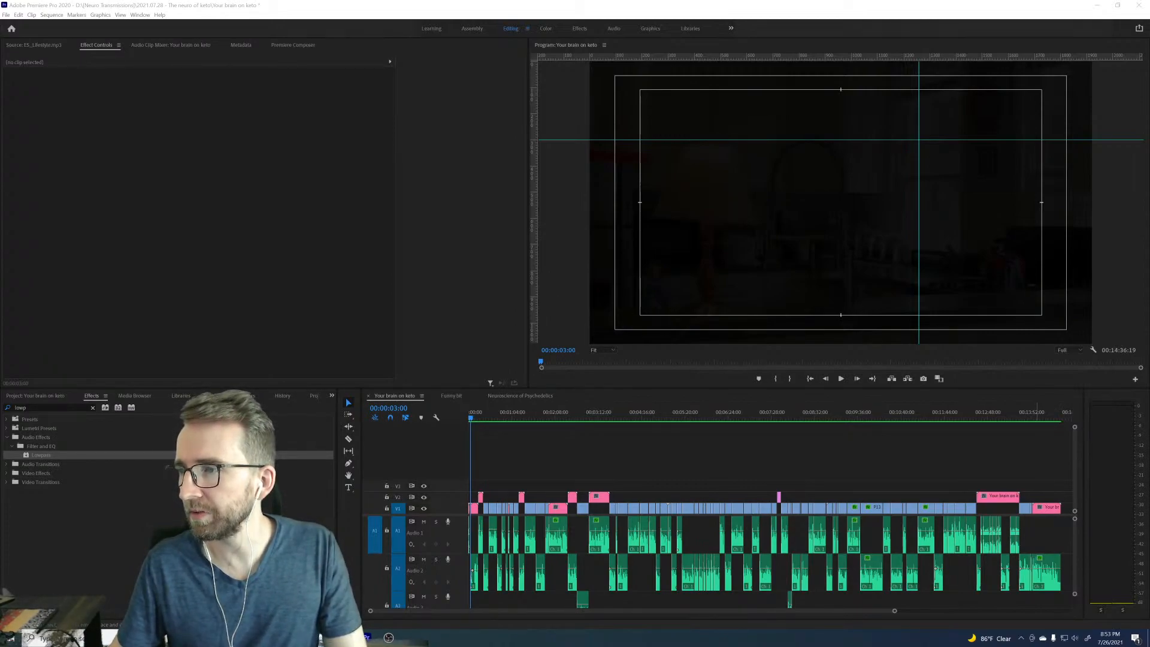
Step: Bring the Color Blind Test browser window into view and submit 7 as the answer for the first dot plate
left_click_drag(873, 288, 644, 29)
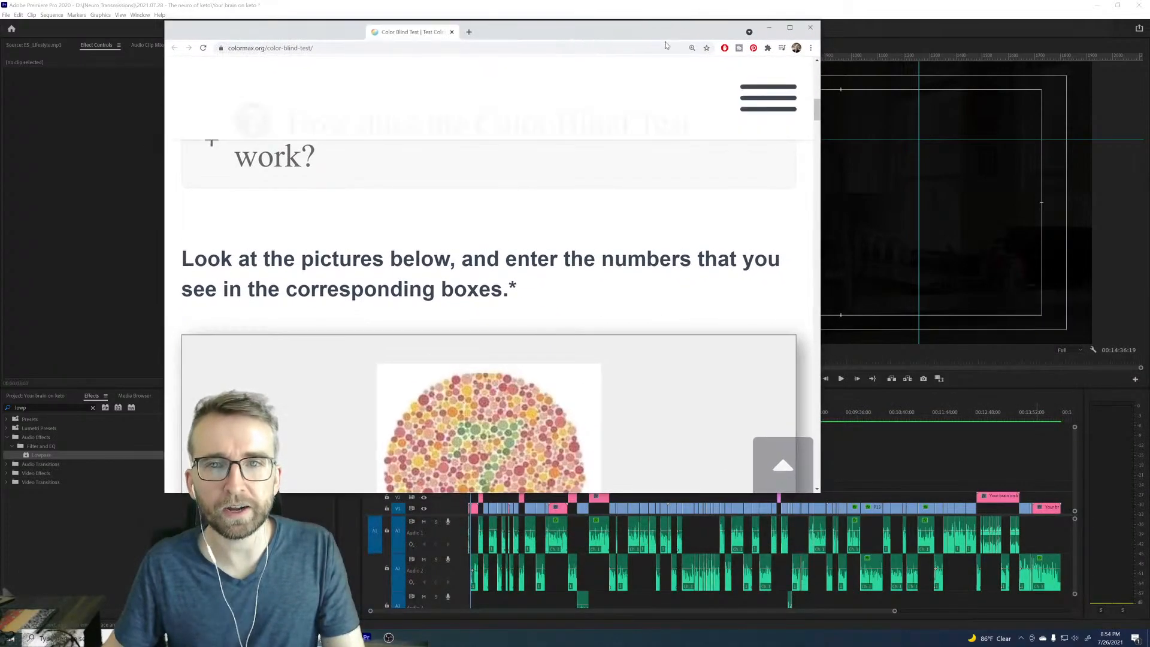
scroll(608, 290, "down", 4)
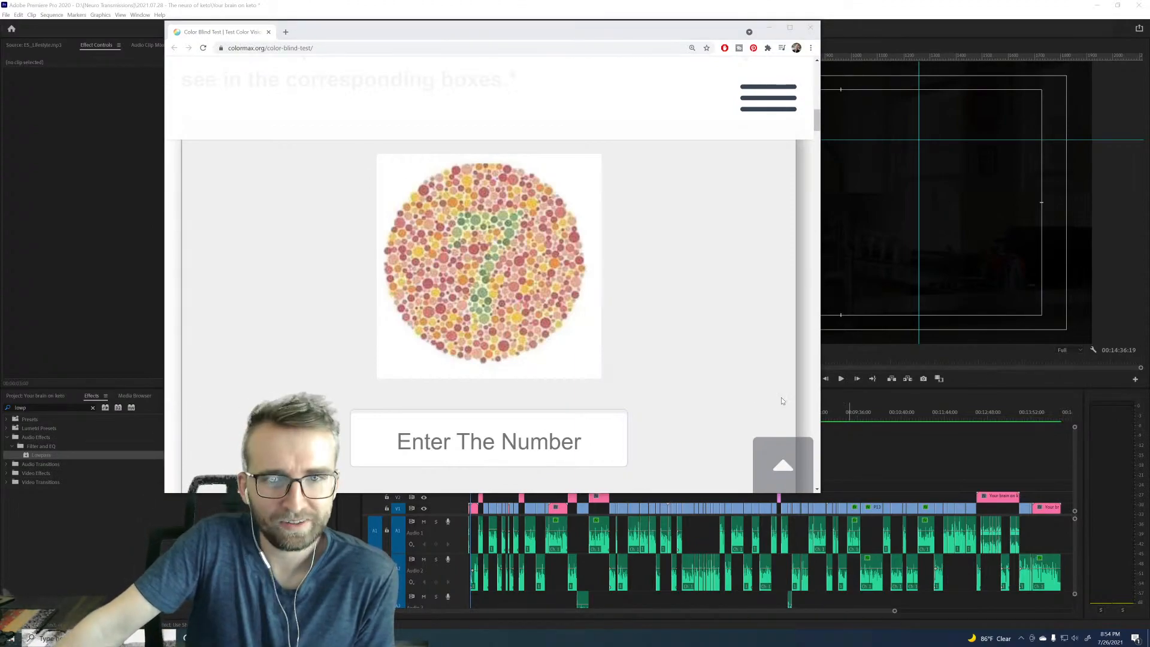
left_click(489, 441)
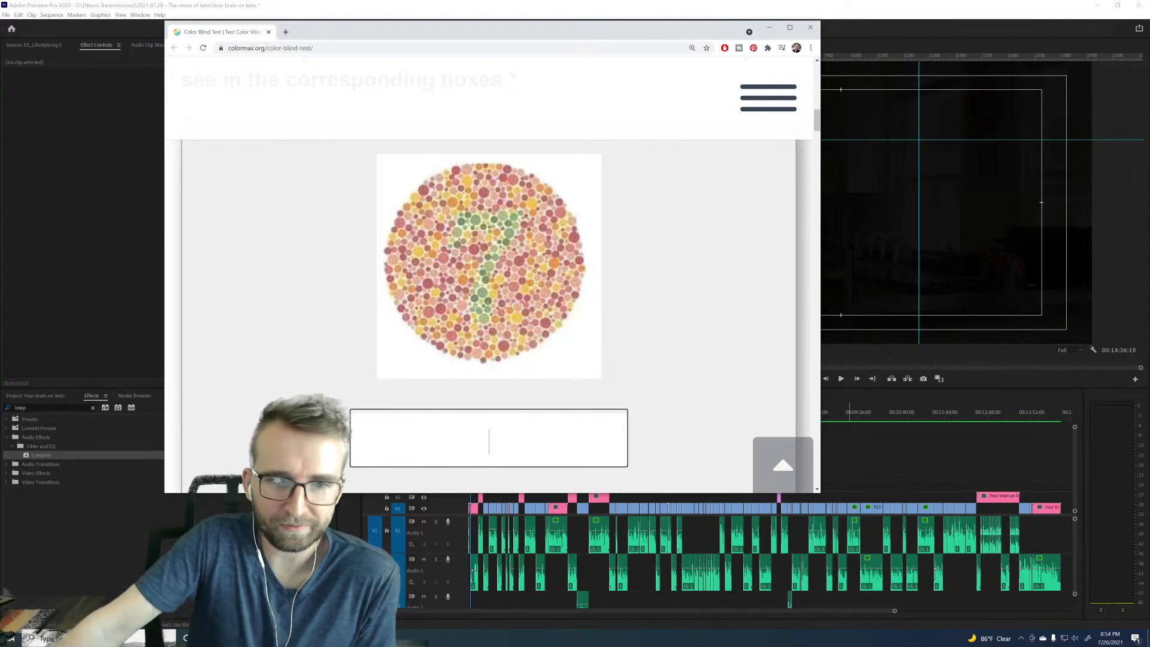
type("7")
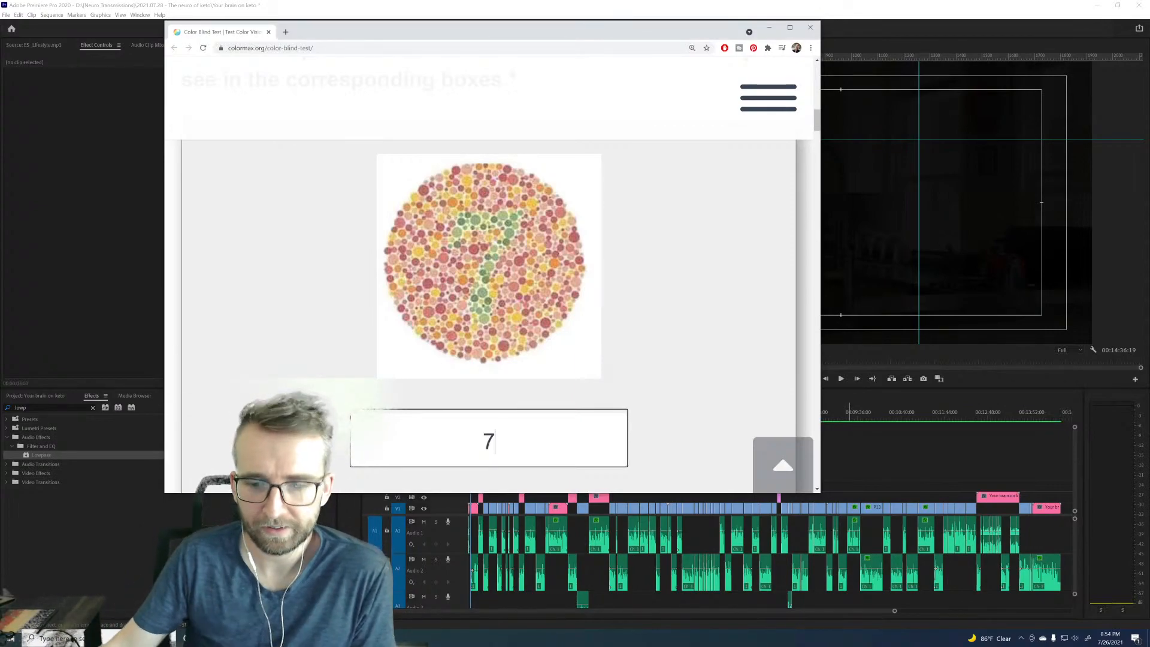
key("Return")
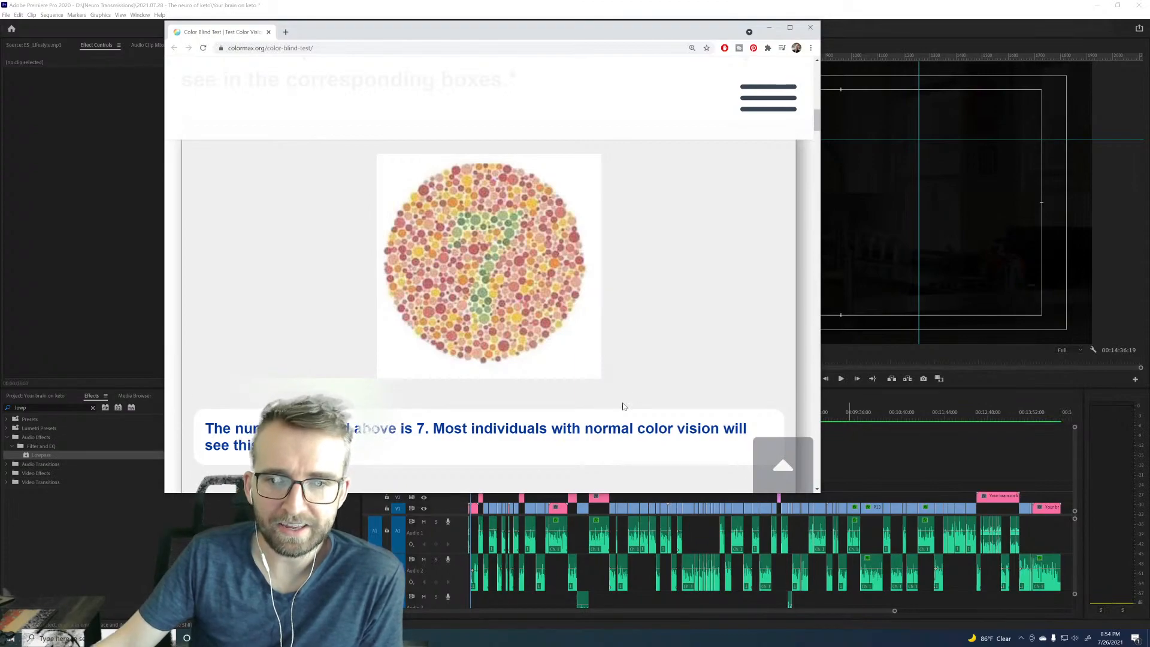
Step: Answer the second color blind test plate, the orange digit on green dots, with 6
scroll(624, 403, "down", 2)
scroll(652, 378, "down", 5)
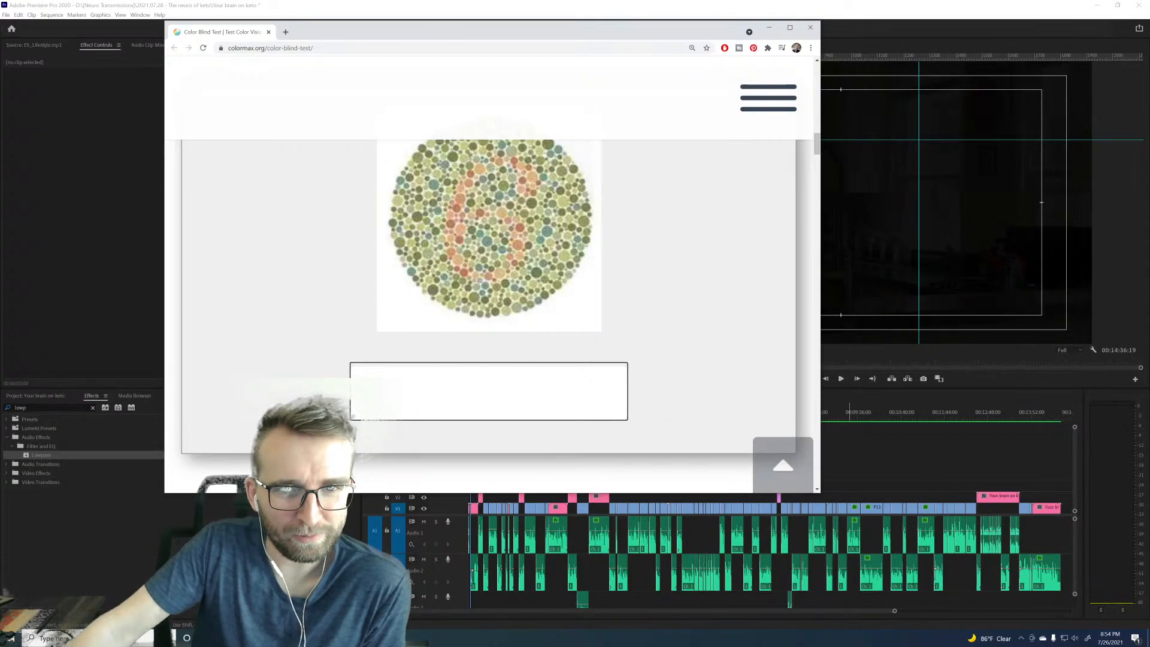
type("6")
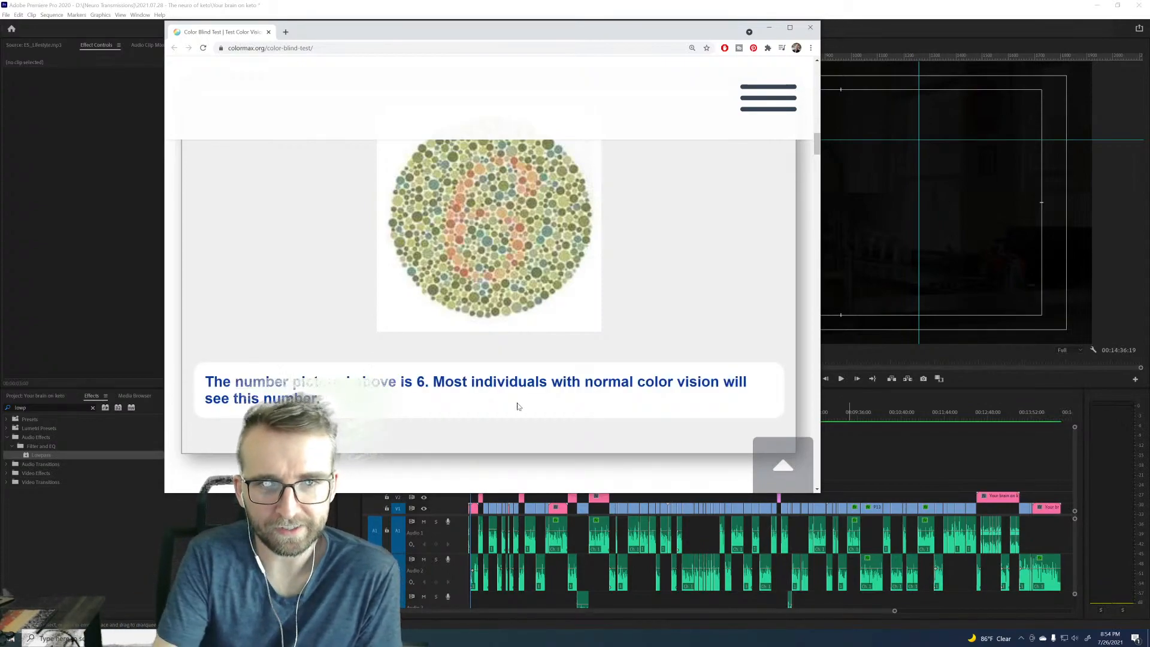
Step: Enter 26 as the number for the third plate with red and pink digits on grey dots
scroll(719, 401, "down", 5)
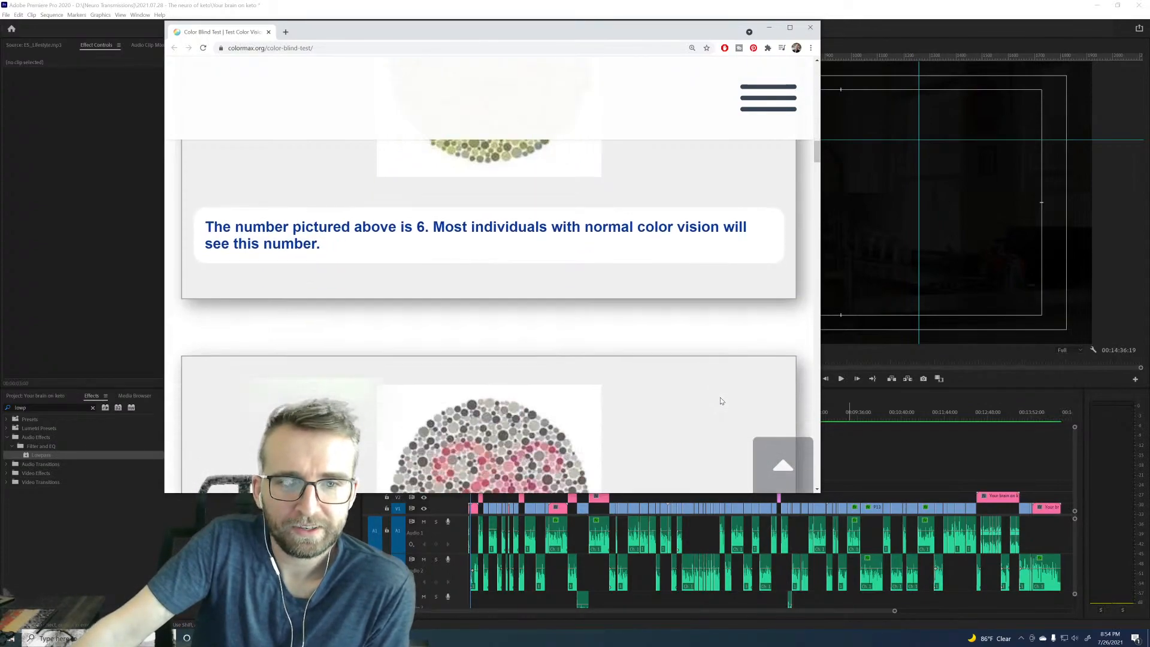
scroll(721, 401, "down", 2)
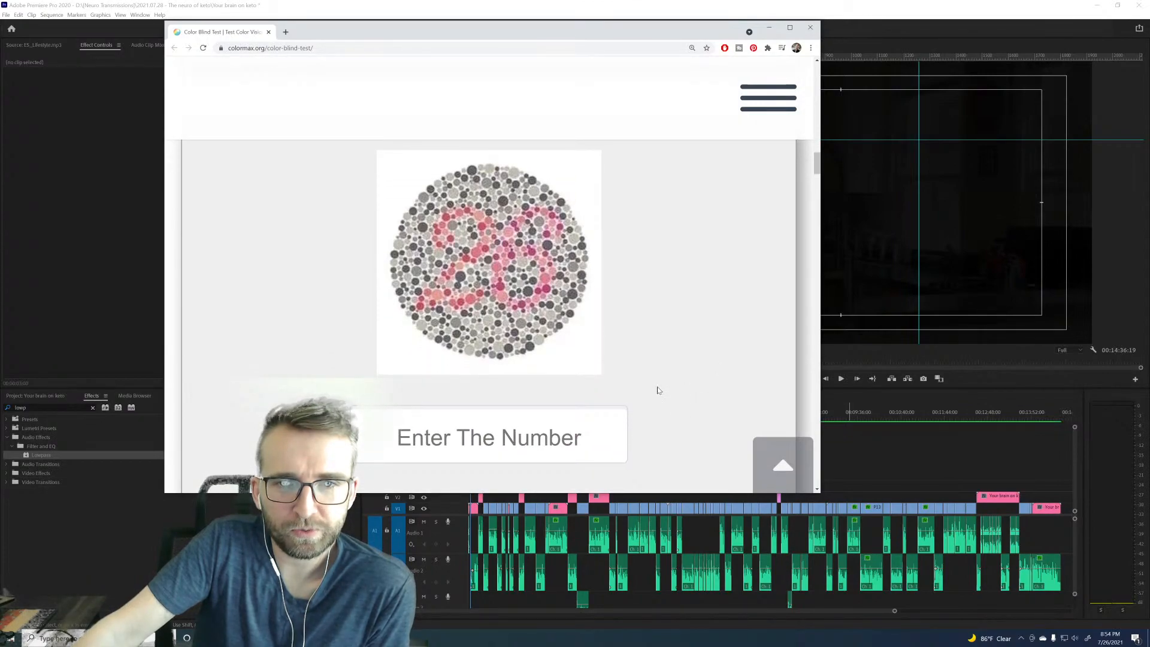
left_click(555, 452)
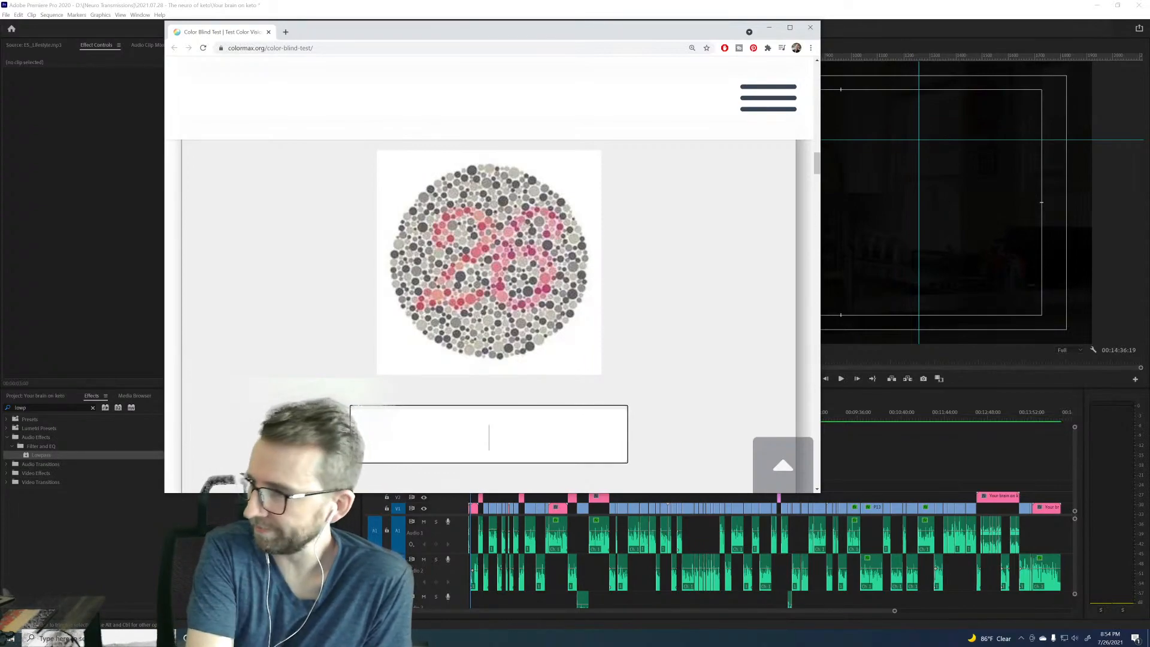
type("26")
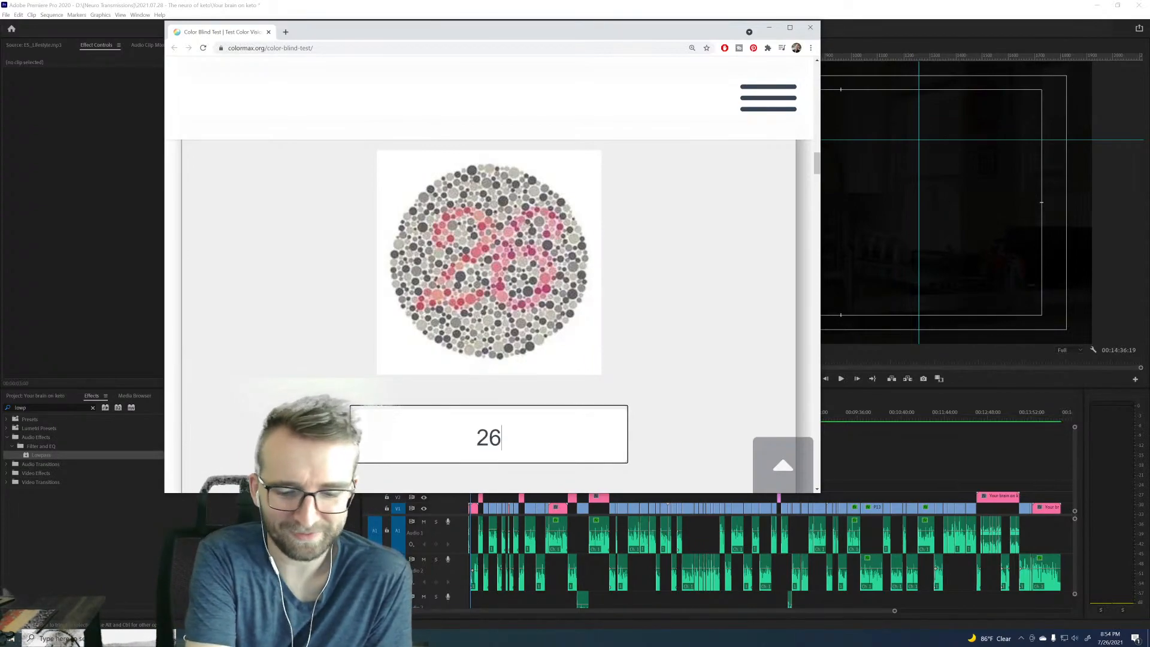
Step: Submit 15 as the answer for the fourth plate with green digits on orange dots
scroll(674, 262, "down", 6)
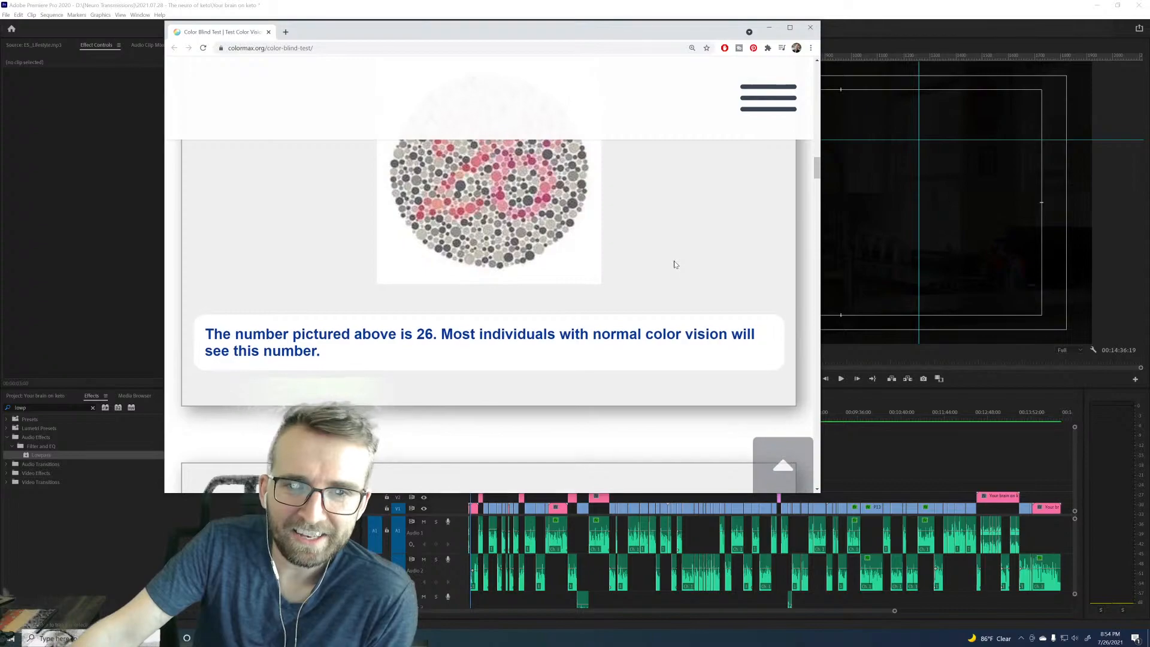
scroll(674, 264, "down", 2)
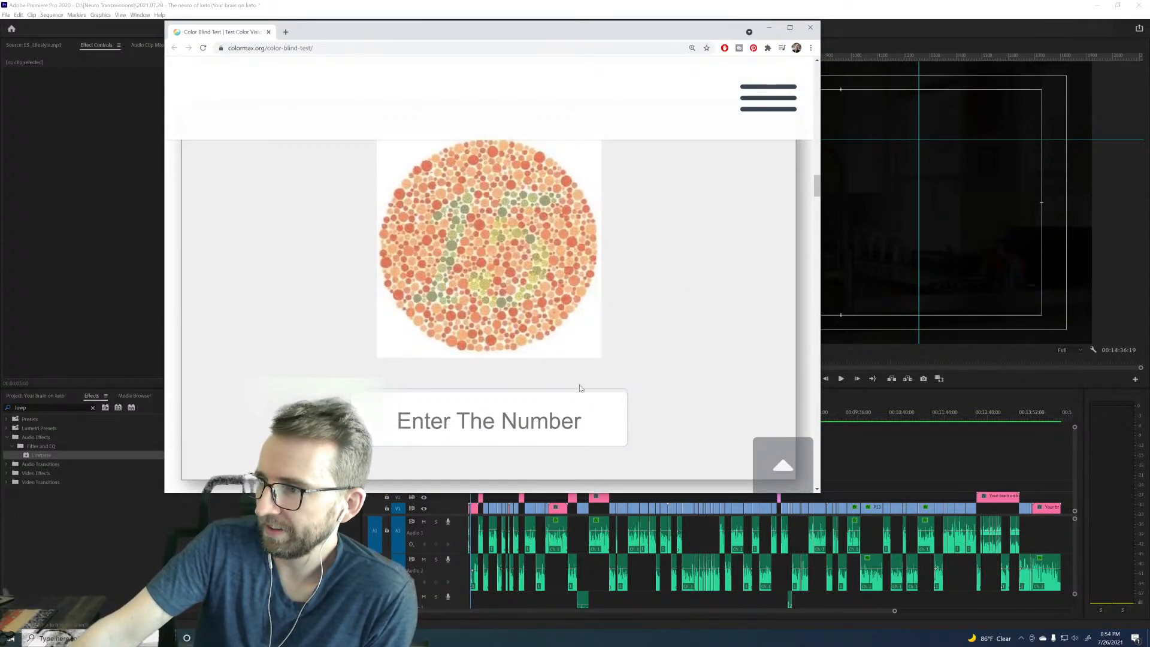
left_click(580, 408)
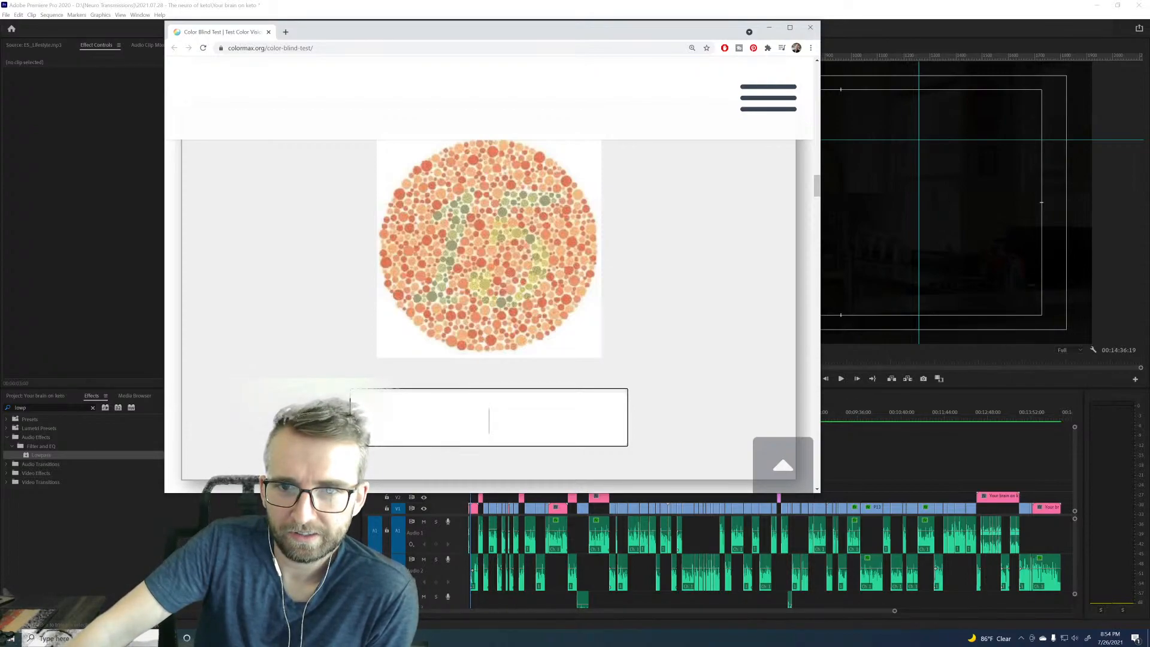
type("1")
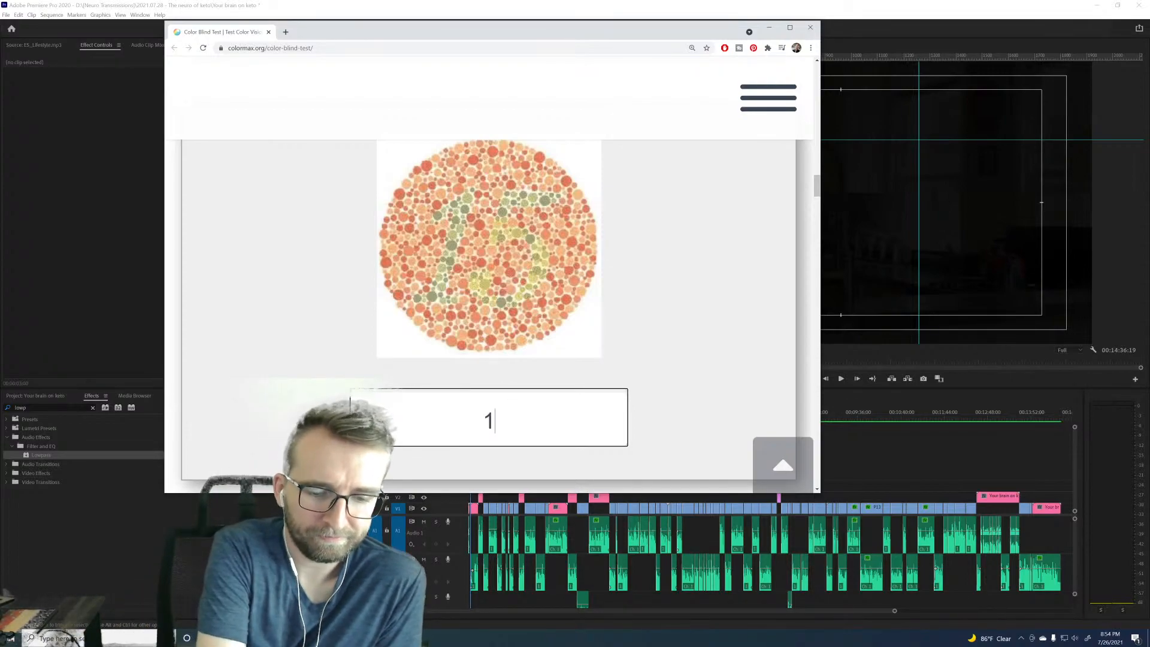
type("5")
key("Return")
Step: Enter 6 as the number for the fifth plate with an orange digit on yellow-green dots
scroll(565, 358, "down", 6)
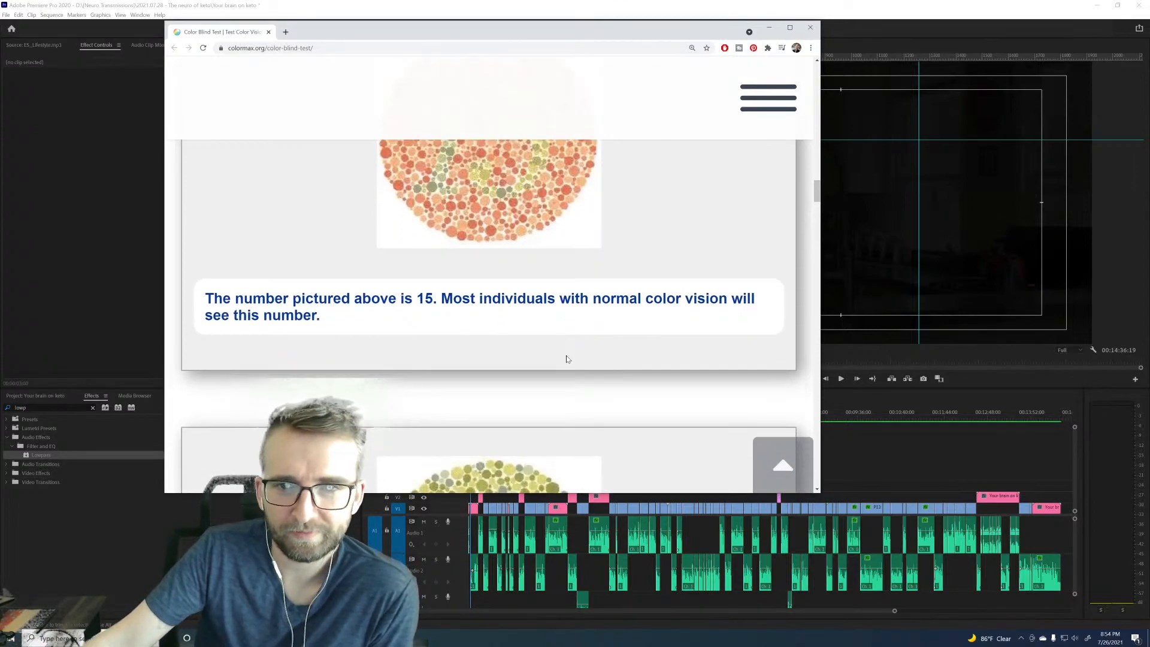
scroll(565, 358, "down", 1)
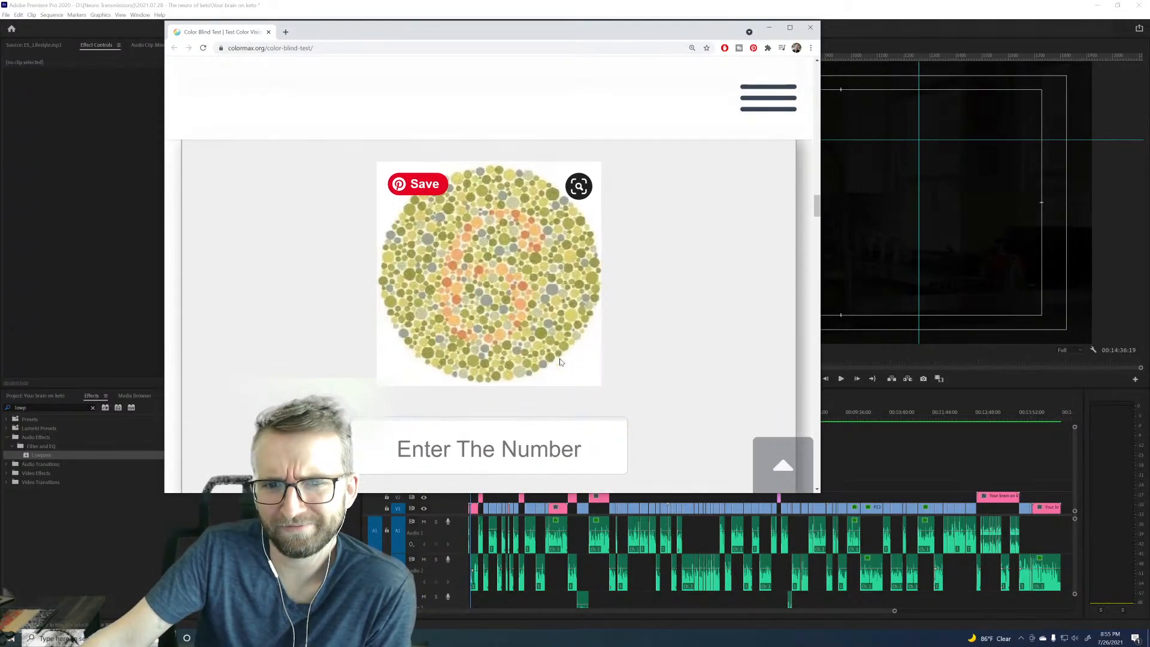
left_click(489, 448)
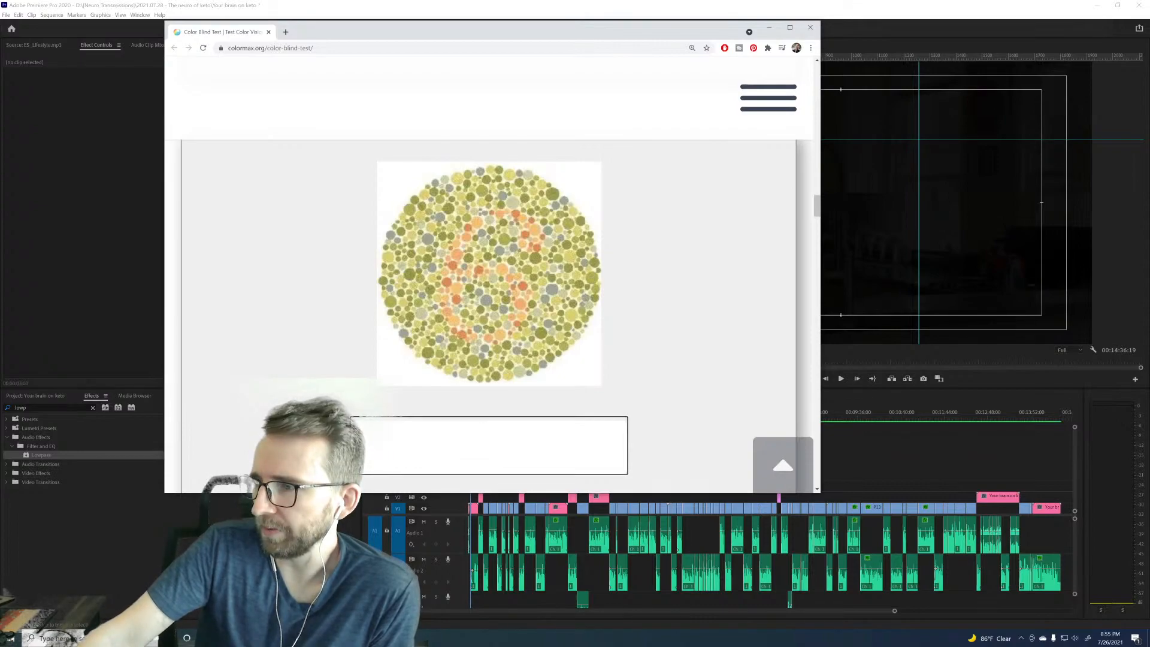
scroll(528, 379, "down", 1)
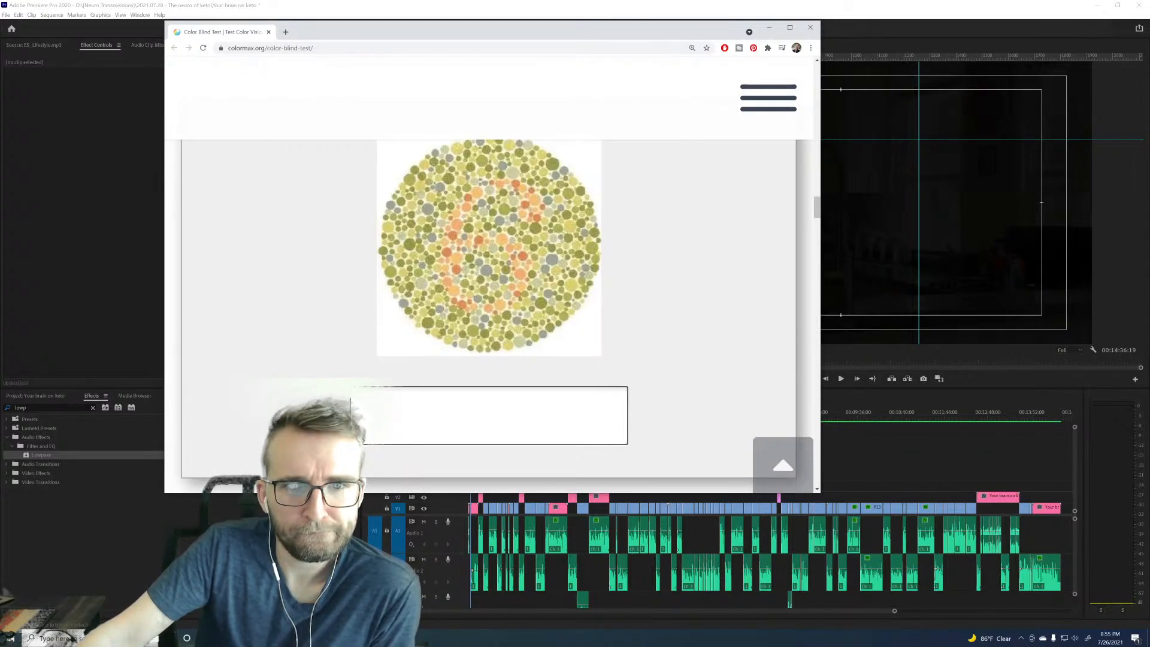
type("6")
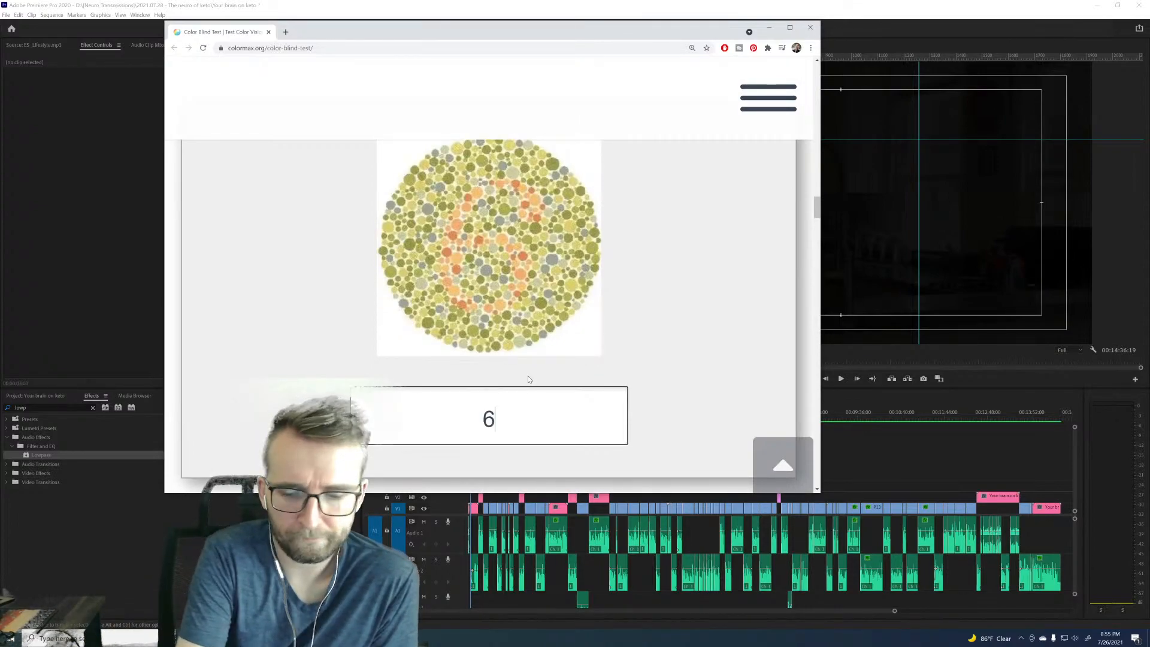
Step: Submit 73 as the answer for the sixth color blind test plate, and close the browser window
scroll(531, 379, "down", 6)
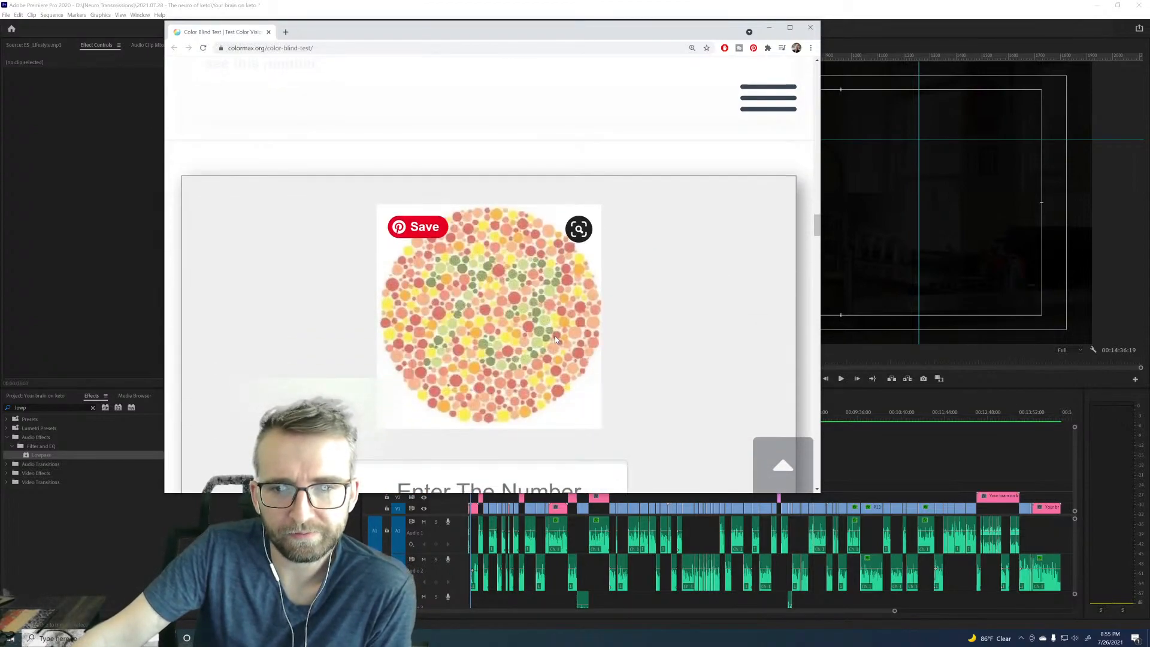
scroll(555, 340, "down", 1)
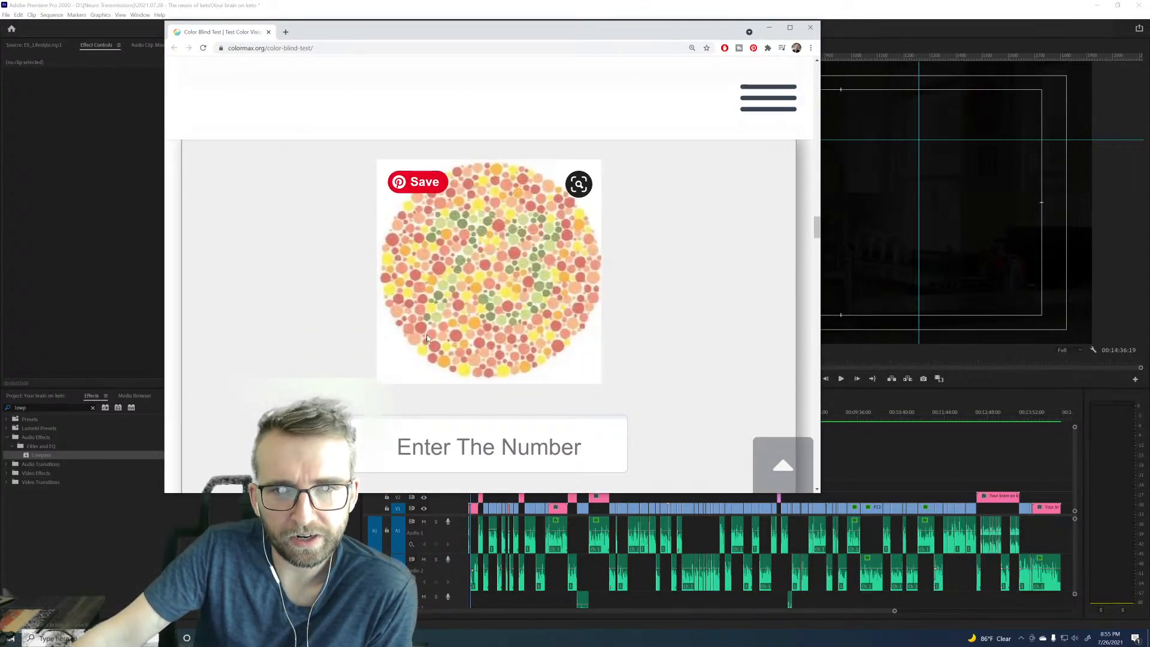
scroll(426, 337, "down", 1)
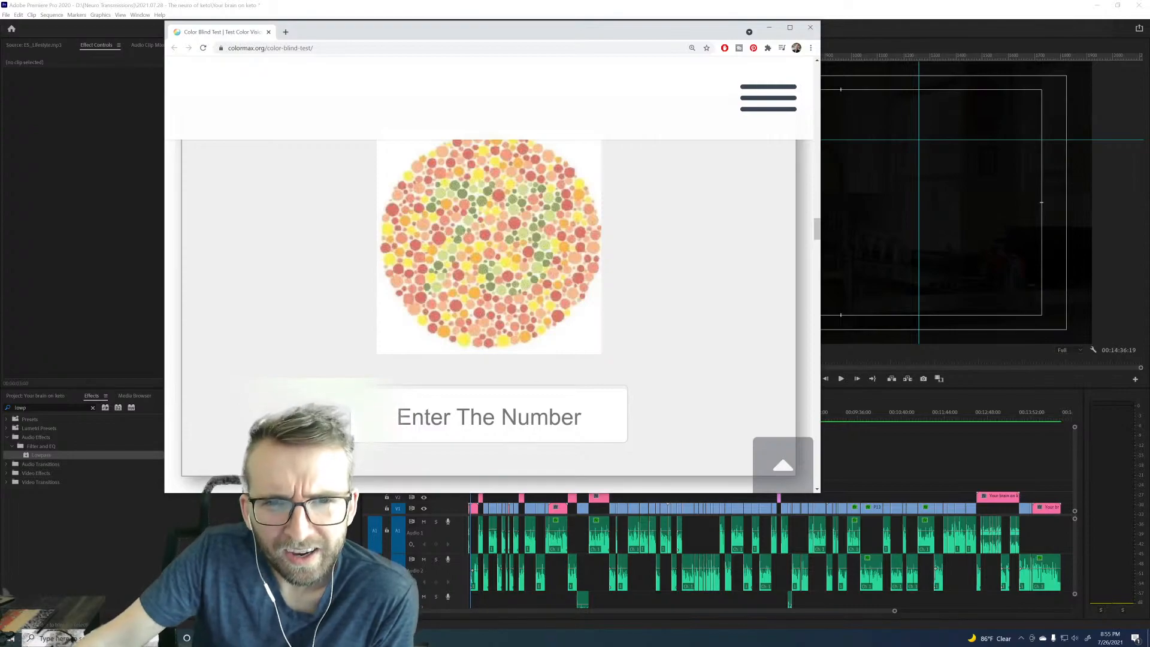
left_click(489, 417)
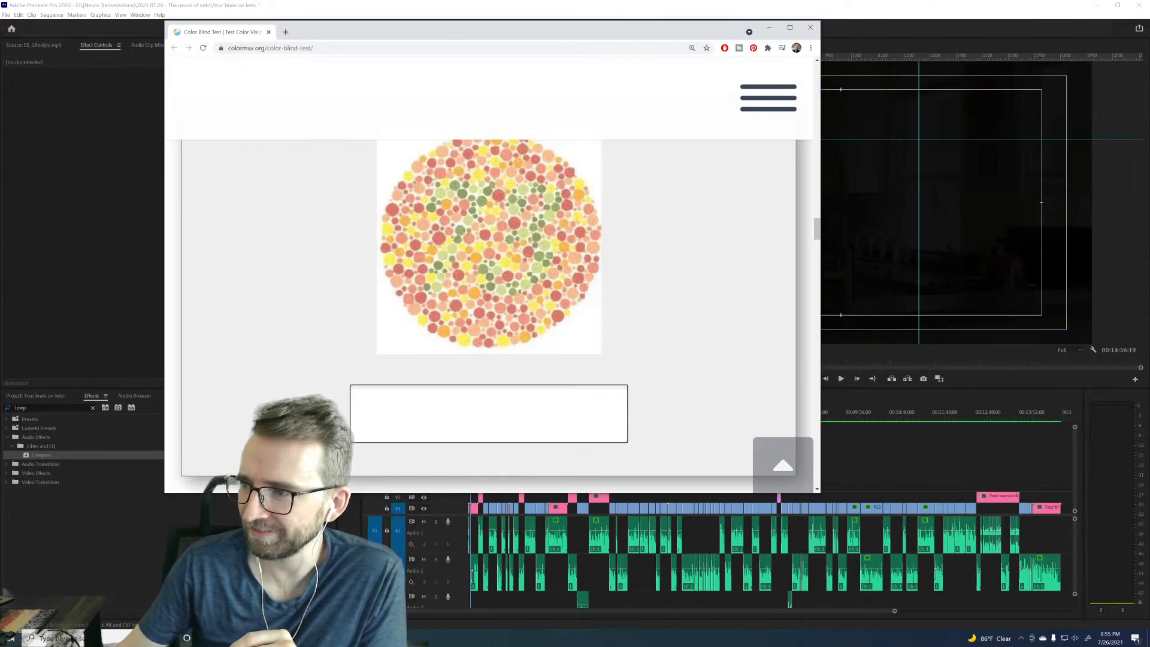
type("73")
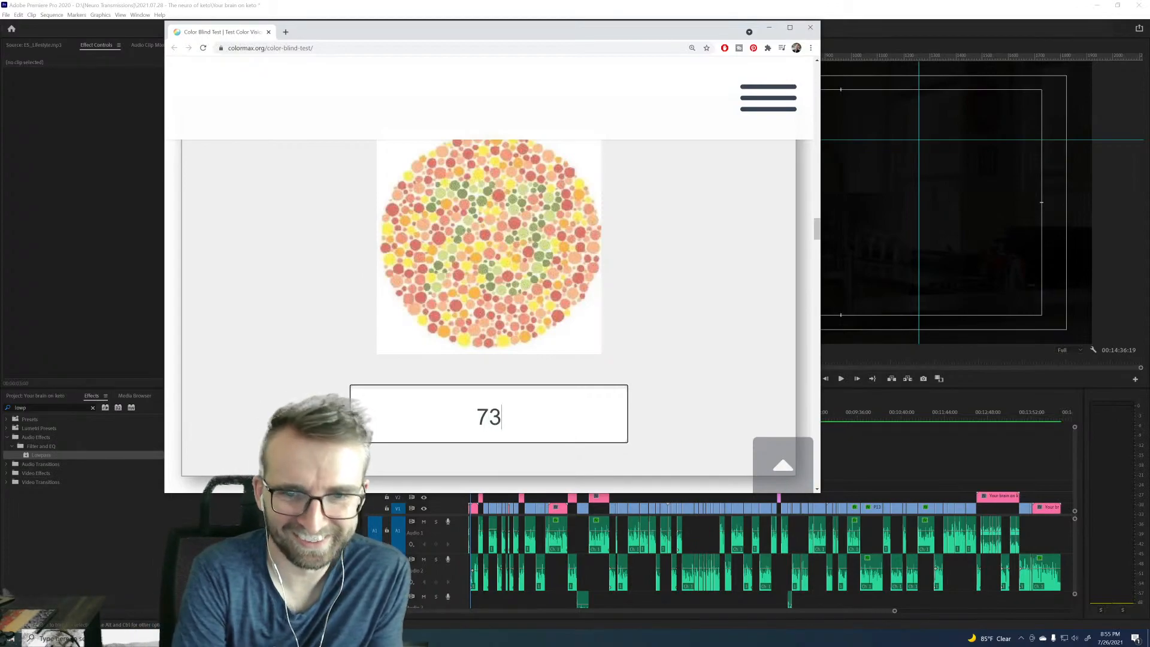
key("Return")
scroll(442, 369, "down", 1)
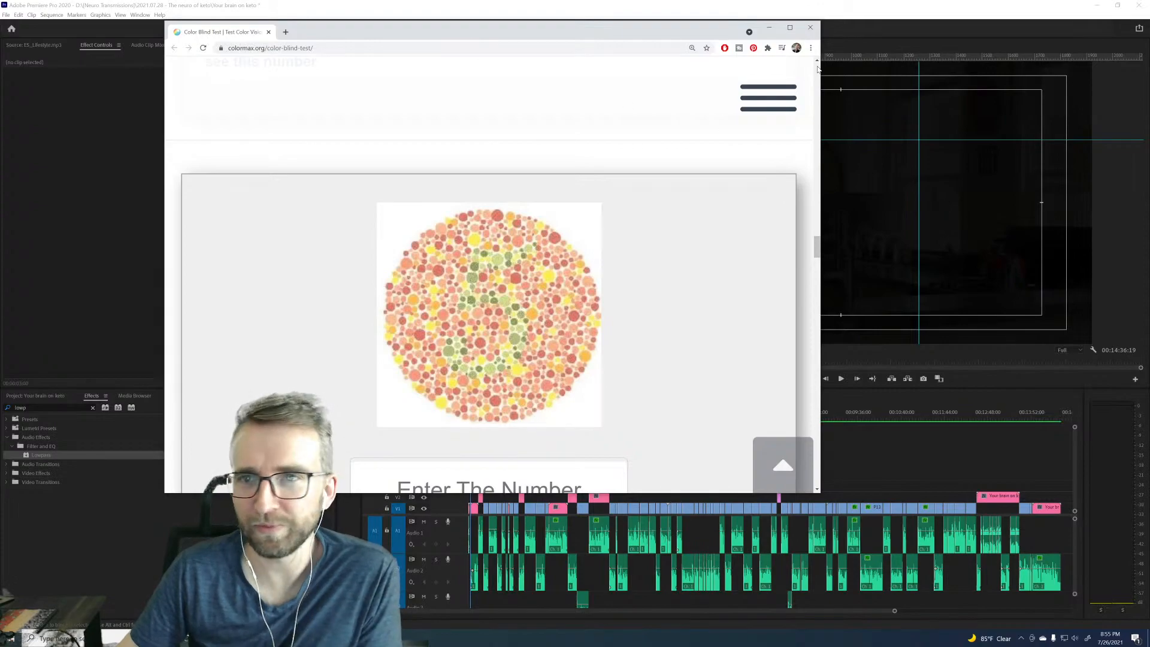
left_click(810, 27)
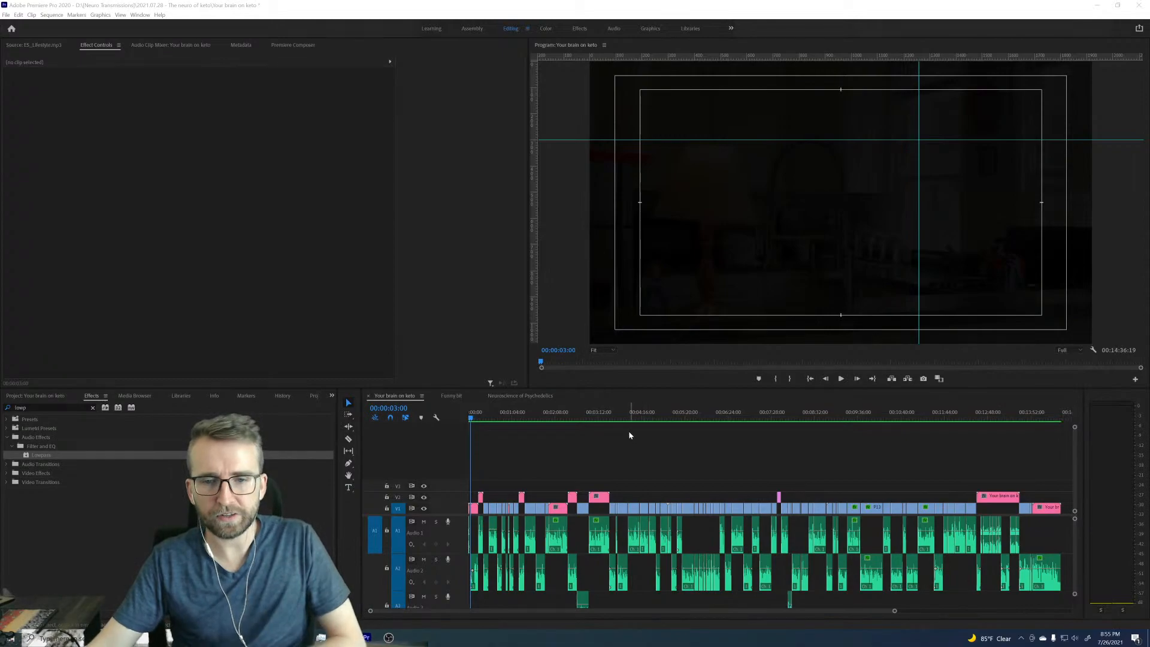
Step: Move the sequence playhead to 00:03:01:12 and select the pink linked comp clip starting near that point
left_click(614, 414)
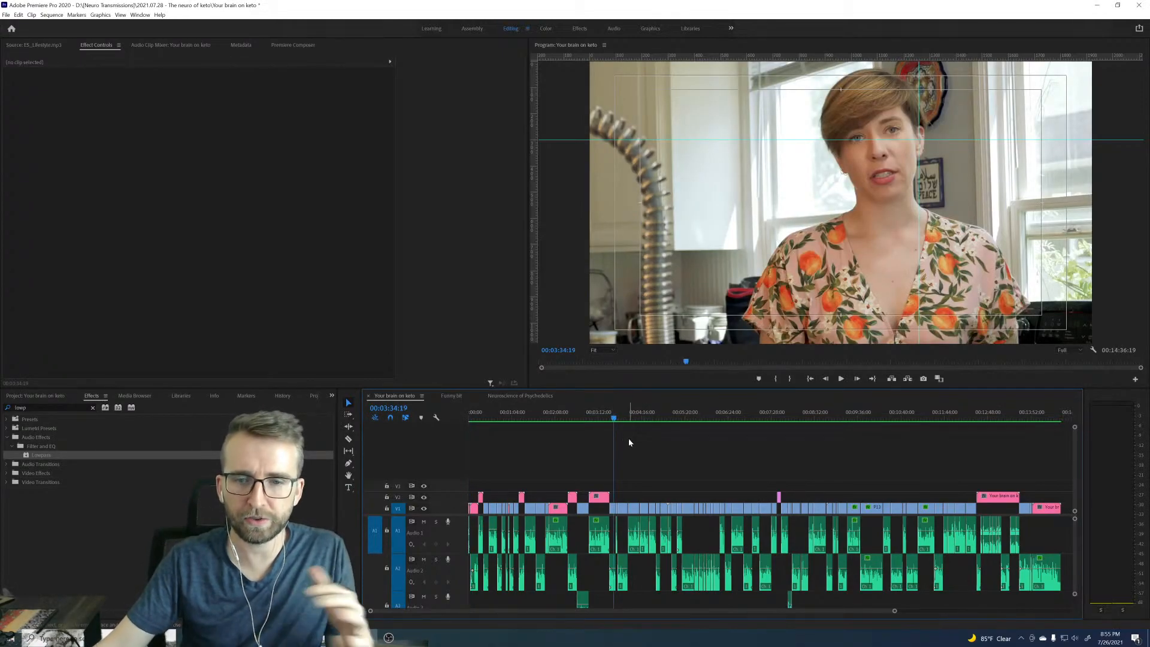
left_click(596, 418)
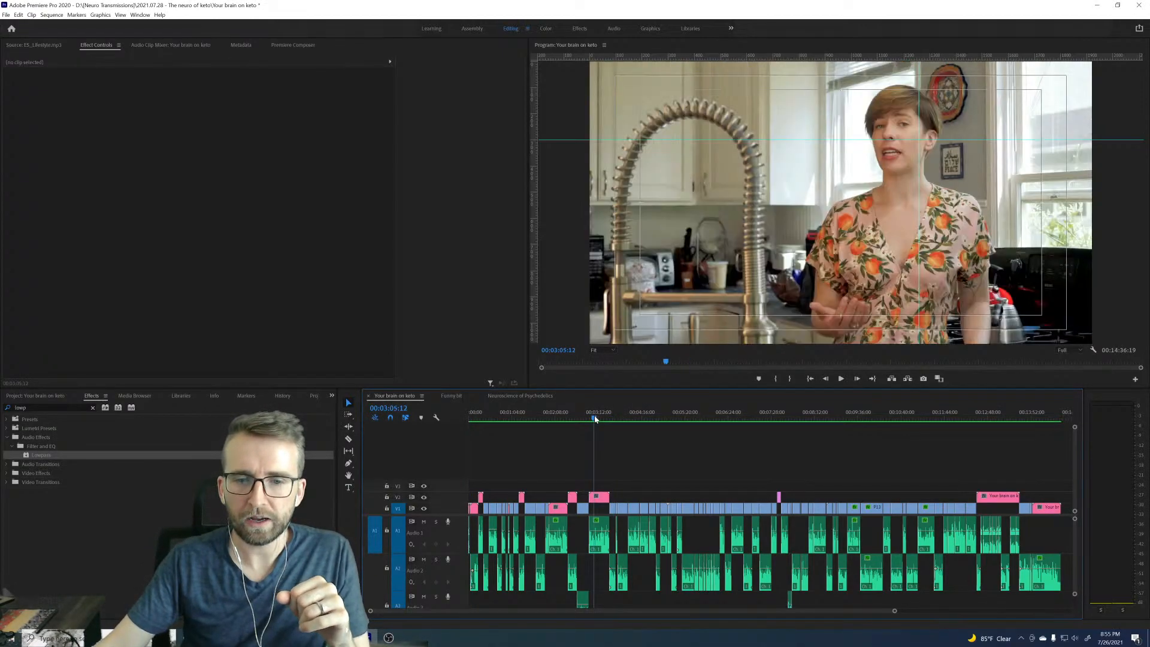
left_click(590, 418)
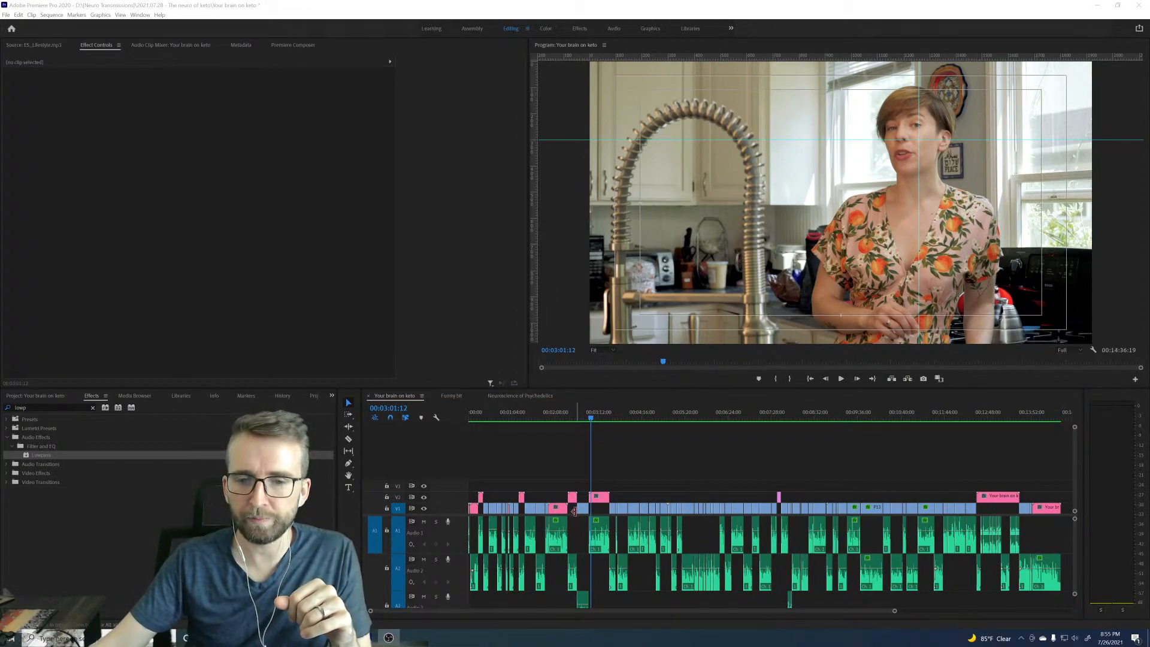
left_click(599, 496)
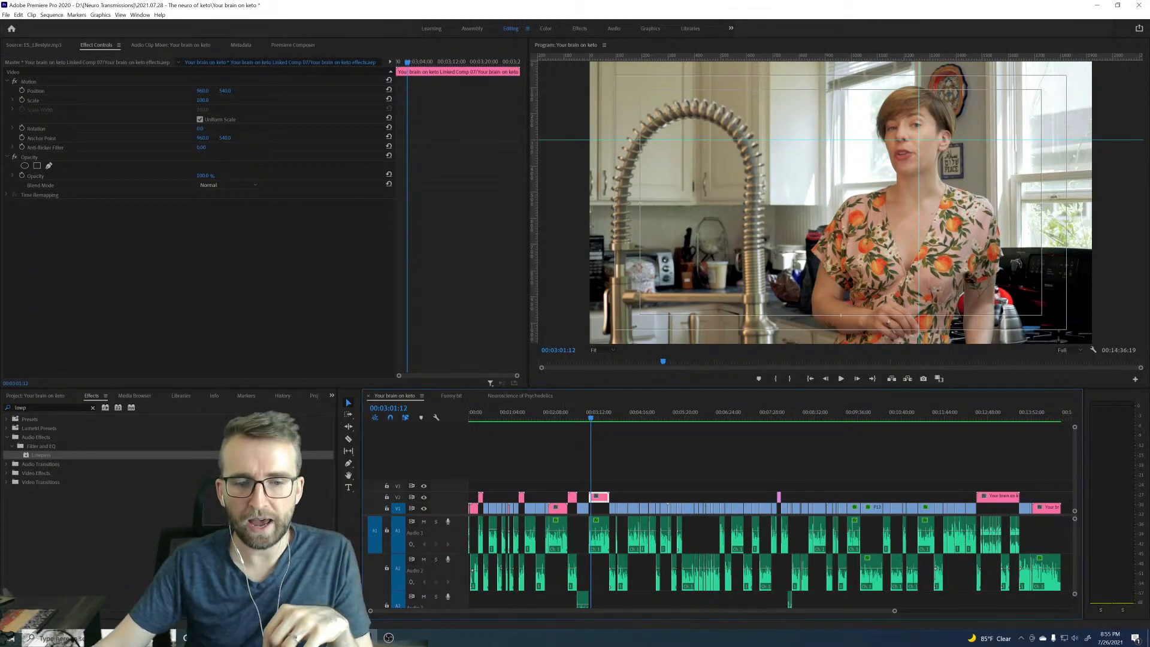
Step: Switch to After Effects and look through the open linked compositions, including the Using drugs to treat mental illness comp
key("alt+Tab")
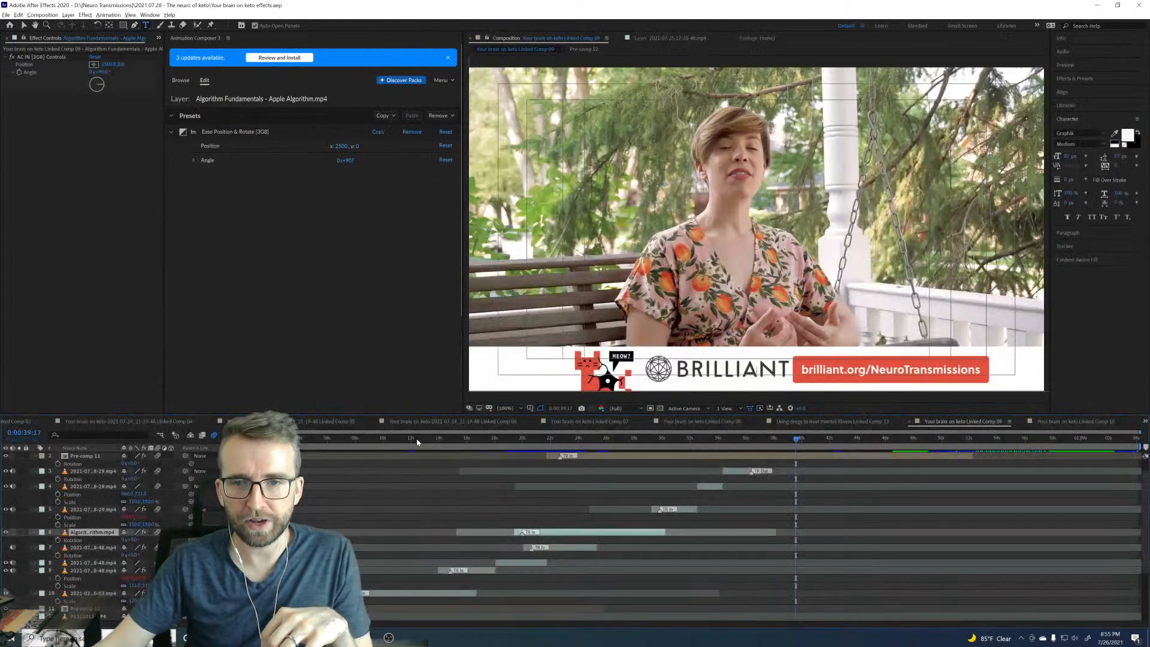
left_click(723, 423)
left_click(827, 422)
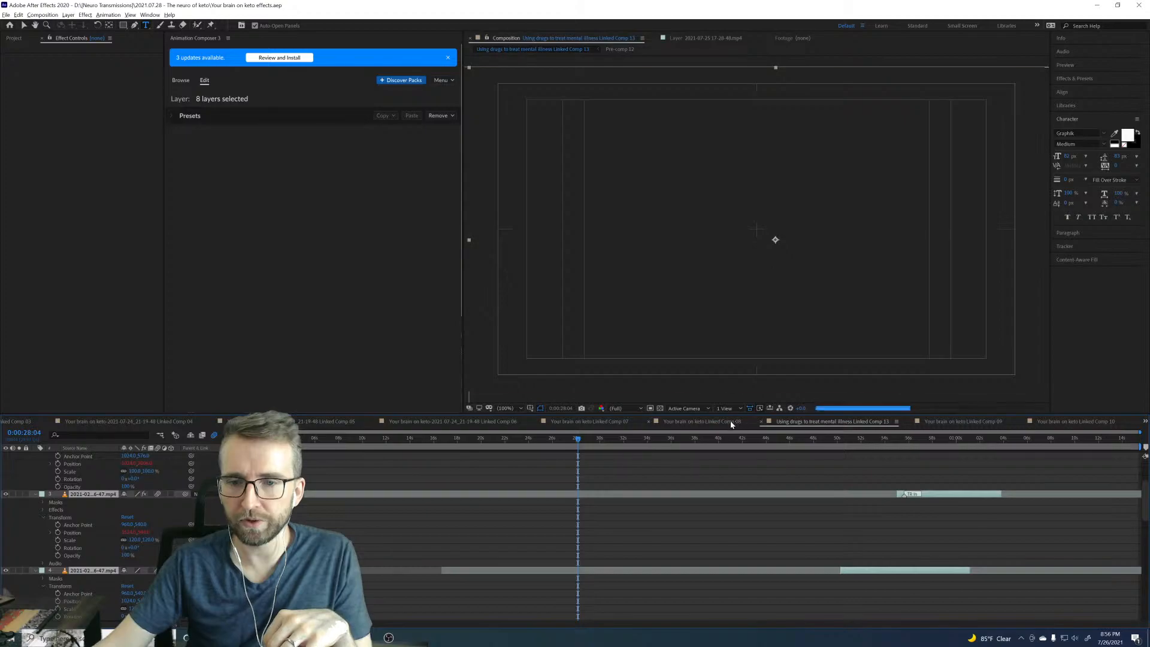
Step: Switch back to Premiere Pro, deselect the linked comp clip and move the playhead to the previous edit at 00:02:58:21
key("alt+Tab")
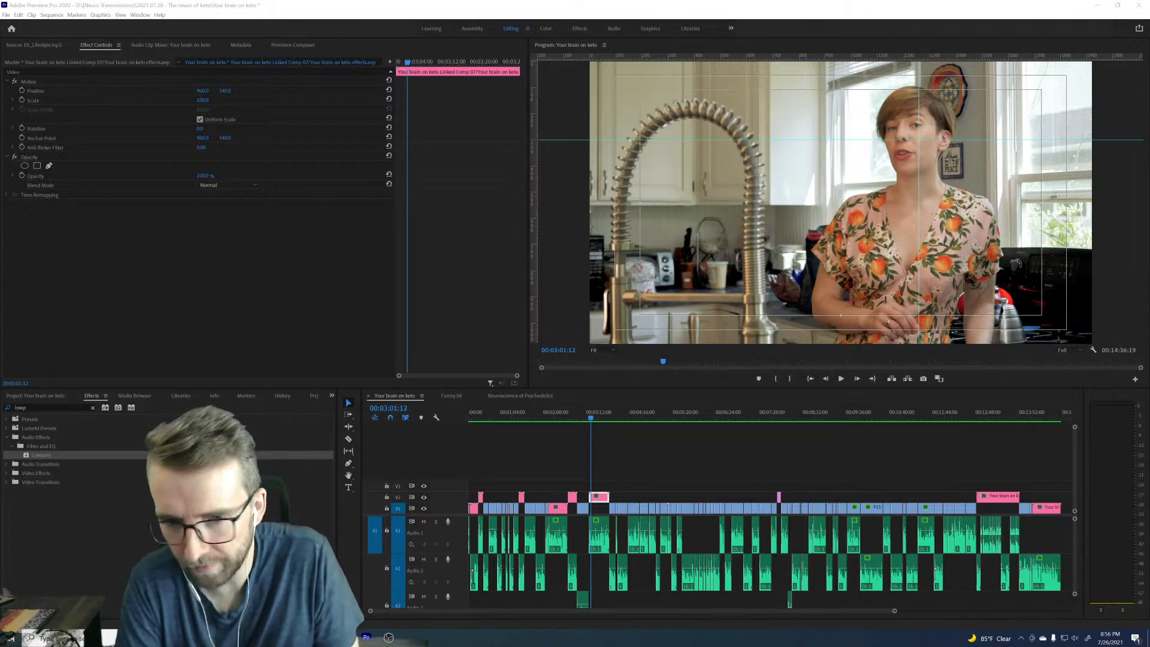
left_click(720, 488)
key("Up")
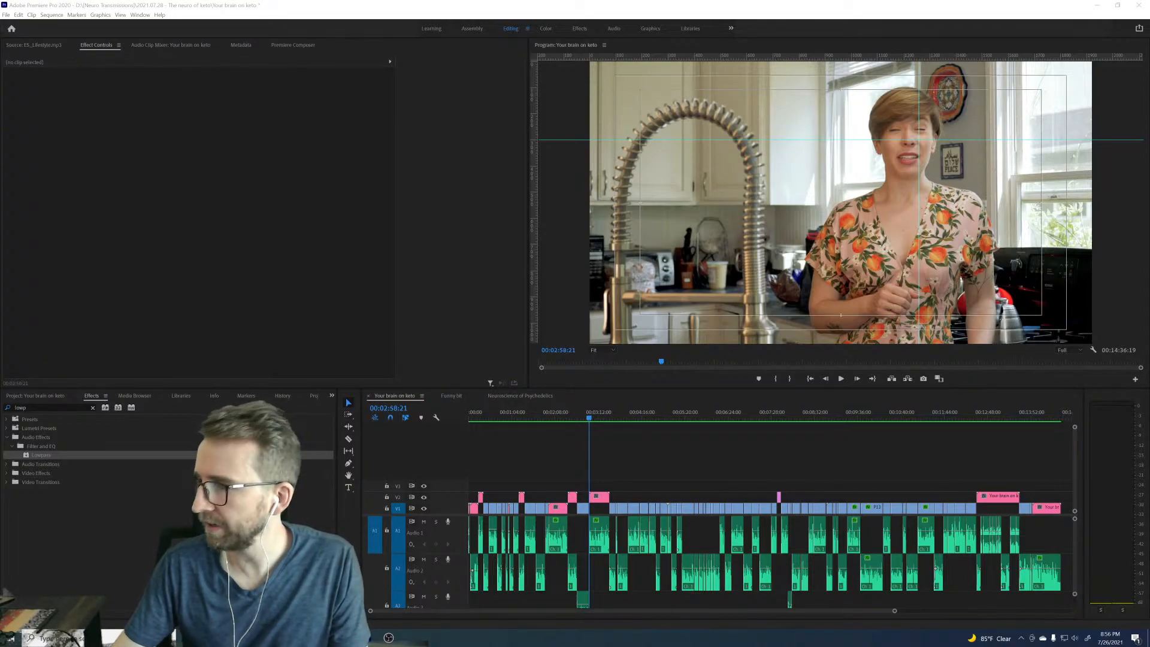
Step: Look through the video and audio tracks of the "Your brain on keto" sequence, keeping the playhead at 00:02:58:21
left_click(588, 415)
left_click(591, 418)
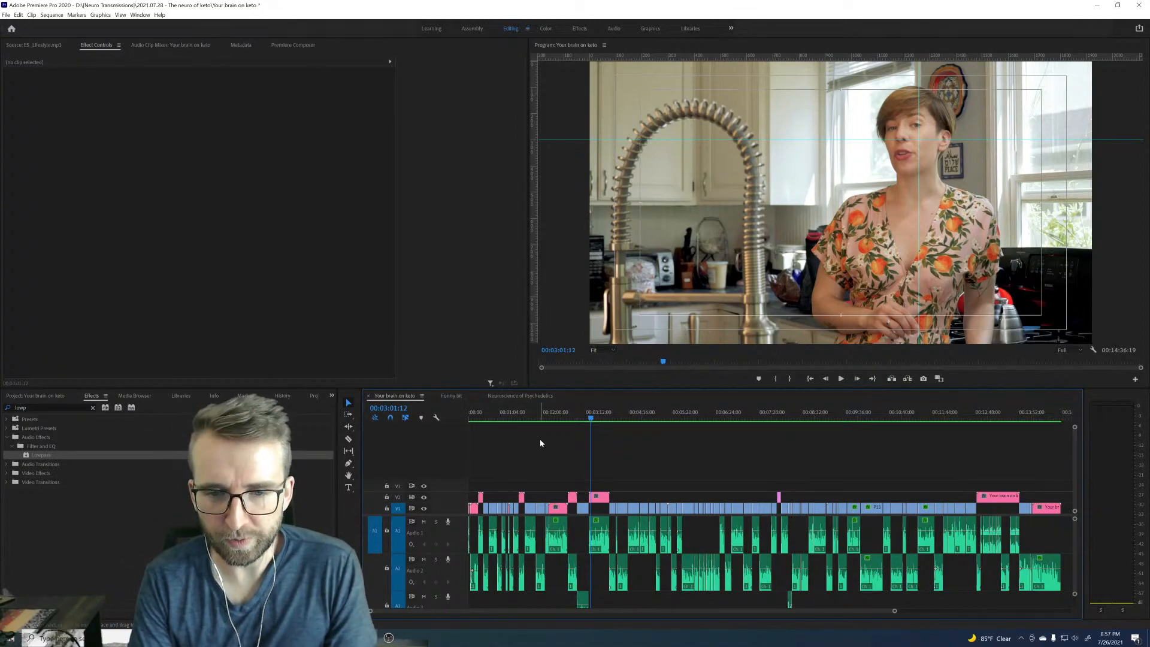
key("Up")
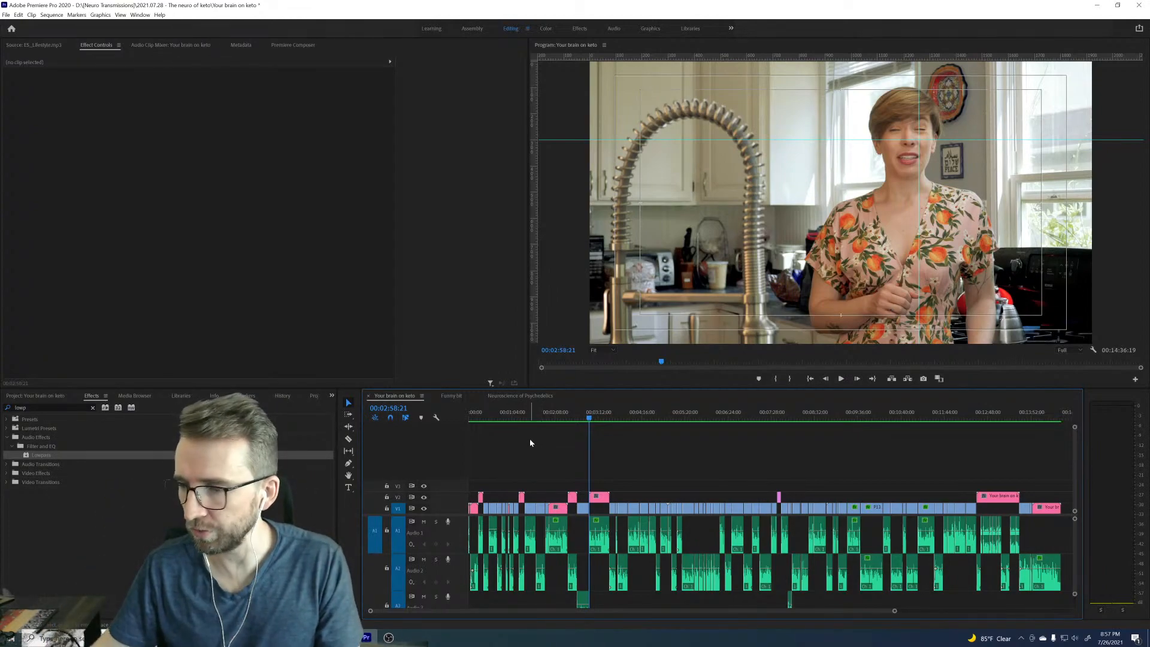
scroll(653, 533, "down", 5)
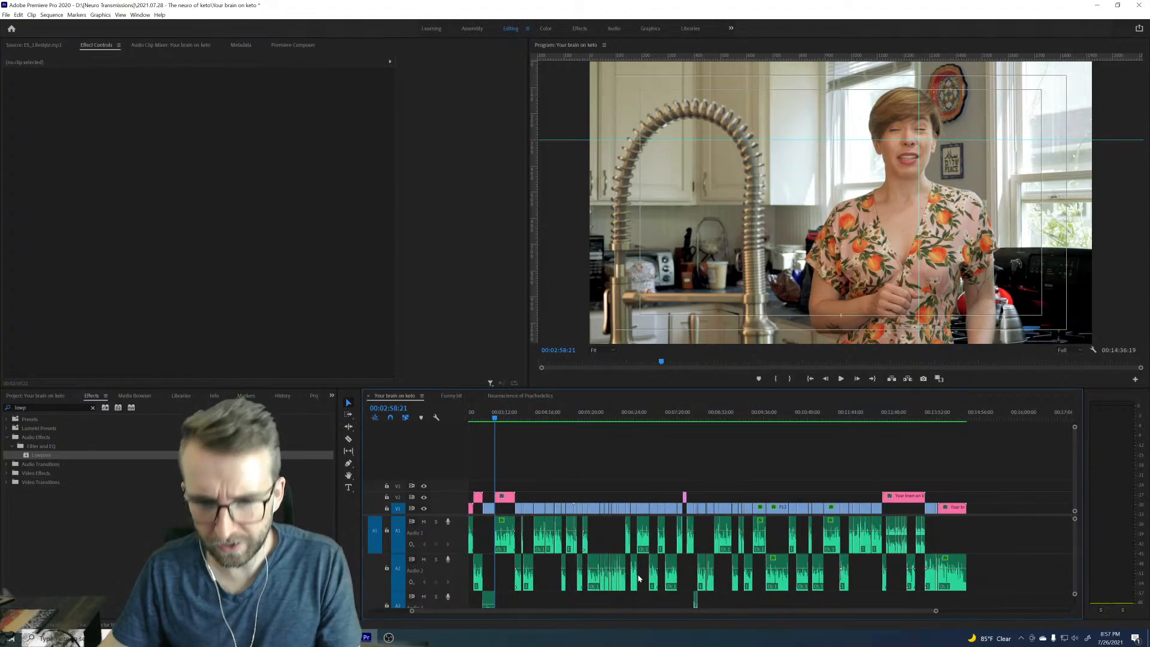
scroll(597, 565, "down", 5)
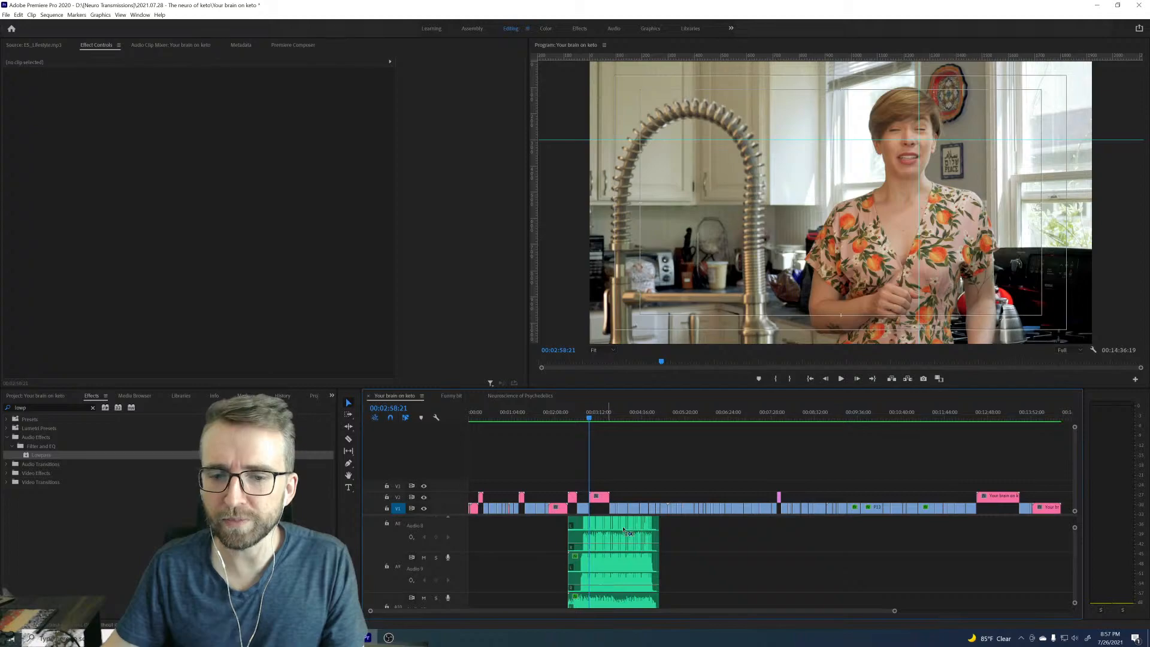
scroll(652, 587, "up", 3)
scroll(652, 587, "up", 5)
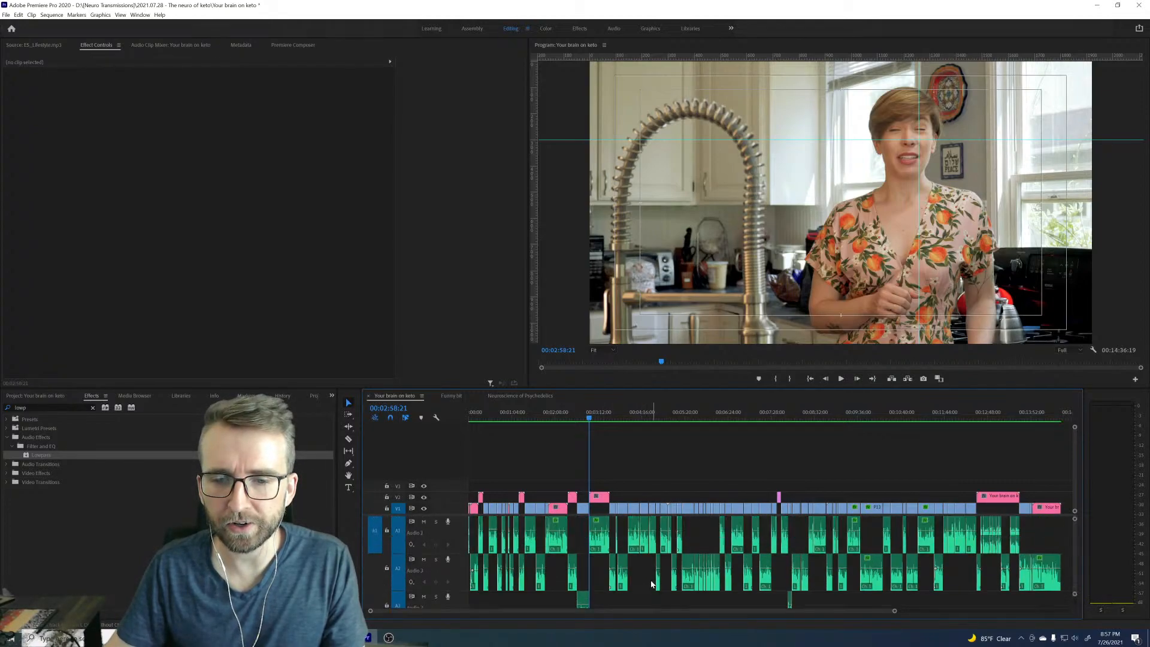
scroll(539, 551, "down", 4)
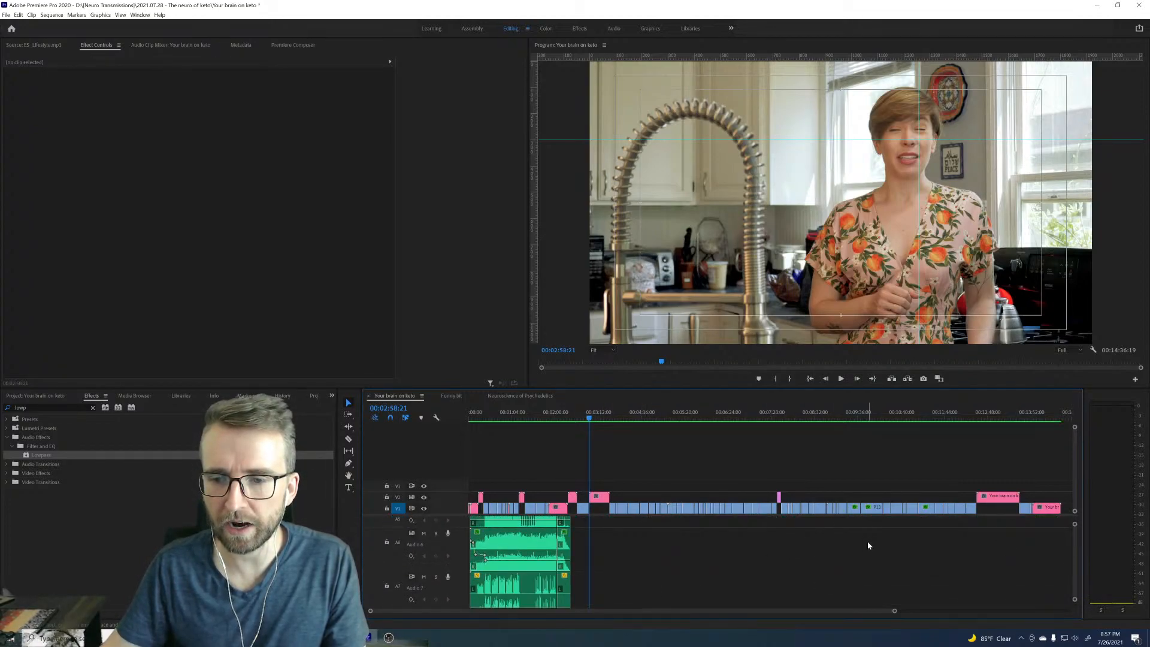
scroll(662, 553, "up", 4)
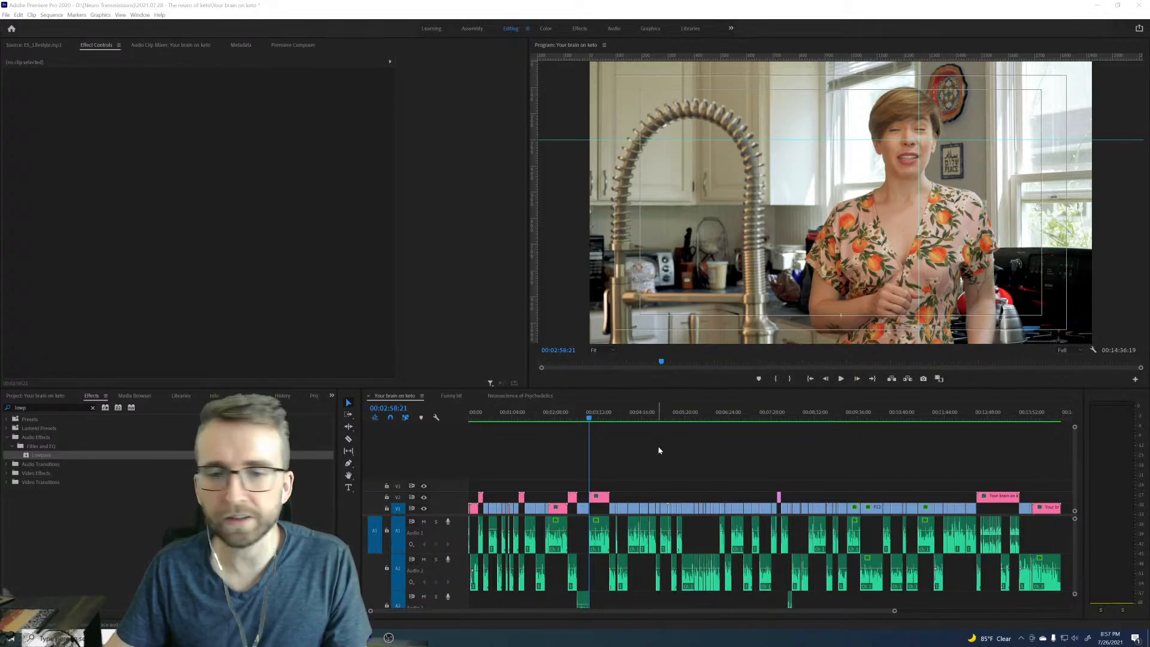
Step: Play the sequence from 00:02:58:21 and stop at about 00:03:41:16
left_click(663, 467)
key("space")
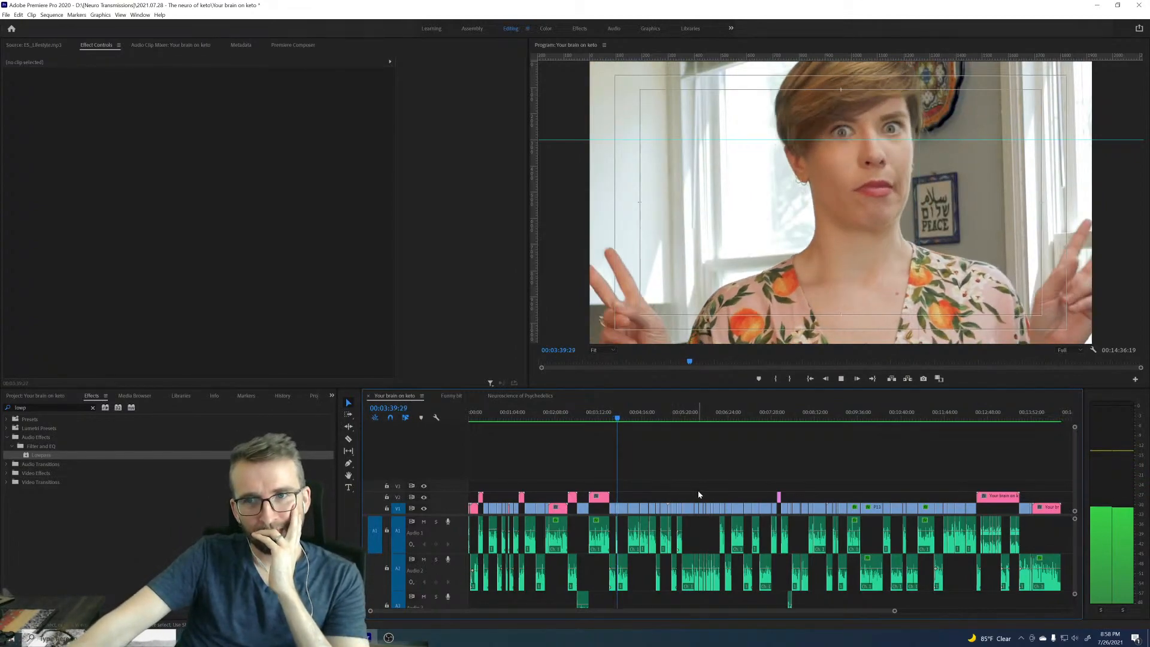
key("space")
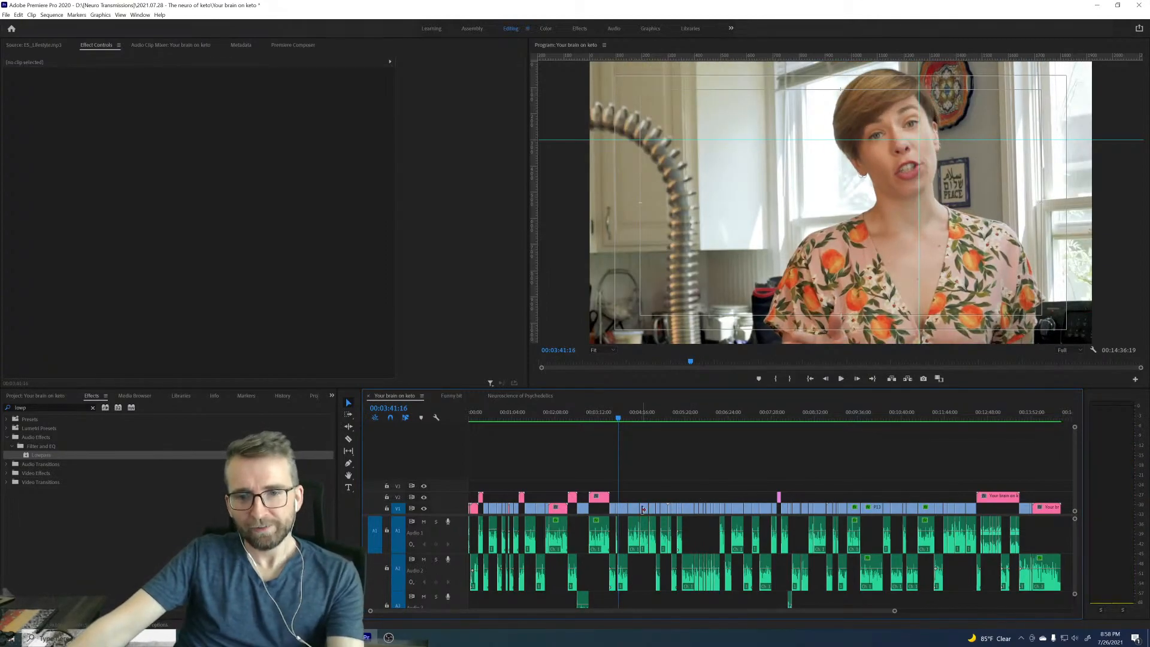
Step: Replace the short air-quotes clip at 00:03:40:13 with a linked After Effects composition, loading Kitchen LUT.cube as its LUT
key("equal")
key("equal")
key("equal")
key("equal")
key("equal")
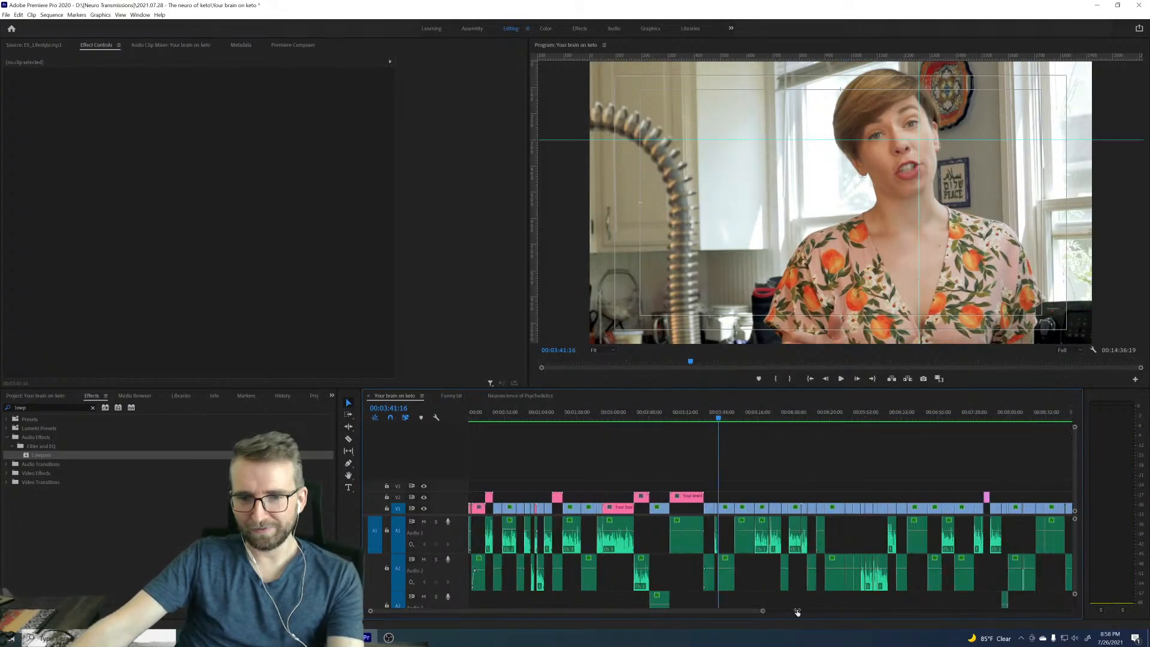
left_click_drag(732, 412, 749, 409)
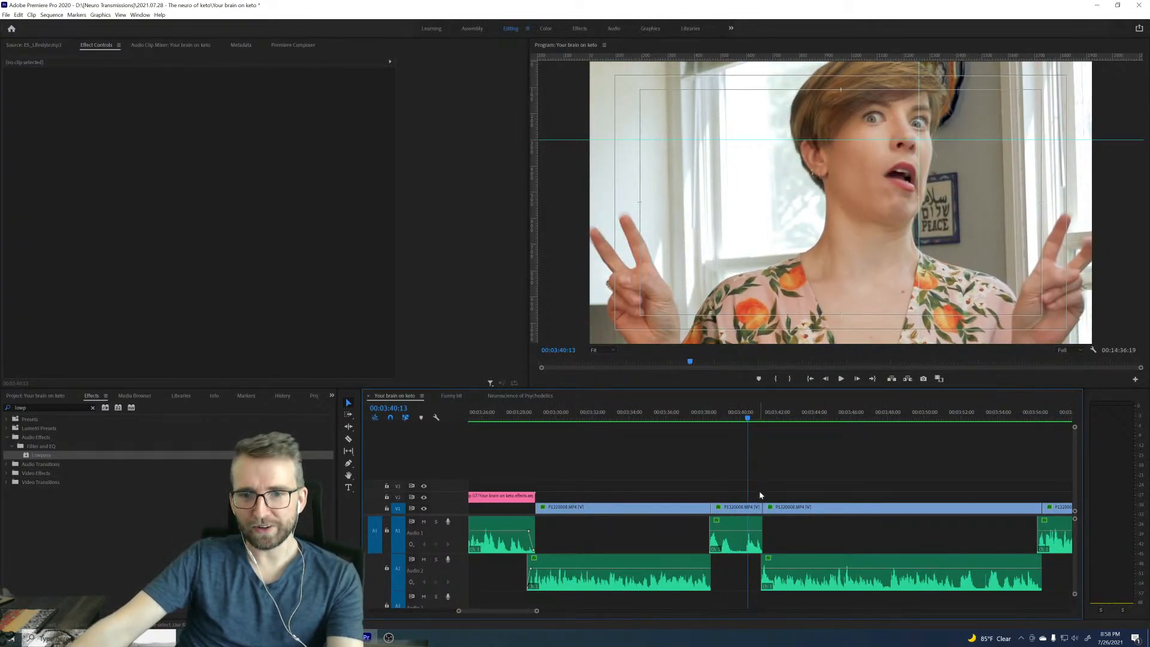
right_click(743, 509)
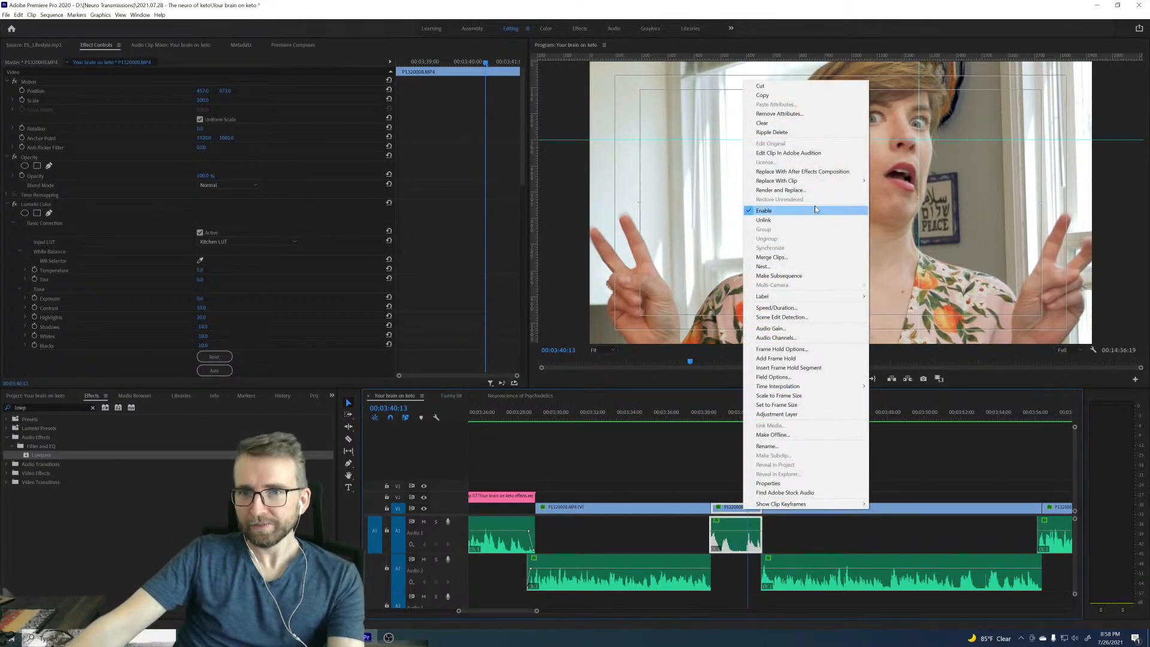
left_click(796, 172)
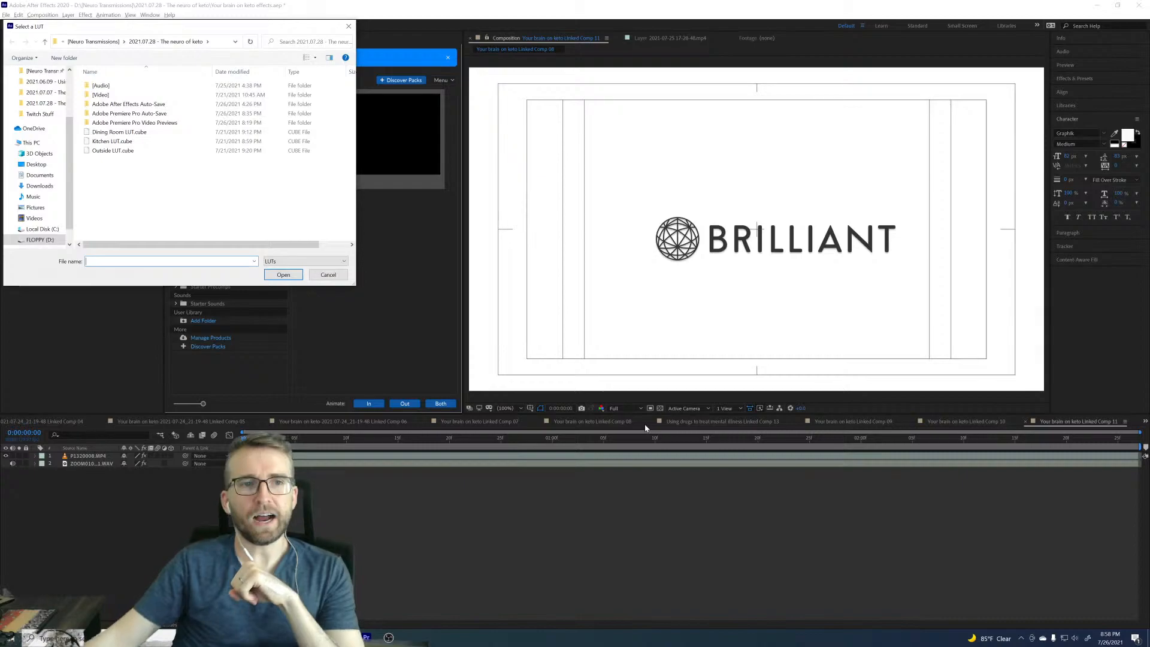
left_click(113, 142)
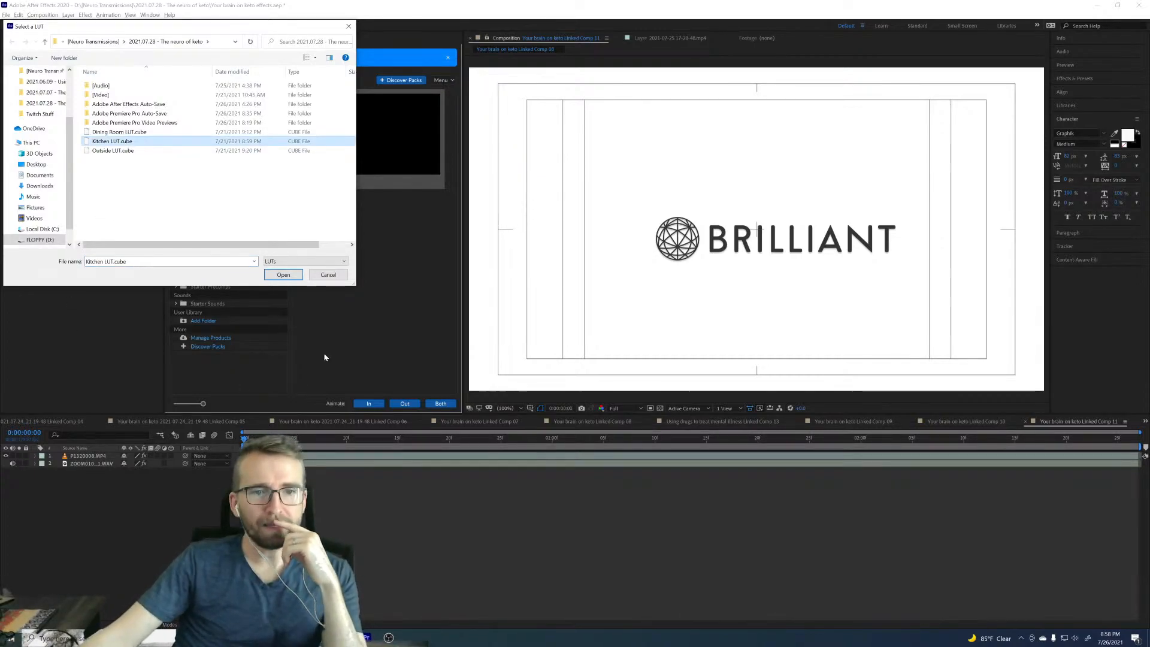
left_click(285, 276)
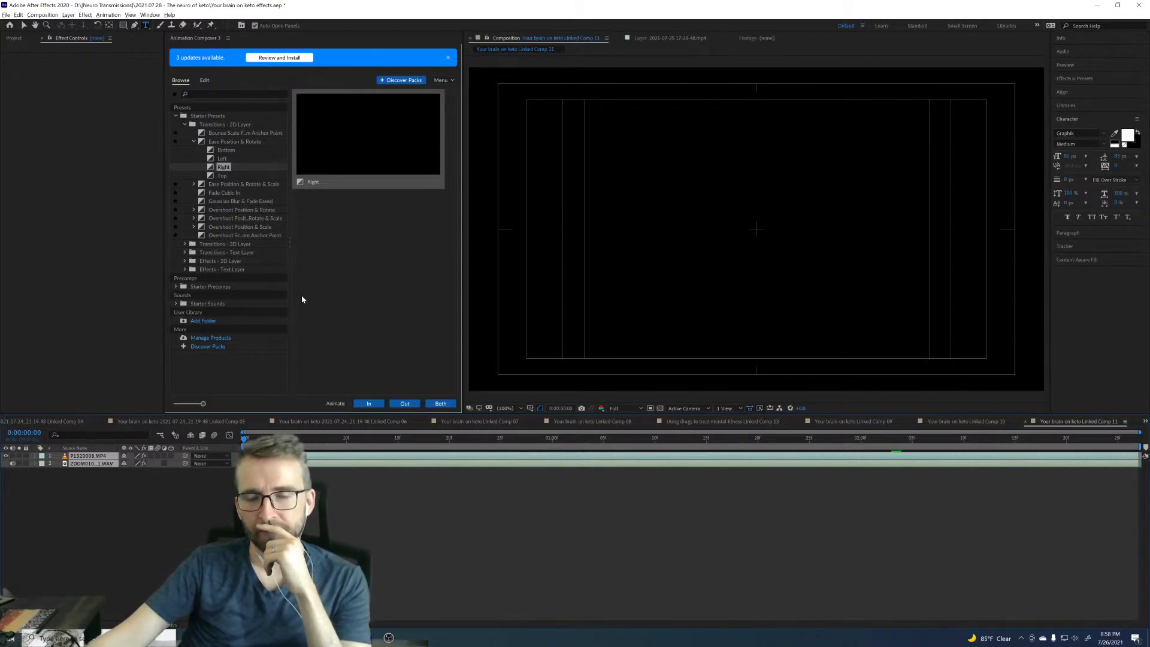
Step: Preview the new linked composition and set the current time to 0:00:02:02, where the speaker makes air quotes
key("space")
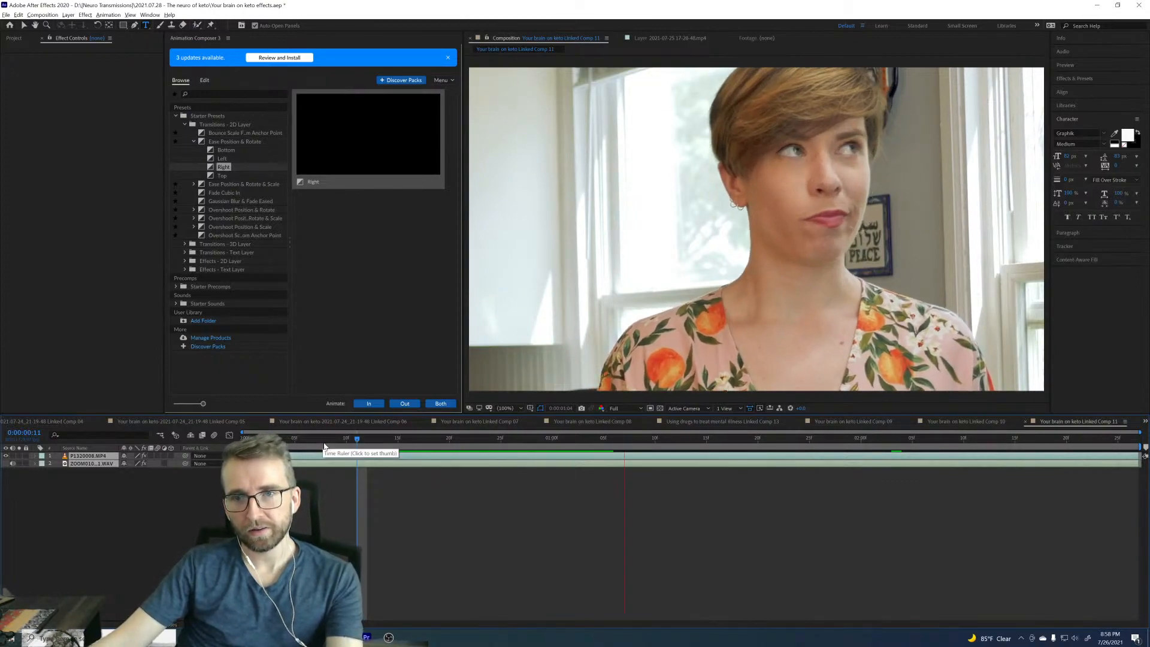
key("space")
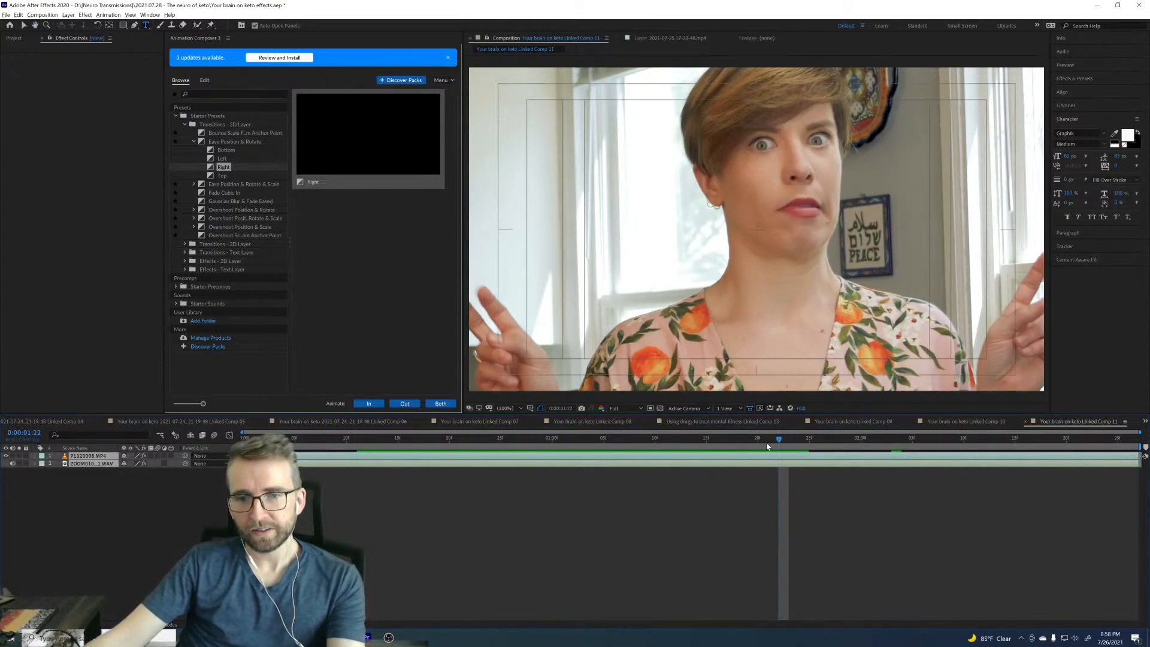
key("space")
left_click_drag(790, 438, 881, 446)
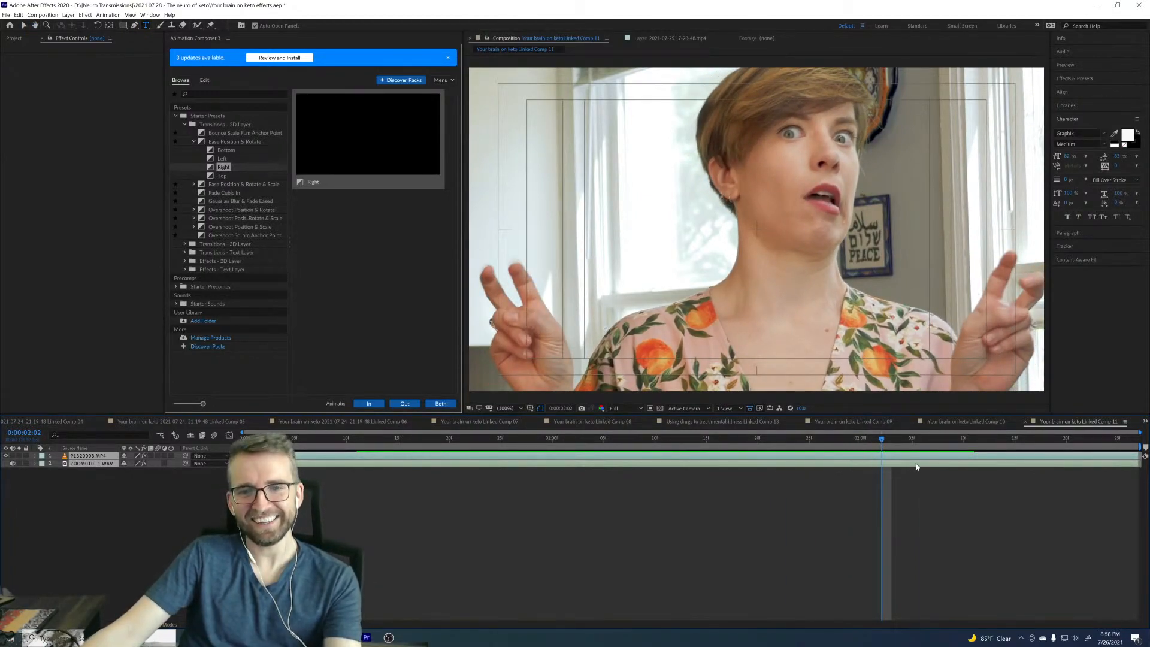
Step: Add a text layer reading "TOXINS" in quotation marks over the footage and select its text
left_click(671, 231)
type("TOXINS\"")
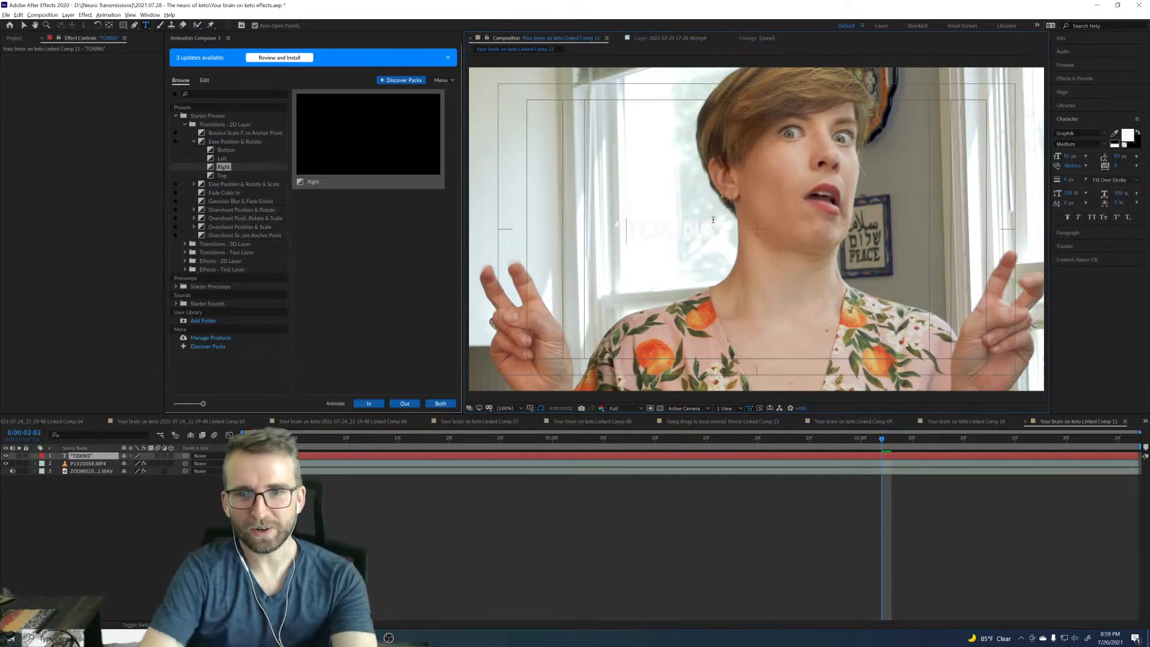
left_click_drag(728, 235, 551, 320)
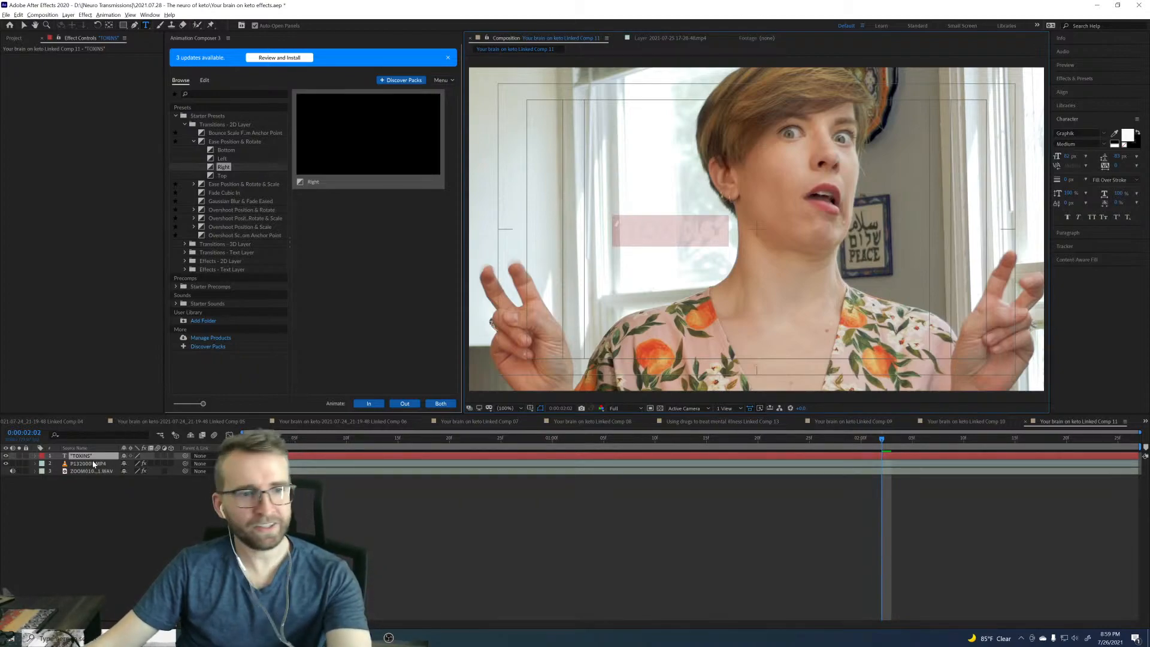
Step: Apply the Drop Shadow effect to the "TOXINS" text layer
key("ctrl+space")
type("o")
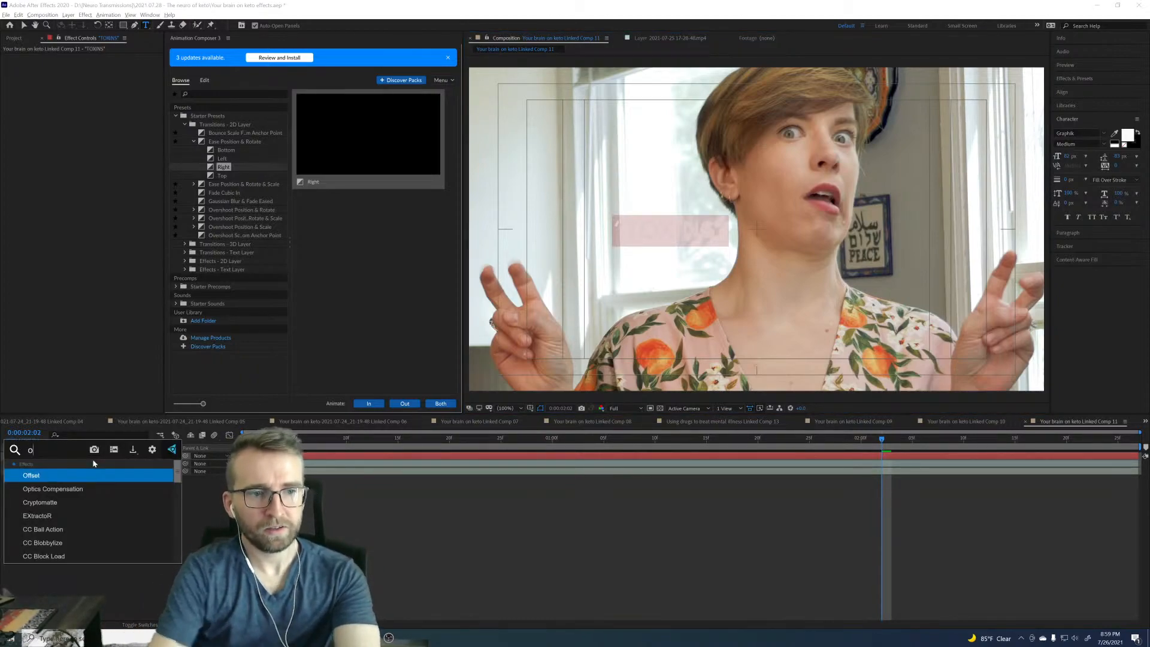
key("BackSpace")
type("dr")
key("Return")
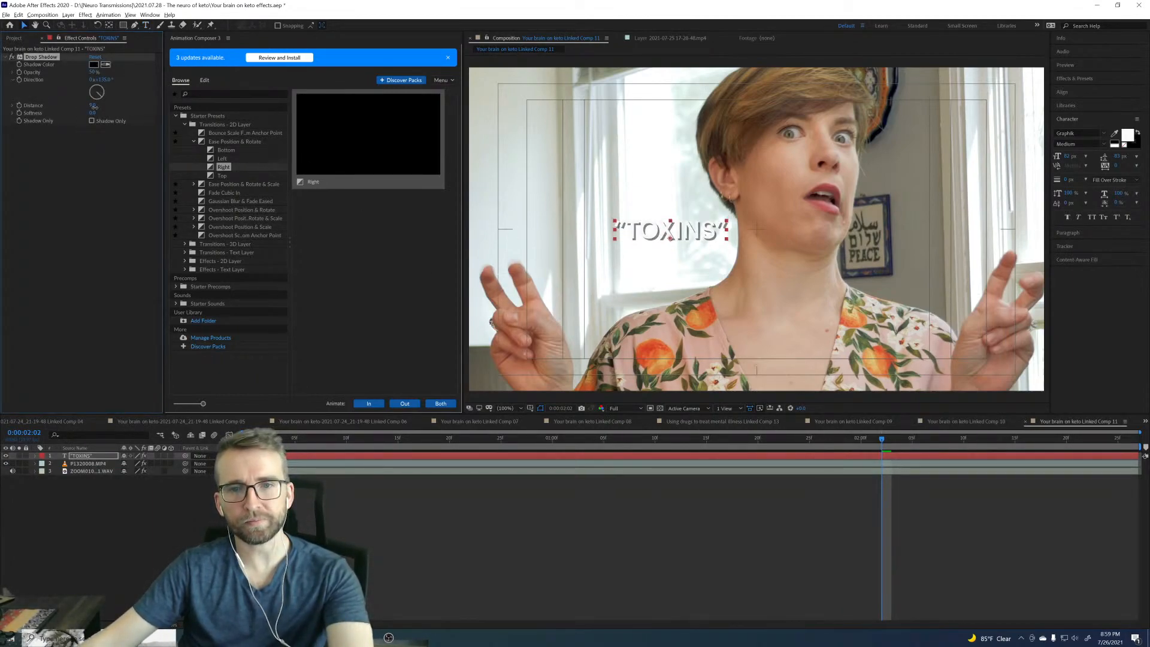
Step: Scale the "TOXINS" text up to span the frame width and center it horizontally and vertically in the composition
left_click(85, 459)
key("s")
left_click_drag(135, 468, 764, 236)
left_click(1061, 91)
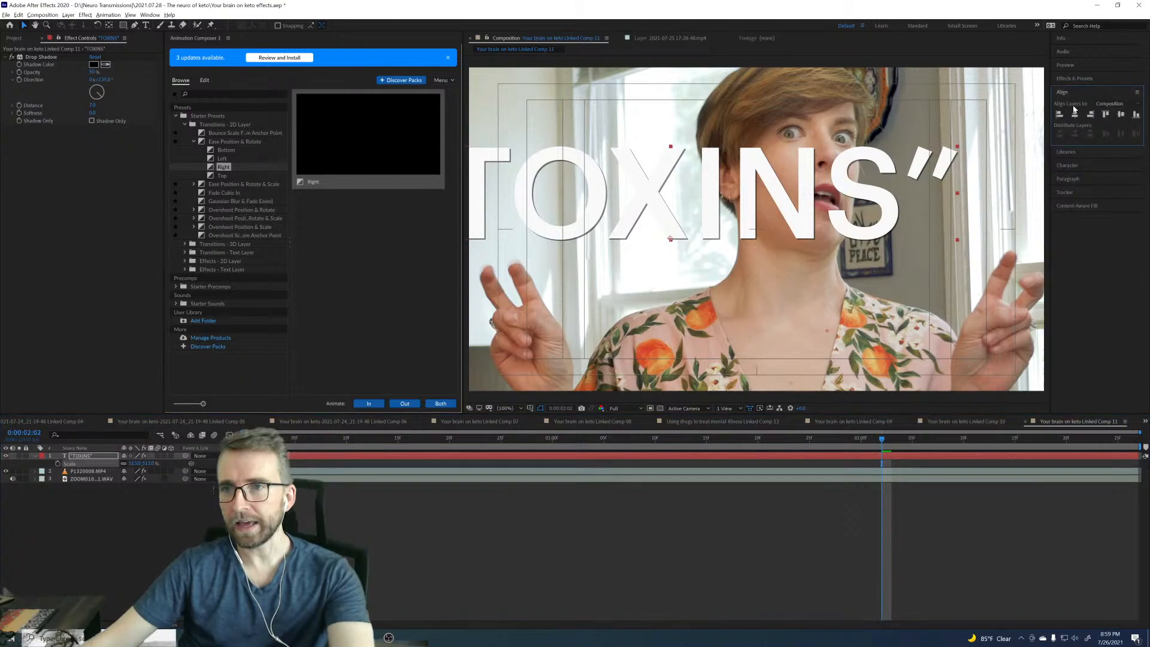
left_click(1076, 114)
left_click(1119, 114)
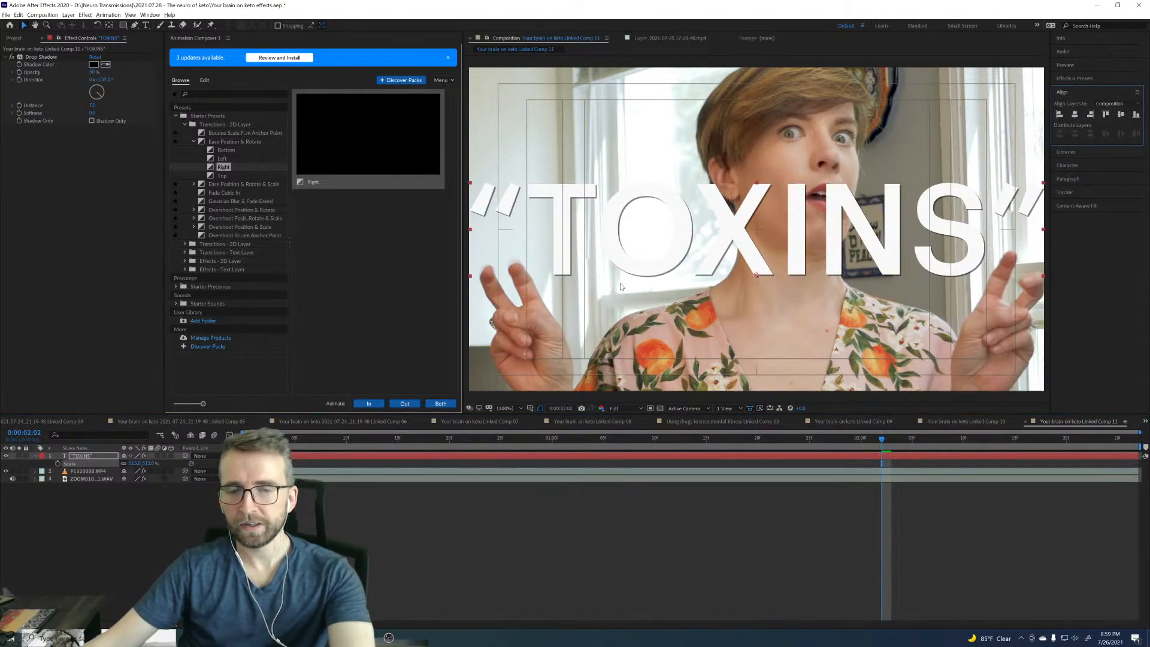
Step: Stretch the "TOXINS" text vertically to about 214% and center it vertically in the composition again
left_click(1074, 170)
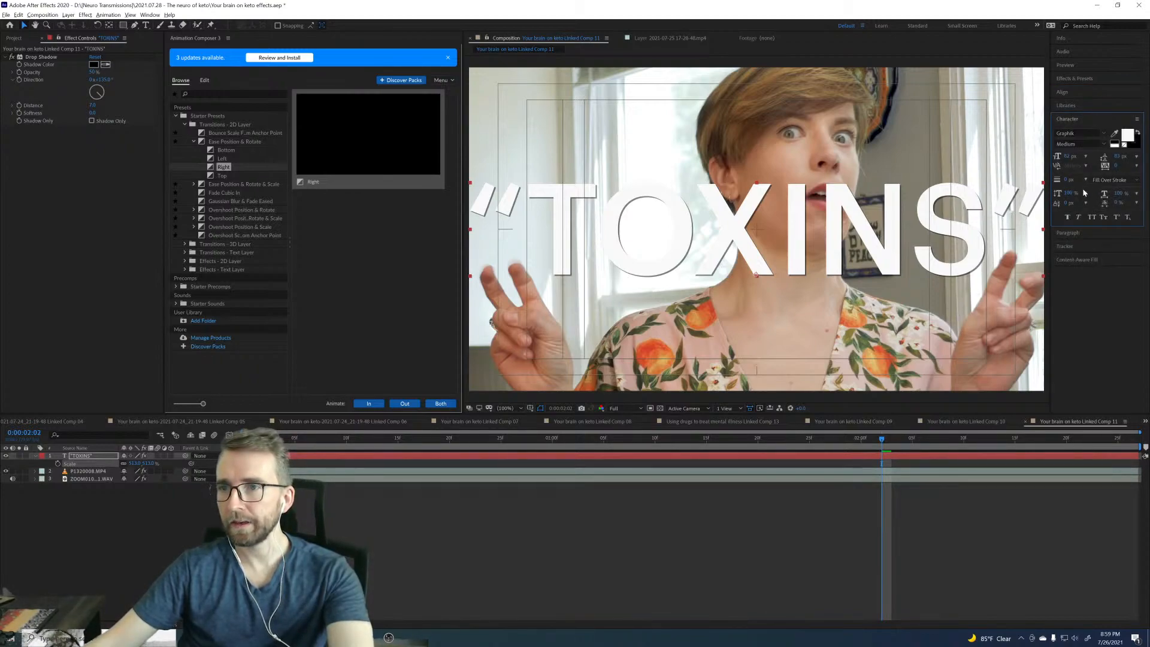
left_click_drag(1088, 194, 1112, 193)
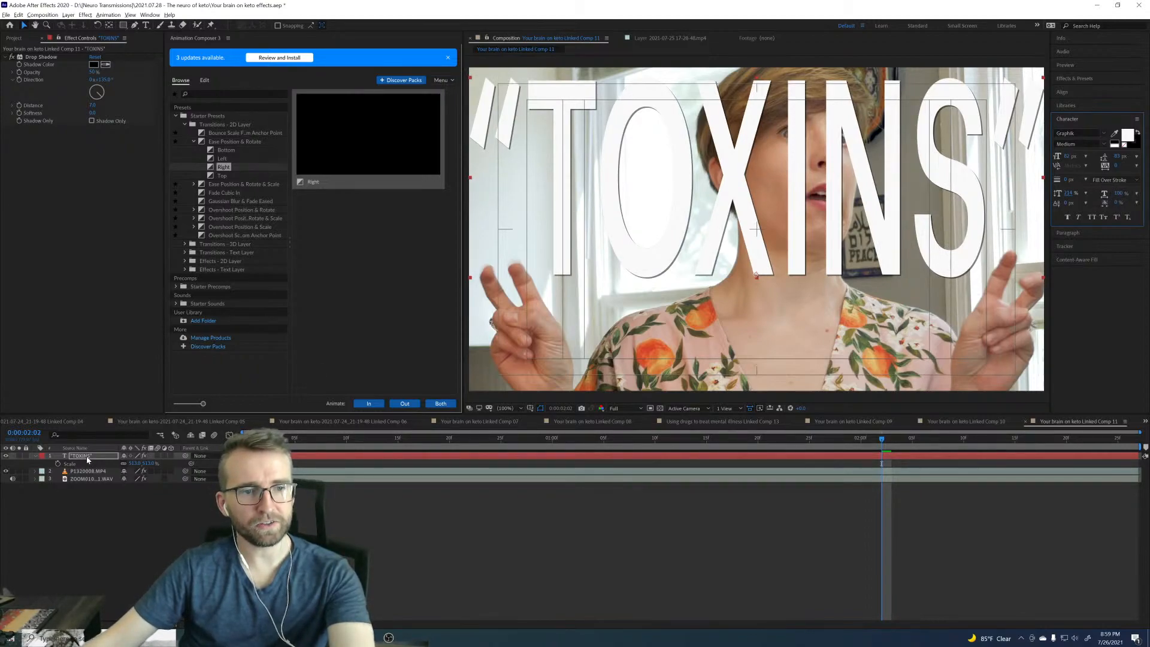
key("shift+p")
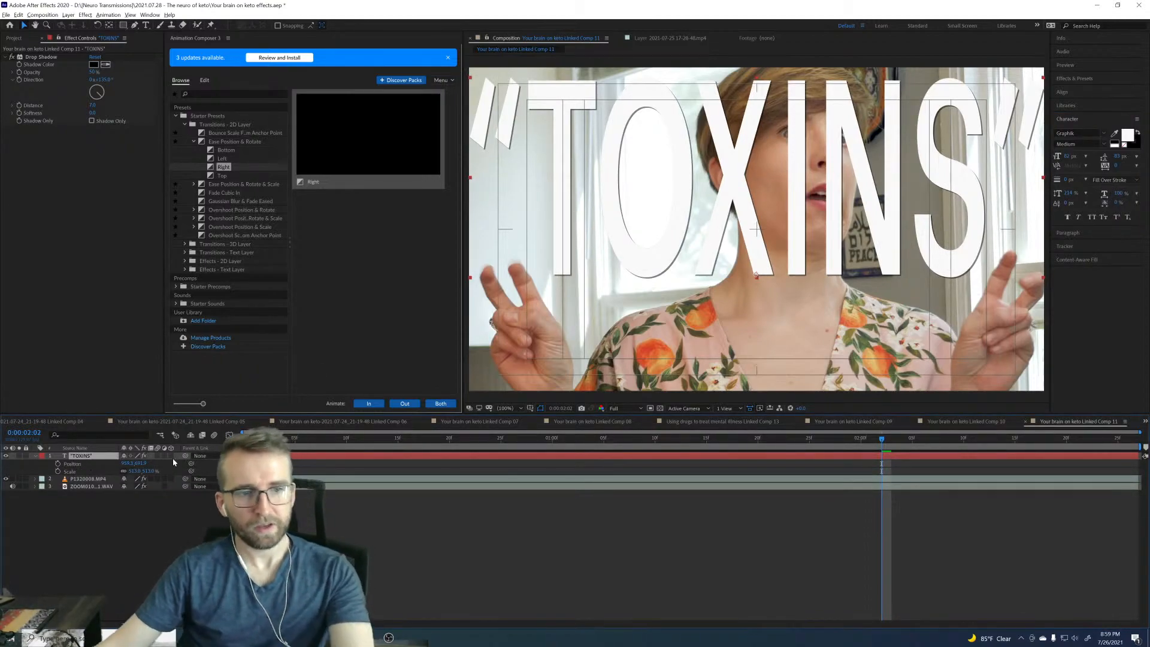
left_click_drag(1005, 120, 1005, 149)
left_click(1081, 91)
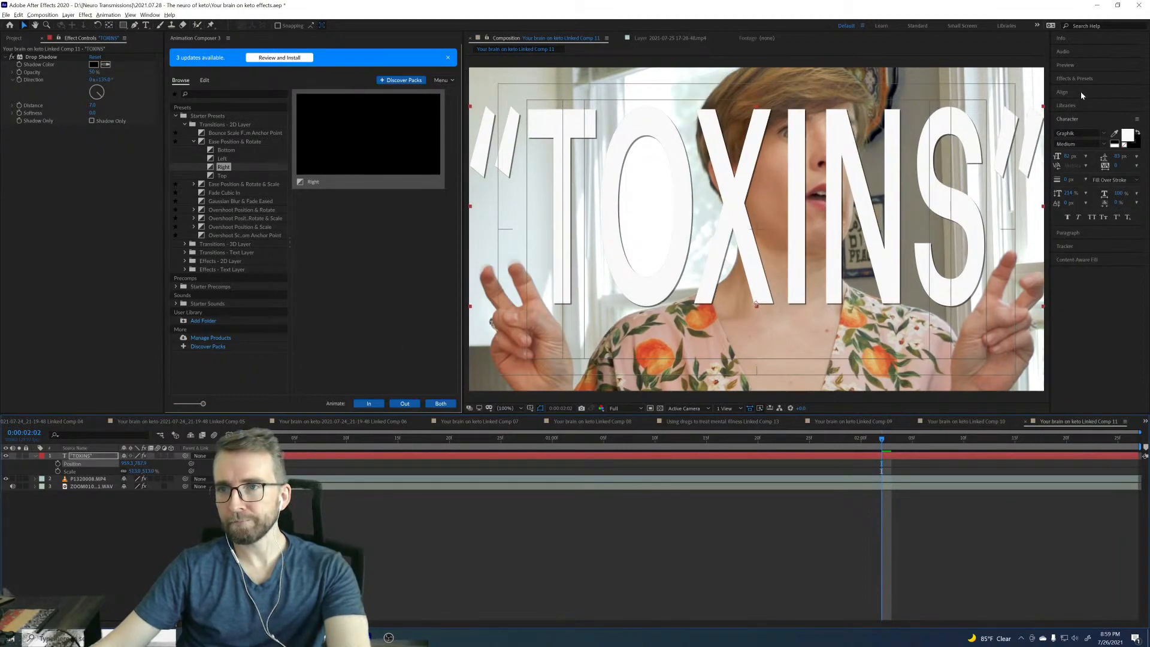
left_click(1120, 115)
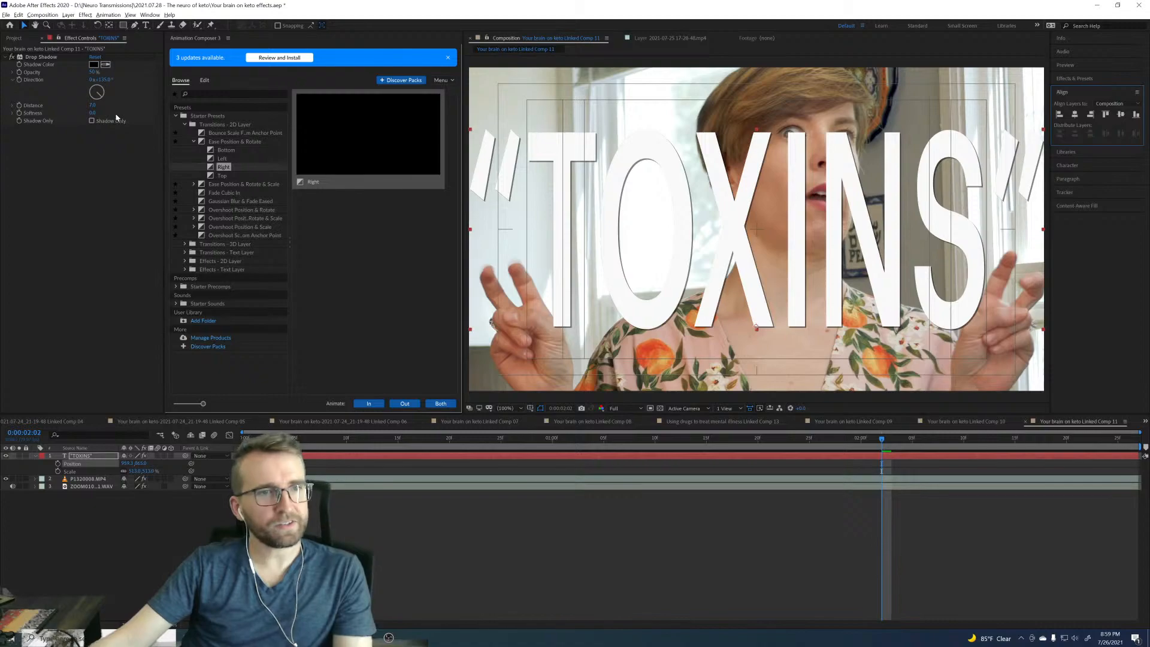
Step: Set the drop shadow's distance to 14 and the "TOXINS" layer's opacity to 80%
left_click_drag(93, 106, 97, 105)
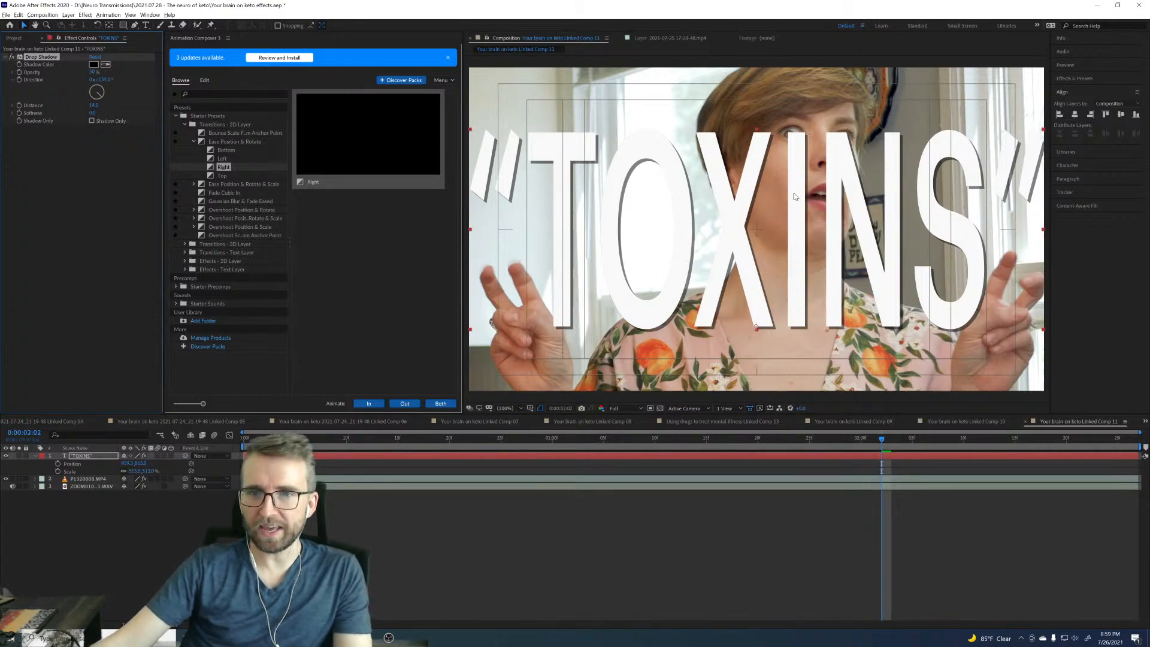
left_click(84, 454)
key("shift+t")
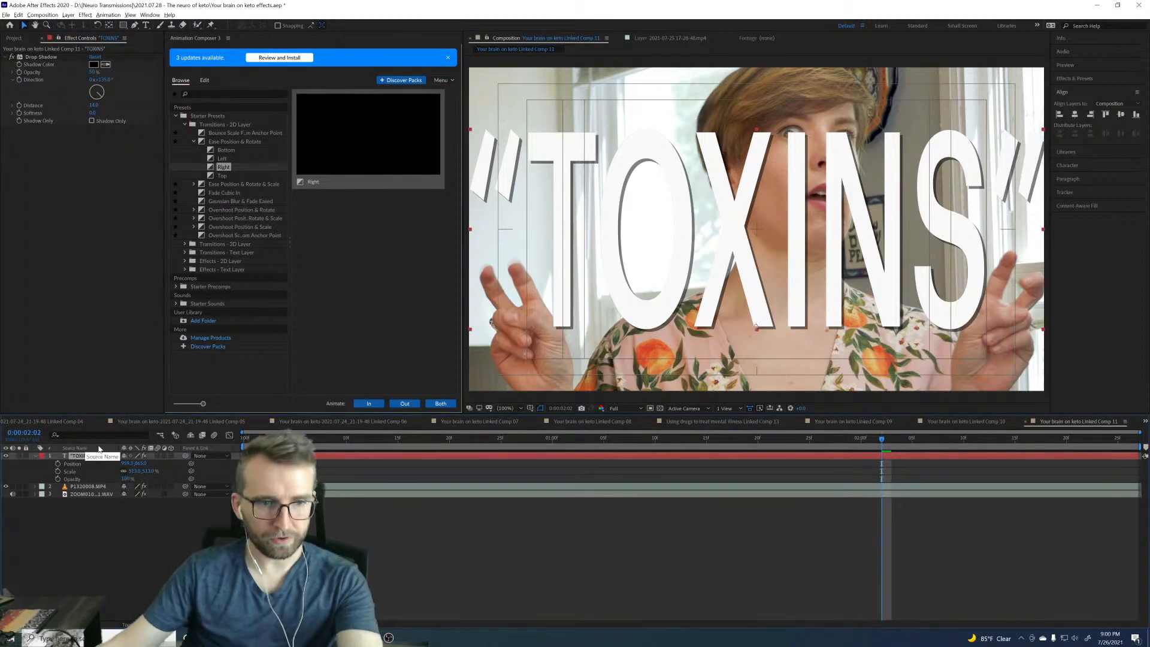
left_click(128, 479)
type("80")
key("Return")
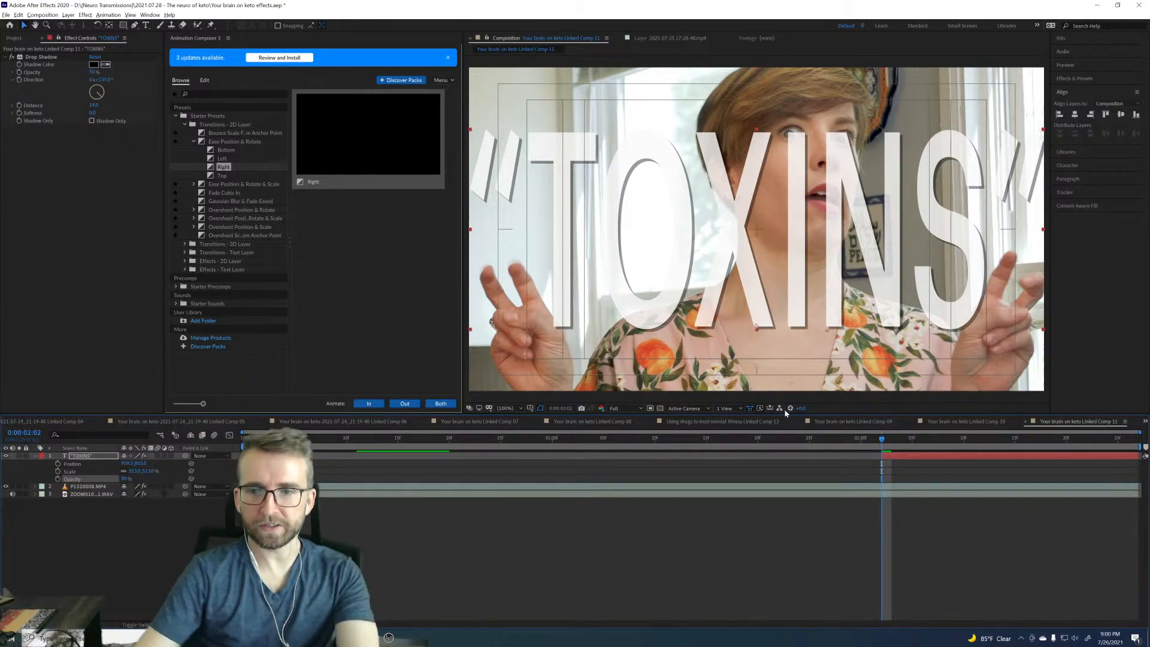
Step: Trim the end of the "TOXINS" layer to where the air-quotes gesture finishes and preview the result
left_click(862, 440)
key("space")
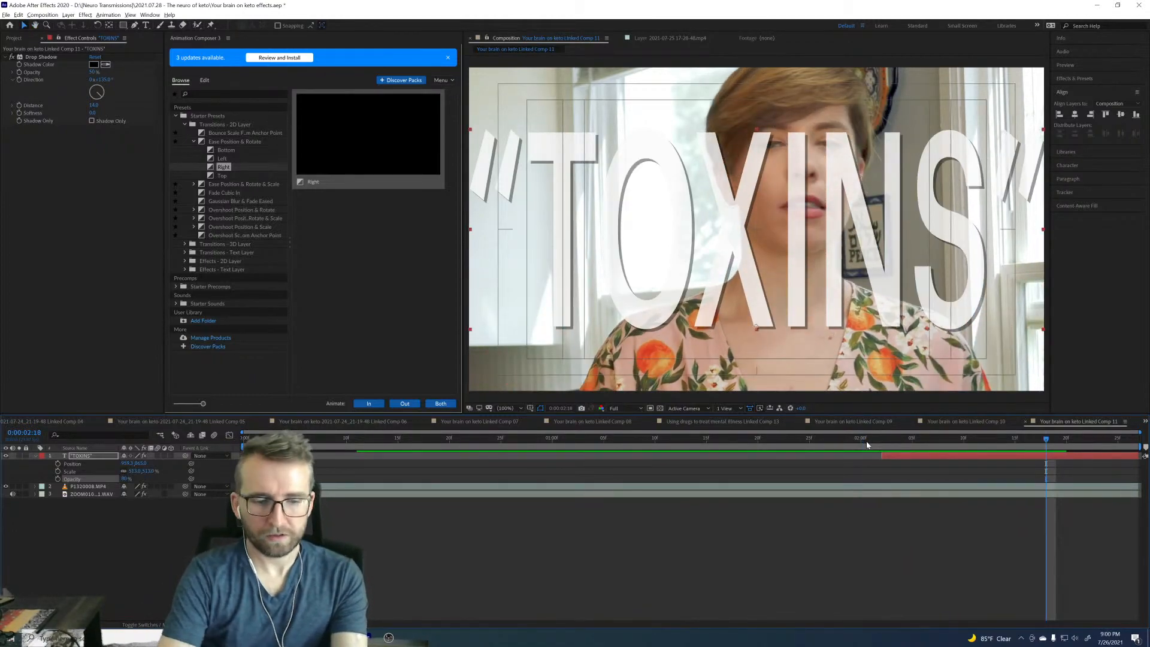
key("alt+bracketright")
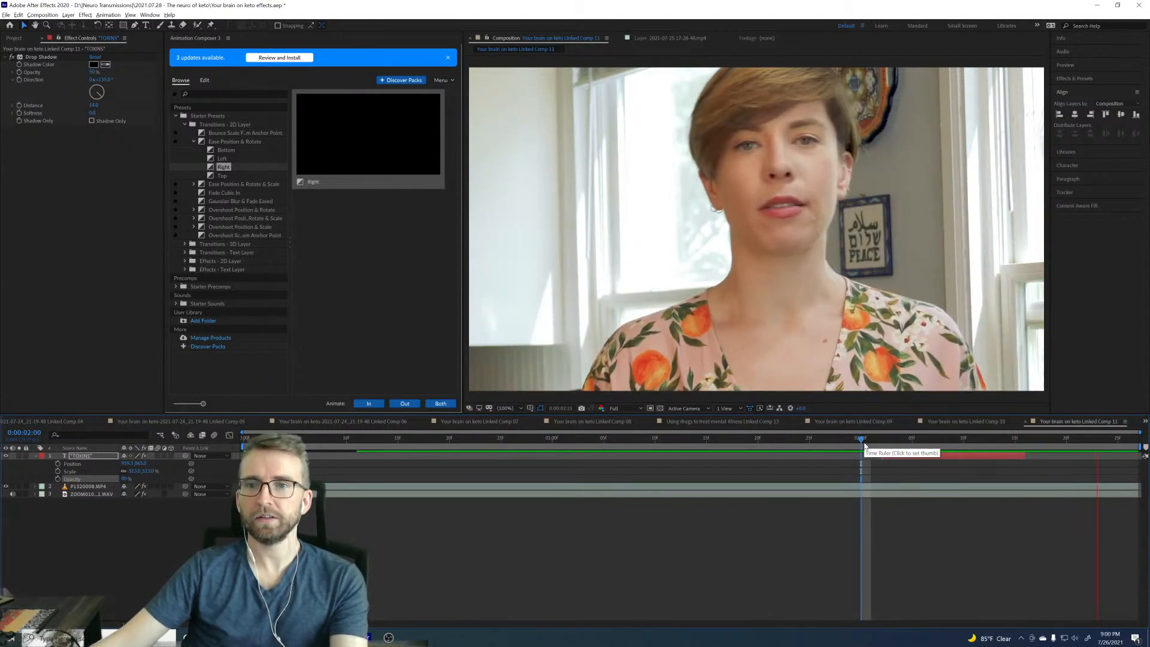
key("space")
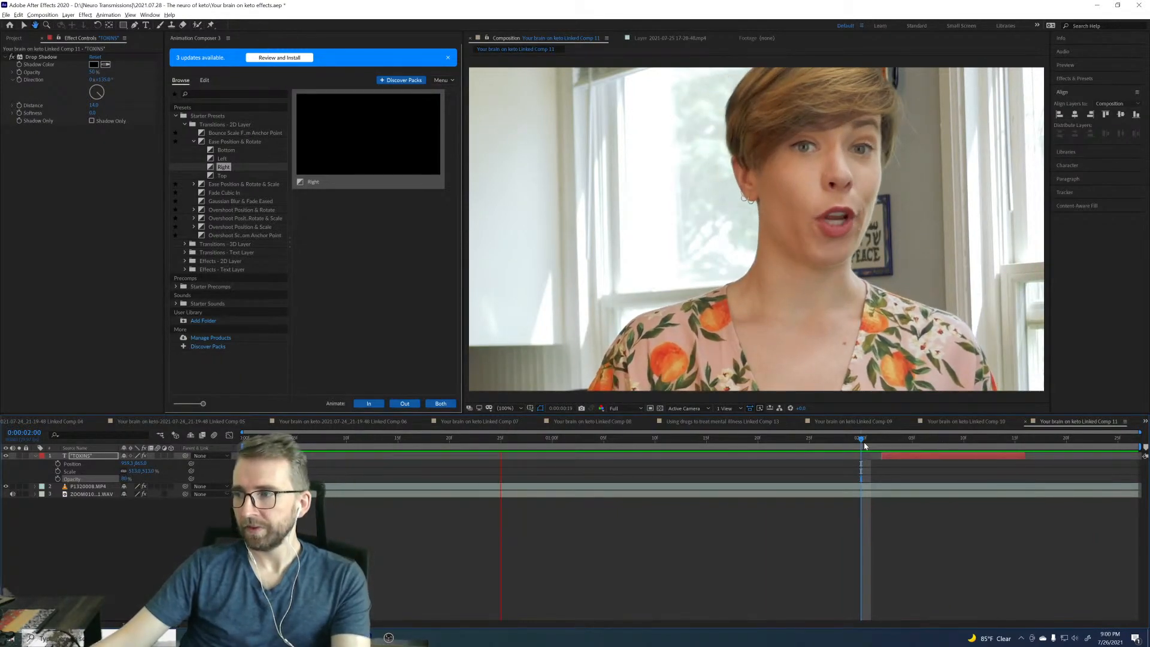
Step: Stretch the "TOXINS" text vertically to nearly fill the frame height and center it vertically in the composition
key("space")
left_click_drag(864, 446, 922, 443)
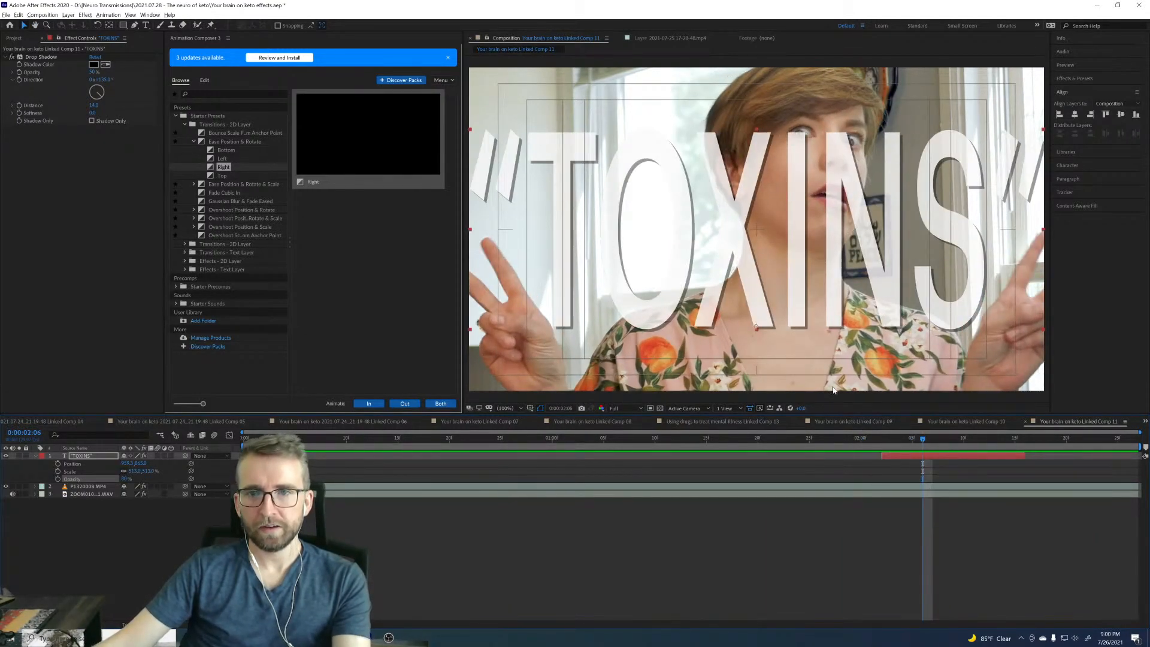
left_click(1083, 178)
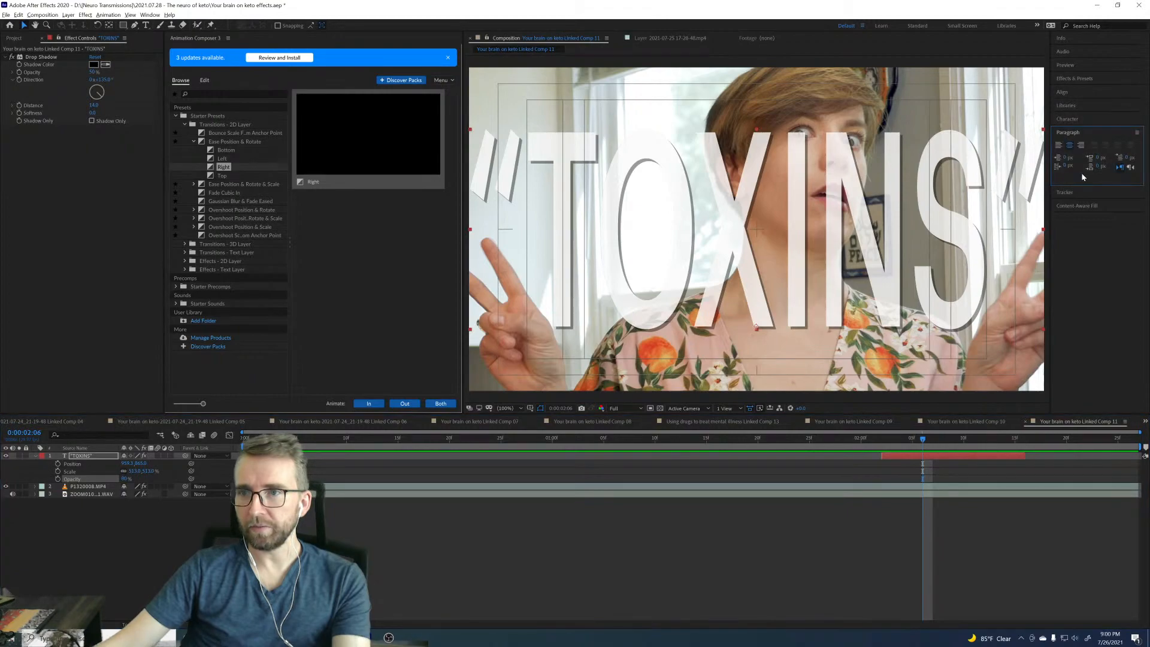
left_click(1072, 118)
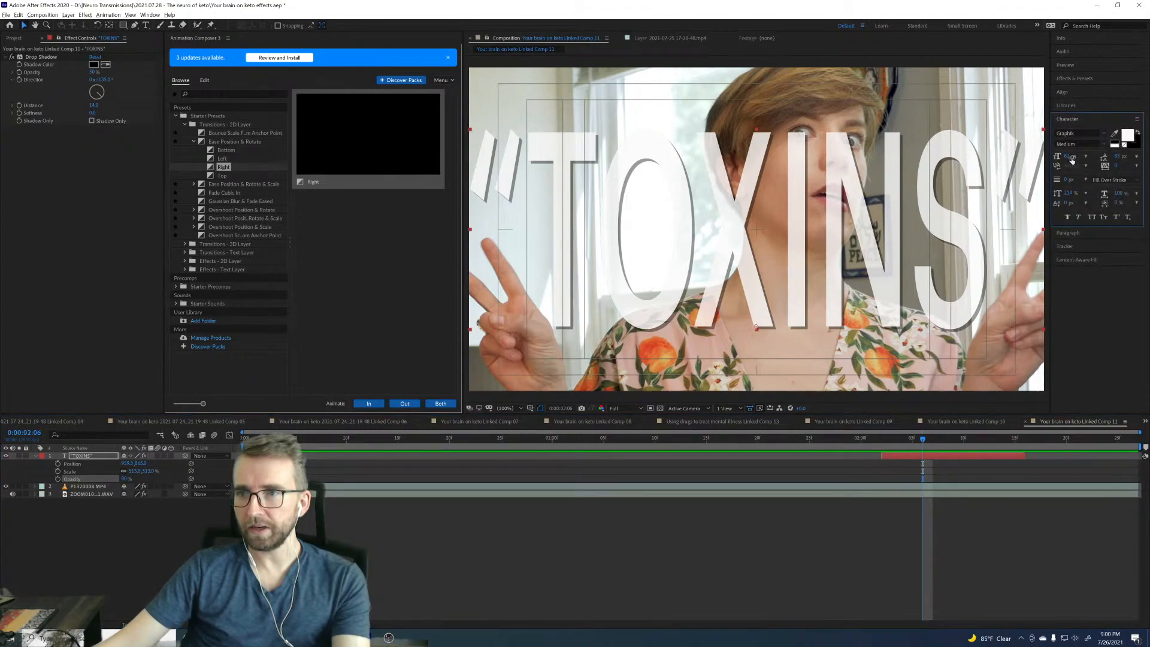
left_click_drag(1070, 195, 1103, 187)
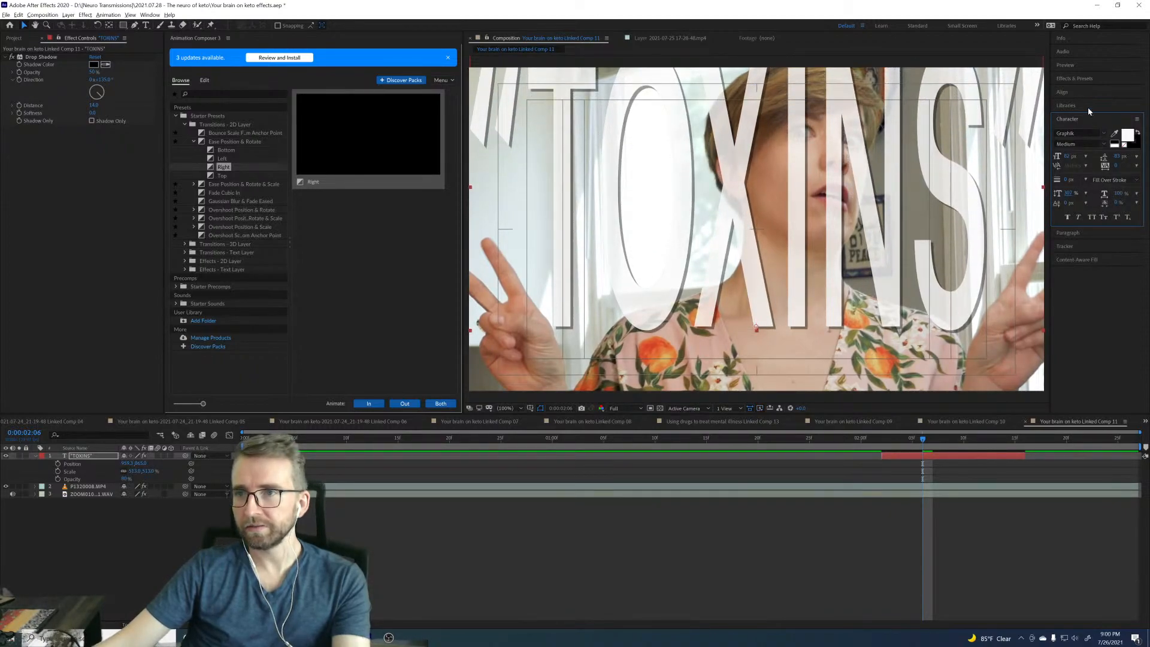
left_click(1083, 93)
left_click(1120, 115)
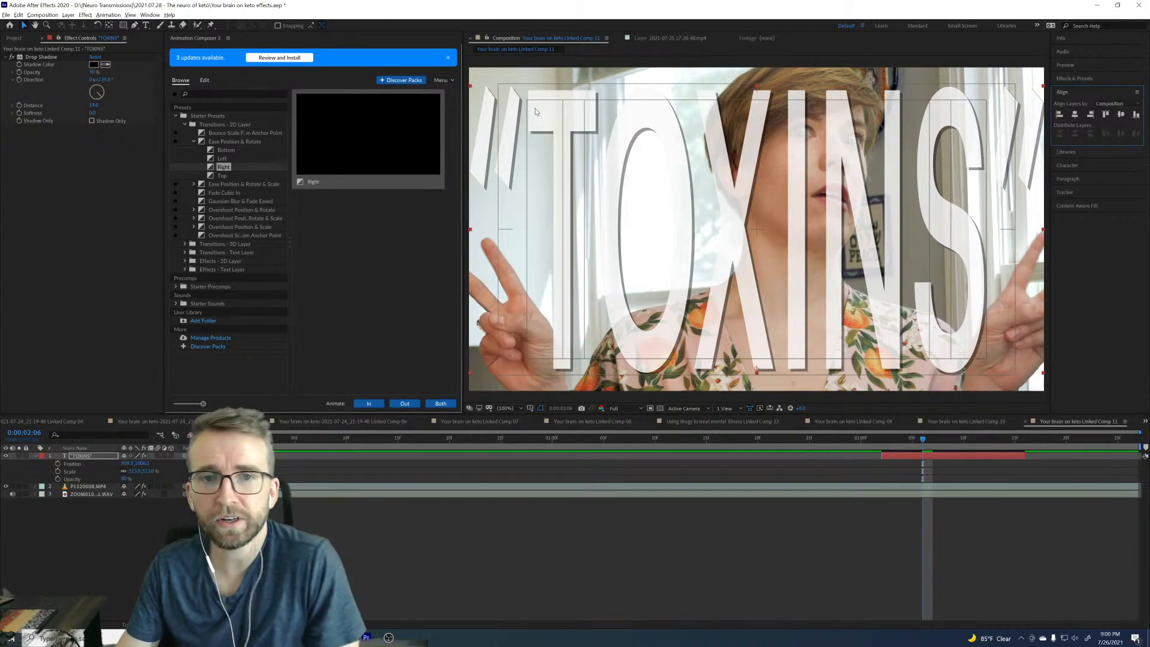
Step: Remove the opening and closing quotation marks from the title so it reads TOXINS
left_click_drag(554, 134, 563, 127)
double_click(563, 127)
left_click(539, 130)
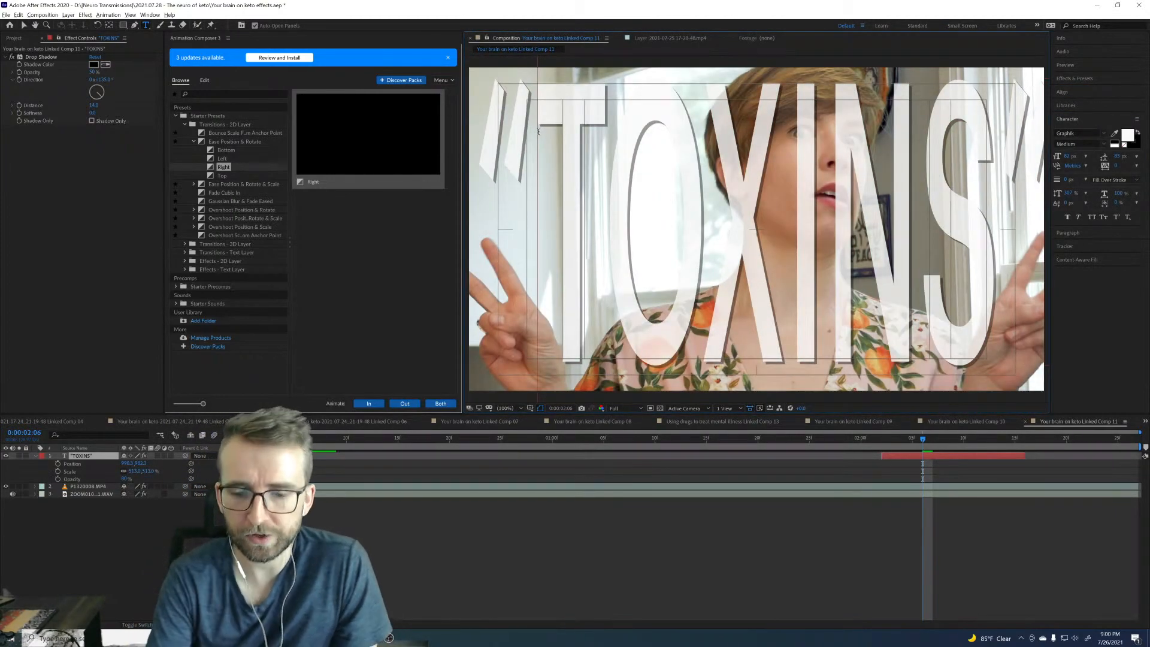
key("BackSpace")
left_click(1017, 121)
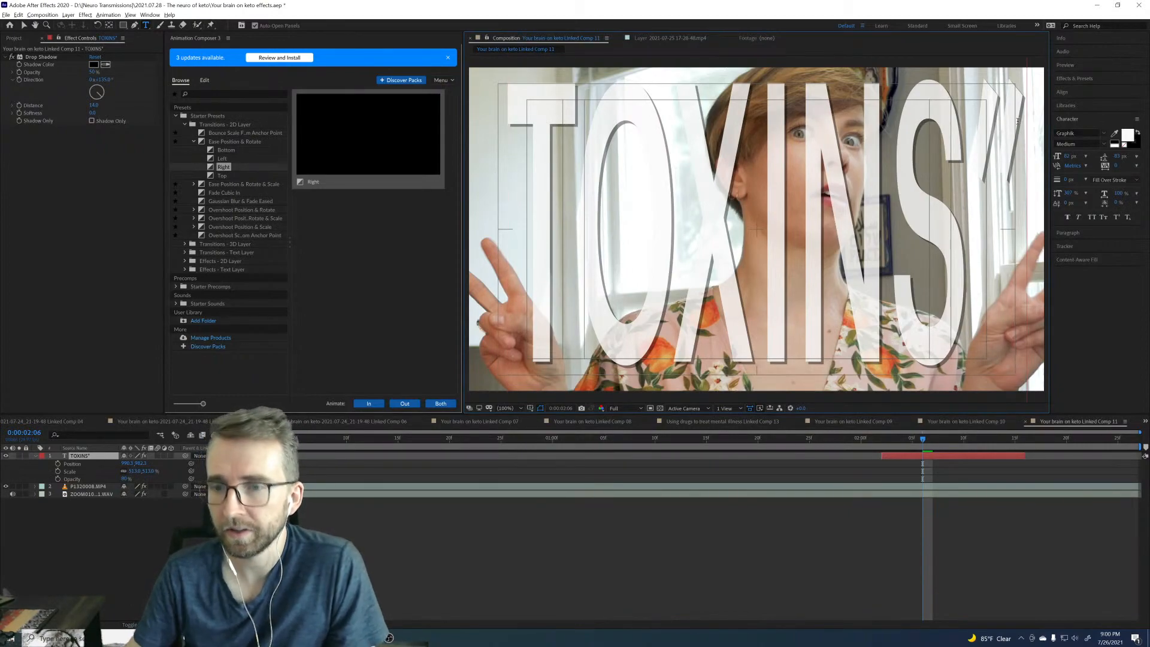
key("BackSpace")
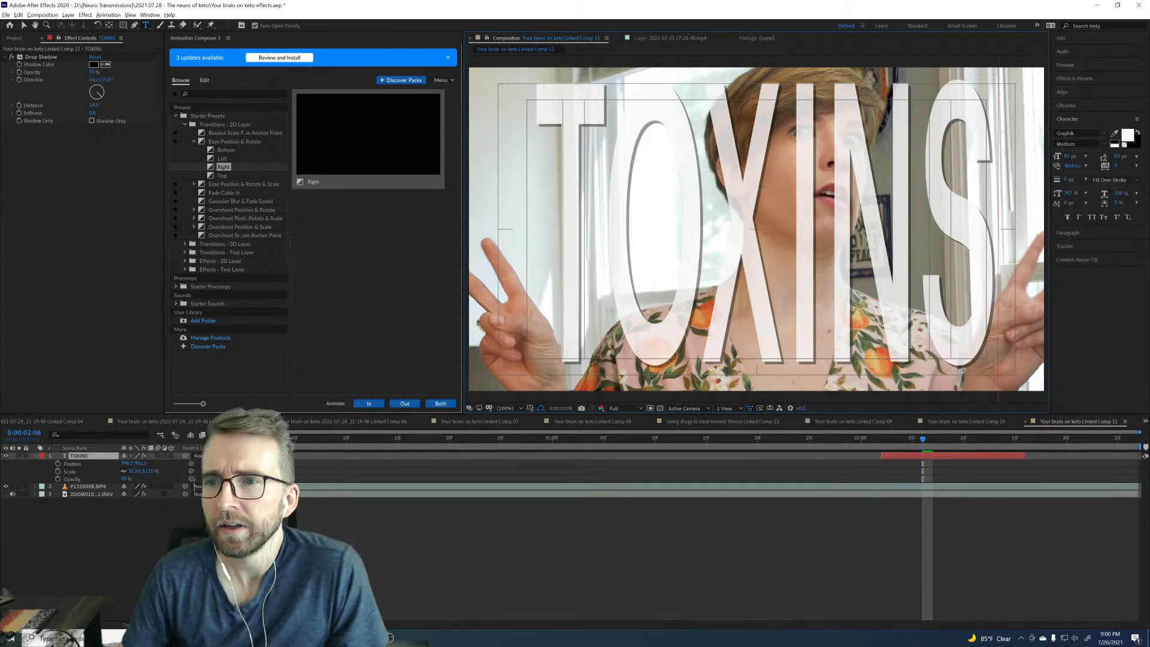
Step: Enlarge the TOXINS font to span the frame width, set its vertical scale to 245%, and center it horizontally and vertically
left_click_drag(886, 146, 525, 165)
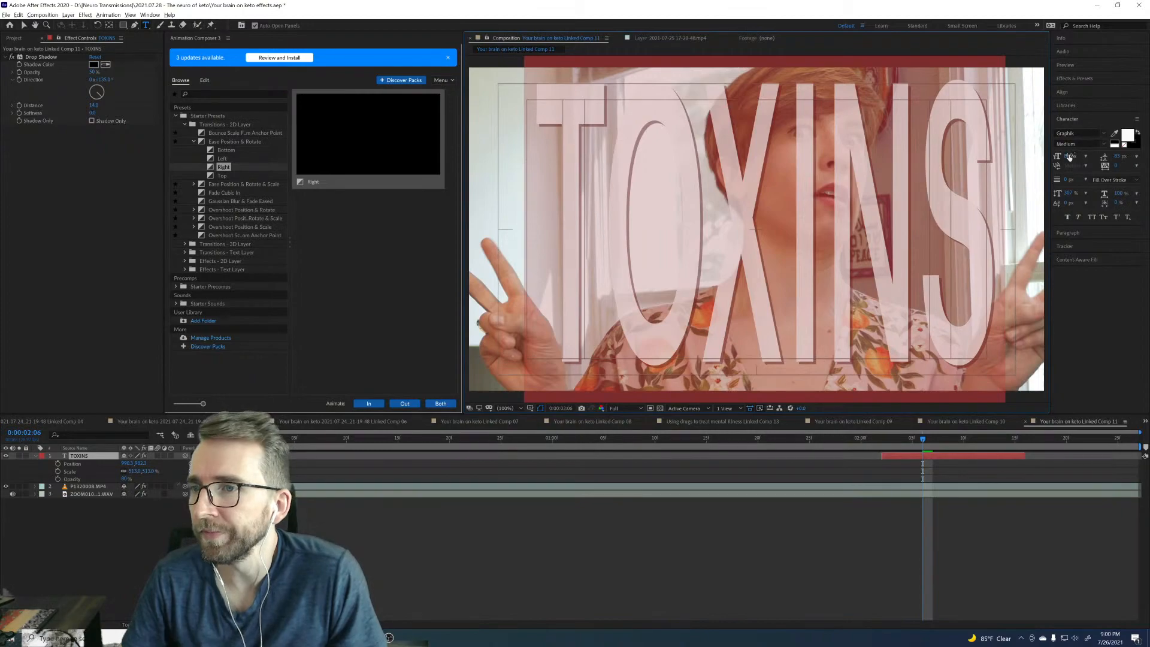
left_click_drag(1069, 156, 1078, 153)
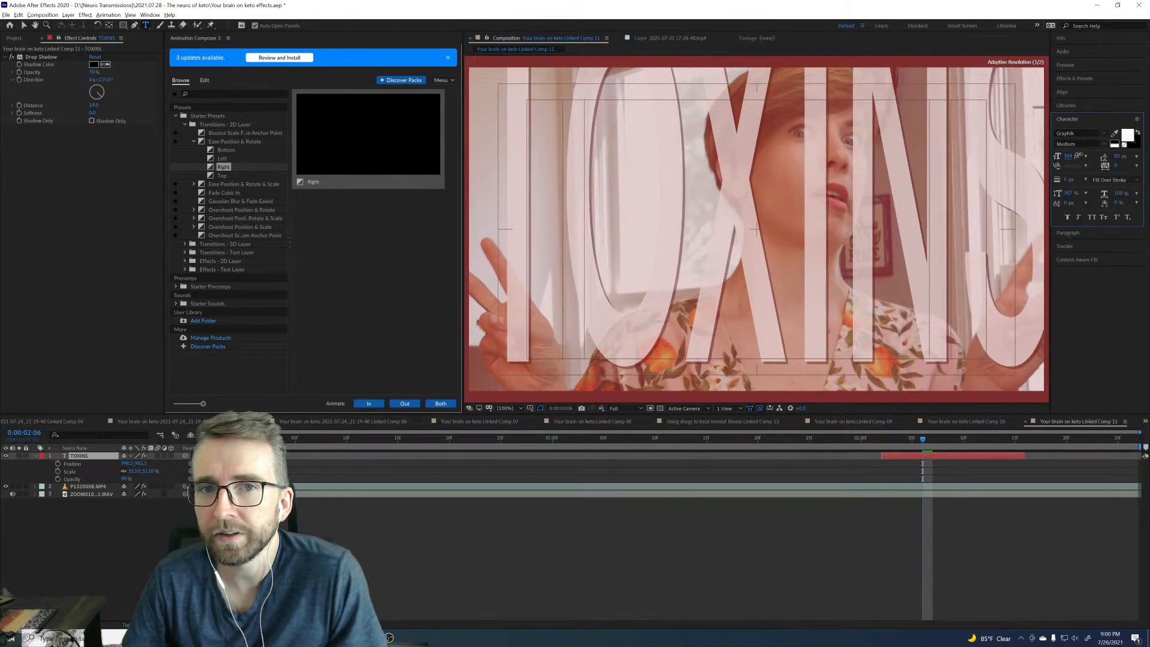
left_click_drag(1069, 193, 1043, 195)
left_click(1062, 92)
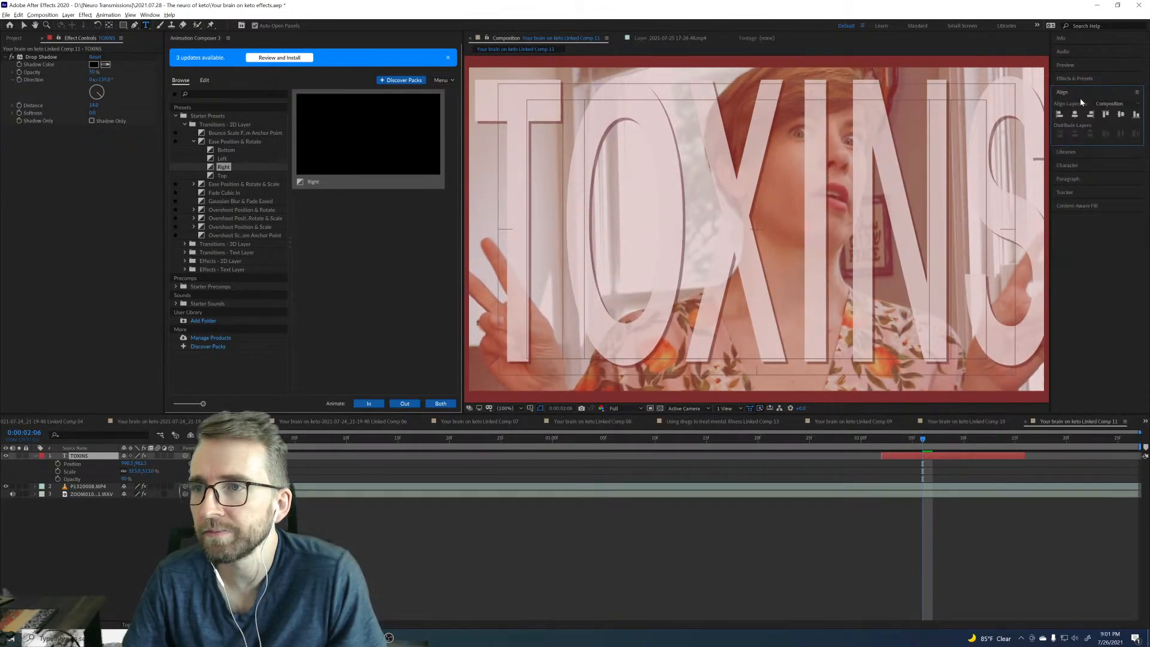
left_click(1074, 114)
left_click(1121, 116)
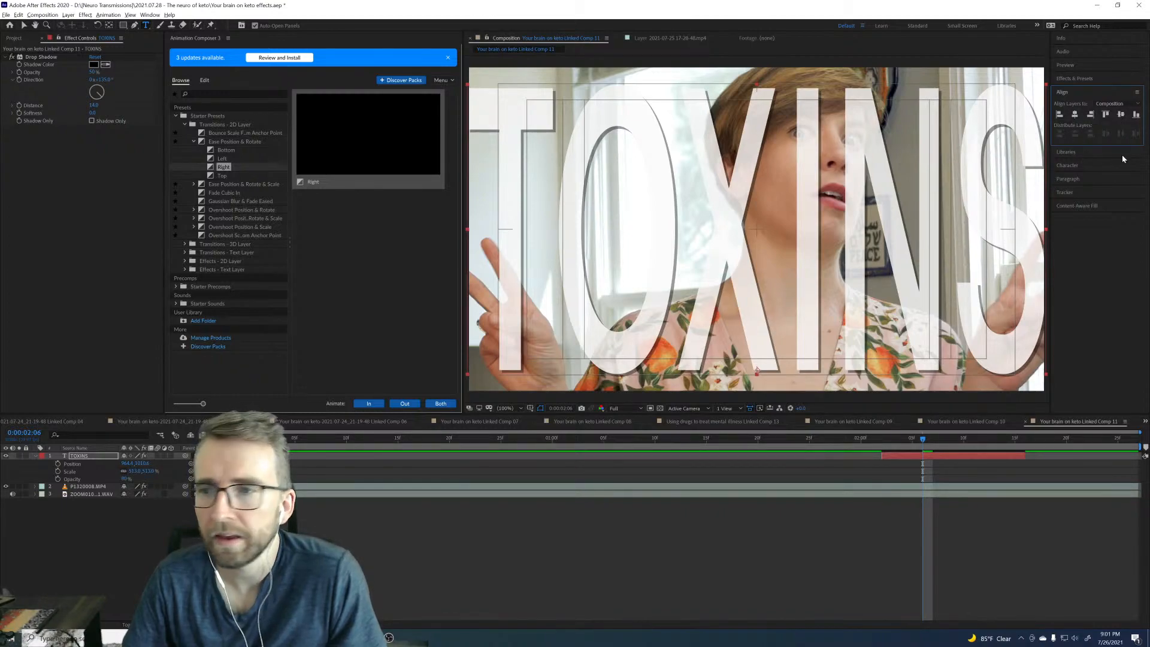
Step: Set the TOXINS font size to 102 px so the whole word fits within the frame width
left_click(1082, 164)
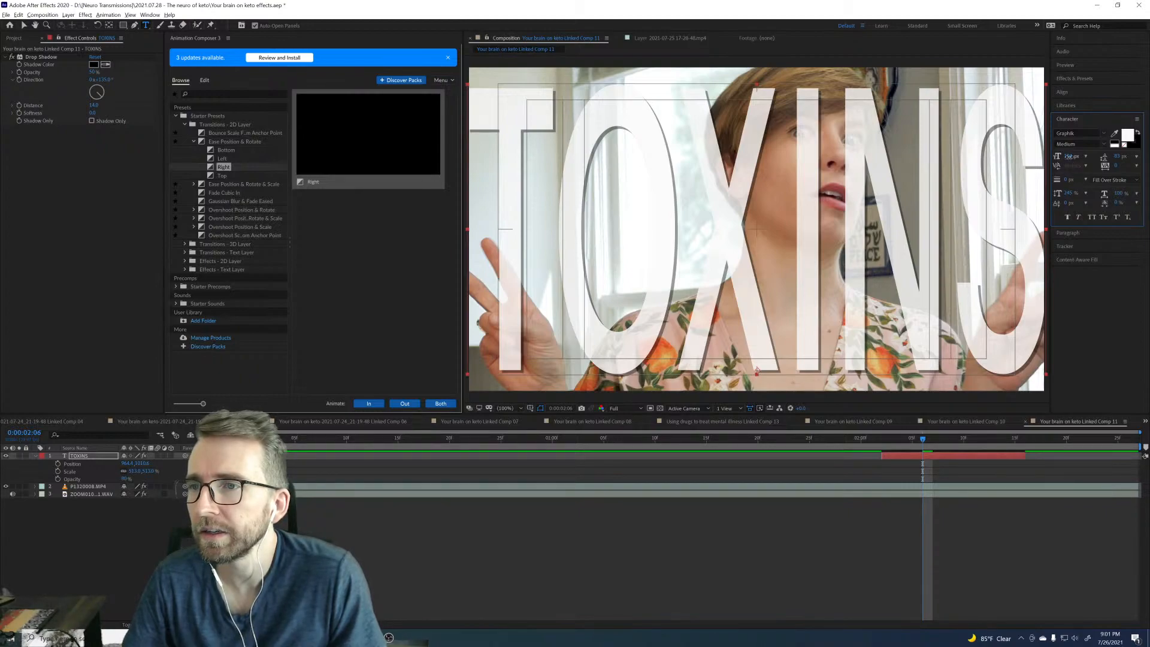
left_click_drag(1067, 156, 1069, 156)
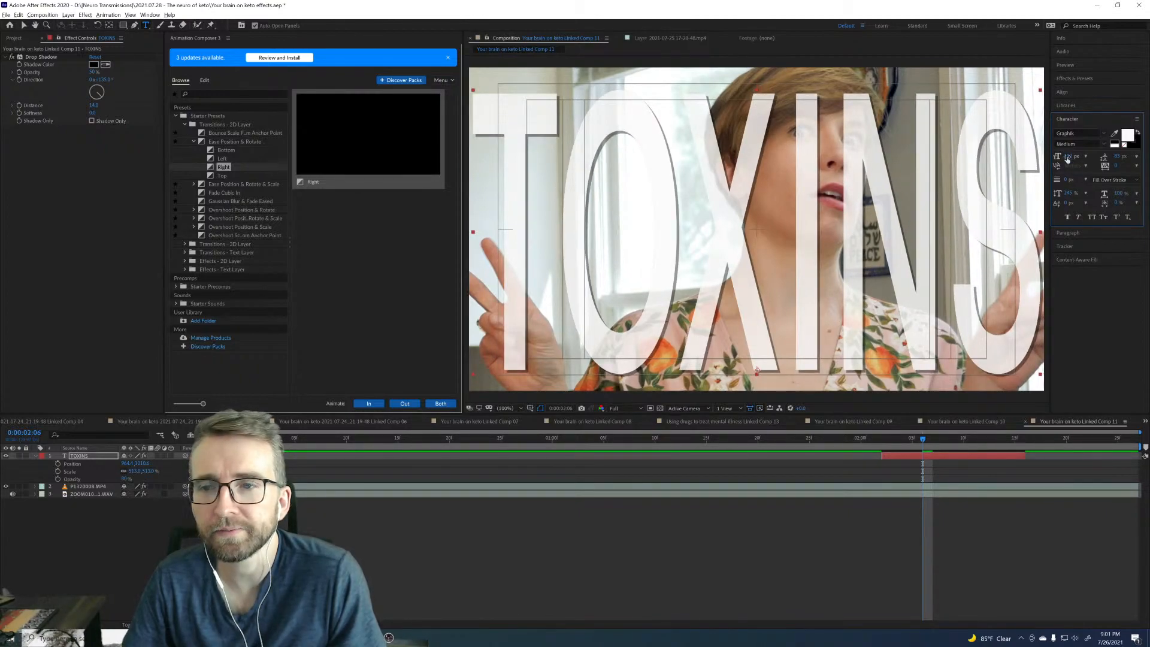
left_click(853, 522)
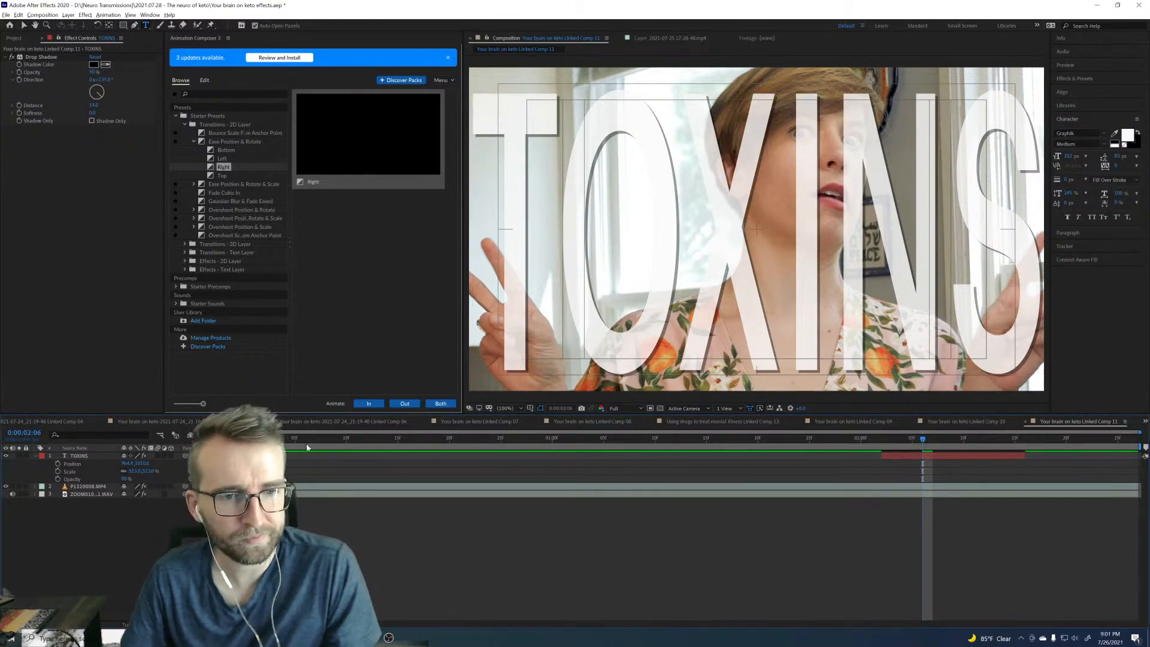
Step: Preview the composition from near its start through the TOXINS title and save the project
left_click(285, 437)
key("space")
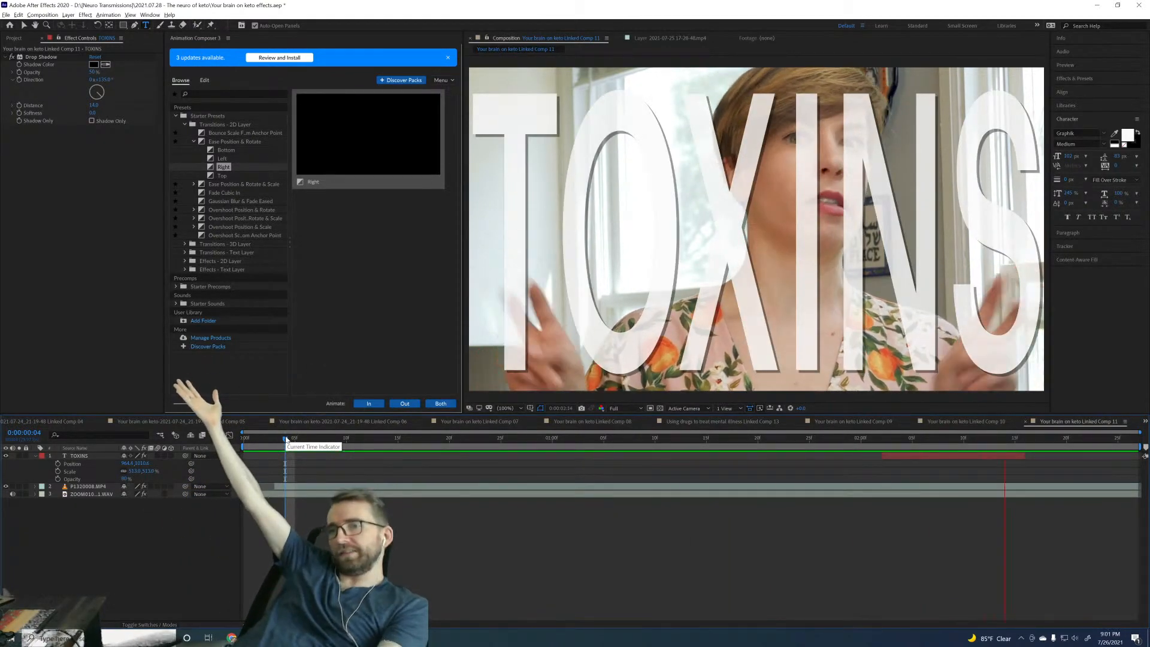
key("space")
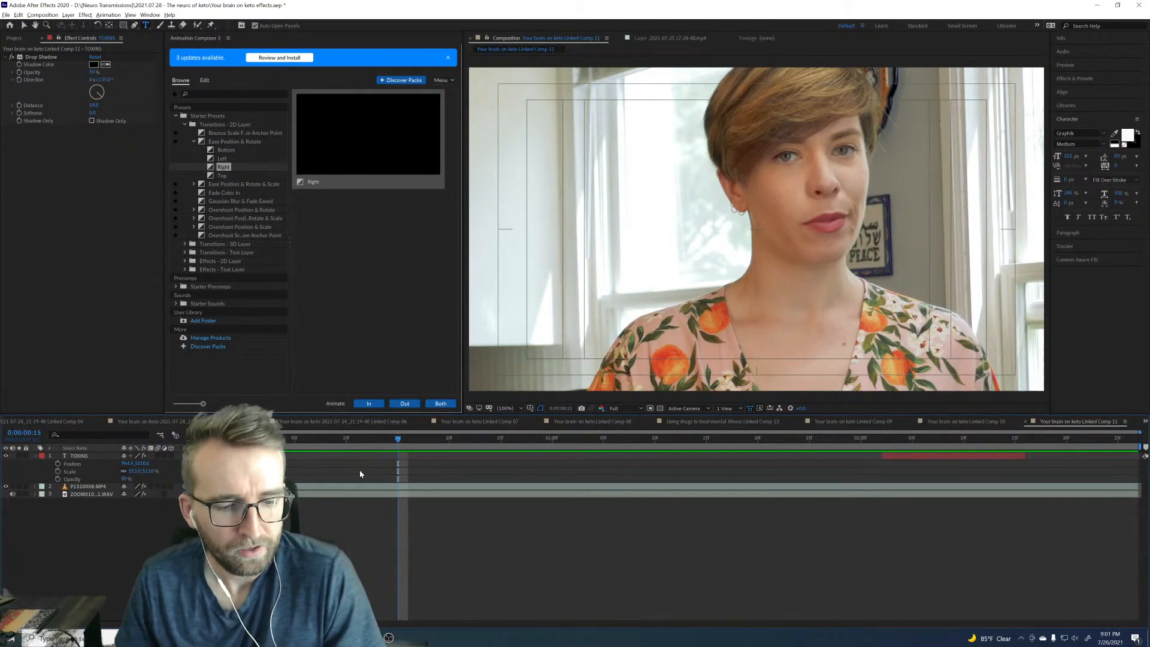
key("ctrl+s")
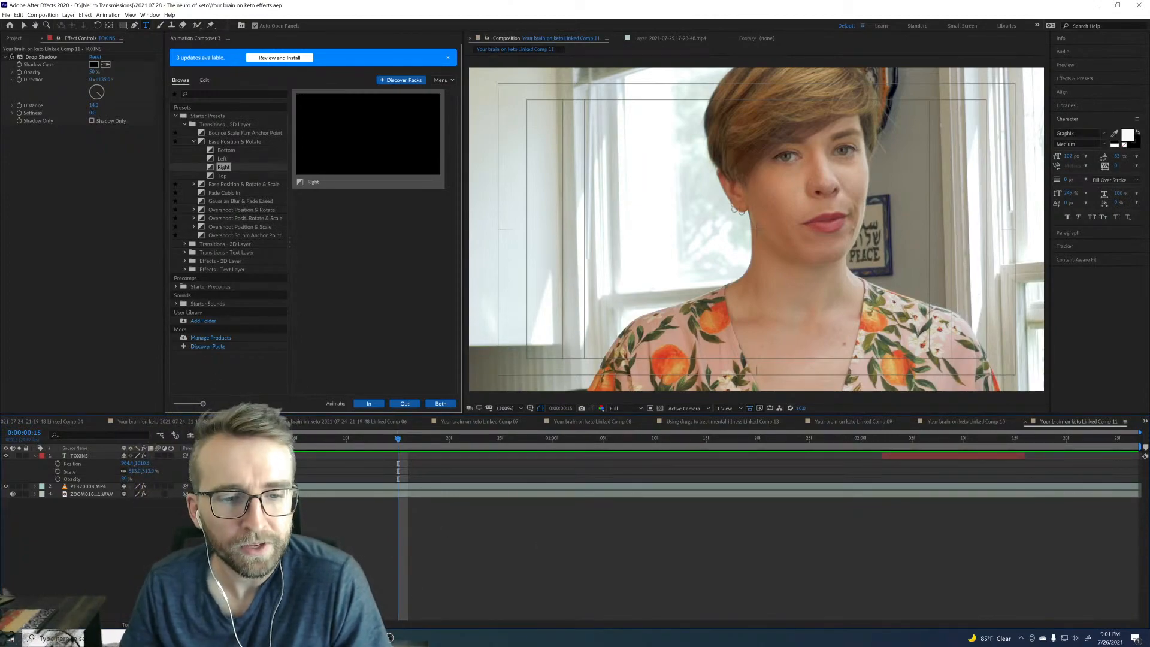
Step: Switch to Premiere Pro, check the updated TOXINS title in the sequence and save the project
key("alt+Tab")
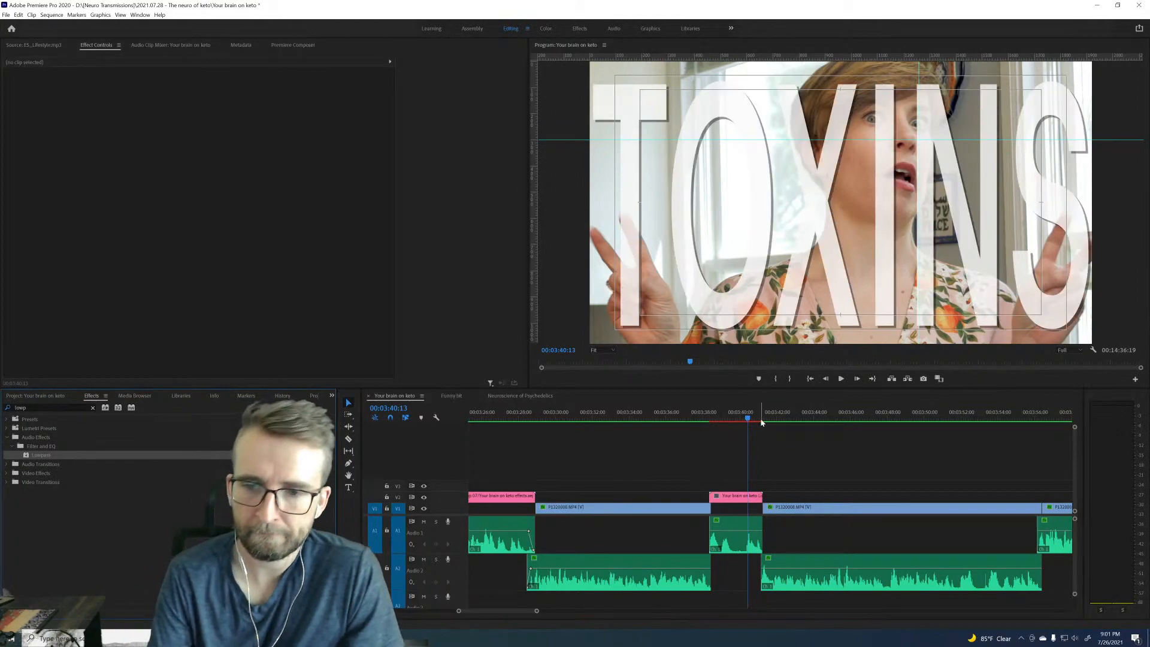
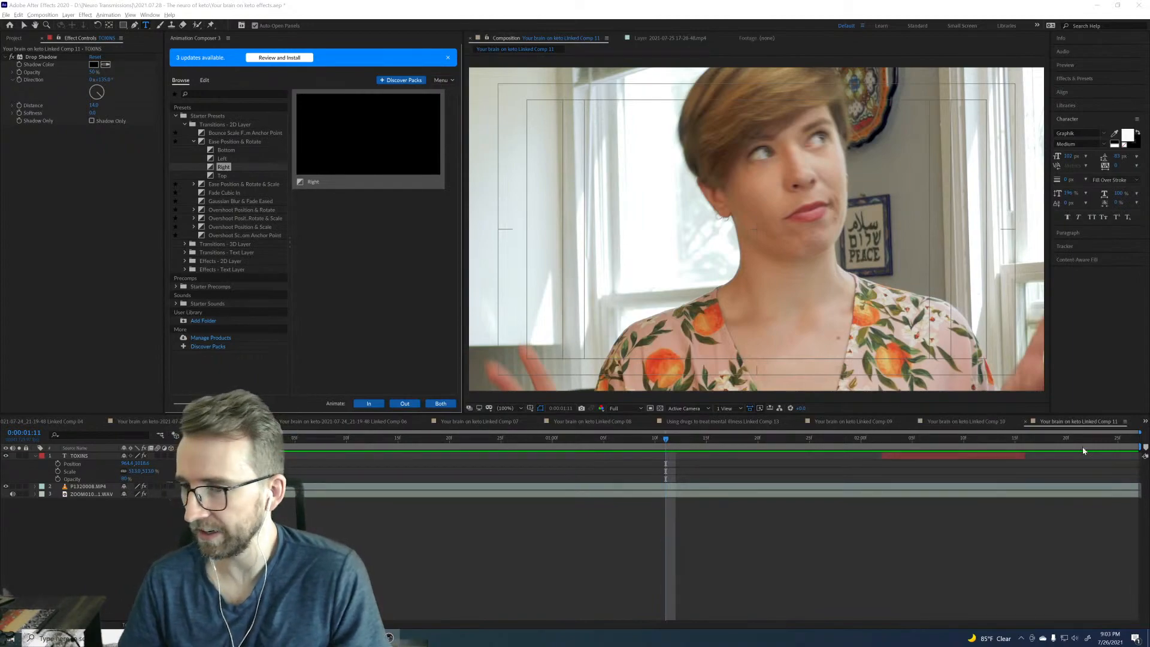
key("space")
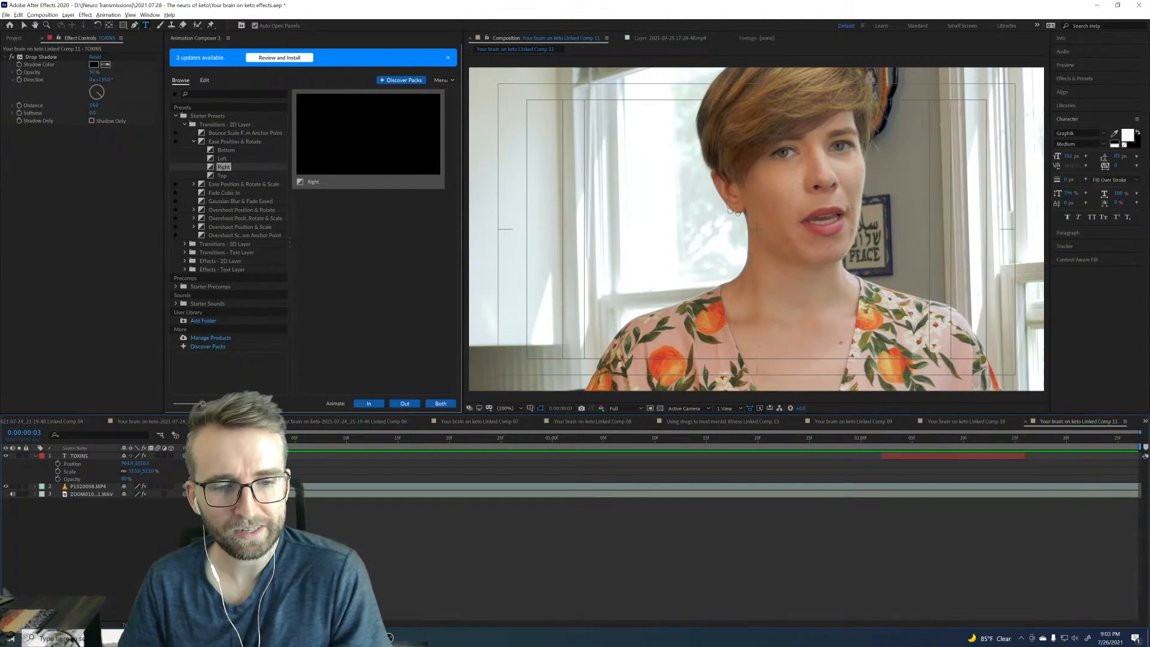
mouse_move(388, 637)
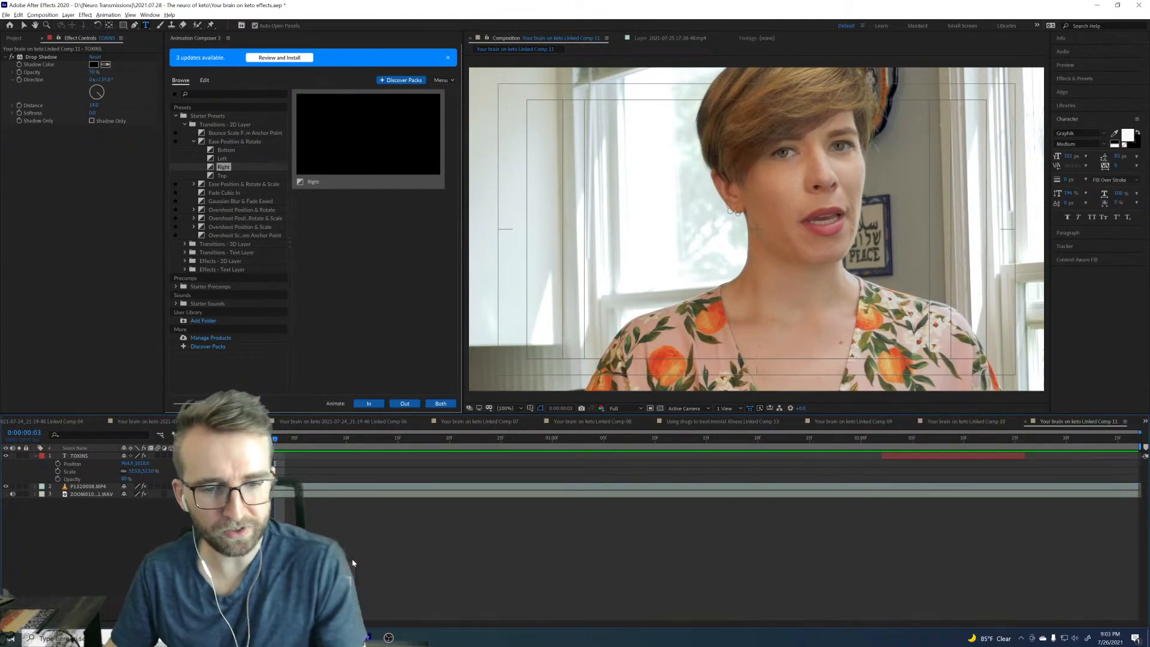
left_click(372, 635)
key("space")
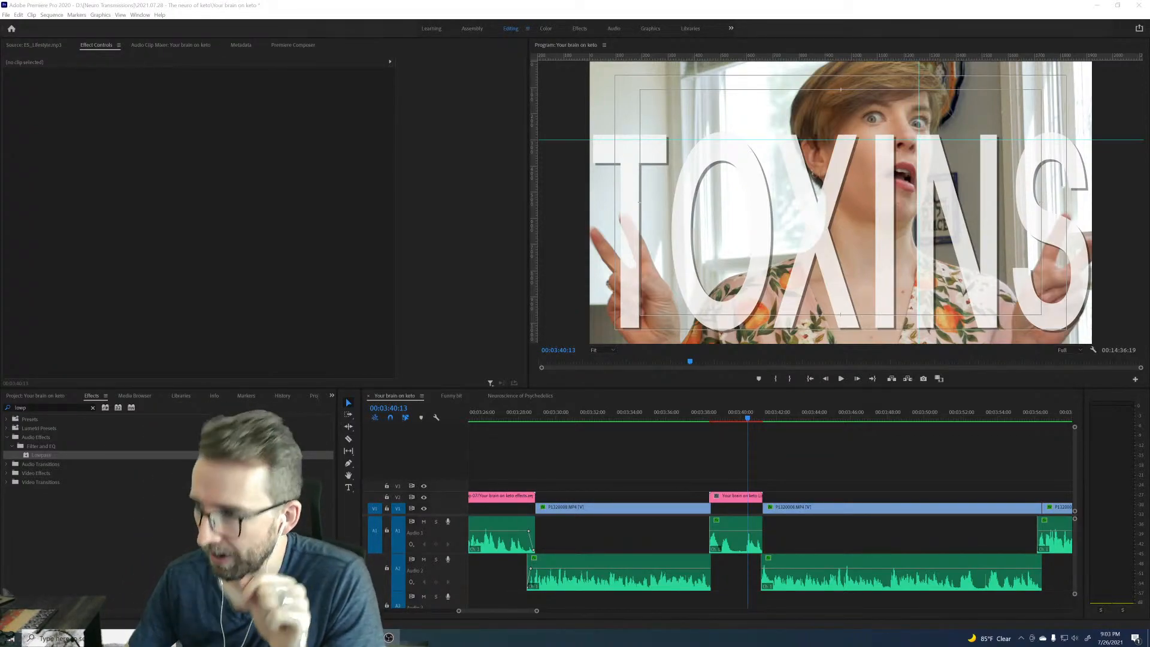
left_click(786, 457)
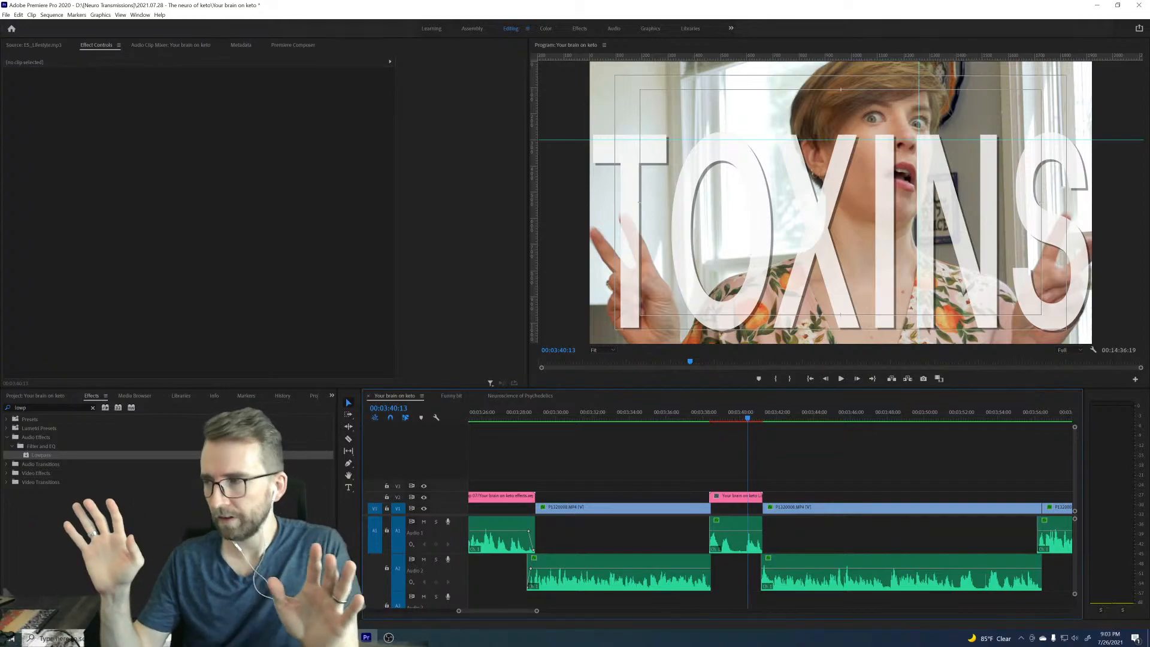
key("Down")
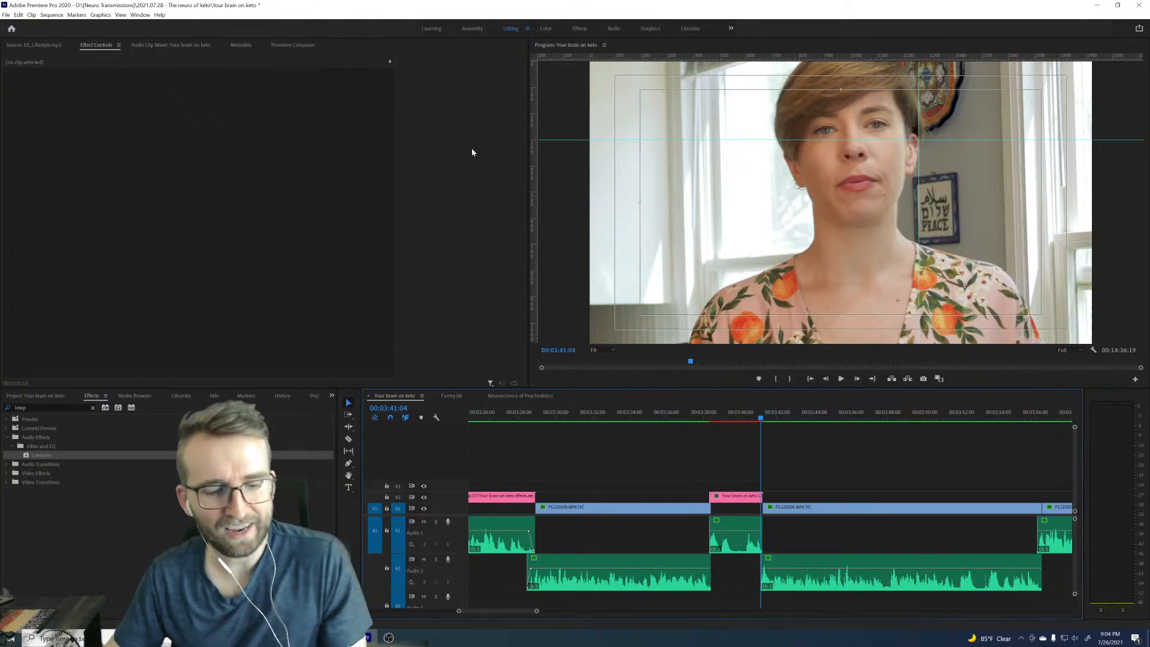
key("ctrl+s")
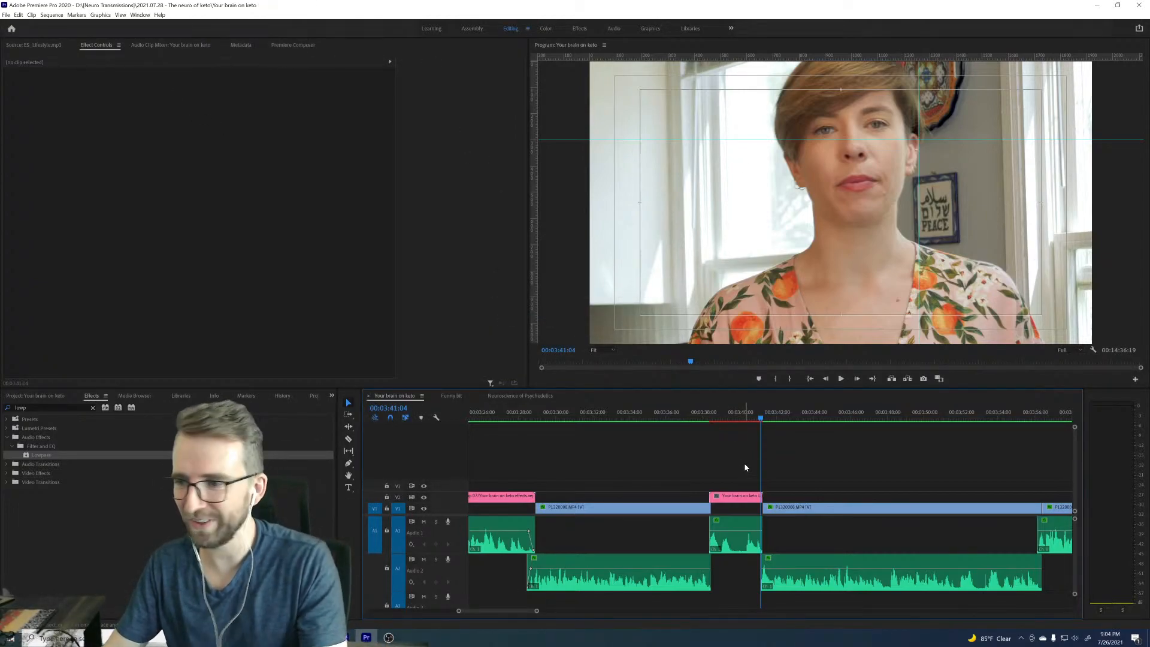
Step: Step back and forth frame by frame across the cut at the end of the TOXINS clip to compare both shots
key("Right")
key("Right")
key("Right")
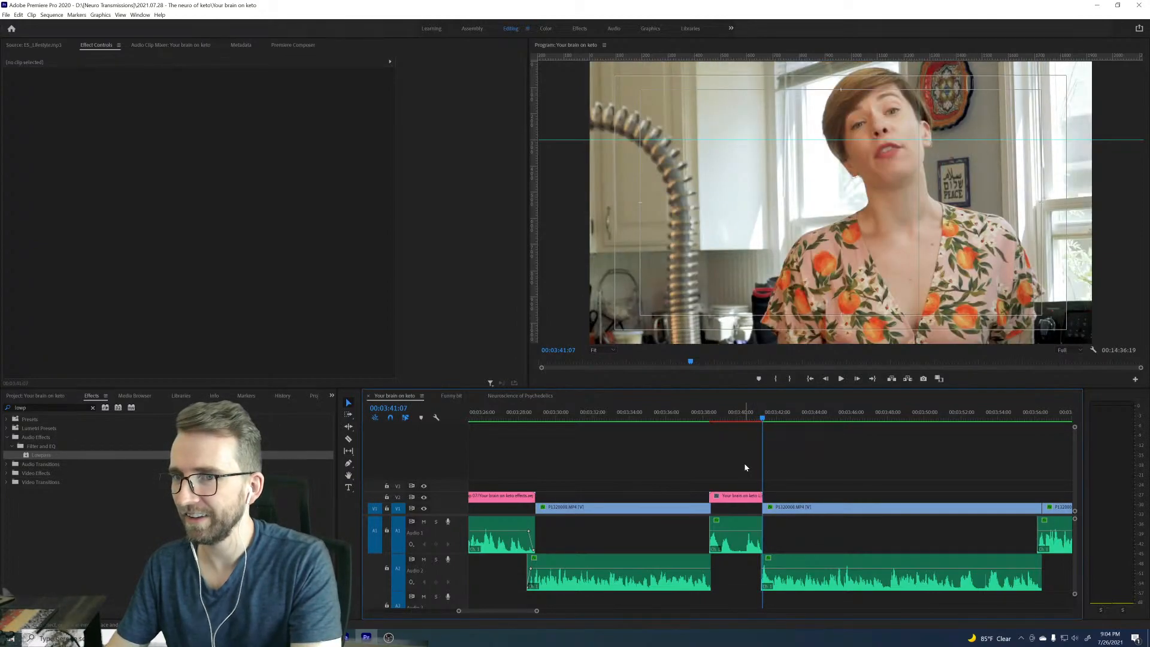
key("Left")
key("Left")
key("Right")
key("Left")
key("Right")
key("Left")
key("Left")
key("Right")
key("Right")
key("Right")
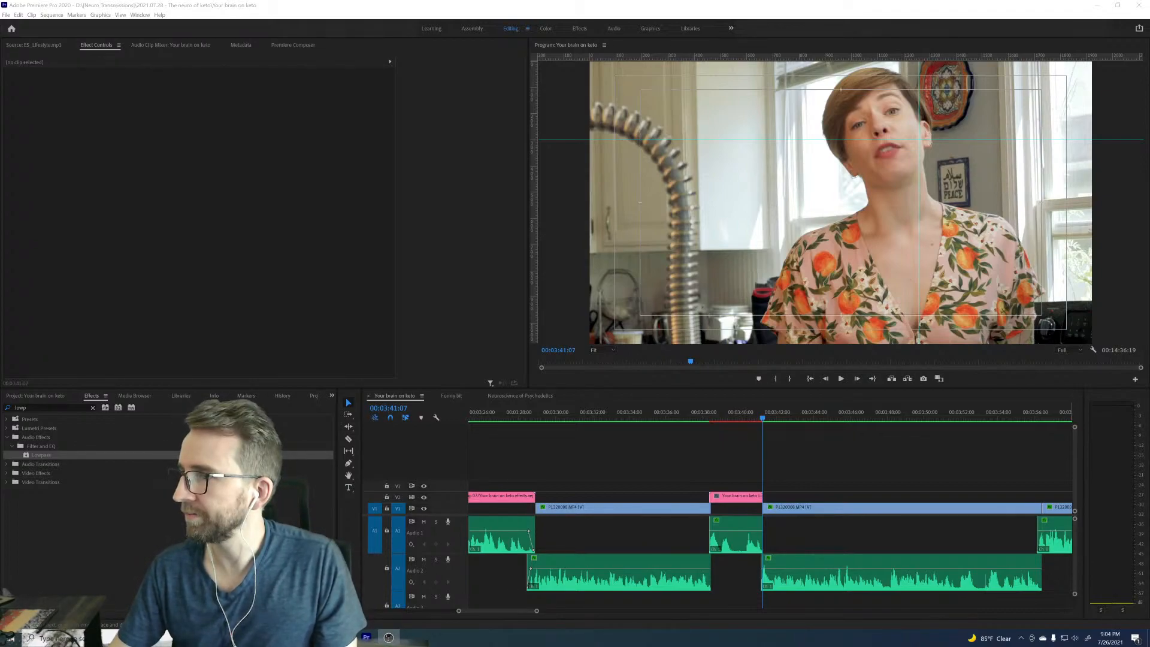
Step: Play the sequence from the end of the TOXINS clip through to the following kitchen shot
left_click(649, 463)
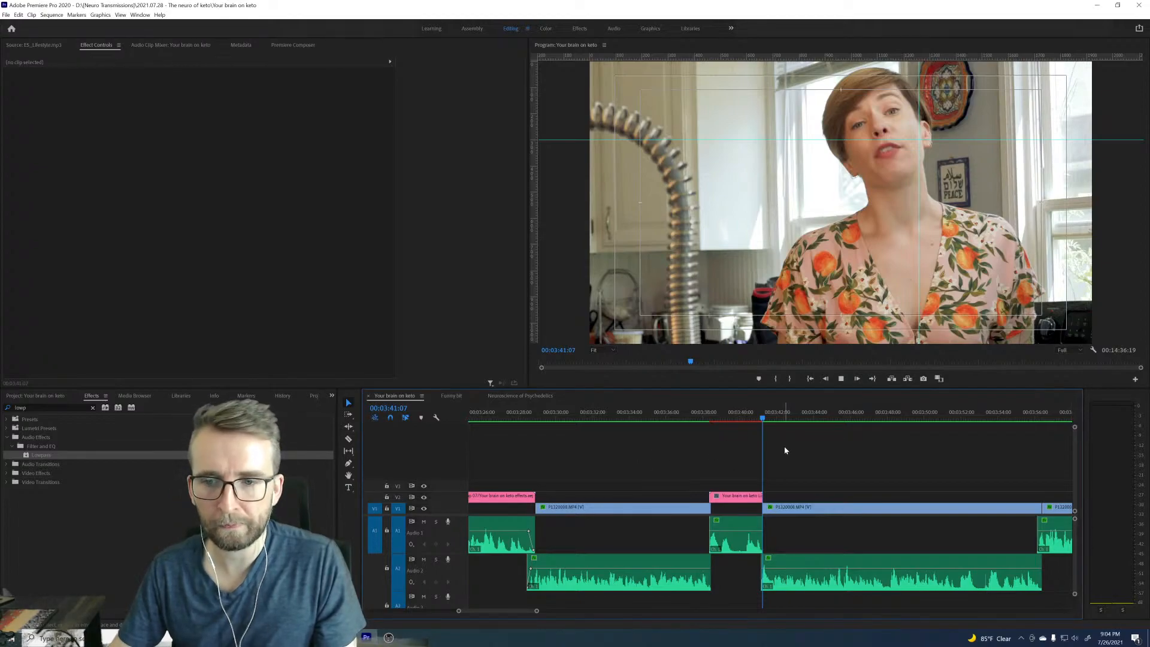
key("space")
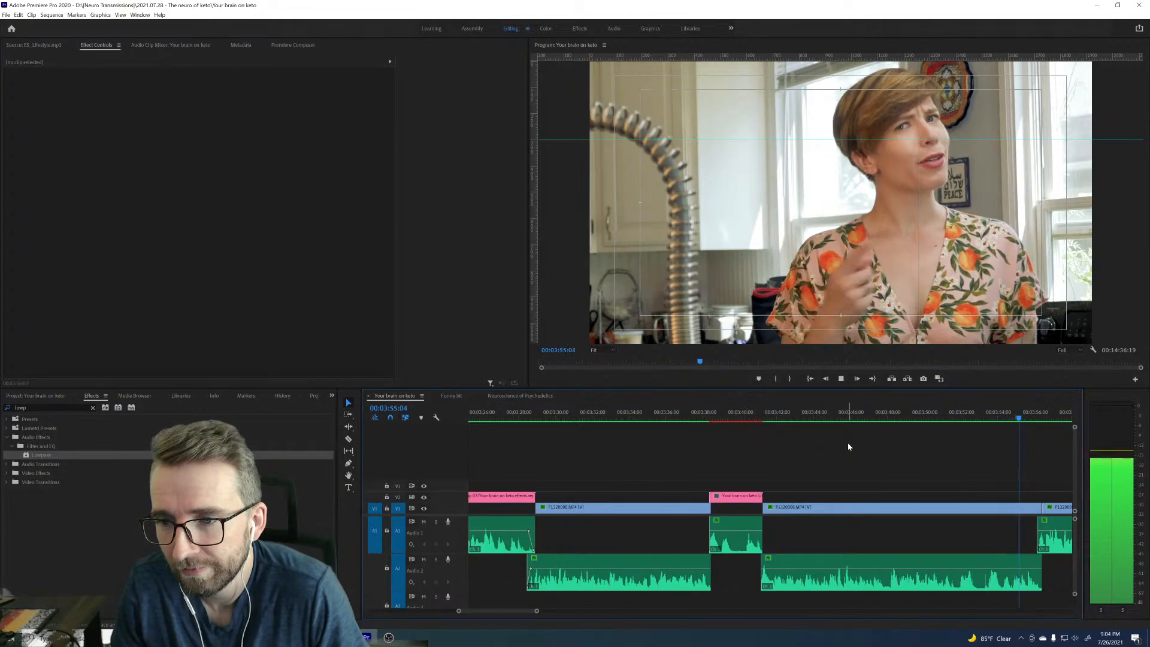
key("space")
Step: Replace the clip starting around 00:03:56 with a linked After Effects composition, loading Kitchen LUT.cube as its LUT
scroll(770, 463, "up", 10)
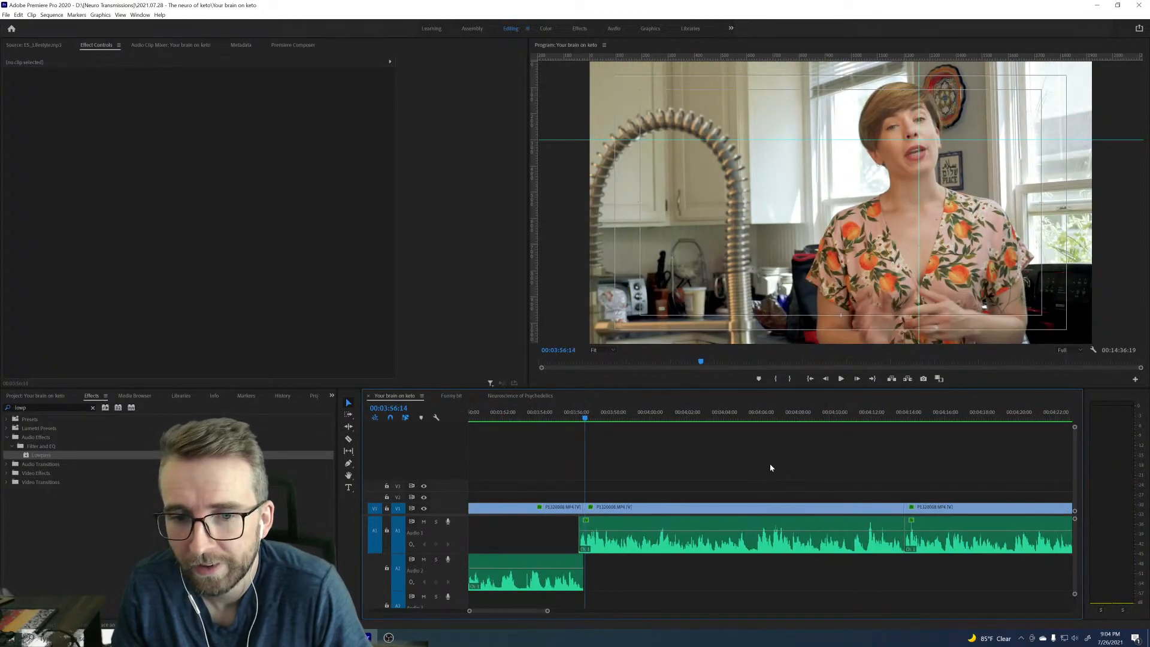
right_click(834, 506)
left_click(907, 169)
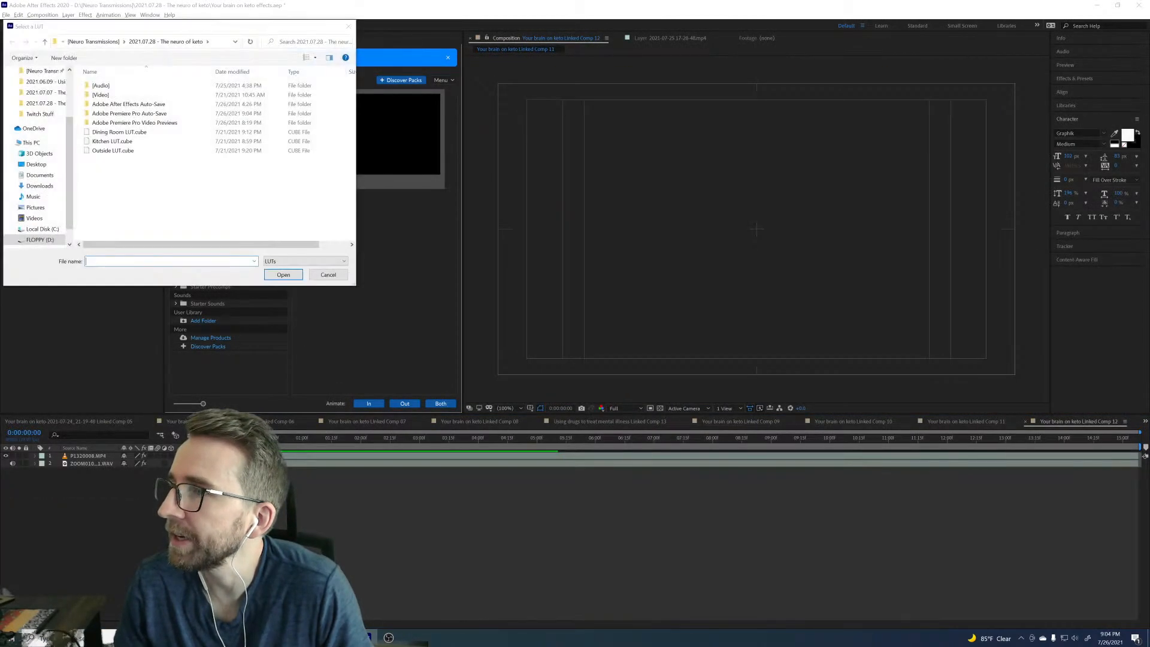
left_click(112, 141)
left_click(283, 275)
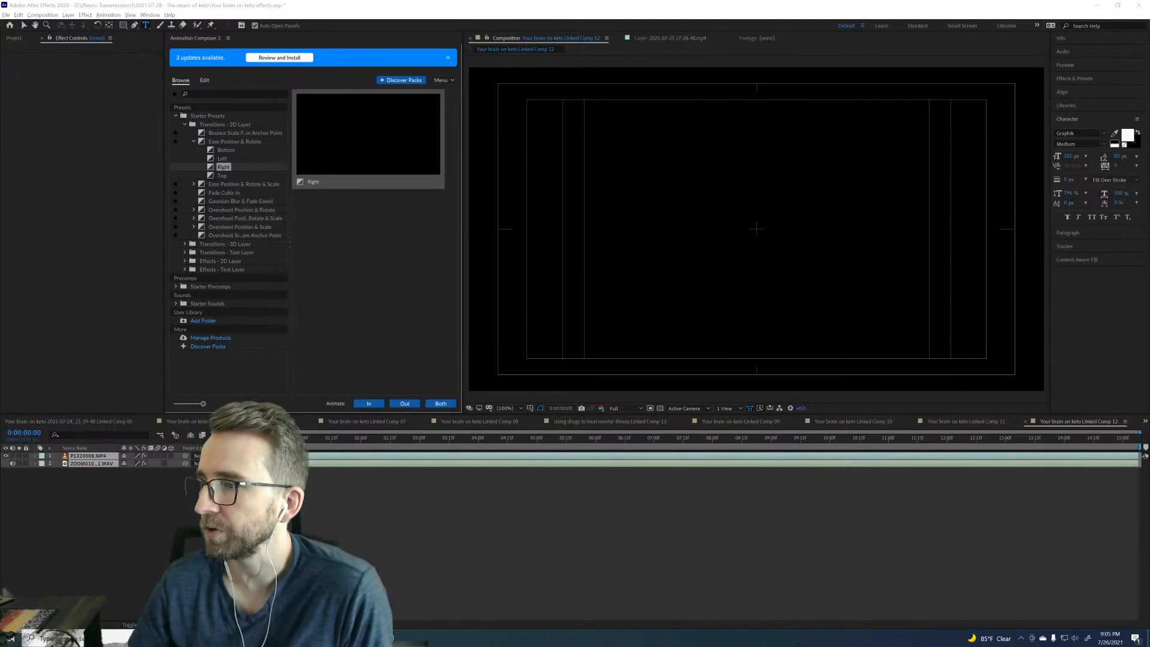
Step: Bring the browser window with the Stanley Cobb image search onto this screen and maximize it
left_click_drag(1149, 354, 652, 42)
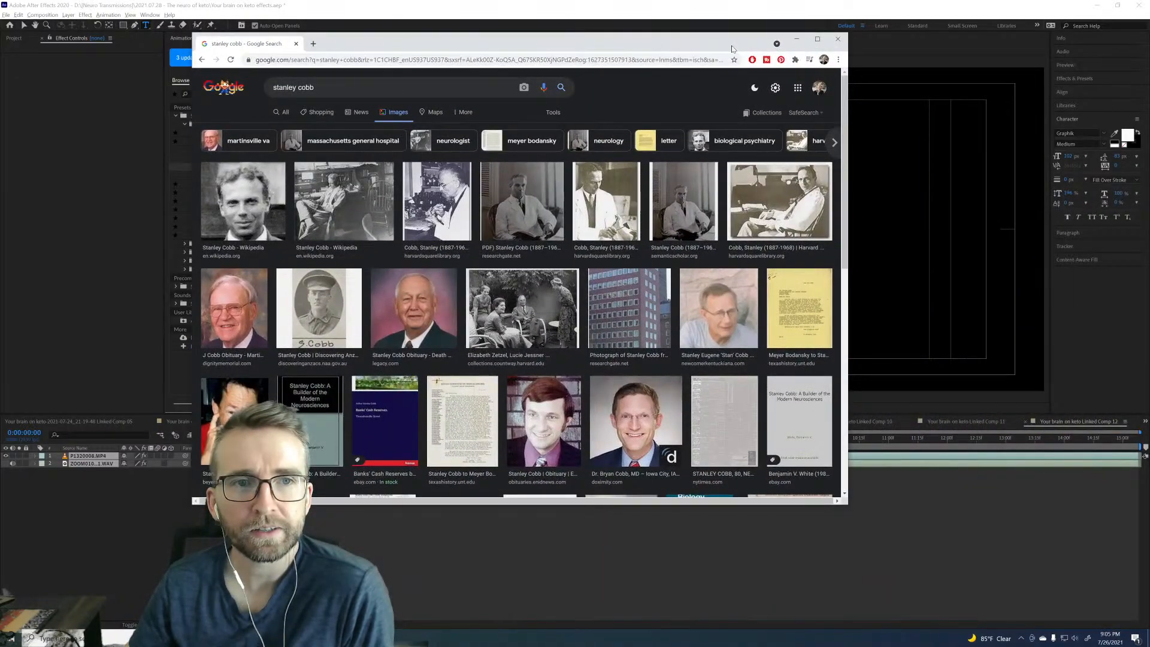
left_click(824, 42)
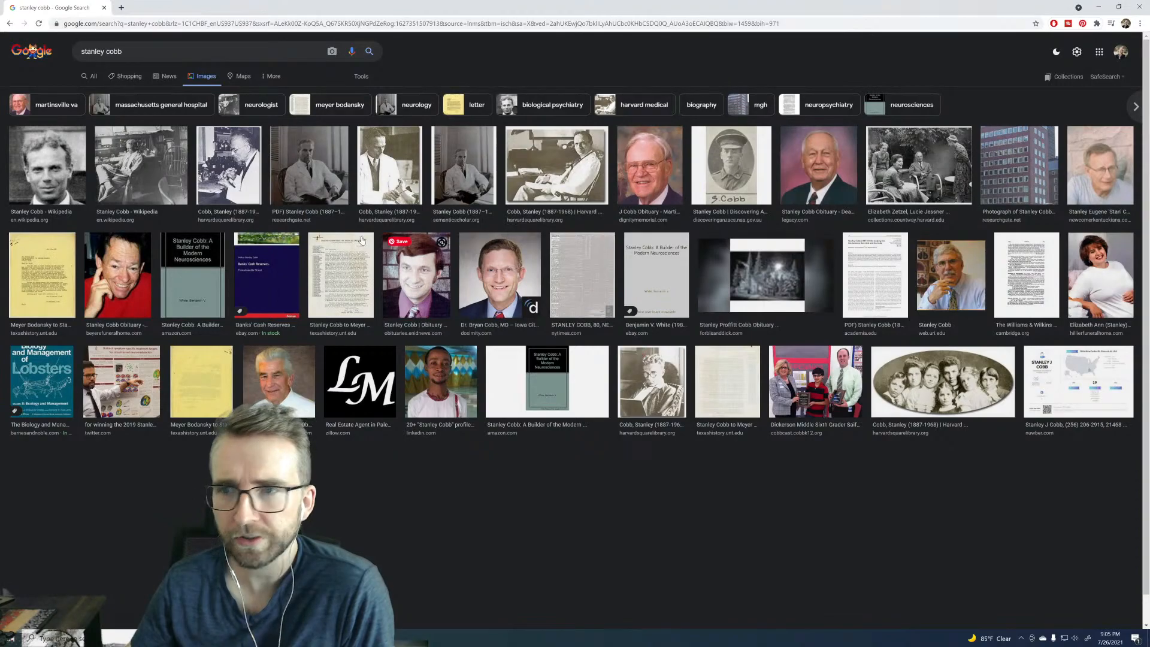
Step: Compare the Stanley Cobb image results by previewing the portrait, the office photo and the lab-coat photos one after another
left_click(20, 180)
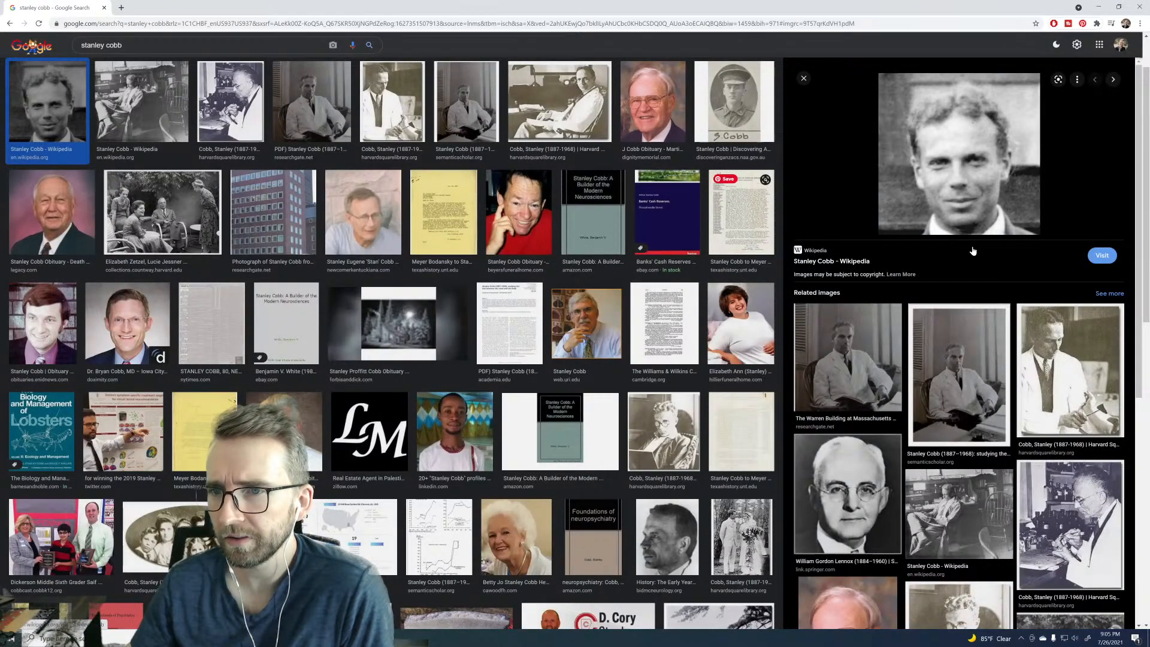
left_click(123, 125)
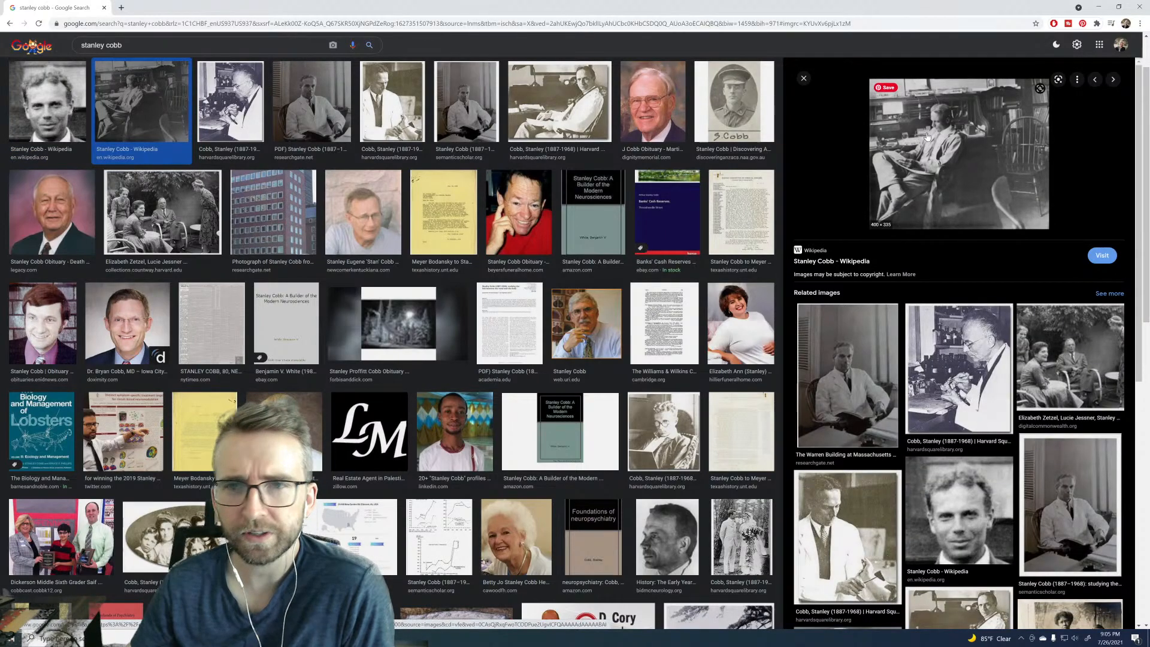
left_click(311, 119)
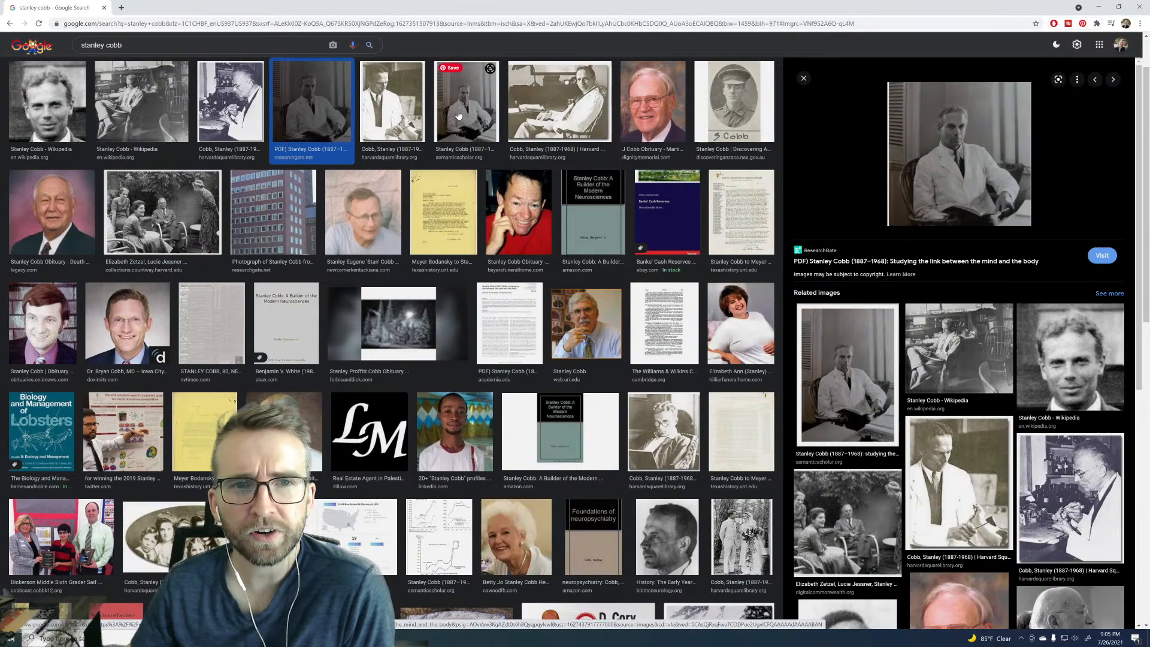
left_click(550, 105)
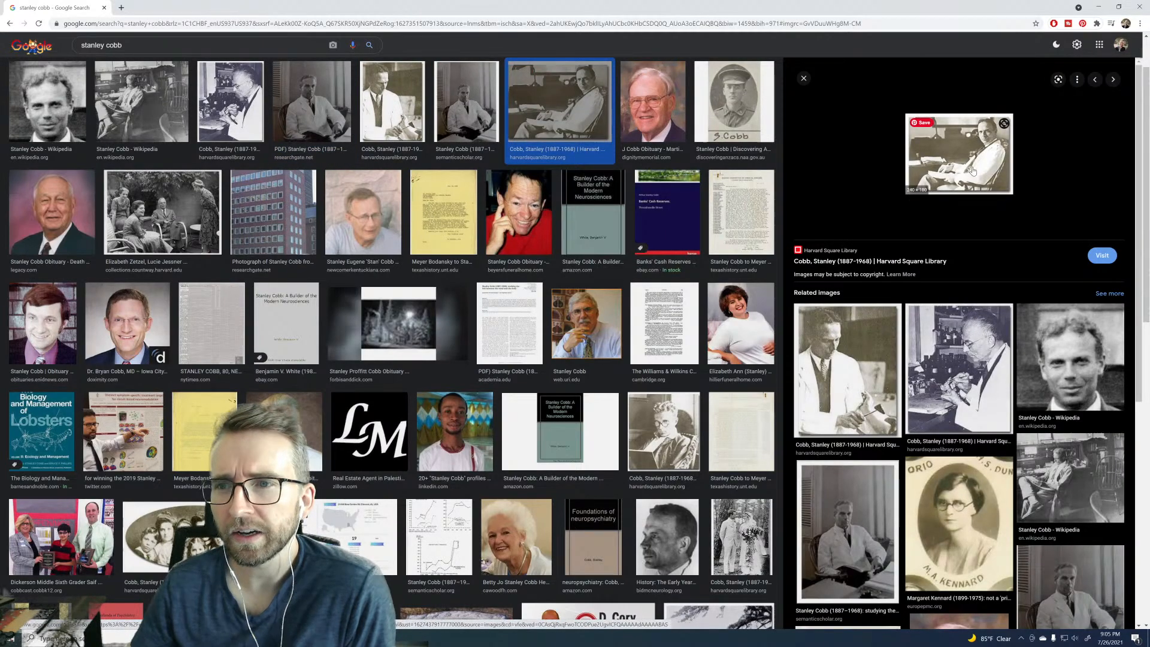
left_click(392, 102)
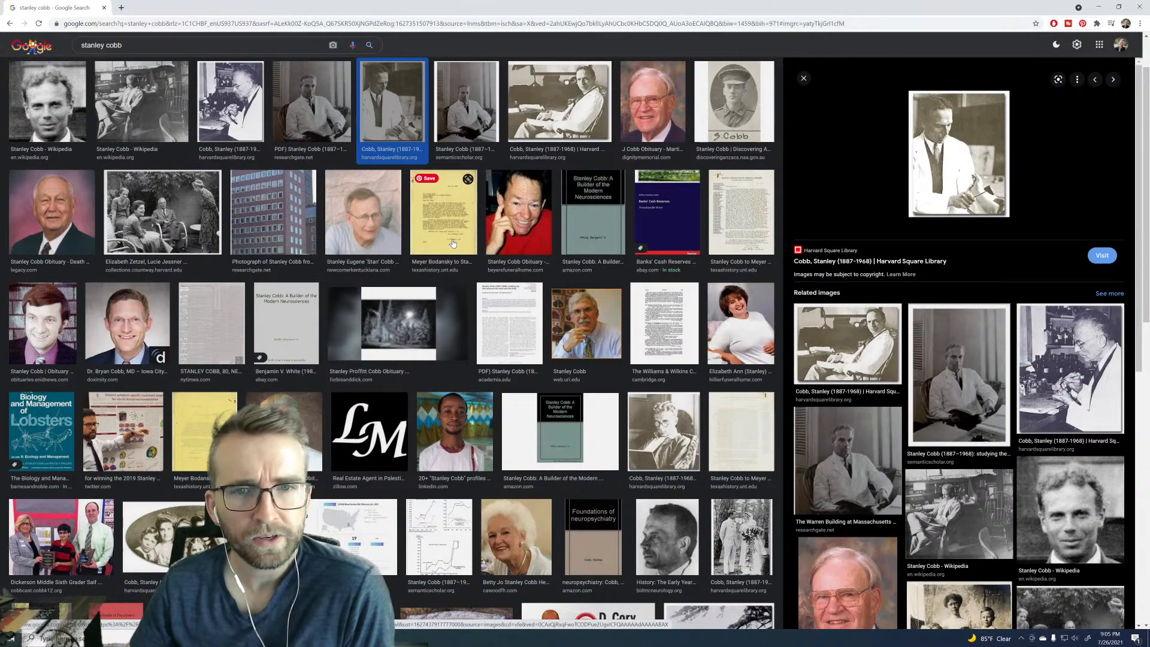
left_click(145, 121)
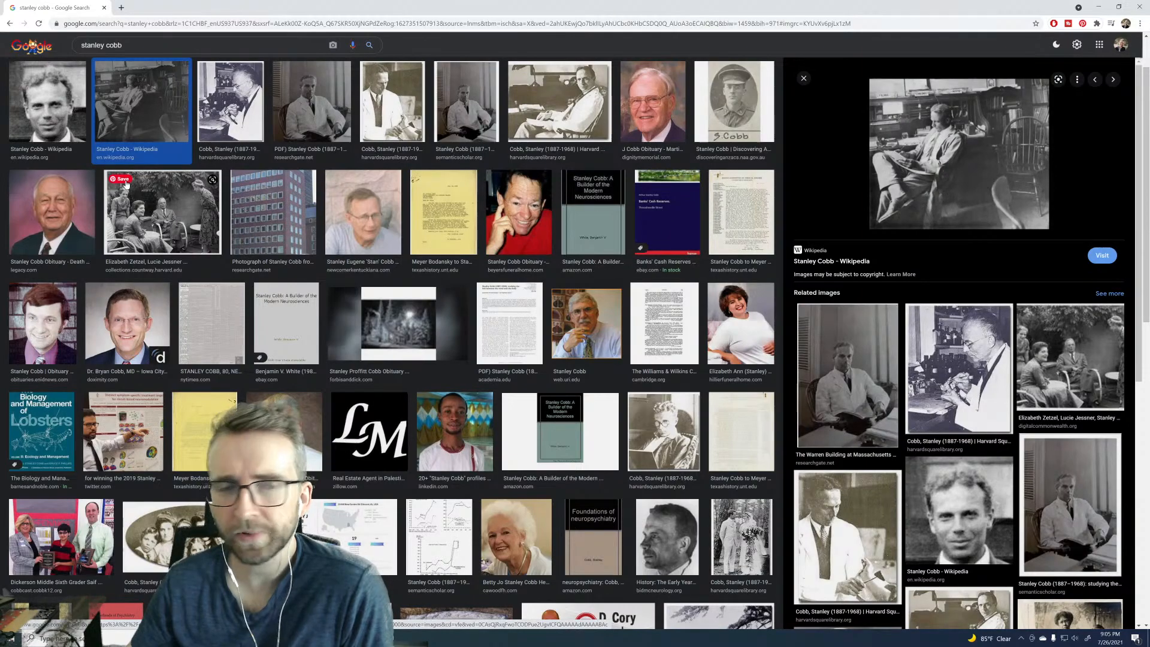
key("Left")
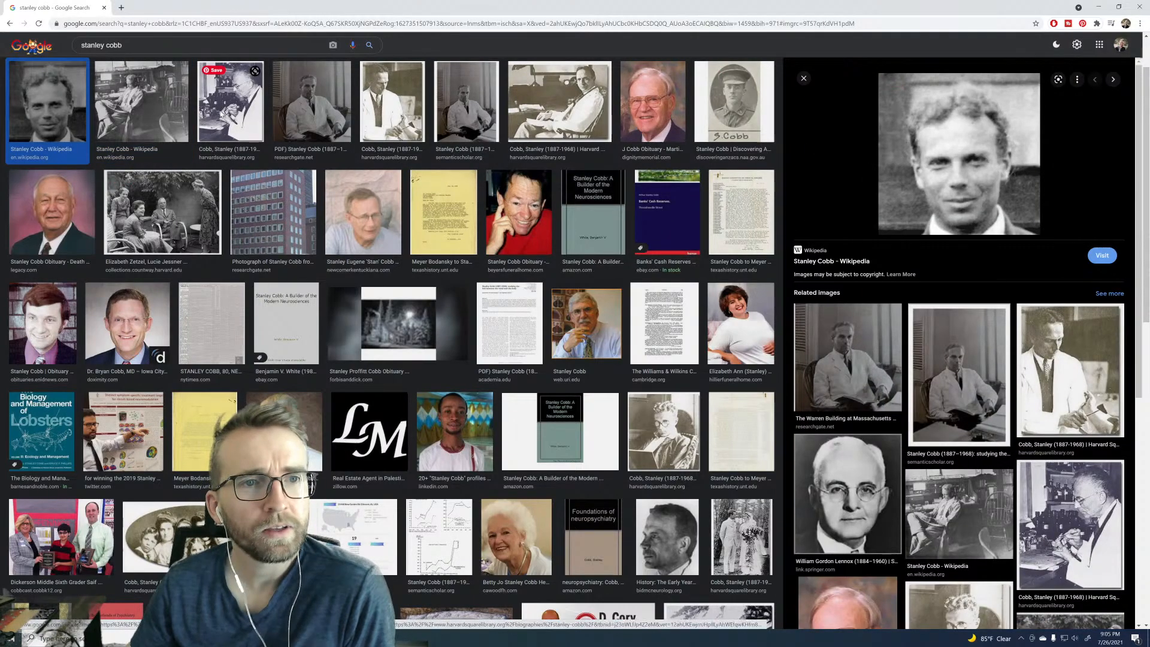
left_click(234, 107)
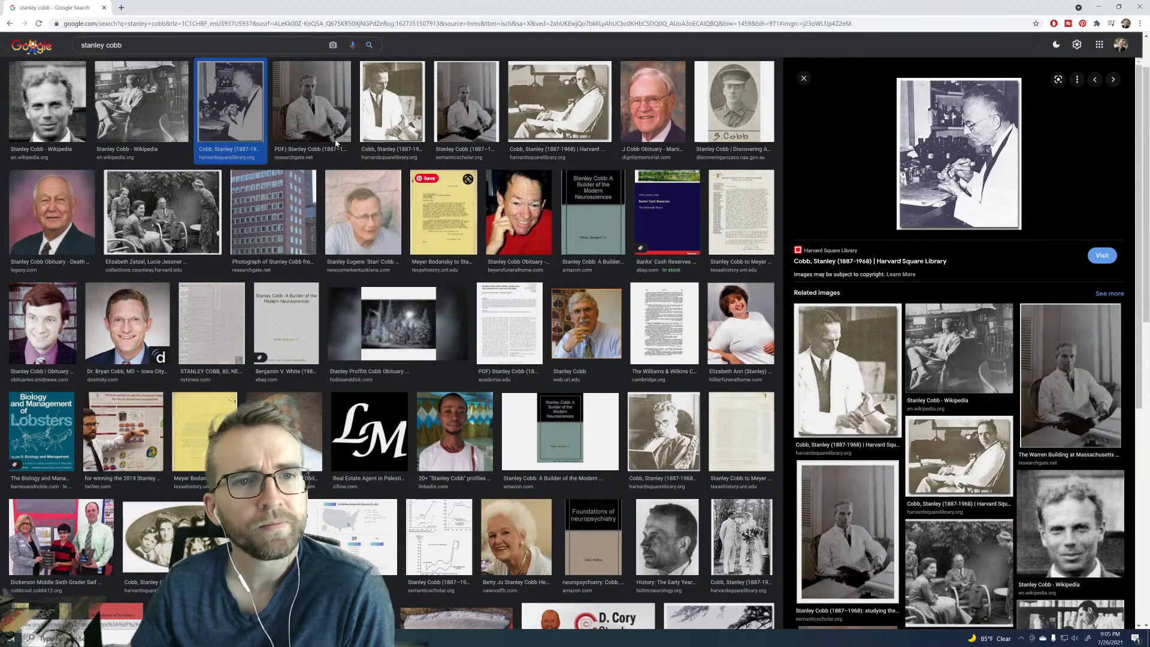
key("Right")
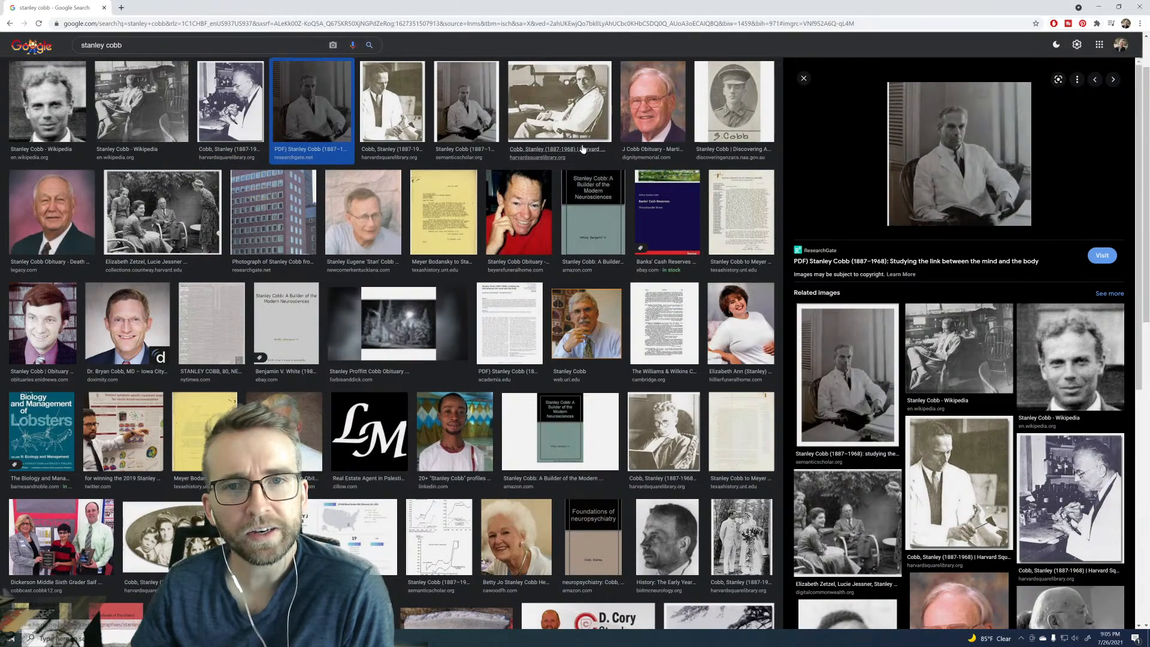
key("Right")
key("Right")
key("Right")
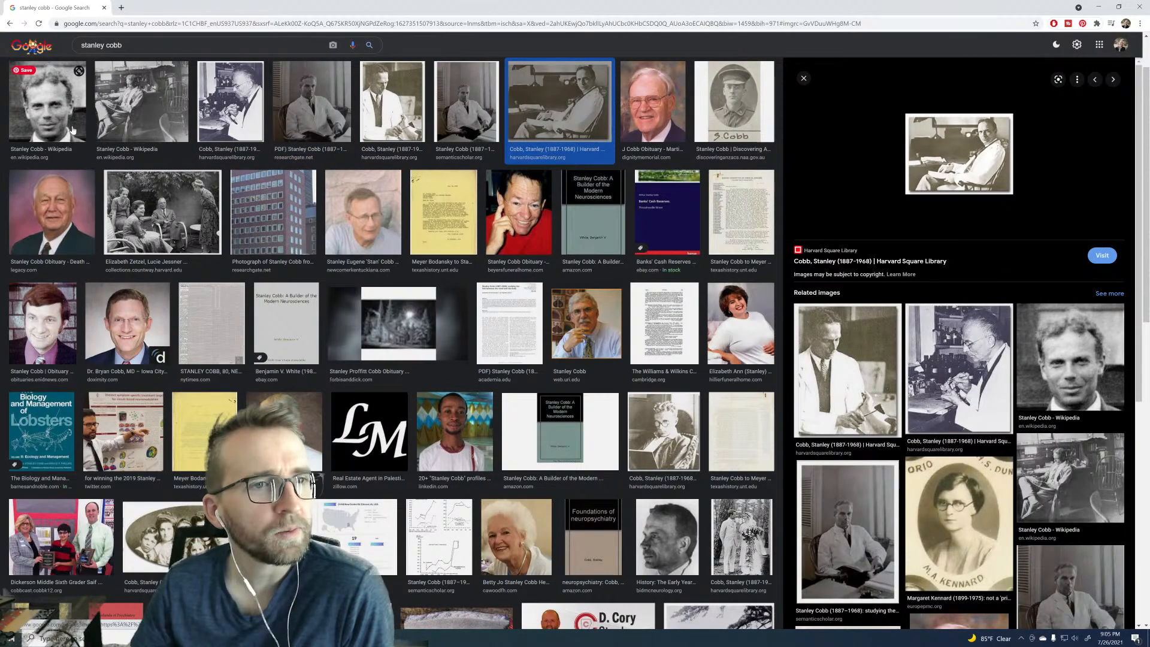
Step: Open the Wikipedia head-and-shoulders portrait of Stanley Cobb at full size, save it as StanleyCobbMD, and return to the image results
left_click(54, 120)
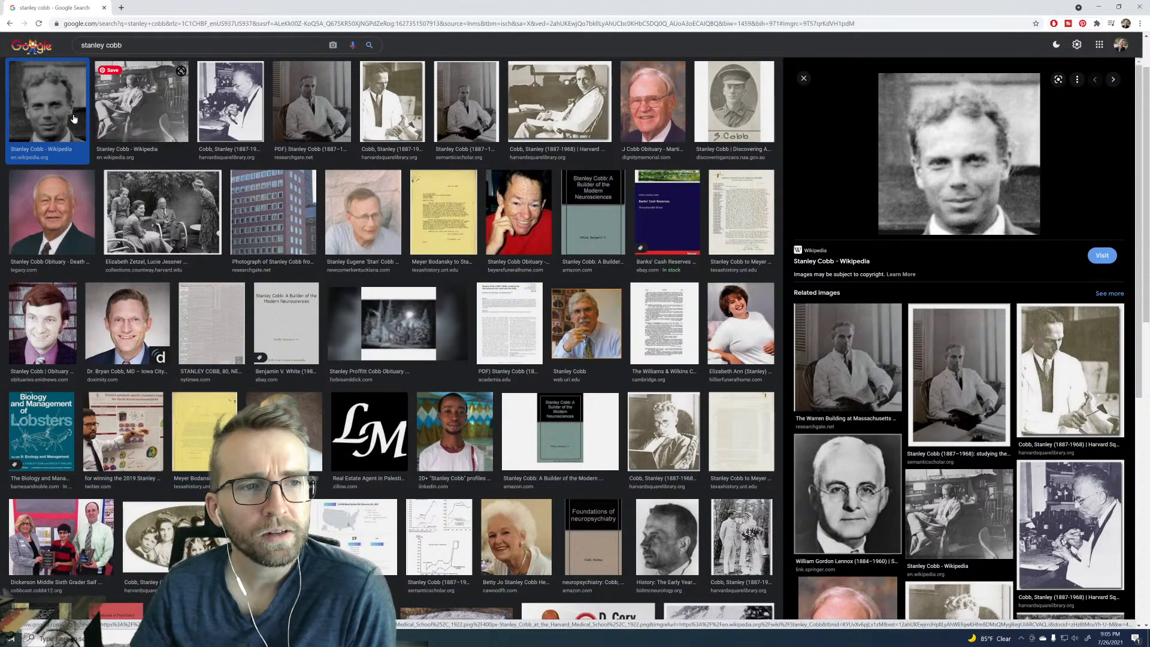
right_click(970, 150)
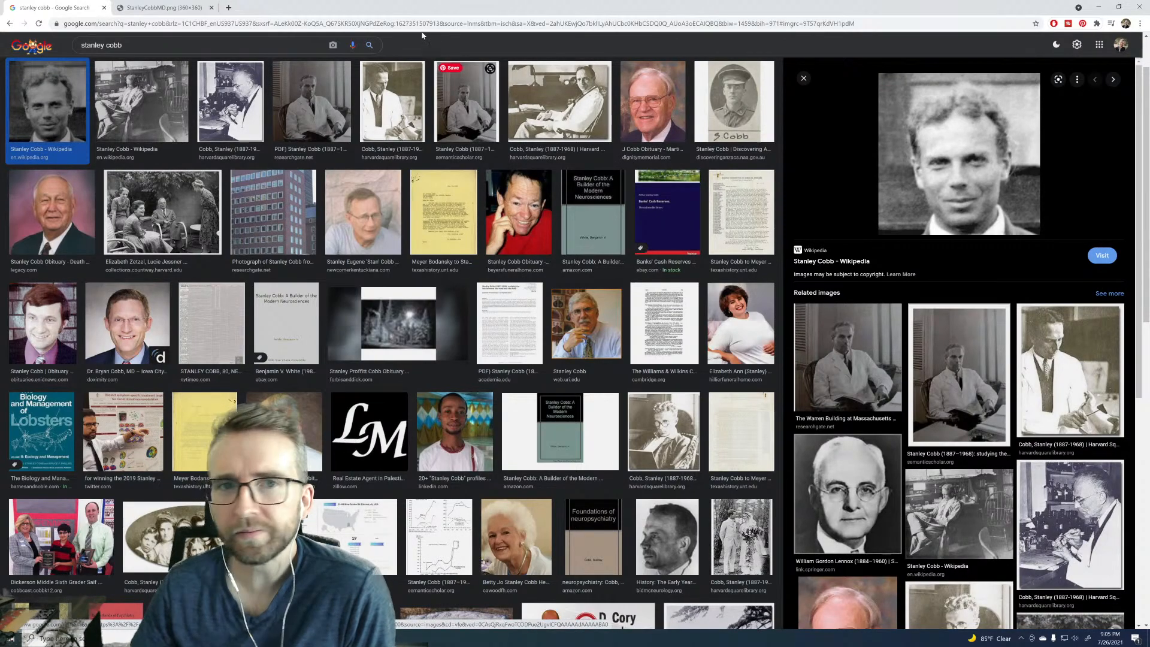
left_click(1018, 236)
key("ctrl+Tab")
right_click(544, 301)
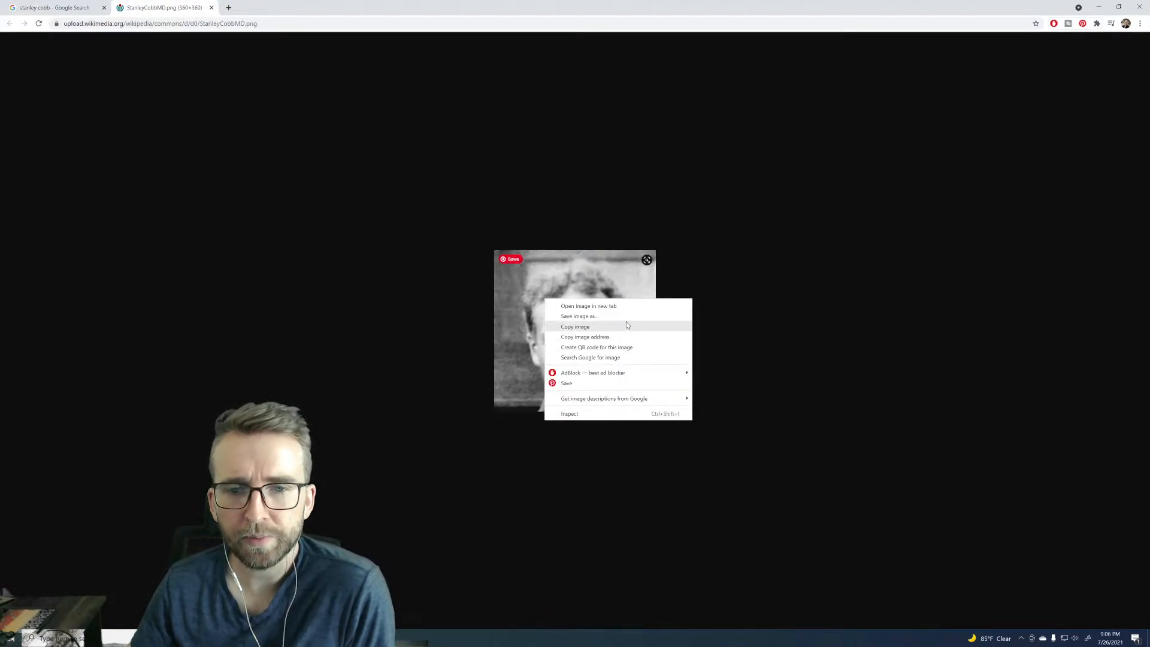
left_click(624, 323)
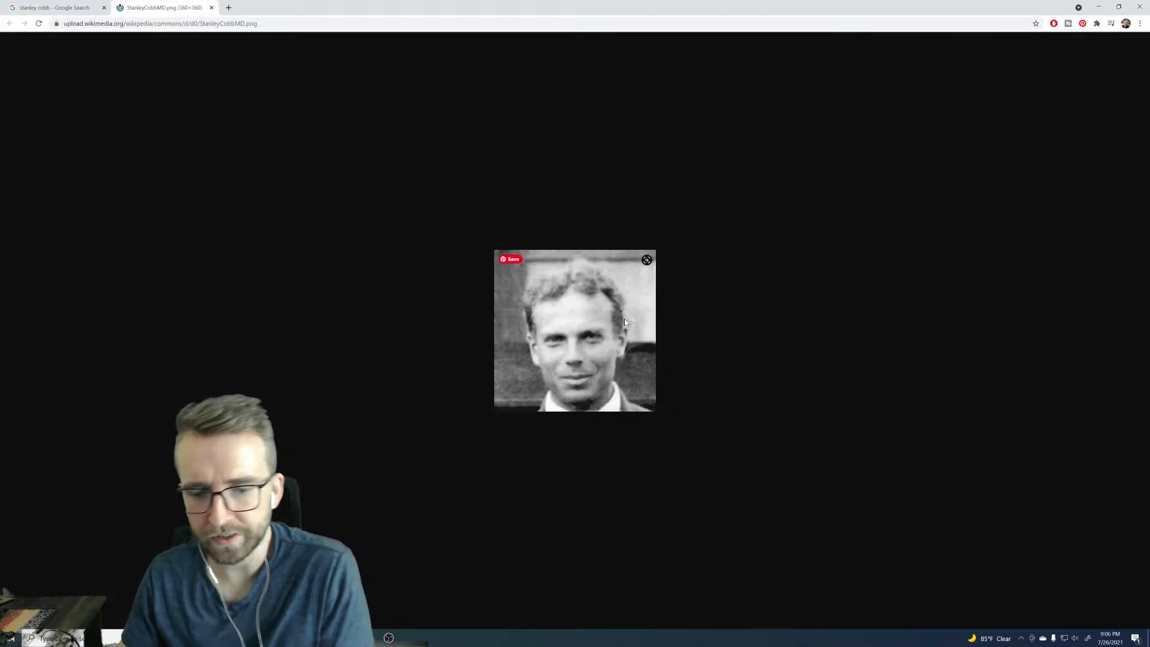
left_click(211, 8)
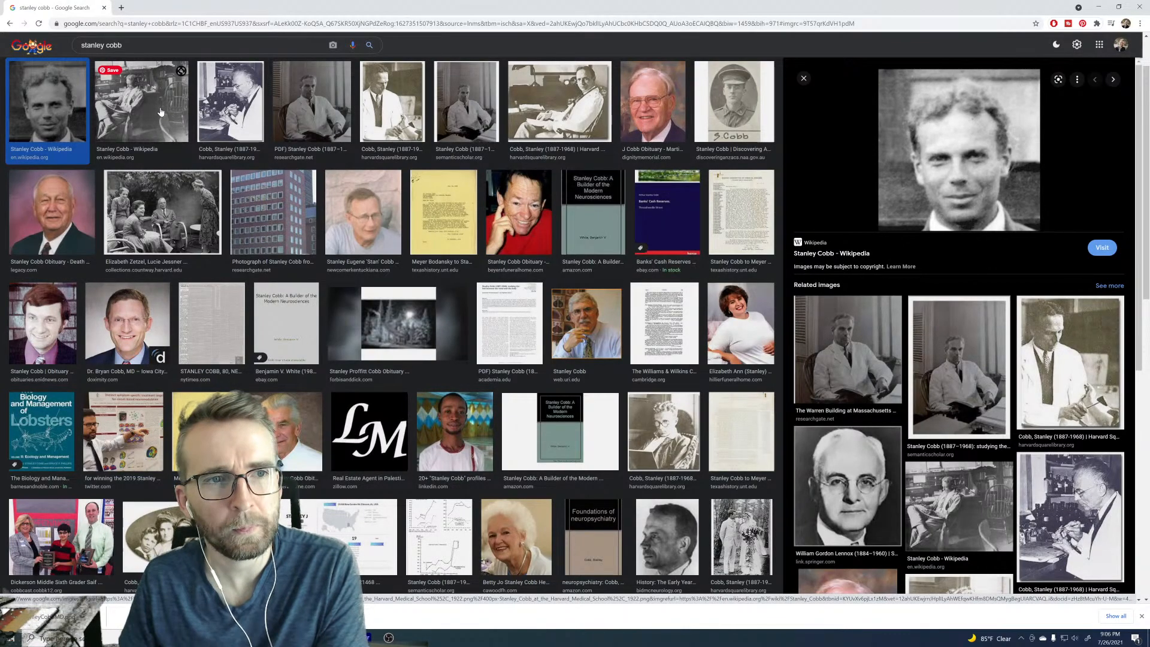
Step: Open the Wikipedia photo of Stanley Cobb seated in his office separately, save it, and return to the image results
right_click(161, 112)
left_click(213, 193)
left_click(159, 8)
right_click(550, 301)
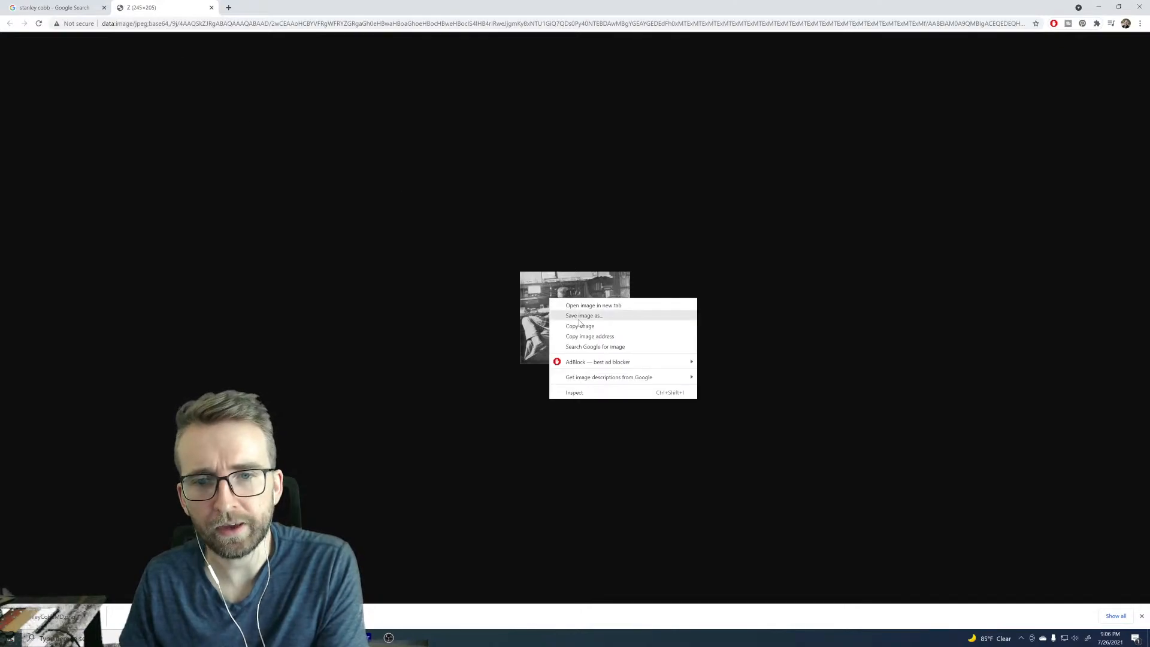
left_click(583, 316)
key("Return")
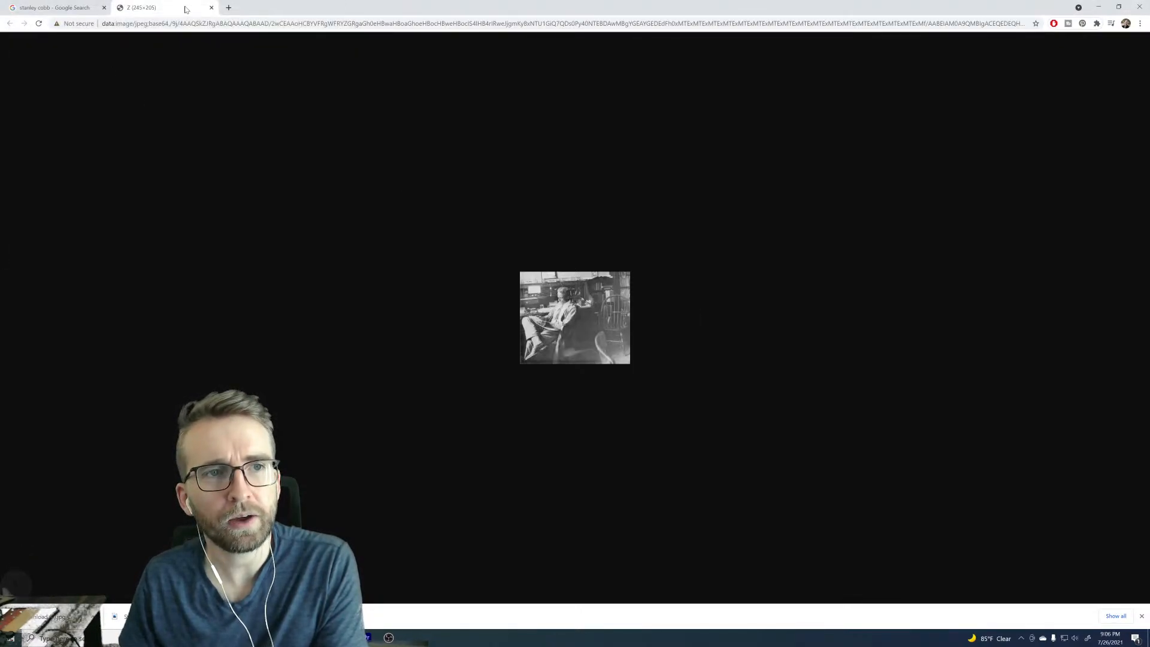
left_click(211, 8)
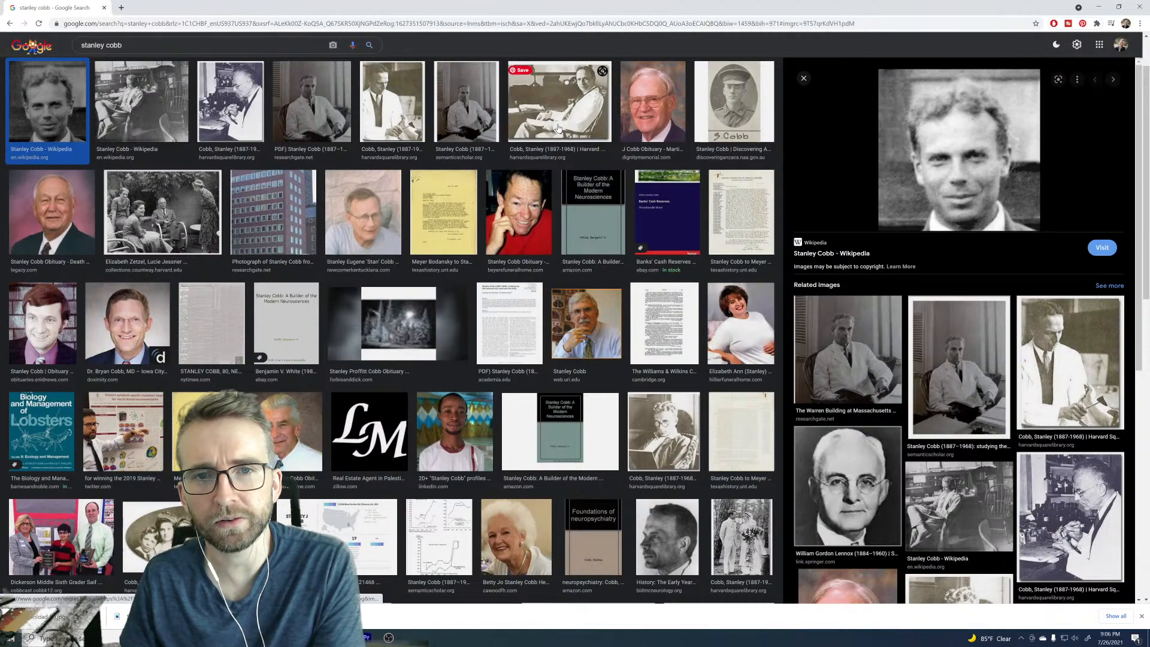
Step: Save the Semantic Scholar photo of Stanley Cobb seated in a lab coat, and close the browser to return to After Effects
left_click(466, 125)
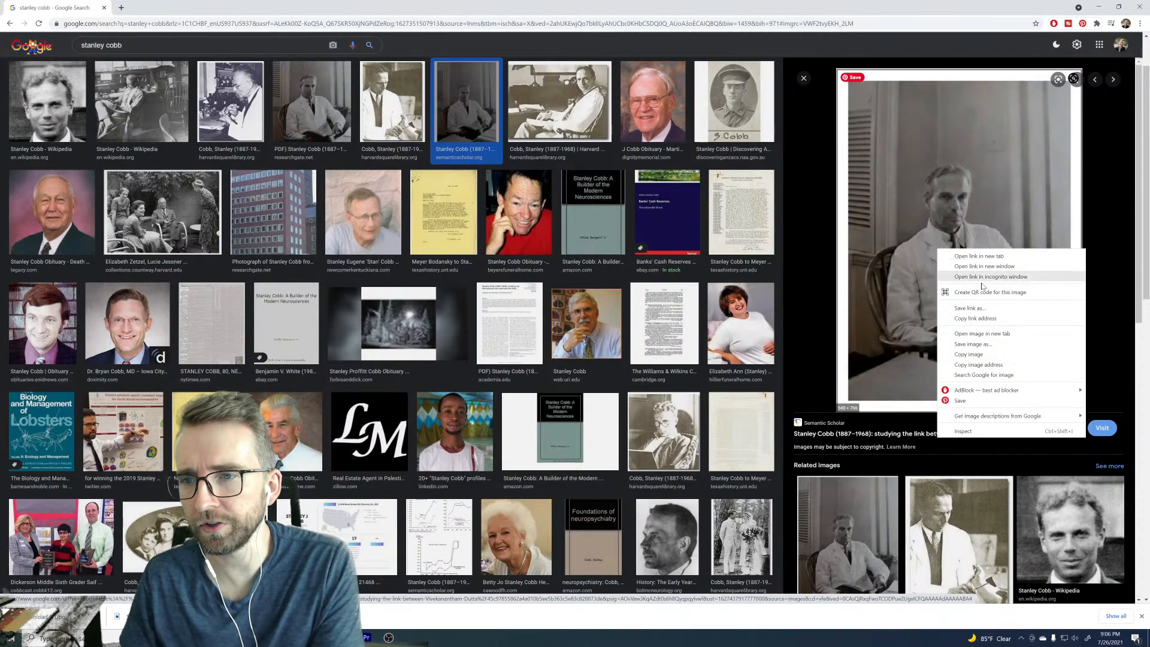
left_click(985, 335)
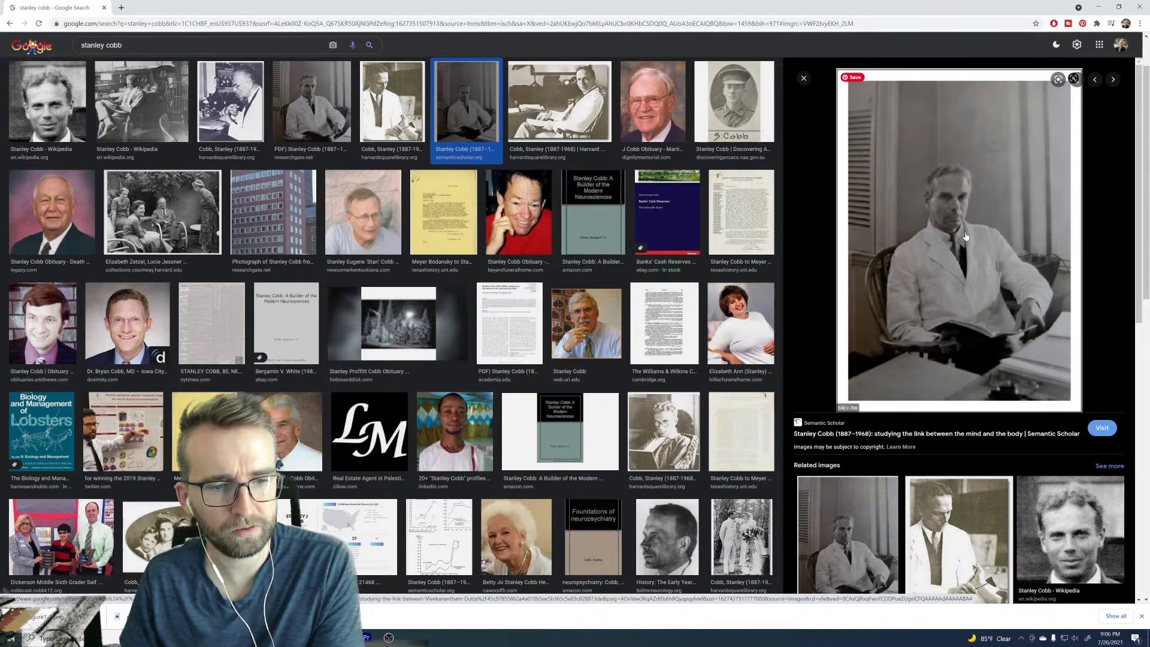
left_click(59, 621)
left_click(628, 88)
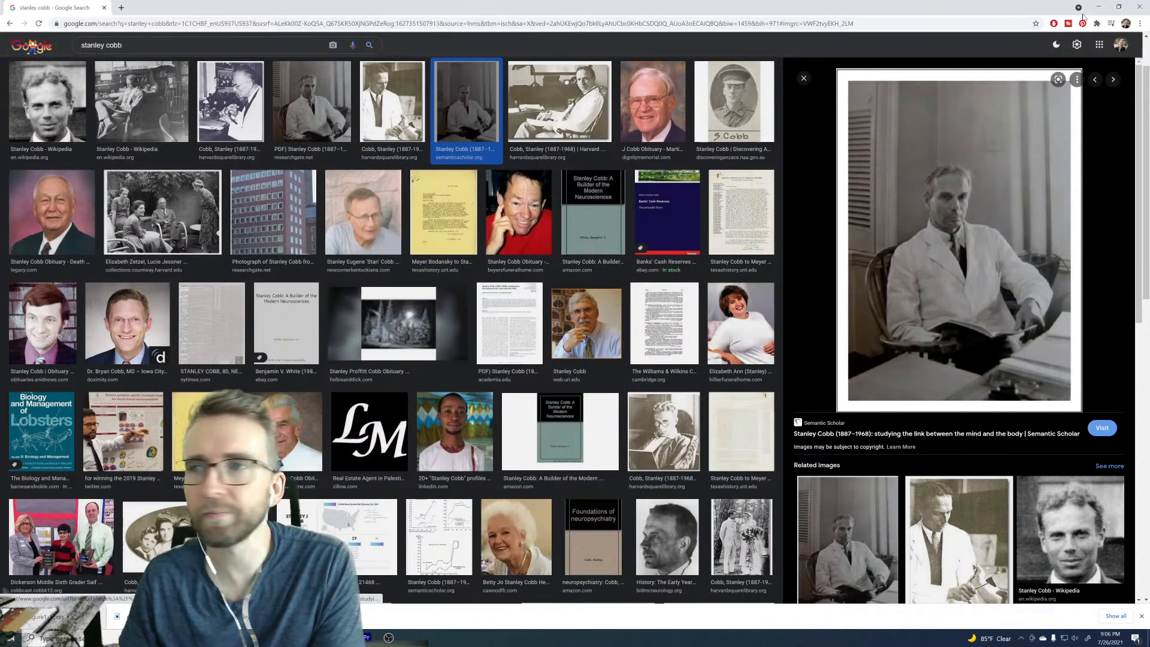
left_click(1139, 9)
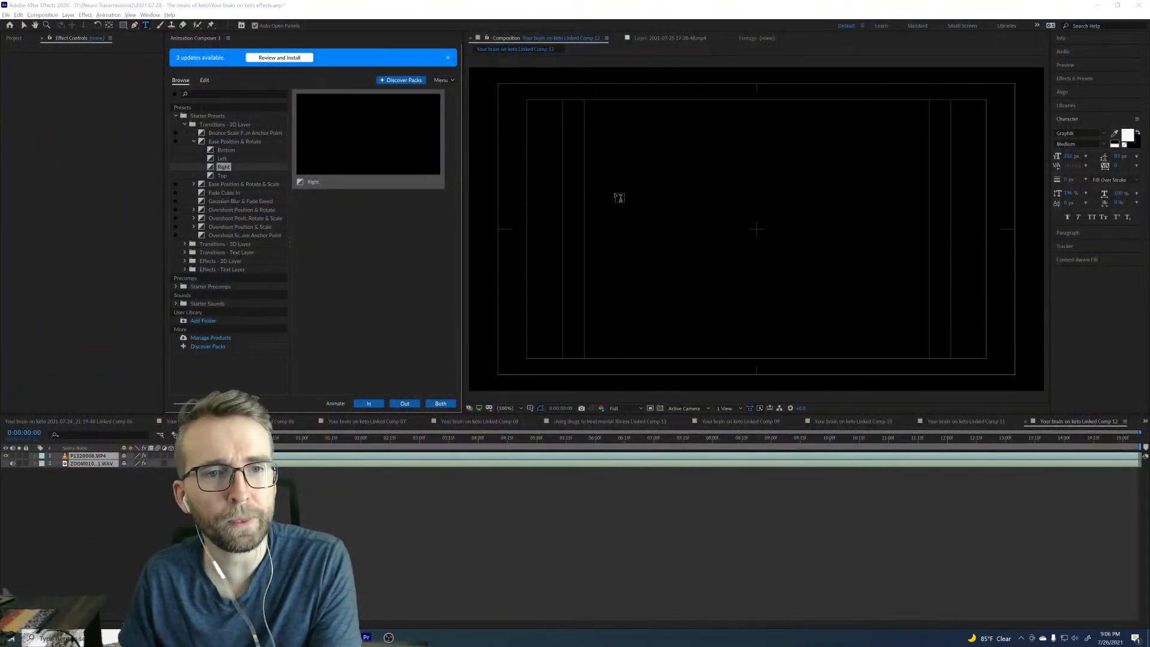
Step: Preview Linked Comp 12 from 0:00:00:10 and park the playhead at 0:00:07:21
left_click(305, 438)
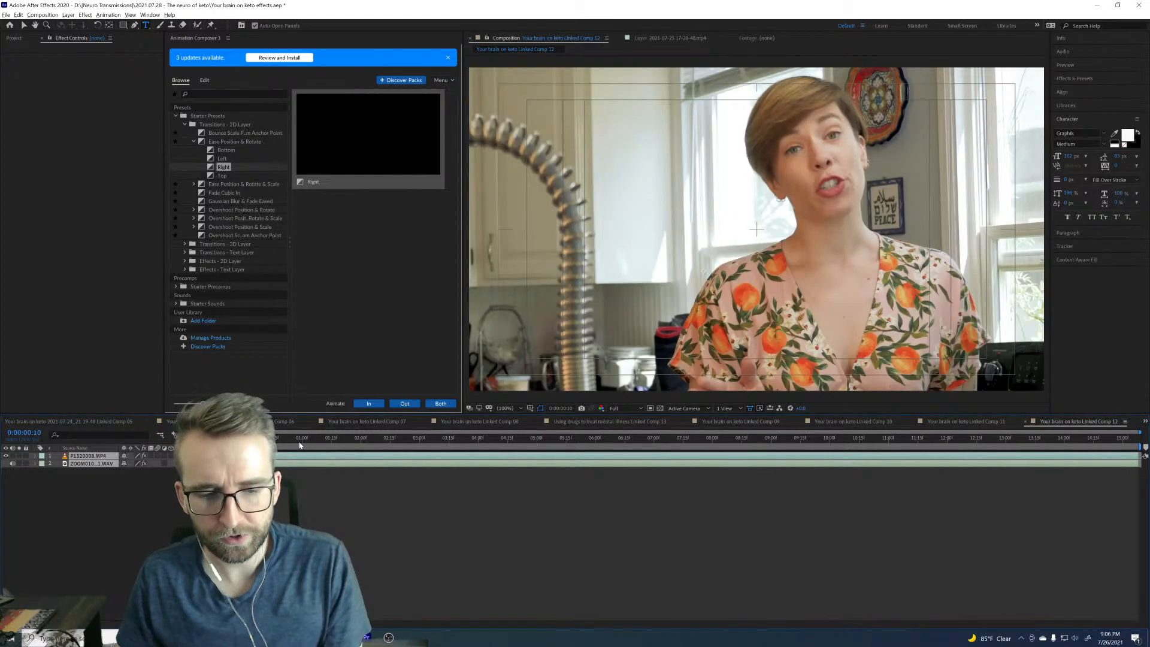
key("space")
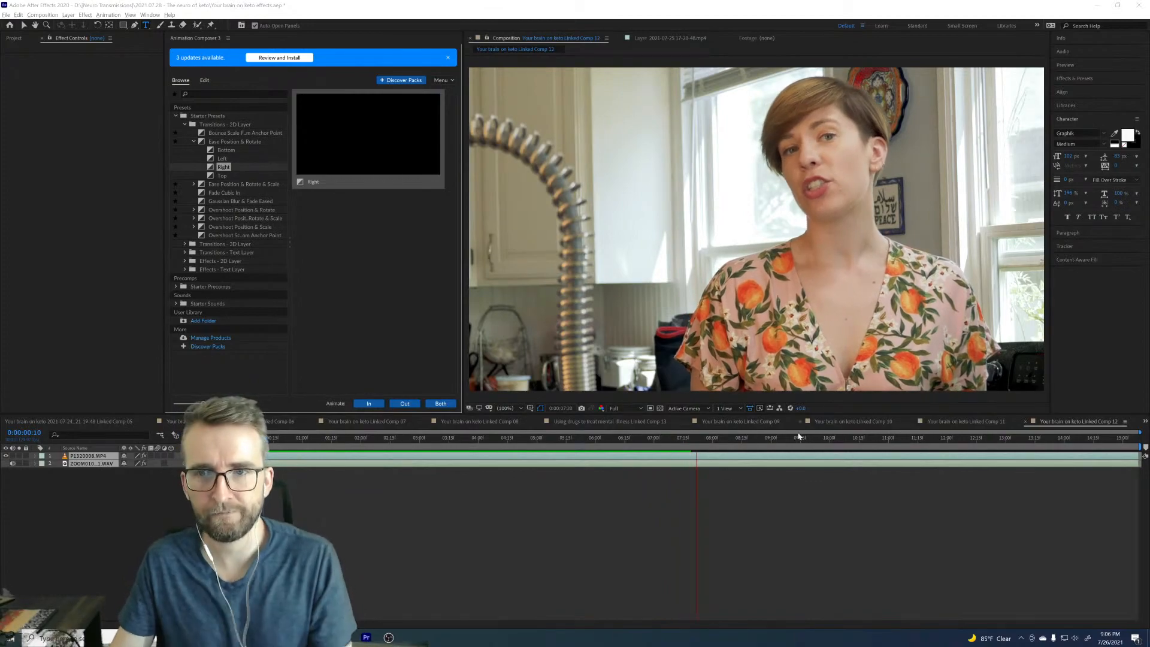
key("space")
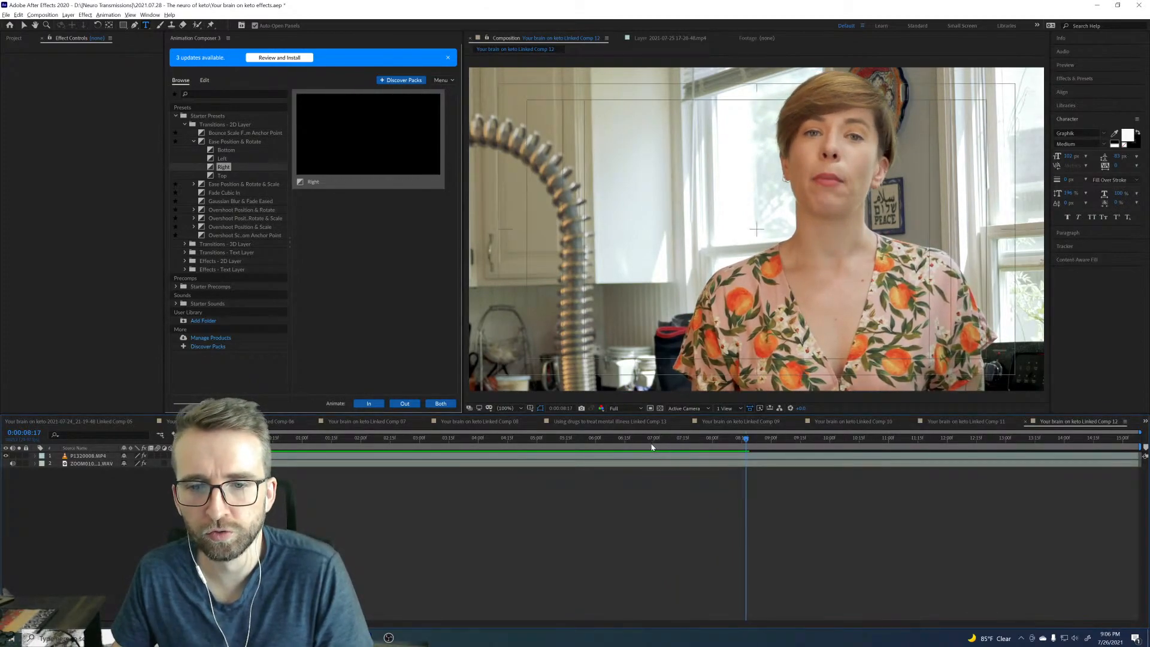
left_click_drag(659, 440, 692, 441)
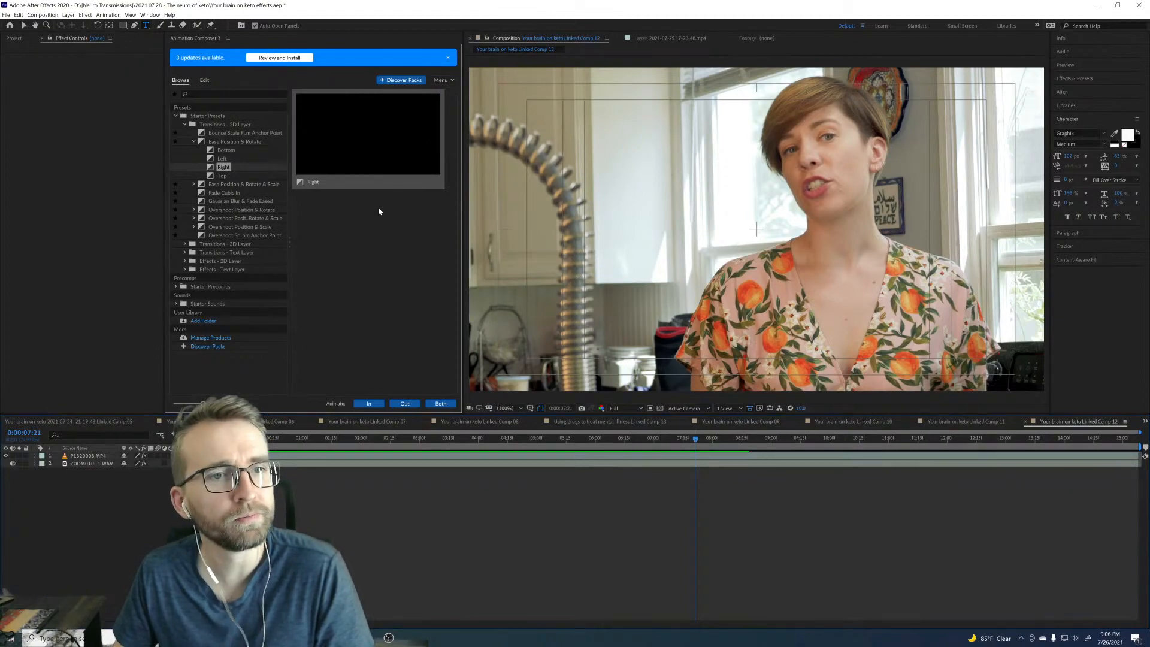
Step: Add 2-Figure1-1.png from the Downloads folder to the composition as the top layer
mouse_move(230, 638)
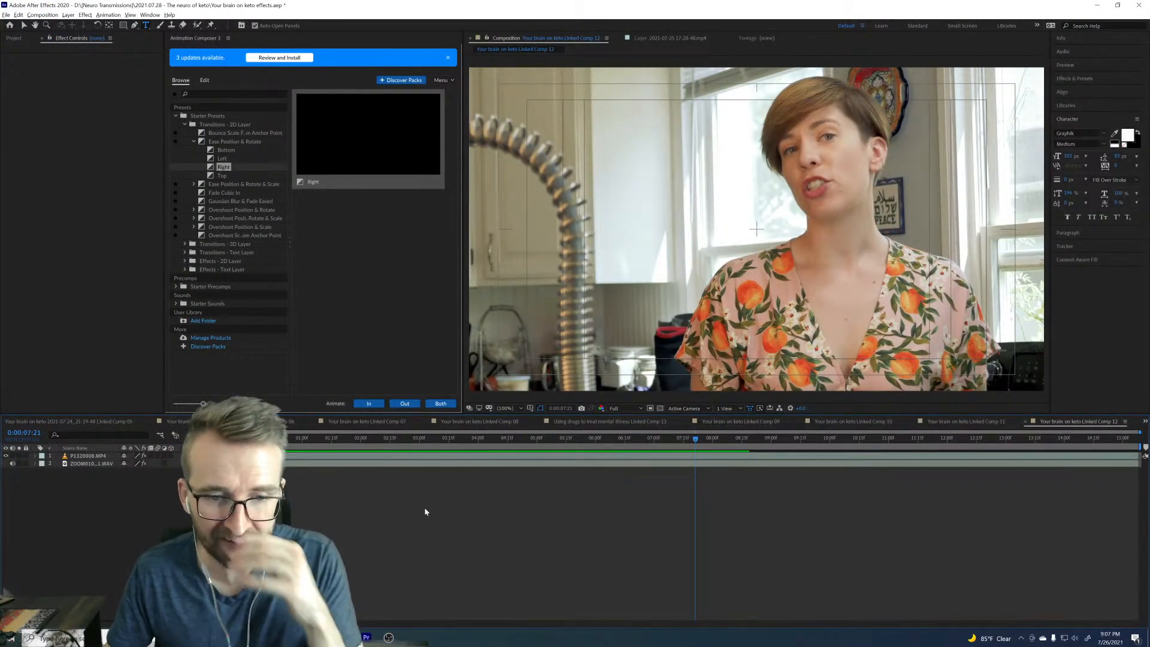
left_click(251, 638)
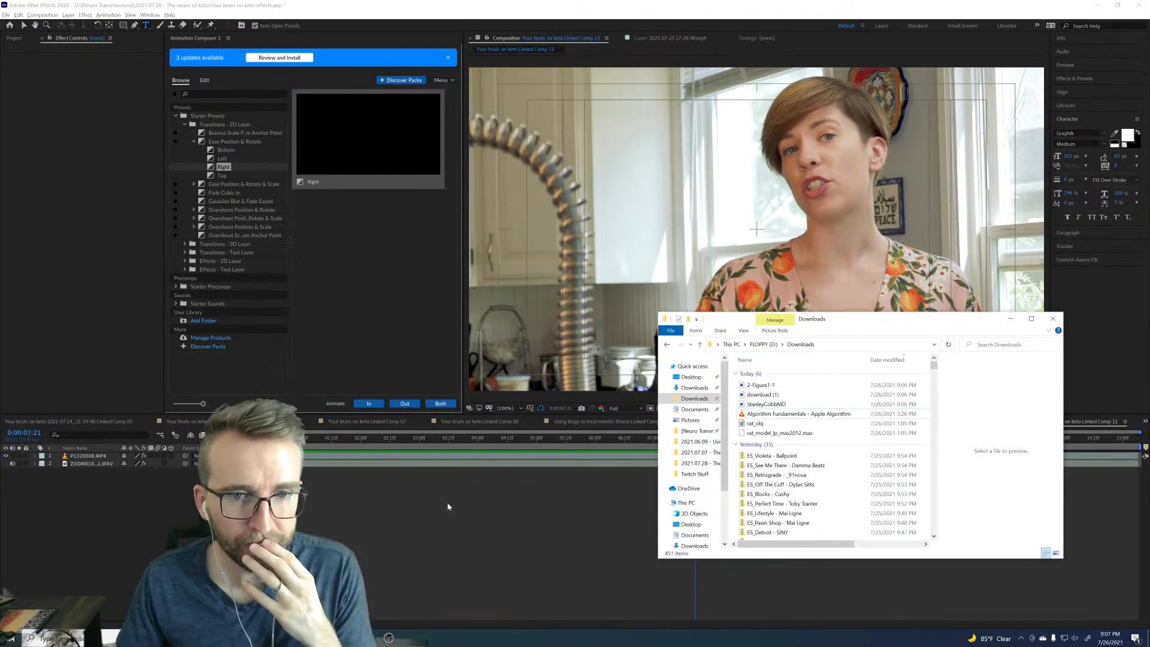
left_click(770, 388)
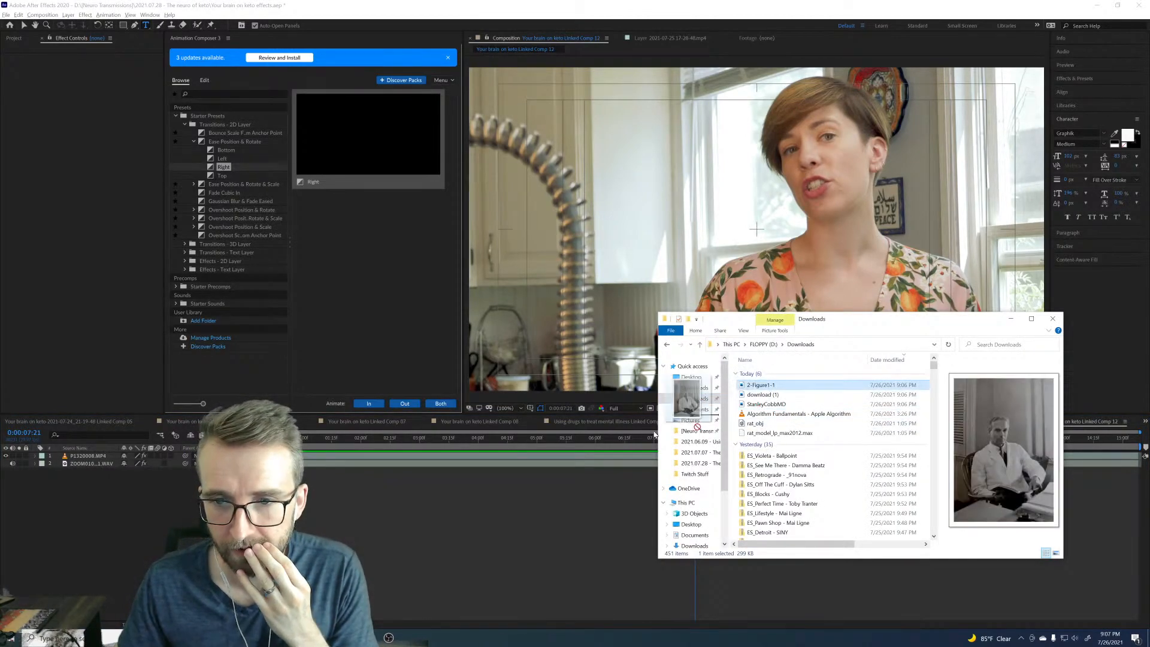
left_click(1011, 319)
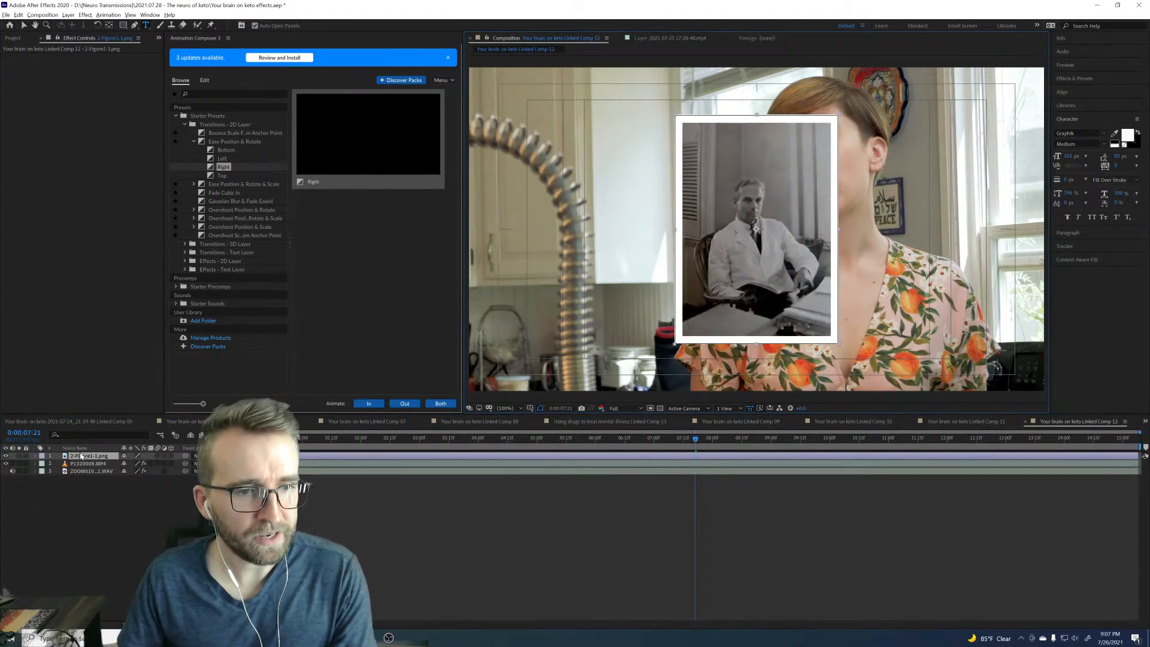
Step: Reveal the photo layer's Position and Scale, and move the photo up and left into the empty area beside the presenter
key("p")
key("shift+s")
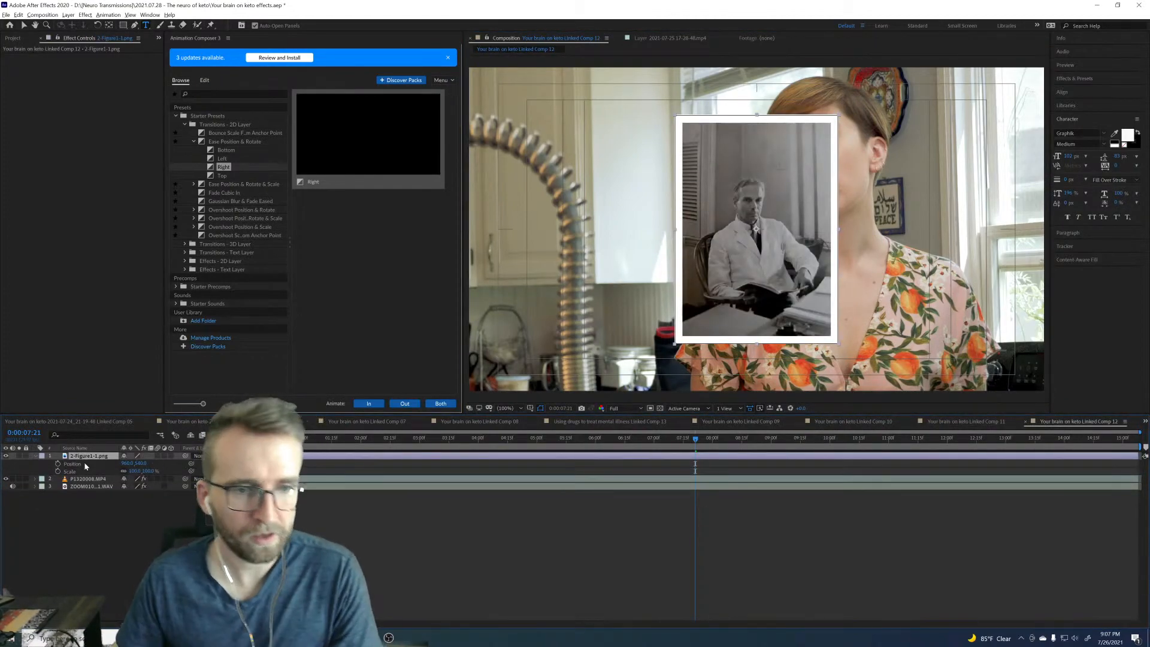
left_click_drag(127, 463, 1, 565)
mouse_move(141, 464)
left_mouse_down()
mouse_move(25, 479)
mouse_move(91, 481)
mouse_move(62, 467)
mouse_move(146, 462)
left_mouse_up()
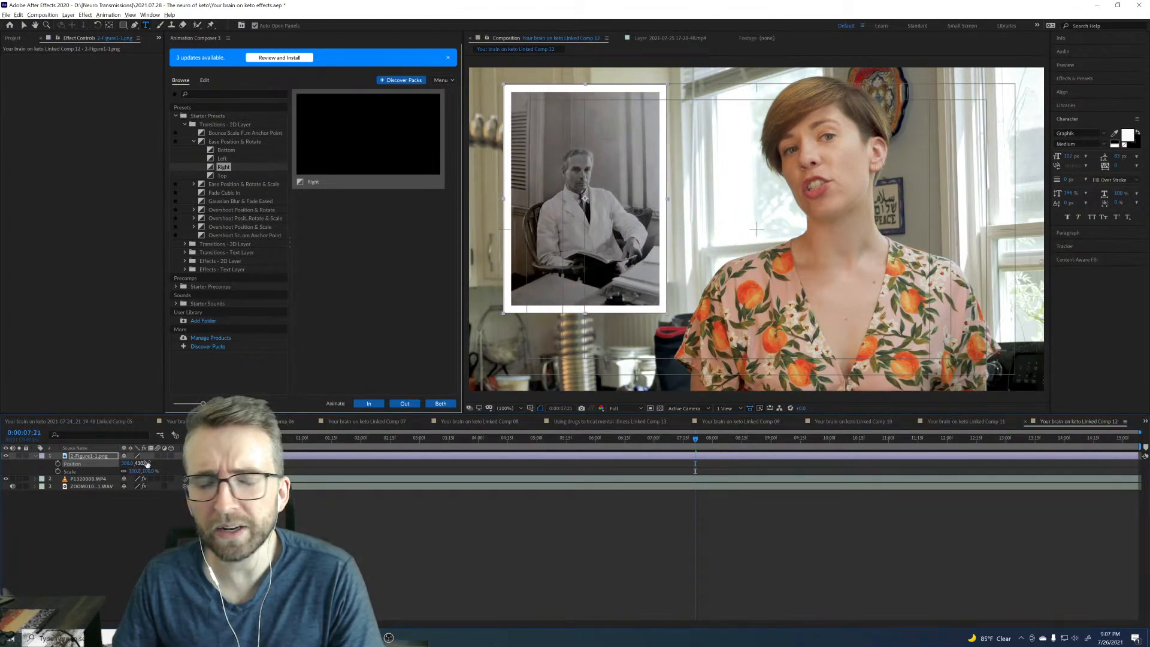
Step: Draw a rectangular mask on the photo that crops off its white border, and lower the mask's top edge closer to the man's head
key("q")
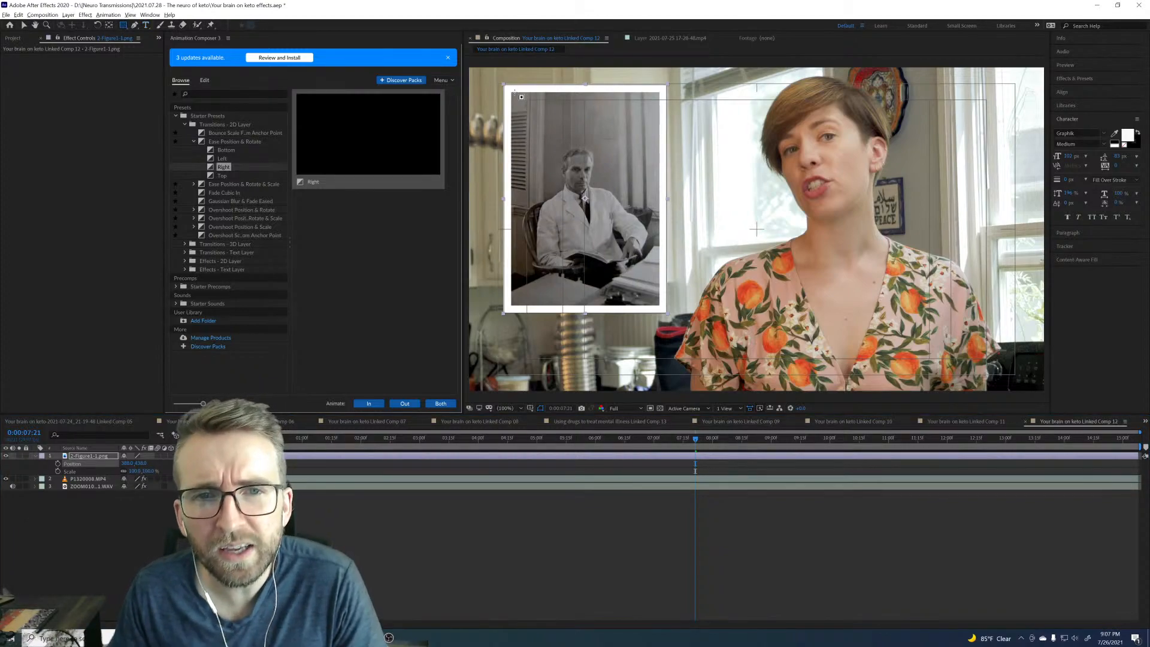
left_click_drag(512, 92, 661, 305)
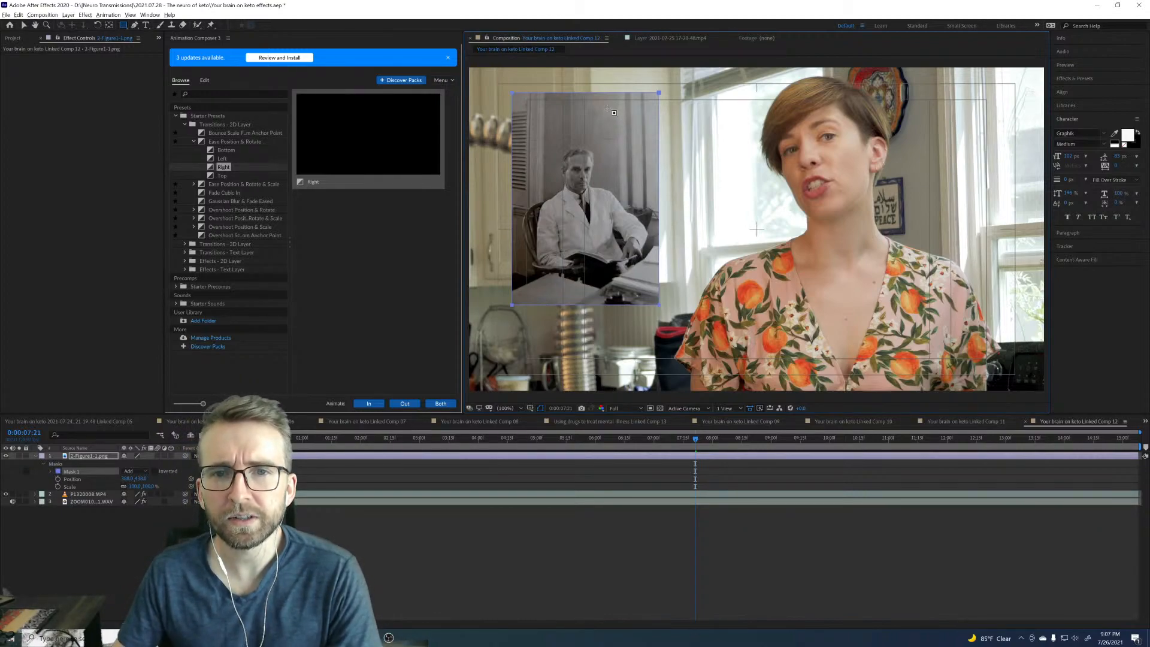
key("v")
left_click_drag(606, 95, 601, 125)
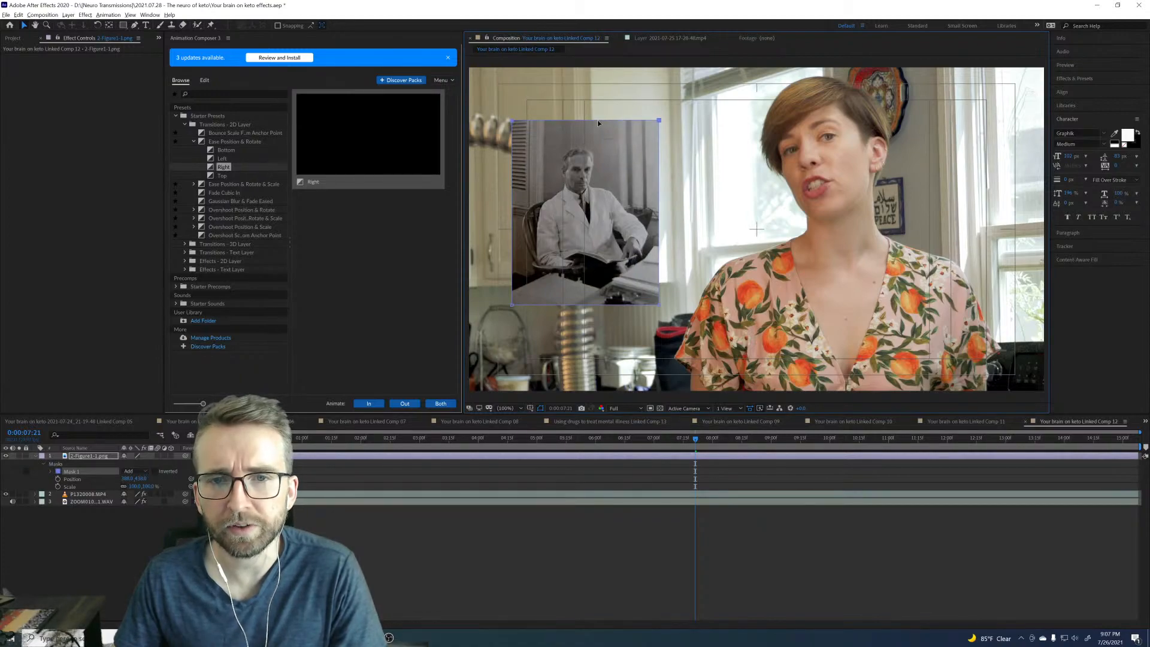
left_click(96, 457)
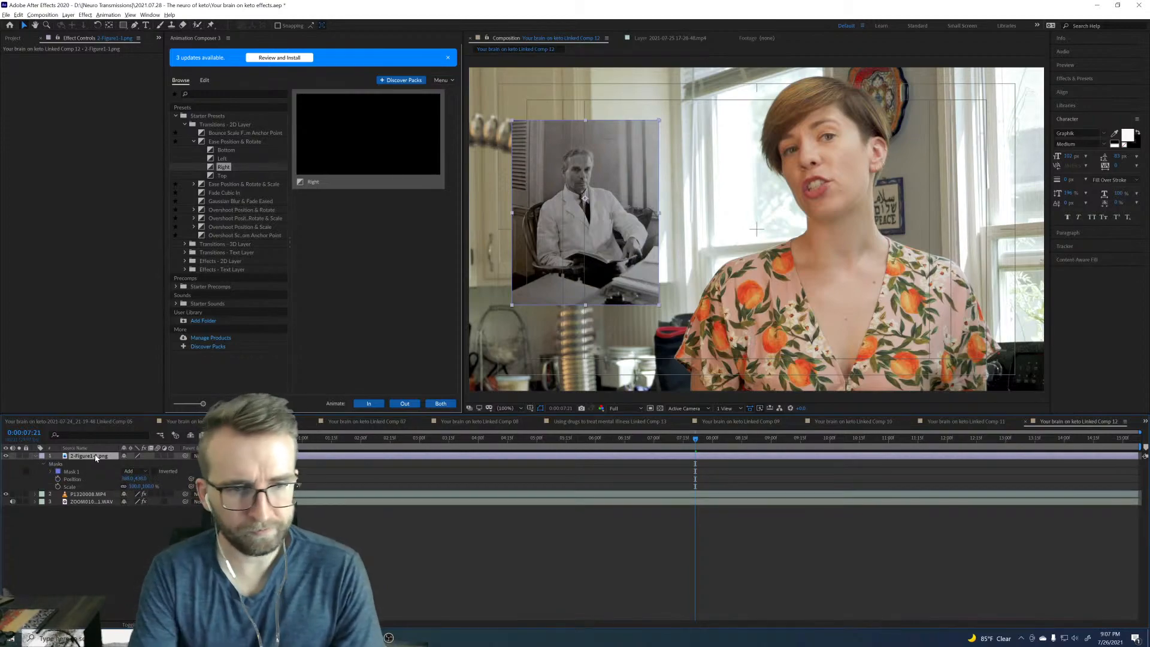
left_click_drag(142, 479, 119, 480)
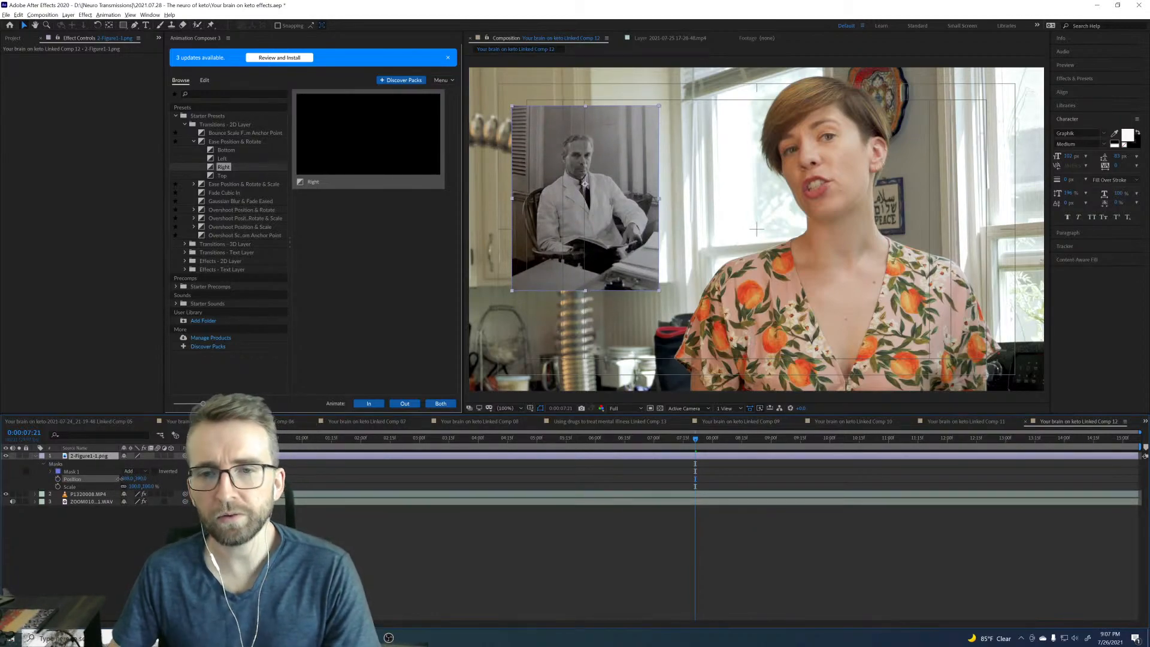
left_click(145, 25)
left_click(577, 328)
type("st")
key("BackSpace")
key("BackSpace")
left_click(1070, 192)
type("100")
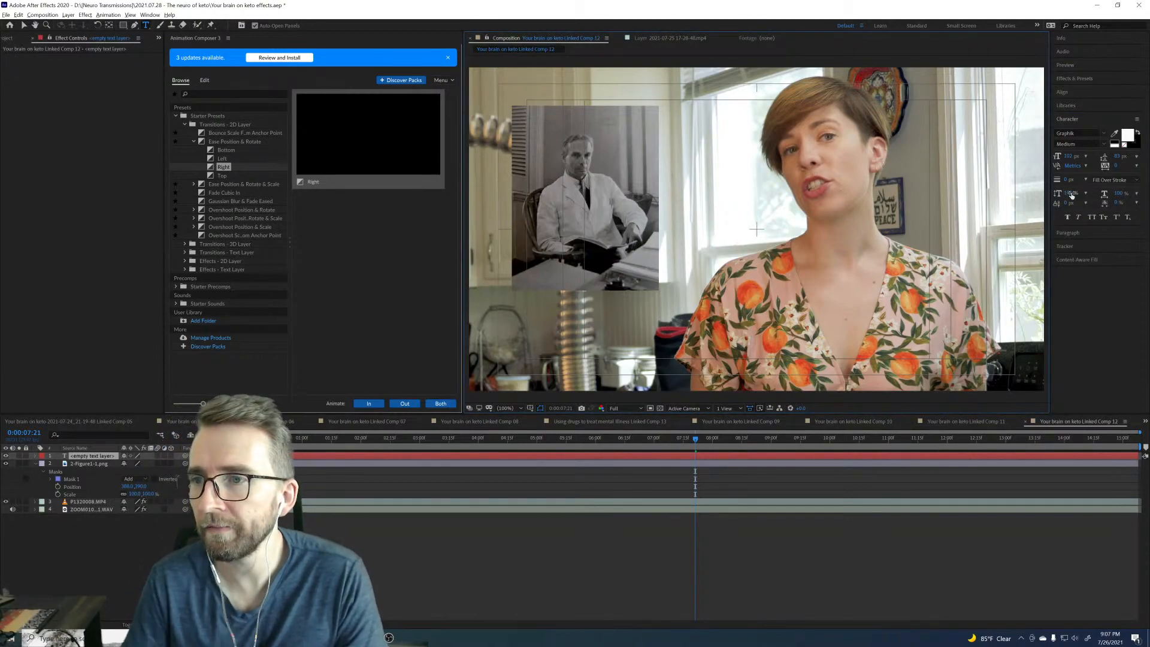
key("Return")
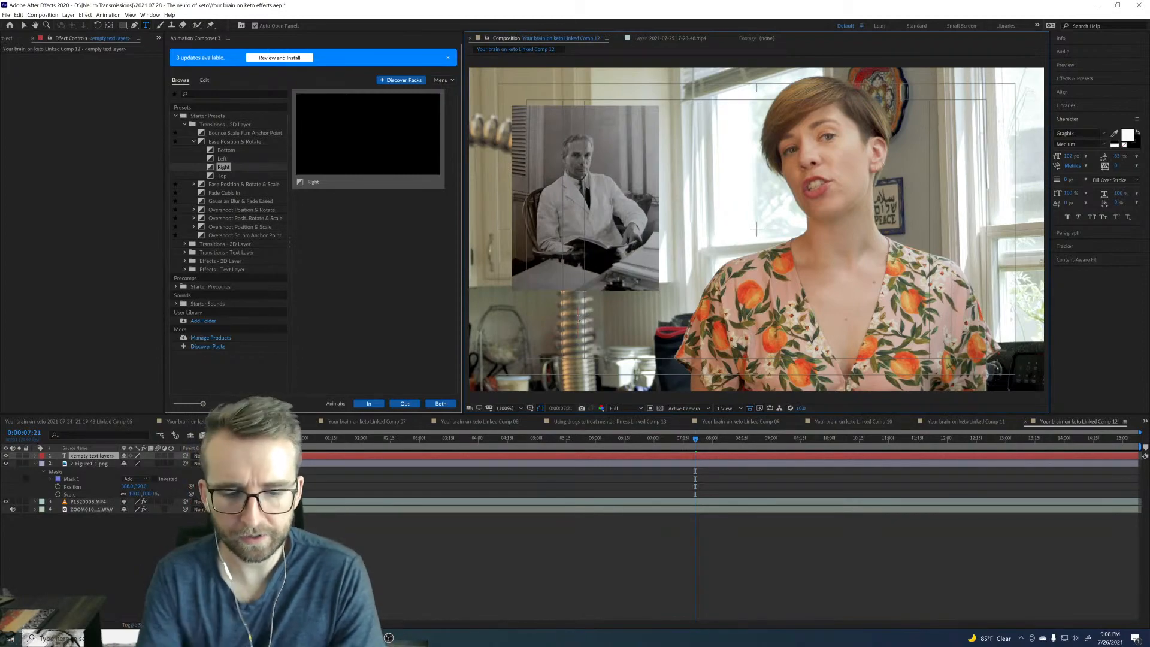
type("Stanley")
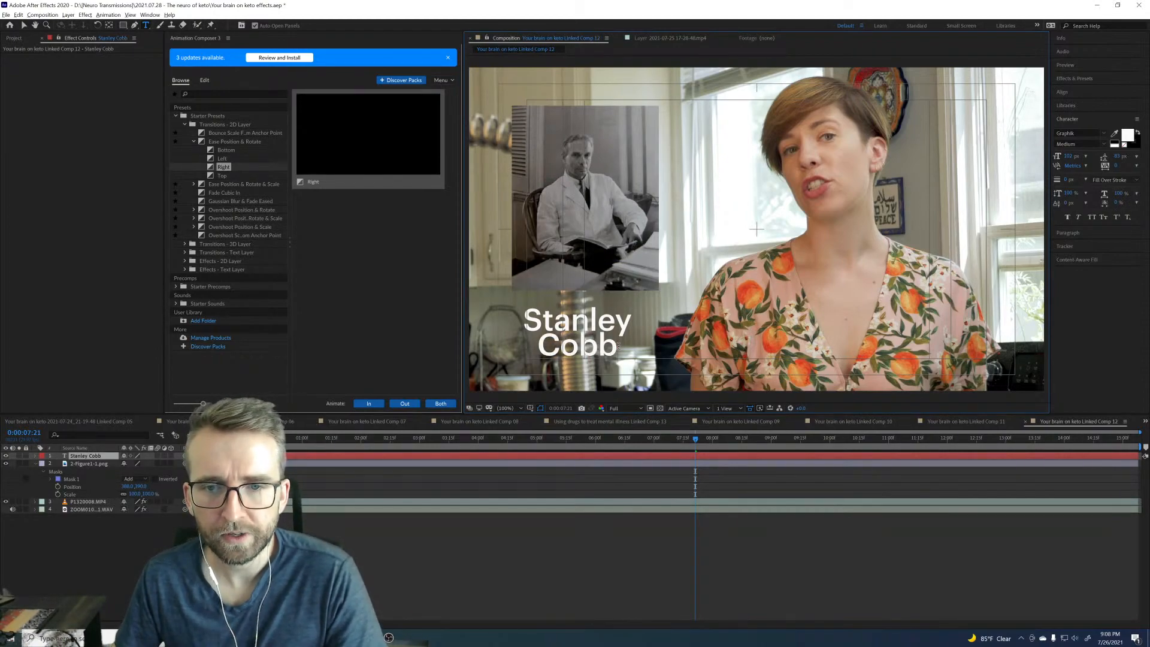
Step: Set the caption's font size to 77 px, adjust its line spacing, and move it over the lower part of the photo
key("ctrl+a")
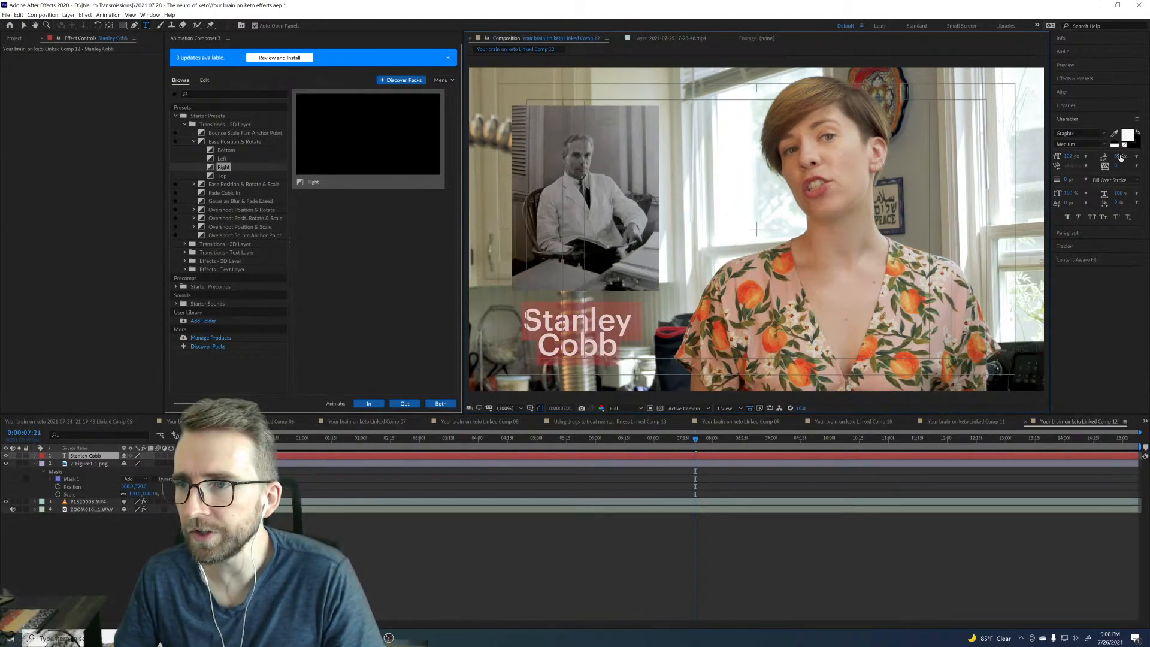
left_click_drag(1119, 157, 1121, 158)
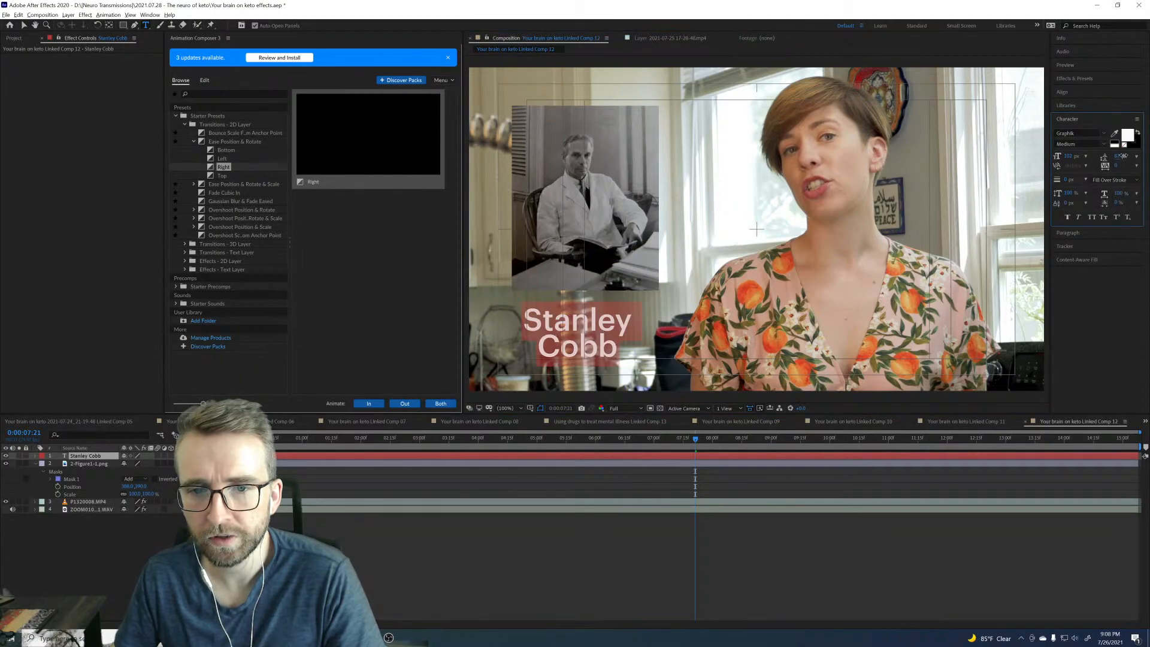
left_click_drag(1070, 157, 1105, 157)
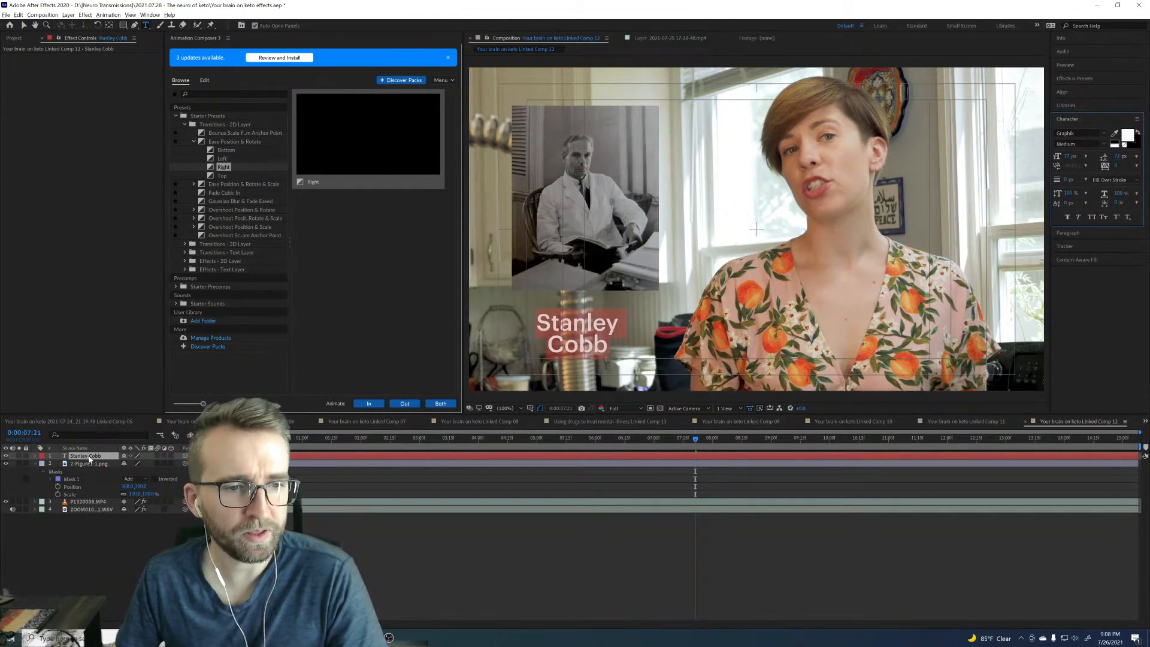
left_click(91, 456)
key("p")
left_click_drag(142, 464, 36, 467)
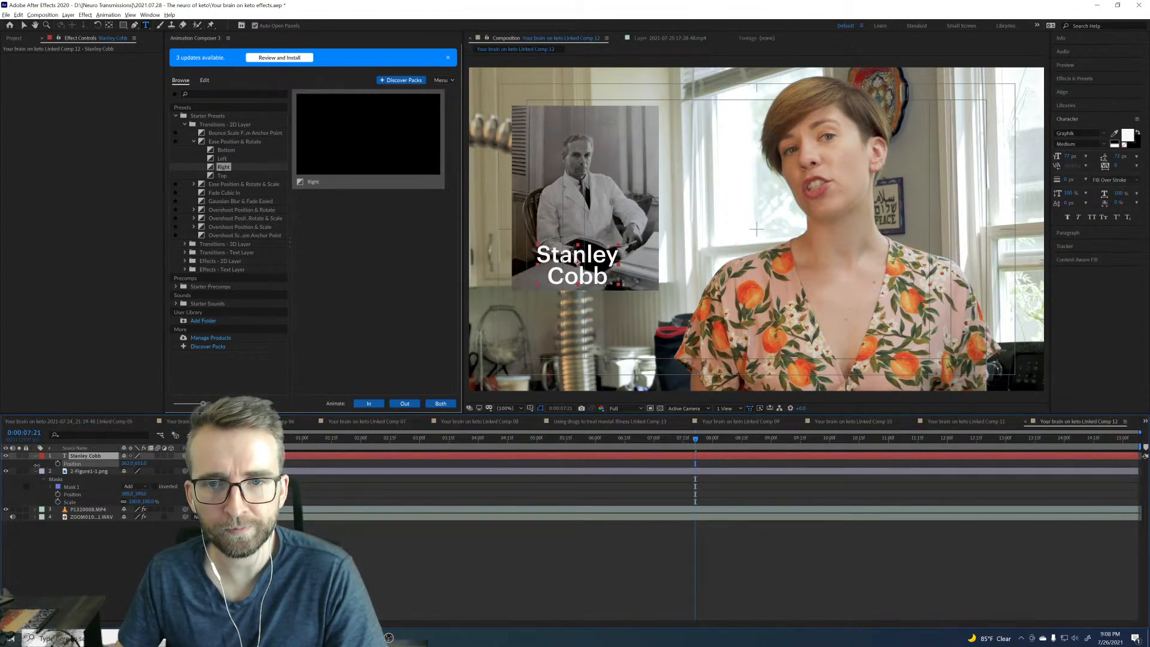
left_click_drag(133, 464, 138, 460)
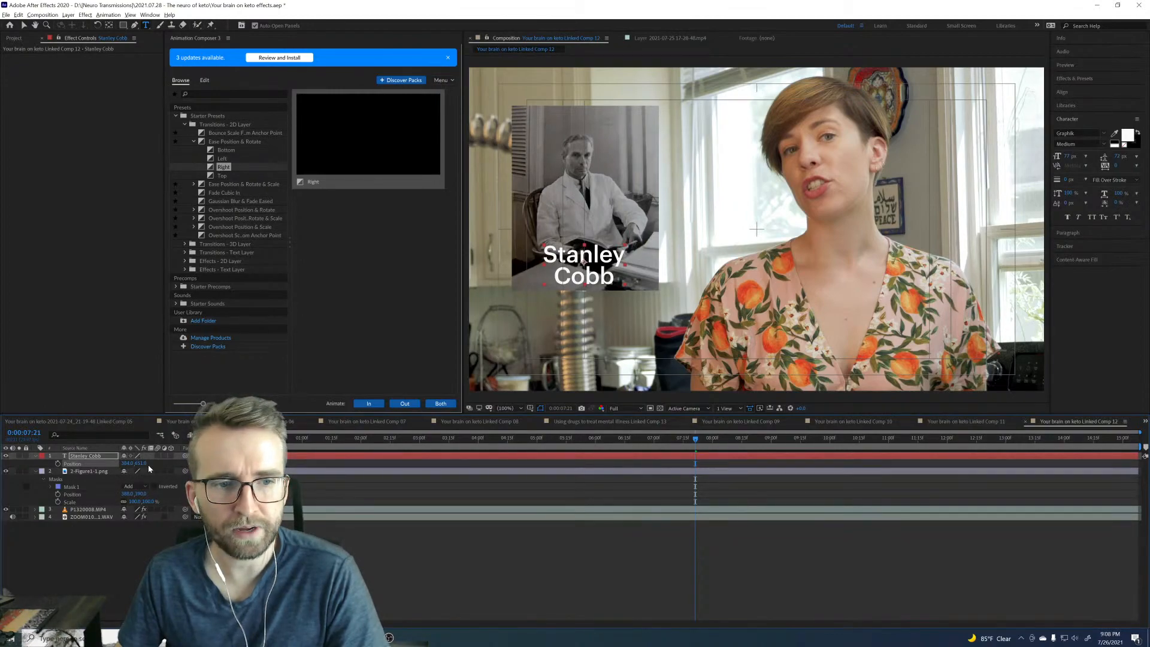
mouse_move(148, 465)
left_mouse_down()
mouse_move(170, 464)
mouse_move(148, 462)
left_mouse_up()
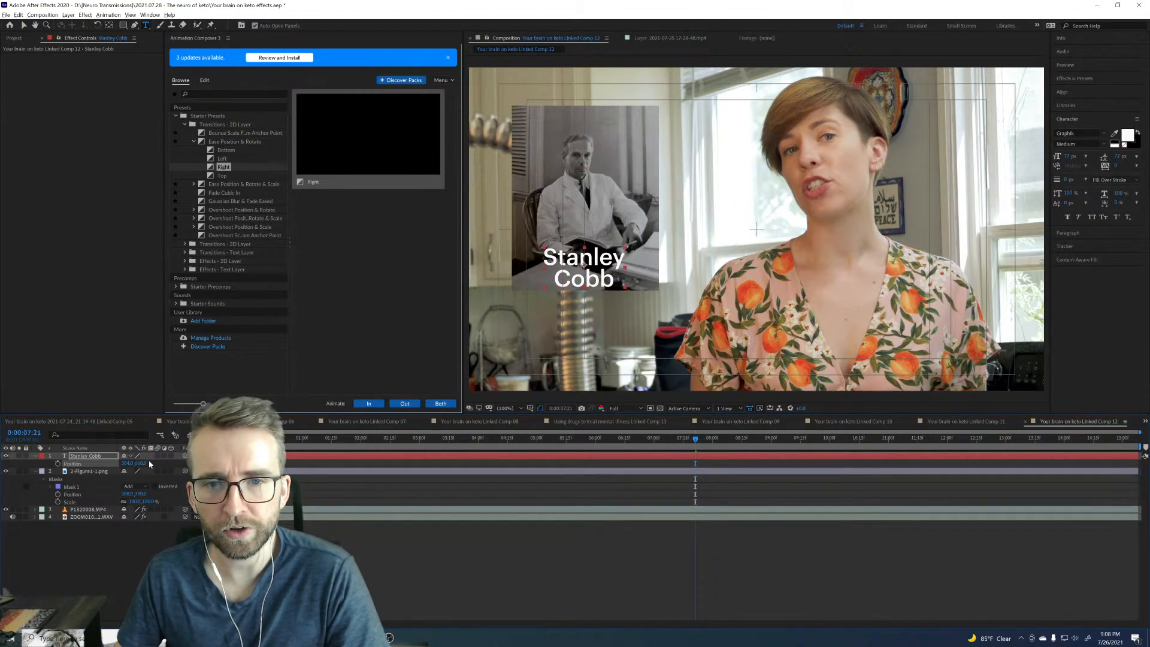
Step: Put the caption on one line at 73 px and move it down to the photo's bottom edge
key("BackSpace")
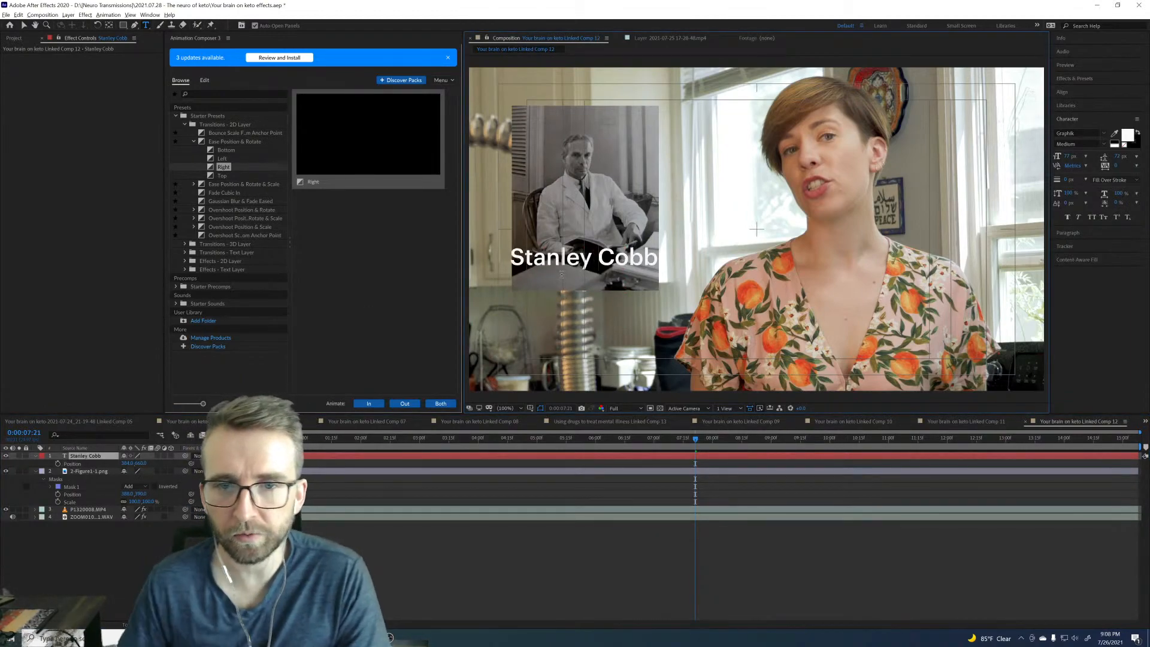
key("ctrl+a")
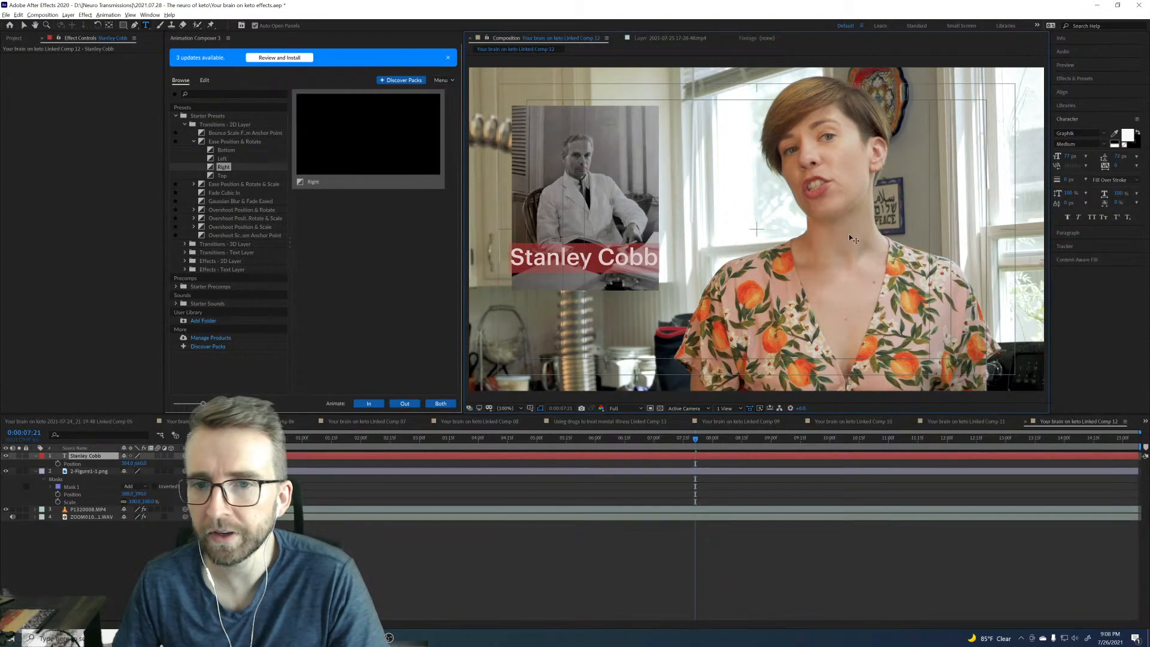
left_click_drag(1070, 156, 1066, 157)
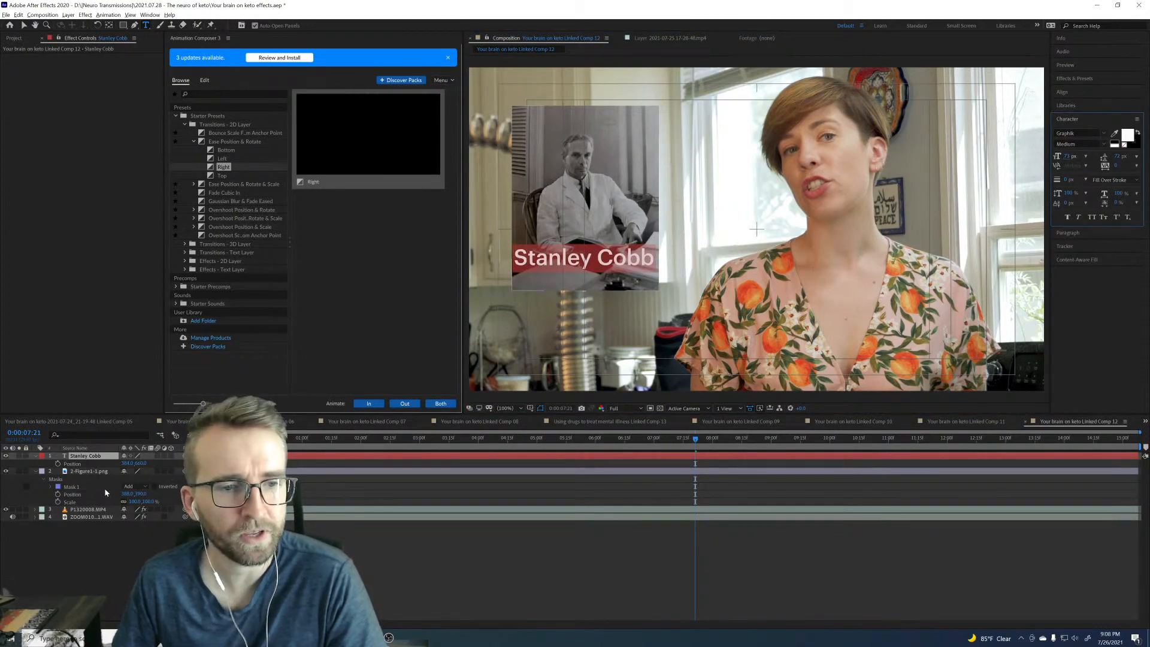
left_click(92, 456)
mouse_move(141, 463)
left_mouse_down()
mouse_move(178, 455)
mouse_move(132, 464)
left_mouse_up()
Step: Add a Drop Shadow effect to the Stanley Cobb caption with distance 7
key("ctrl+space")
type("dro")
key("Return")
left_click(94, 106)
type("7")
key("Return")
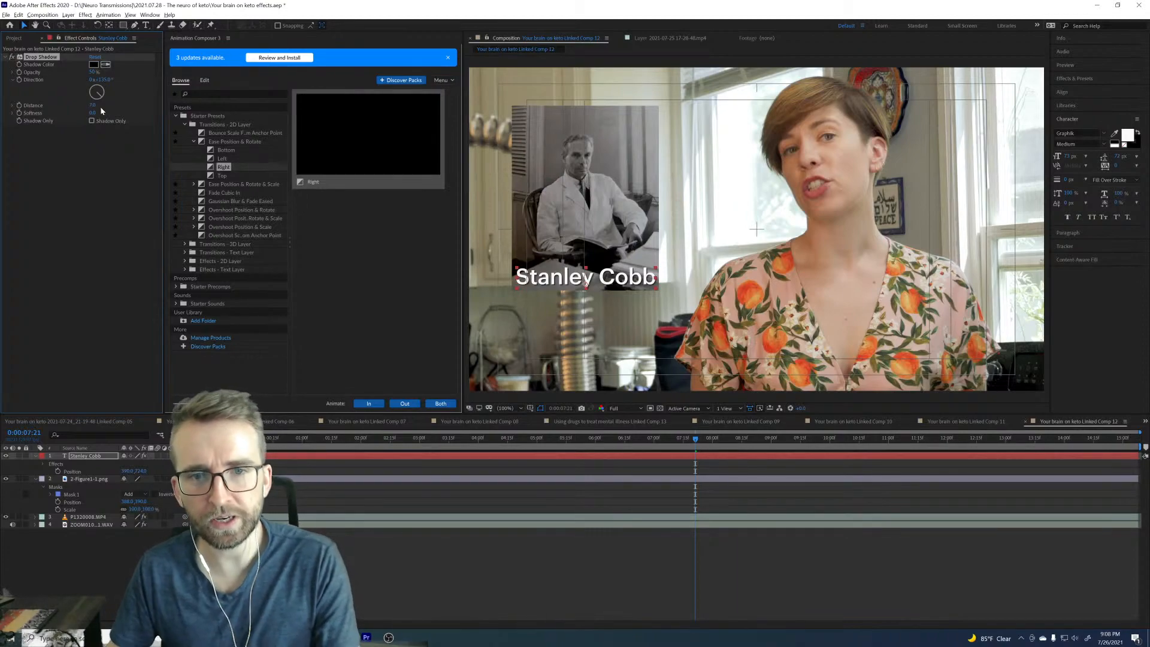
Step: Shift the caption and photo layers together to start at 0:00:07:21, and choose the Ease Position & Rotate Left preset
left_click(339, 481, "shift")
left_click_drag(339, 481, 777, 487)
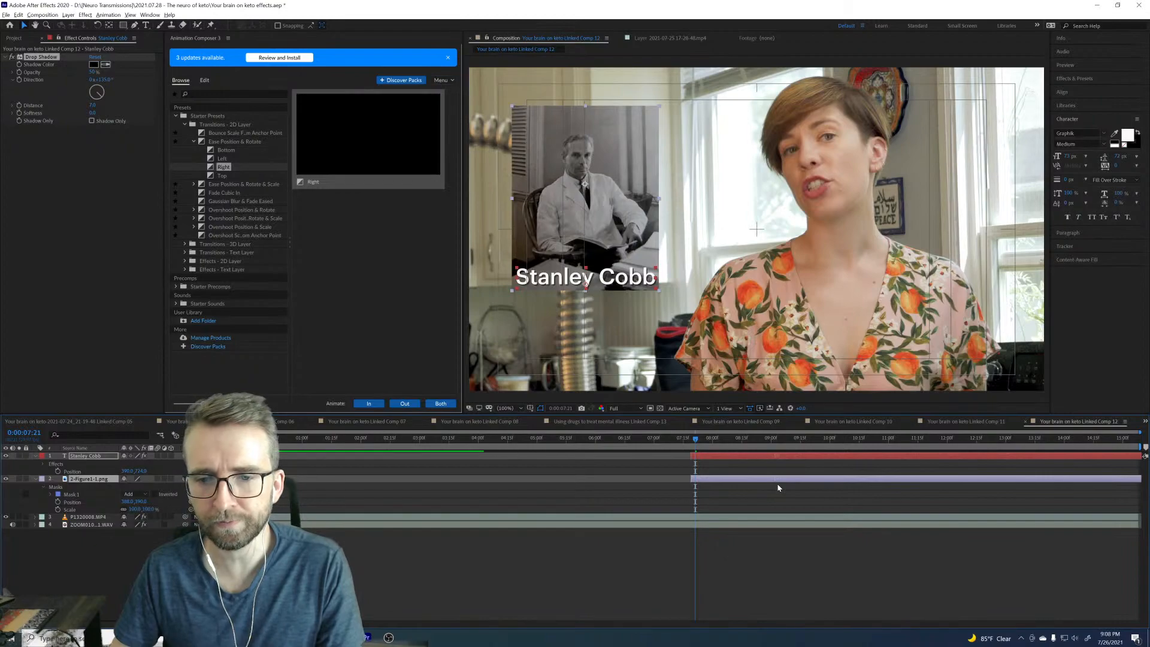
left_click(222, 158)
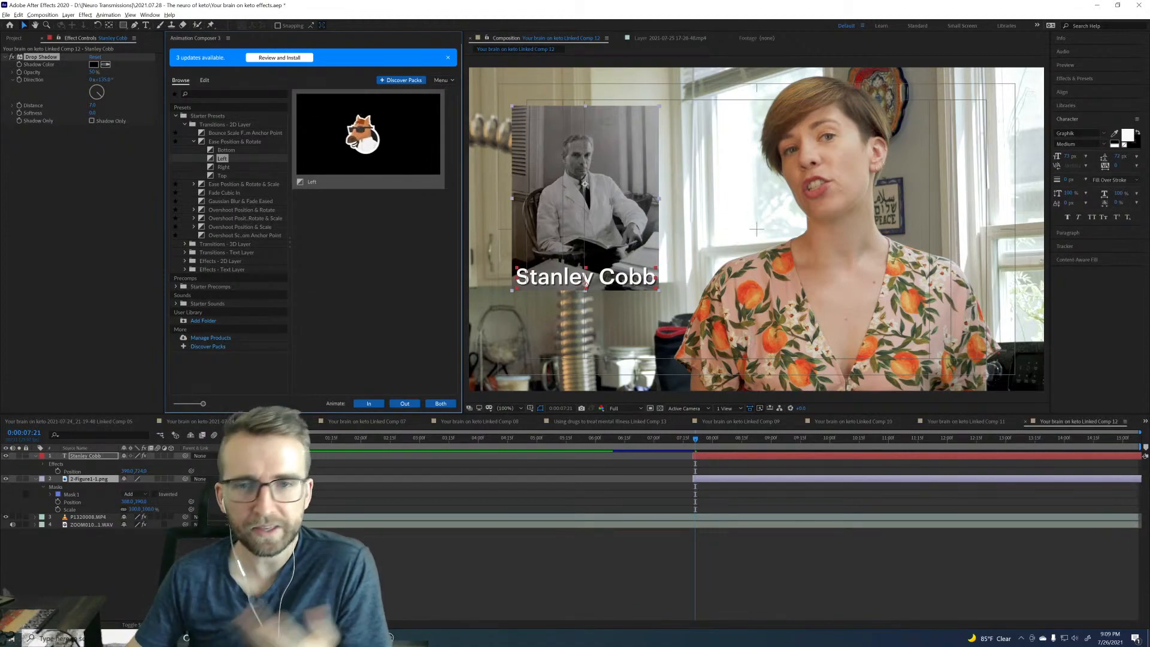
Step: Add a Drop Shadow effect to the photo layer with distance 14, then deselect the layer
left_click(90, 479)
key("ctrl+space")
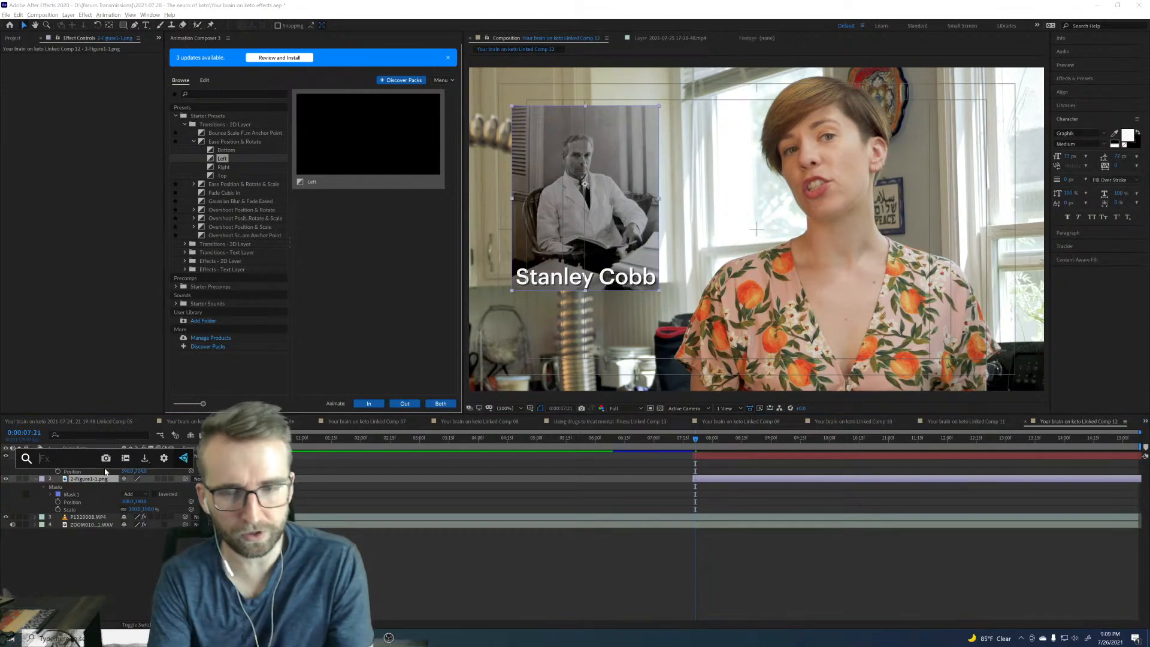
type("dr")
key("Return")
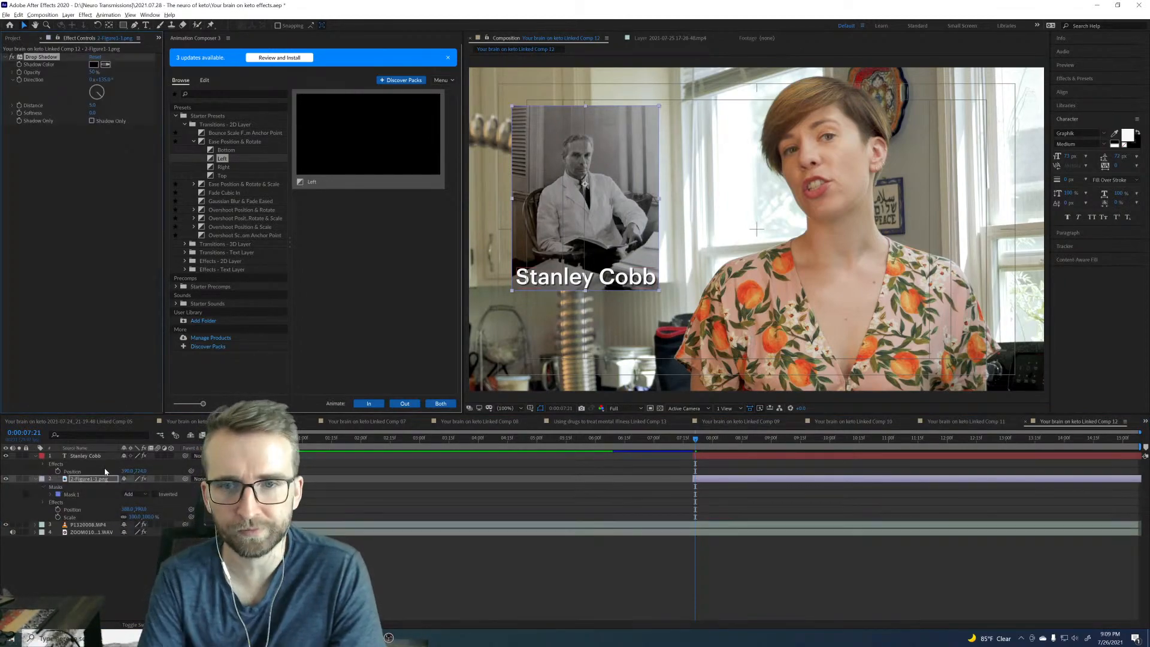
left_click_drag(94, 107, 100, 107)
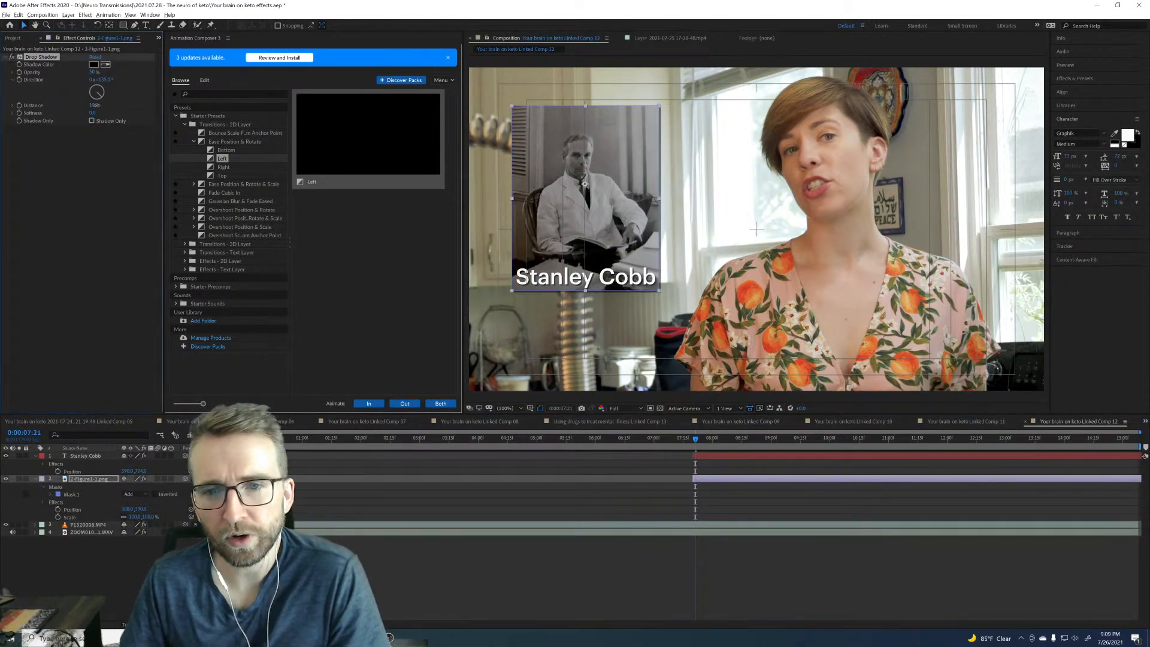
left_click(736, 500)
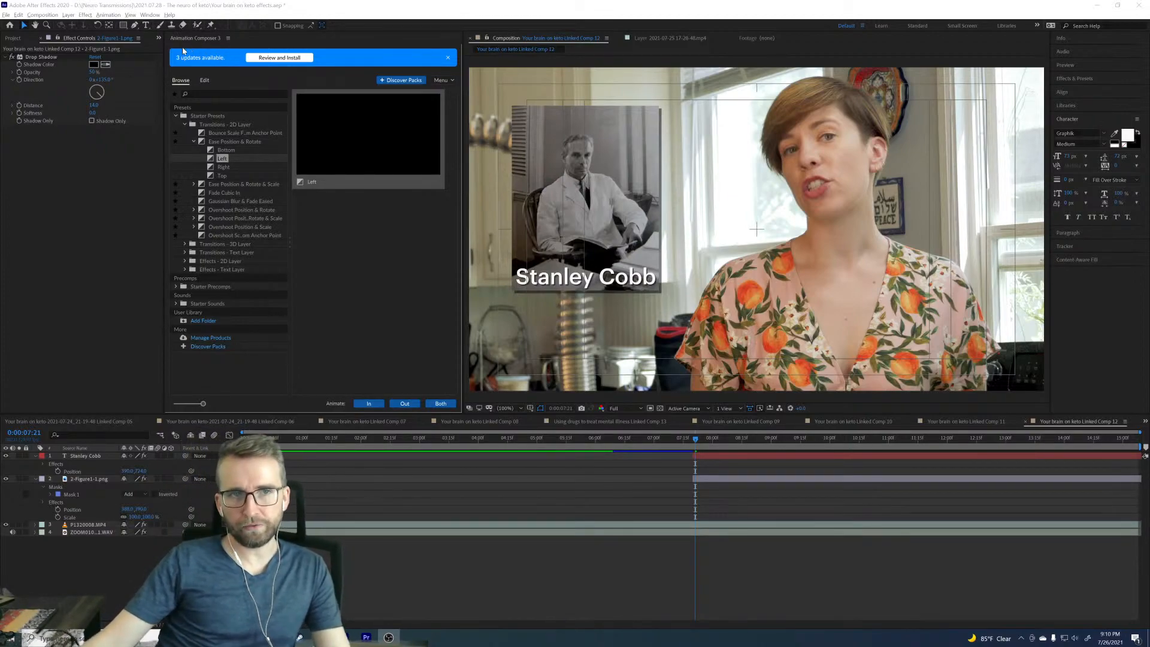
Step: Apply the Ease Position & Rotate Left preset as an In animation to both the caption and photo layers
left_click(221, 201)
left_click(237, 227)
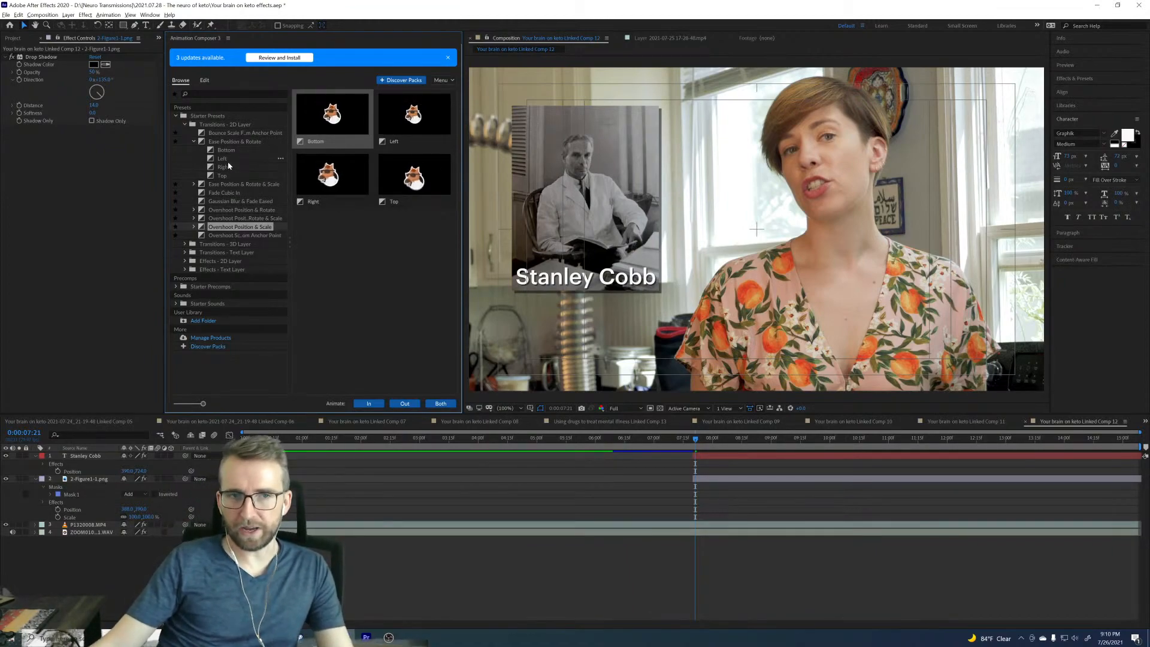
left_click(227, 158)
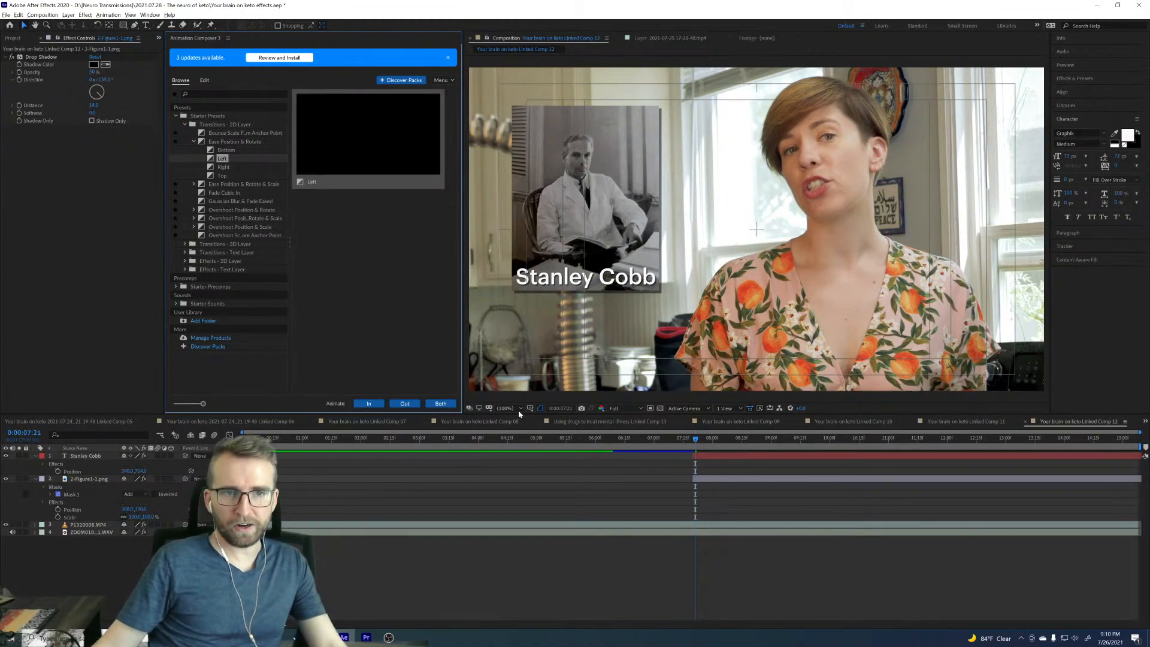
left_click(373, 404)
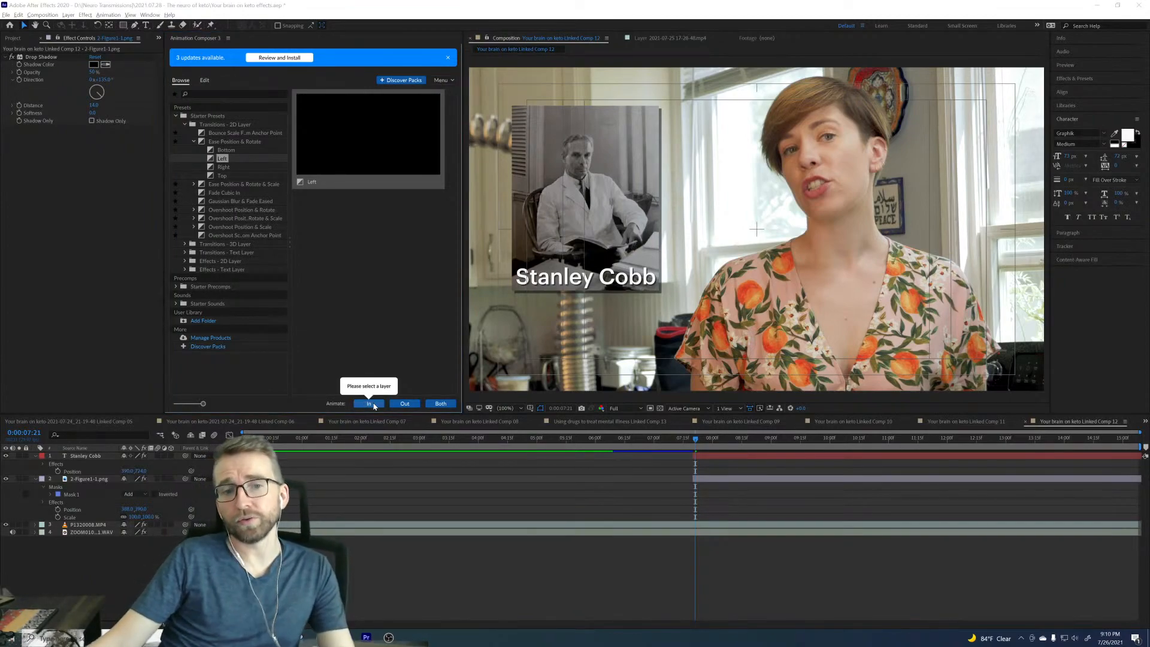
left_click(715, 457)
left_click(731, 478, "ctrl")
left_click(376, 404)
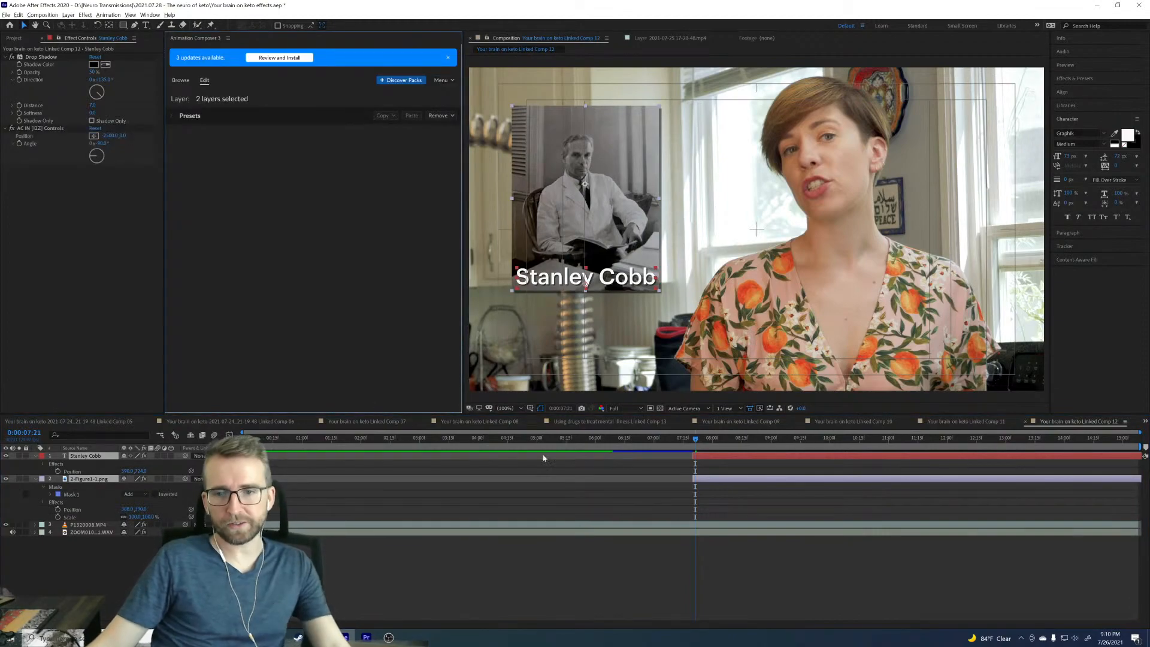
Step: Preview the entrance from 0:00:07:17 and lengthen both layers' entrance animations, ending the caption's at about 0:00:08:28
left_click(686, 438)
key("space")
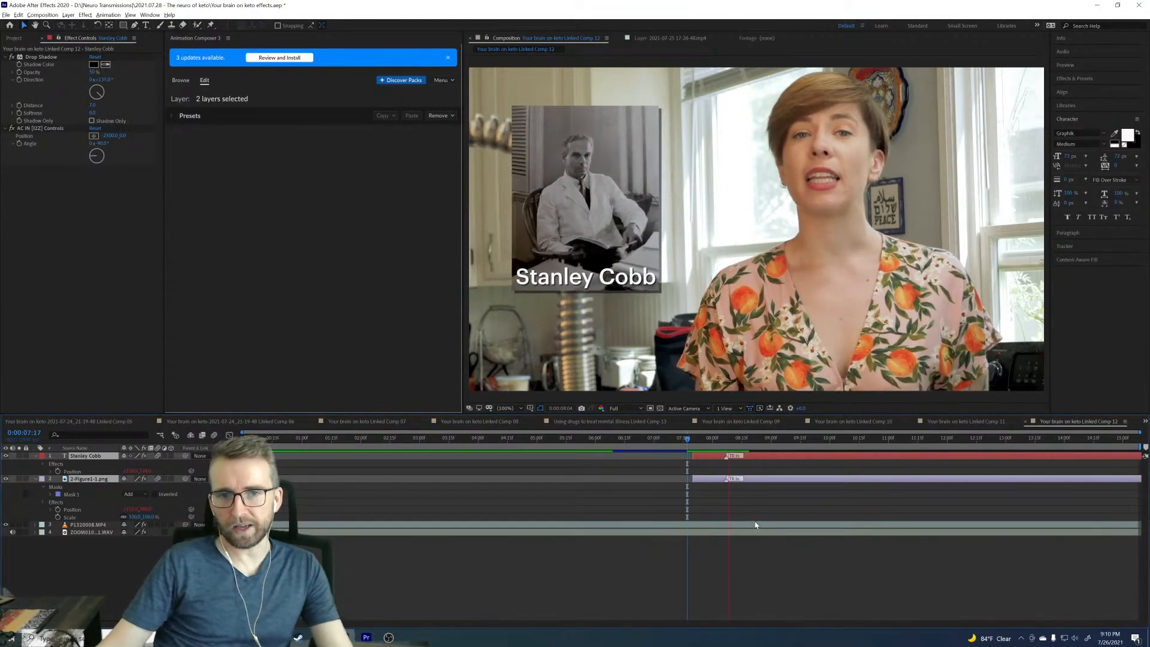
key("space")
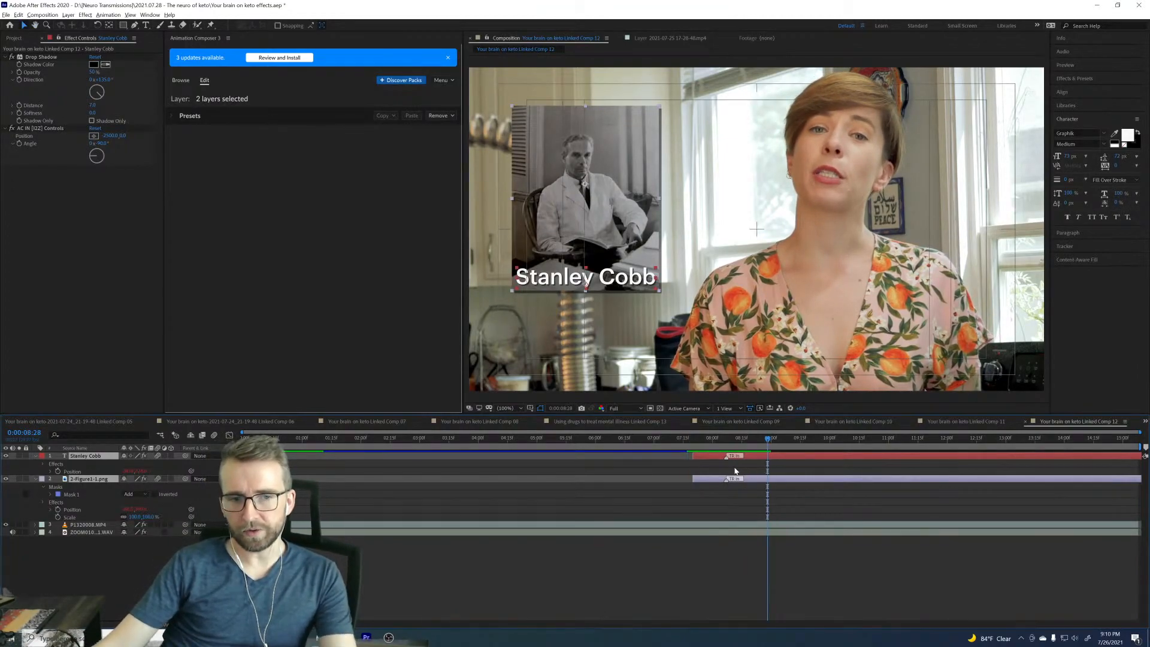
mouse_move(725, 458)
left_mouse_down()
mouse_move(751, 457)
mouse_move(754, 480)
mouse_move(767, 457)
left_mouse_up()
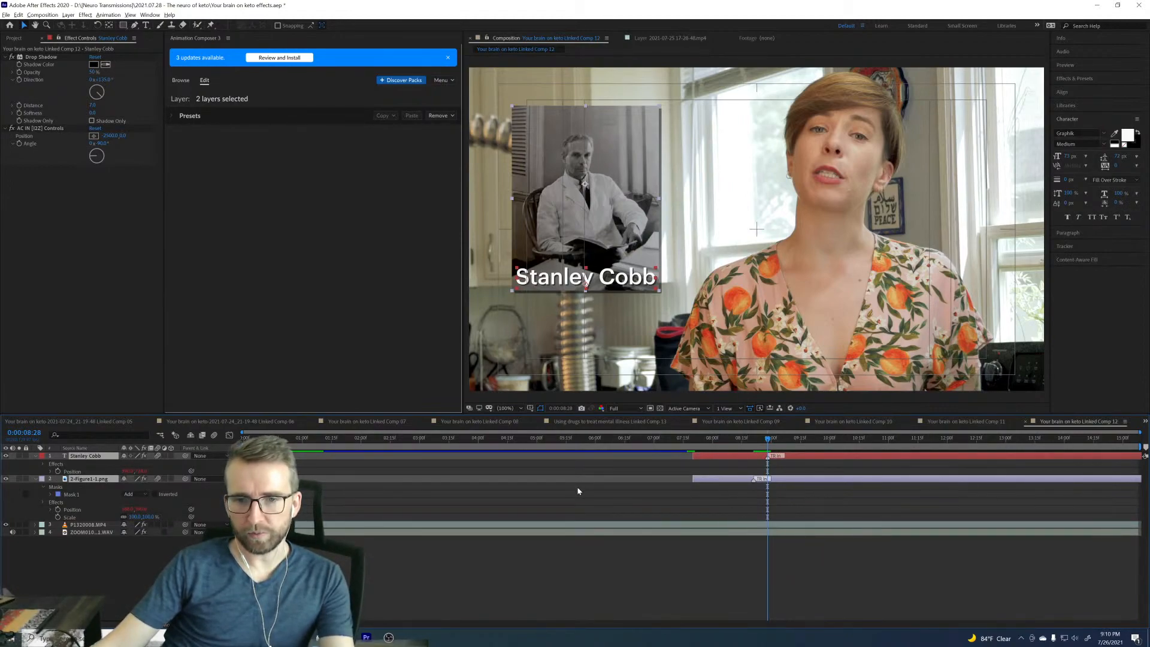
Step: Enable motion blur for the composition and preview the slide-in from 0:00:07:18
left_click(214, 436)
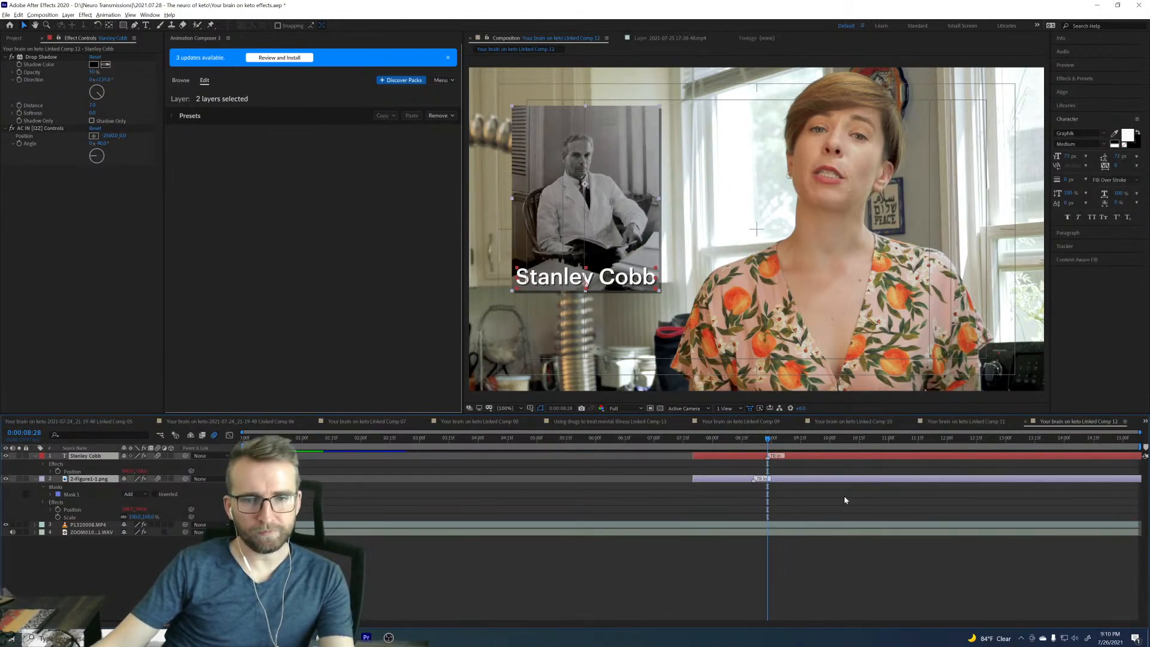
left_click(689, 440)
key("space")
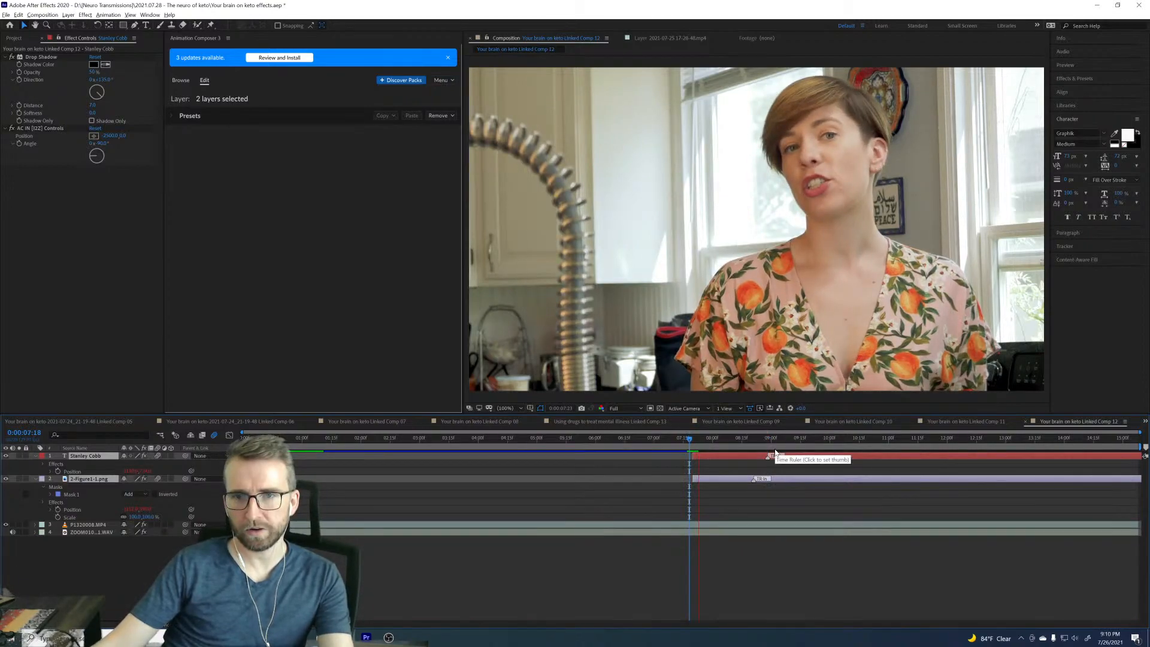
left_click(776, 454)
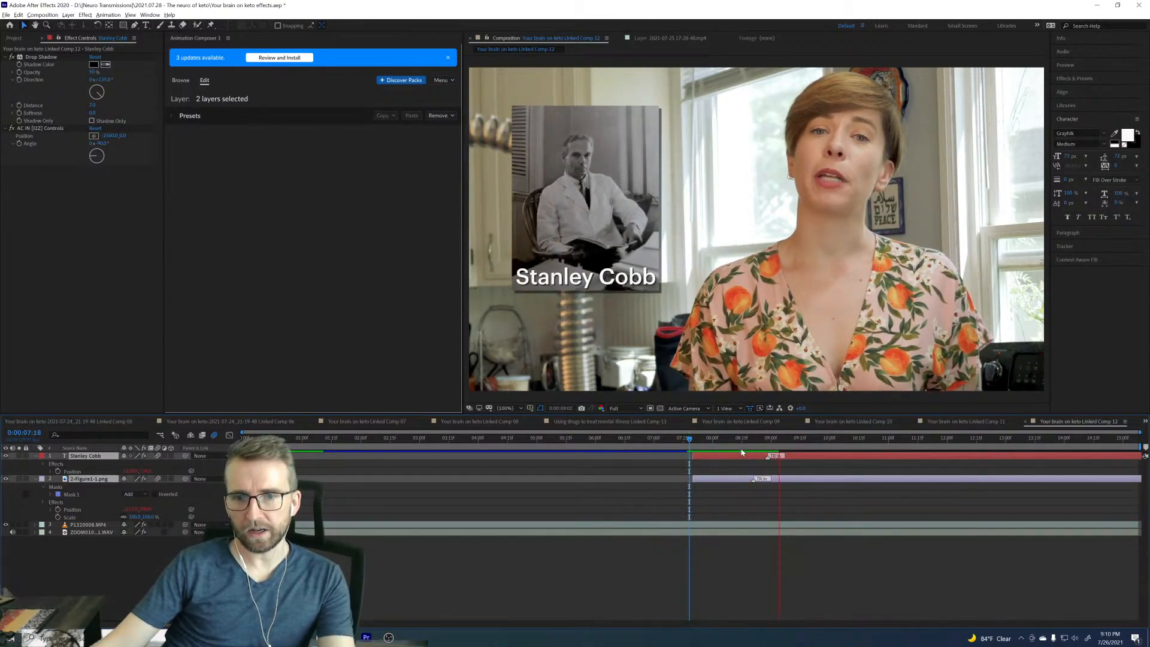
Step: Move the caption and photo layers earlier to start at 0:00:07:09, and preview from there to 0:00:12:06
left_click_drag(730, 455, 711, 460)
left_click(672, 440)
key("space")
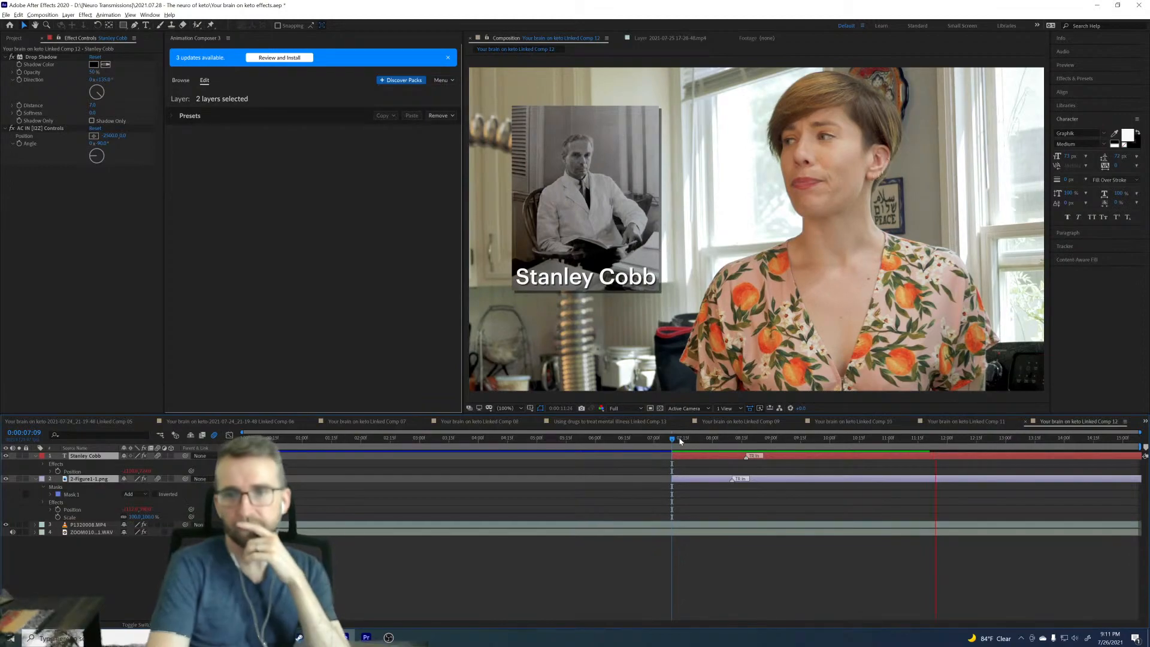
key("space")
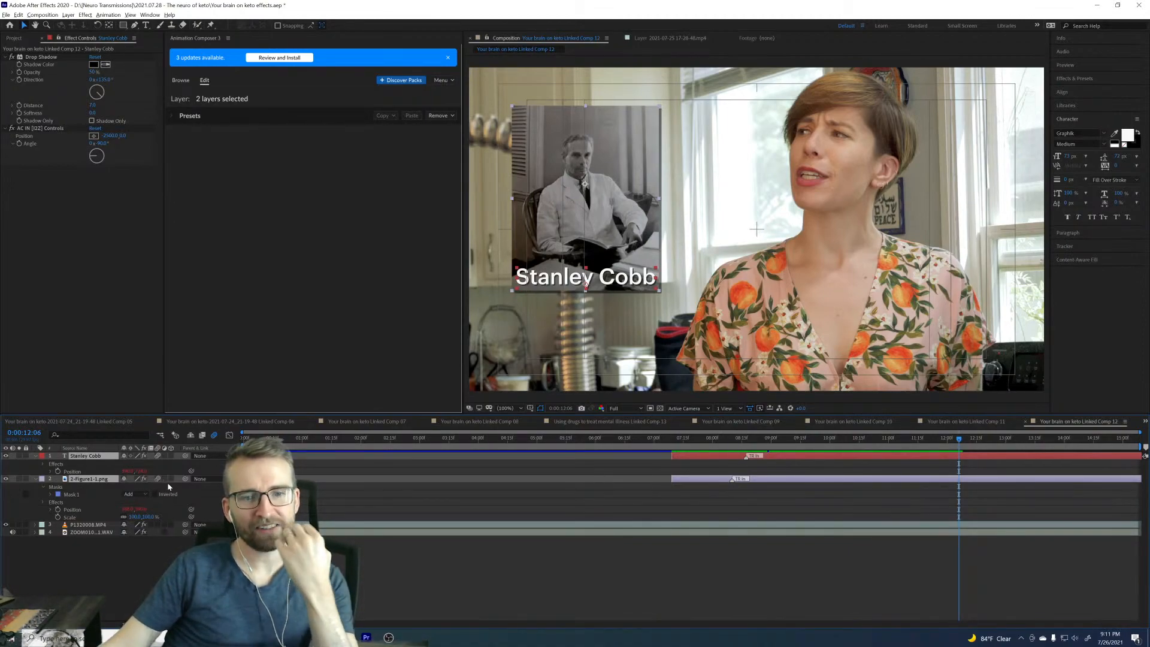
Step: Duplicate the photo layer to the top of the stack, showing its Position and Scale, and remove the copy's Ease Position & Rotate preset
left_click(93, 468)
left_click(78, 479)
key("ctrl+d")
left_click_drag(78, 479, 87, 452)
key("p")
key("shift+s")
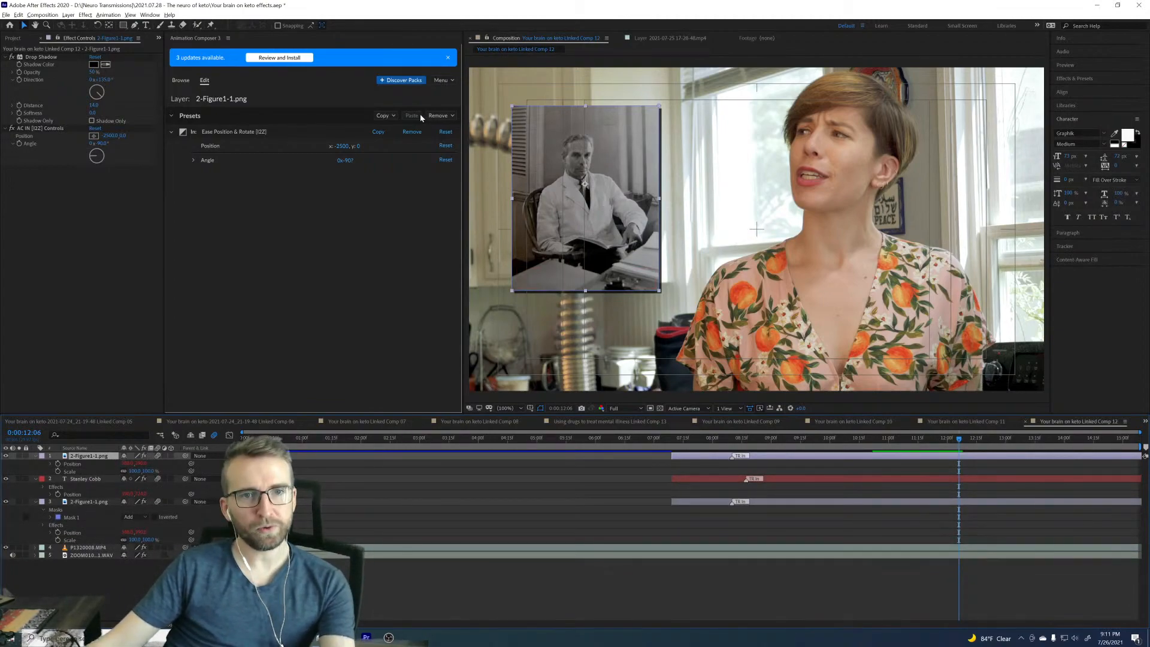
left_click(411, 132)
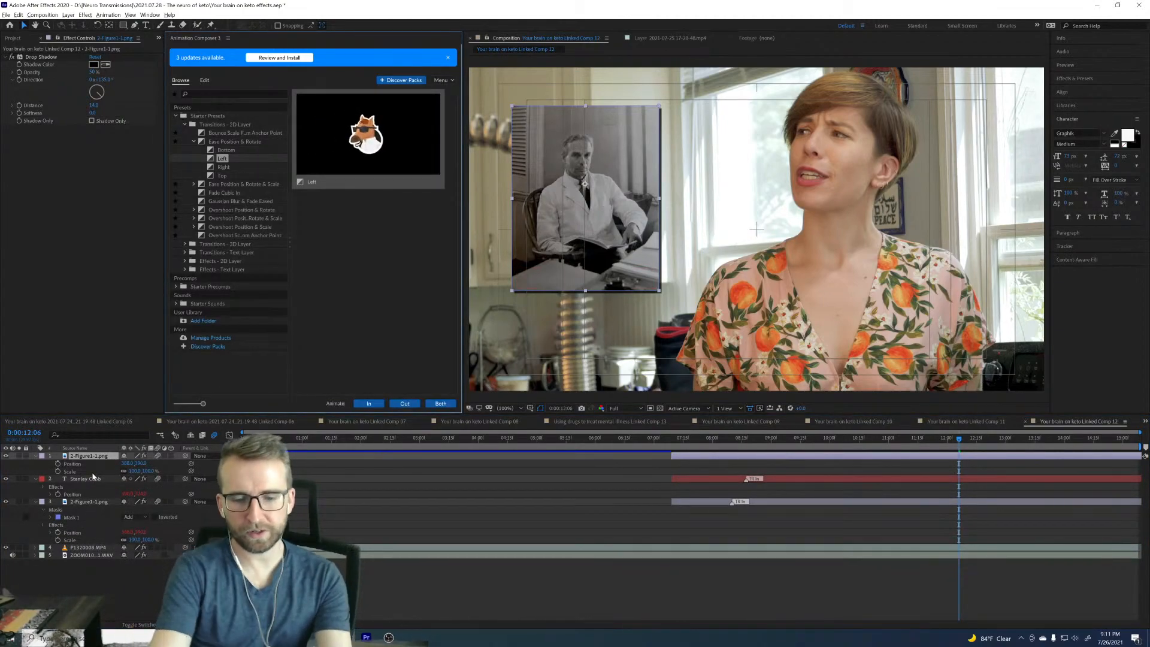
Step: Trim the top photo copy's start to 0:00:12:06, enlarge and reposition it to fill the frame with the man's portrait, and hide it
key("alt+[")
left_click_drag(135, 473, 231, 471)
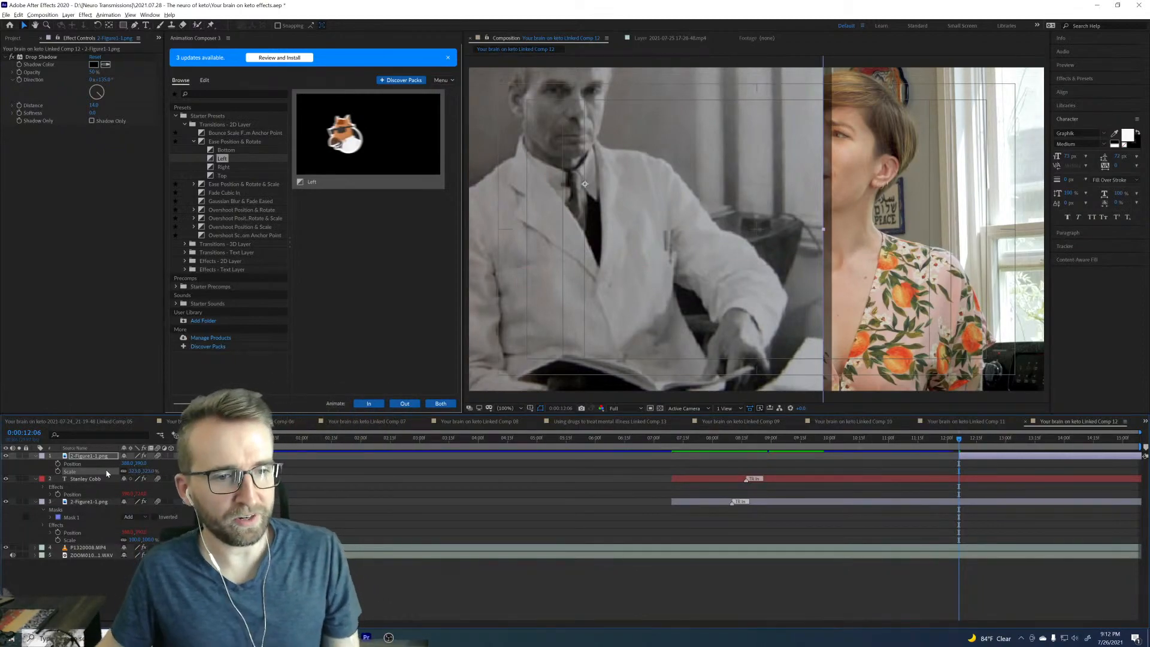
left_click_drag(128, 466, 320, 475)
left_click_drag(135, 470, 208, 463)
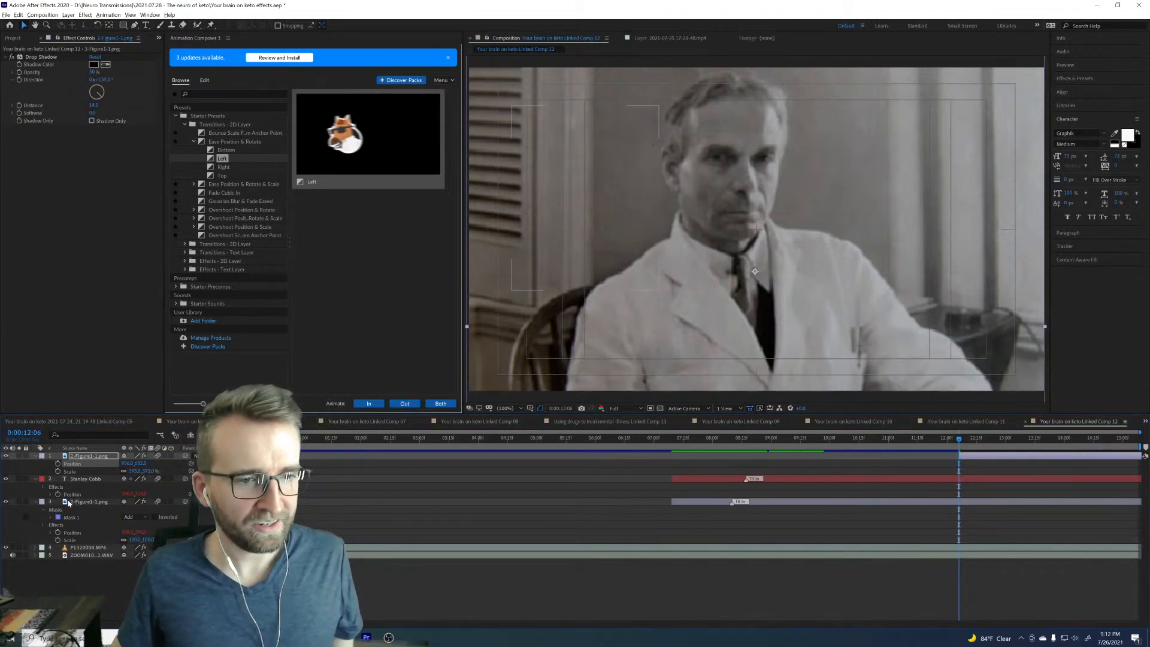
left_click(6, 456)
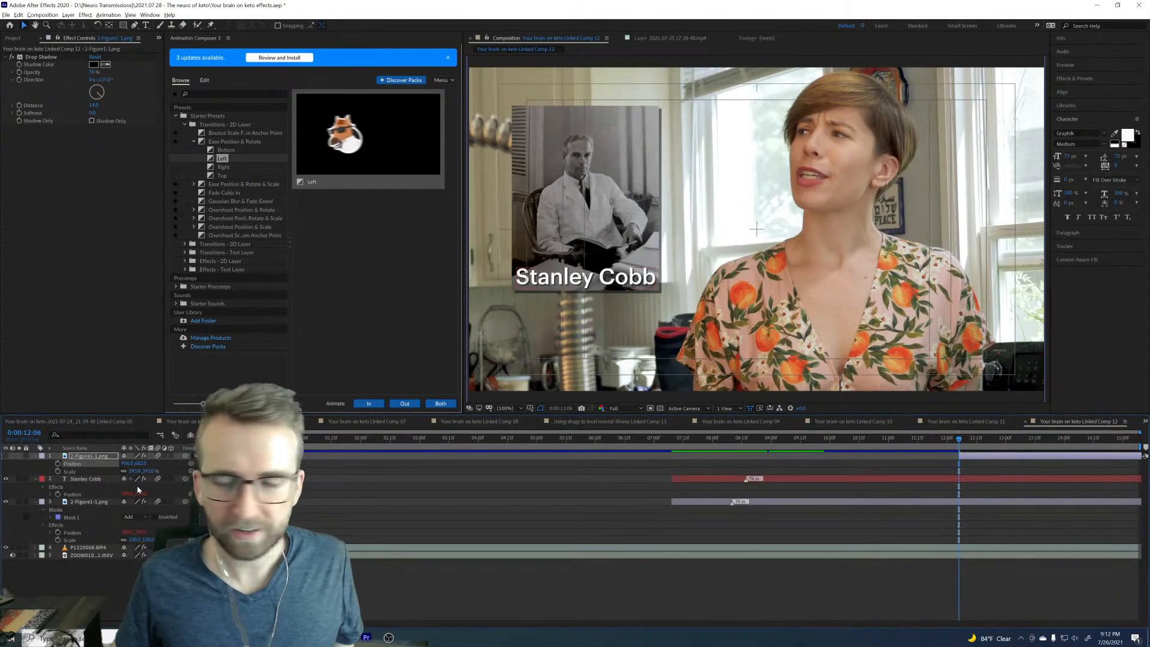
Step: Open the presenter footage layer P1320008.MP4 in its layer view and duplicate the layer
left_click(76, 548)
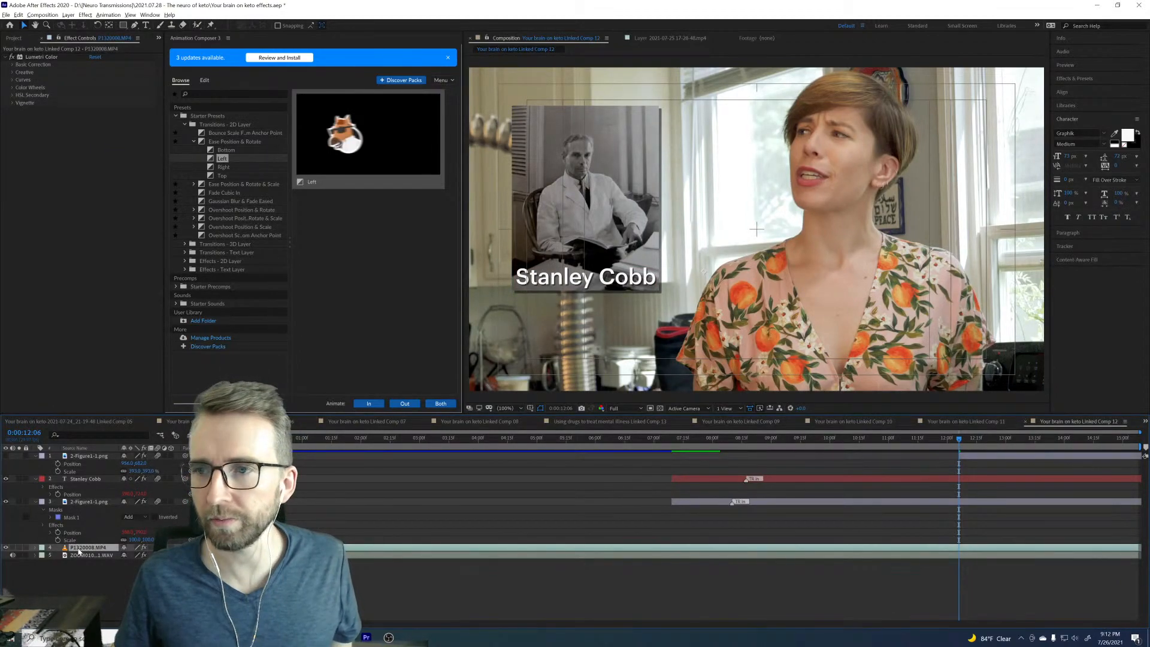
double_click(78, 547)
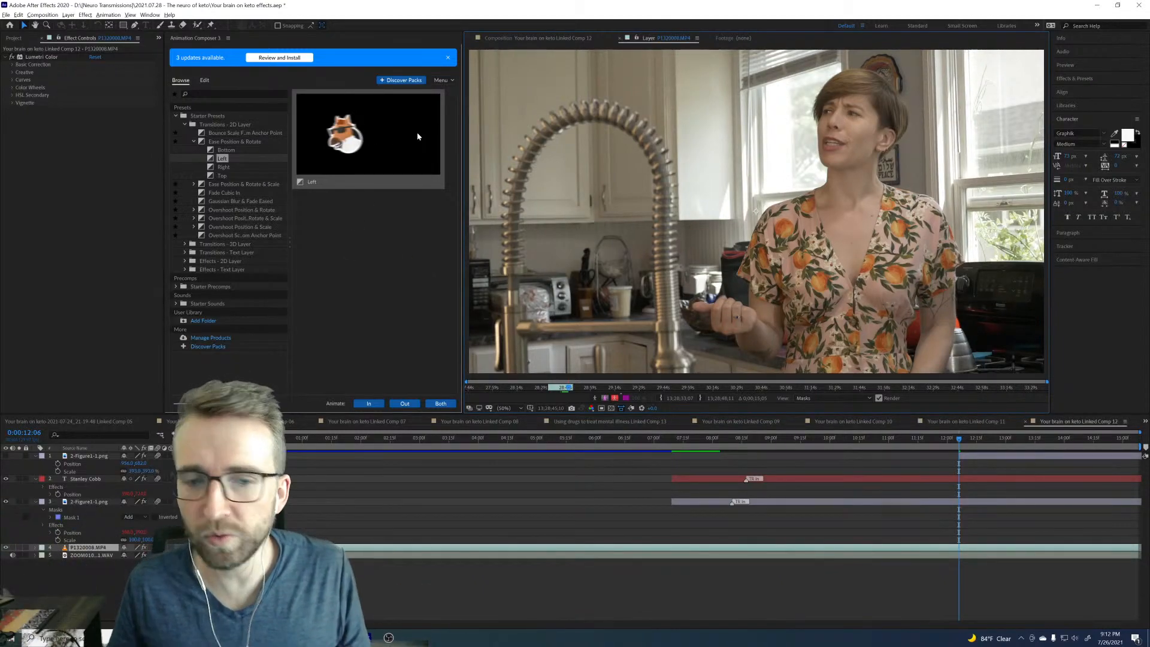
left_click(107, 548)
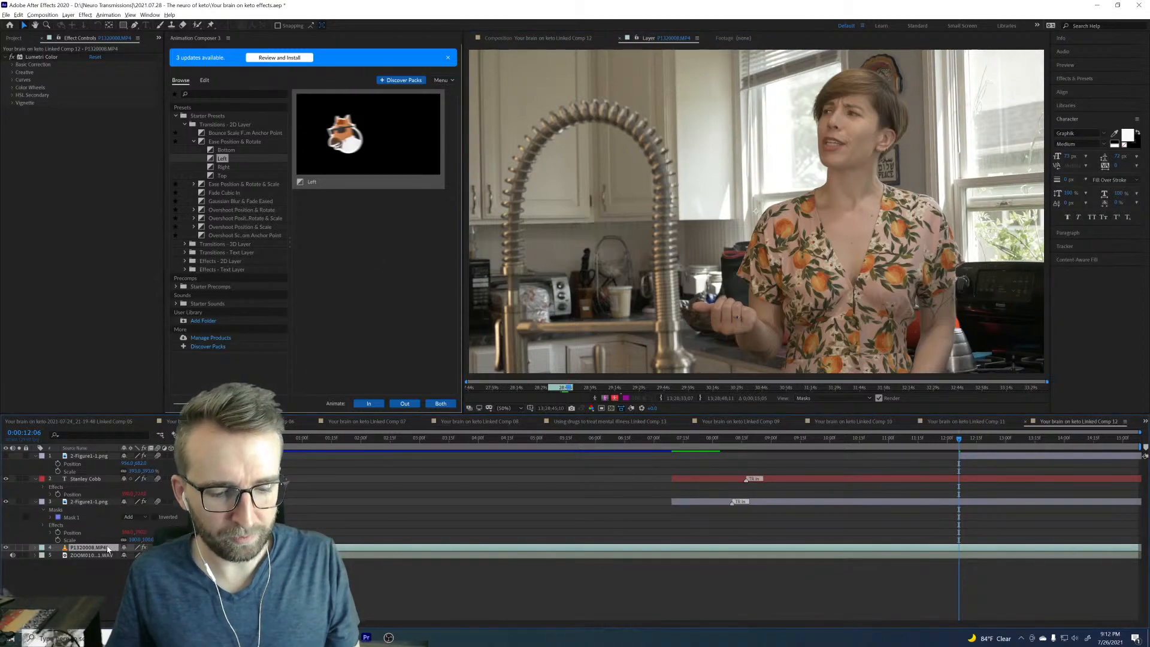
key("ctrl+d")
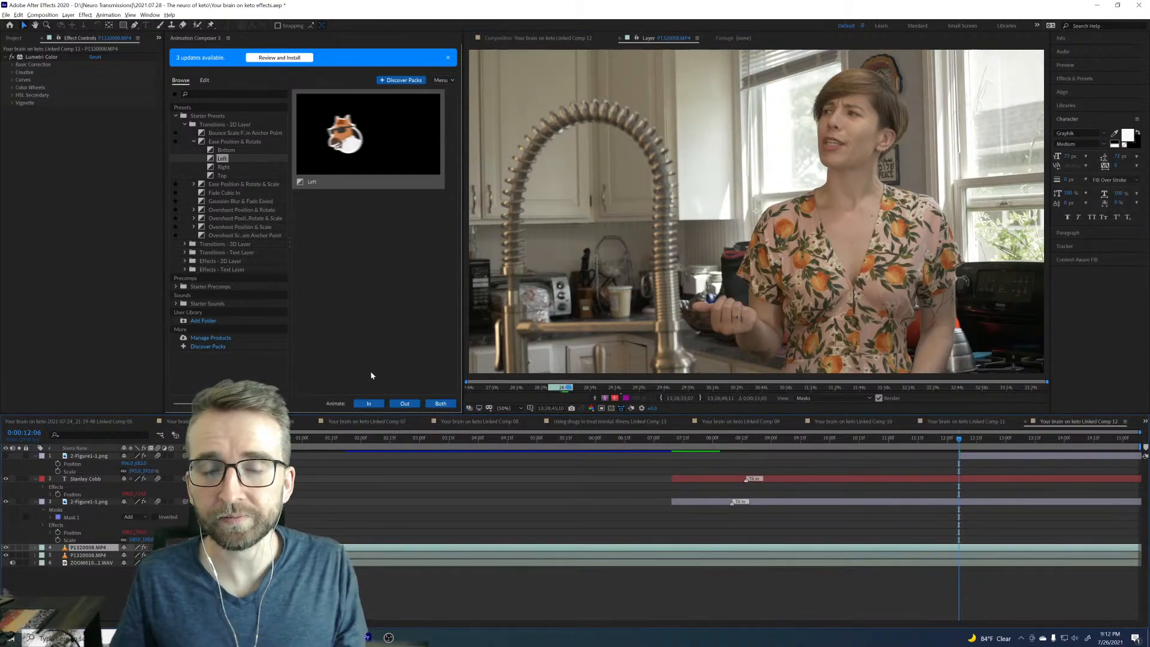
Step: Select the presenter's head and neck with the Roto Brush at 0:00:12:06, subtracting the chest area from the selection
left_click(196, 26)
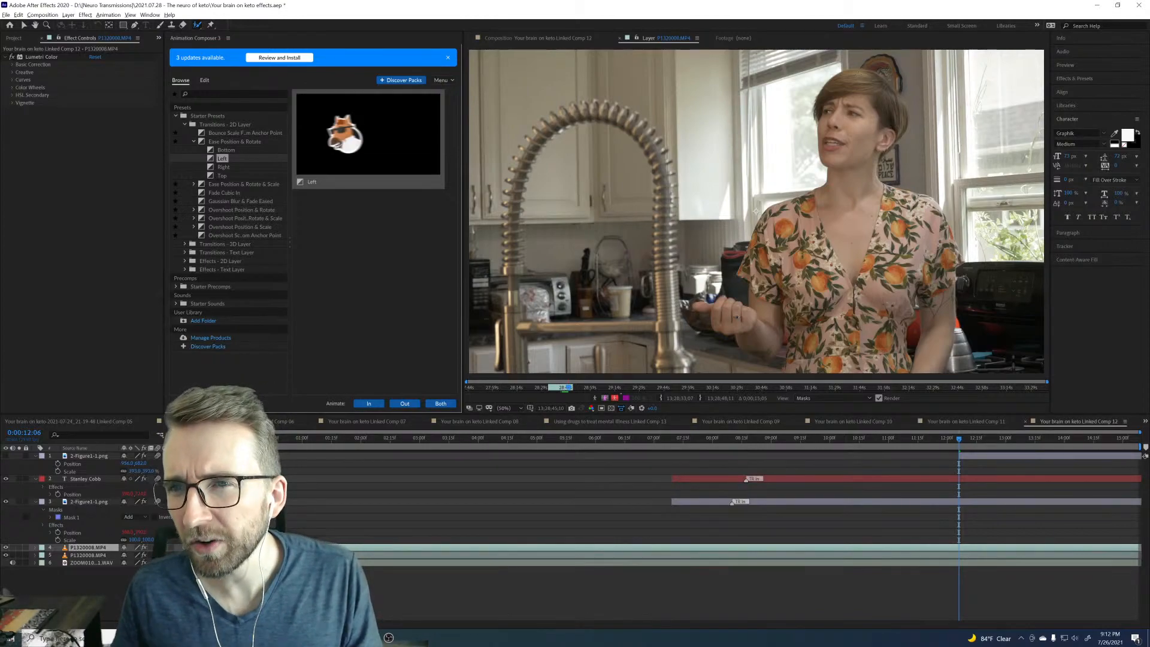
mouse_move(858, 72)
left_mouse_down()
mouse_move(886, 92)
mouse_move(901, 128)
mouse_move(879, 154)
left_mouse_up()
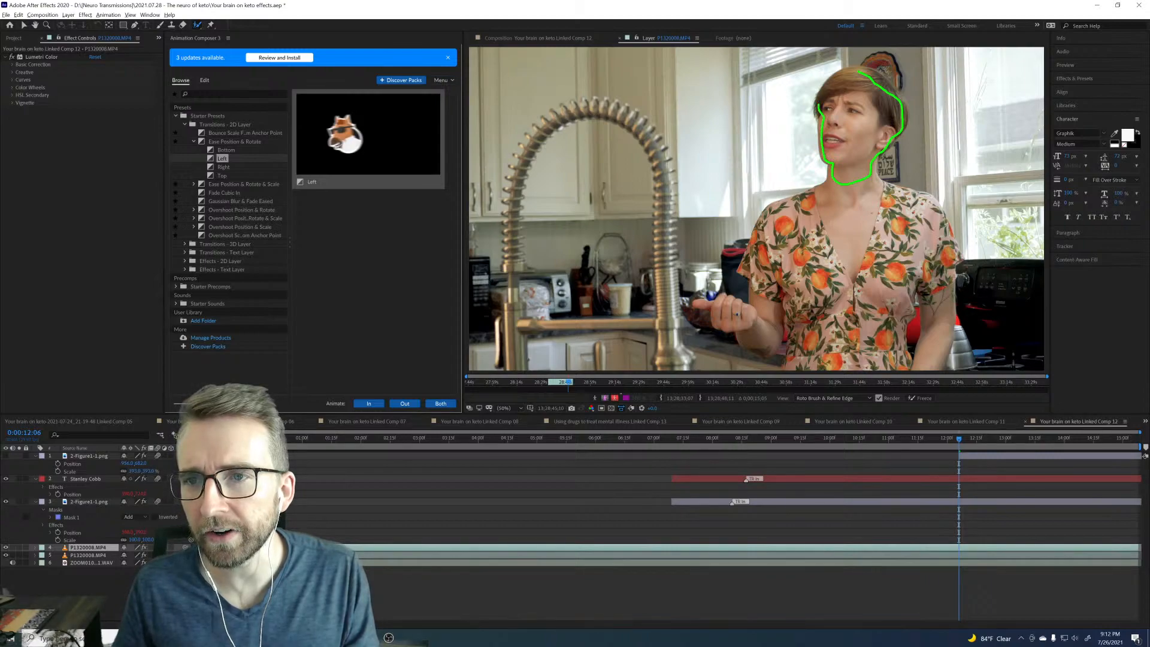
left_click_drag(852, 72, 858, 71)
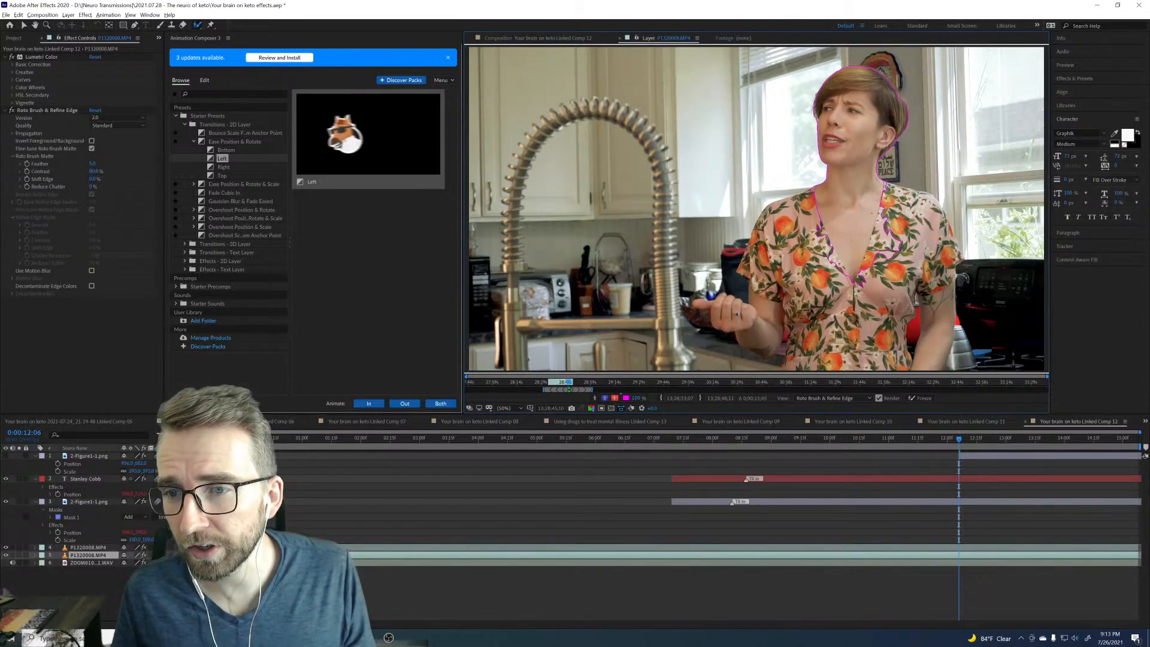
mouse_move(891, 249)
left_mouse_down()
mouse_move(880, 204)
mouse_move(814, 197)
mouse_move(852, 279)
mouse_move(843, 217)
mouse_move(865, 240)
mouse_move(850, 267)
left_mouse_up()
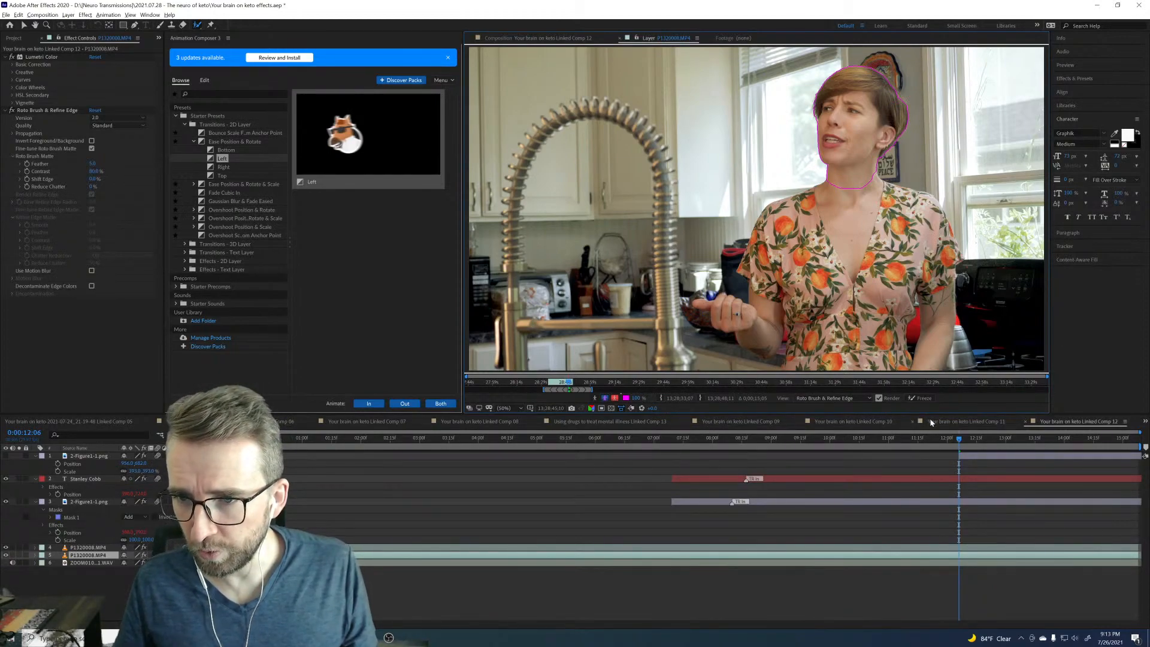
Step: Propagate the head selection frame by frame to 0:00:12:21, checking its outline on each frame
key("Page_Down")
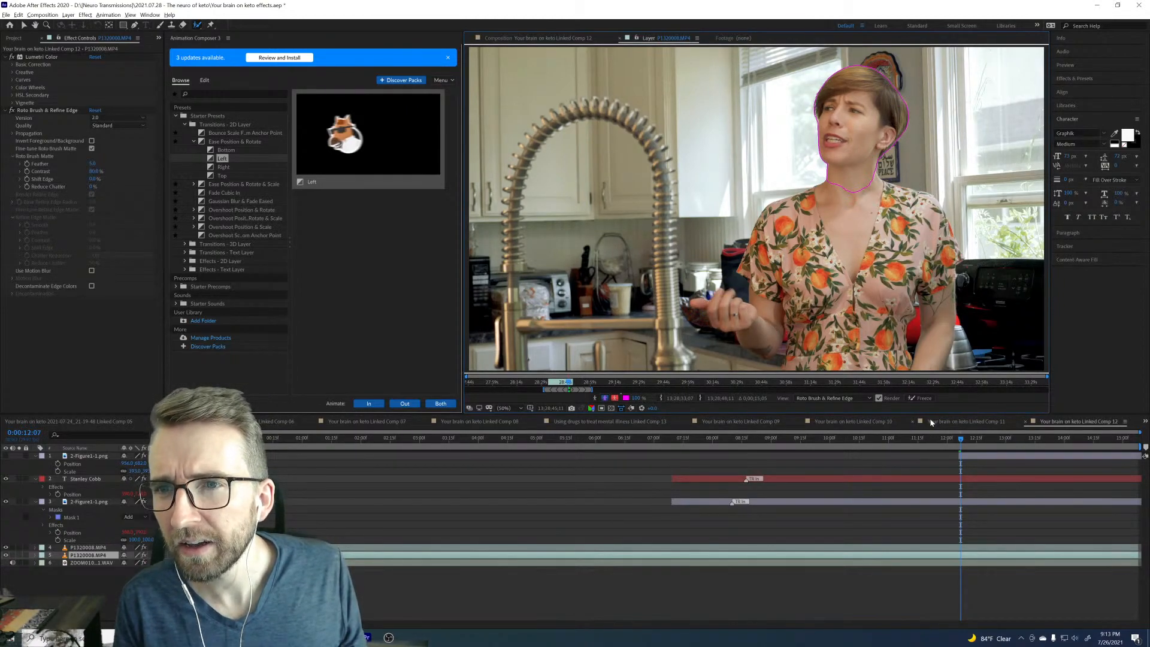
key("Page_Down")
key("Page_Down")
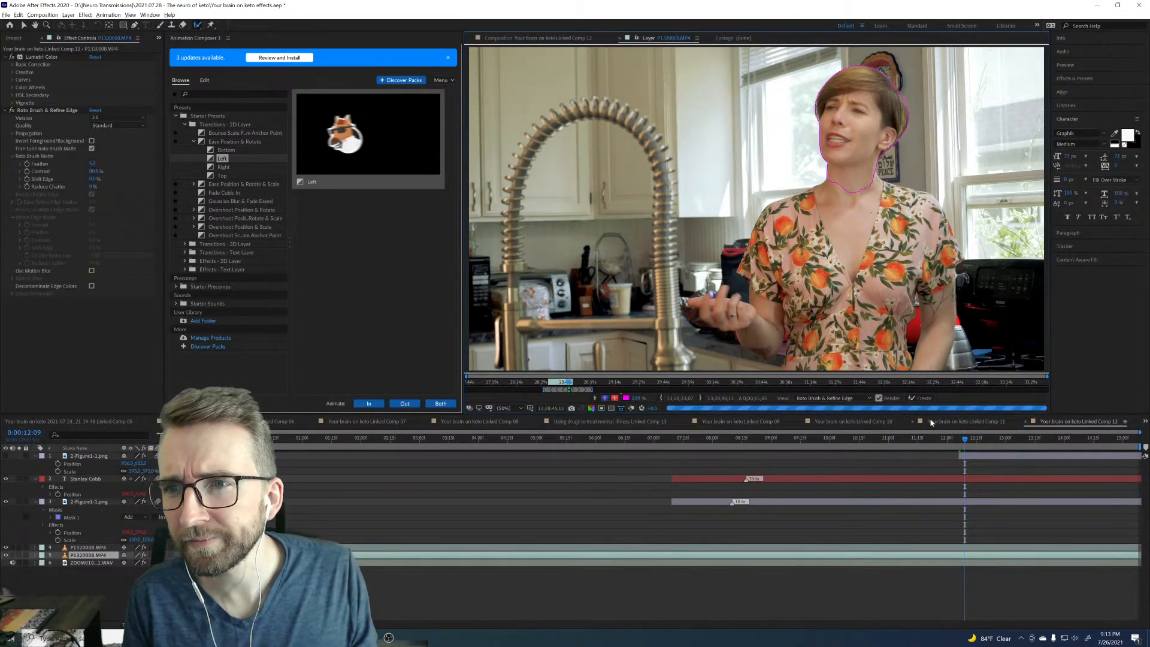
key("Page_Down")
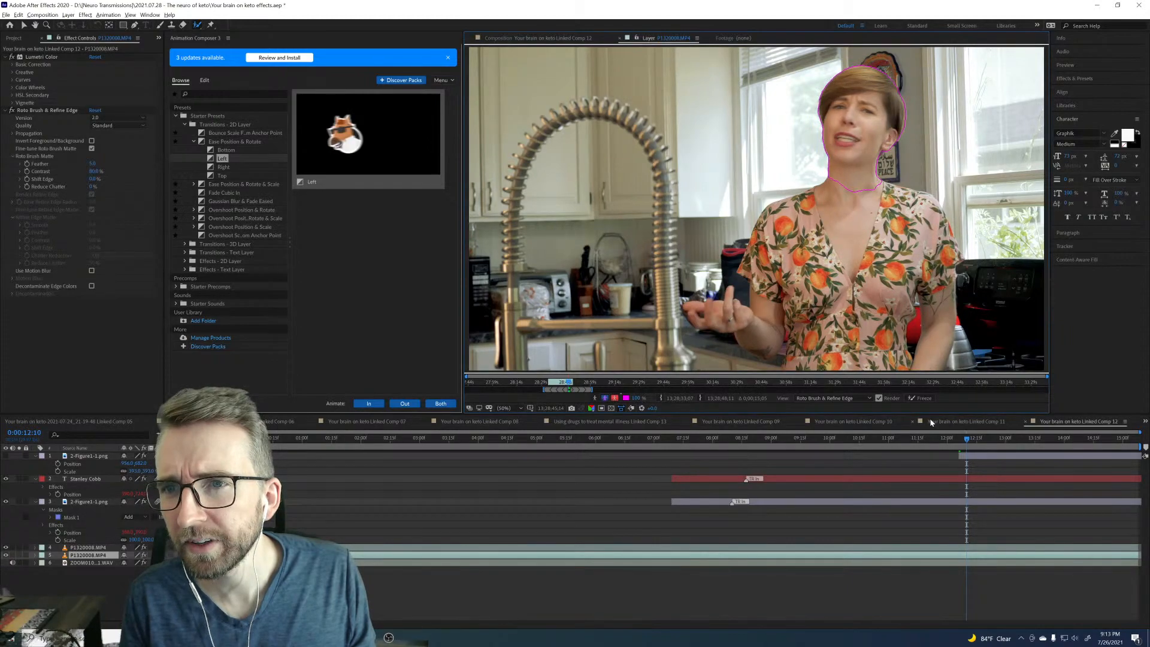
key("Page_Down")
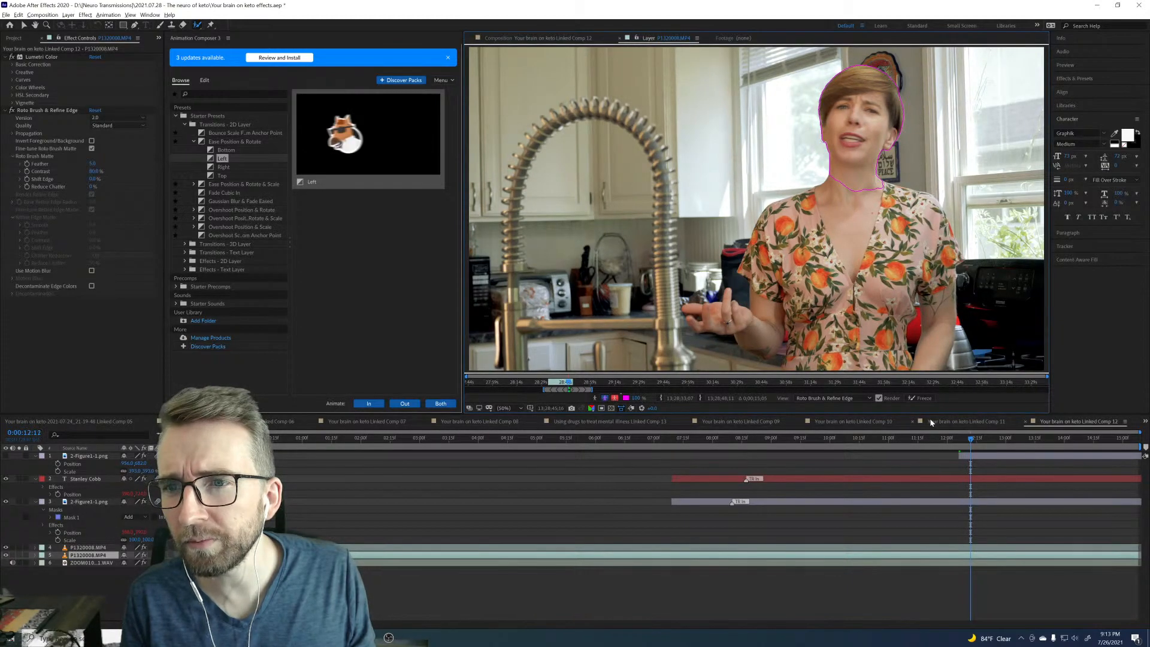
key("Page_Down")
key("Page_Down")
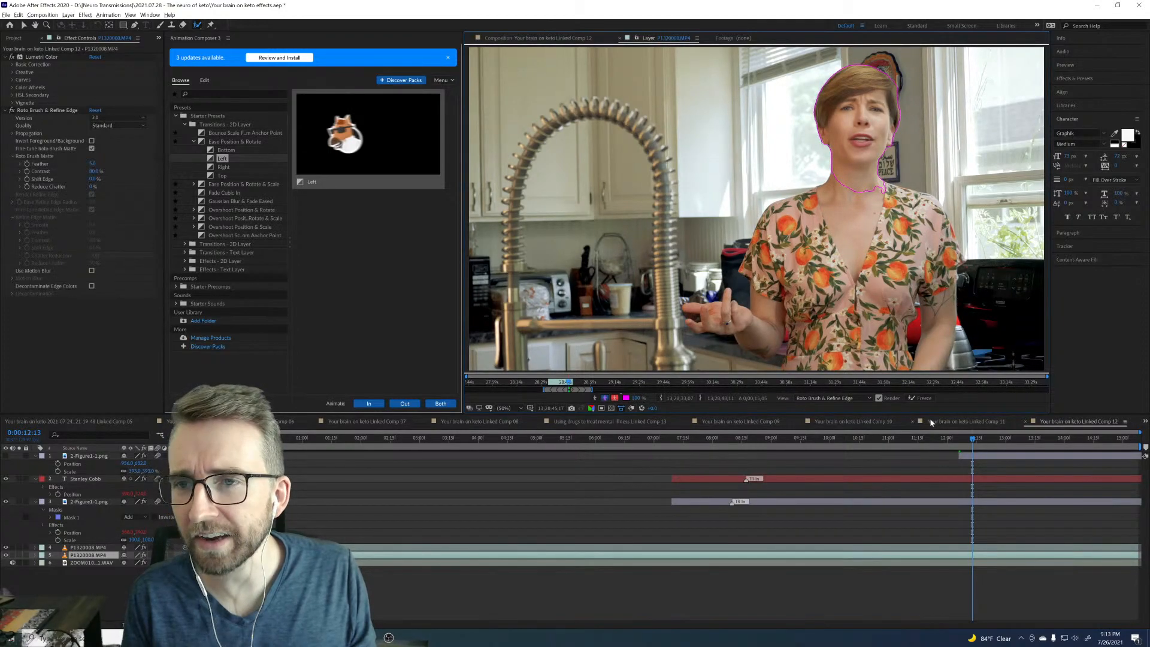
key("Page_Down")
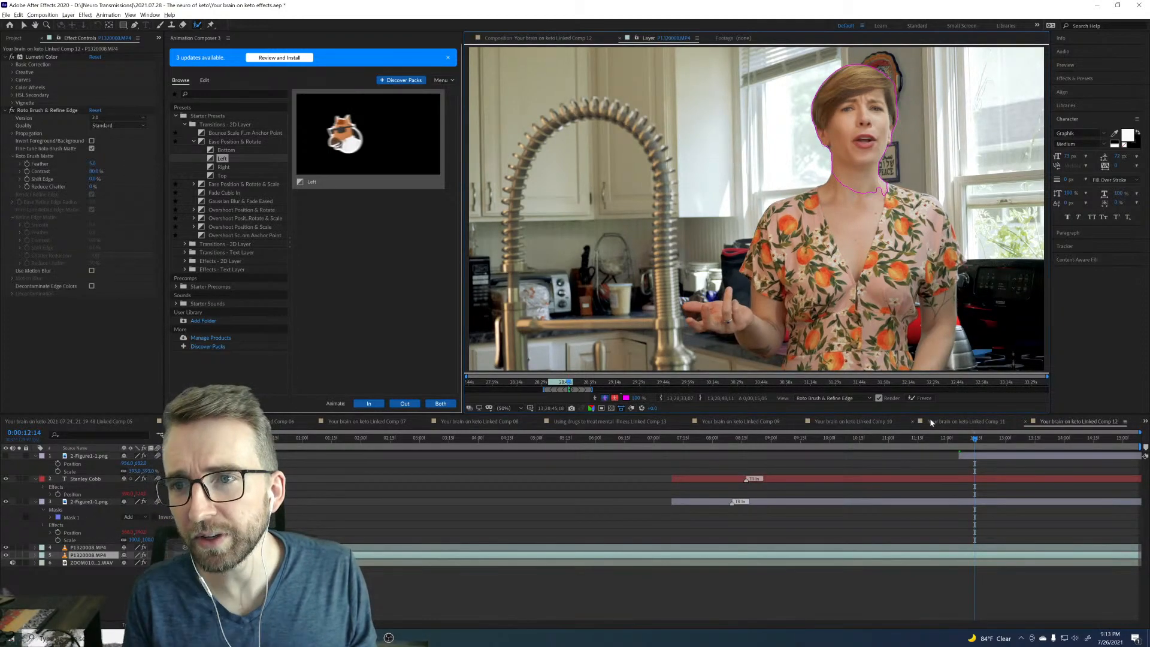
key("Page_Down")
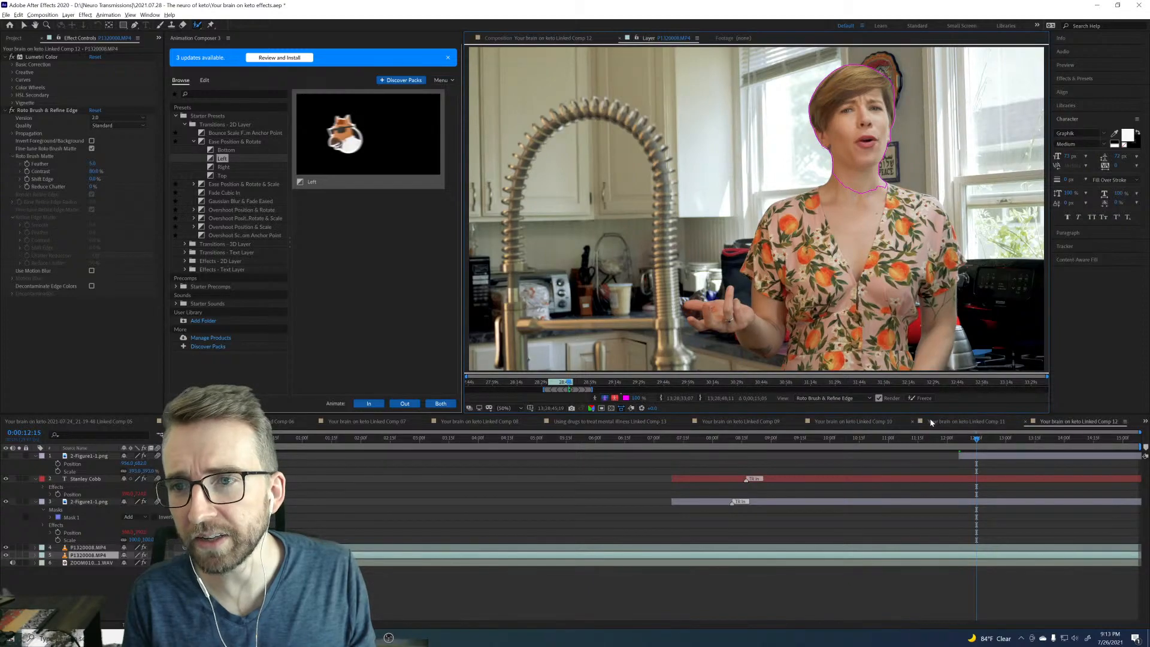
key("Page_Down")
key("Page_Down")
key("Page_Down")
key("Page_Down")
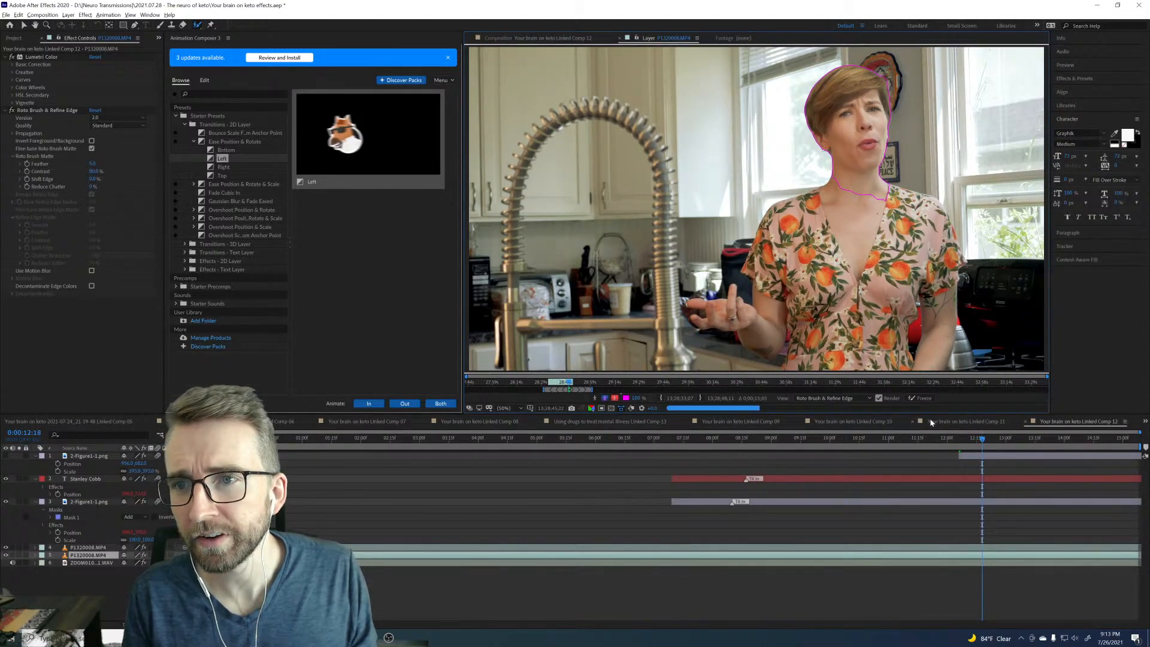
key("Page_Down")
key("Page_Down")
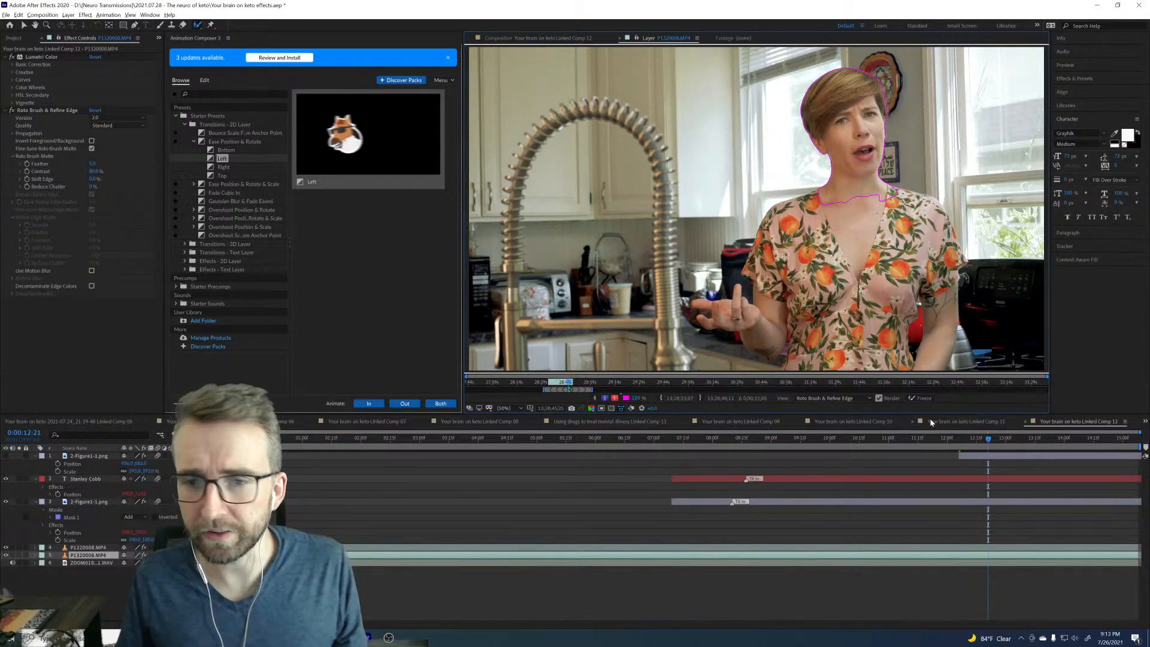
Step: Correct the selection's lower neck edge at 0:00:12:21 with subtracting and adding Roto Brush strokes, undoing the first attempt
left_click_drag(892, 192, 821, 200)
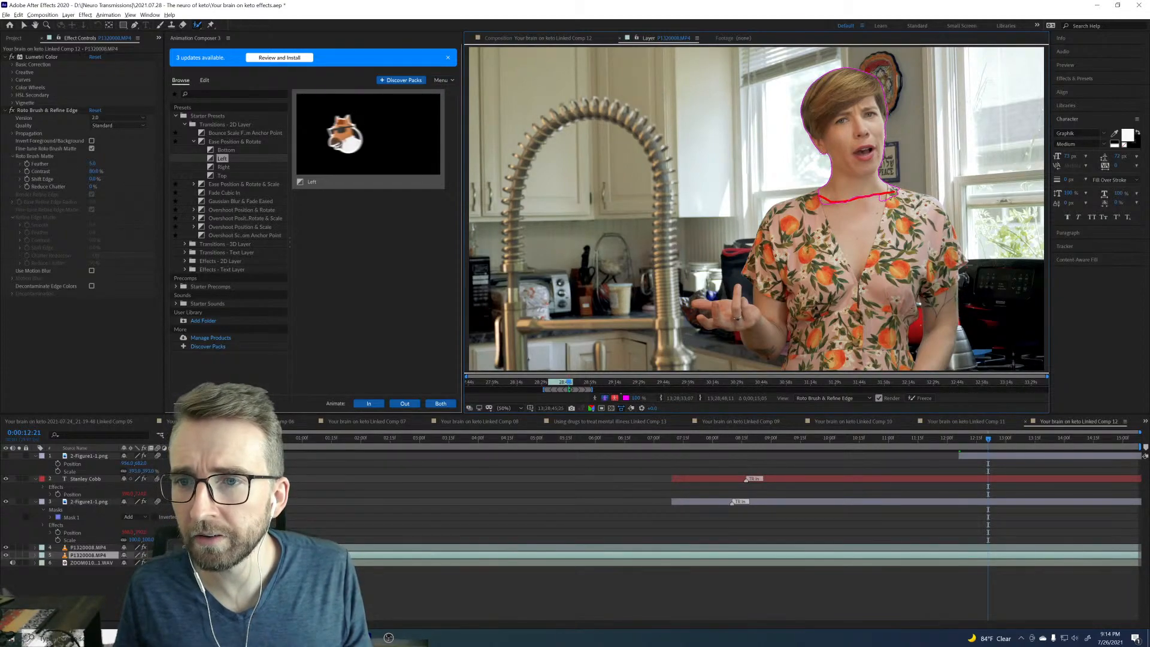
key("ctrl+z")
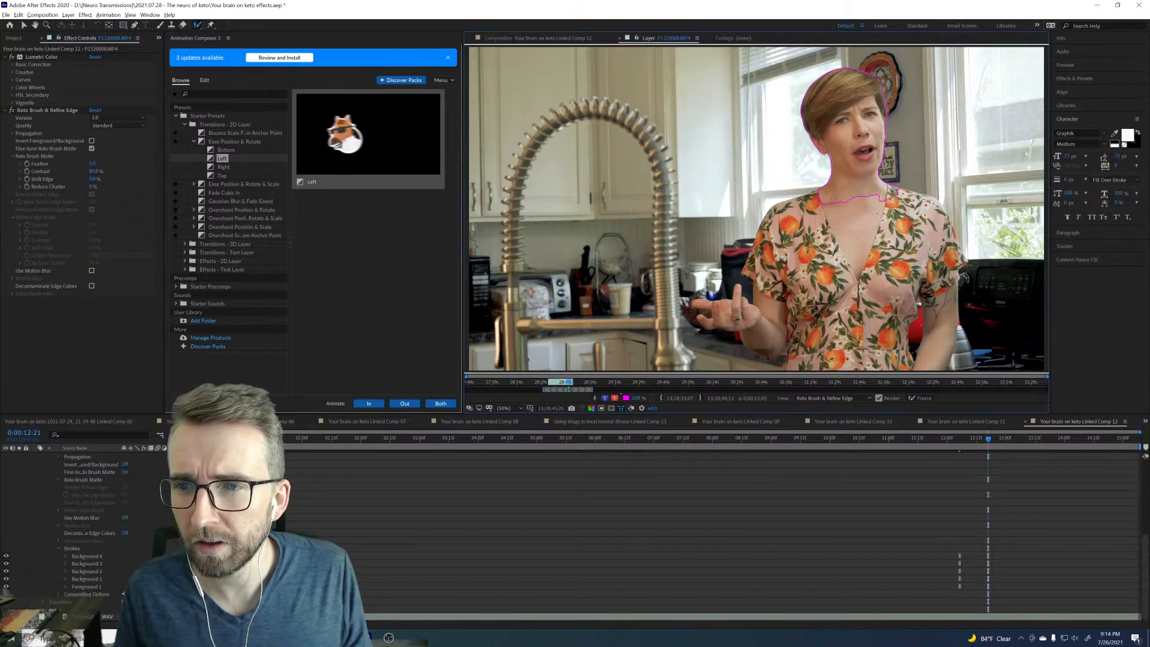
left_click_drag(889, 193, 821, 201)
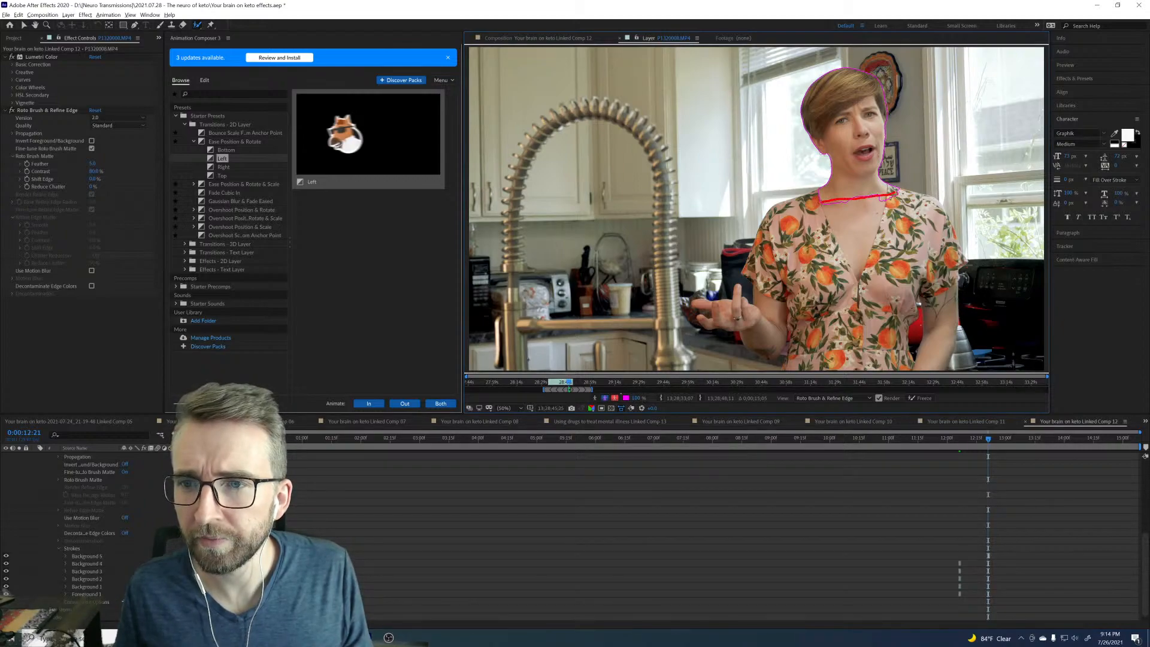
left_click_drag(835, 175, 862, 185)
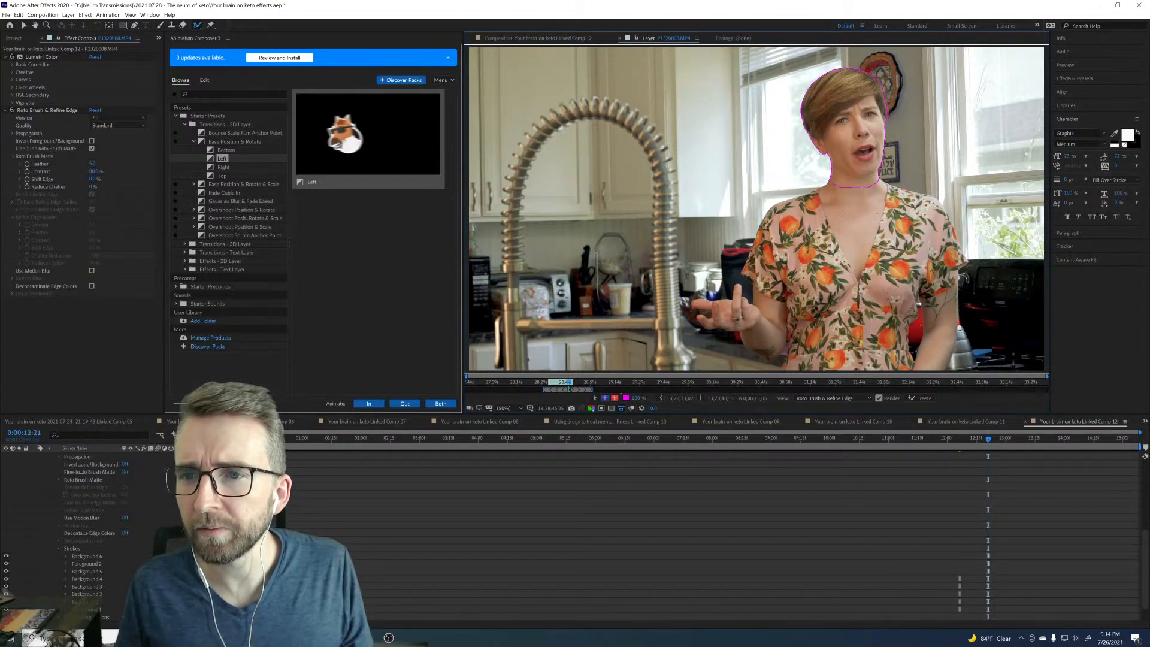
Step: Propagate the head selection to 0:00:12:26 and subtract the spill at both sides of the neck base
key("Page_Down")
key("Page_Down")
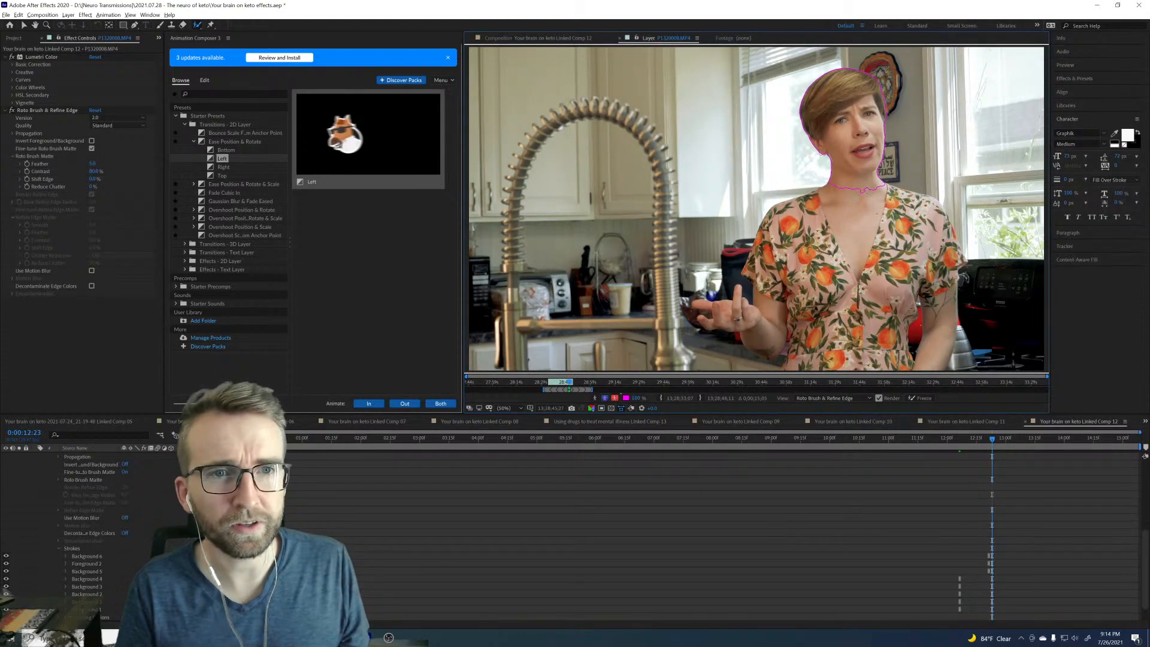
key("Page_Down")
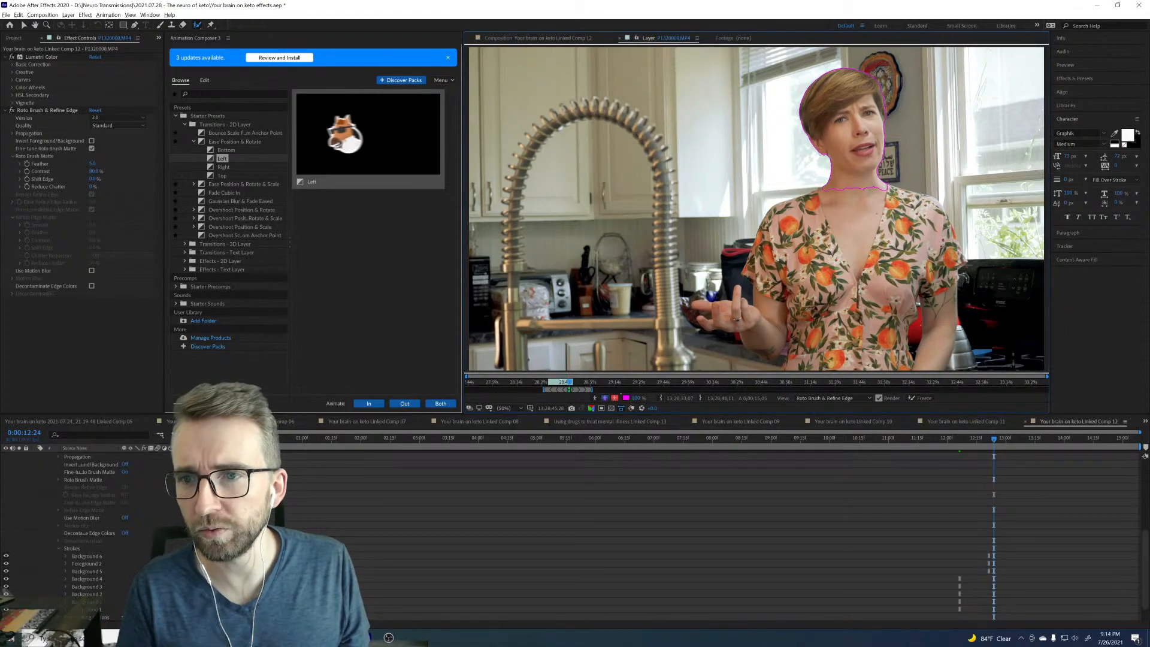
key("Page_Down")
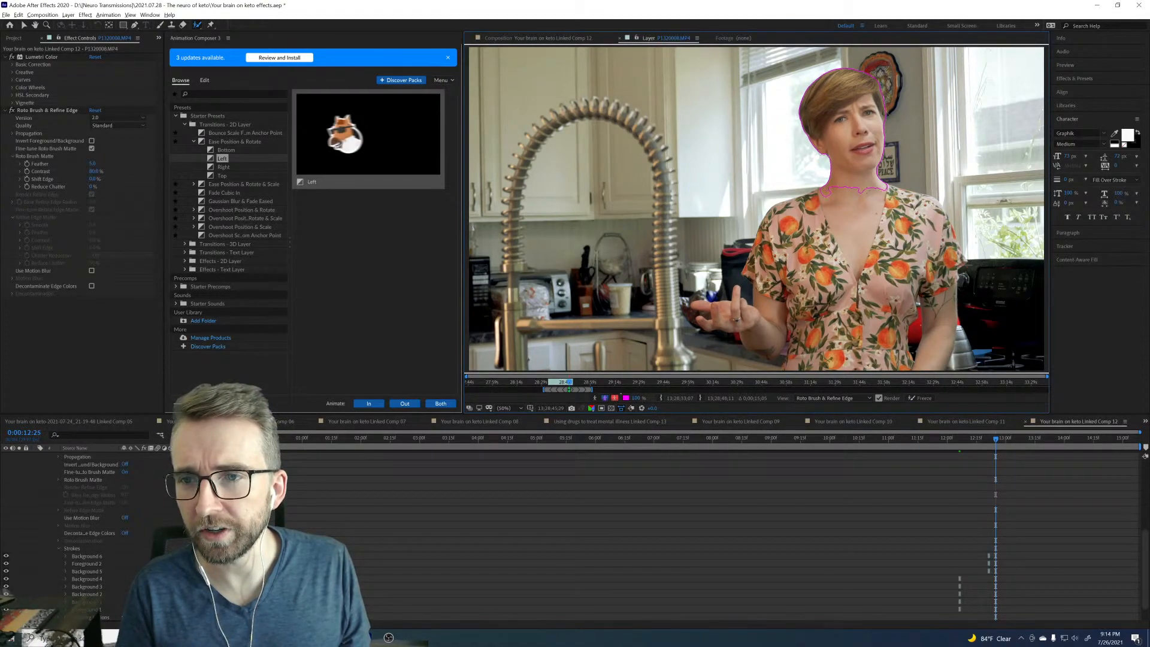
key("Page_Down")
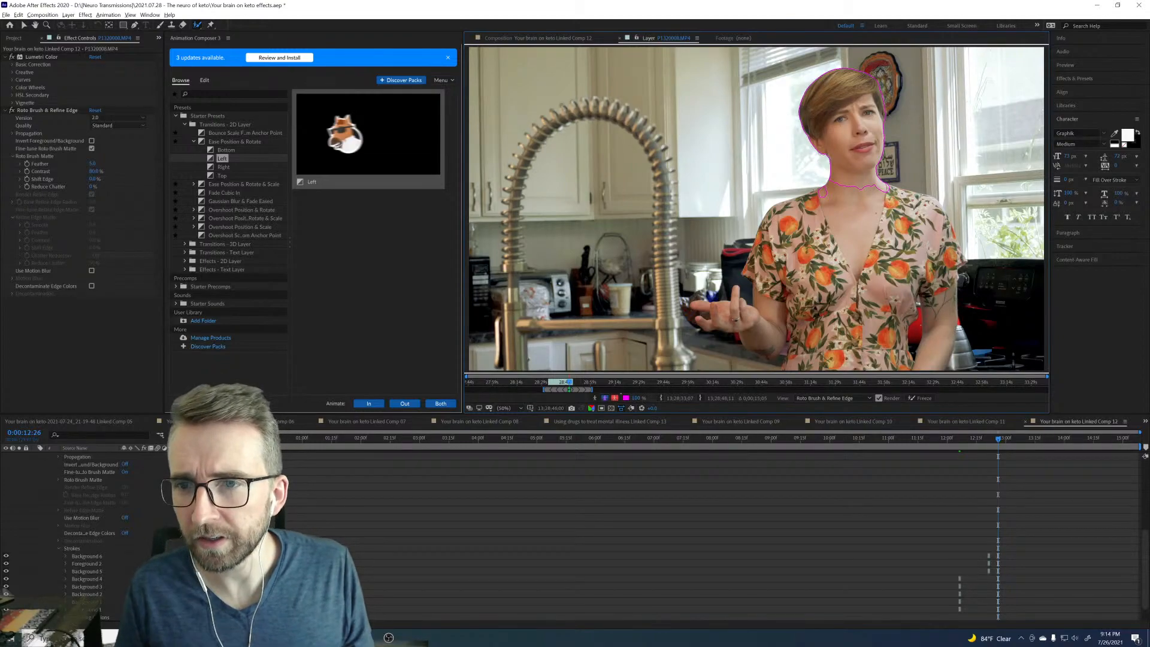
left_click(822, 191, "alt")
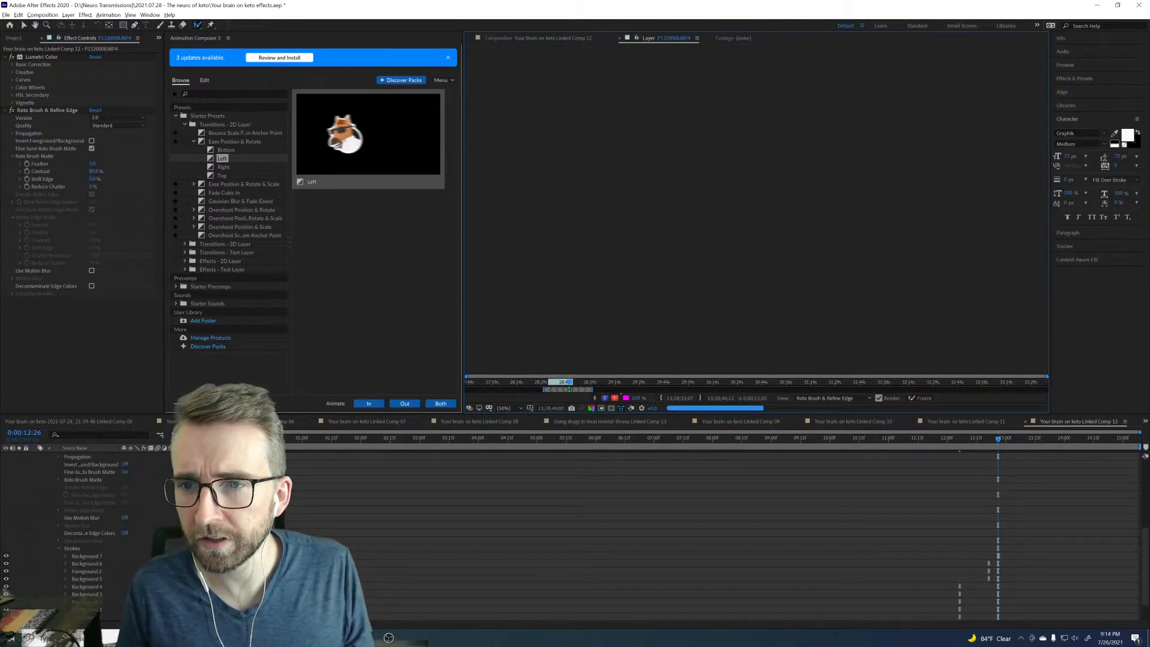
left_click(823, 192, "alt")
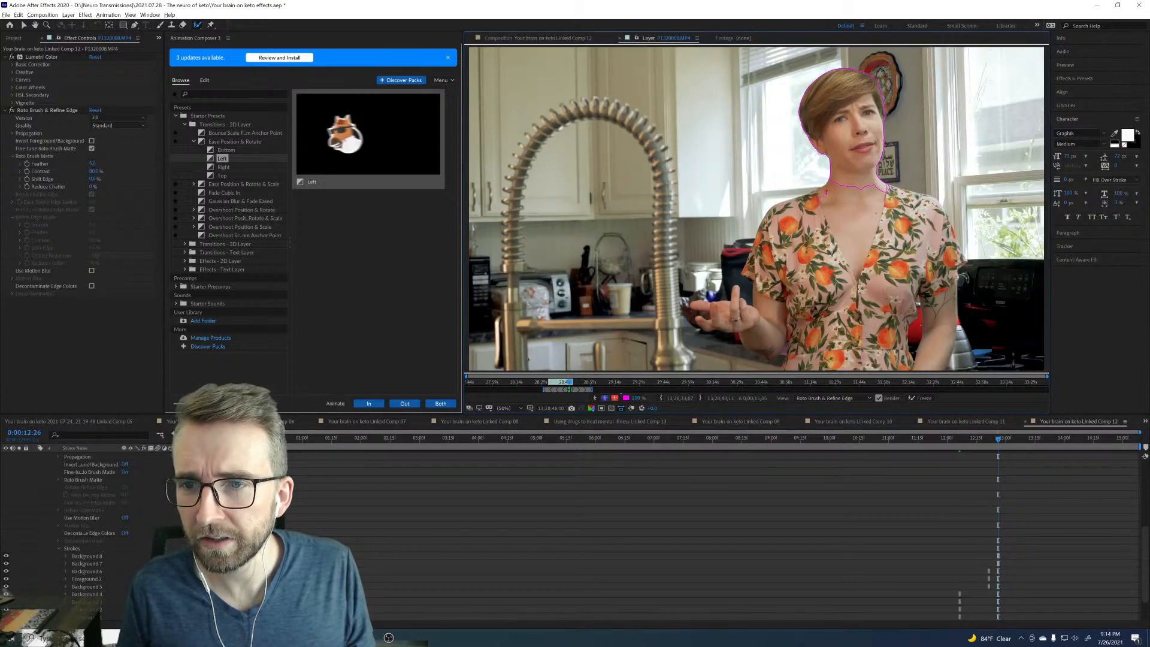
left_click(823, 192, "alt")
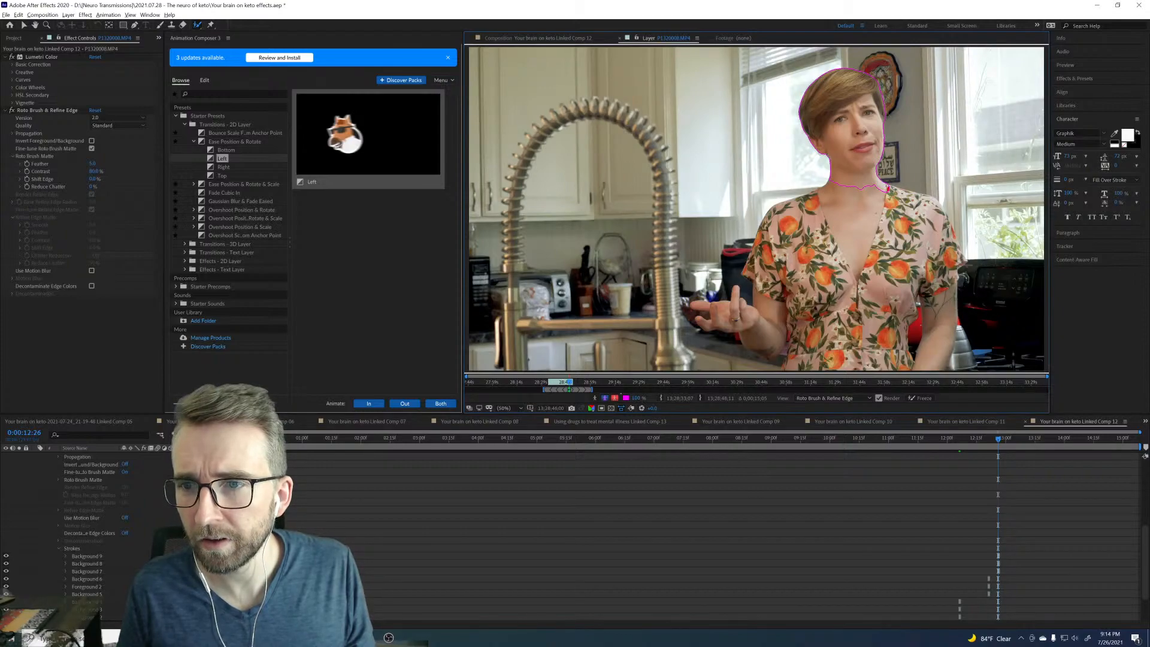
left_click(888, 188, "alt")
Step: Propagate the Roto Brush head selection frame by frame from 0:00:12:26 to 0:00:14:29, checking the outline around the hair and neck
key("Page_Down")
key("Page_Down")
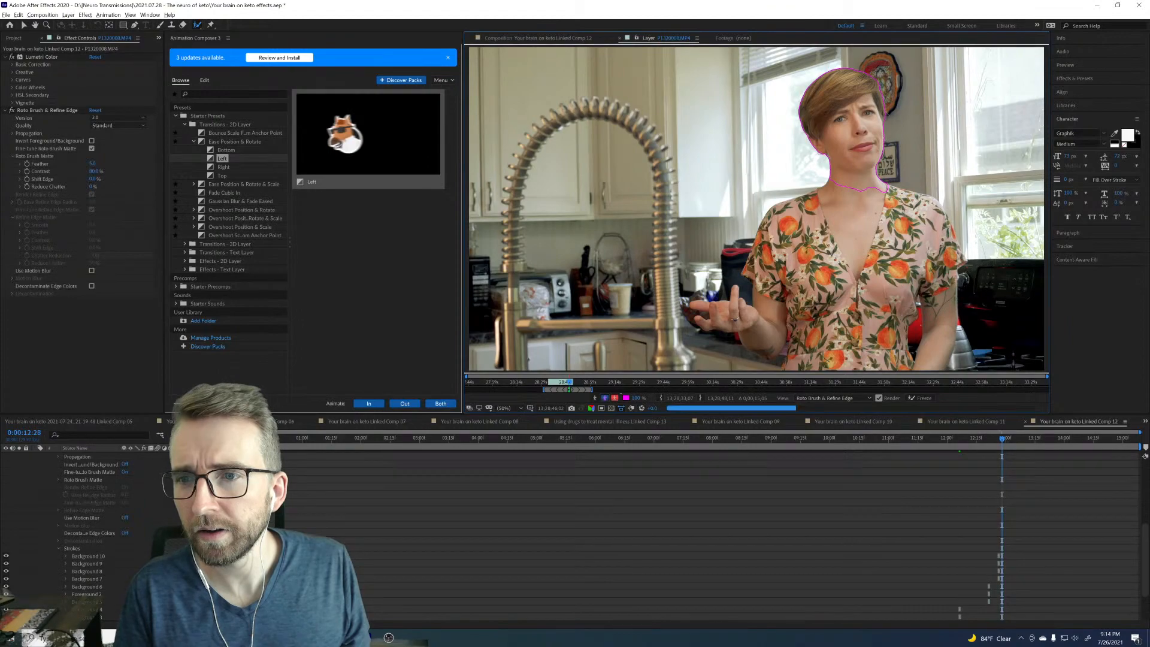
key("Page_Down")
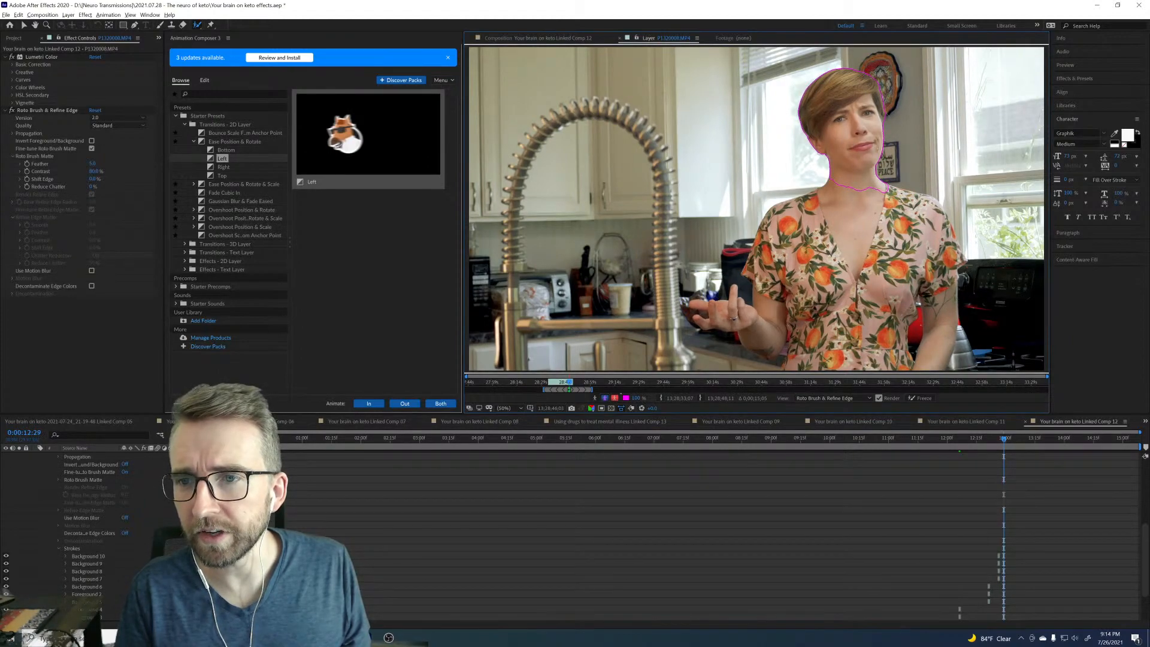
key("Page_Down")
key("Page_Down")
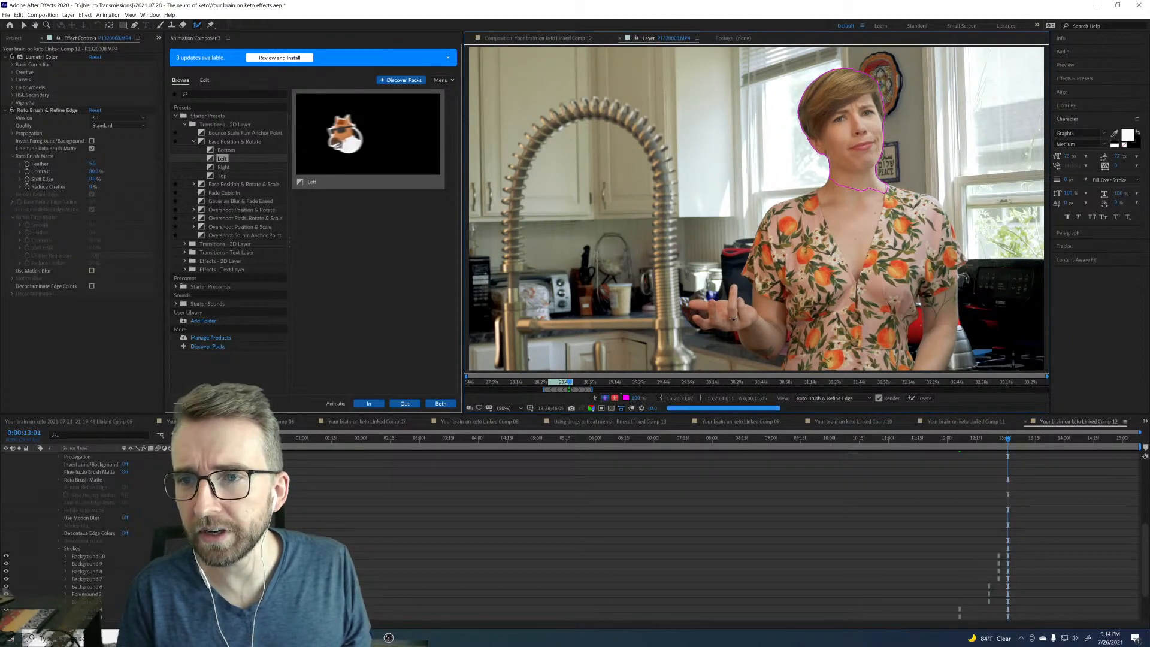
key("Page_Down")
key("Page_Down")
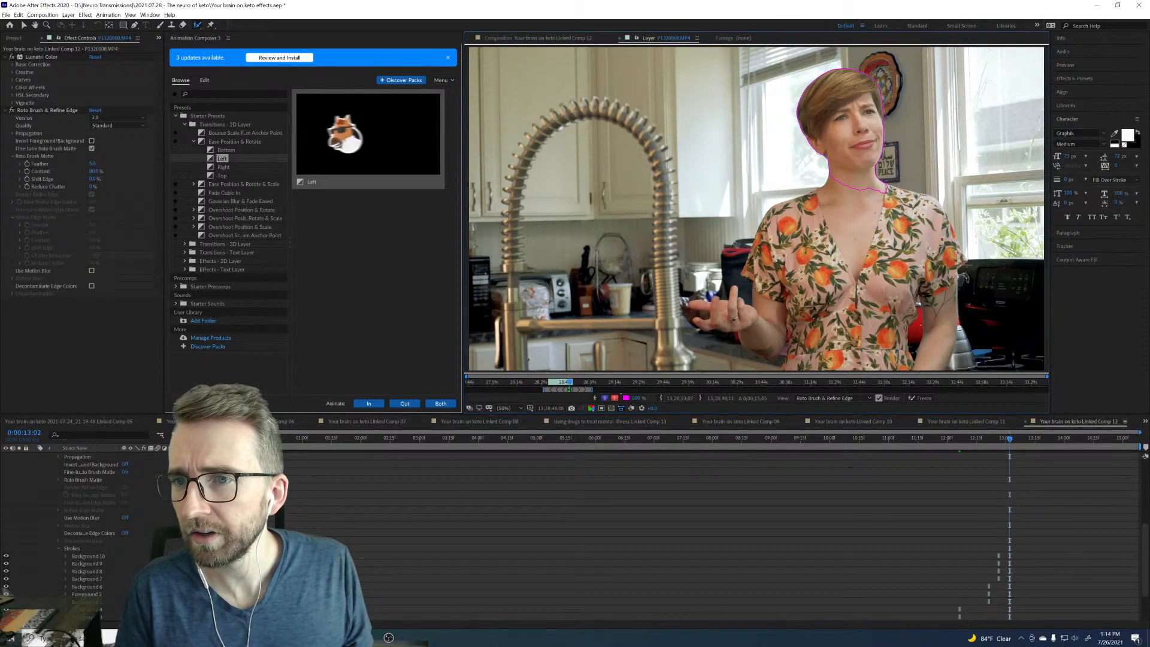
key("Page_Down")
key("Page_Down")
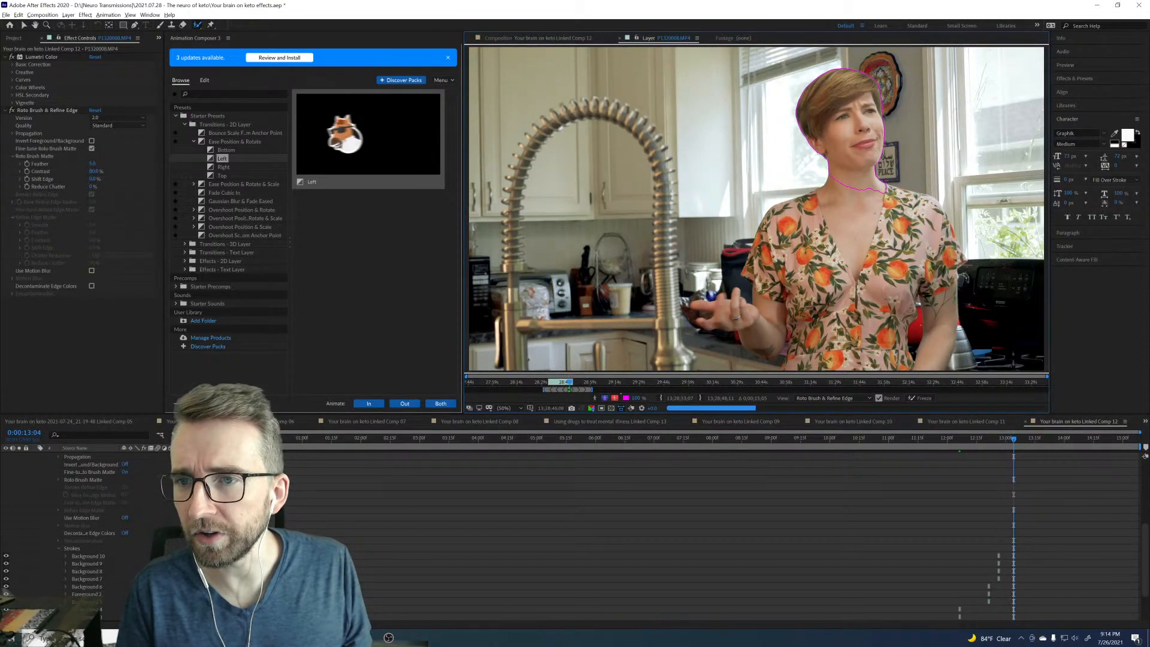
key("Page_Down")
key("Page_Down")
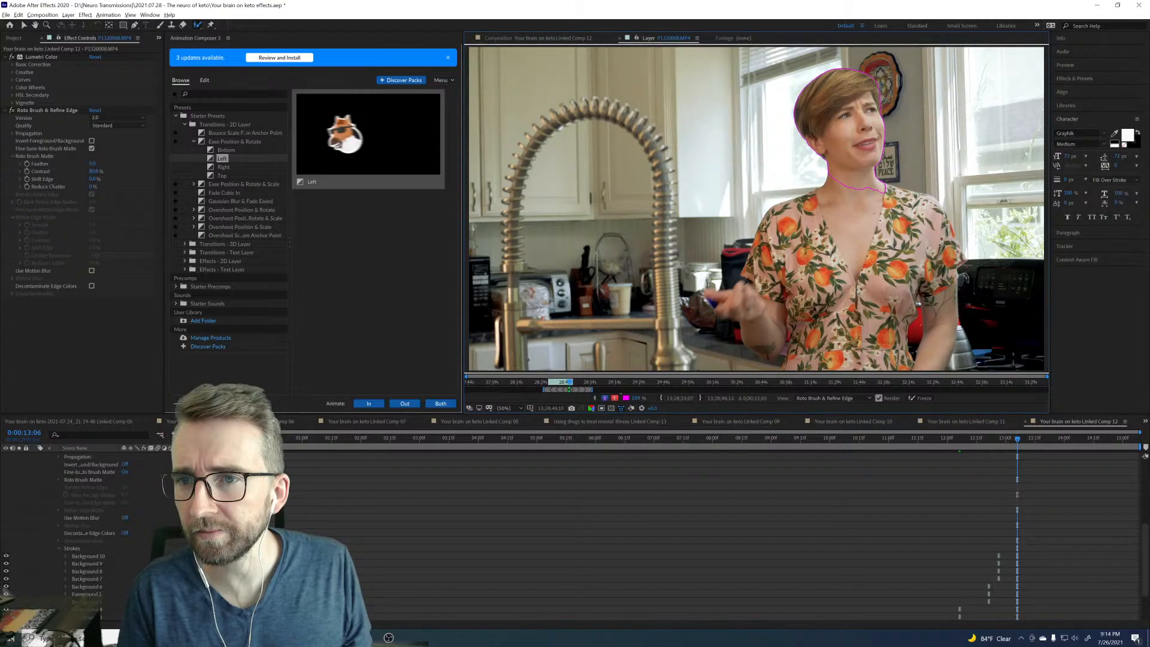
key("Page_Down")
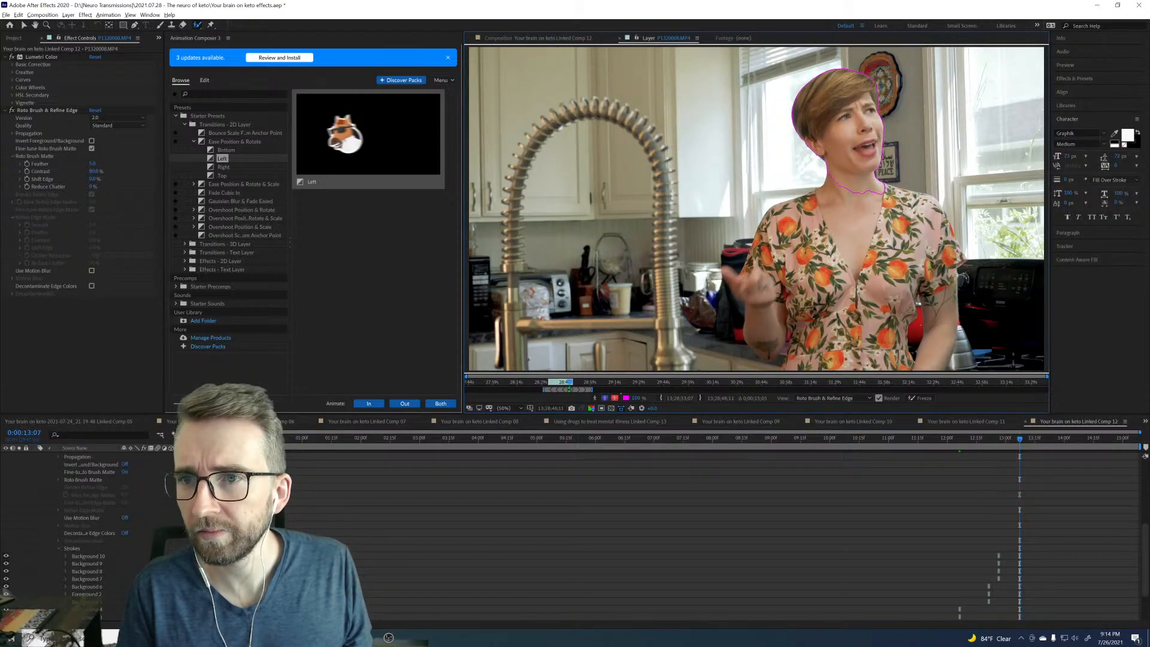
key("Page_Down")
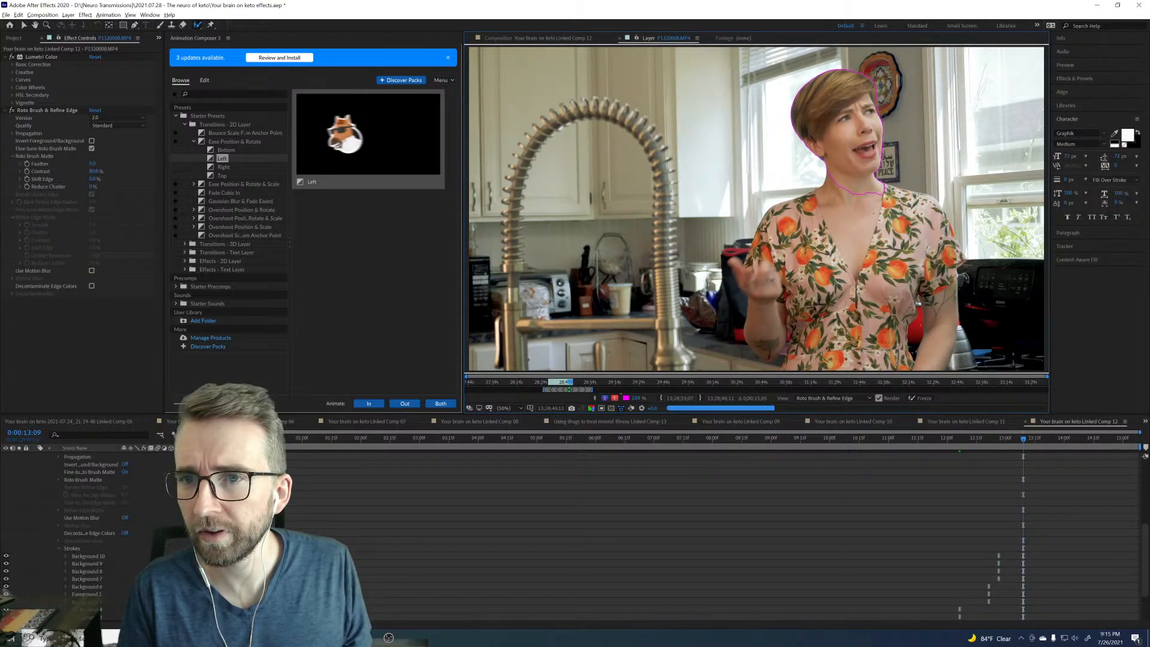
key("Page_Down")
key("Page_Down")
key("Page_Down")
key("Page_Down")
key("Page_Down")
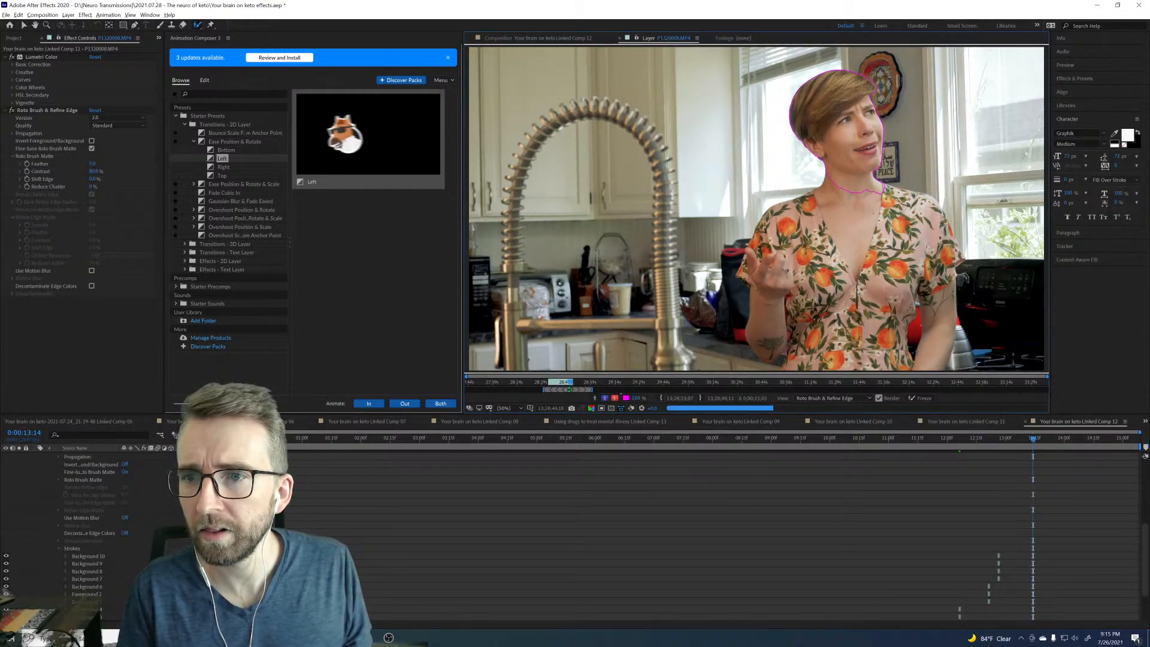
key("Page_Down")
key("Page_Down")
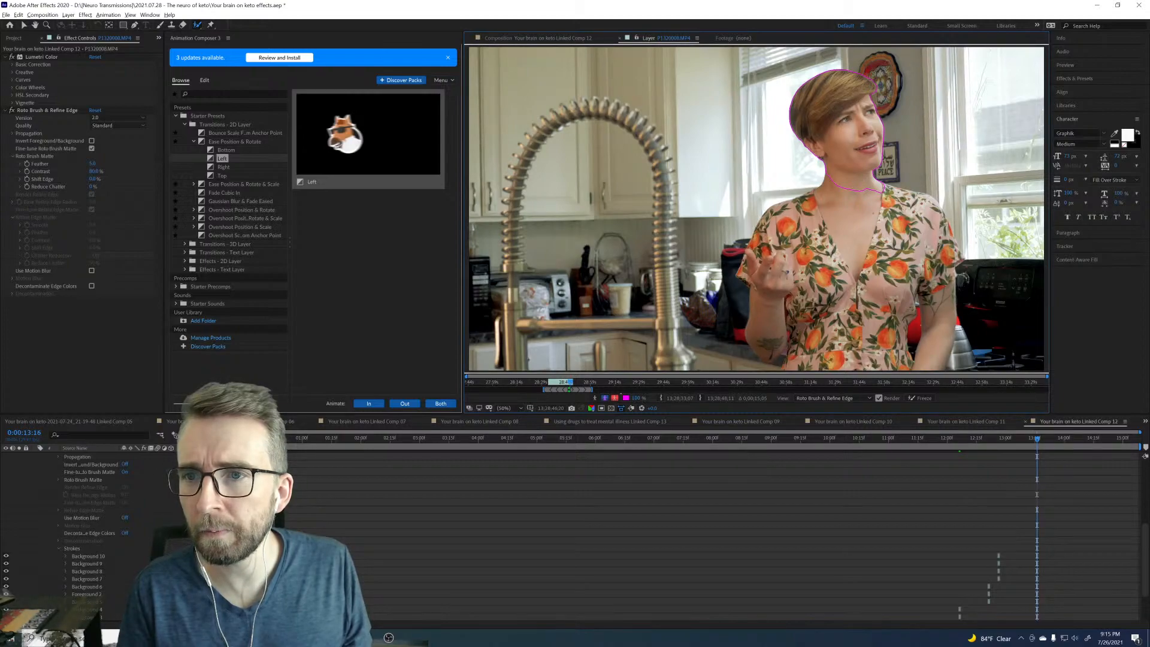
key("Page_Down")
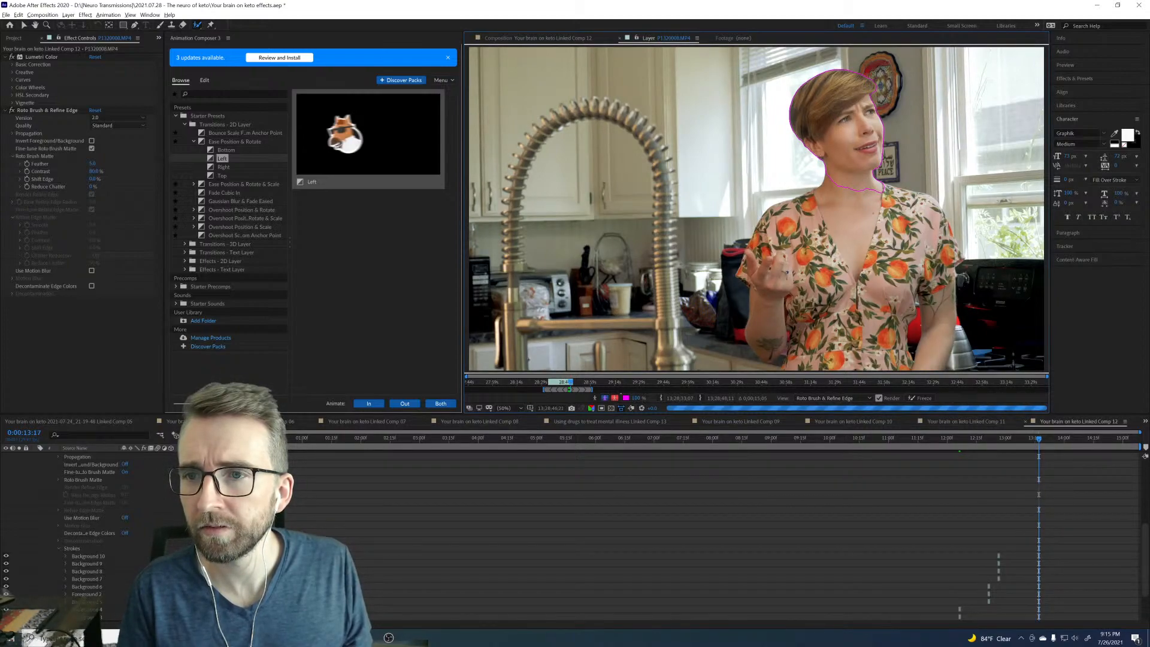
key("Page_Down")
key("Page_Down")
key("Page_Down")
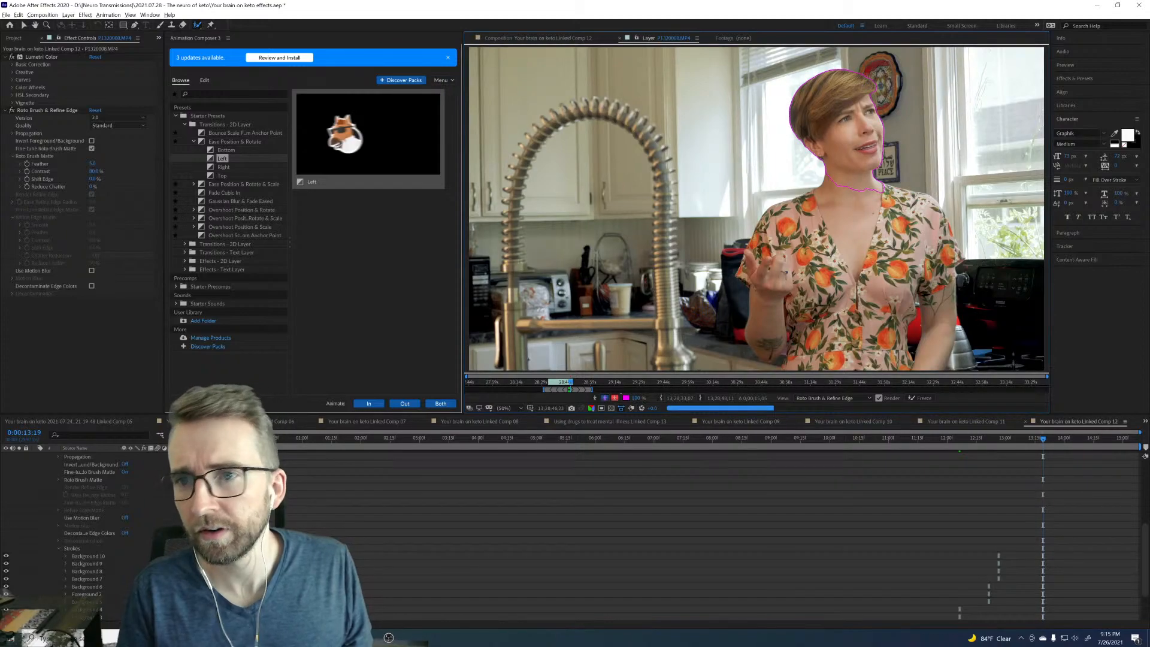
key("Page_Down")
key("Page_Down")
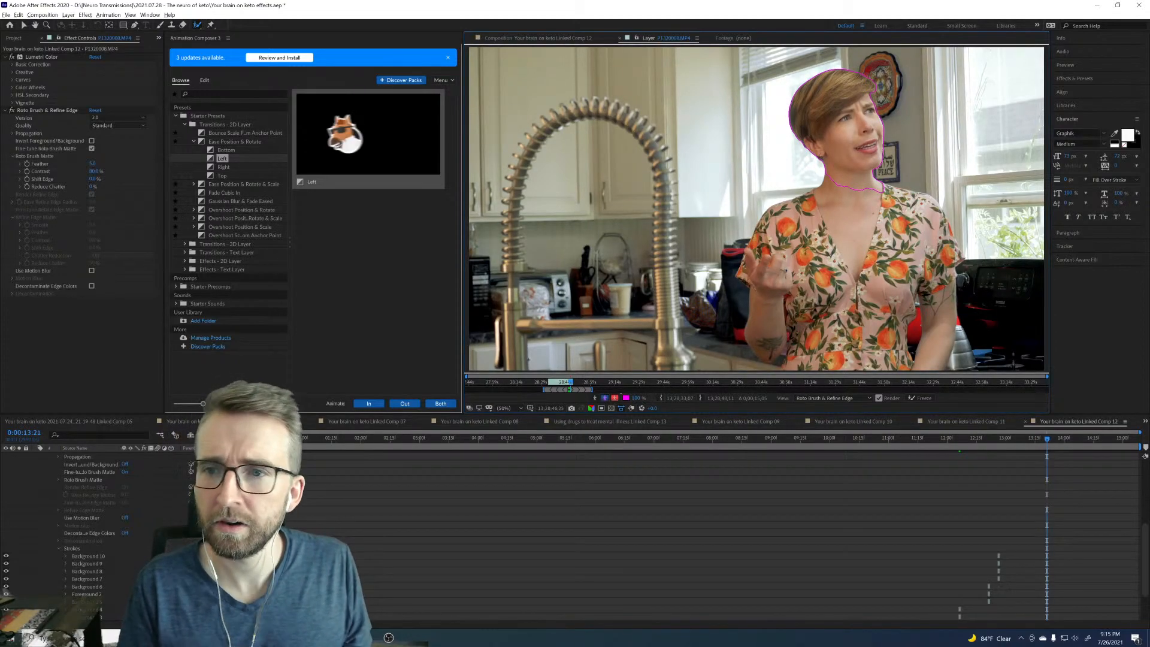
key("Page_Down")
key("Page_Down")
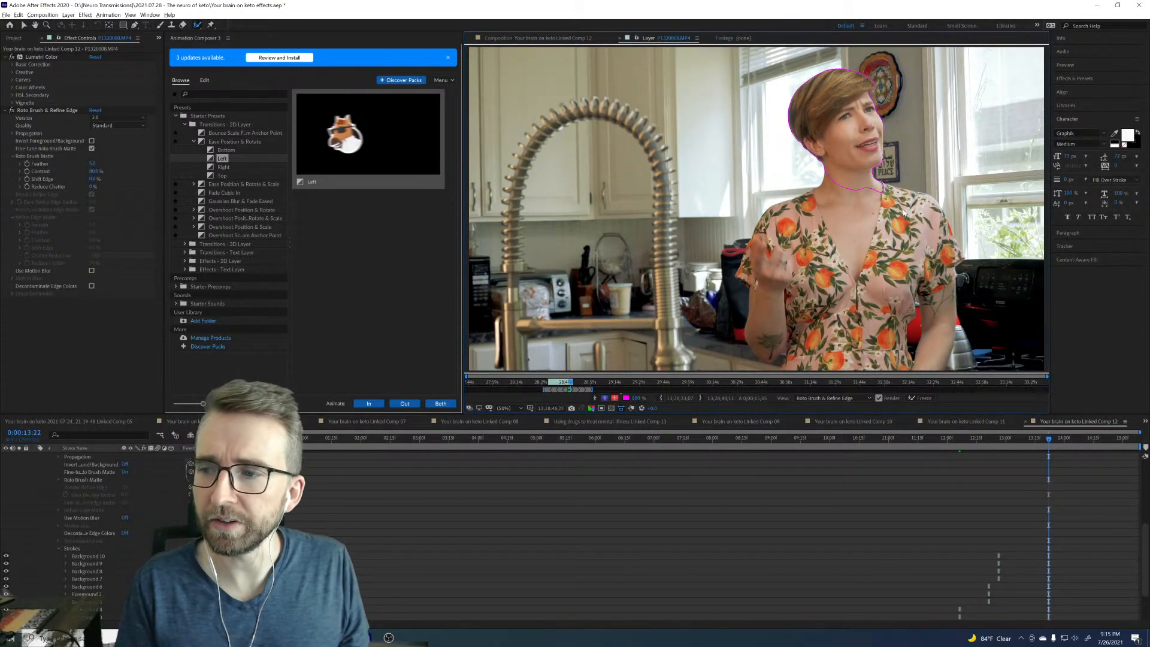
key("Page_Down")
key("Page_Down")
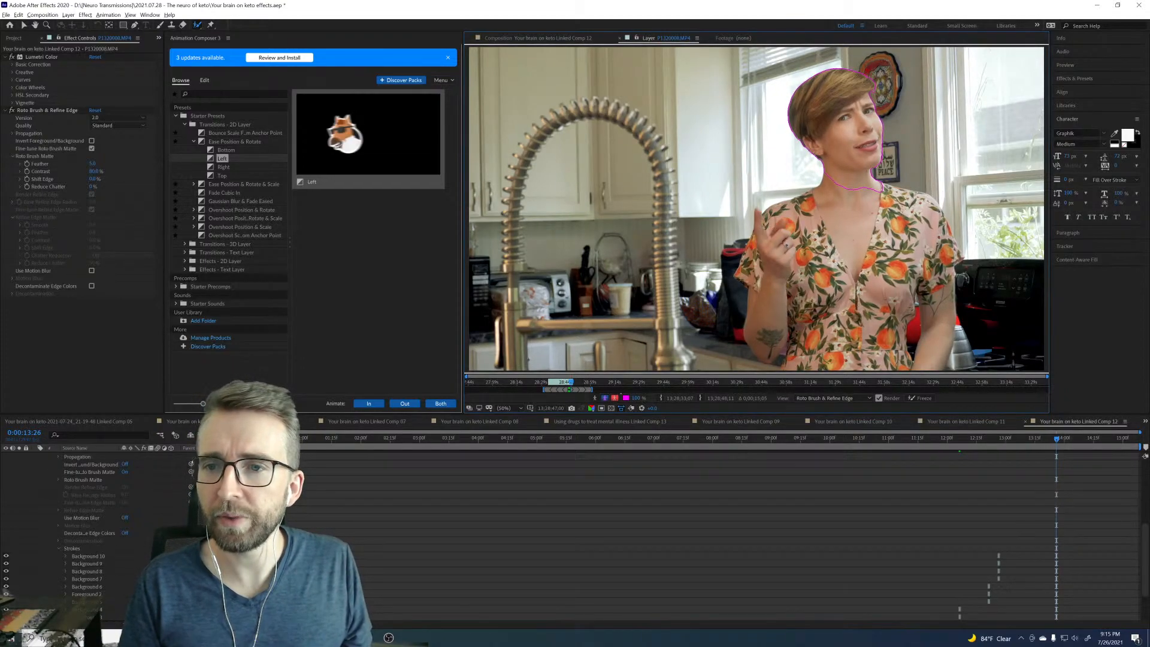
key("Page_Down")
key("Page_Down")
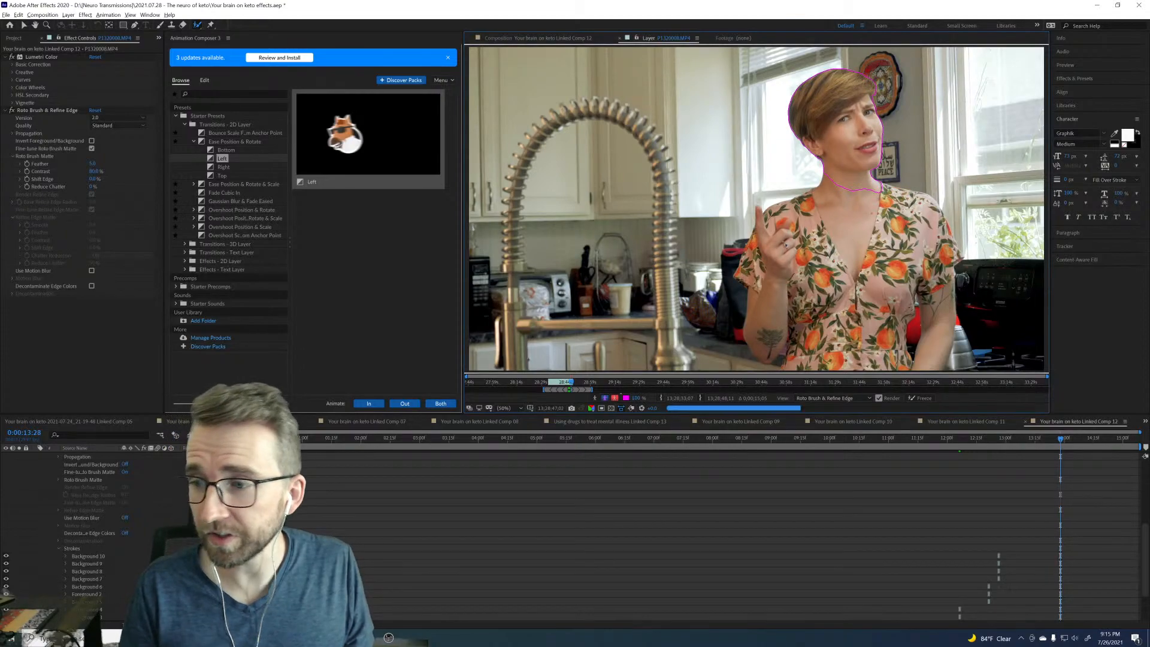
key("Page_Down")
key("Page_Down")
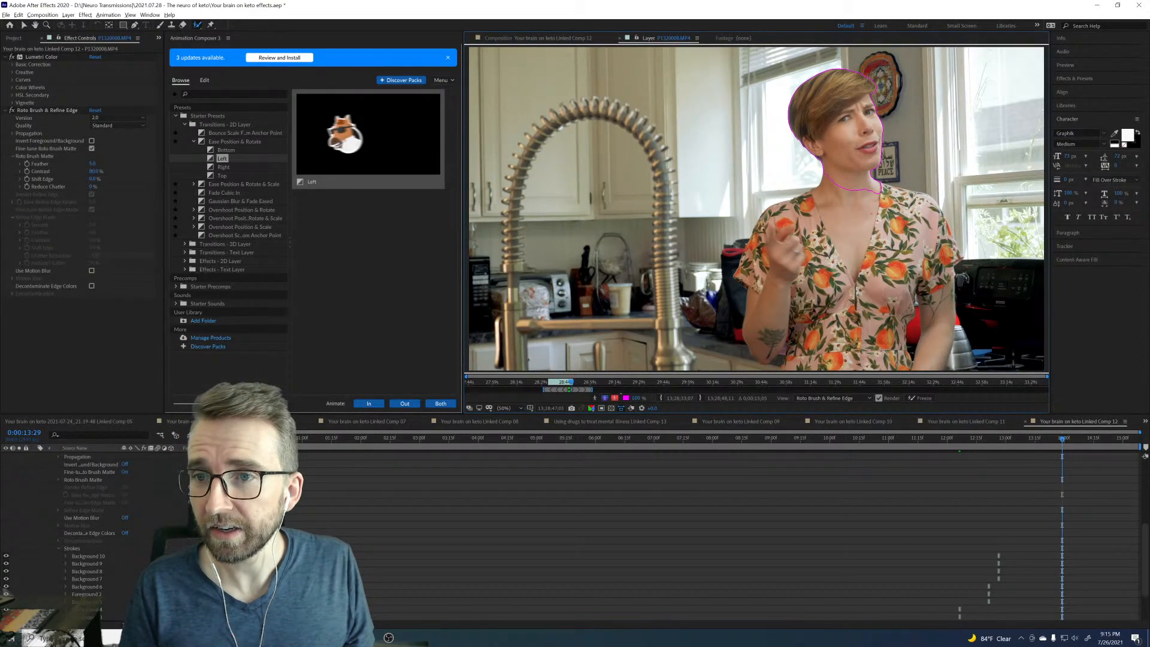
key("Page_Down")
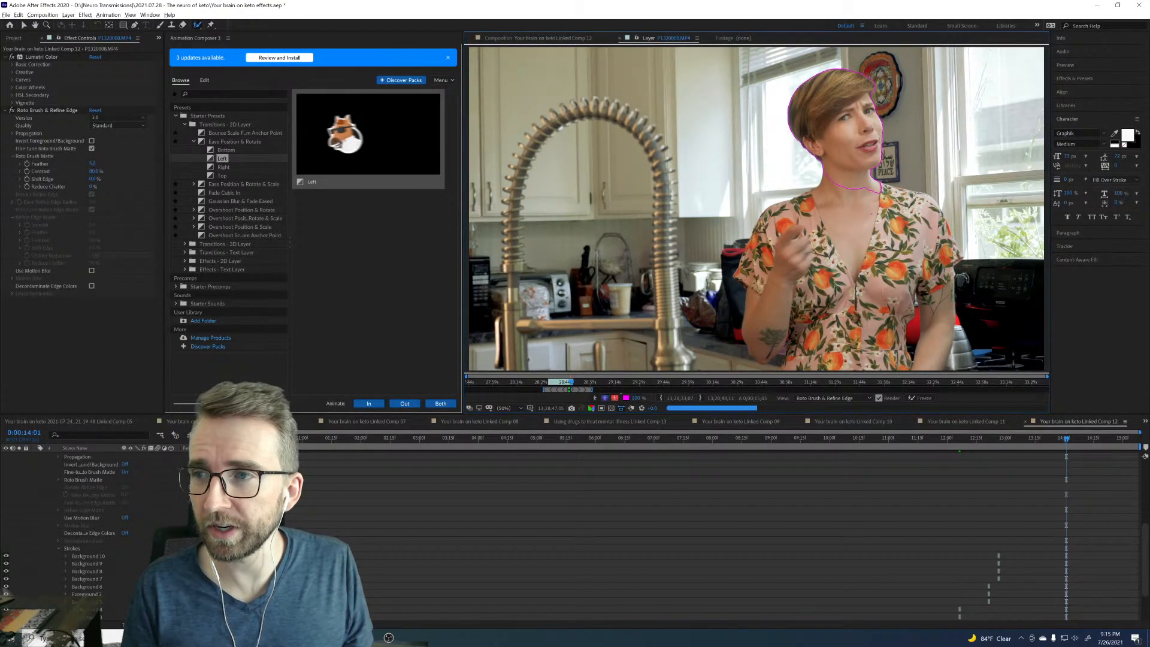
key("Page_Down")
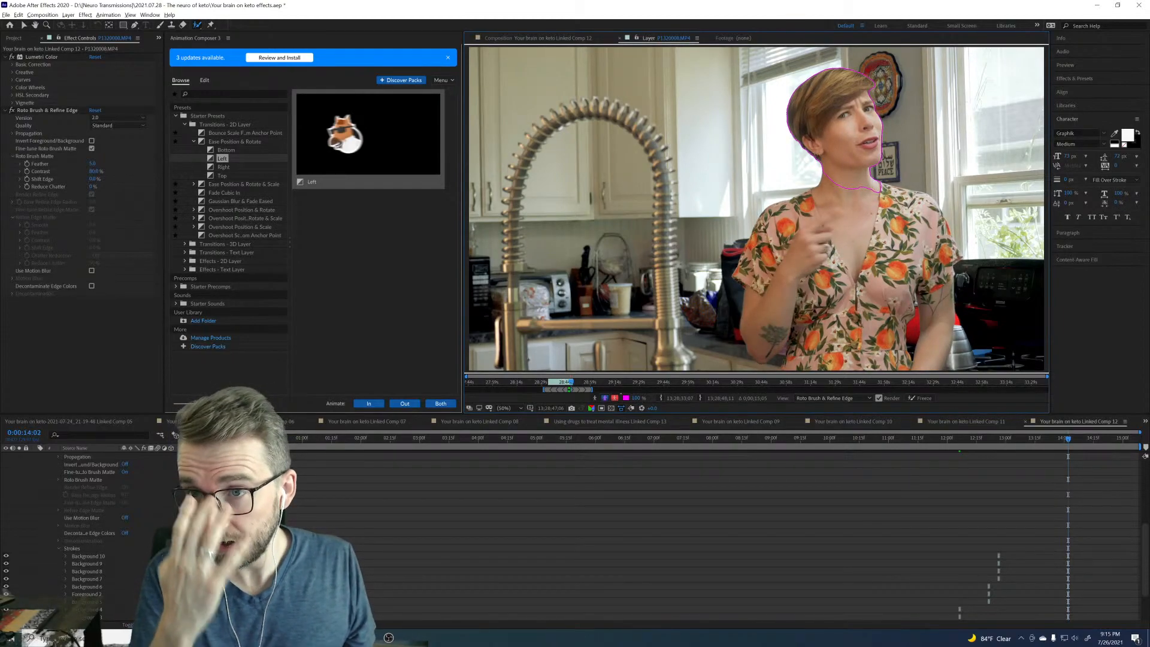
key("Page_Down")
key("Page_Down")
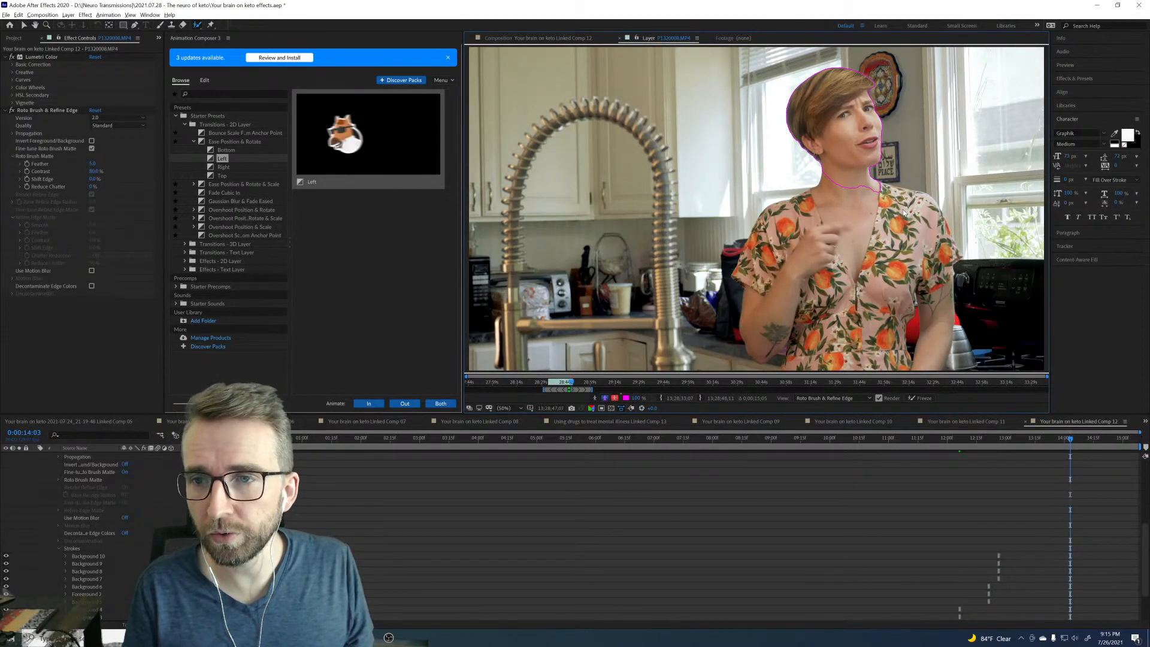
key("Page_Down")
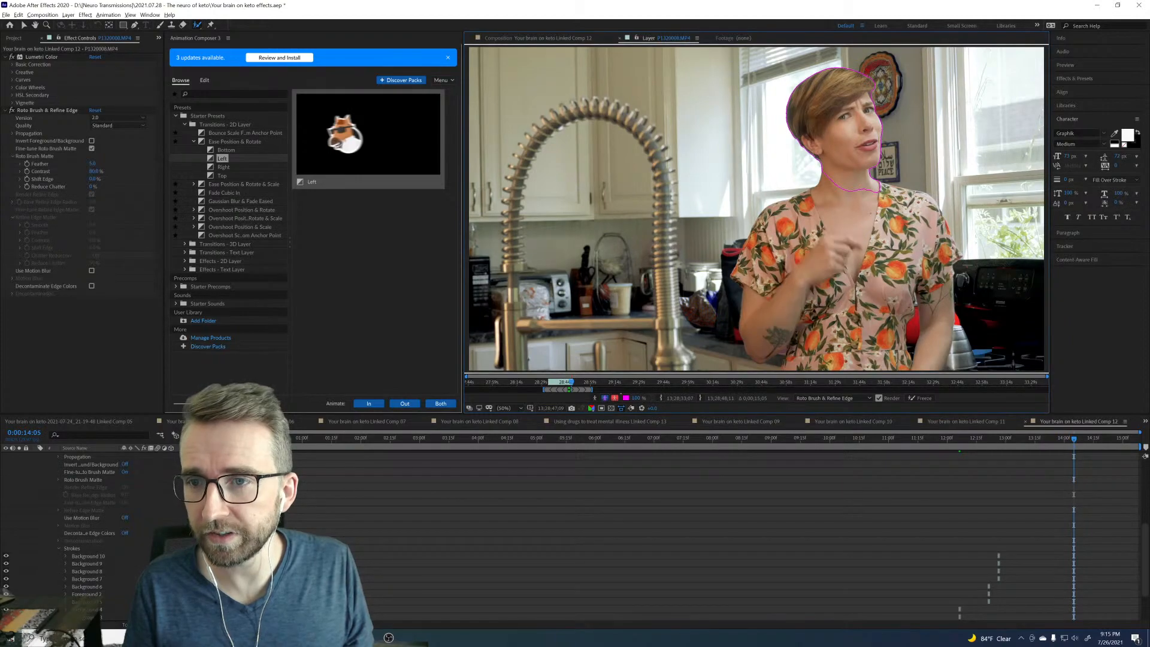
key("Page_Down")
key("Page_Down")
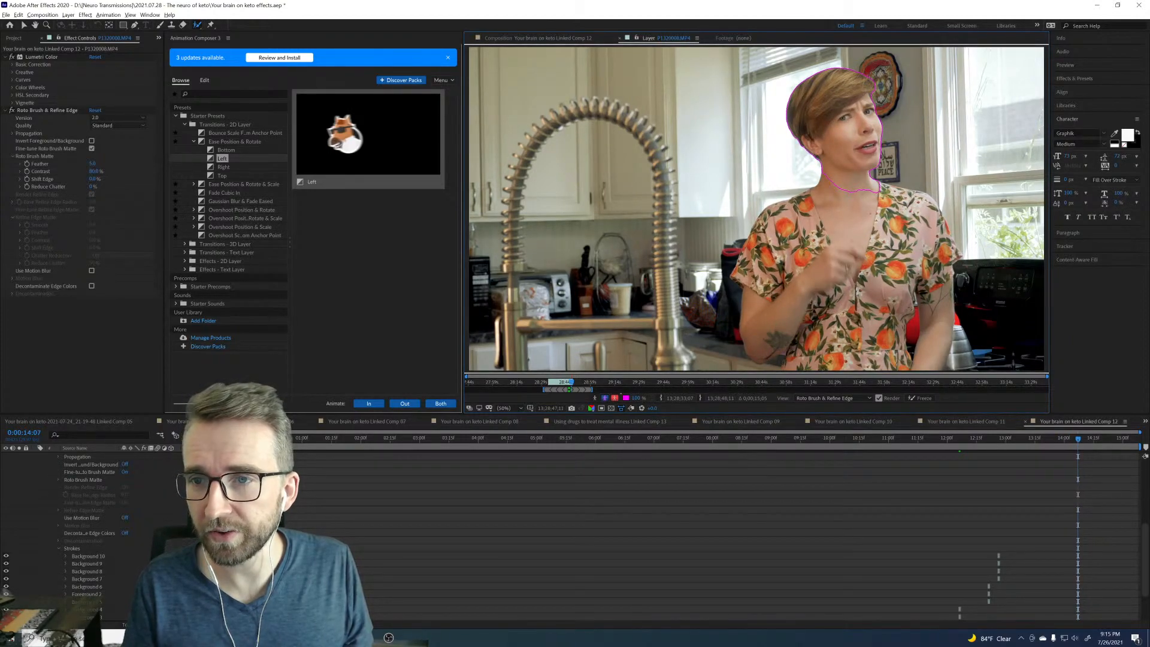
key("Page_Down")
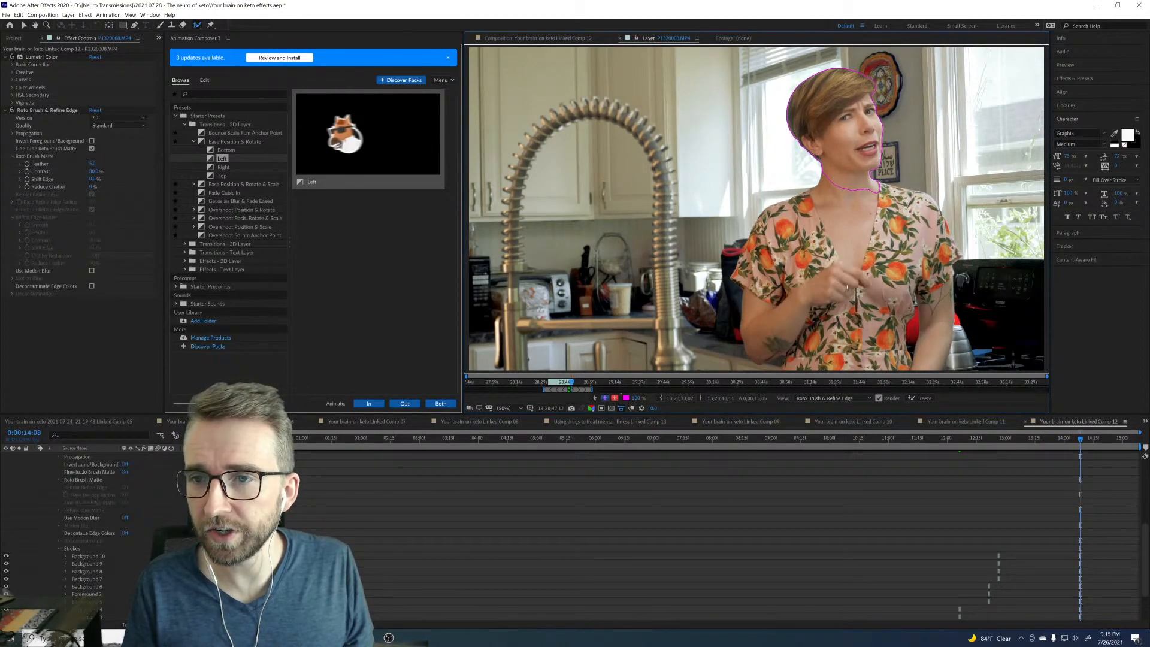
key("Page_Down")
key("Page_Down")
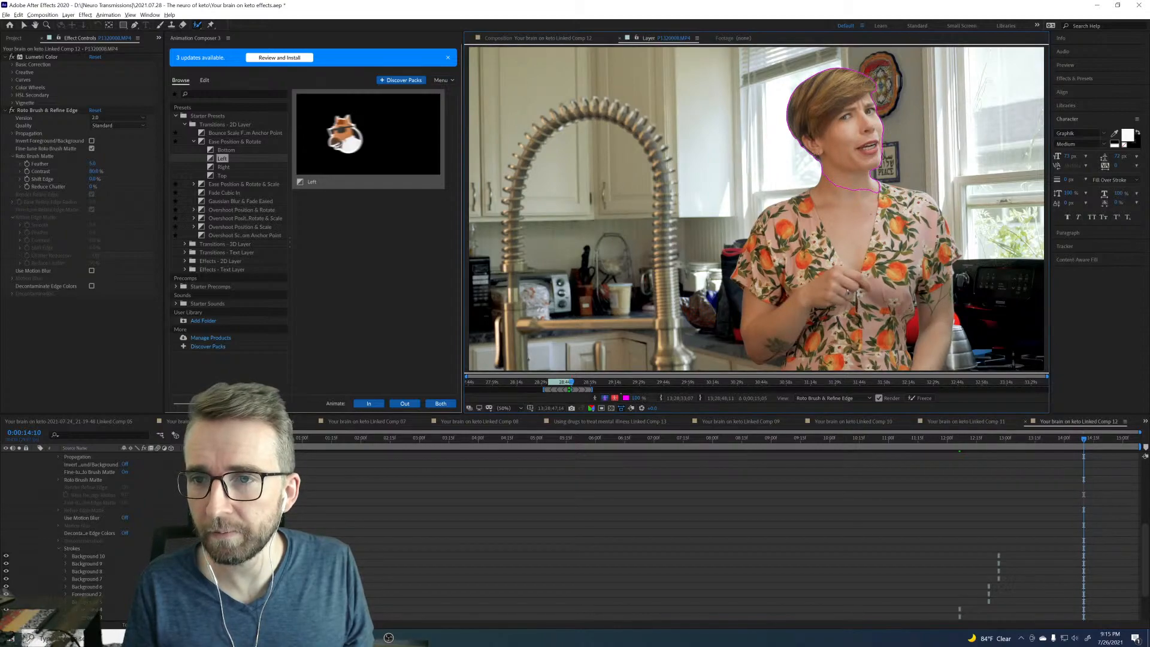
key("Page_Down")
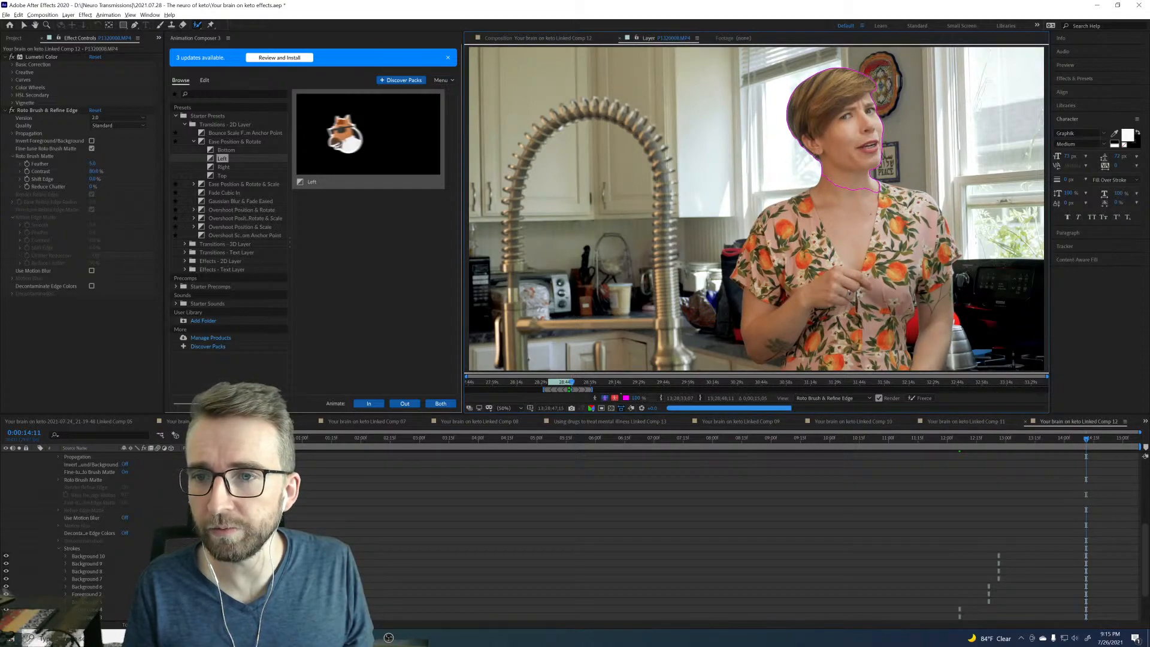
key("Page_Down")
key("Page_Down")
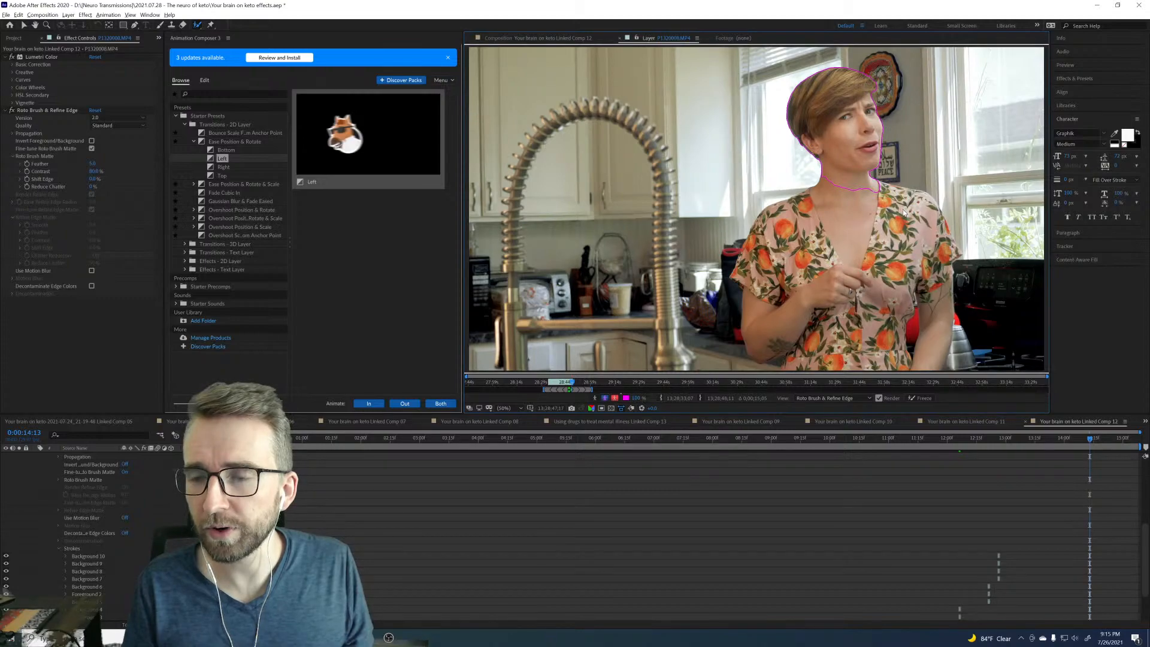
key("Page_Down")
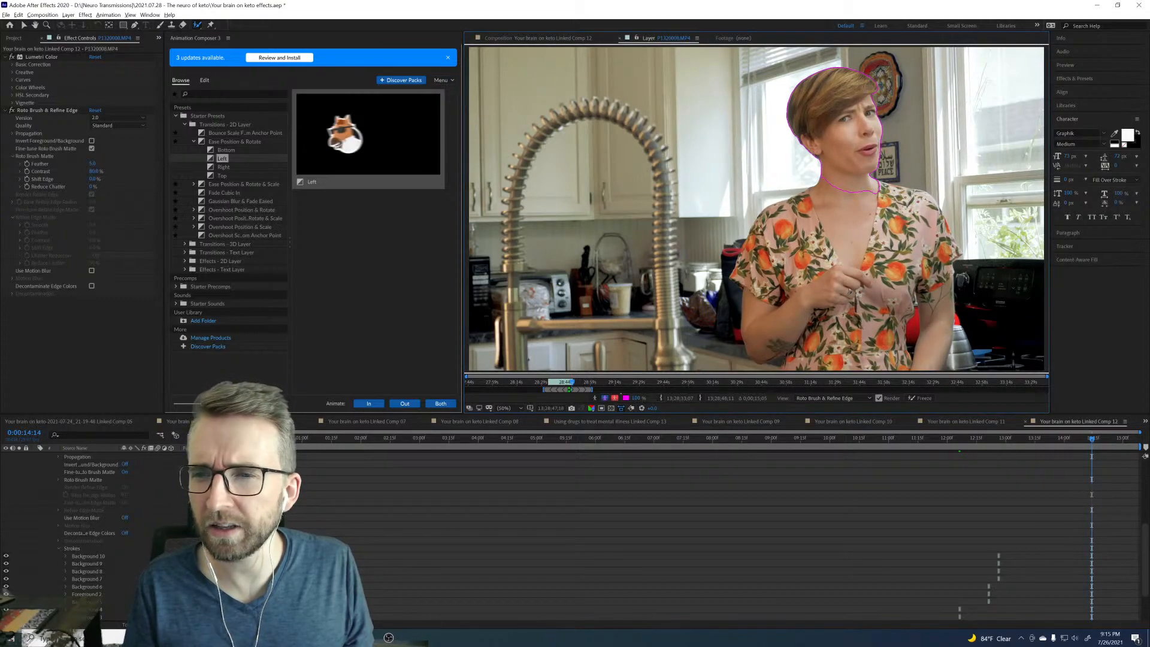
key("Page_Down")
key("Page_Down")
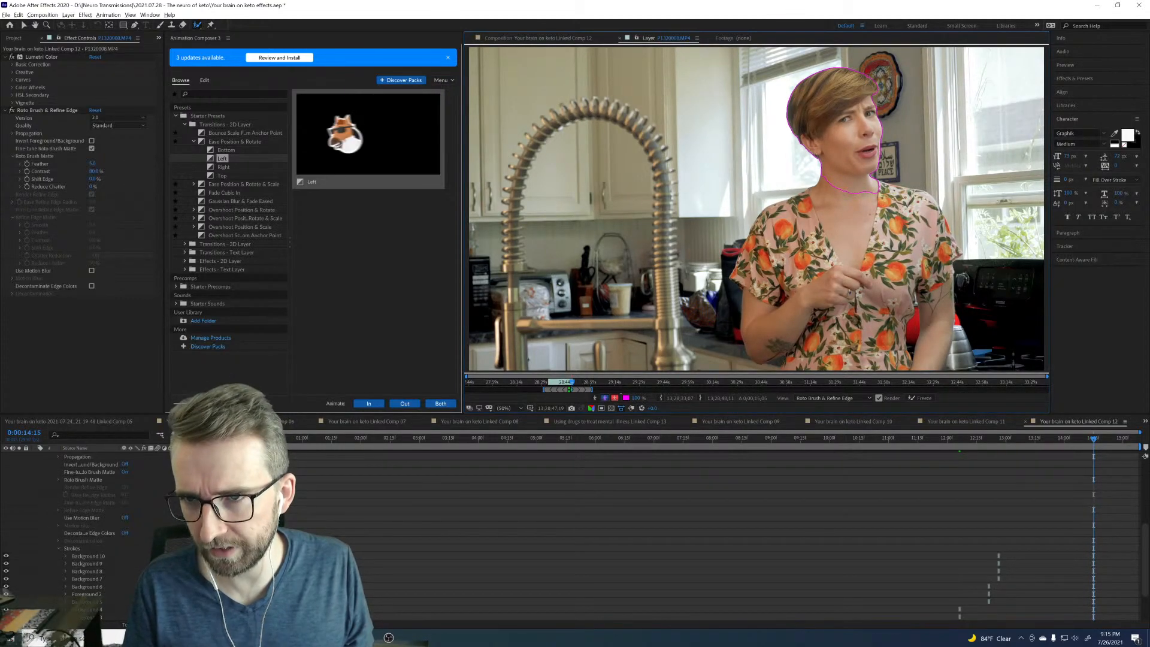
key("Page_Down")
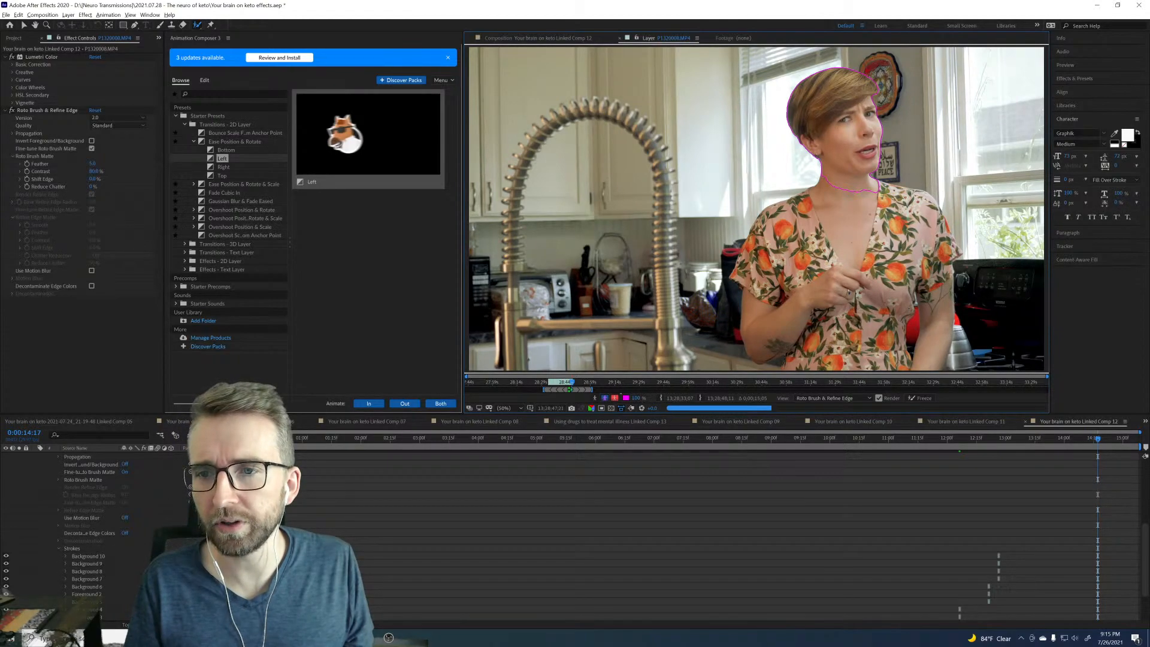
key("Page_Down")
key("Page_Down")
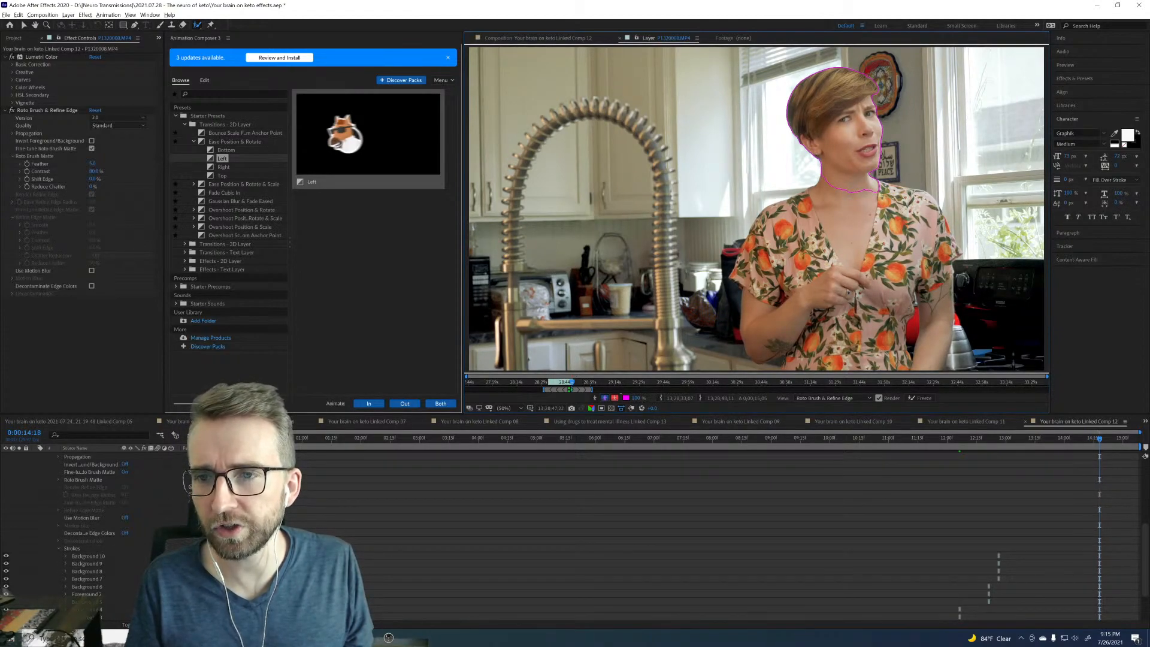
key("Page_Down")
key("Page_Down")
key("Page_Down")
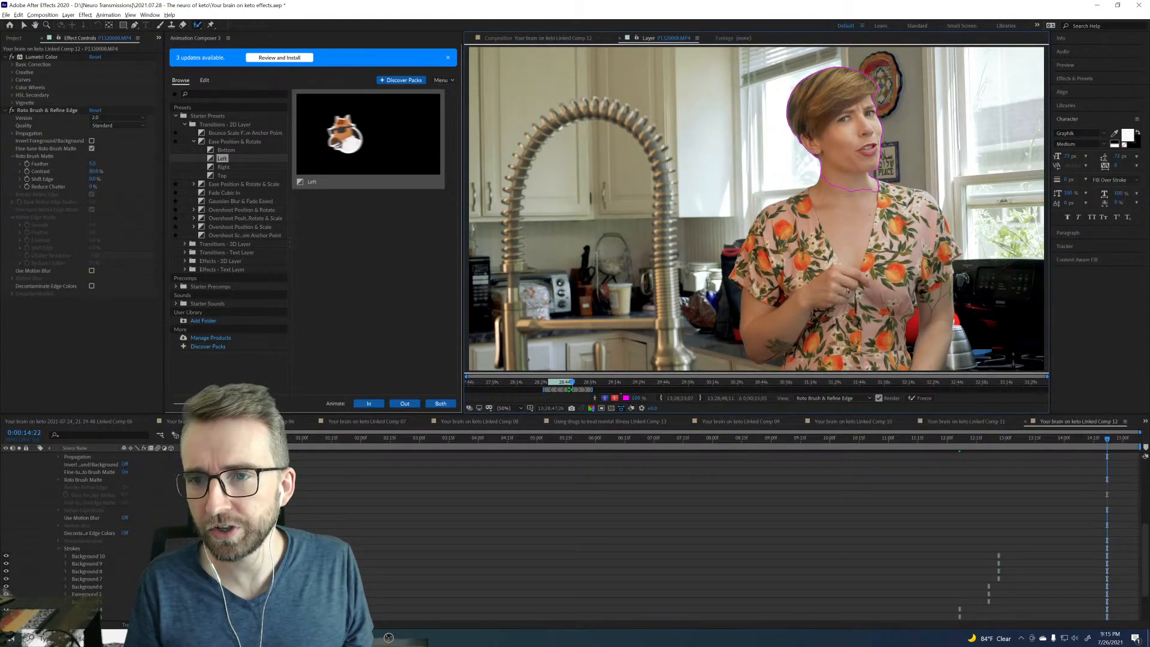
key("Page_Down")
key("Page_Down")
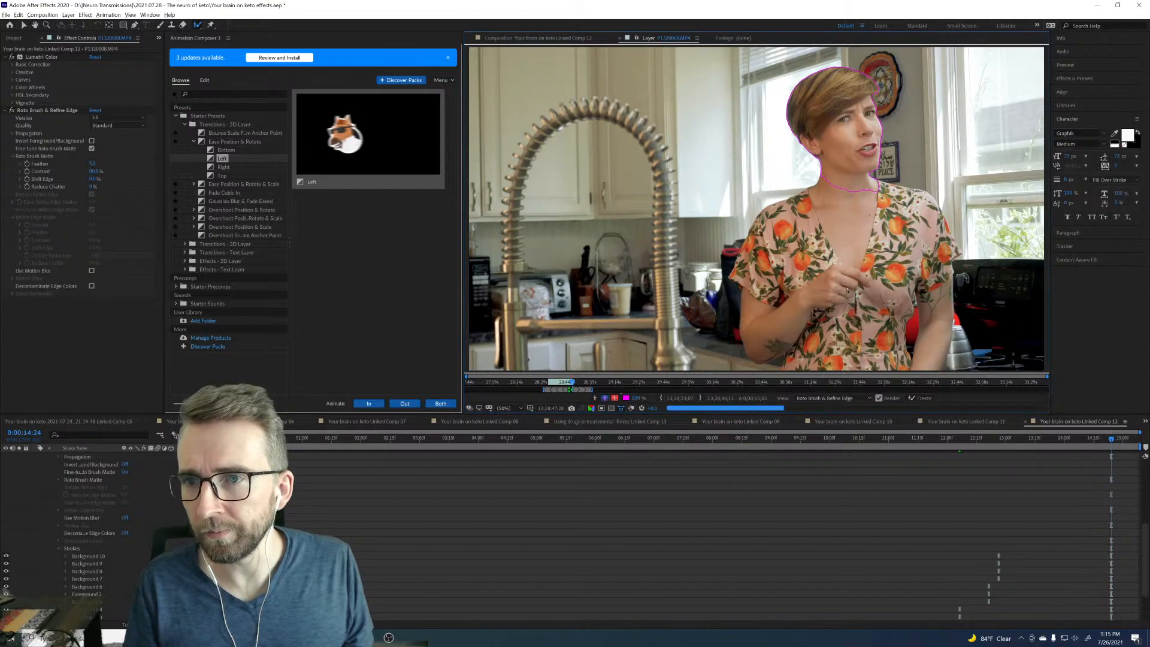
key("Page_Down")
key("Page_Down")
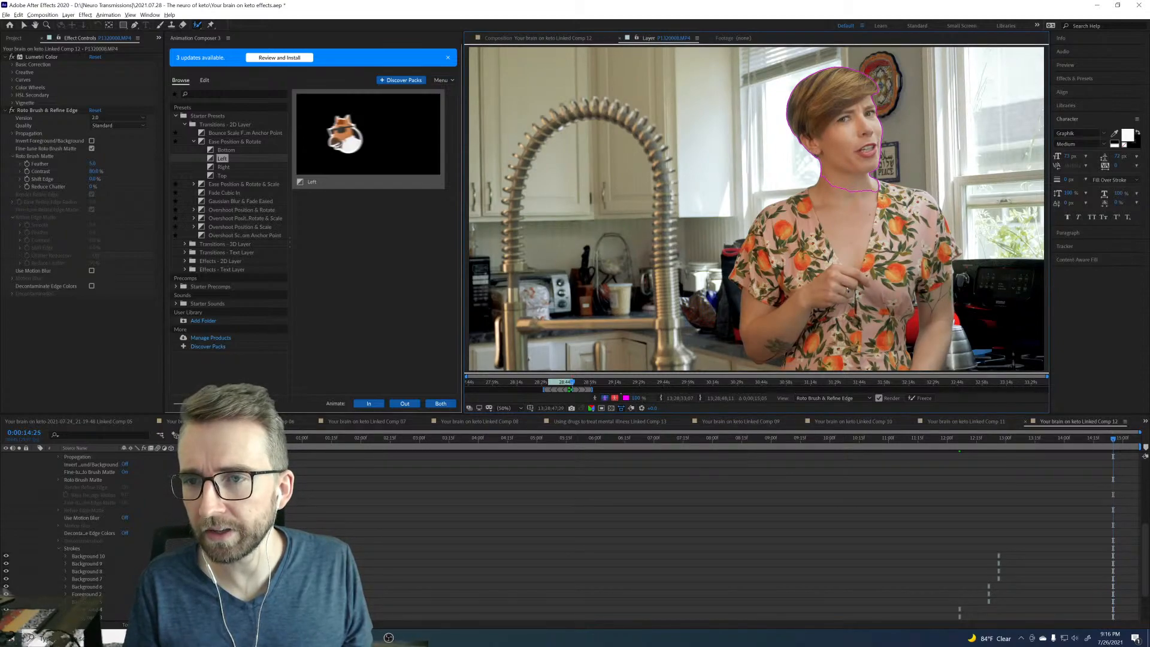
key("Page_Down")
key("Page_Down")
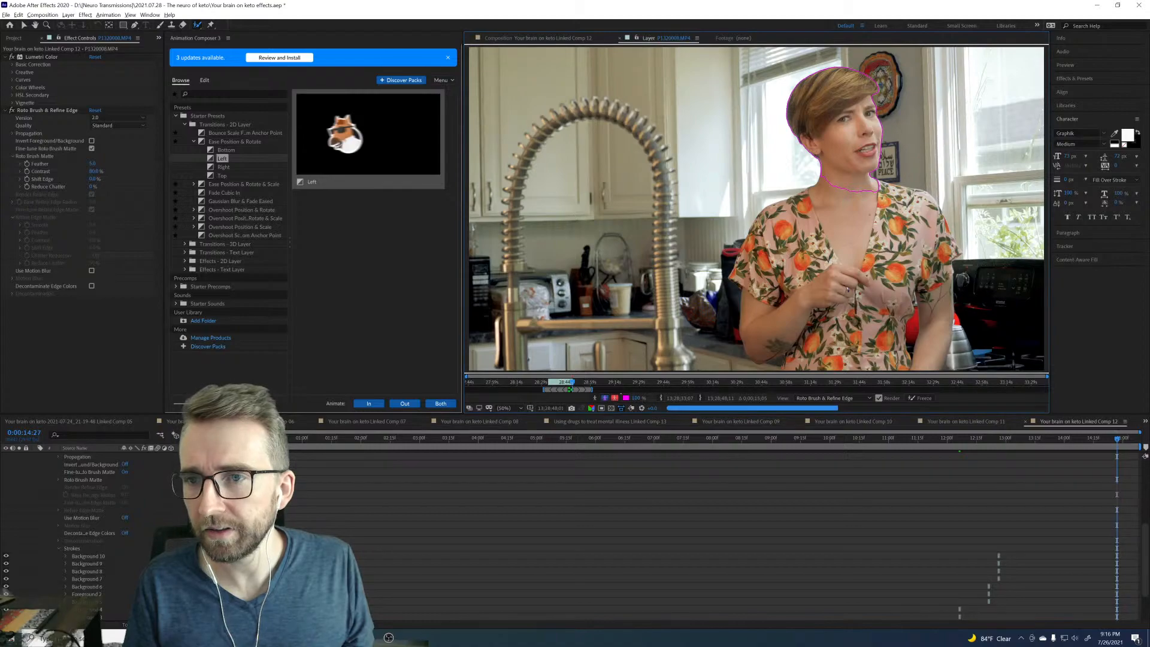
key("Page_Down")
key("Page_Down")
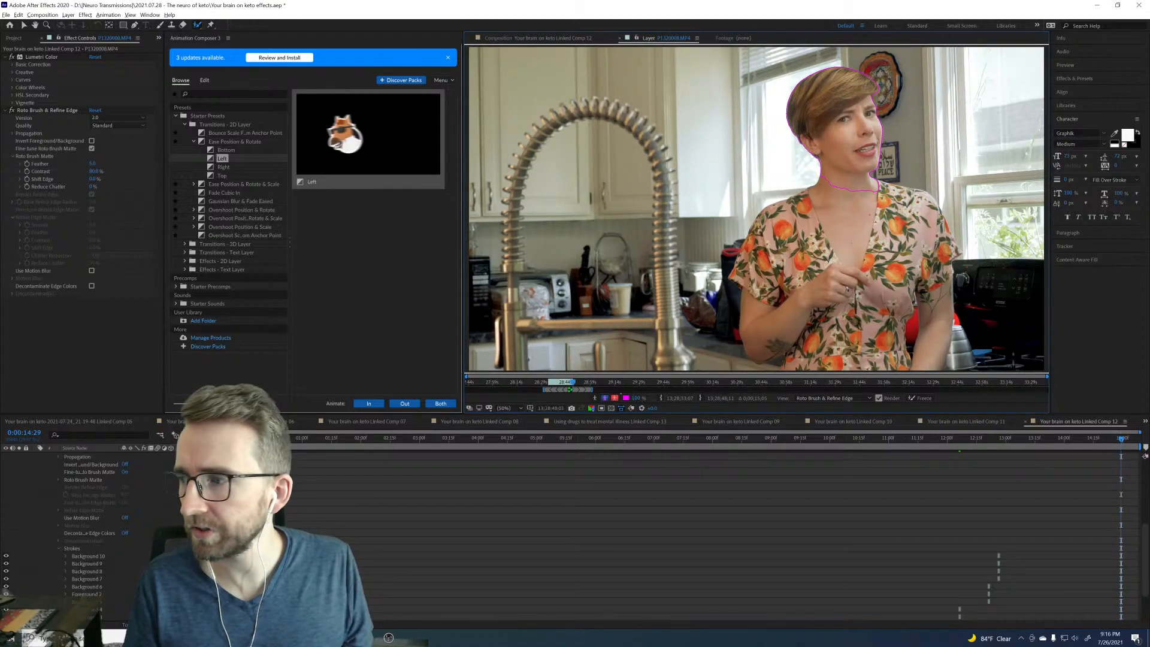
Step: Propagate the Roto Brush head selection frame by frame to 0:00:15:08, checking the outline on each frame
key("Page_Down")
key("Page_Down")
key("Page_Down")
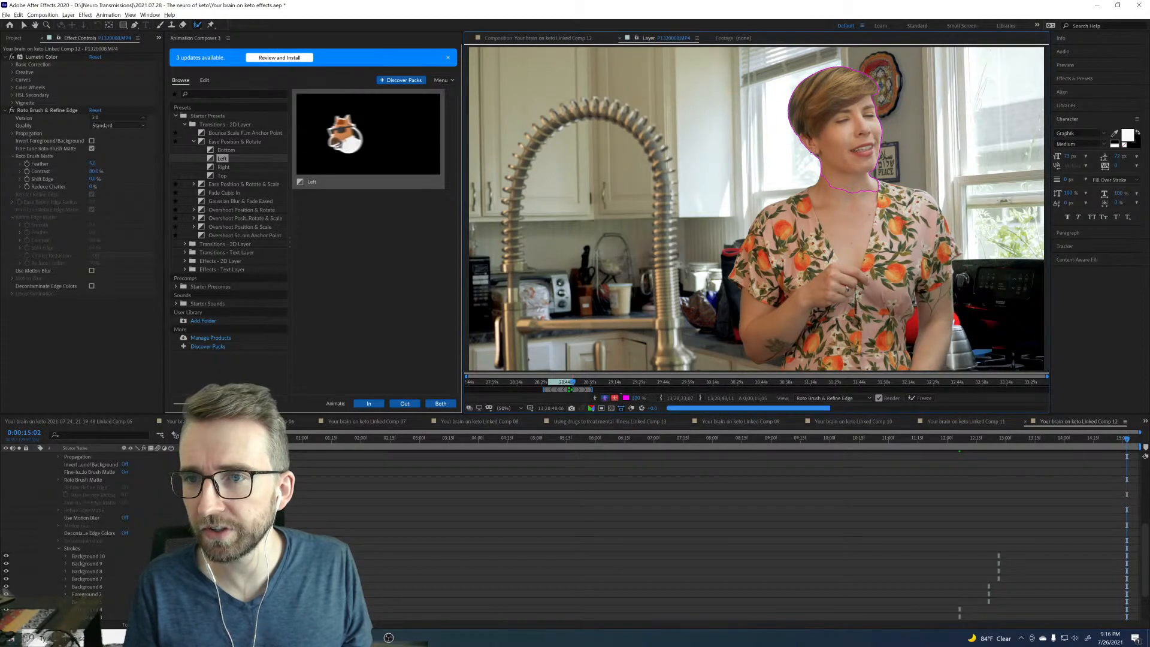
key("Page_Down")
key("Page_Down")
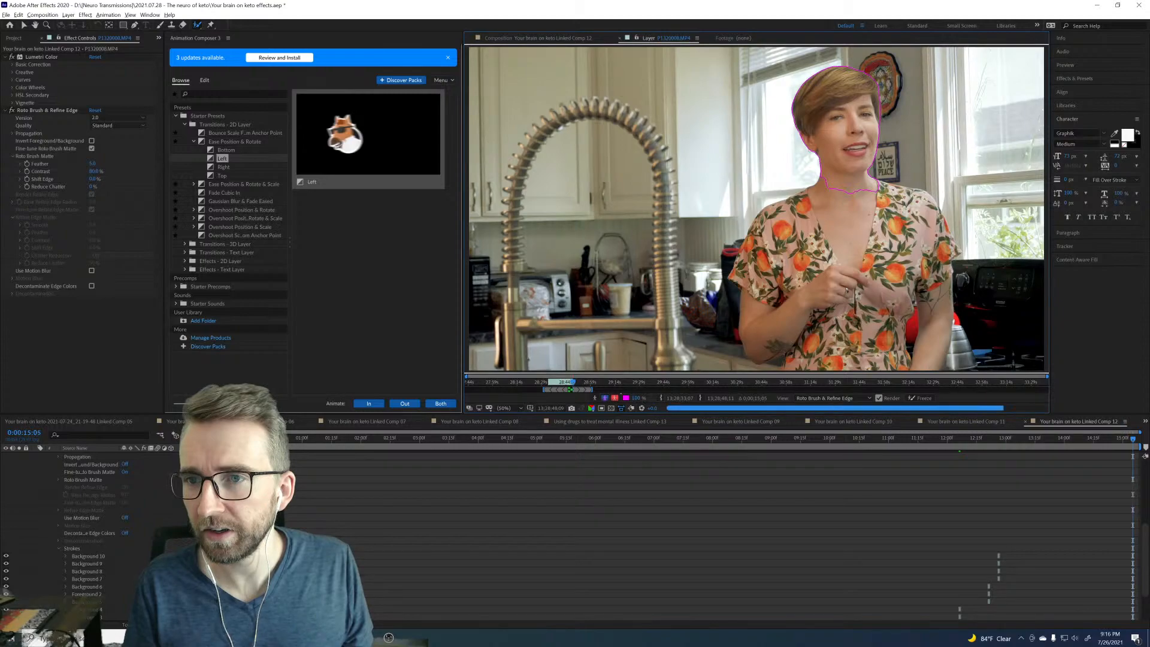
key("Page_Down")
key("Page_Down")
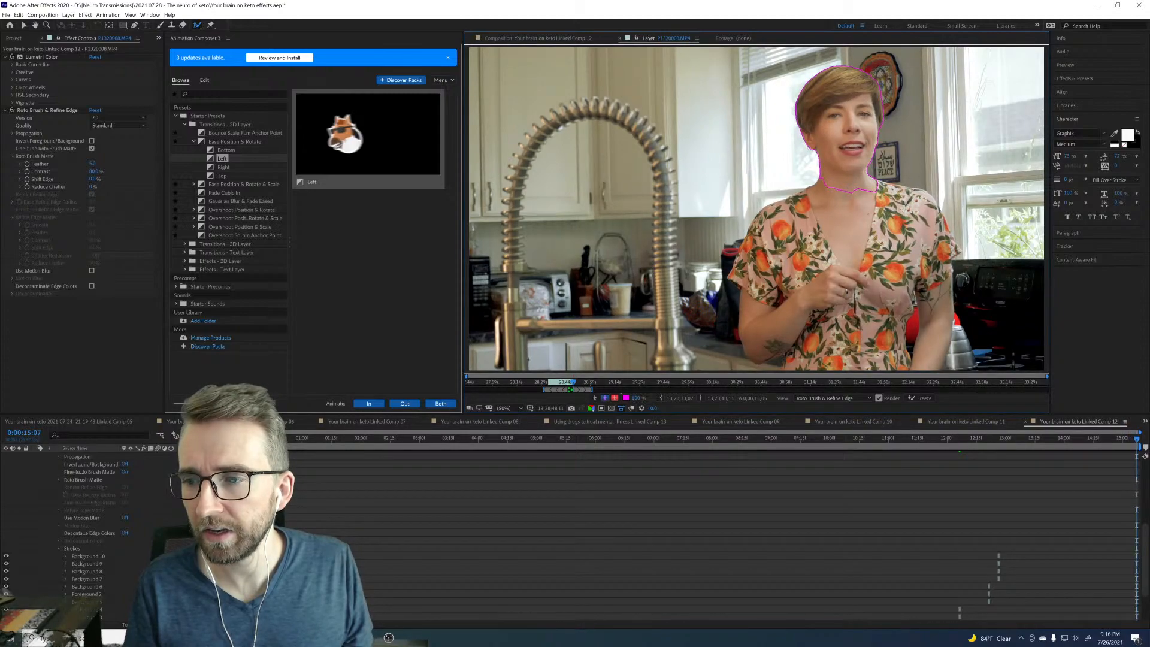
key("Page_Down")
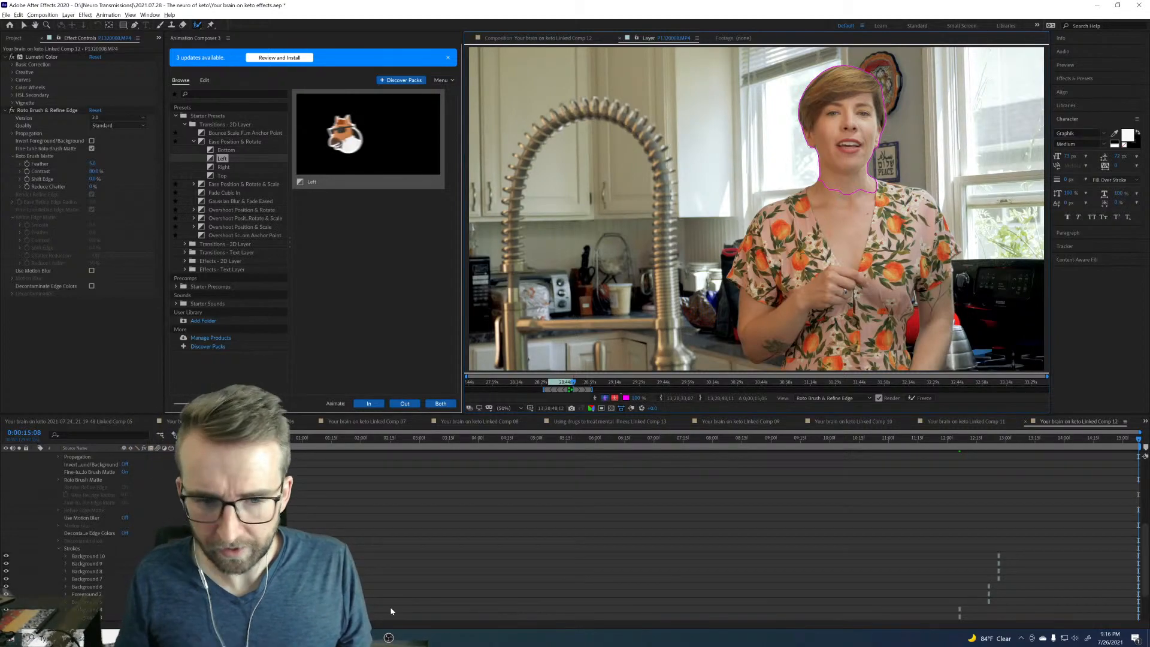
Step: Freeze the Roto Brush & Refine Edge propagation for the P1320008.MP4 layer
key("=")
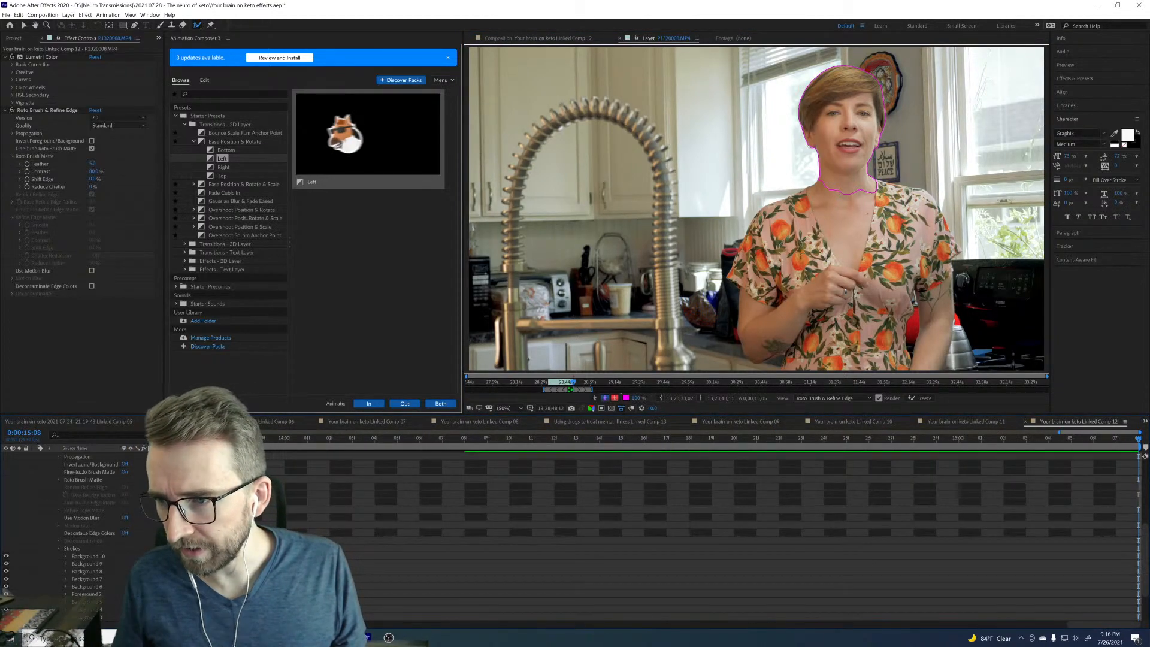
key("semicolon")
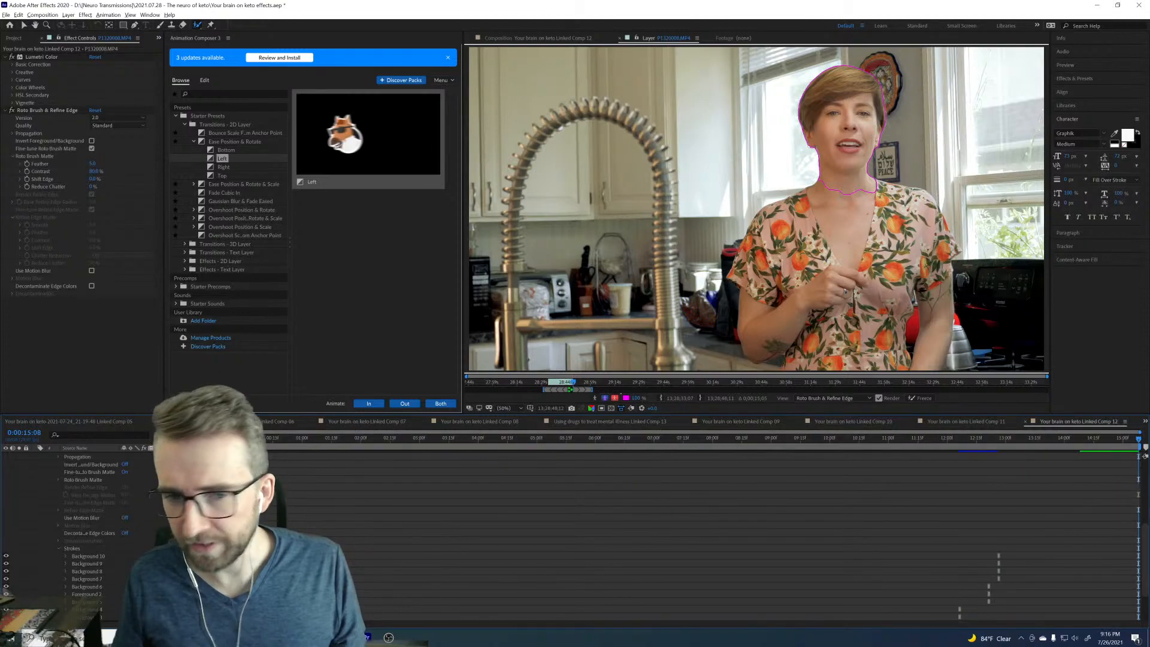
left_click(922, 398)
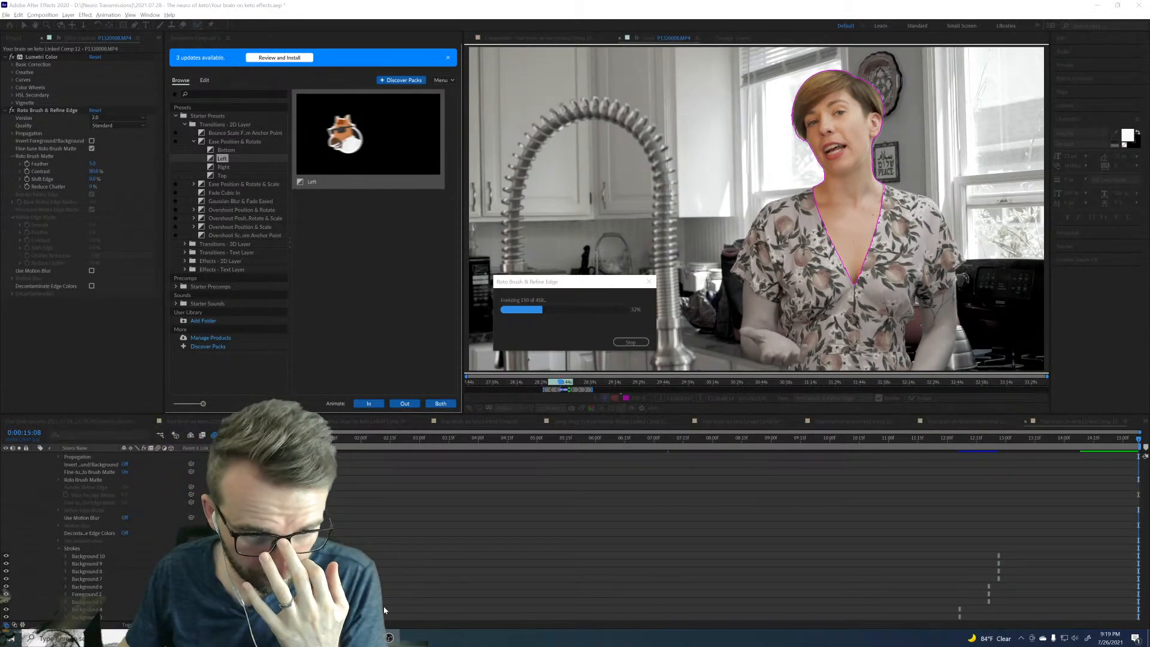
Step: Switch to Premiere Pro and play the "Your brain on keto" sequence from 00:03:56:14 to review the upcoming clips
left_click(330, 637)
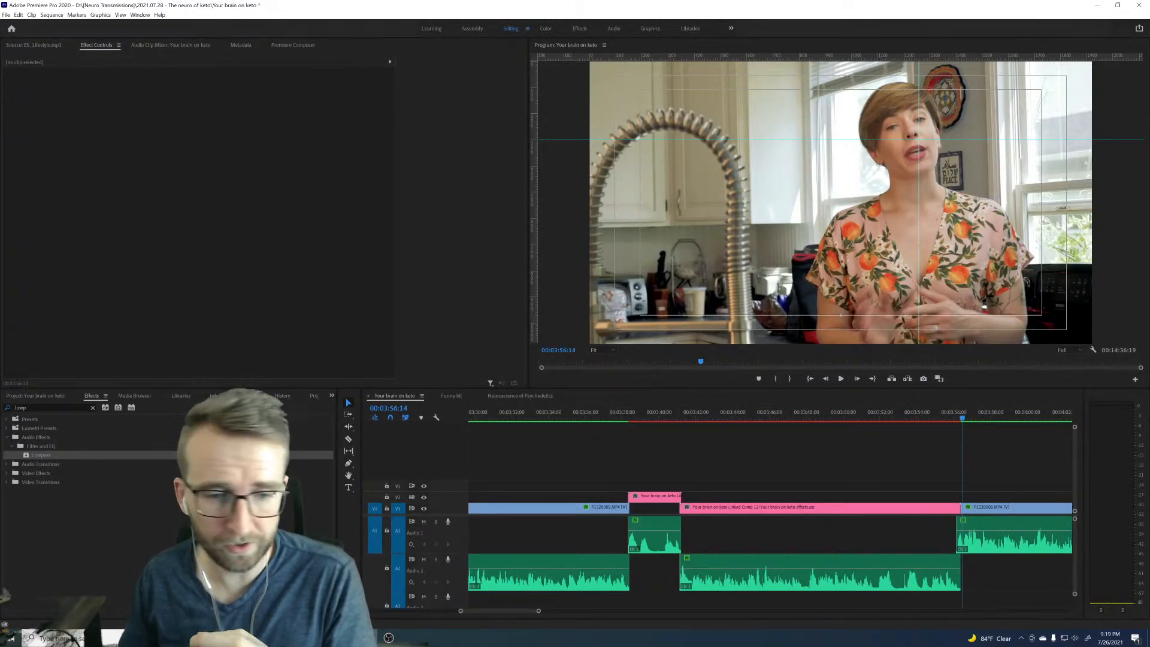
left_click_drag(539, 612, 621, 608)
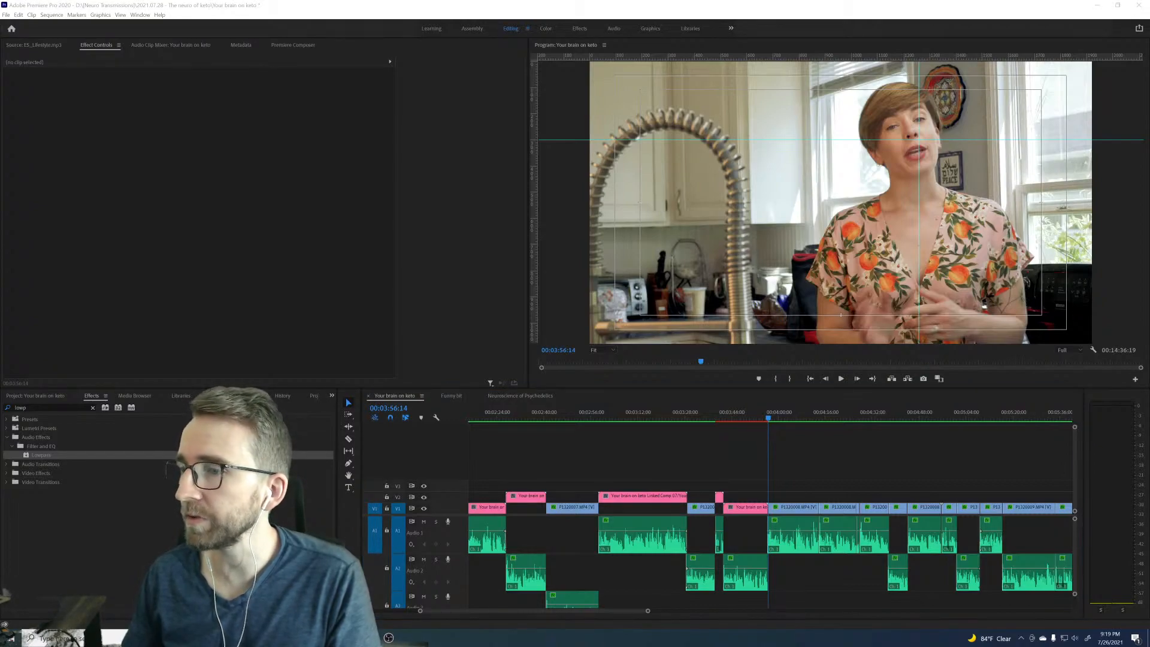
left_click(839, 466)
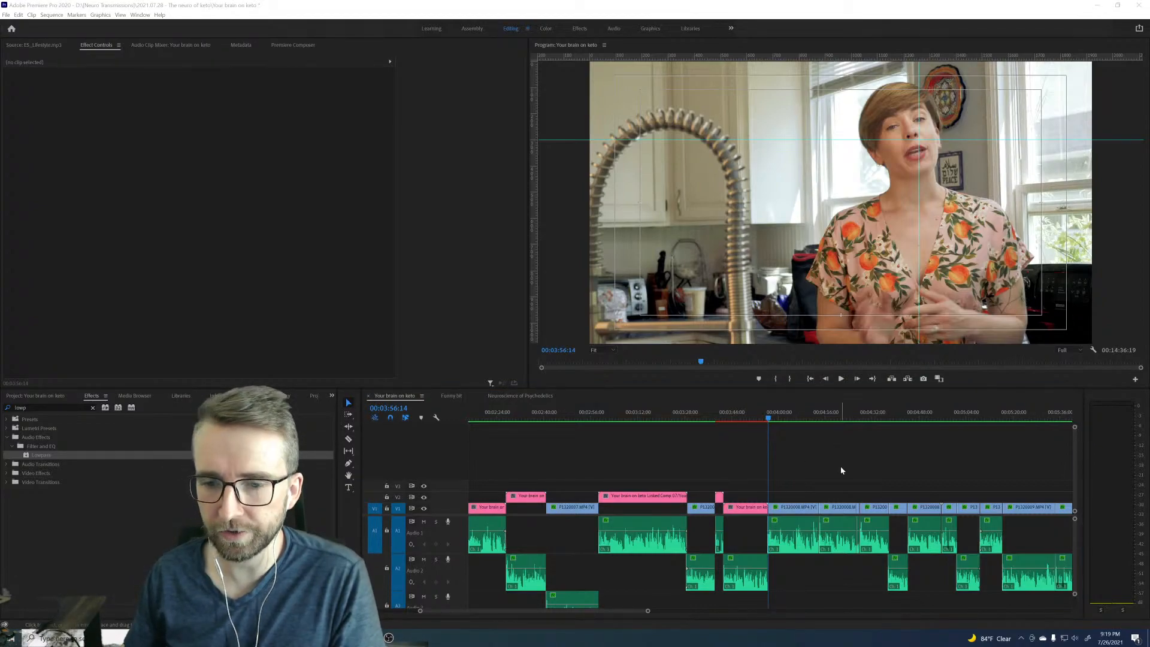
key("space")
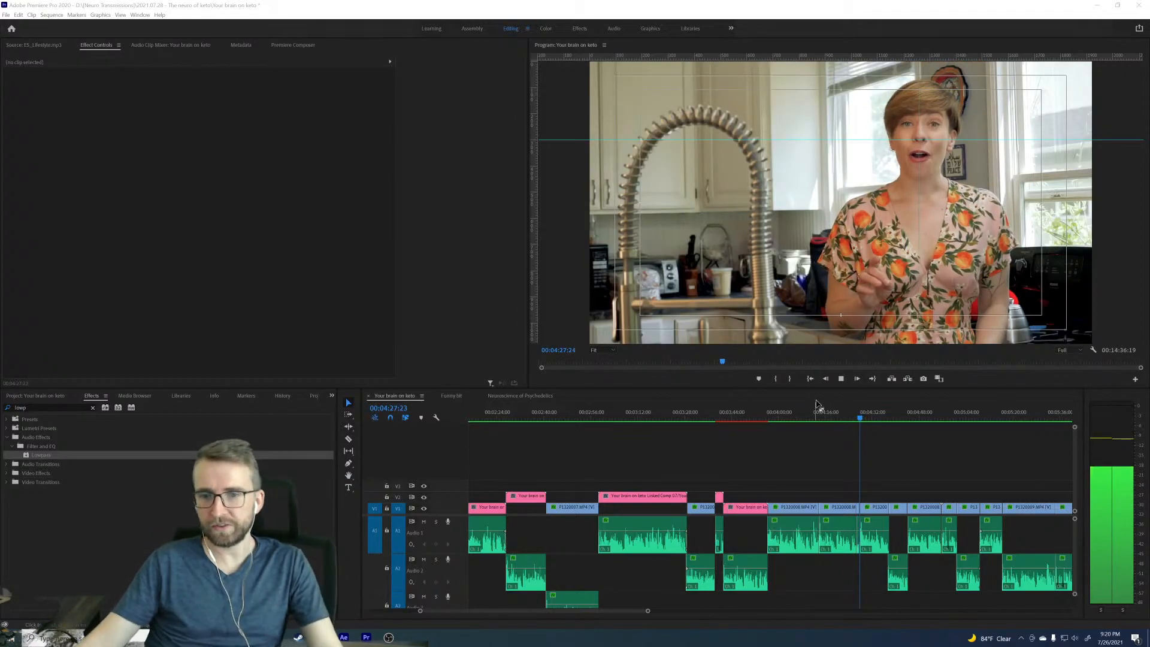
left_click(796, 470)
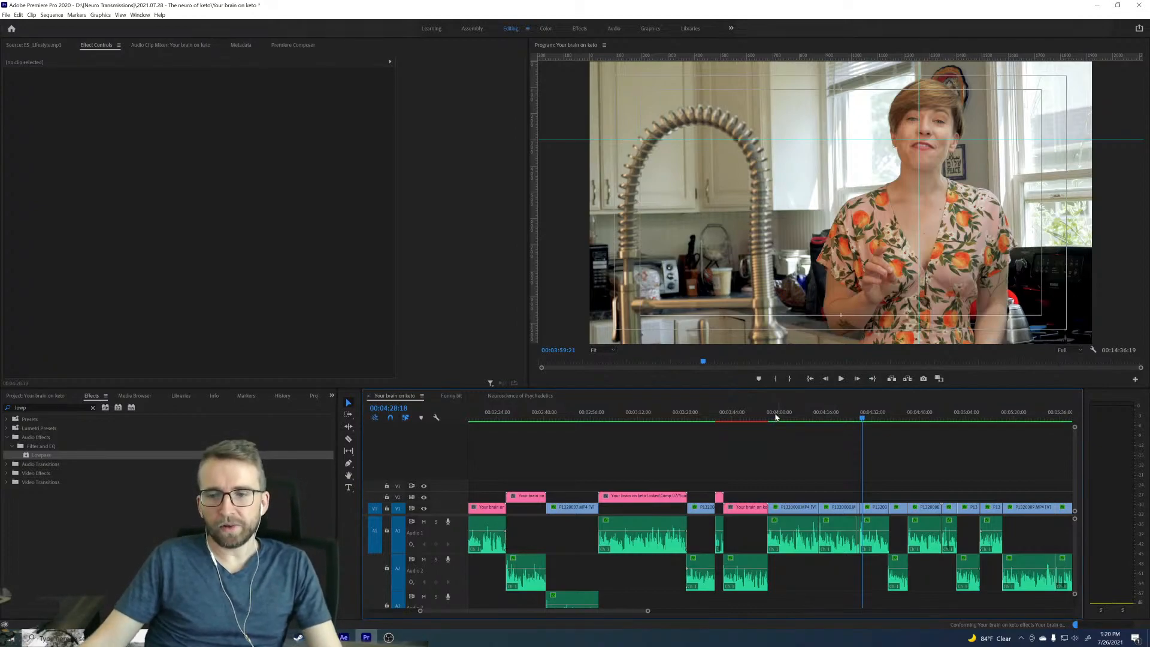
Step: Scrub through the sequence between 00:04:02:18 and 00:04:28:19 to review the shots, and return to After Effects
left_click_drag(785, 420, 785, 418)
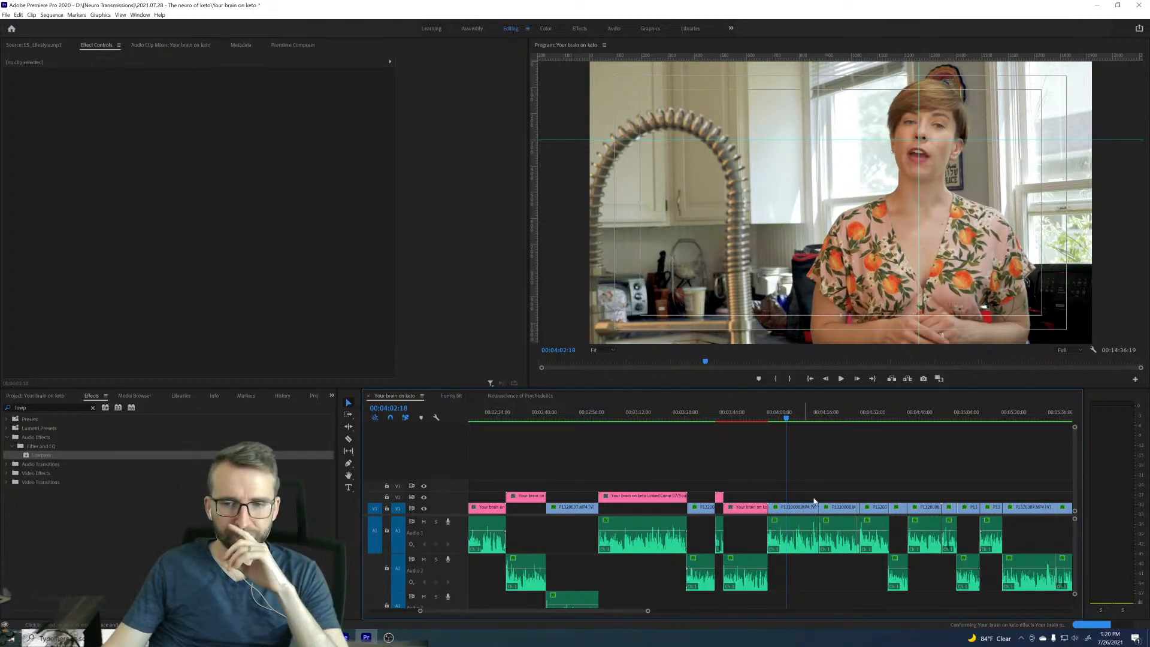
left_click(823, 416)
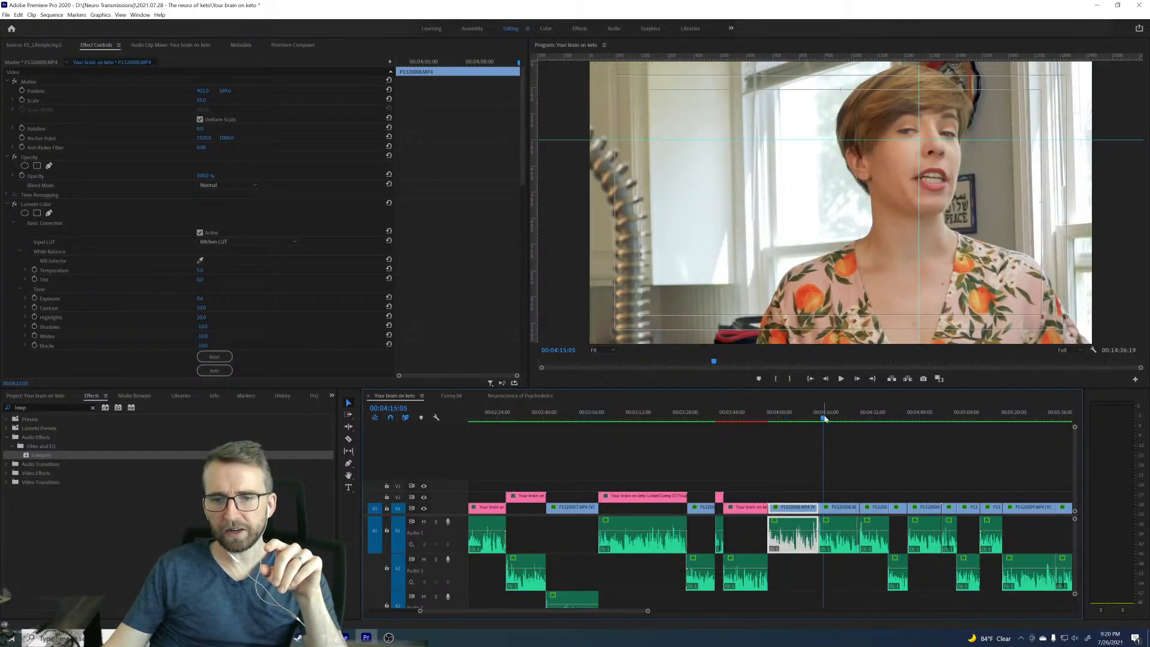
left_click_drag(829, 418, 844, 417)
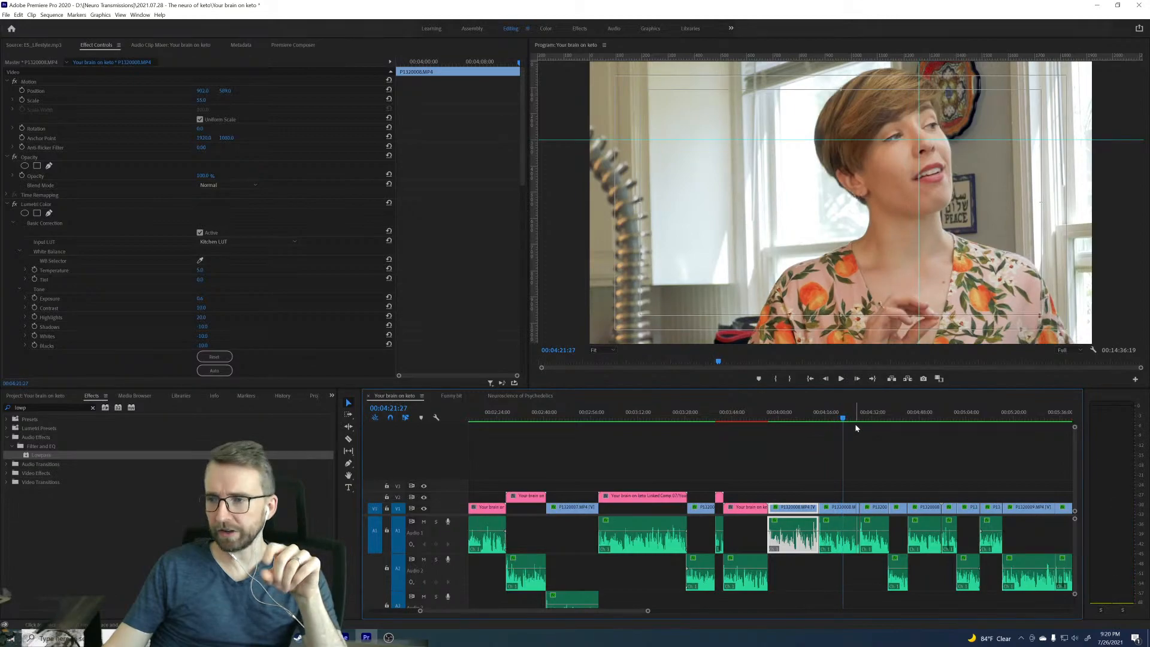
left_click(855, 417)
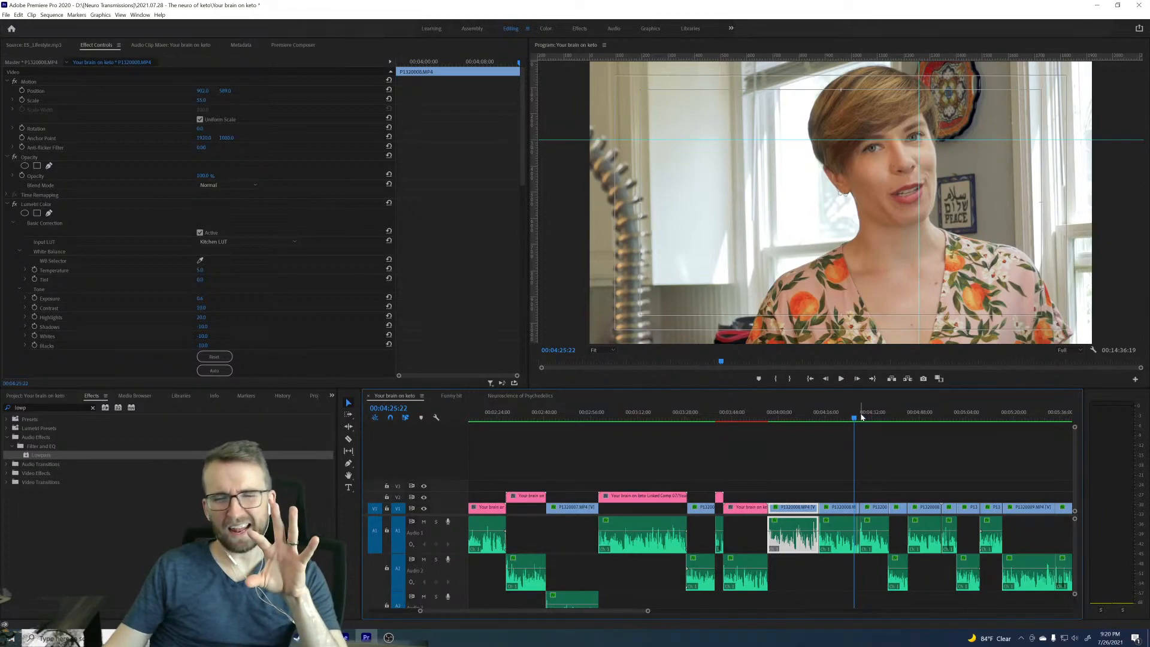
left_click(861, 417)
left_click_drag(861, 415, 864, 414)
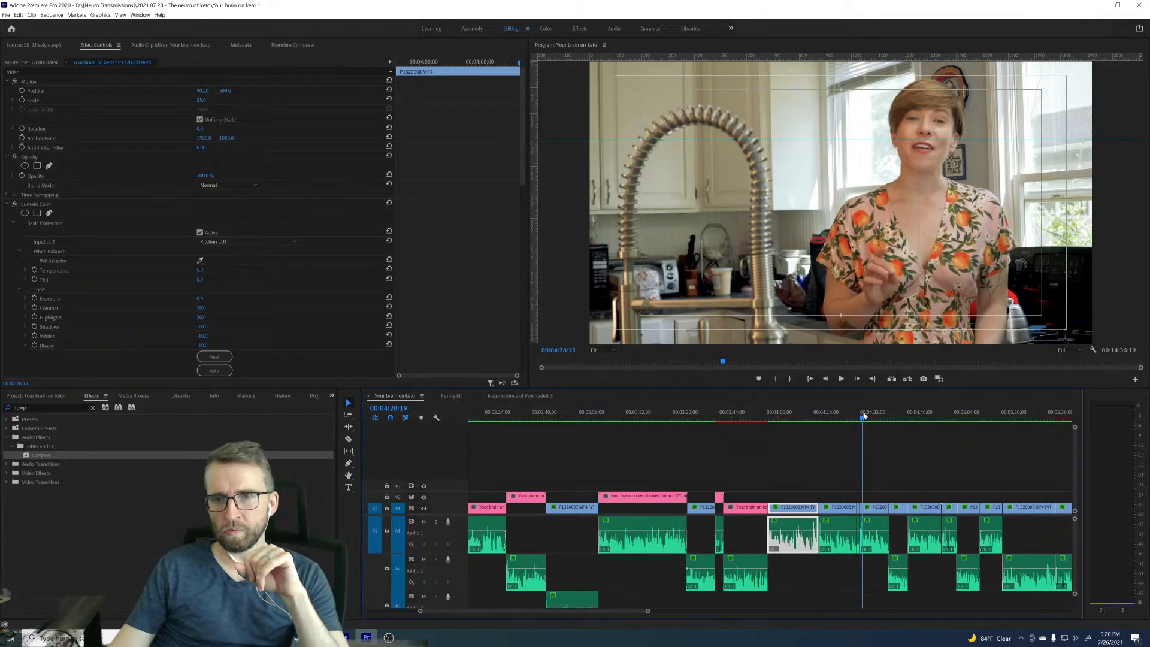
left_click(783, 419)
left_click(345, 637)
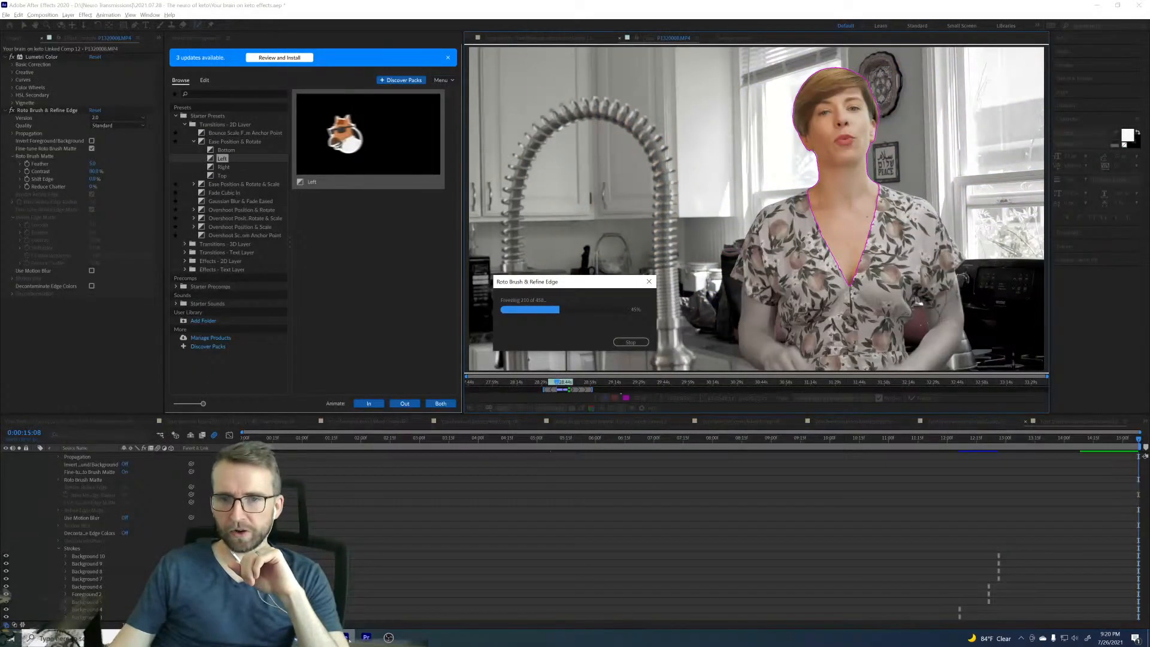
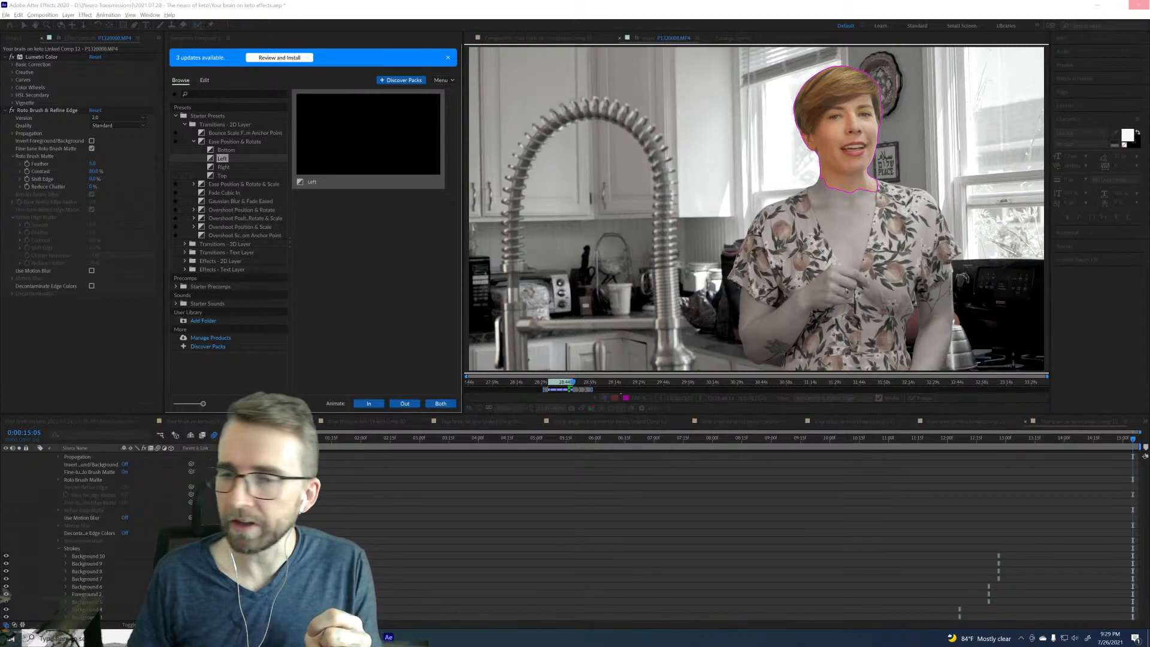
Step: Look at the numbered six-panel star image in the browser window
key("Page_Down")
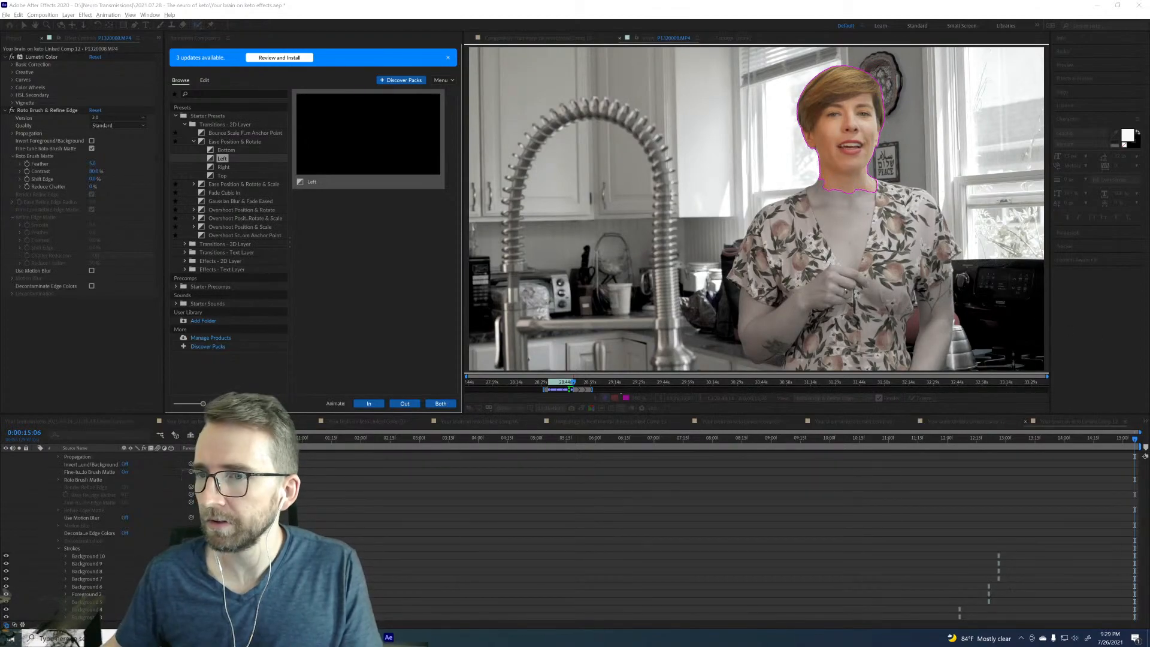
left_click_drag(923, 211, 674, 49)
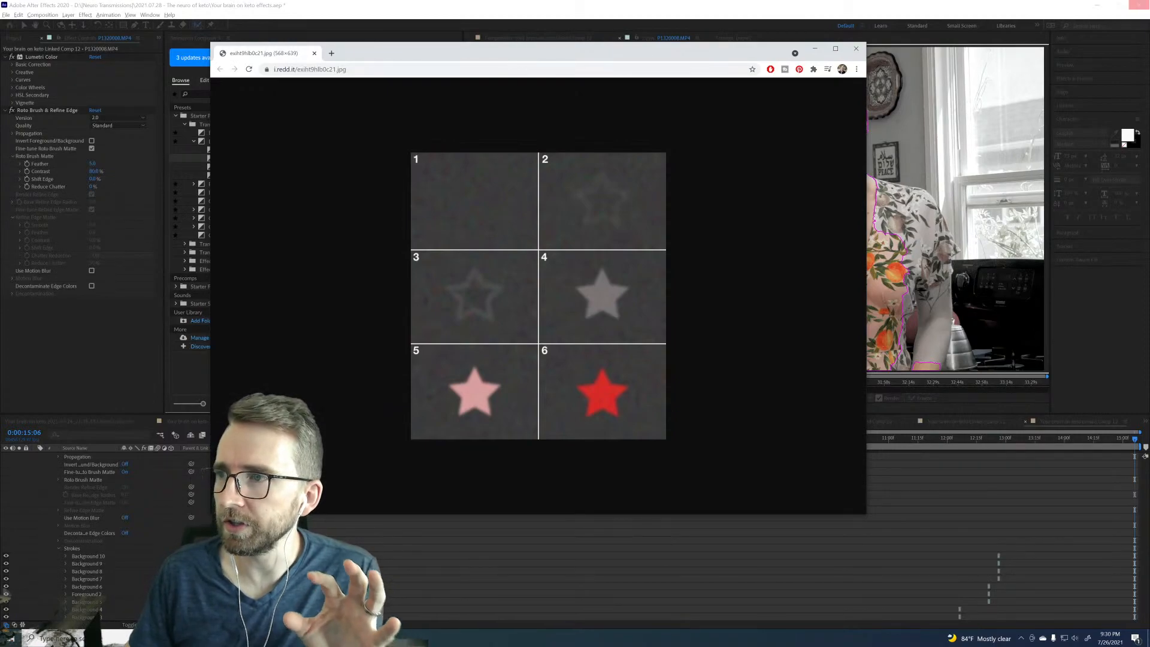
key("alt+Tab")
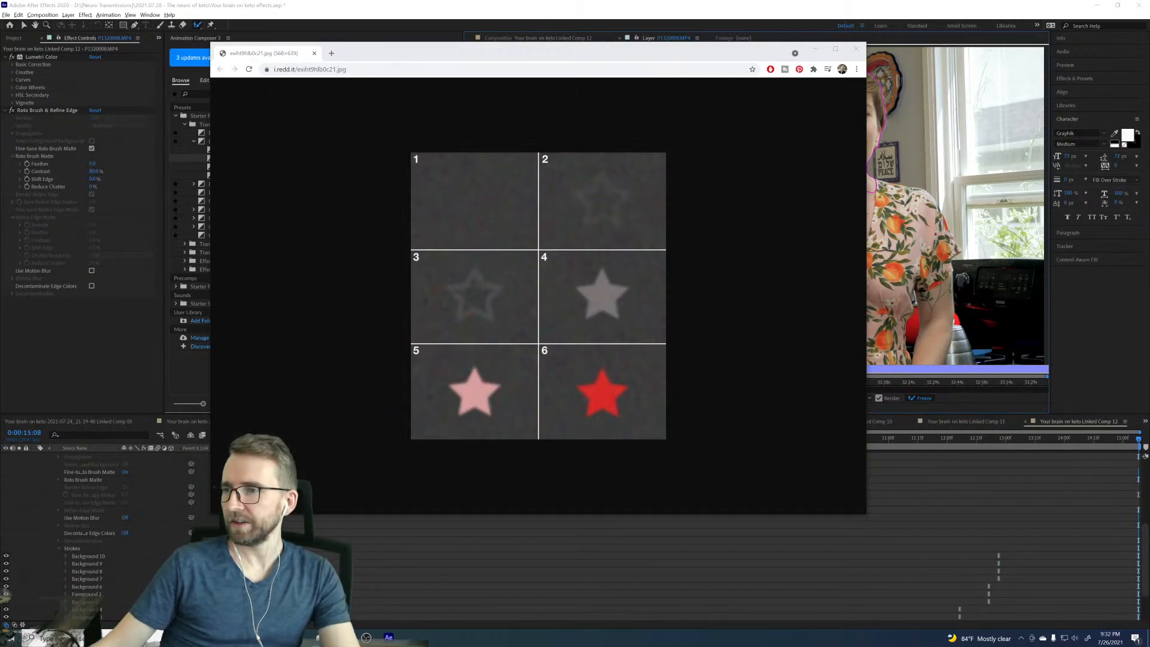
Step: Close the browser window with the star image and save the After Effects project
left_click(857, 48)
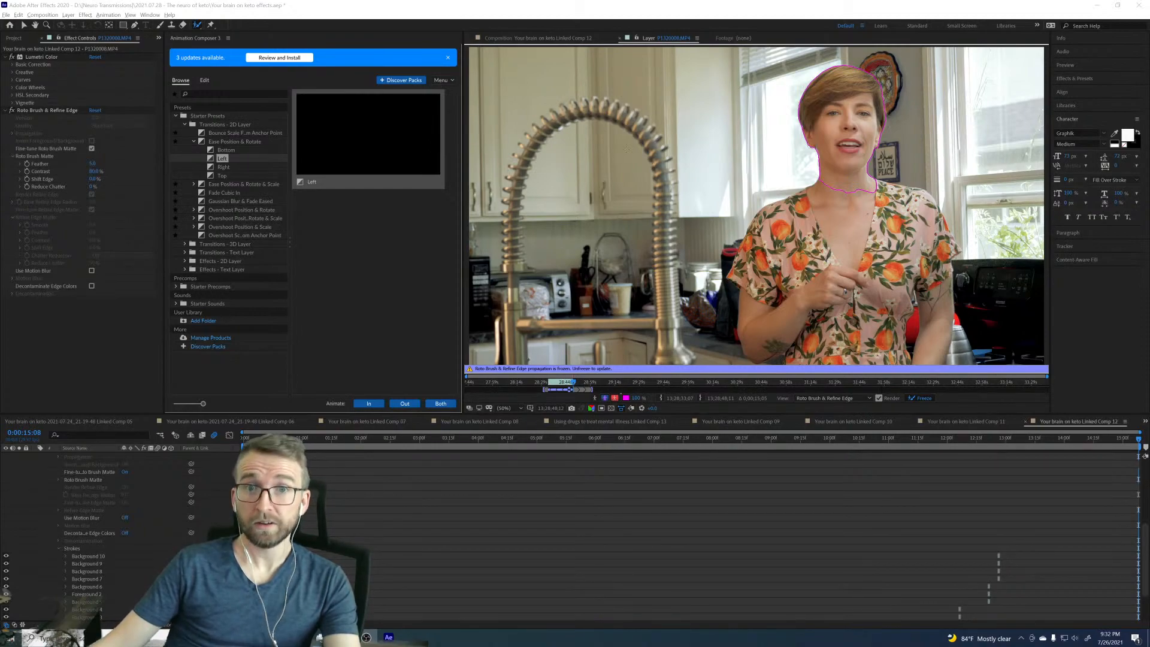
left_click(774, 8)
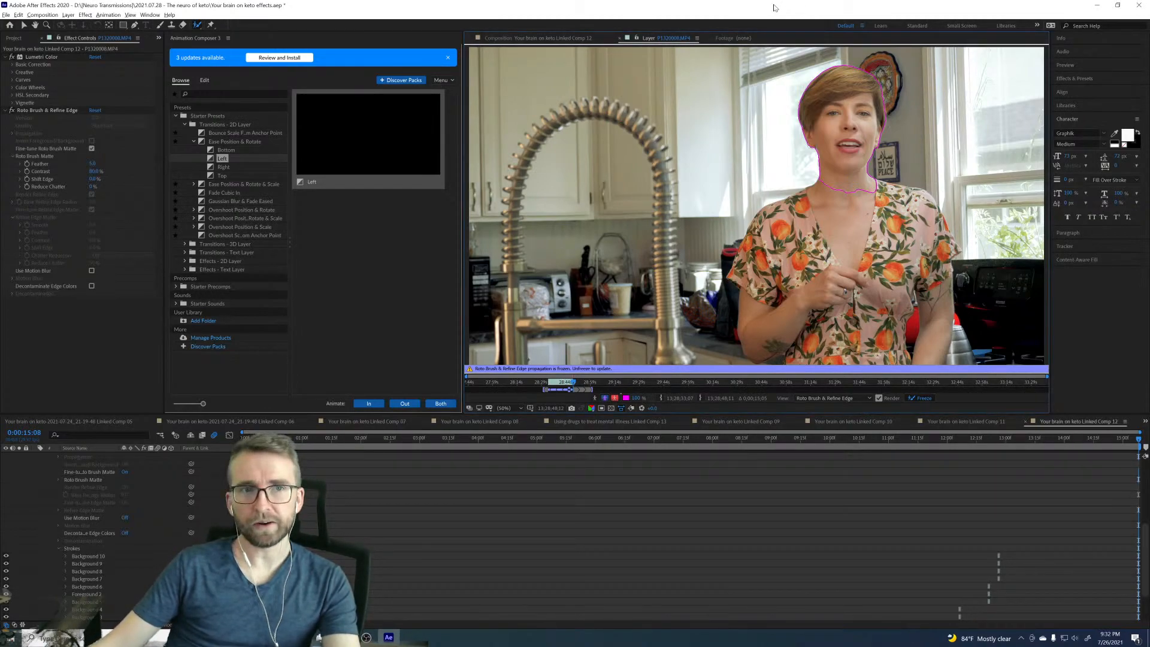
key("ctrl+s")
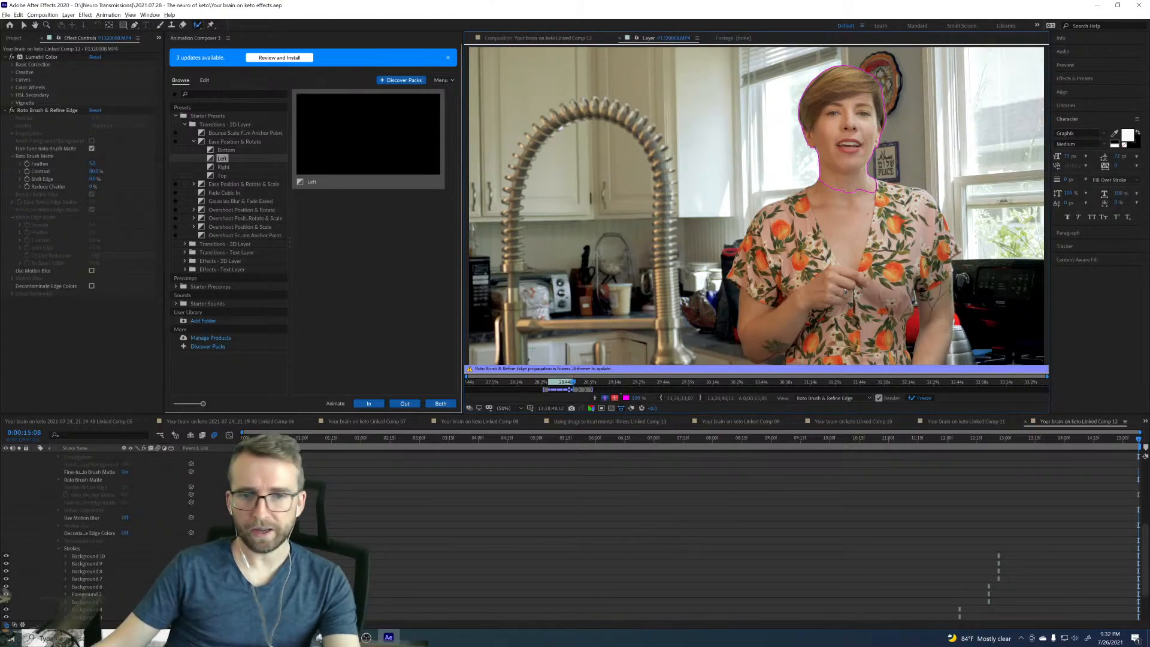
Step: Collapse the properties of the rotoscoped P1320008.MP4 layer and move it above the other P1320008.MP4 layer
scroll(837, 537, "up", 3)
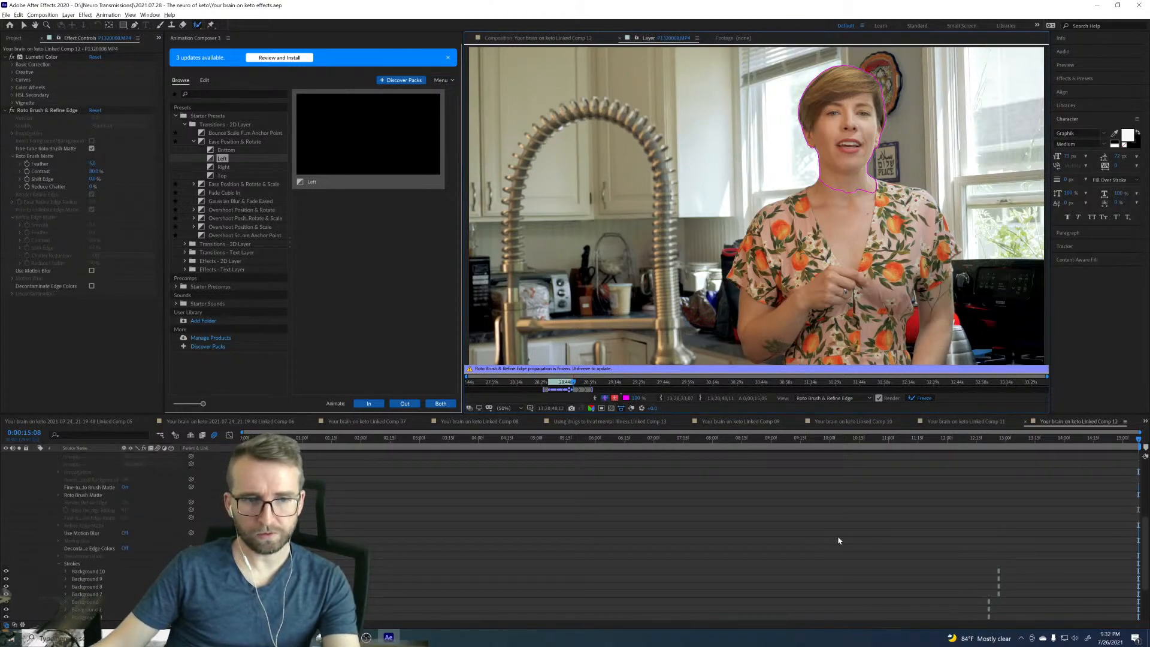
scroll(839, 541, "up", 2)
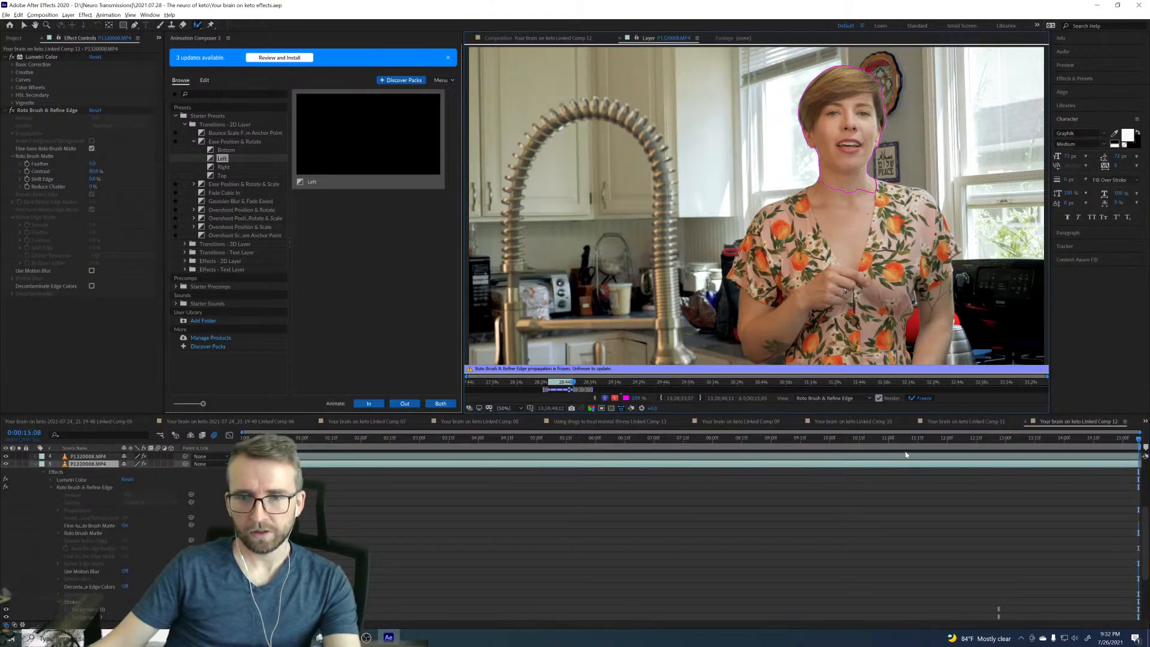
scroll(461, 528, "up", 2)
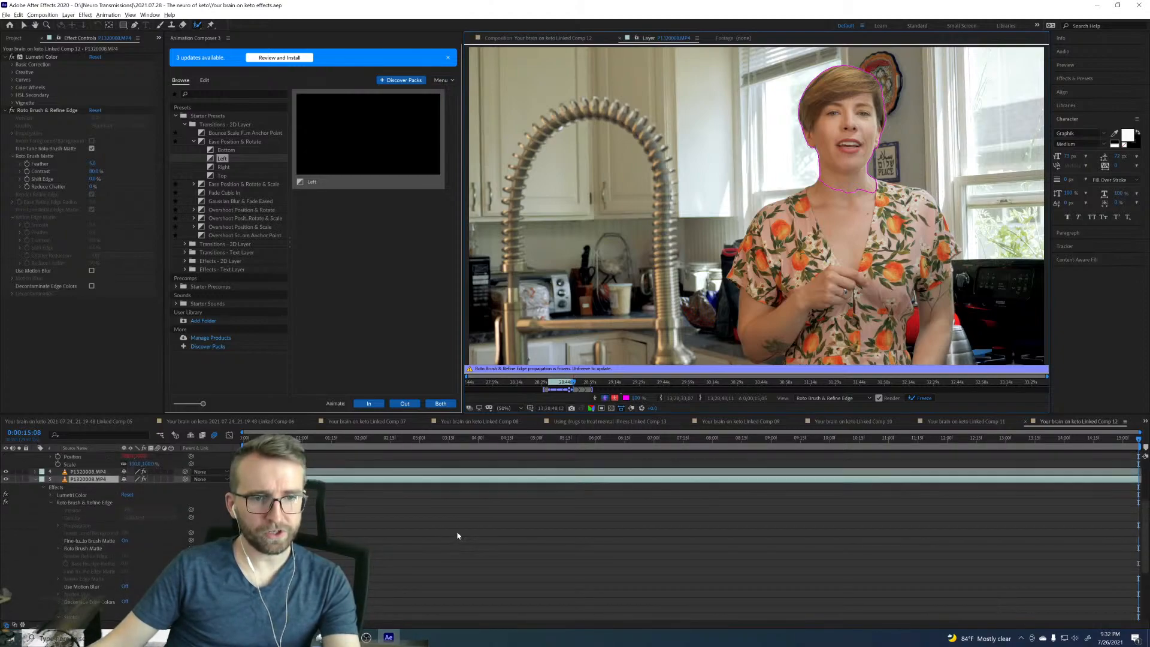
scroll(458, 527, "up", 1)
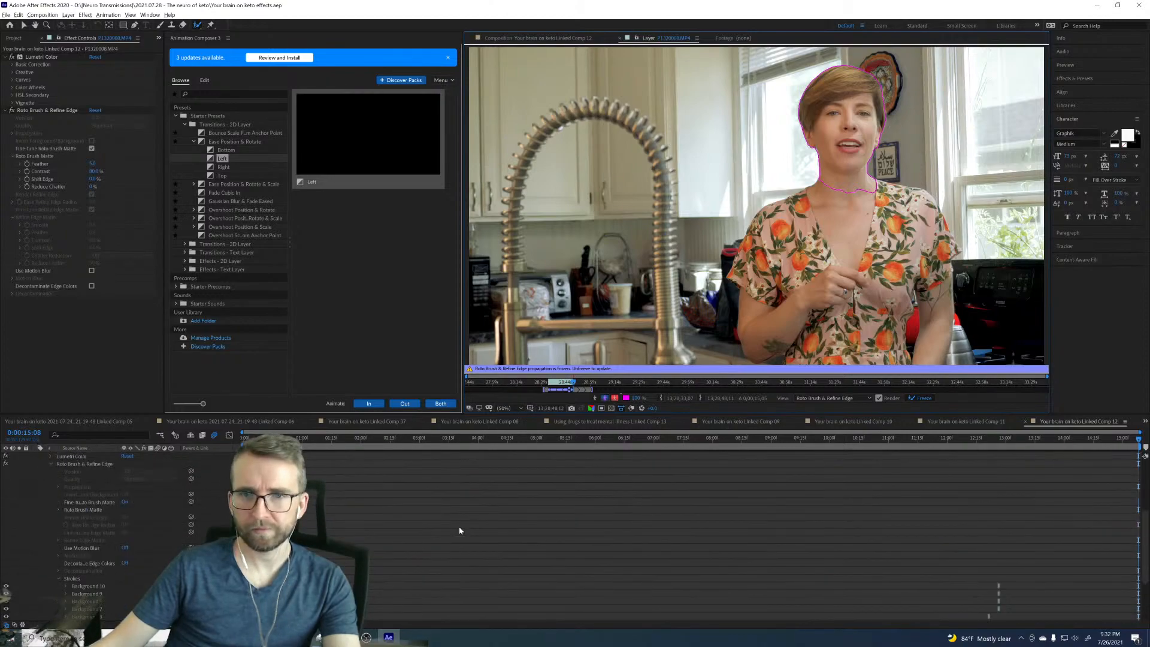
scroll(508, 509, "up", 1)
scroll(507, 508, "up", 2)
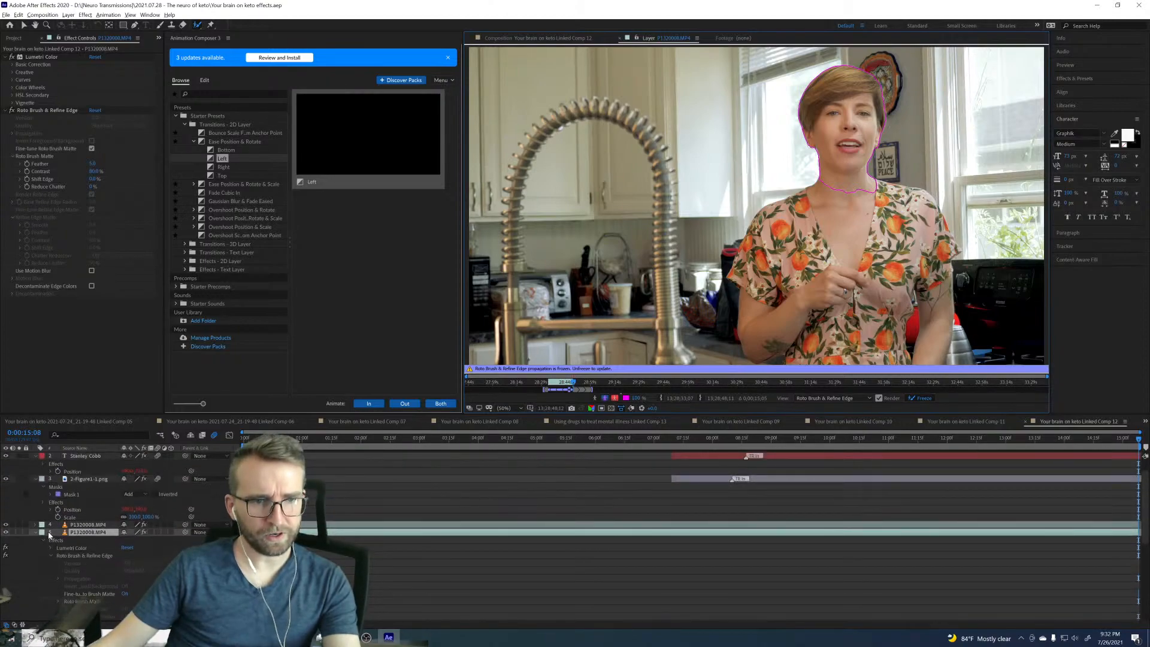
scroll(35, 534, "up", 2)
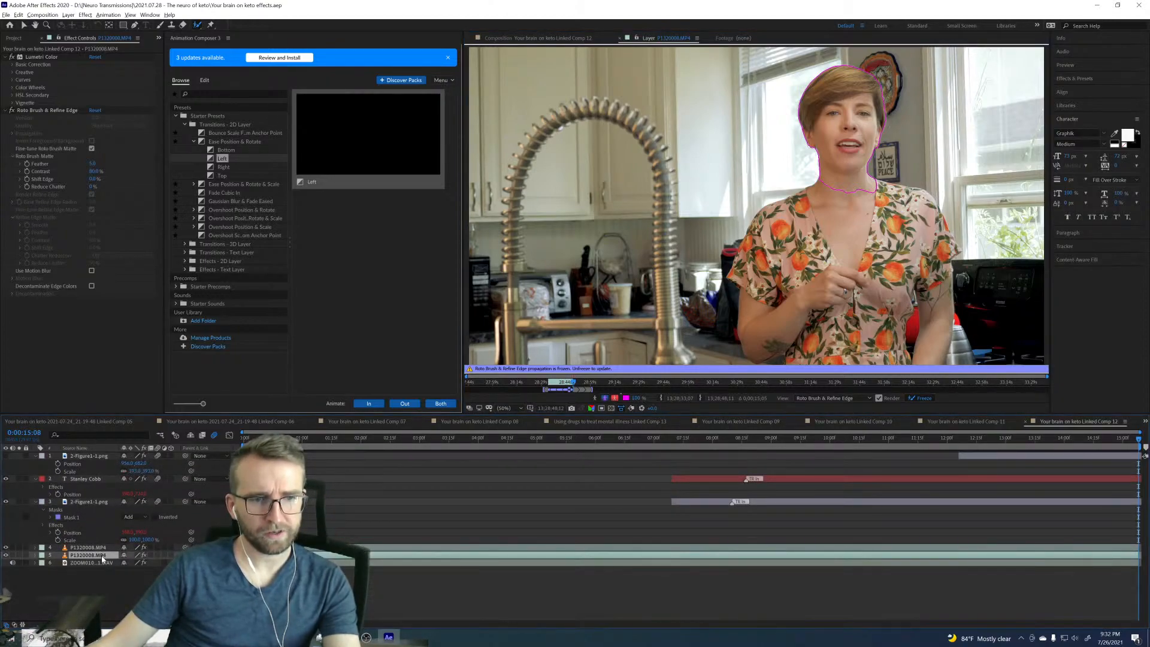
left_click_drag(103, 555, 104, 544)
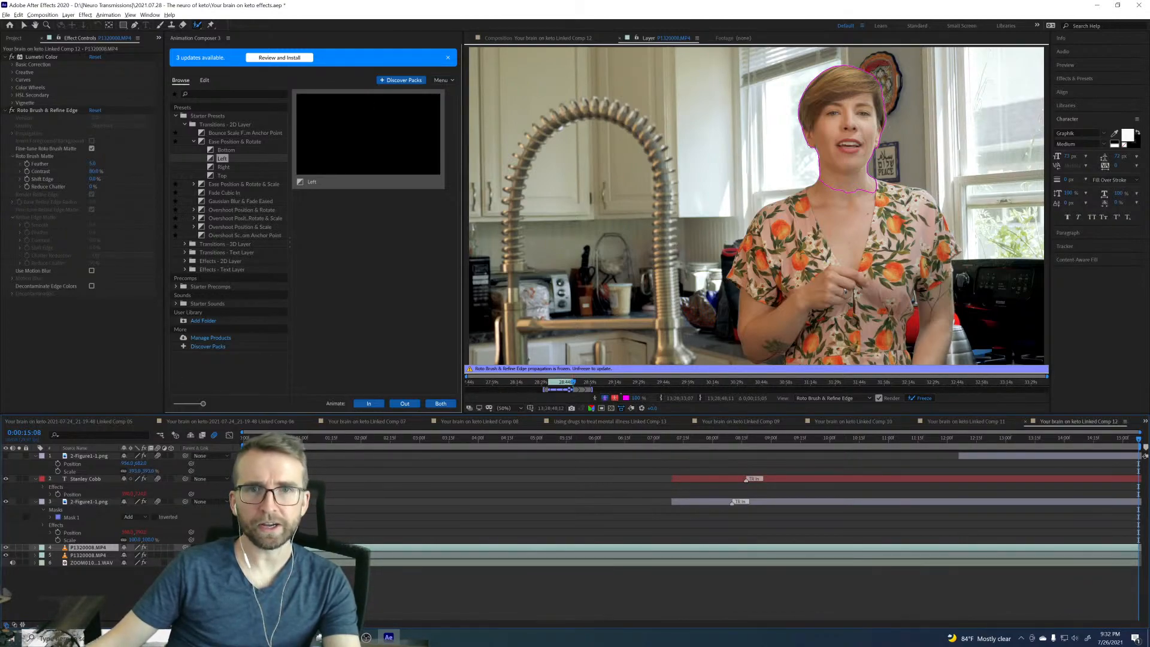
Step: Check the rotoscoped head layer in the composition near 0:00:15:02 by toggling the lower P1320008.MP4 layer's visibility
left_click(528, 39)
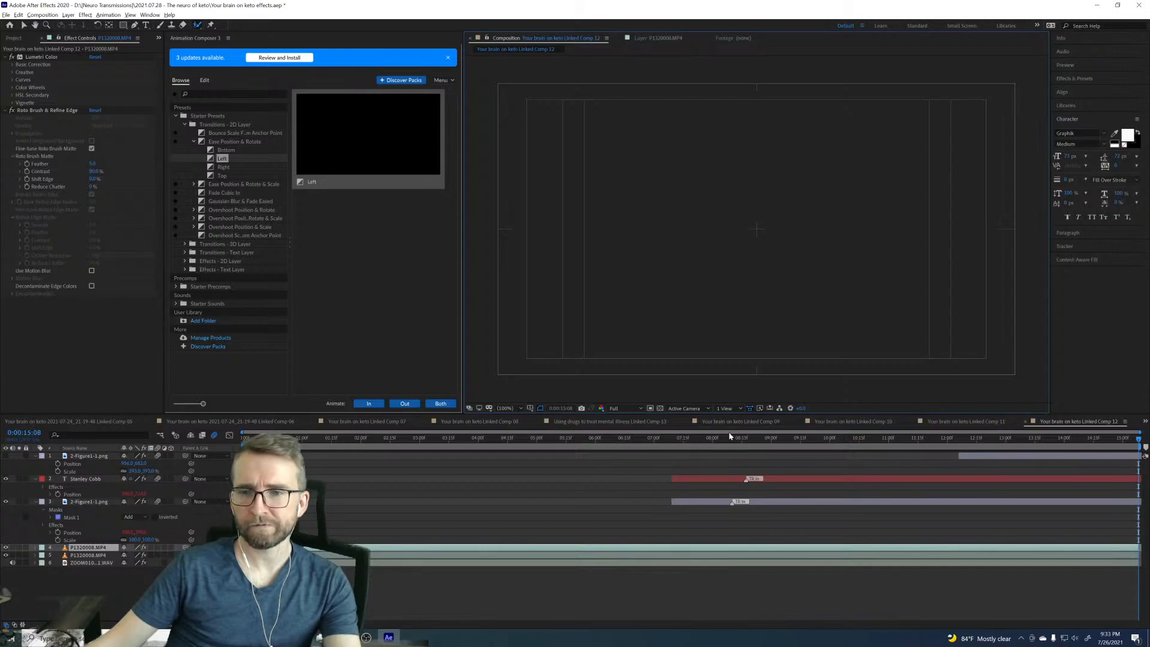
left_click(1125, 443)
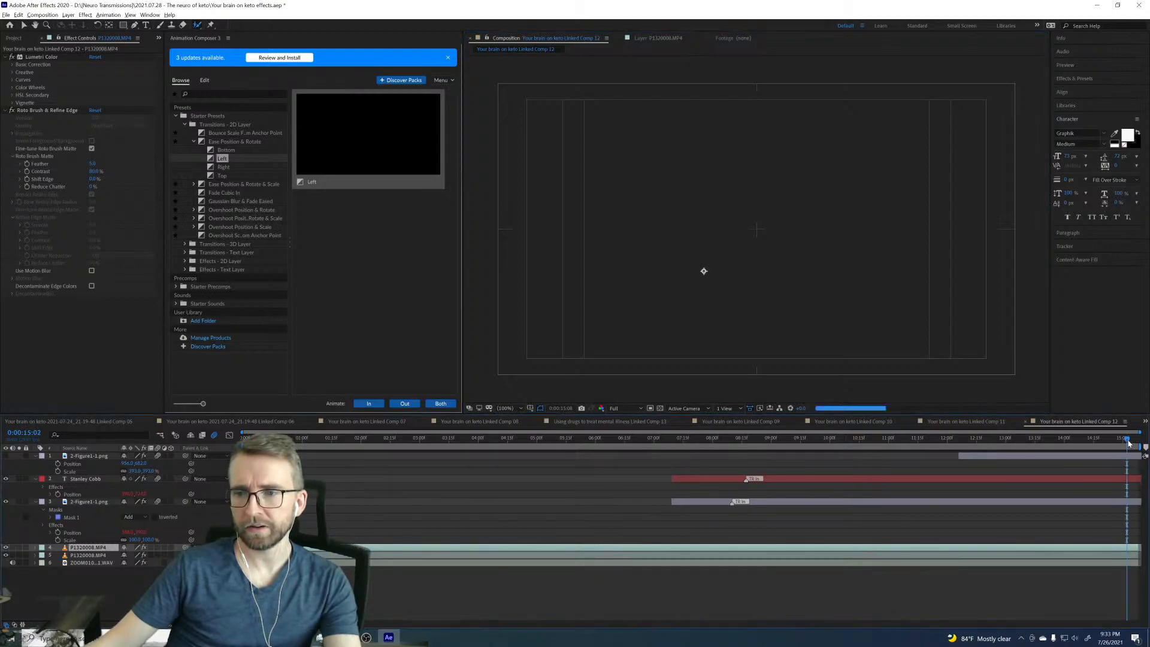
left_click(6, 556)
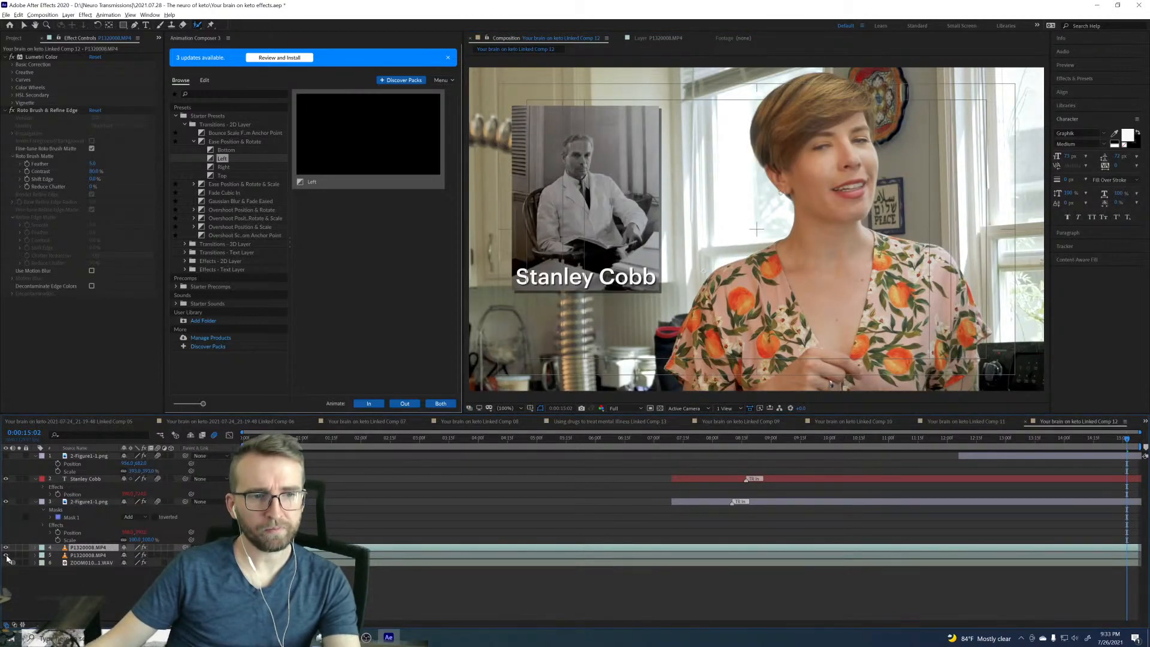
left_click(7, 556)
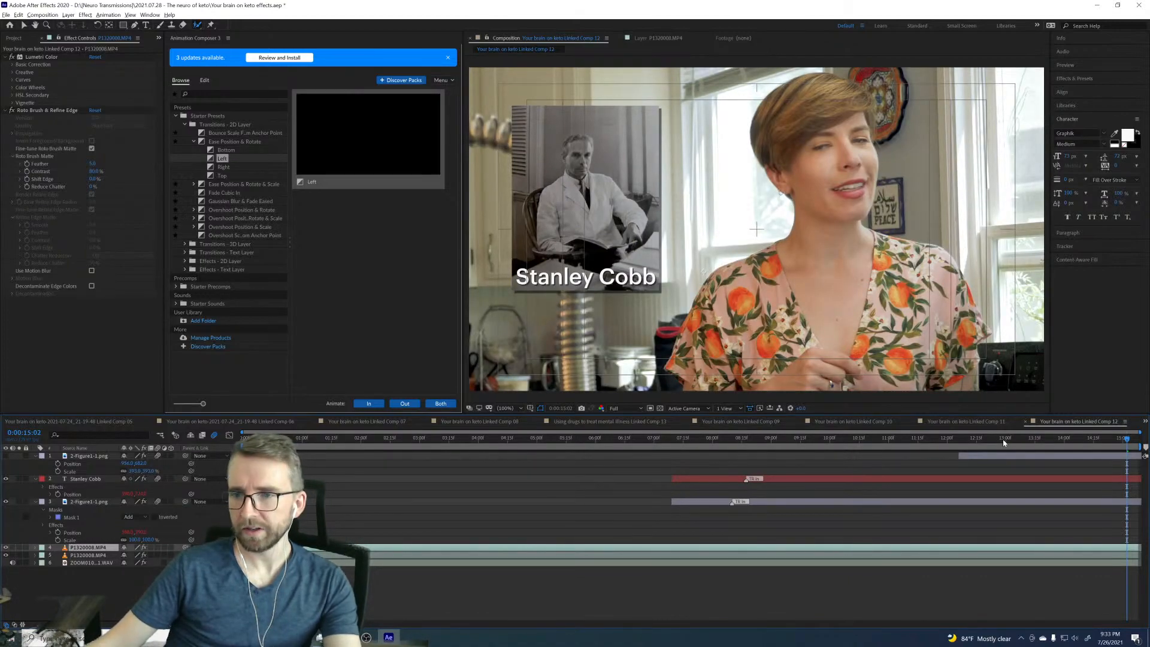
Step: Show the enlarged 2-Figure1-1.png photo at 0:00:12:09 and bring the rotoscoped P1320008.MP4 layer to the front of the stack
left_click(967, 442)
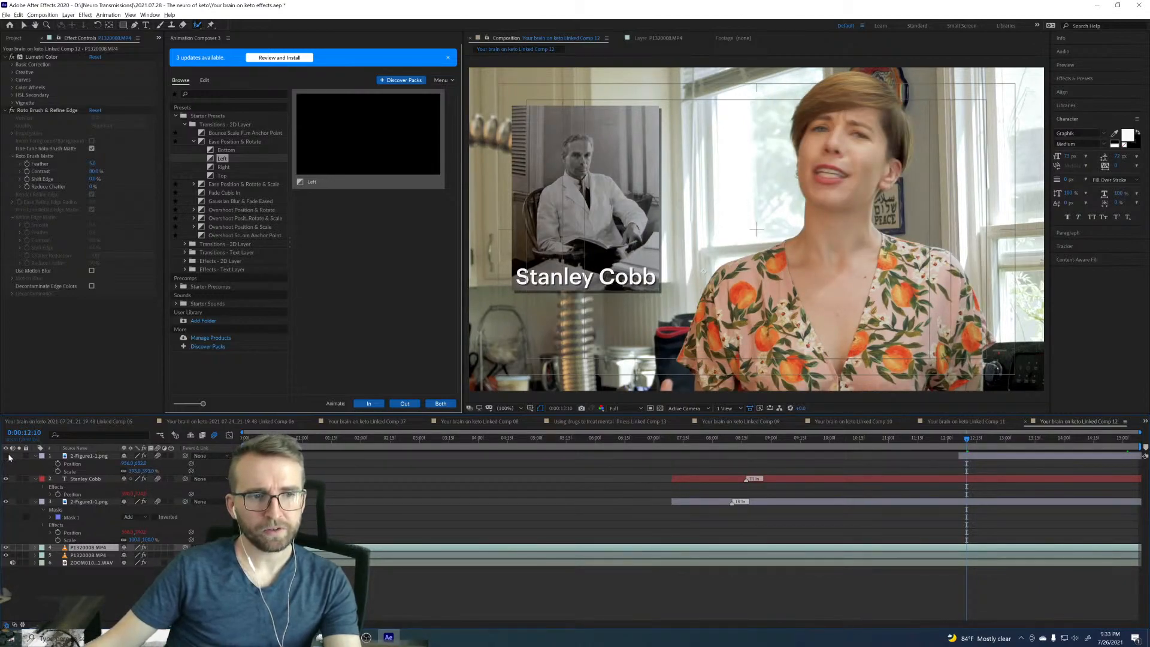
key("Page_Up")
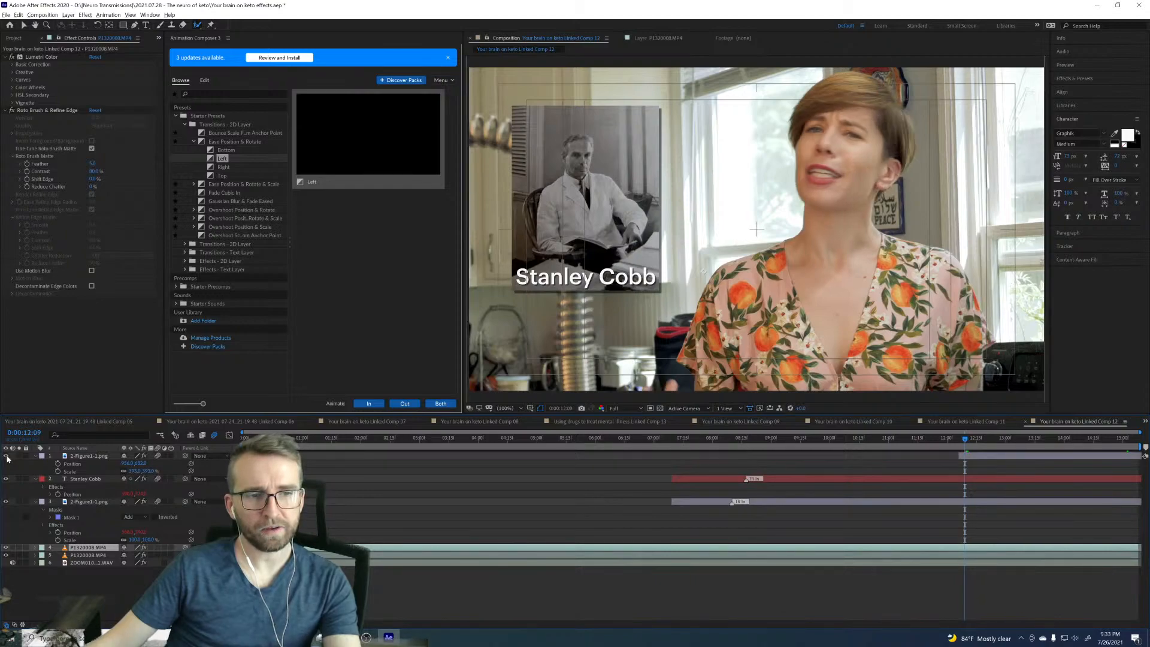
left_click(6, 456)
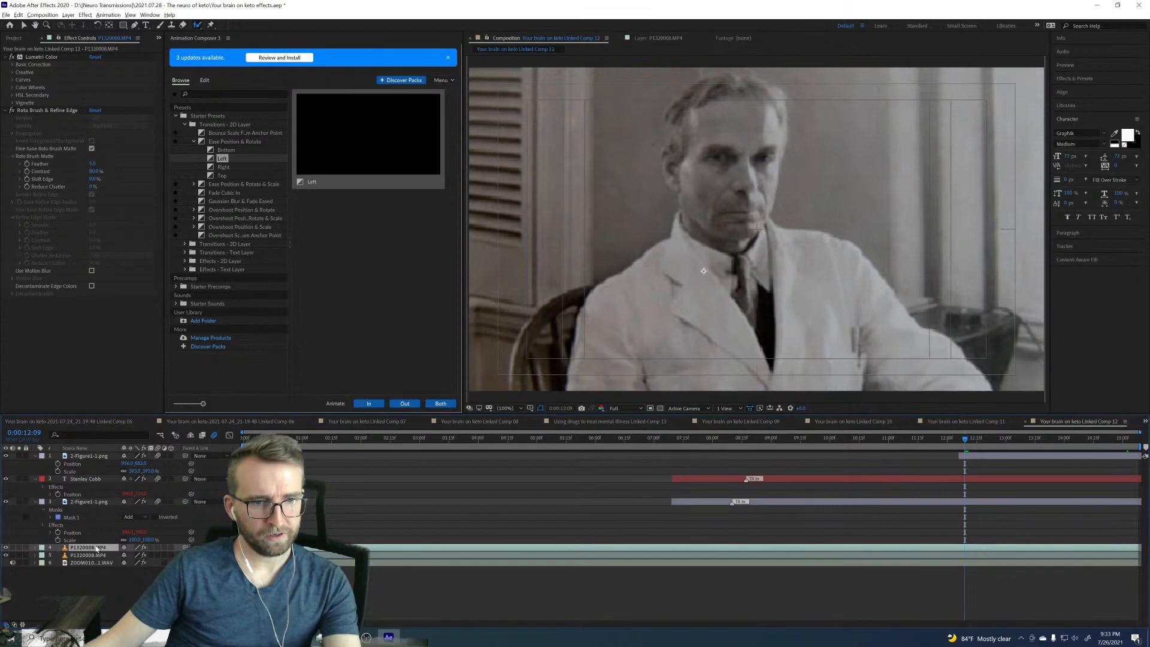
key("ctrl+shift+bracketright")
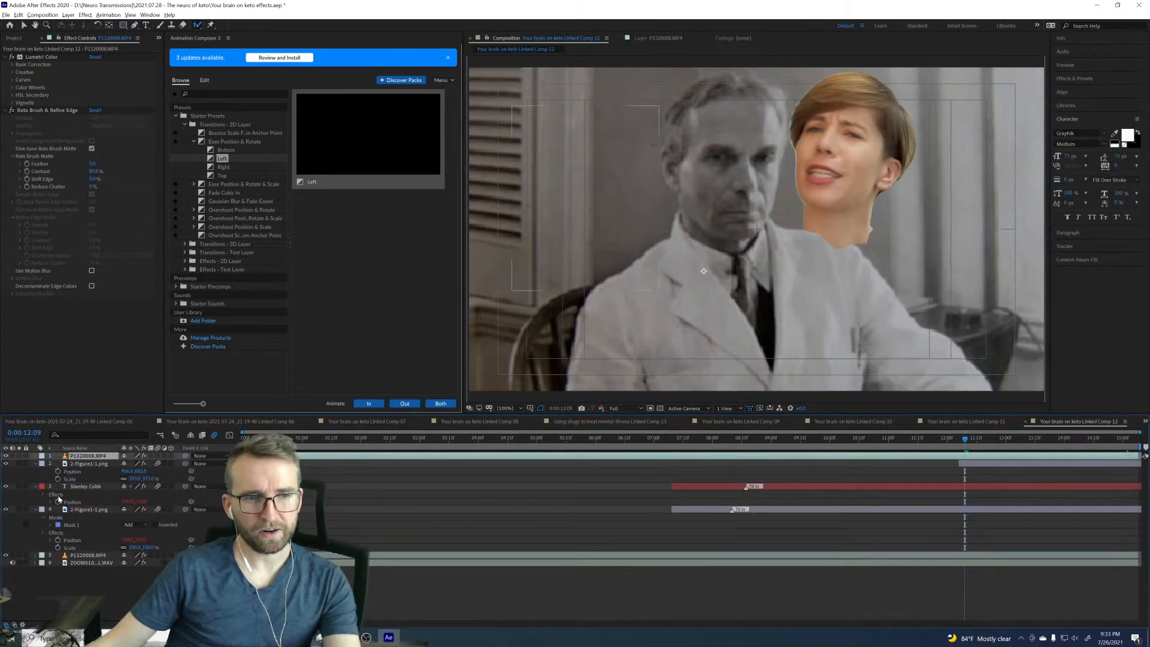
Step: Move and enlarge the rotoscoped presenter's head so it covers Stanley Cobb's face in the enlarged photo
key("p")
key("shift+s")
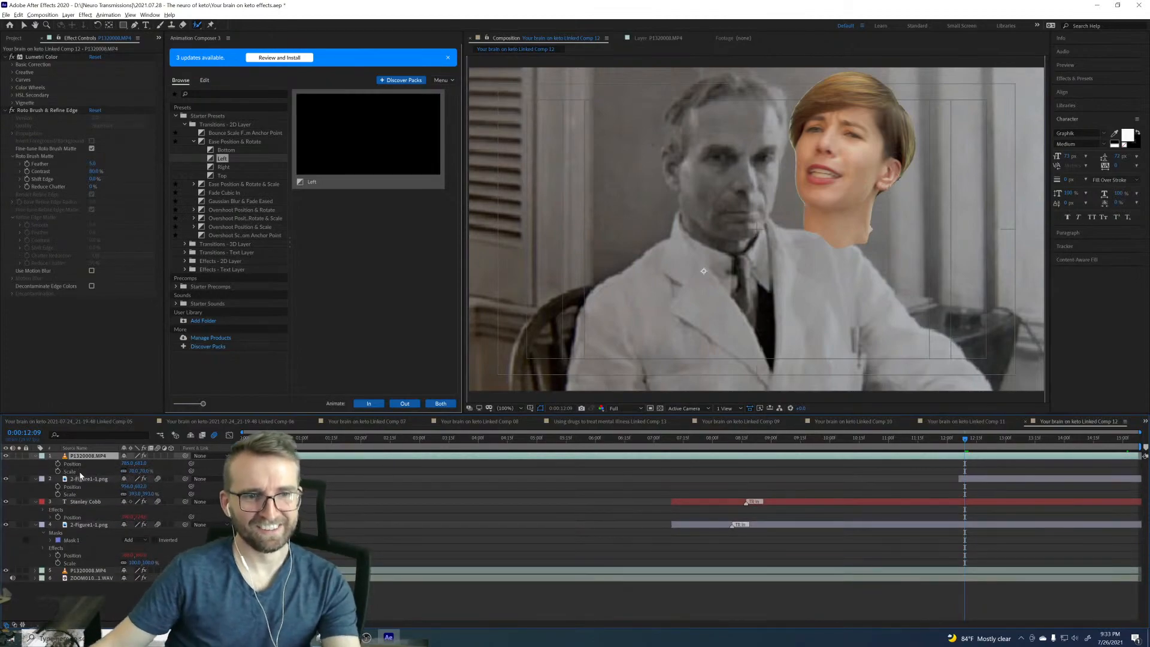
left_click_drag(128, 463, 0, 473)
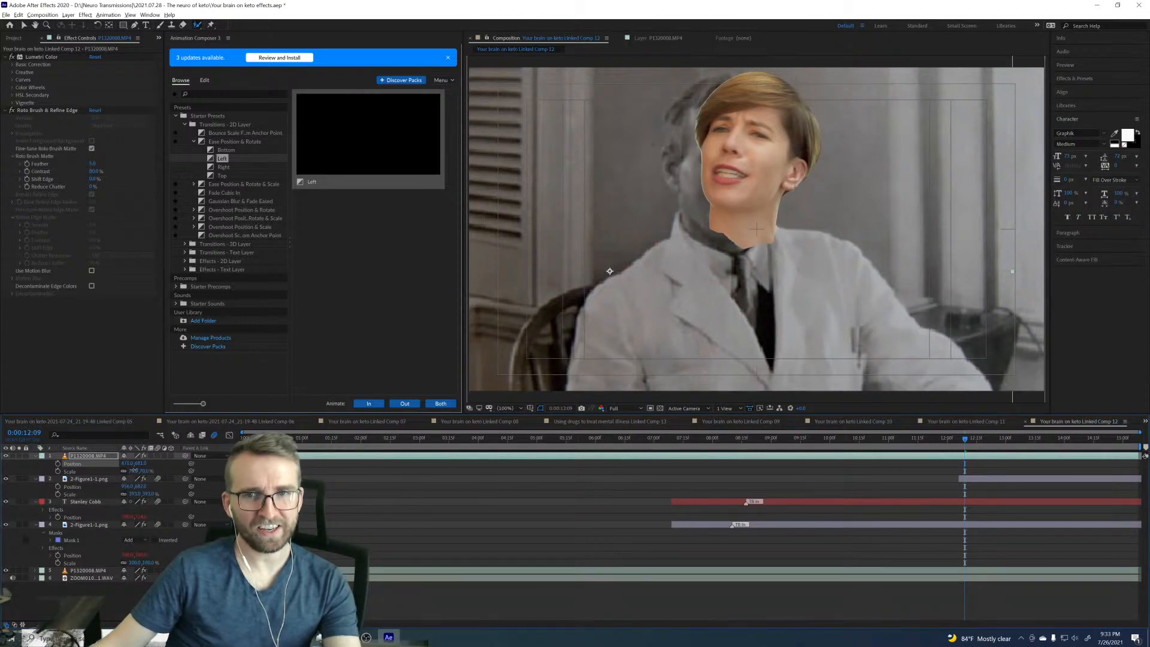
left_click_drag(131, 471, 211, 477)
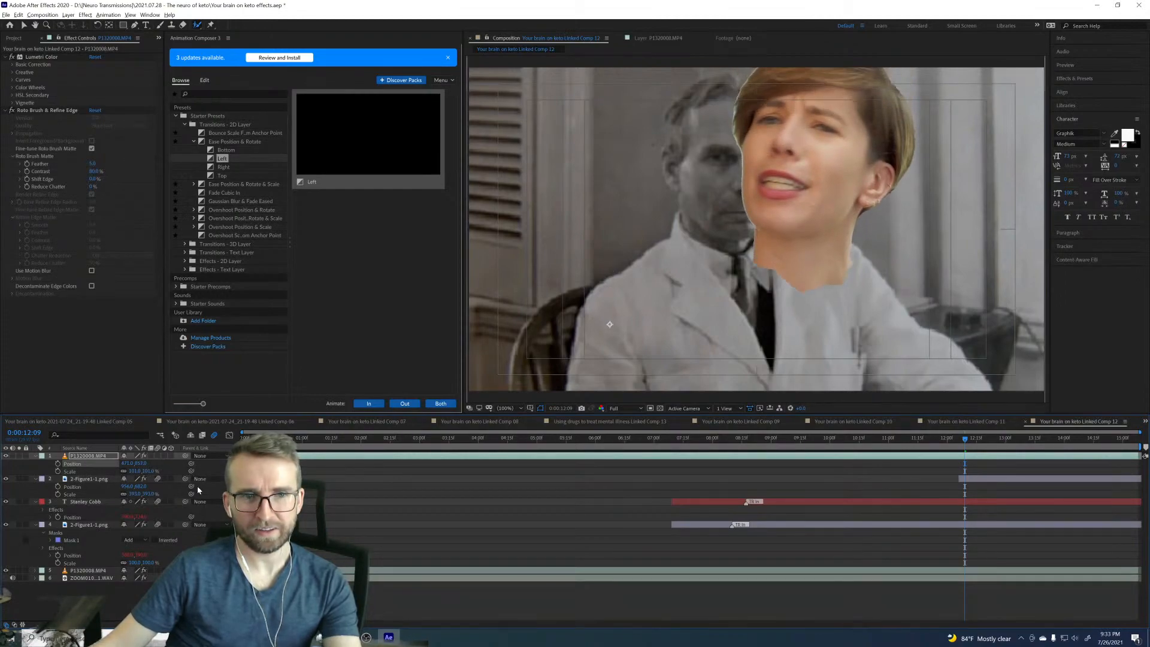
left_click_drag(137, 471, 49, 478)
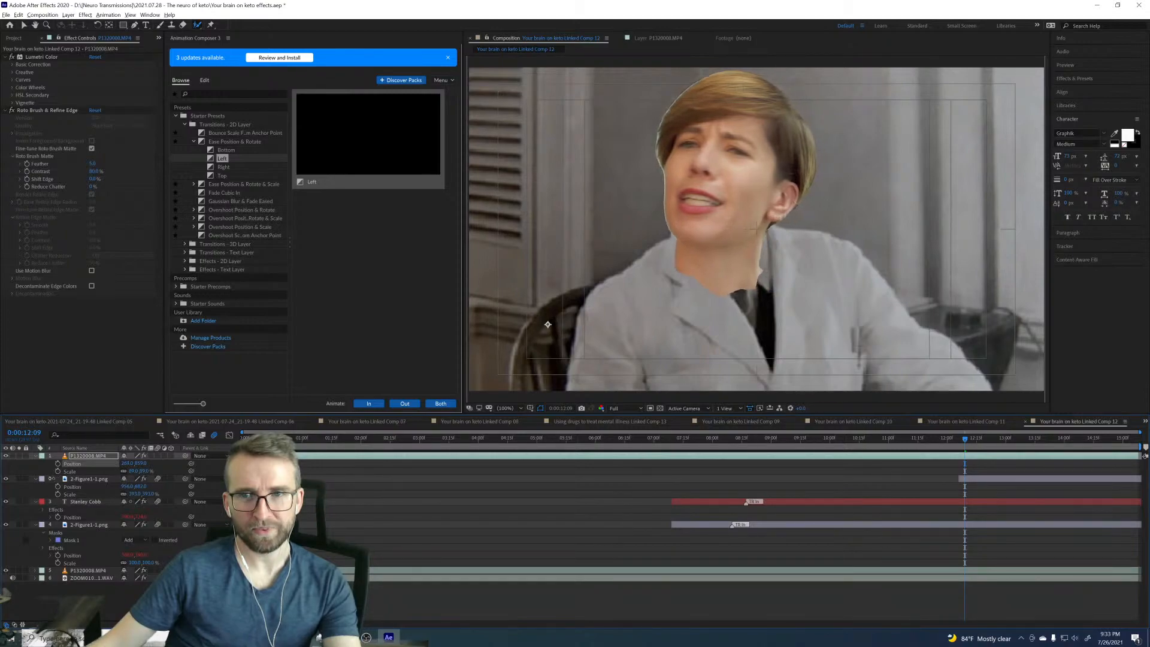
left_click_drag(140, 465, 109, 473)
Step: Rotate the presenter's head slightly and adjust its position to line up with the photo's neck and collar
key("ctrl+r")
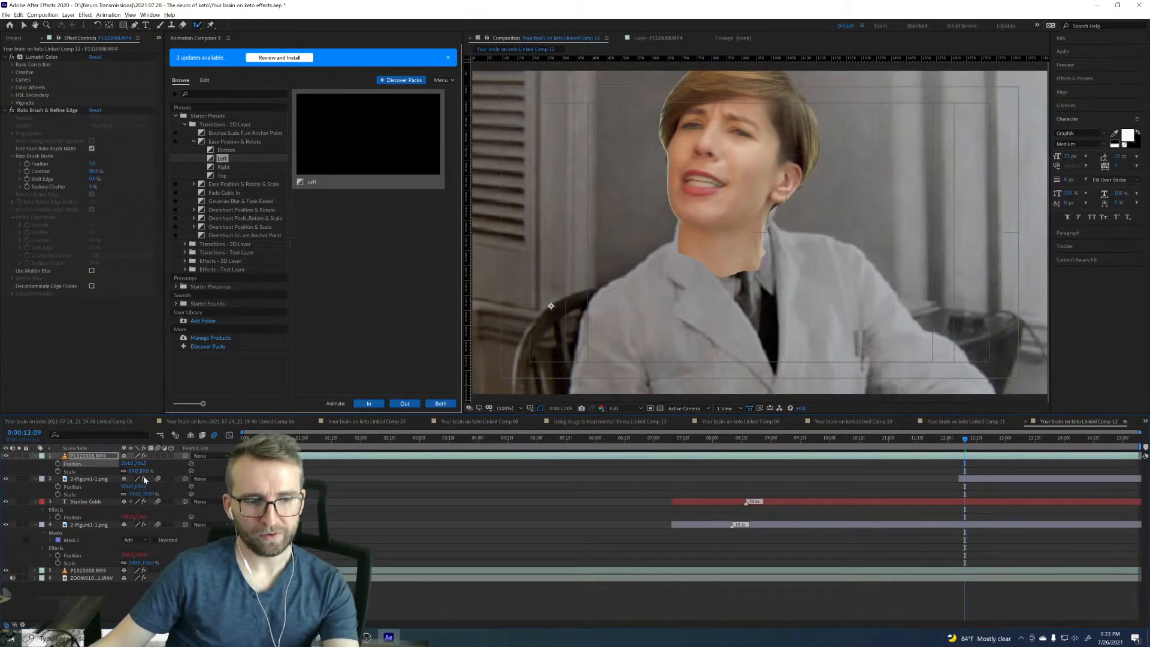
key("shift+r")
left_click_drag(132, 478, 128, 478)
mouse_move(131, 479)
left_mouse_down()
mouse_move(175, 463)
mouse_move(141, 463)
left_mouse_up()
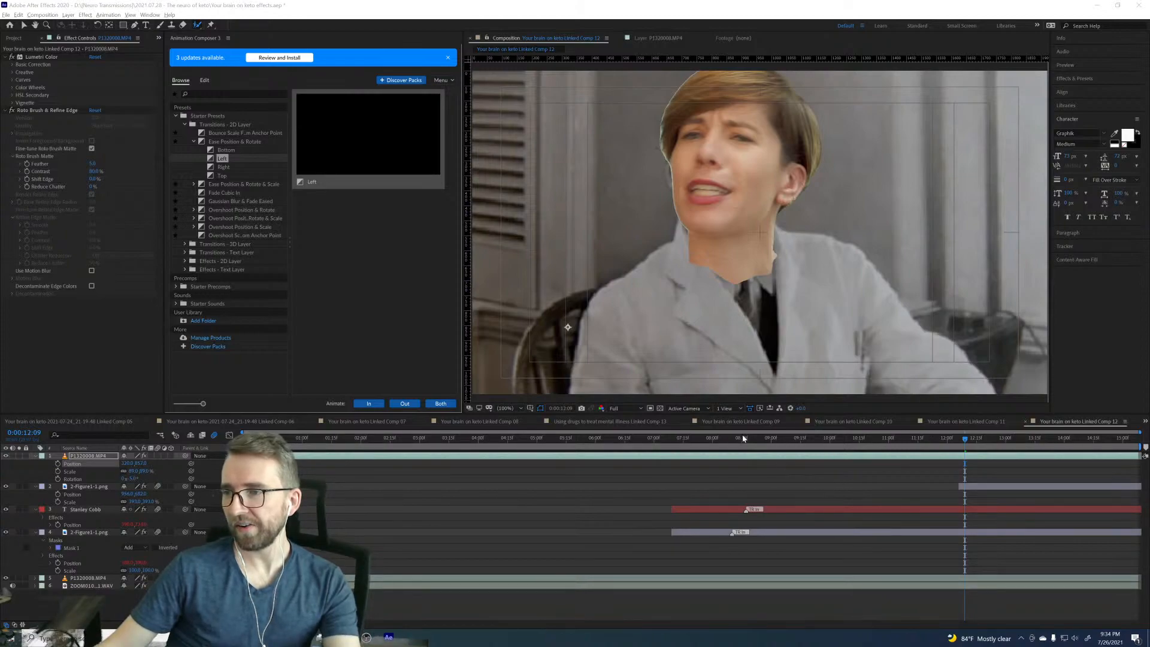
Step: Trim the start of the rotoscoped P1320008.MP4 head layer to 0:00:12:06, where the enlarged photo begins
left_click(469, 518)
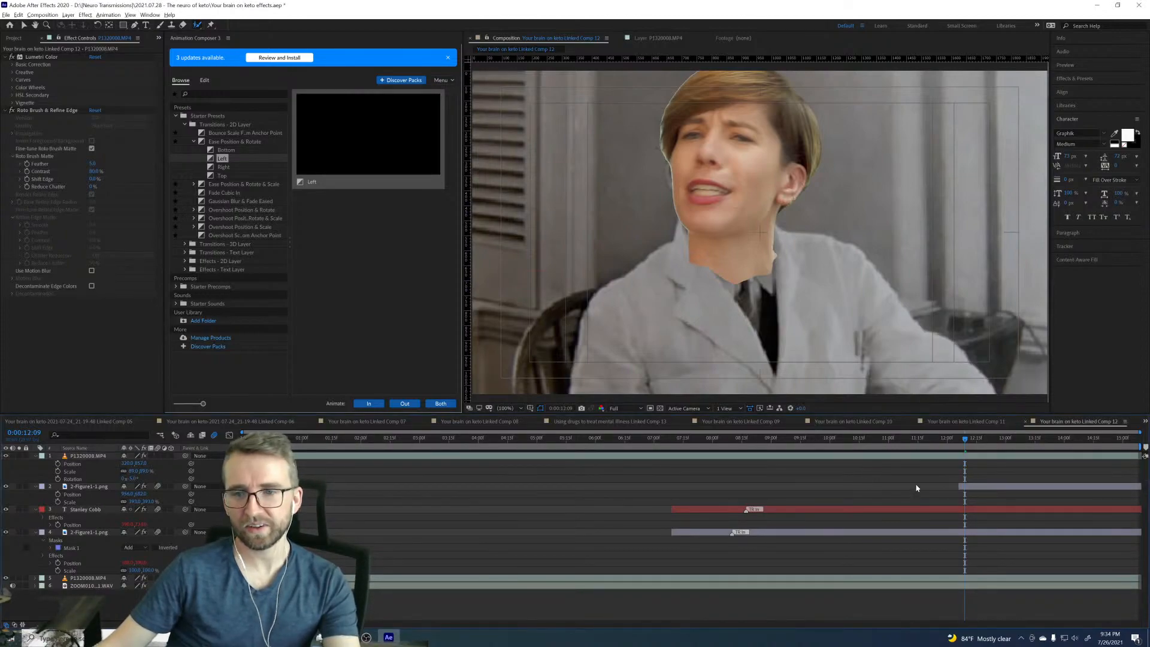
left_click(959, 448)
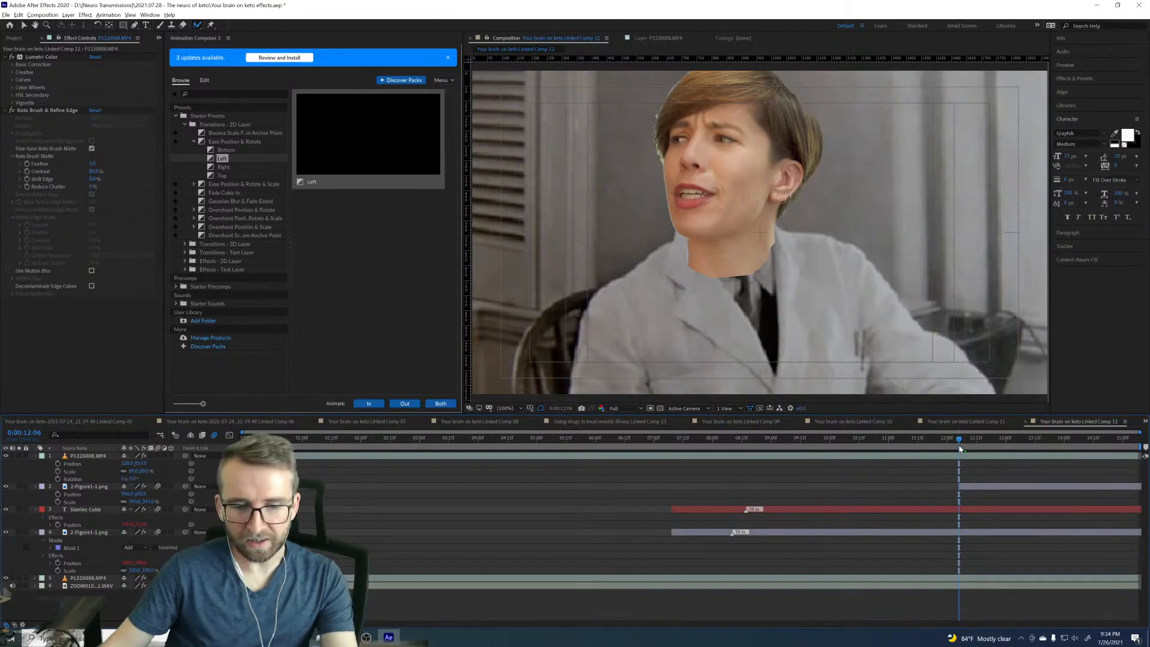
left_click(992, 457)
Step: Preview the head over the photo and move the head layer slightly upward
key("space")
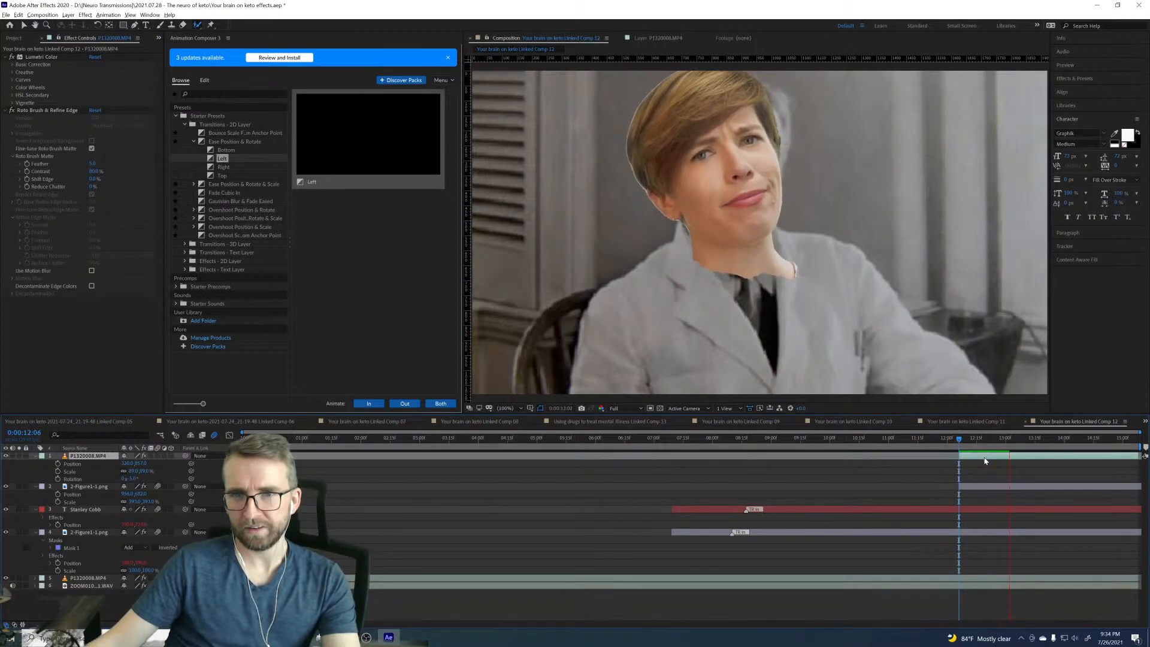
key("space")
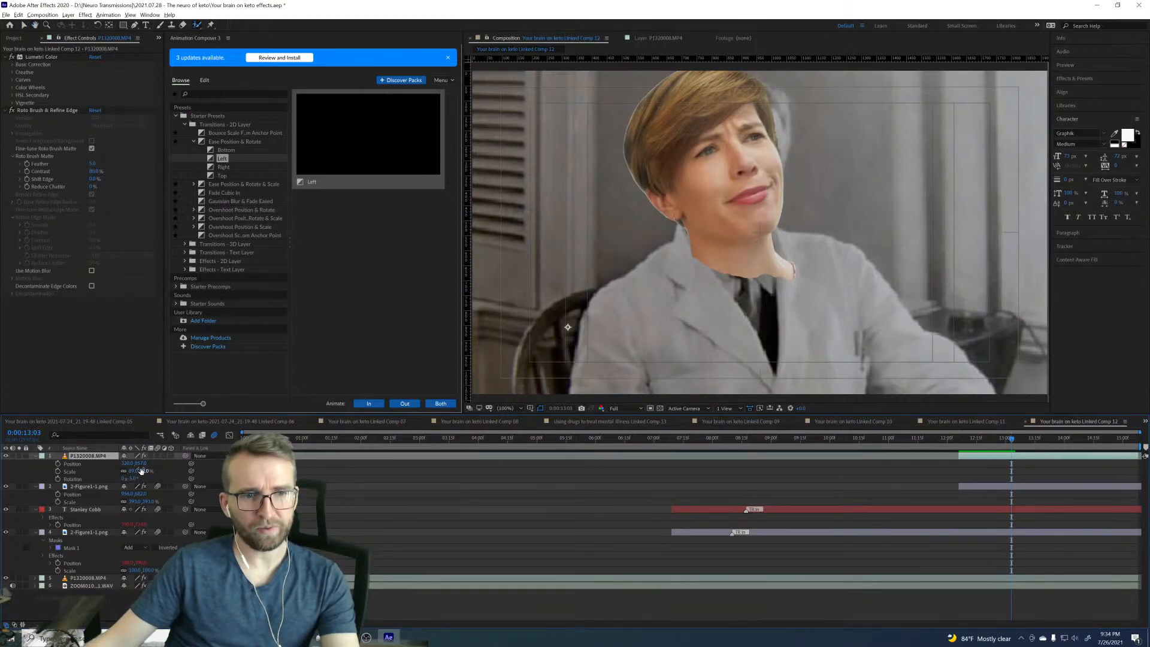
left_click_drag(142, 464, 125, 472)
key("space")
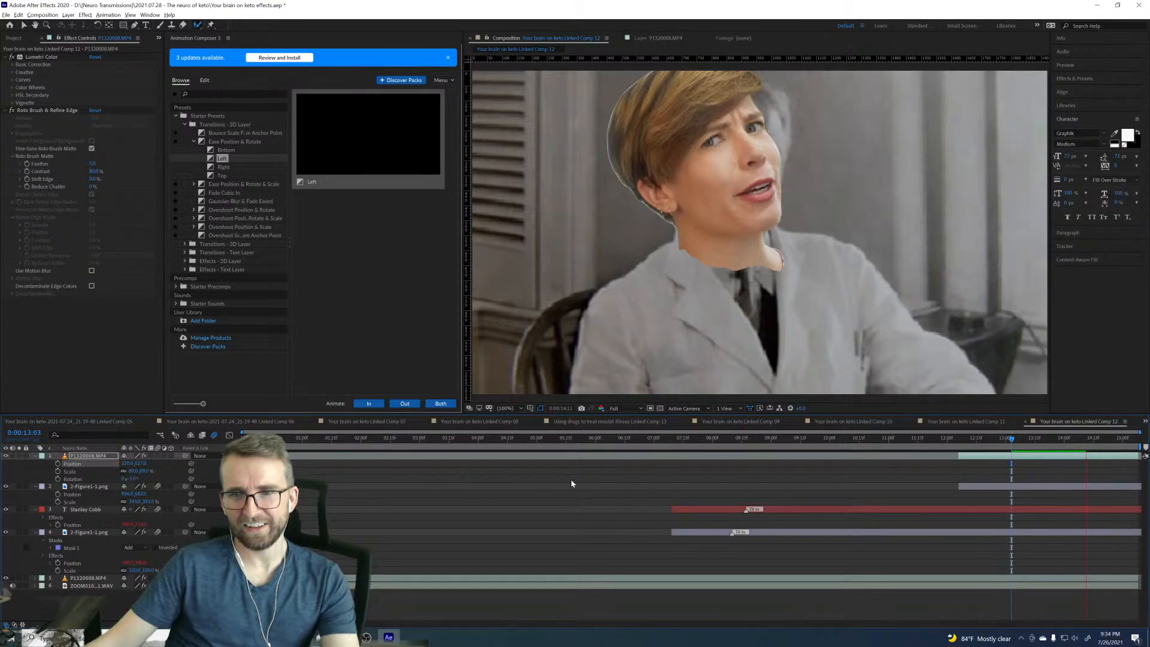
Step: Draw a closed Pen mask along the shirt collar and jacket on the head layer, hiding that layer while tracing
left_click(961, 439)
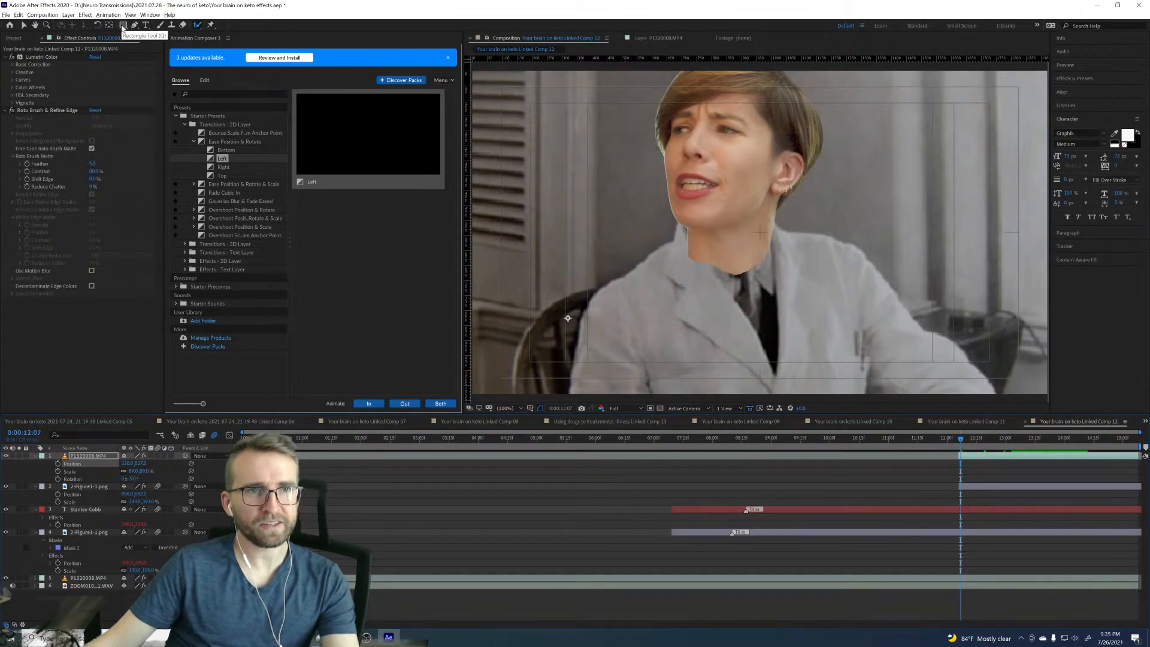
left_click(134, 24)
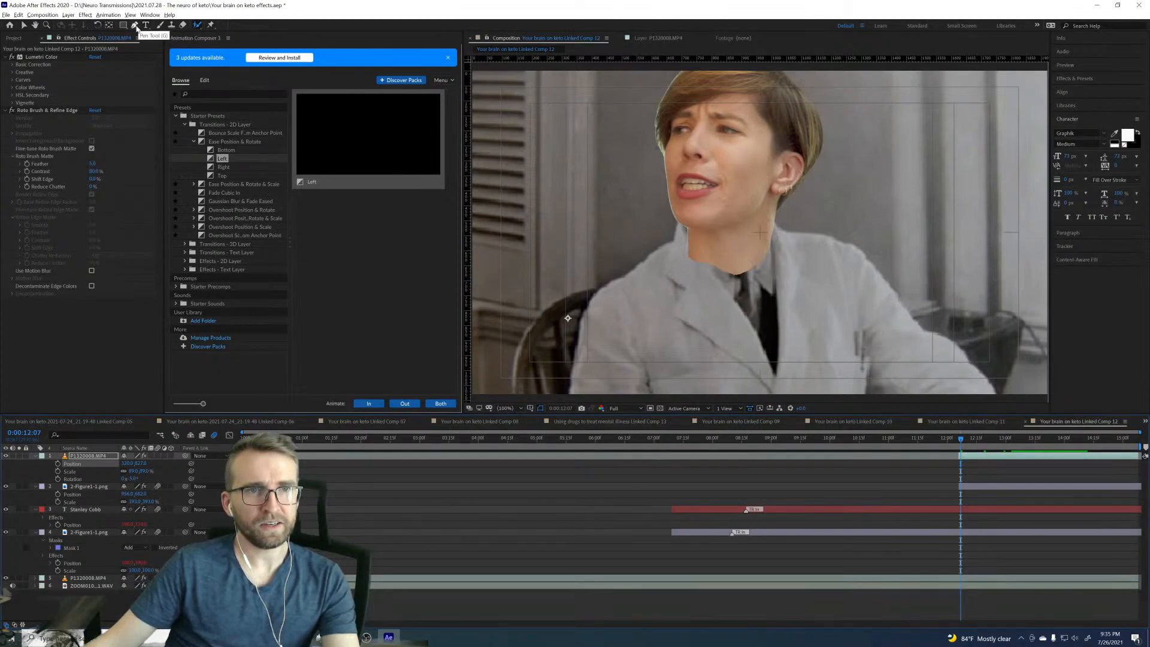
left_click(6, 456)
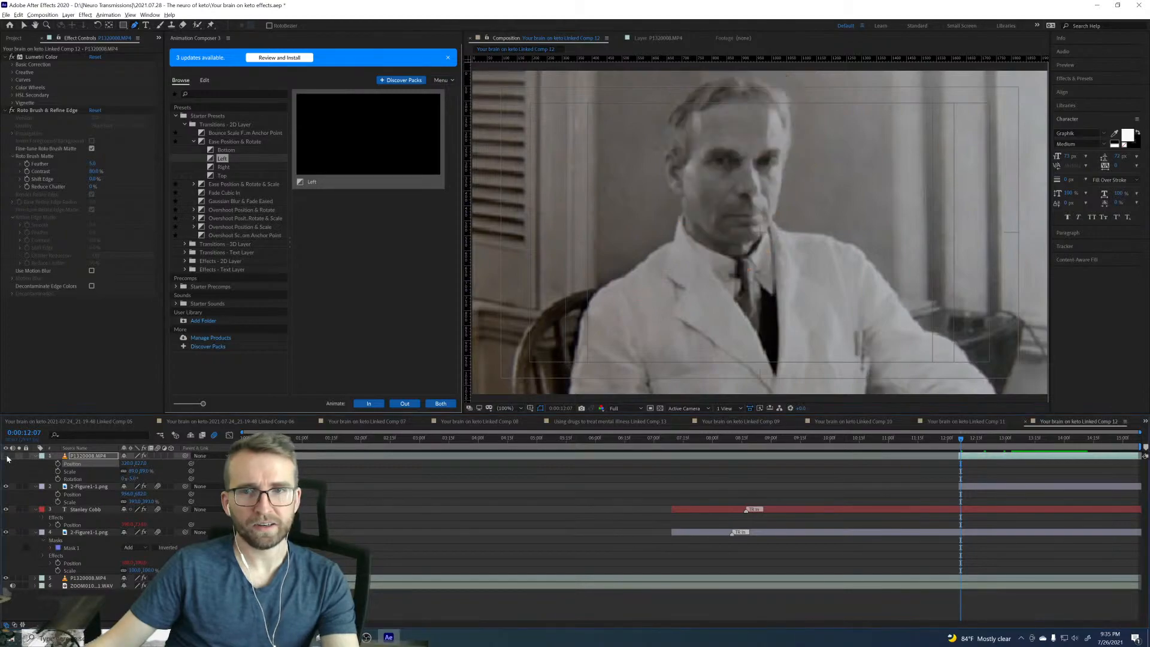
left_click(689, 235)
left_click(734, 258)
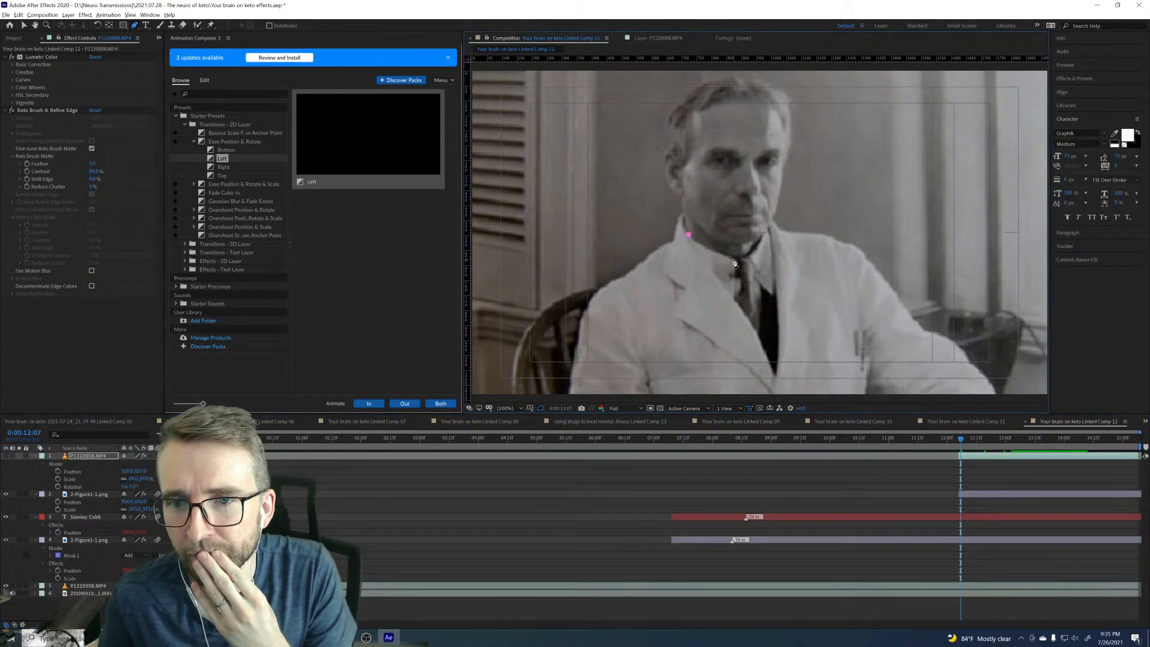
left_click(760, 242)
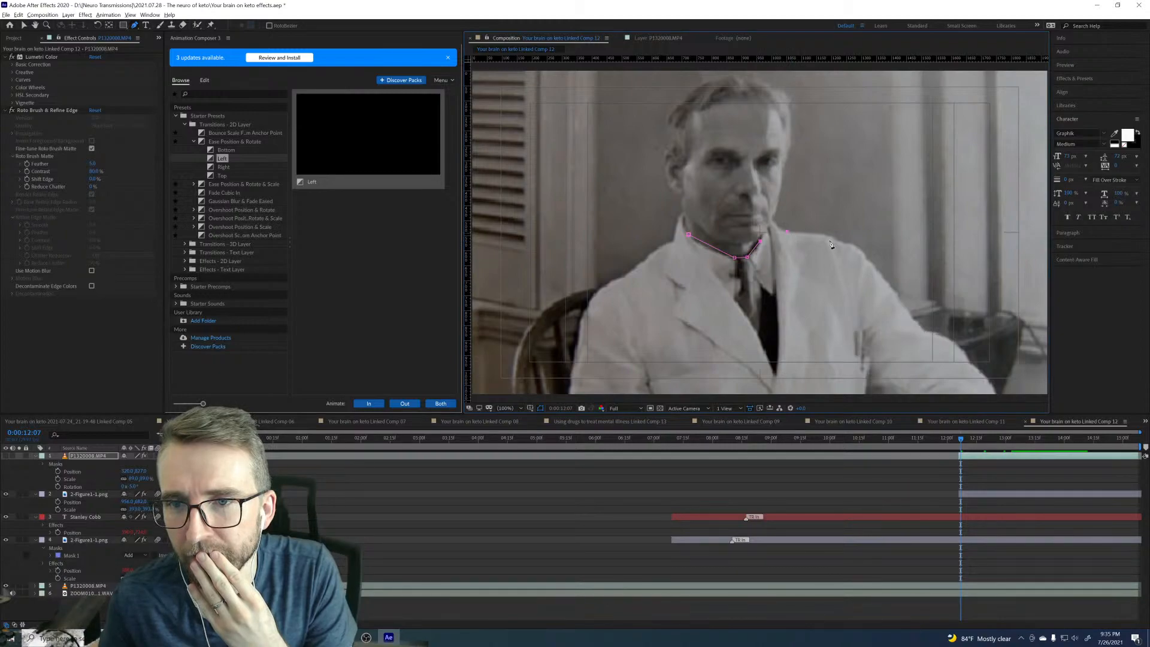
left_click(878, 278)
left_click(816, 335)
left_click(681, 334)
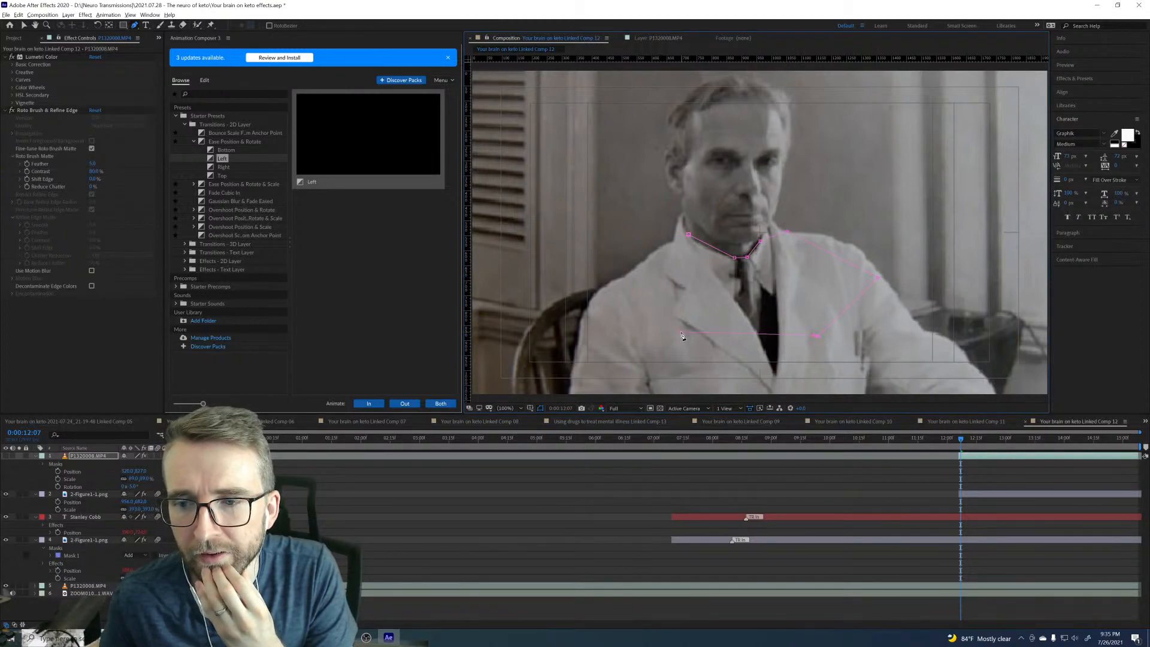
left_click(689, 236)
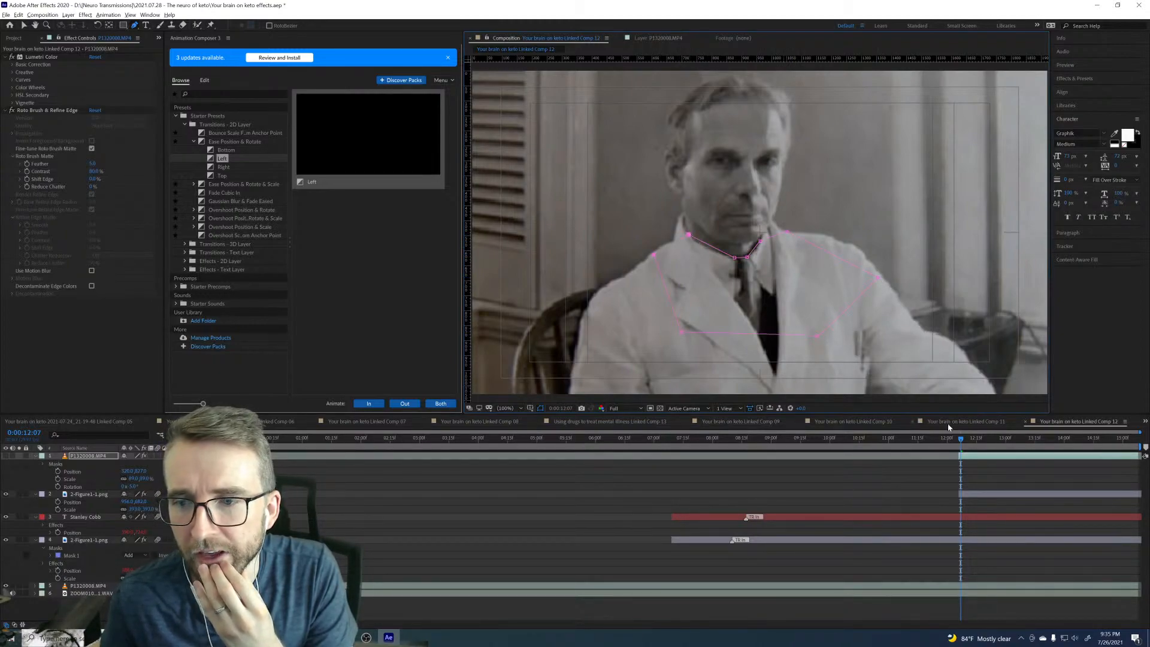
left_click(6, 457)
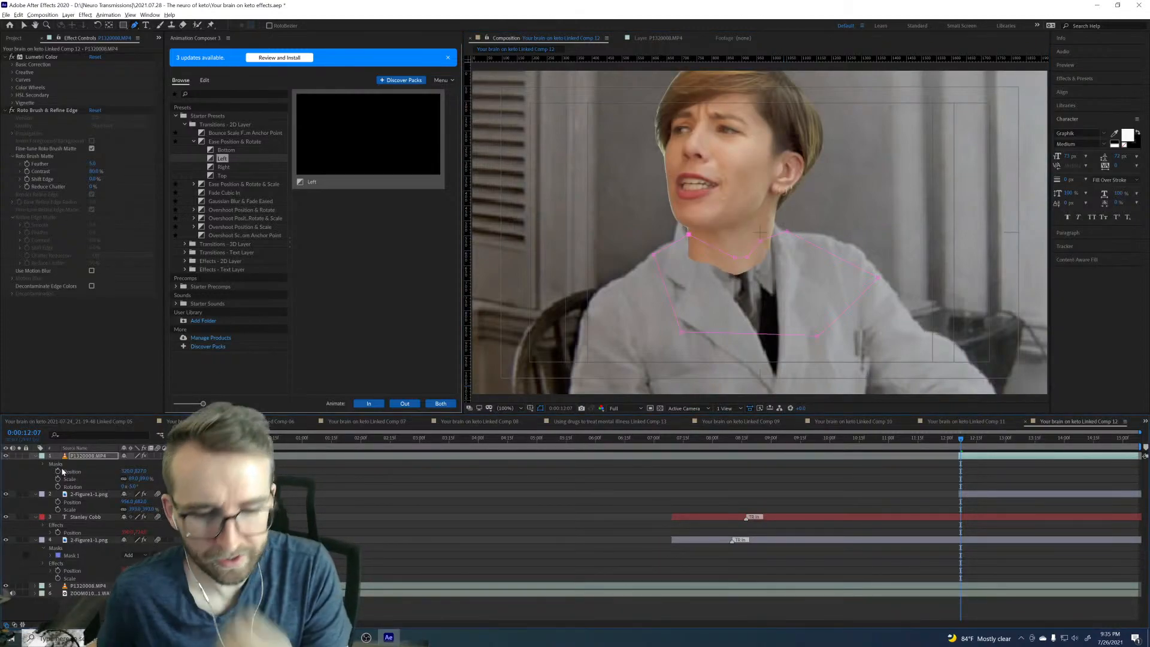
Step: Reveal the head layer's mask properties and set the collar mask's mode to Subtract
key("m")
key("m")
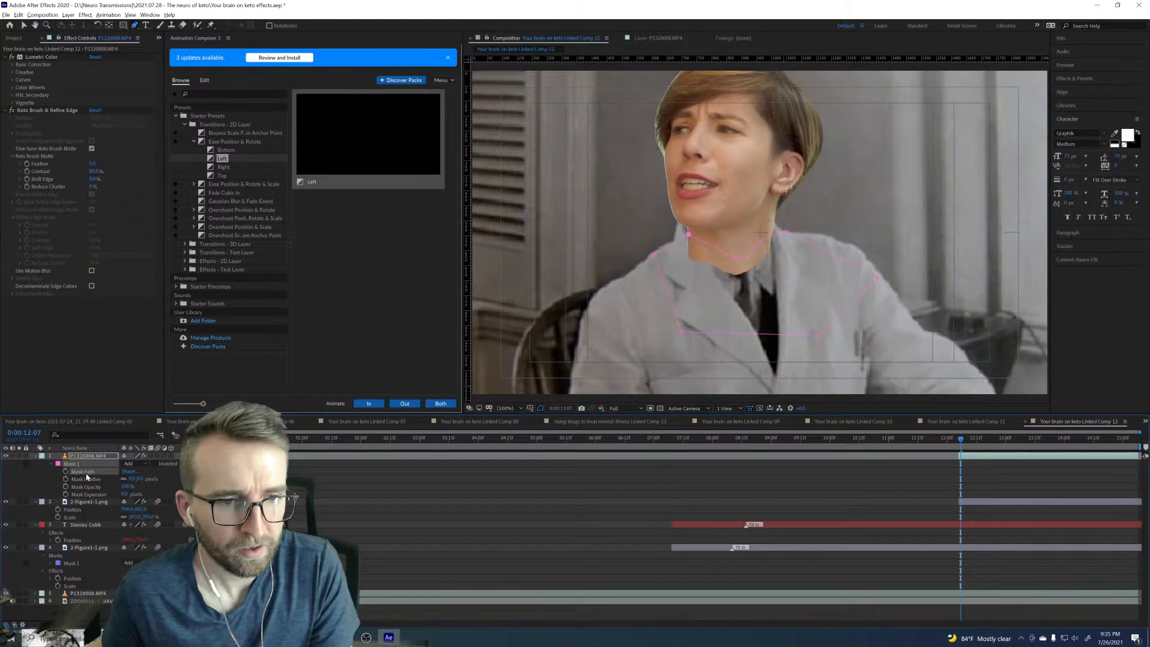
left_click(139, 464)
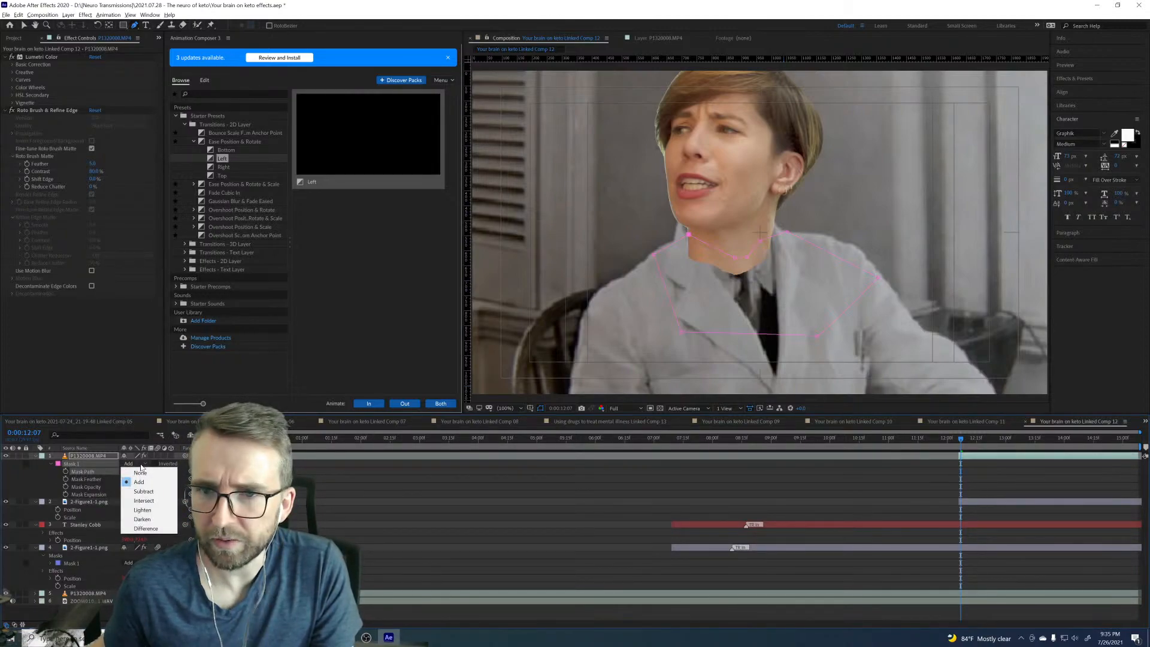
left_click(144, 492)
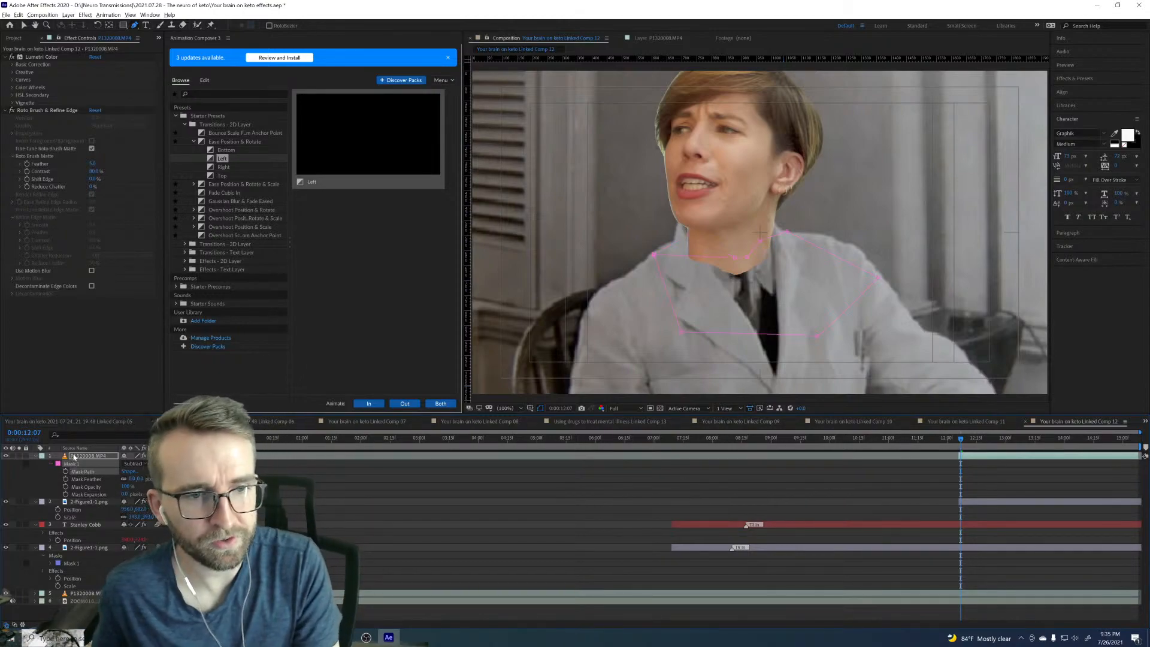
Step: Delete the collar mask from the rotoscoped head layer
key("Delete")
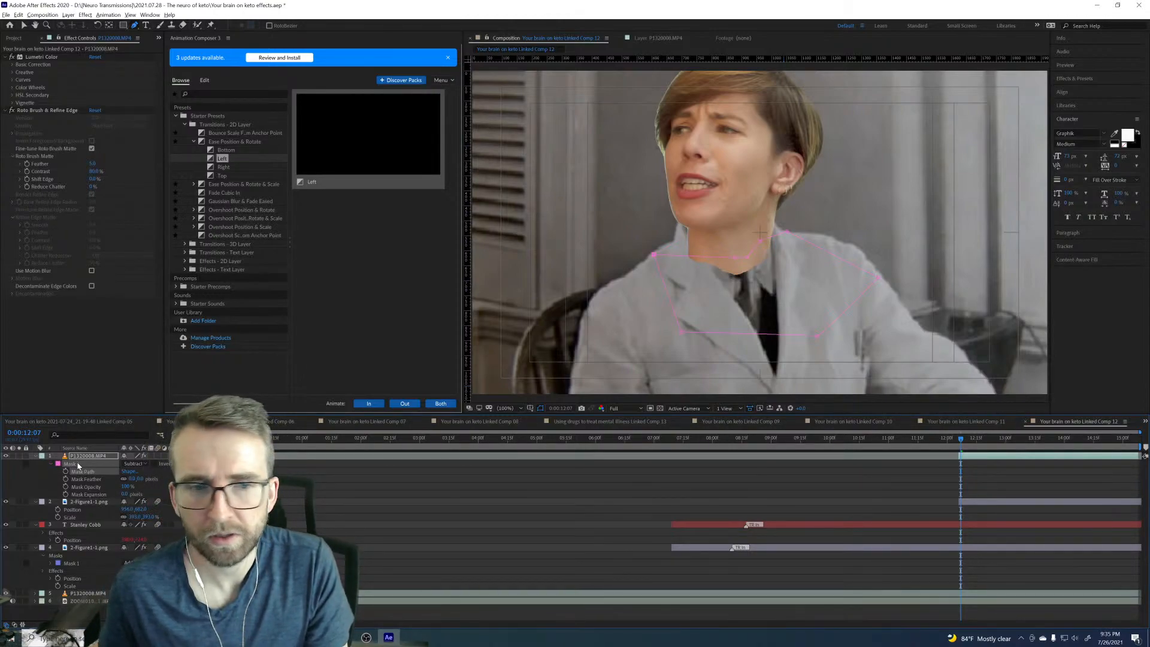
left_click(81, 486)
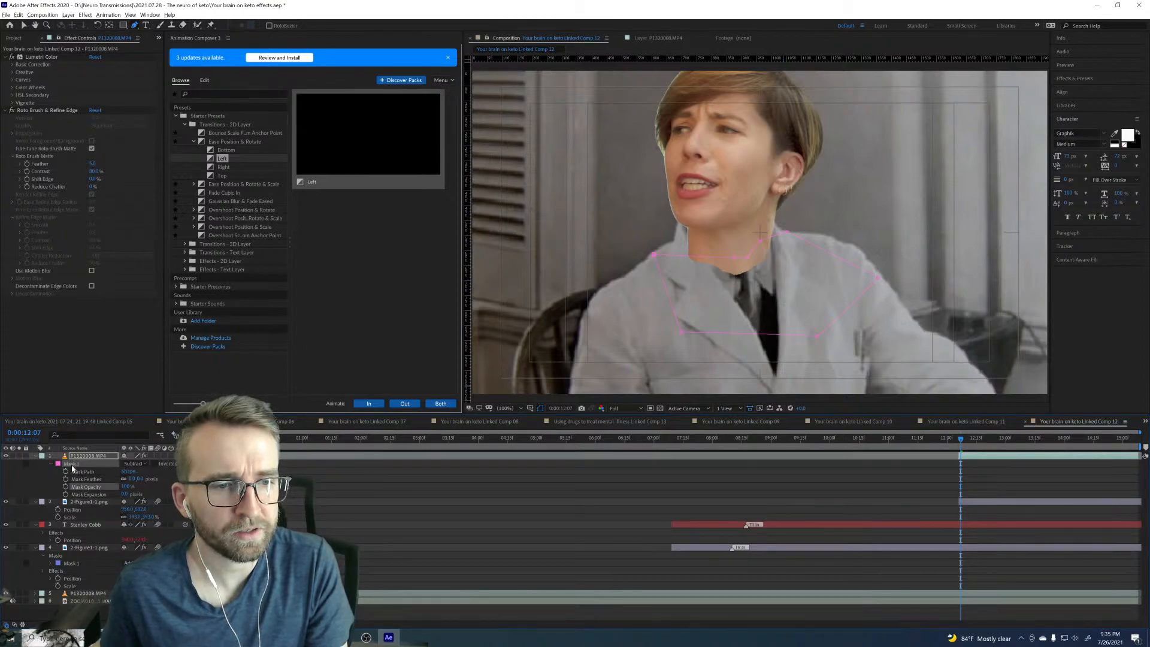
key("Delete")
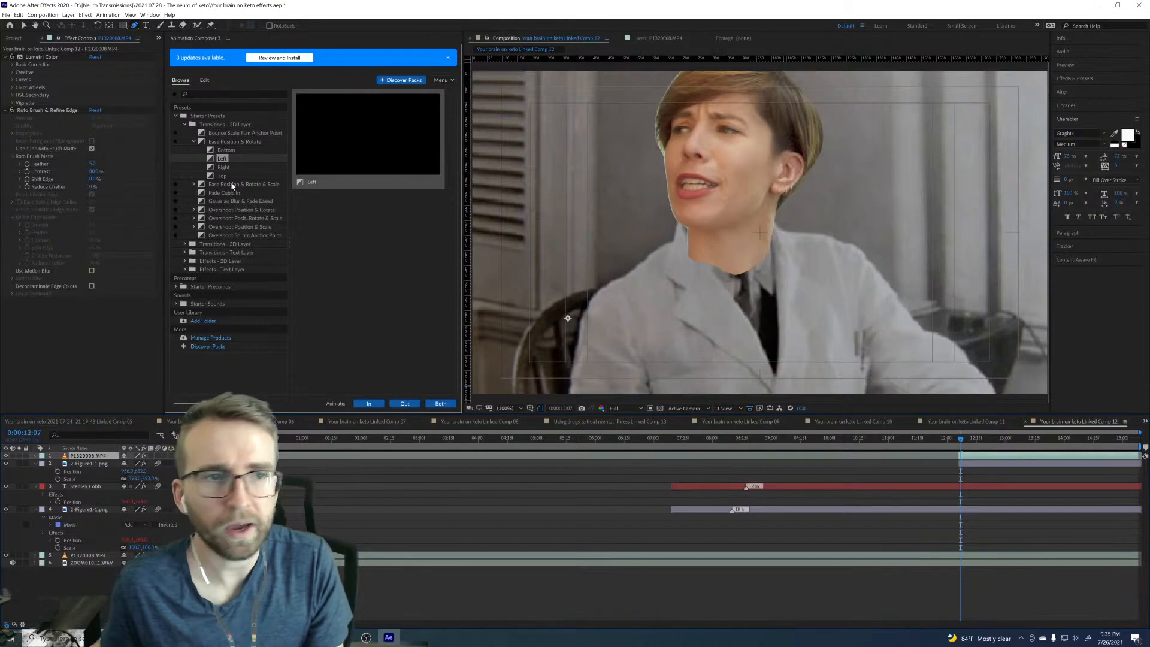
Step: Pre-compose the rotoscoped head layer with all attributes moved into the new composition, and trim the precomp's start to 0:00:12:06
right_click(78, 459)
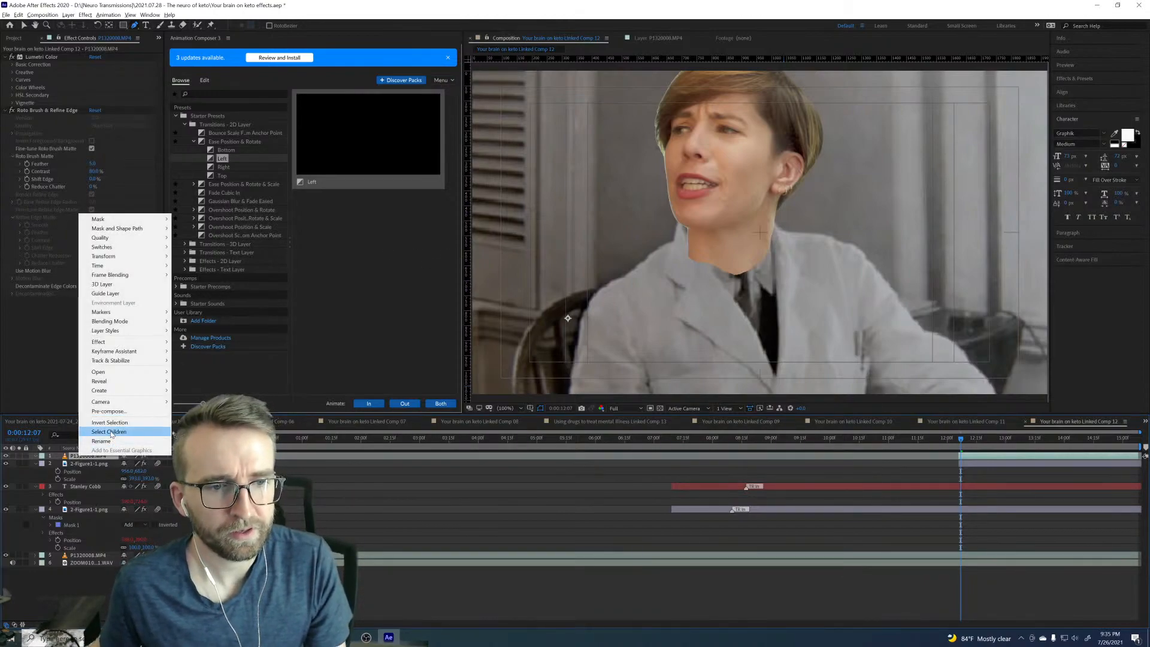
left_click(111, 411)
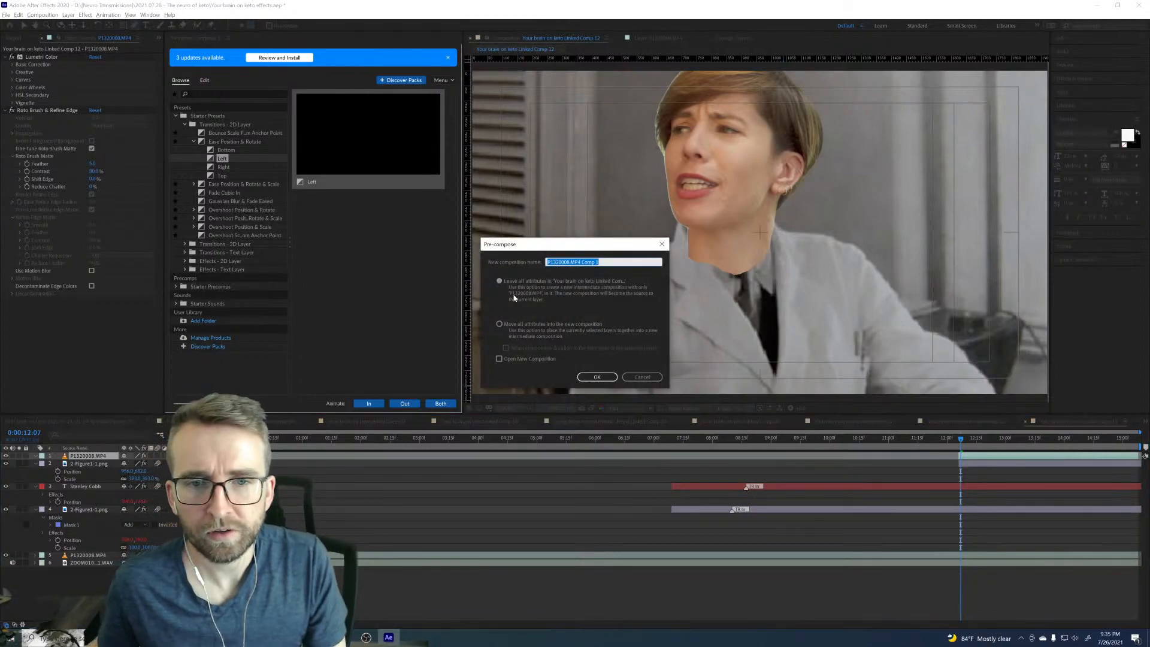
left_click(511, 327)
left_click(597, 376)
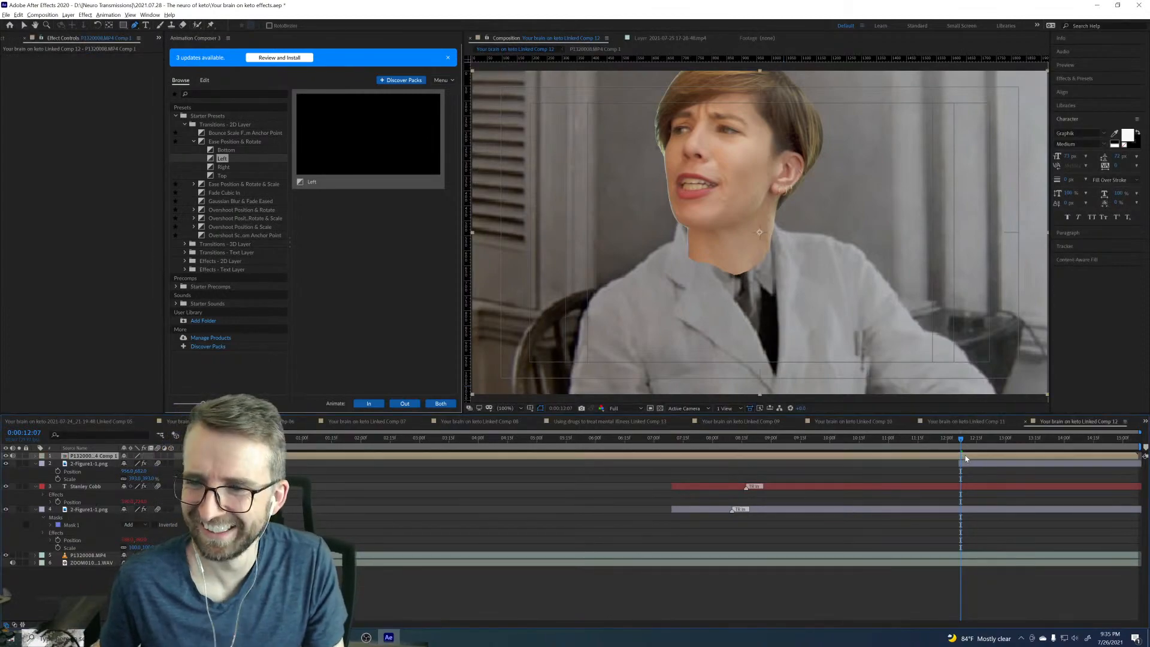
key("Page_Up")
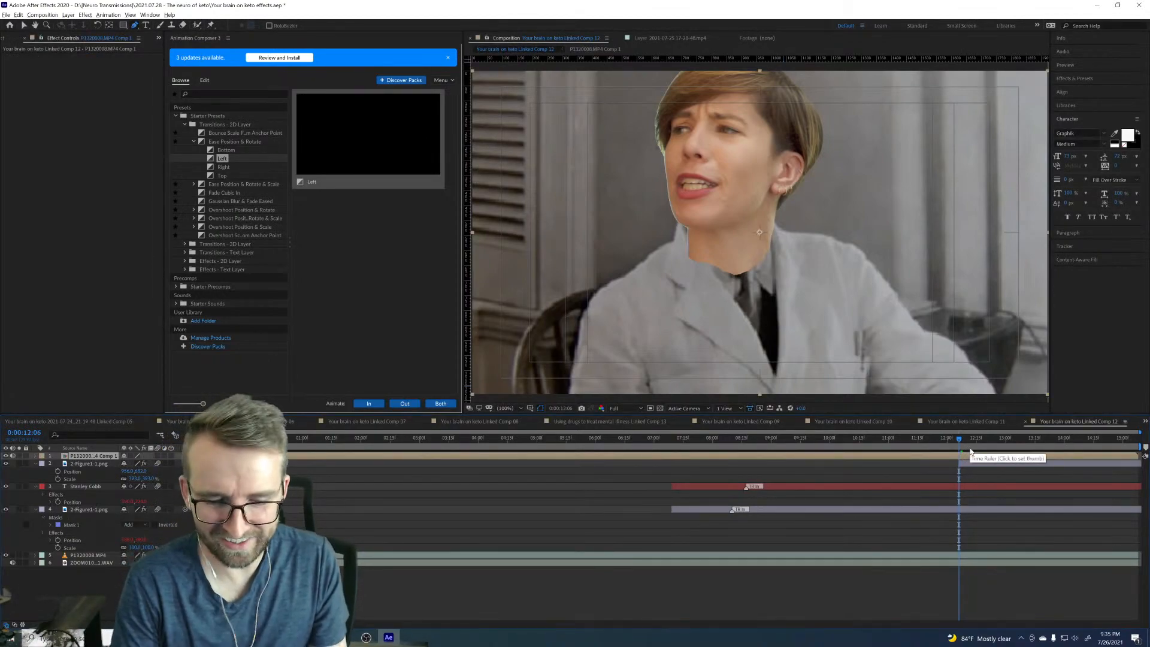
key("alt+bracketleft")
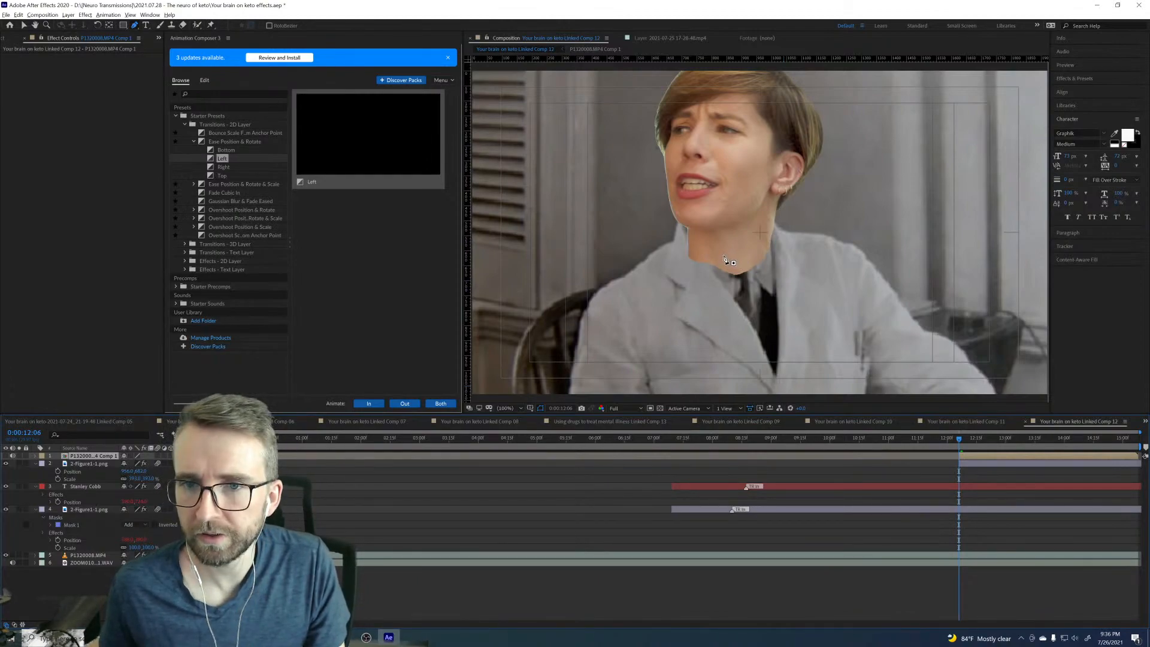
Step: Draw a closed Pen mask on the head precomp along the photo's shirt collar and around the upper jacket, with the precomp hidden
left_click(690, 237)
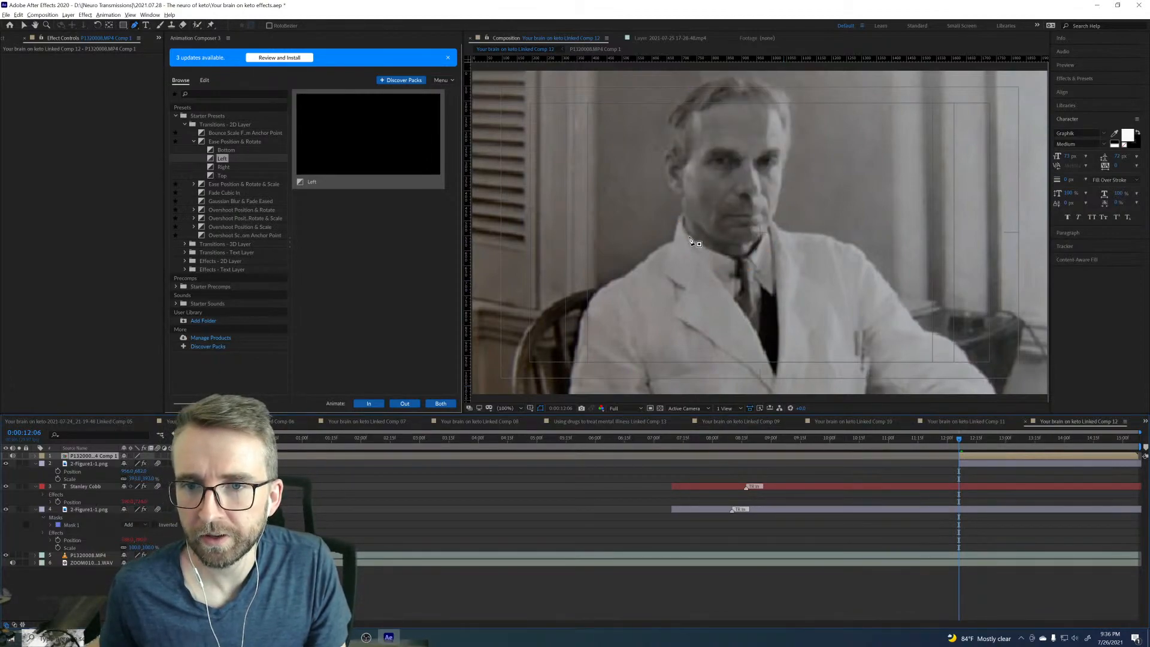
left_click(734, 260)
left_click(747, 257)
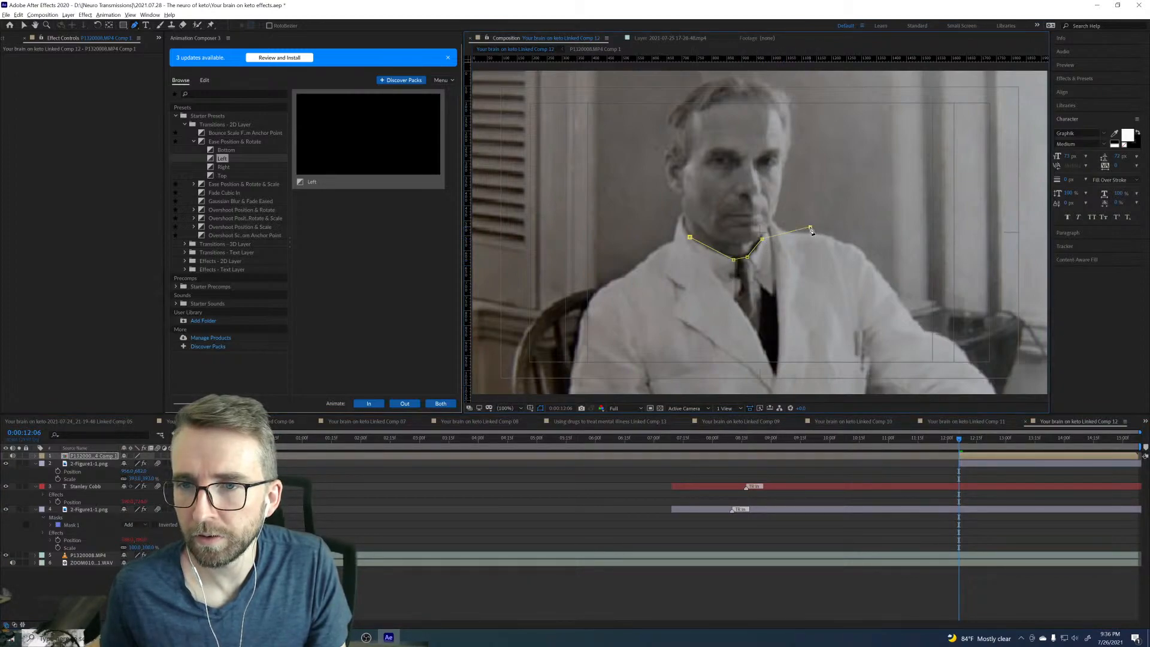
left_click(632, 337)
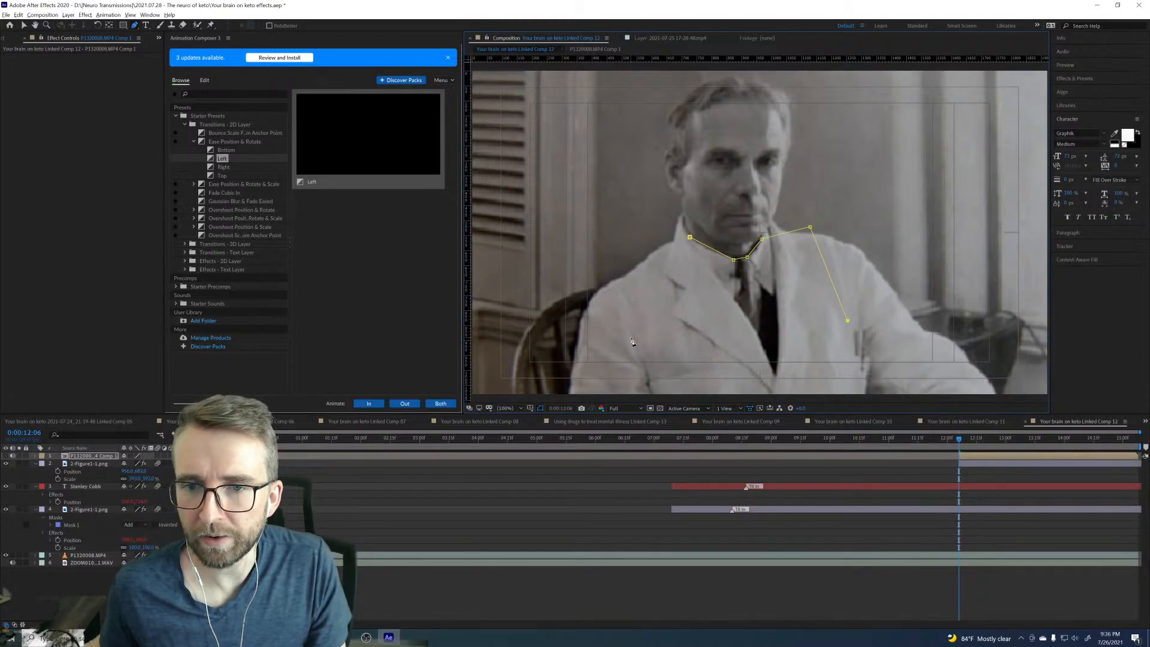
left_click(625, 239)
left_click(689, 237)
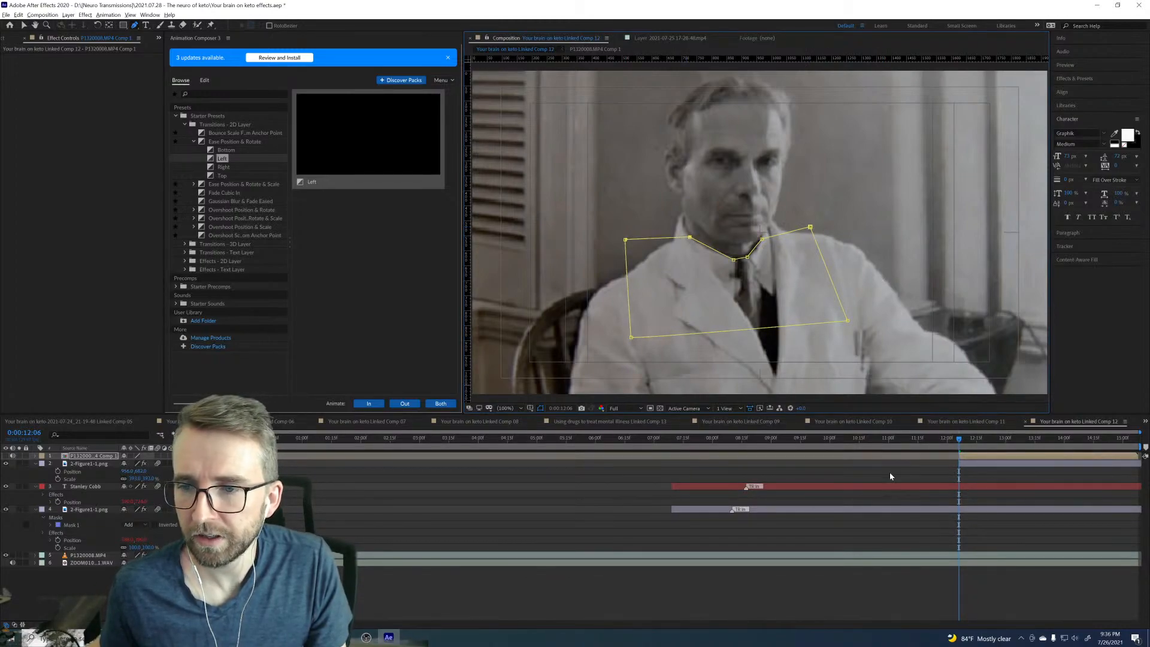
Step: Show the head precomp again and set its collar mask's mode to Subtract
left_click(6, 456)
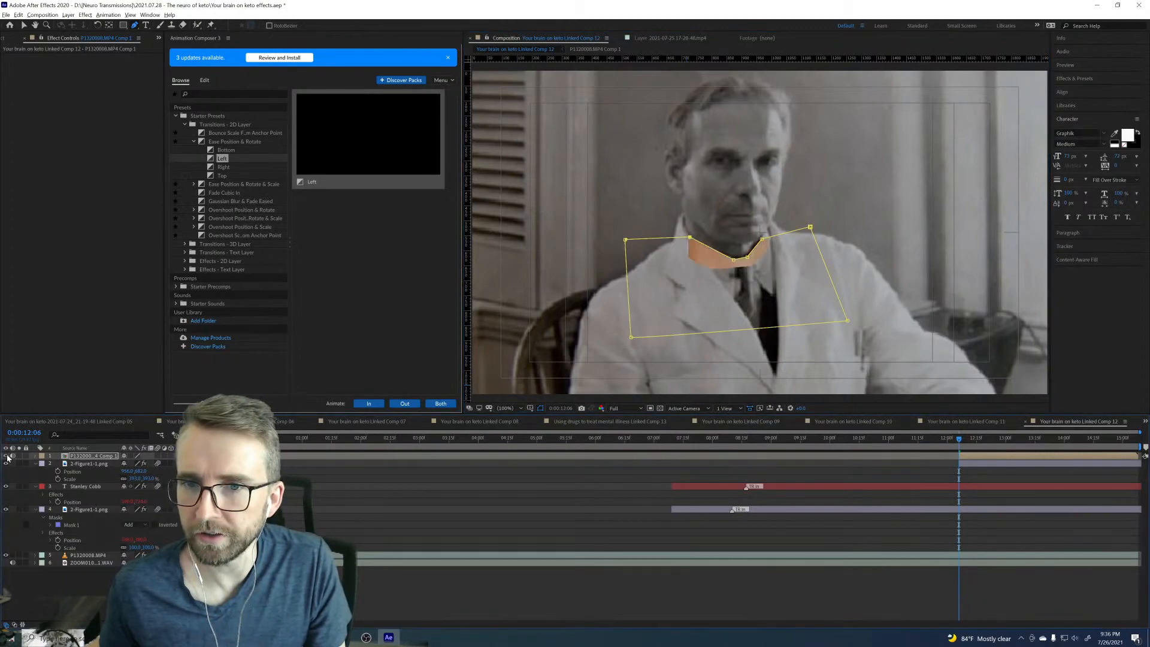
key("m")
key("m")
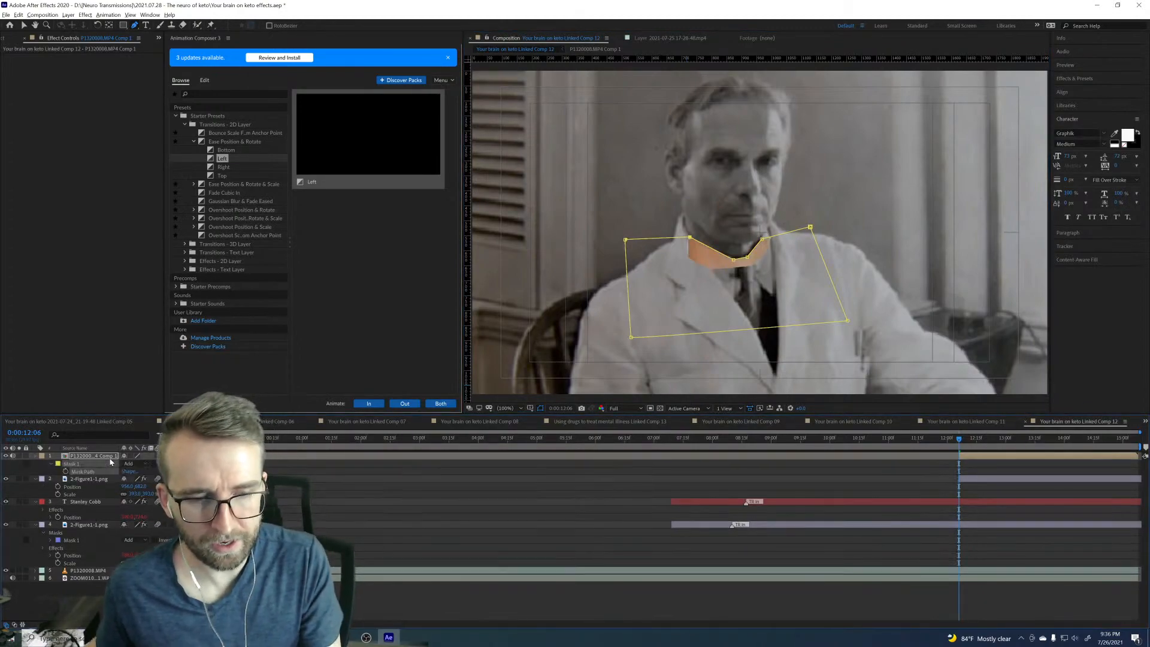
left_click(132, 464)
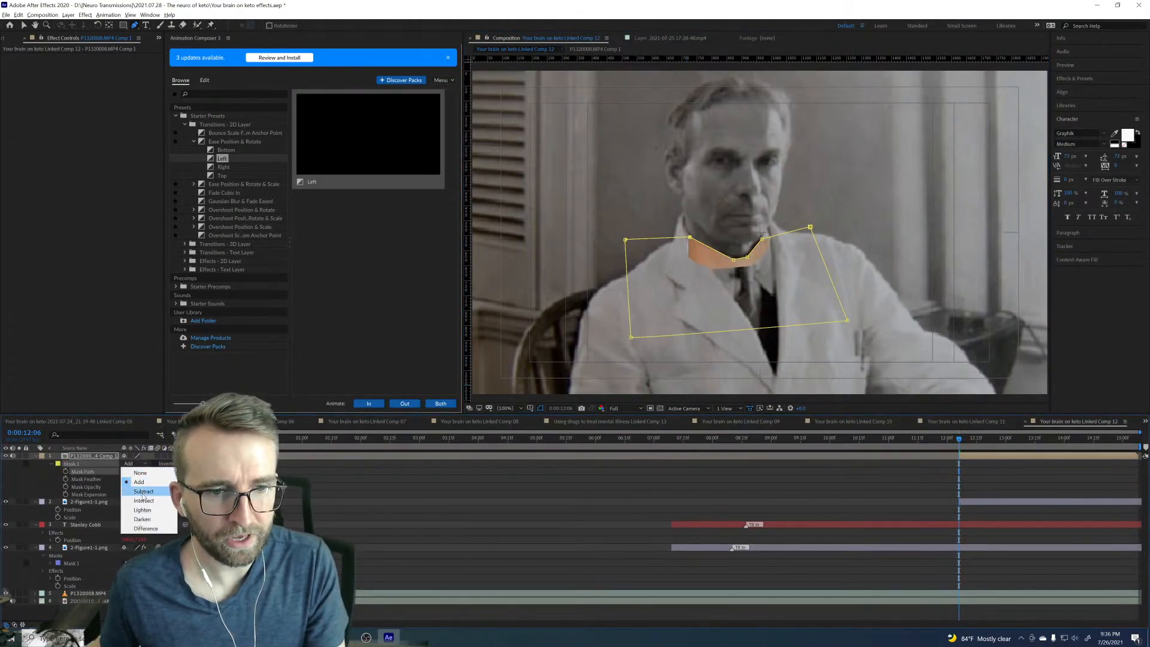
left_click(142, 484)
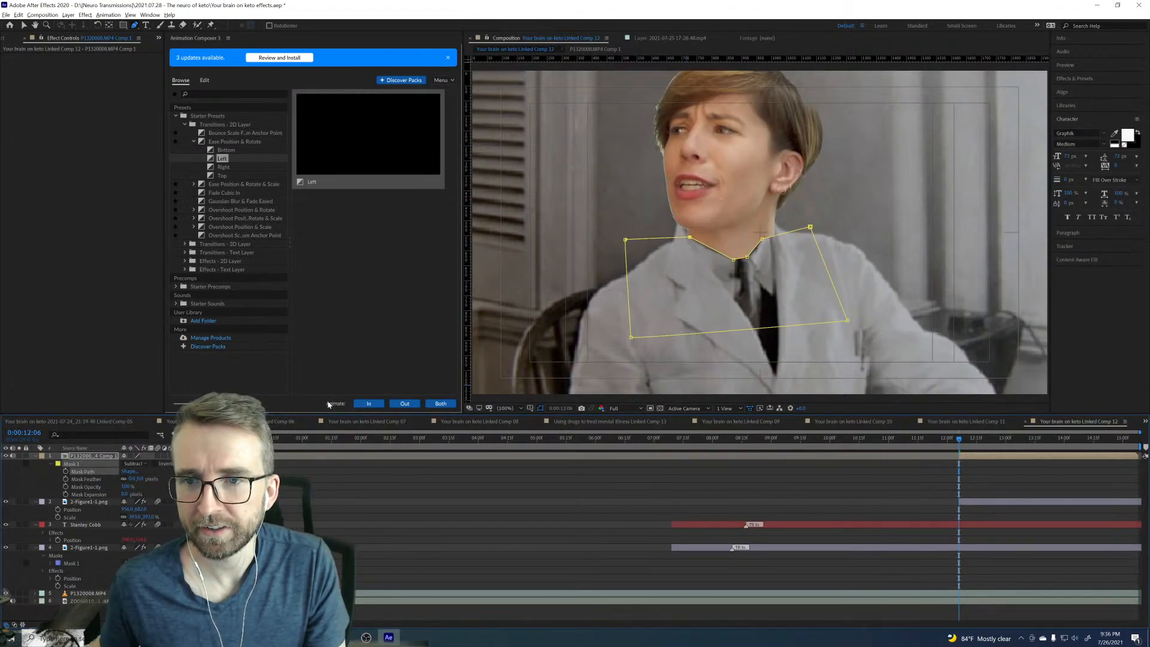
Step: Move the collar mask's point right of the tie knot up to the collar edge and feather the mask
key("v")
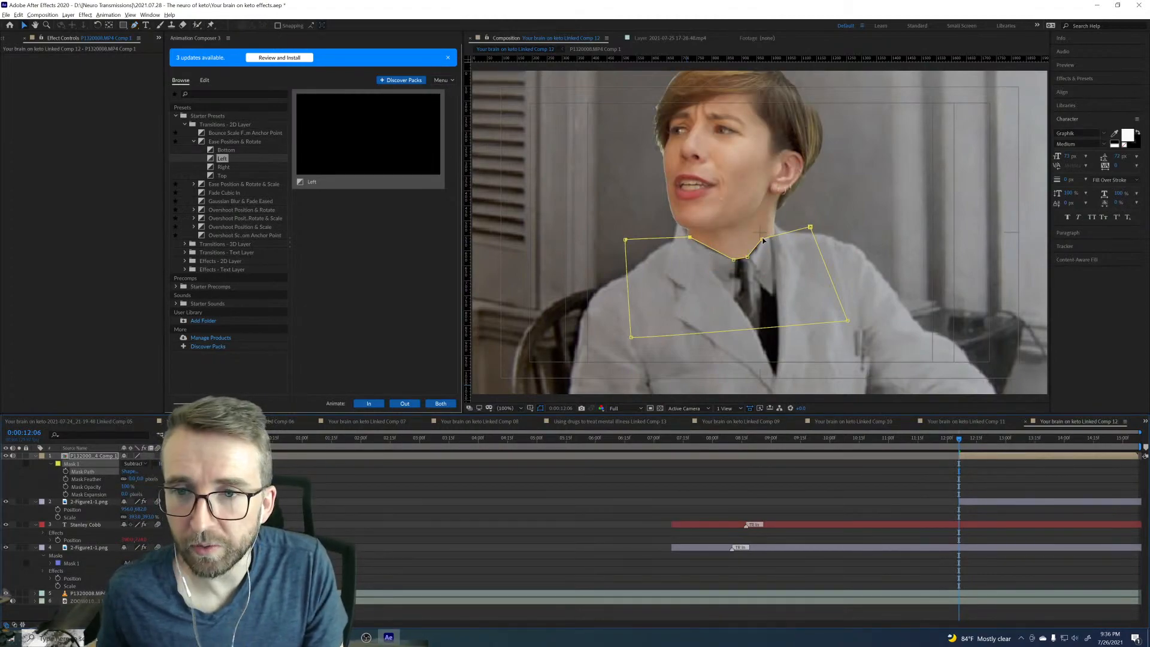
left_click_drag(762, 240, 775, 226)
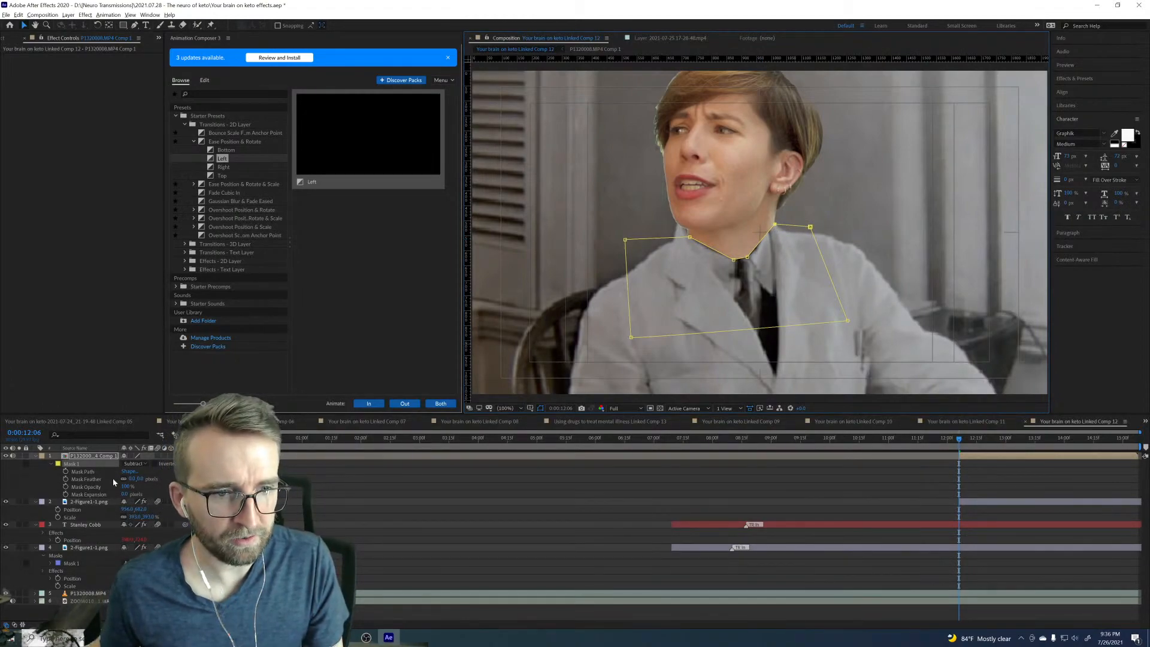
left_click(133, 479)
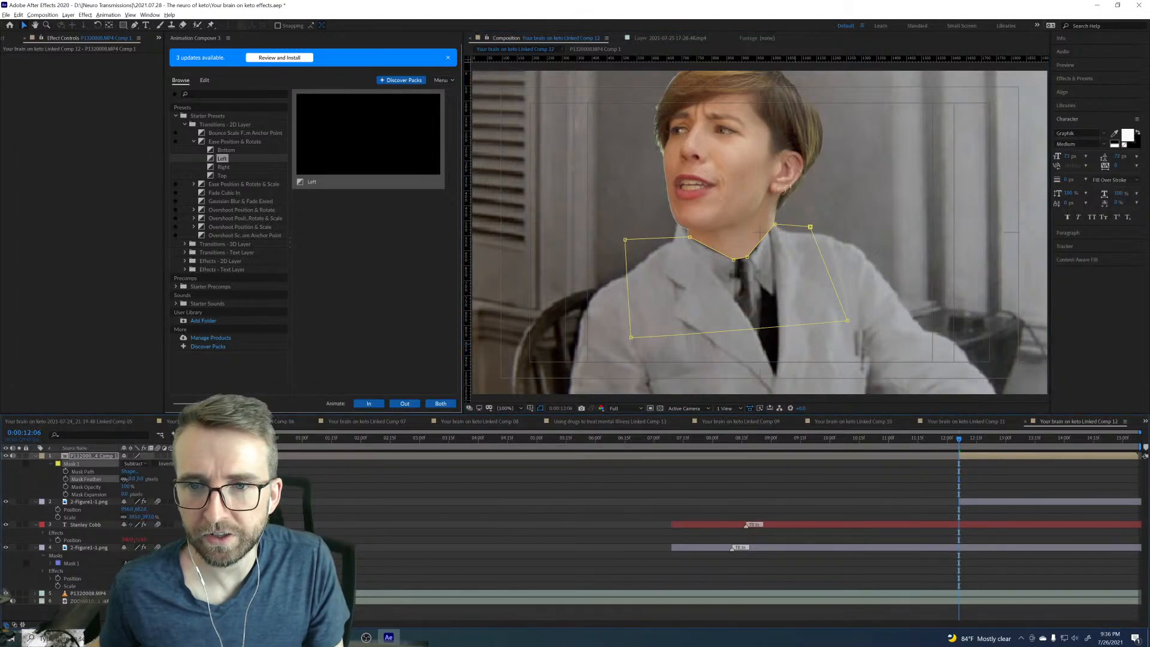
type("25")
key("Return")
left_click_drag(130, 479, 133, 479)
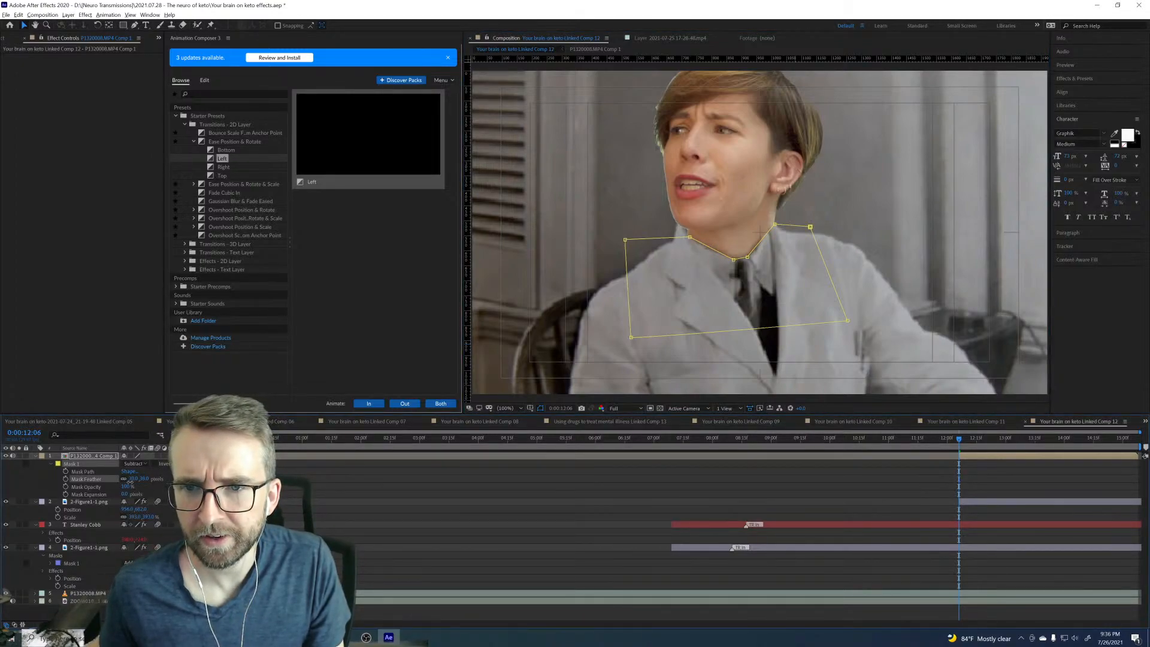
left_click(572, 471)
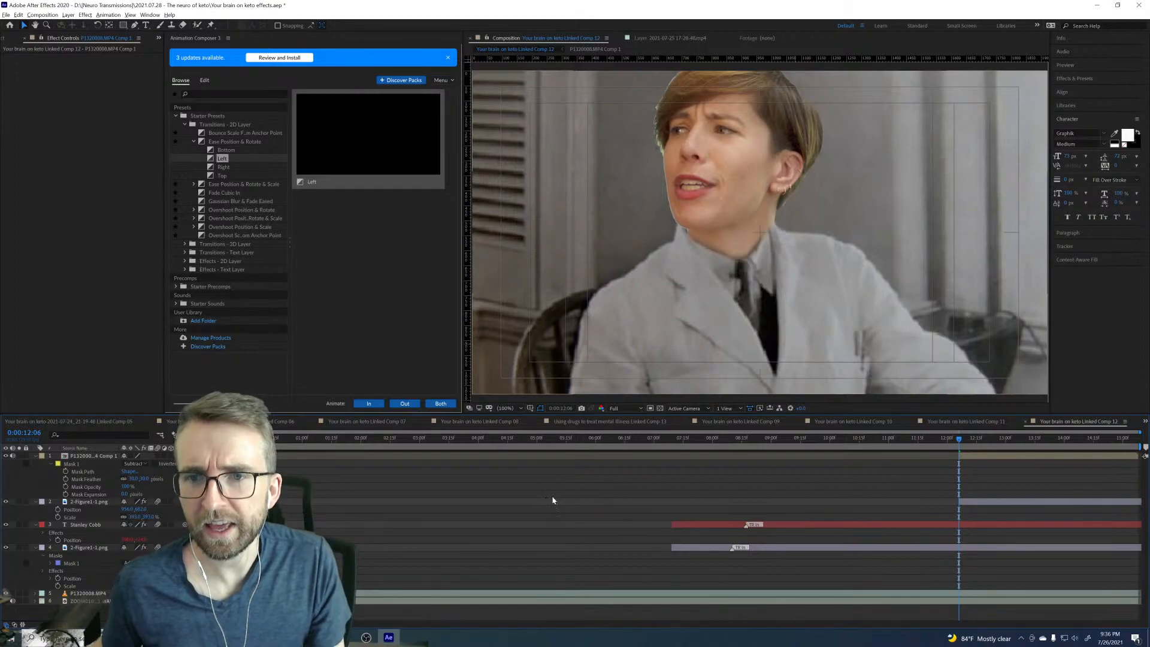
Step: Shift the collar mask's left neck point slightly outward and reduce the mask expansion slightly
left_click(117, 494)
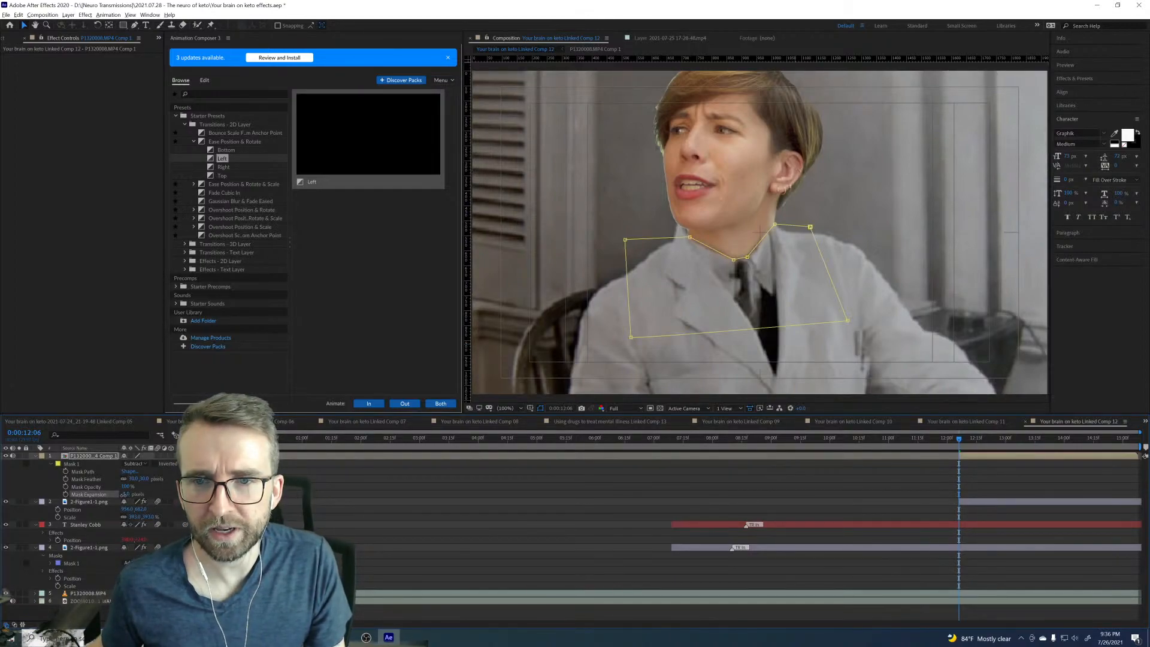
left_click_drag(124, 495, 122, 495)
left_click(689, 238)
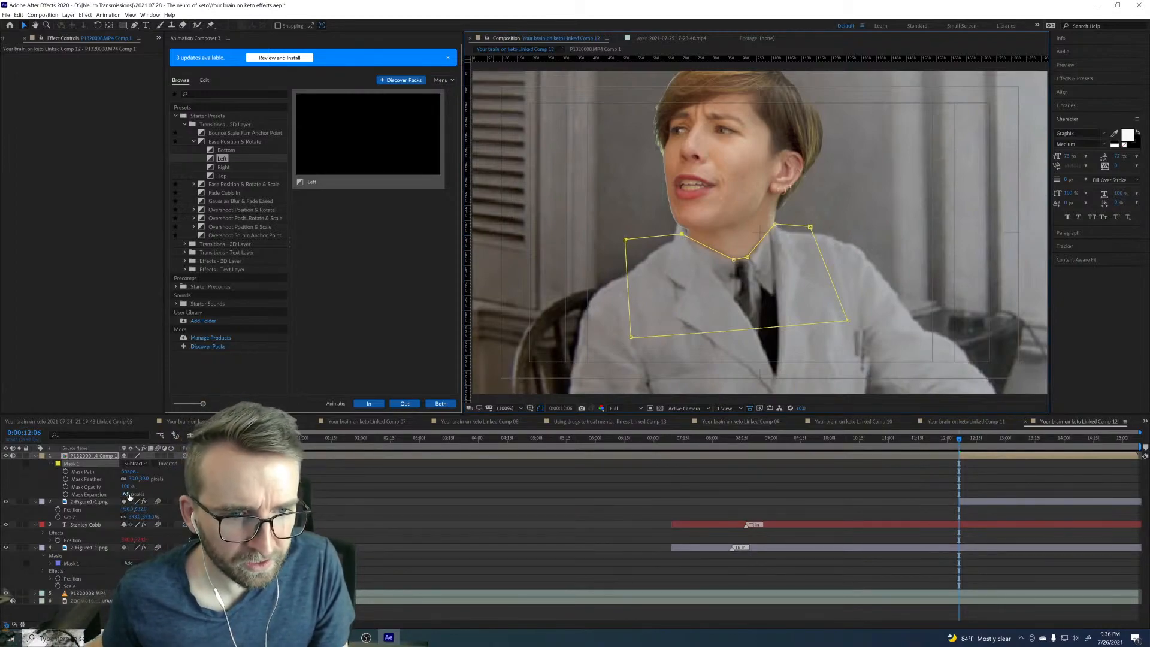
left_click_drag(129, 495, 122, 495)
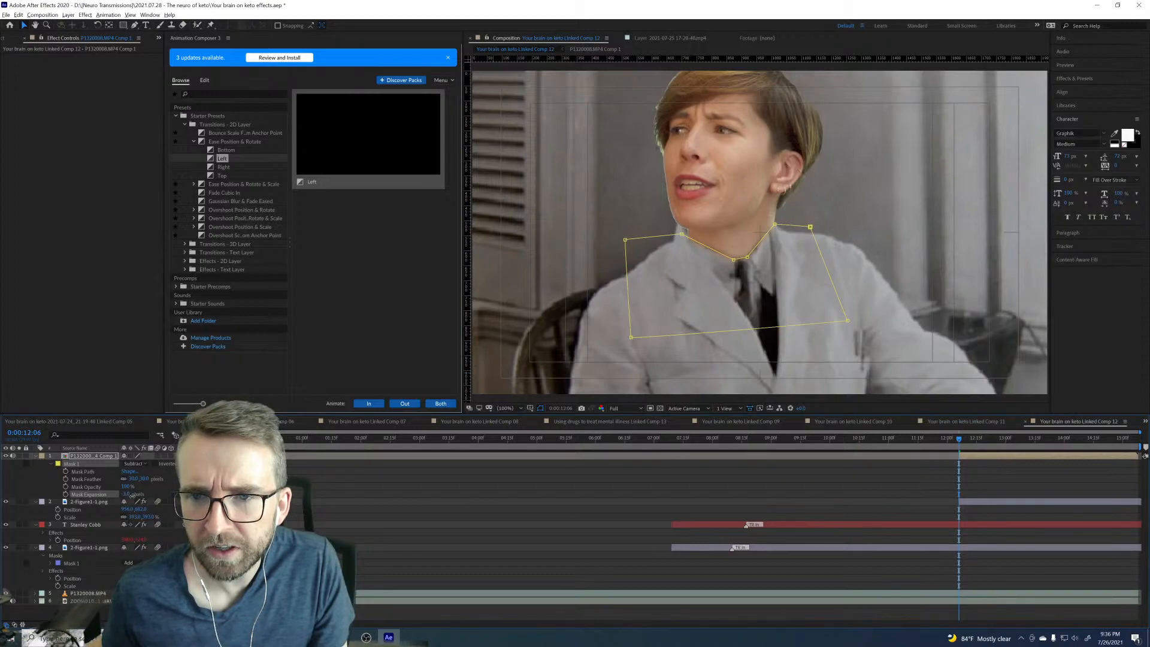
Step: Deselect the head precomp and preview the masked head over the photo from 0:00:12:06 to about 0:00:14:22
left_click(534, 570)
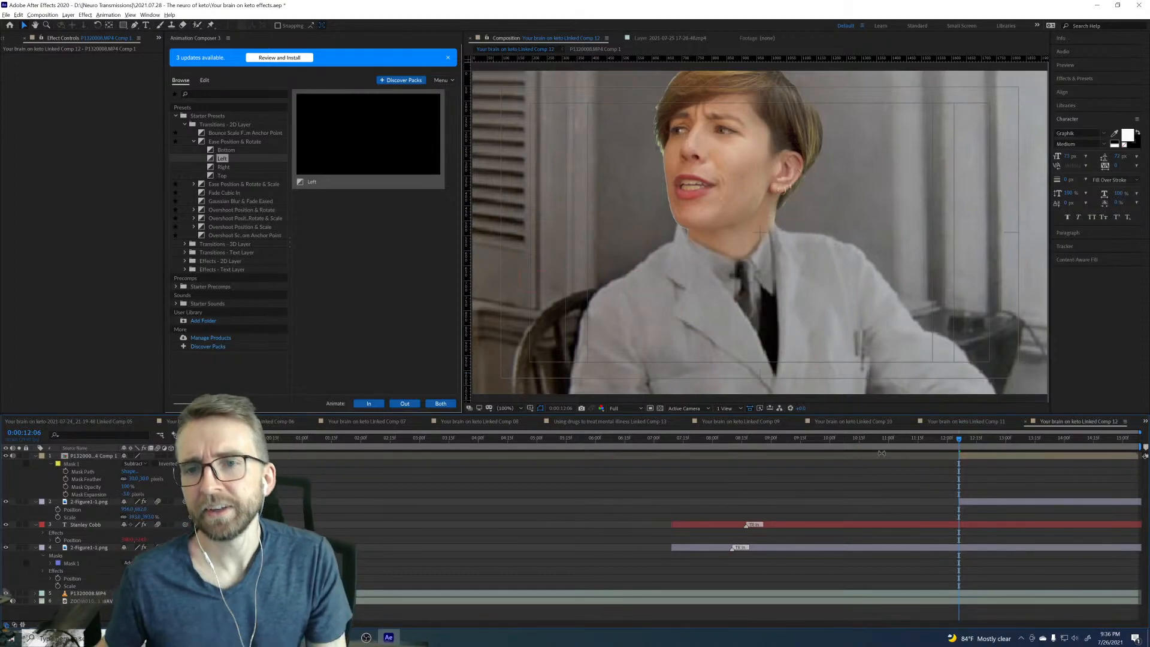
key("space")
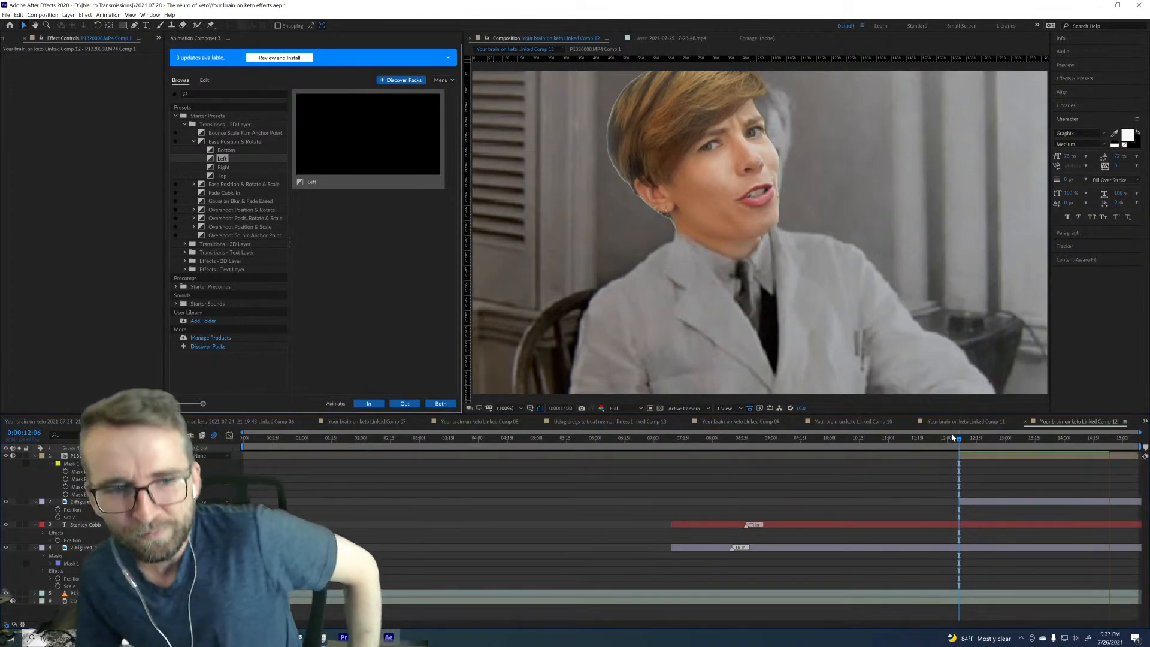
key("space")
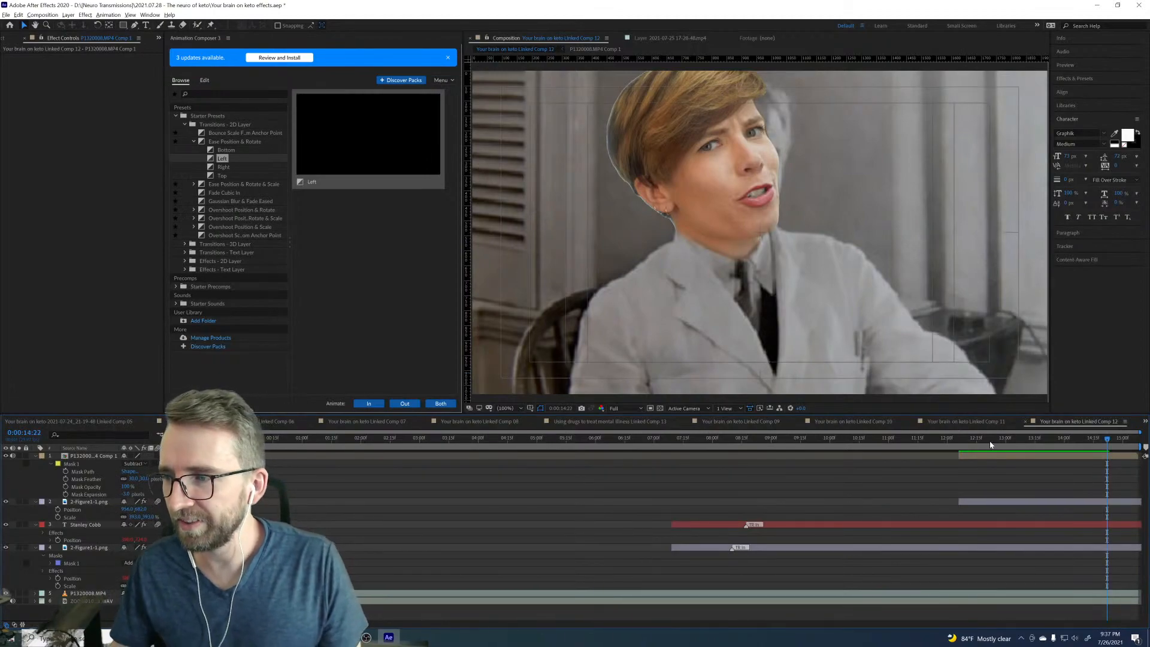
Step: Play back the head composite from 0:00:12:06 and check where the original head shows behind it
left_click(960, 440)
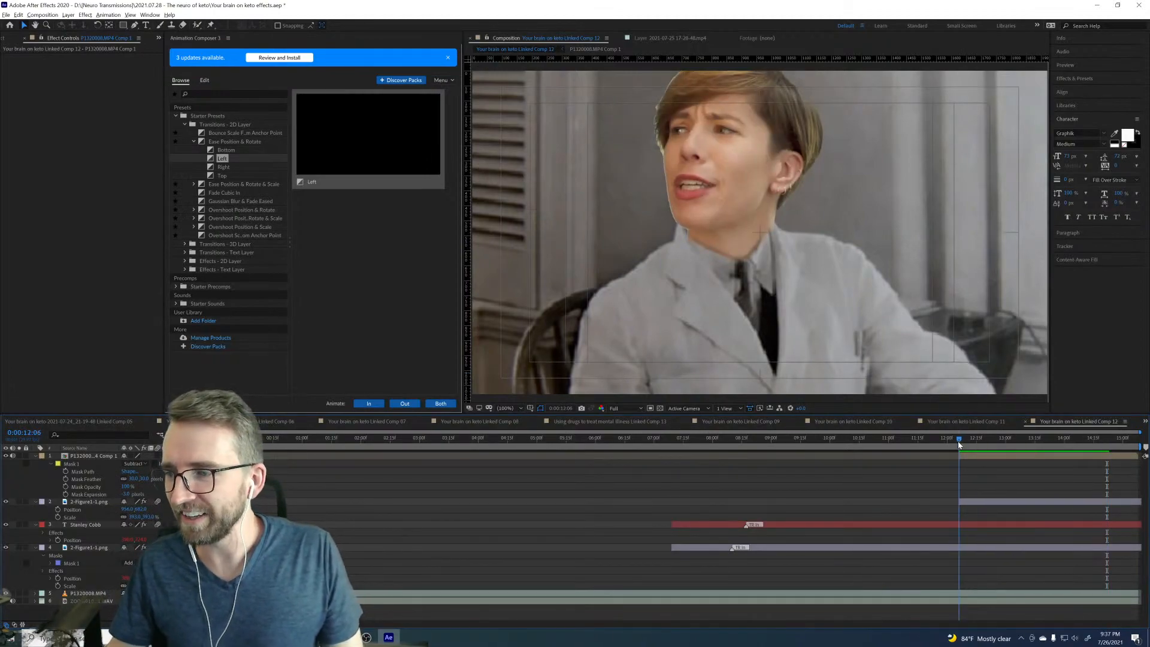
key("space")
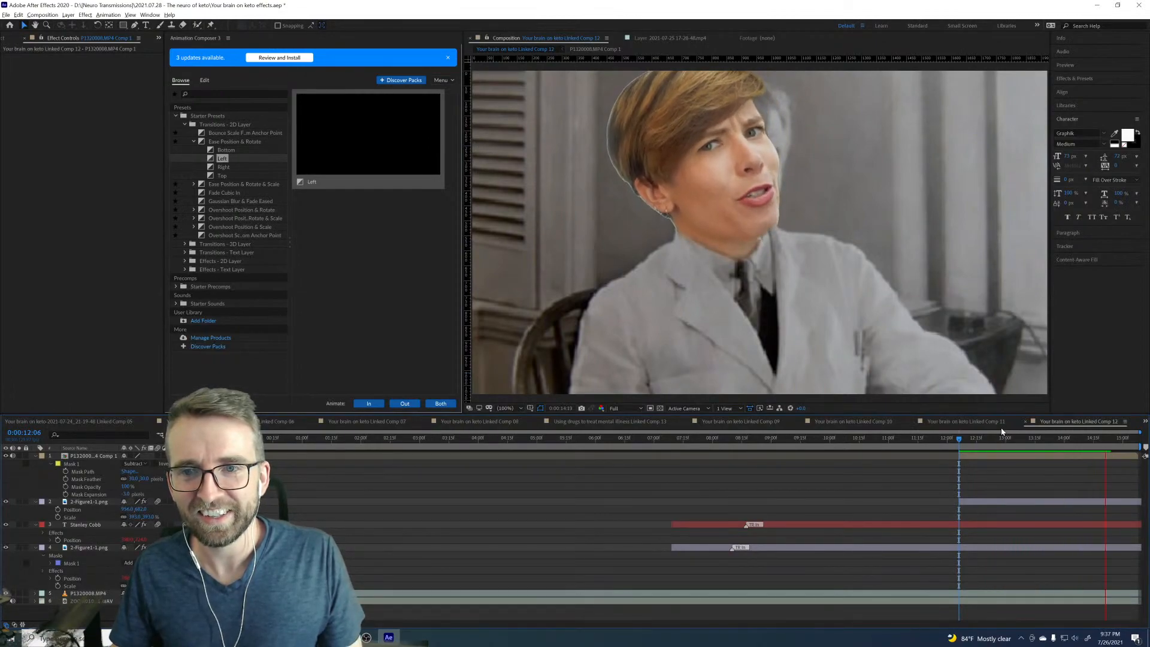
left_click(970, 442)
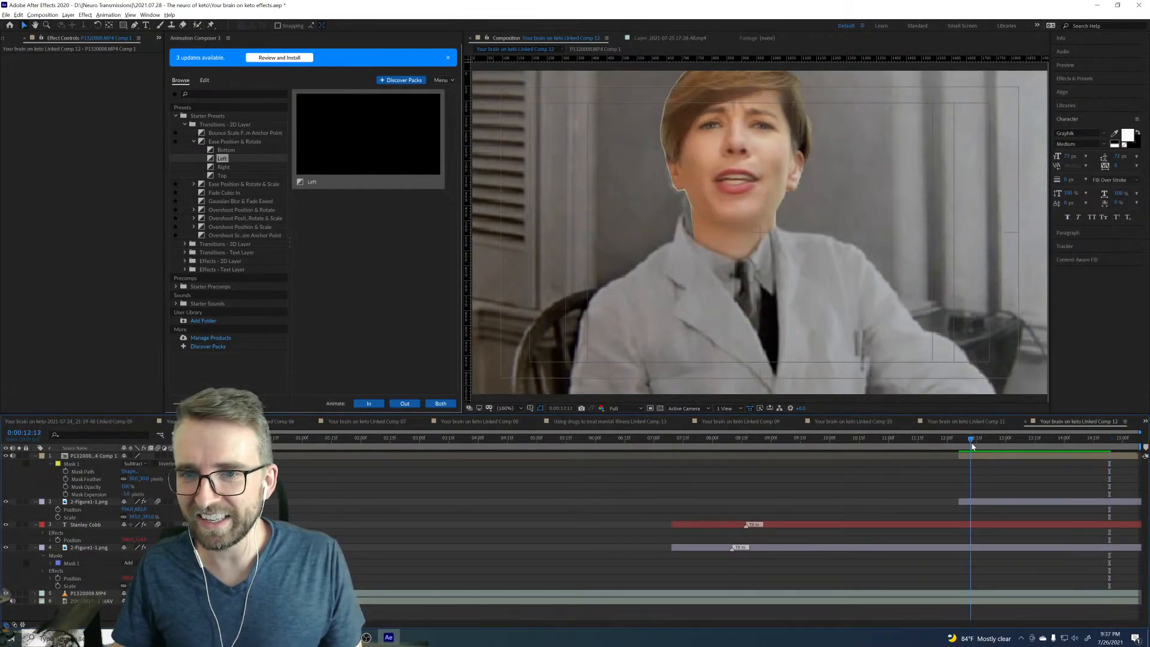
mouse_move(970, 444)
left_mouse_down()
mouse_move(948, 441)
mouse_move(1002, 442)
mouse_move(959, 447)
left_mouse_up()
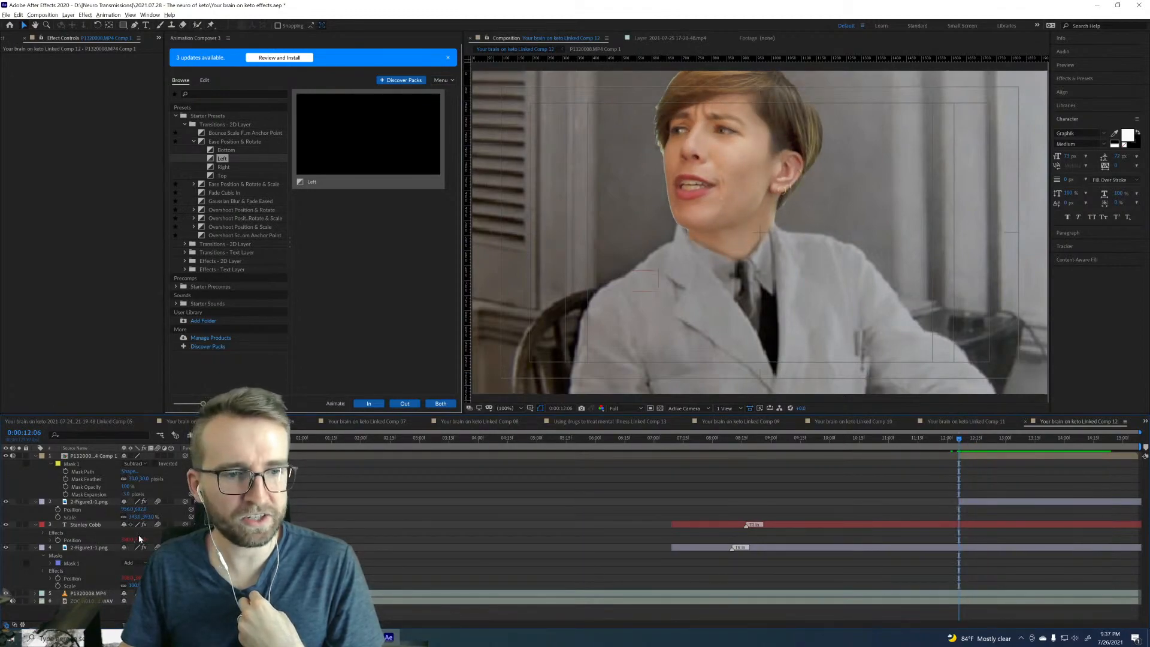
Step: Try animating the head layer's position, keyframing it at 0:00:12:06 and shifting the head slightly left at 0:00:12:16
left_click(80, 458)
key("p")
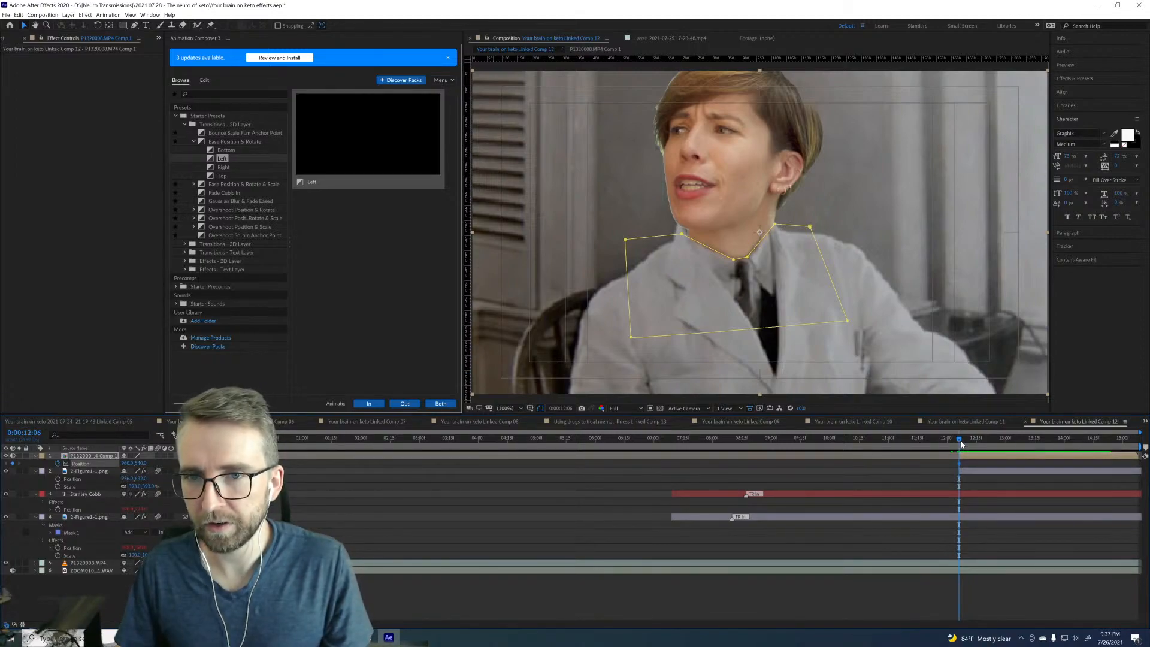
left_click_drag(961, 444, 978, 443)
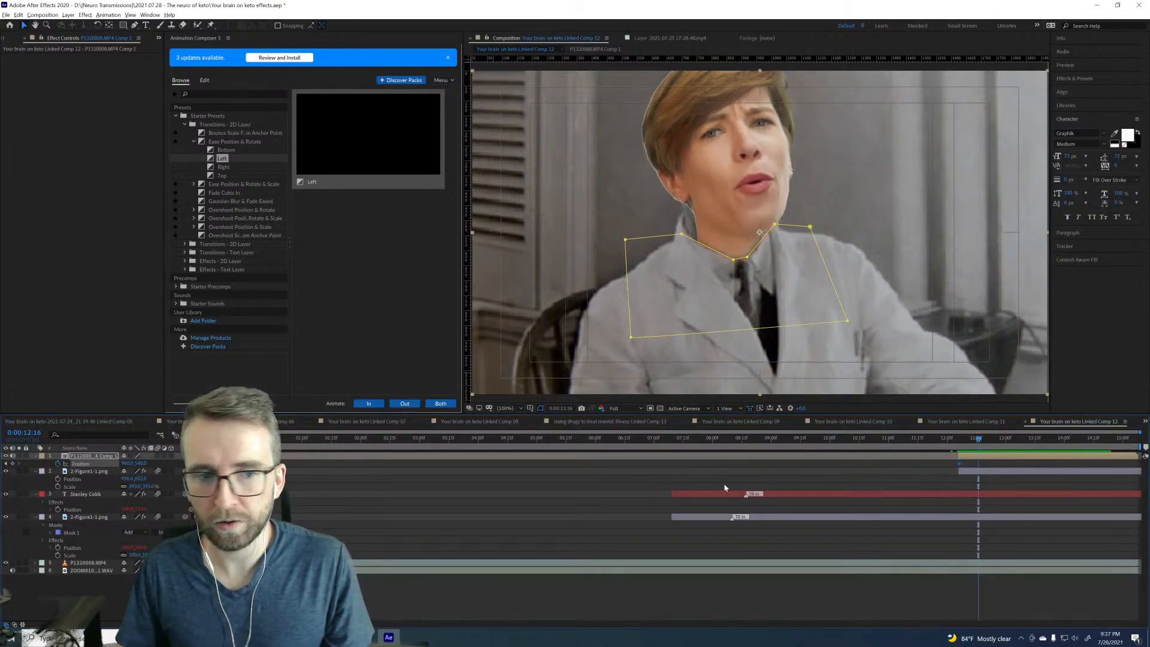
left_click_drag(128, 463, 116, 465)
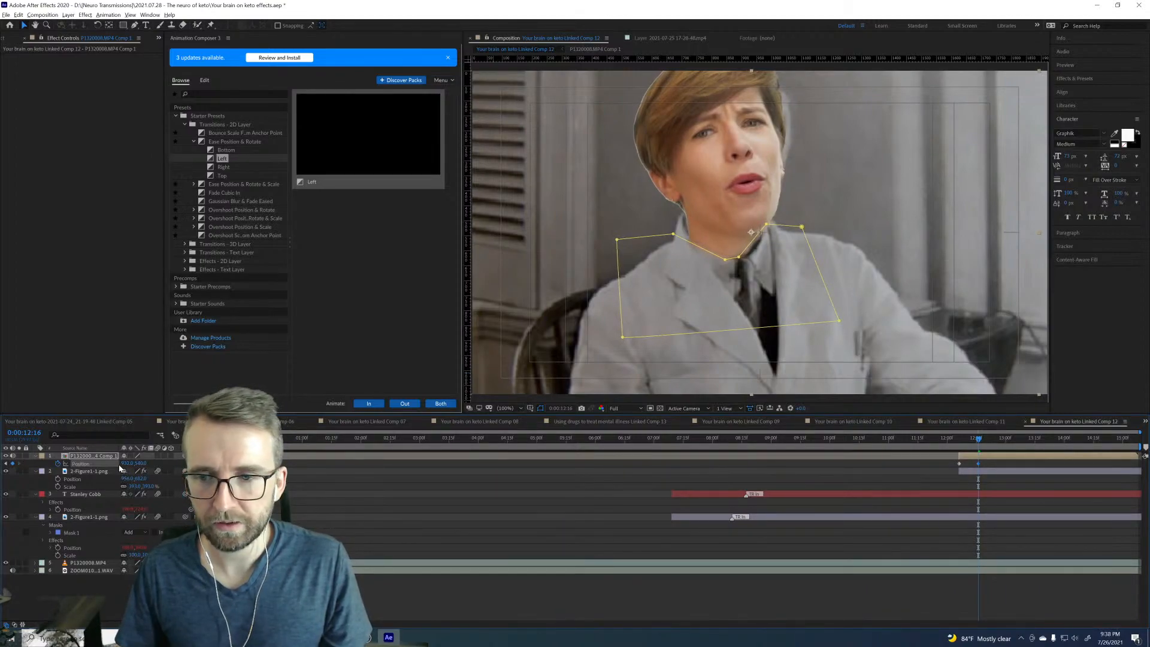
key("j")
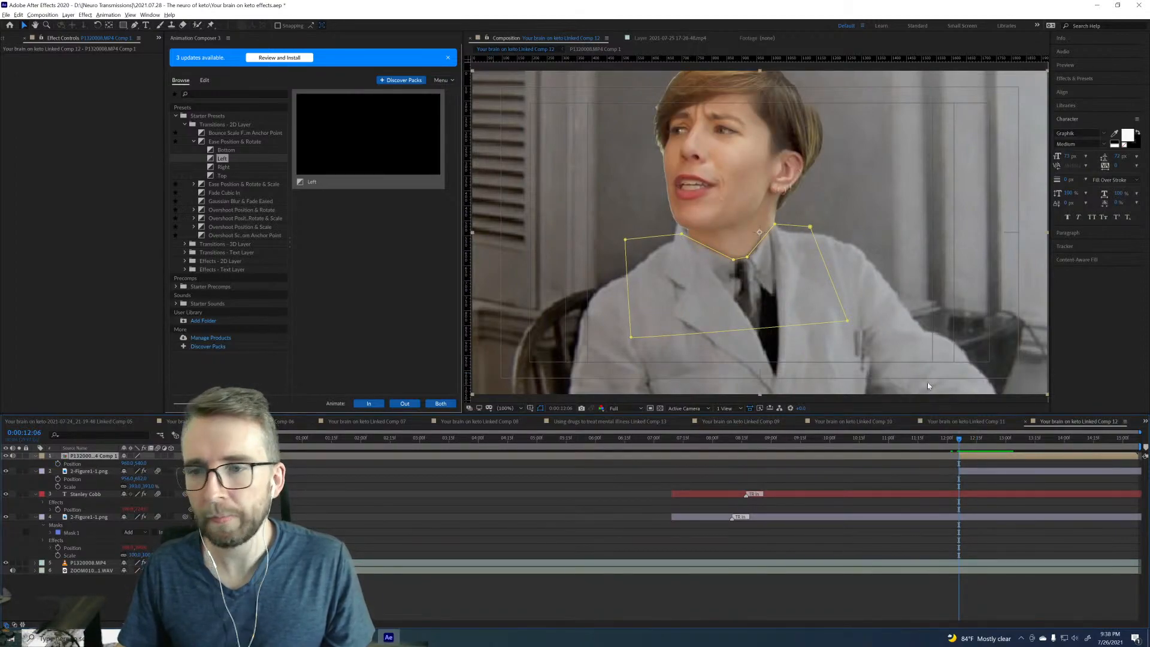
Step: Duplicate the upper 2-Figure1-1.png layer and draw a rectangular mask on the copy over the background right of the head
left_click(1005, 471)
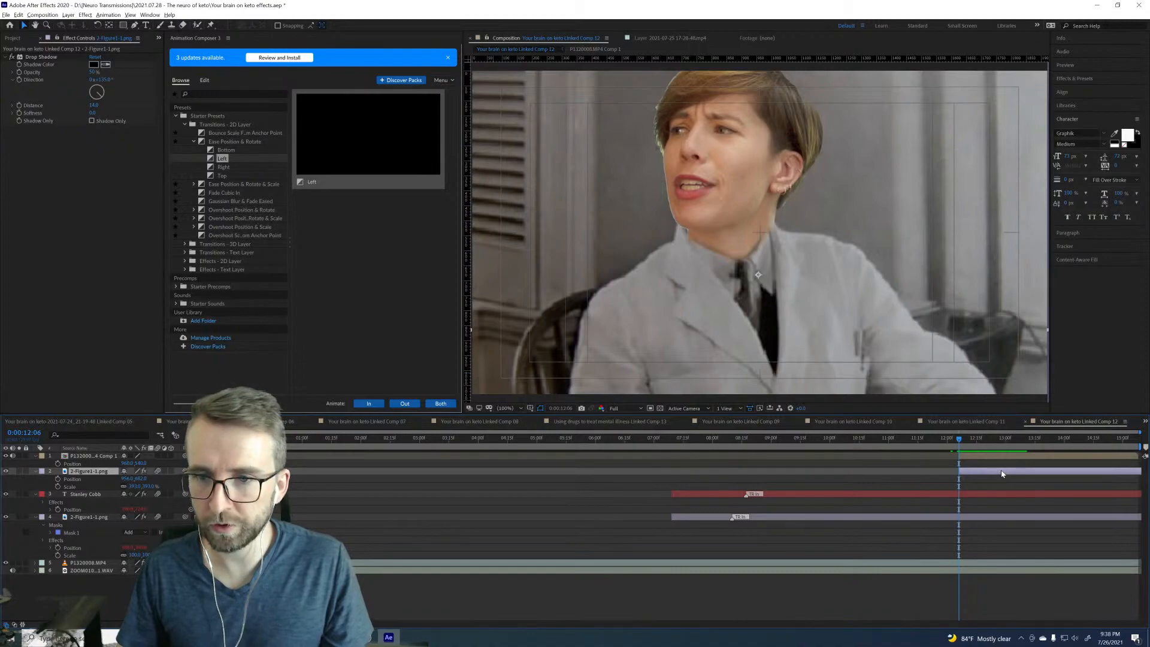
key("ctrl+d")
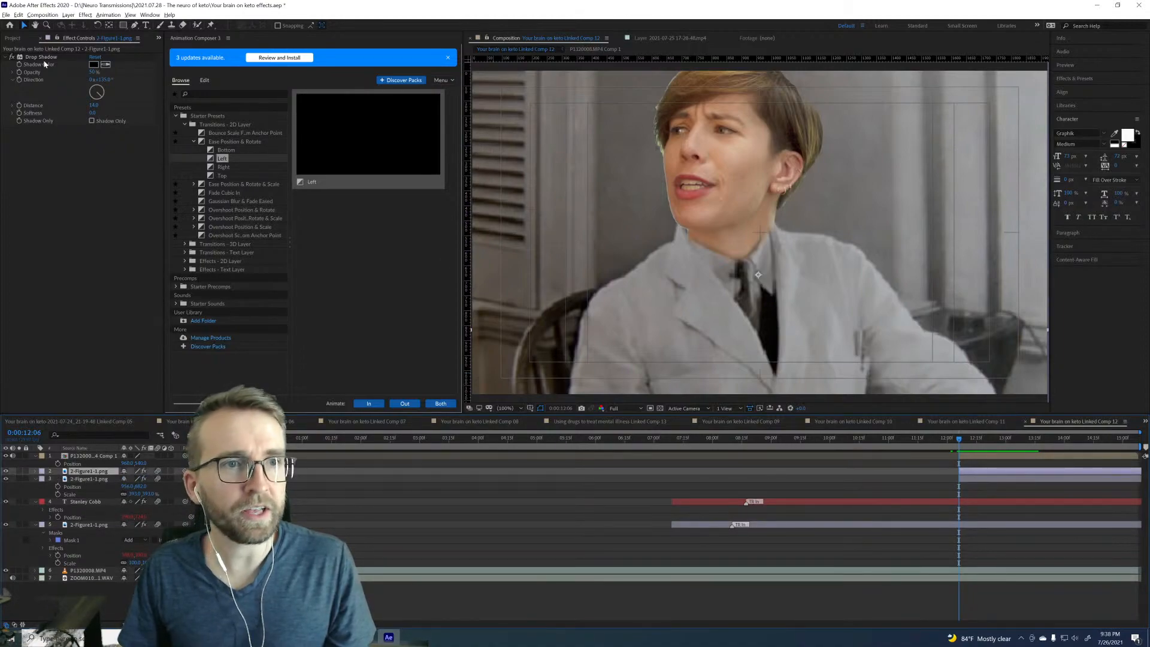
left_click(122, 25)
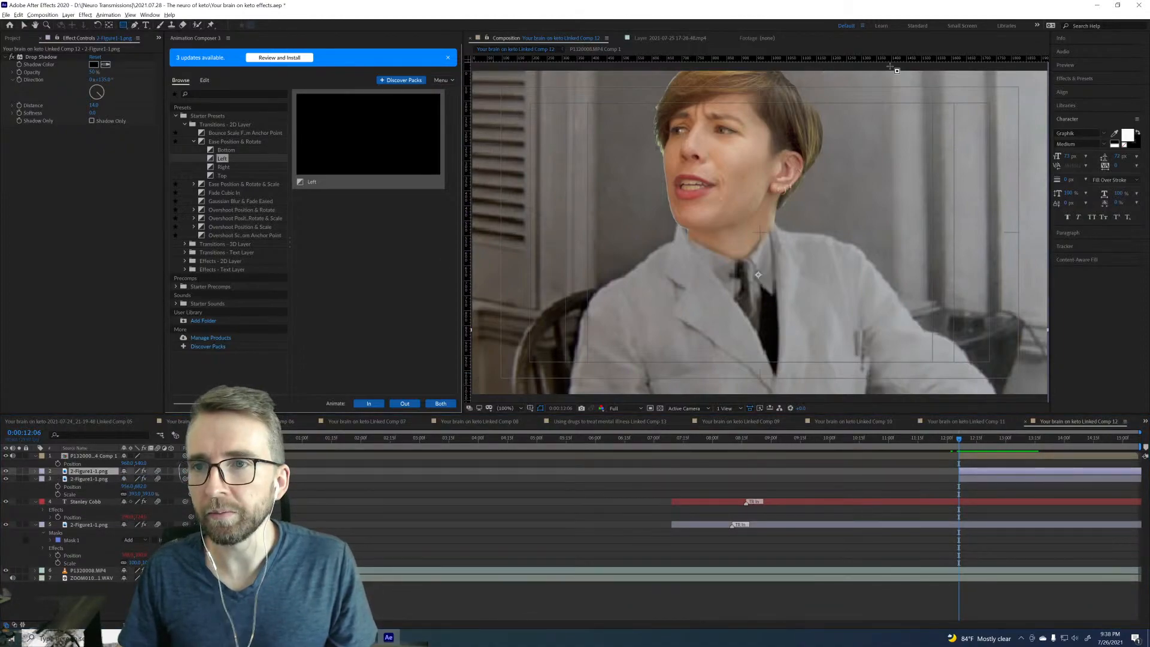
left_click_drag(888, 66, 780, 225)
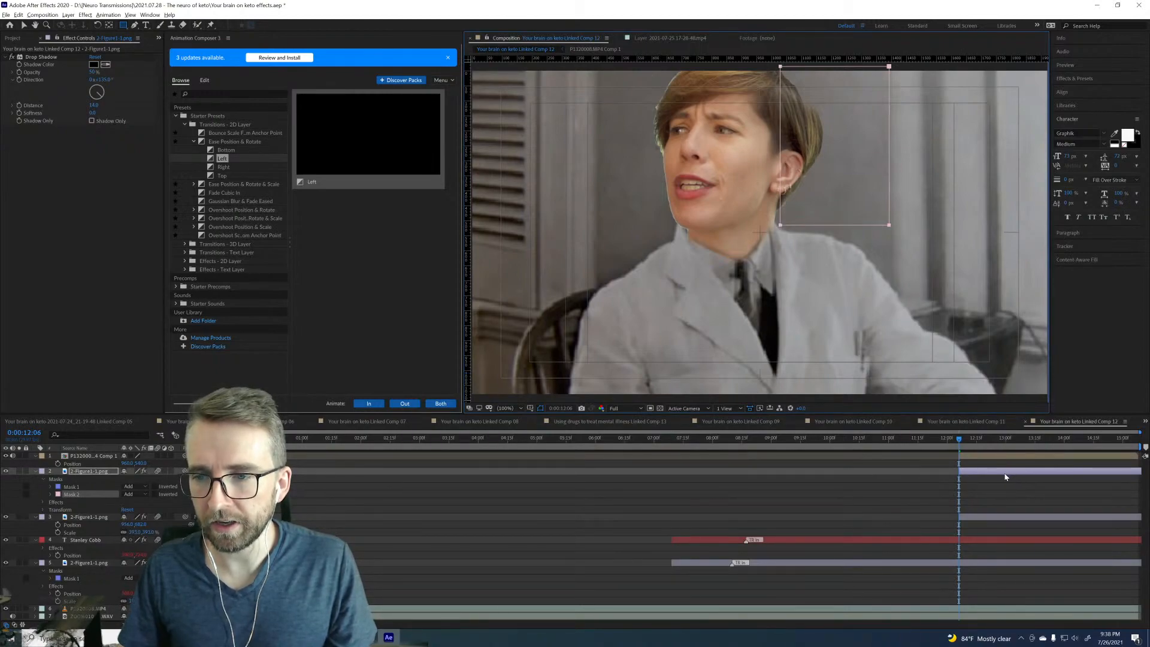
Step: Try shifting the masked photo copy to the left, and undo the move
key("p")
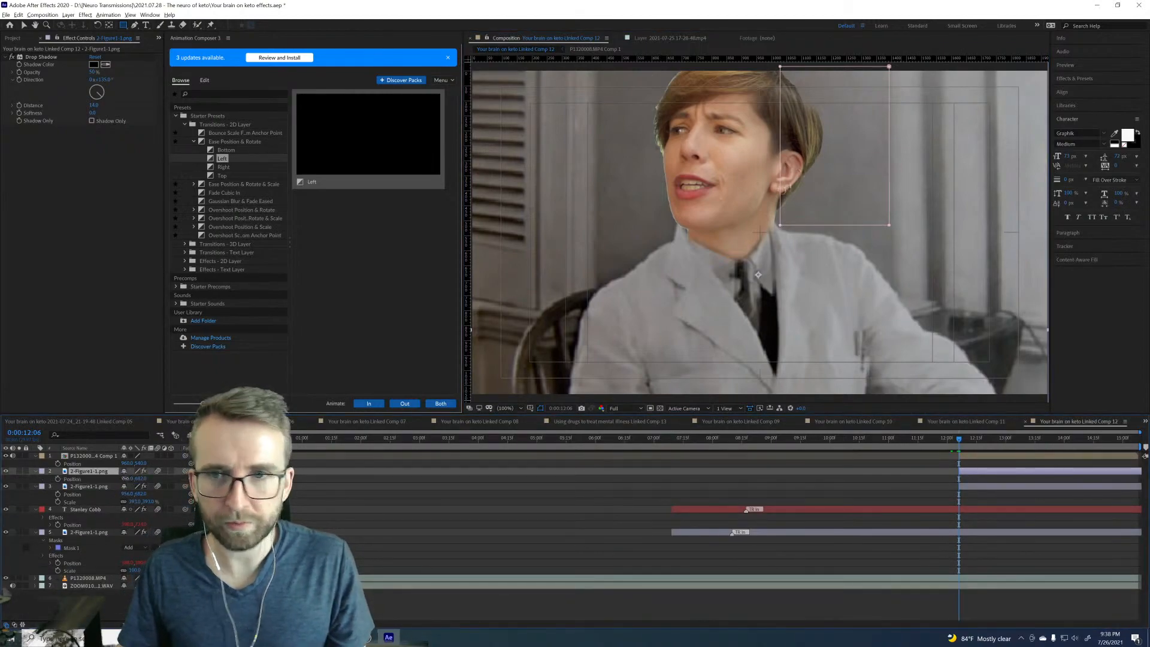
left_click_drag(126, 478, 73, 485)
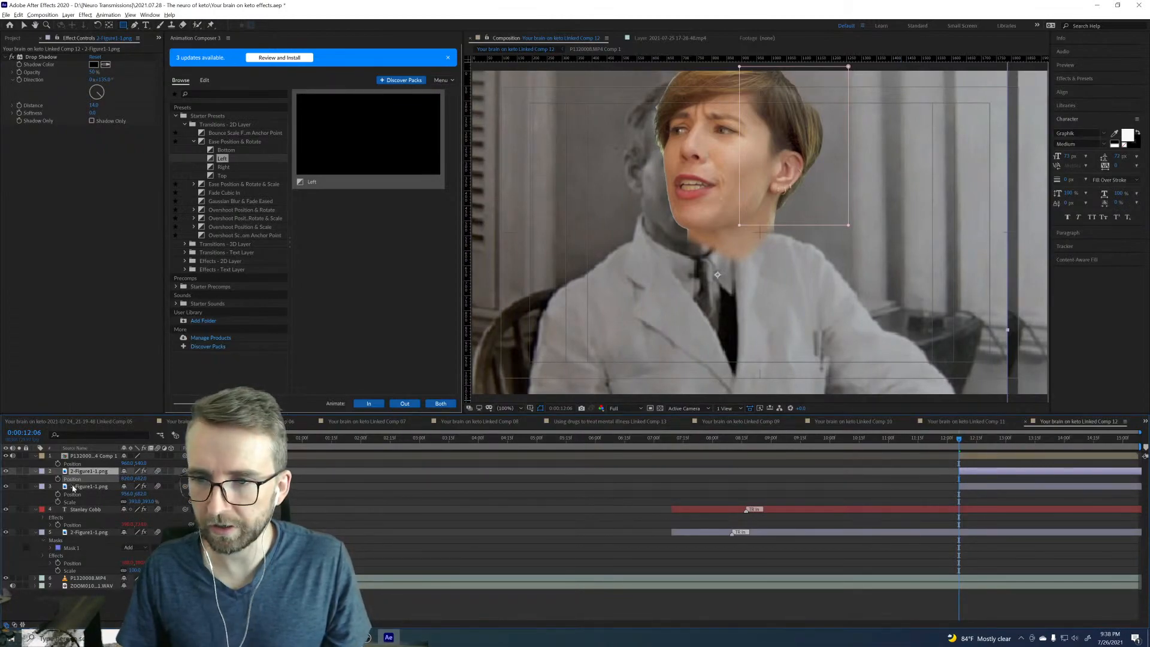
key("ctrl+z")
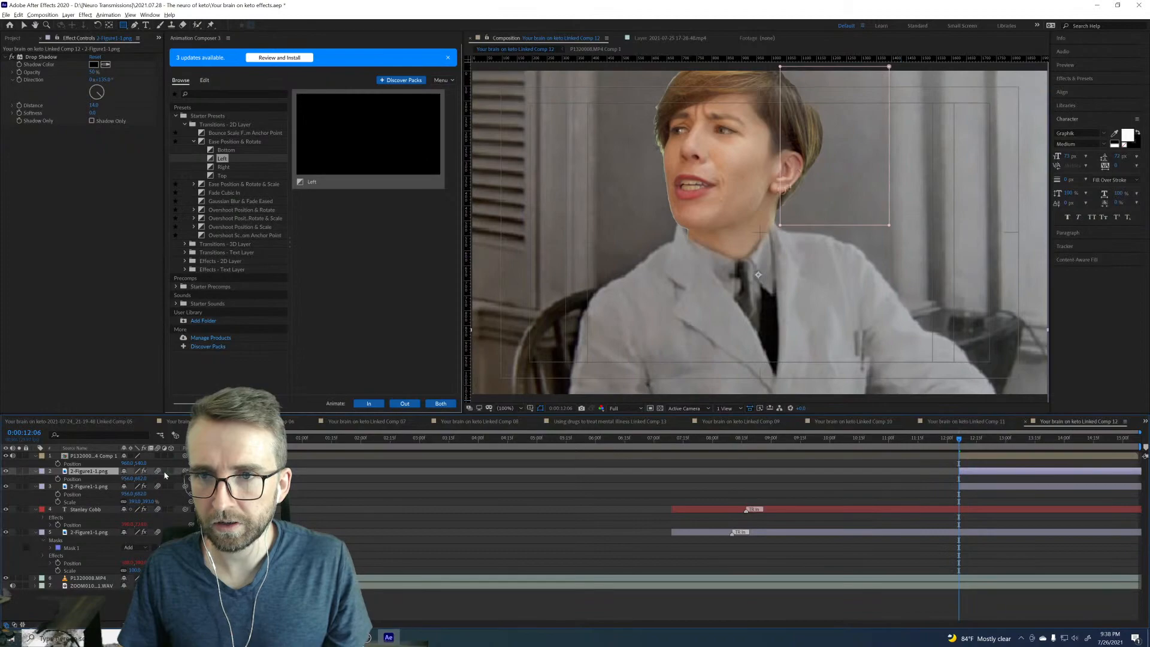
Step: Set Mask 1 of the photo copy to Subtract and remove the copy's Drop Shadow effect
key("m")
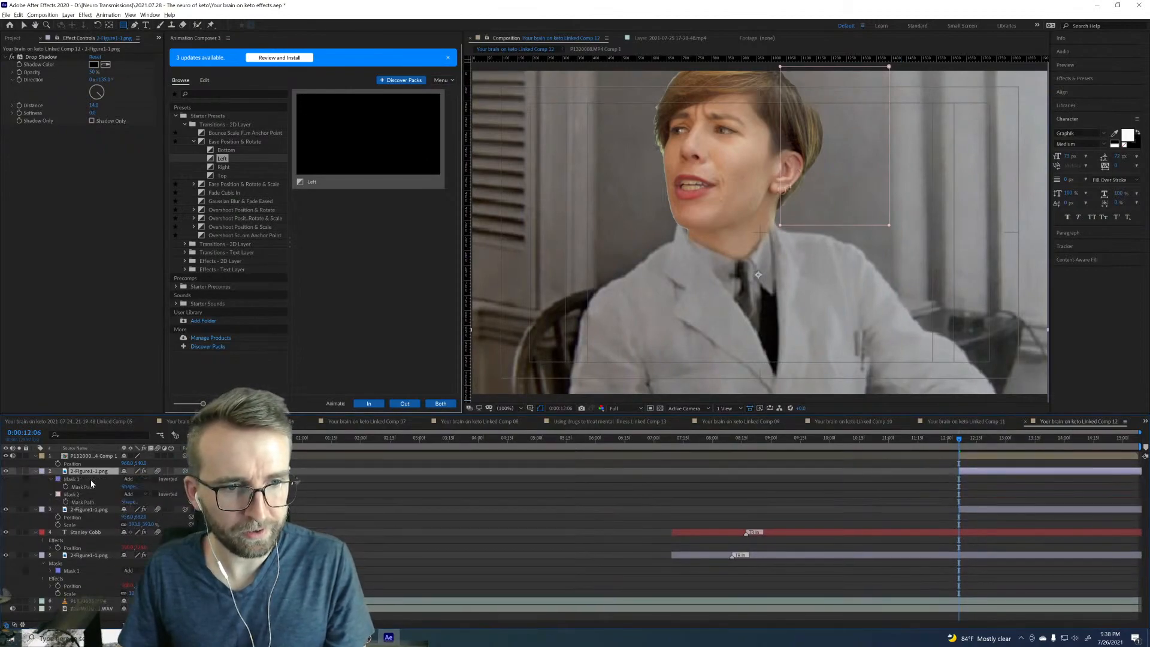
left_click(128, 479)
left_click(140, 506)
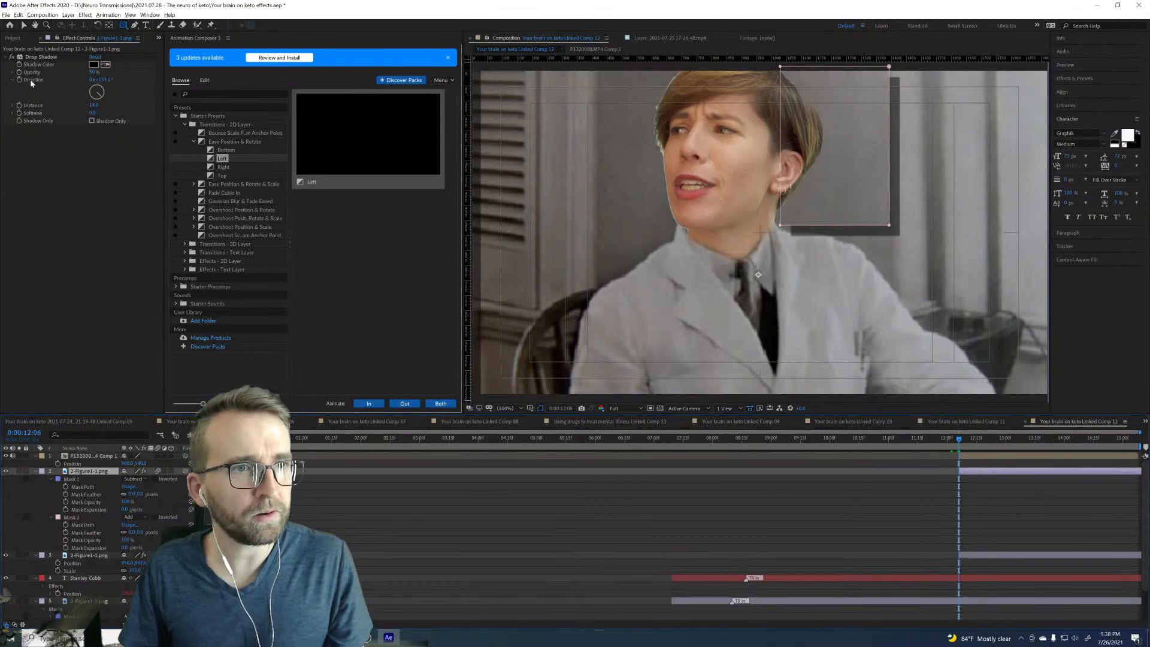
left_click(40, 57)
key("Delete")
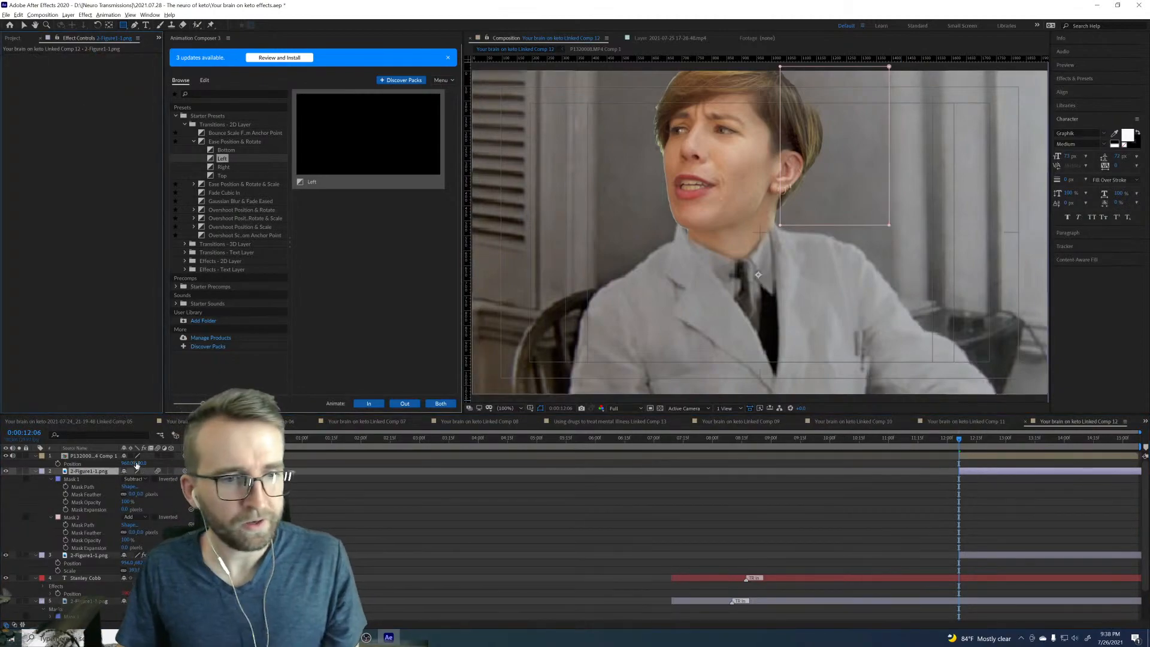
Step: Delete Mask 1 from the photo copy and move the remaining background patch left to about 743, 642, behind the head
key("p")
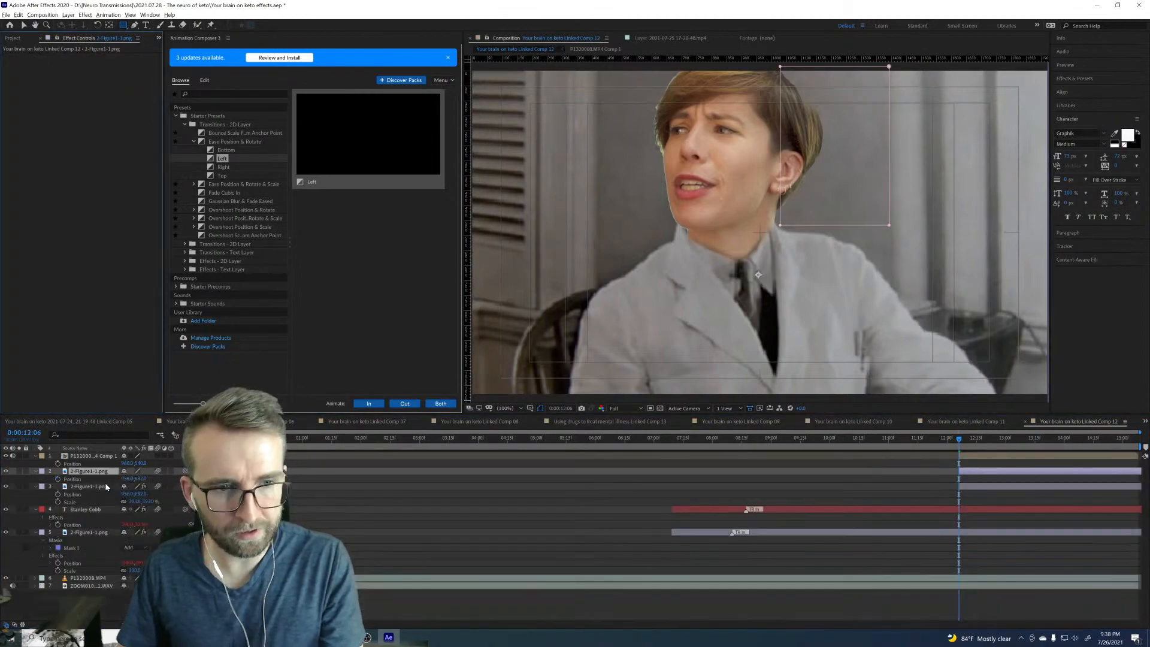
left_click_drag(127, 479, 61, 480)
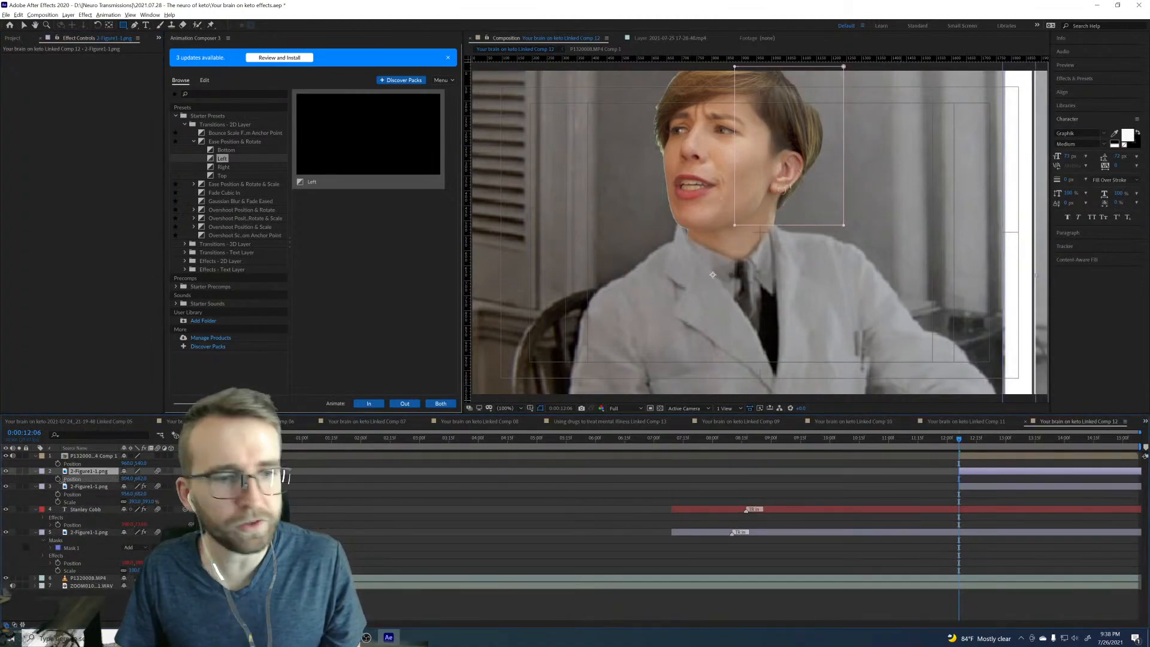
key("m")
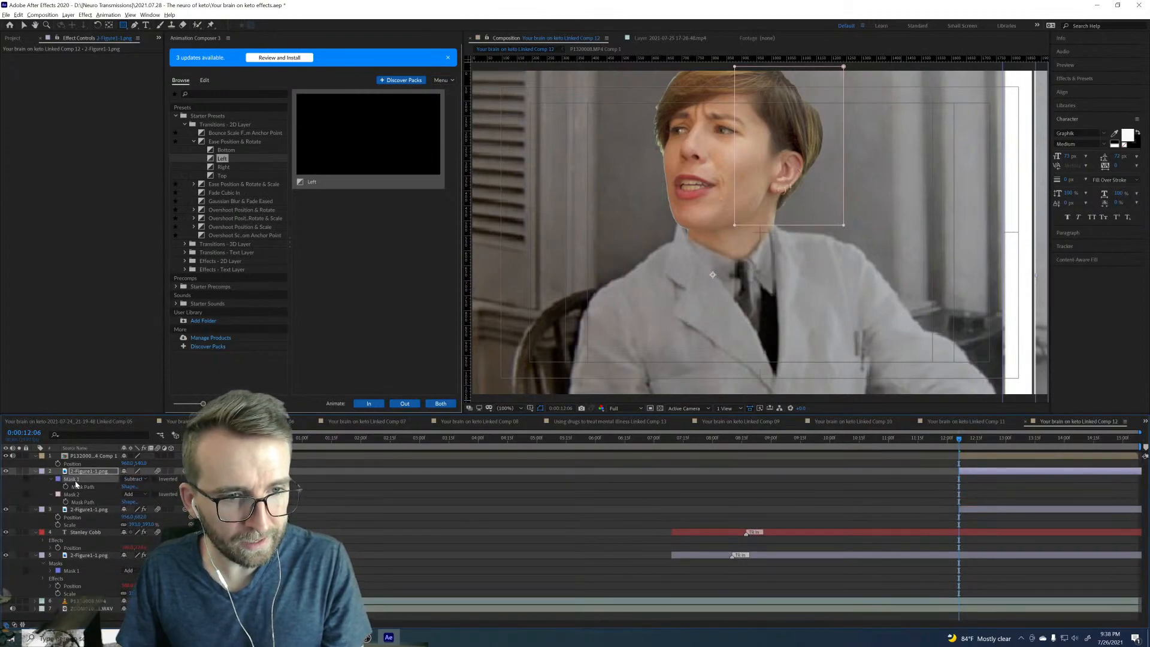
left_click(70, 479)
key("Delete")
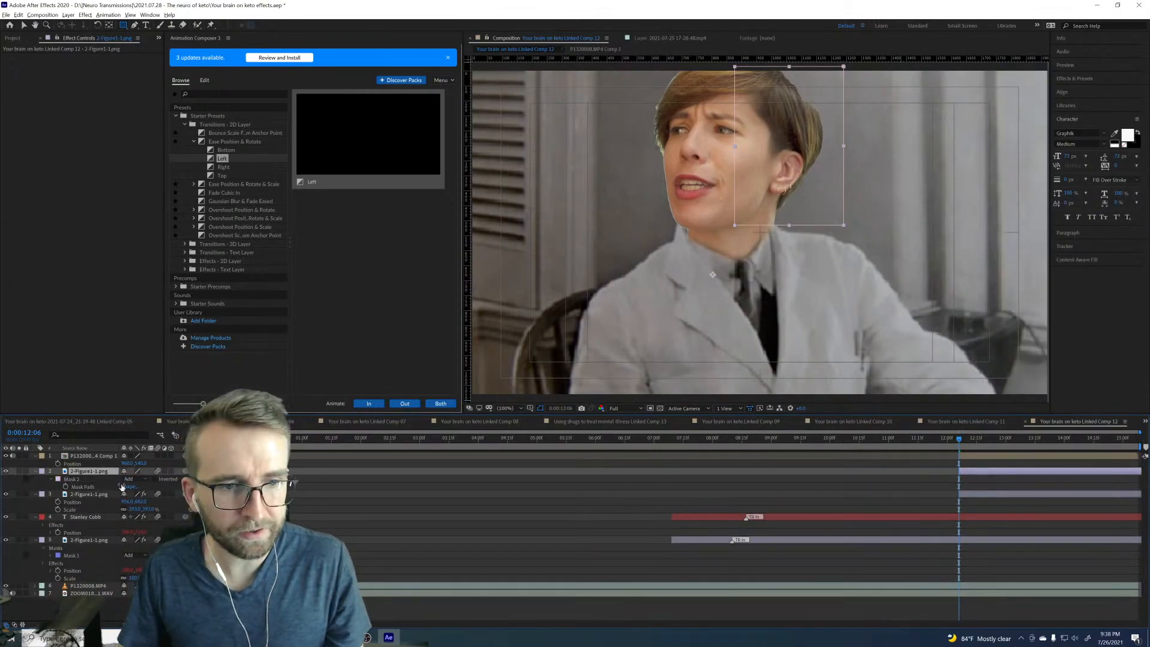
key("p")
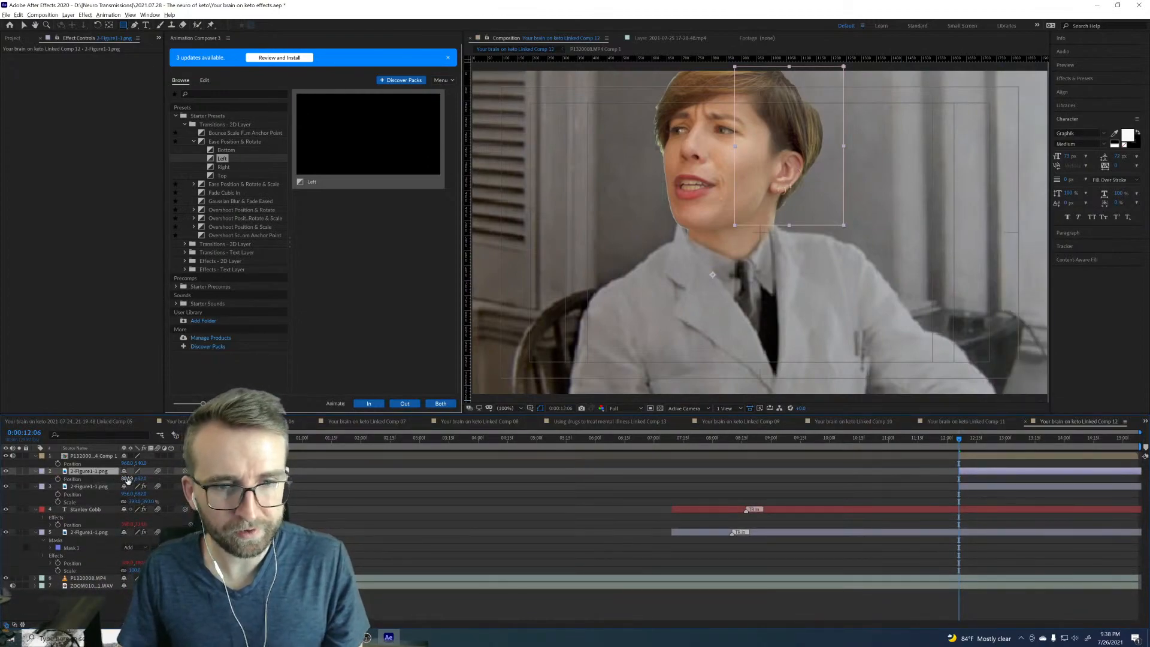
mouse_move(105, 482)
left_mouse_down()
mouse_move(136, 482)
mouse_move(96, 481)
mouse_move(114, 481)
left_mouse_up()
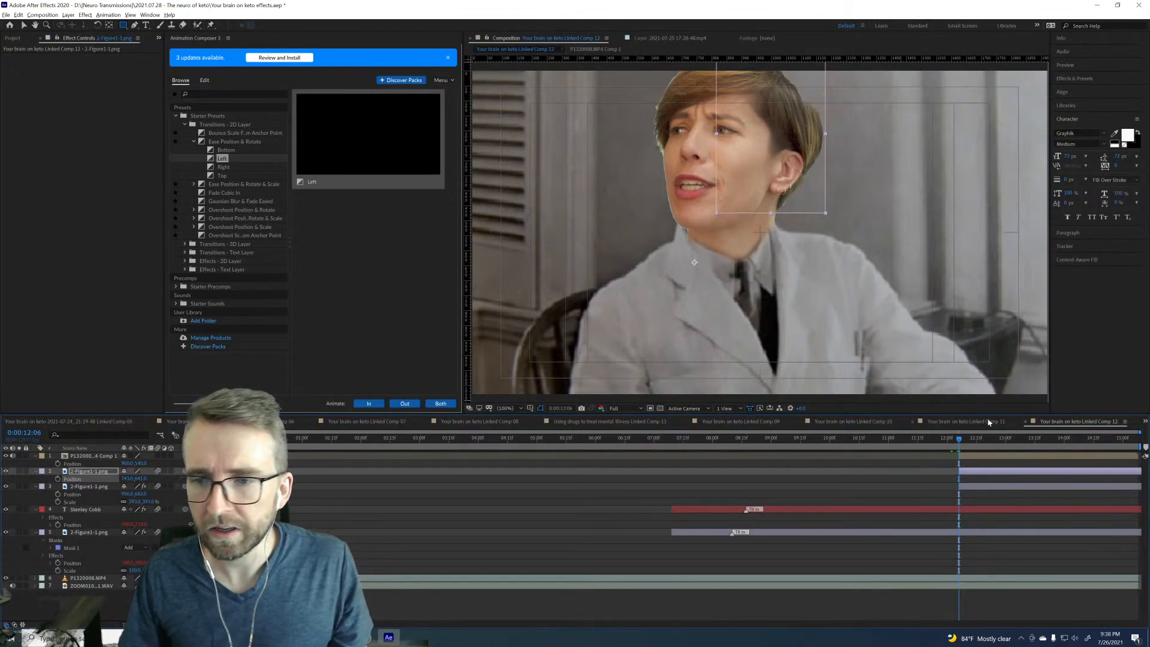
Step: Duplicate the unpatched 2-Figure1-1.png layer and draw a rectangular mask on the copy over the background left of the head
key("ctrl+d")
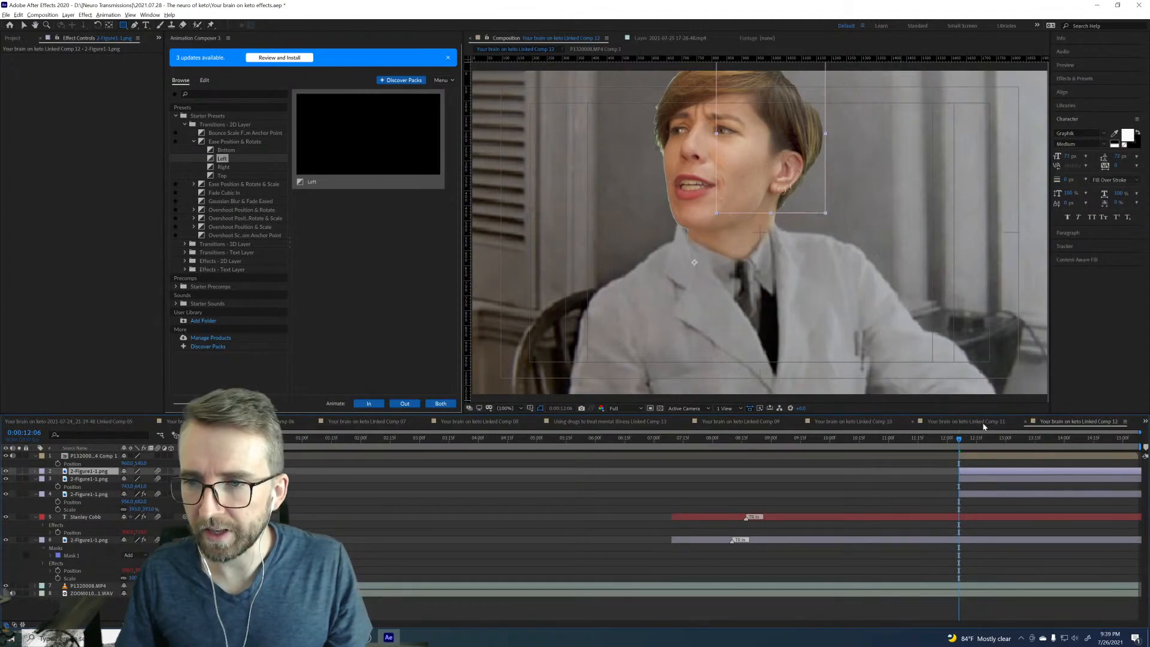
key("Delete")
left_click(999, 487)
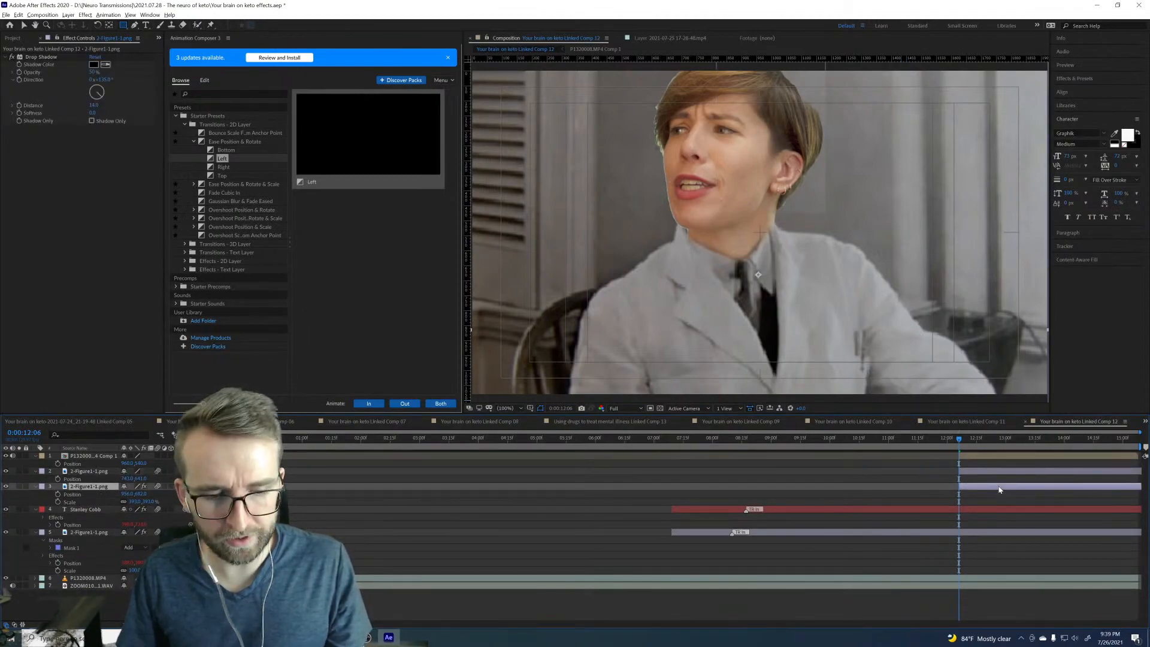
key("ctrl+d")
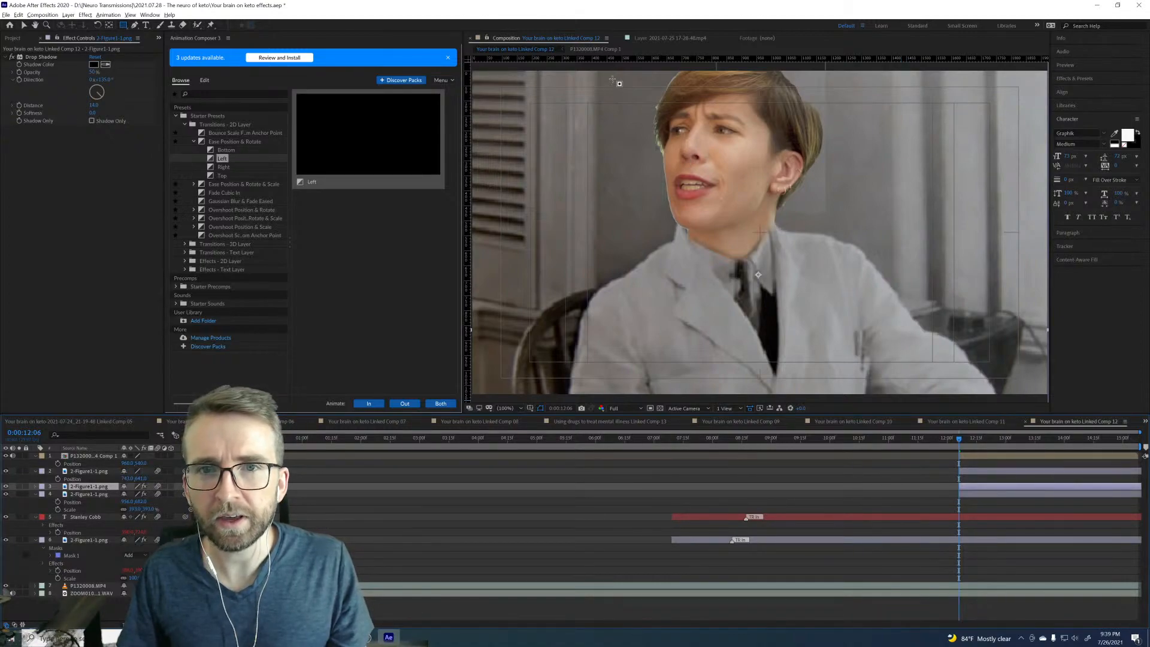
left_click_drag(601, 68, 667, 221)
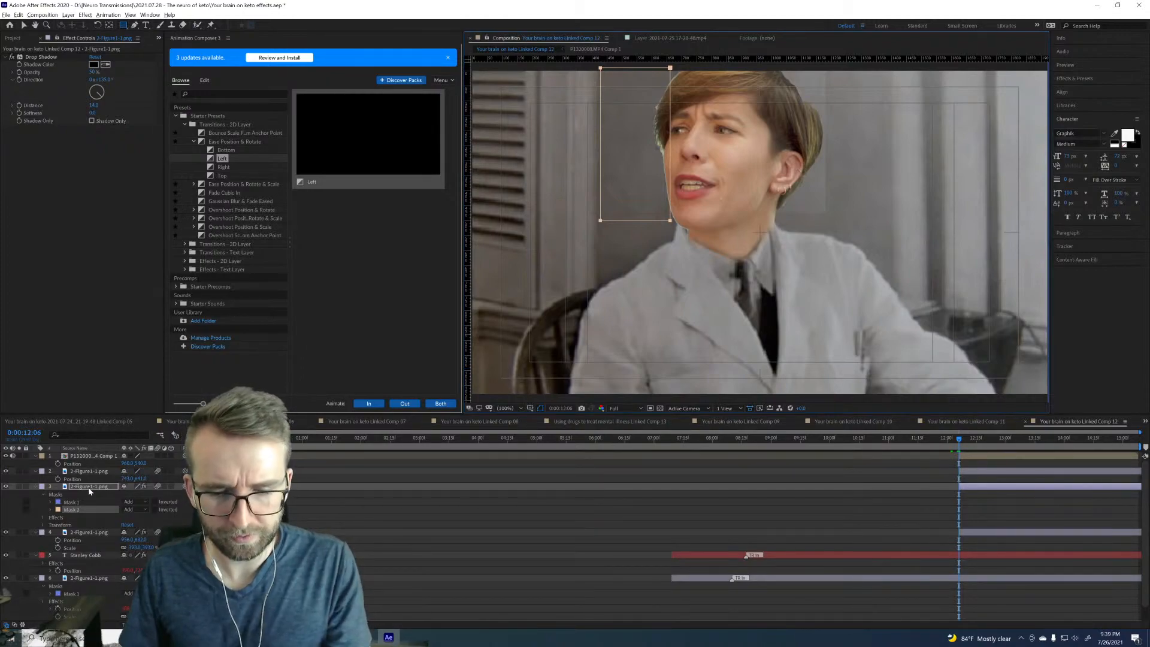
Step: Delete Mask 1 from the new photo copy, keeping only the rectangular Mask 2
key("p")
key("m")
key("m")
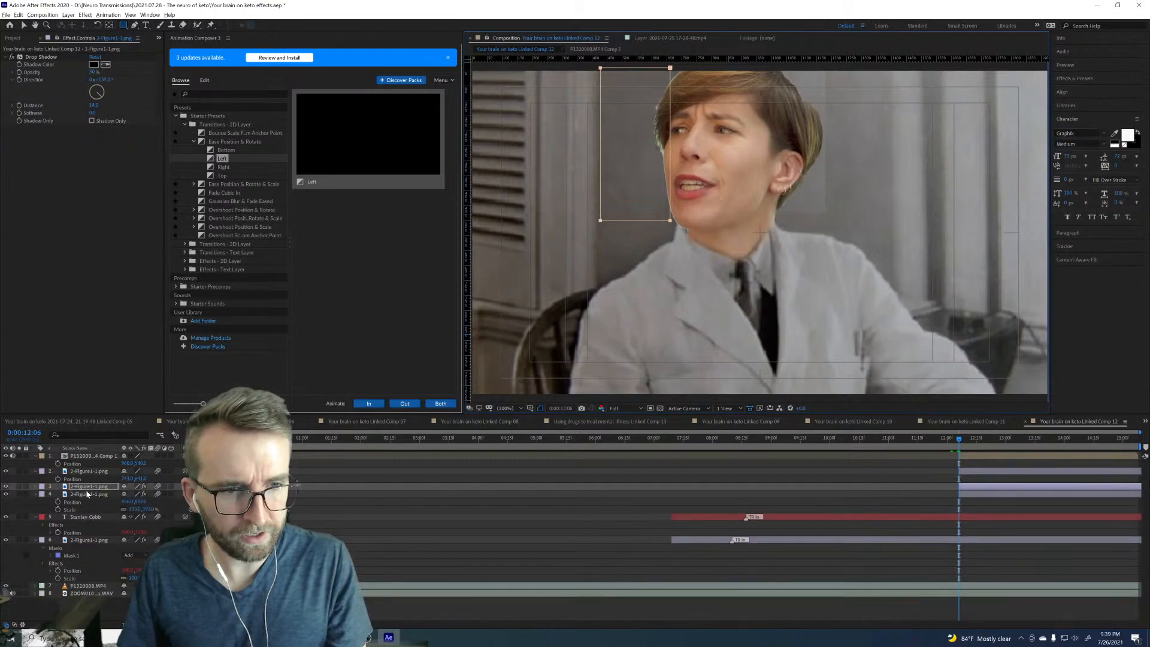
left_click(76, 496)
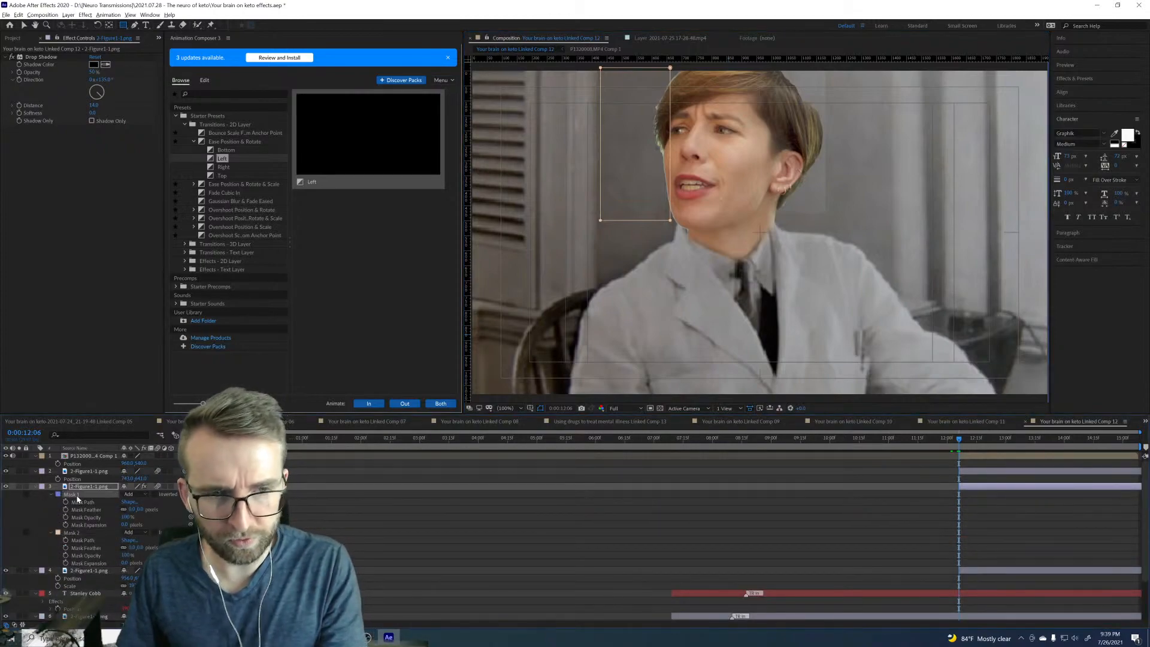
key("Delete")
Step: Try the Subtract mode on the new copy's Mask 2 and return it to Add
left_click(133, 494)
left_click(138, 522)
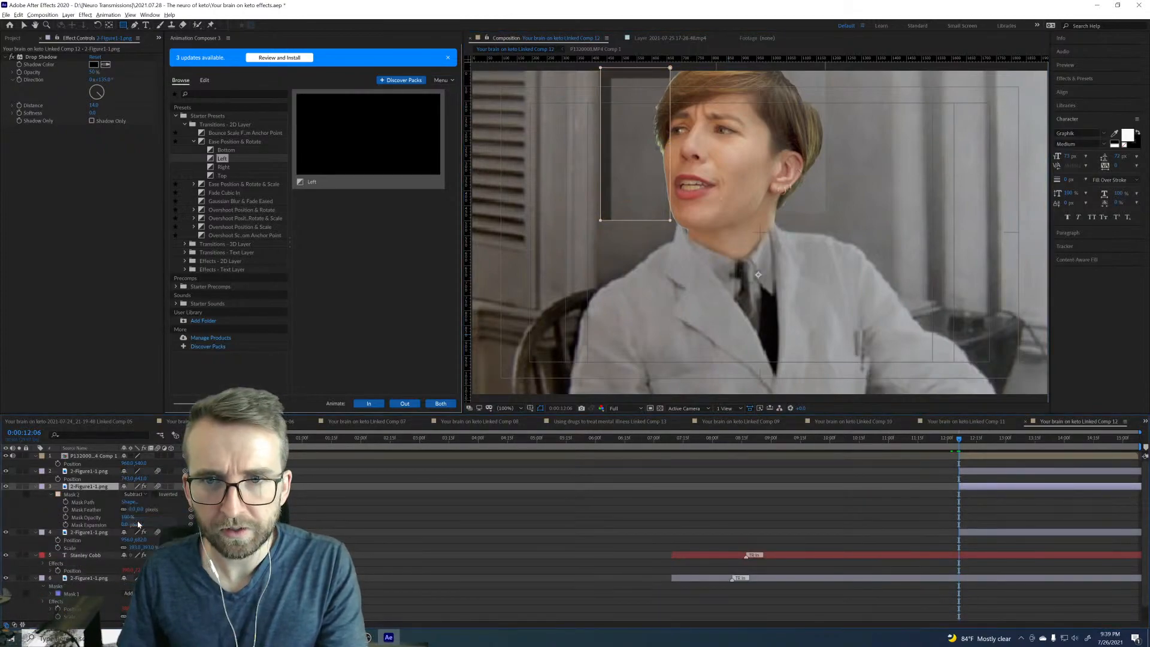
left_click(133, 494)
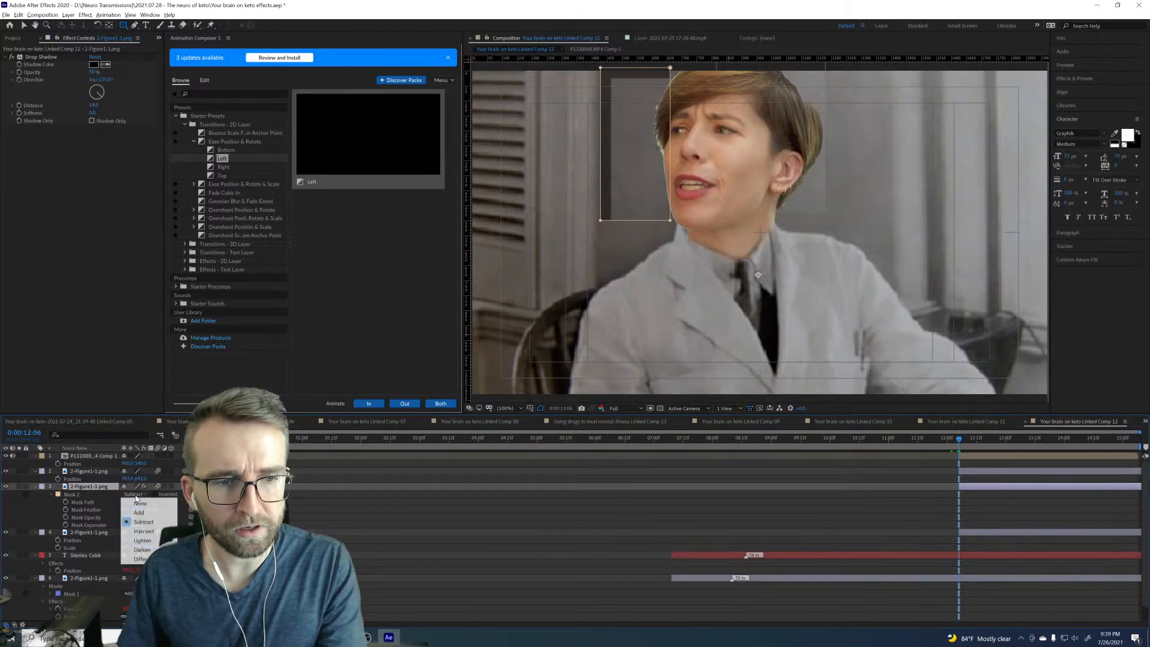
left_click(137, 513)
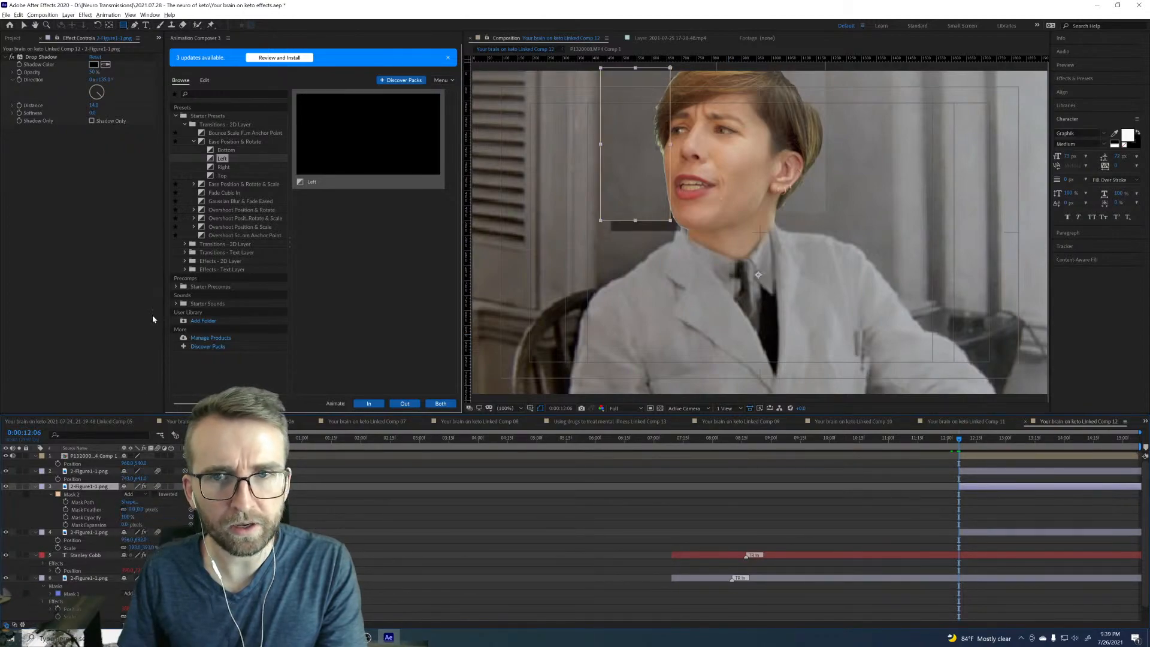
Step: Remove the Drop Shadow from the new background patch and move the patch right, behind the left part of the head
left_click(34, 57)
key("Delete")
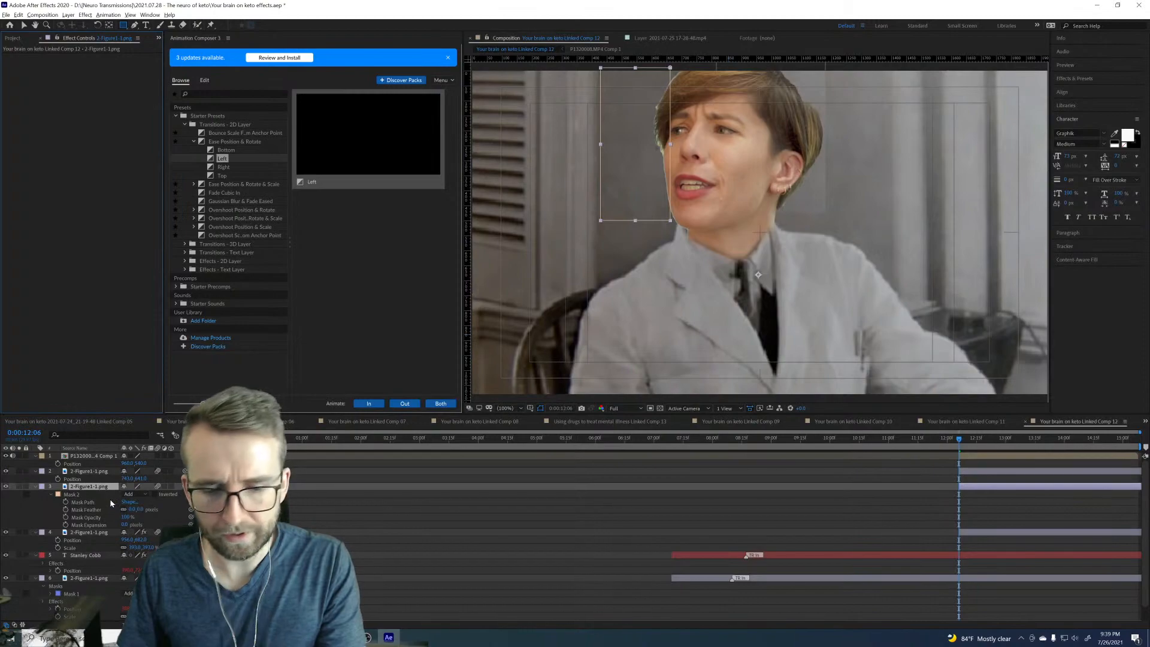
key("p")
mouse_move(126, 494)
left_mouse_down()
mouse_move(183, 486)
mouse_move(135, 493)
left_mouse_up()
Step: Feather Mask 2 of the background patch behind the left part of the head by about 30 pixels
key("m")
key("m")
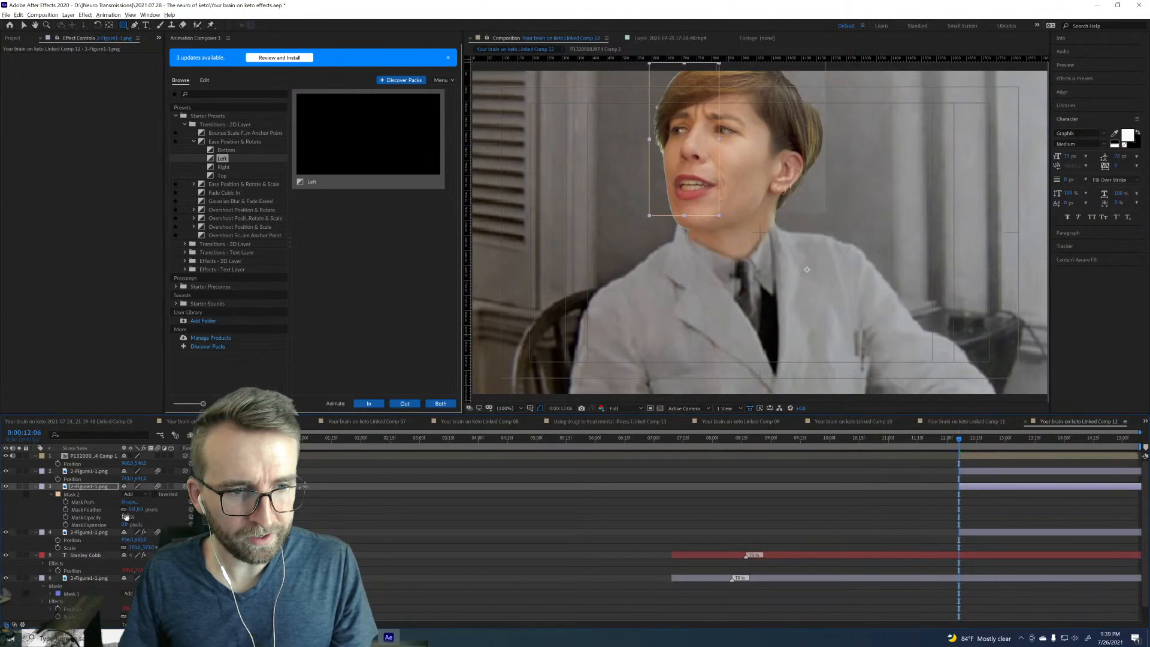
left_click_drag(129, 509, 137, 509)
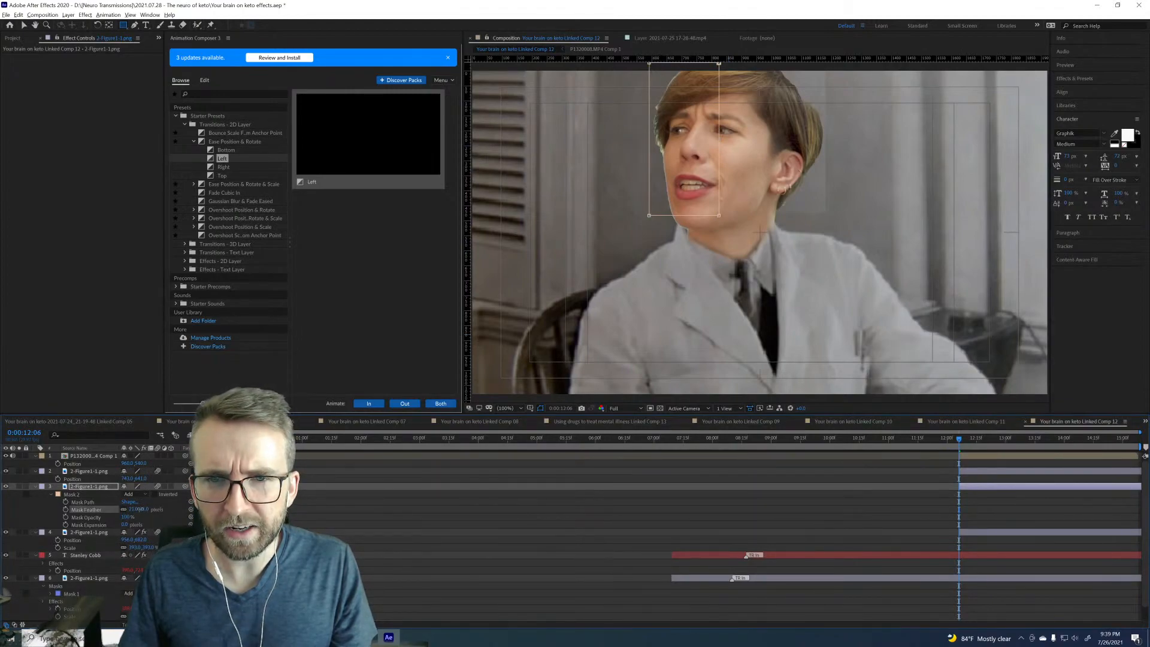
Step: Feather Mask 2 of the other background patch, behind the right part of the head, by about 35 pixels
left_click(1040, 472)
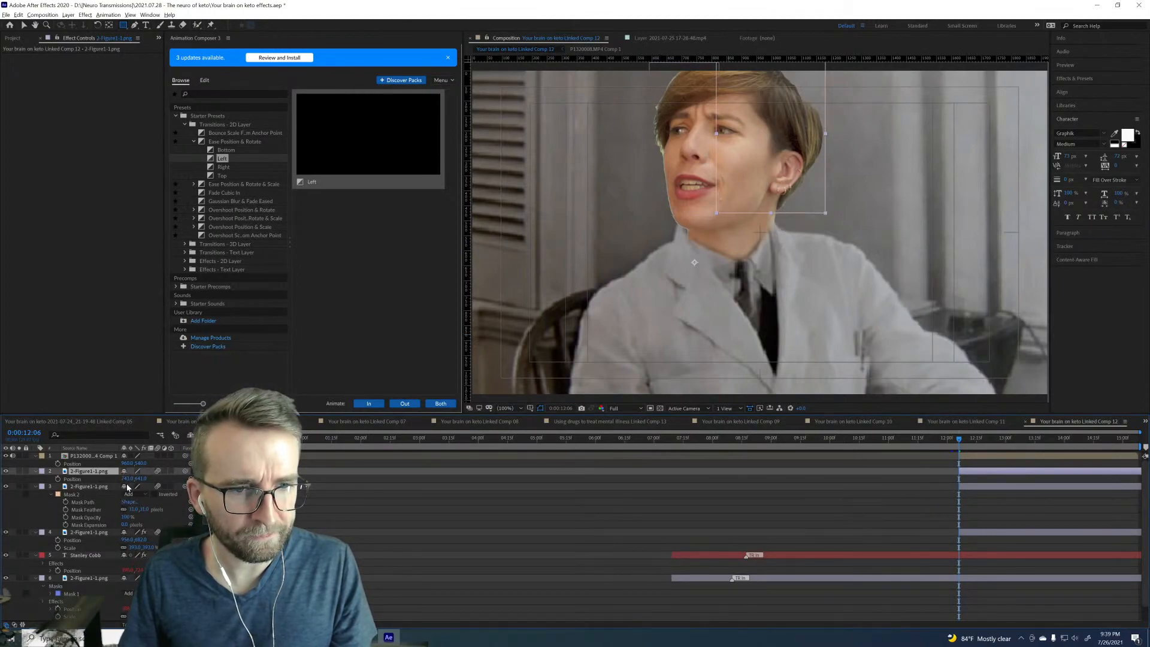
key("m")
key("m")
key("m")
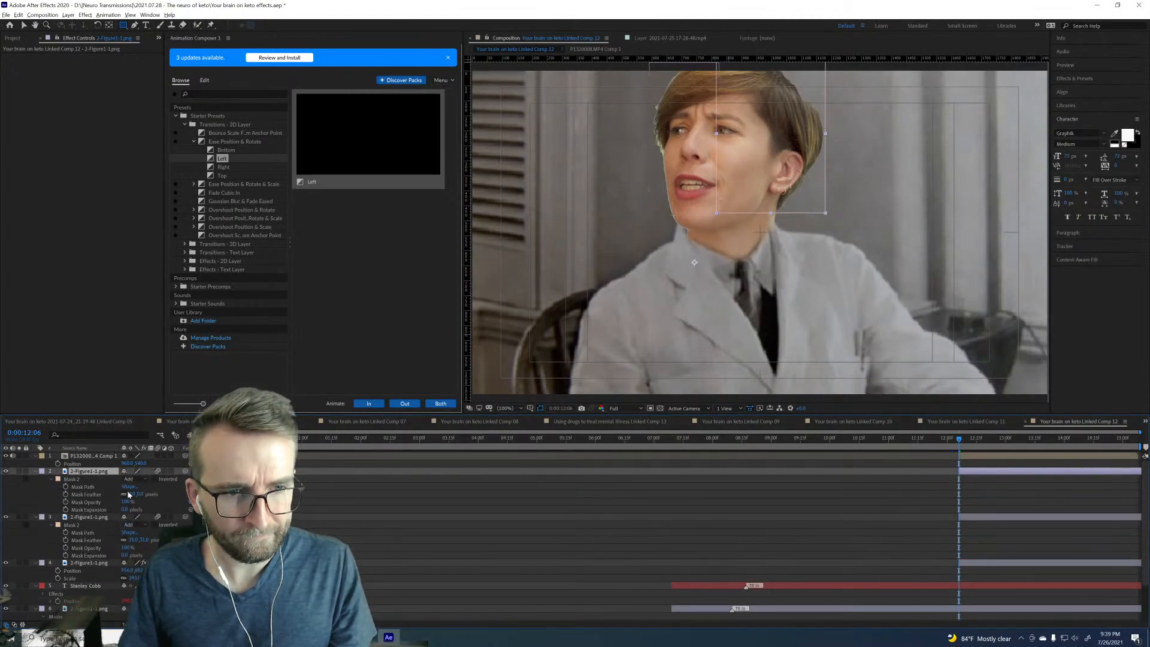
left_click_drag(132, 493, 148, 494)
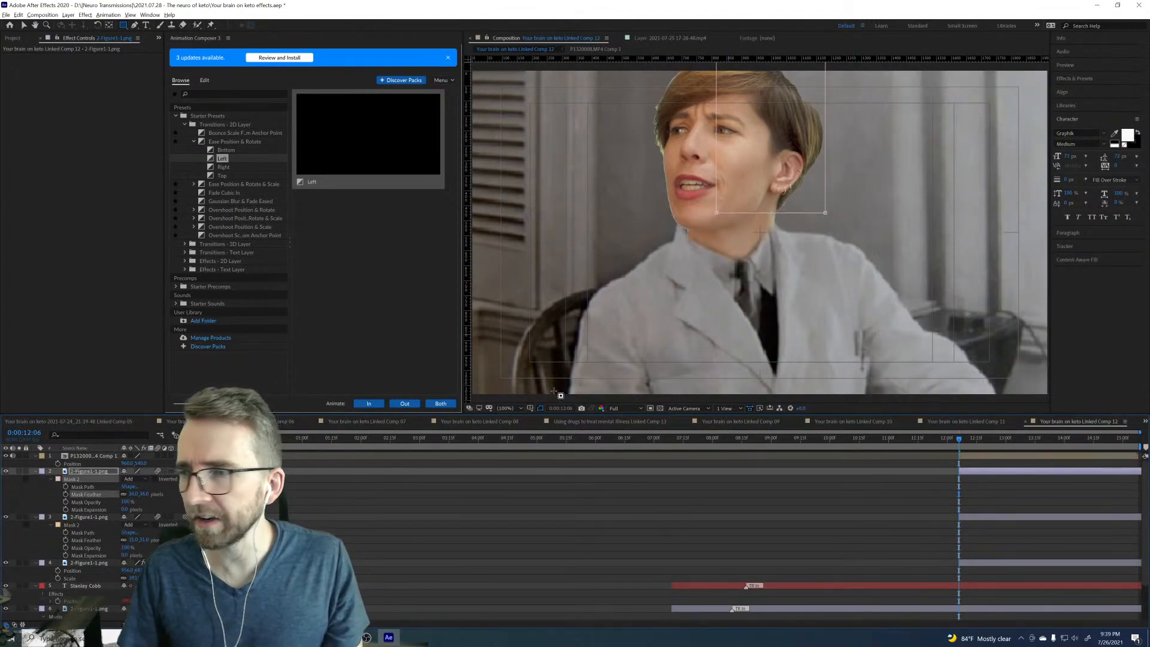
left_click(633, 520)
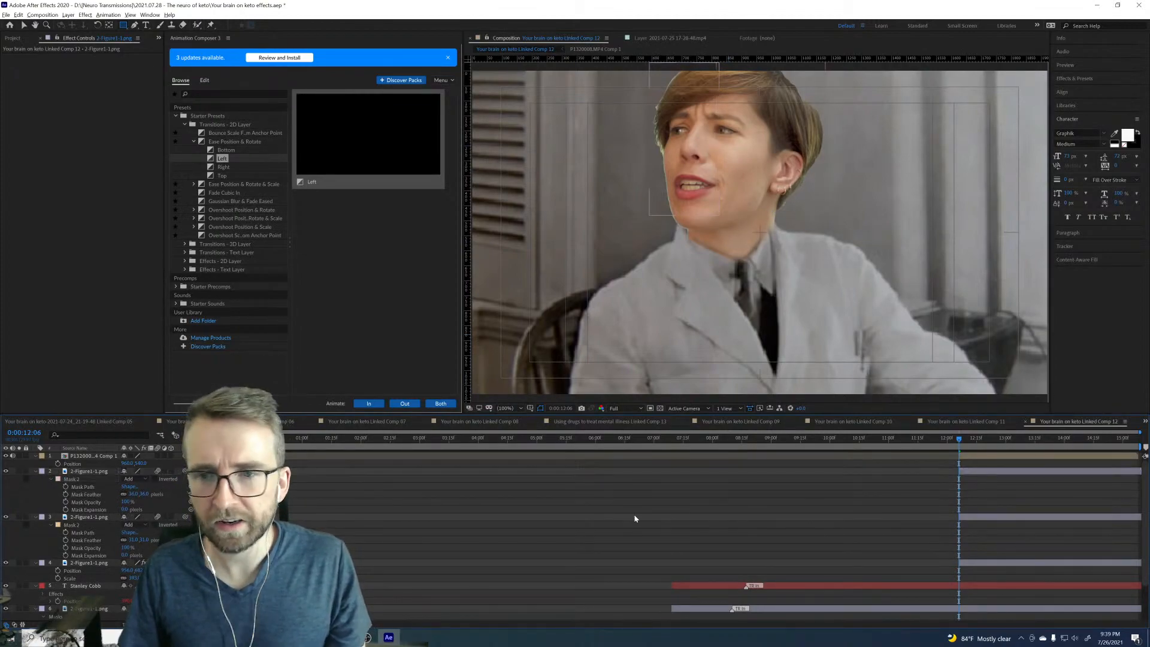
Step: Go to 0:00:12:08 and hide the talking-head precomp layer to expose the background patches
left_click(935, 437)
left_click_drag(954, 441, 962, 441)
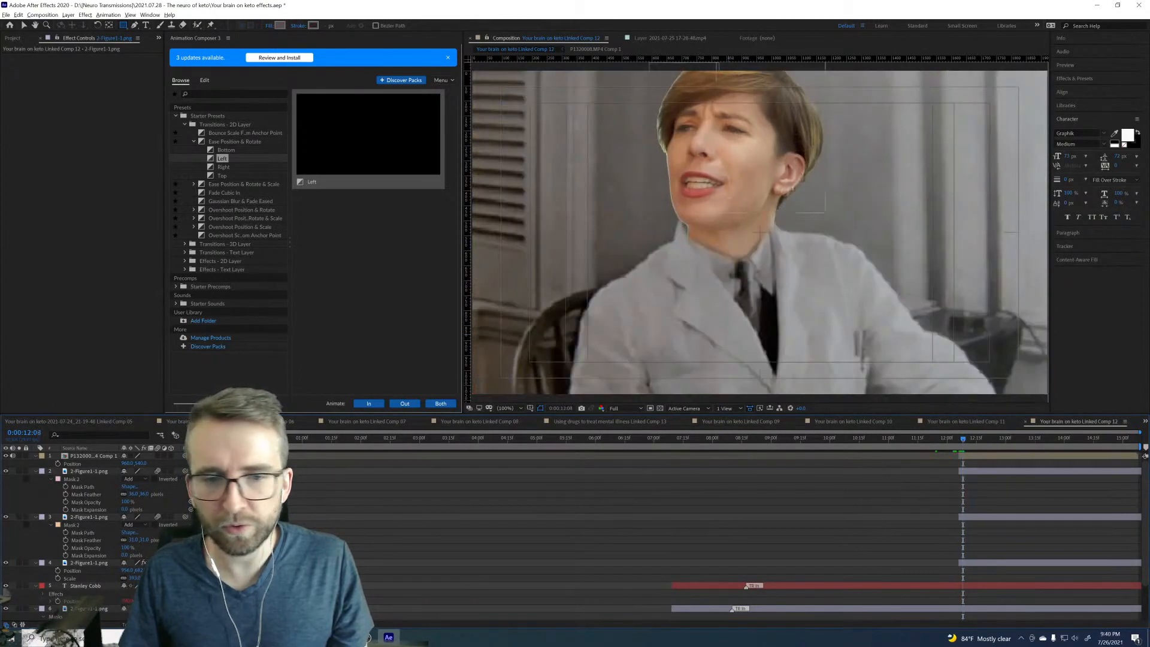
left_click(5, 456)
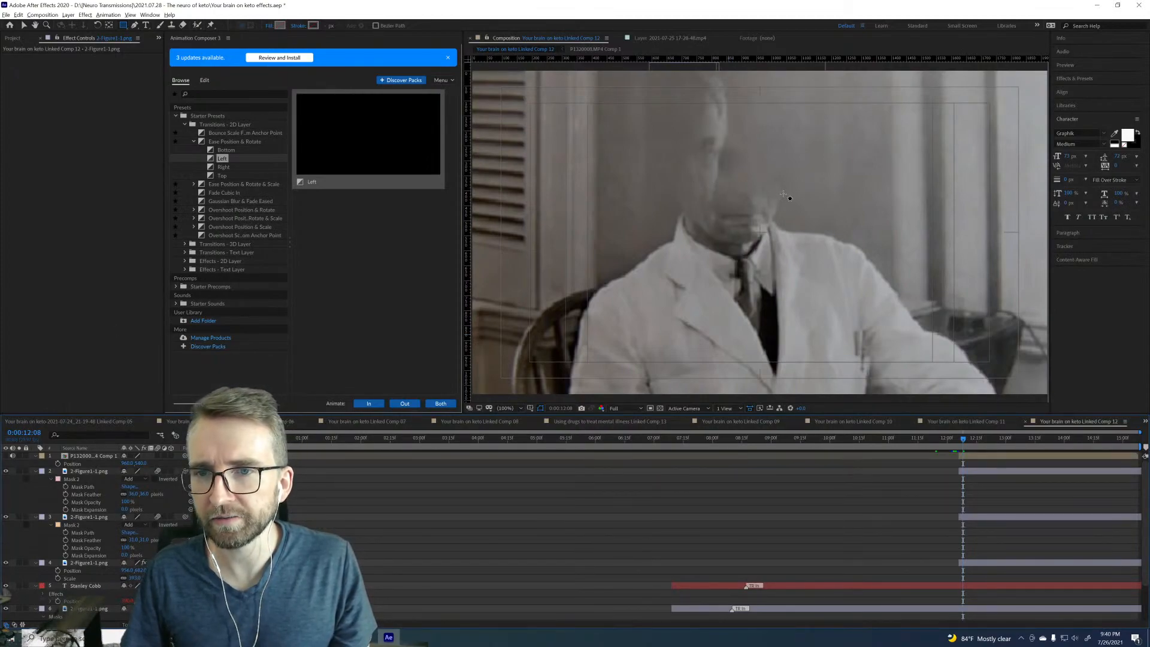
Step: Reshape the right patch's mask by lowering its bottom edge slightly and moving its left edge inward
left_click(1036, 473)
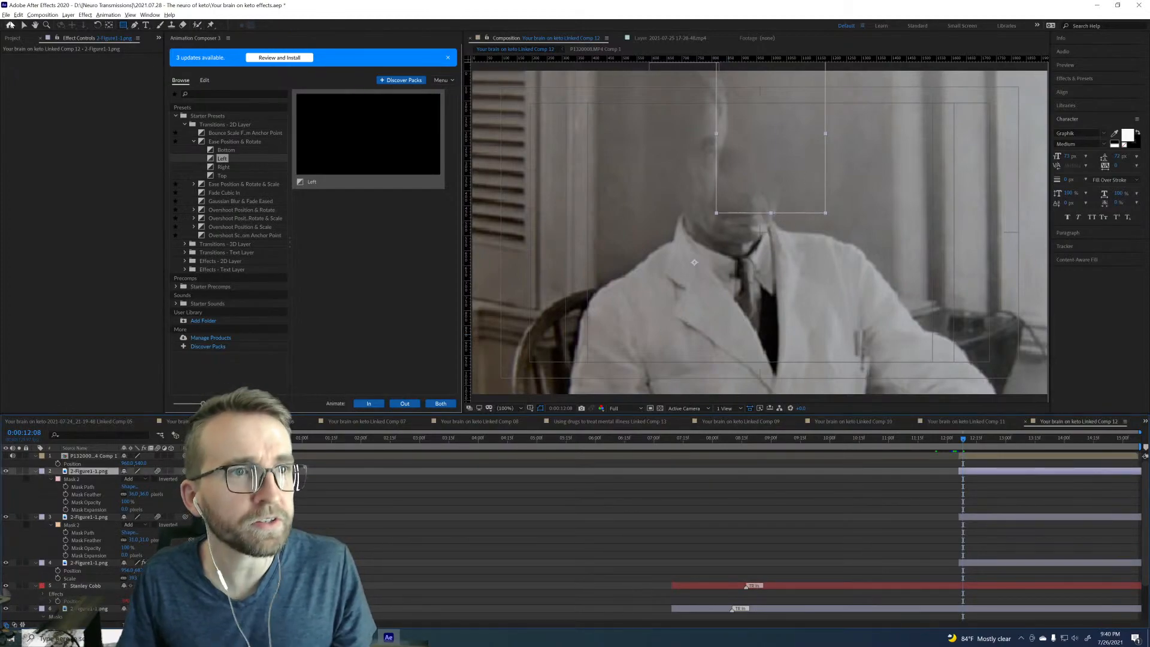
key("v")
left_click(798, 214)
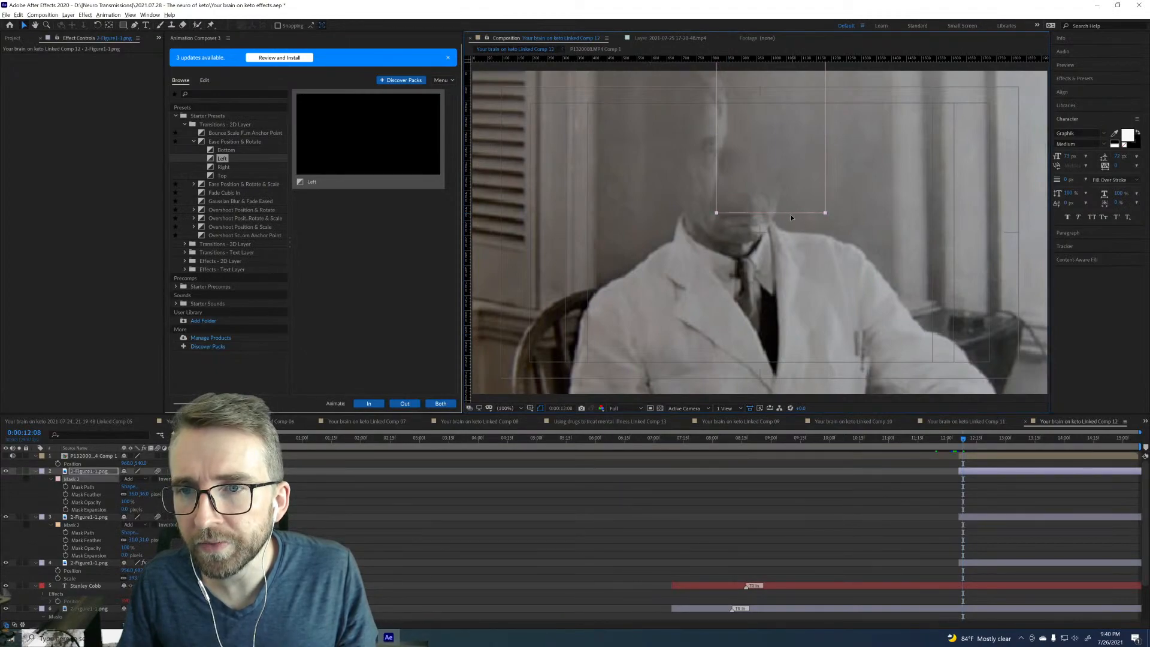
left_click_drag(793, 213, 791, 222)
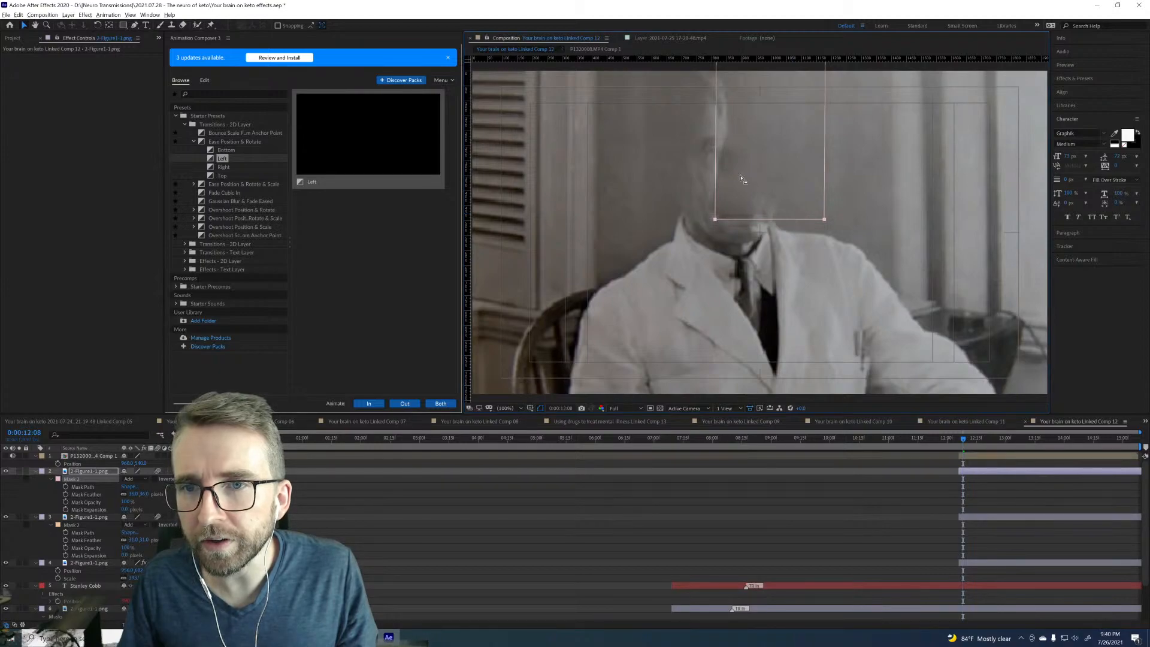
left_click_drag(716, 156, 729, 157)
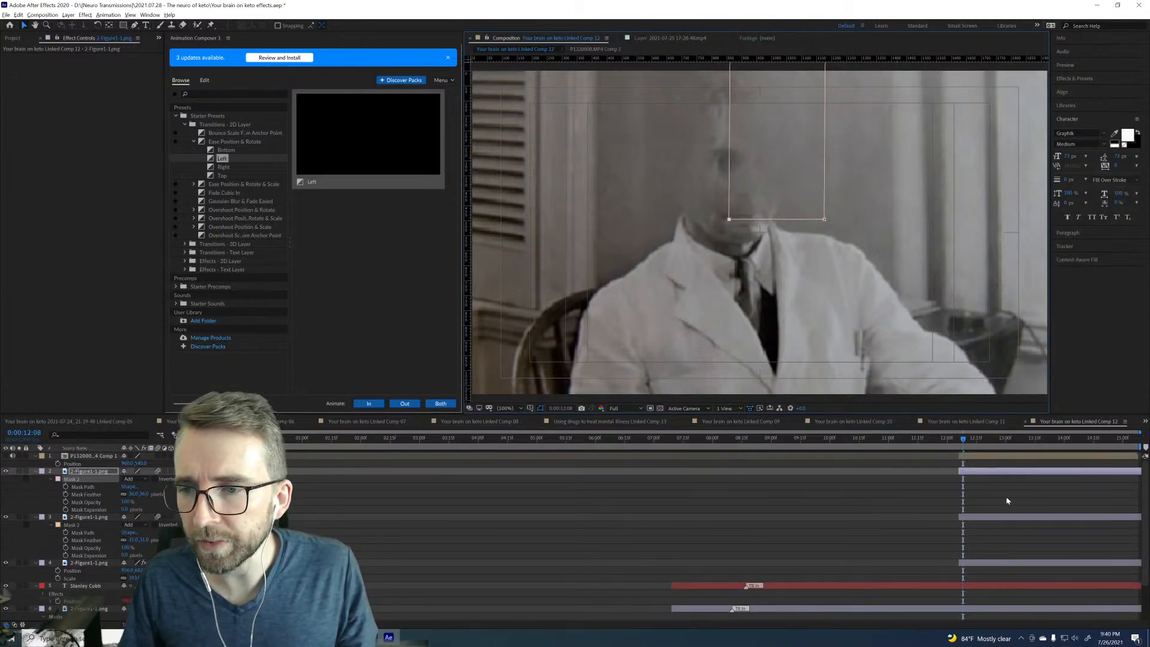
Step: Adjust the left patch's mask by nudging its right edge outward and its bottom edge slightly down
left_click(990, 514)
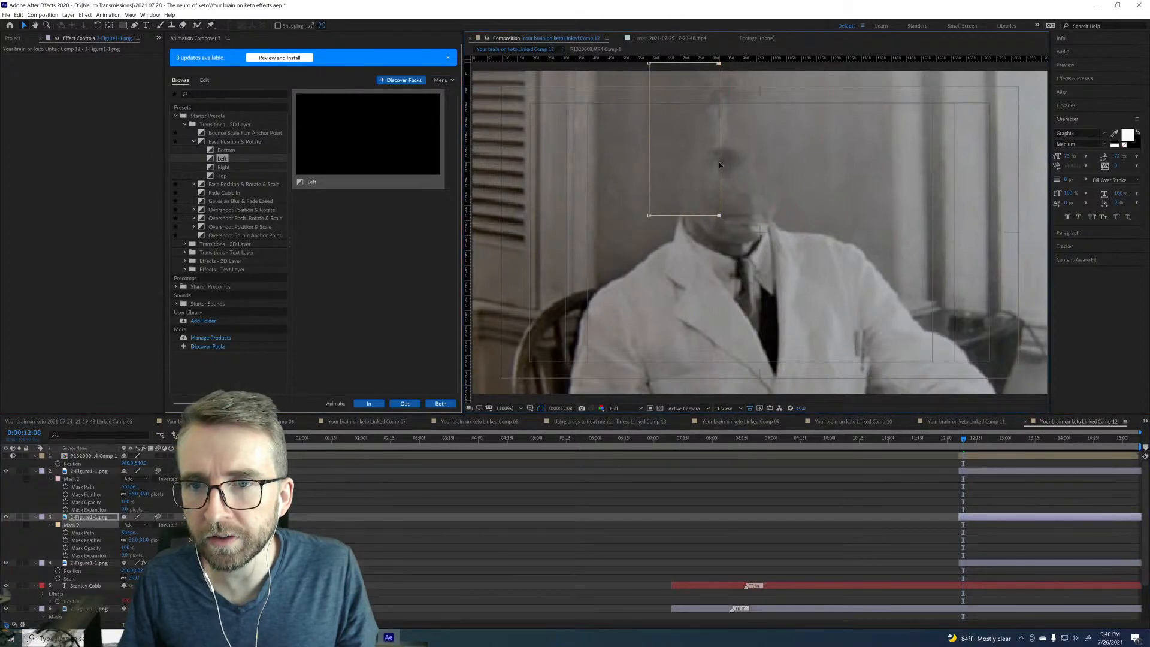
mouse_move(719, 161)
left_mouse_down()
mouse_move(748, 160)
mouse_move(721, 163)
left_mouse_up()
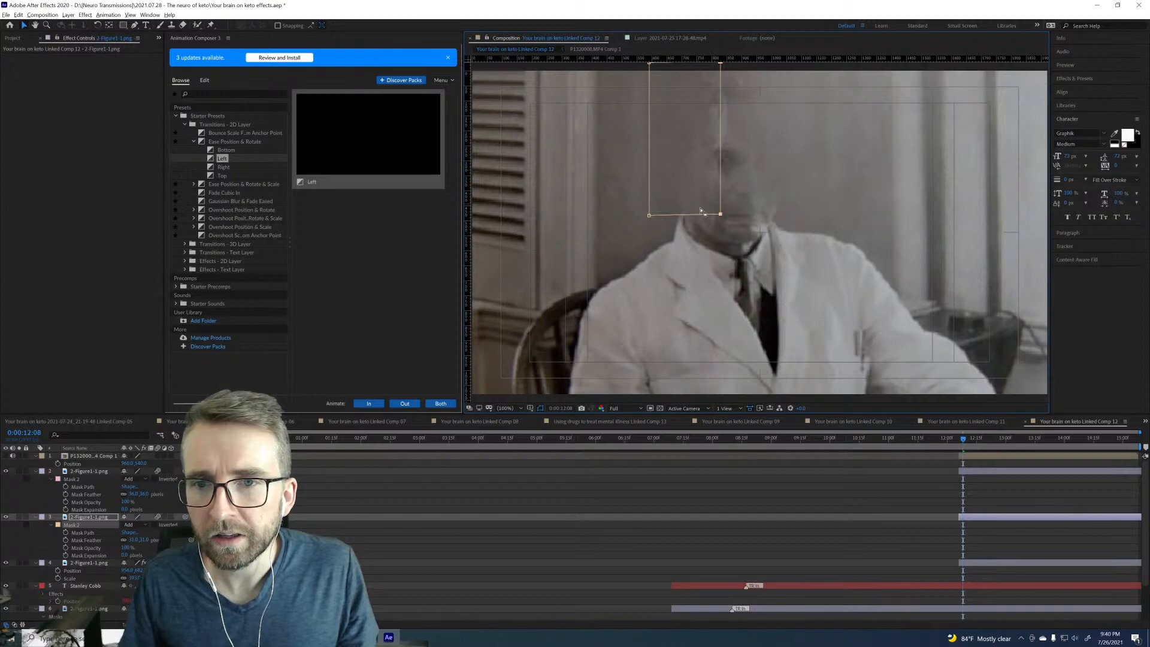
left_click_drag(699, 217, 723, 219)
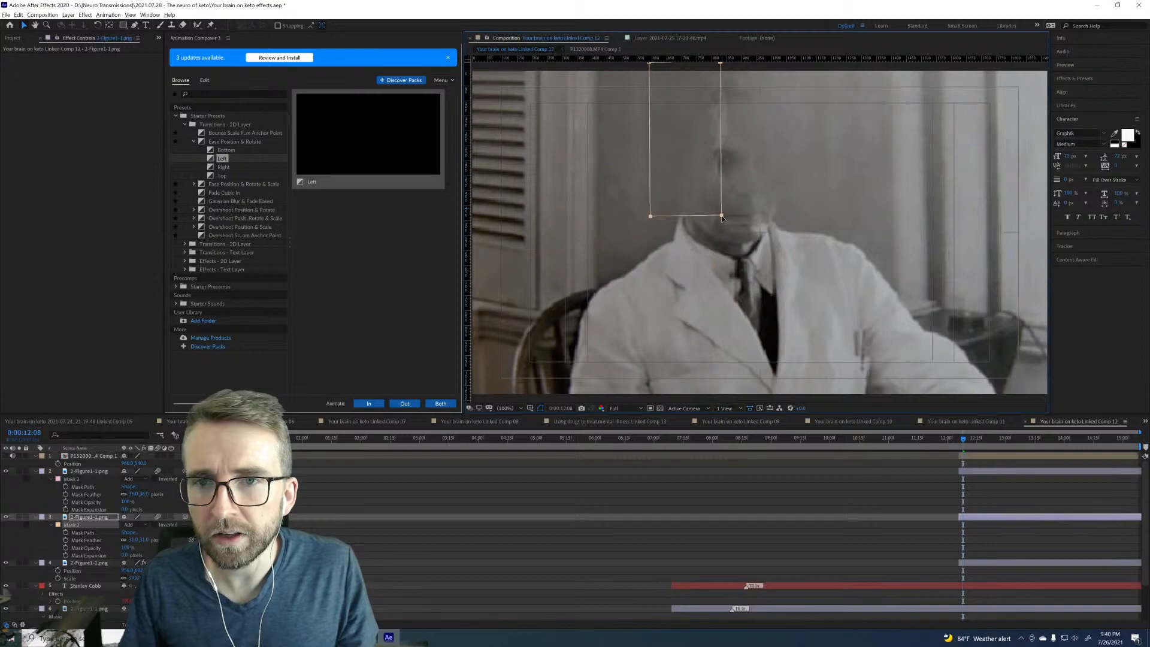
left_click(951, 558)
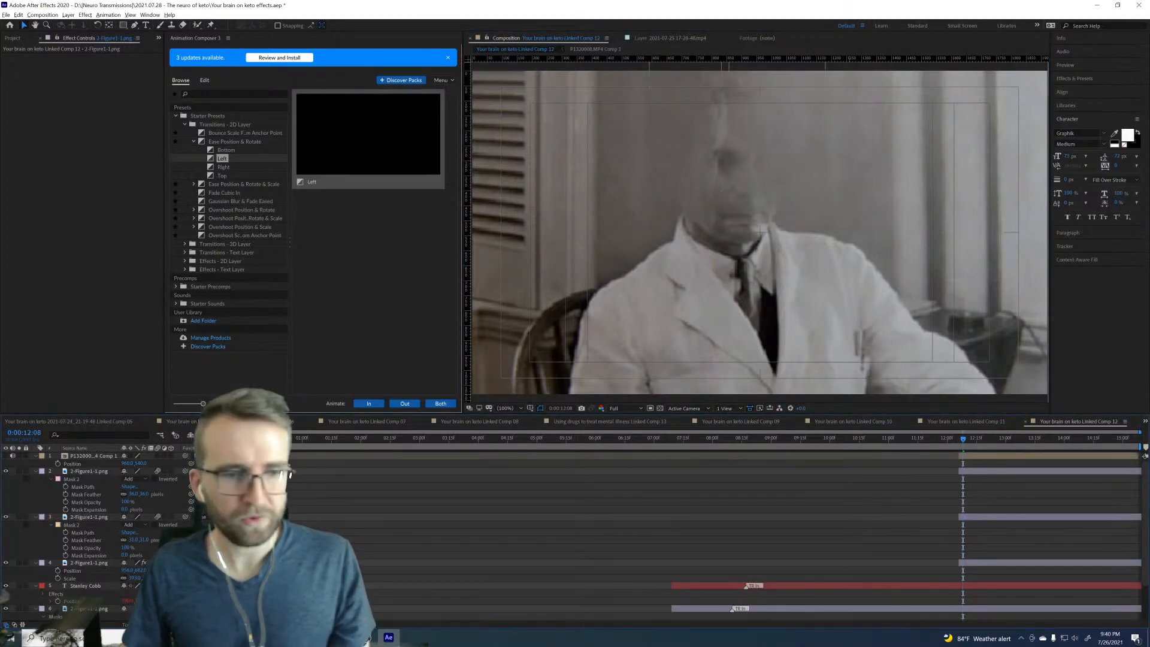
Step: Show the talking-head layer again and preview the patched shot from 0:00:12:06
left_click(57, 479)
left_click(6, 457)
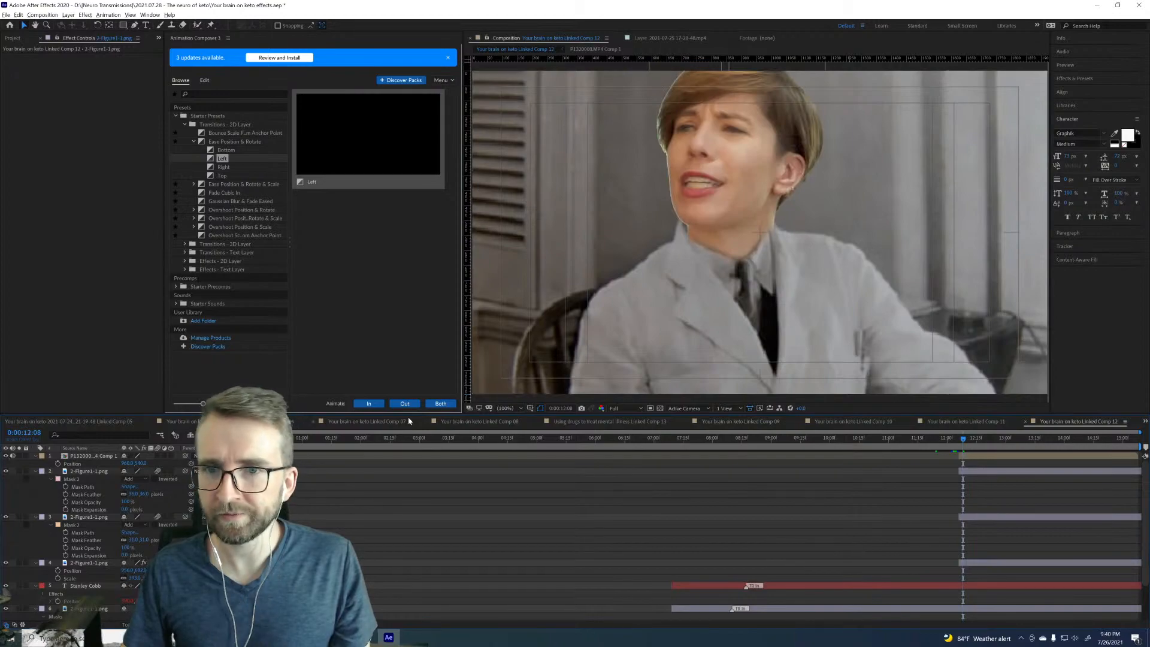
key("space")
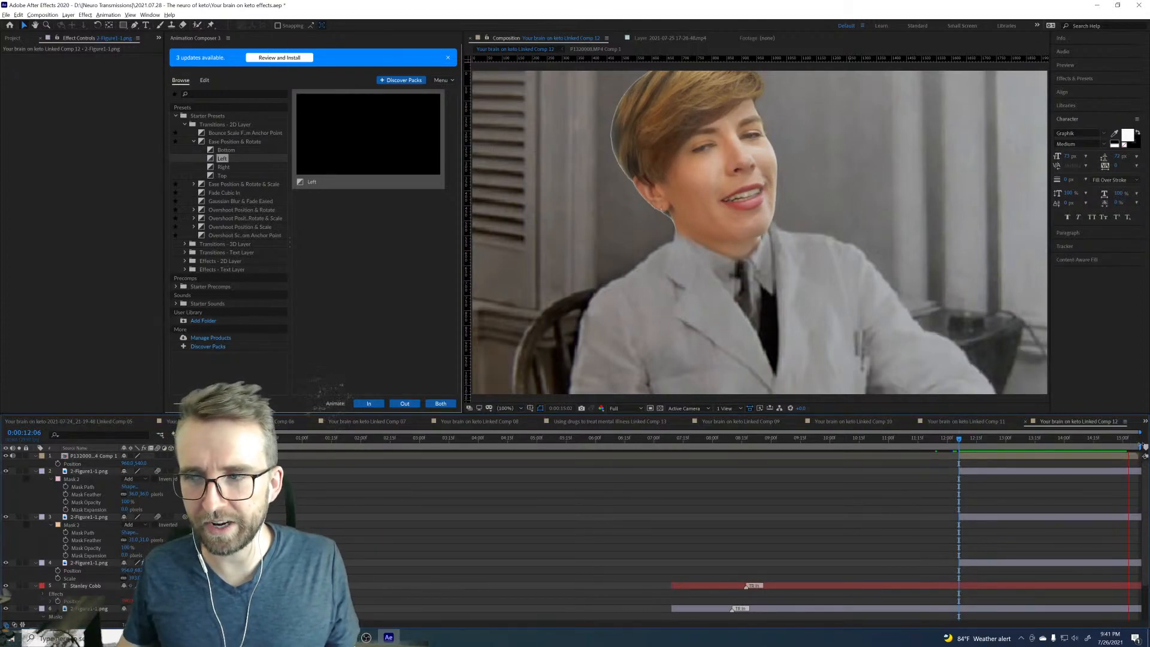
key("space")
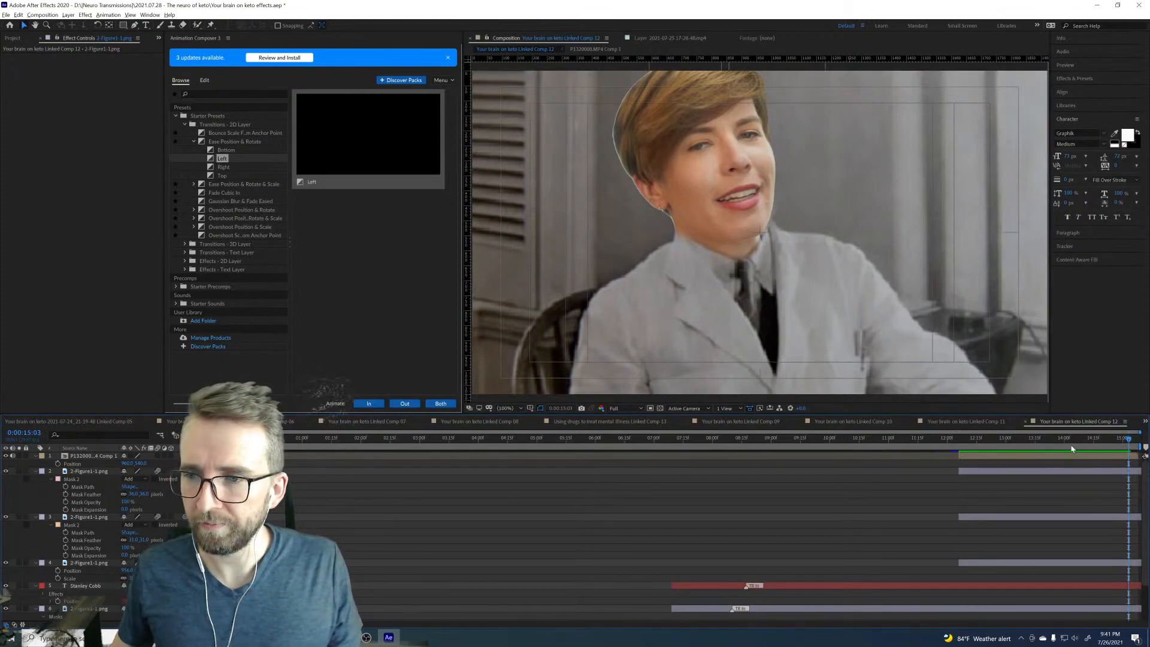
Step: Save the project and switch to Premiere Pro
key("ctrl+s")
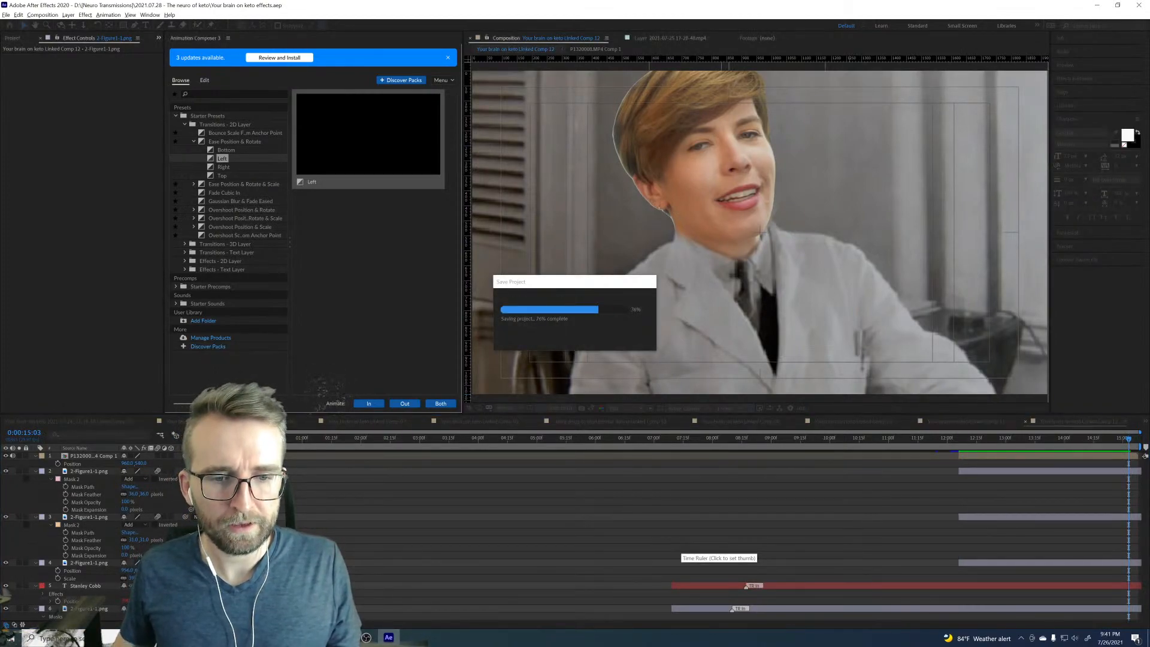
key("alt+Tab")
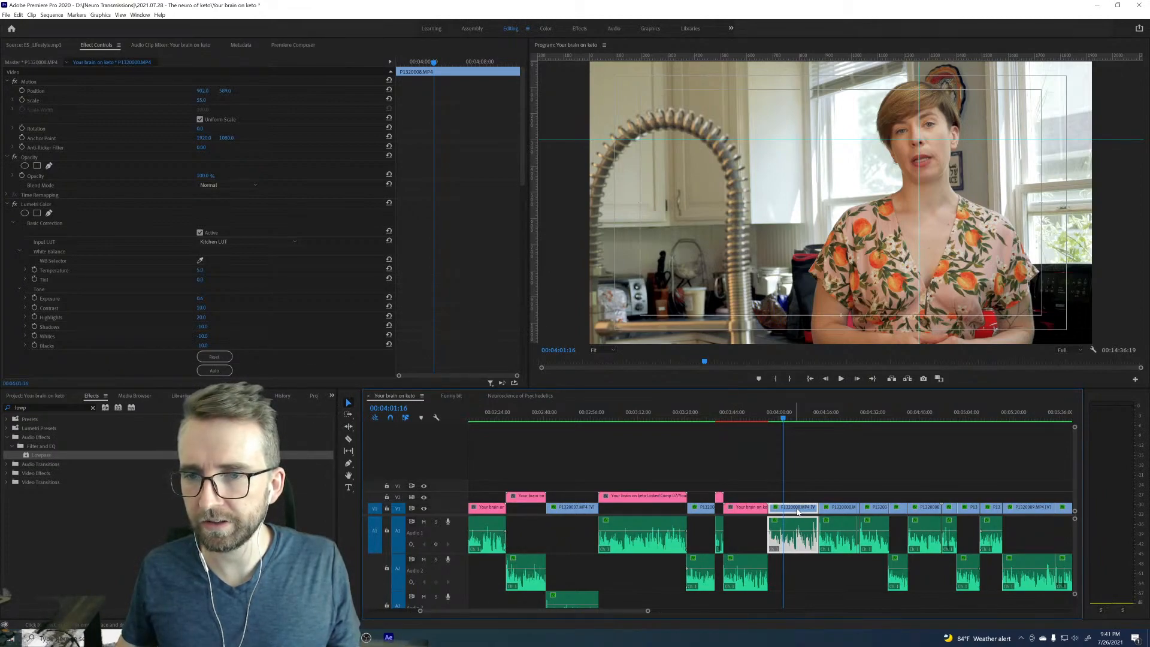
Step: Replace the P1320008.MP4 clip at 00:04:01:16 with an After Effects composition, supplying Kitchen LUT.cube as its LUT
right_click(802, 507)
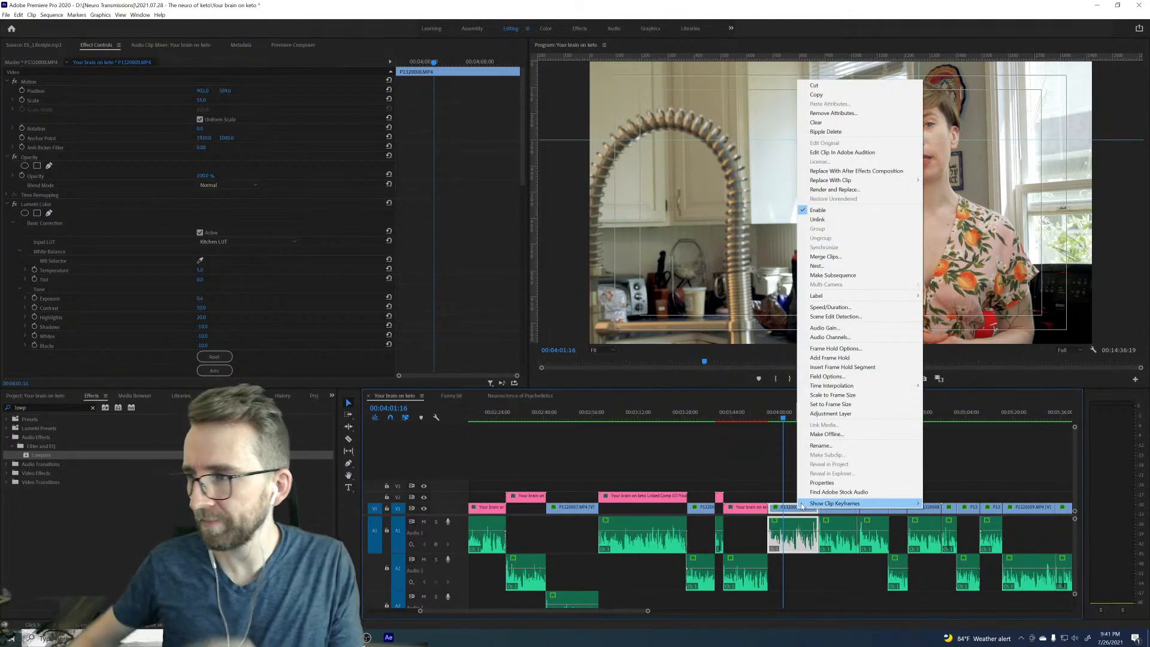
left_click(765, 483)
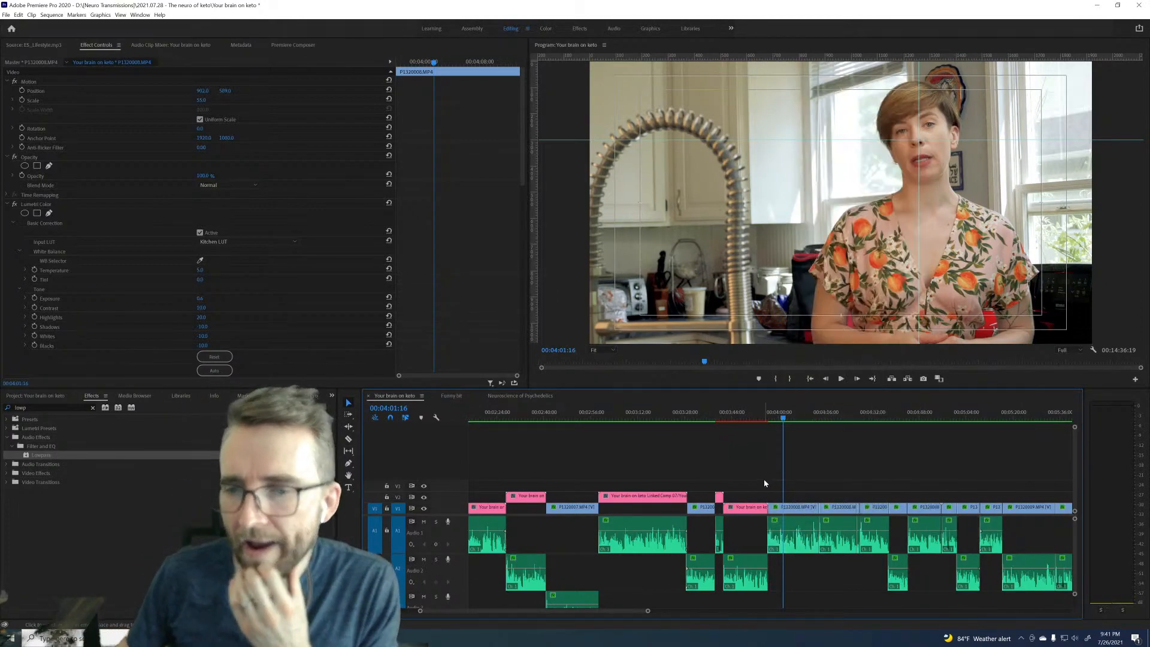
right_click(800, 516)
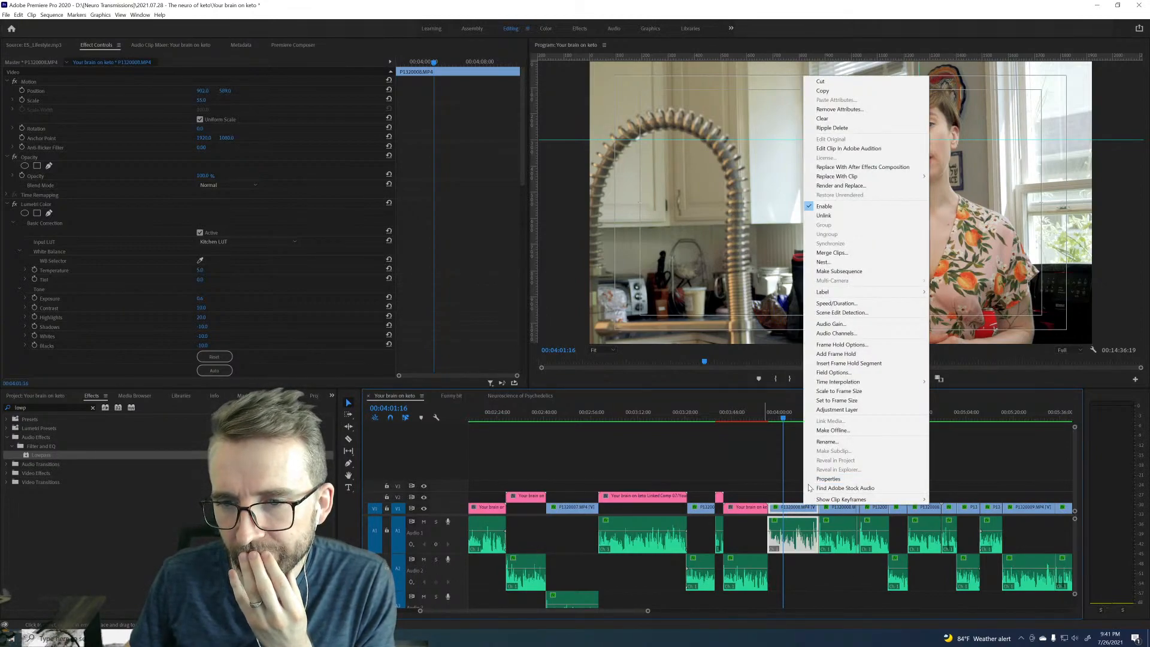
left_click(864, 167)
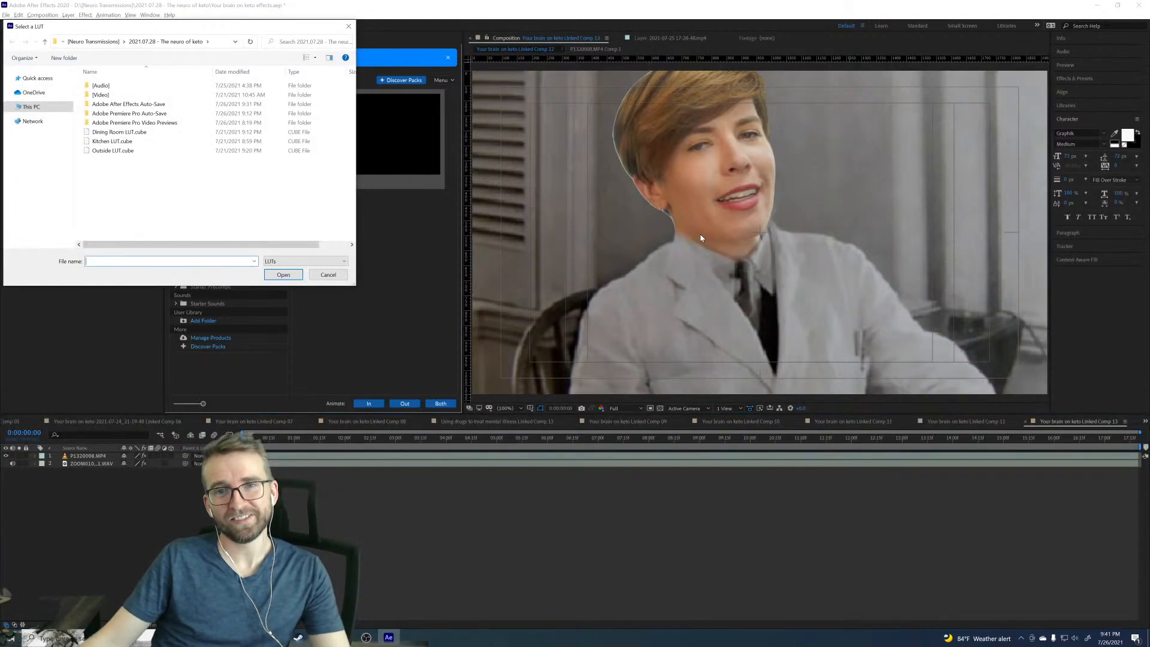
left_click(117, 142)
left_click(283, 274)
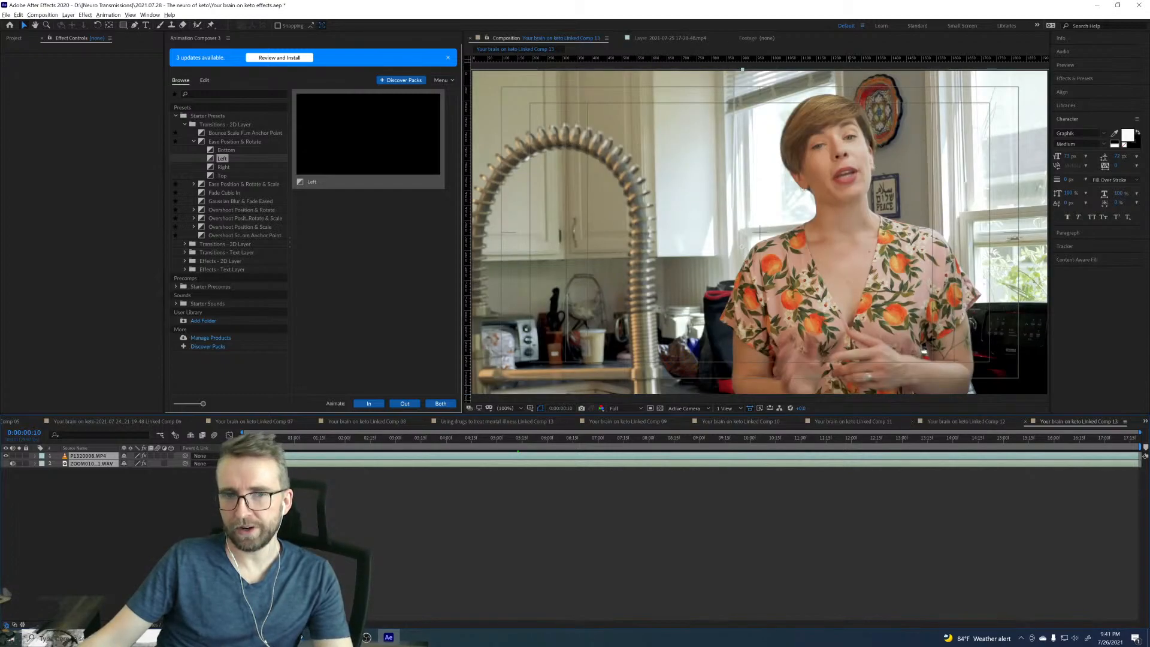
Step: Check Linked Comp 12, return to Linked Comp 13 and preview the start of its kitchen footage
left_click(926, 426)
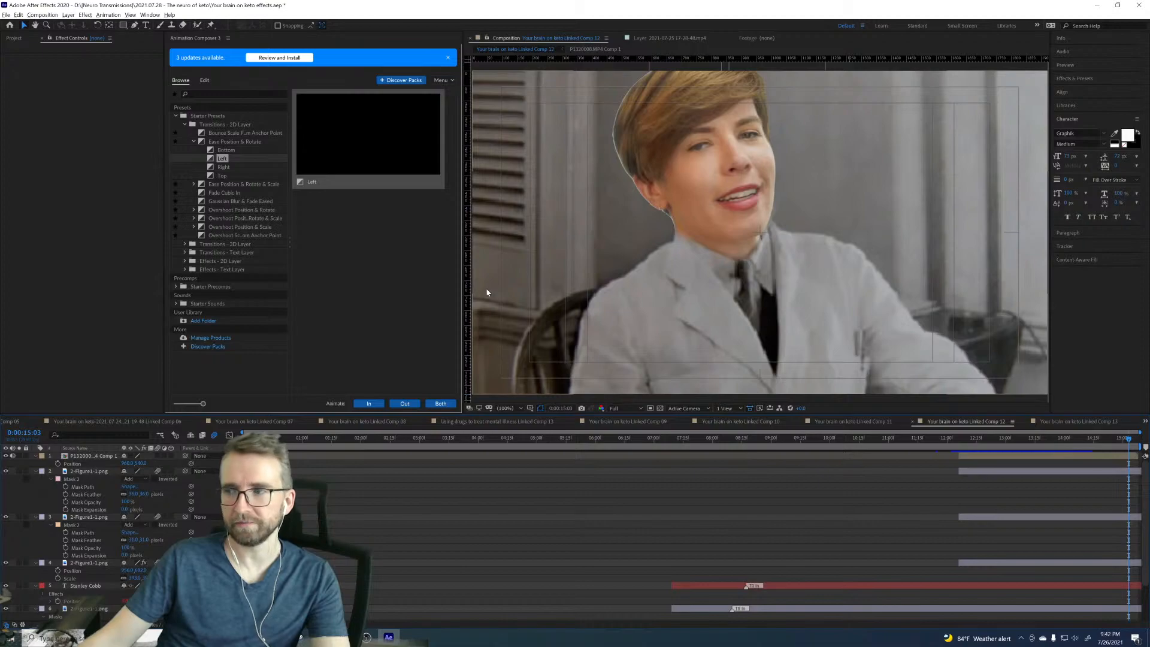
left_click(1078, 421)
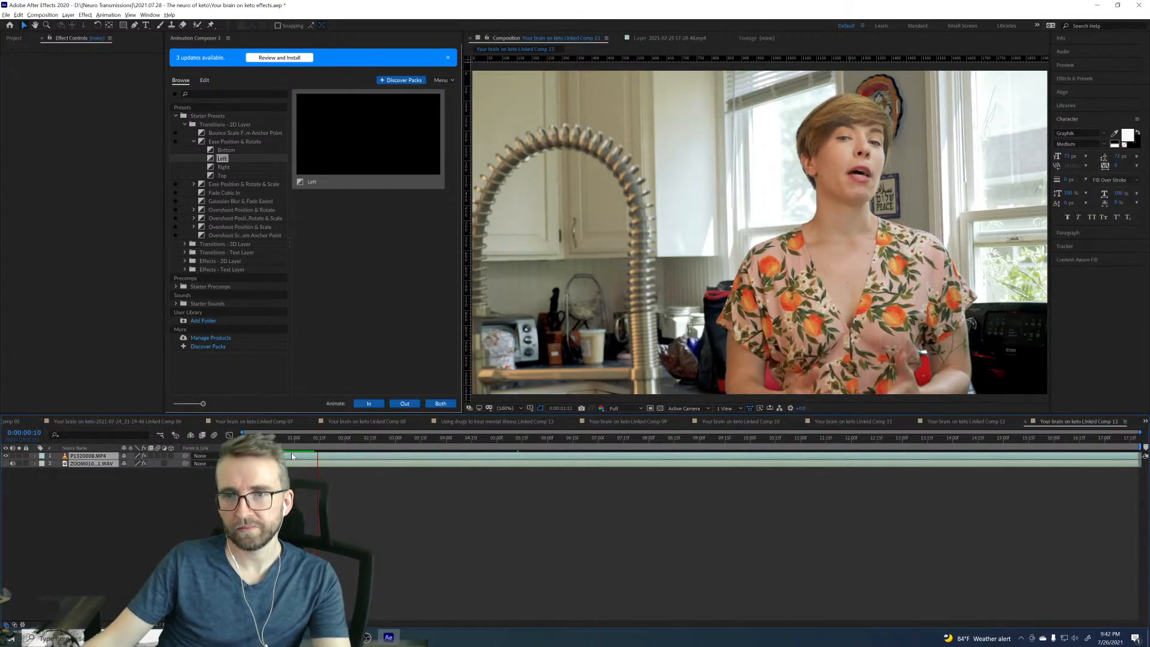
key("space")
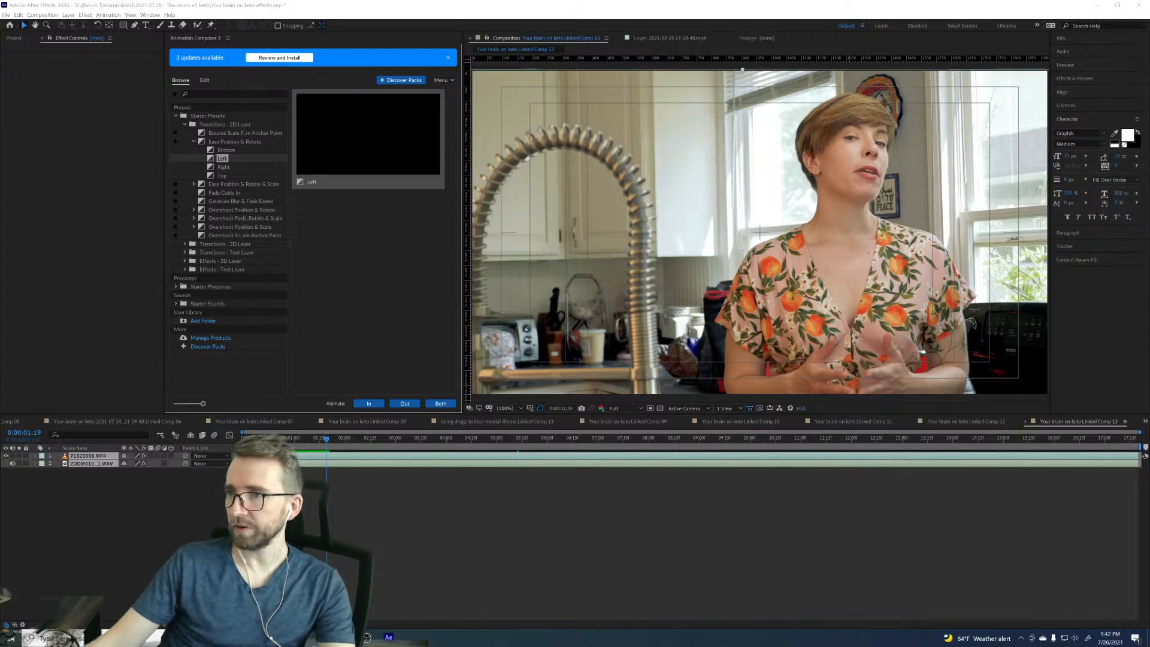
Step: Switch to Chrome and compare the portraits in the "wg lennox" image results, returning to the SpringerLink portrait of William Gordon Lennox
left_click_drag(1149, 240, 649, 71)
left_click(819, 71)
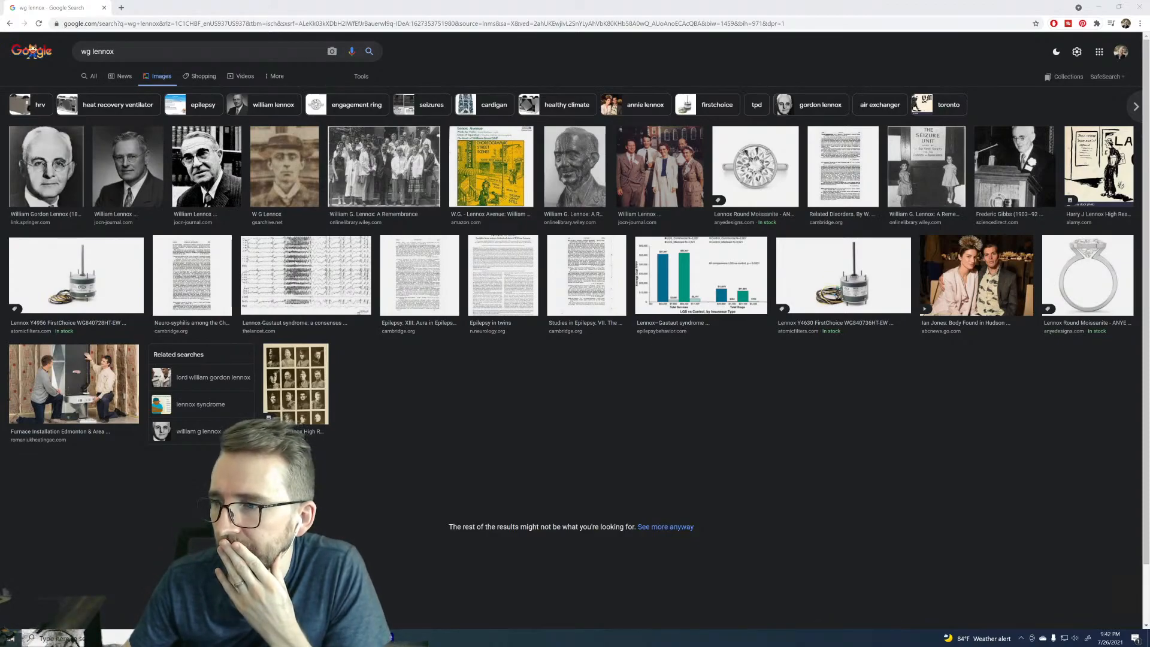
left_click(53, 197)
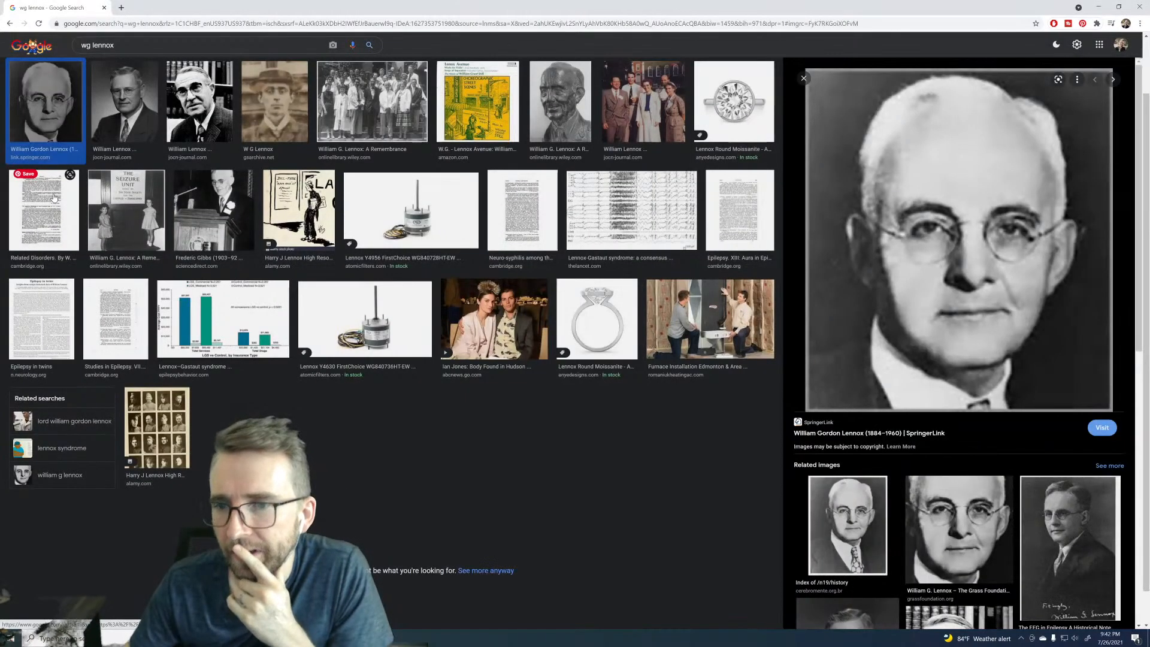
left_click(128, 125)
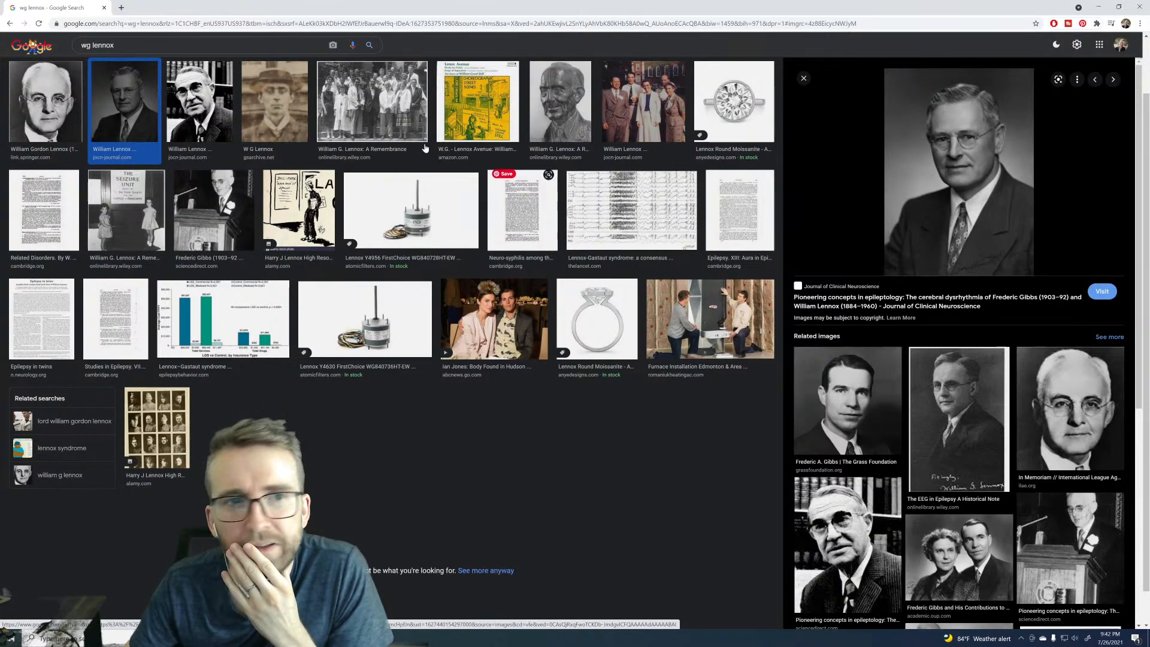
left_click(206, 106)
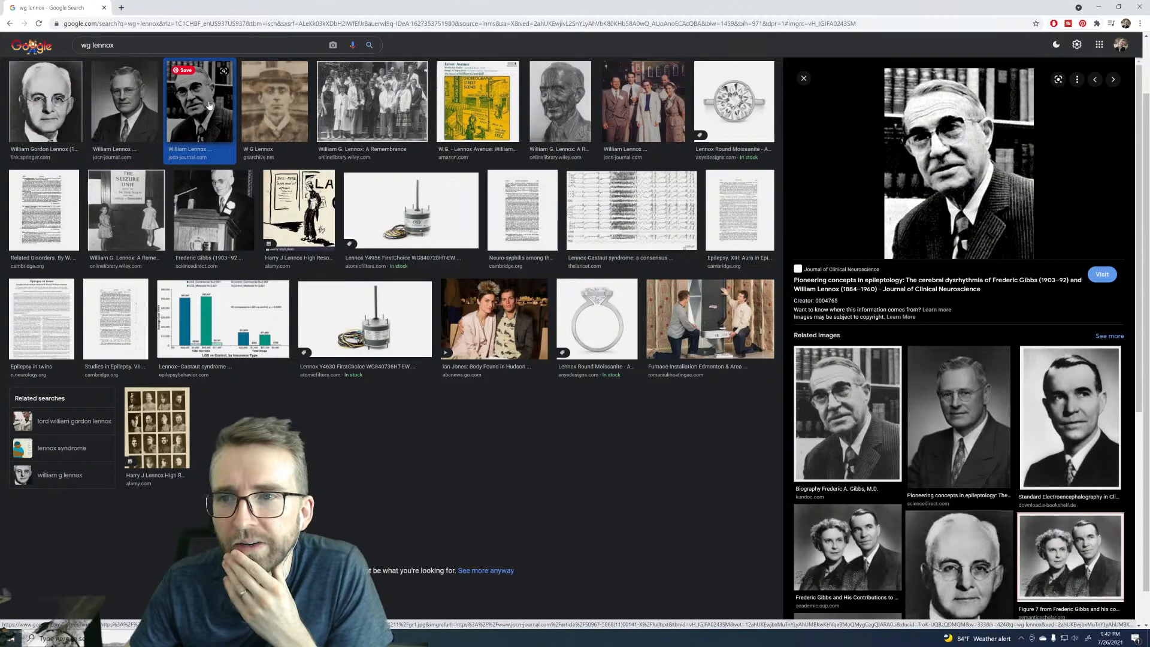
left_click(273, 102)
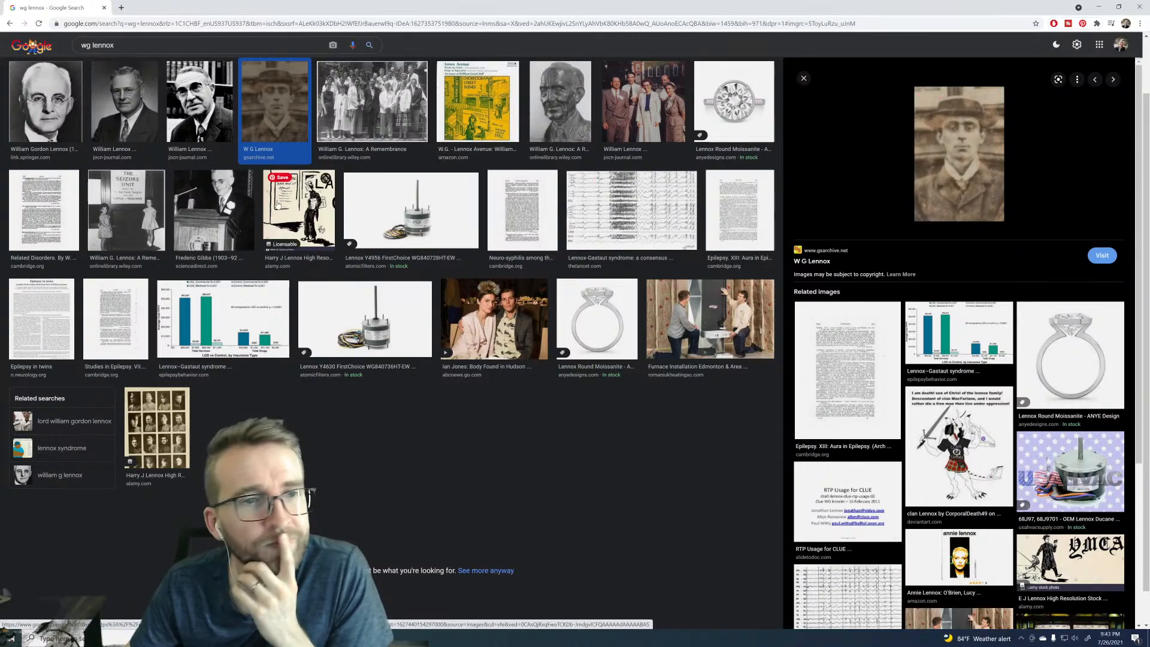
left_click(217, 214)
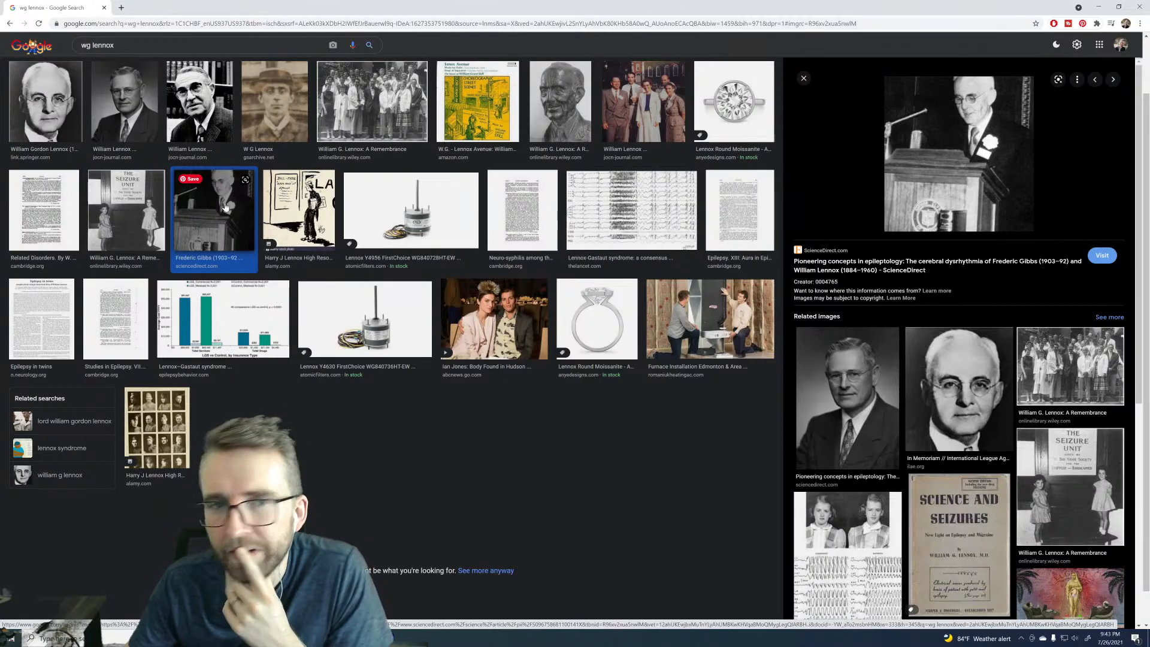
left_click(122, 138)
left_click(75, 123)
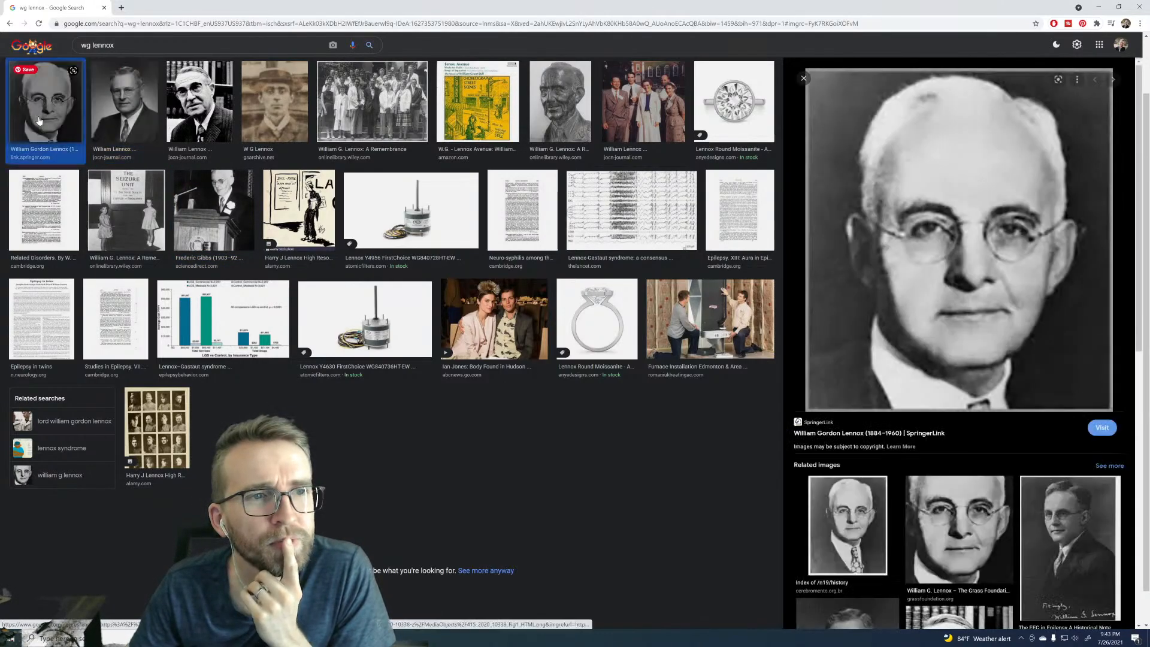
left_click(107, 125)
left_click(66, 130)
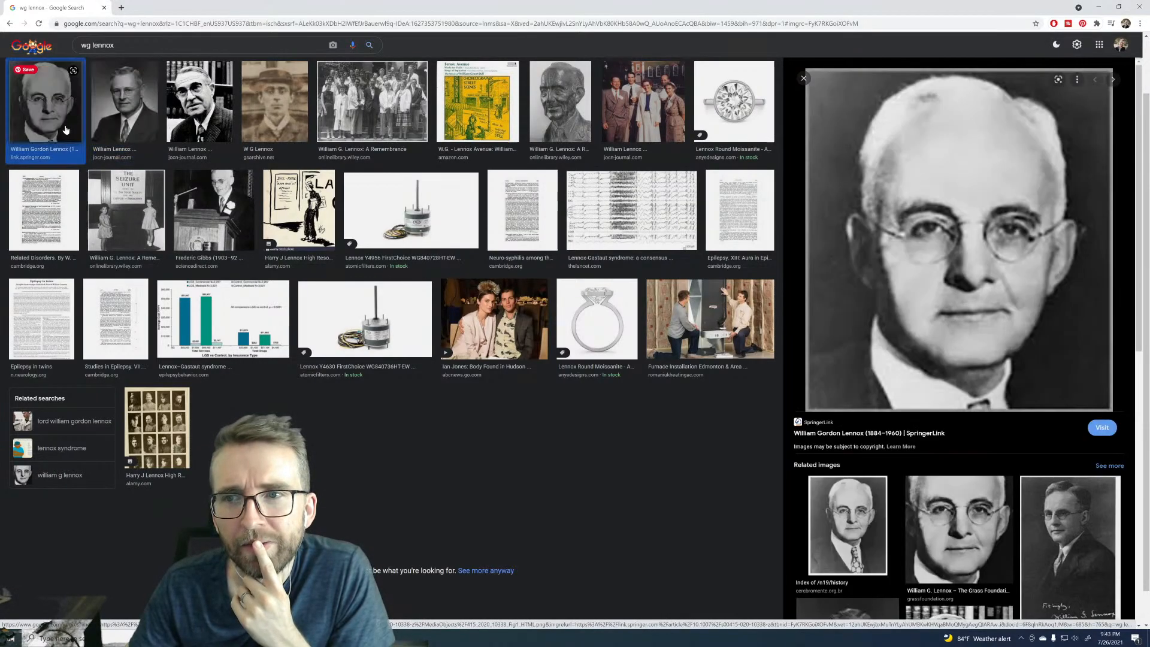
Step: Preview the related signed portrait from "The EEG in Epilepsy A Historical Note" and open its image in a new tab to check its size
scroll(1046, 457, "down", 1)
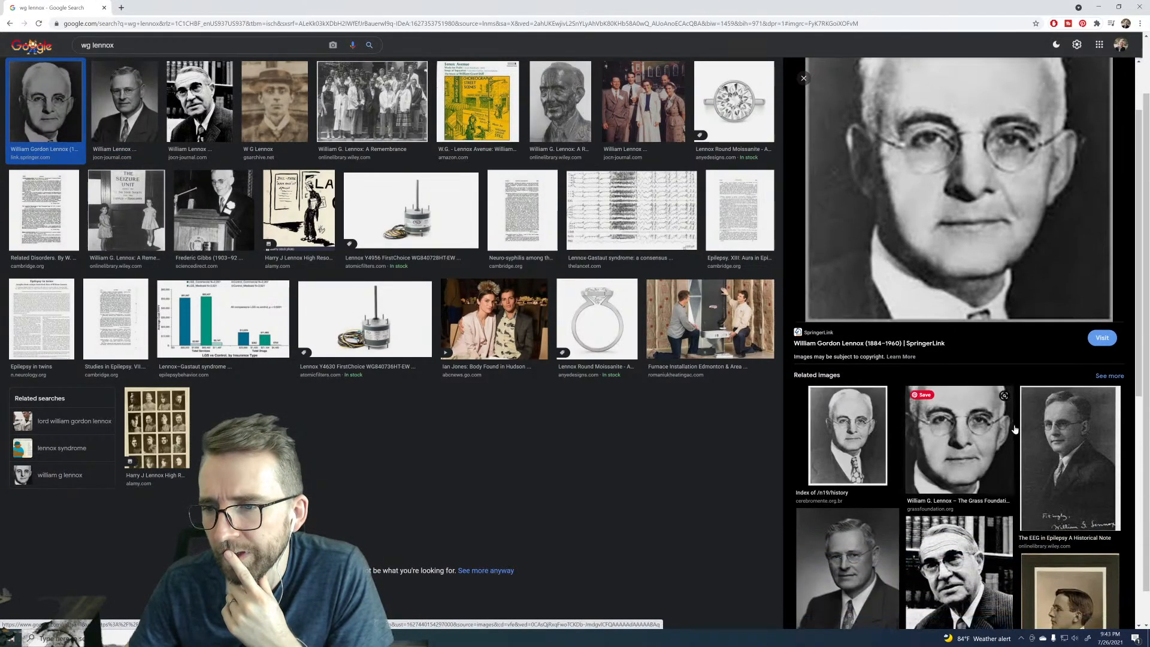
left_click(1072, 518)
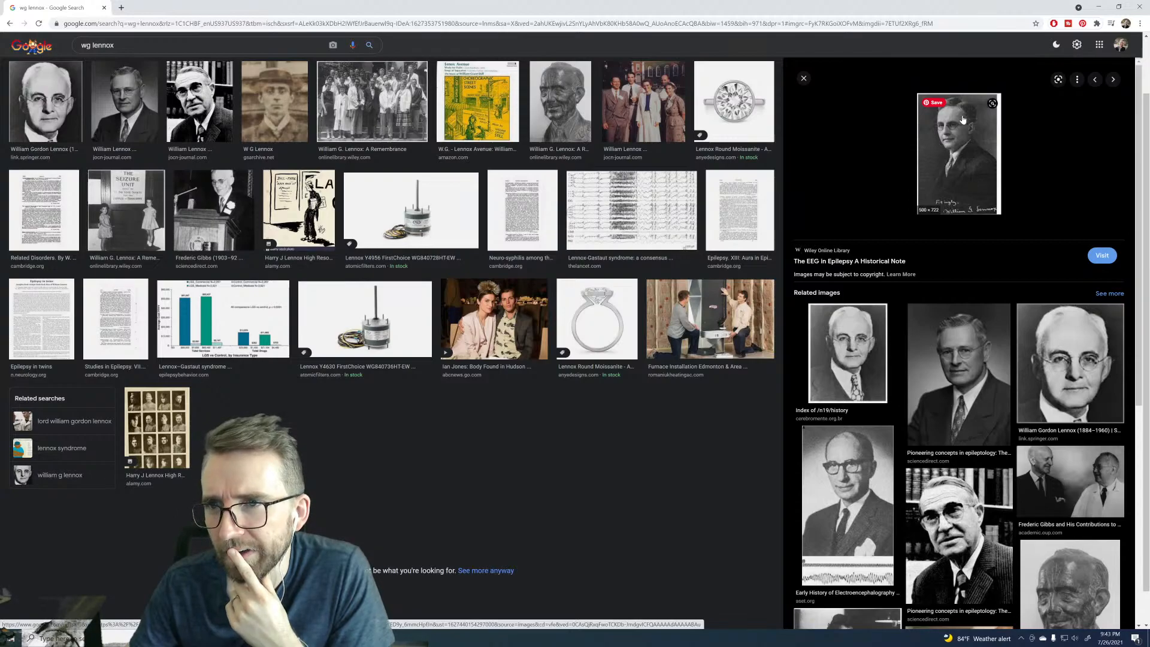
scroll(990, 171, "down", 6)
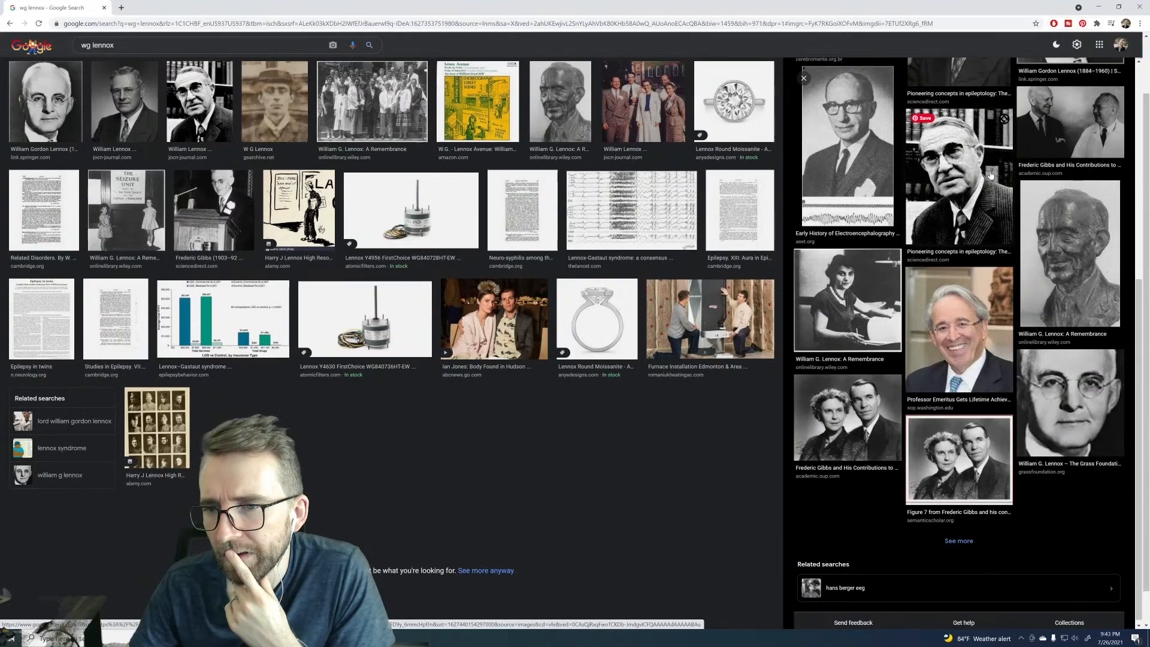
scroll(988, 174, "up", 6)
right_click(976, 176)
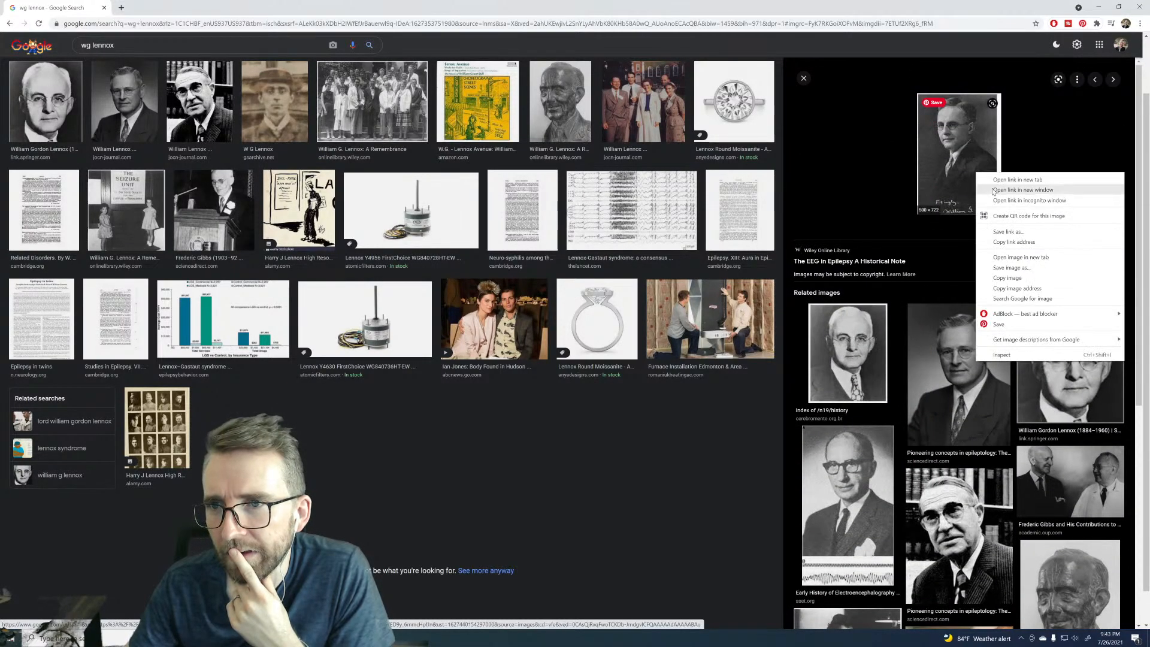
left_click(1025, 258)
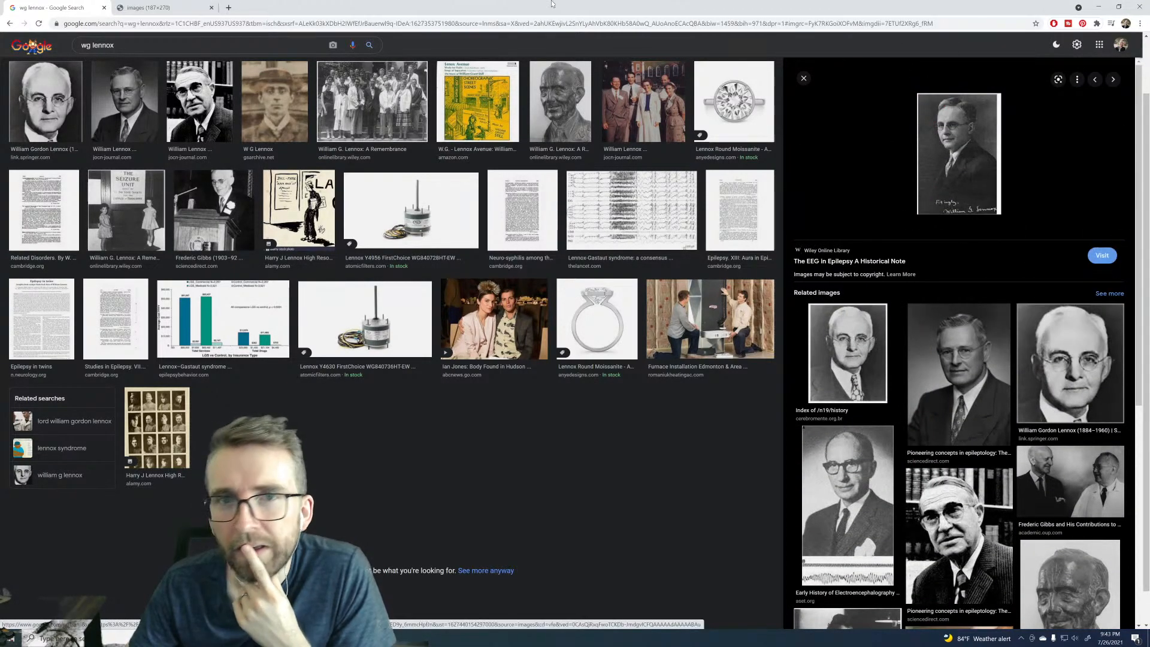
left_click(159, 8)
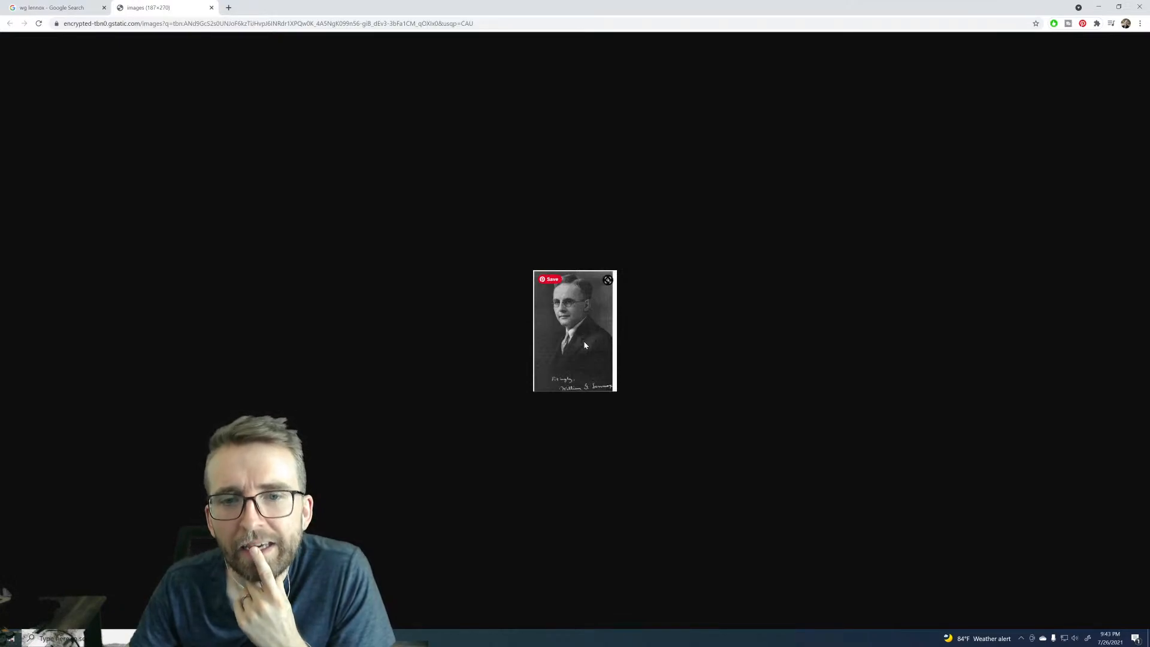
left_click(70, 11)
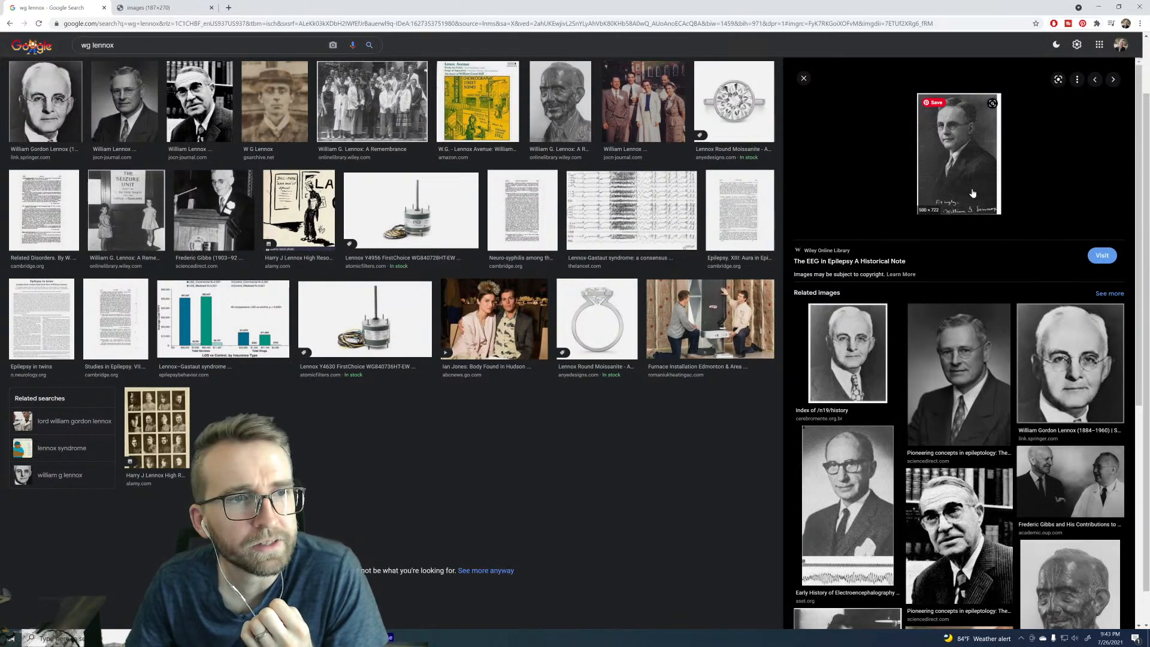
left_click(156, 8)
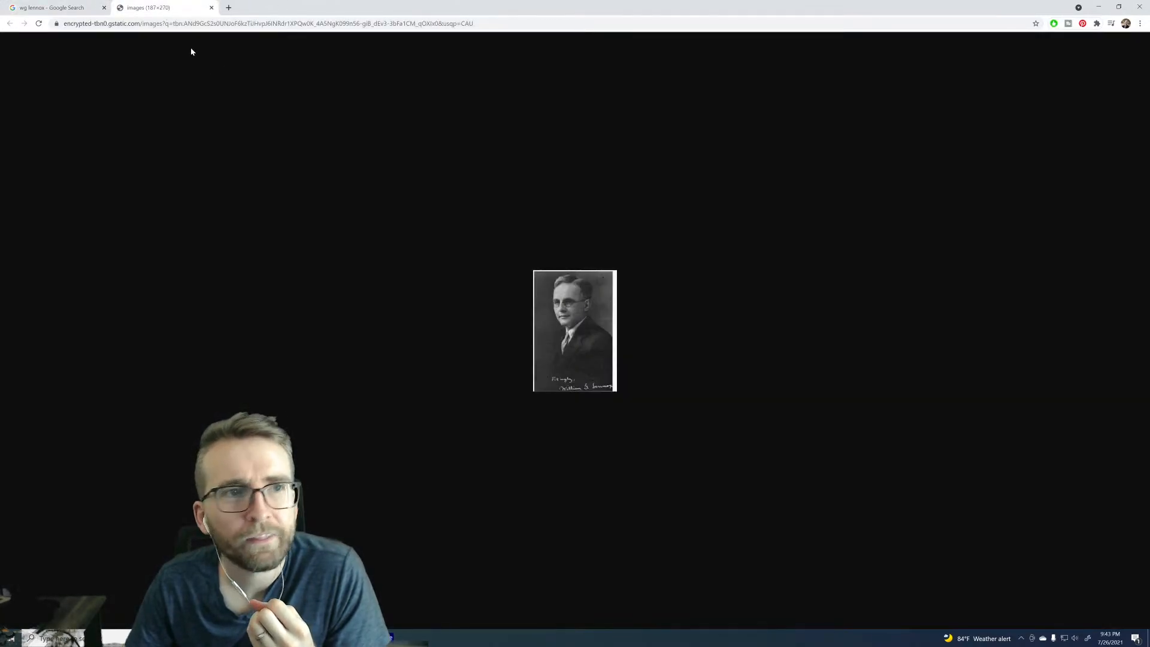
left_click(66, 8)
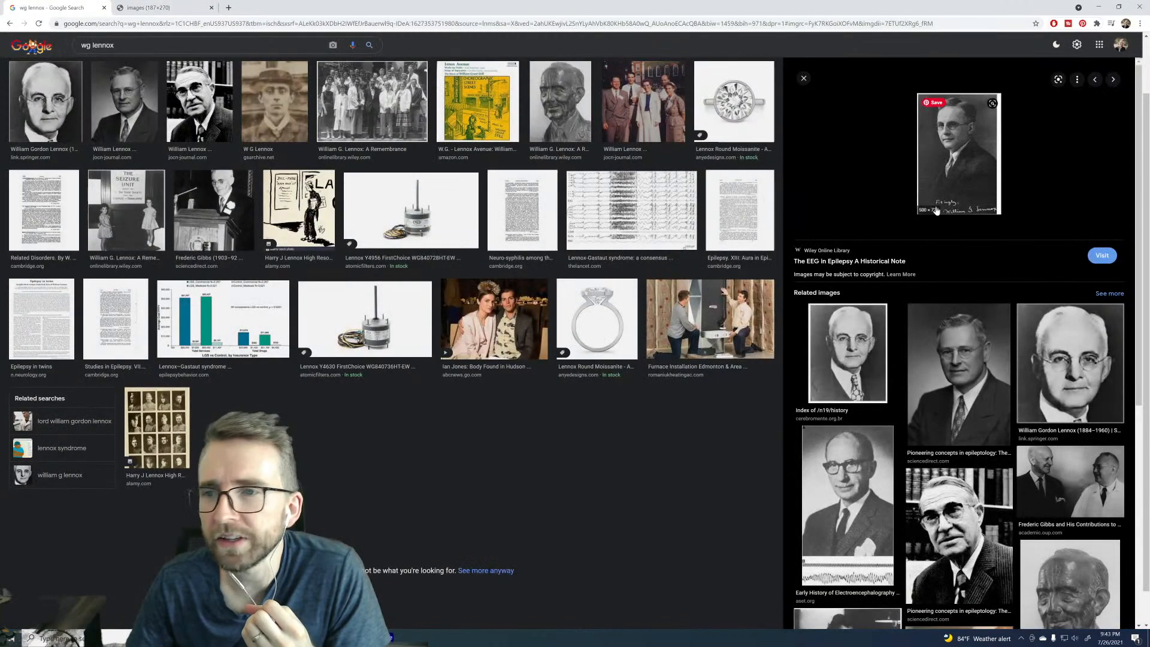
Step: Visit the signed portrait's source article on Wiley Online Library, look for the photo there, try its PDF, and close the article
left_click(1097, 258)
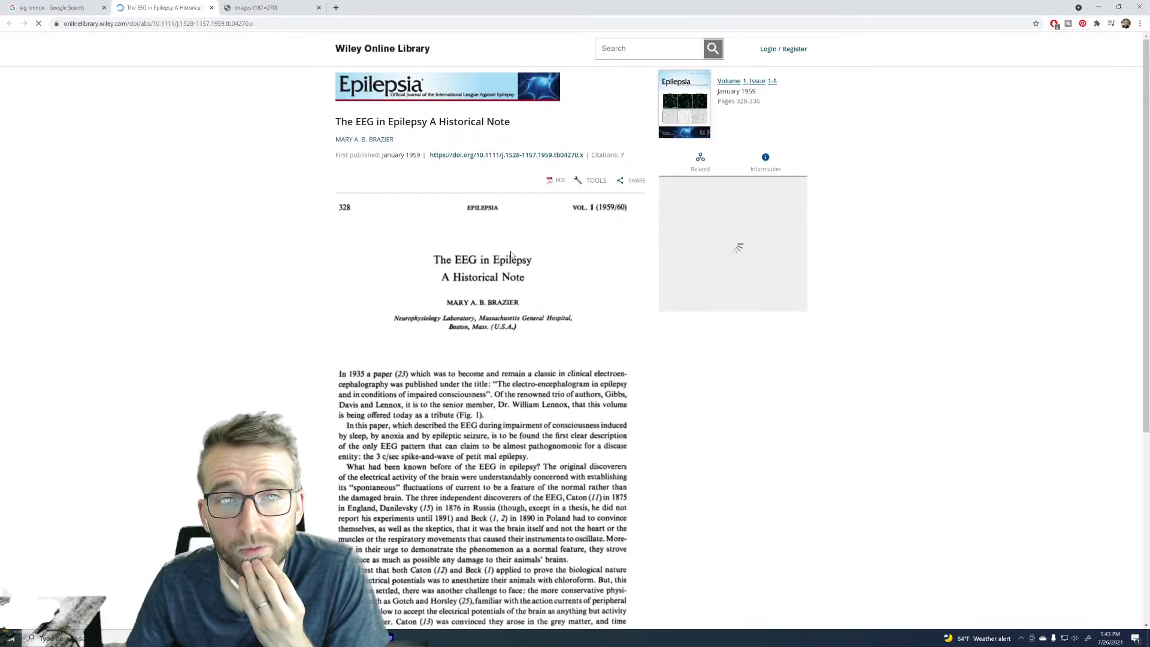
scroll(611, 279, "down", 2)
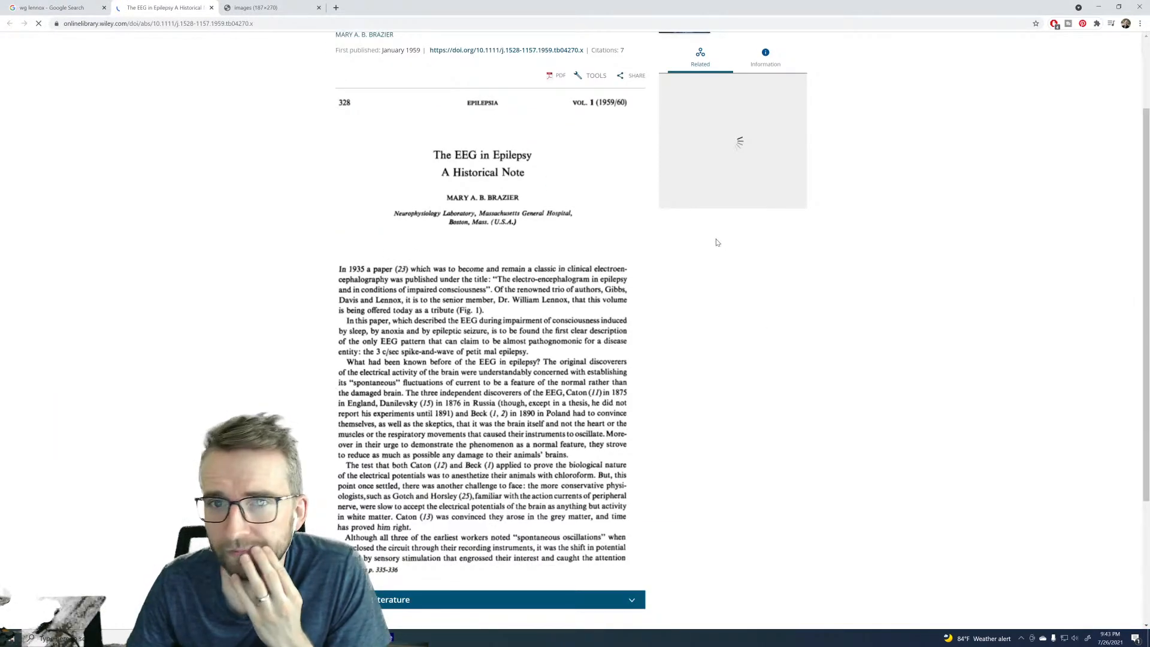
scroll(638, 267, "down", 3)
scroll(638, 267, "up", 2)
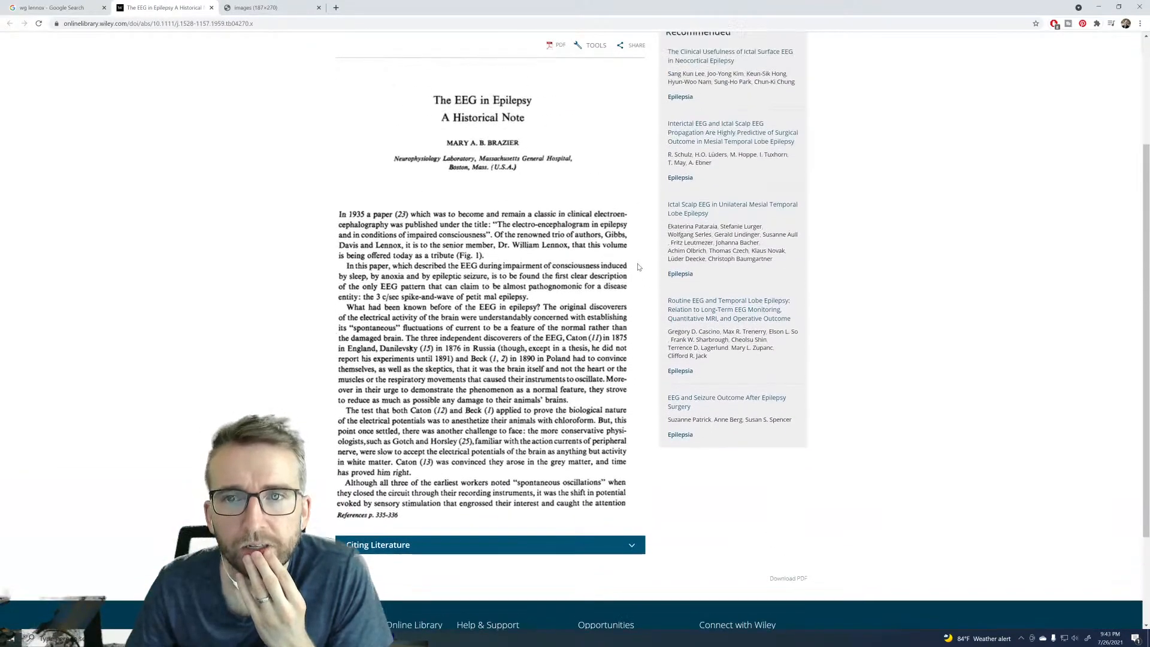
scroll(638, 267, "up", 3)
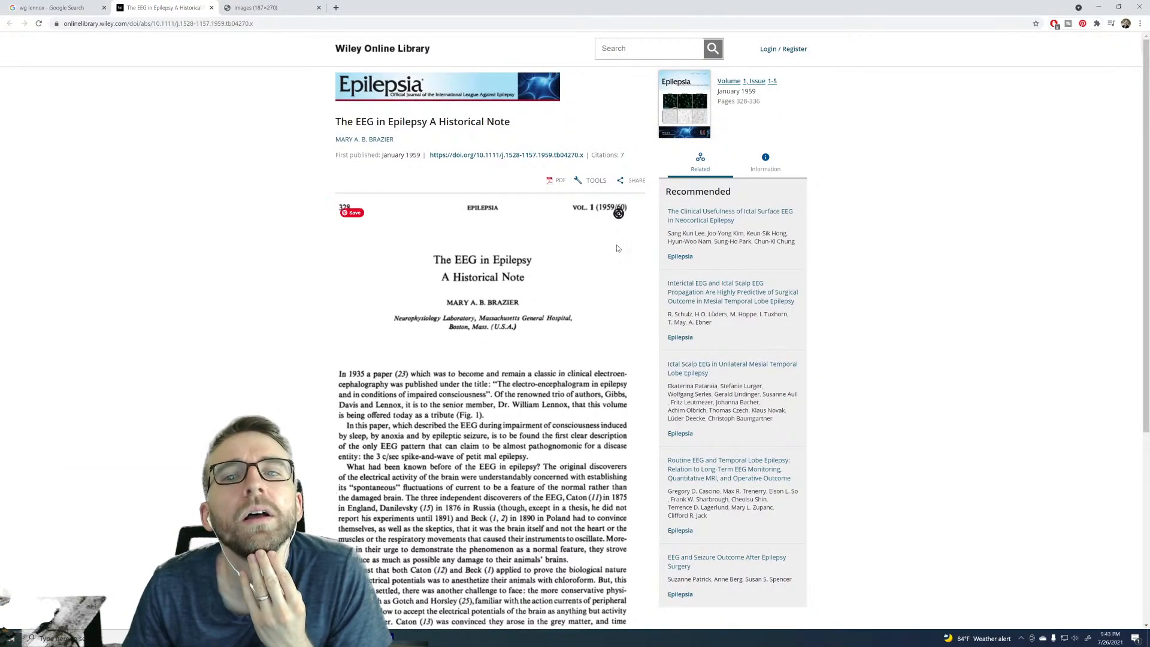
left_click(556, 186)
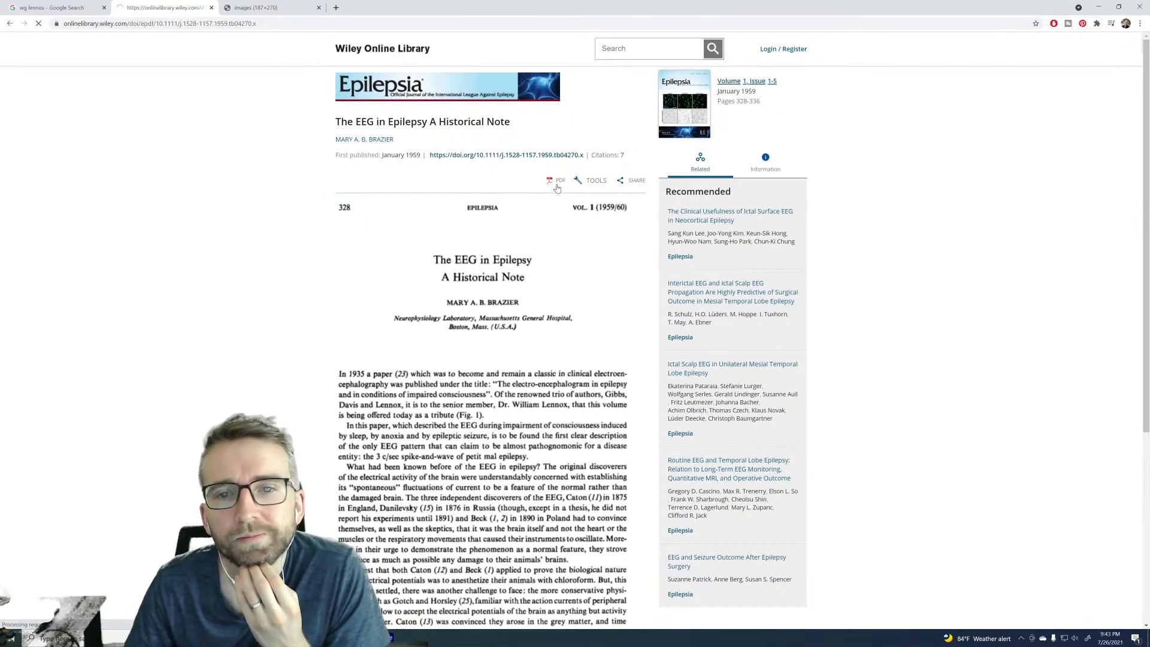
left_click(211, 7)
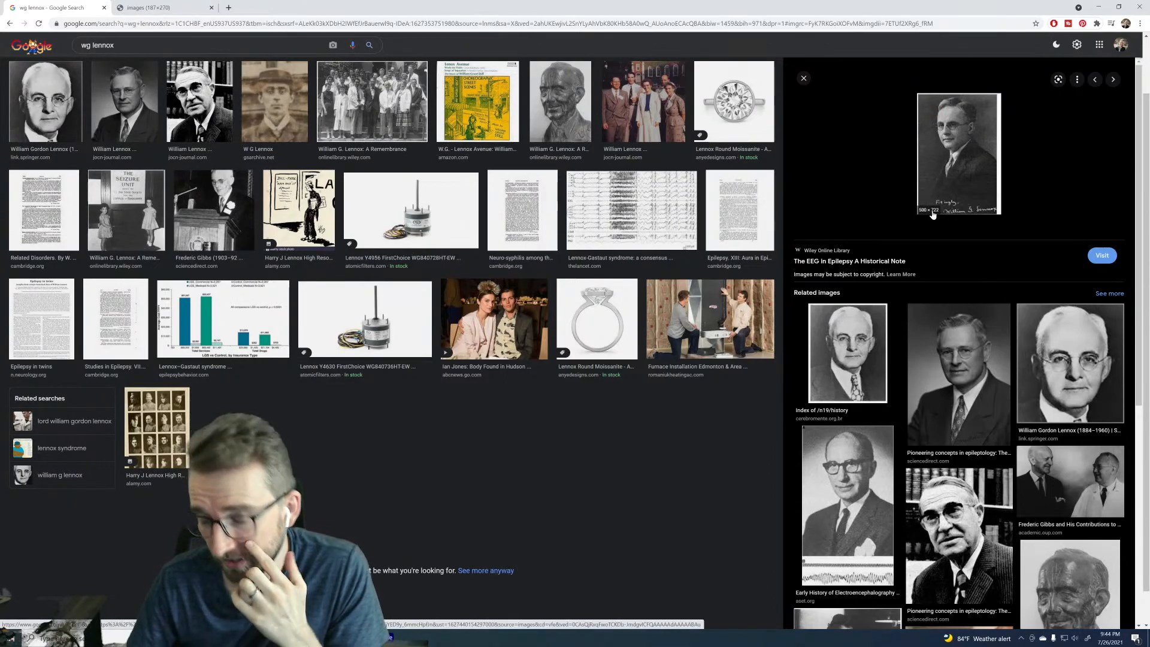
Step: Recheck the signed portrait's image tab, run a Google reverse image search on the portrait, and close the results
left_click(136, 11)
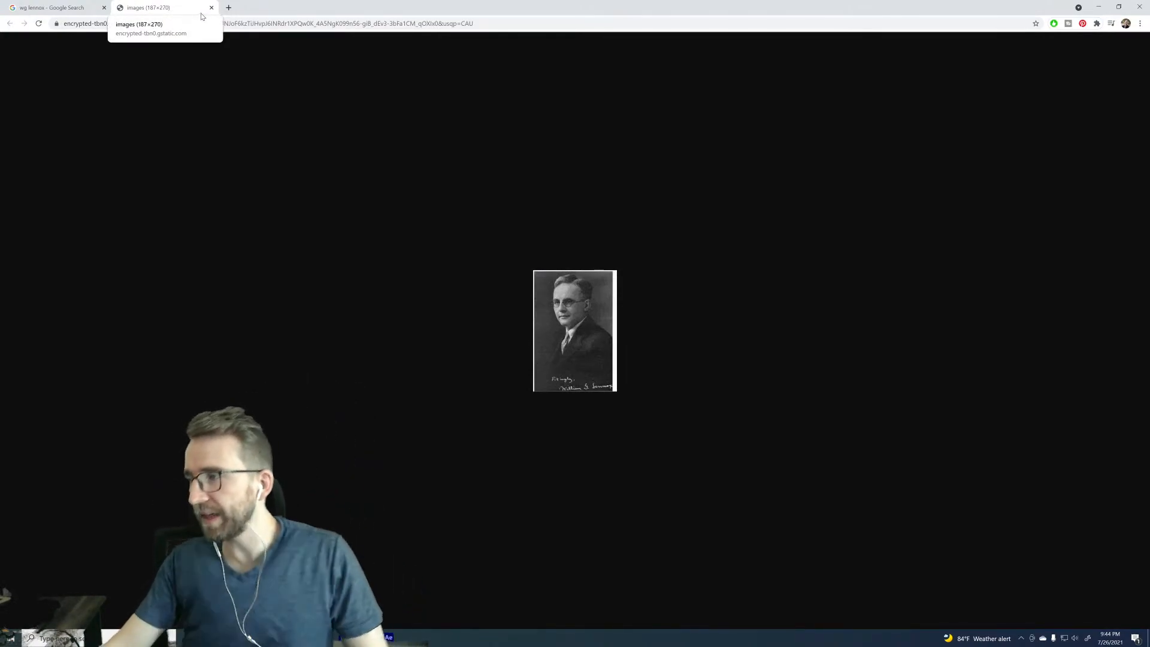
left_click(88, 12)
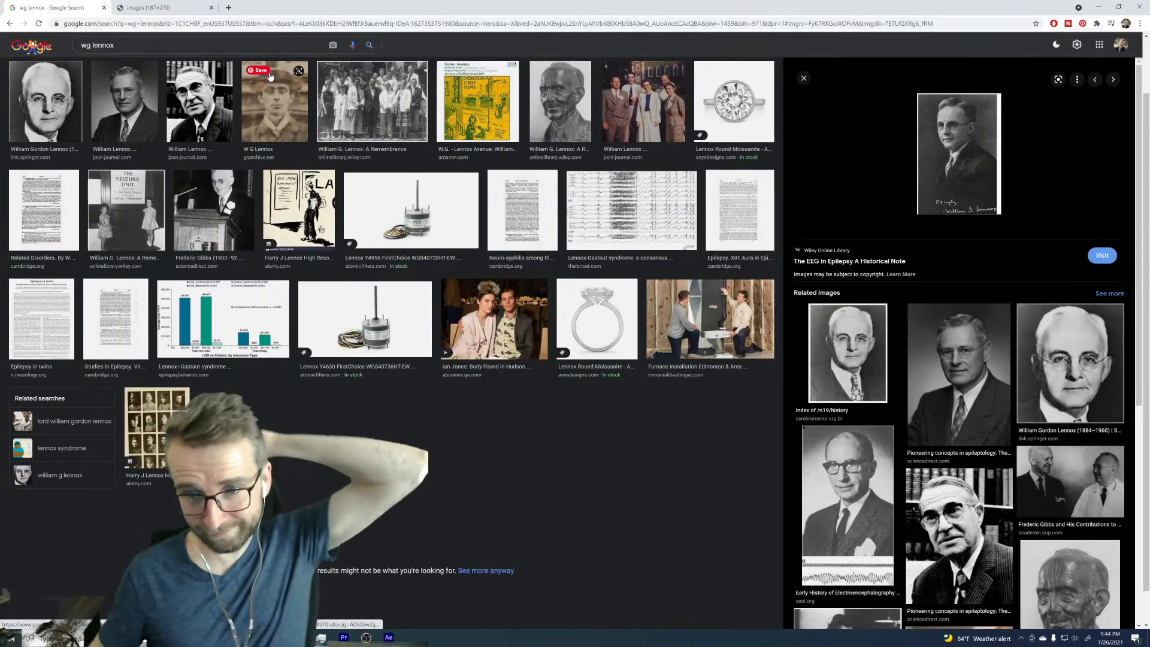
right_click(966, 166)
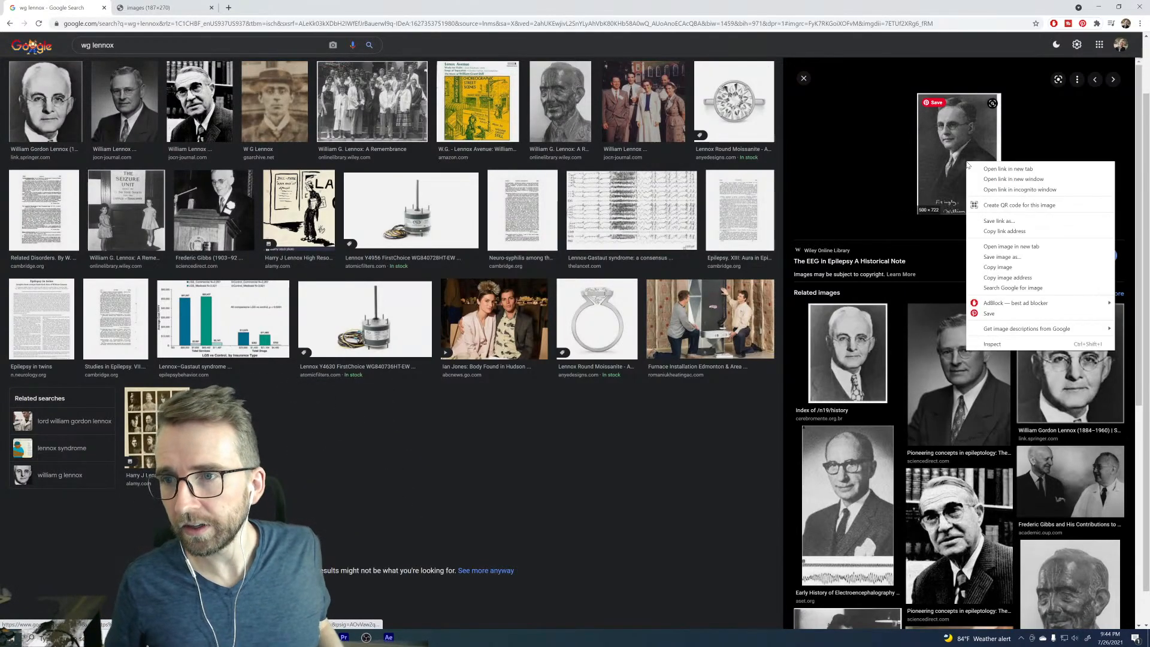
left_click(1018, 287)
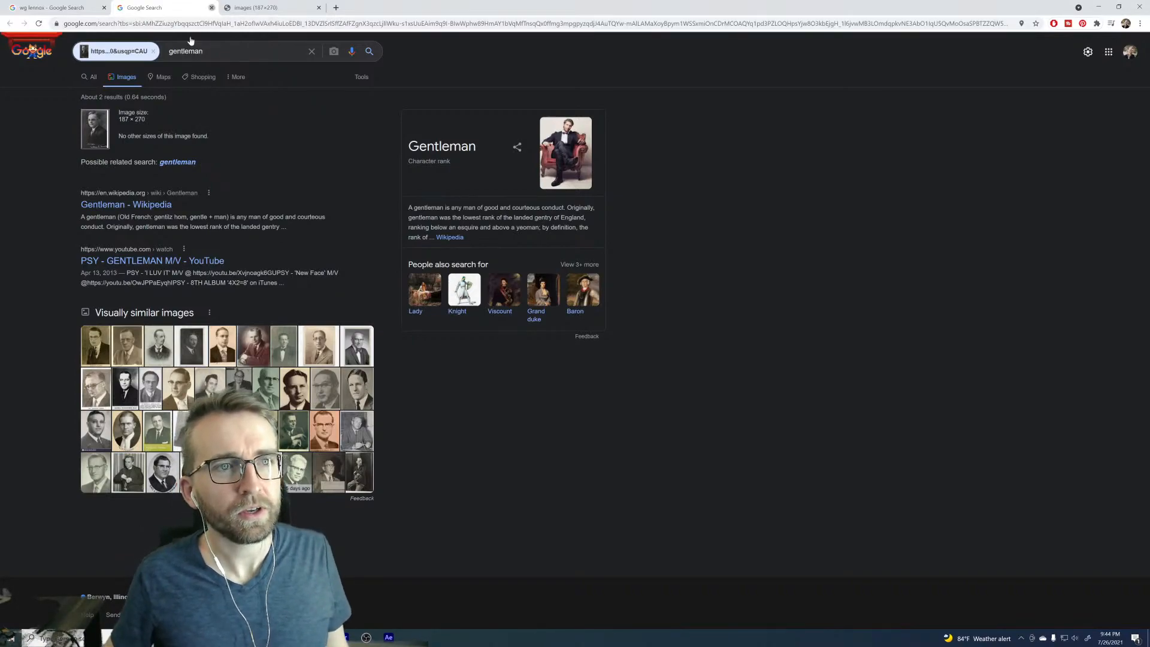
key("ctrl+w")
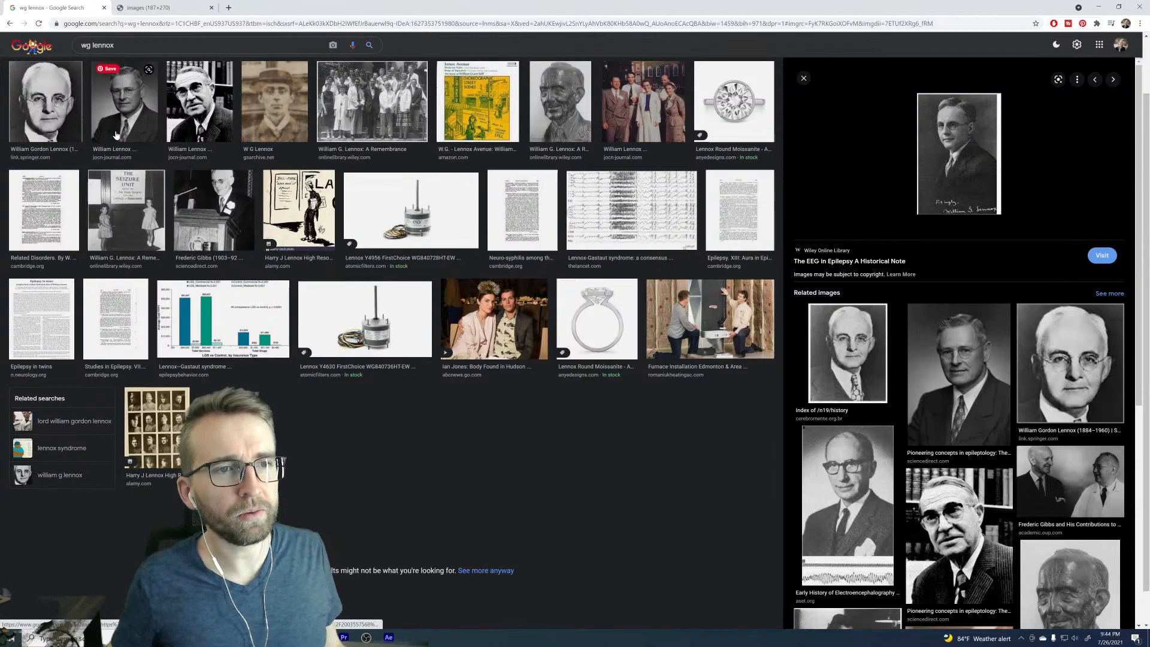
Step: Compare the gearchive.net, SpringerLink and suited Journal of Clinical Neuroscience portraits again, ending on the Journal of Clinical Neuroscience one
left_click(268, 110)
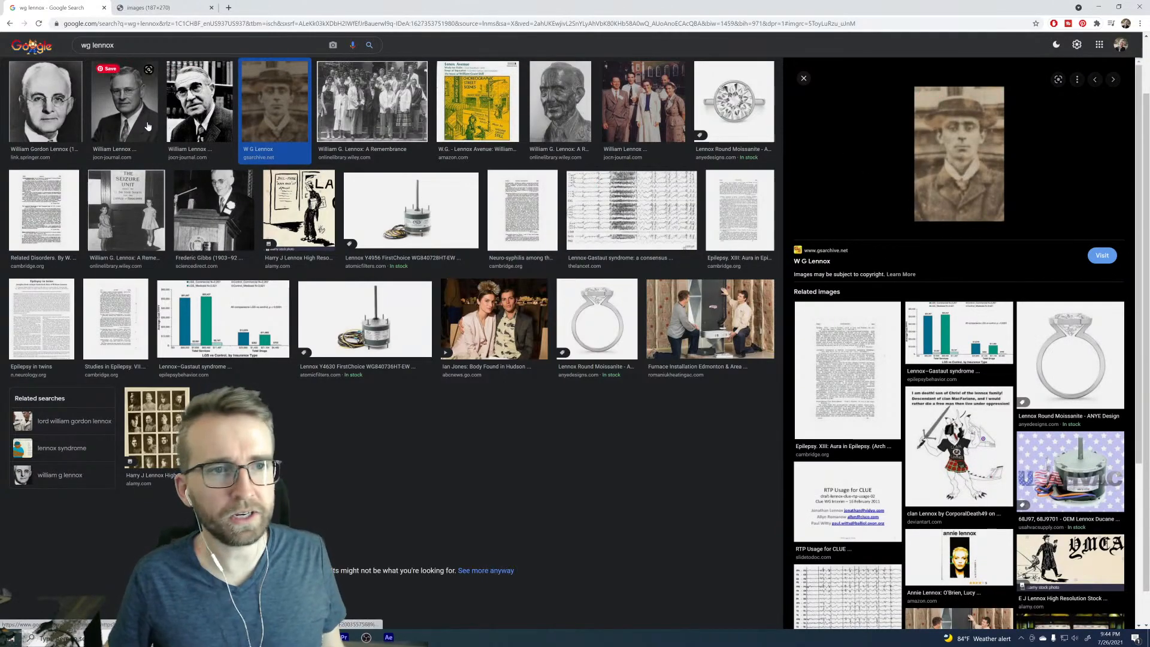
left_click(147, 126)
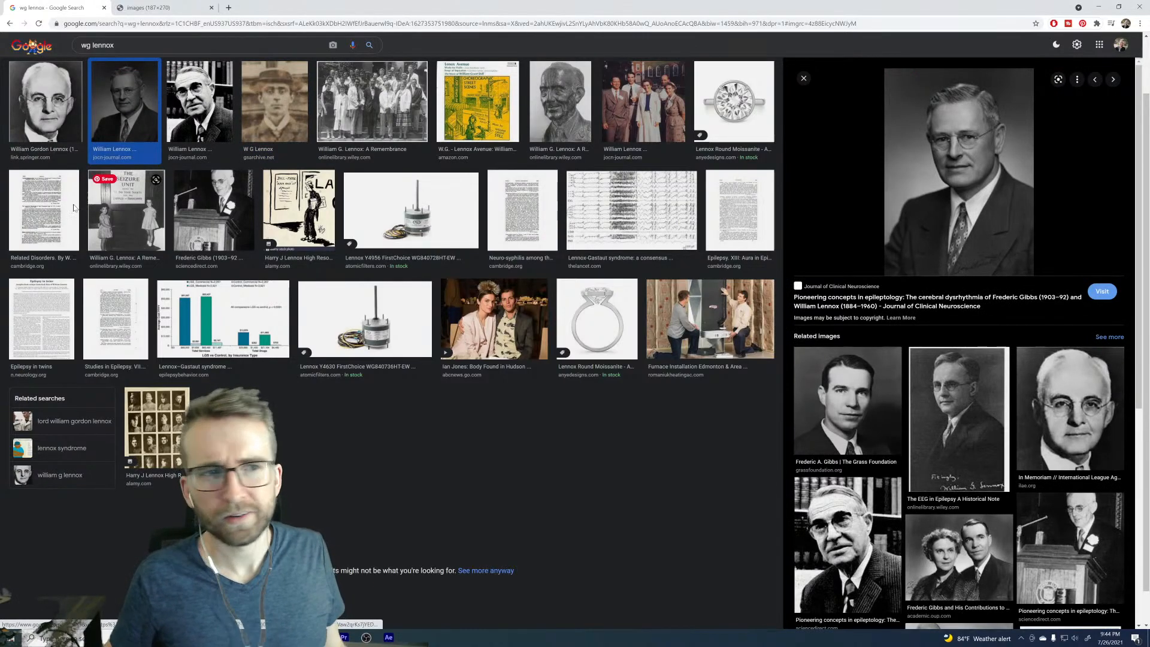
key("Left")
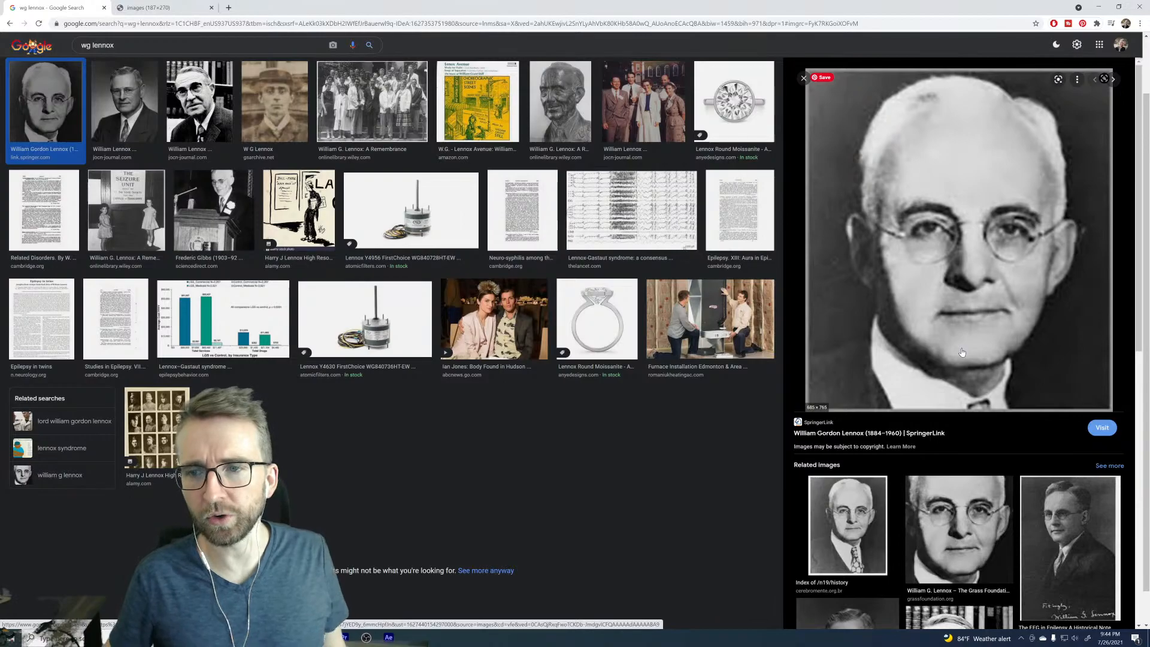
key("Right")
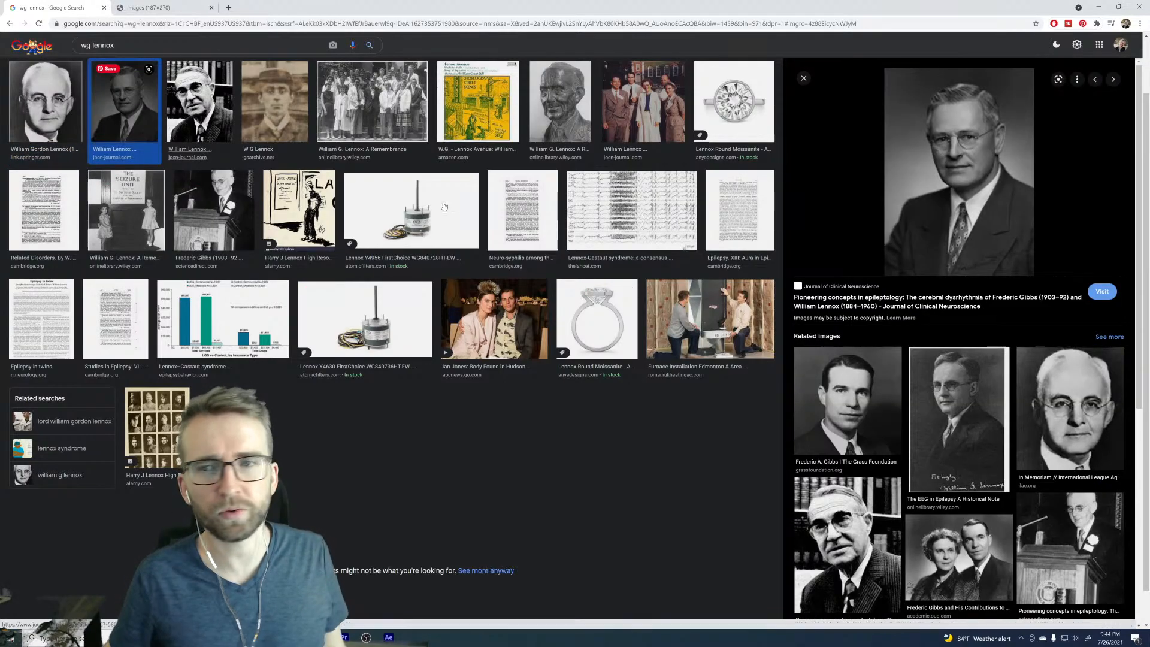
Step: Open the Journal of Clinical Neuroscience portrait at full size in a new tab and save it to Downloads as gr2
right_click(1000, 217)
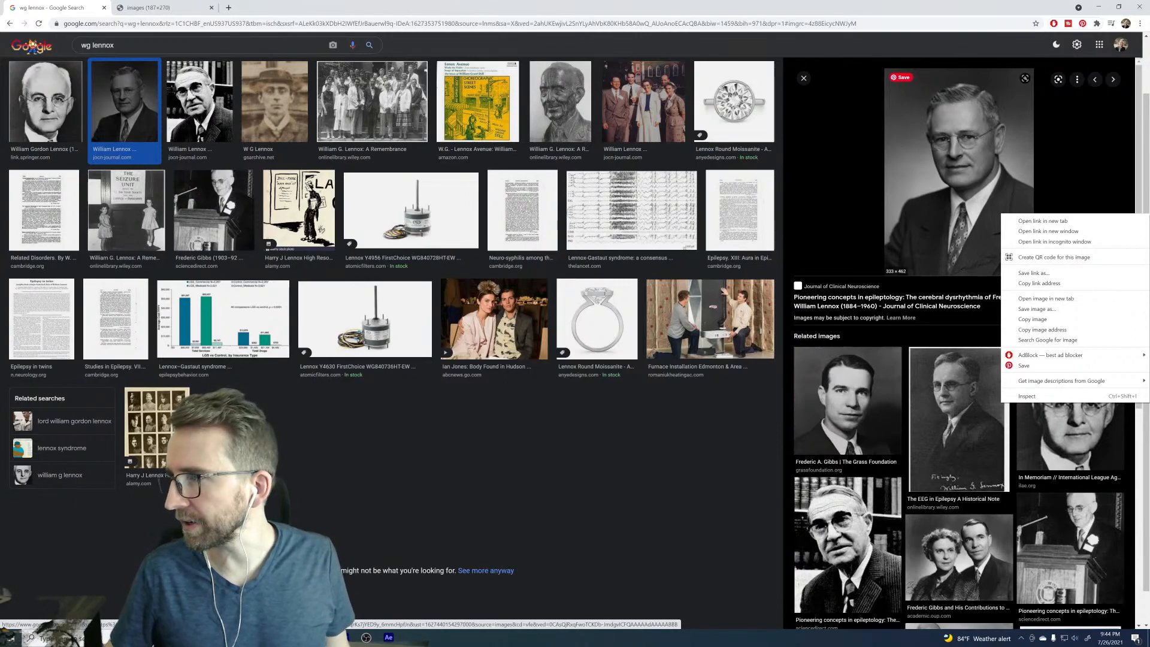
key("Escape")
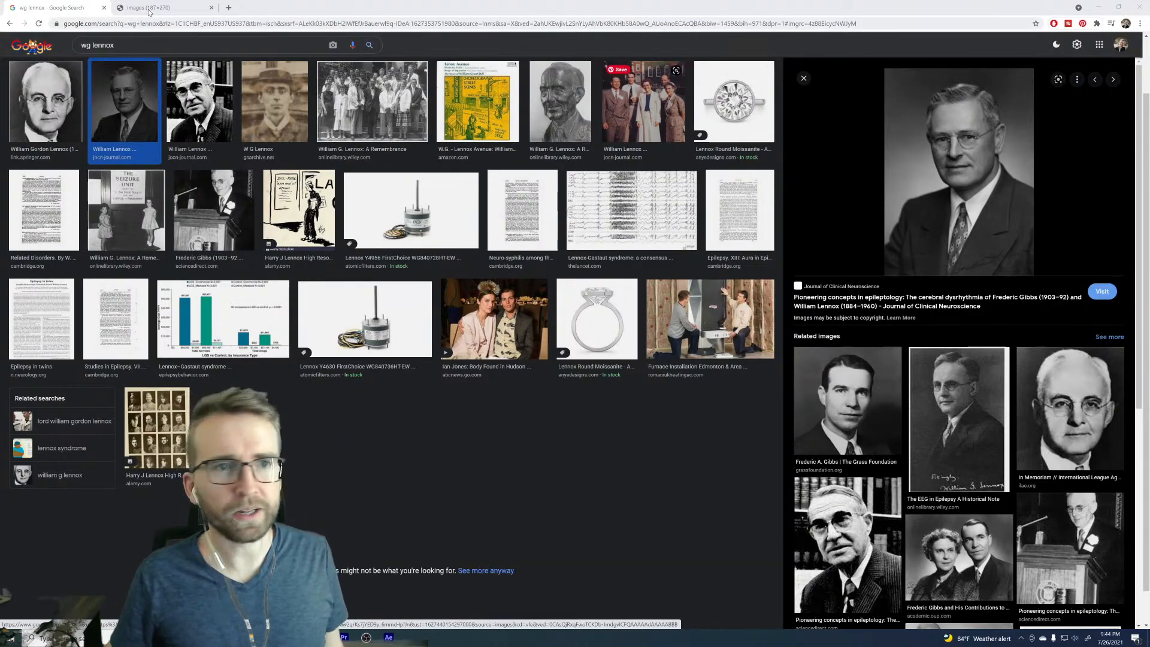
right_click(971, 159)
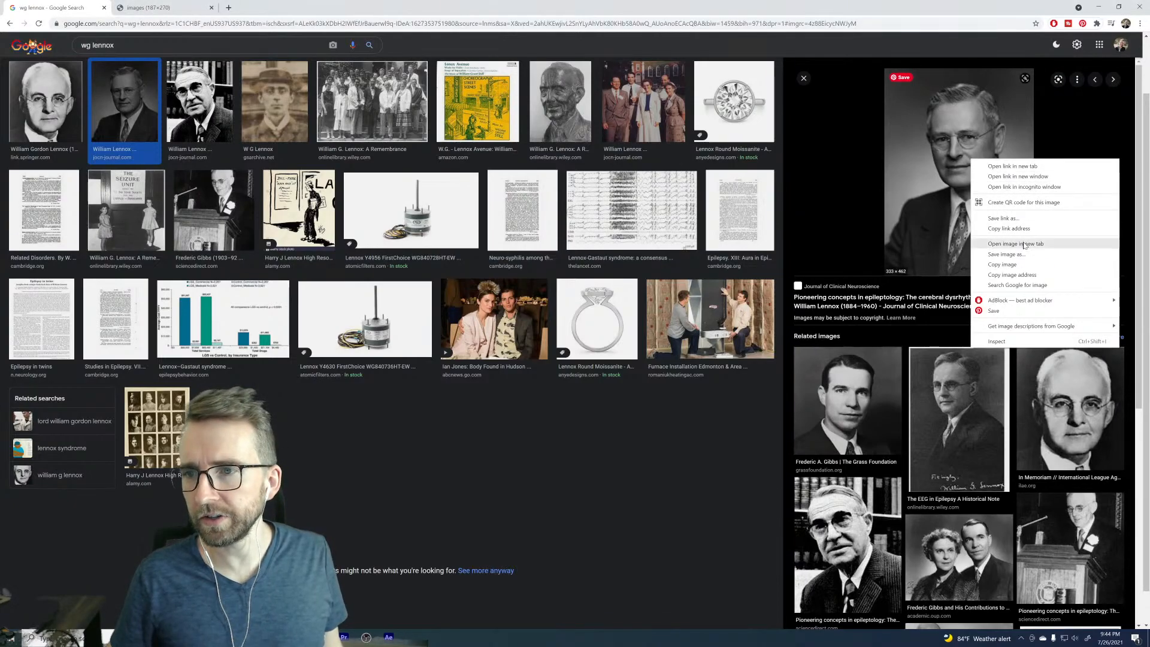
left_click(1024, 244)
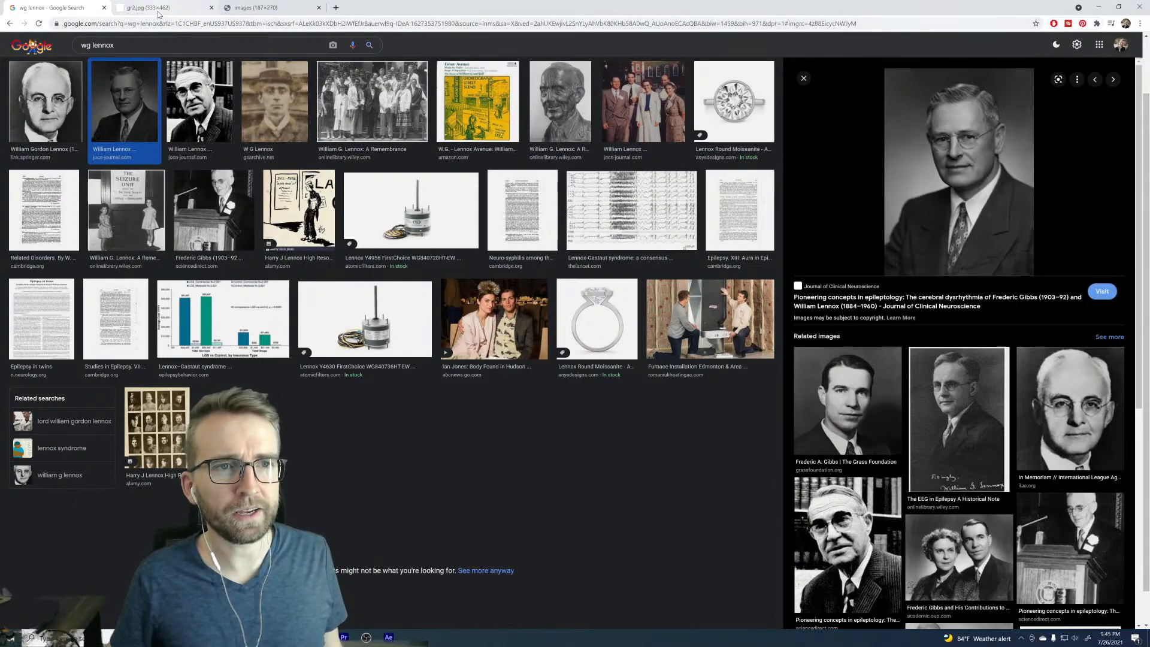
left_click(158, 11)
right_click(579, 298)
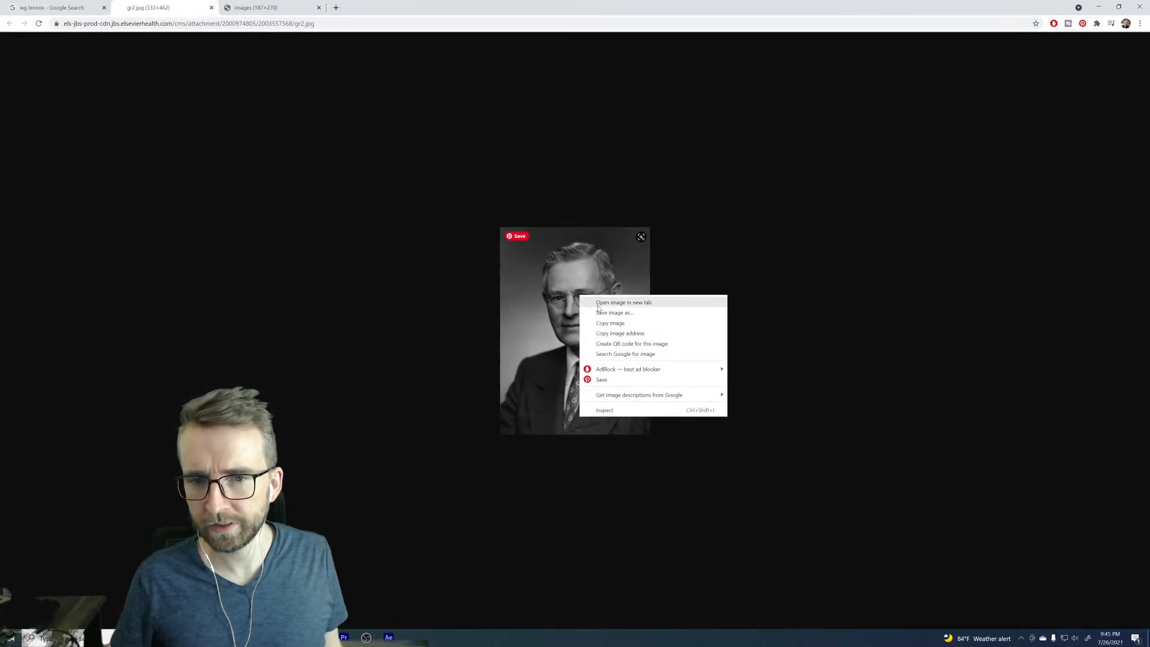
left_click(602, 310)
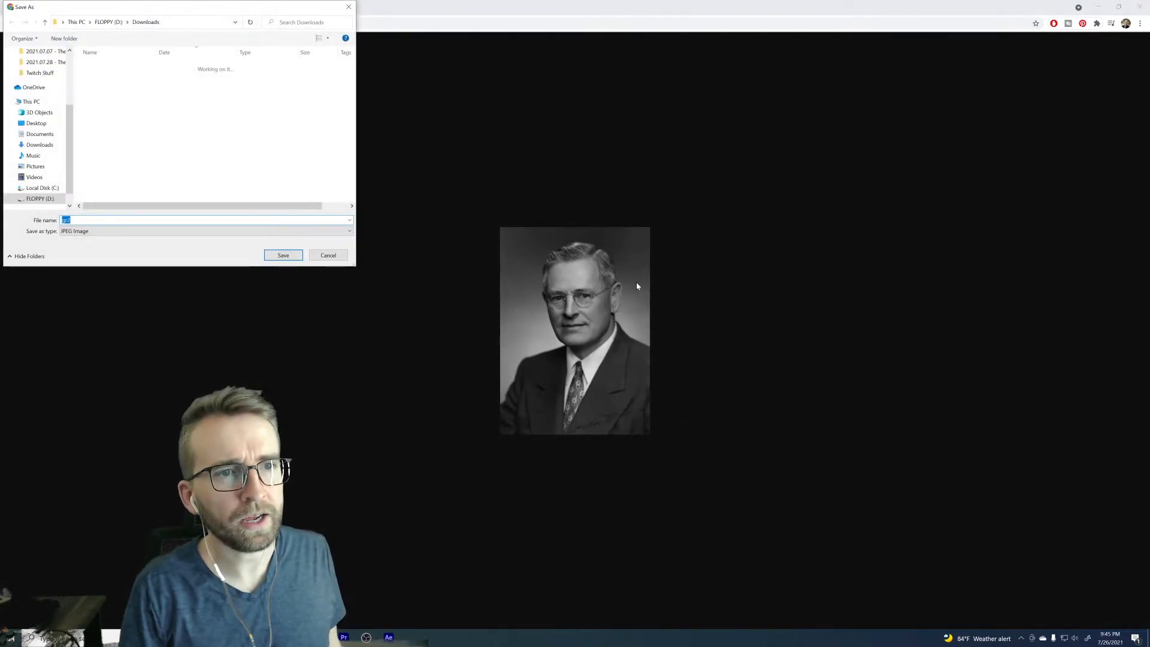
key("Return")
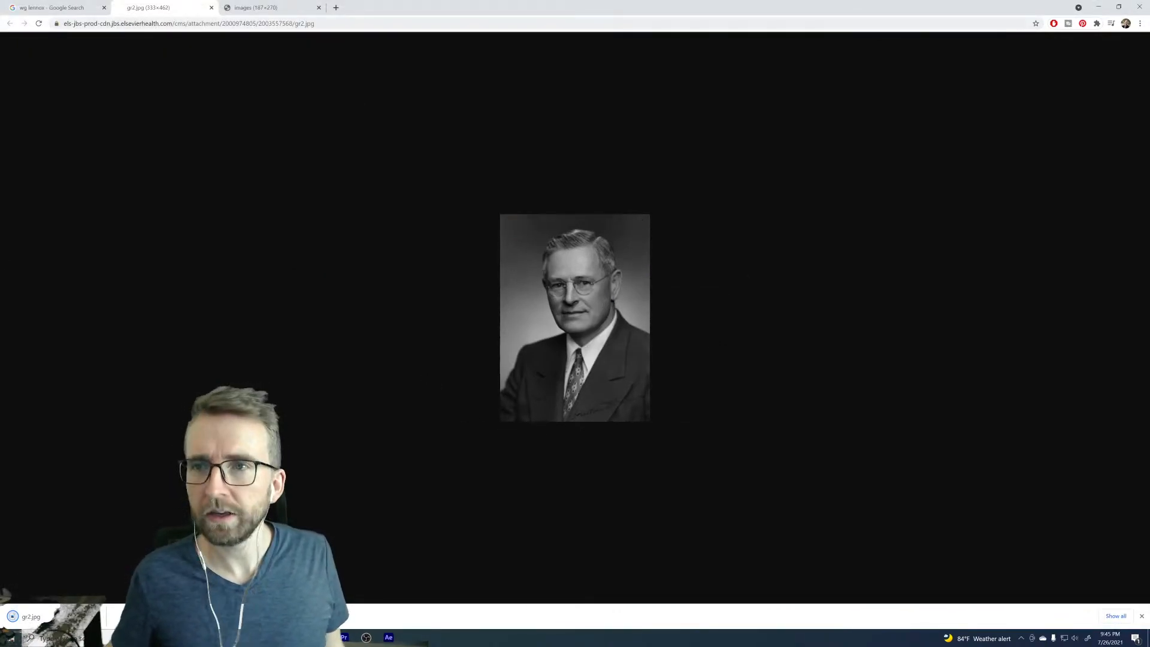
Step: Switch to After Effects and bring the downloaded gr2.jpg portrait into Linked Comp 13 as the top layer
left_click(1134, 12)
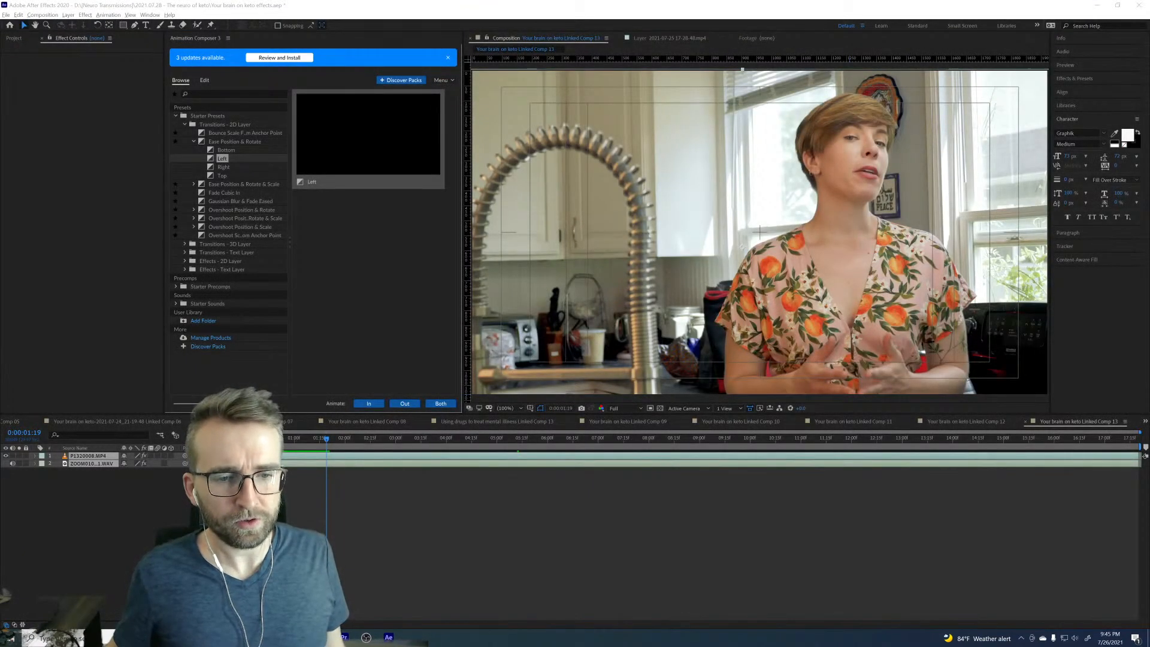
key("alt+Tab")
left_click_drag(763, 323, 1149, 312)
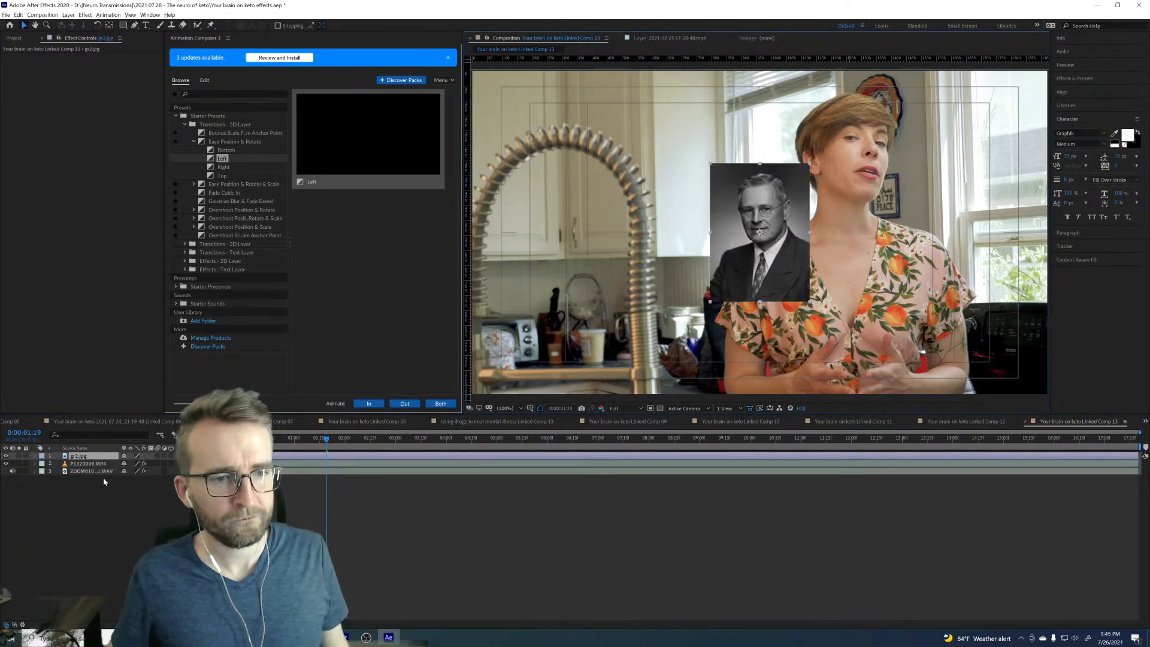
Step: Enlarge the gr2.jpg portrait and reposition it over the kitchen faucet, beside the speaker
key("s")
left_click_drag(133, 463, 71, 524)
key("shift+p")
left_click_drag(147, 467, 108, 466)
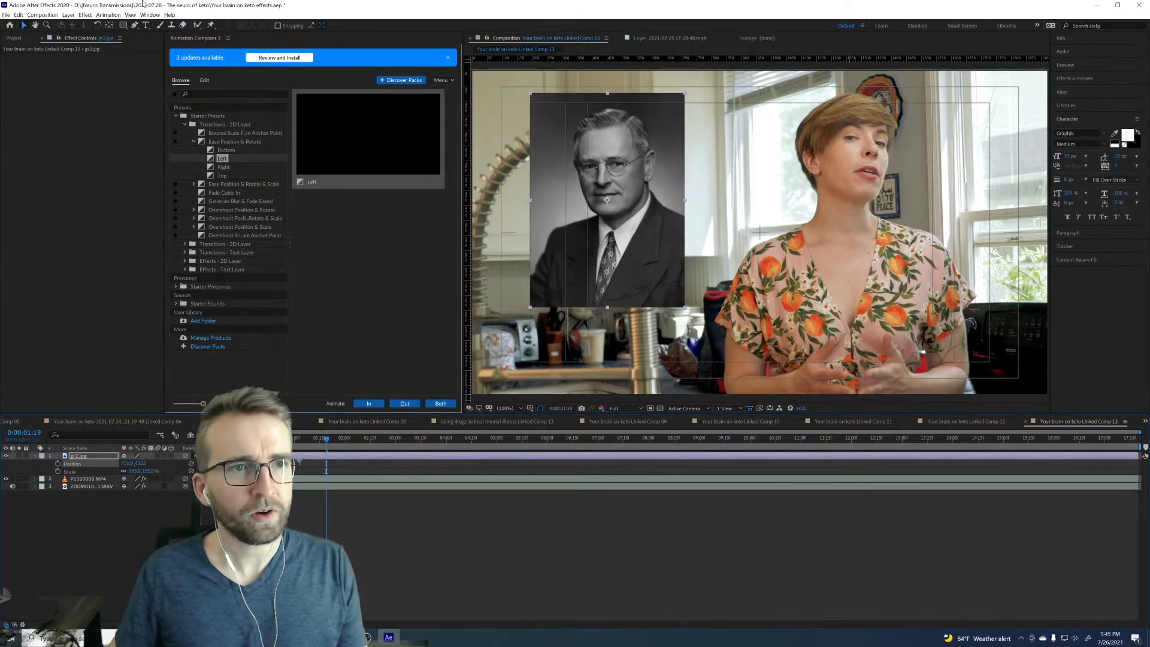
left_click(145, 27)
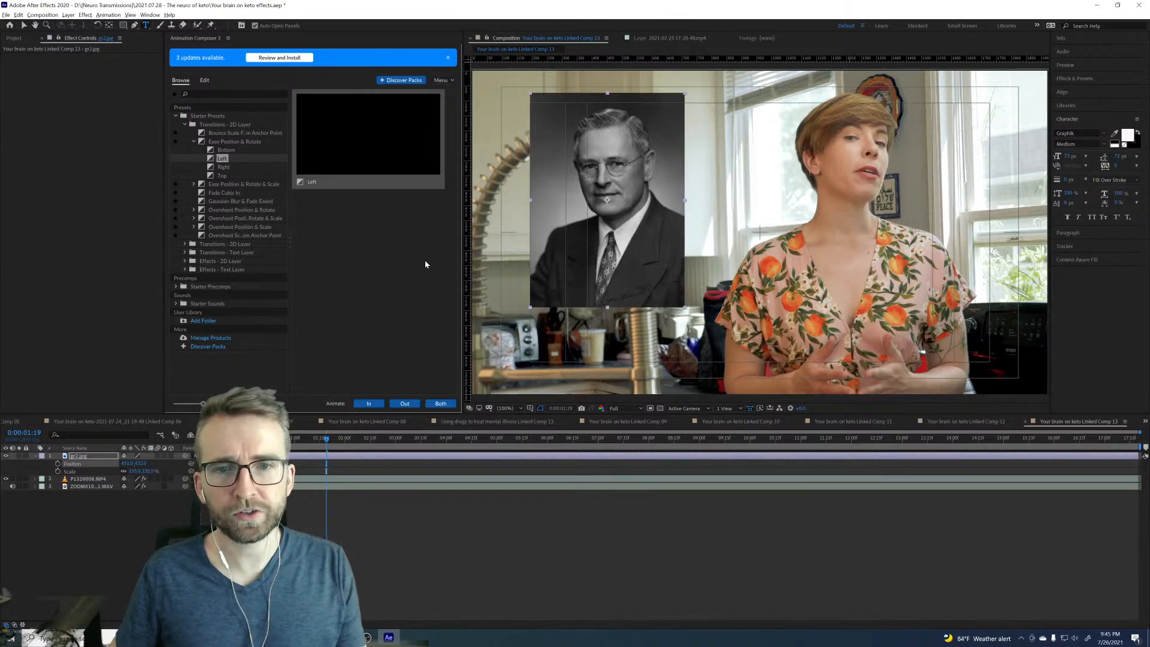
left_click(988, 422)
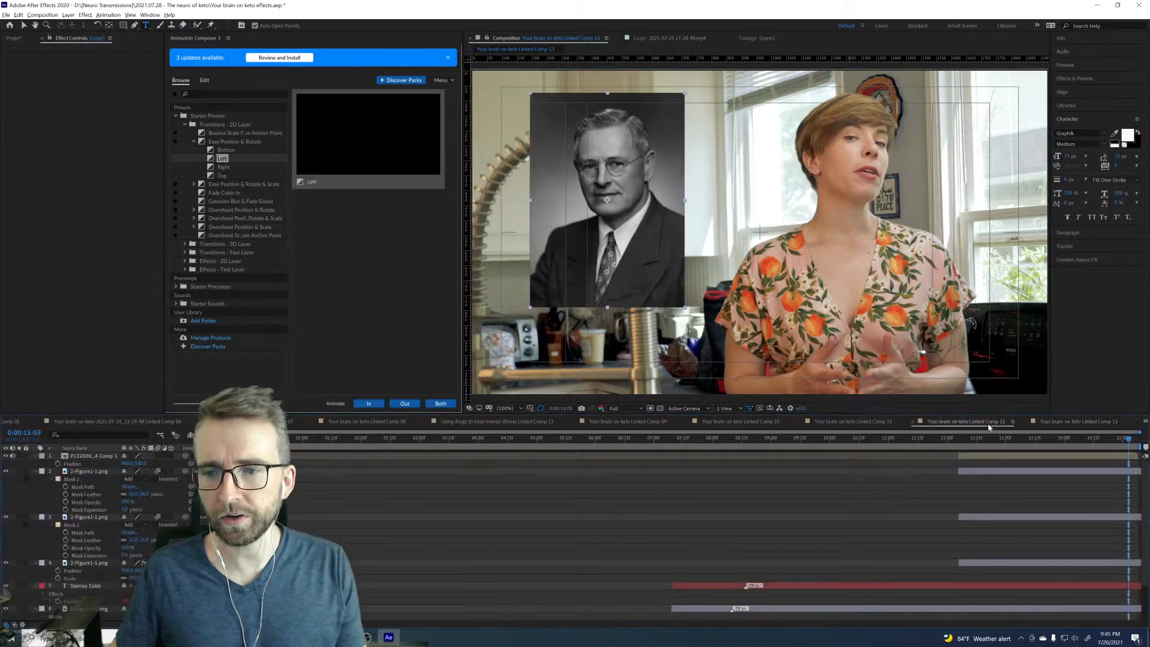
left_click(816, 447)
left_click(832, 586)
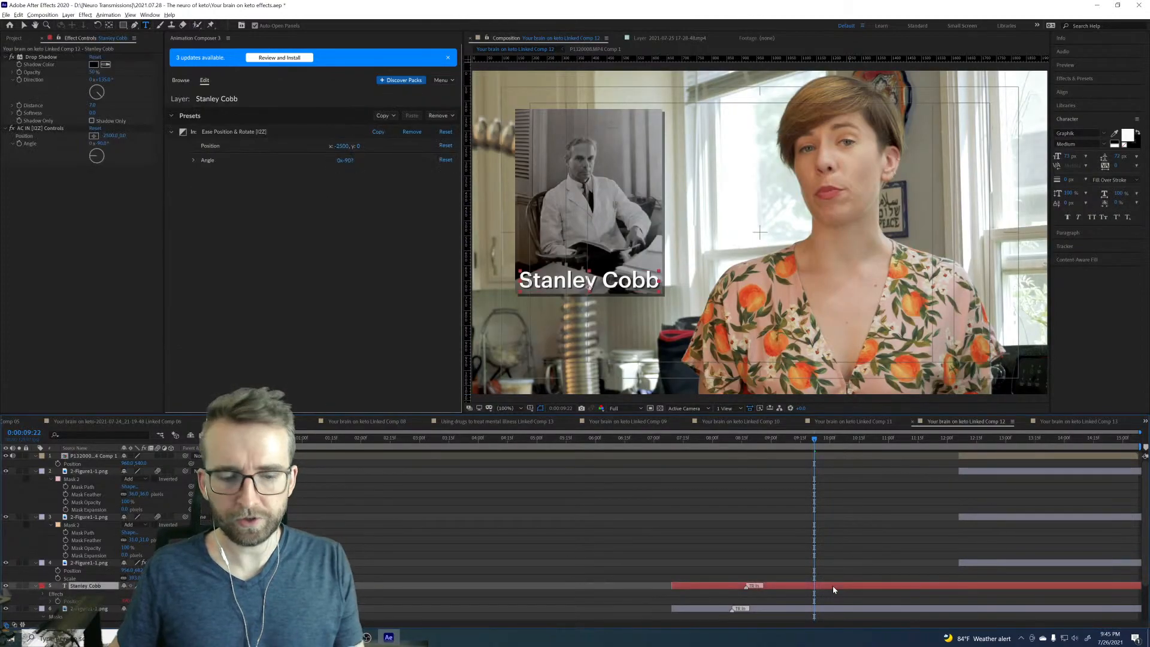
left_click(1072, 421)
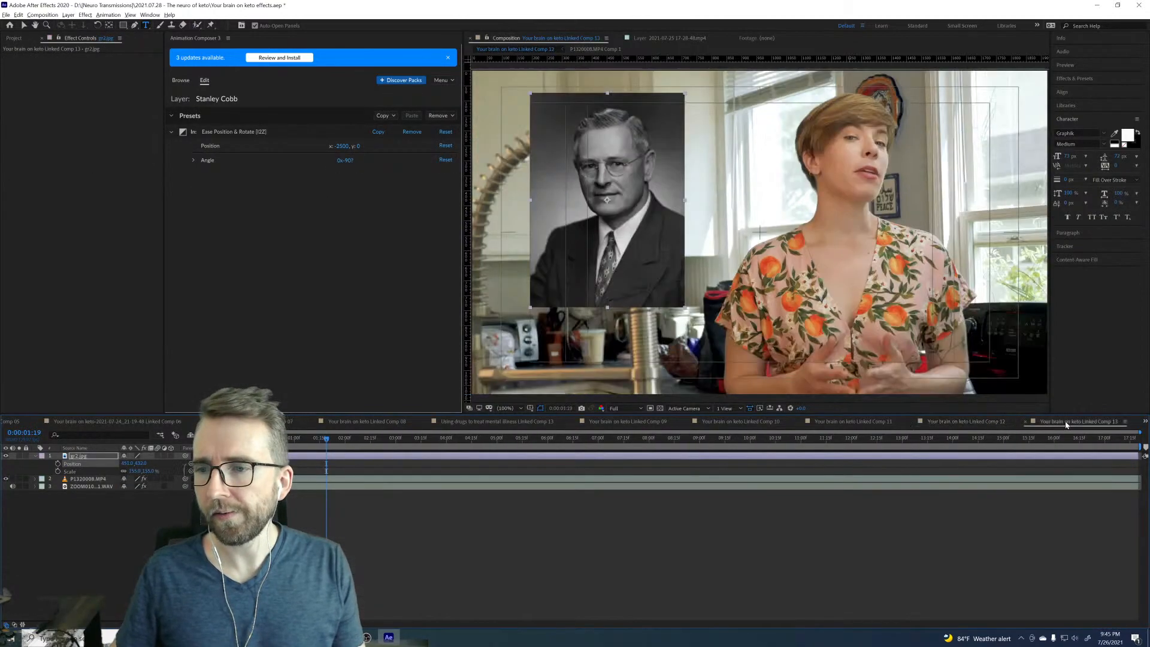
left_click(683, 457)
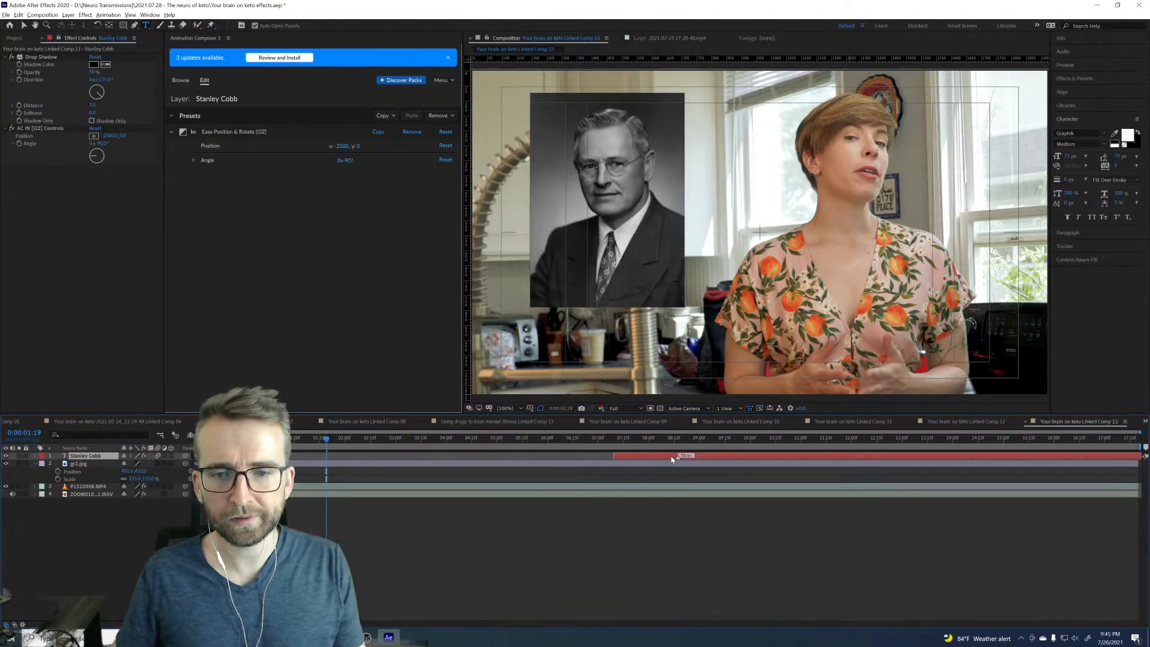
left_click_drag(685, 466, 306, 464)
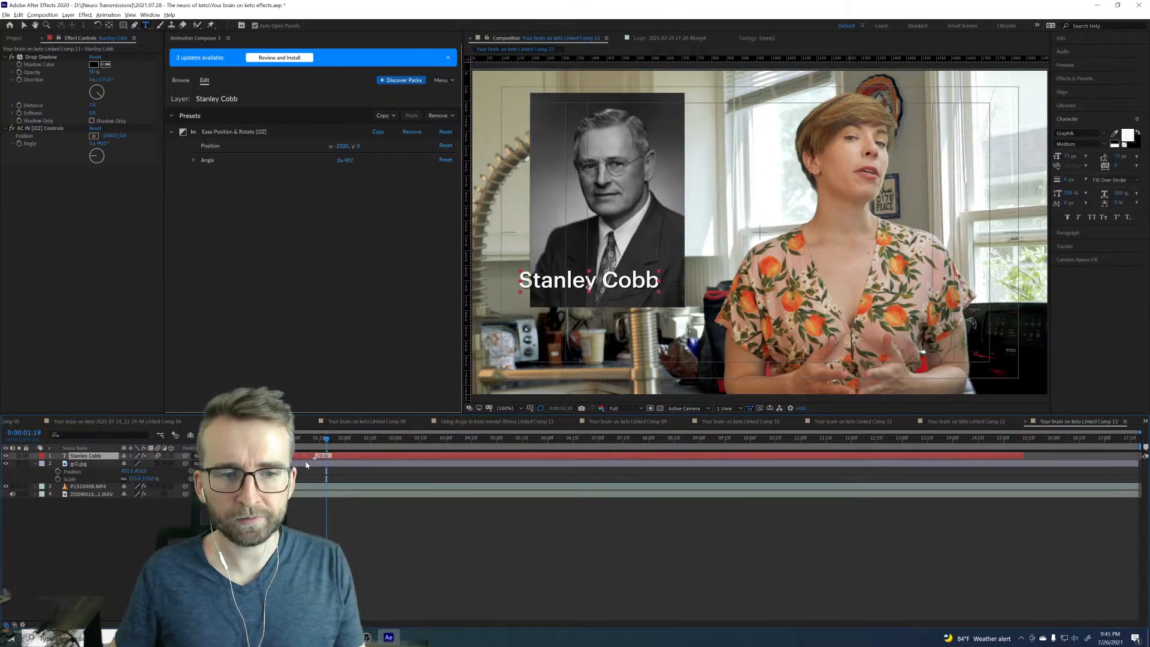
Step: Change the copied caption's text to "W.G. Lennox"
double_click(613, 283)
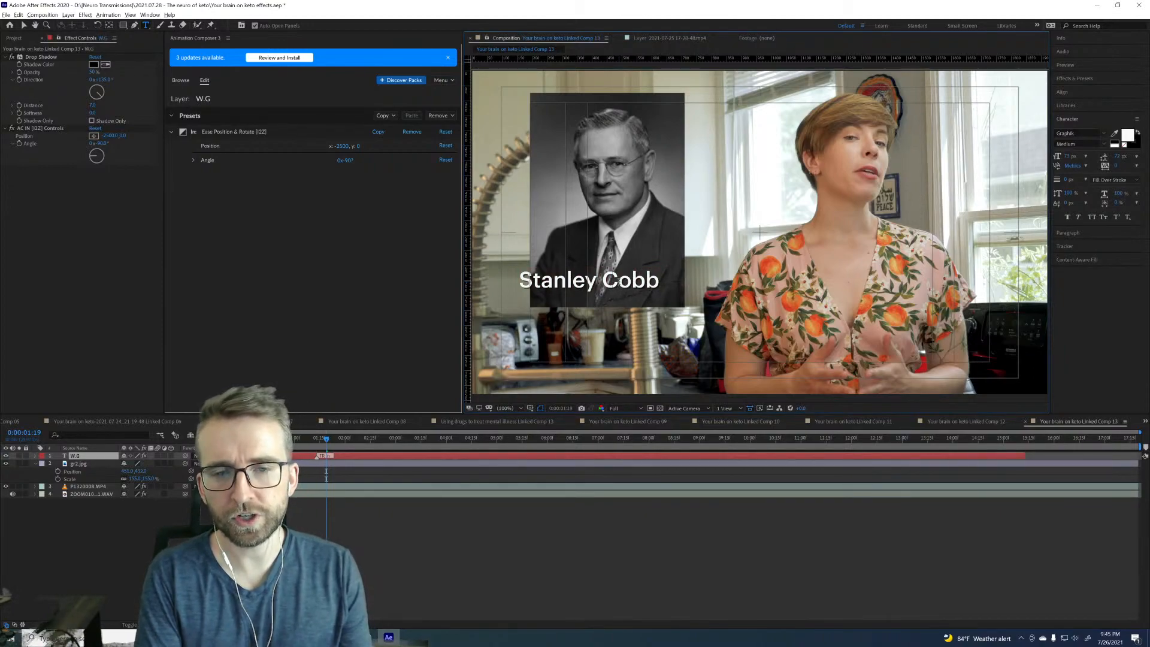
type("W.G. Lennos")
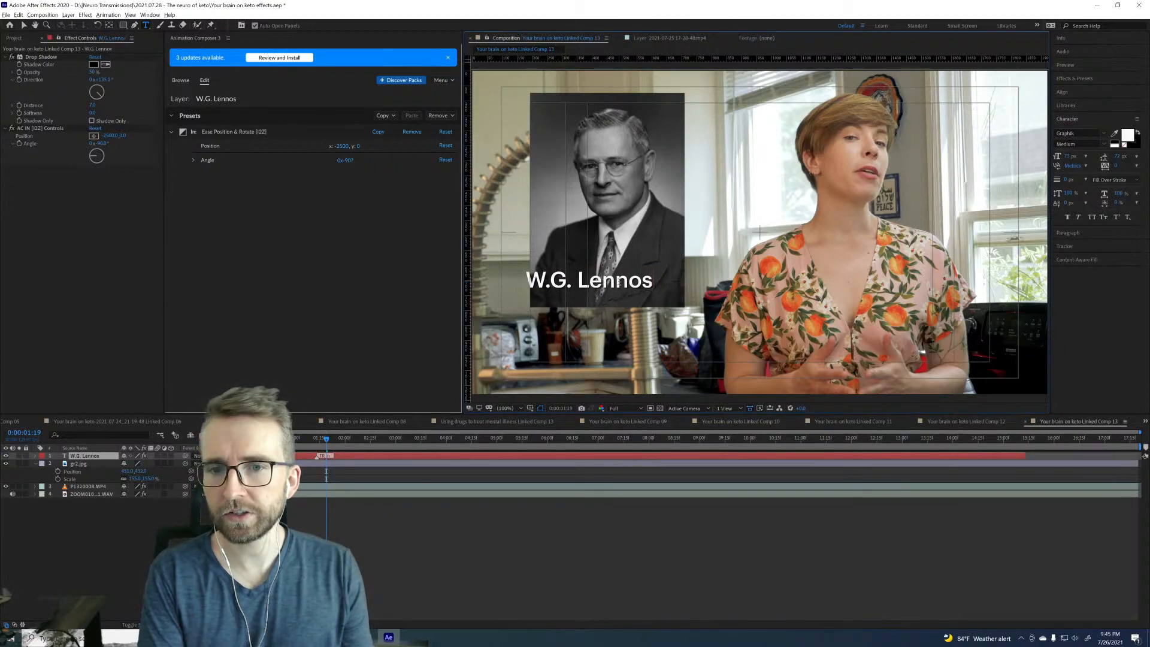
key("BackSpace")
type("x")
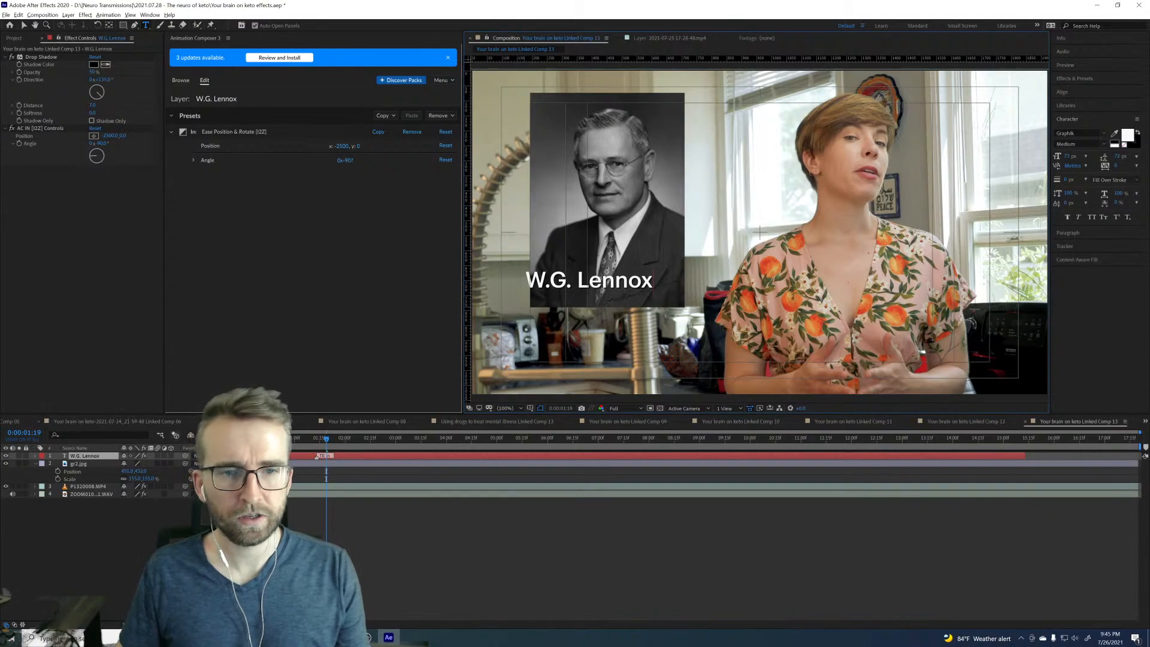
Step: Reposition the W.G. Lennox caption so it is centered along the portrait's lower edge
left_click(157, 456)
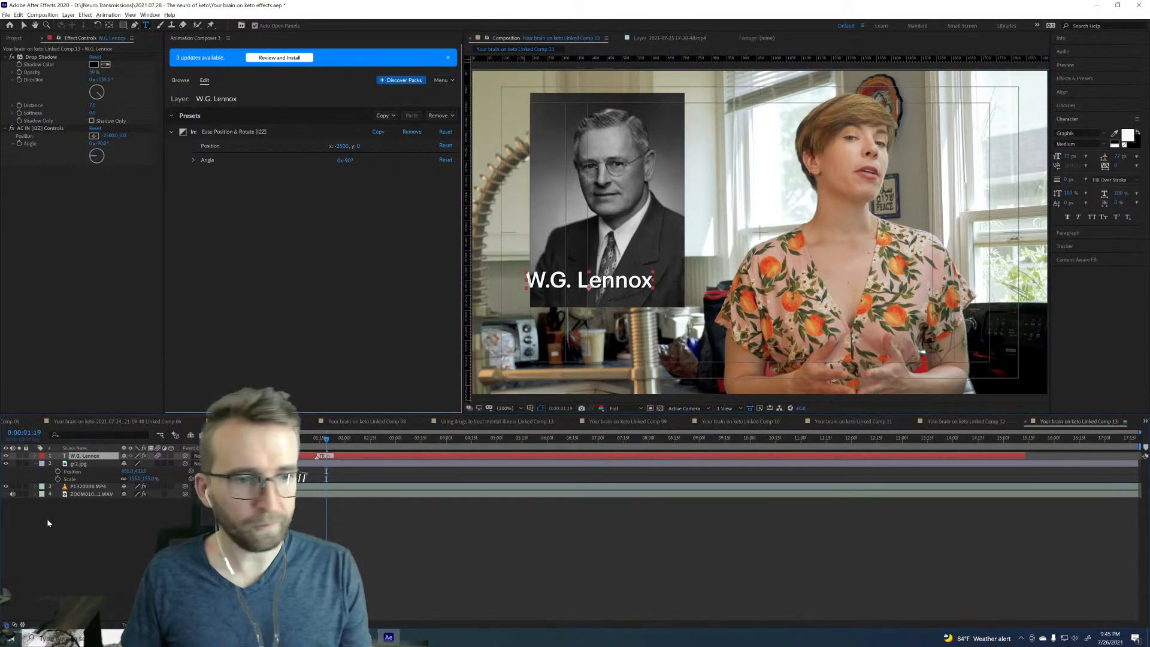
key("p")
key("shift+s")
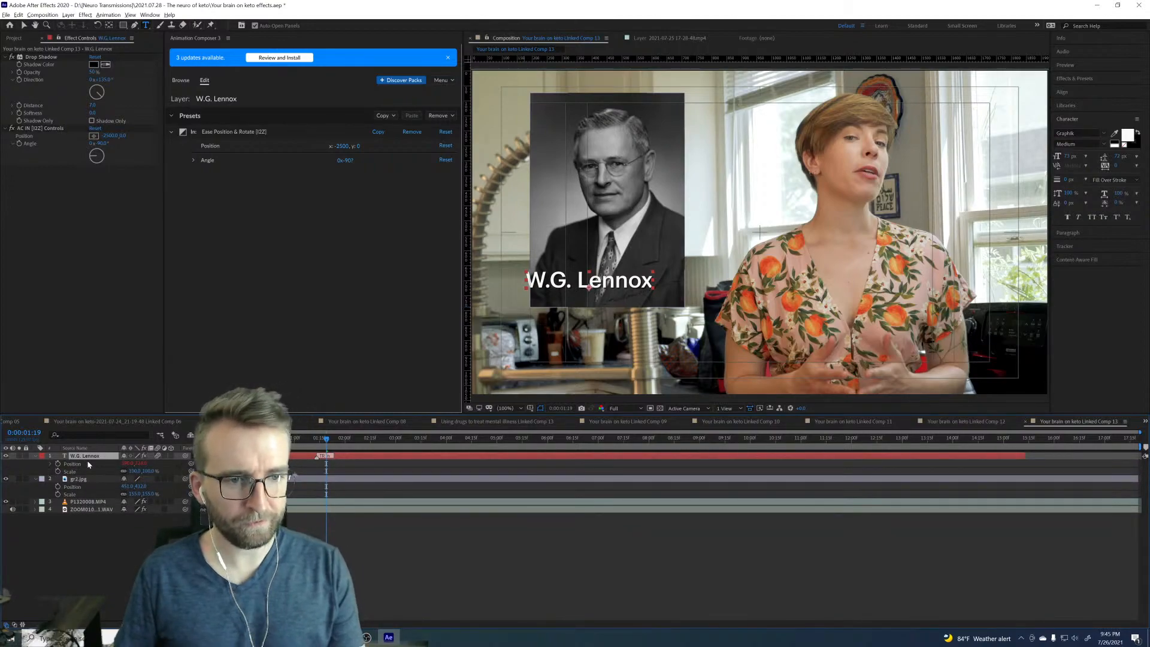
left_click_drag(122, 464, 157, 463)
left_click(78, 480)
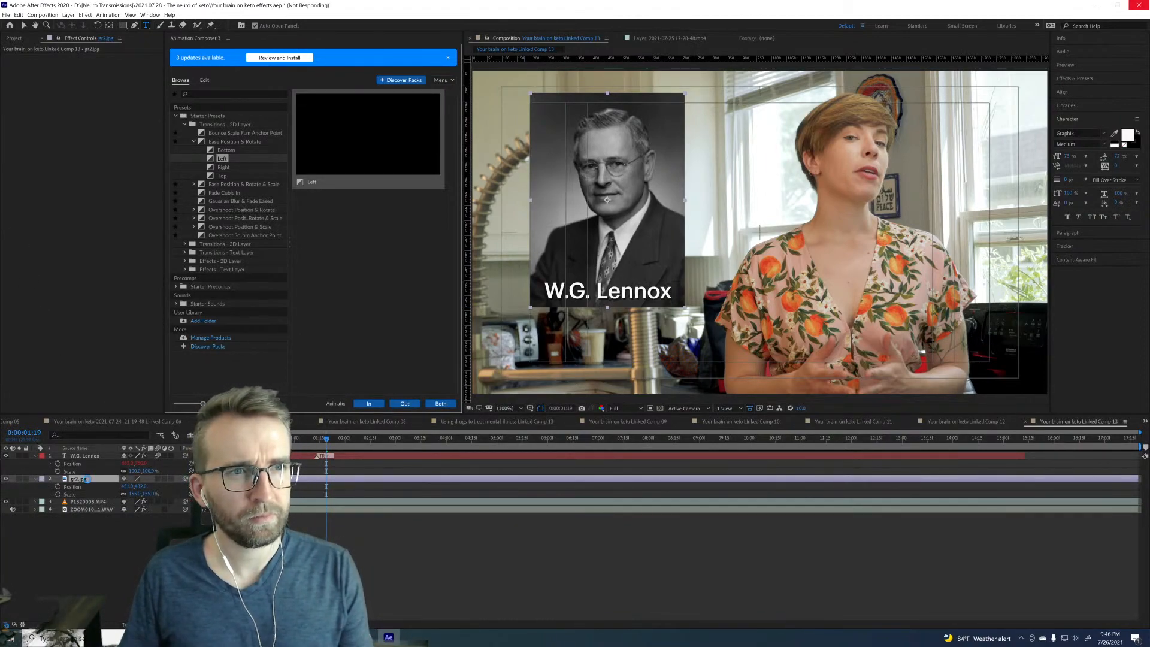
key("v")
key("r")
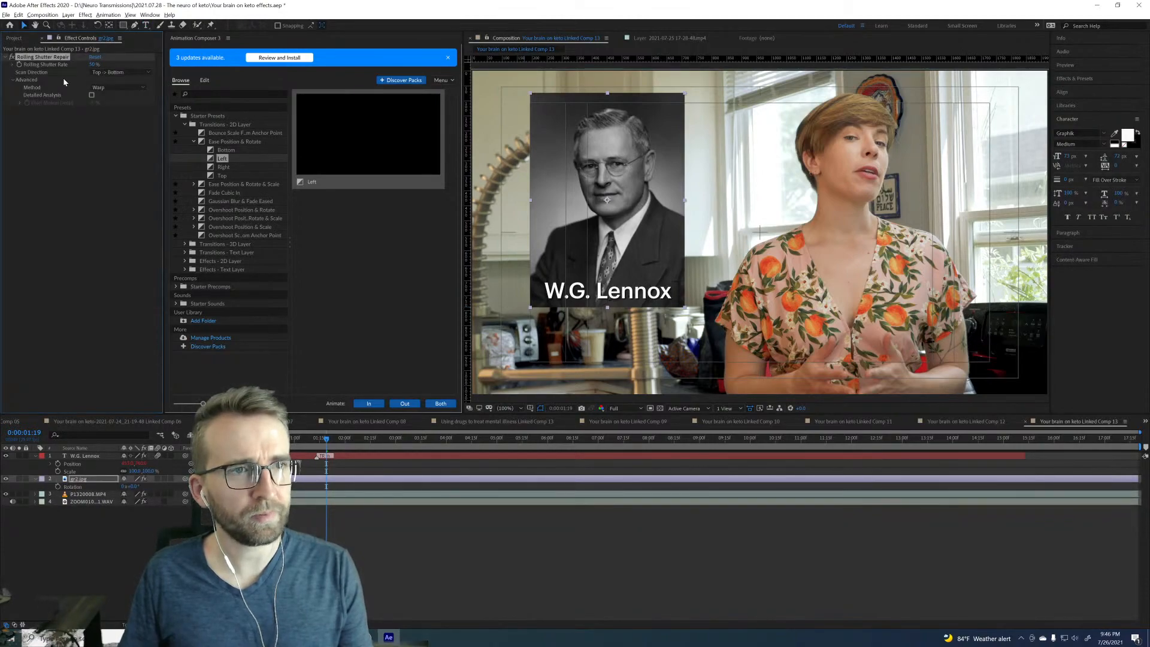
key("Delete")
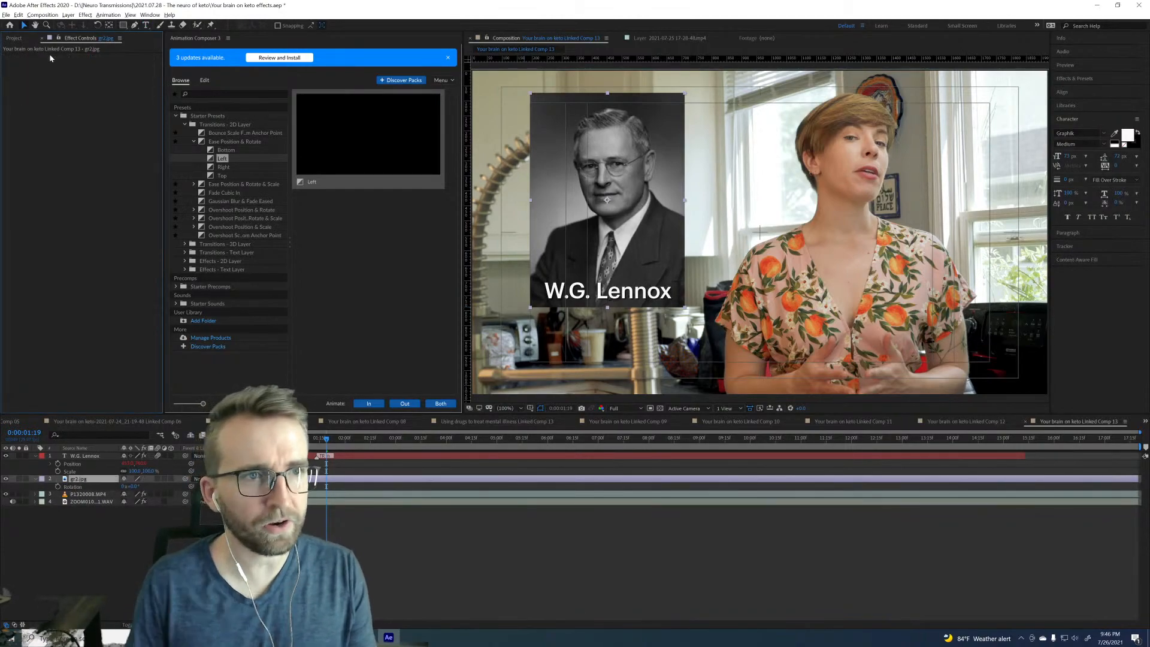
Step: Apply the Drop Shadow effect to the gr2.jpg portrait and increase its shadow distance to about 12
key("ctrl+space")
type("dro")
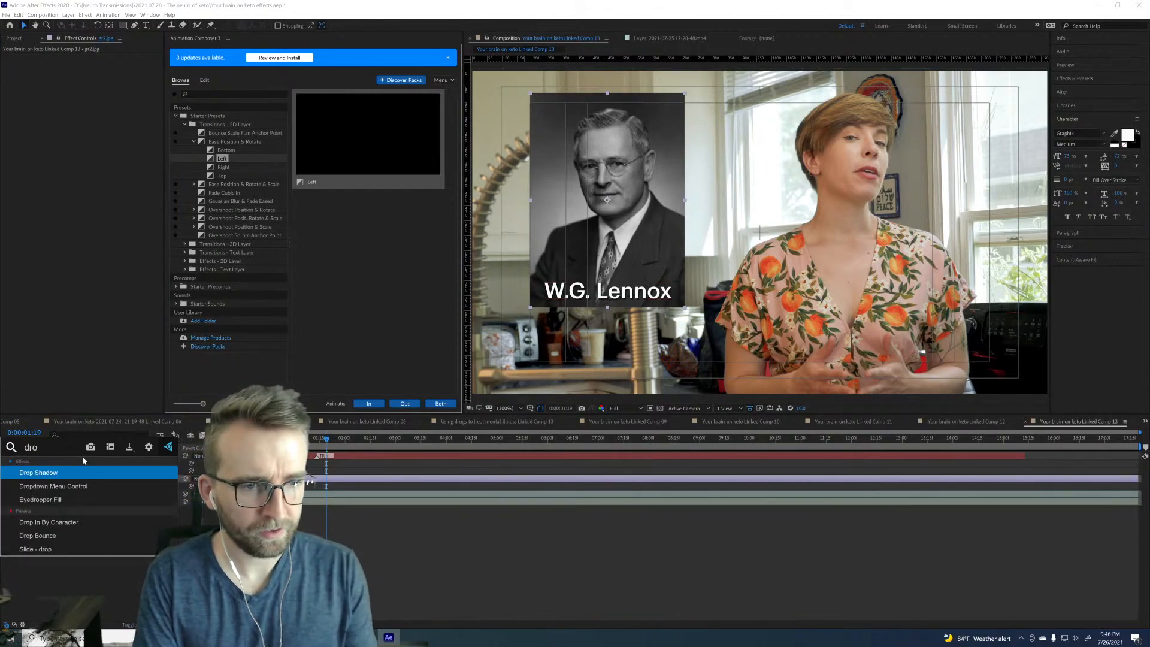
key("Return")
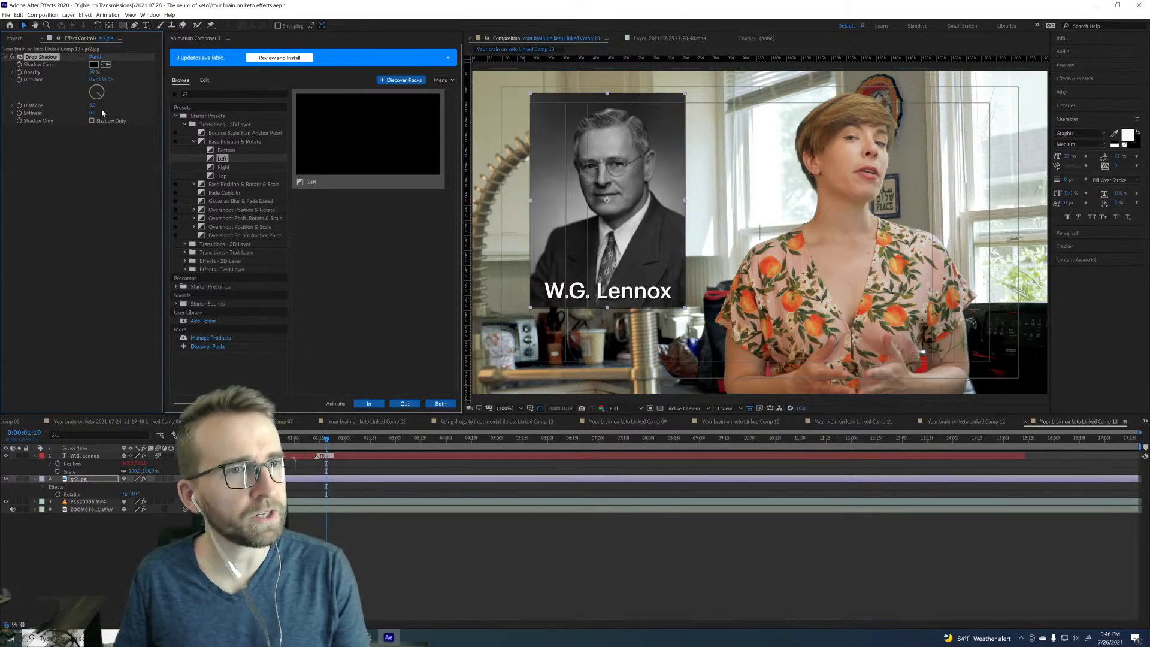
left_click_drag(95, 105, 95, 105)
Step: Play the opening footage to find the cue, and shift the caption and portrait layers together to begin just before 0:00:01:13
left_click(292, 480)
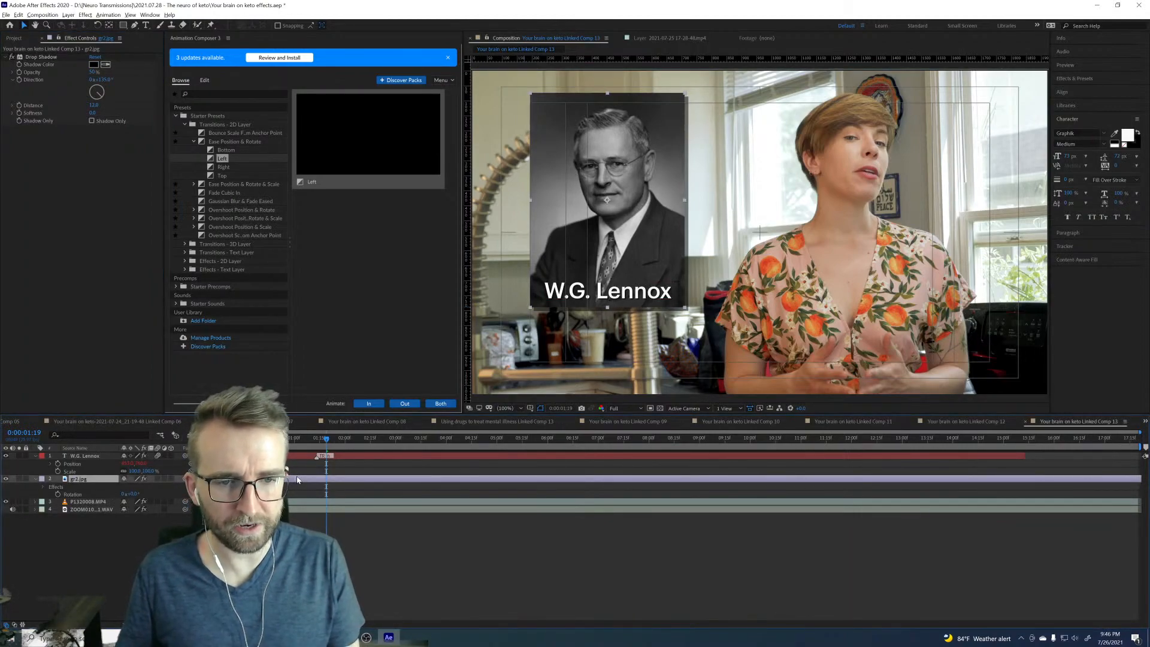
left_click(288, 456, "shift")
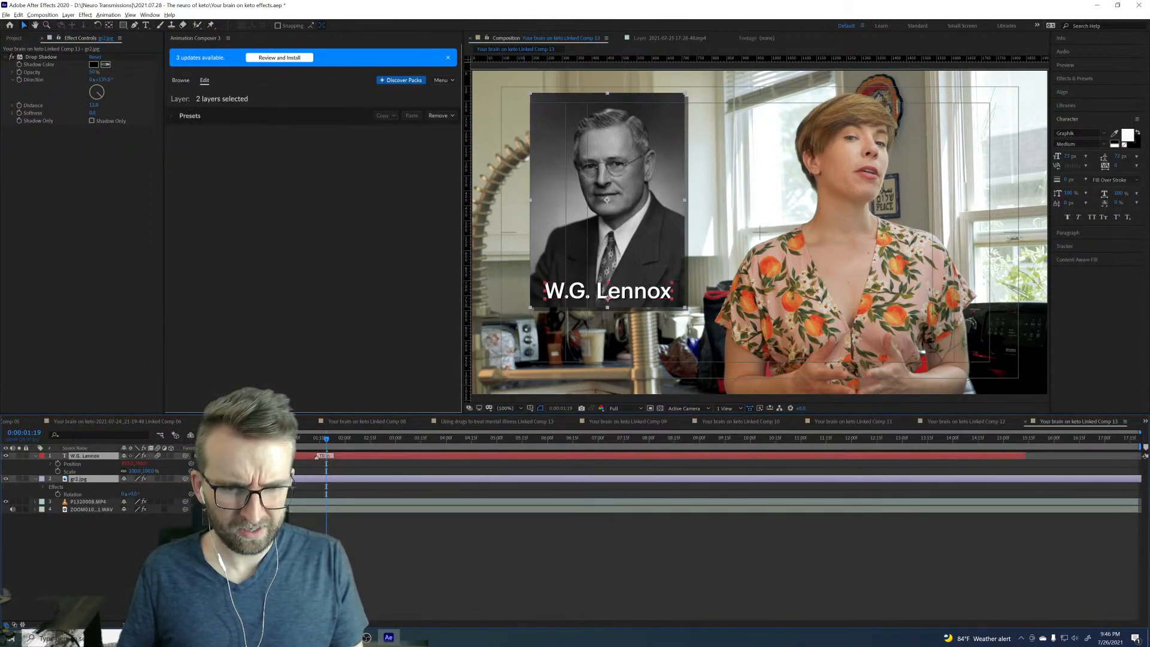
left_click_drag(287, 456, 551, 459)
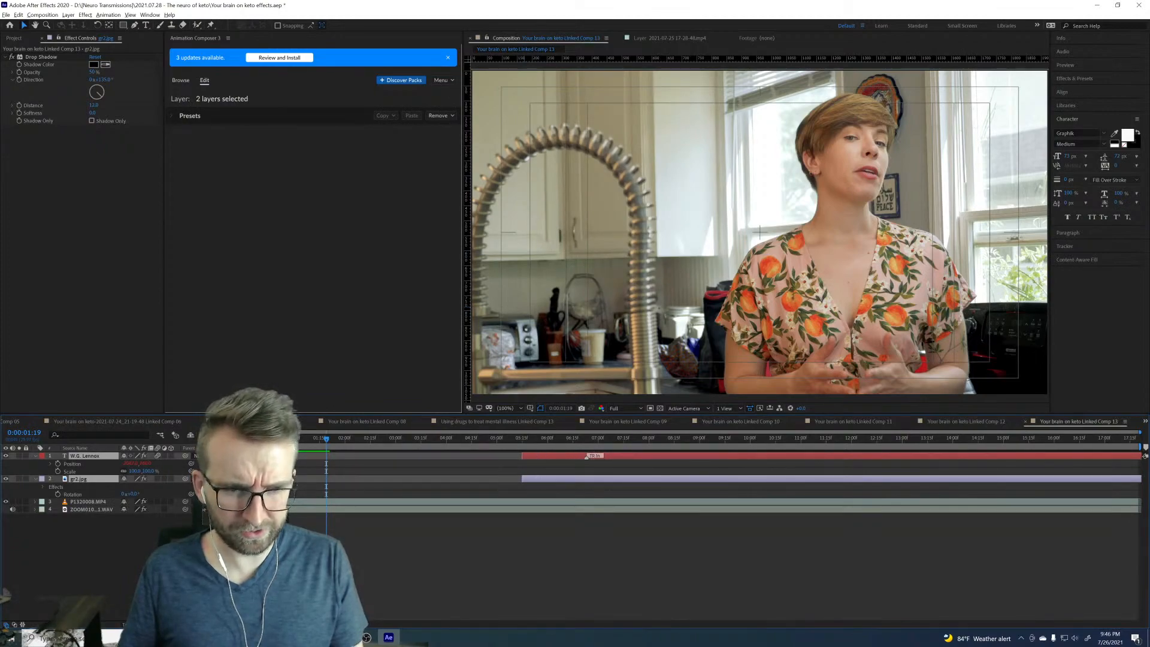
left_click(268, 439)
key("space")
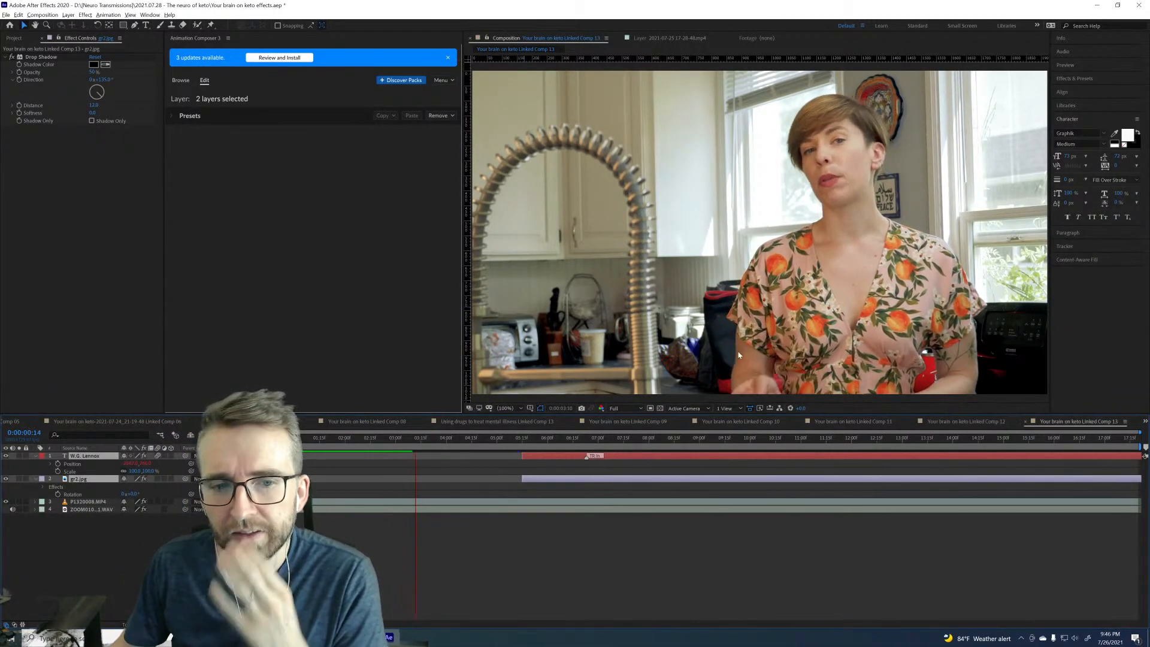
key("space")
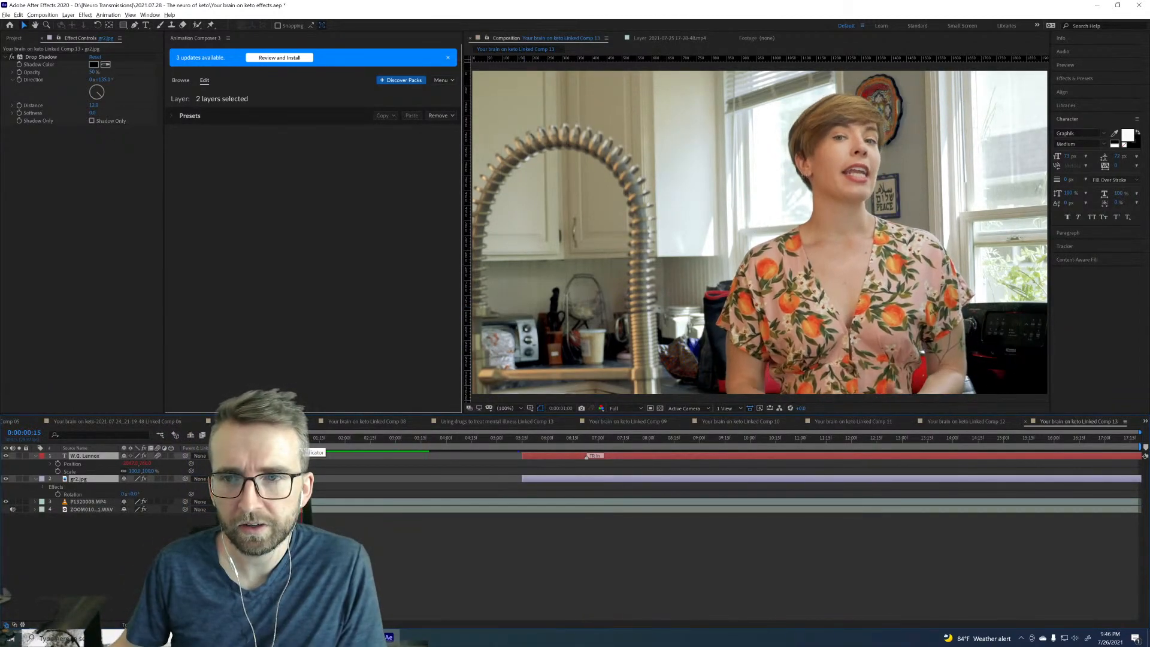
key("space")
left_click_drag(580, 456, 359, 457)
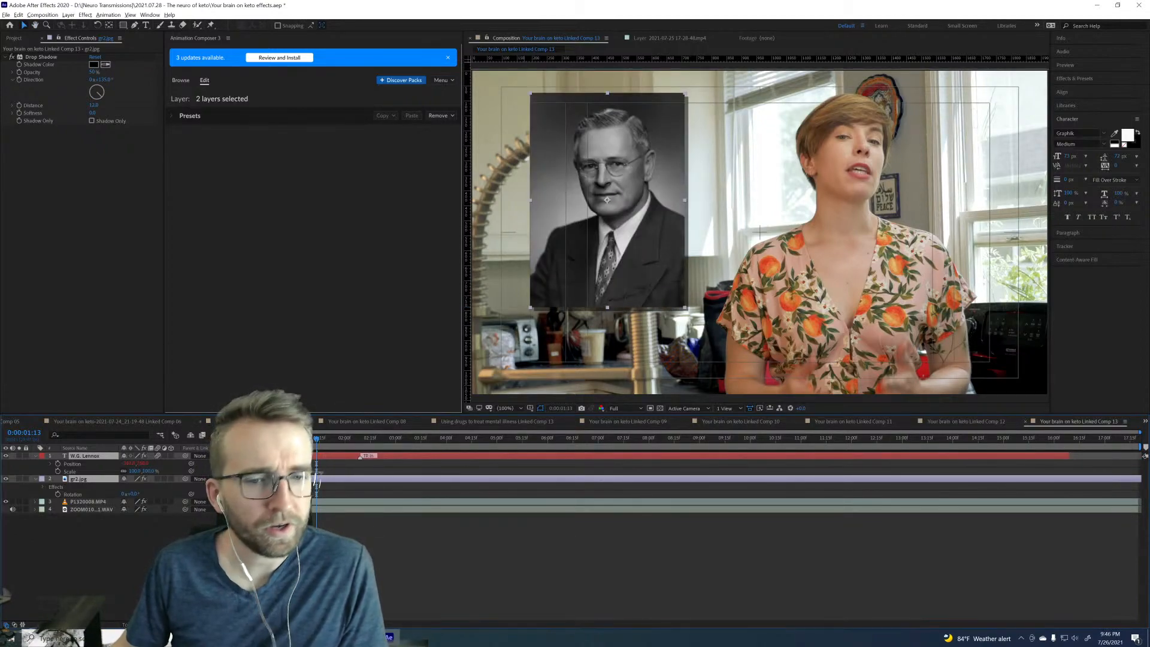
Step: Apply the Ease Position & Rotate Left intro transition to gr2.jpg and move its animation marker to about 2 seconds
left_click(180, 80)
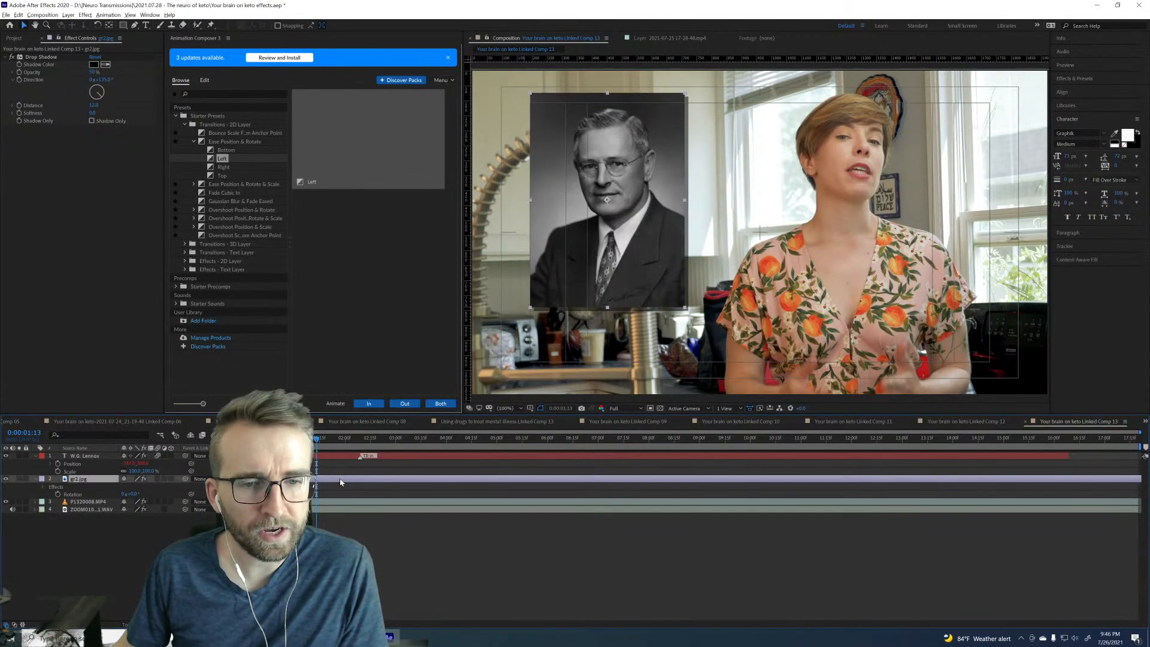
double_click(211, 159)
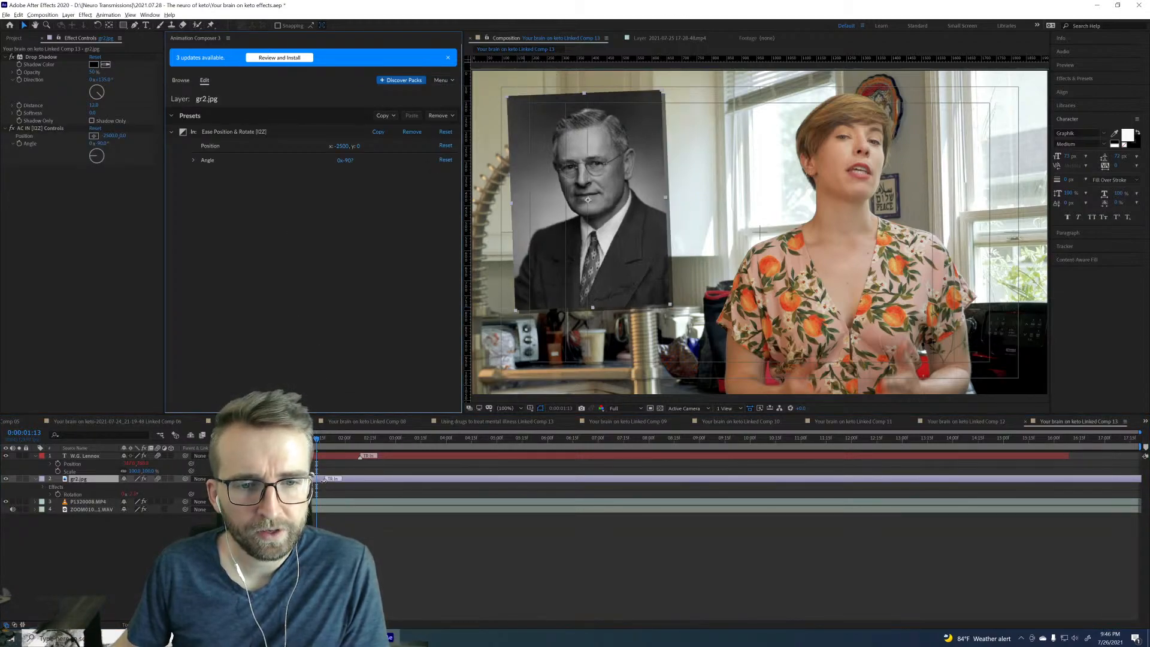
left_click_drag(324, 479, 347, 479)
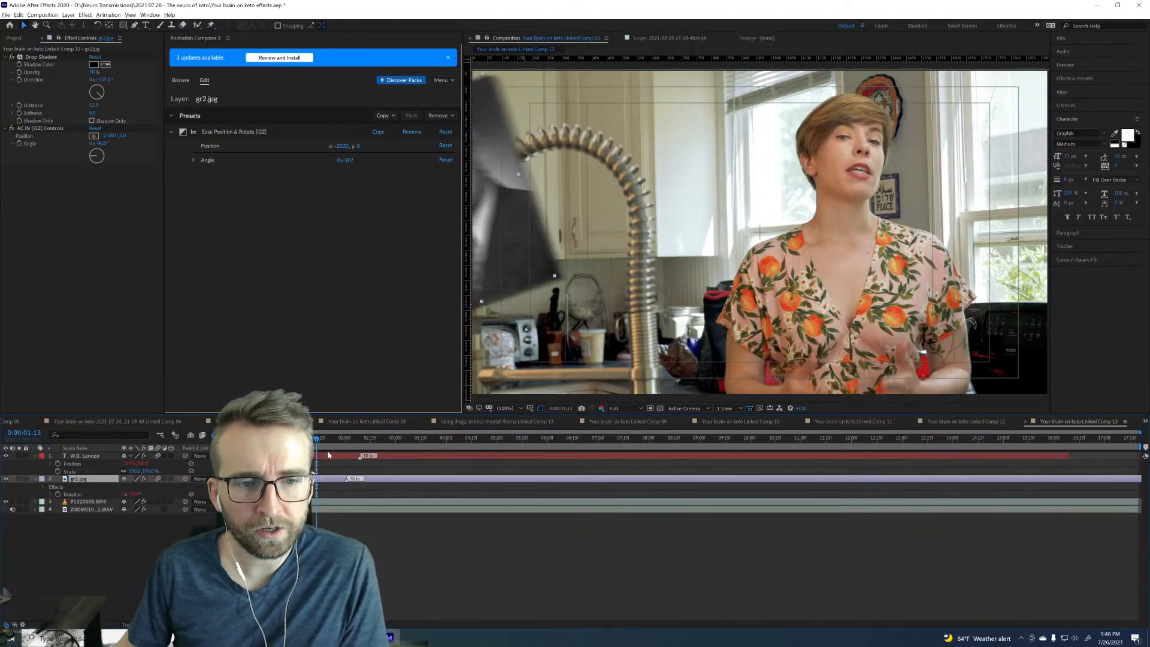
Step: Shift the W.G. Lennox caption and gr2.jpg layers slightly earlier together, play them back, and trim both to end at 0:00:10:00
left_click(329, 456, "shift")
left_click_drag(328, 456, 318, 458)
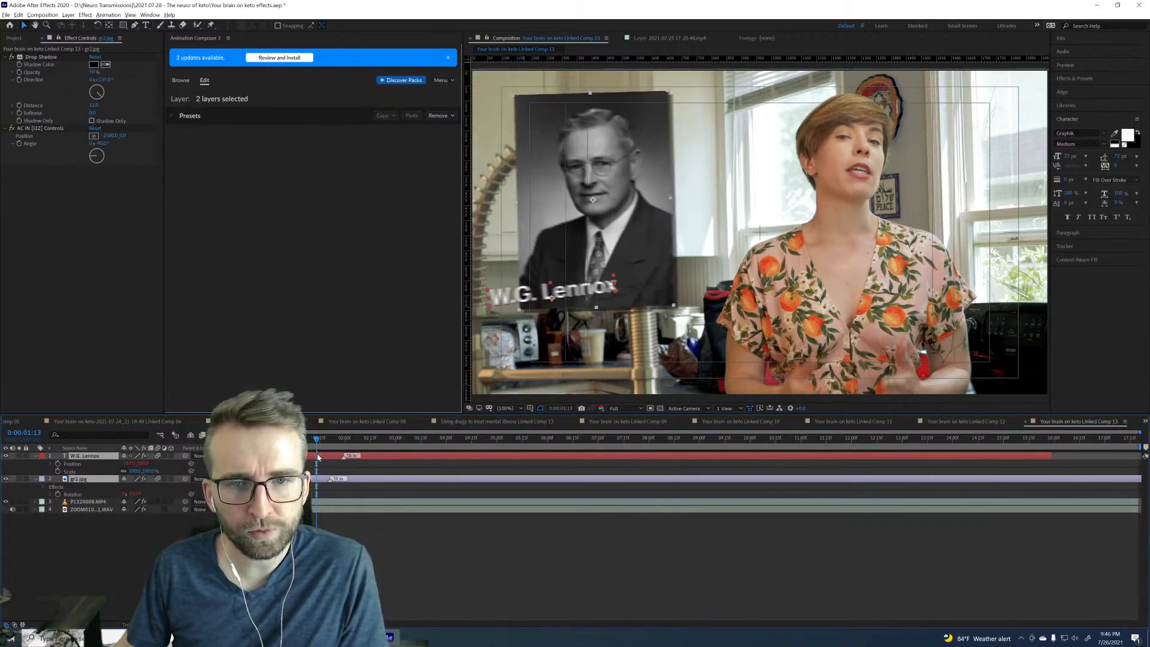
key("space")
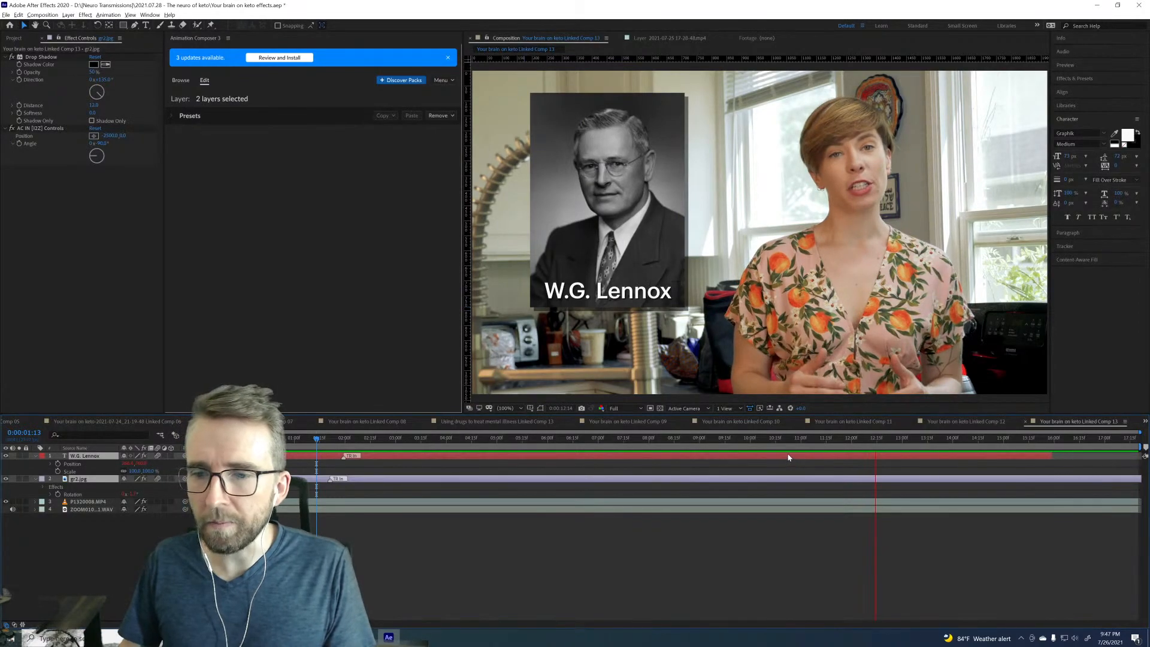
left_click_drag(788, 444, 750, 447)
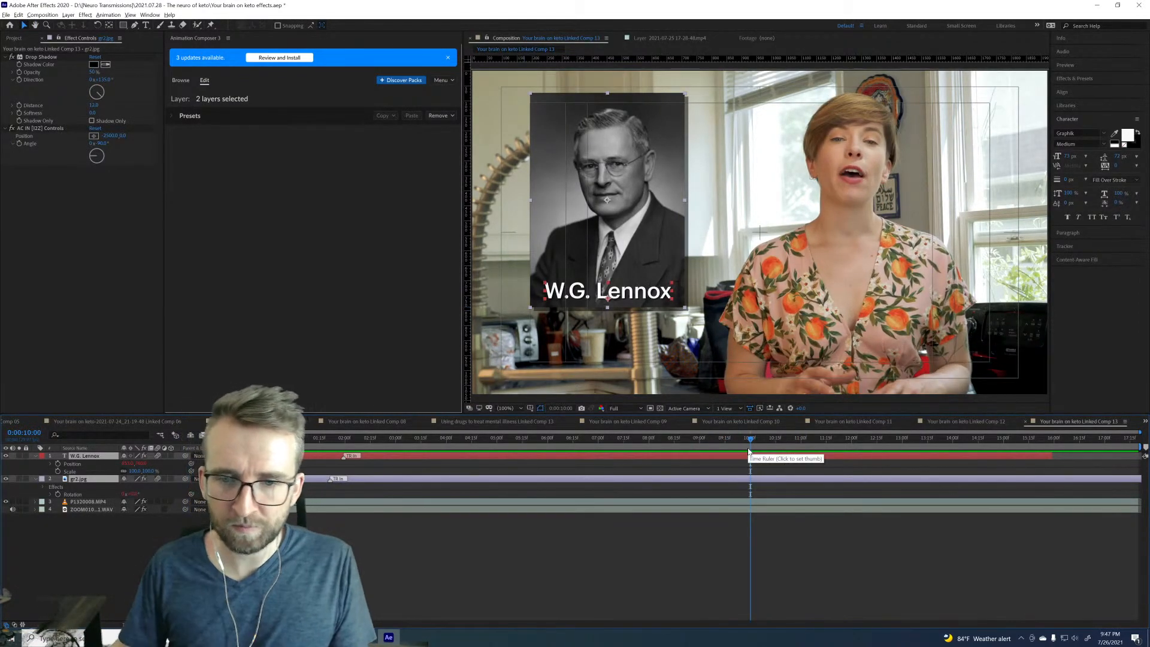
key("alt+bracketright")
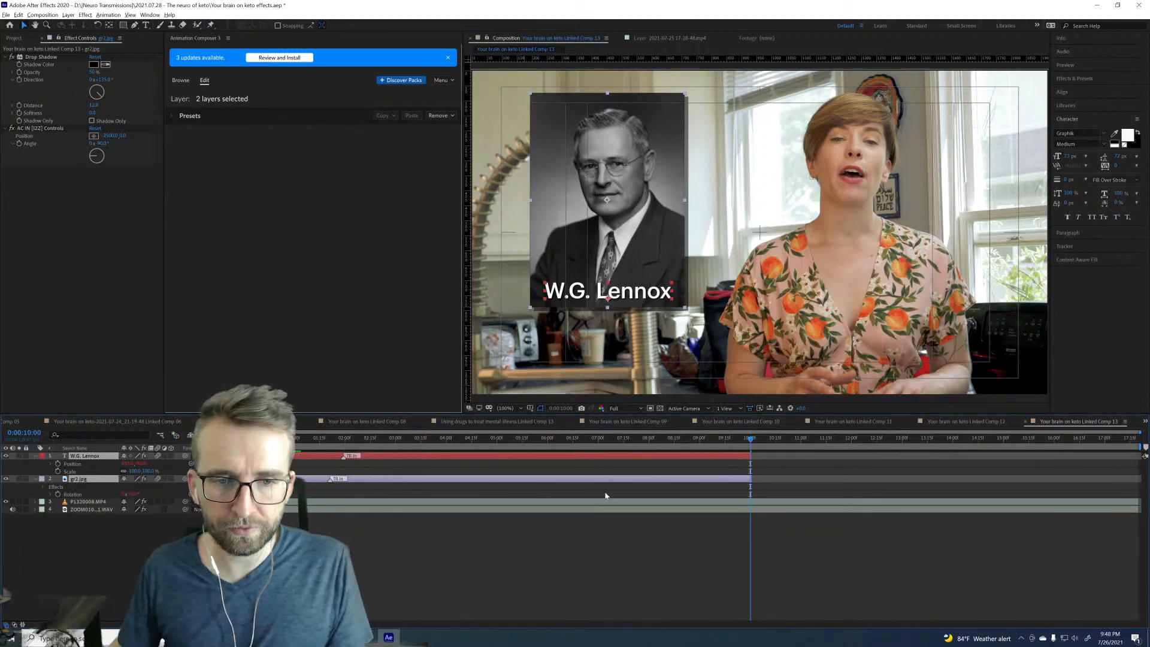
Step: Apply the Ease Position & Rotate Left outro transition to both layers, extend their ends slightly past 0:00:10:00, and preview the exit
left_click(180, 79)
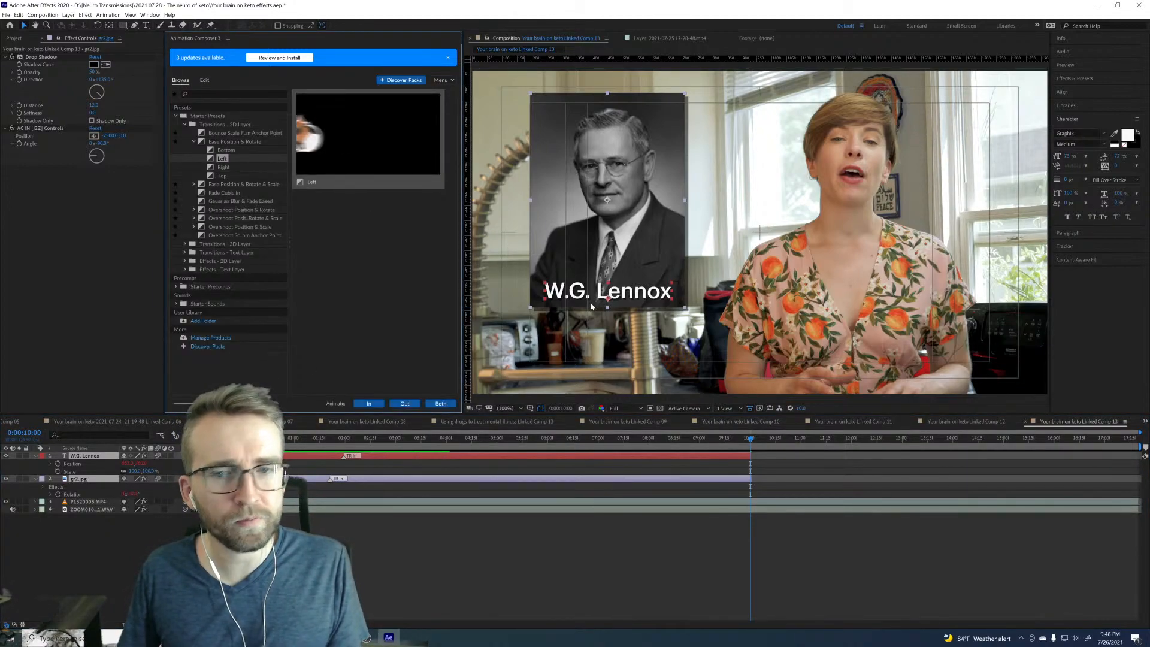
left_click(406, 402)
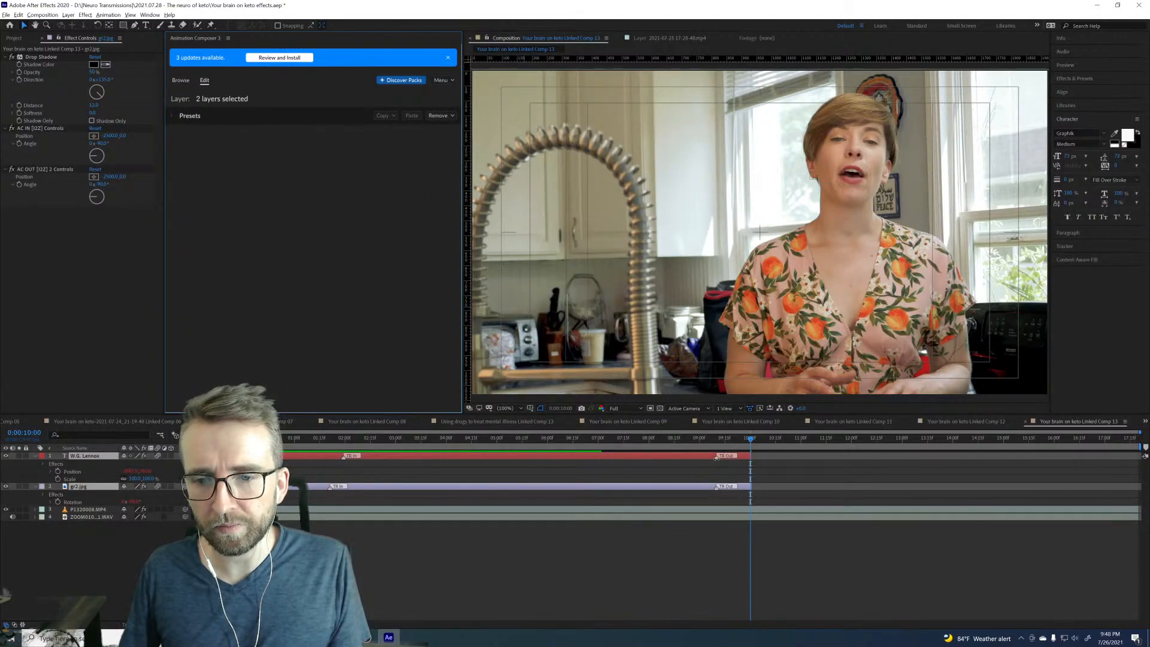
left_click_drag(749, 459, 769, 456)
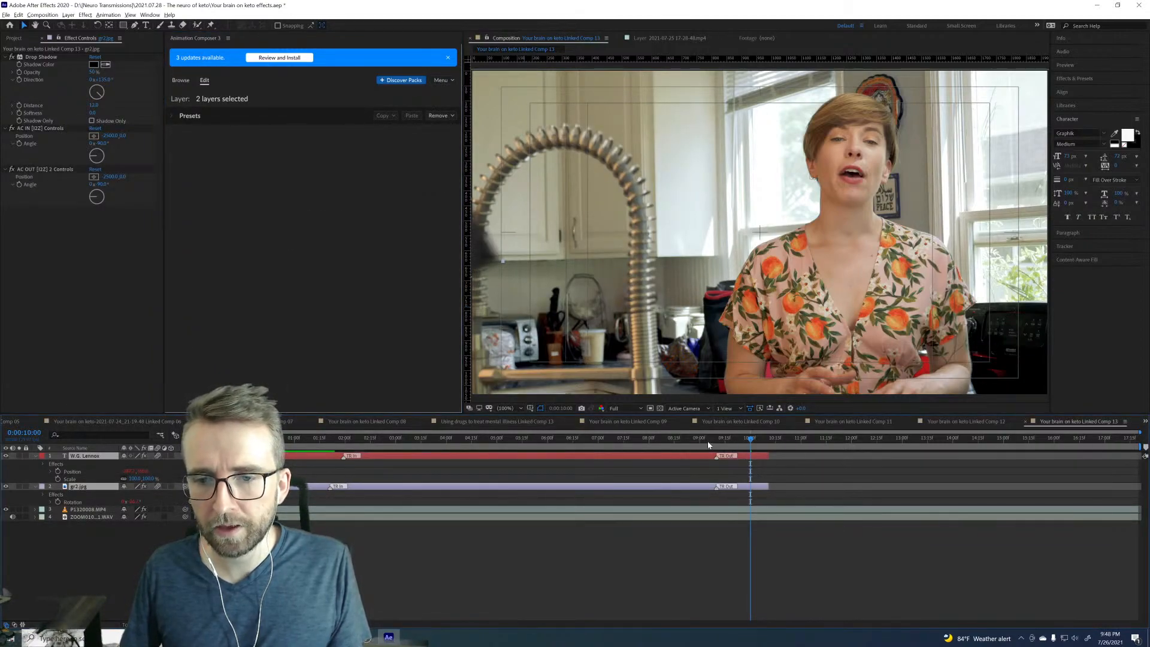
left_click(707, 444)
key("space")
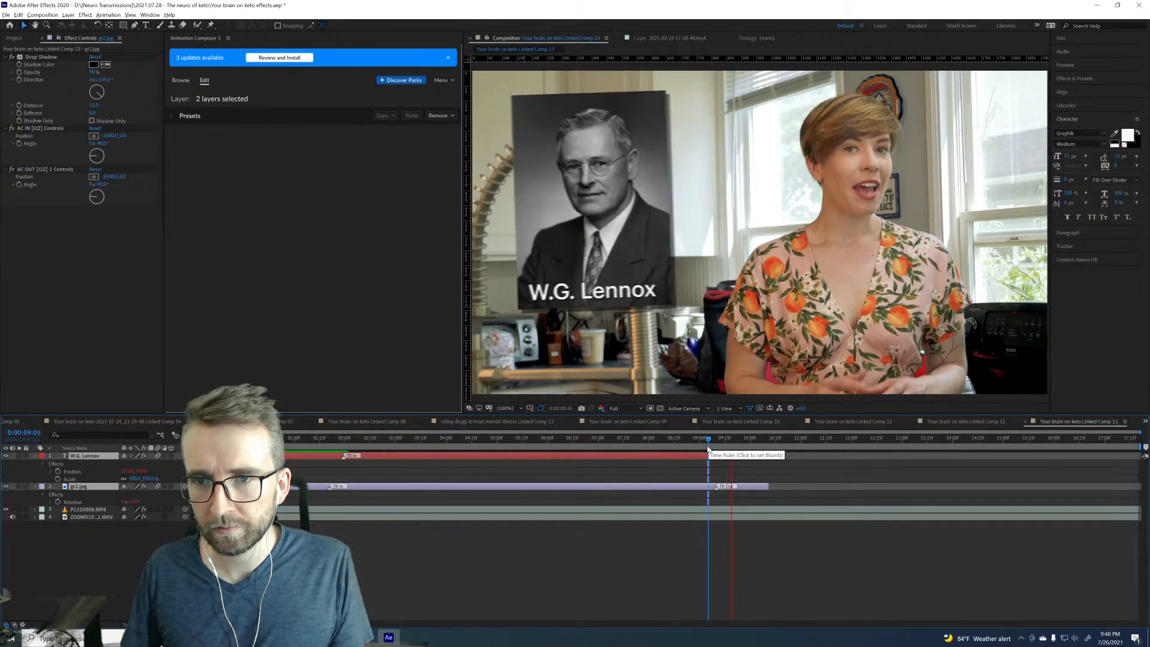
key("space")
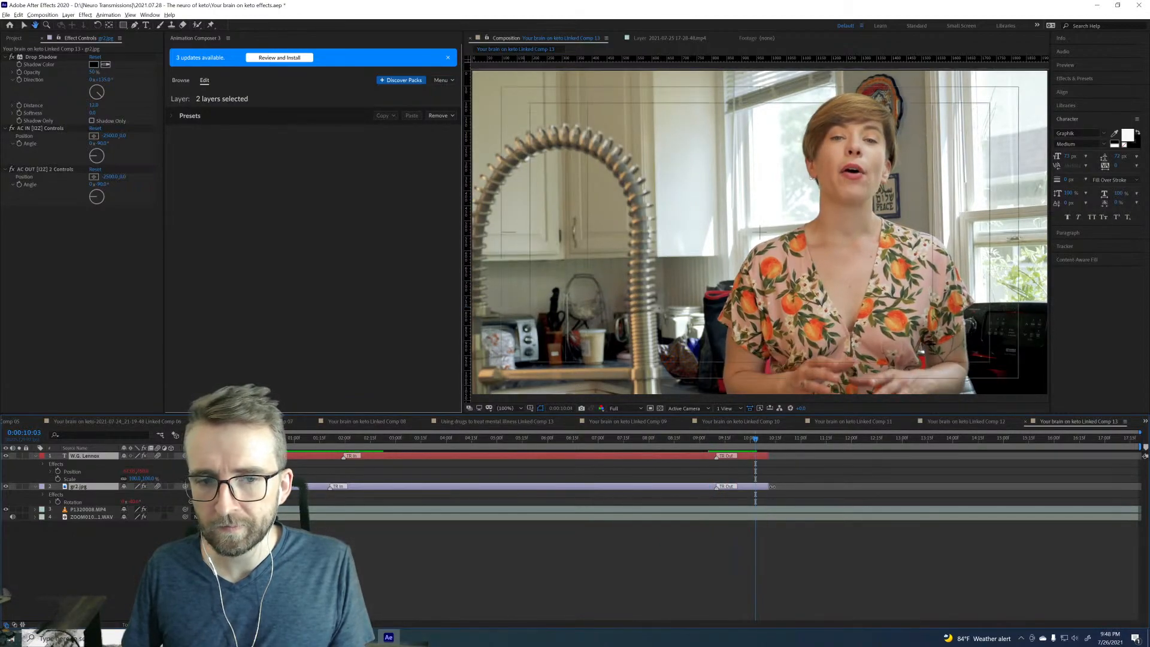
Step: Move the W.G. Lennox caption's outro marker slightly later than the portrait's and preview the staggered exit
left_click(724, 469)
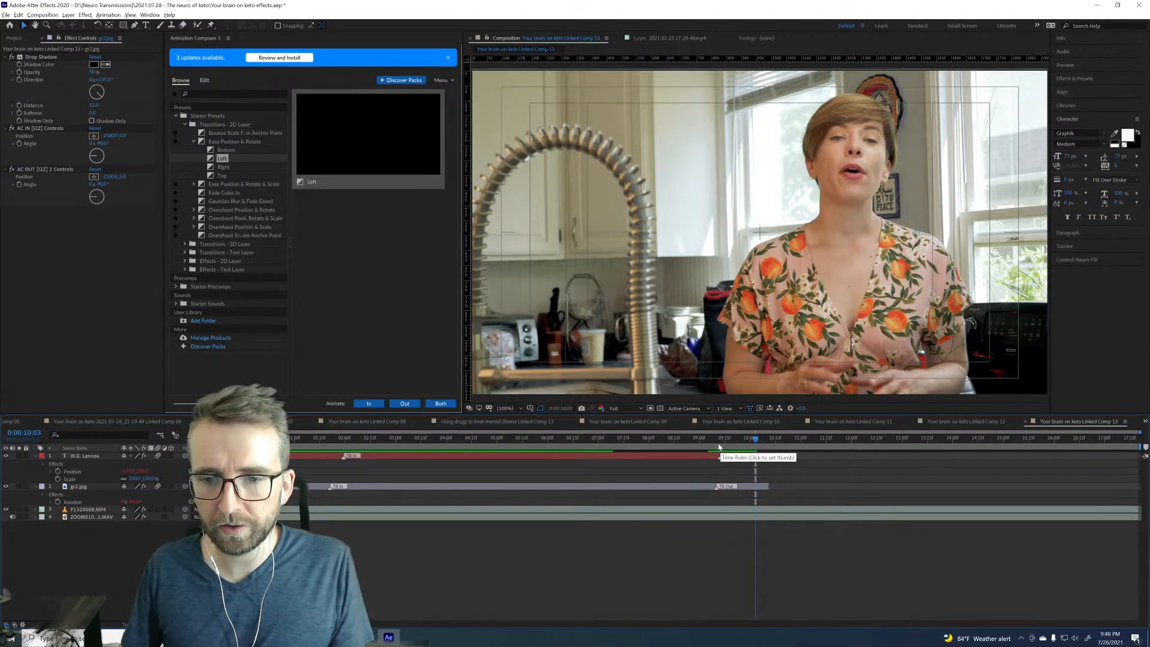
left_click(719, 447)
key("space")
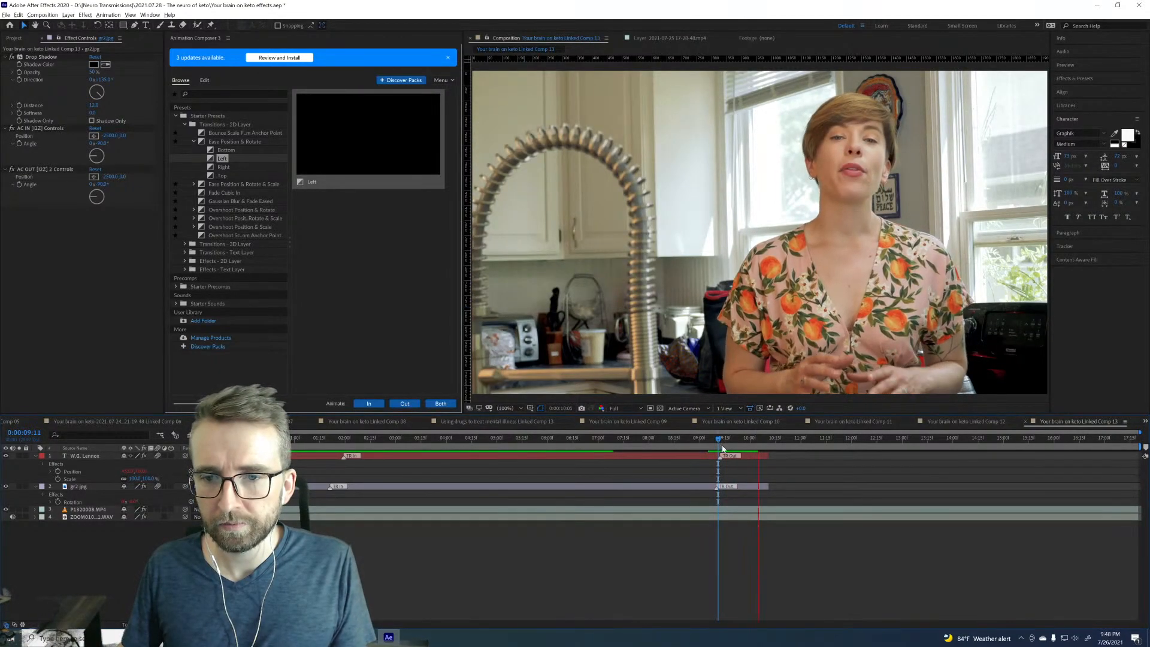
key("space")
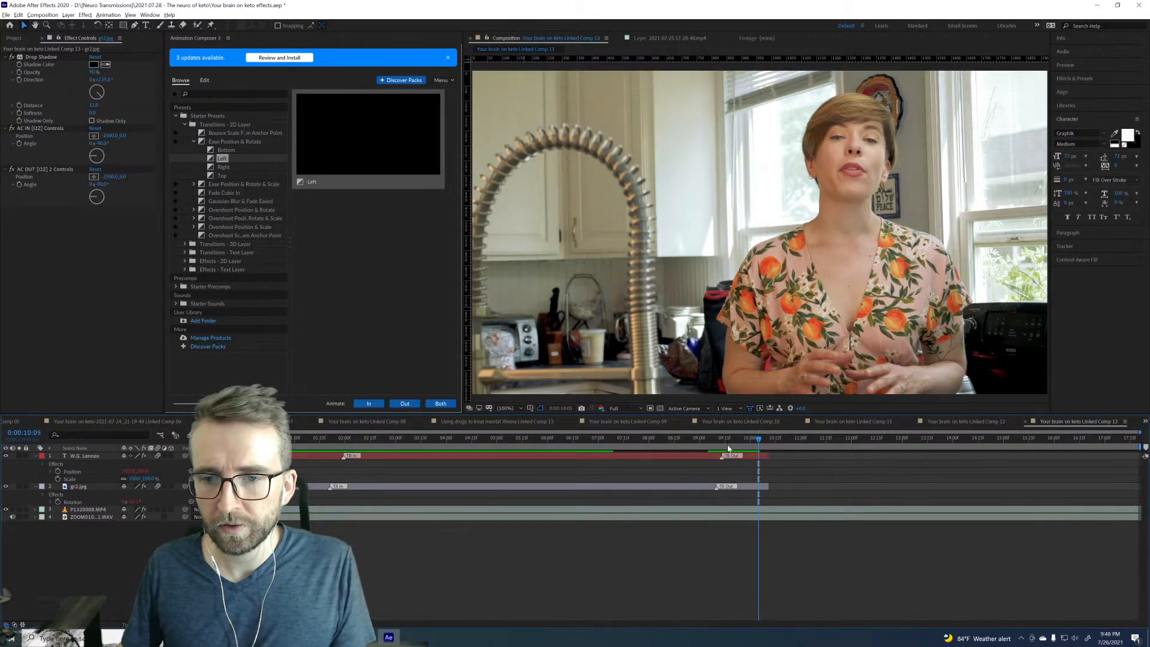
Step: Play the footage after the portrait's exit to find the next caption cue and place the playhead at 0:00:13:12
key("space")
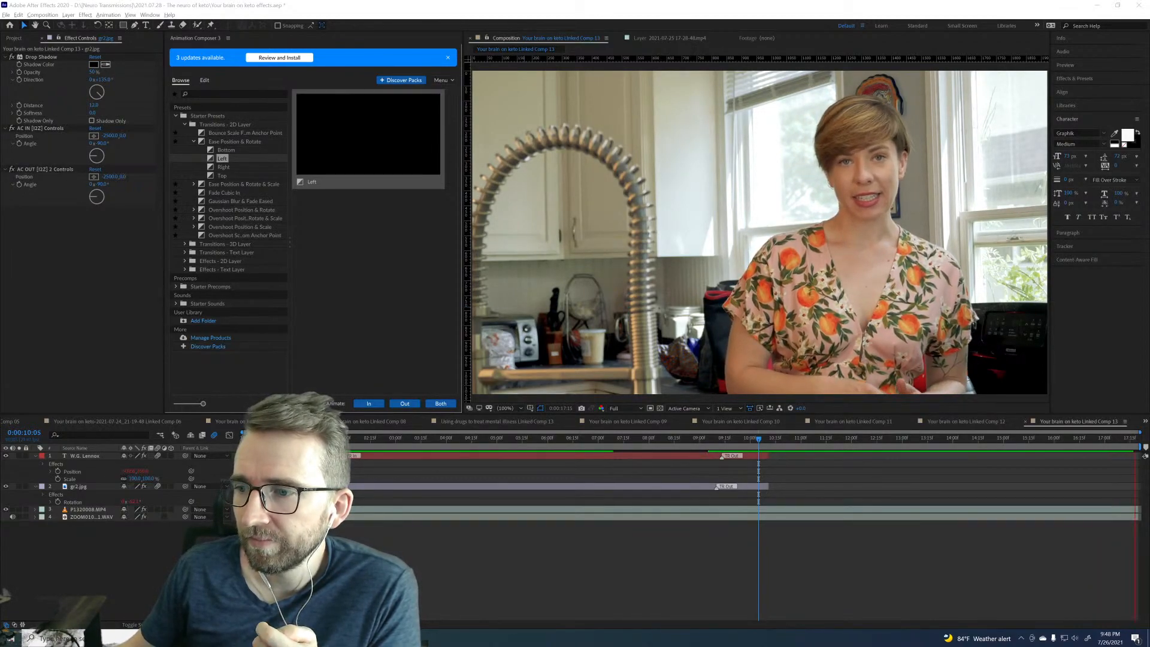
left_click(784, 440)
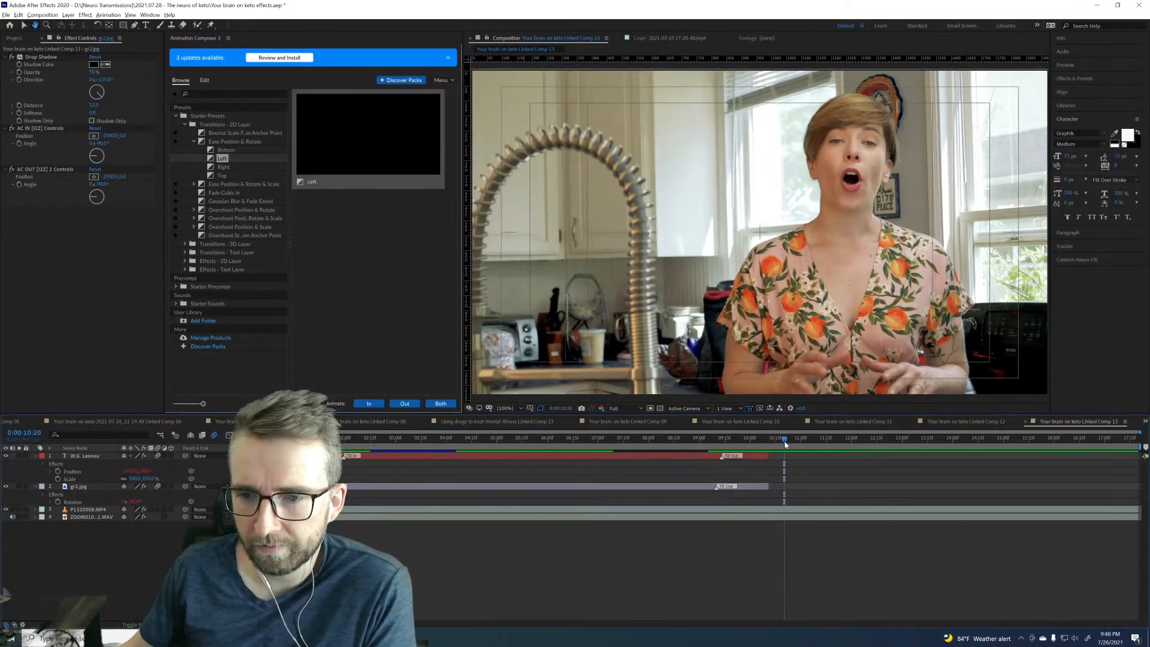
key("space")
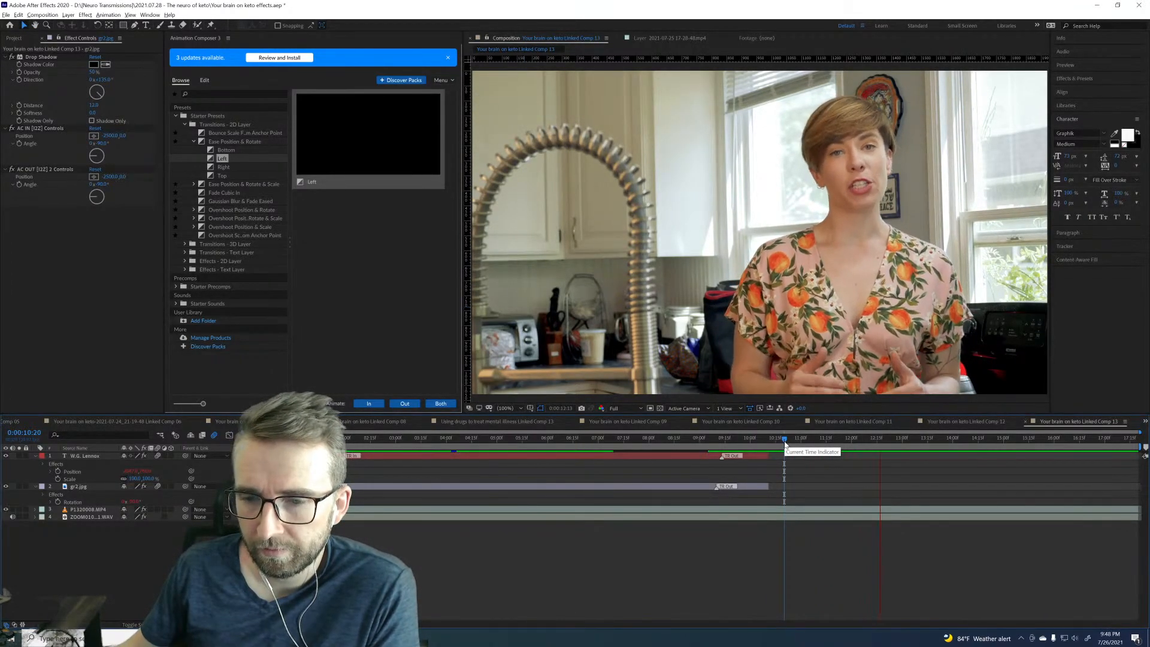
key("space")
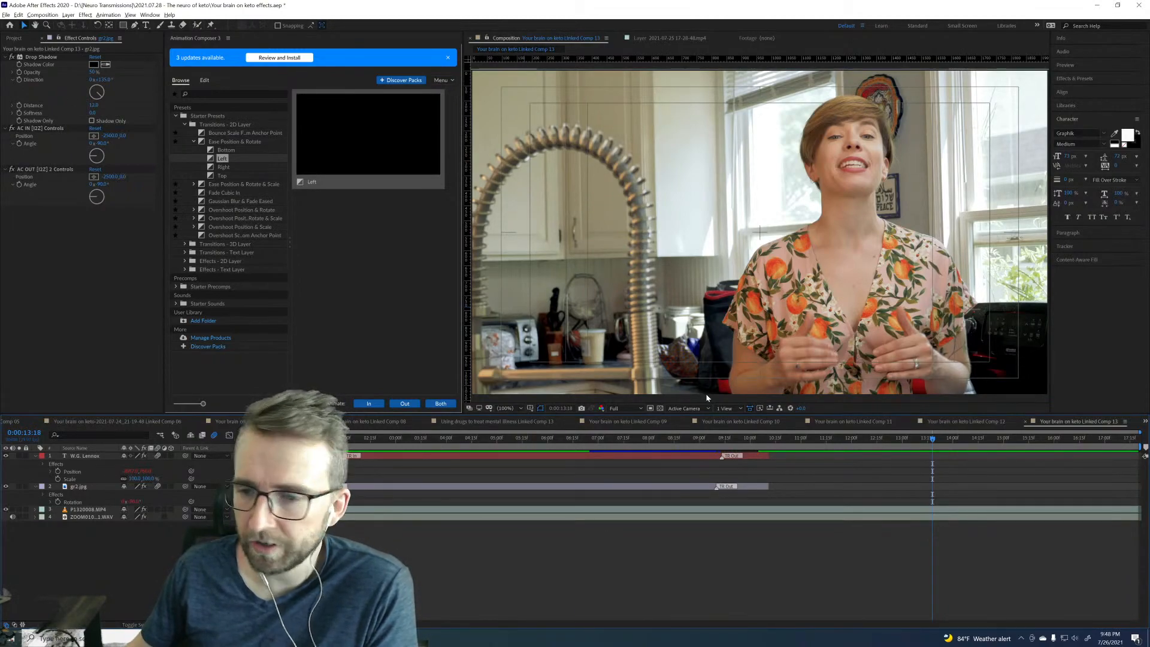
key("space")
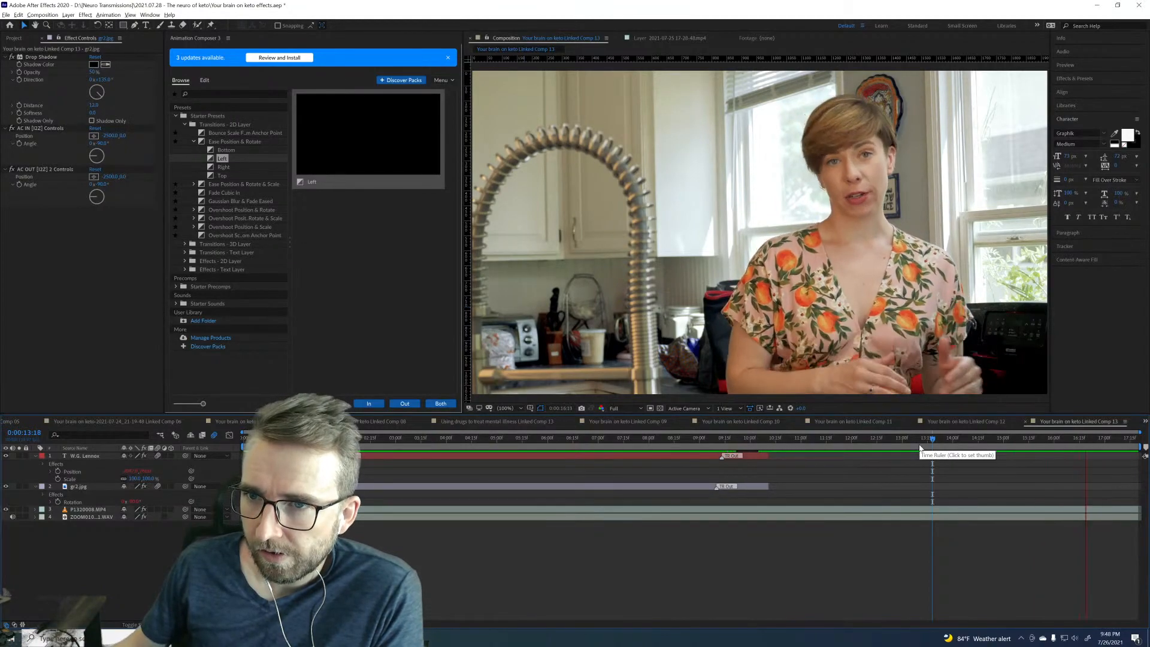
left_click(901, 440)
key("space")
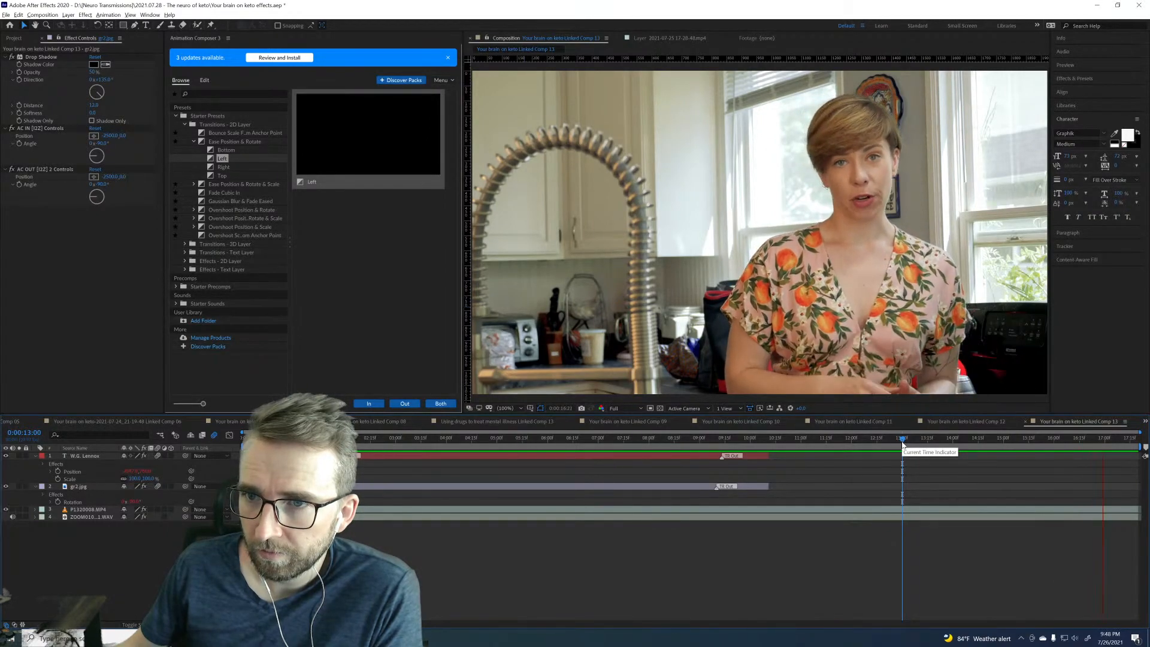
key("space")
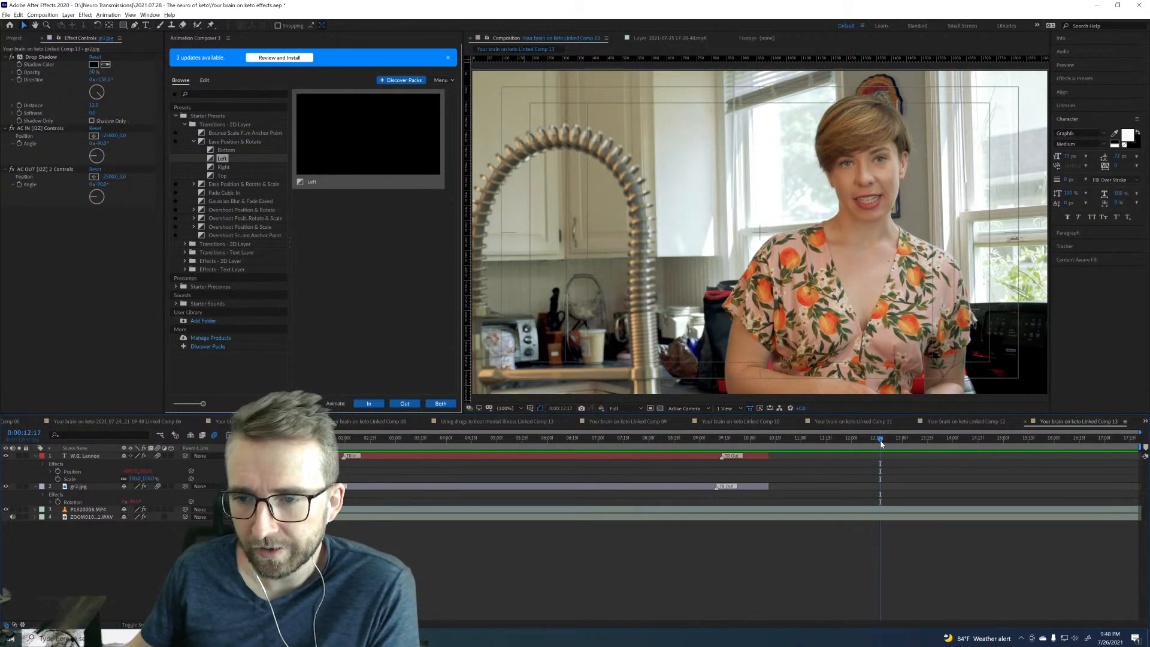
key("space")
left_click_drag(880, 441, 924, 438)
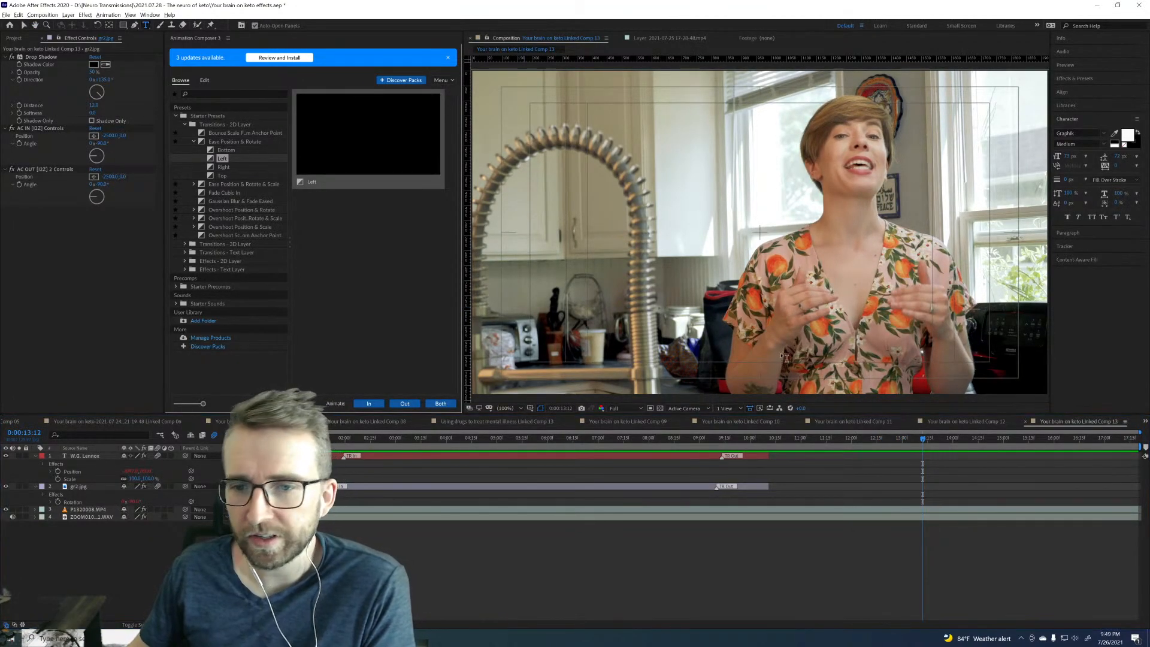
Step: Add an "Acidosis" text layer low in the frame, center it horizontally in the composition, and scale it to about 141%
left_click(753, 355)
type("a")
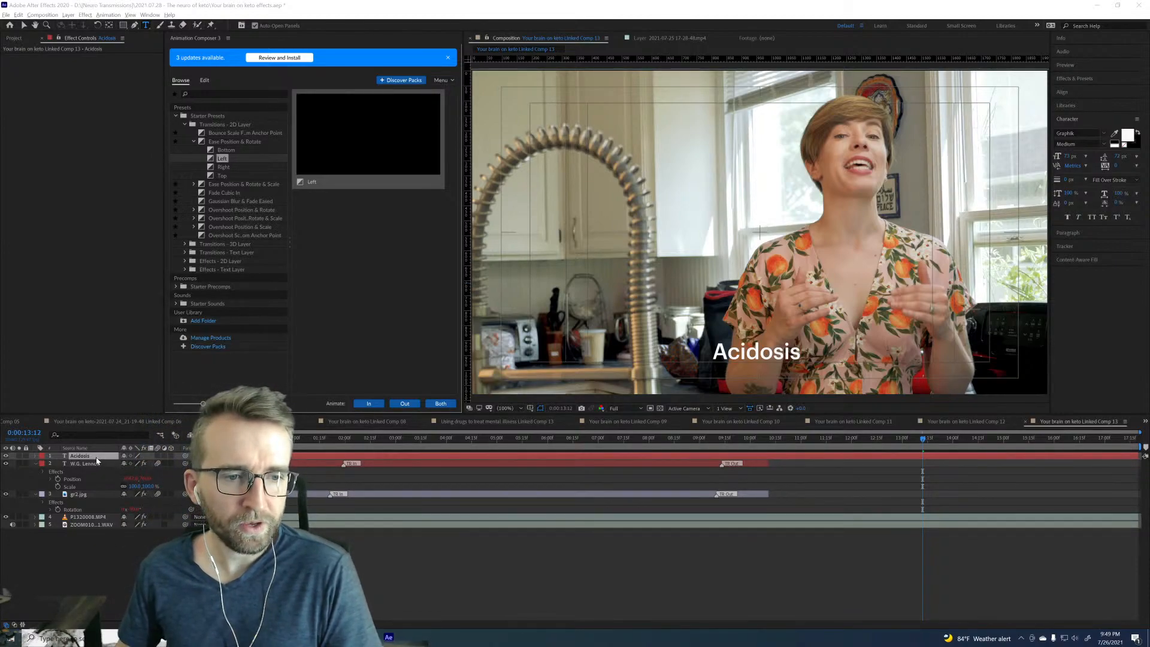
left_click(1085, 92)
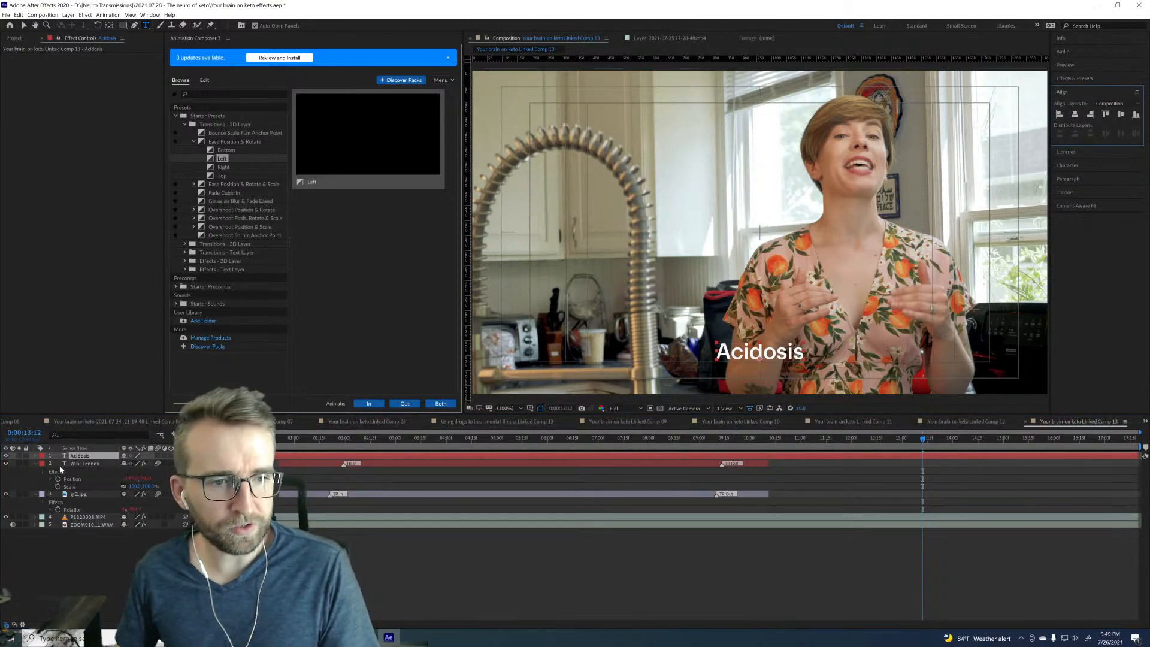
key("s")
left_click_drag(132, 462, 150, 463)
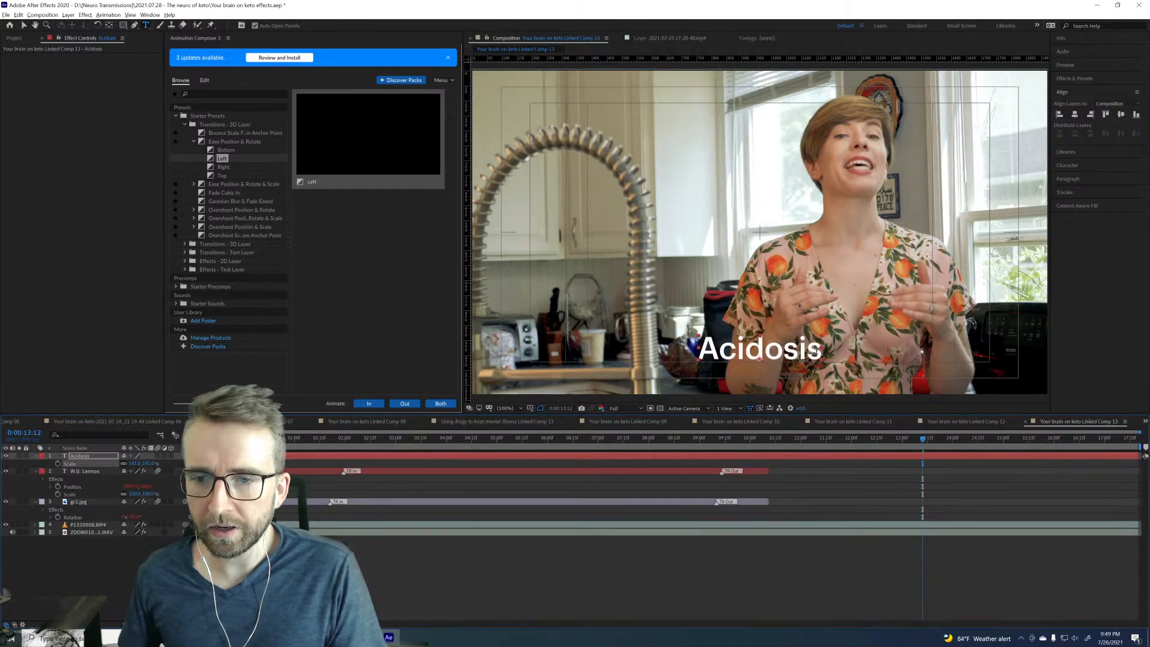
Step: Extend the Acidosis caption's text to read "Acidosis & serum uric acid"
left_click(816, 350)
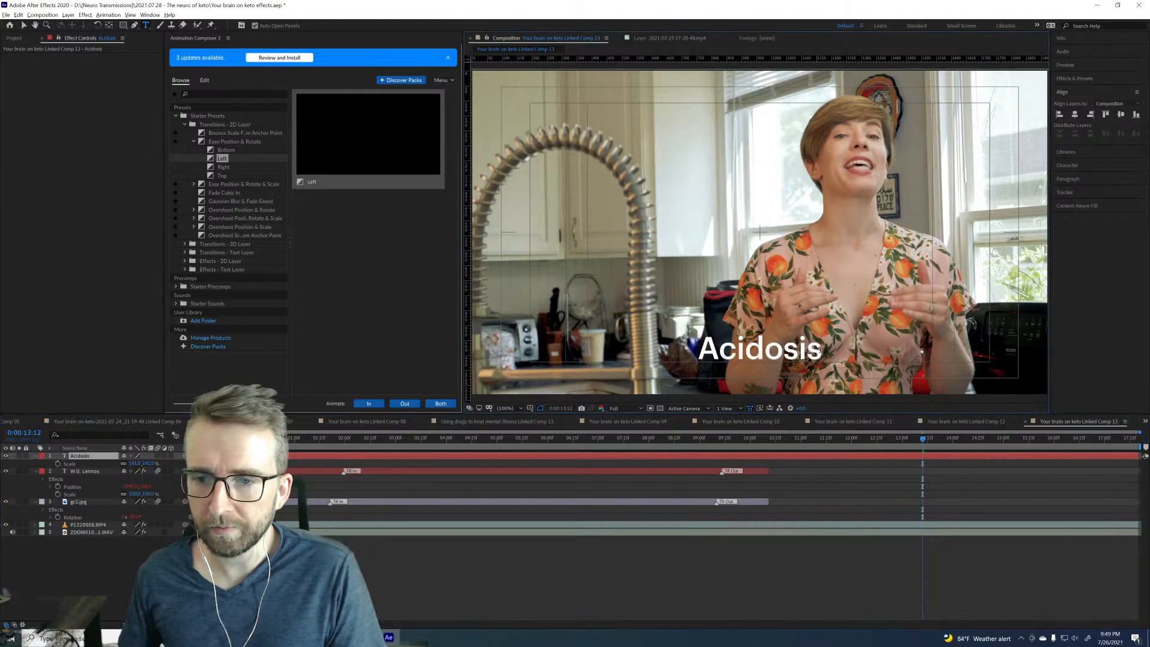
type("&")
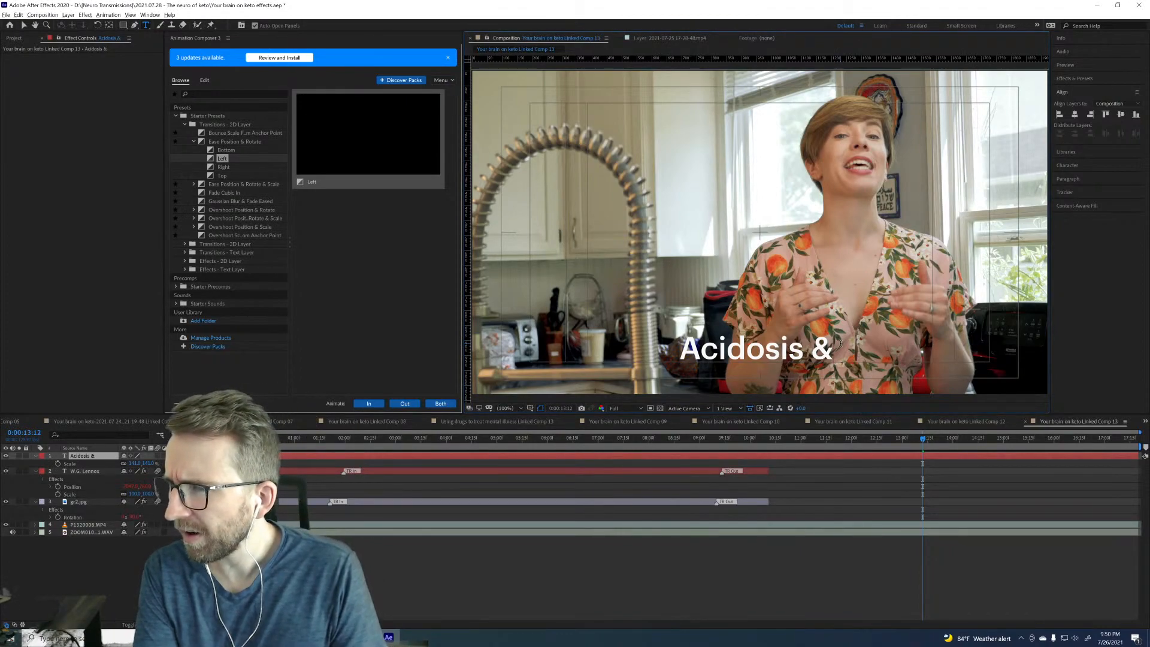
type("Seru")
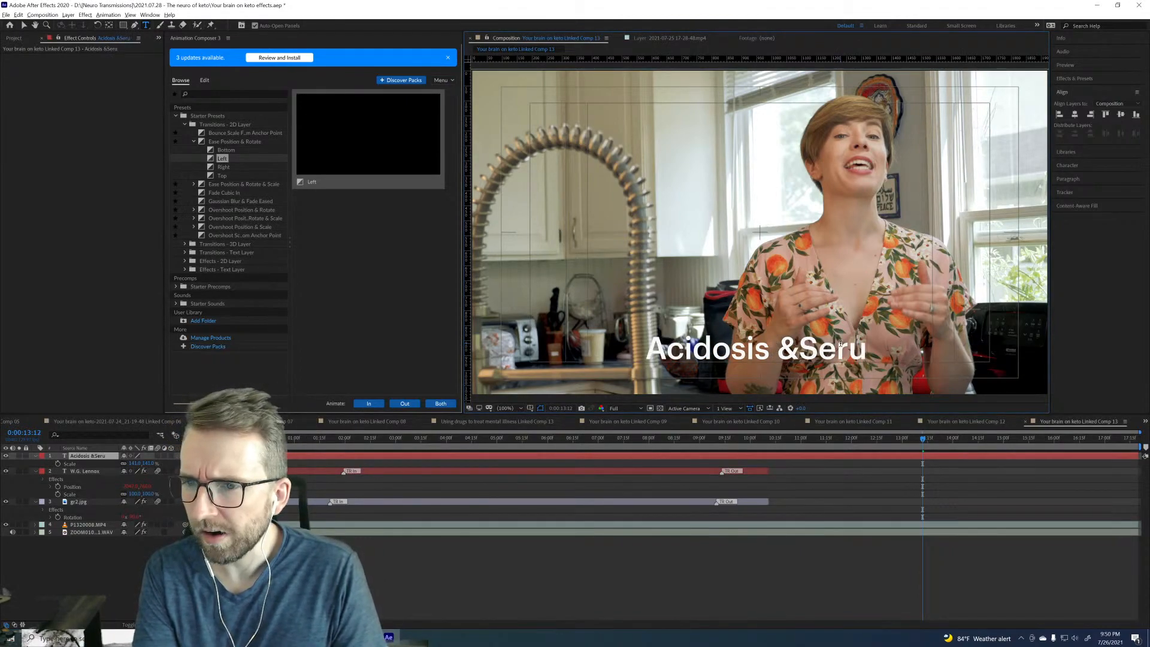
key("BackSpace")
key("BackSpace")
key("BackSpace")
key("BackSpace")
type("S")
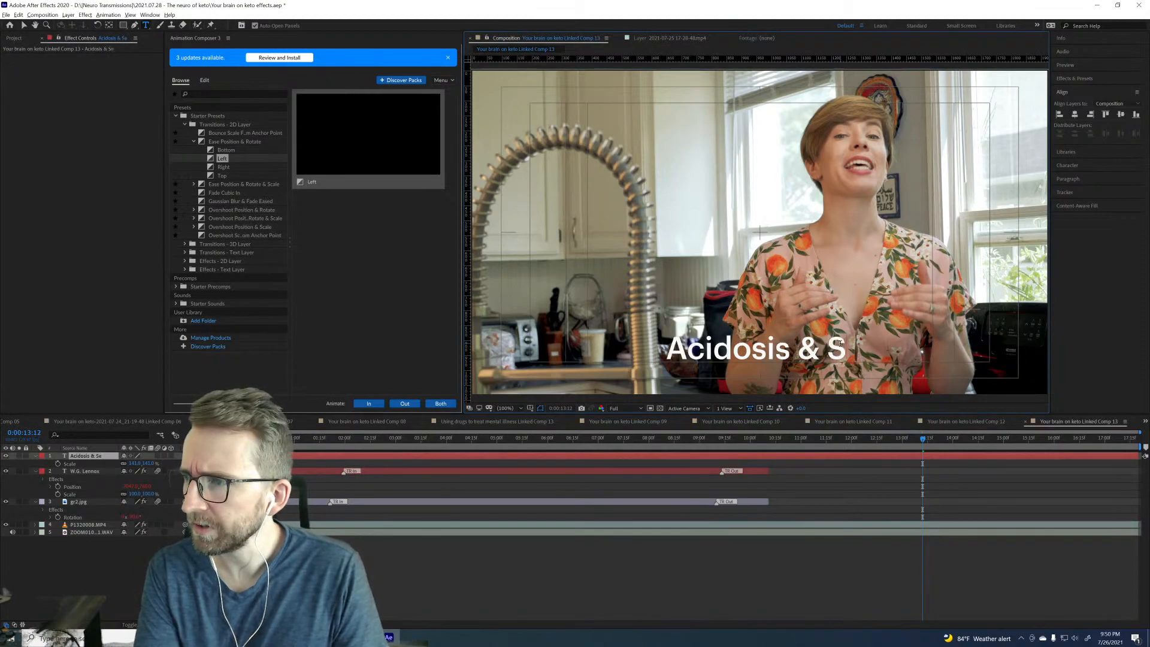
type("erum uric")
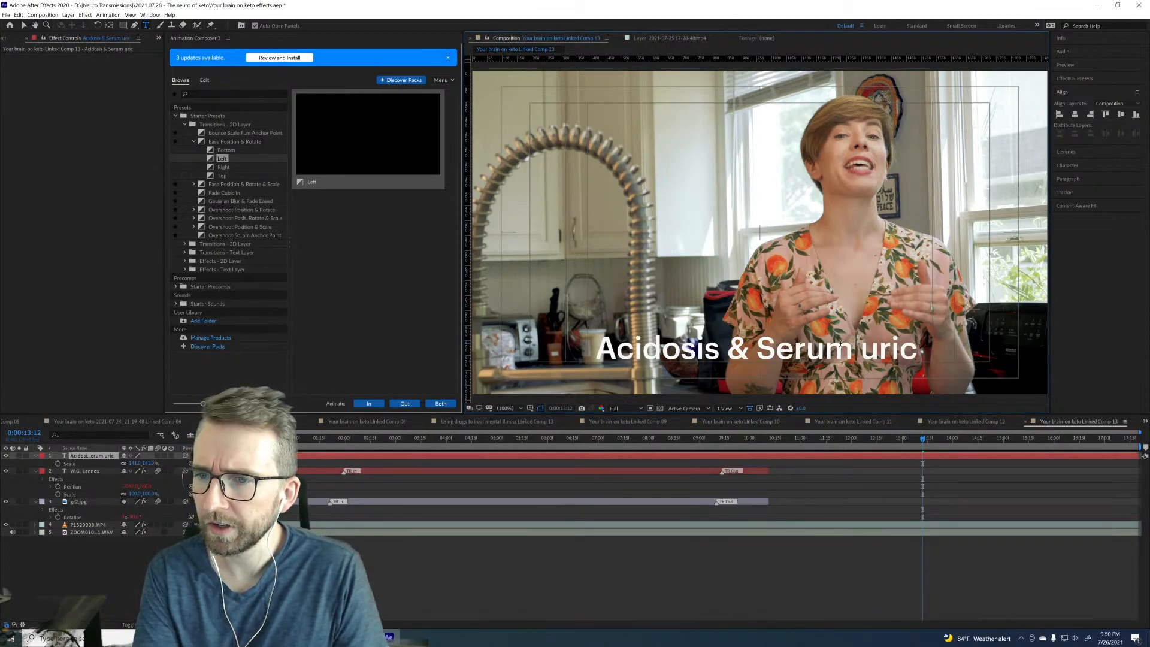
type(" acid")
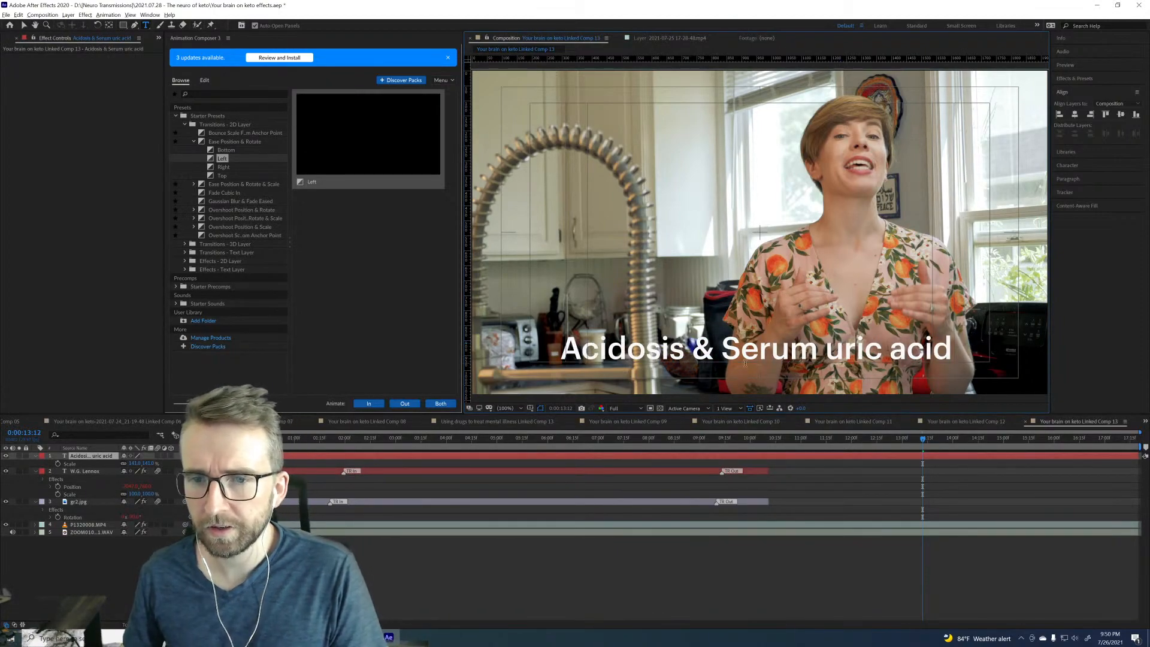
type("s")
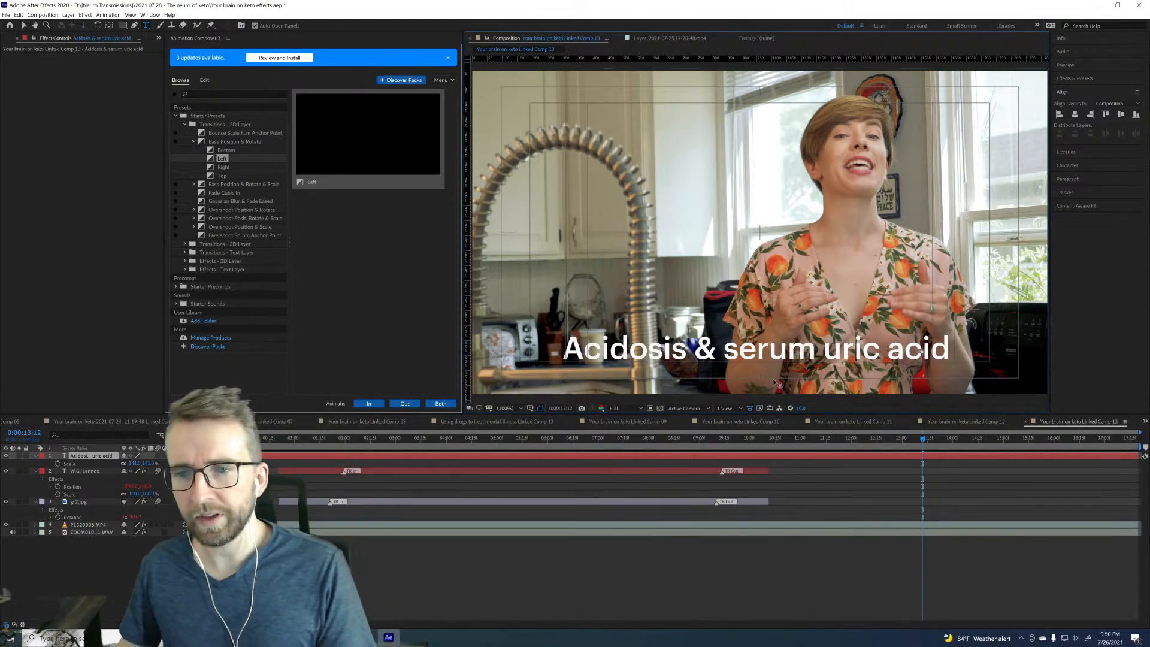
Step: Apply the Drop Shadow effect to the "Acidosis & serum uric acid" caption
key("ctrl+space")
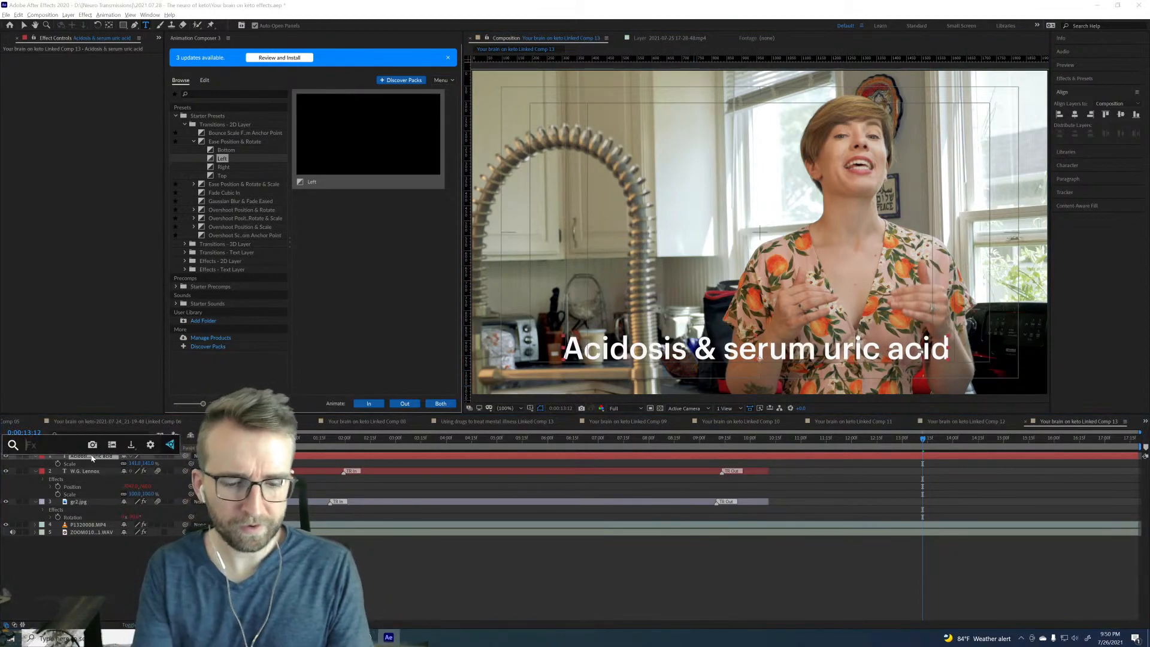
type("dro")
key("Return")
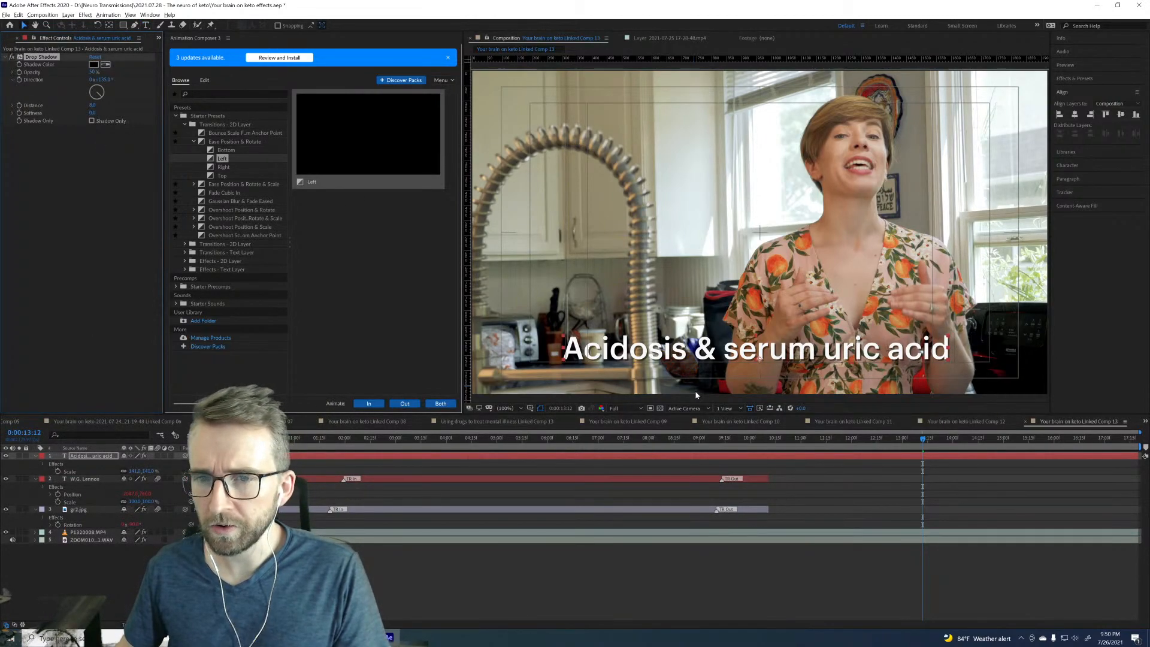
Step: Trim the start of the "Acidosis & serum uric acid" layer to 0:00:13:12 and duplicate the layer
left_click(825, 474)
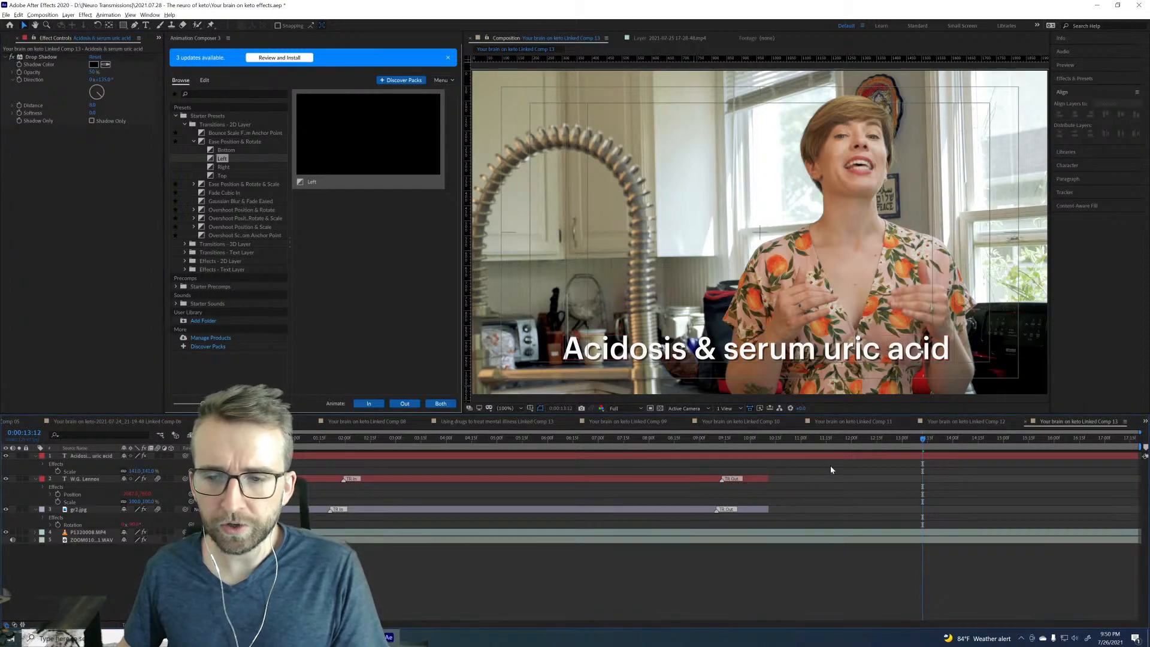
left_click(871, 458)
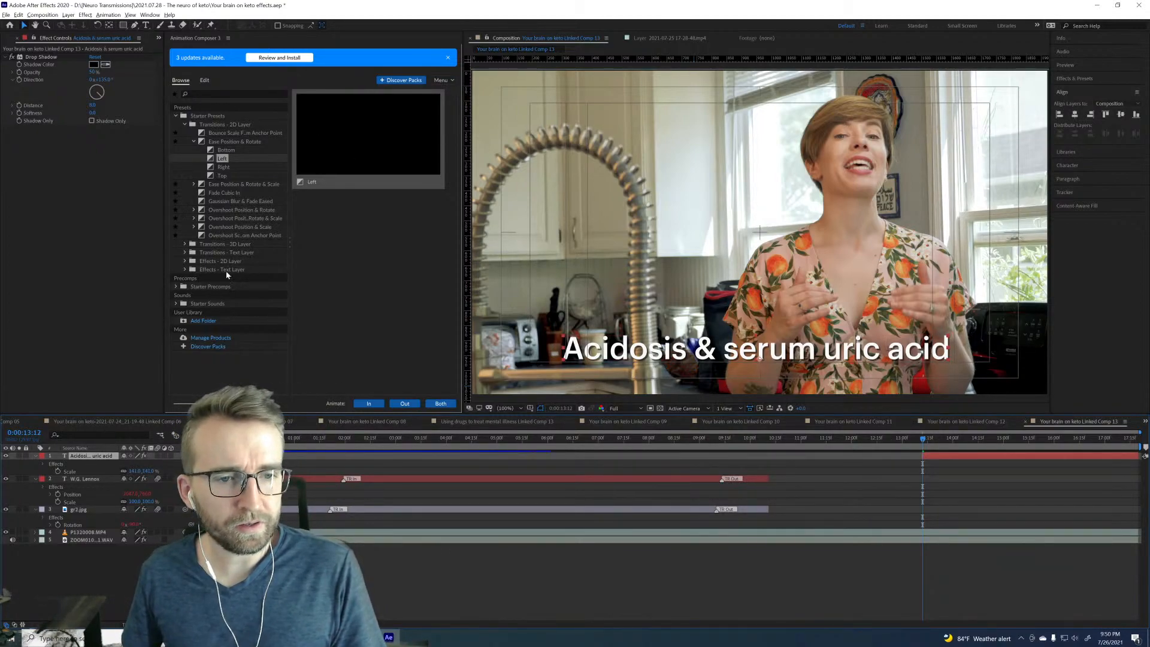
key("ctrl+d")
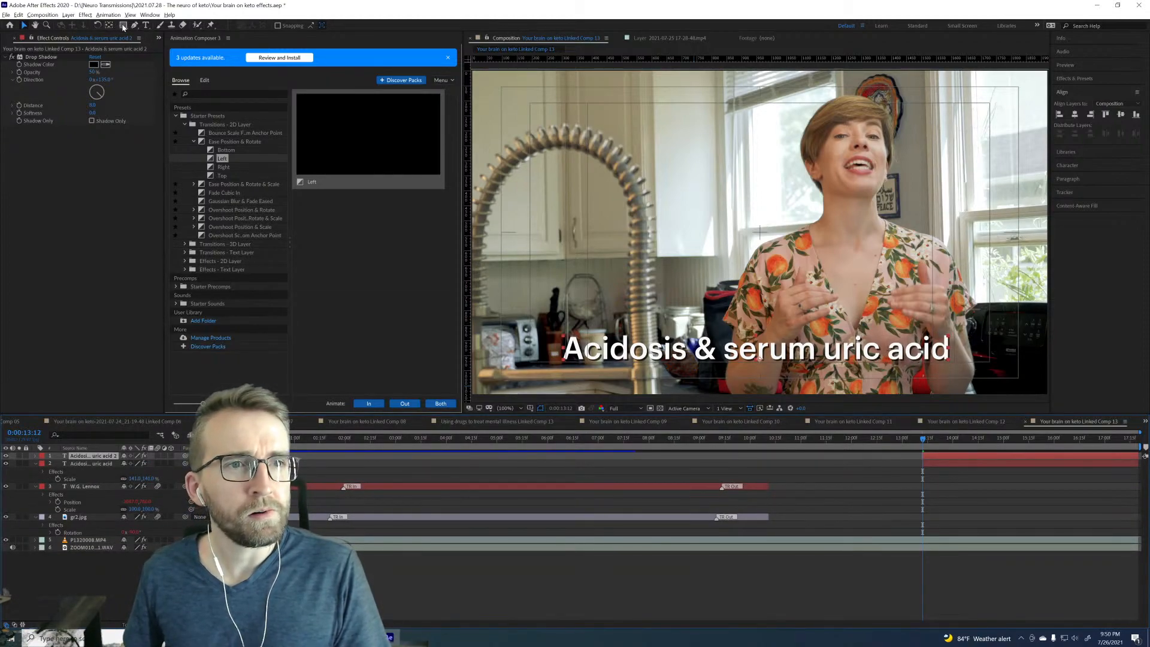
Step: Undo the caption layer's duplication and mask the caption with a rectangle around the word "Acidosis"
key("ctrl+z")
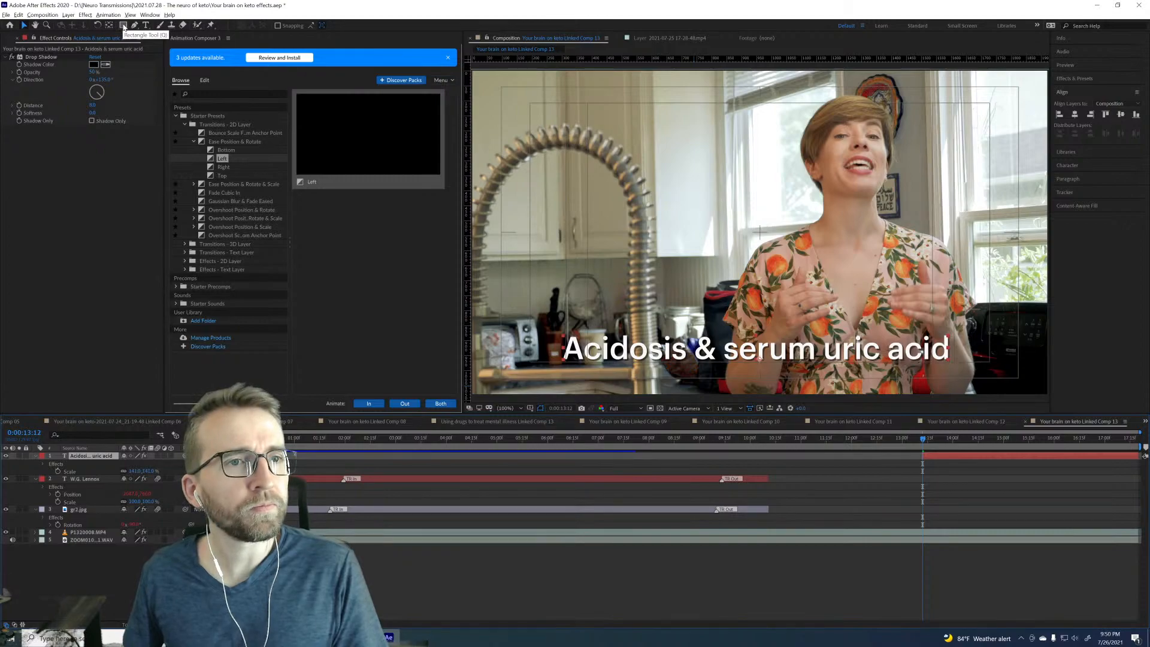
left_click(124, 26)
left_click_drag(544, 321, 689, 373)
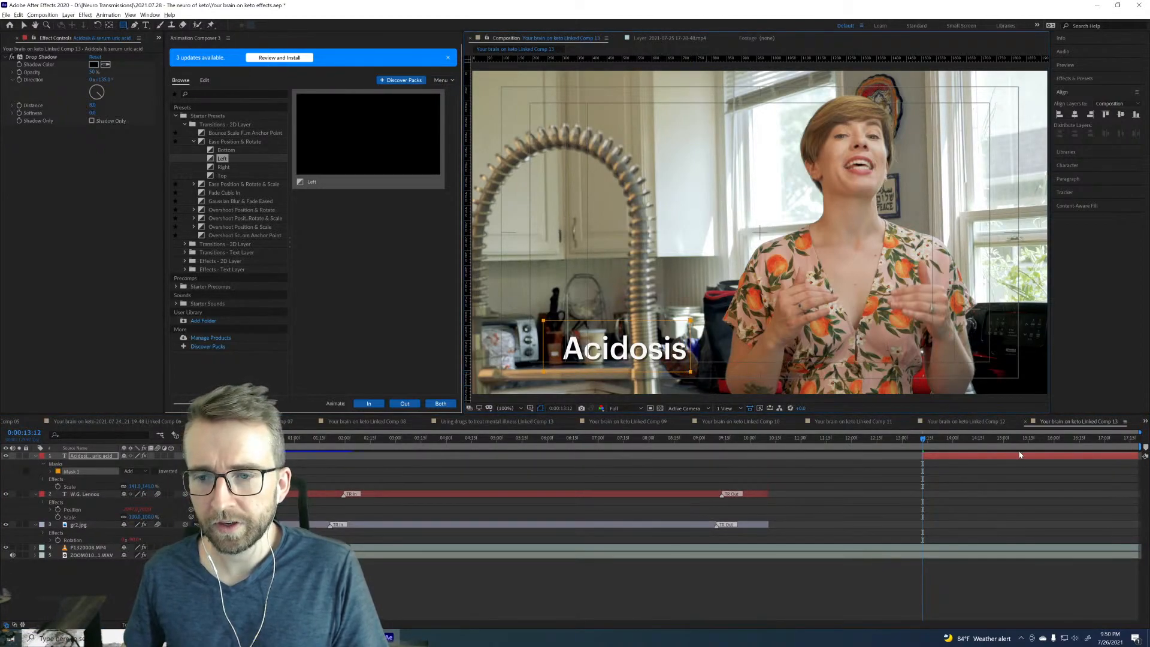
Step: Duplicate the masked caption layer and set the copy's mask mode to Subtract
key("ctrl+d")
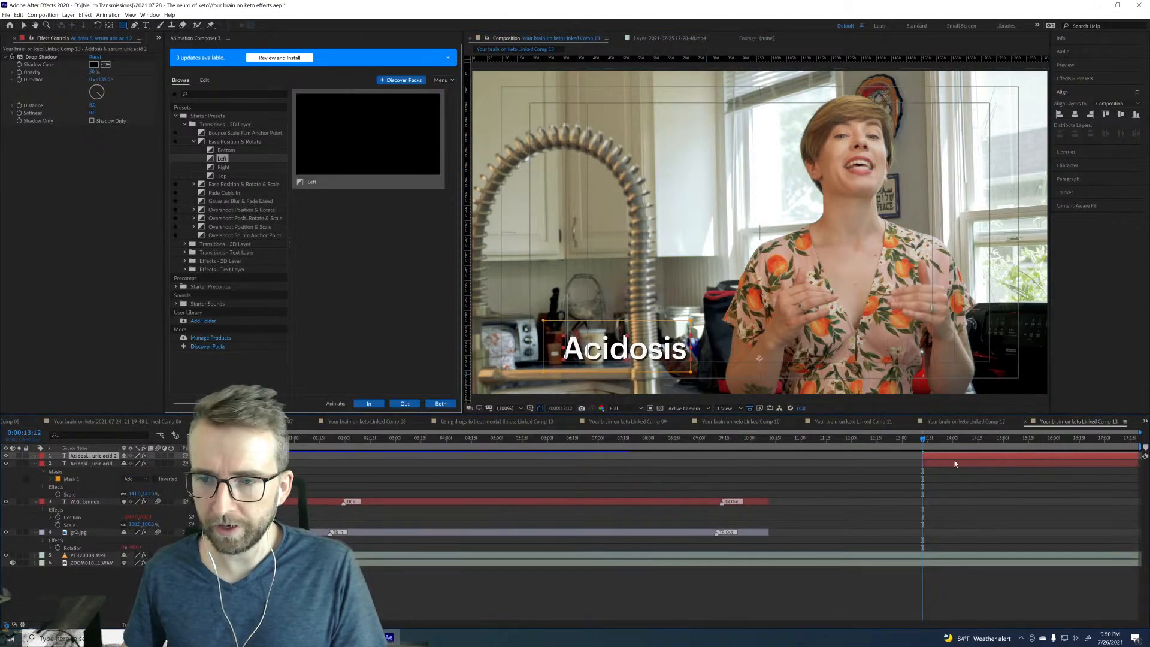
key("m")
key("m")
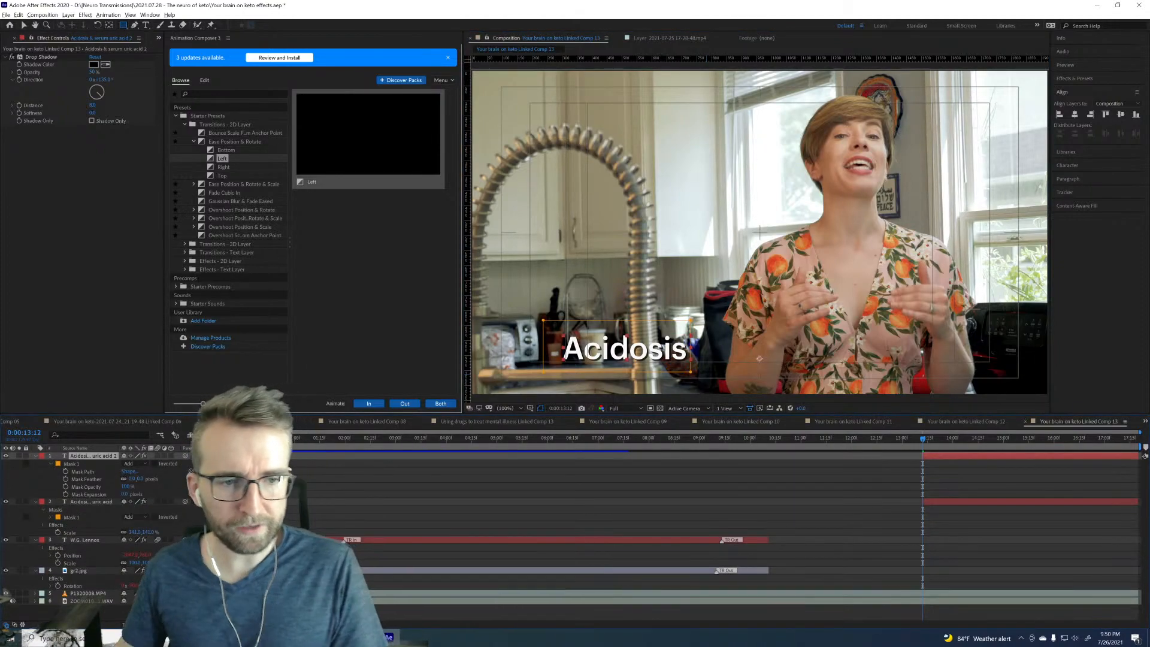
left_click(137, 464)
left_click(139, 483)
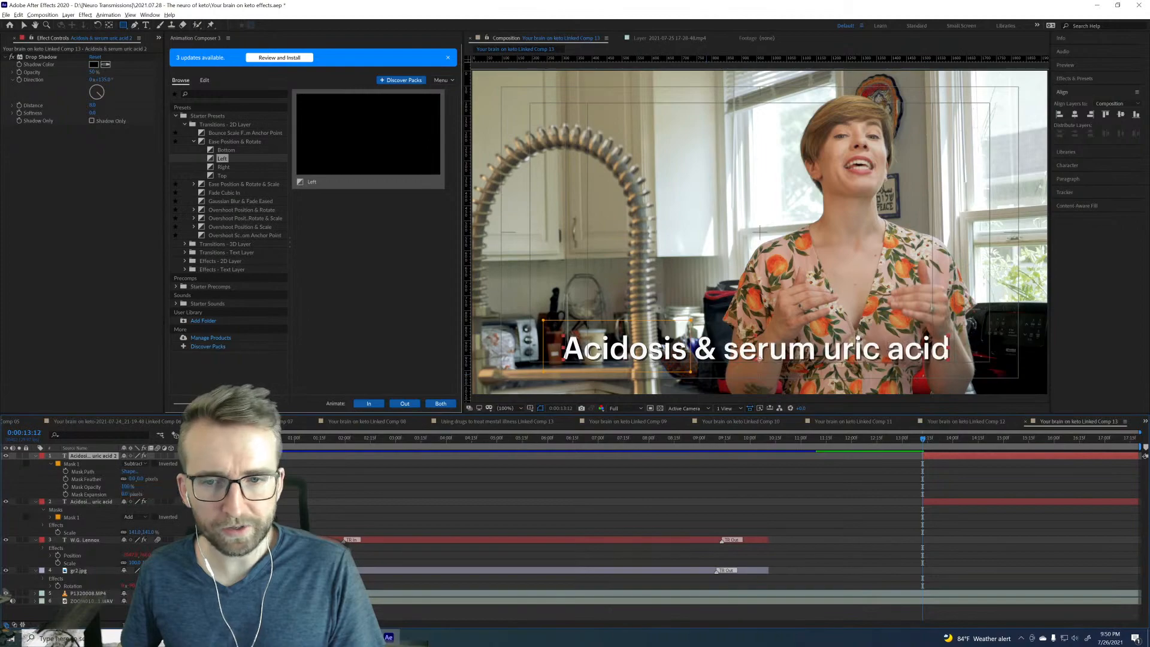
Step: Apply the Ease Position & Rotate Bottom preset as an in-animation to both caption layers and remove their rotation animation
left_click(940, 503, "shift")
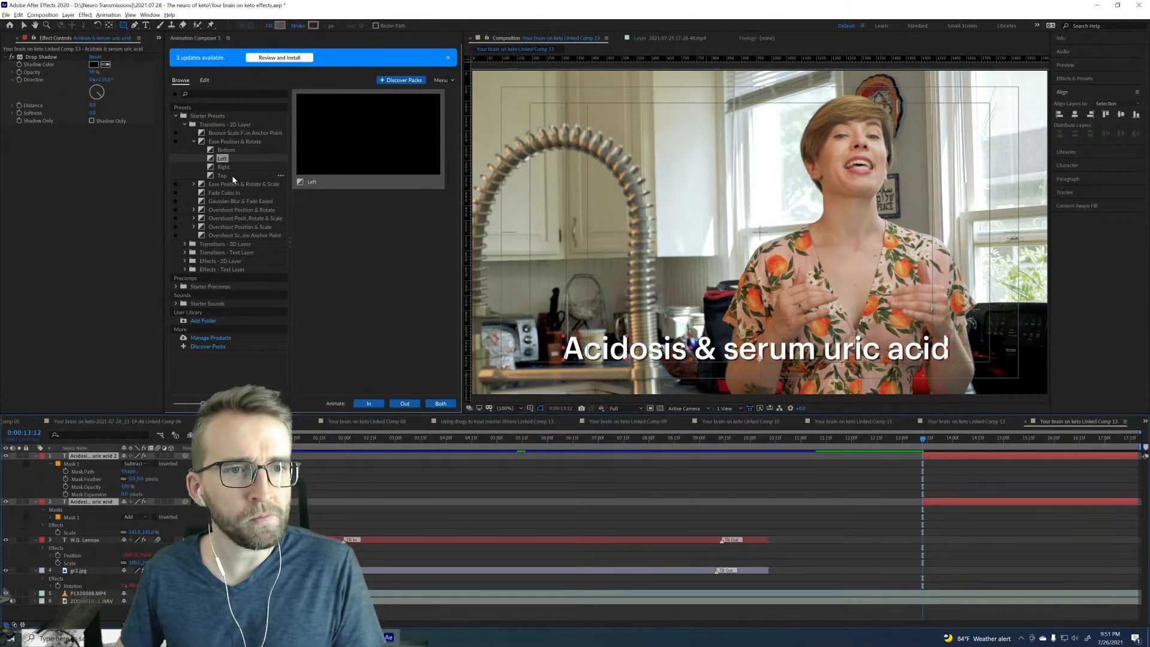
left_click(226, 149)
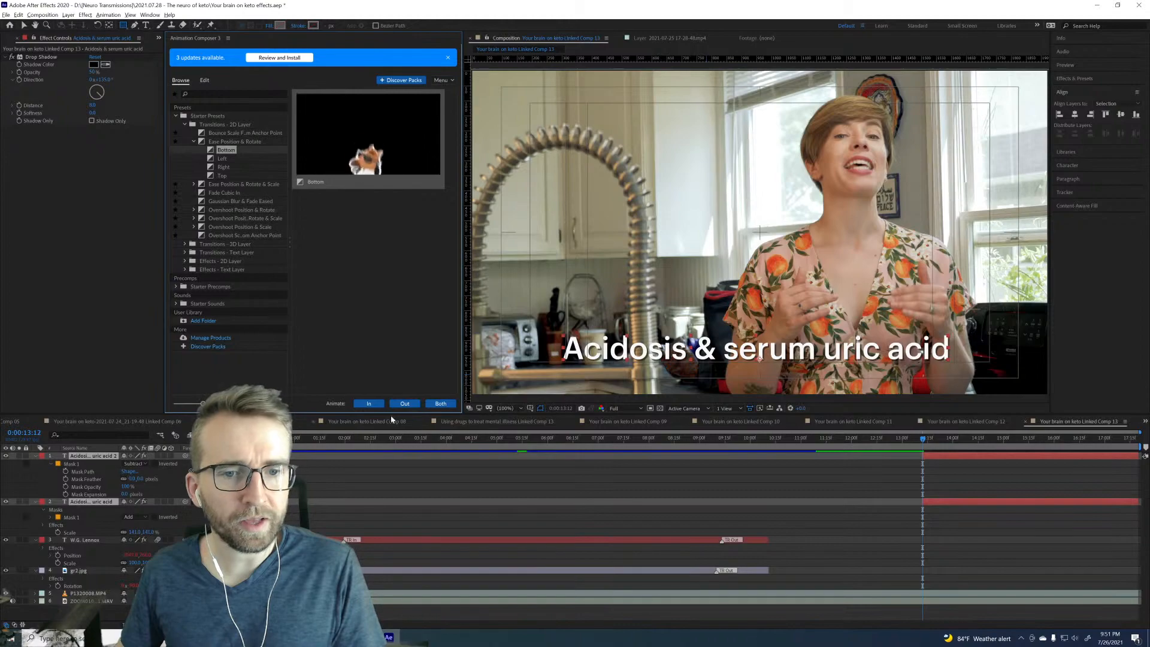
left_click(379, 405)
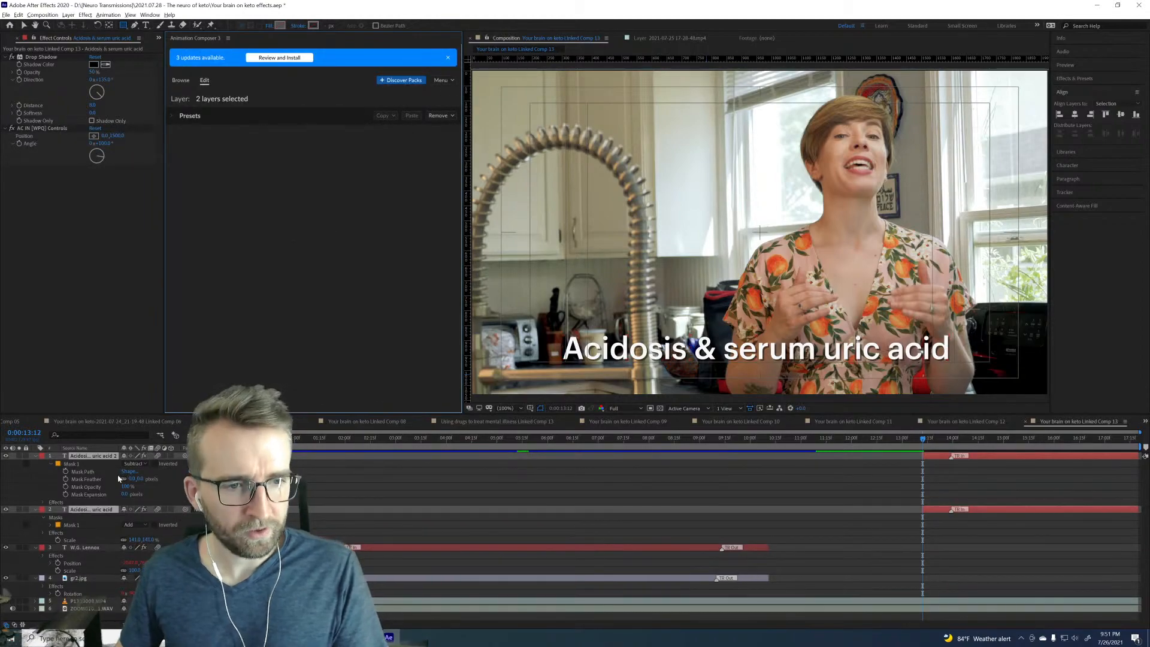
key("r")
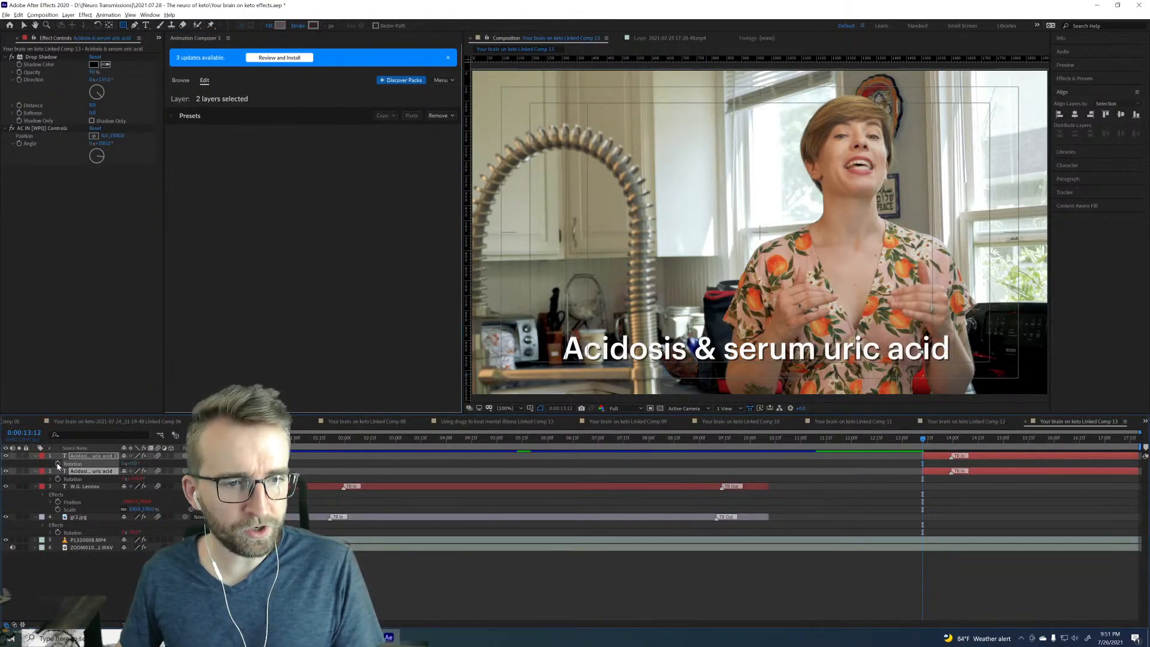
left_click(90, 471)
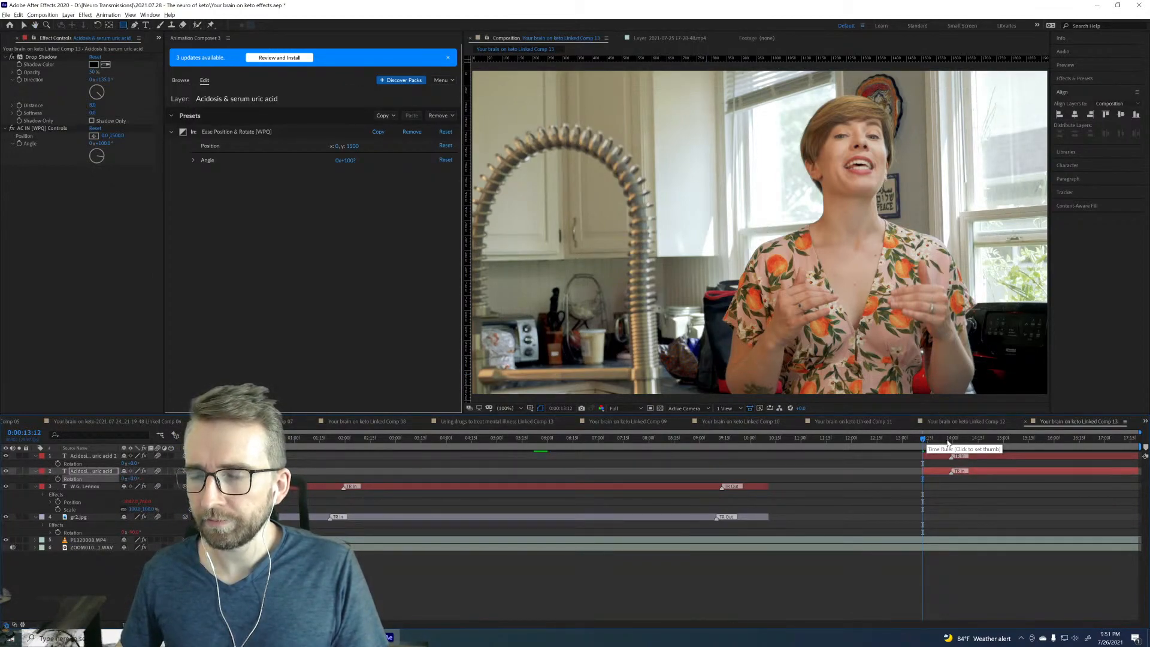
Step: Preview the caption entrance and move the "Acidosis" layer earlier so that it starts at about 0:00:13:00
key("space")
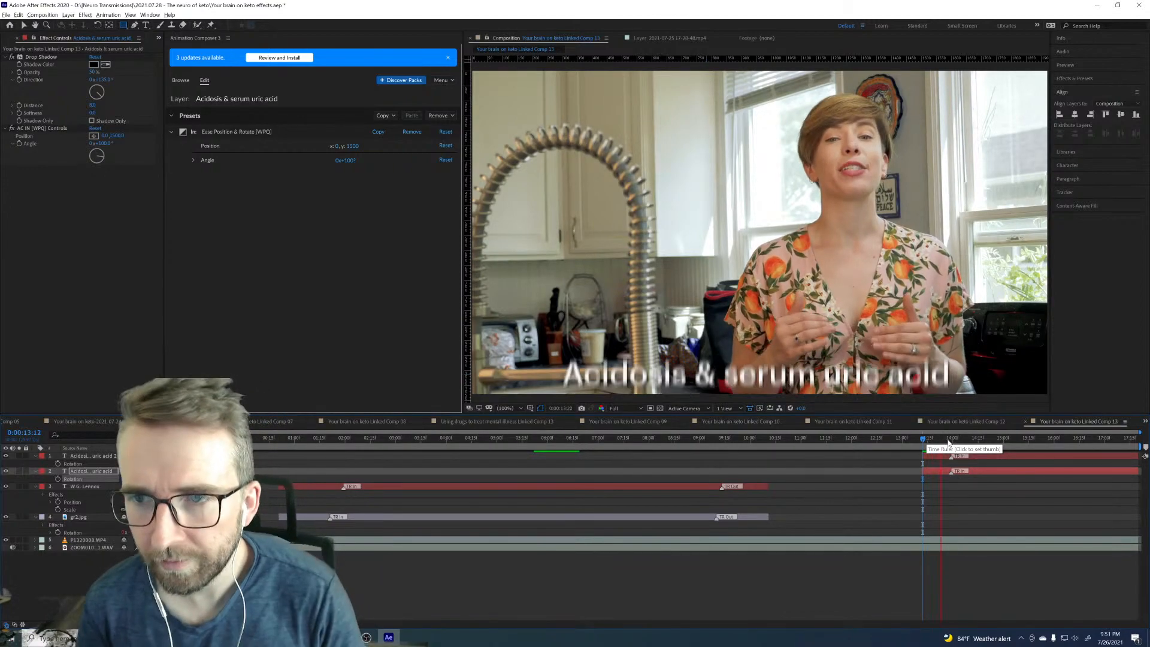
left_click(925, 439)
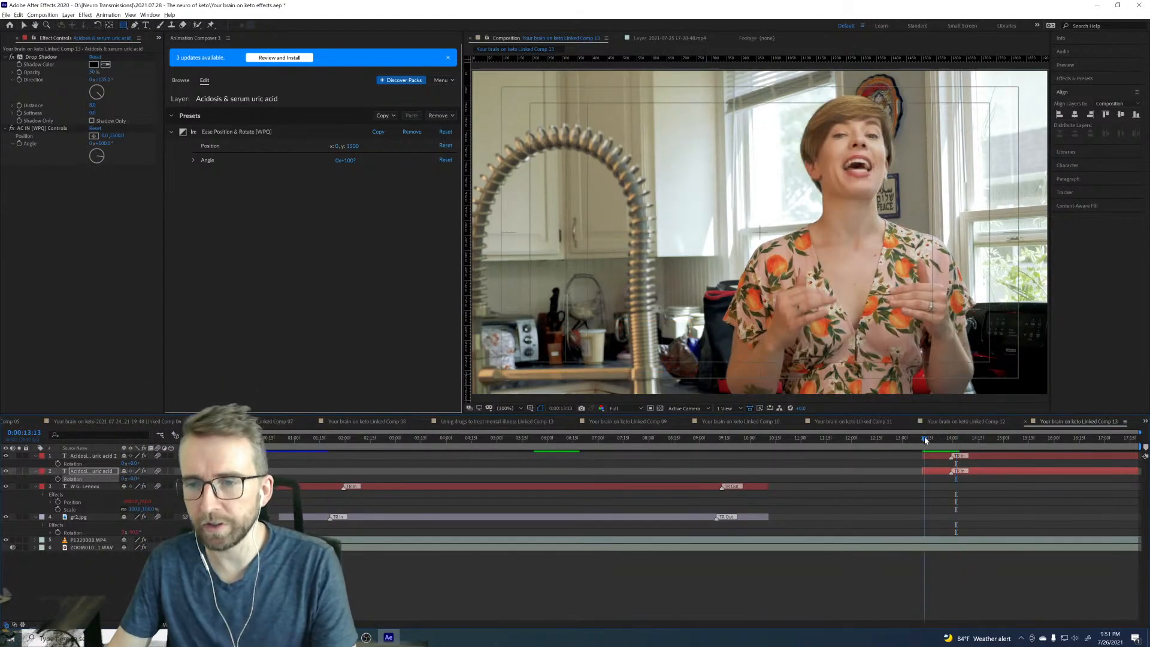
mouse_move(924, 439)
left_mouse_down()
mouse_move(930, 470)
mouse_move(918, 473)
left_mouse_up()
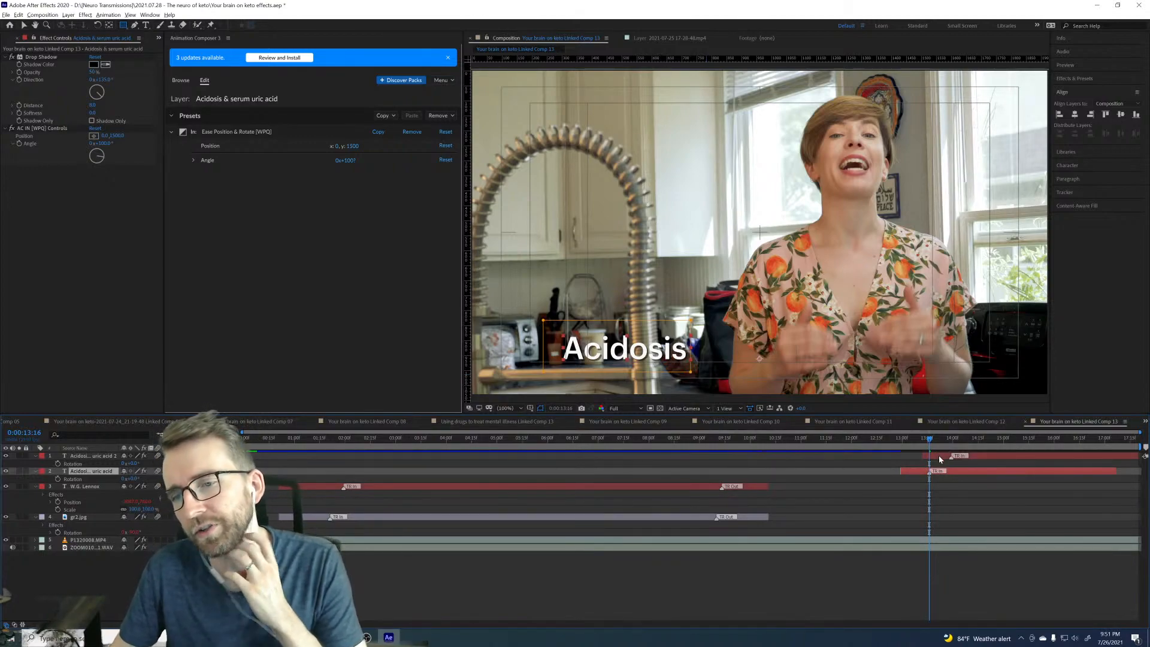
Step: Move the "& serum uric acid" layer about 1.3 seconds later and play back the caption timing
left_click_drag(940, 455, 1009, 455)
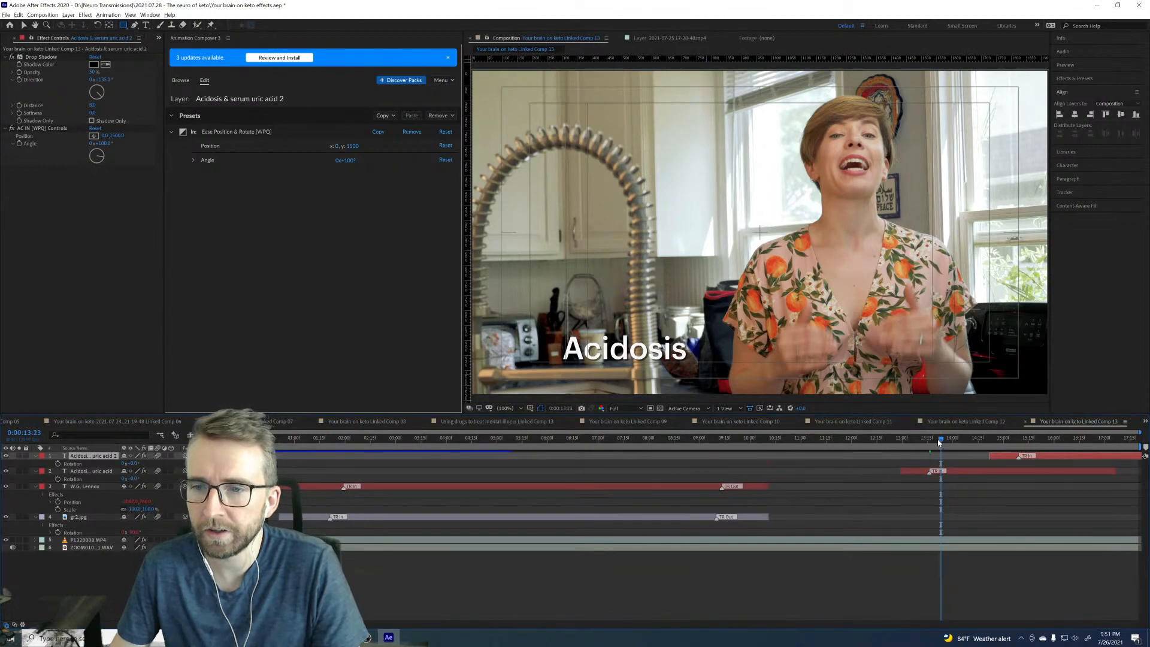
key("space")
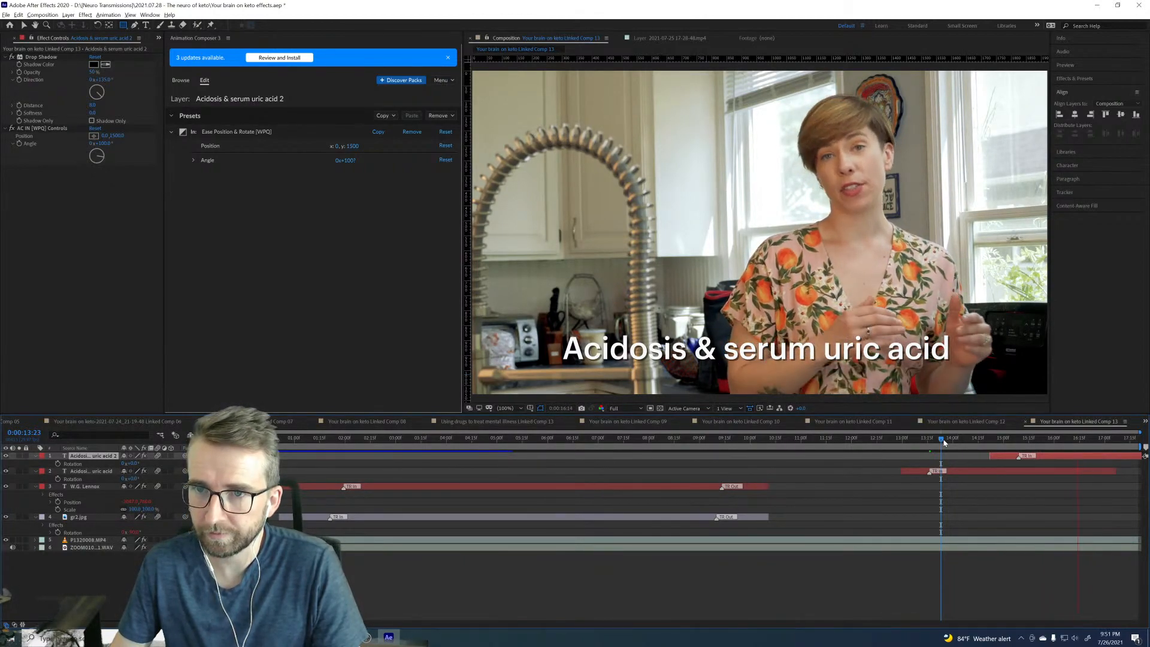
key("space")
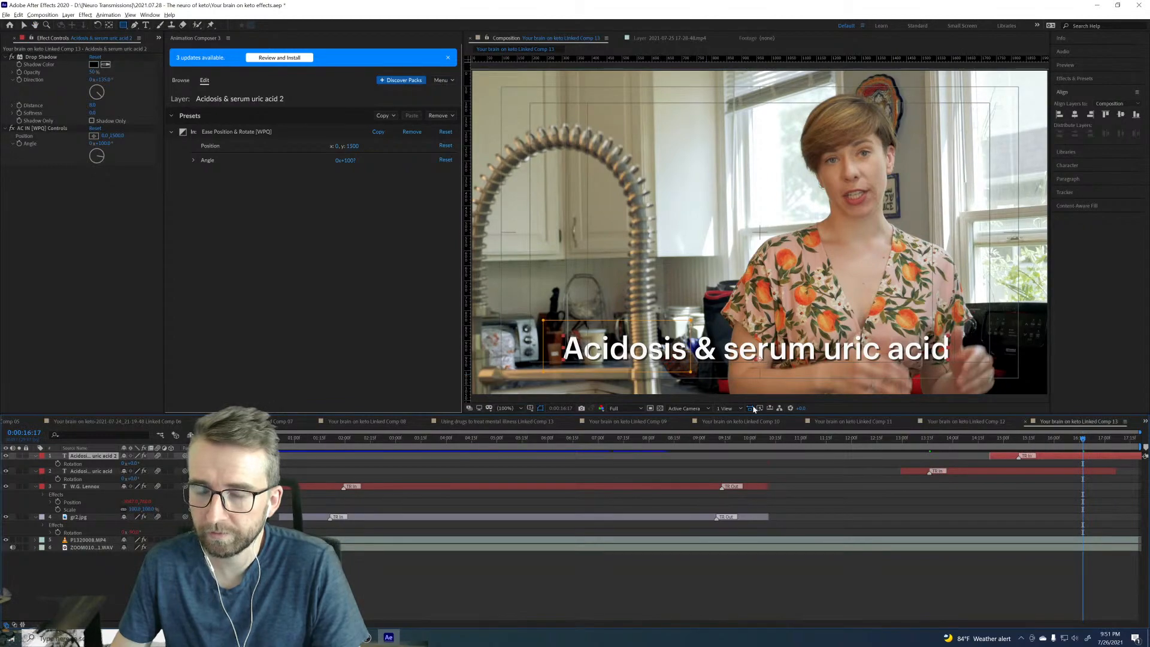
Step: Duplicate the "& serum uric acid" layer and reshape the original layer's subtract mask to surround only the ampersand
key("ctrl+d")
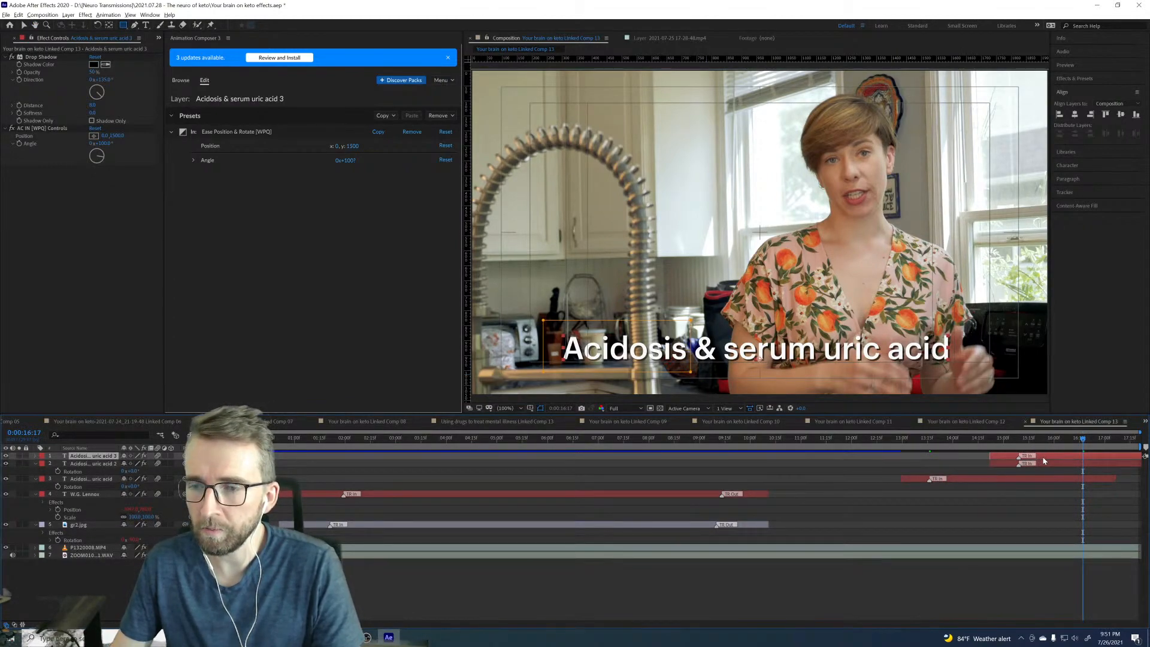
left_click(1045, 464)
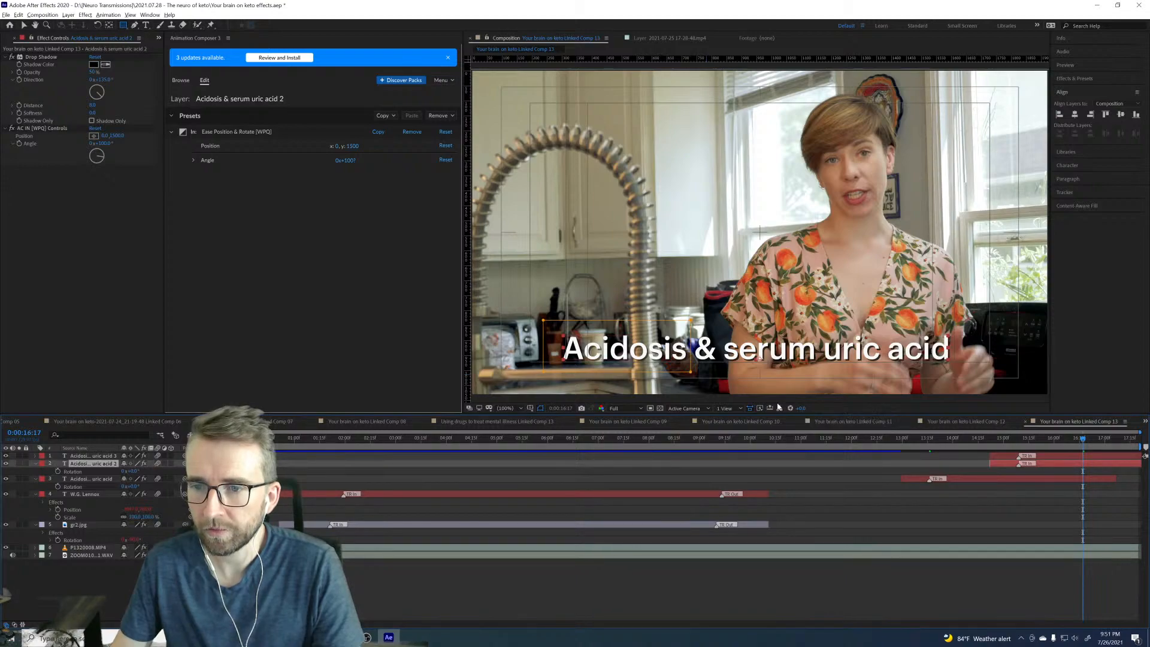
left_click(542, 343)
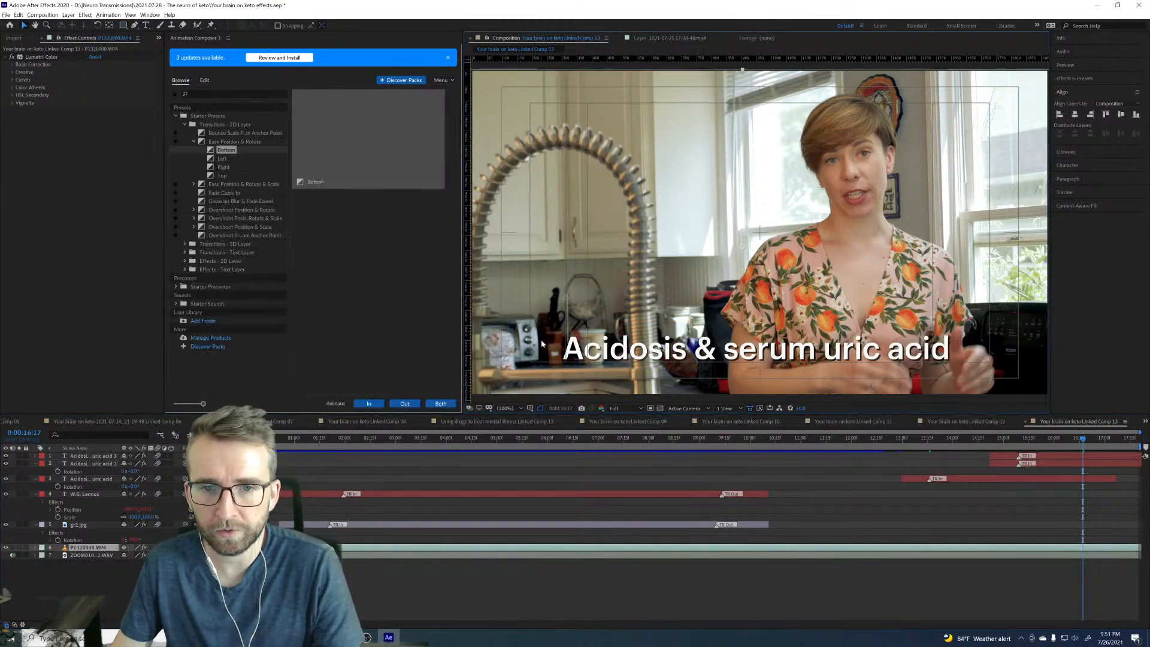
left_click(1045, 464)
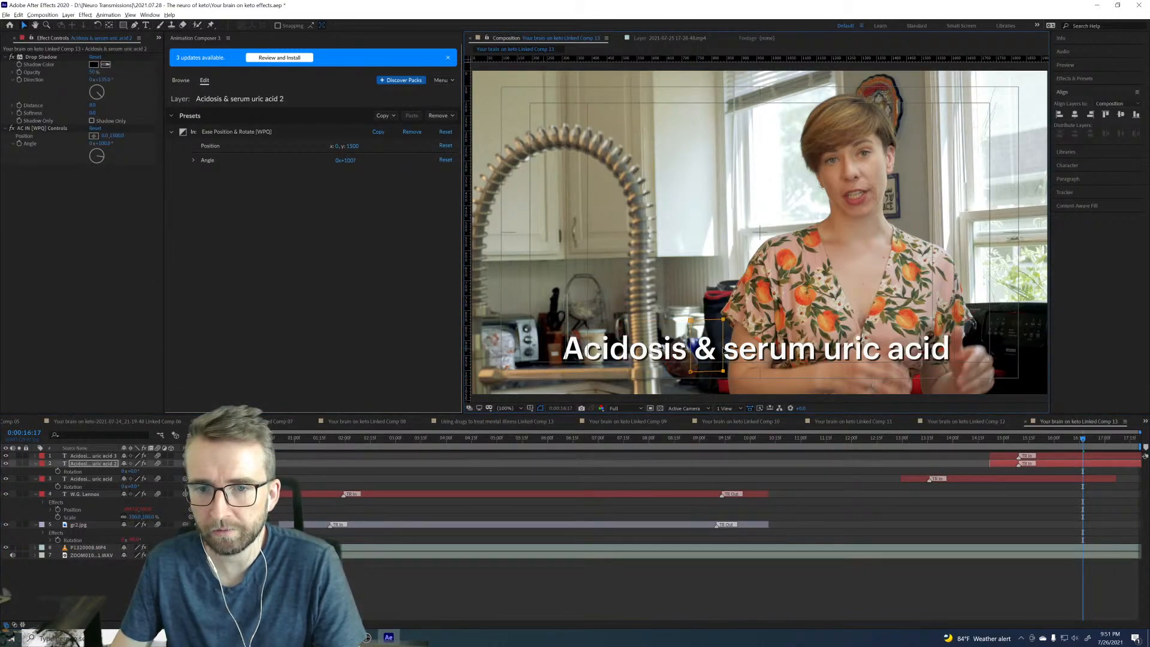
Step: Move the ampersand-masked layer above its duplicate, checking with the duplicate hidden, and widen its subtract mask to cover "Acidosis &"
left_click(7, 456)
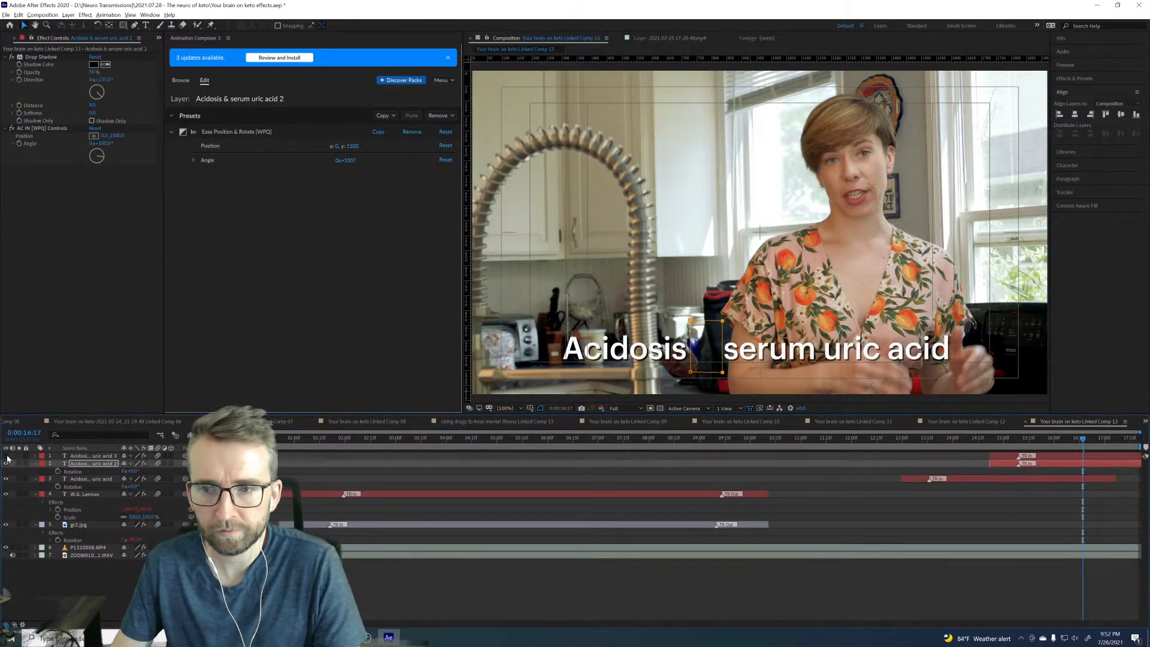
left_click_drag(72, 466, 74, 458)
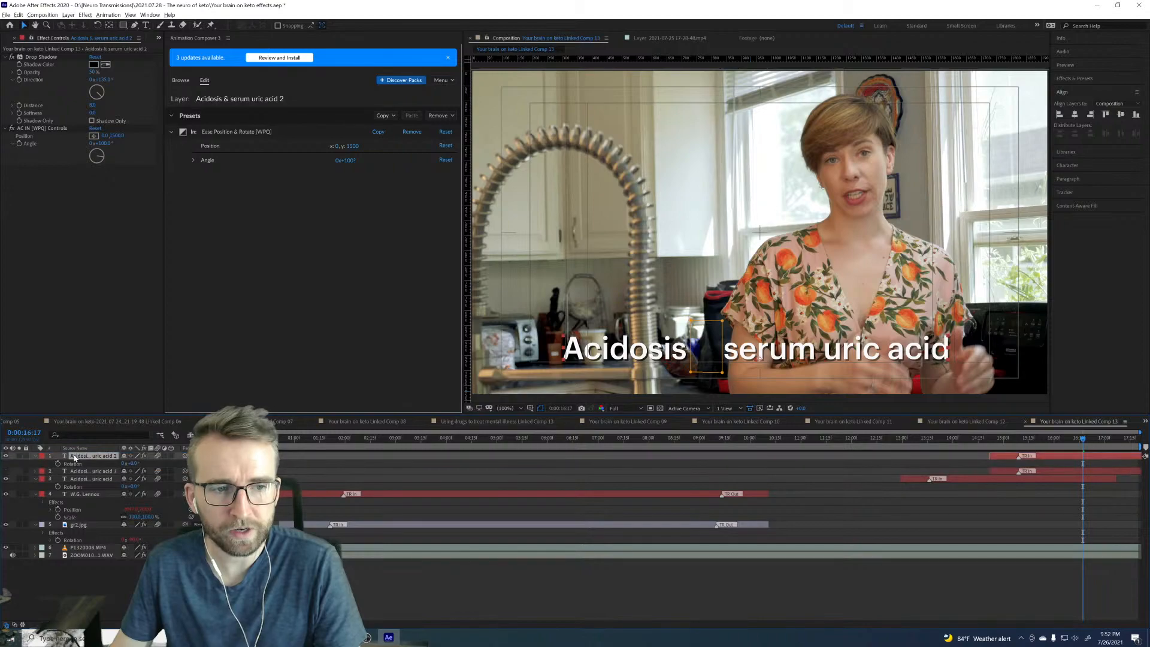
left_click(6, 464)
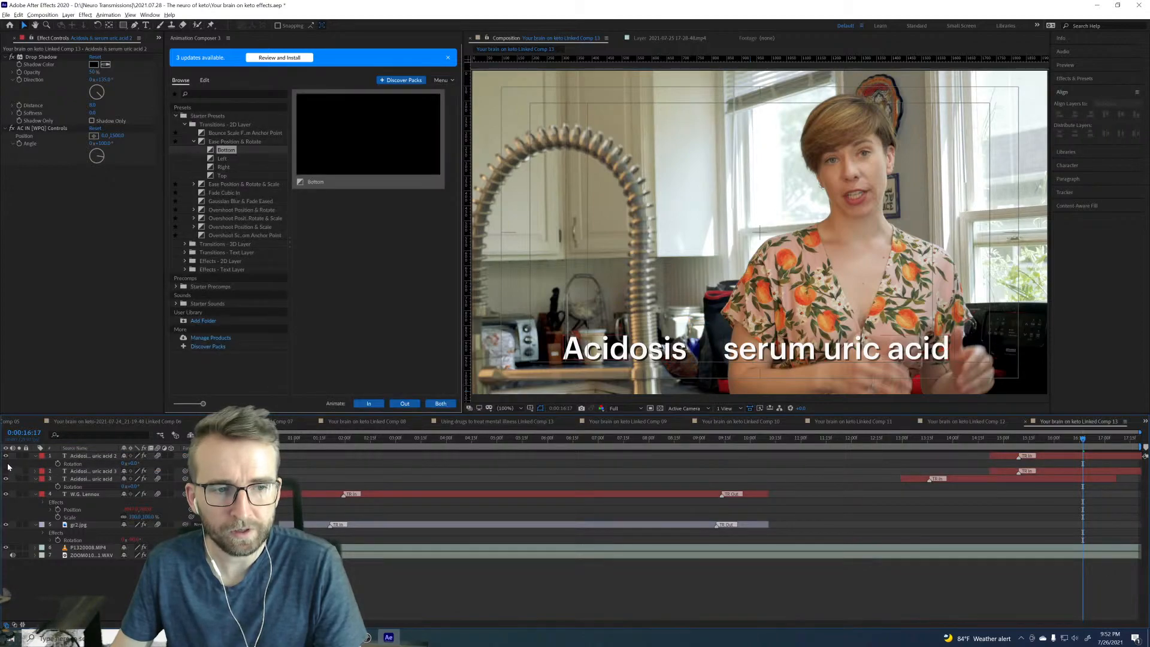
left_click(88, 471)
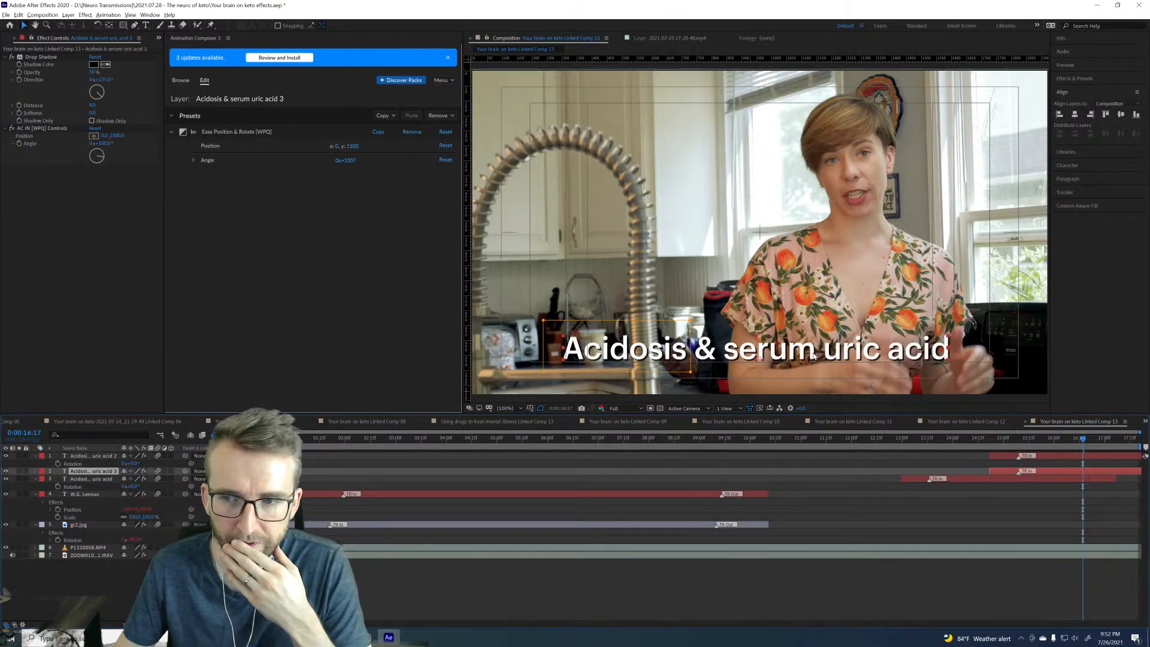
left_click(1040, 457)
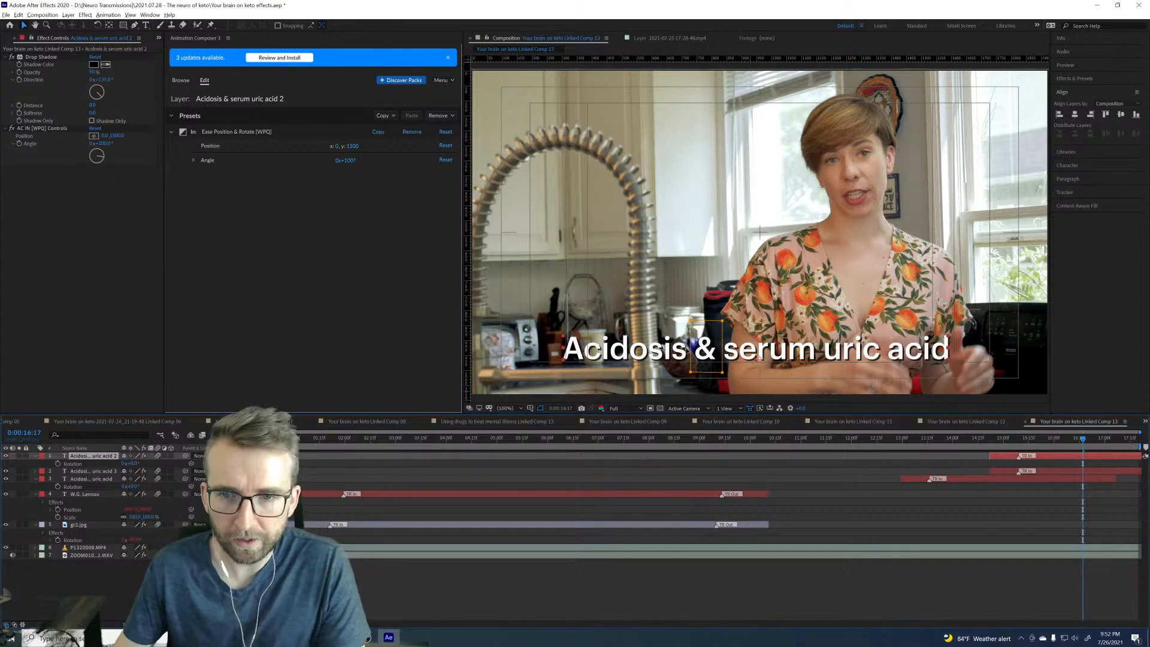
left_click_drag(691, 348, 547, 349)
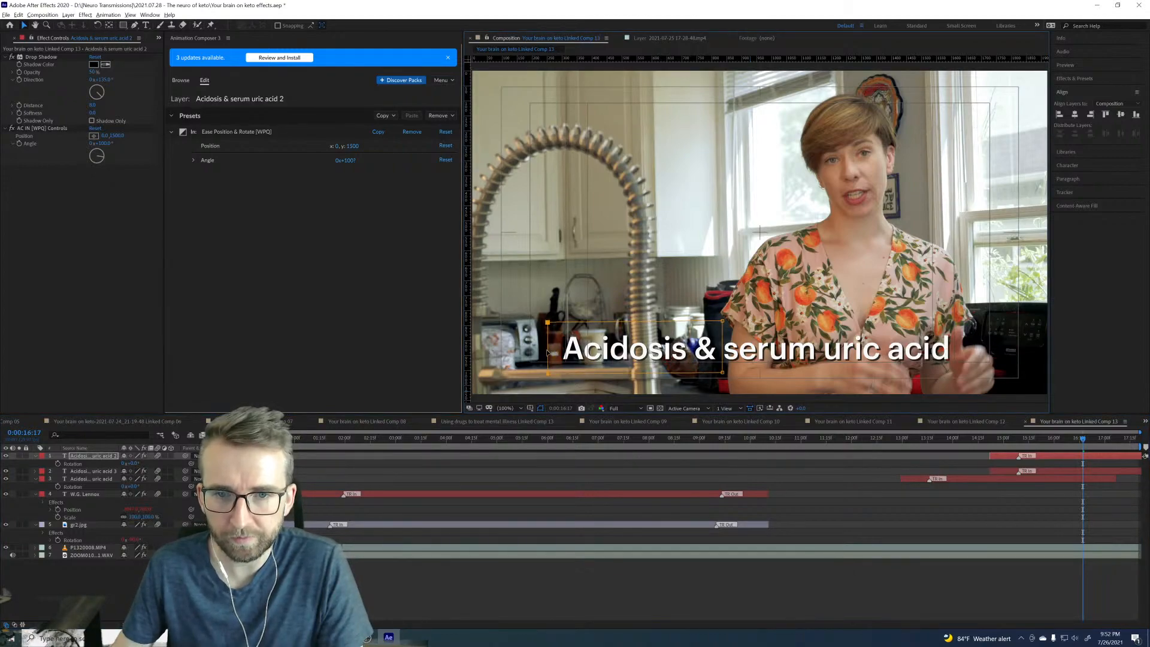
Step: Add a second rectangular mask around "serum uric acid" on the duplicated caption layer and set its mode to Subtract
left_click(1061, 471)
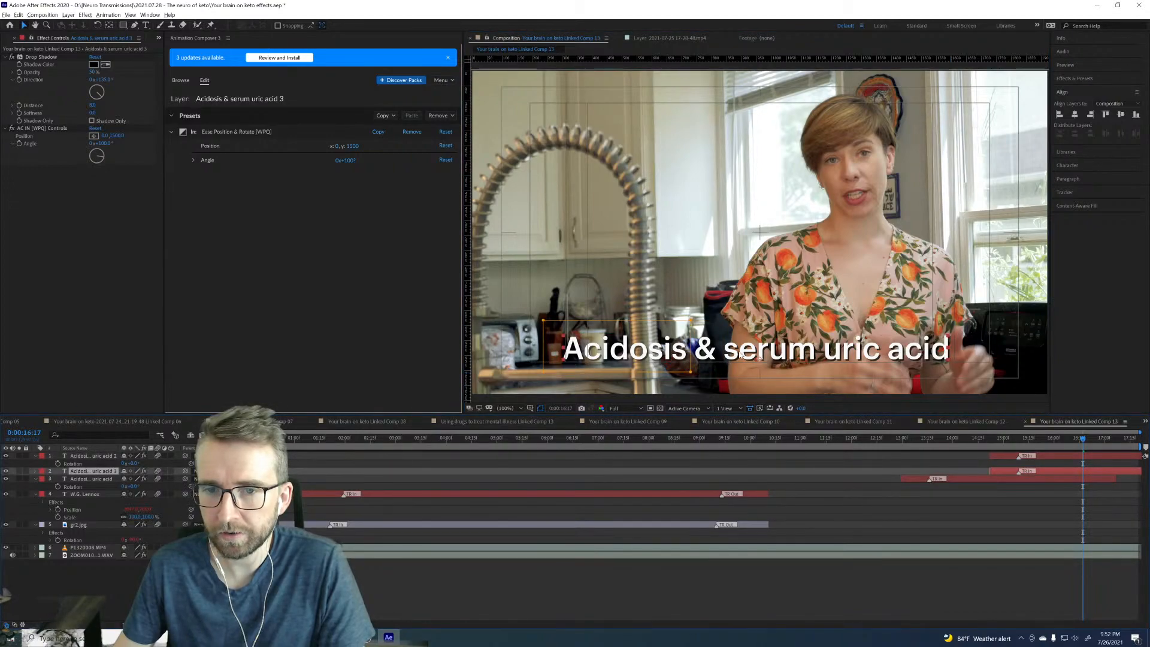
left_click(122, 25)
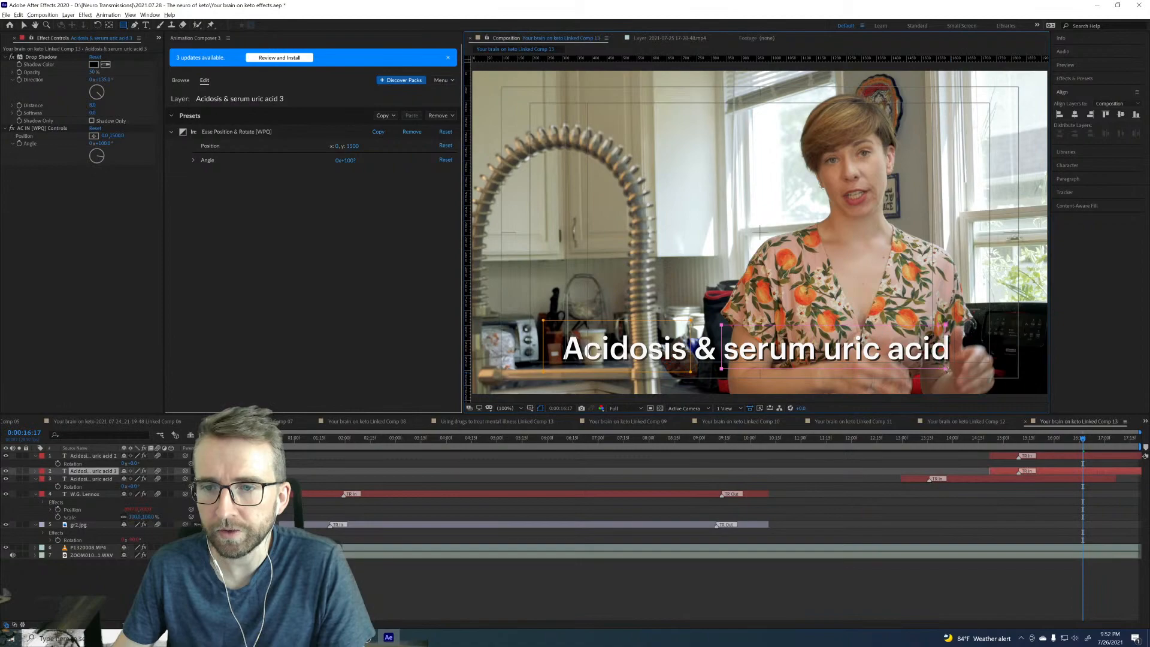
left_click_drag(945, 369, 964, 375)
key("m")
key("m")
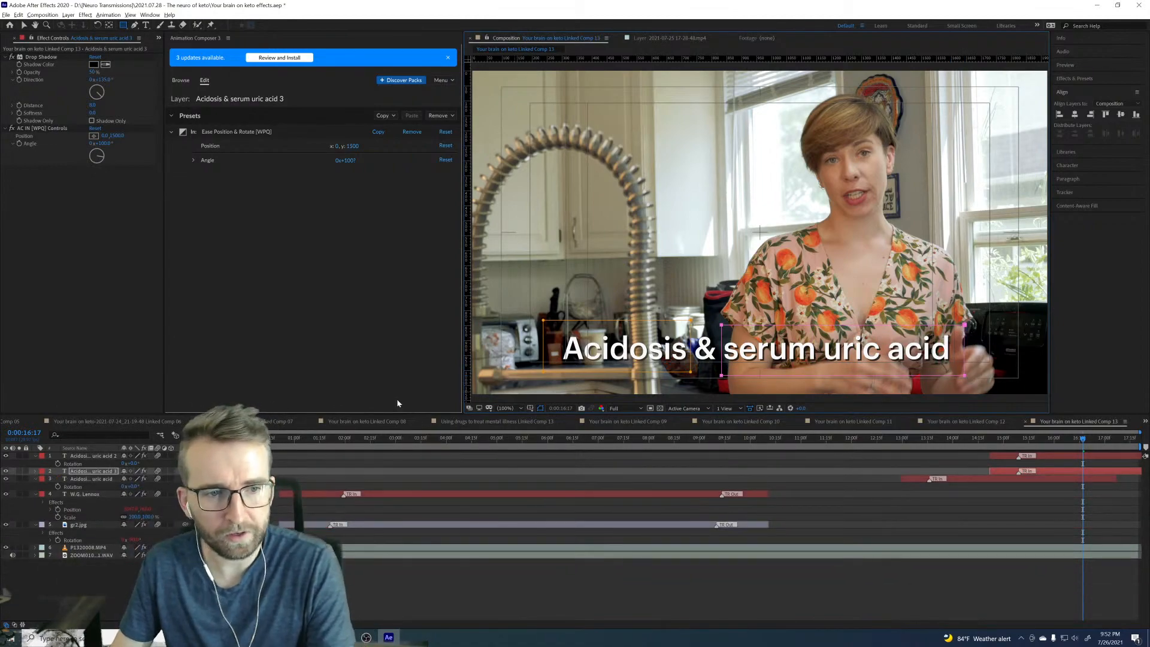
left_click(143, 517)
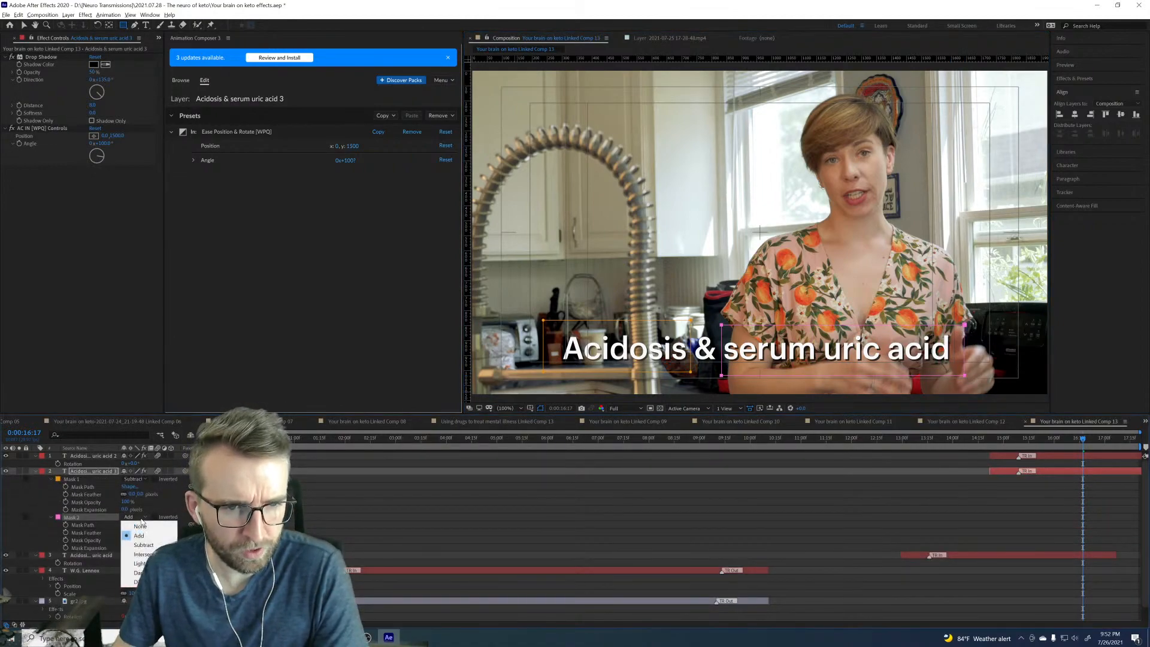
left_click(149, 548)
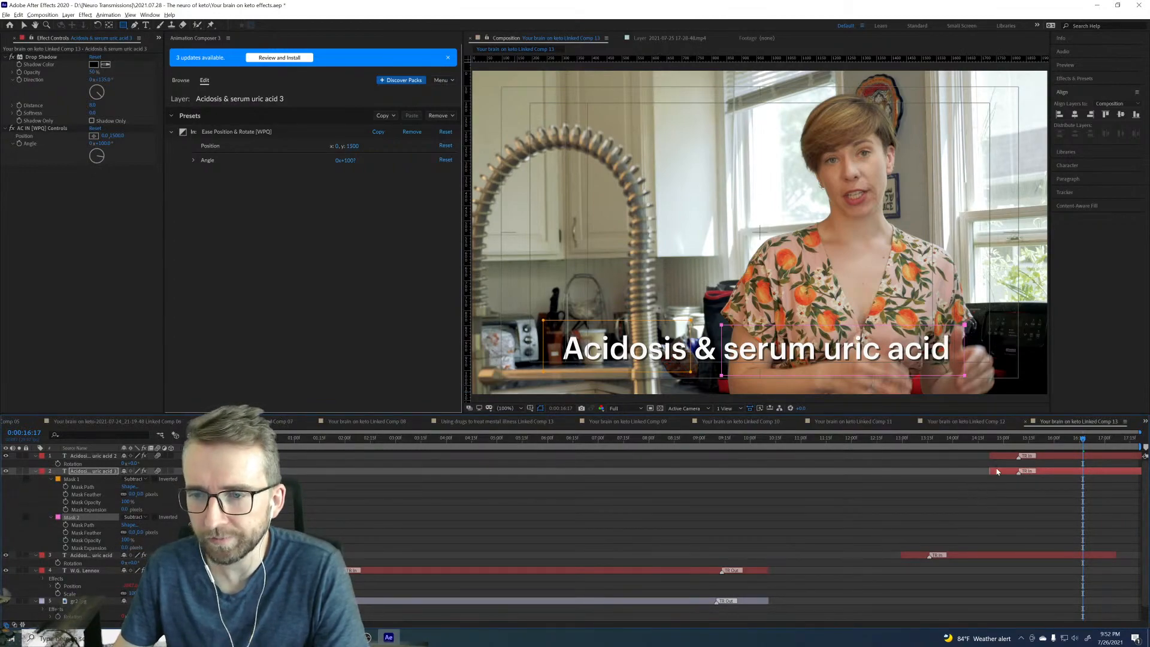
Step: Move the "serum uric acid" layer about 1.3 seconds later, collapse the ampersand layer's mask properties, and scrub through the caption's entrance
left_click_drag(932, 447, 1075, 445)
left_click_drag(1007, 458, 1072, 457)
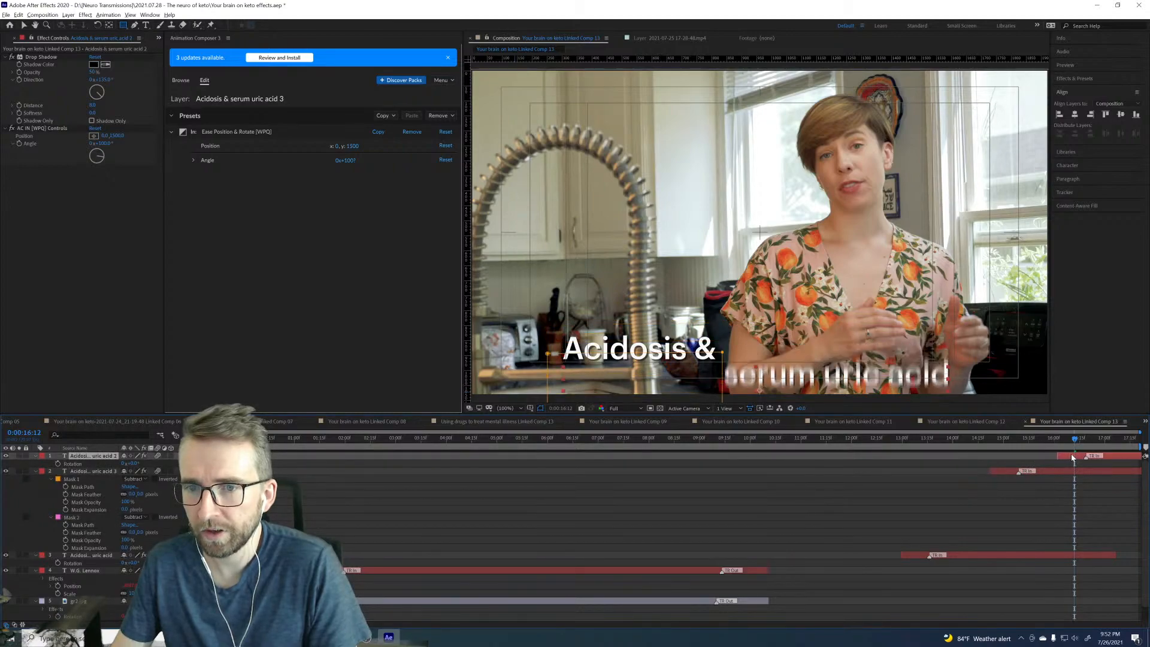
left_click(1053, 474)
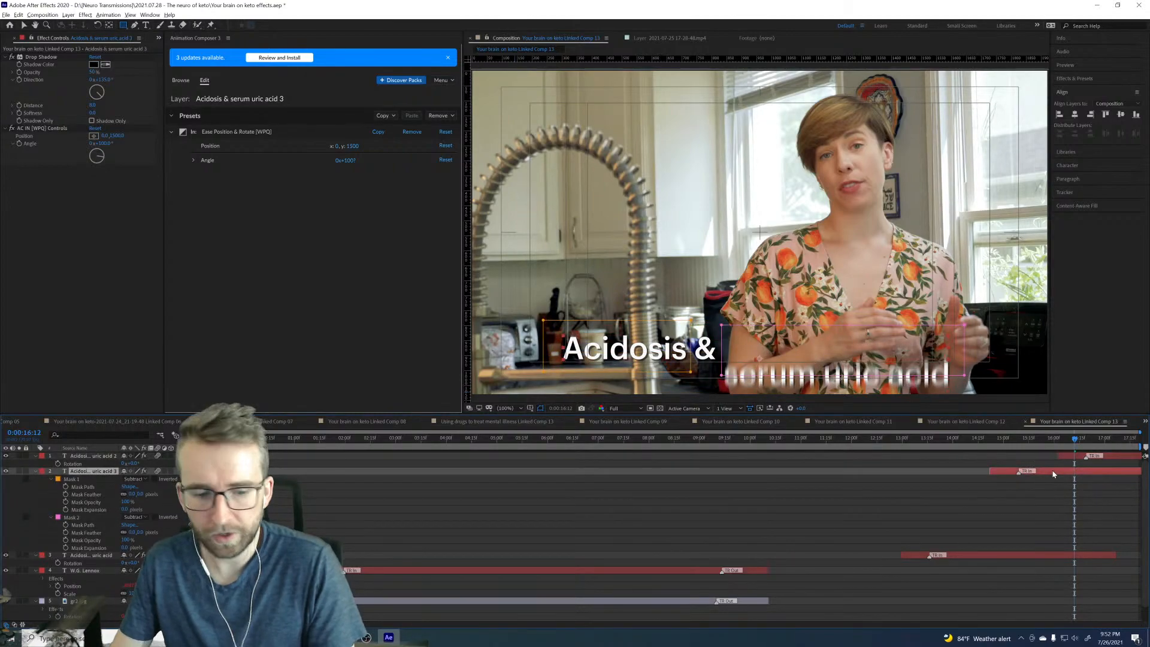
key("r")
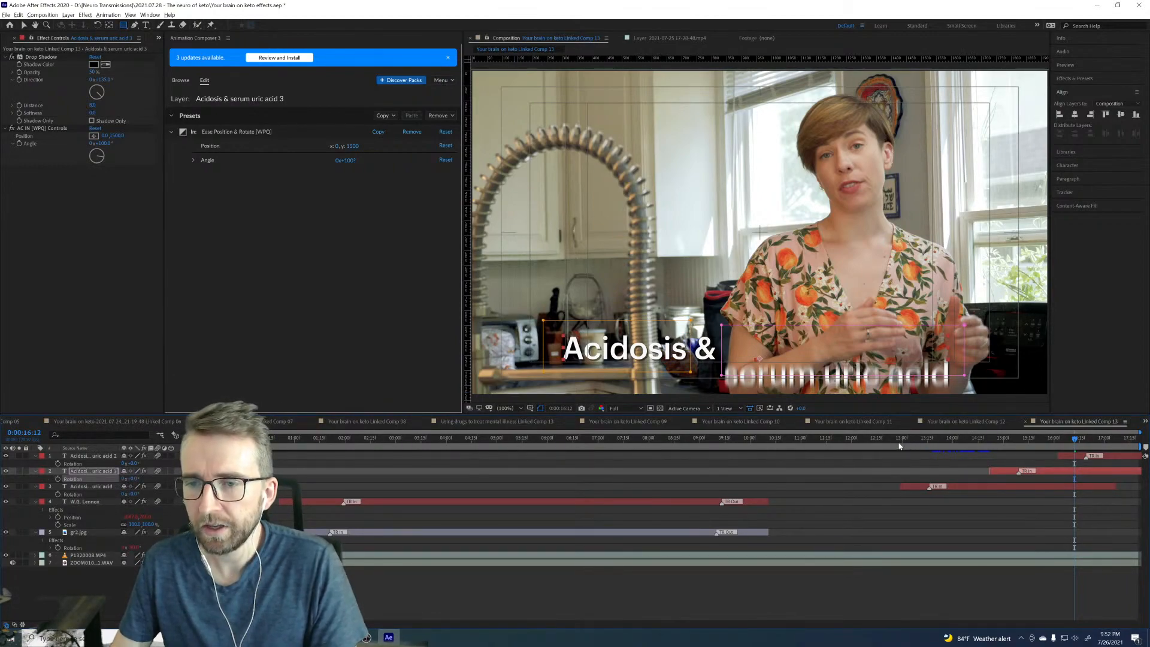
left_click_drag(932, 445, 1009, 442)
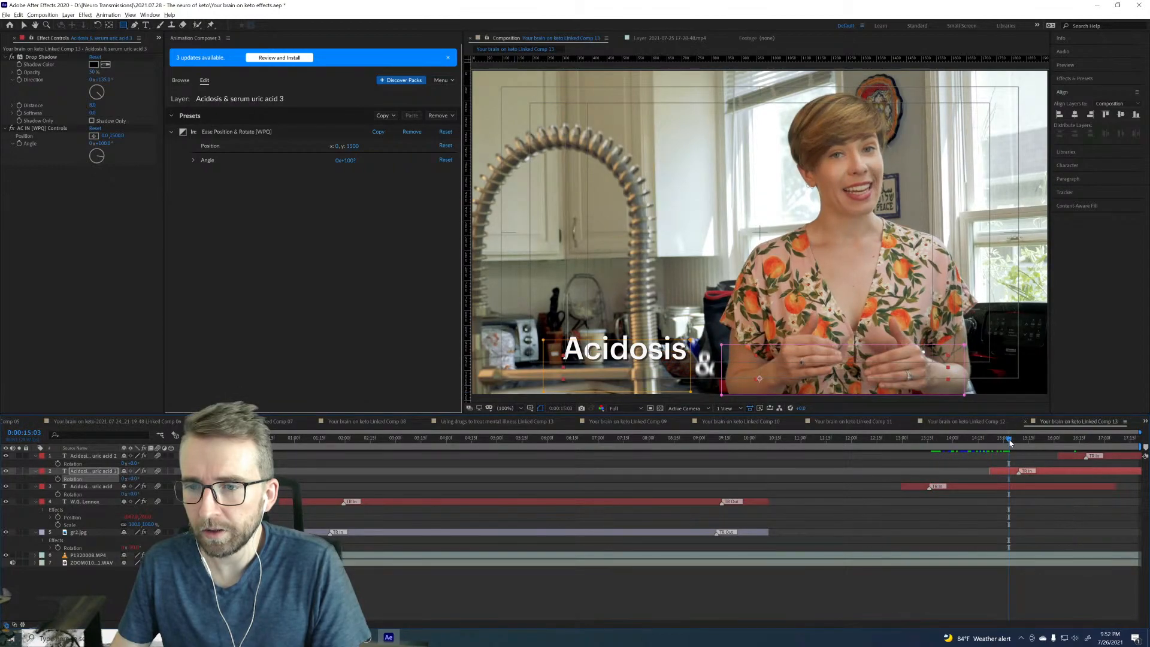
Step: Keyframe the "Acidosis" layer's position at 0:00:15:03, and at 0:00:14:24 shift the word horizontally to the middle of the frame
left_click(991, 488)
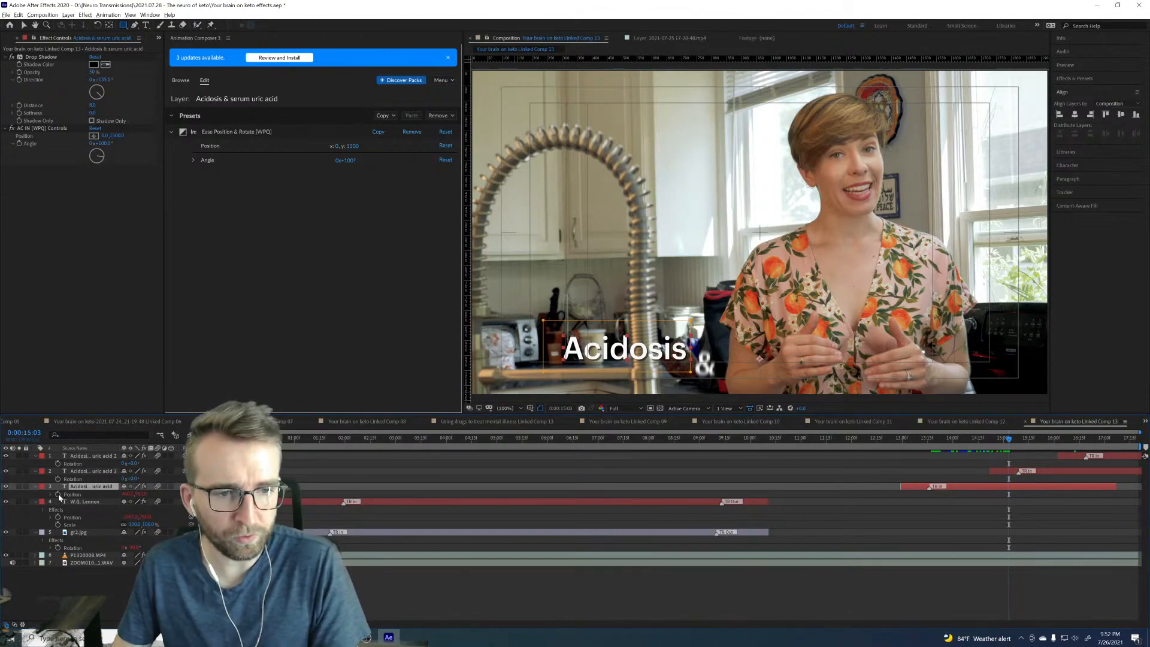
left_click(59, 493)
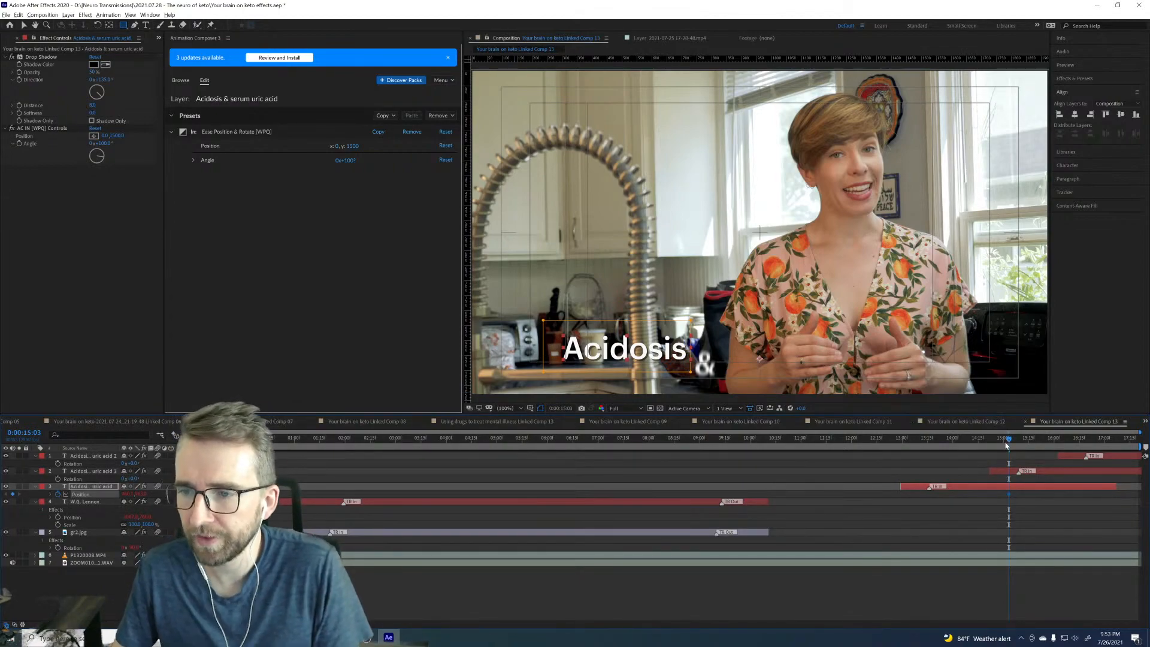
mouse_move(1008, 443)
left_mouse_down()
mouse_move(961, 448)
mouse_move(993, 442)
left_mouse_up()
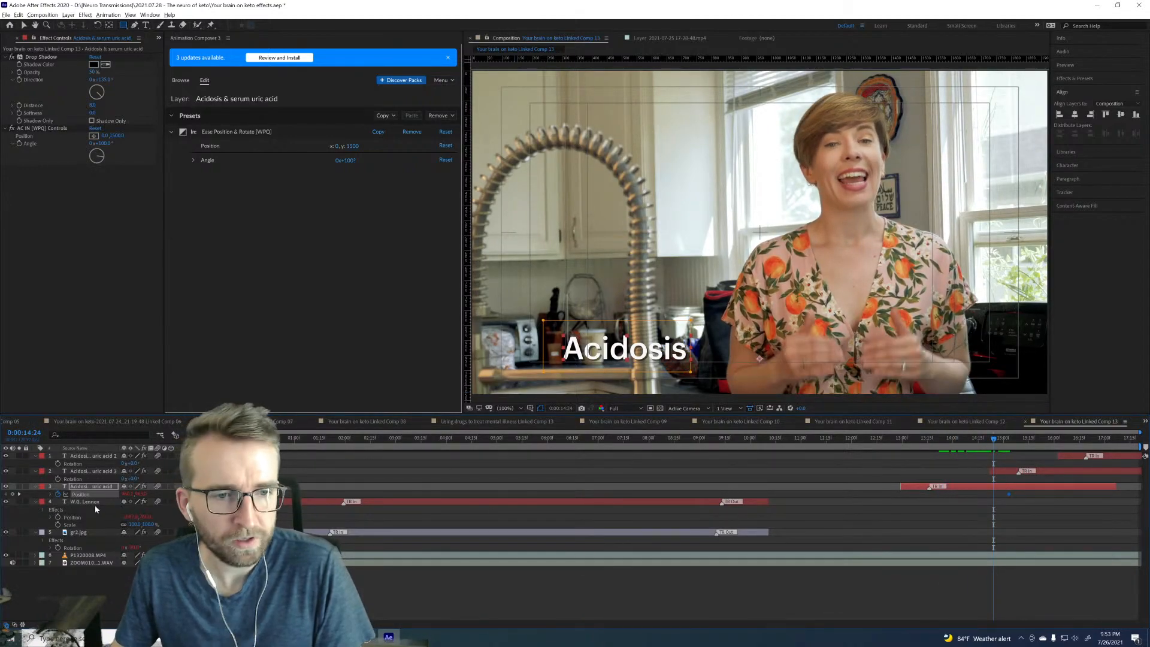
left_click_drag(127, 497, 326, 492)
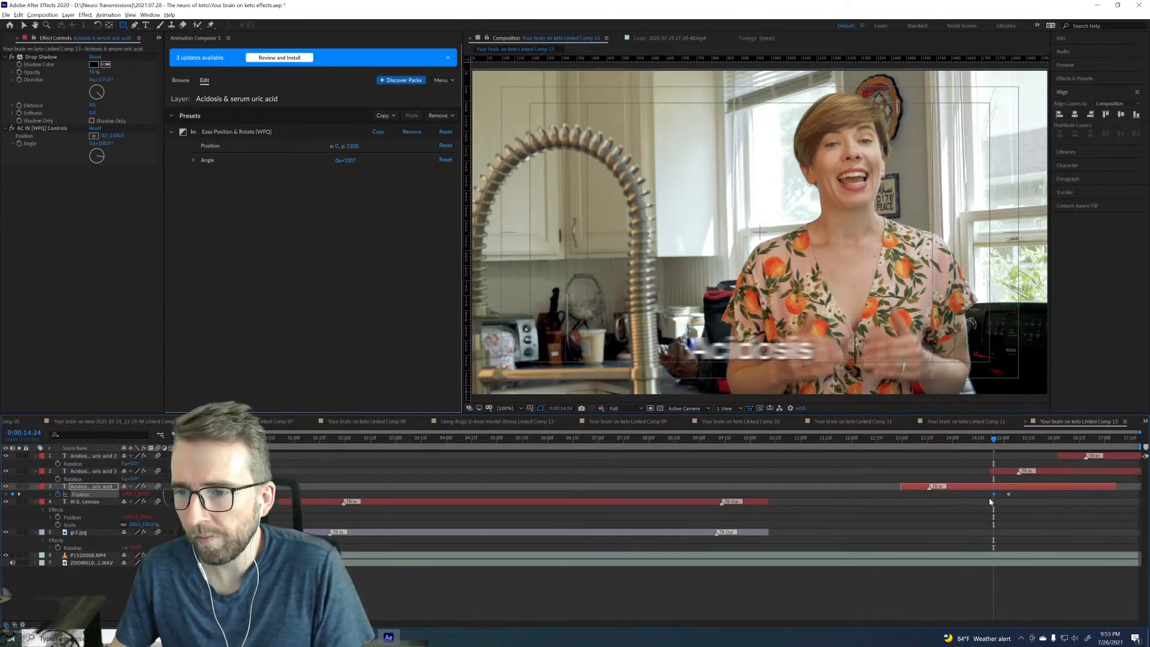
Step: Easy-ease the "Acidosis" position keyframes, stretch the end keyframe's influence so the speed peaks early, and preview the slide
right_click(1008, 494)
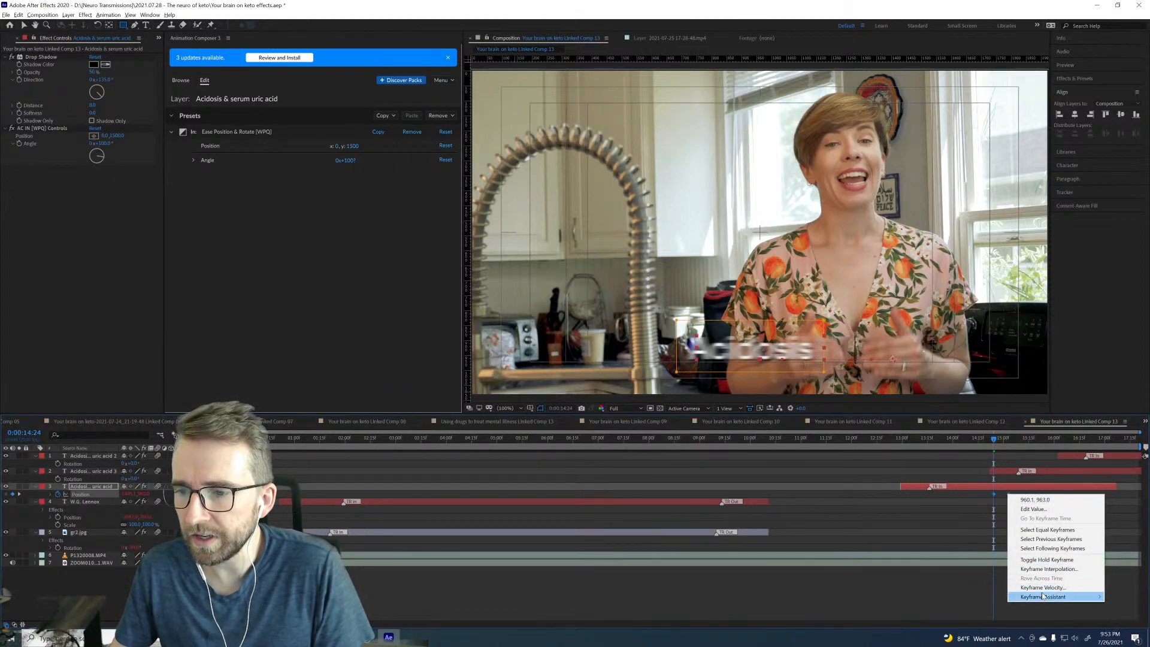
mouse_move(1049, 597)
left_click(893, 540)
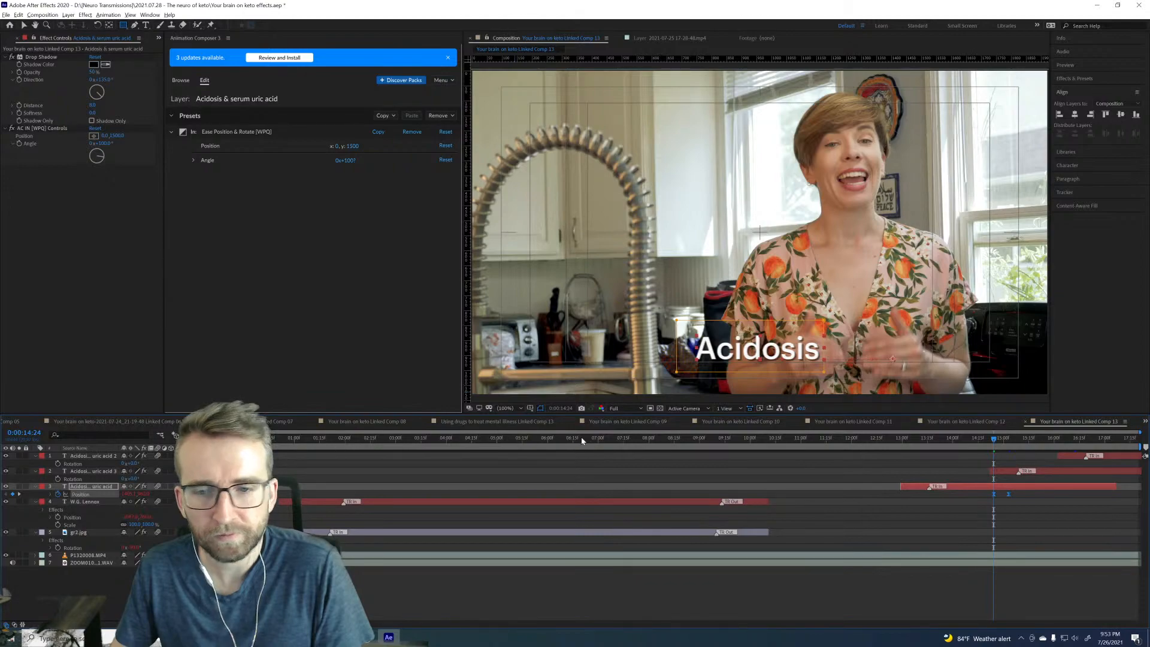
key("shift+F3")
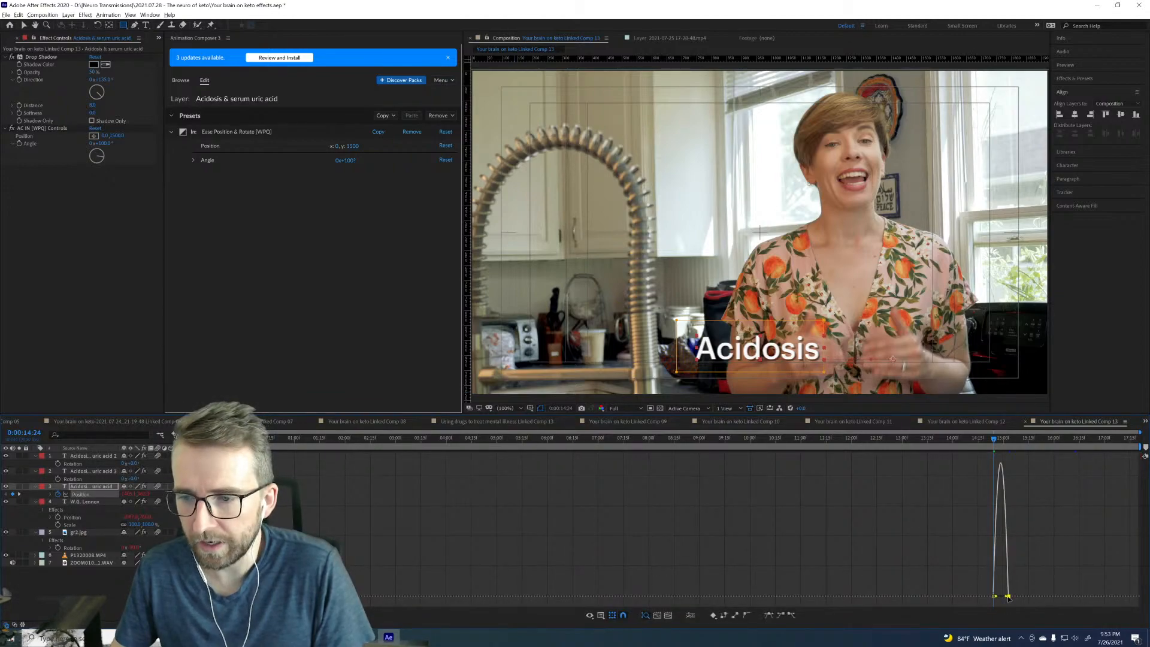
left_click_drag(1006, 597, 999, 596)
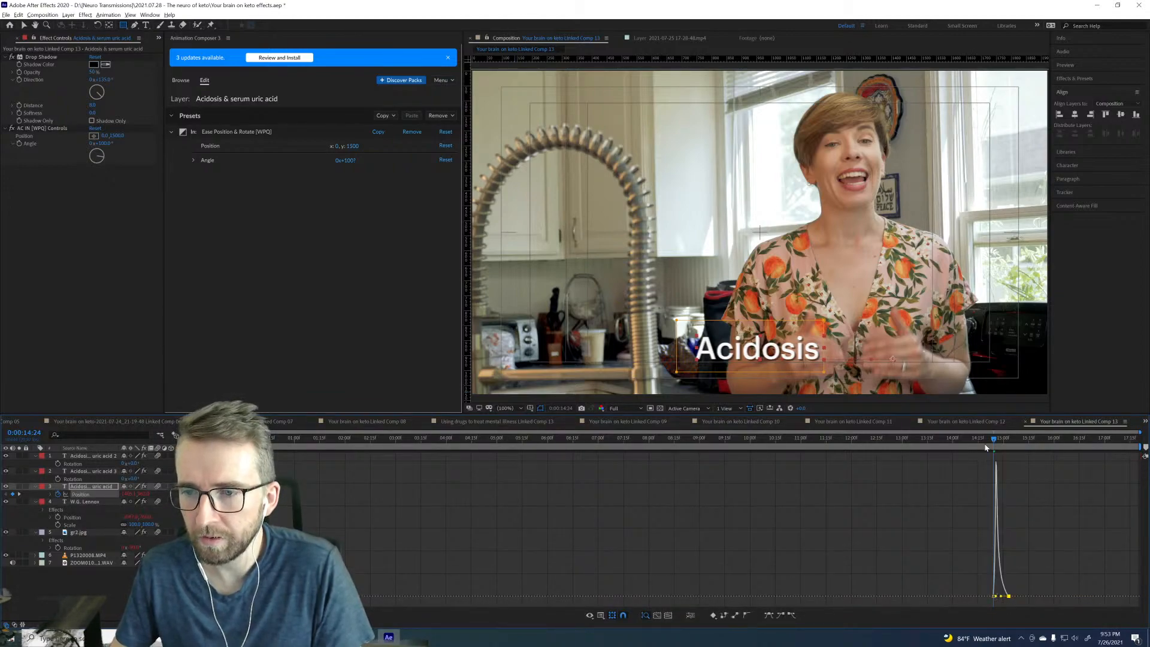
key("space")
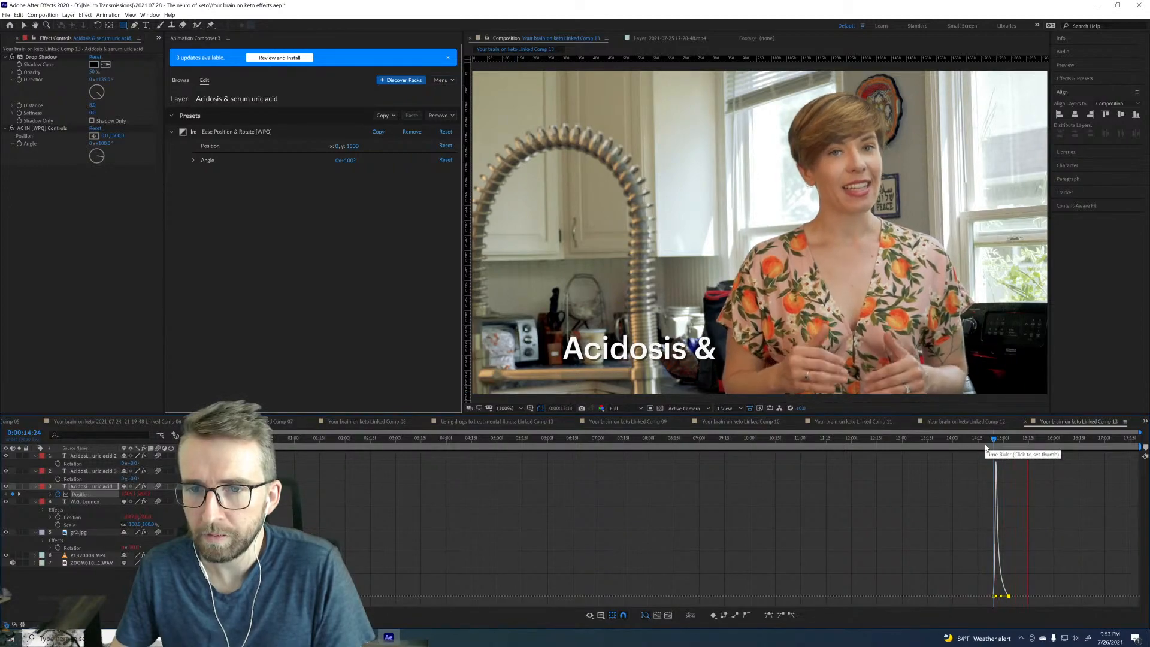
key("space")
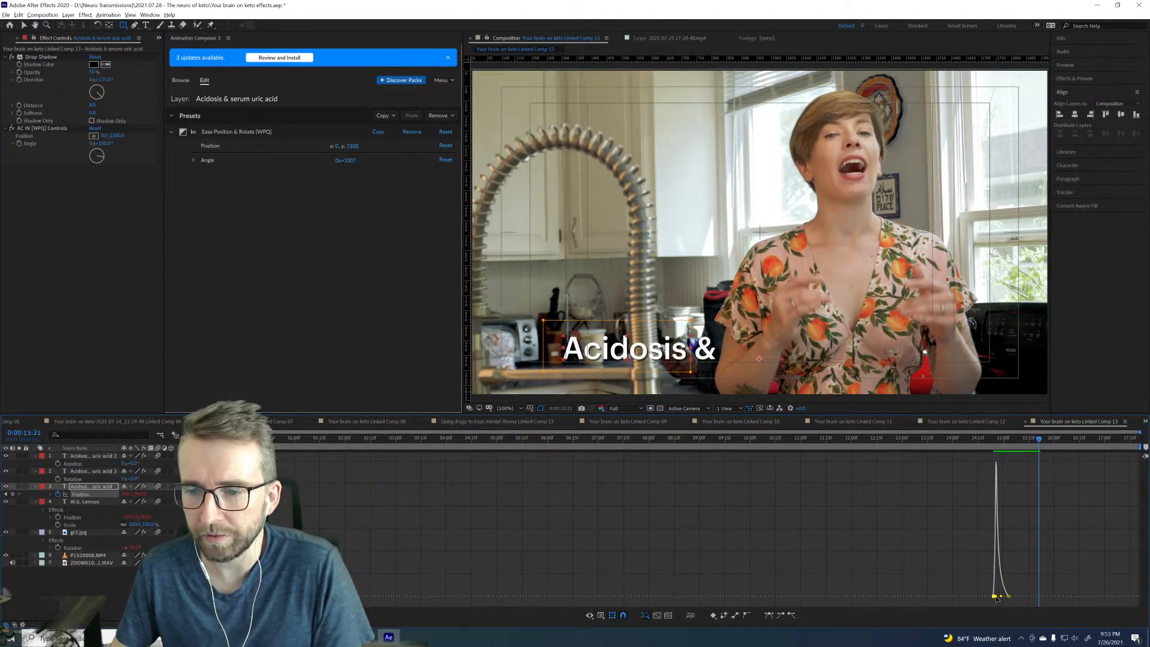
Step: Reshape the start of the "Acidosis" speed curve into a narrow central peak, replay the caption, and close the graph editor
left_click_drag(1000, 598, 998, 598)
left_click(978, 439)
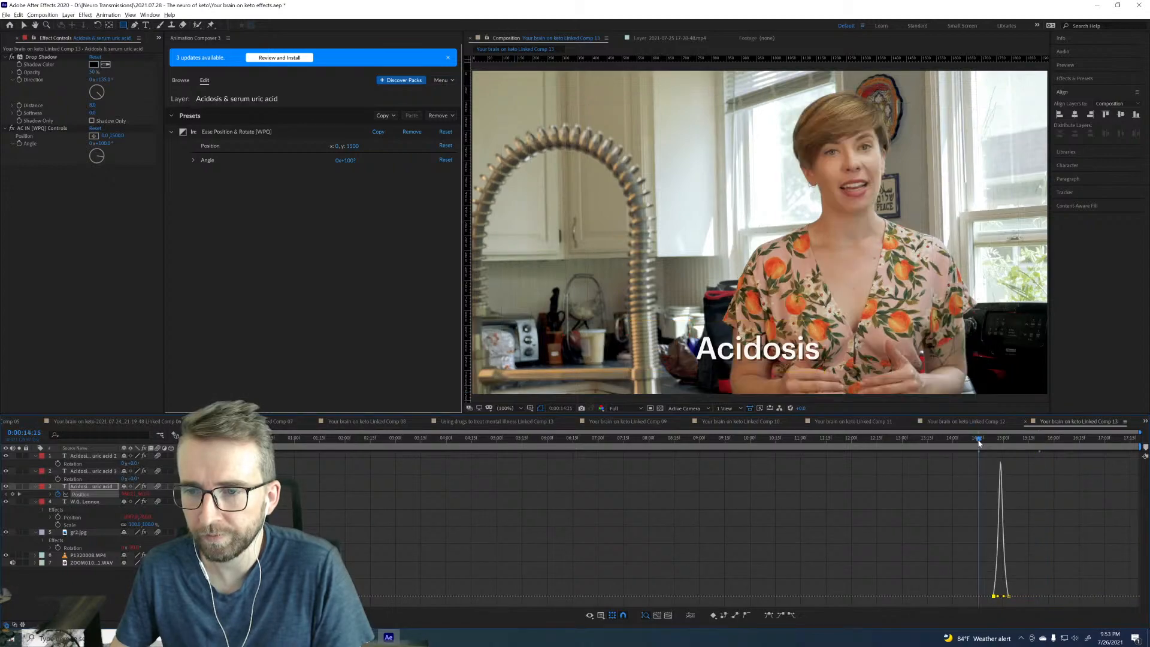
key("space")
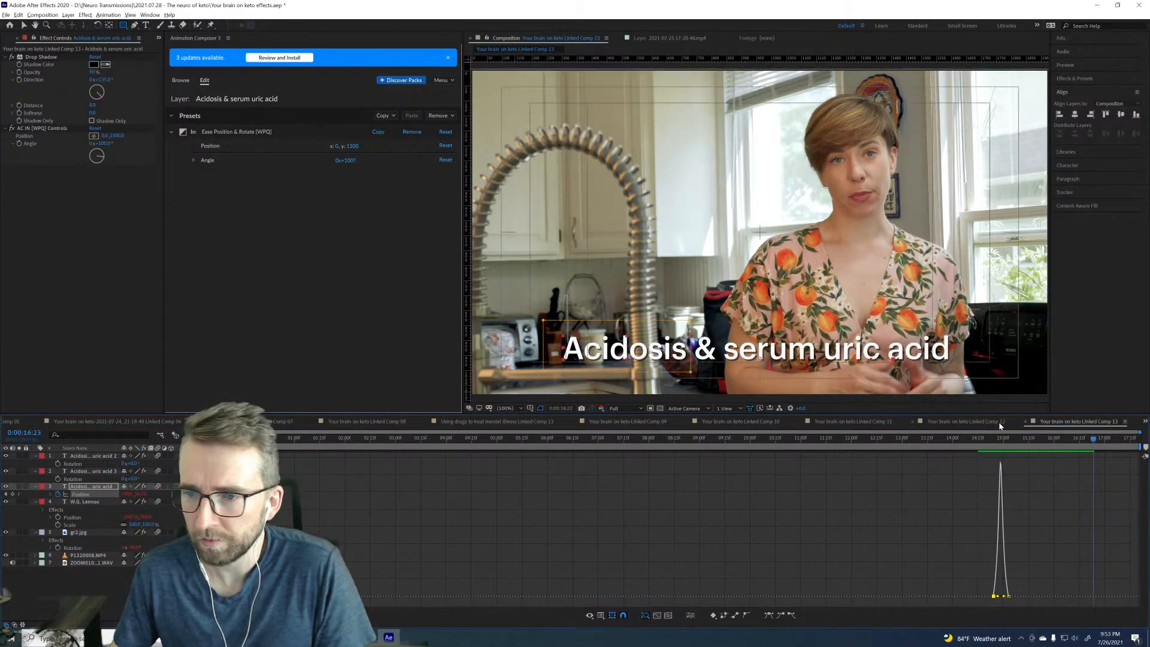
left_click(966, 421)
left_click(1060, 422)
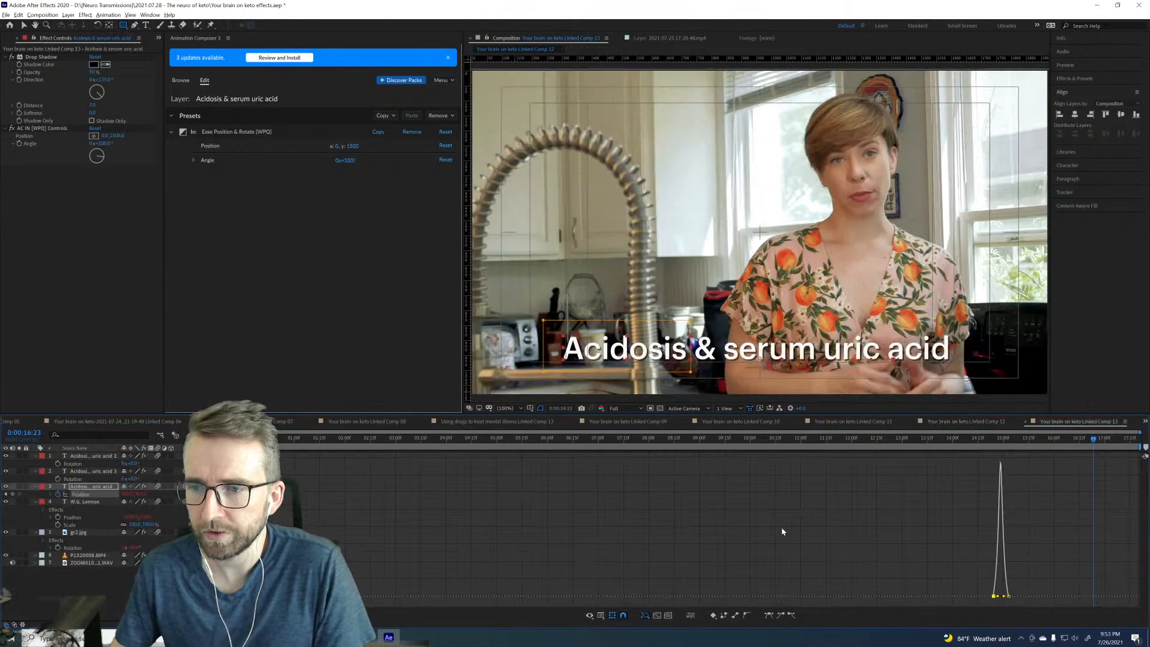
left_click(238, 435)
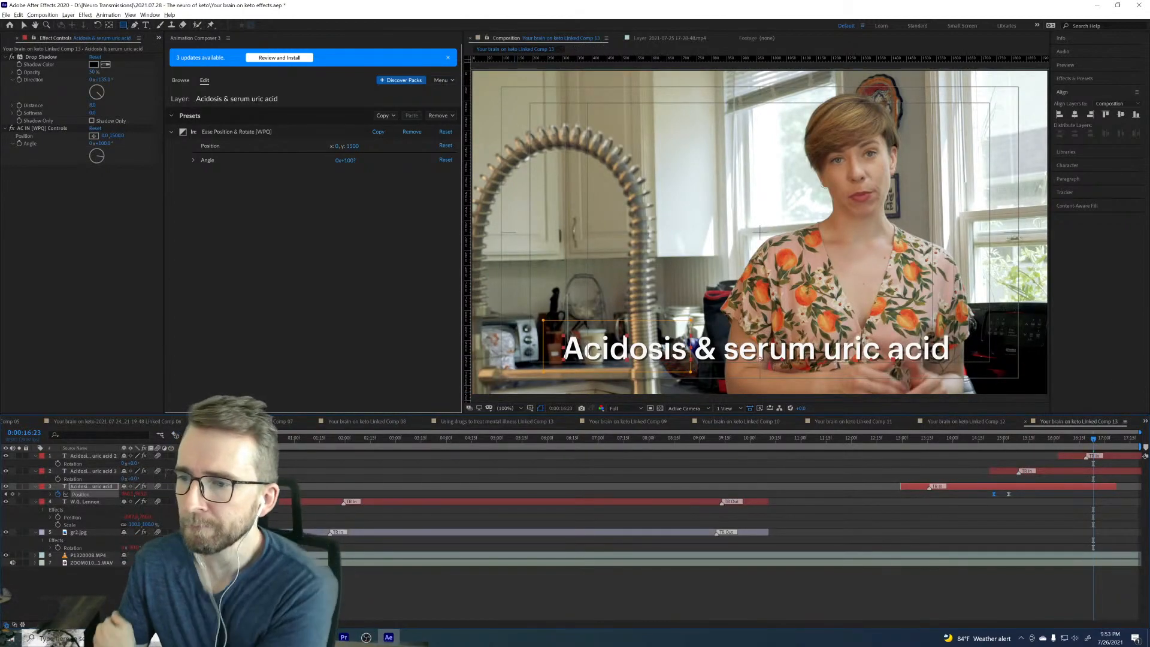
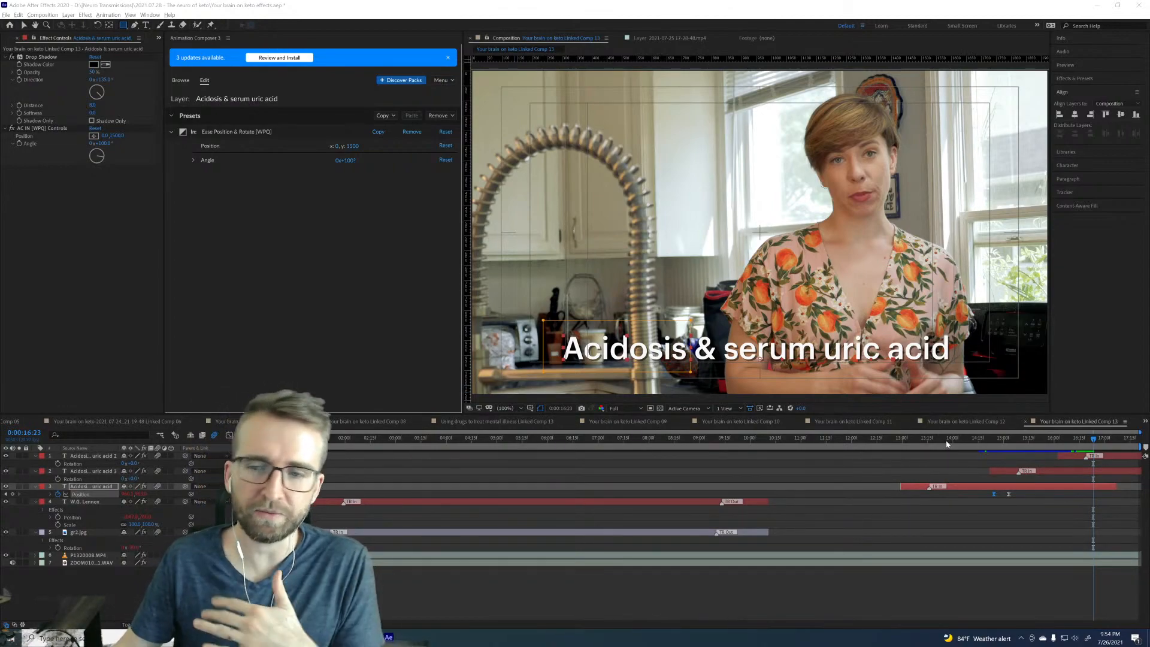
Step: Capitalize the words in the last-appearing caption layer so its text reads "Acidosis & Serum Uric Acid"
left_click(961, 437)
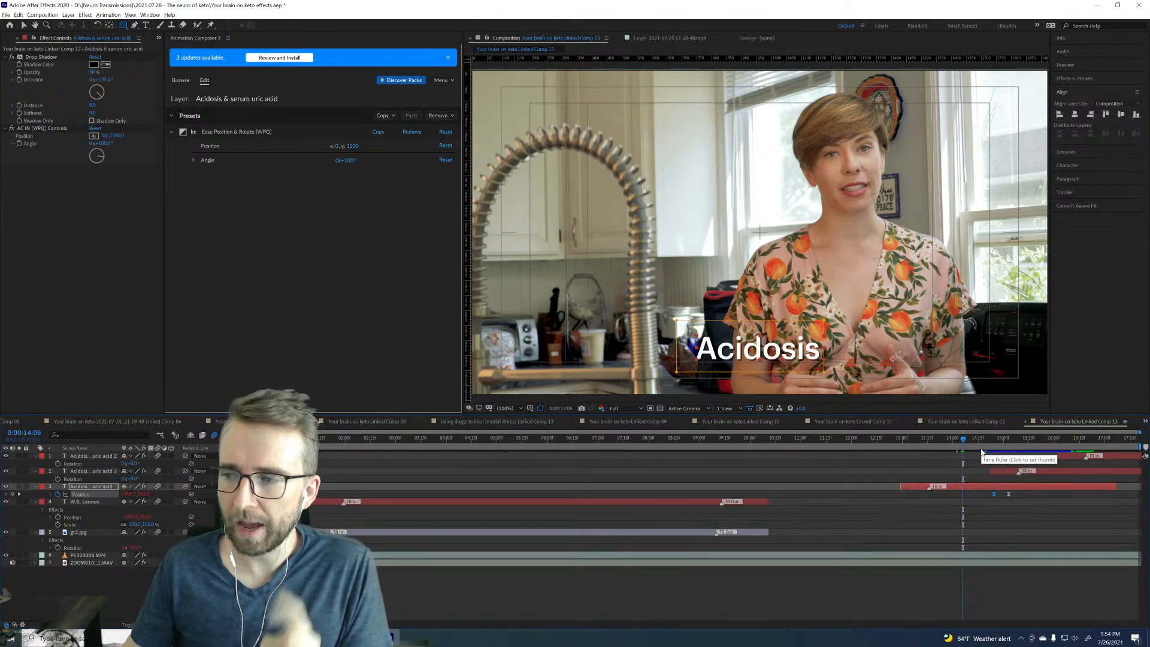
left_click_drag(991, 440, 1097, 433)
left_click(1112, 456)
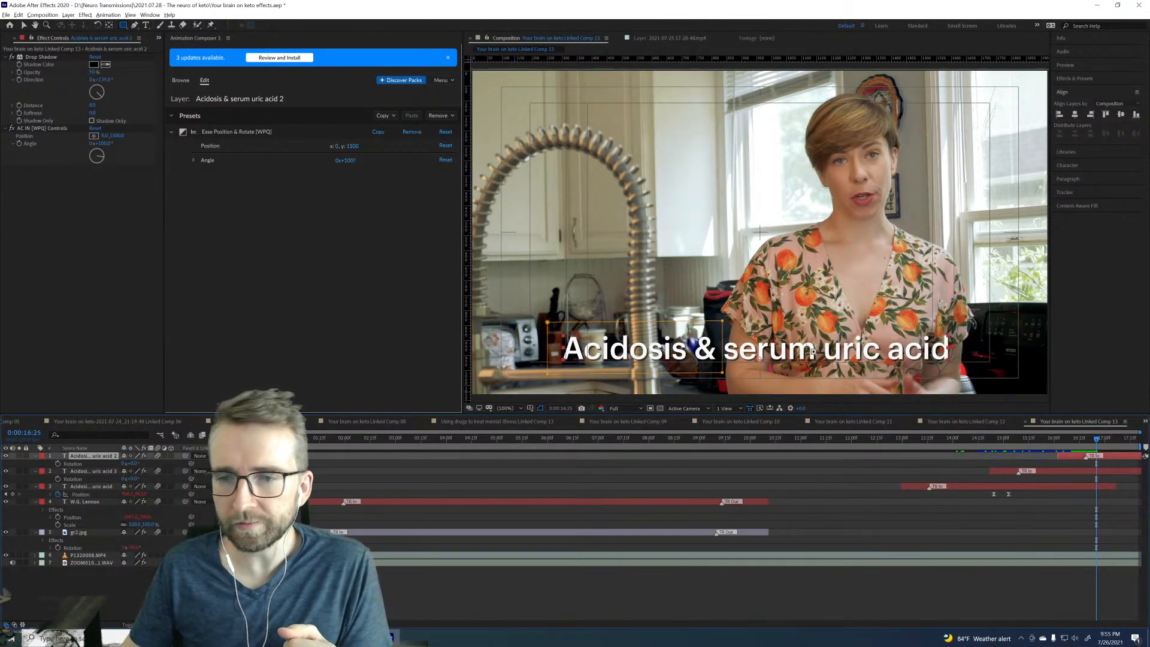
left_click(146, 25)
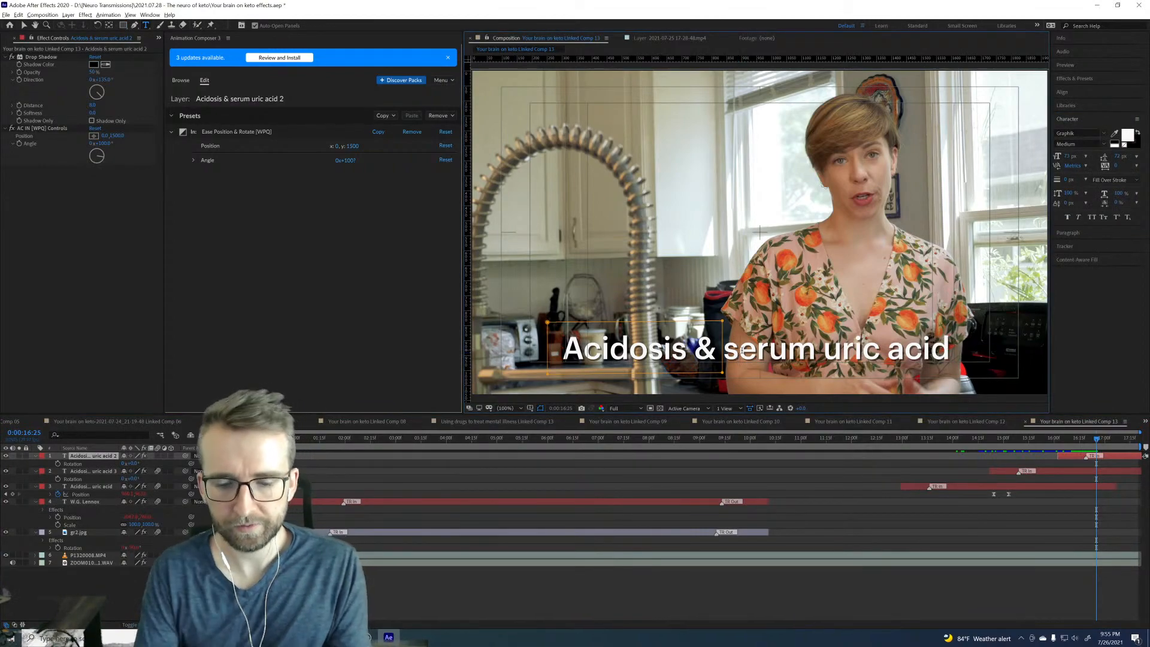
left_click(742, 350)
key("BackSpace")
type("S")
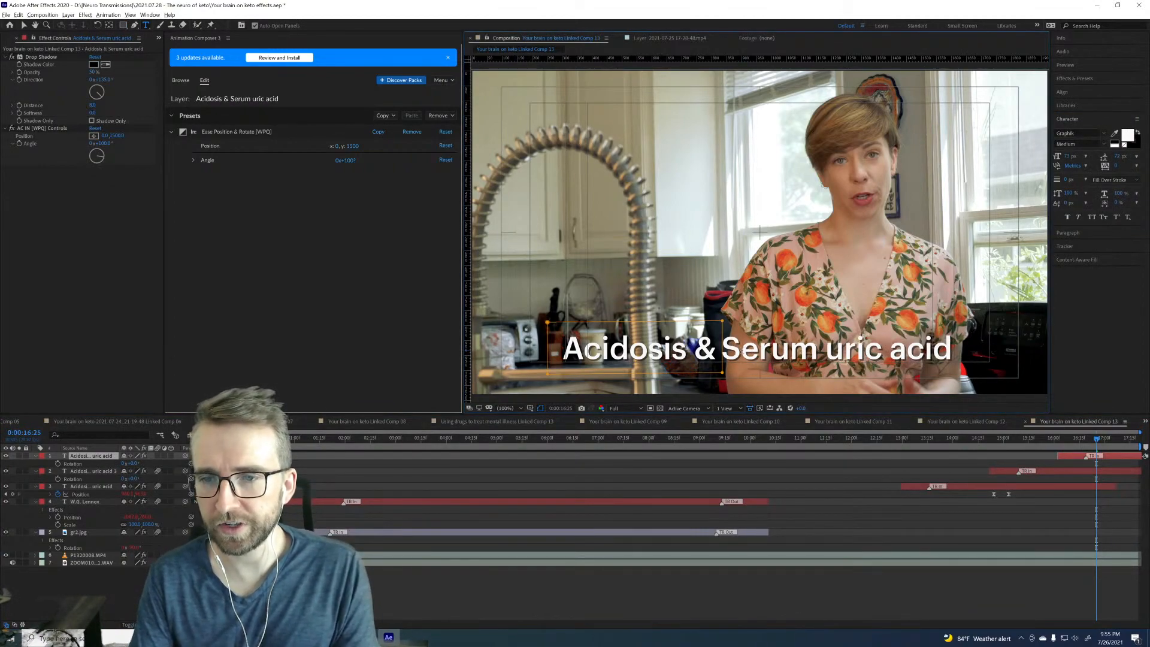
key("BackSpace")
type("S")
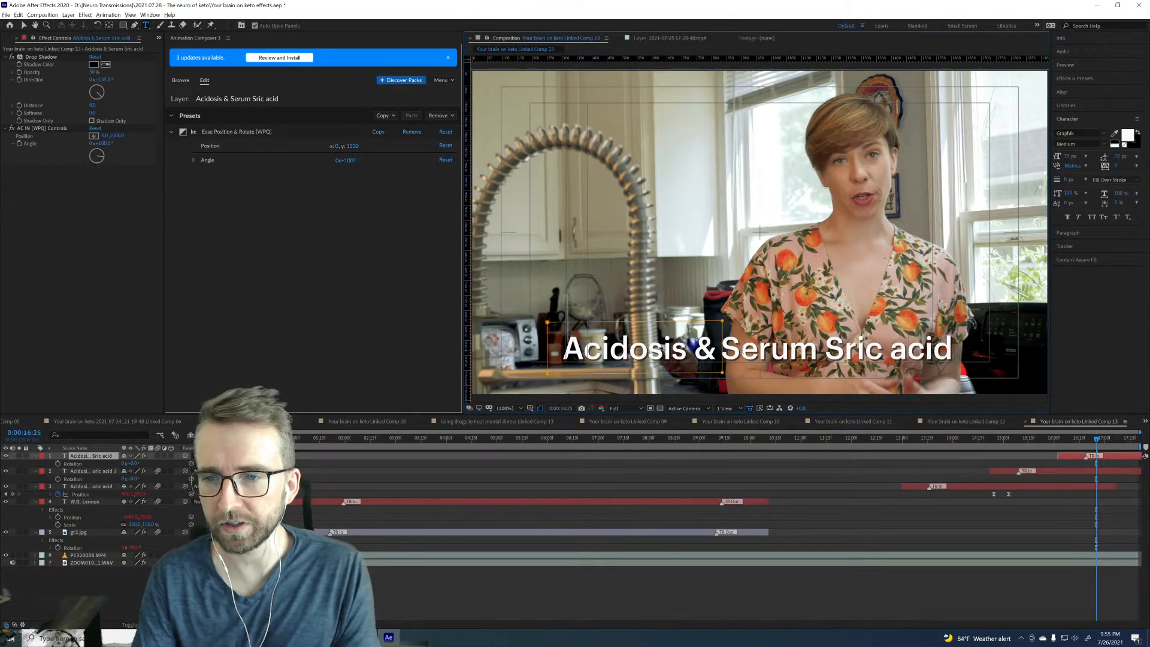
key("BackSpace")
type("S")
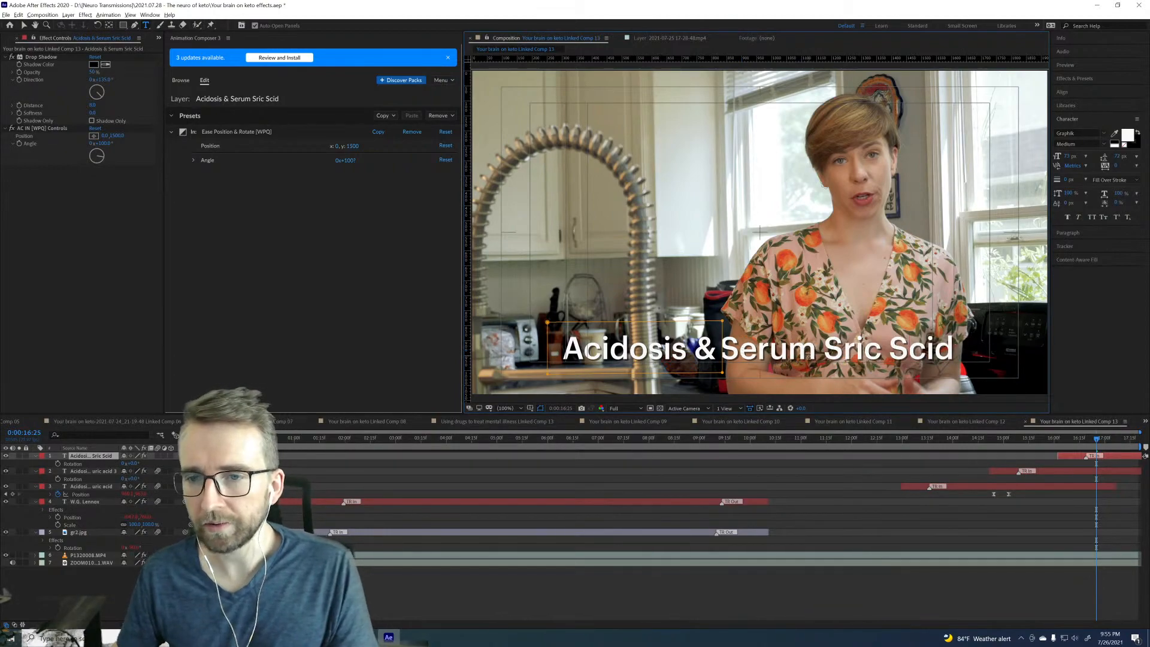
key("BackSpace")
type("A")
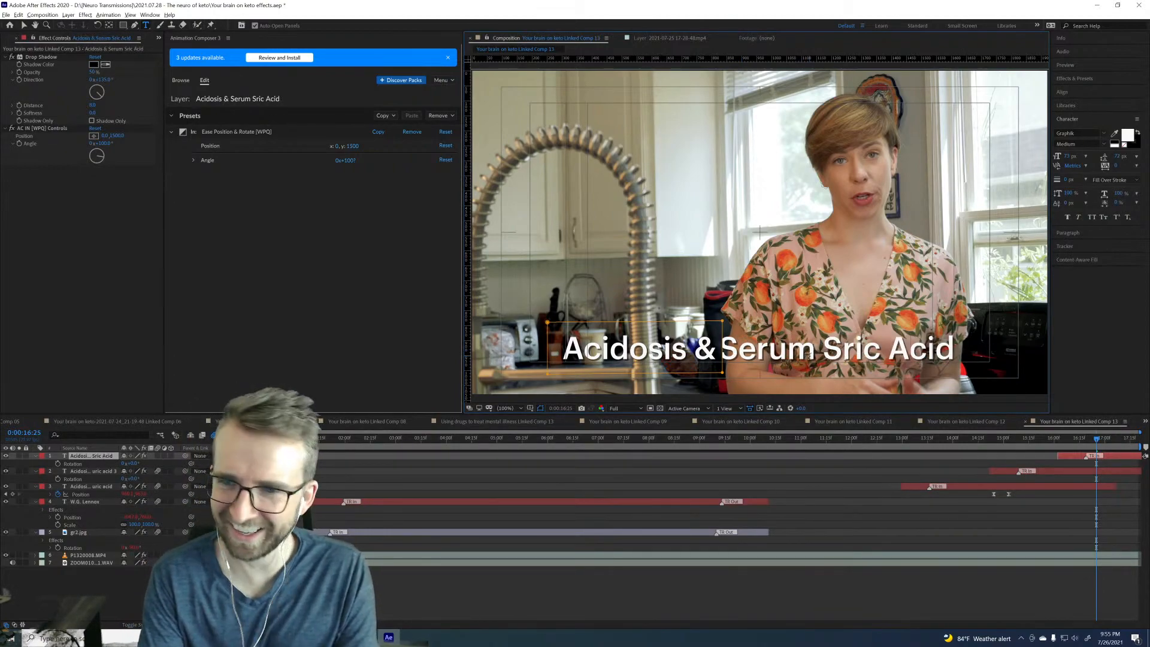
key("BackSpace")
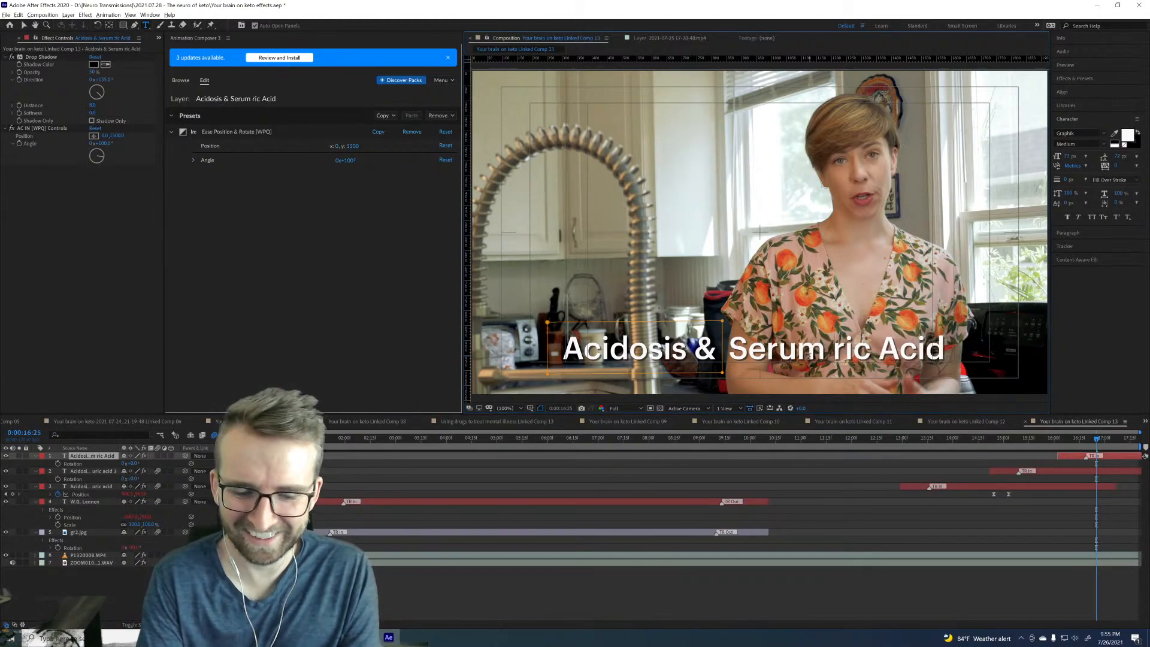
type("U")
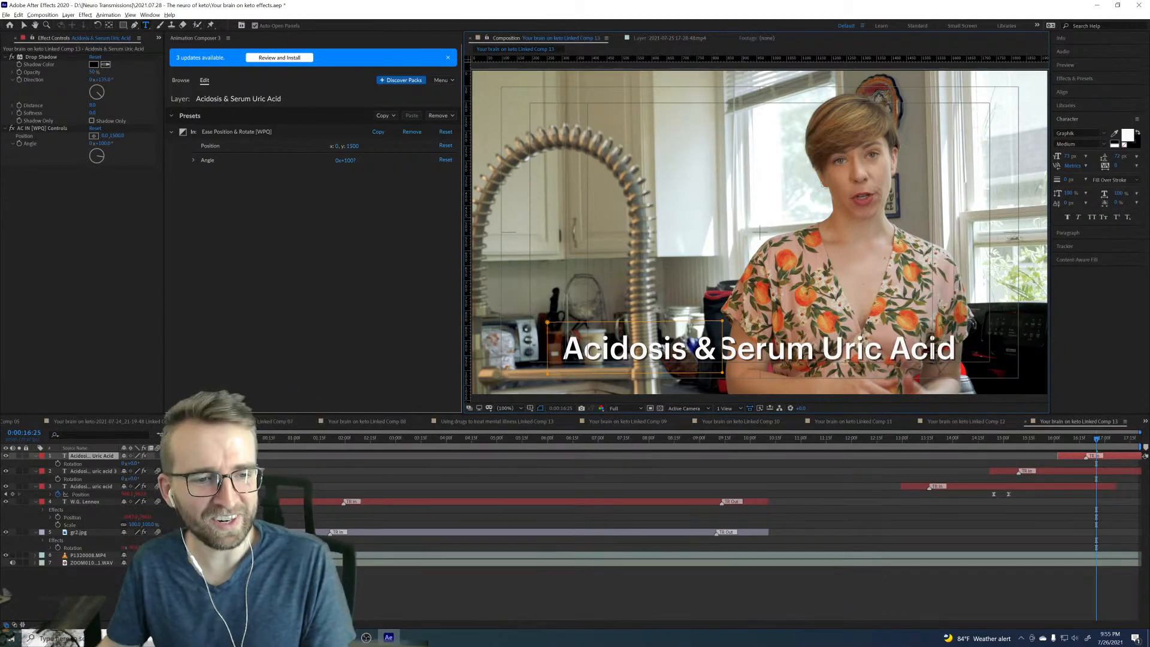
Step: Nudge the "Serum Uric Acid" layer slightly away from the ampersand and pull back its mask edge to uncover the whole "S"
left_click(94, 458)
key("p")
left_click_drag(124, 465, 132, 466)
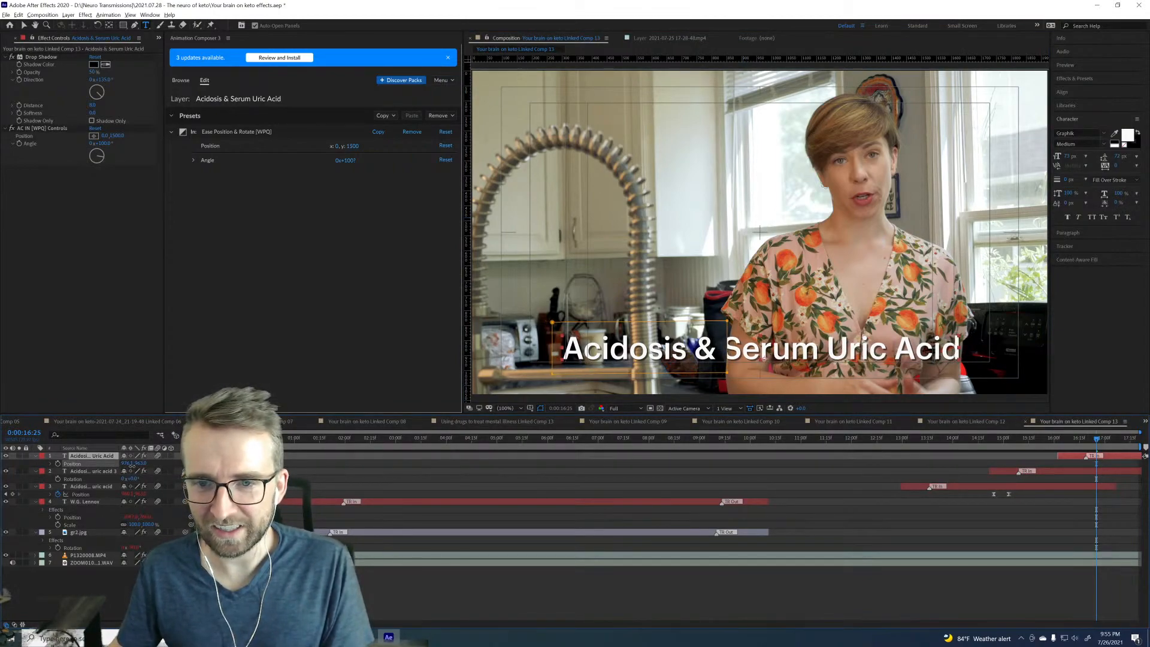
key("q")
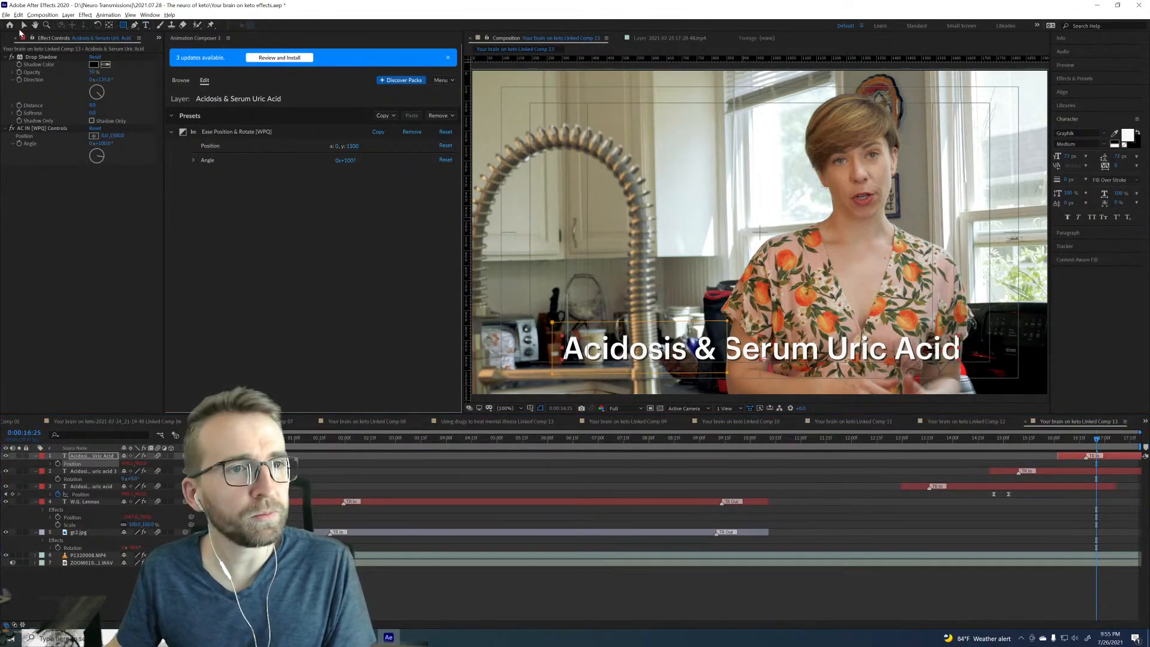
left_click(24, 25)
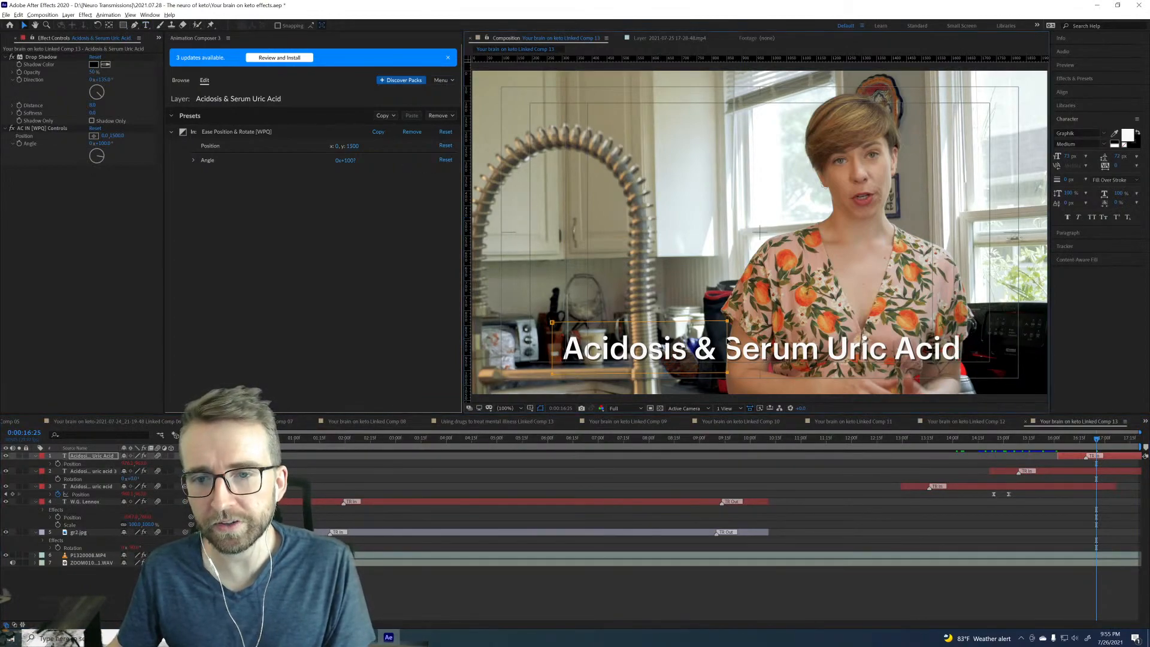
left_click_drag(727, 341, 720, 340)
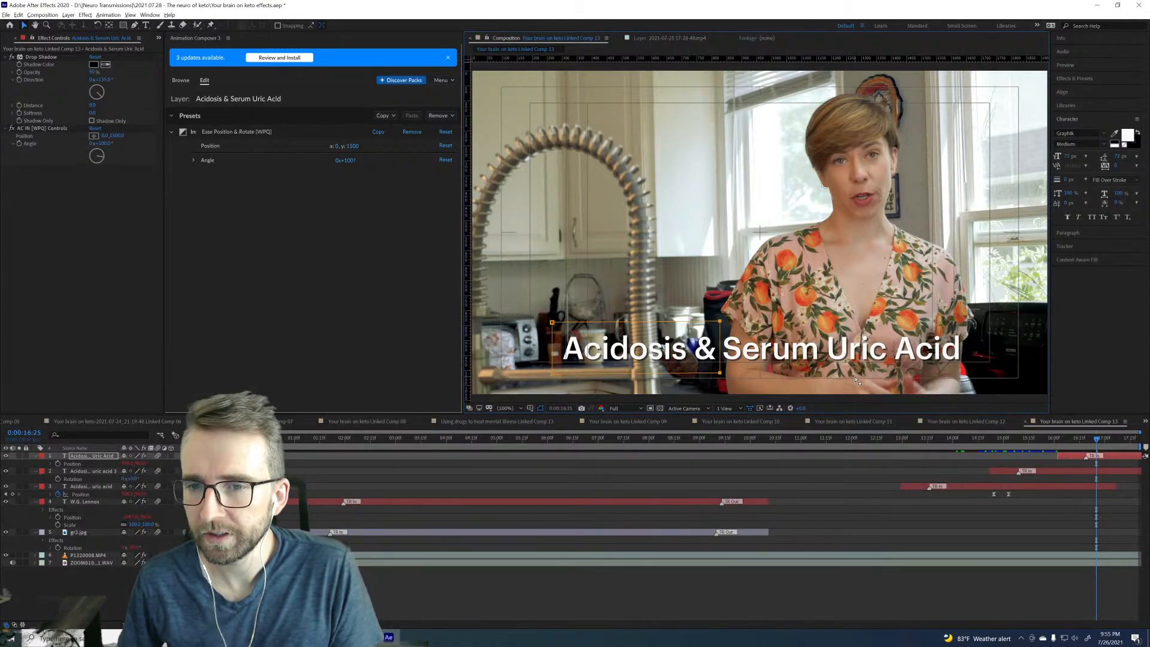
Step: Play the caption sequence from 0:00:12:24, extend the "Acidosis" layer to the end of the composition, and save the project
left_click(893, 443)
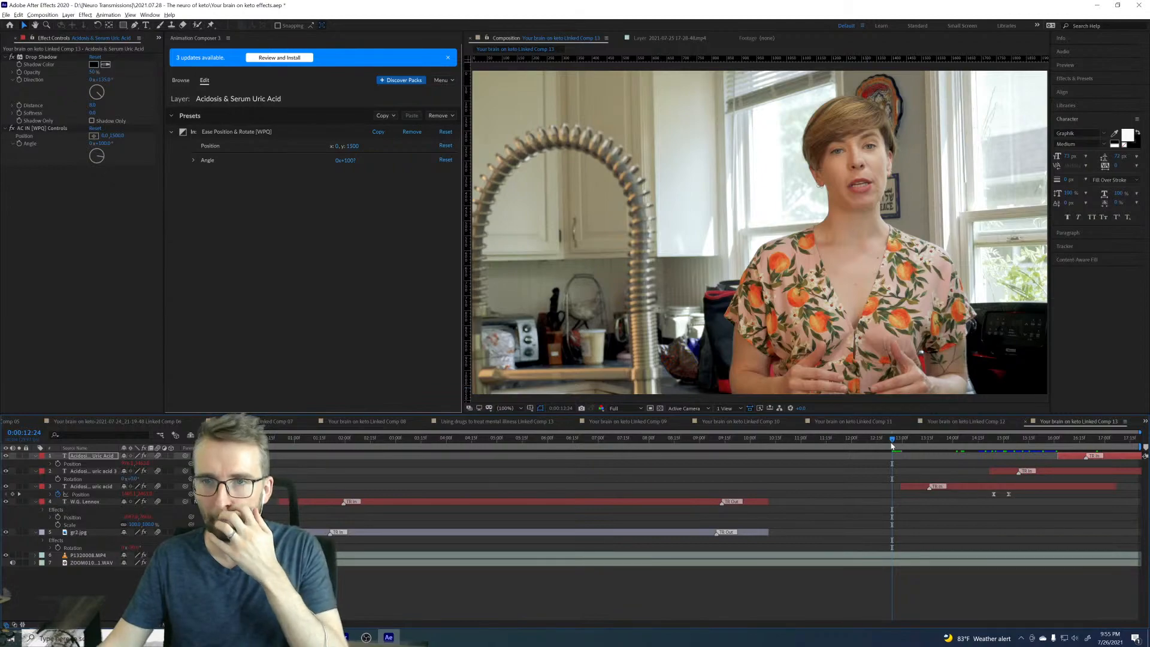
key("space")
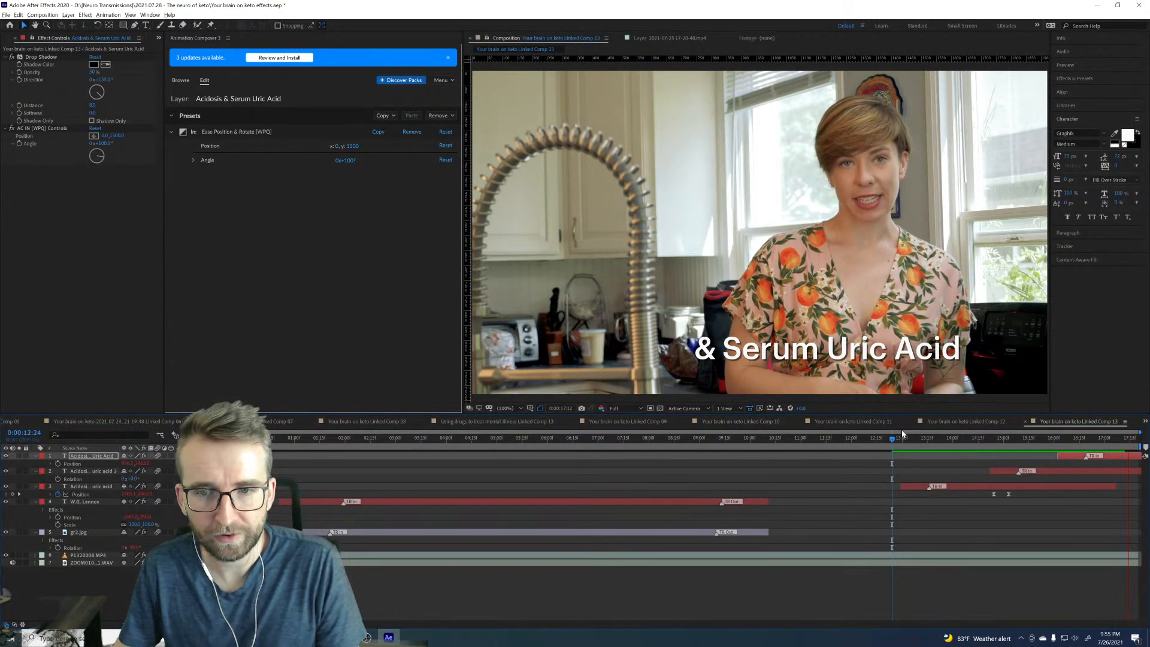
key("space")
left_click_drag(1115, 486, 1140, 486)
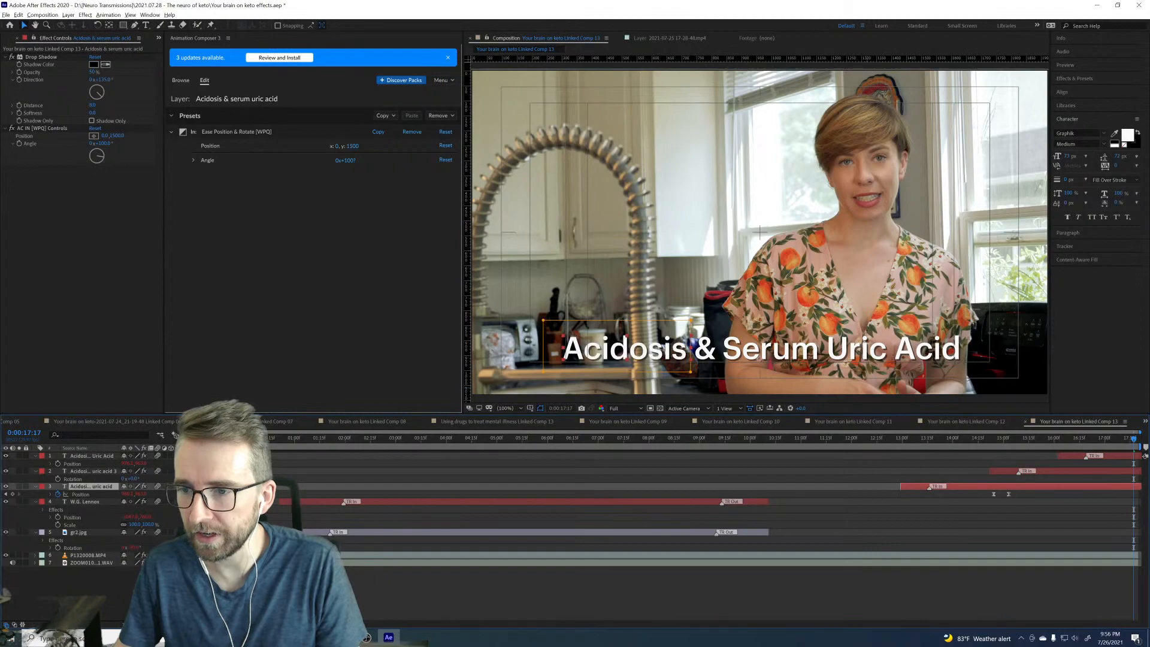
key("ctrl+s")
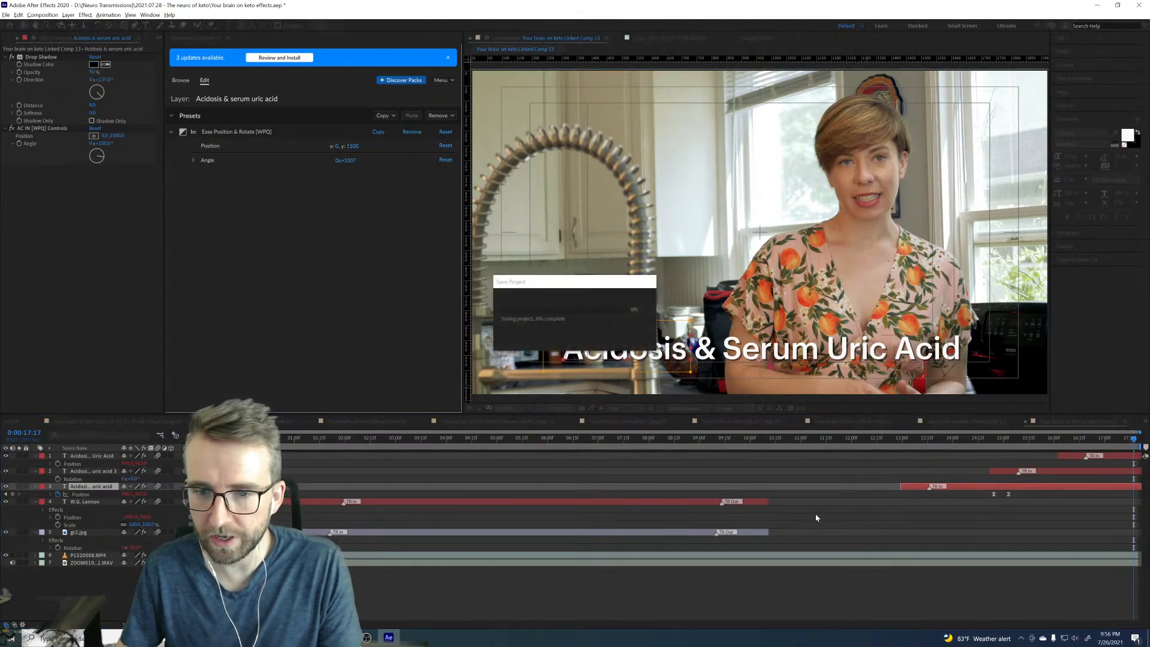
Step: Switch to Premiere Pro to check the "Your brain on keto" sequence and return to After Effects
key("alt+Tab")
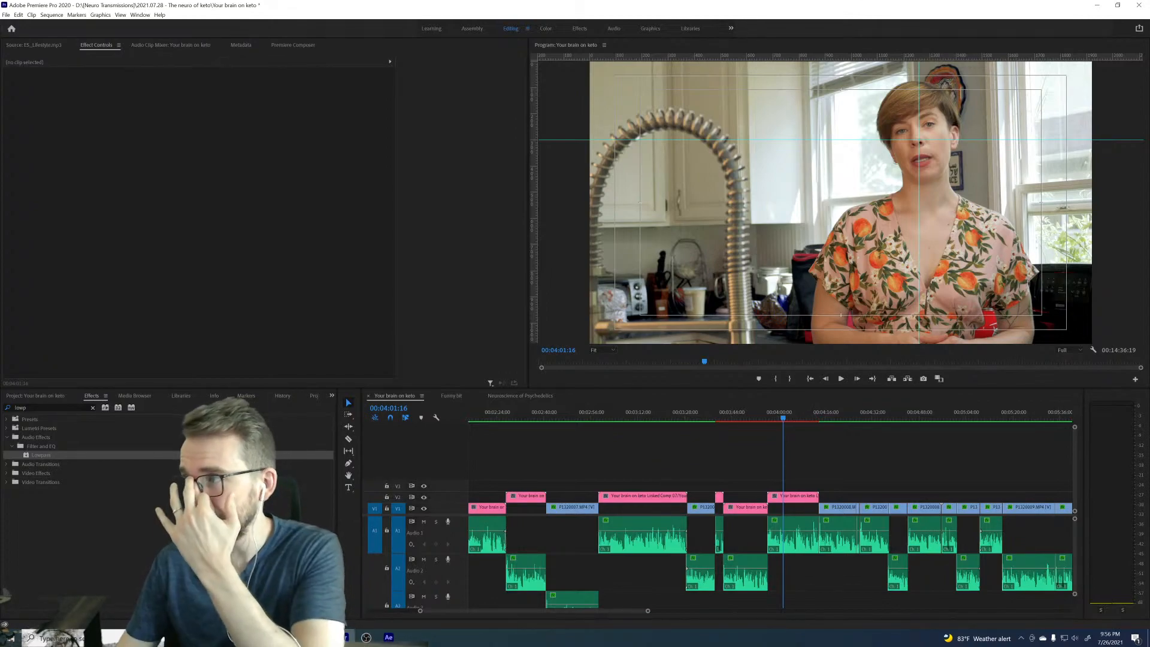
left_click(855, 476)
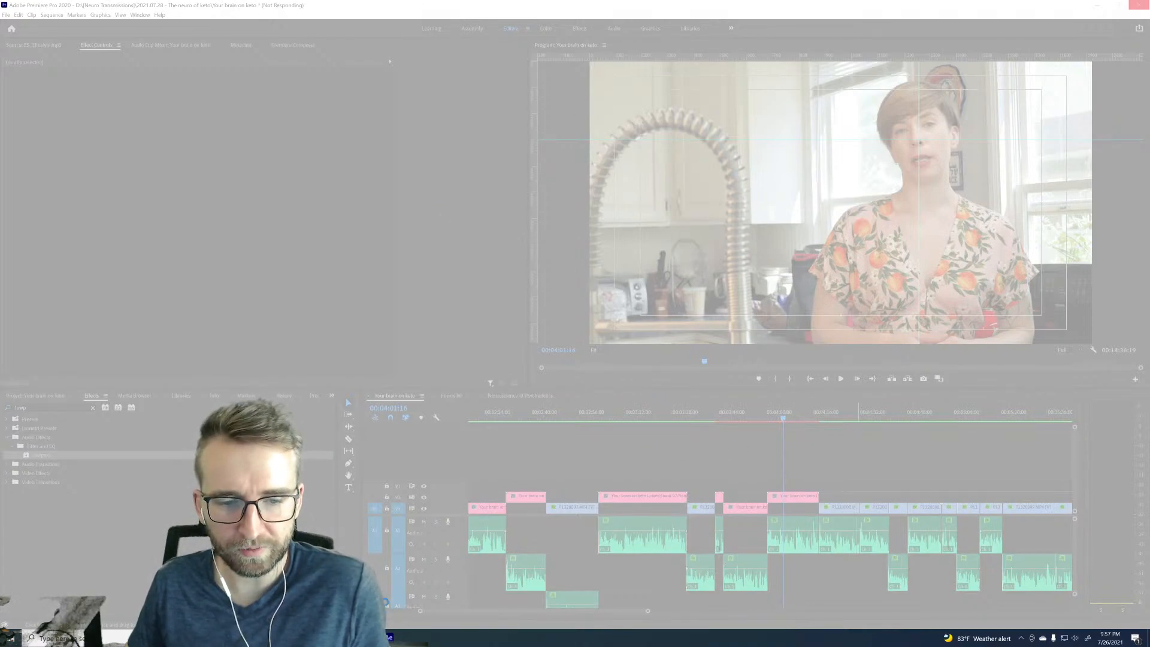
left_click(390, 637)
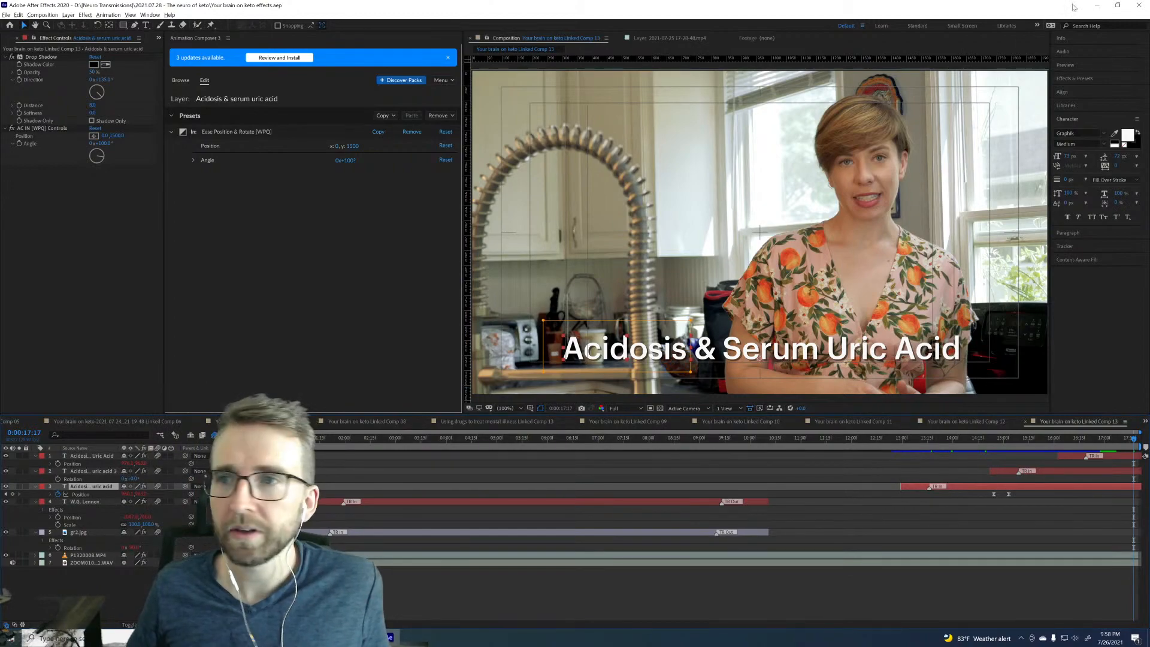
Step: Switch to the unresponsive Premiere Pro and open Task Manager to examine the running processes
left_click(1097, 6)
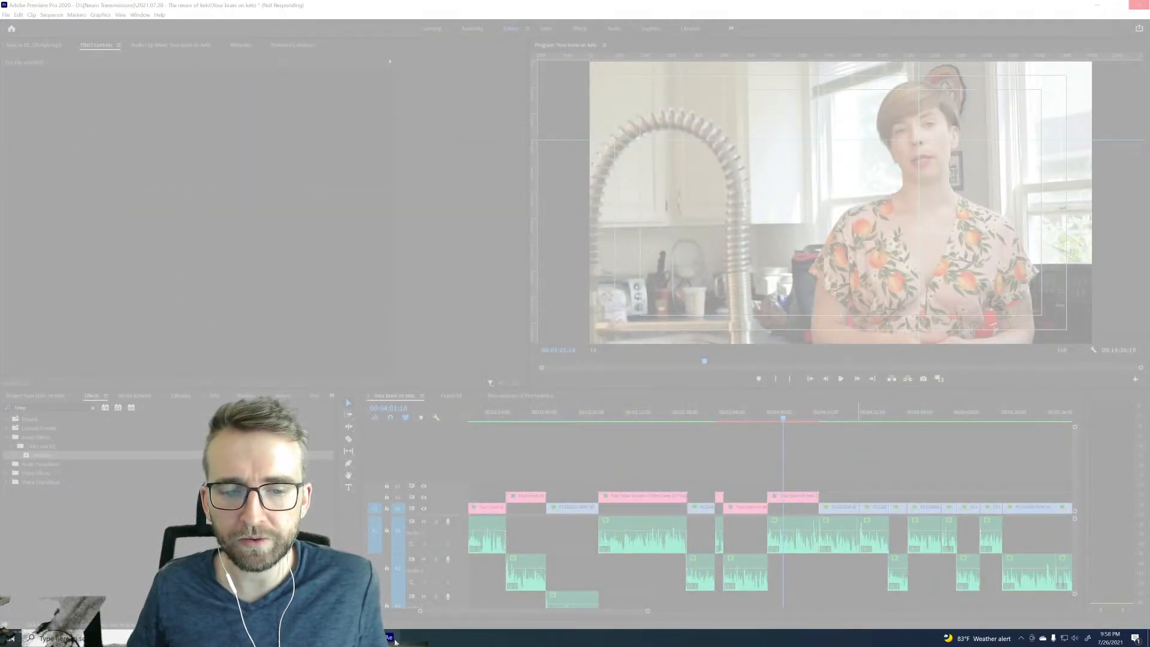
mouse_move(395, 642)
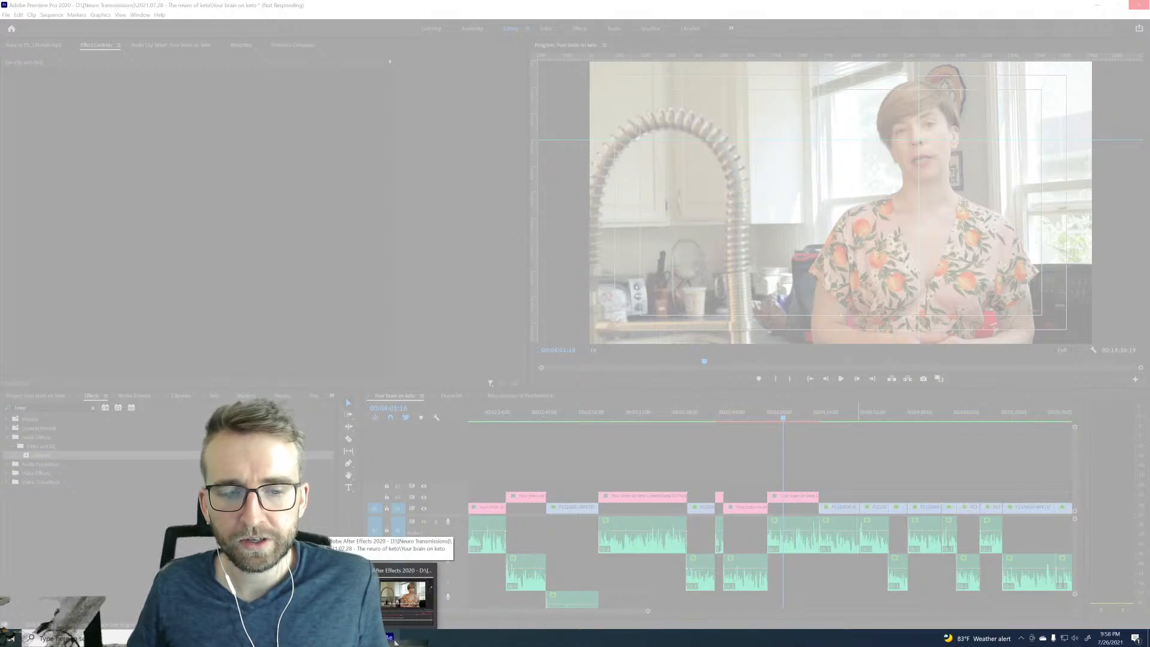
key("ctrl+shift+Escape")
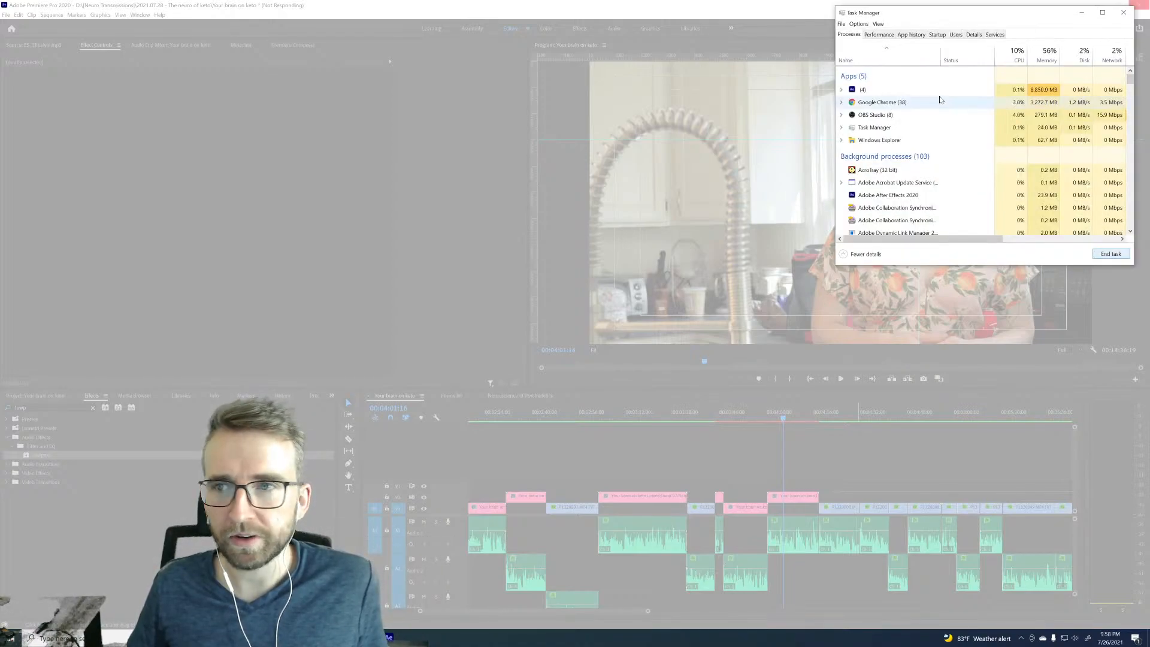
left_click_drag(957, 16, 1149, 12)
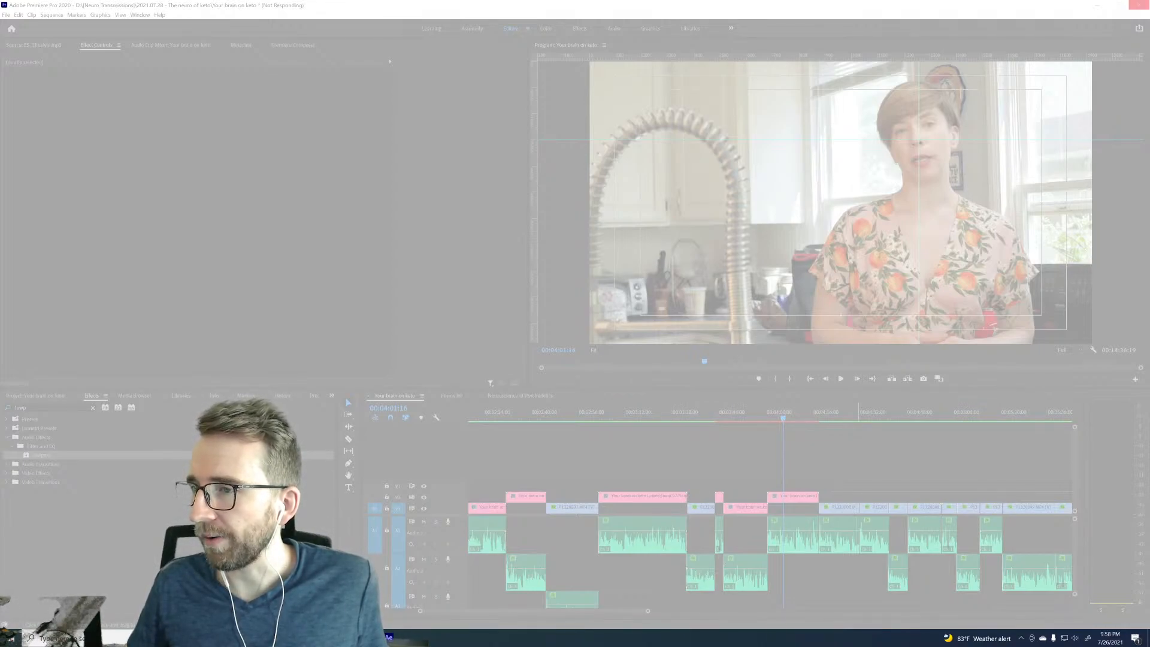
left_click_drag(1149, 167, 418, 130)
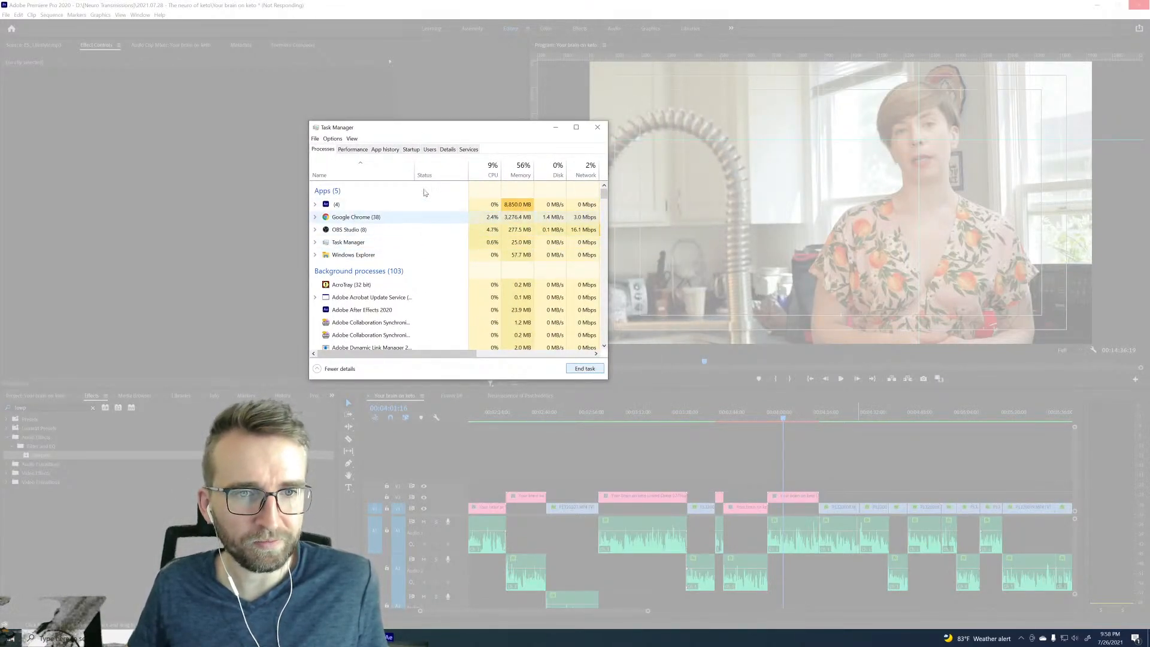
left_click_drag(407, 127, 1149, 251)
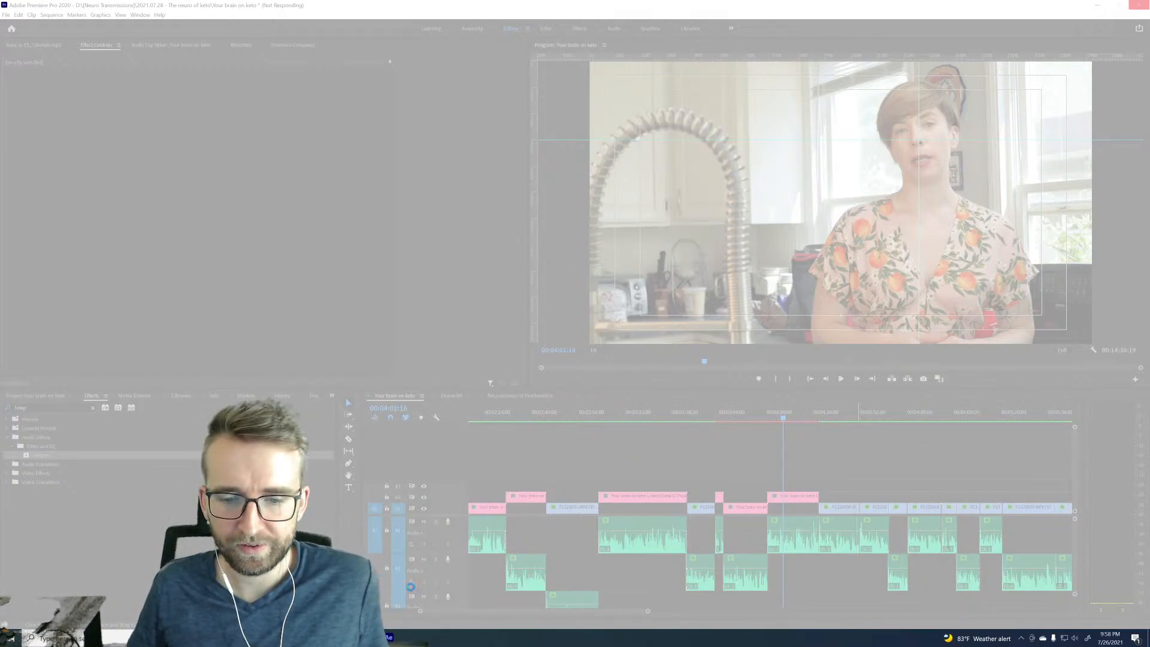
Step: Check After Effects, return to Premiere Pro, and show Premiere Pro's list of recent projects
left_click(389, 638)
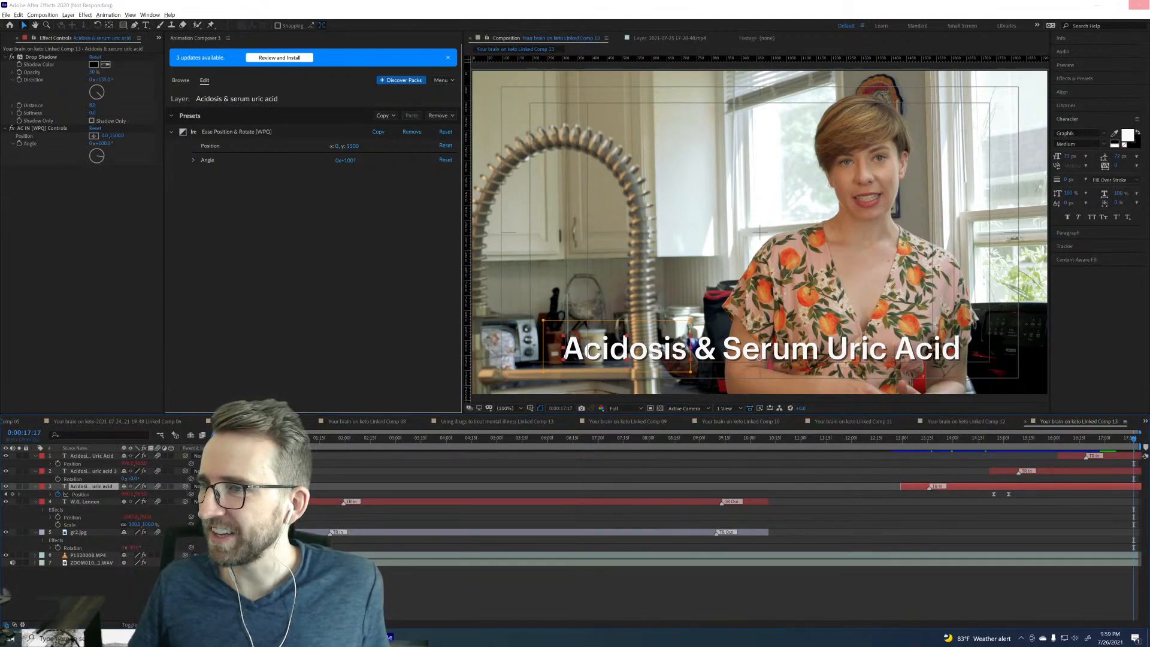
key("alt+Tab")
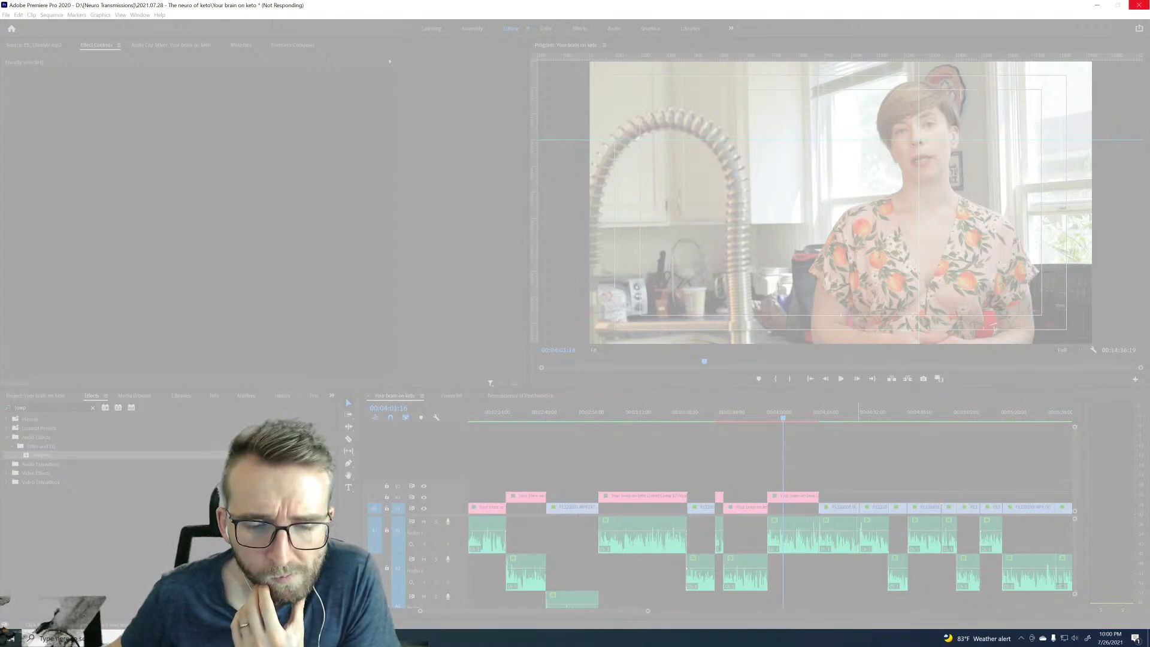
right_click(344, 638)
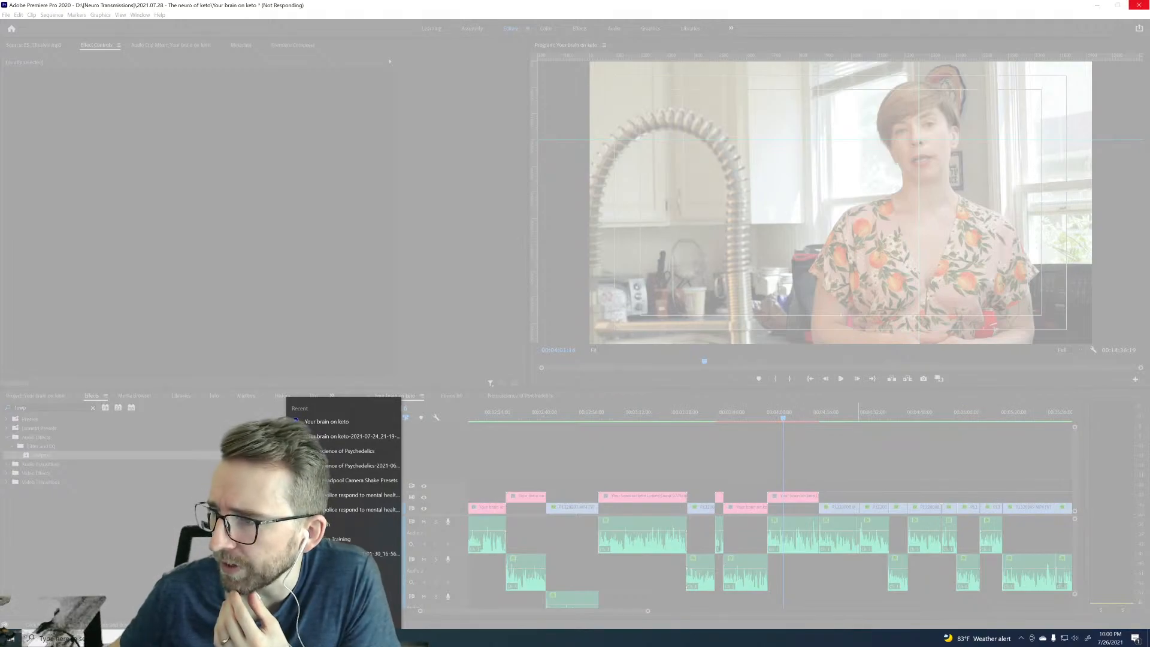
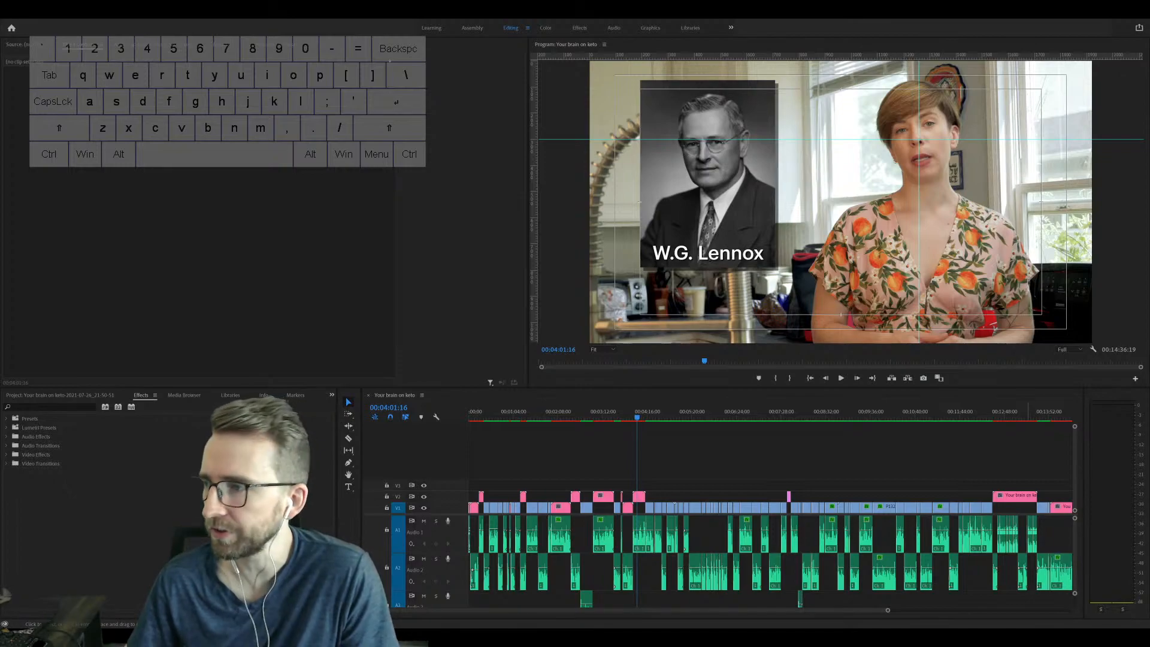
Step: Play the sequence from the edit point at 00:04:13:24 to review the footage following the W.G. Lennox comp
left_click(620, 442)
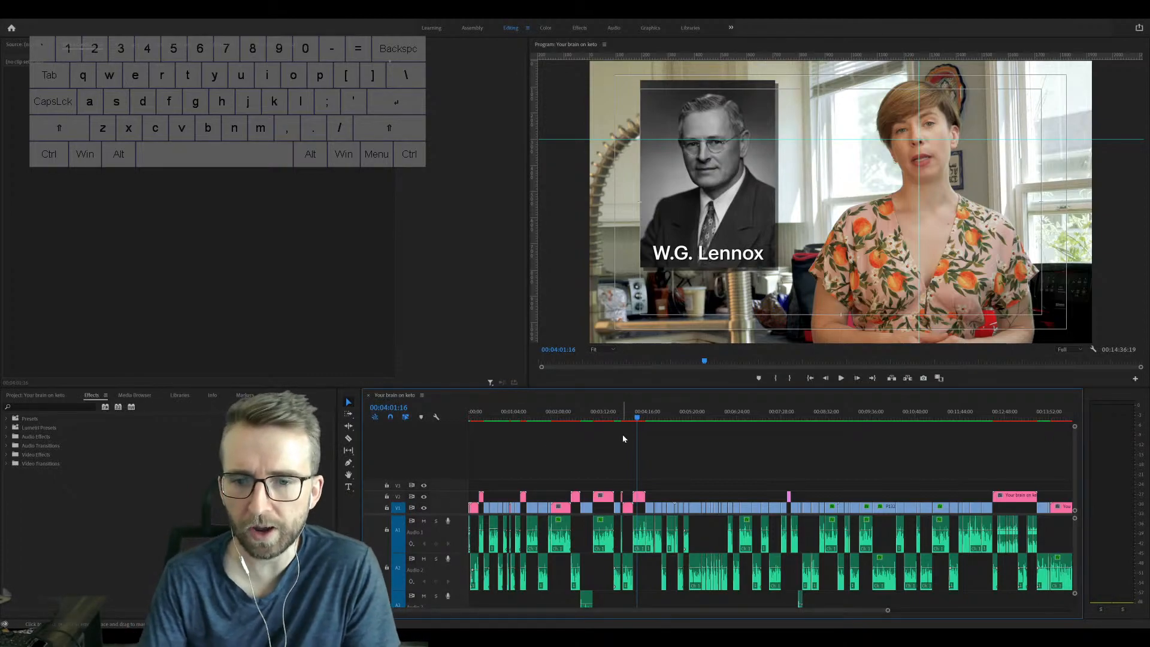
key("Down")
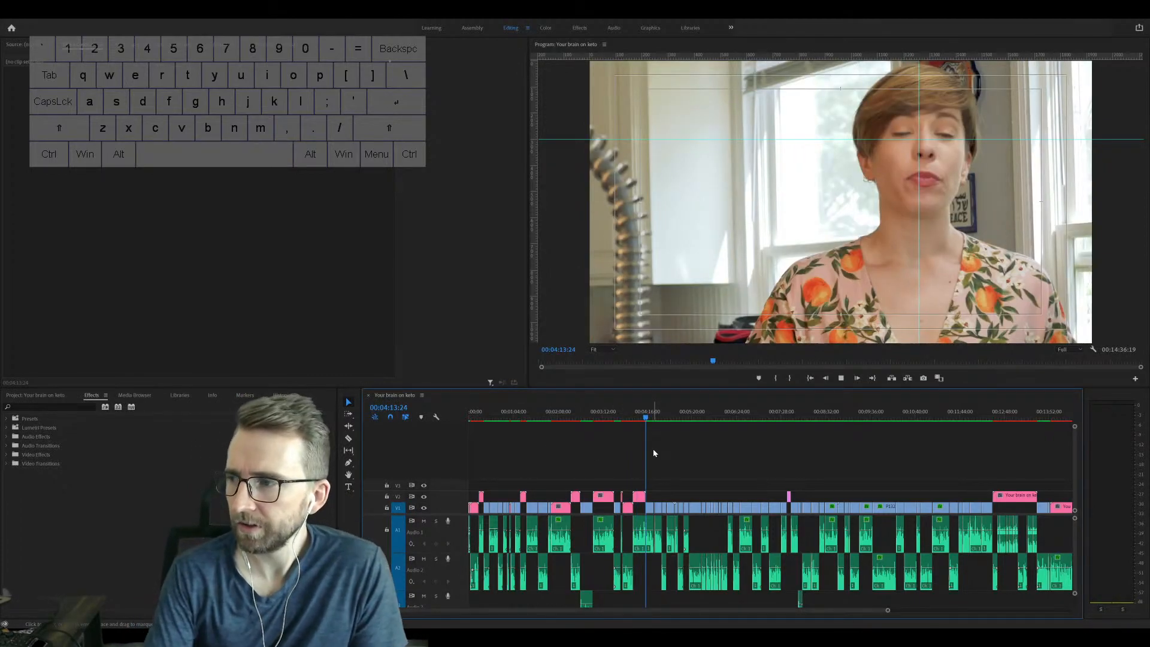
key("space")
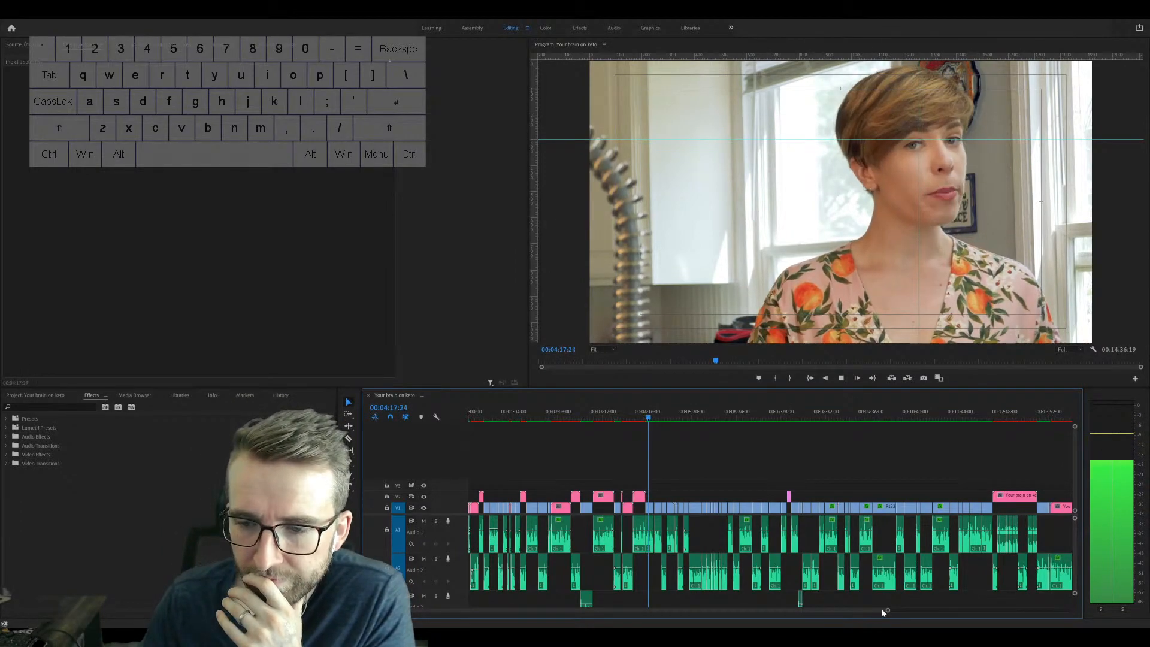
left_click_drag(887, 610, 711, 620)
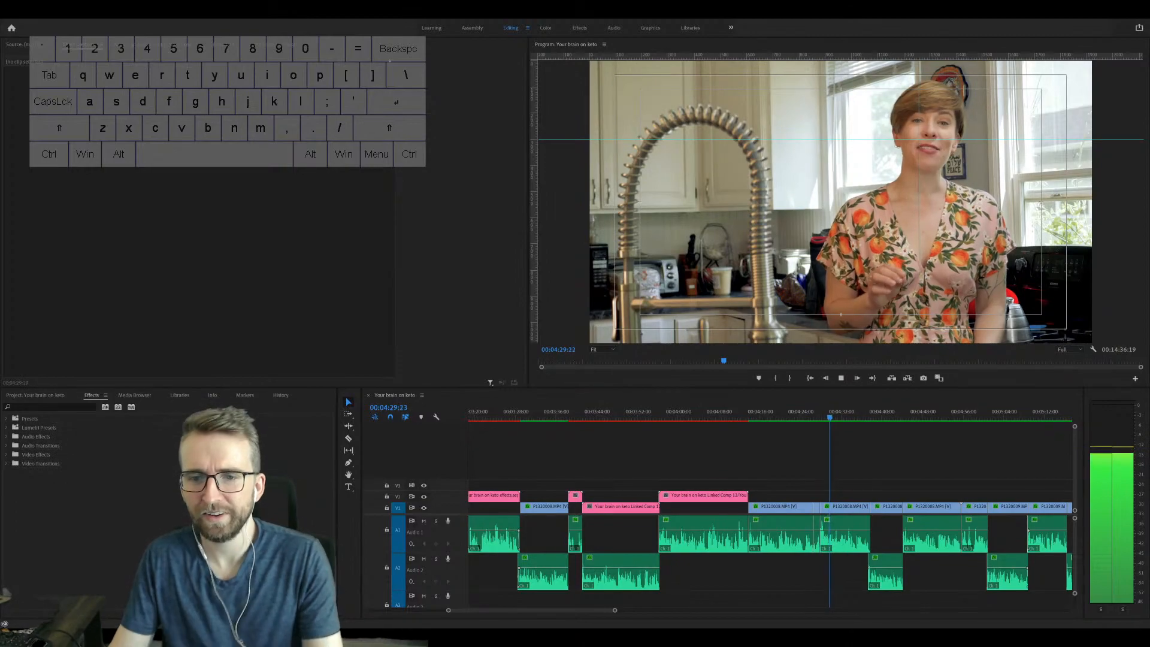
left_click(906, 464)
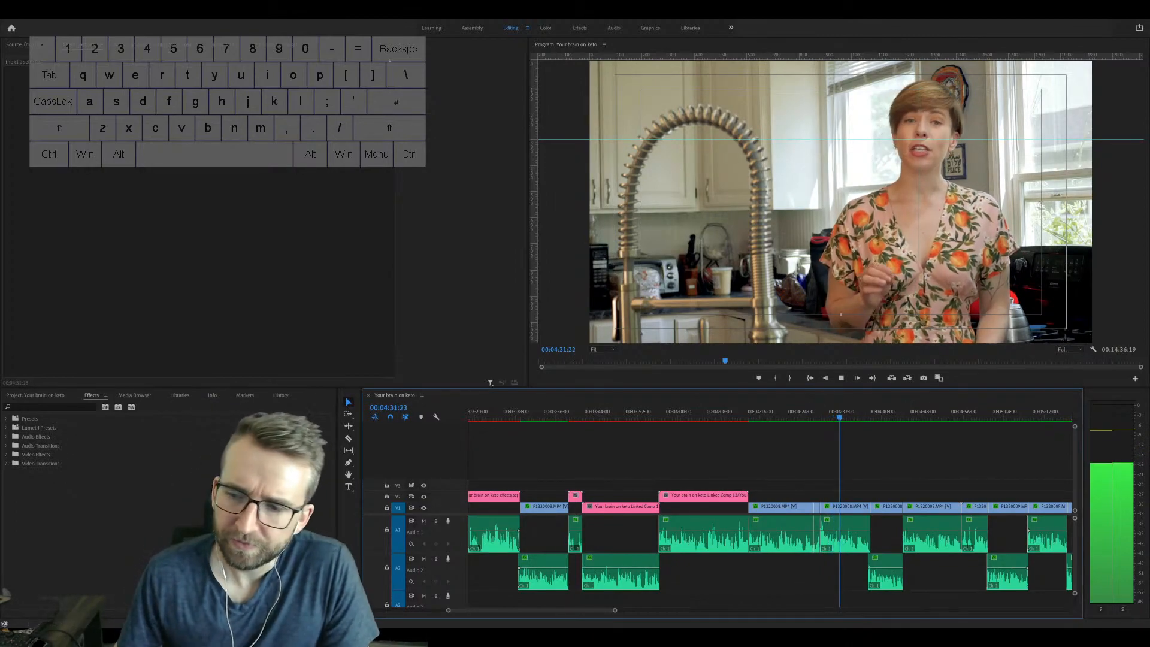
Step: Split the P1320008.MP4 clip at 00:04:26:12, replace the part before the cut with a linked After Effects composition, and select its footage layer
left_click(802, 415)
key("space")
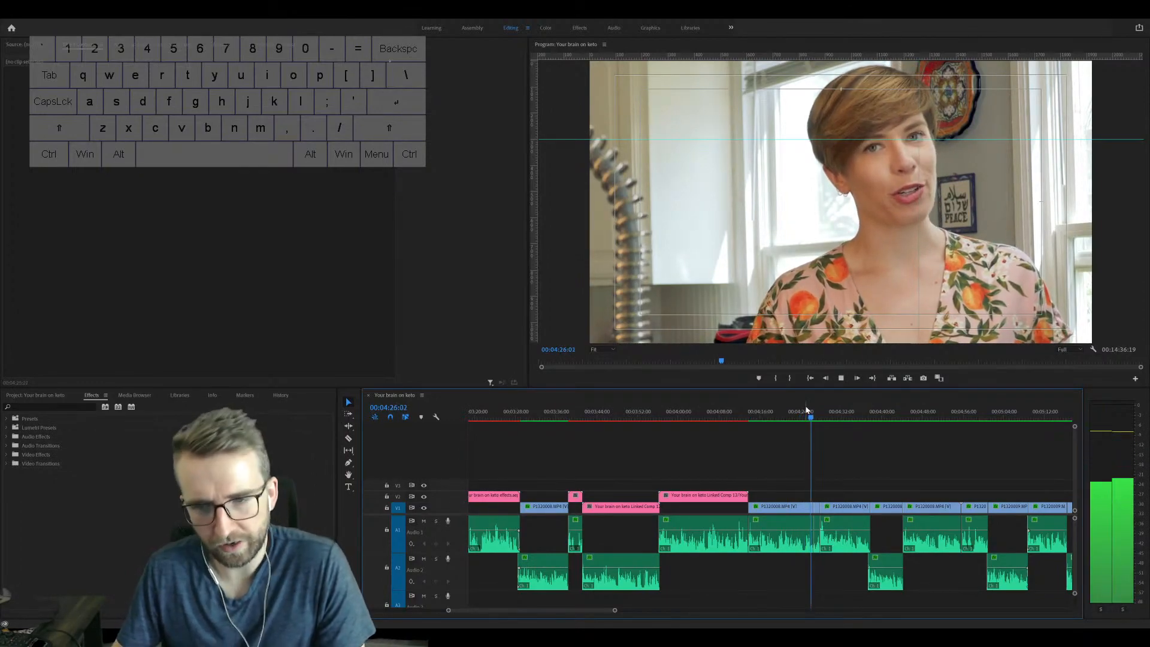
key("space")
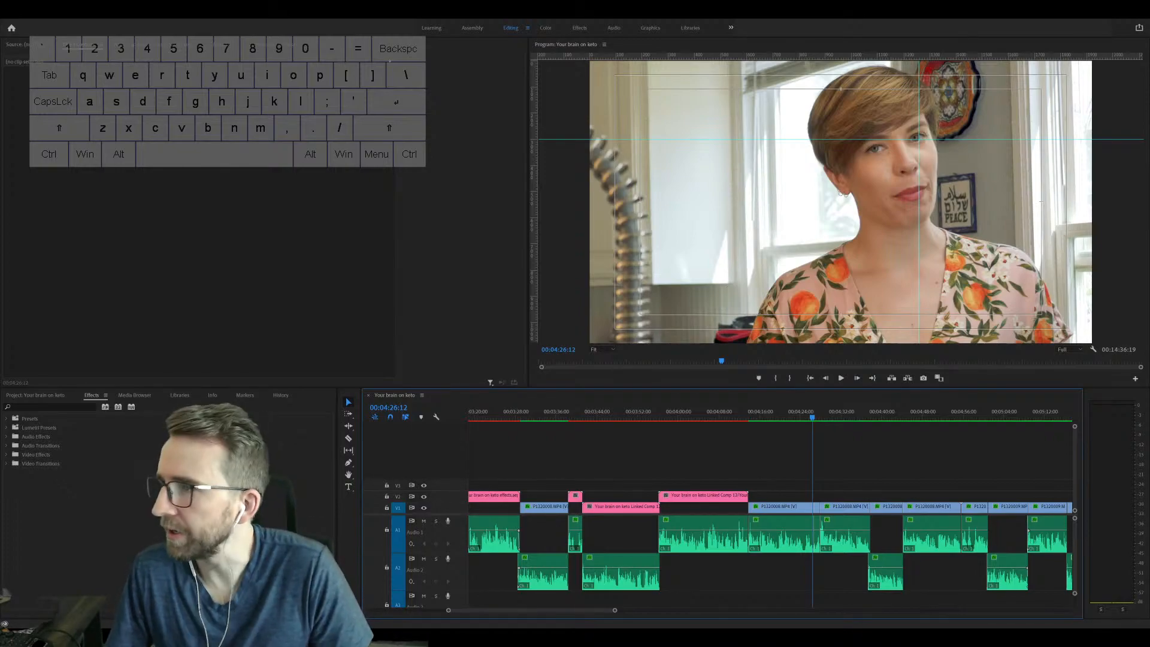
left_click(786, 509)
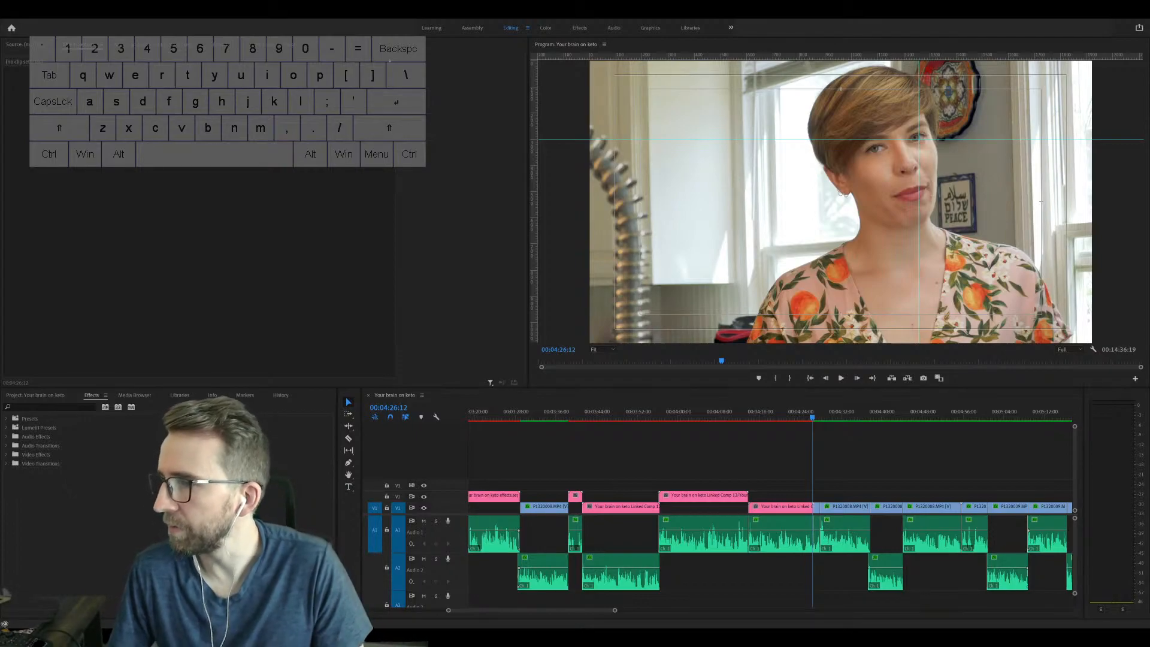
key("shift+e")
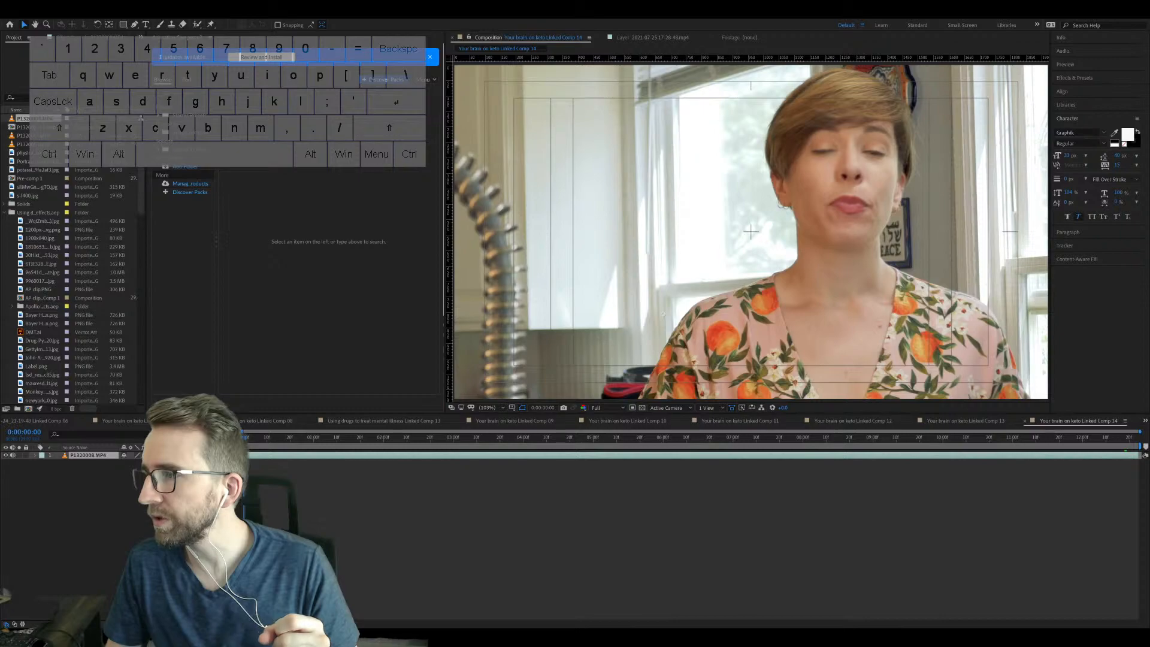
left_click(435, 491)
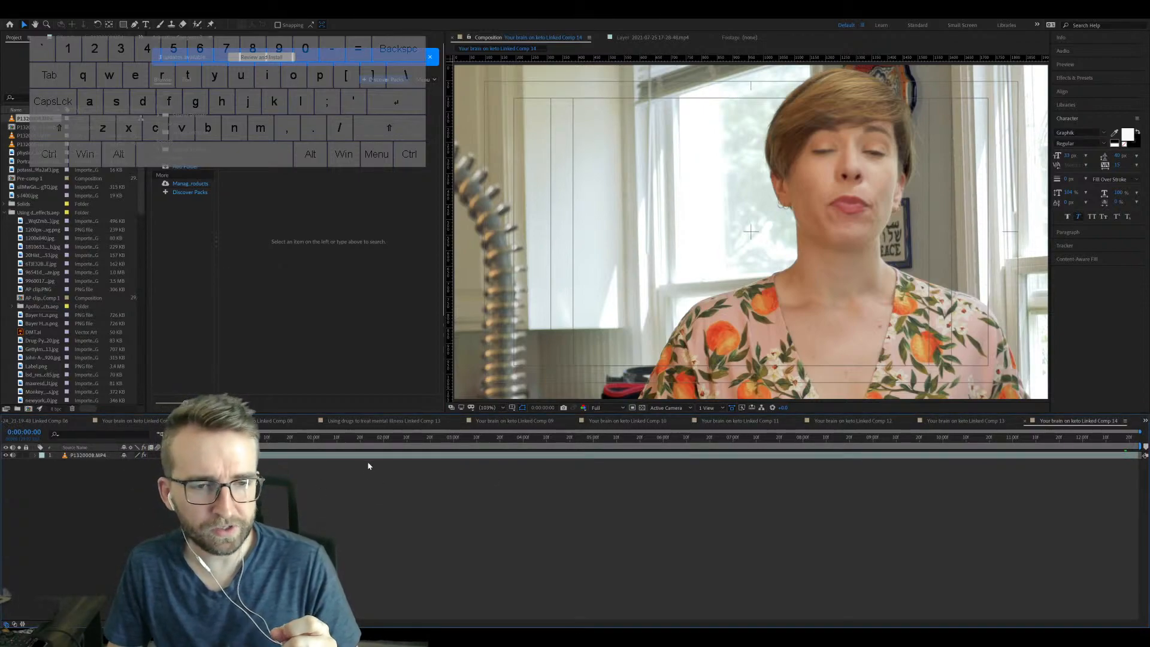
left_click(529, 458)
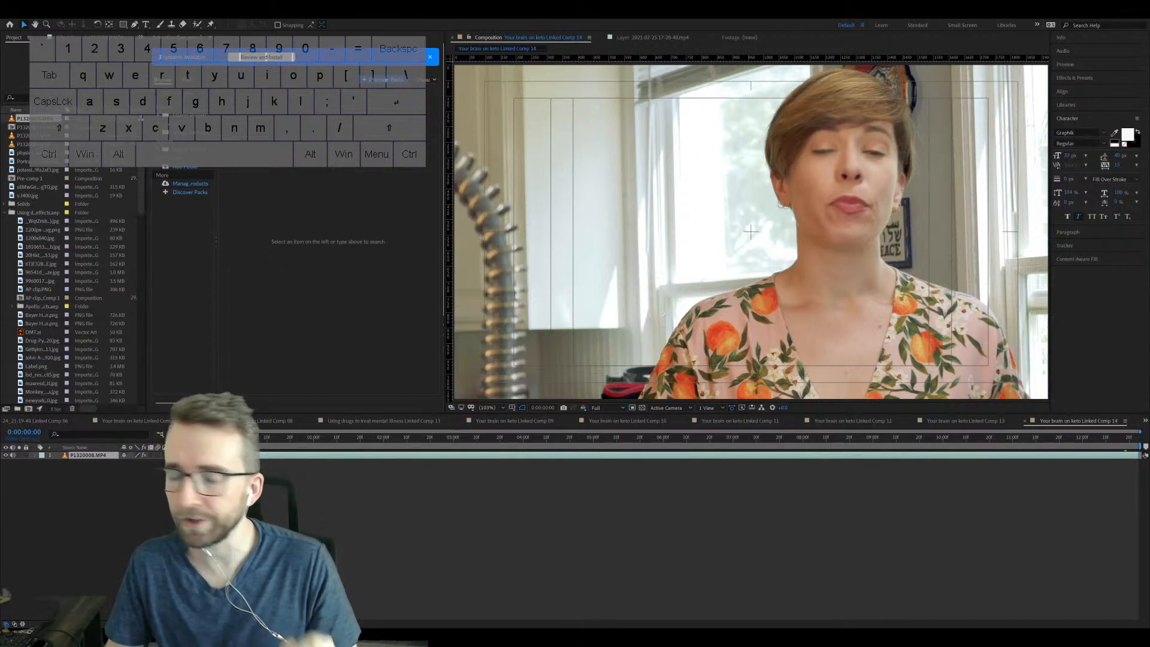
Step: Search for a milk bottle vector graphic and open 423.eps in Illustrator
type("lik")
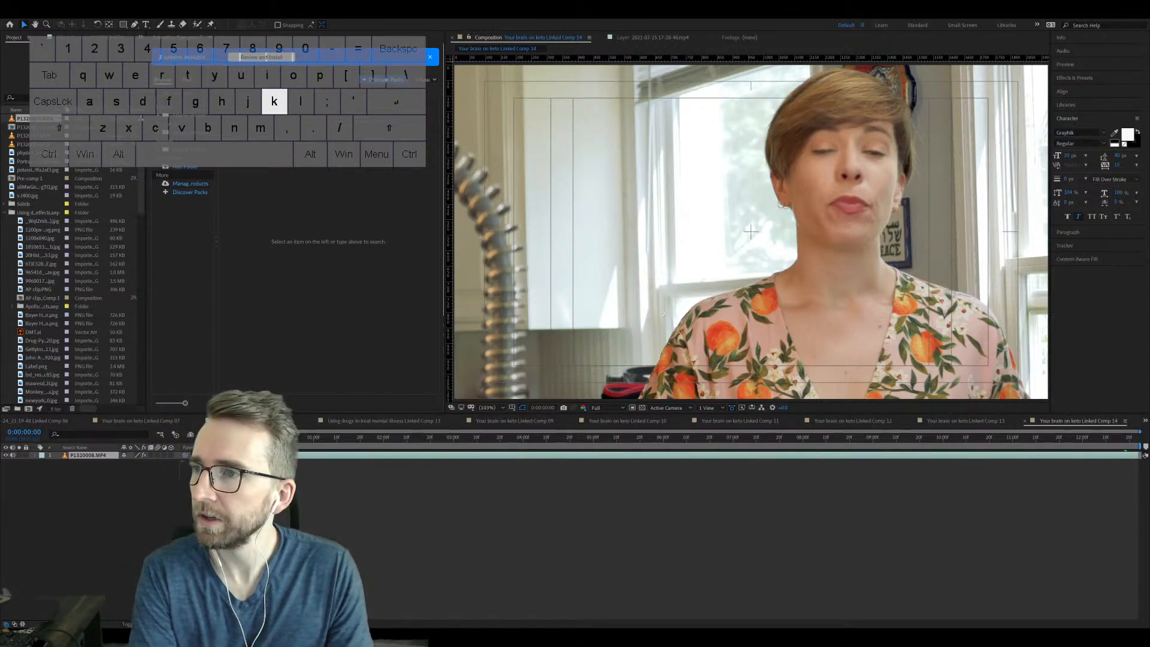
key("BackSpace")
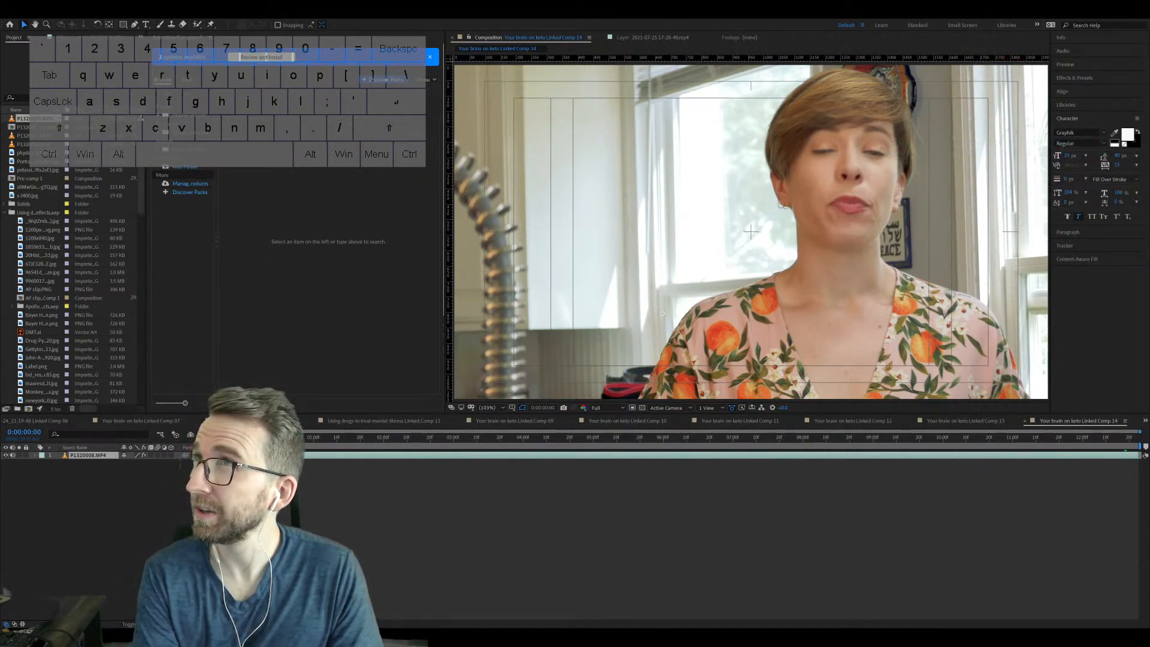
key("p")
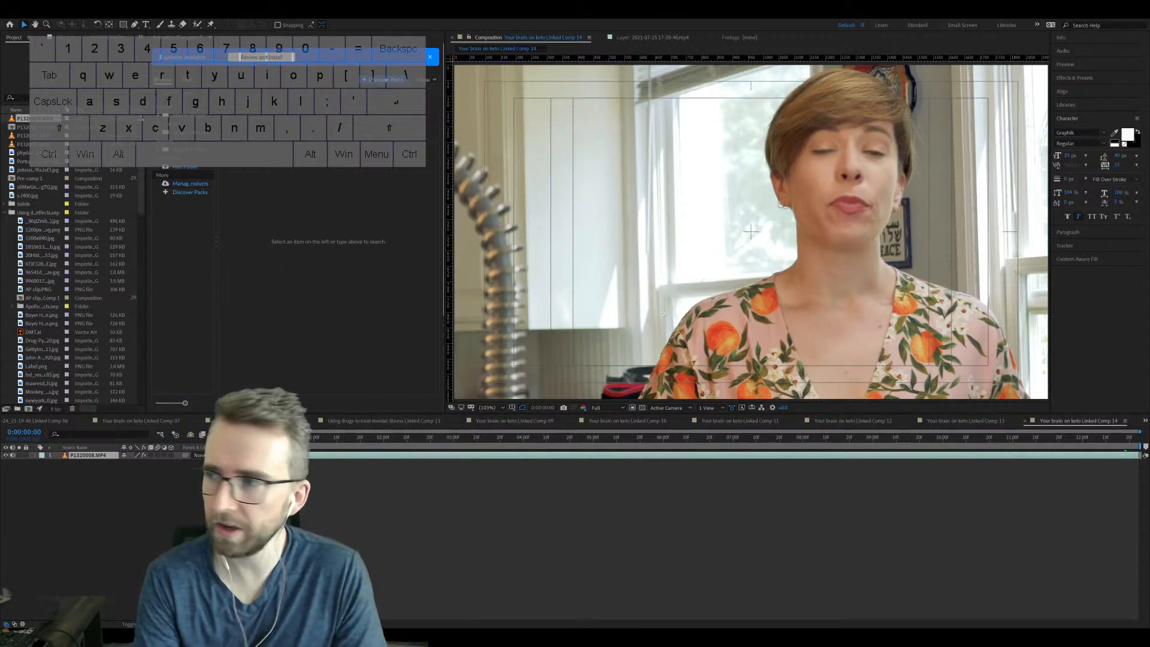
key("BackSpace")
key("m")
key("l")
key("k")
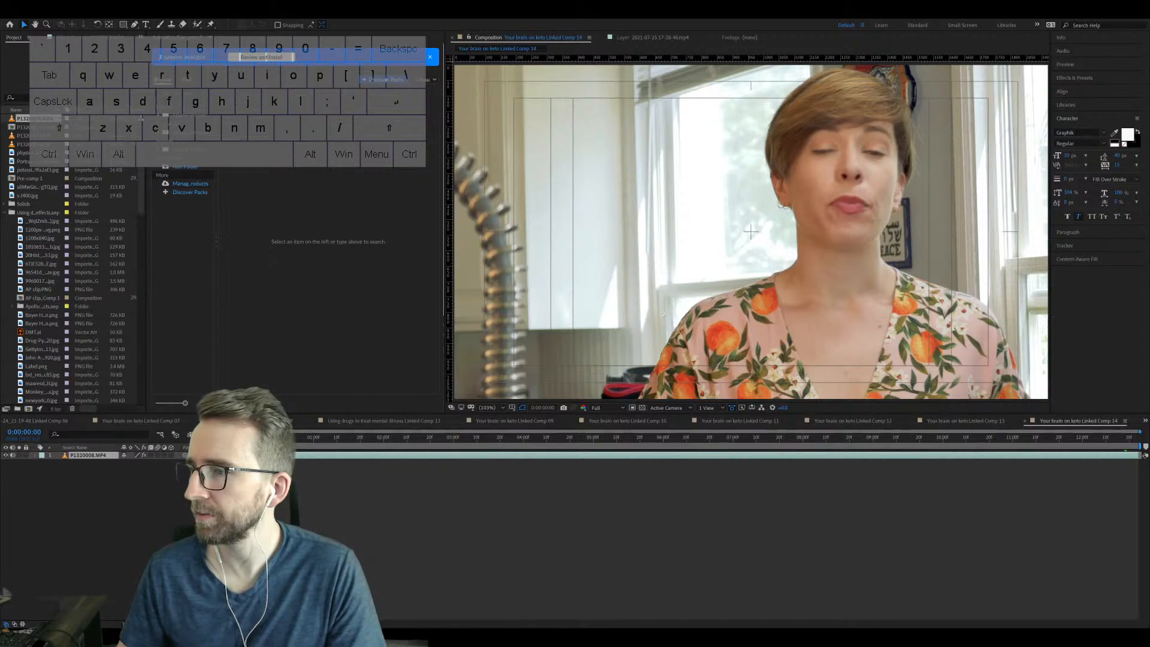
key("i")
key("k")
key("l")
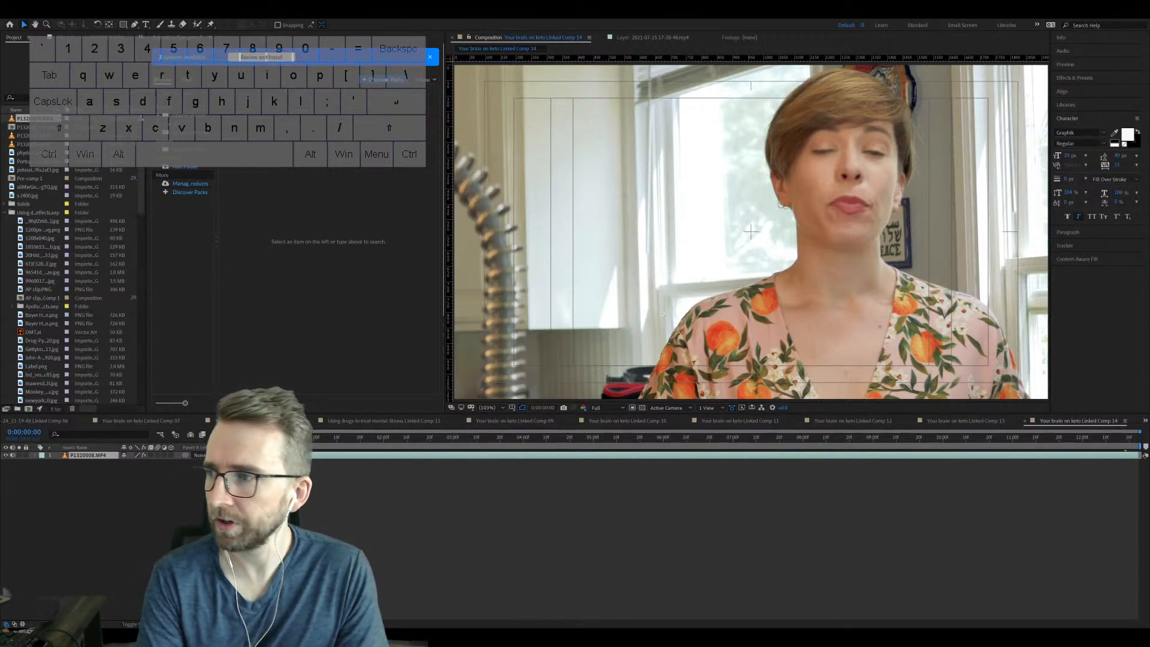
key("o")
key("t")
key("Return")
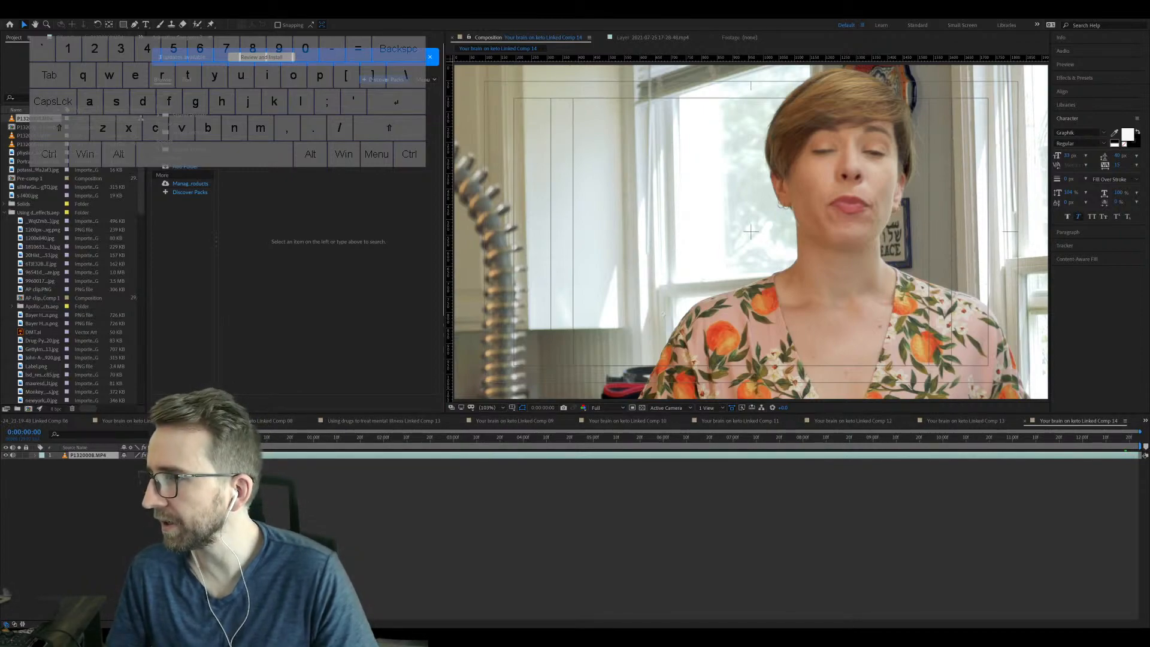
key("l")
key("s")
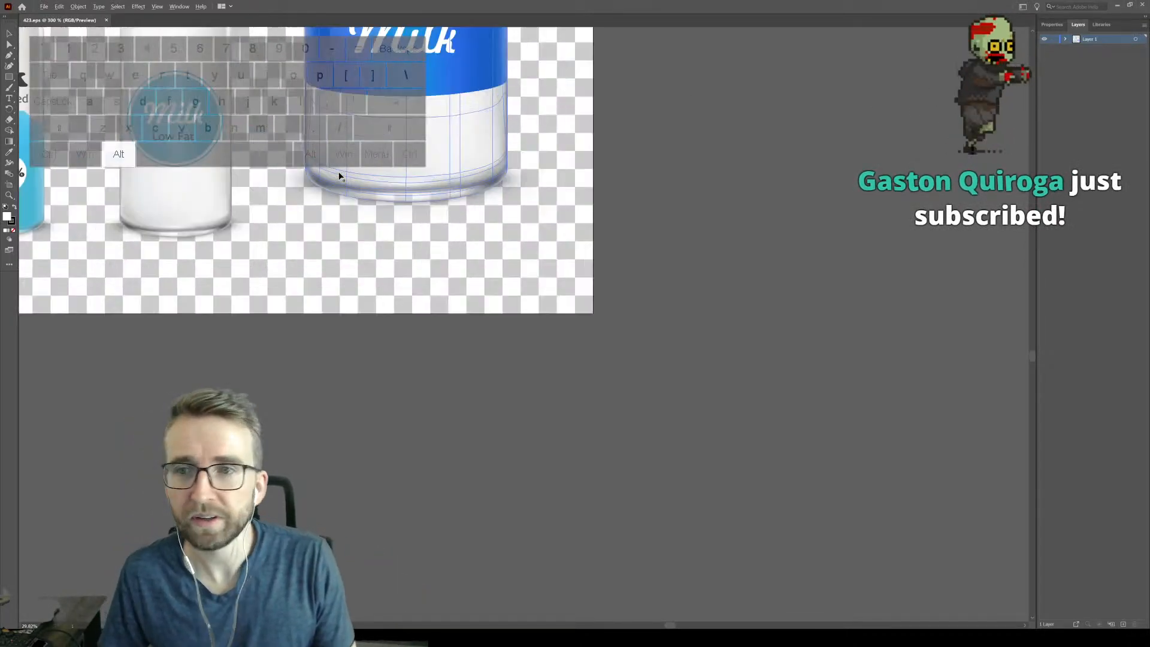
Step: Copy the milk-filled bottle without a cap from the upper row of 423.eps into a new document
scroll(352, 182, "up", 5)
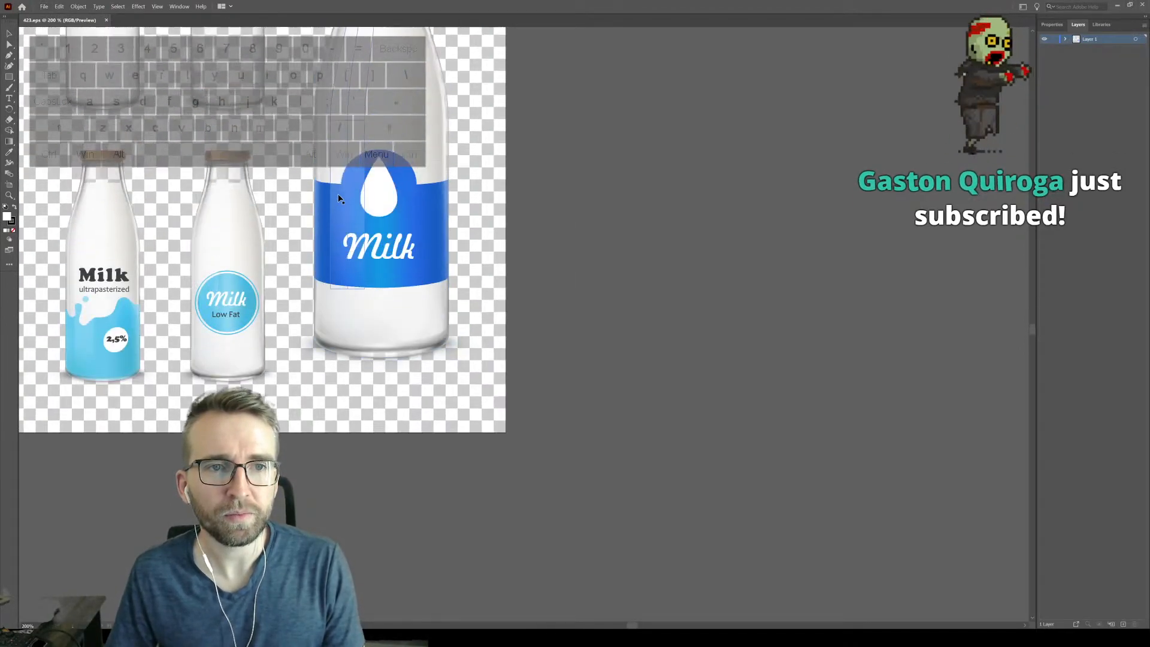
scroll(345, 199, "left", 5)
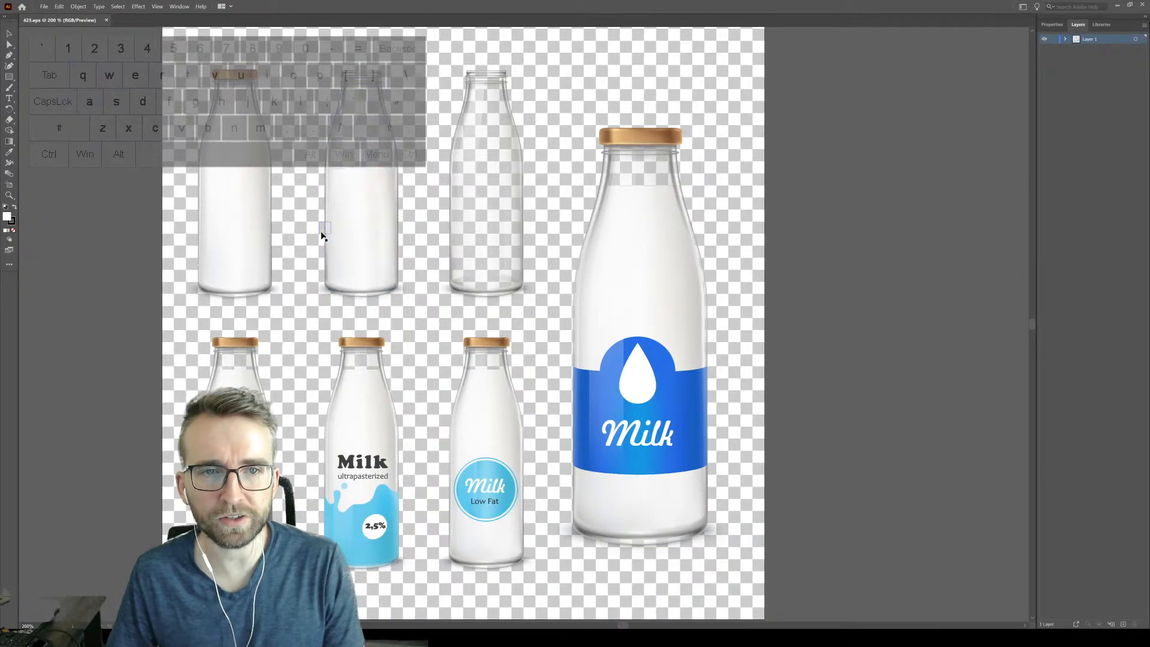
left_click(358, 232, "ctrl")
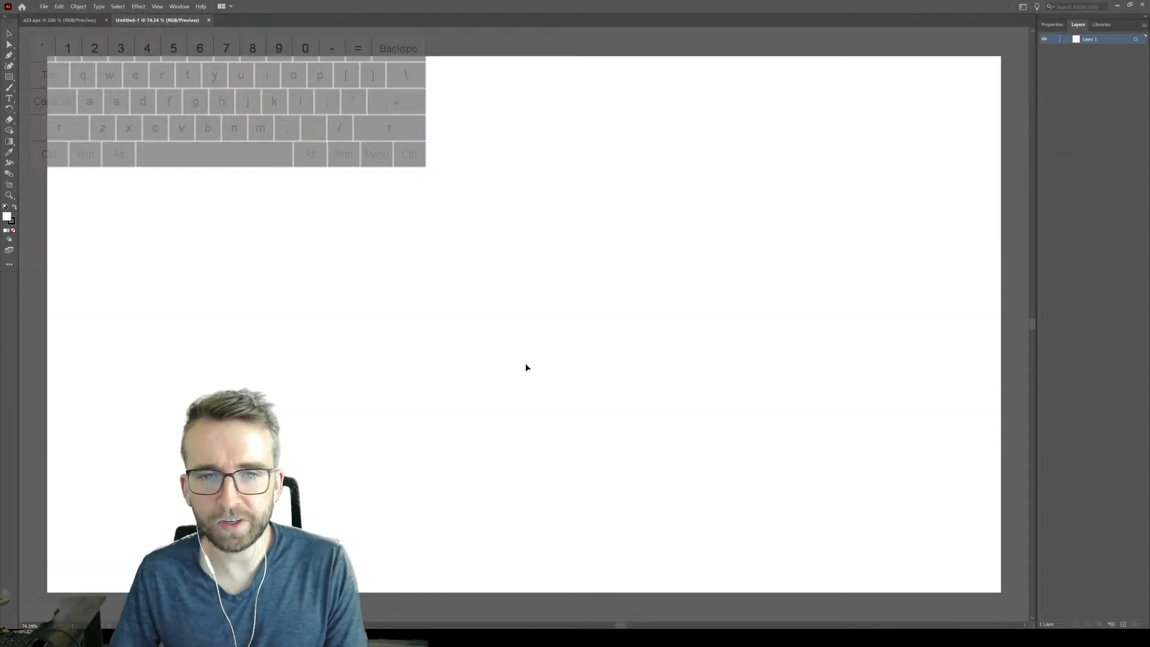
key("ctrl+v")
Step: Scale the pasted bottle up proportionally to nearly the full height of the artboard and deselect it
left_click_drag(545, 277, 746, 90)
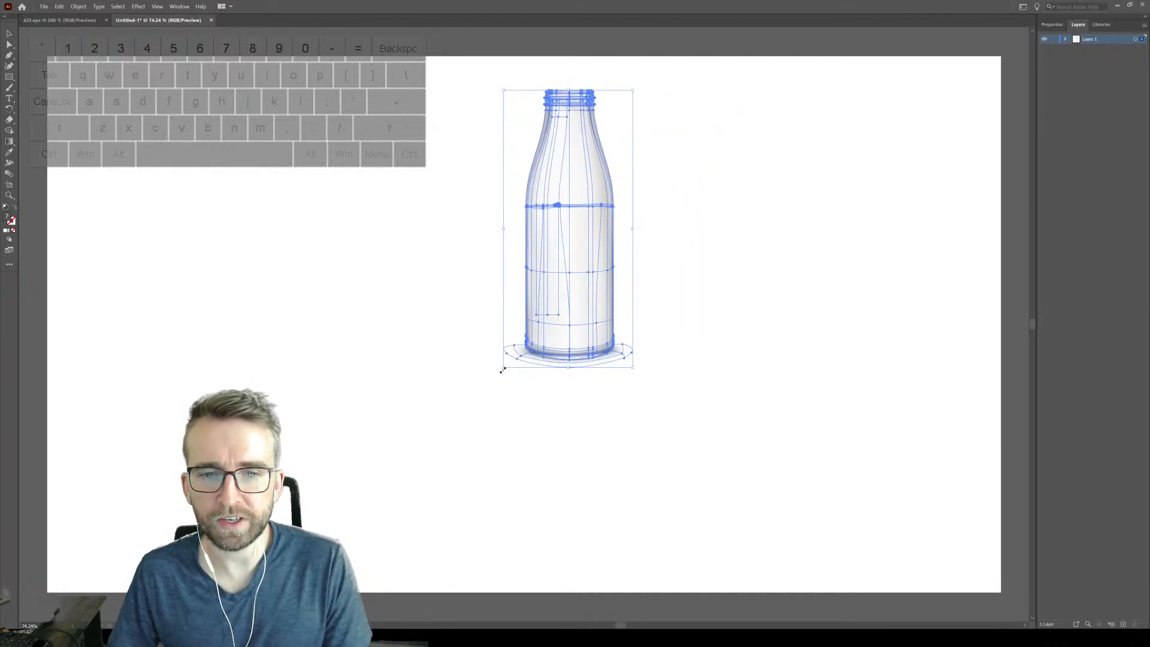
left_click_drag(502, 370, 405, 579)
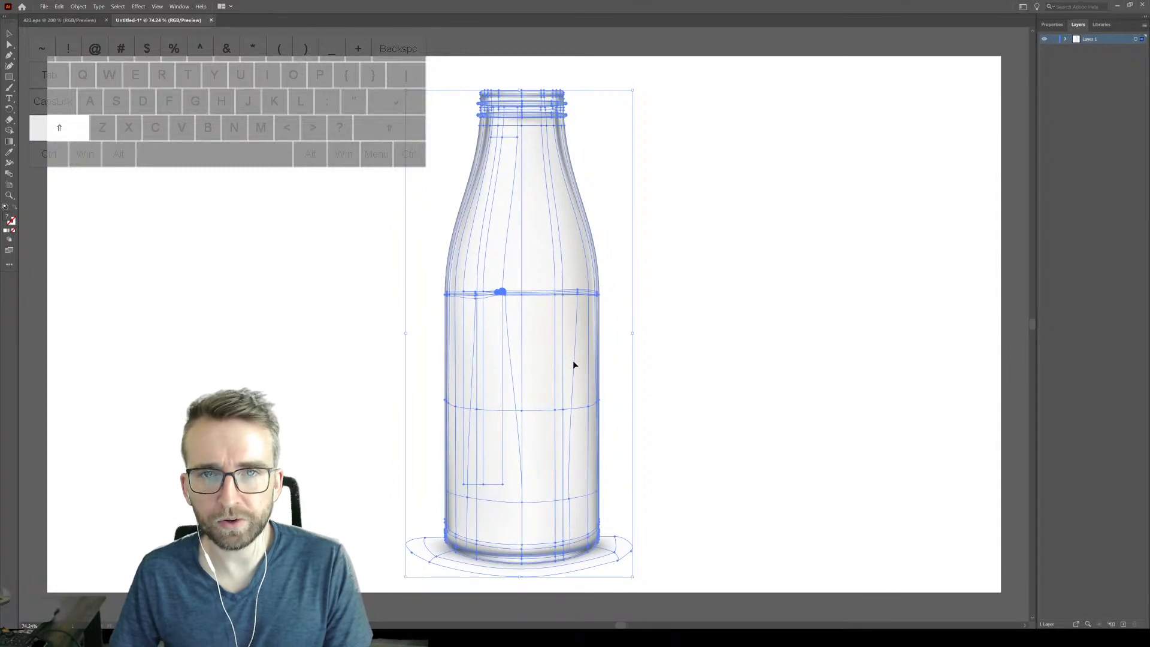
left_click(780, 254)
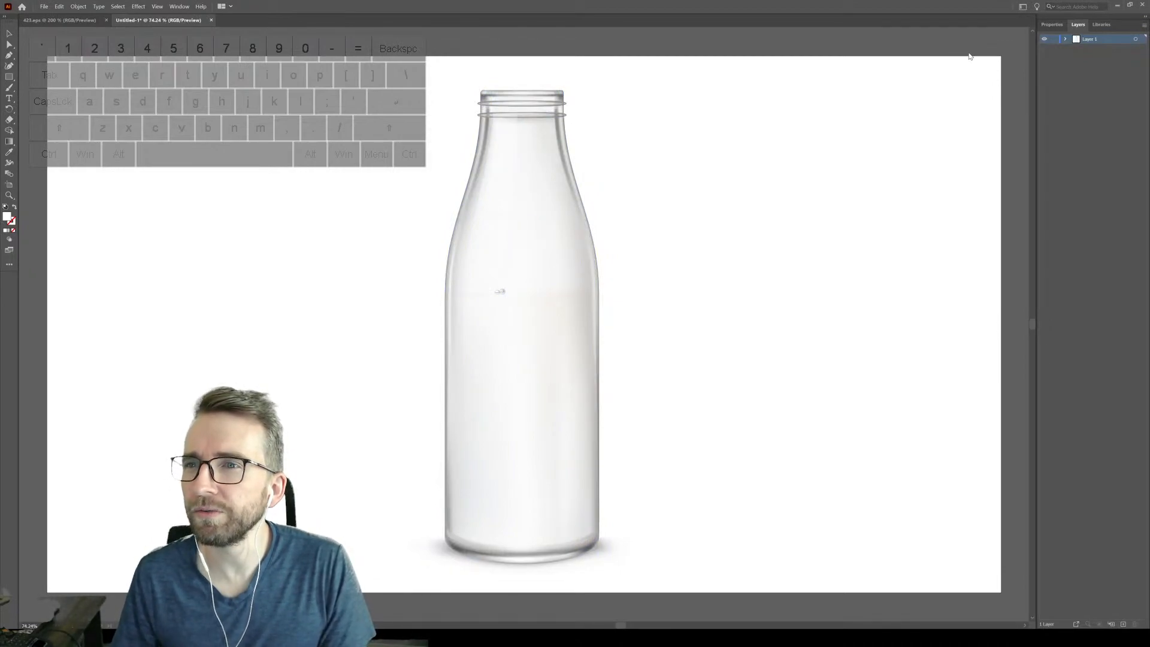
Step: Expand Layer 1 and its bottle group to list the individual mesh objects with readable names
left_click(1066, 39)
left_click(1076, 48)
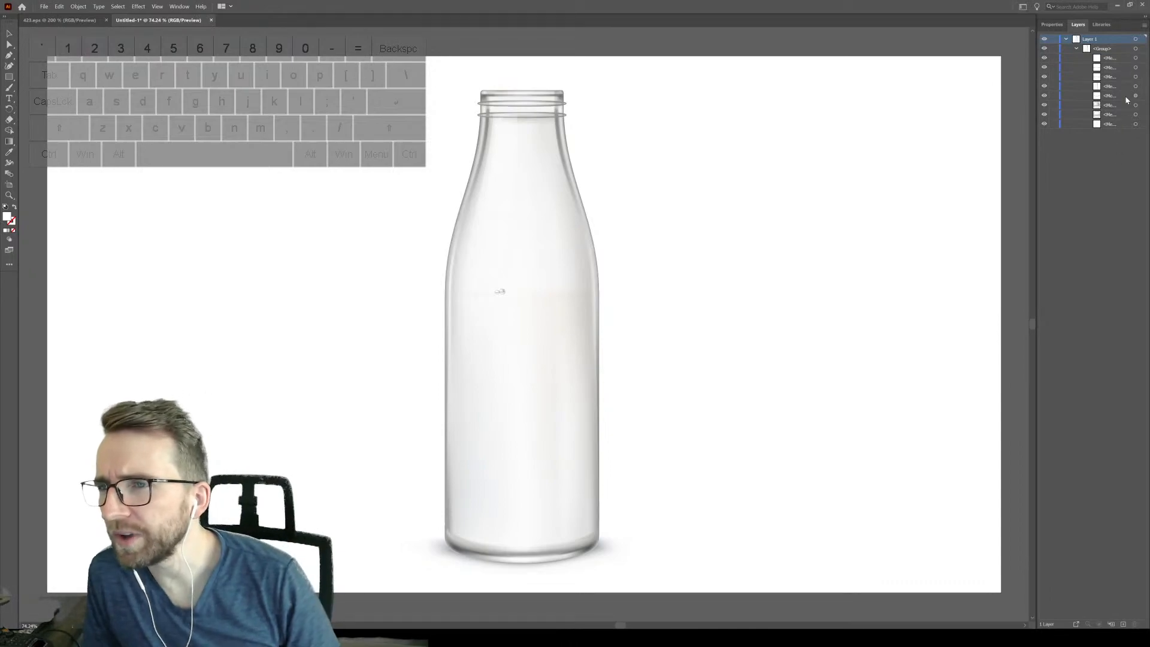
left_click(514, 280)
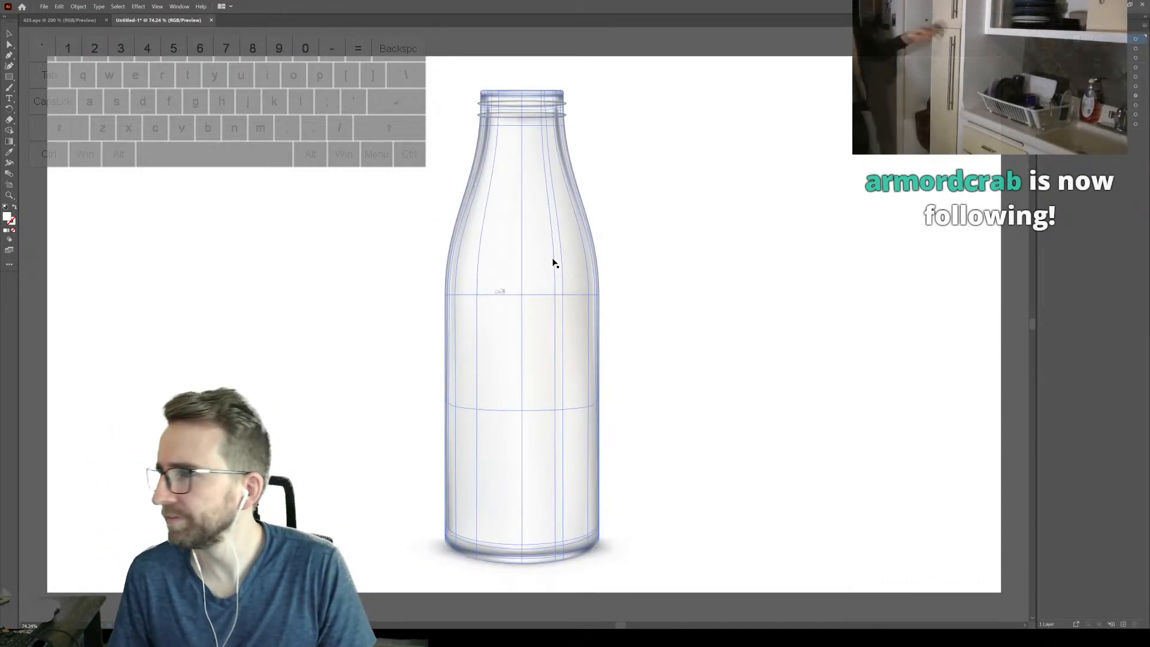
left_click(691, 282)
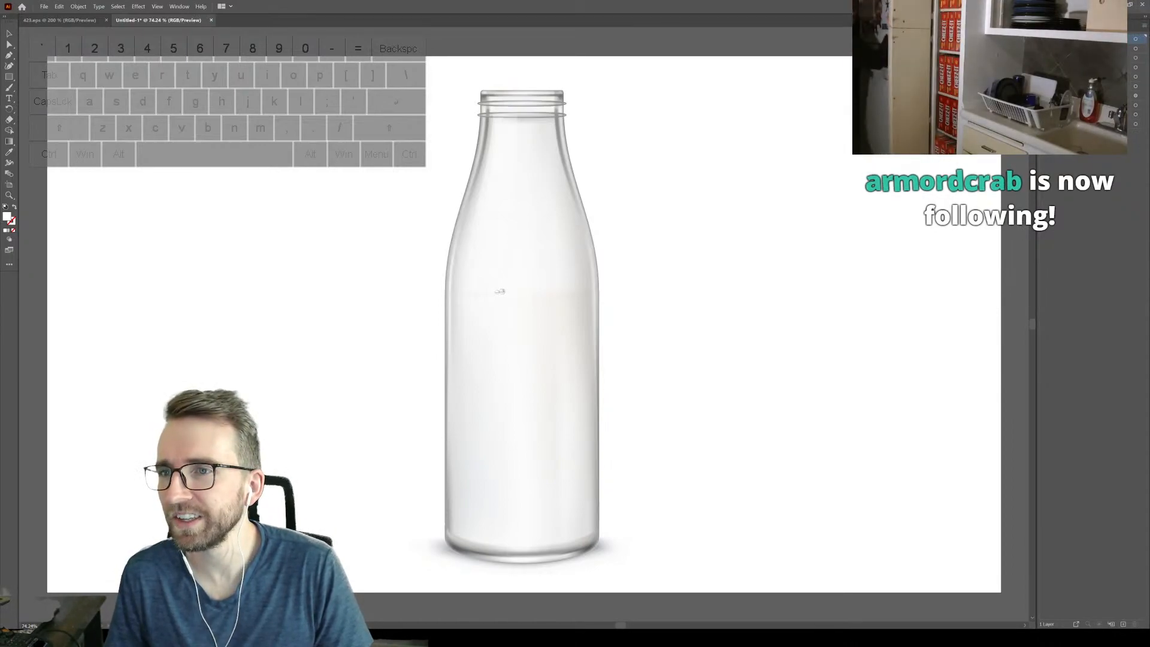
left_click_drag(1036, 88, 963, 88)
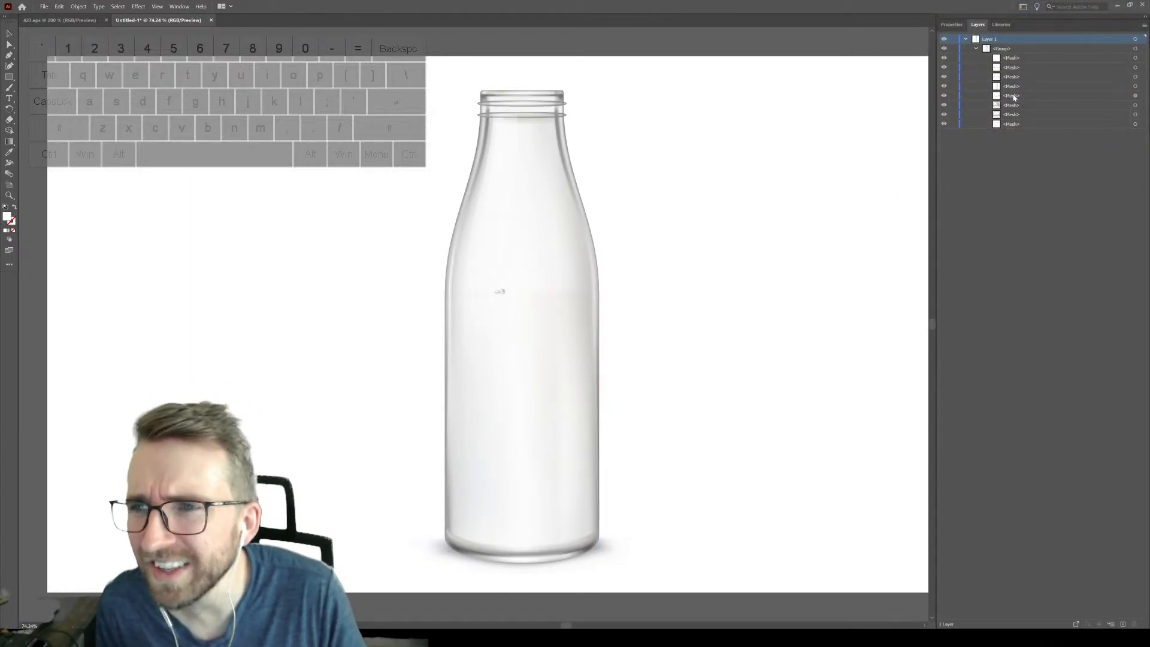
Step: Identify the milk mesh by toggling mesh visibility, hiding the two milk-surface meshes directly above it and leaving the lowest mesh shown
left_click(944, 96)
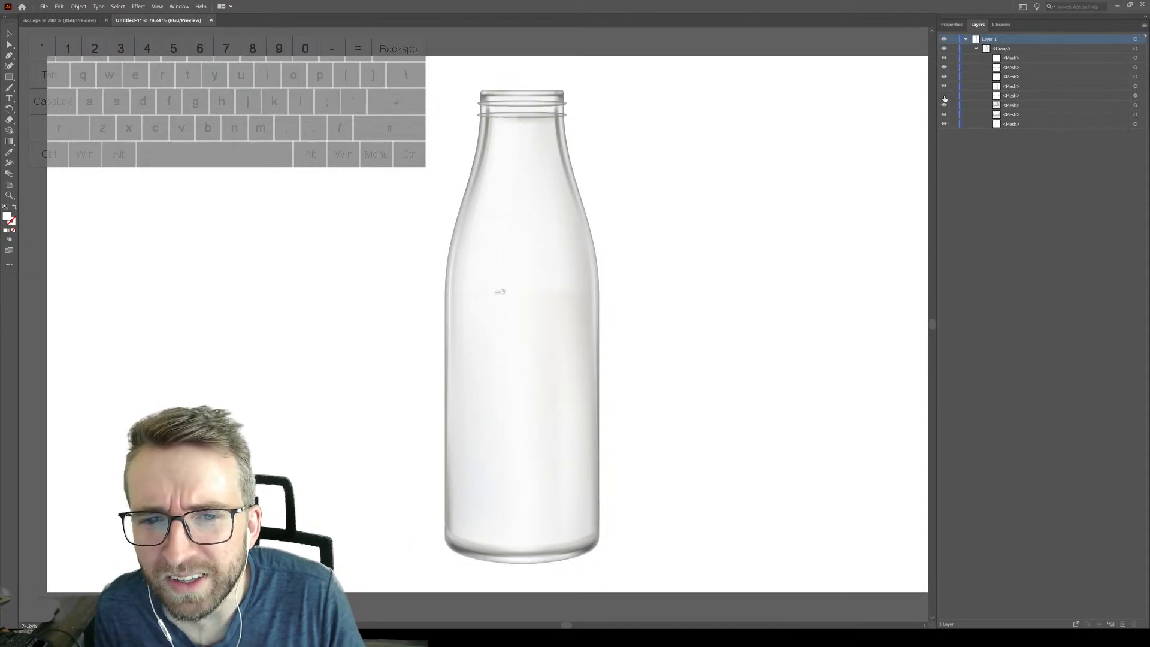
left_click(943, 96)
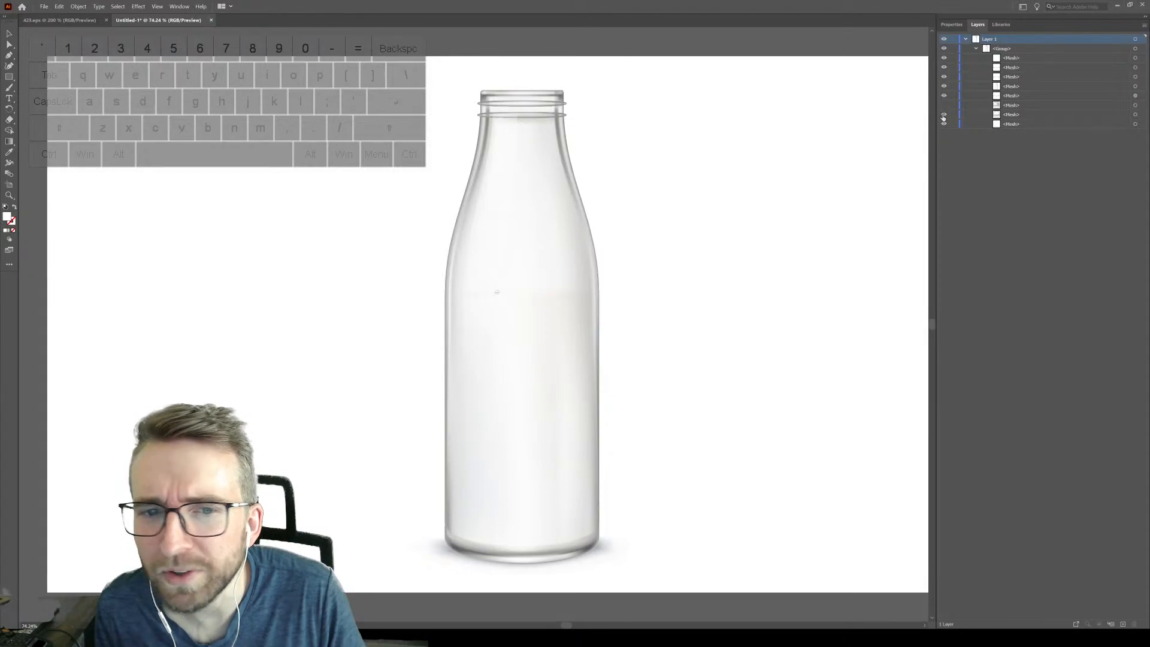
left_click(943, 125)
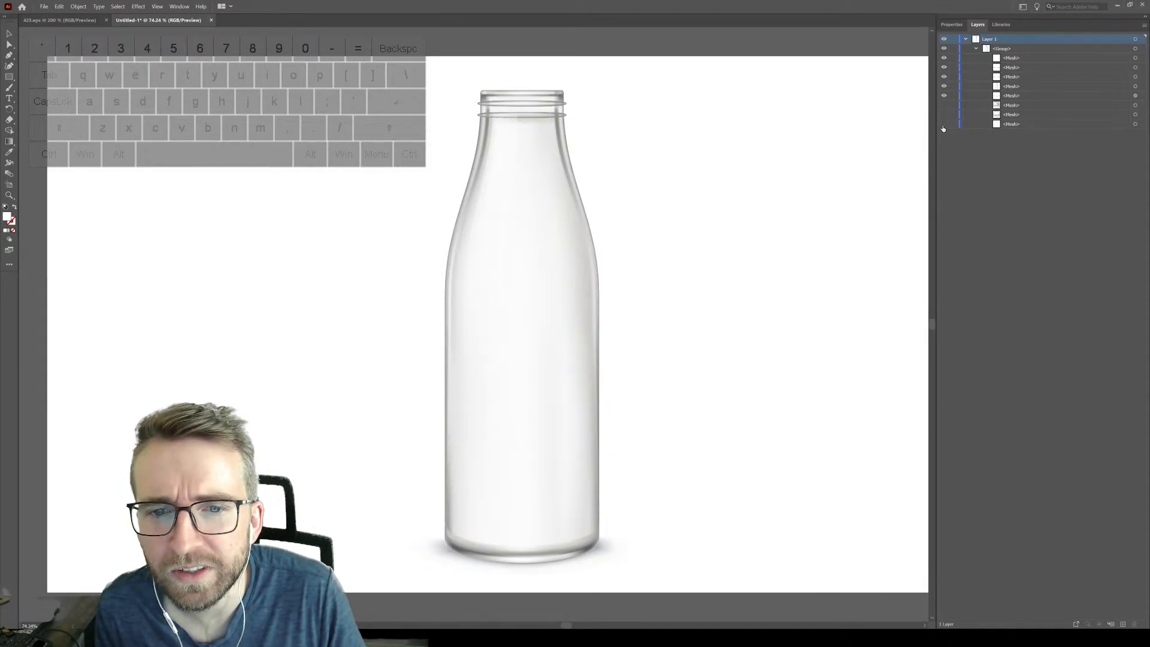
left_click(942, 125)
left_click(943, 125)
left_click(943, 125)
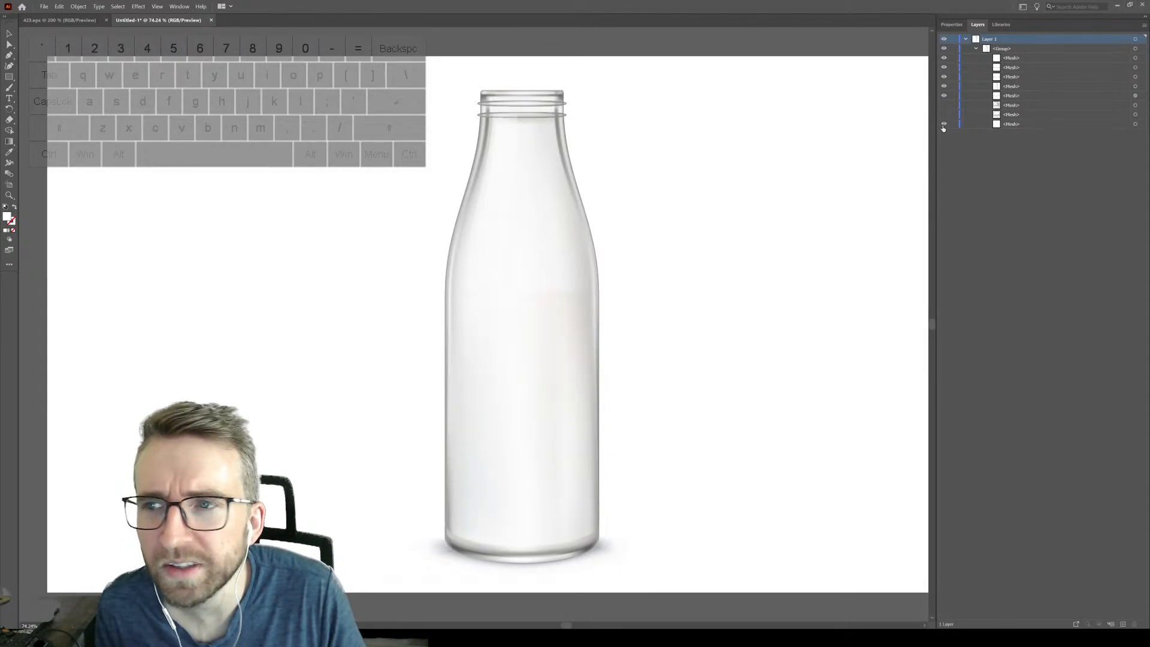
Step: Move the milk mesh into a new layer placed below the bottle layer, and save the artwork as milk
left_click(1026, 125)
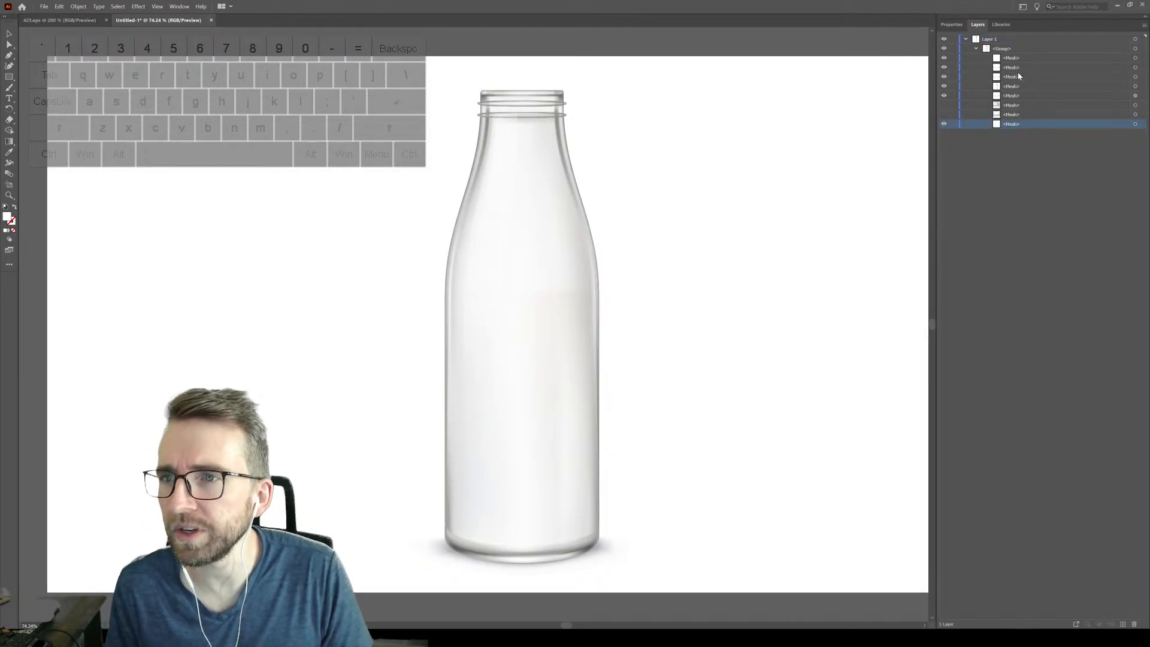
left_click(1037, 459)
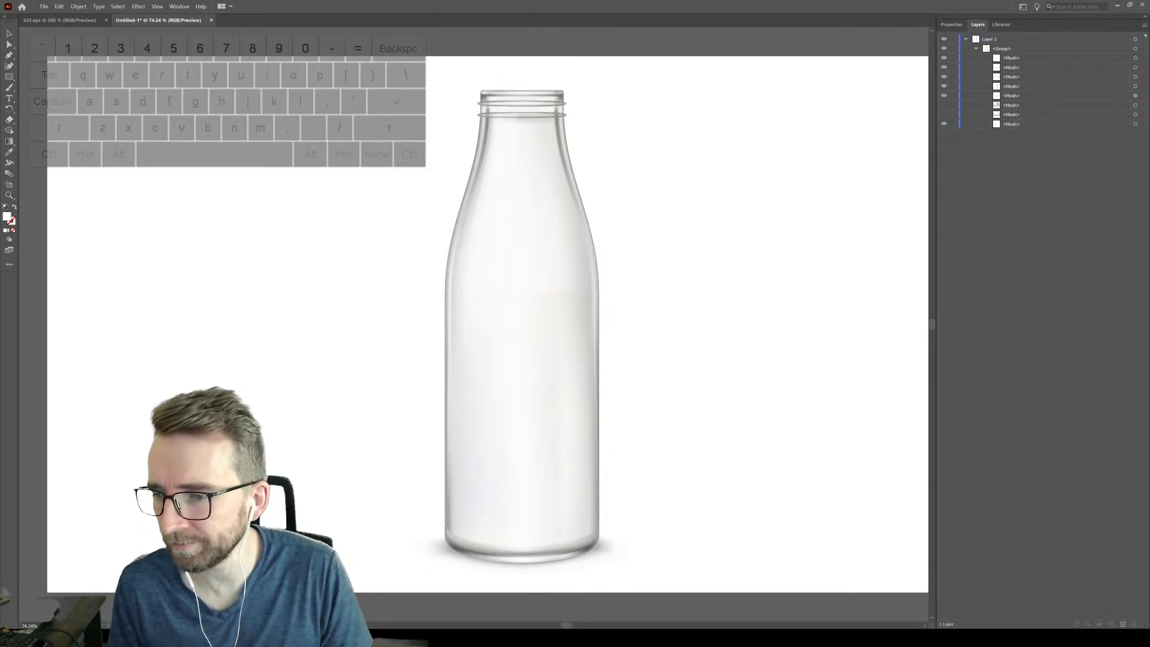
left_click(1123, 624)
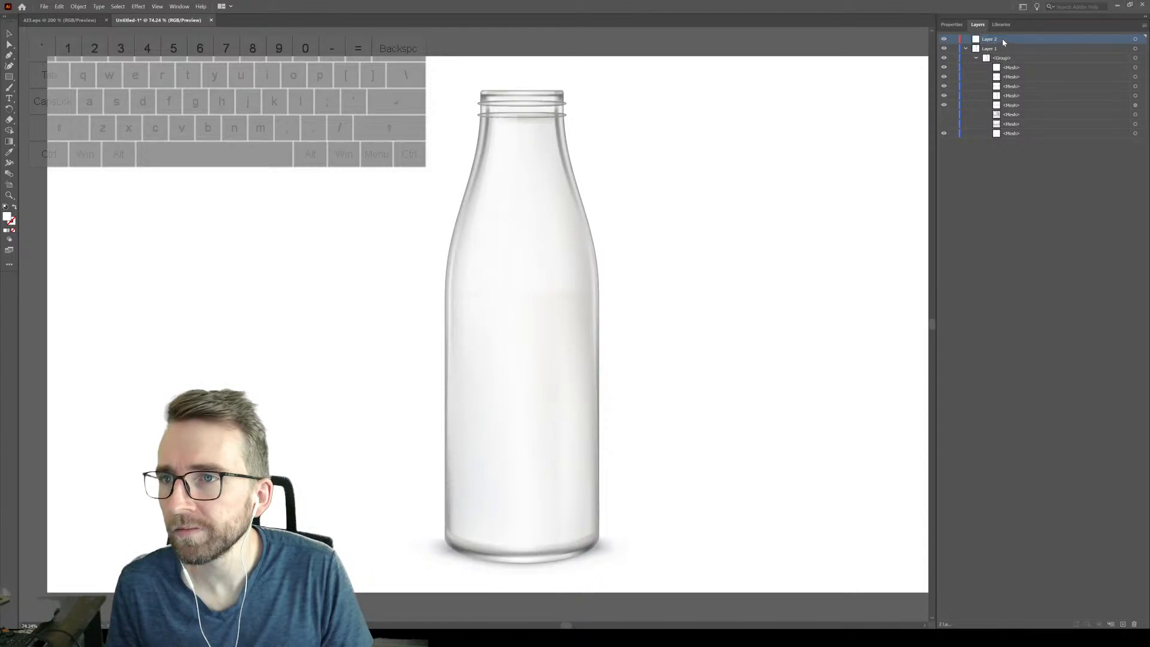
left_click_drag(1002, 39, 1012, 133)
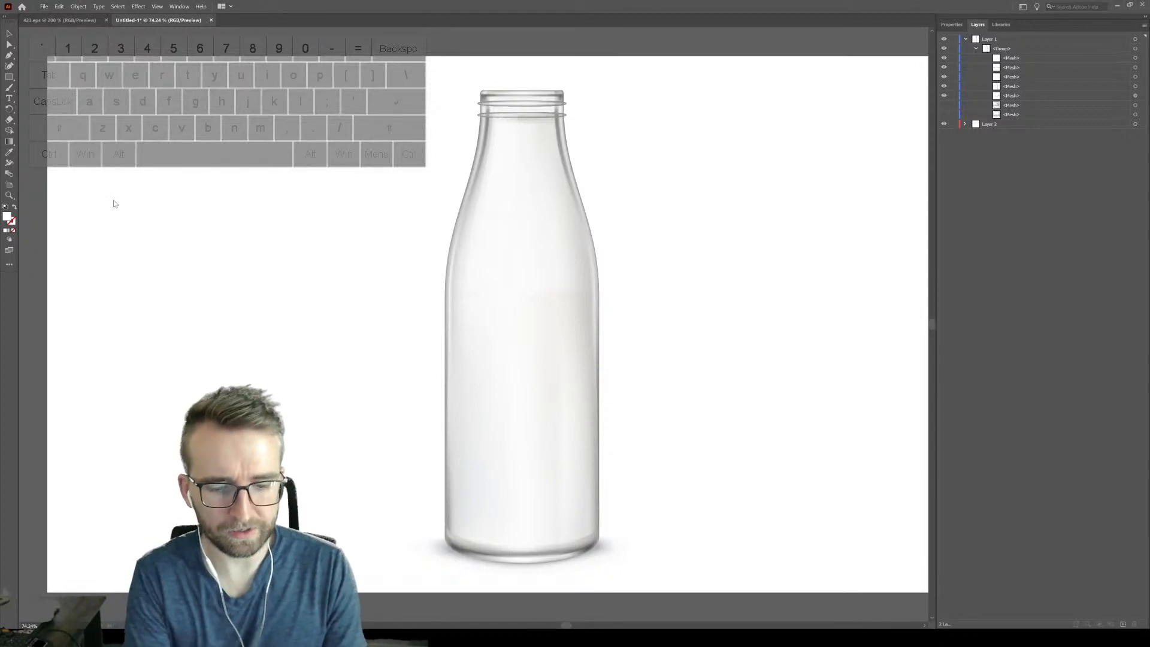
key("m")
key("l")
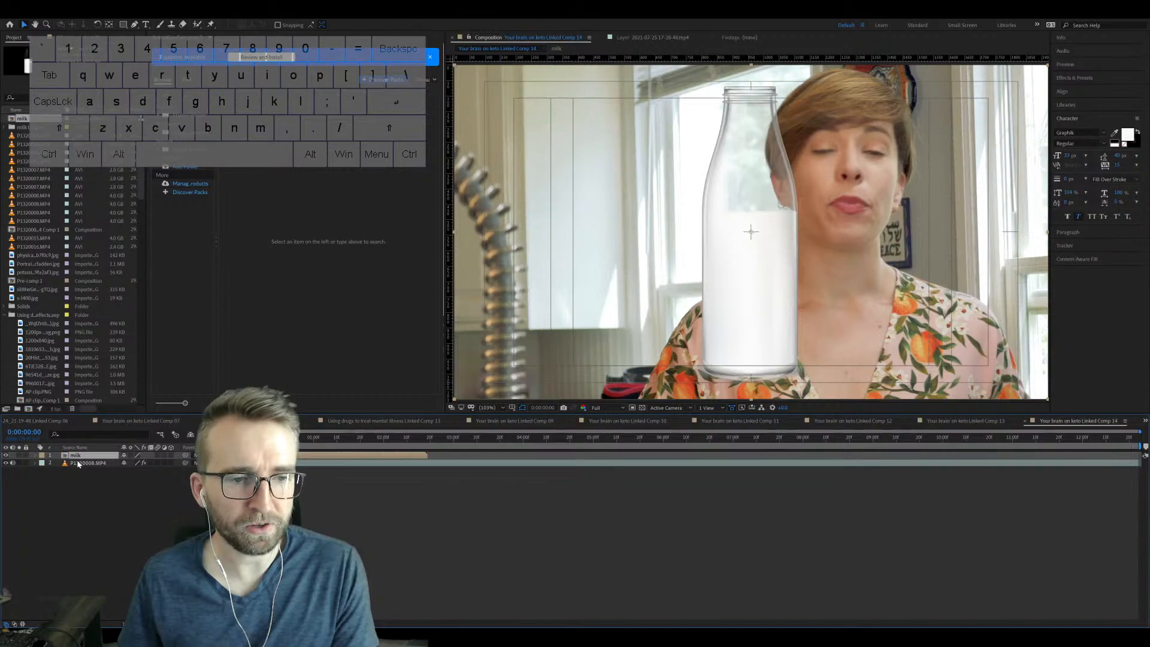
Step: In After Effects, scale the milk layer to about 73% and move it over the cabinet beside the woman
key("s")
left_click_drag(136, 465, 121, 465)
key("shift+p")
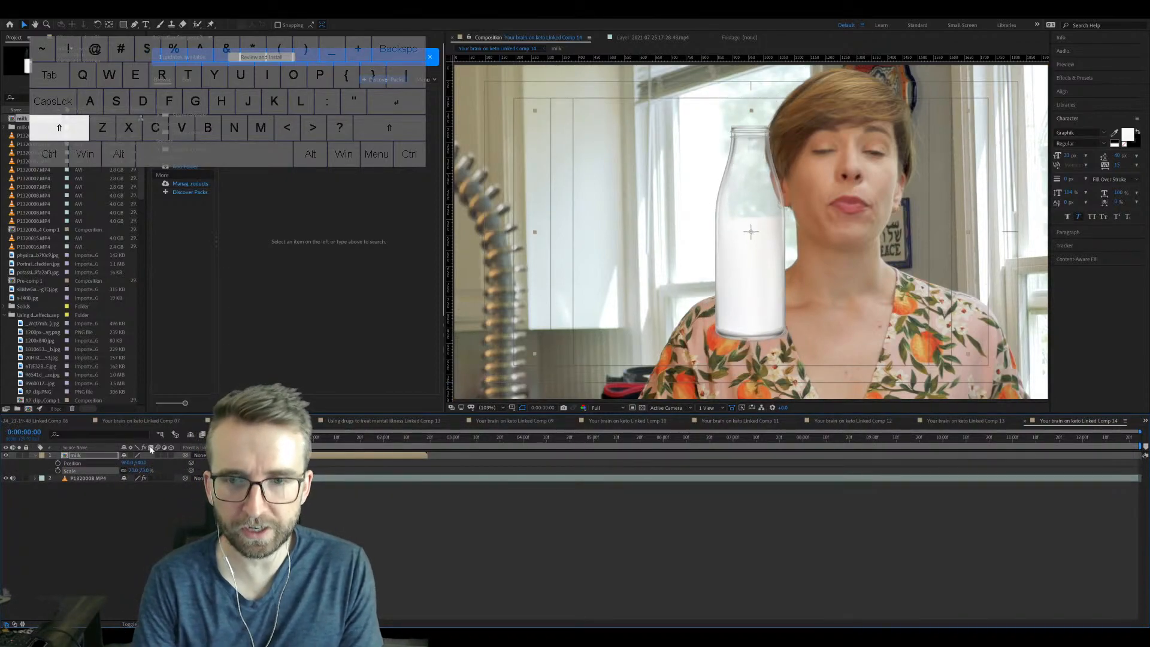
left_click_drag(126, 463, 89, 464)
left_click_drag(5, 481, 1, 505)
left_click_drag(126, 462, 24, 472)
left_click_drag(145, 463, 106, 467)
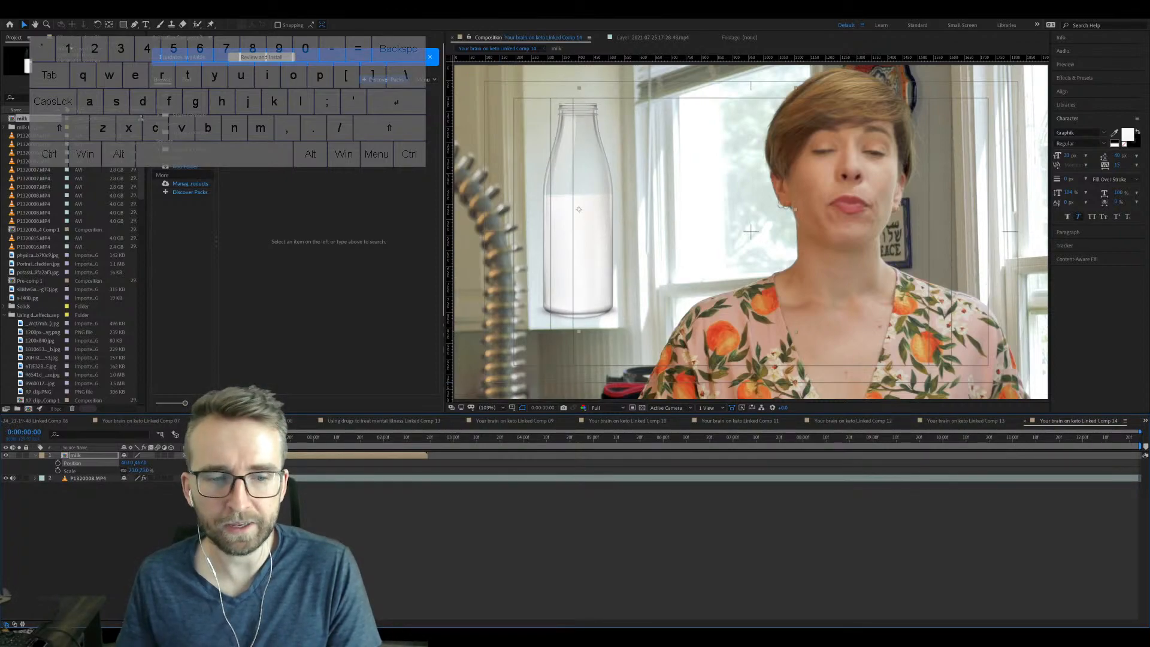
Step: Apply a Drop Shadow effect to the milk layer
key("ctrl+space")
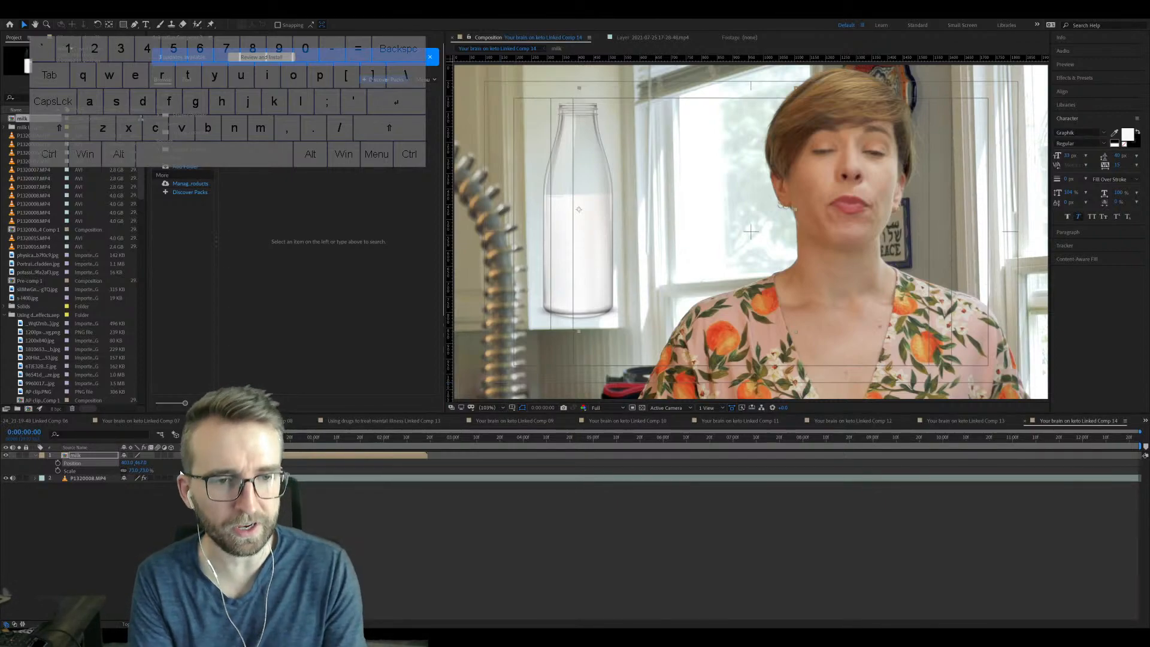
type("drop")
key("Return")
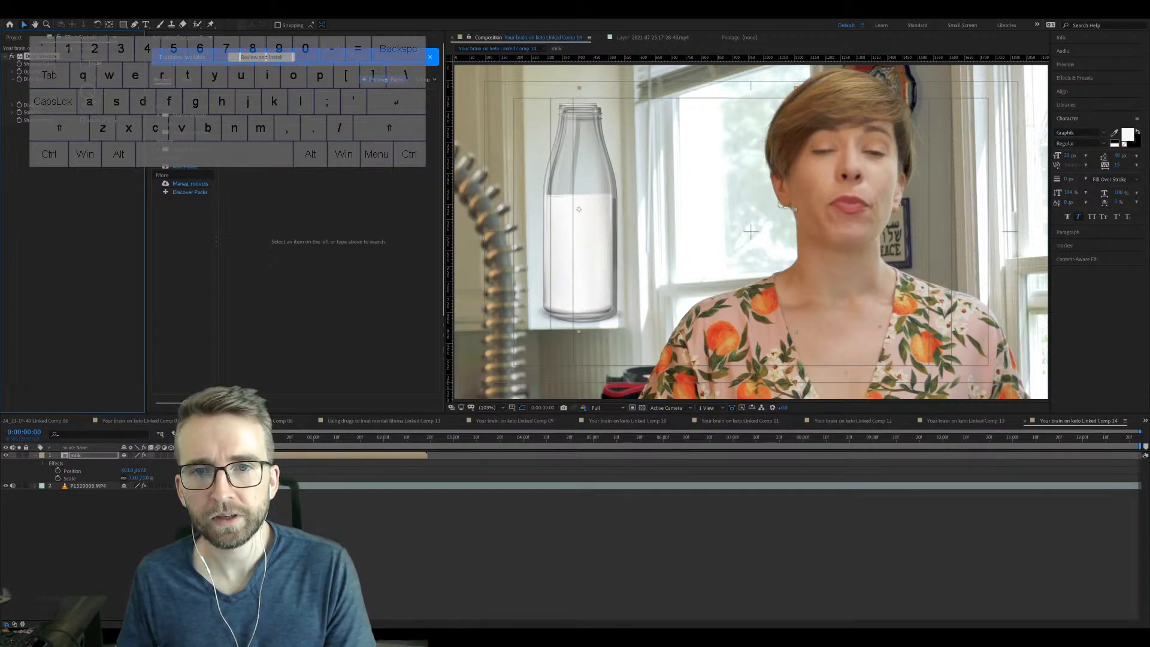
key("ctrl+z")
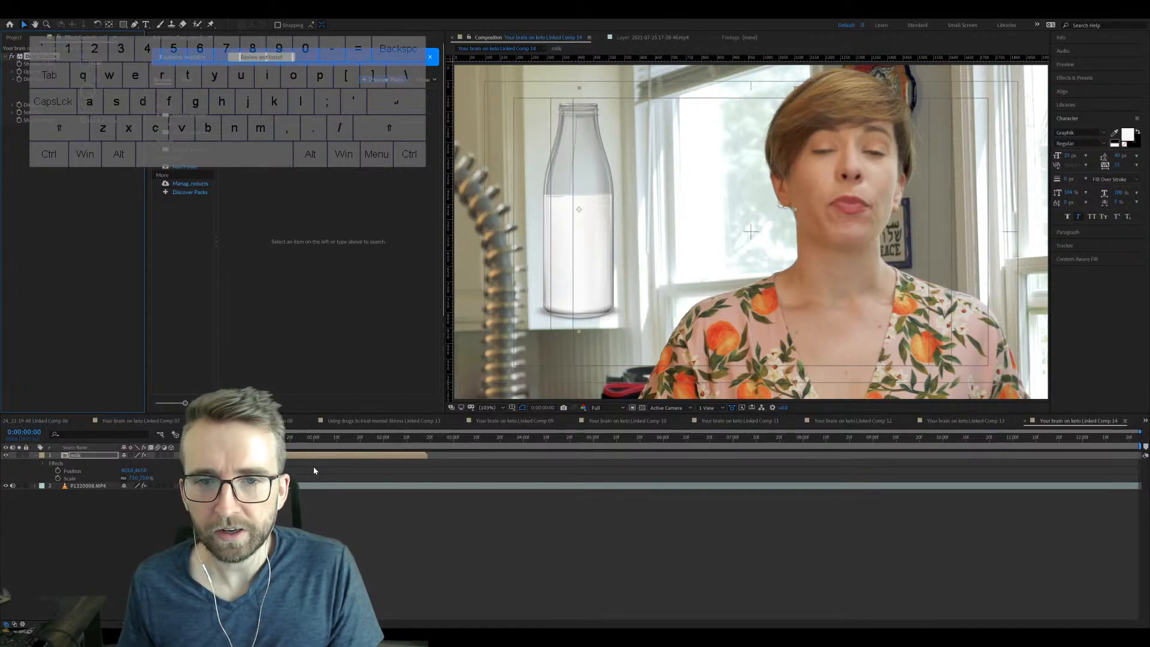
Step: Open the milk composition and shift Layer 2, the milk fill, to start at 0:00:00:24
double_click(287, 459)
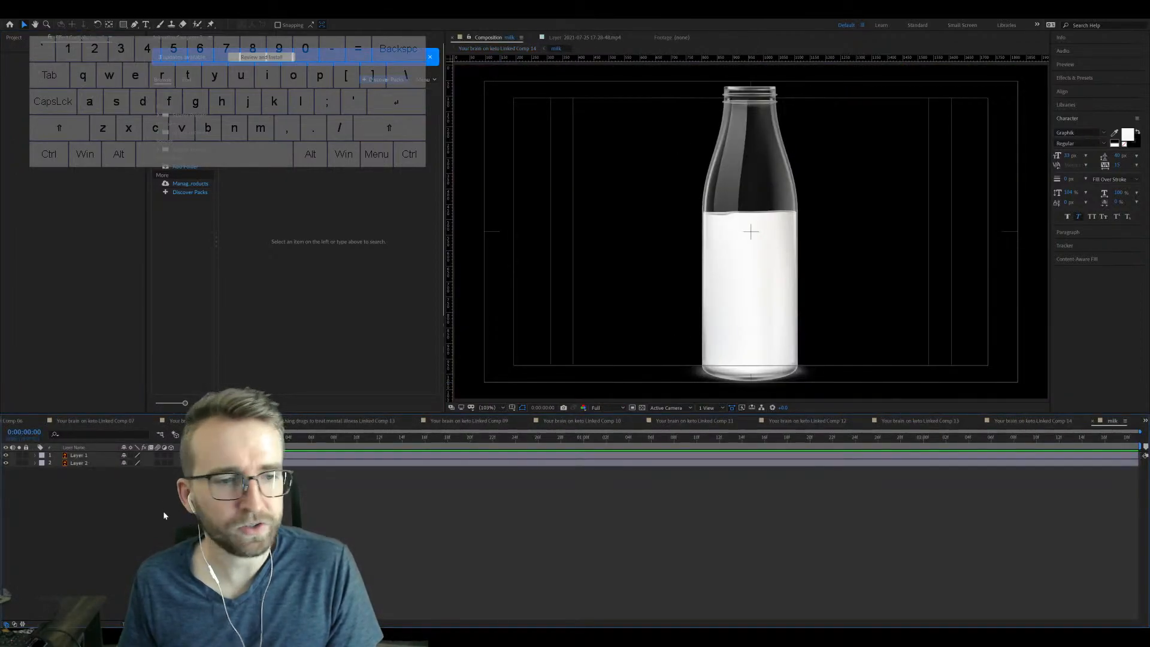
left_click(275, 463)
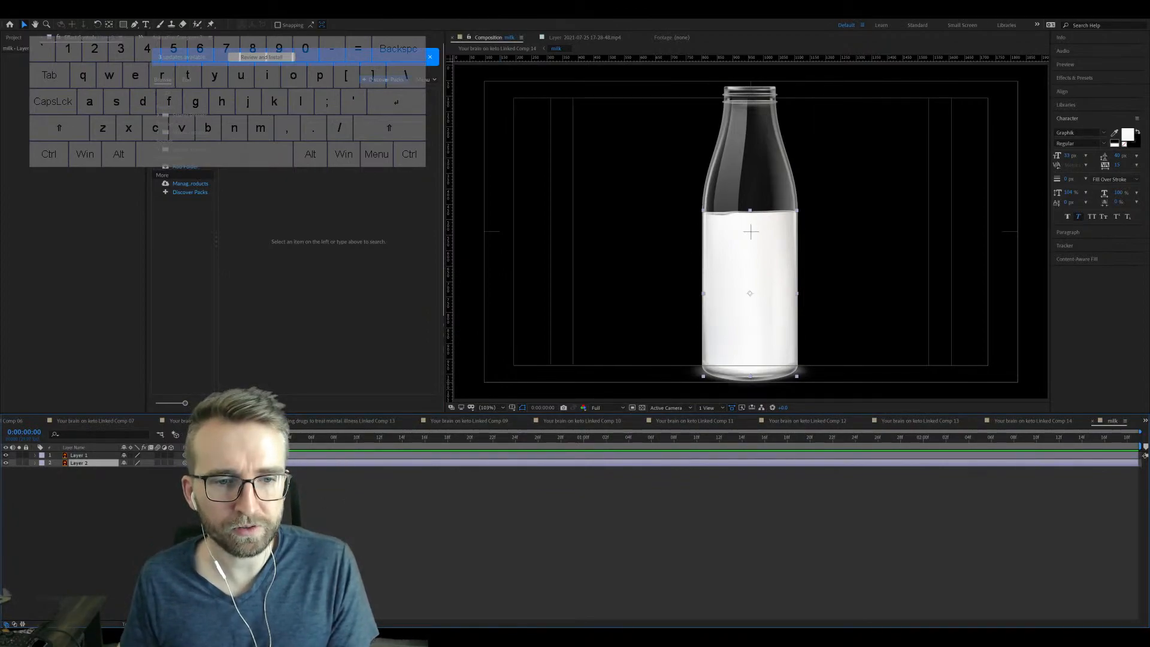
left_click_drag(290, 463, 606, 463)
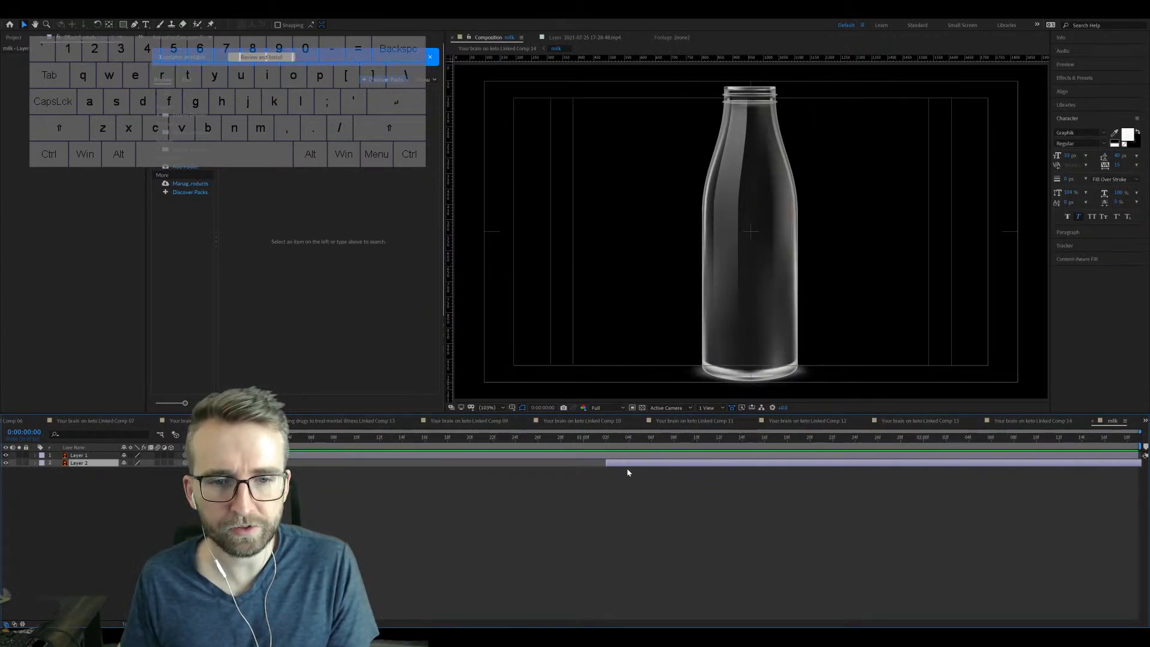
left_click_drag(242, 438, 509, 443)
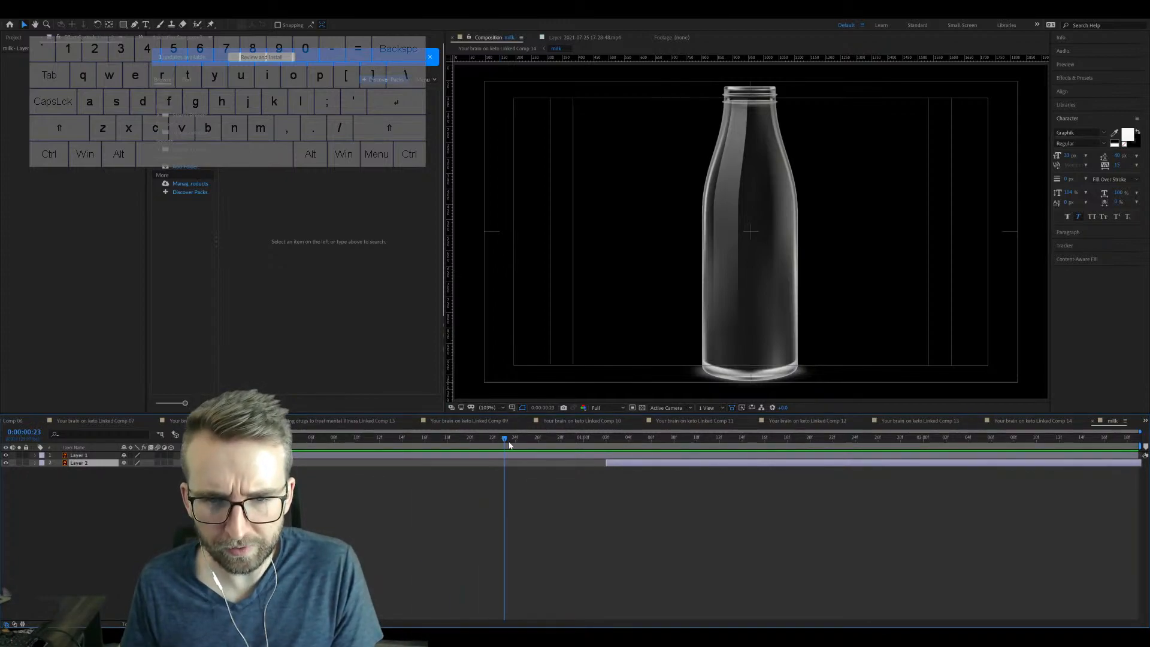
left_click_drag(625, 467, 538, 464)
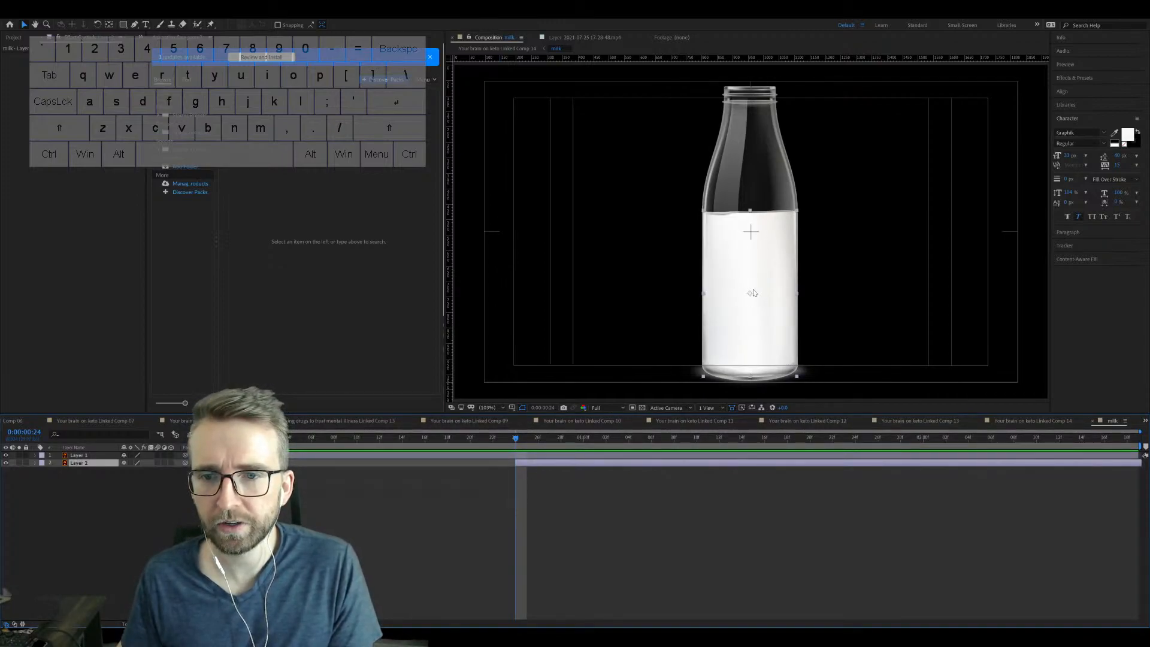
Step: Move the anchor point of Layer 2 to the bottom centre of the milk using the Pan Behind tool
left_click_drag(750, 296, 752, 310)
key("ctrl+z")
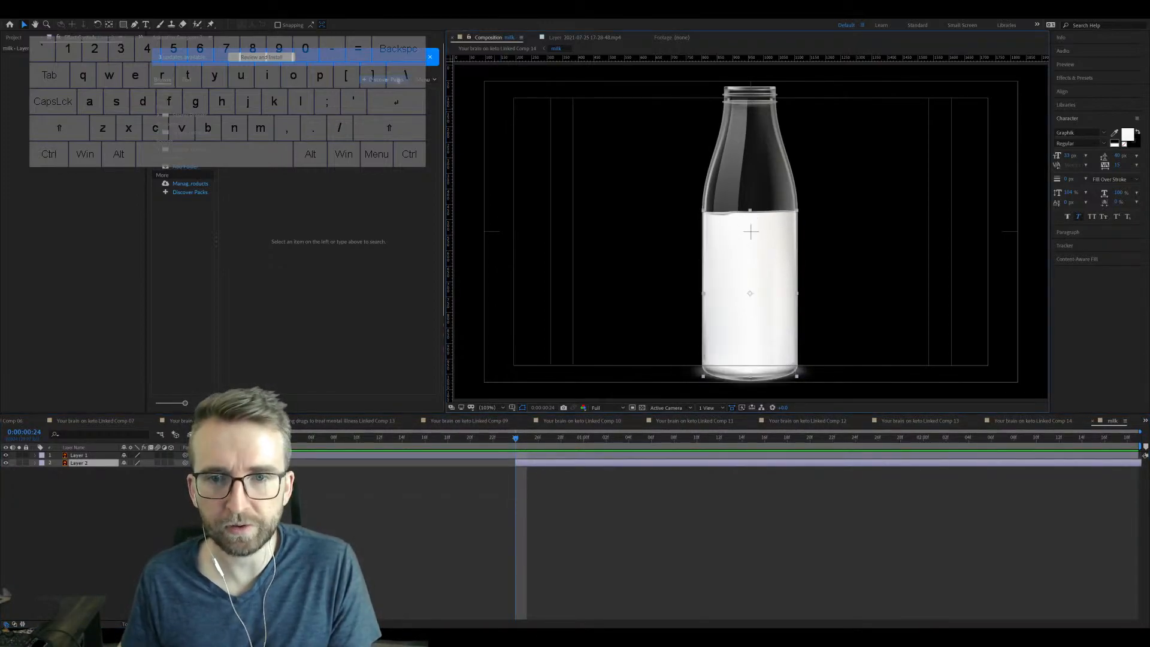
left_click(109, 24)
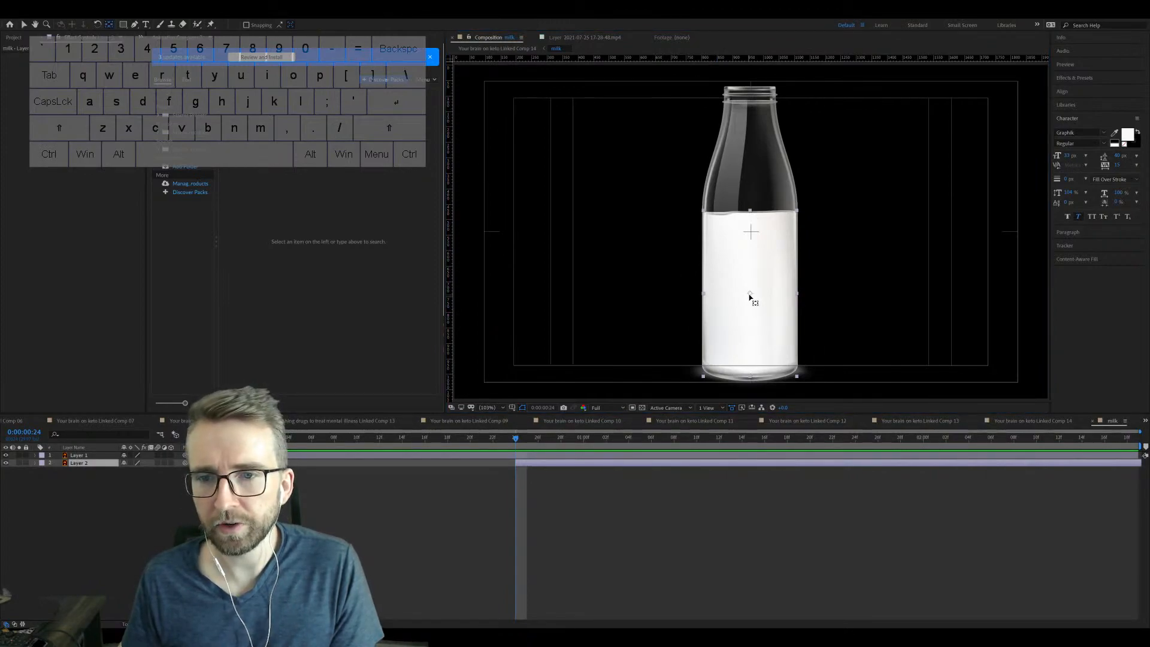
left_click_drag(751, 340, 753, 349)
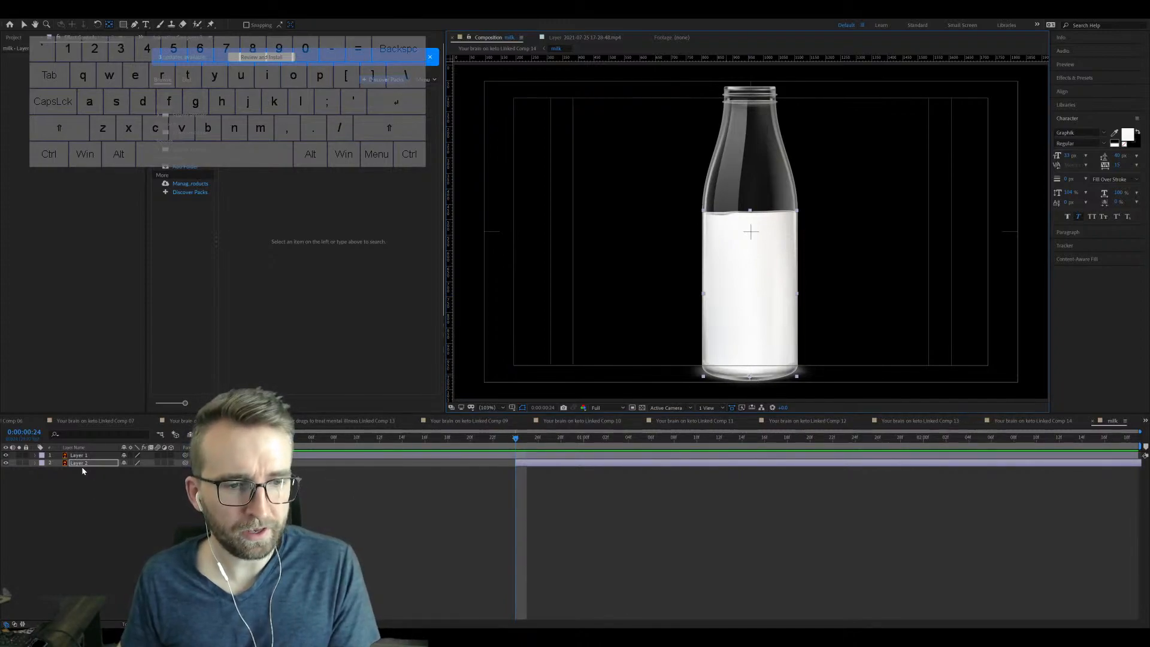
Step: Set Layer 2's scale to 0% and add a scale keyframe at 0:00:00:24
key("s")
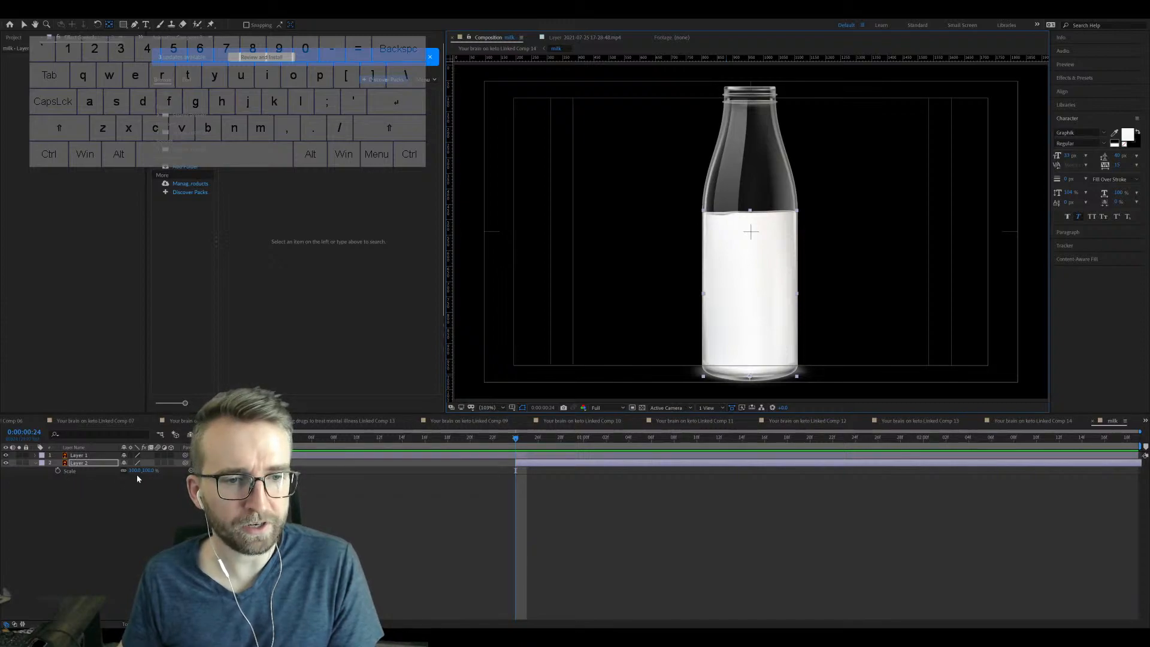
left_click(136, 470)
type("0")
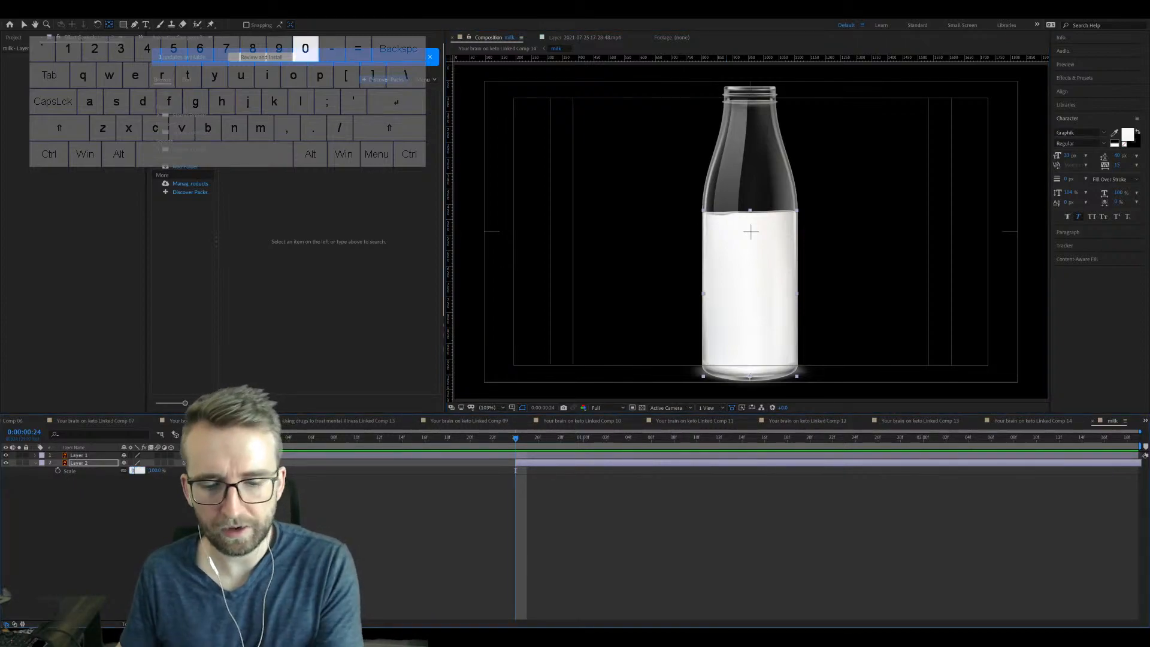
key("Return")
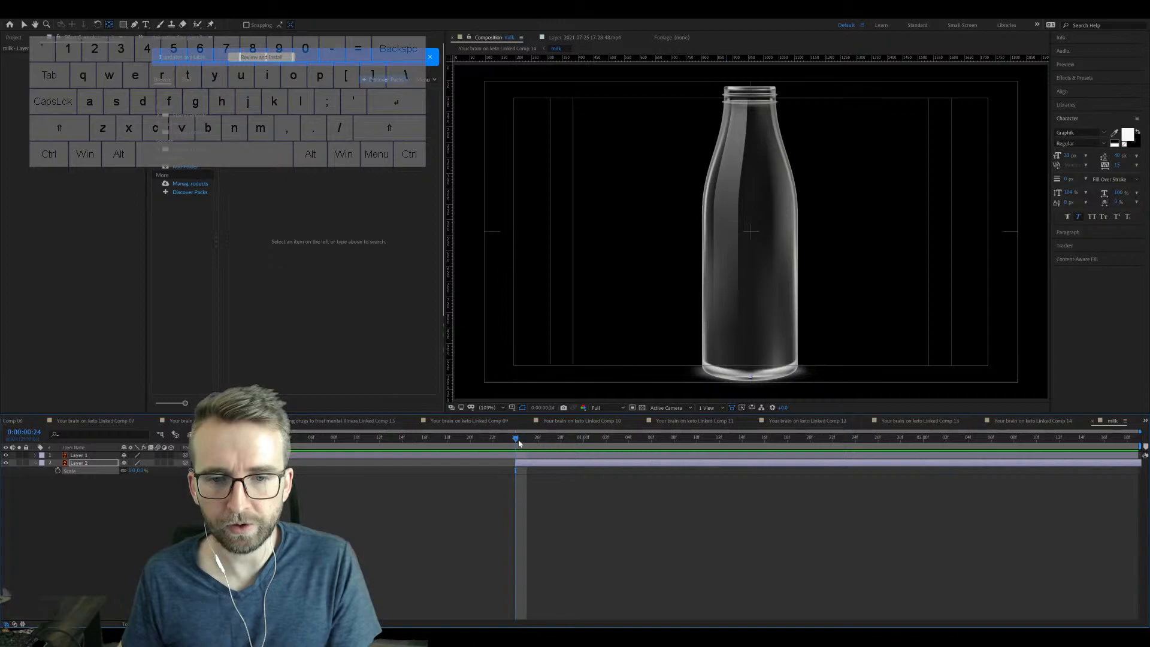
left_click(58, 471)
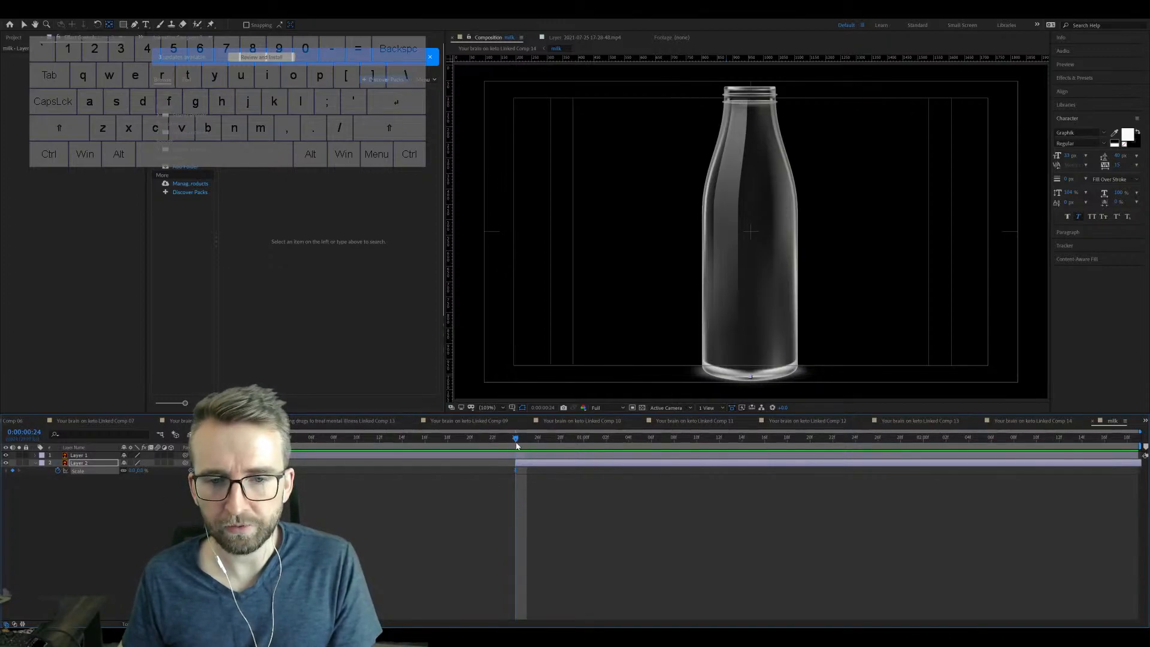
Step: Add a second scale keyframe of 100% for Layer 2 at 0:00:01:06
left_click(535, 442)
left_click_drag(589, 442, 652, 441)
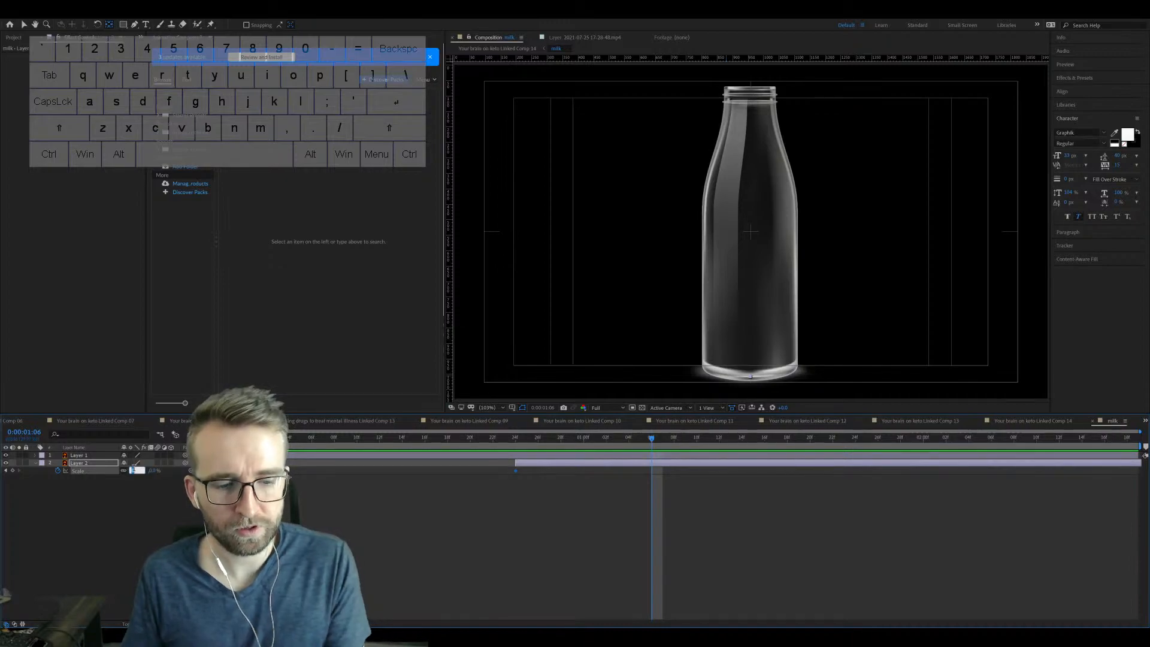
type("100")
key("Return")
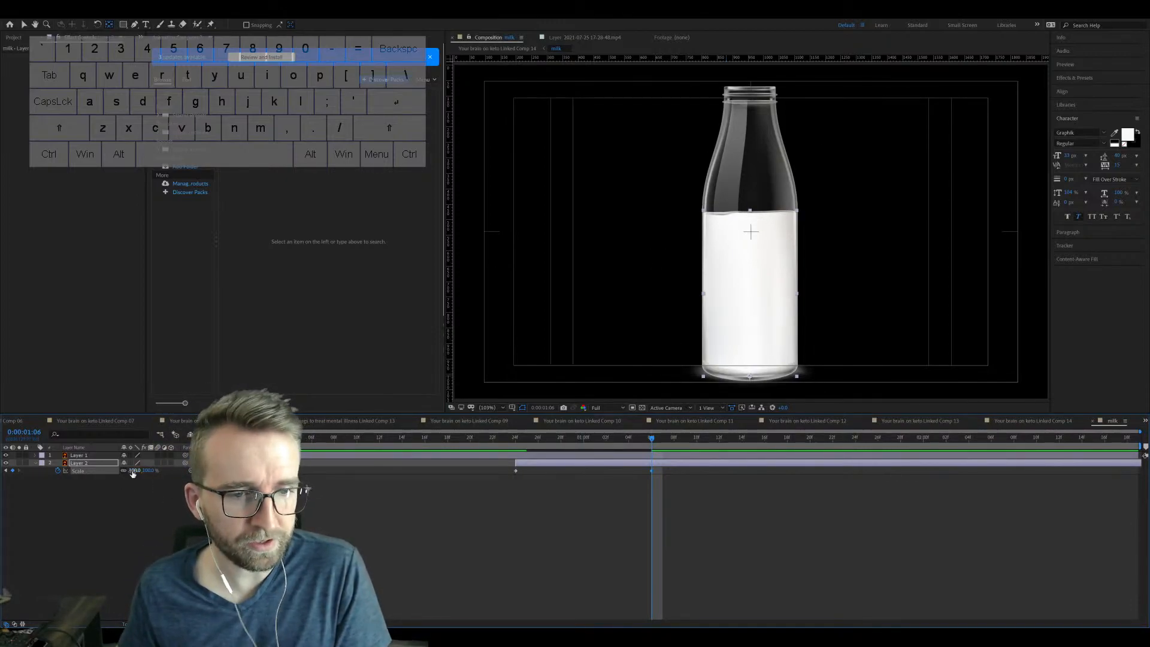
Step: Try a smaller proportional scale on Layer 2, undo it, and unlink the horizontal and vertical scale values
left_click_drag(133, 470, 124, 470)
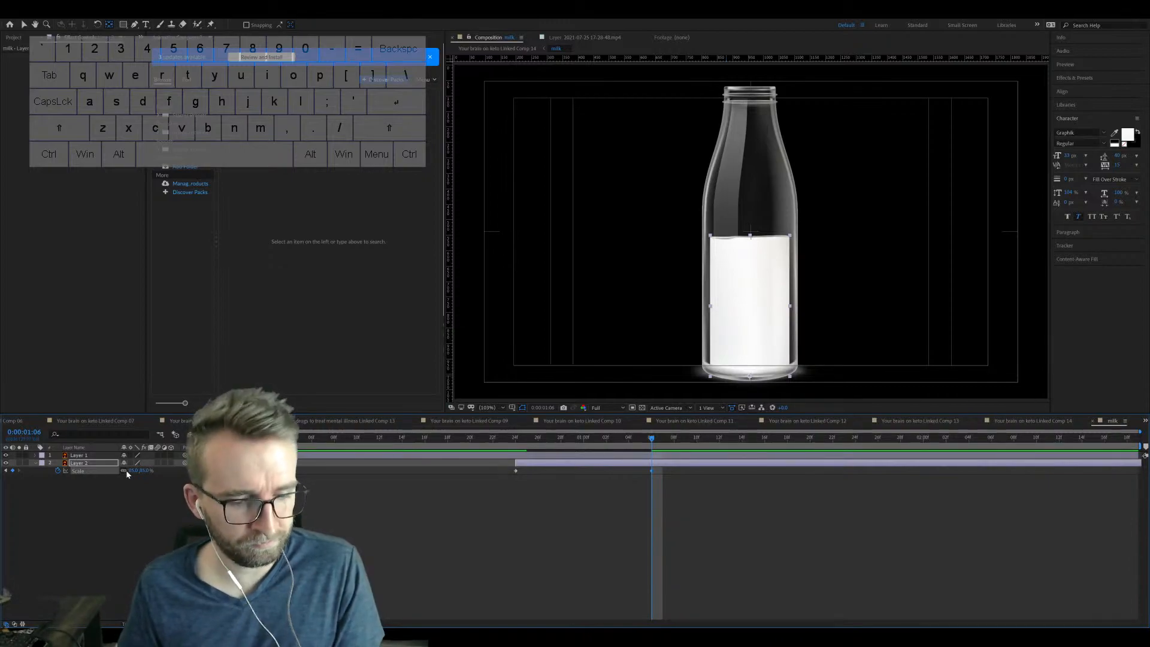
key("ctrl+z")
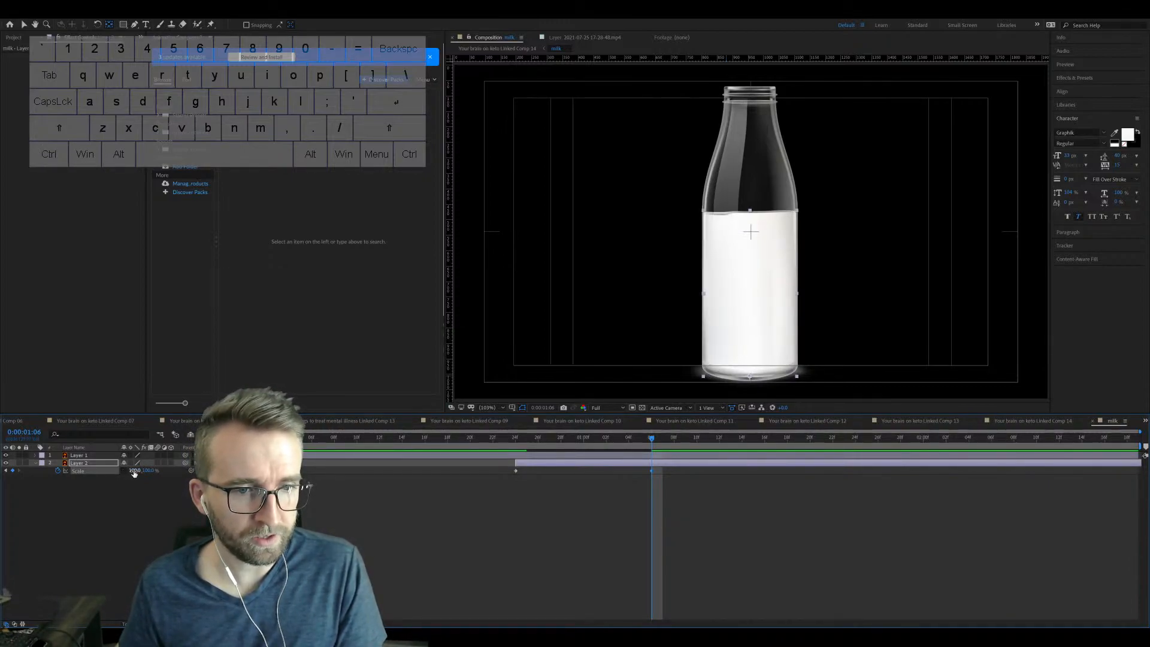
left_click(123, 471)
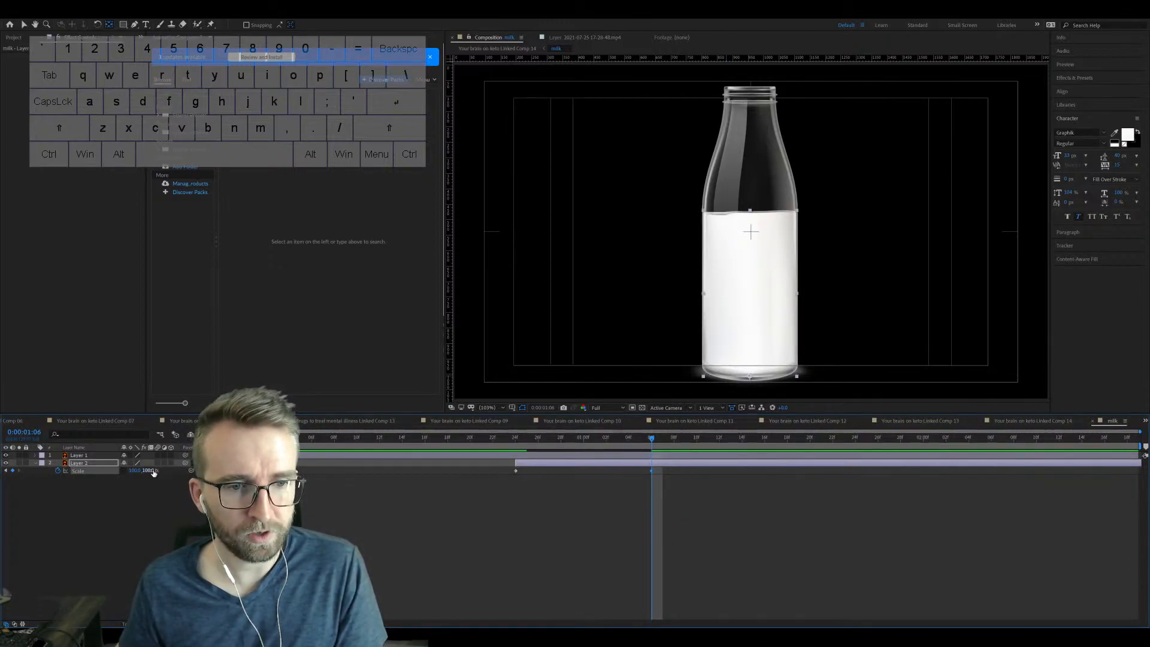
Step: Reduce Layer 2's vertical scale to 91% at 0:00:01:06, keeping its width at 100%
left_click_drag(153, 472, 144, 473)
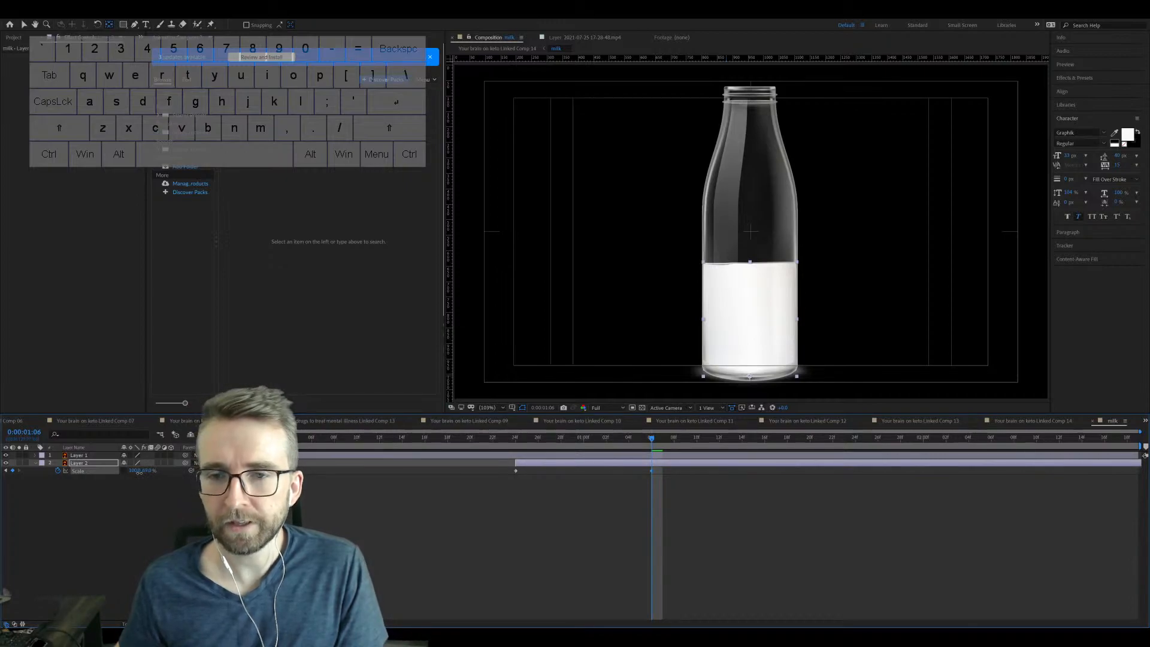
left_click_drag(139, 472, 143, 472)
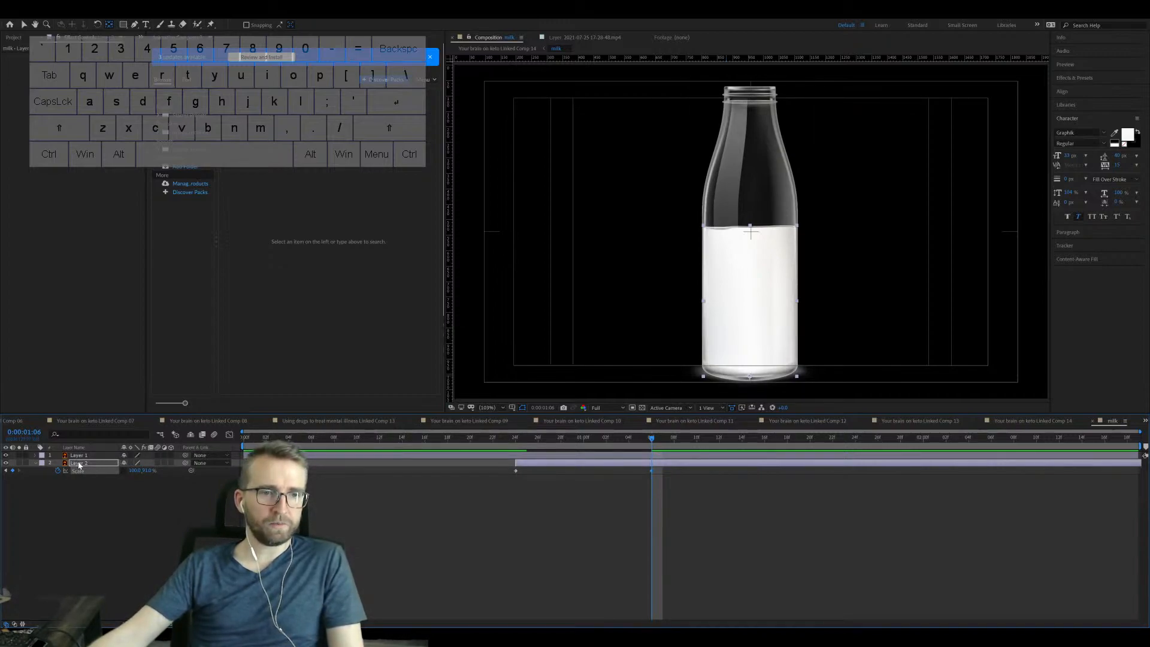
Step: Duplicate the Layer 2 milk layer and apply Easy Ease to both scale keyframes of the original Layer 2
key("ctrl+d")
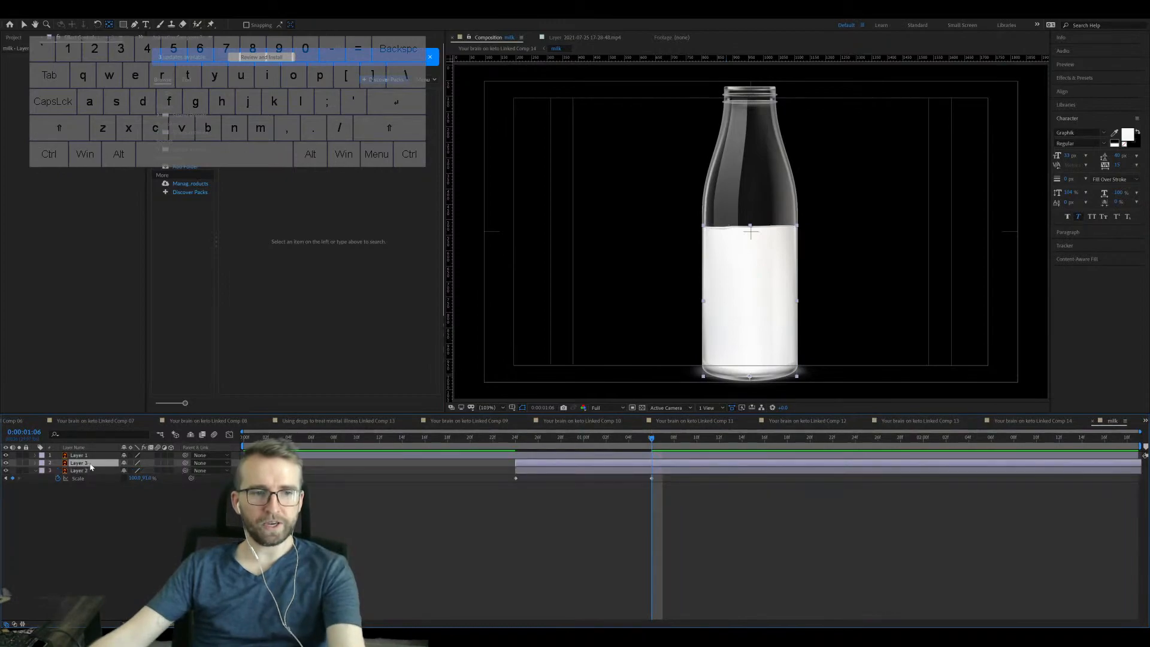
left_click(90, 471)
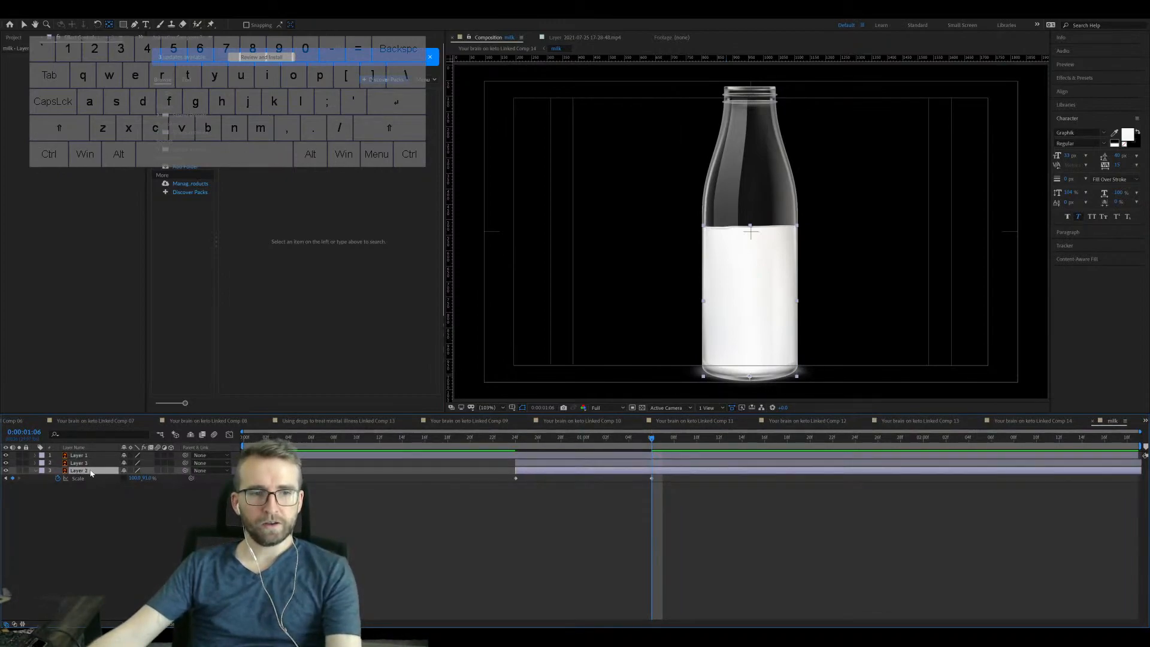
left_click_drag(498, 484, 657, 477)
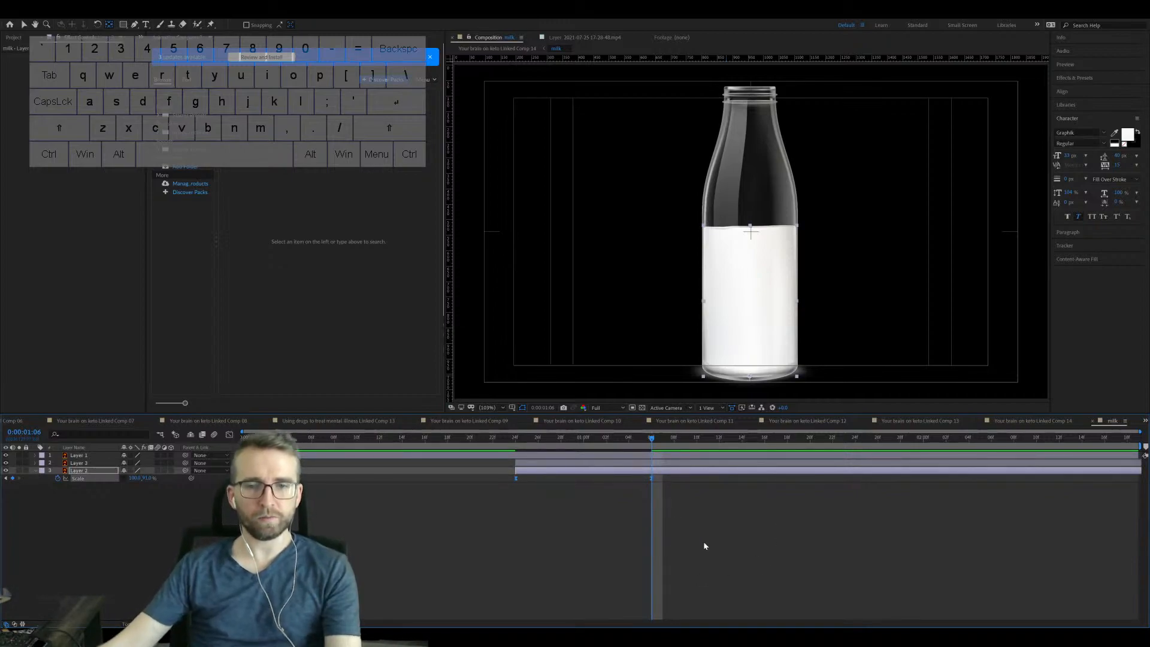
Step: Stretch the duplicate Layer 3 vertically to about 163% at 0:00:01:06 and place it beneath Layer 2
left_click(87, 464)
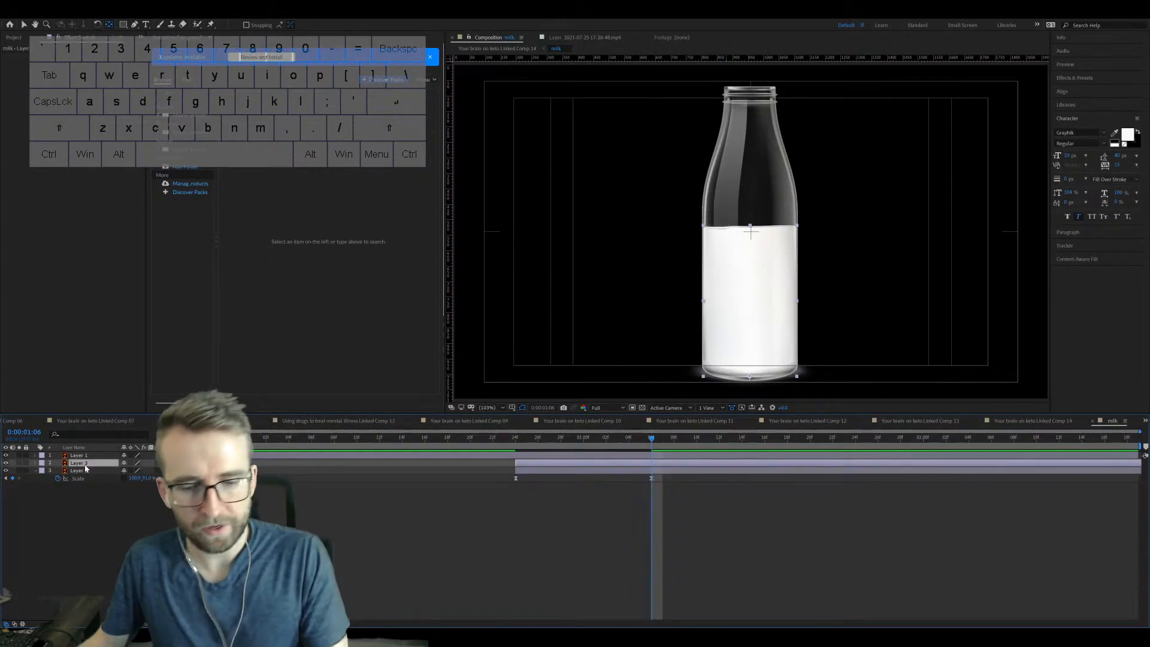
key("s")
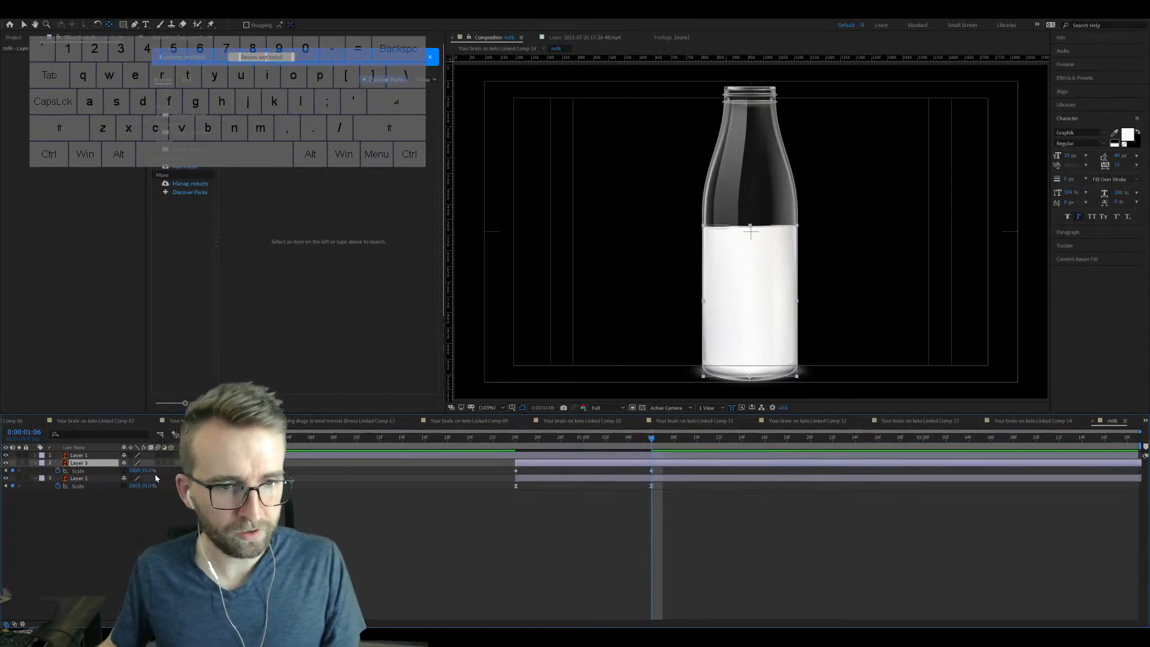
left_click_drag(148, 471, 173, 462)
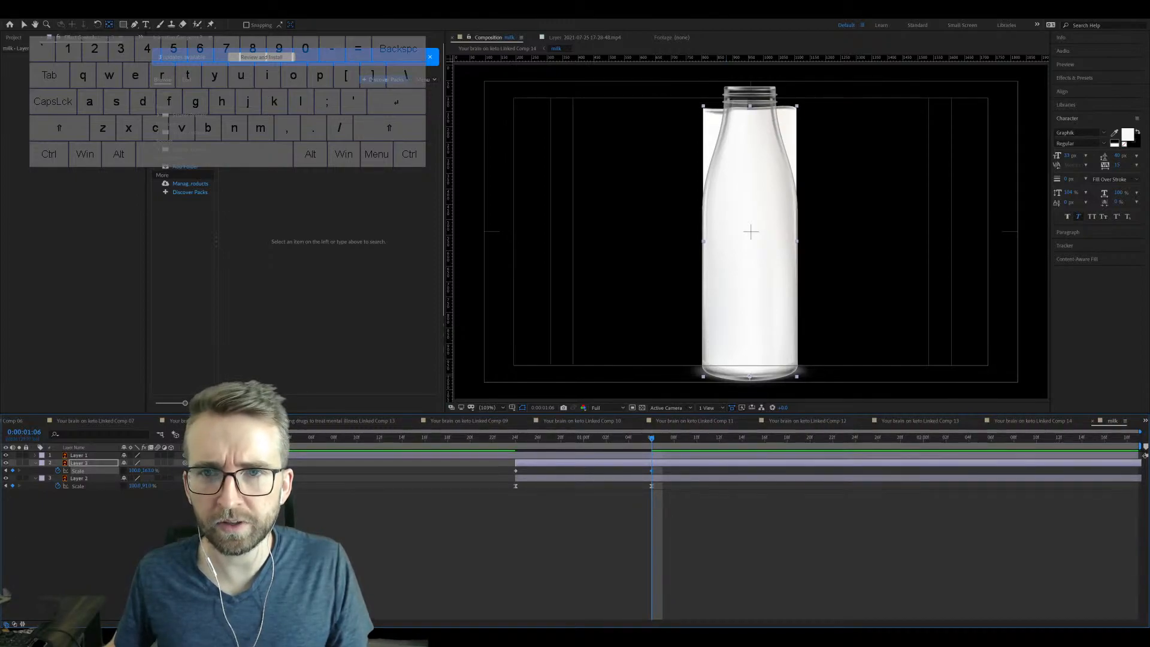
left_click_drag(84, 464, 84, 486)
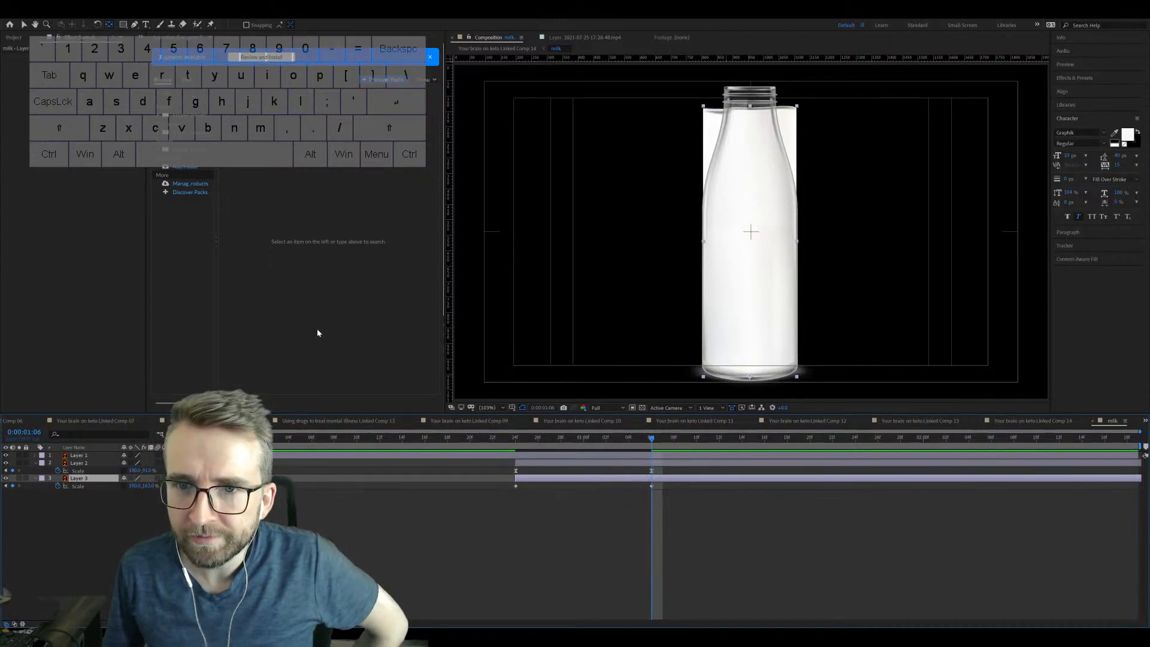
Step: Apply a Tint effect to Layer 3 and colour its white areas pale yellow
key("ctrl+space")
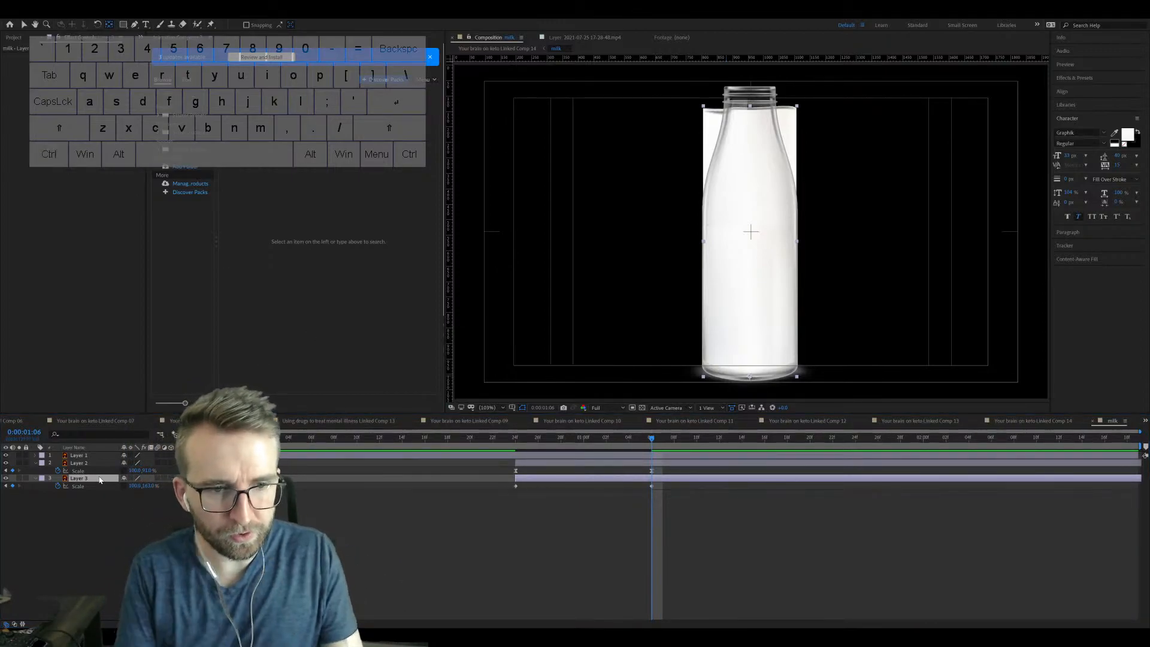
key("Return")
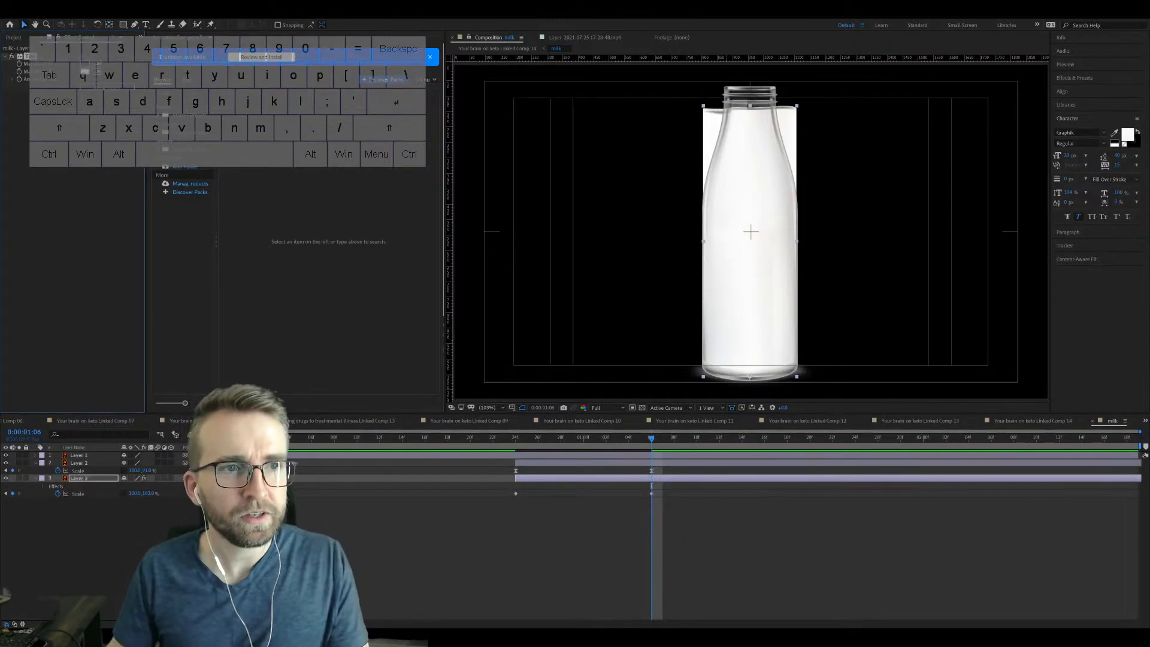
left_click(85, 71)
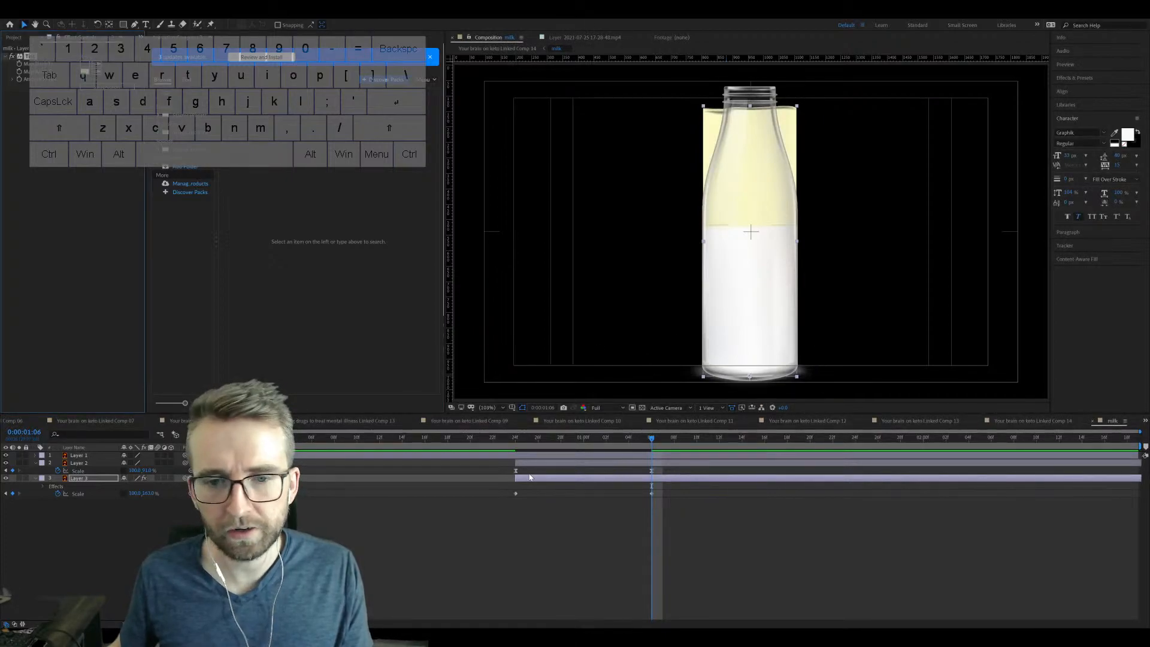
Step: Apply Easy Ease to both of Layer 3's scale keyframes
left_click(545, 463)
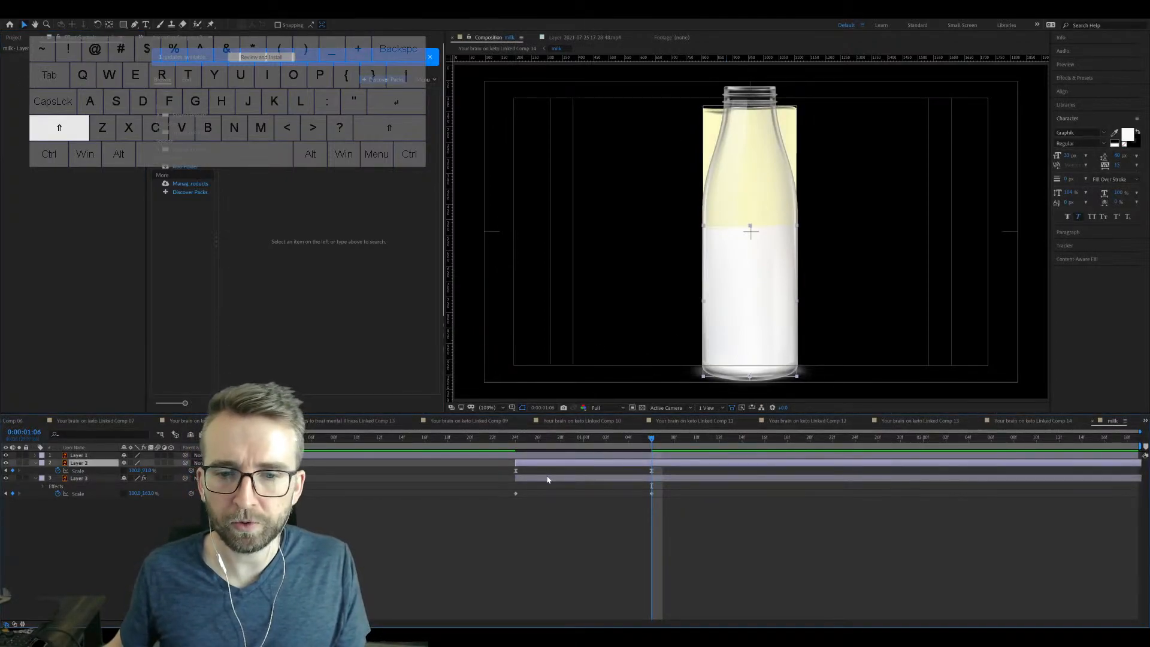
left_click(548, 479, "shift")
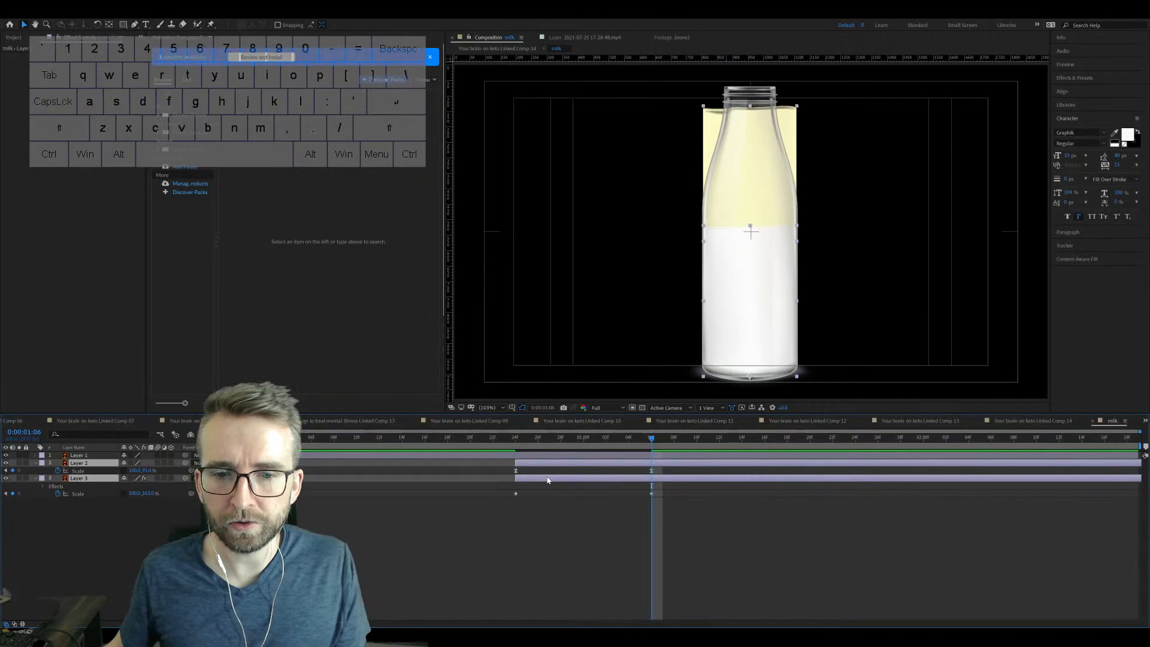
left_click(513, 494)
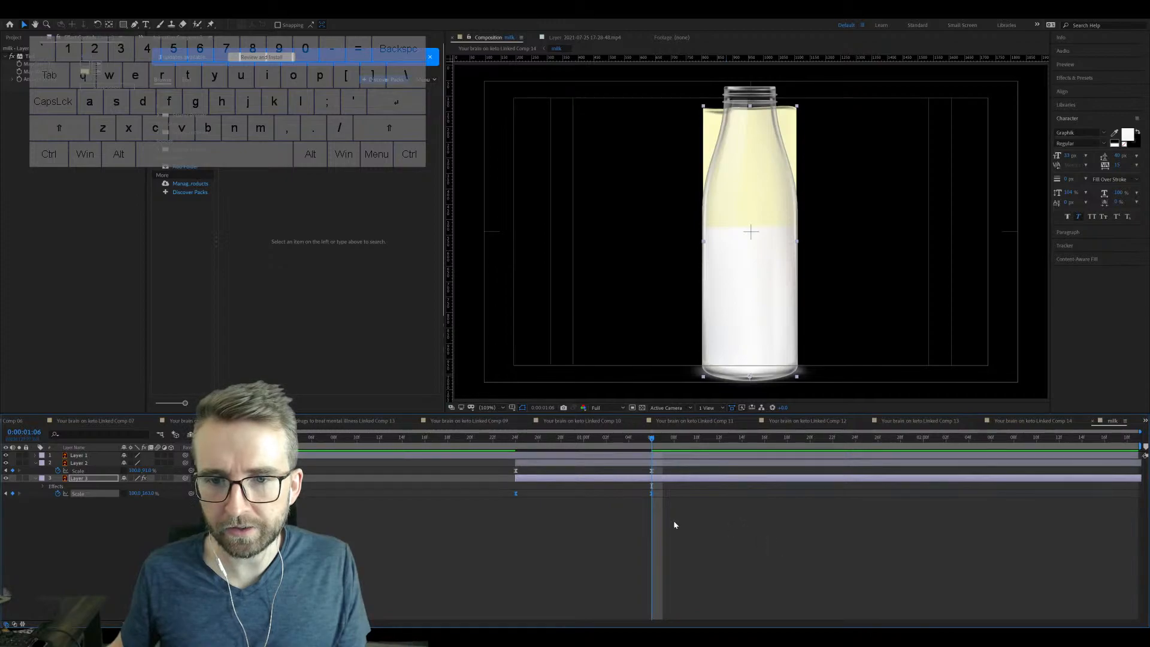
Step: Set the horizontal scale of Layer 3 and Layer 2 to 100% at the 0:00:00:24 keyframes
left_click(512, 439)
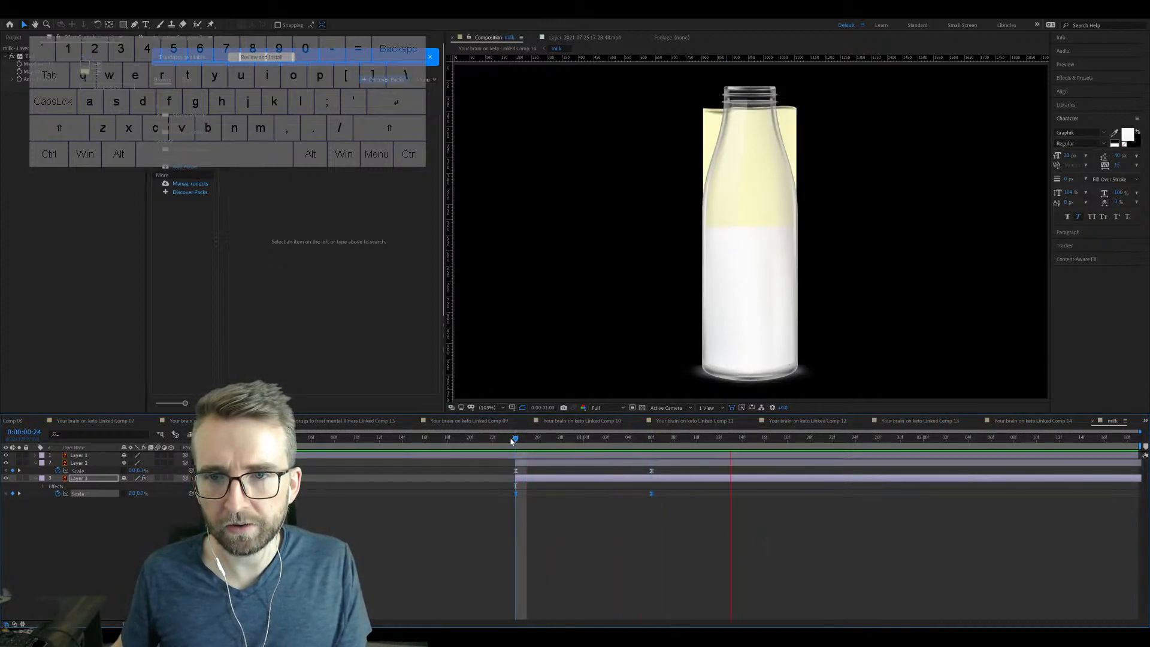
left_click_drag(512, 442, 524, 441)
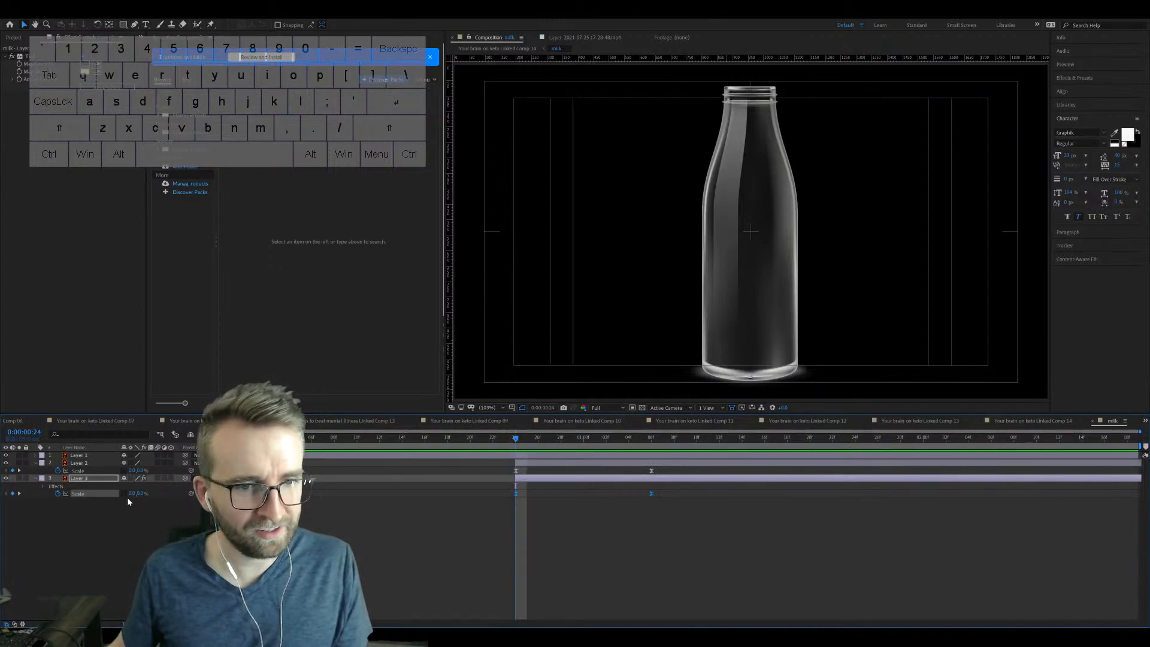
type("100")
key("Return")
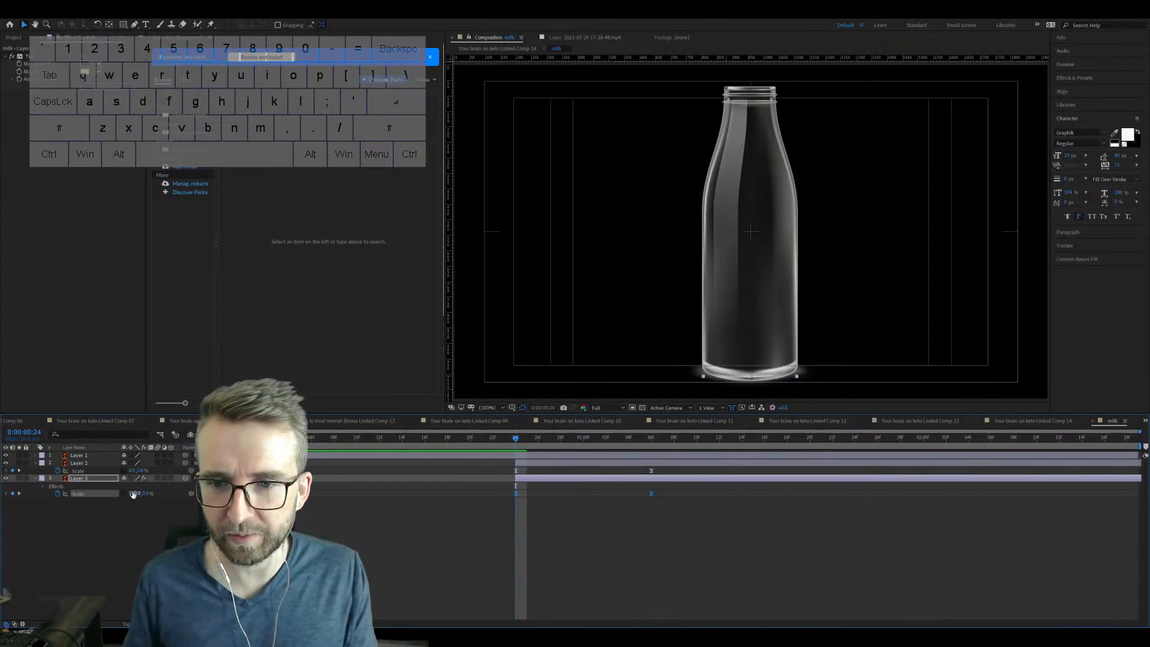
left_click(135, 470)
type("100")
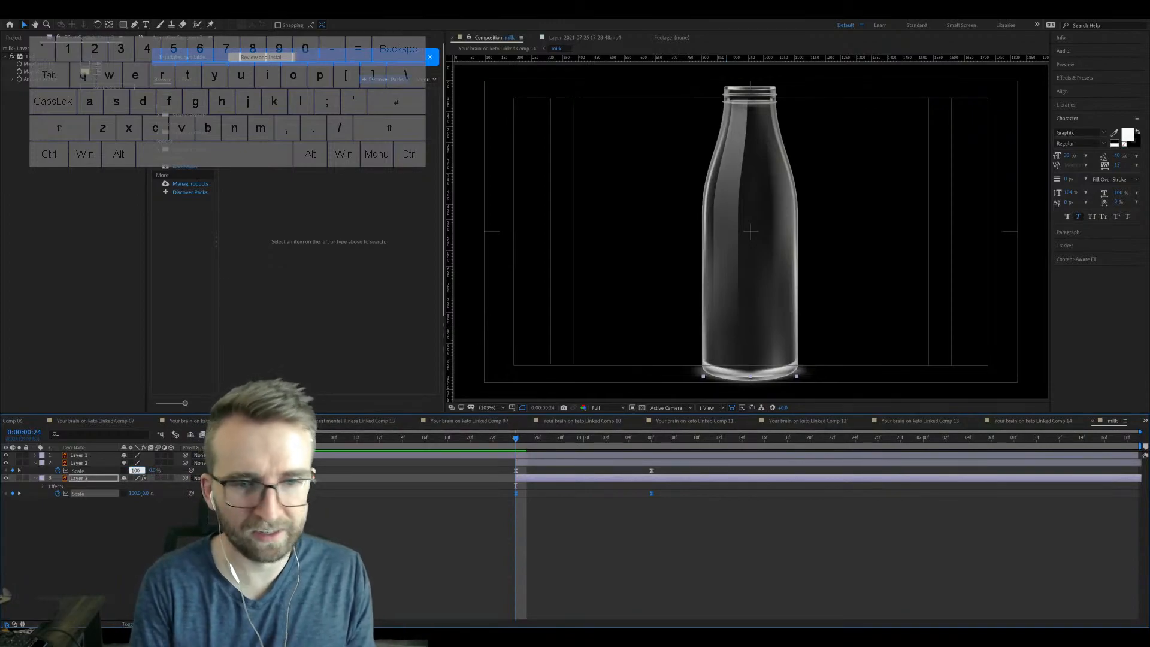
key("Return")
Step: Preview the fill animation and set Layer 3's vertical scale to about 157% at 0:00:01:06
key("space")
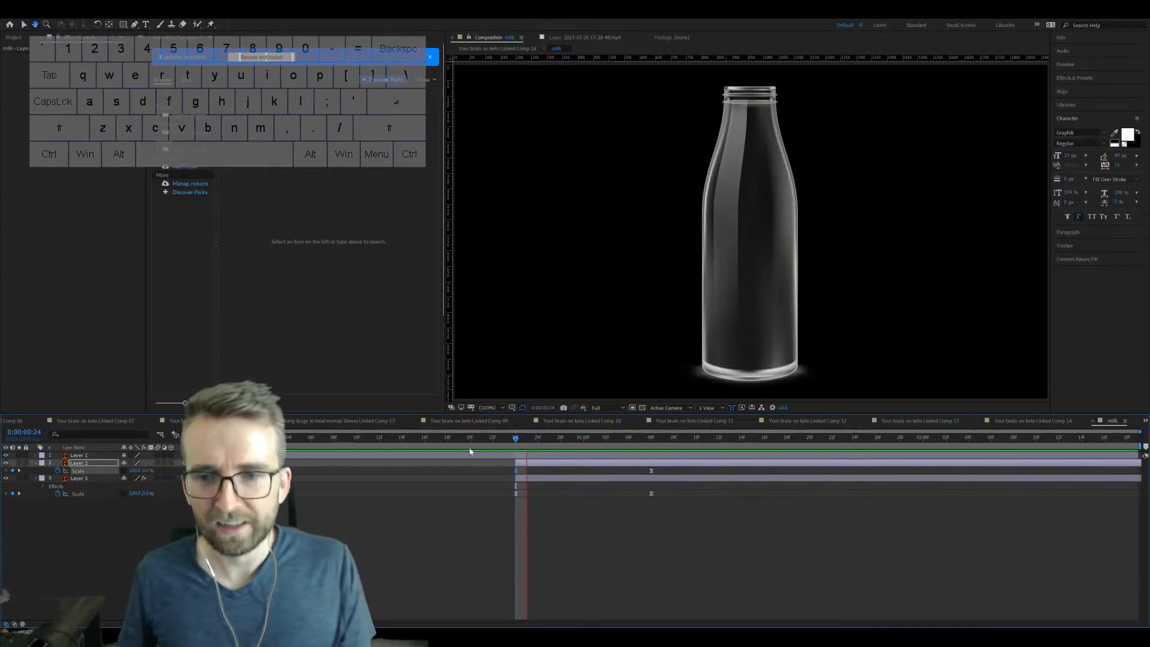
key("space")
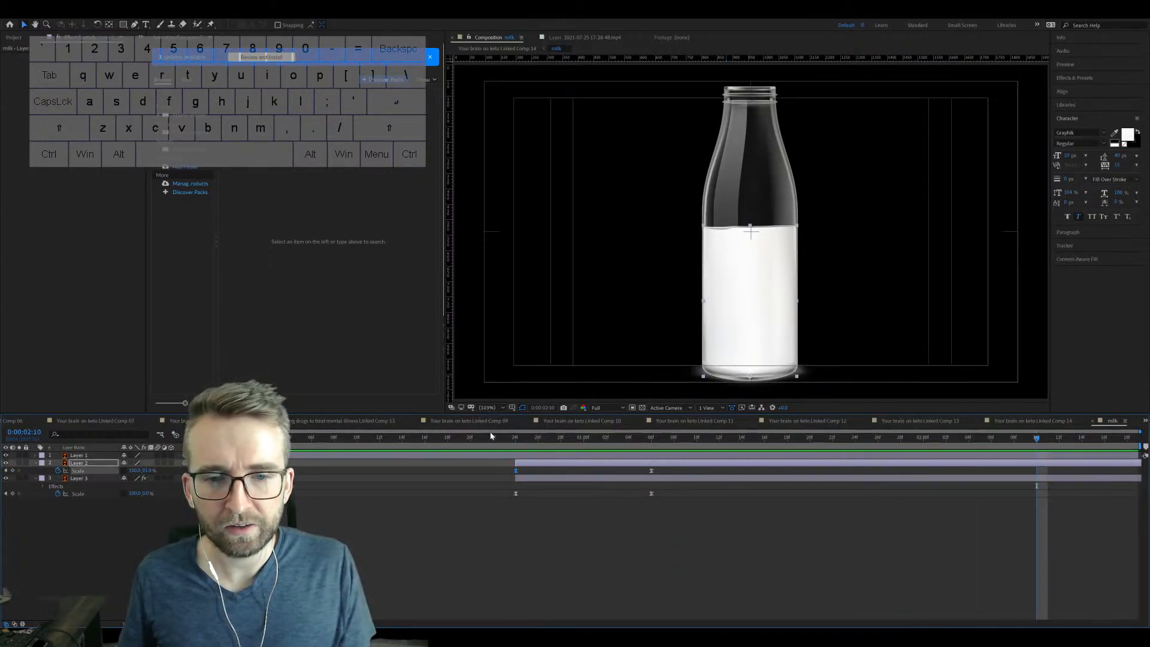
left_click(539, 439)
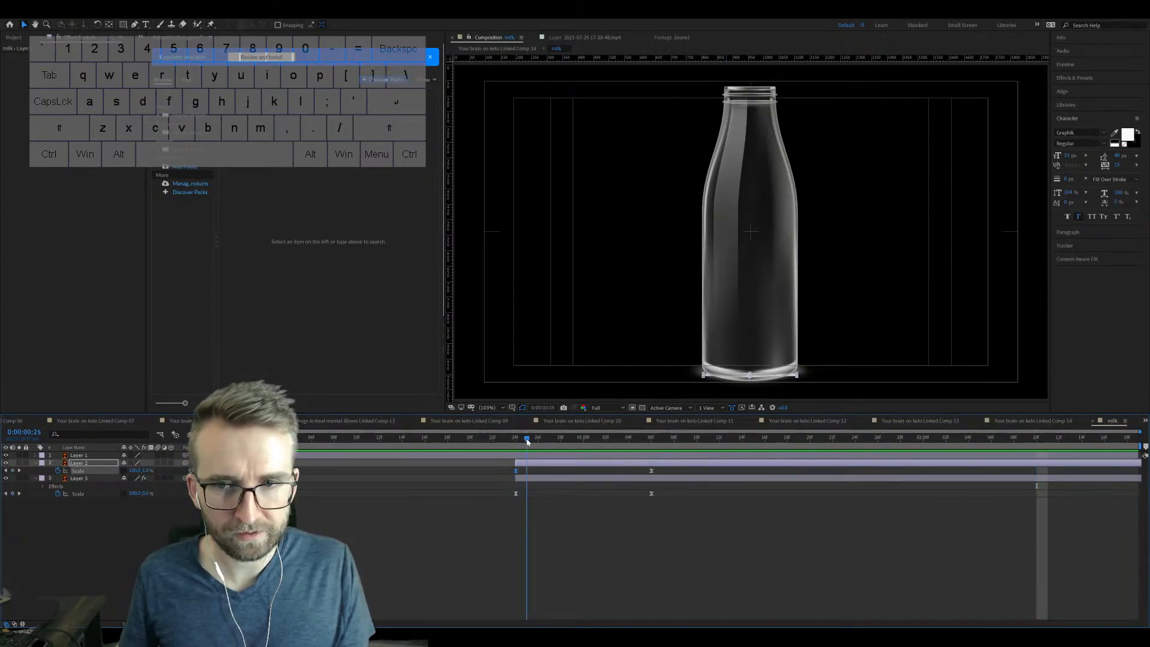
left_click_drag(541, 442, 651, 439)
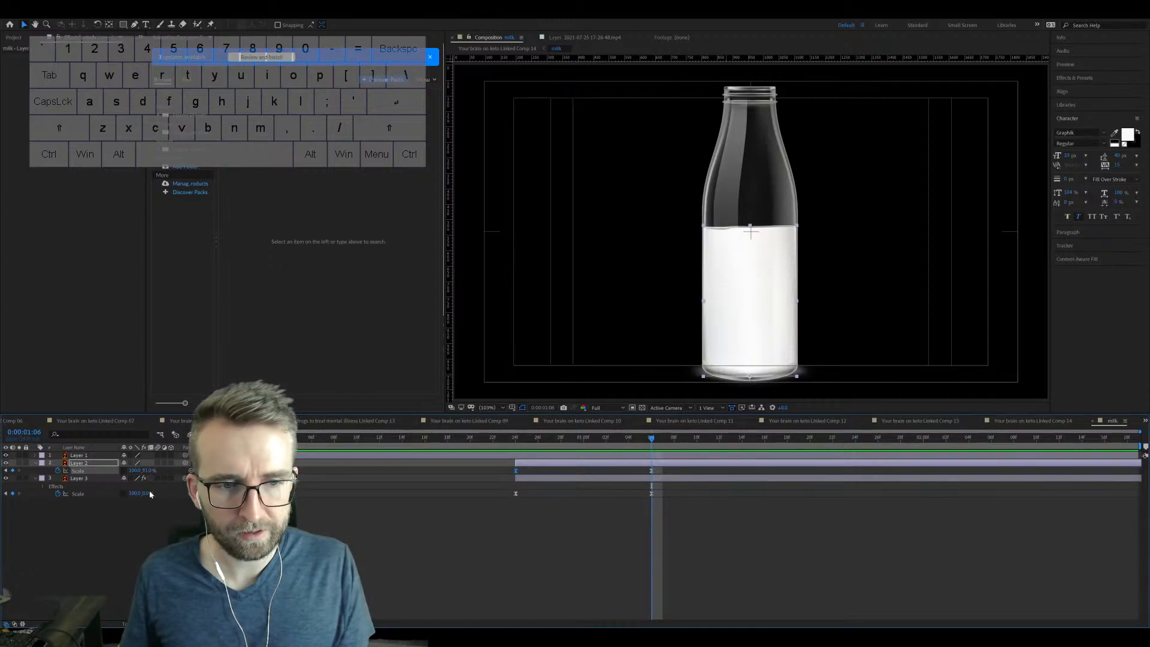
left_click_drag(149, 493, 244, 493)
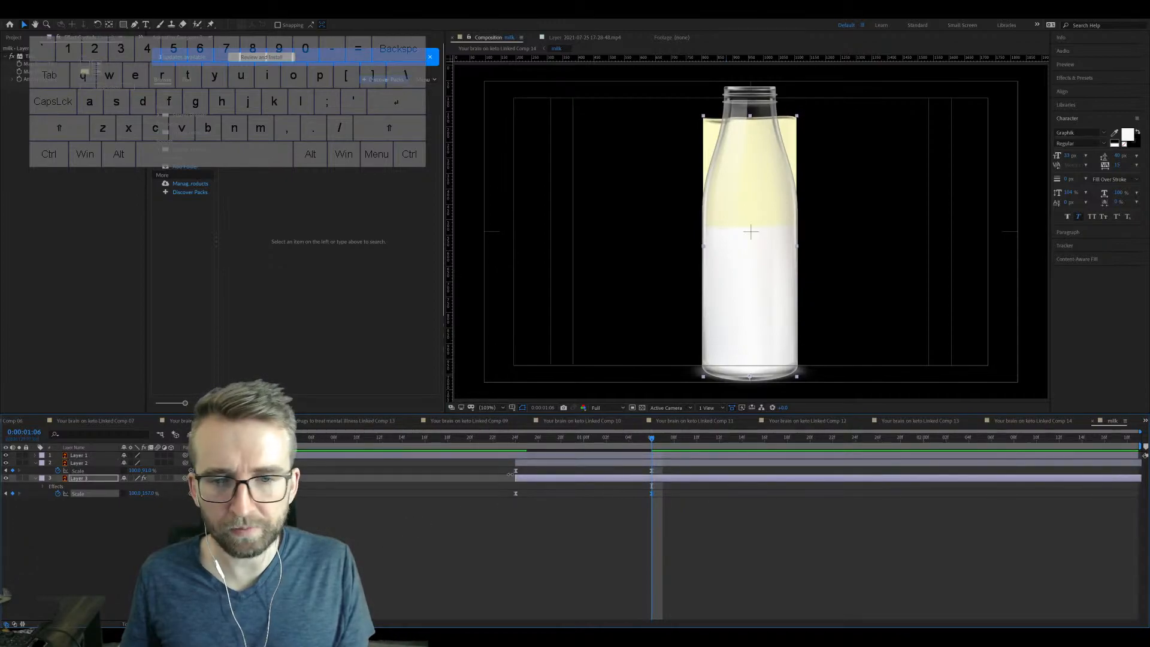
Step: Preview the fill from 0:00:00:24 and move the end scale keyframes of Layers 2 and 3 to about 0:00:01:22
left_click(516, 439)
key("space")
key("space")
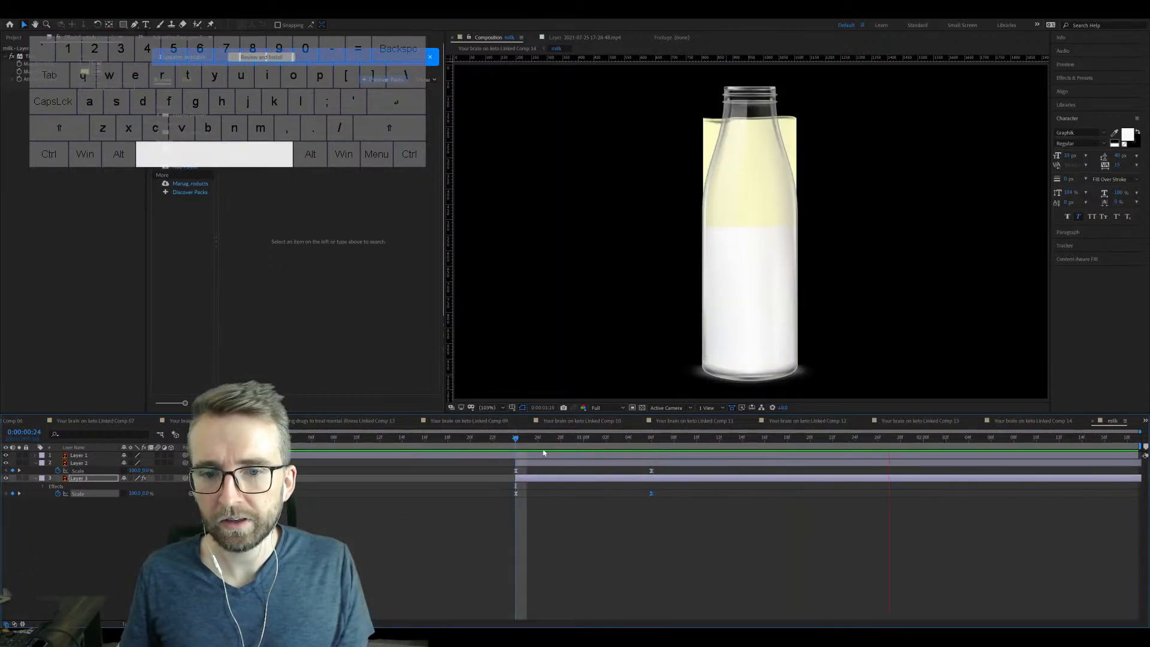
left_click(651, 470, "shift")
left_click_drag(652, 494, 829, 499)
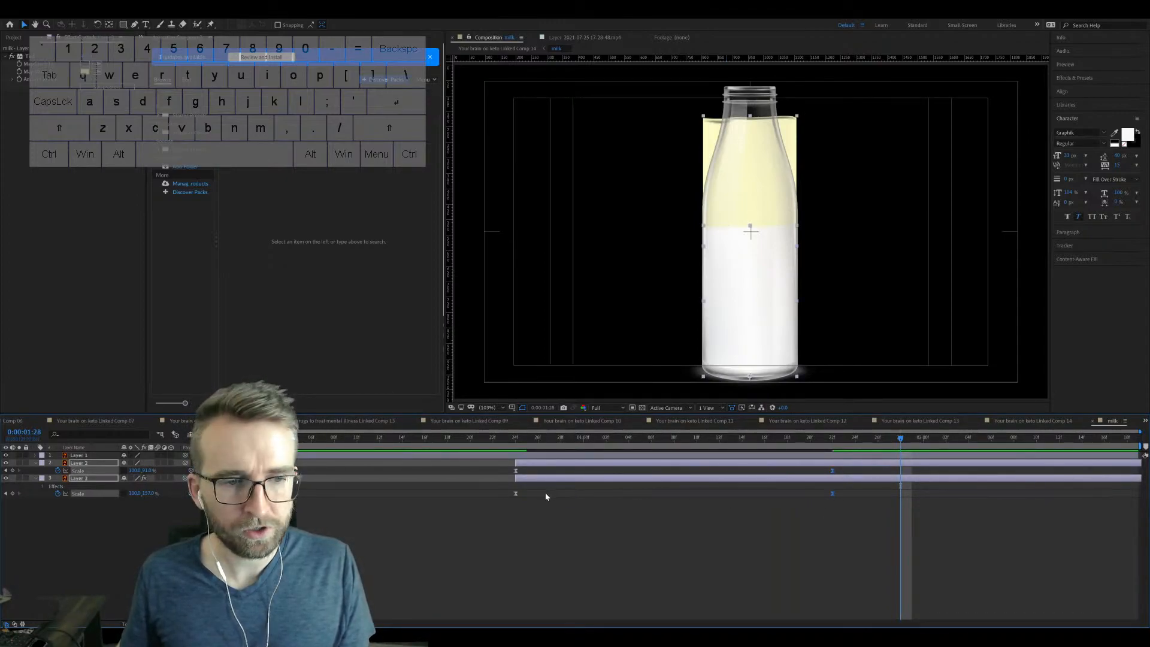
Step: Delay Layer 2's first Scale keyframe by two frames to 0:00:00:26 and preview the filling from 0:00:00:24
left_click(516, 471)
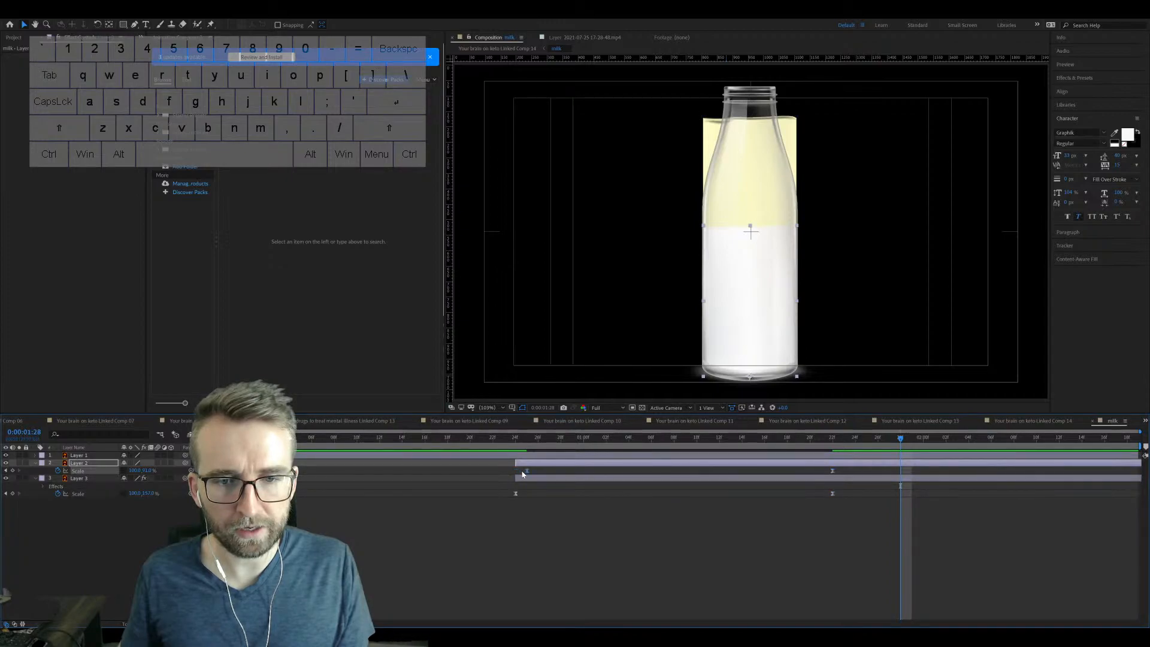
left_click(515, 438)
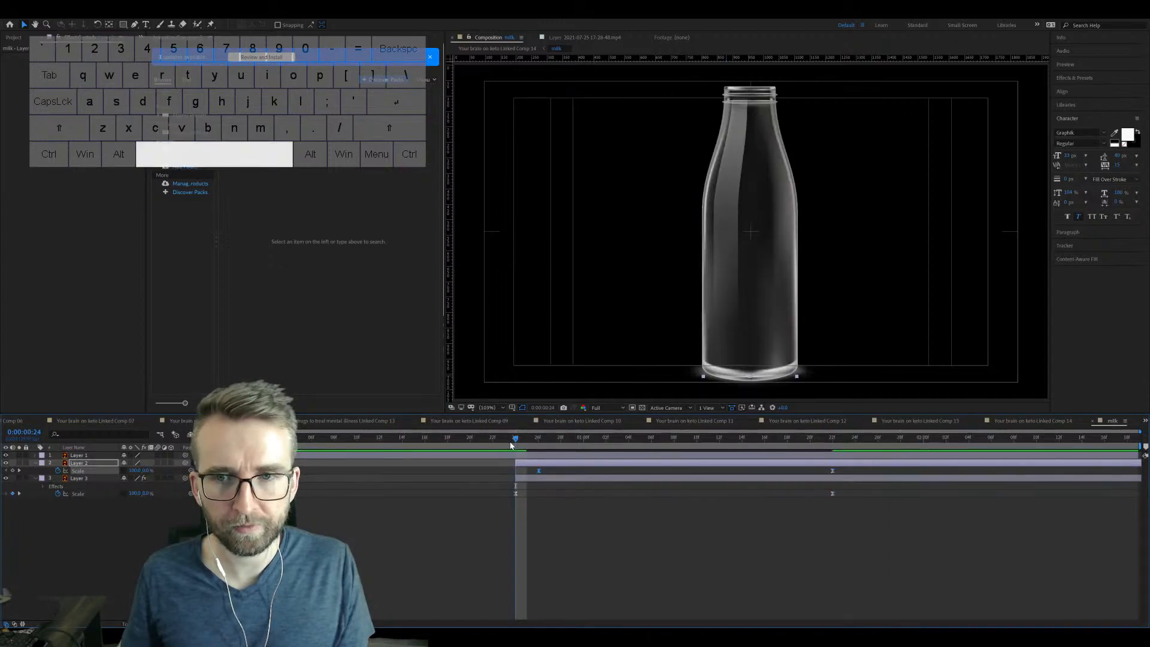
key("space")
key("space")
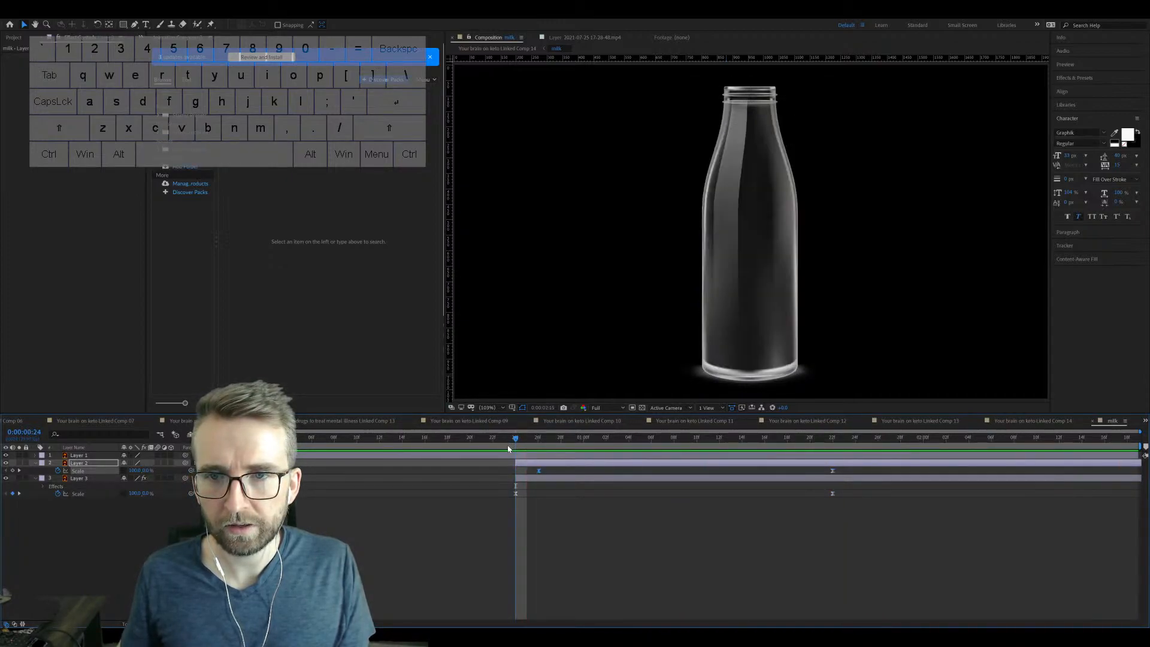
key("space")
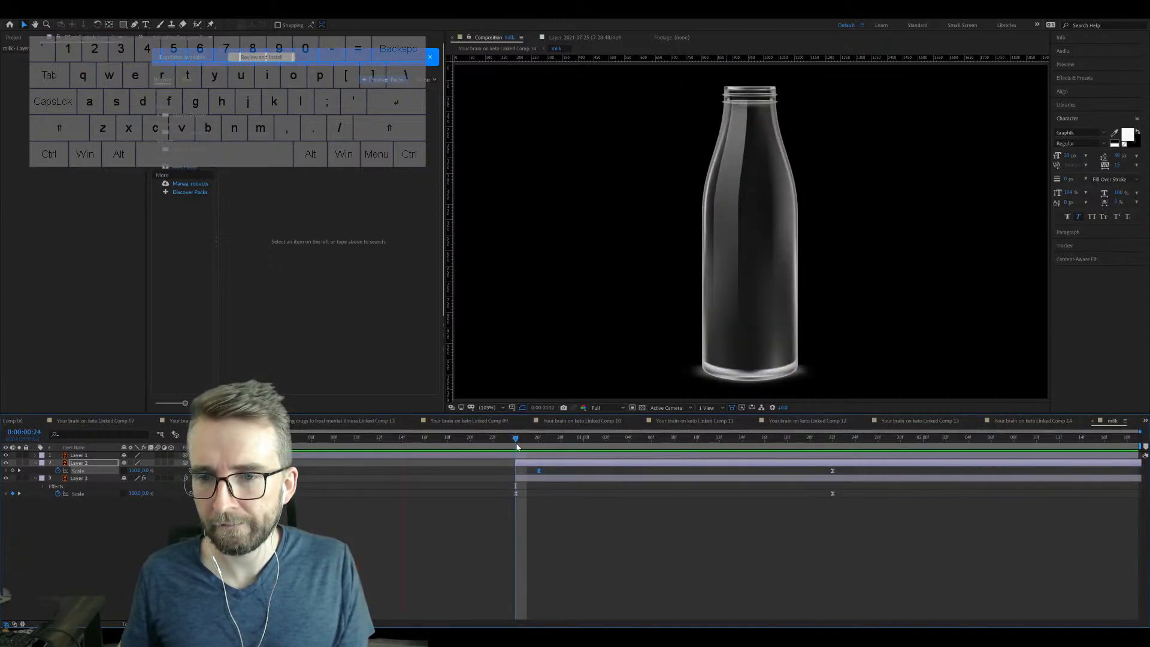
key("space")
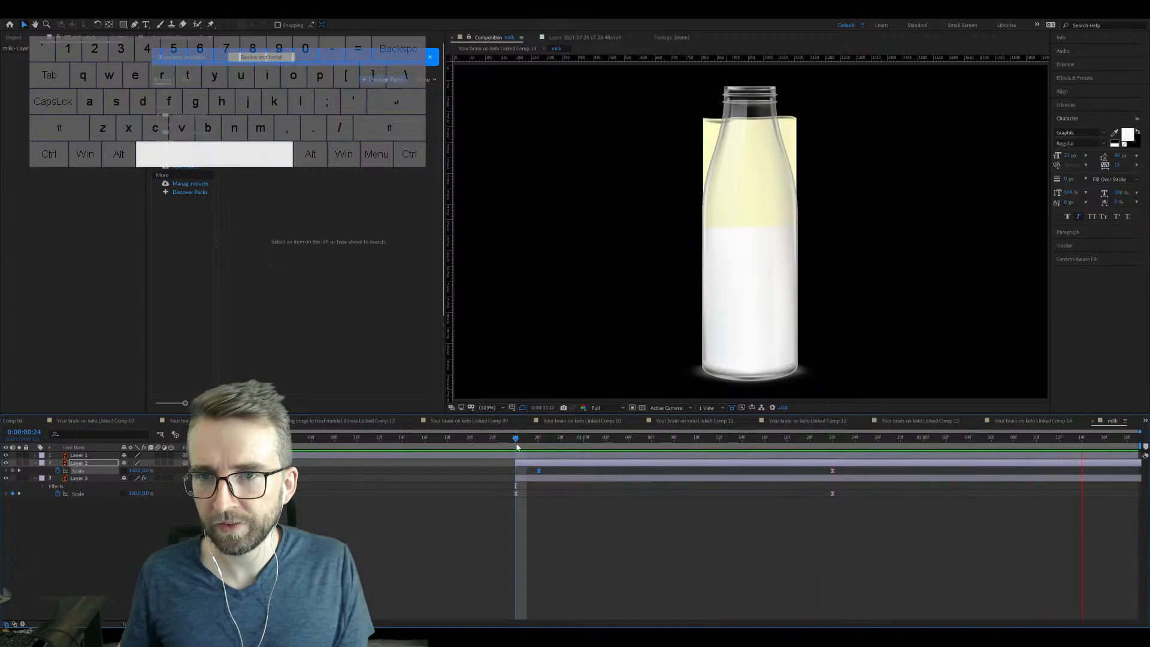
Step: Pre-compose Layer 2 and Layer 3 into one layer and go to 0:00:01:23
left_click(574, 476, "shift")
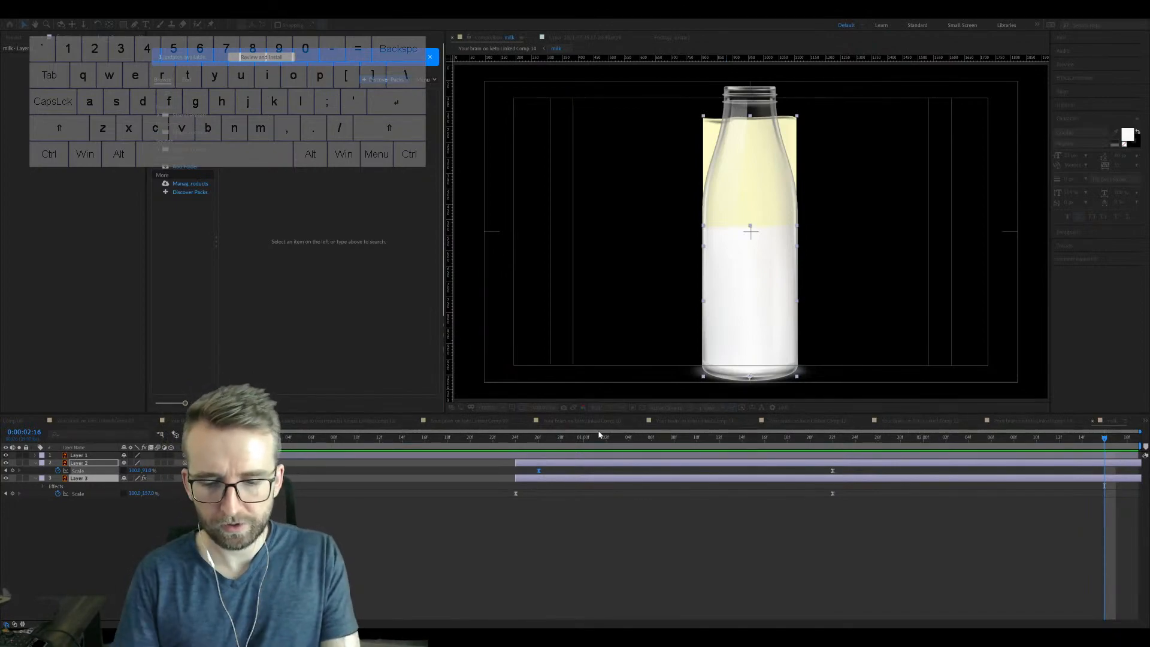
left_click_drag(582, 437, 841, 412)
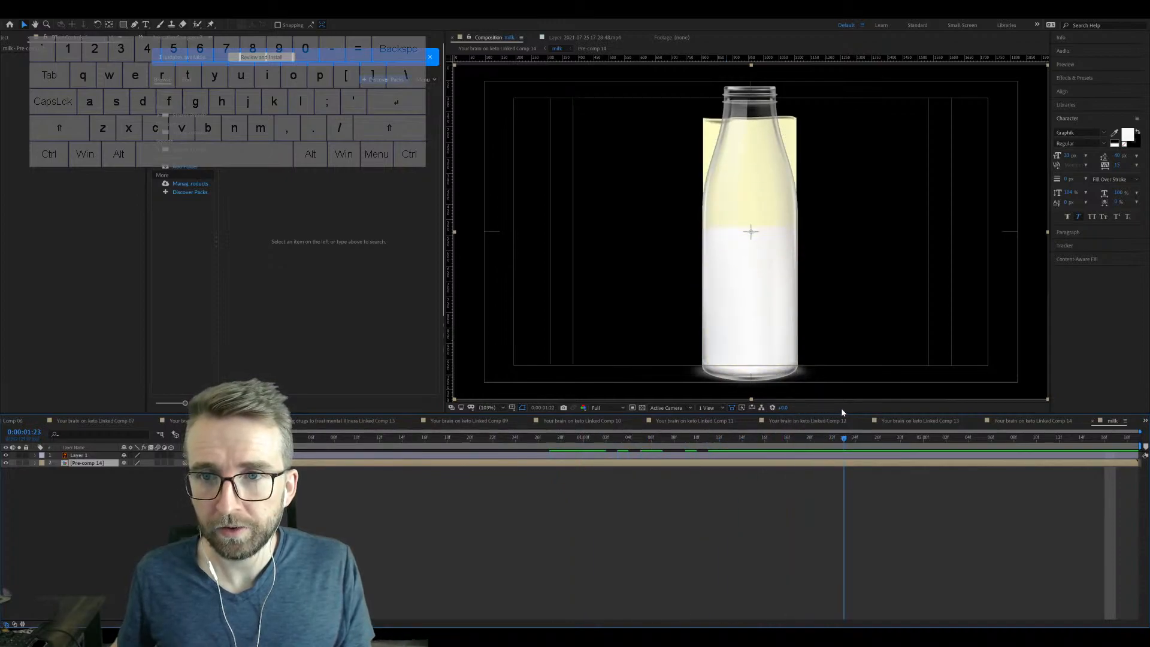
Step: Start a Pen mask on Pre-comp 14 at the milk's top edge, tracing the bottle's right neck and shoulder
left_click(134, 25)
scroll(779, 128, "up", 2)
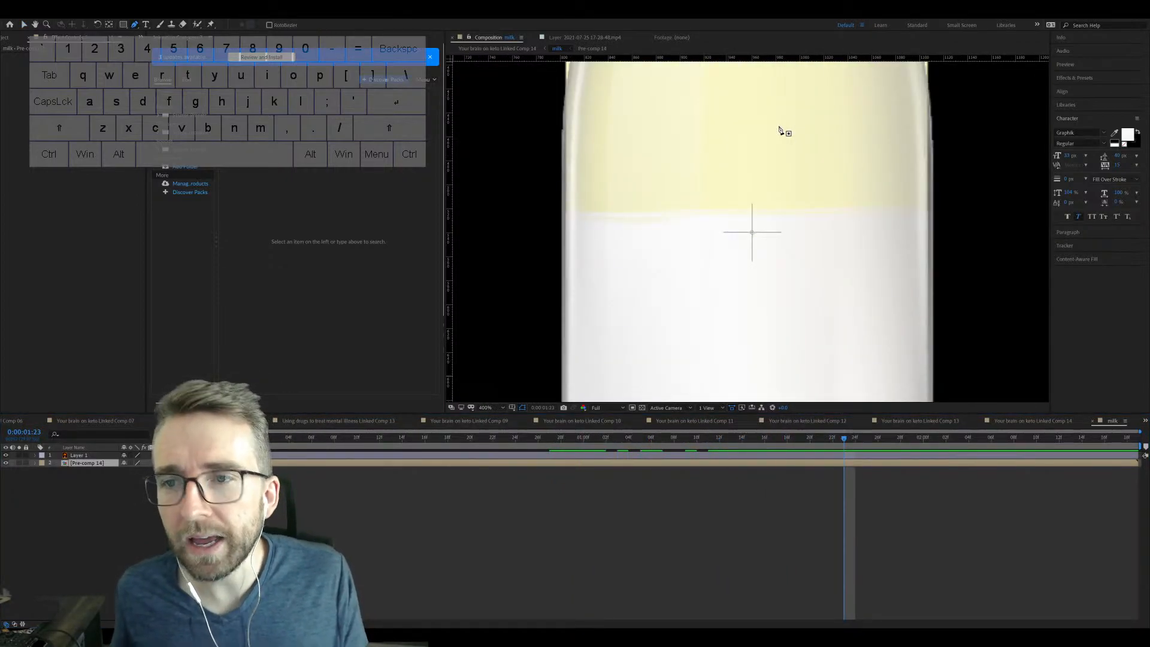
key("h")
left_click_drag(804, 119, 723, 508)
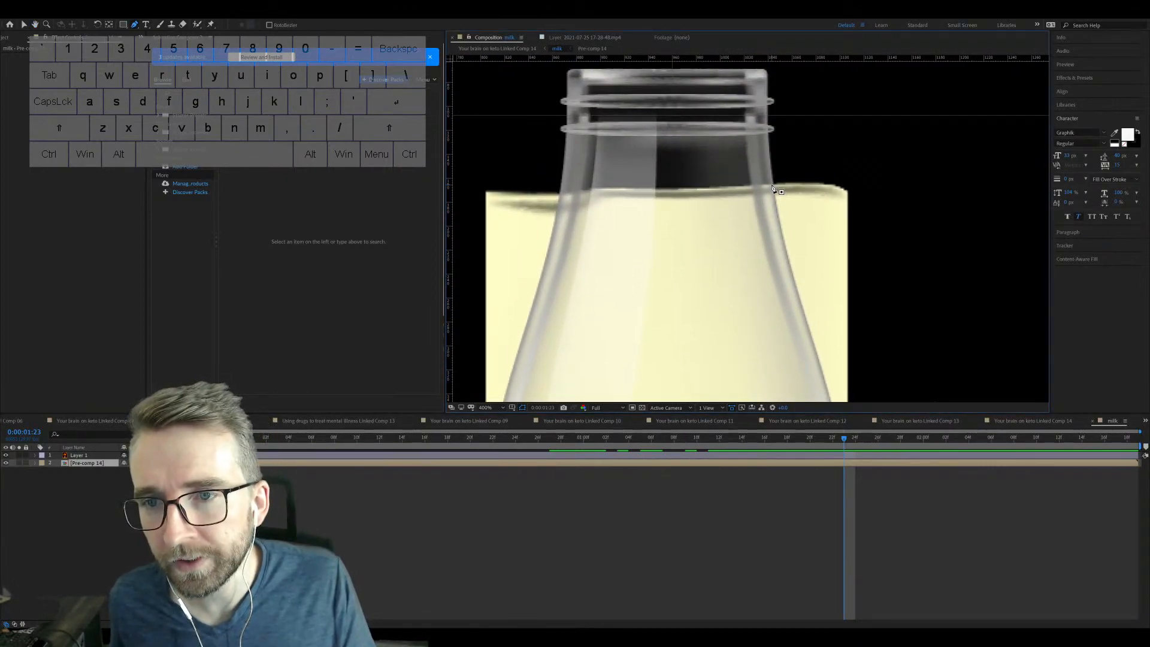
left_click(804, 312)
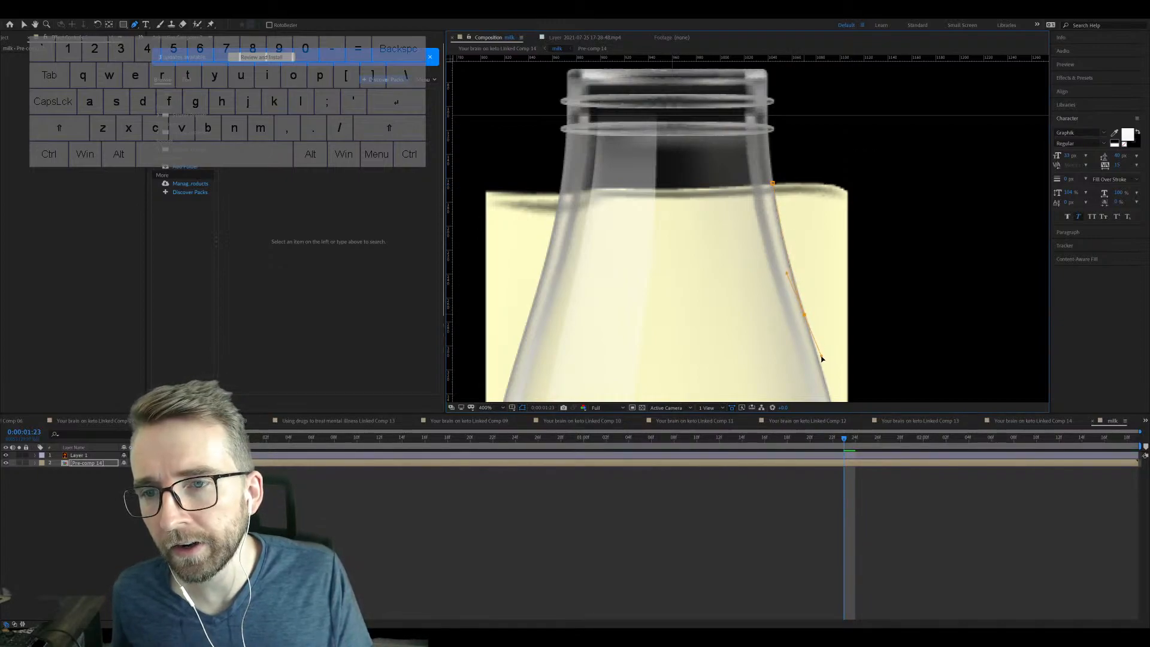
key("h")
left_click_drag(819, 363, 739, 216)
left_click(746, 246)
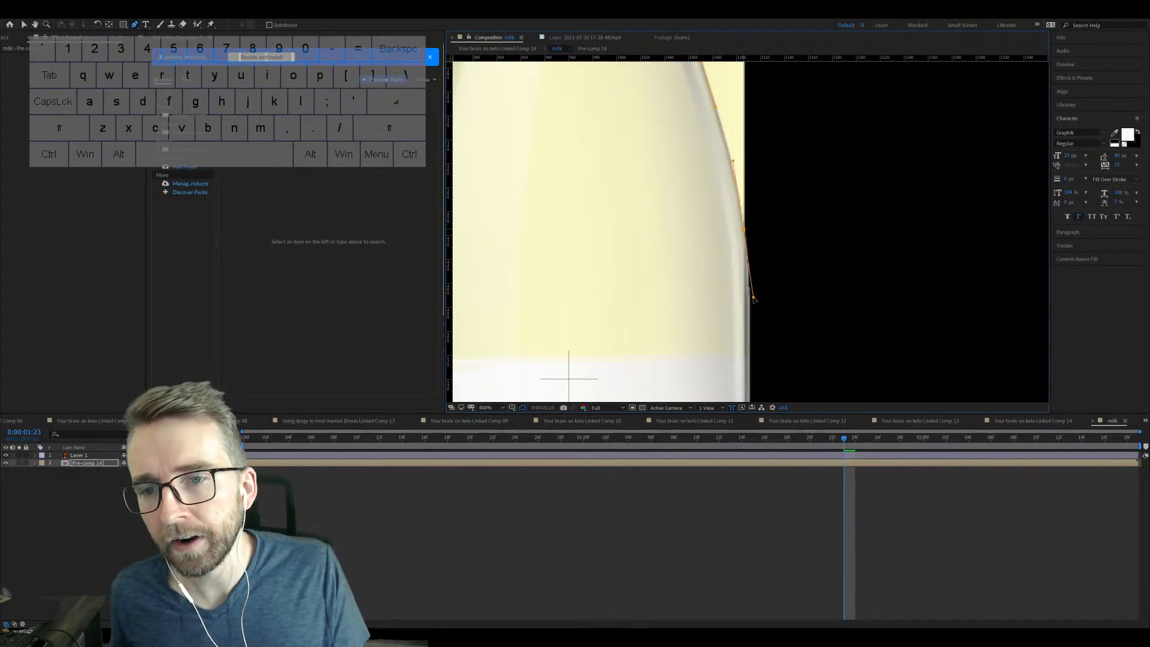
Step: Continue the mask from the right shoulder down the bottle's straight right side to its lower right corner
key("h")
left_click_drag(752, 295, 758, 180)
left_click(752, 220)
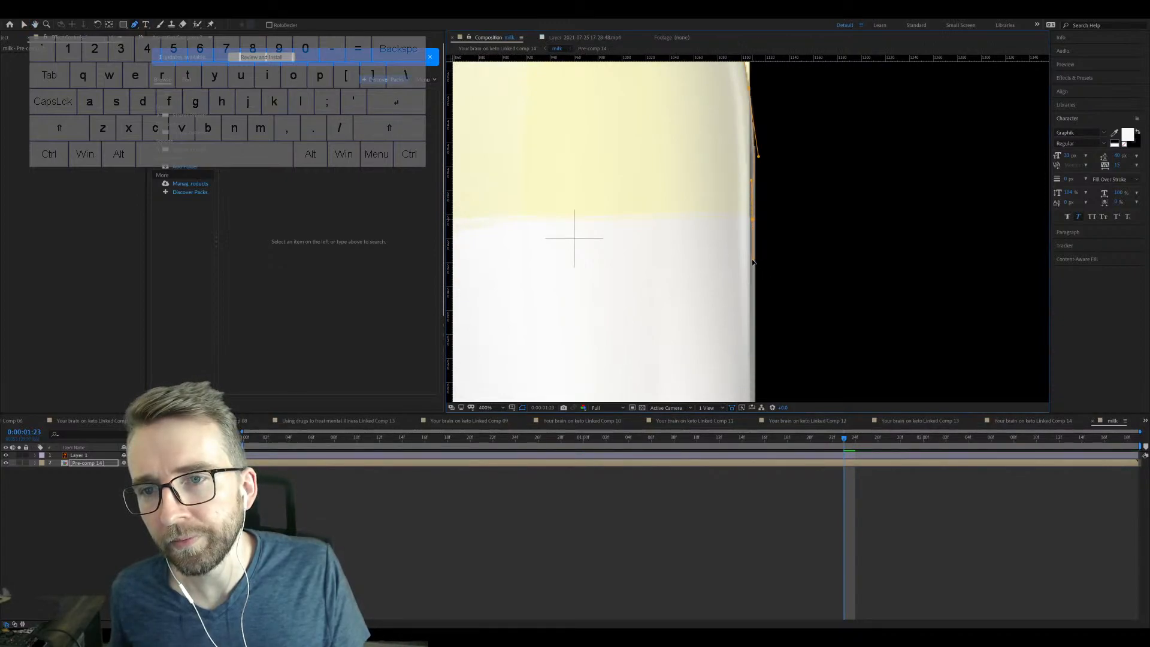
key("h")
left_click_drag(757, 288, 745, 146)
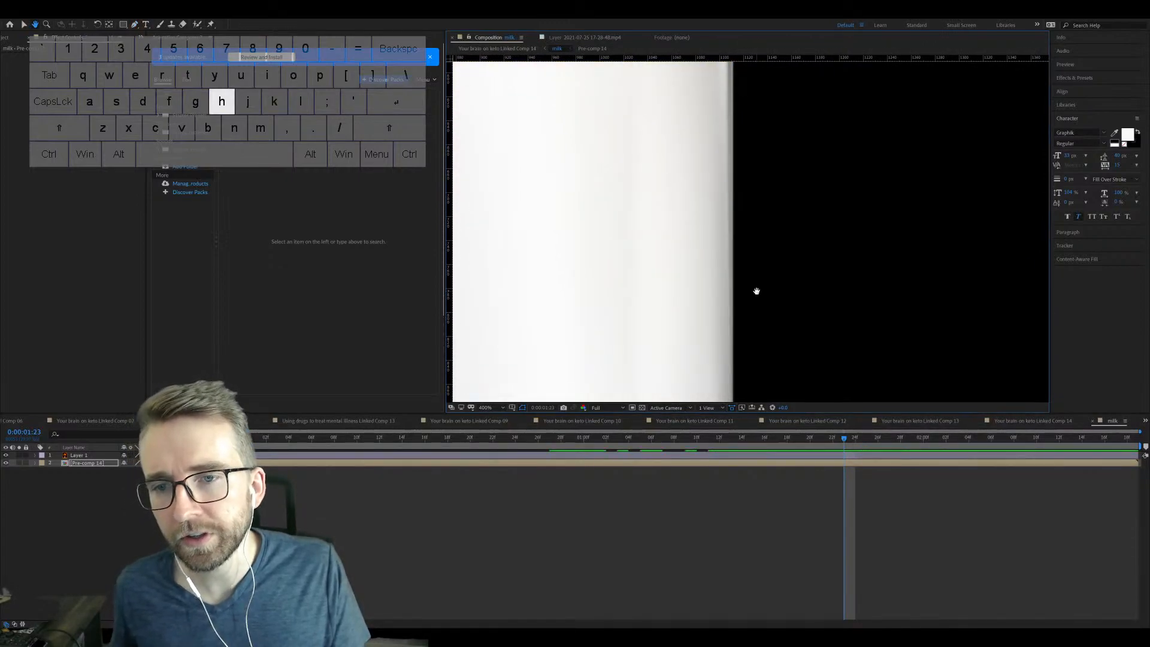
left_click_drag(754, 290, 743, 201)
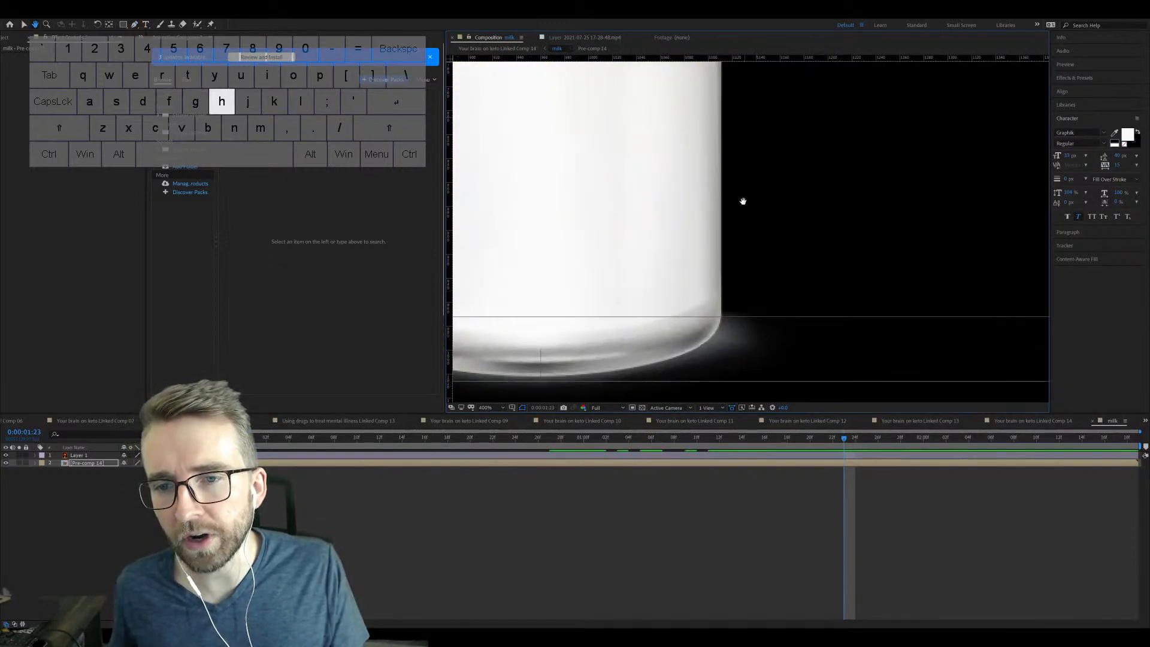
left_click(721, 318)
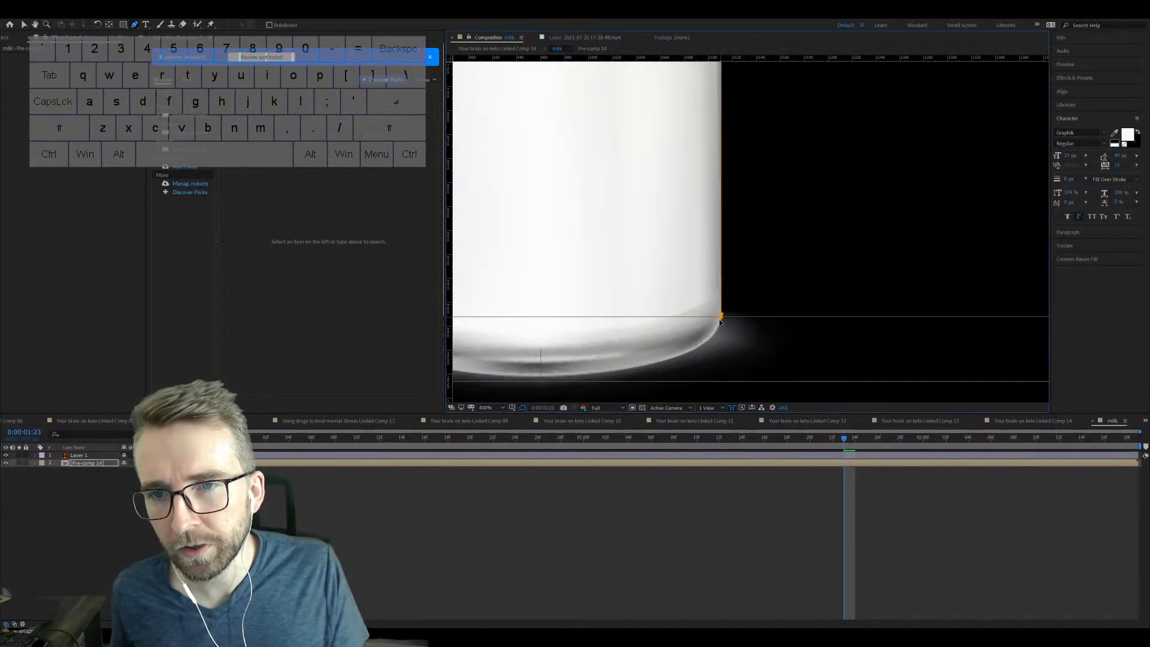
Step: Trace the mask along the bottle's curved base from the right corner round to the left corner
key("h")
left_click_drag(721, 322, 795, 214)
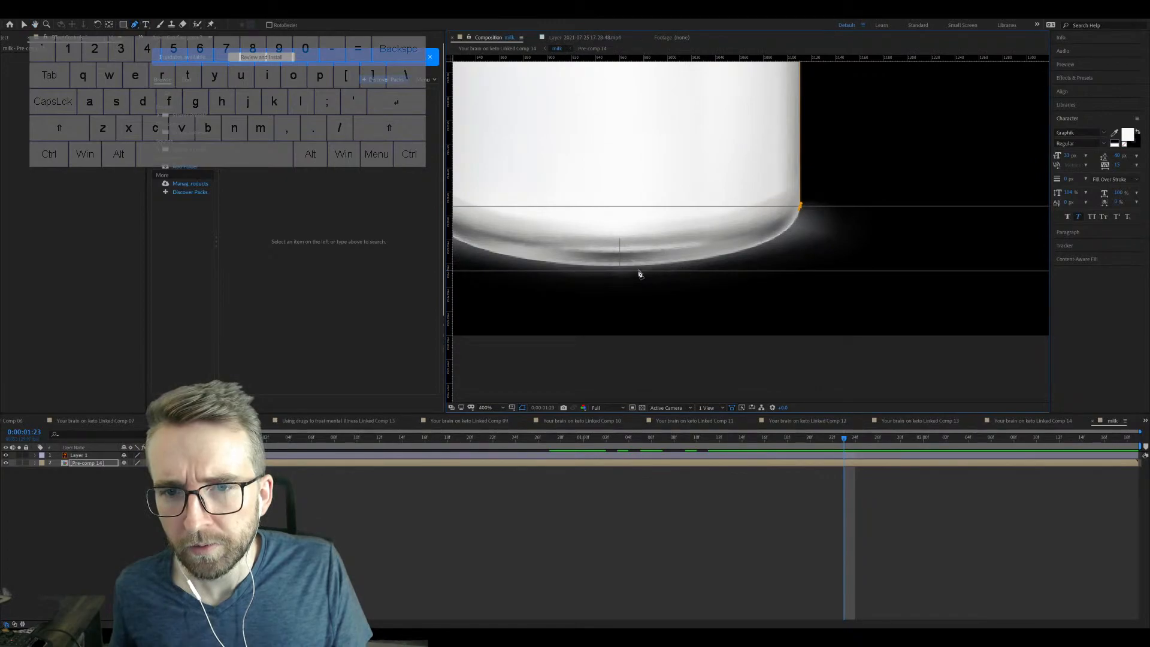
left_click_drag(611, 267, 584, 265)
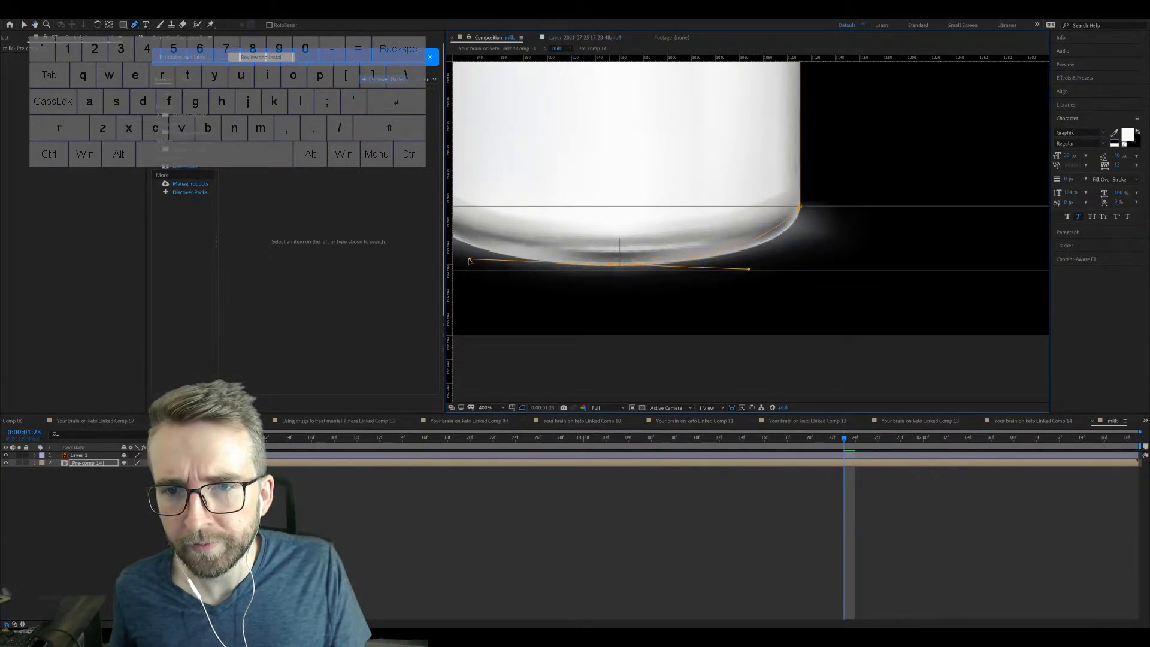
key("h")
left_click_drag(442, 221, 697, 233)
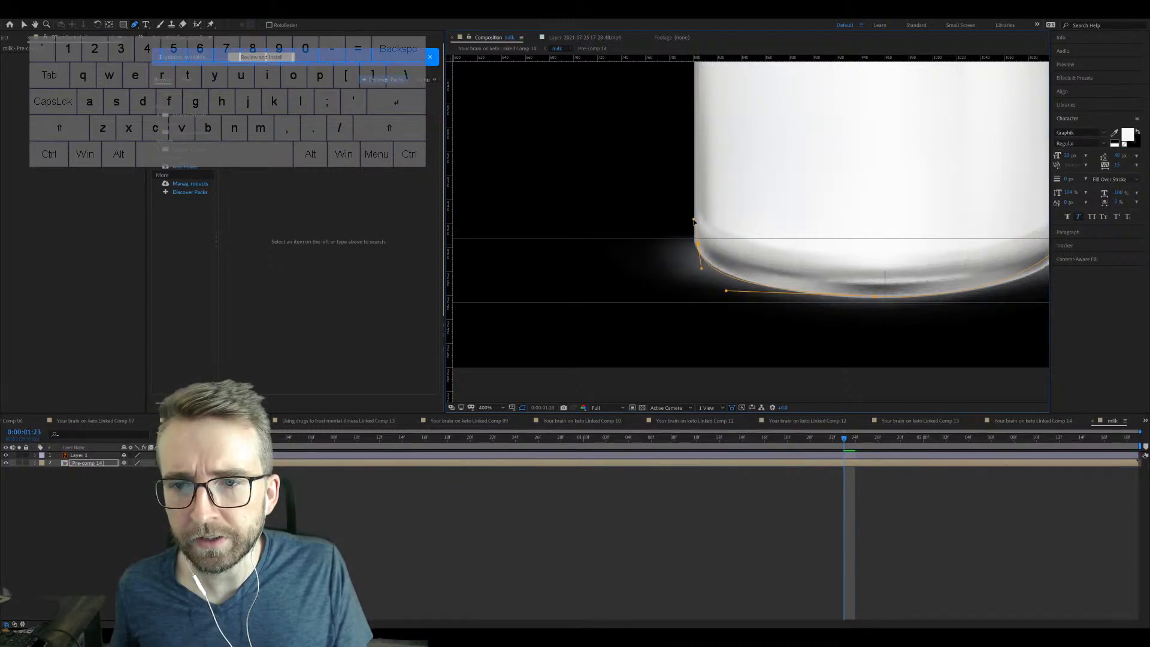
Step: Extend the mask up the bottle's straight left side to the start of the left shoulder
key("h")
left_click_drag(719, 179, 714, 329)
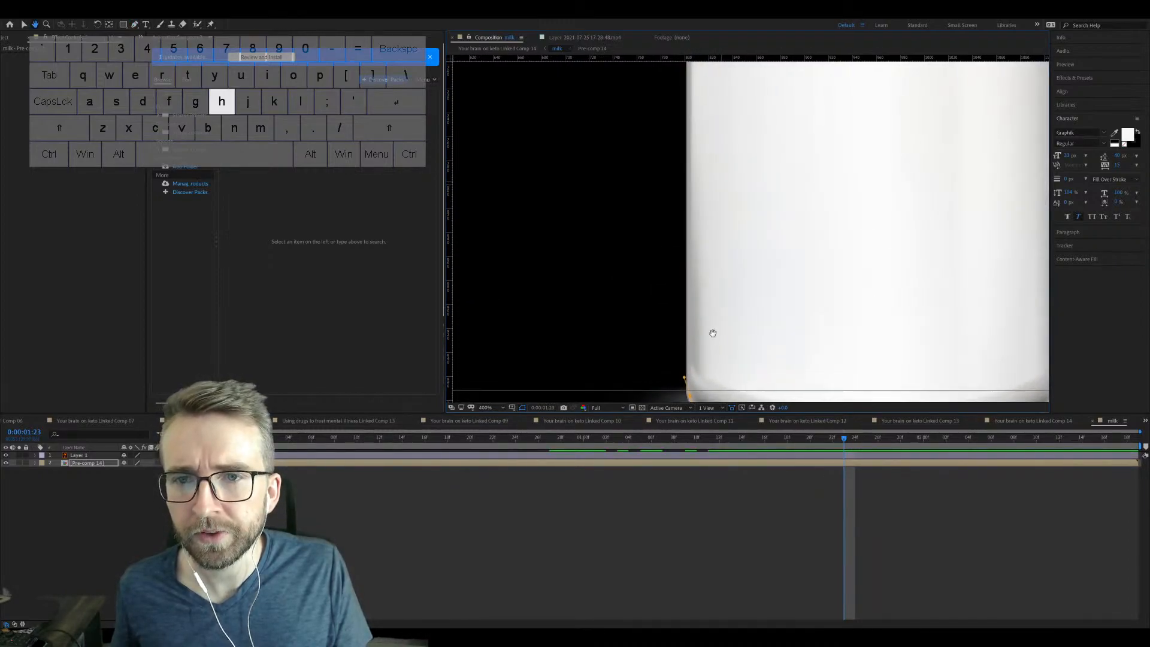
left_click(688, 127)
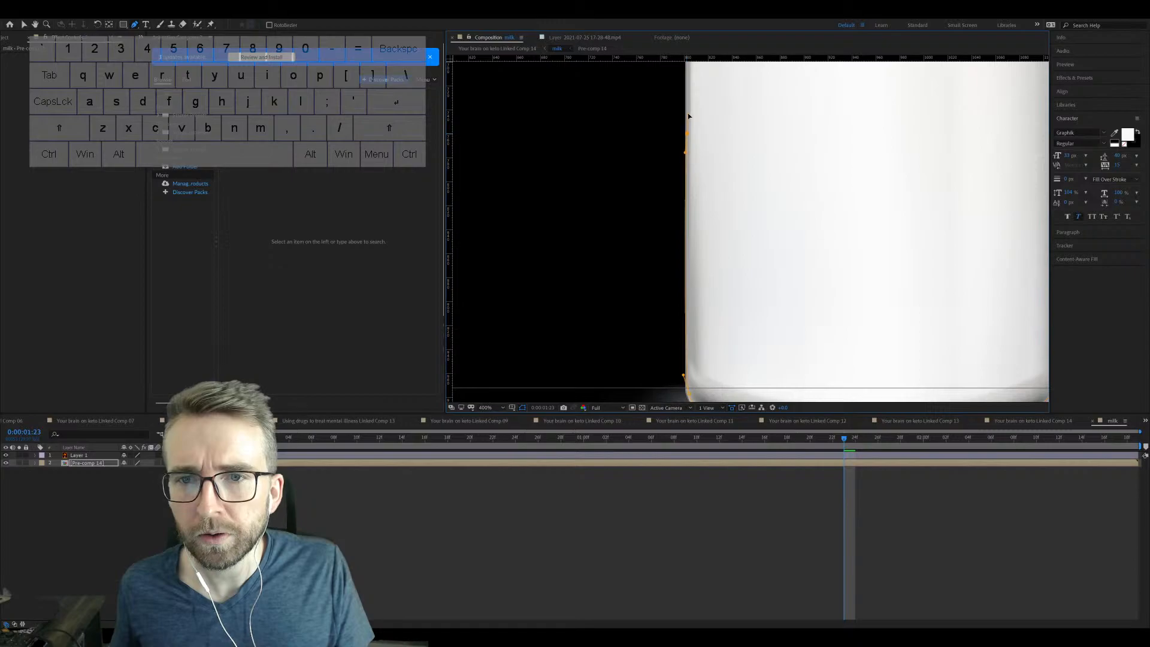
key("h")
left_click_drag(694, 101, 674, 515)
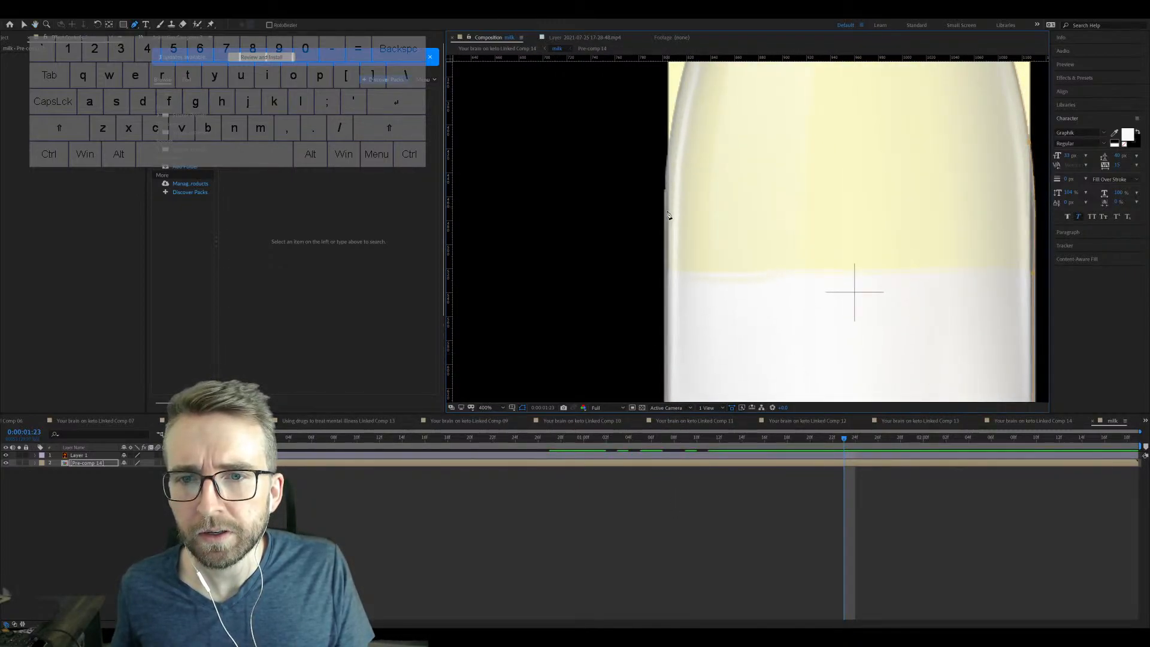
left_click(668, 216)
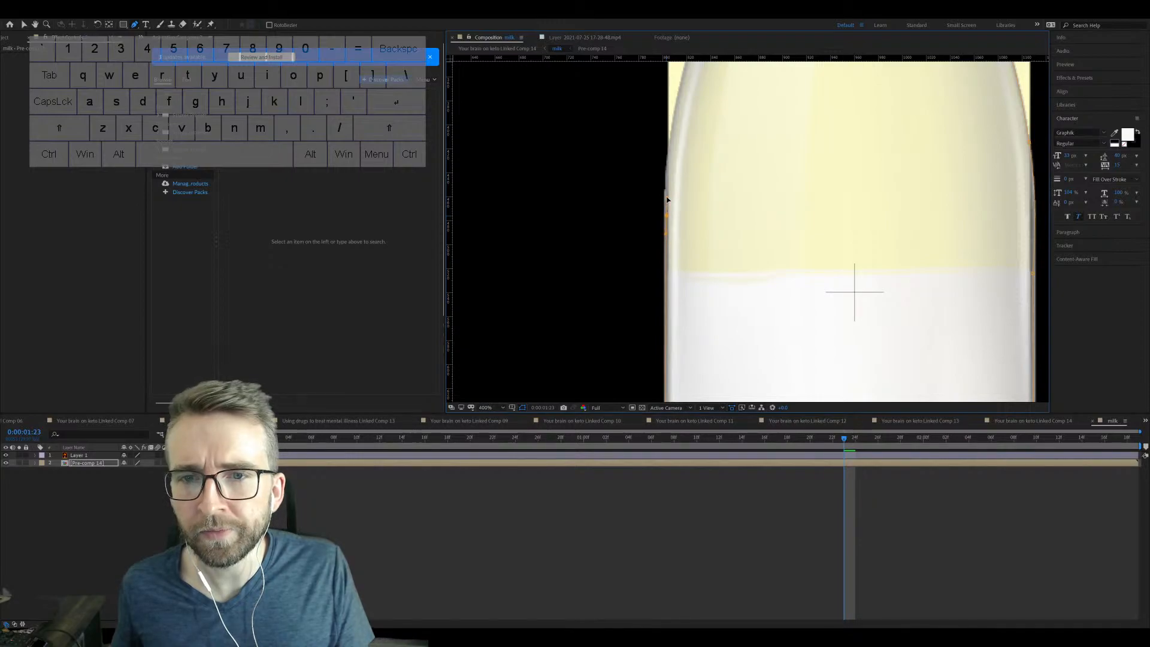
Step: Trace the mask up the left shoulder and neck, then close it across the neck above the milk
key("h")
left_click_drag(693, 167, 667, 263)
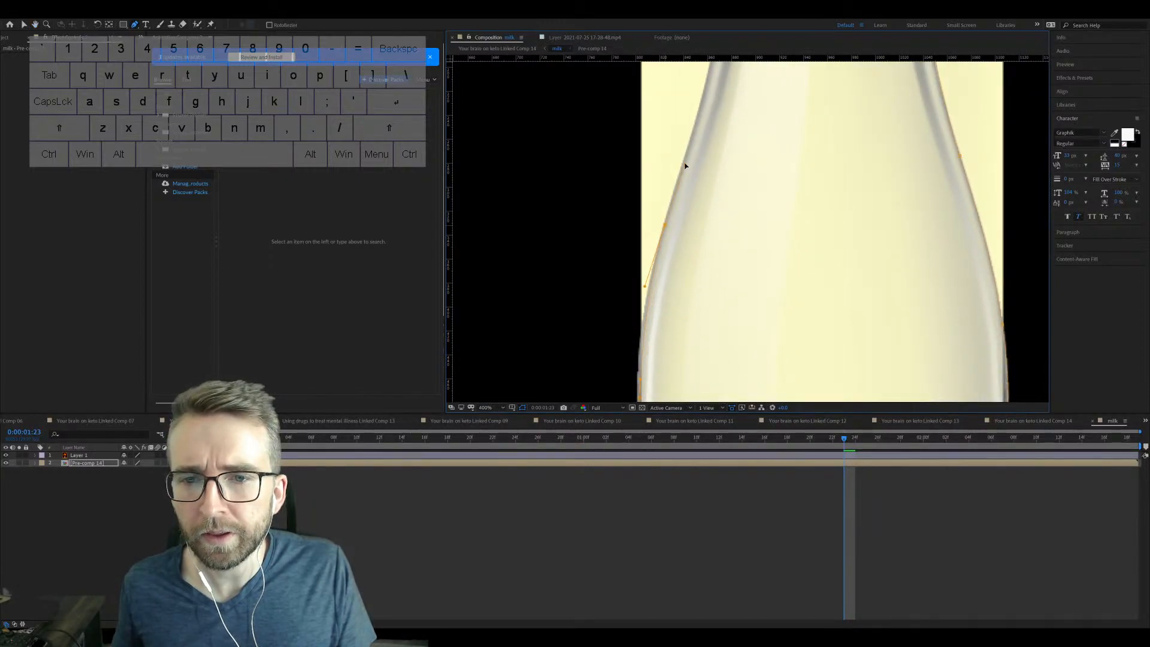
key("h")
left_click_drag(721, 138, 686, 261)
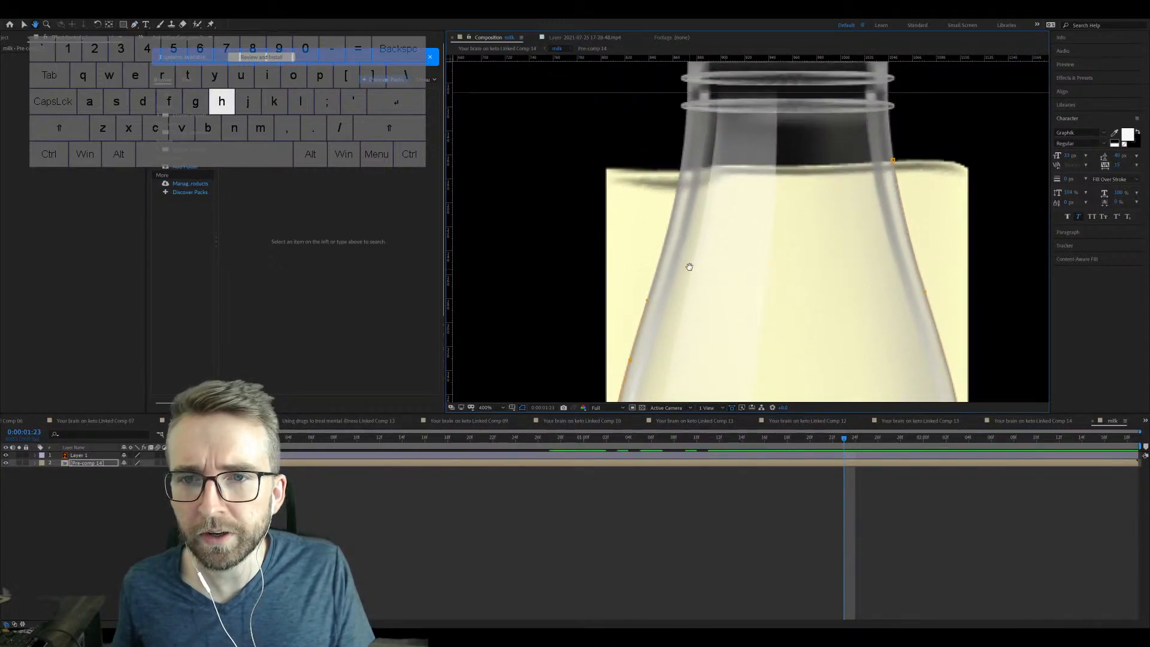
left_click(679, 189)
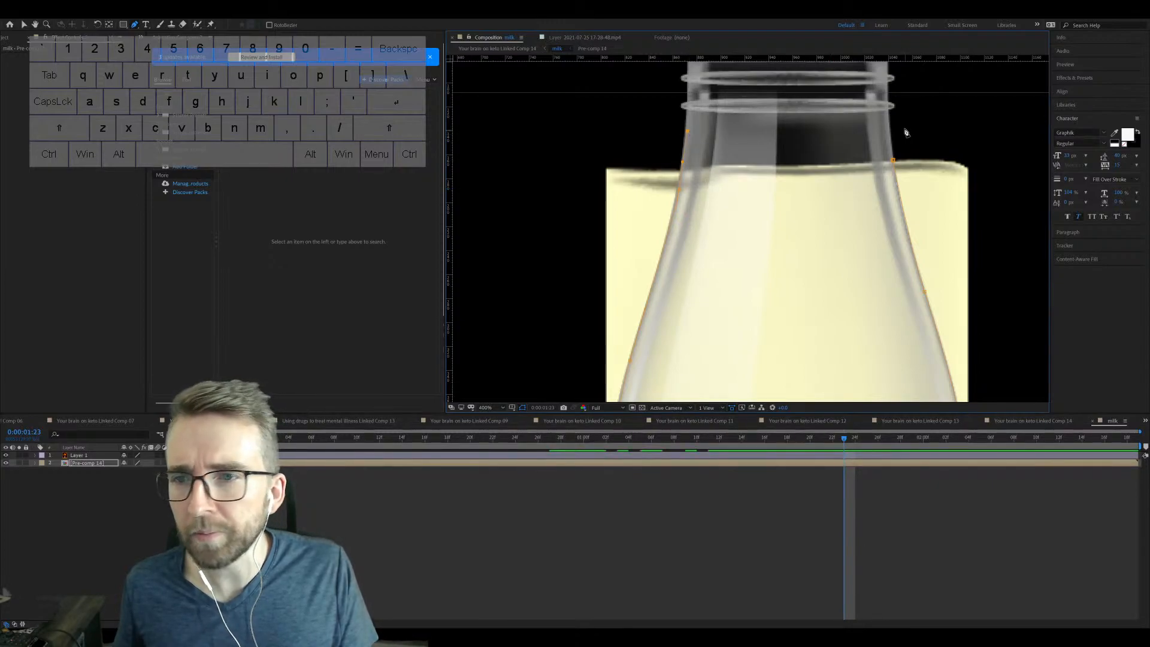
left_click(893, 163)
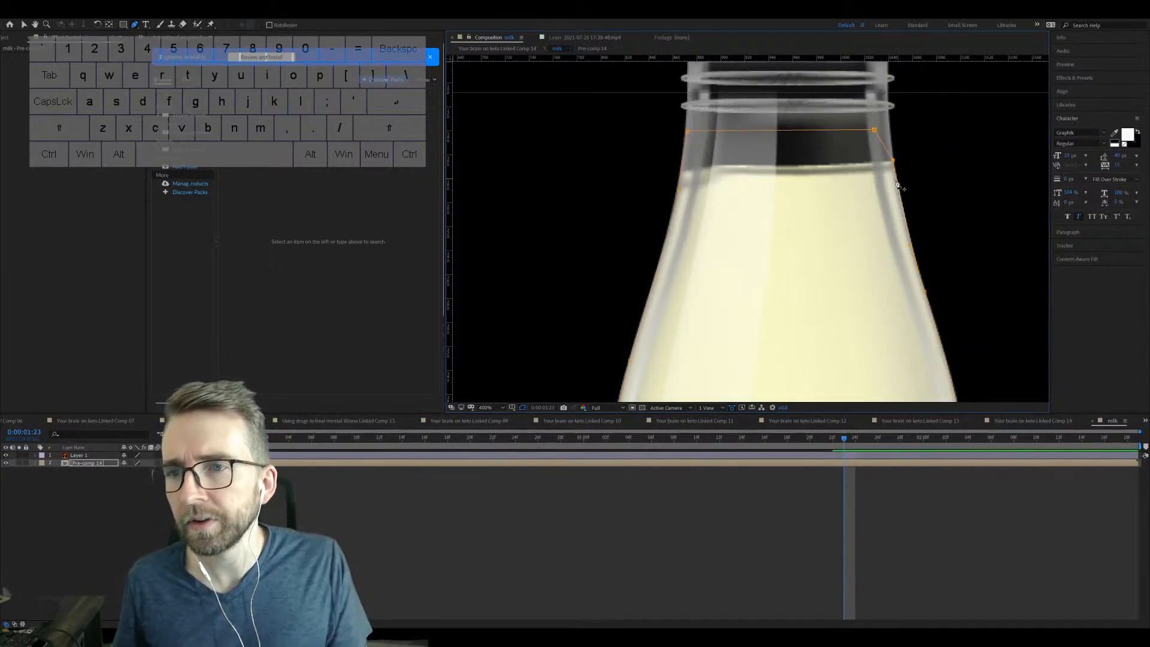
Step: Deselect the masked layer and preview the milk filling the bottle from 0:00:00:23
scroll(888, 205, "down", 8)
scroll(888, 205, "up", 4)
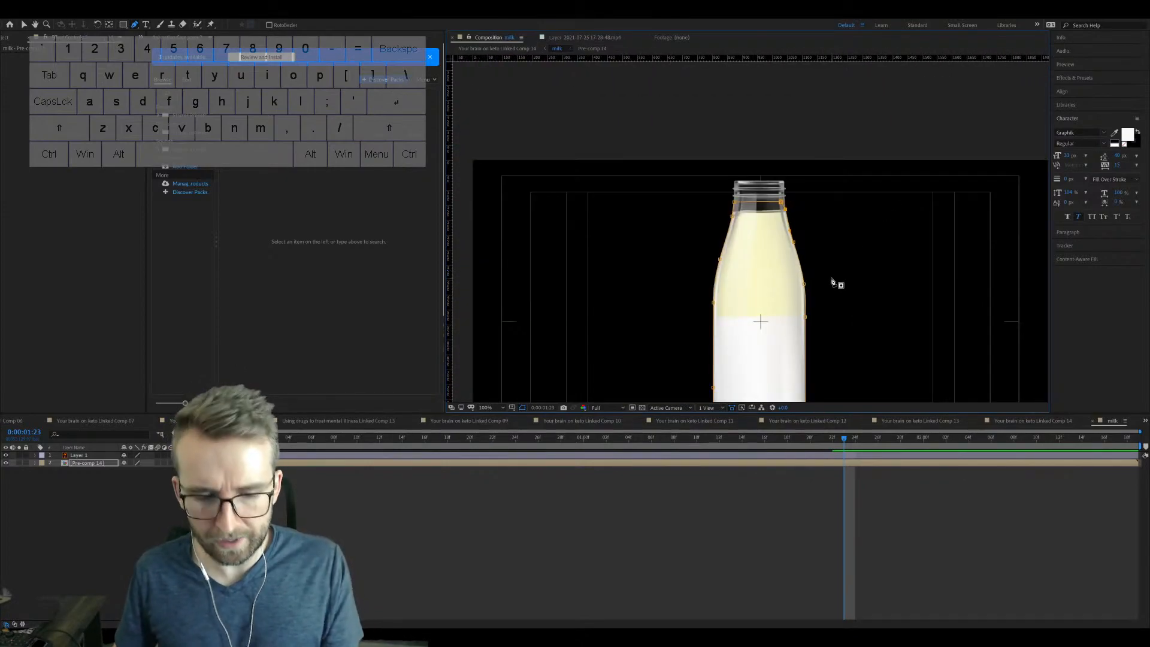
key("h")
scroll(817, 162, "up", 1)
left_click_drag(817, 162, 810, 183)
left_click(763, 529)
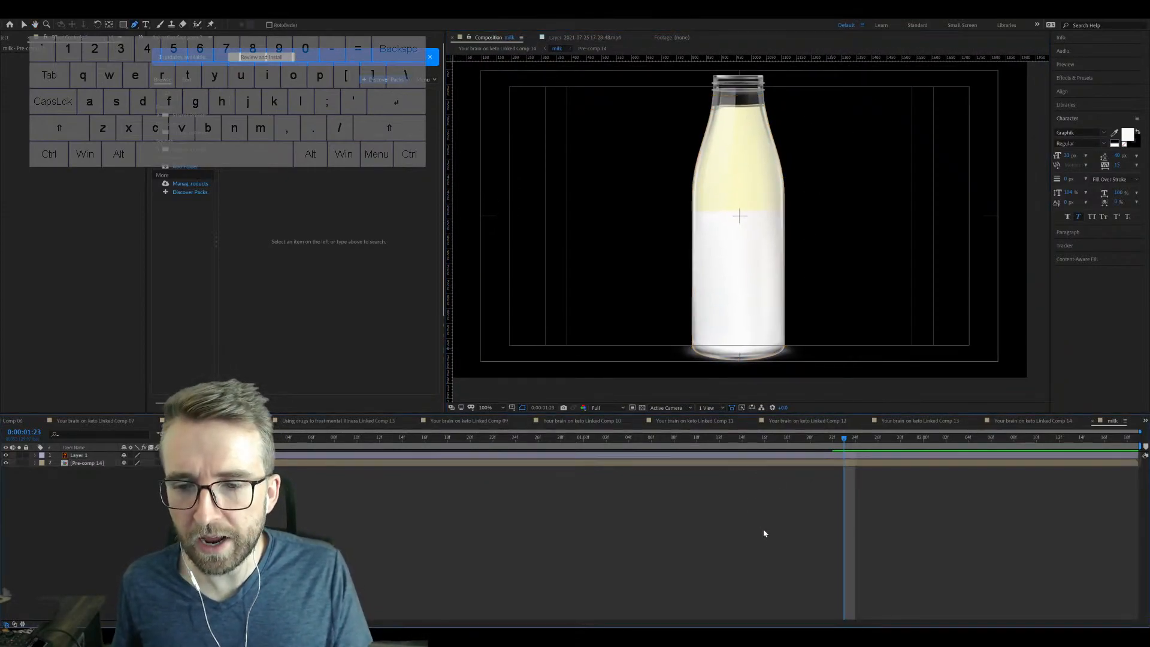
left_click(790, 439)
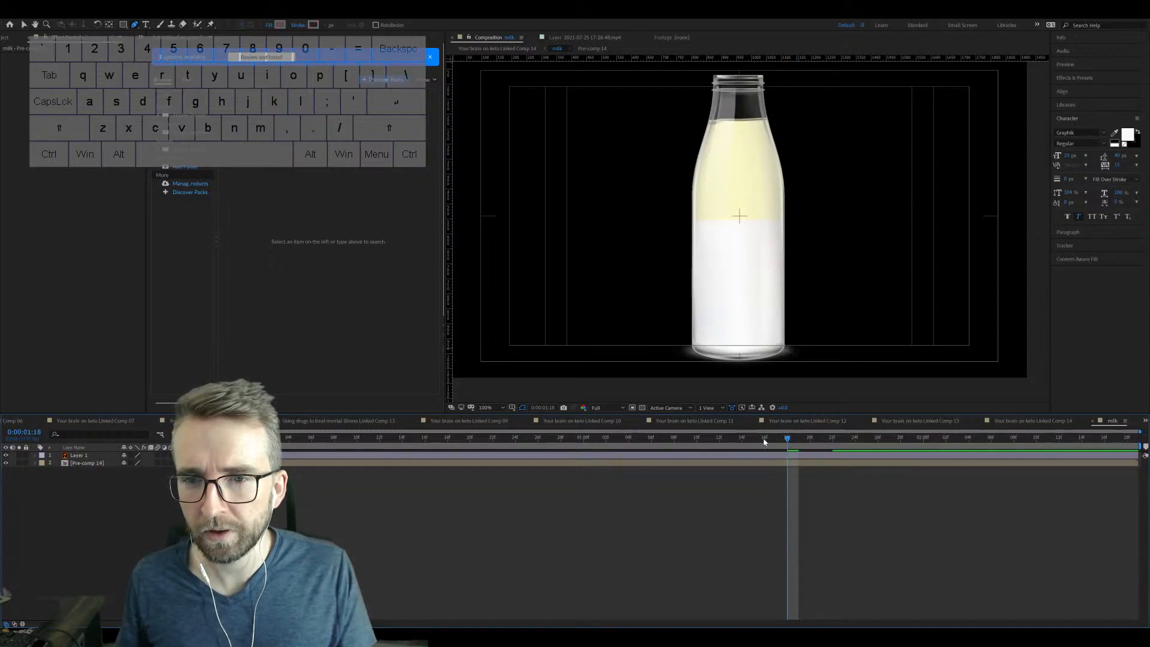
left_click(619, 438)
left_click(508, 440)
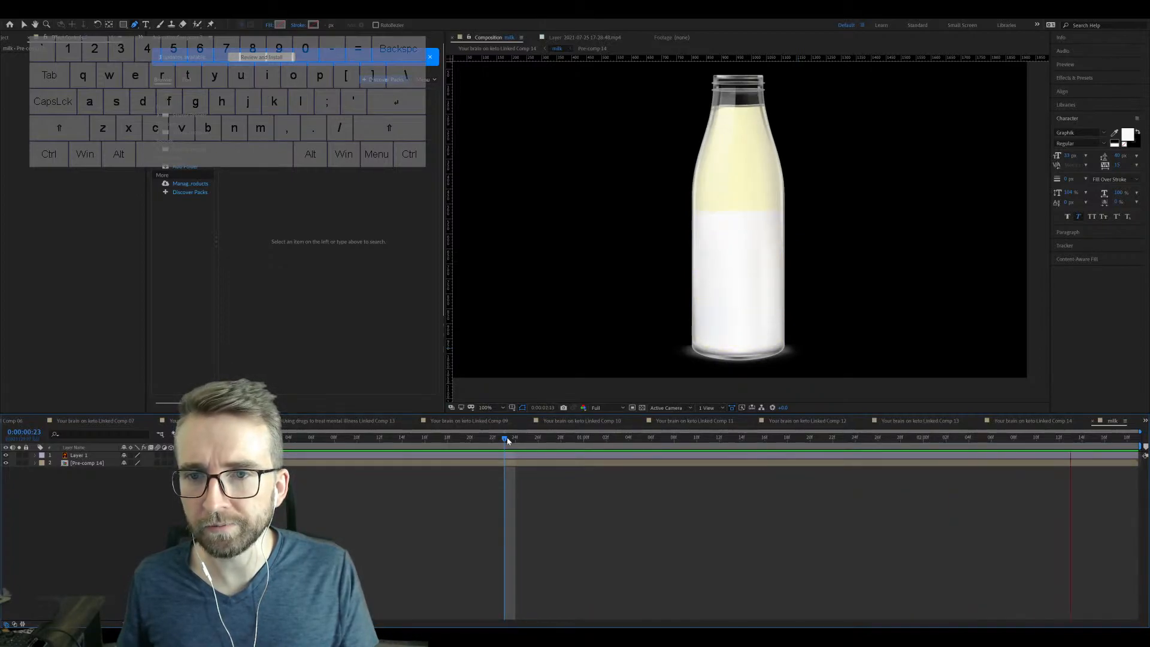
Step: In Pre-comp 14, move the ending Scale keyframes of Layer 2 and Layer 3 to about 0:00:02:03 and preview
double_click(551, 464)
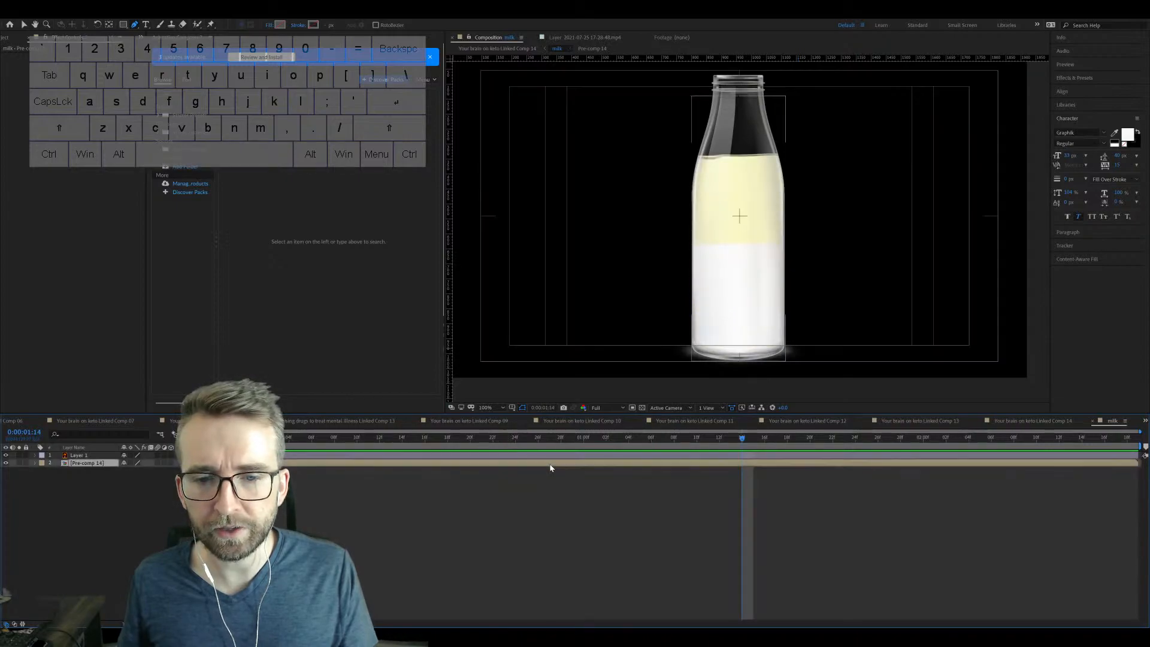
left_click(549, 460)
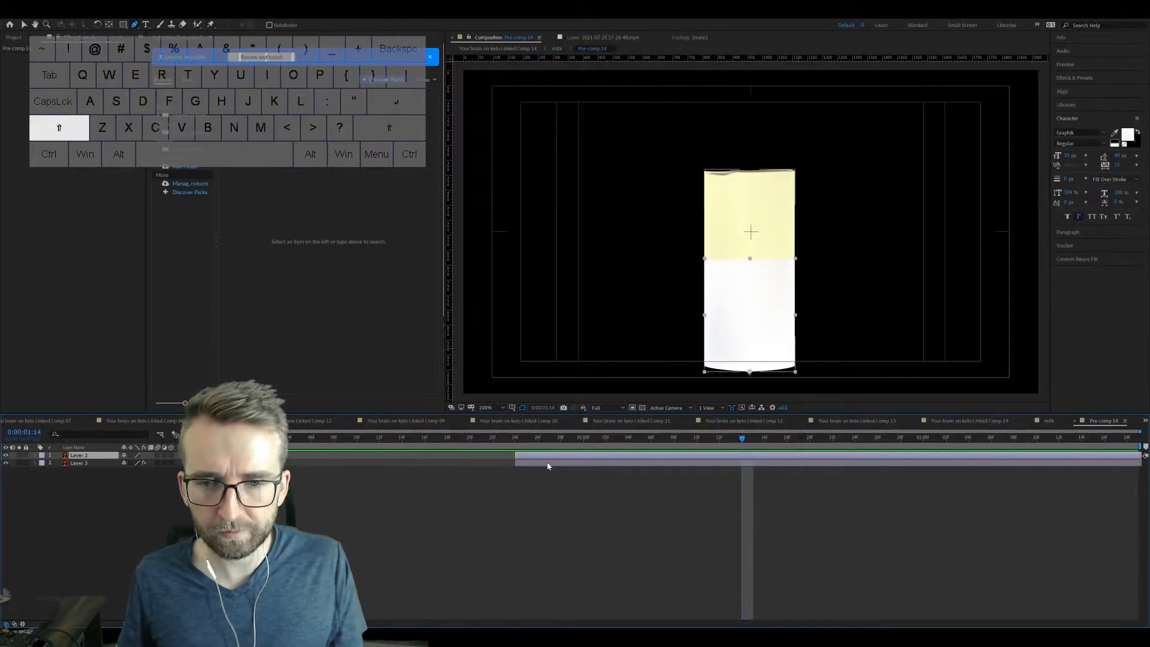
left_click(546, 464, "shift")
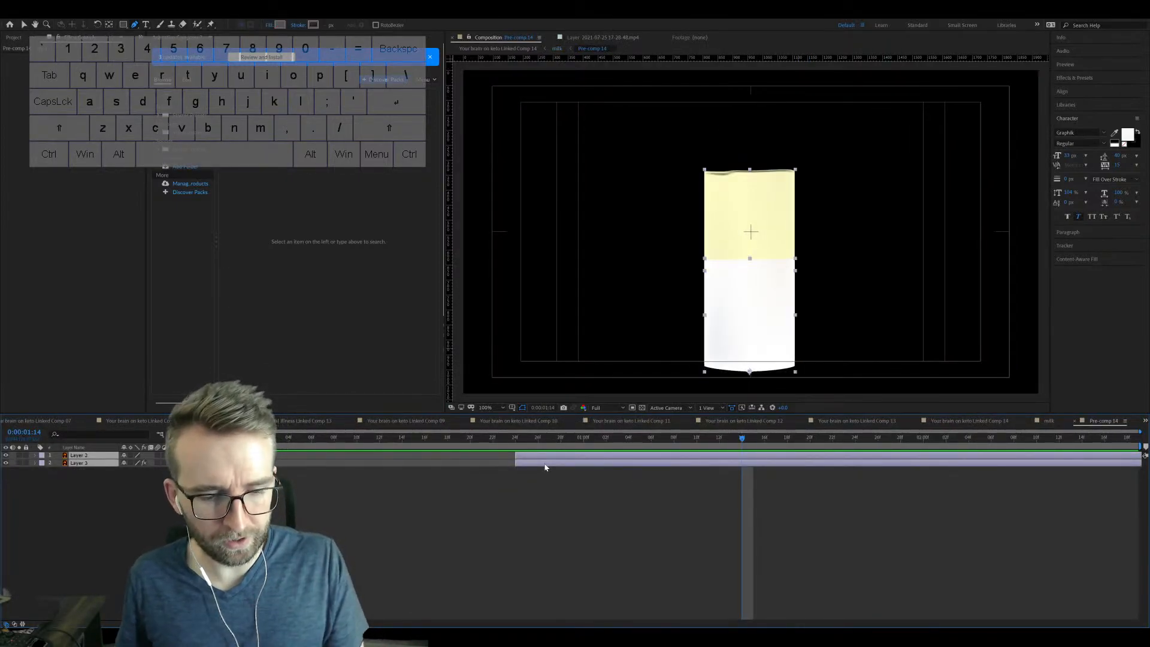
key("u")
left_click_drag(825, 464, 956, 477)
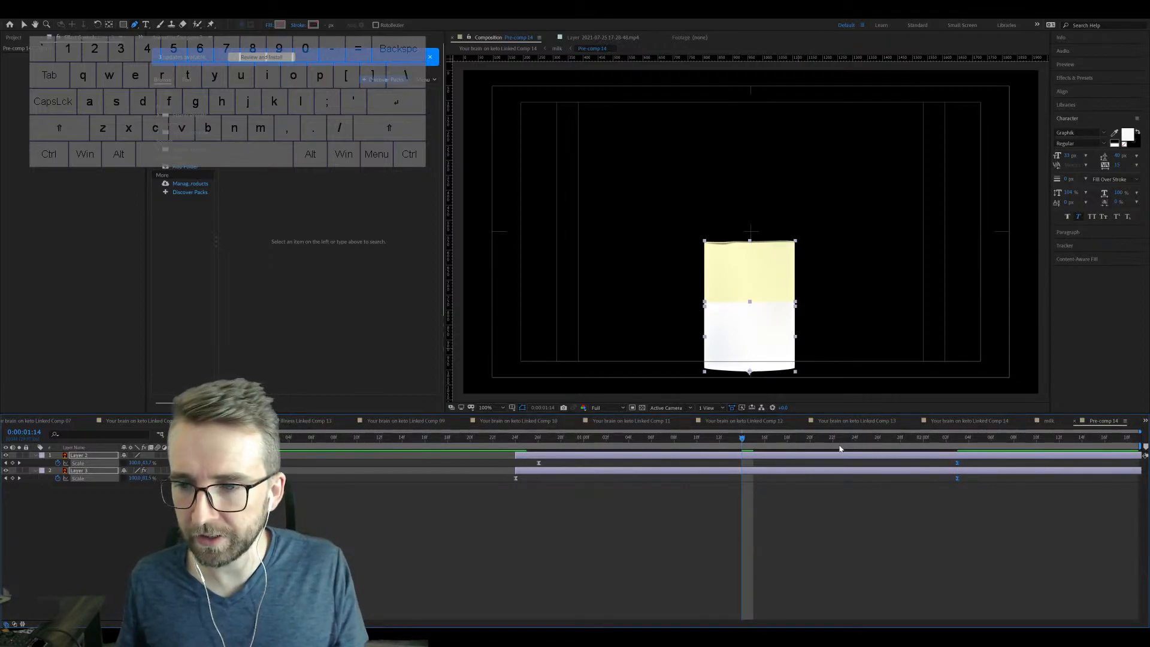
key("space")
key("space")
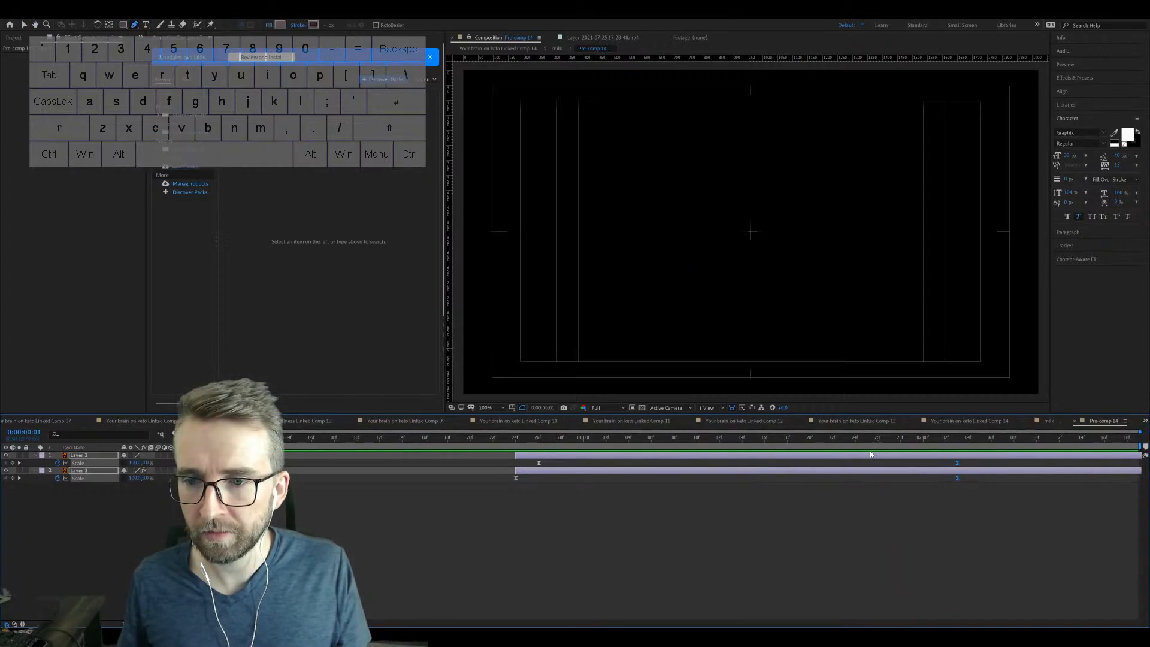
left_click_drag(837, 439, 866, 439)
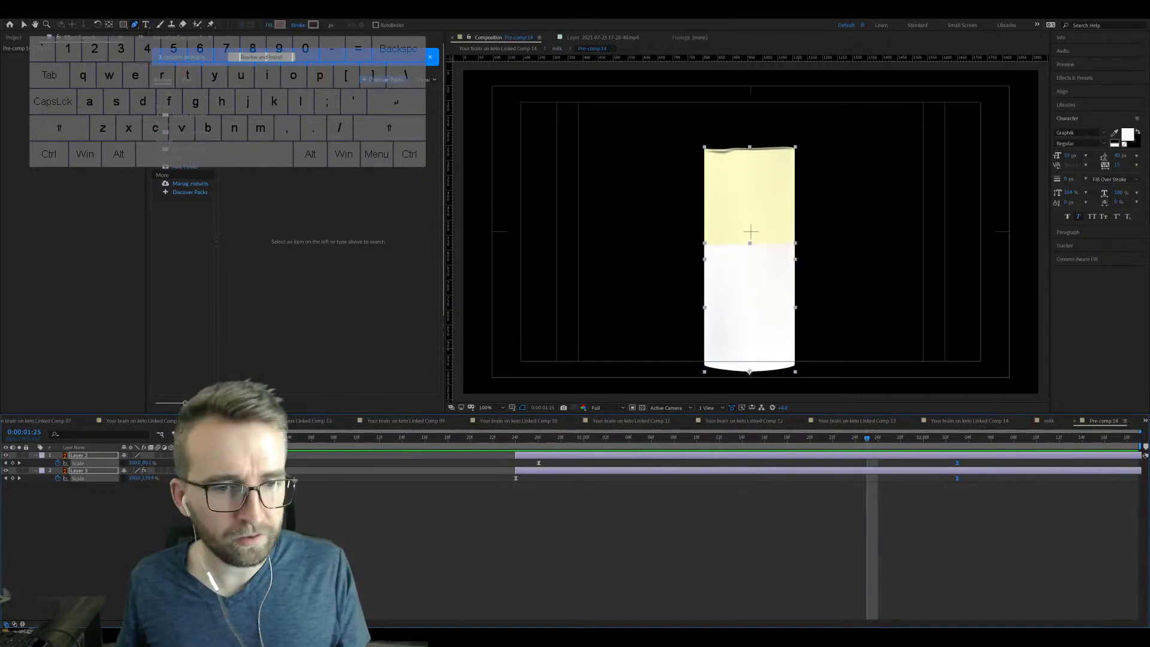
key("shift+F3")
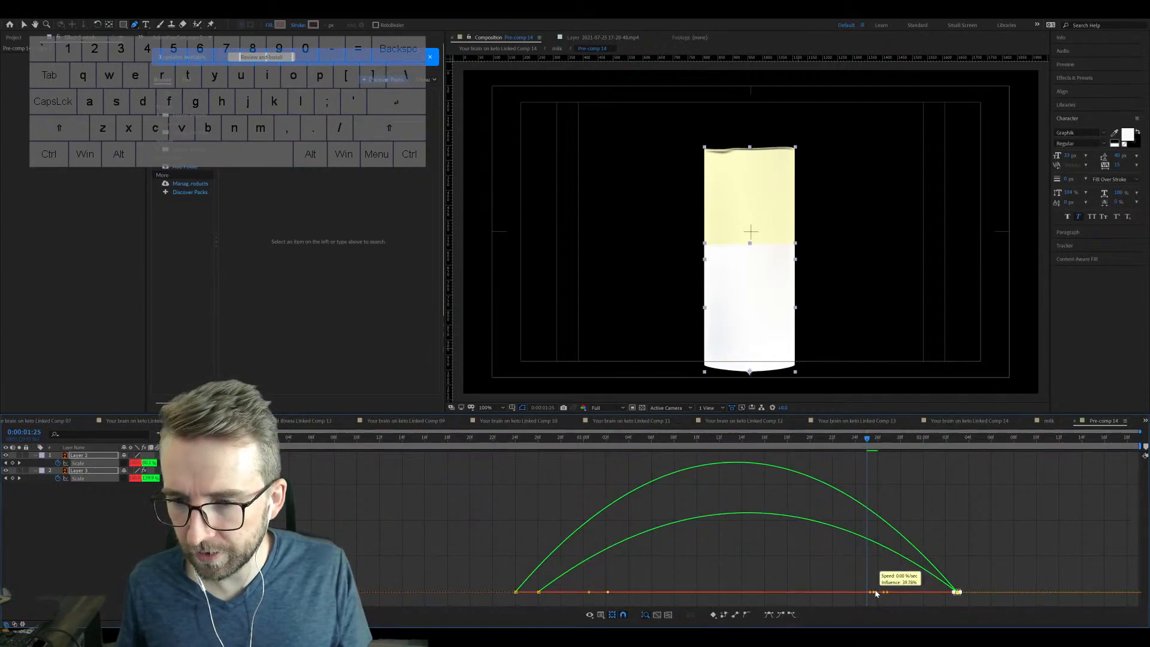
key("ctrl+z")
key("shift+F3")
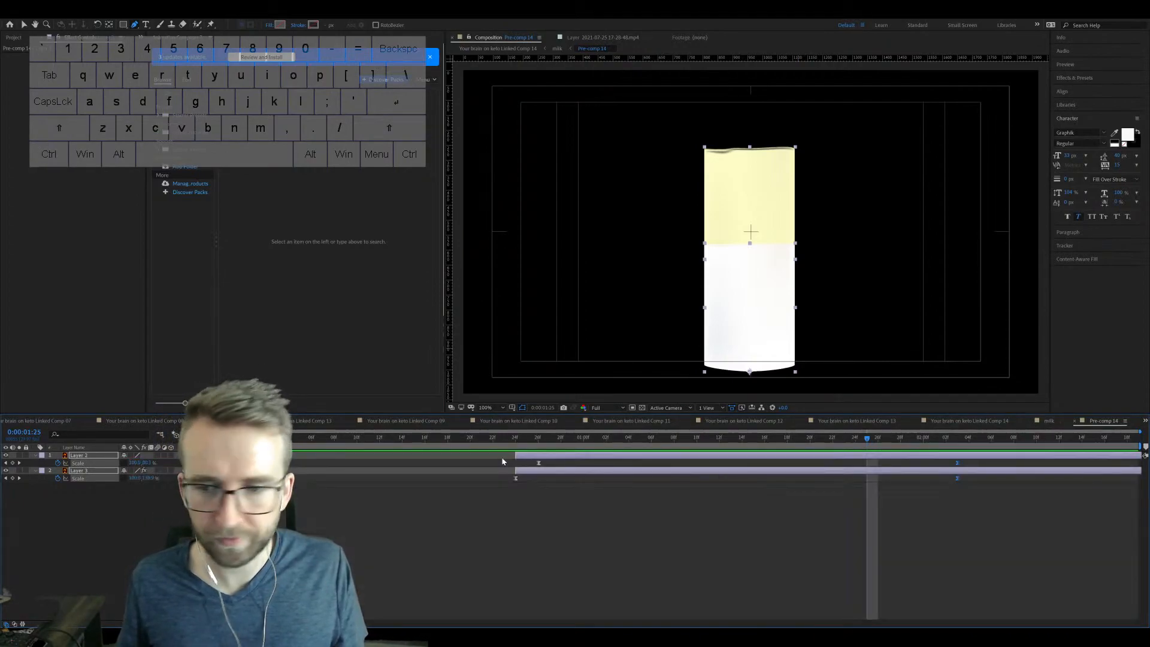
Step: Lengthen the incoming ease of Layer 3's ending Scale keyframe in the speed graph so its growth slows towards the end
left_click(870, 502)
left_click(958, 477)
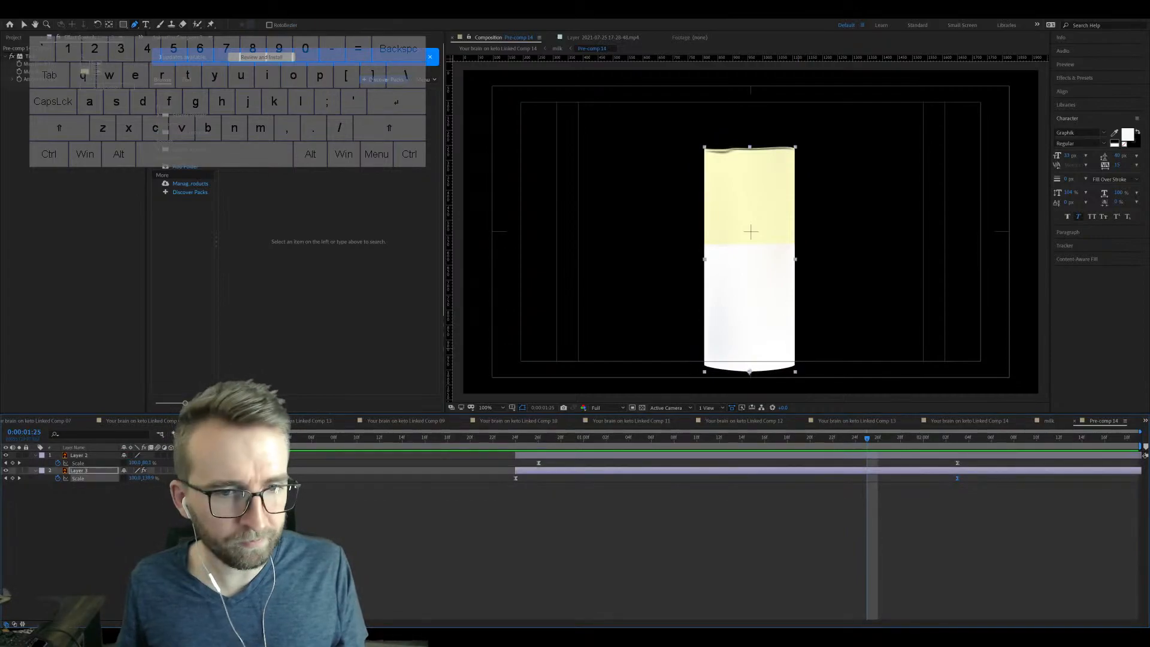
key("shift+F3")
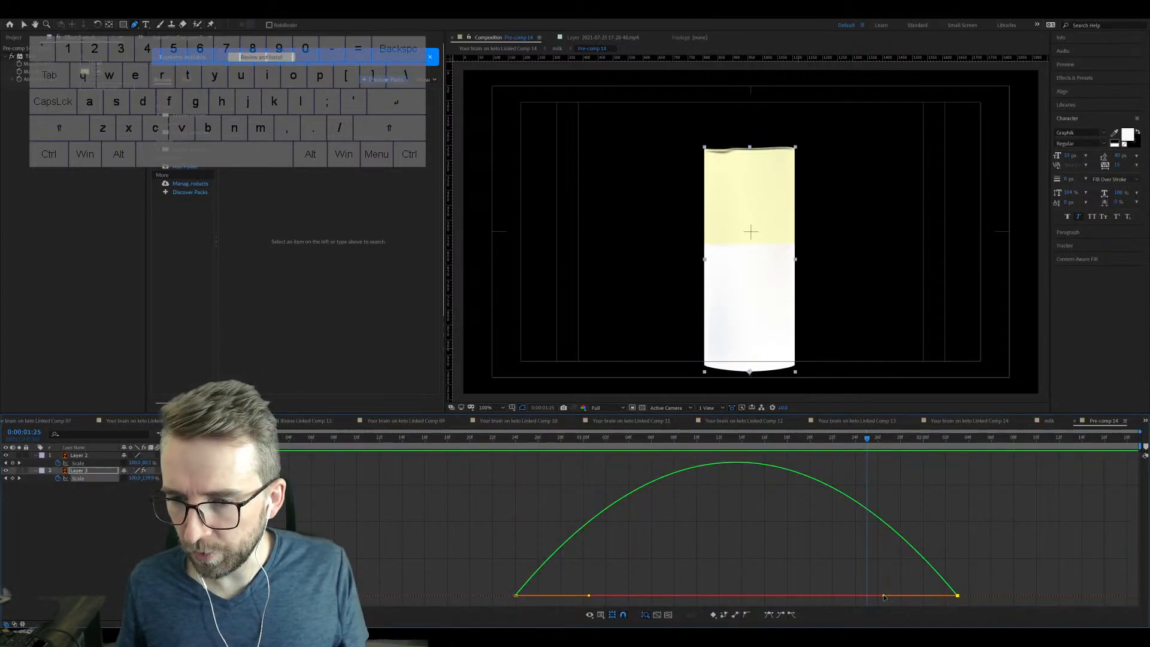
left_click_drag(884, 597, 800, 594)
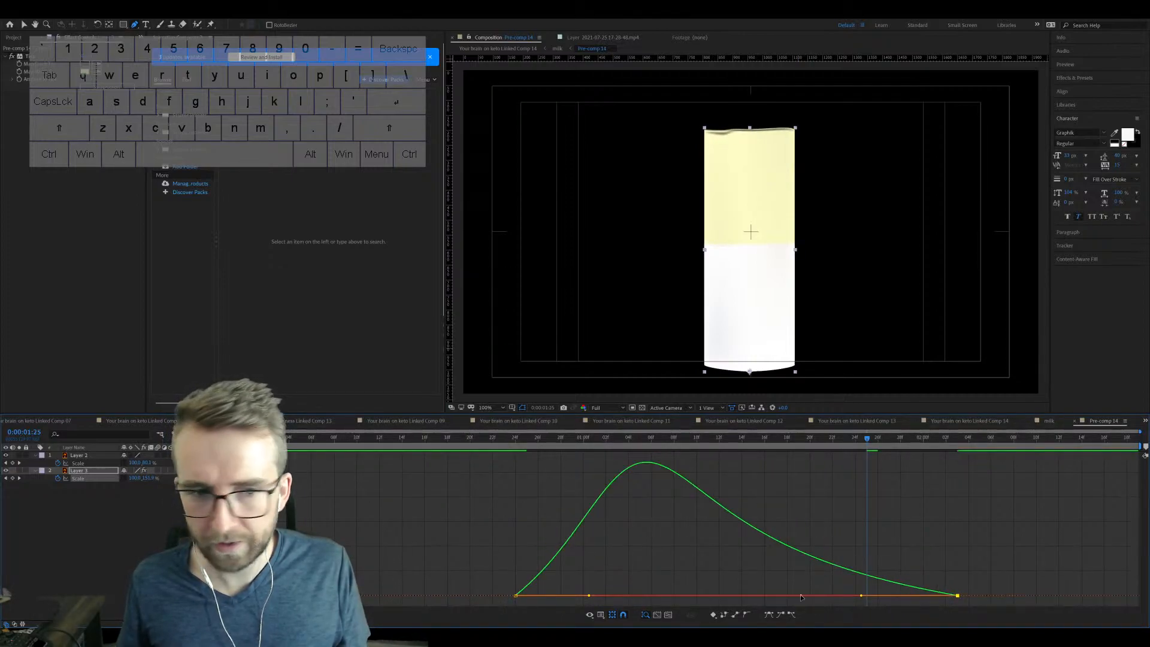
key("shift+F3")
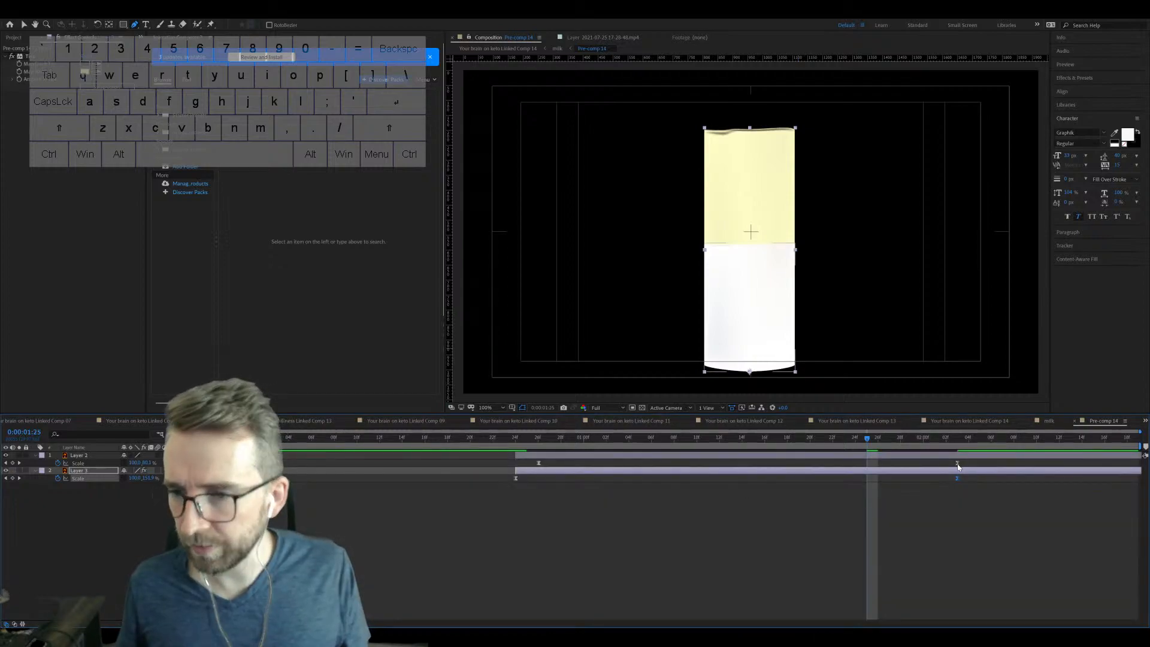
Step: Lengthen the incoming ease of Layer 2's ending Scale keyframe in the speed graph and preview the fill from 0:00:00:24
left_click(146, 457)
key("shift+F3")
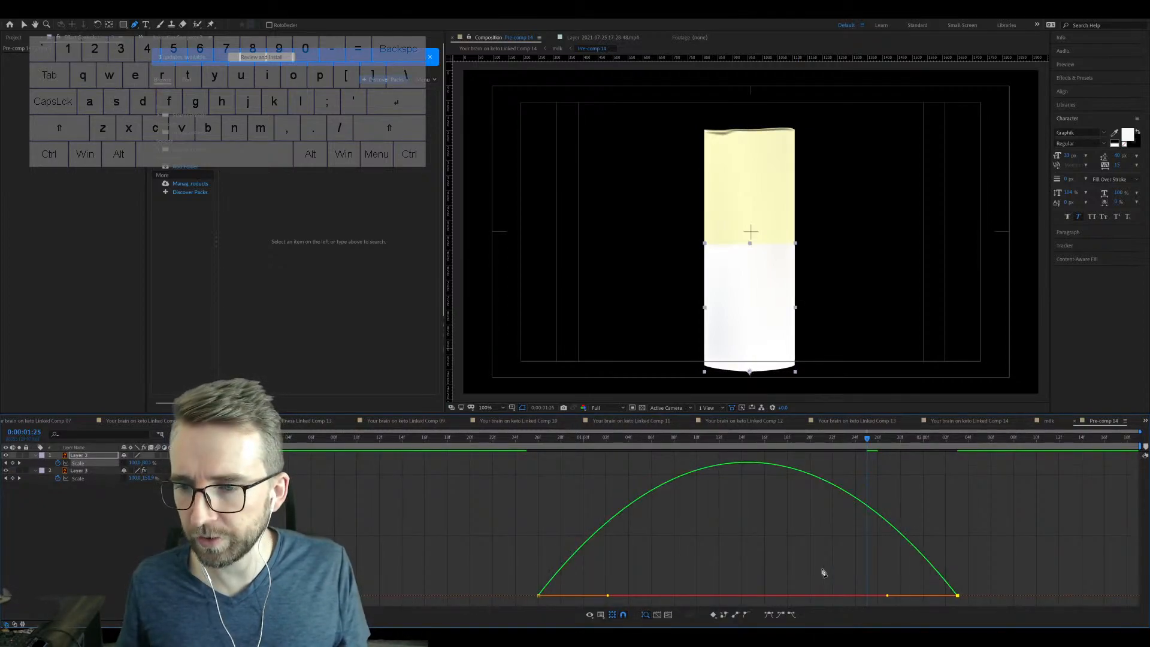
left_click_drag(887, 596, 810, 597)
left_click(658, 615)
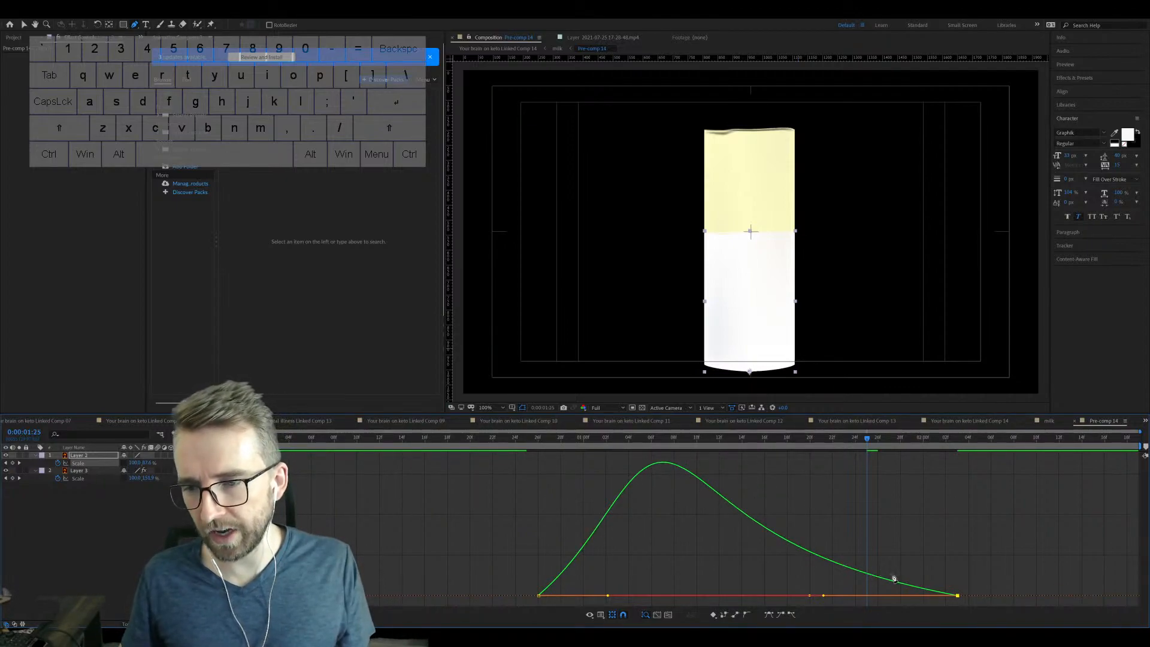
key("shift+F3")
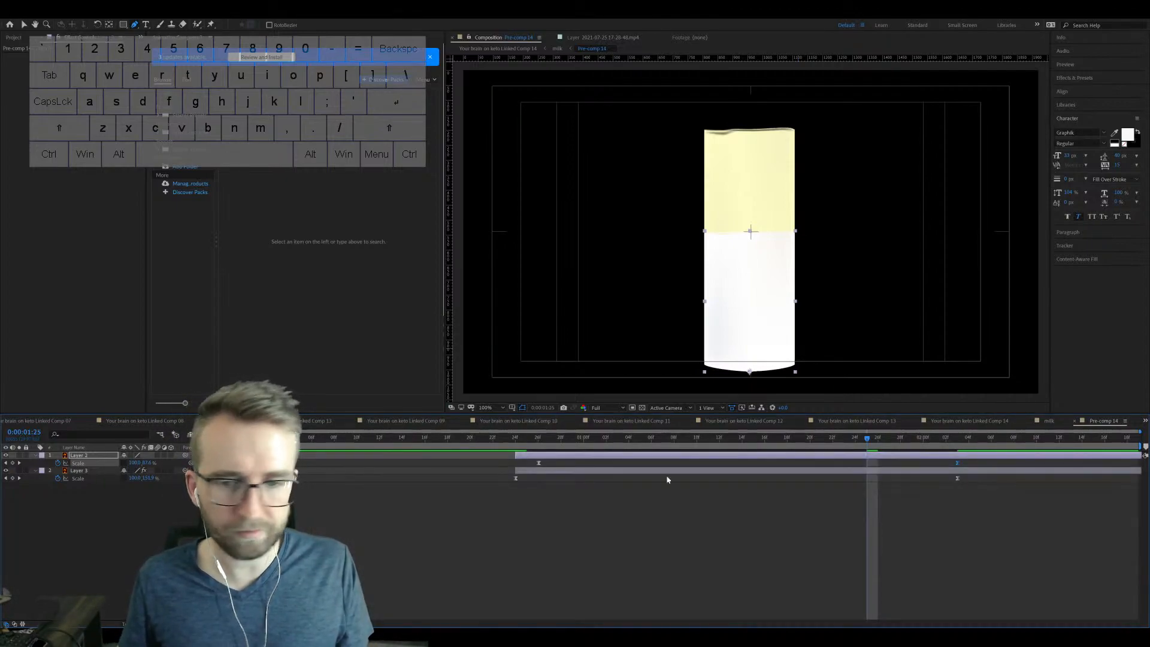
left_click(515, 446)
key("space")
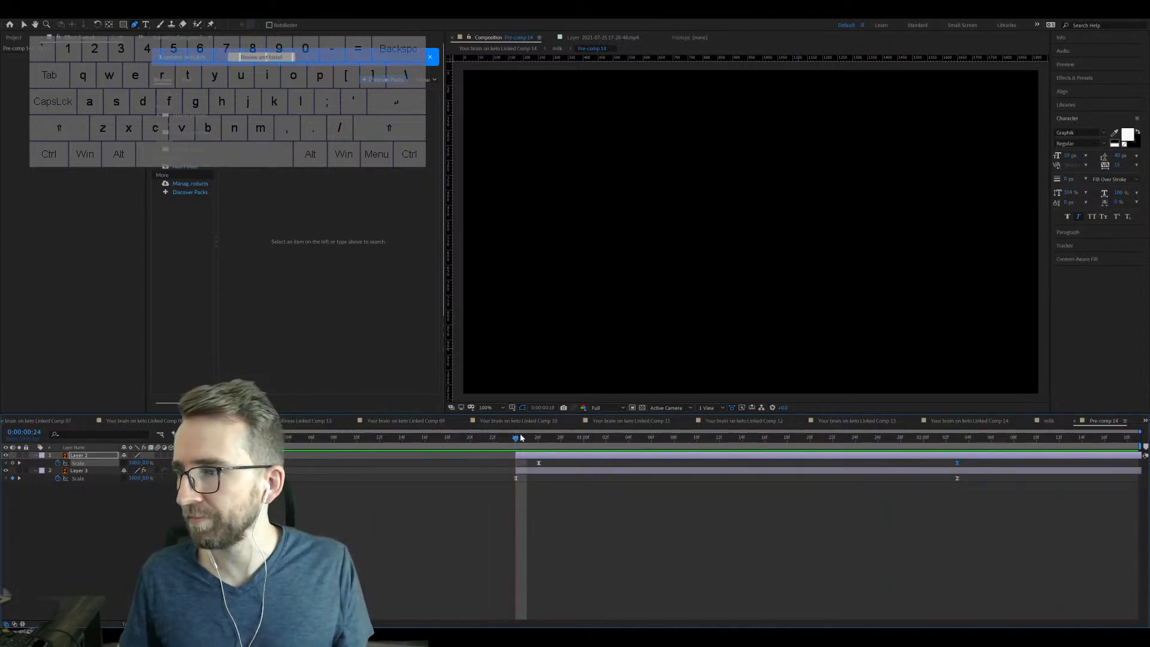
key("space")
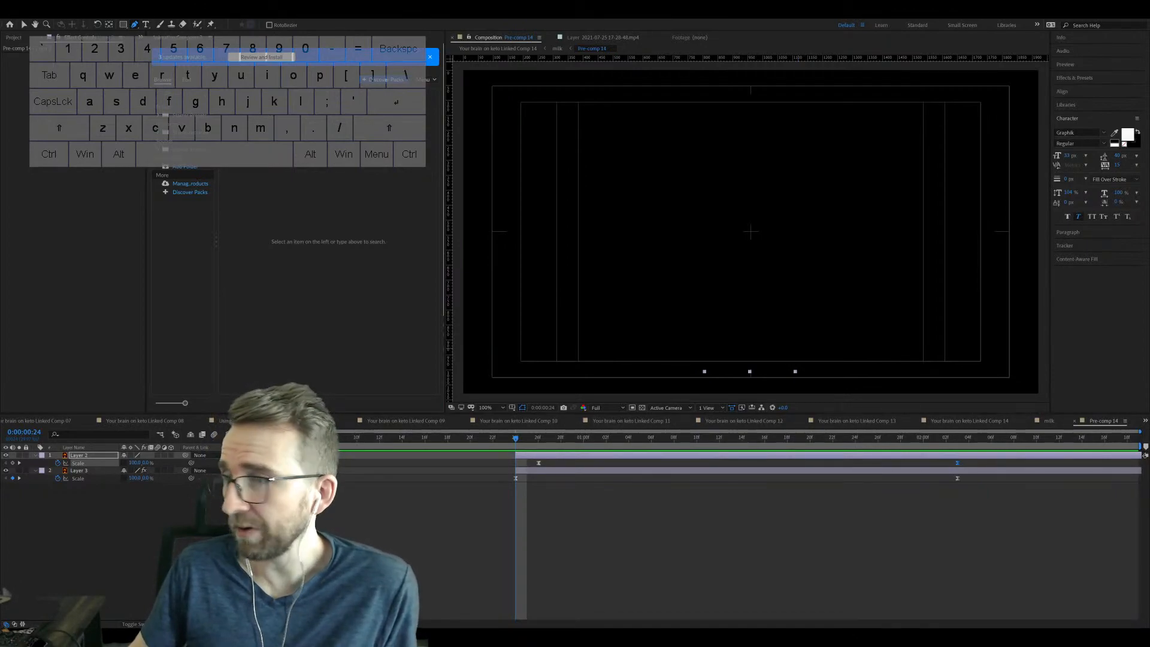
left_click(709, 503)
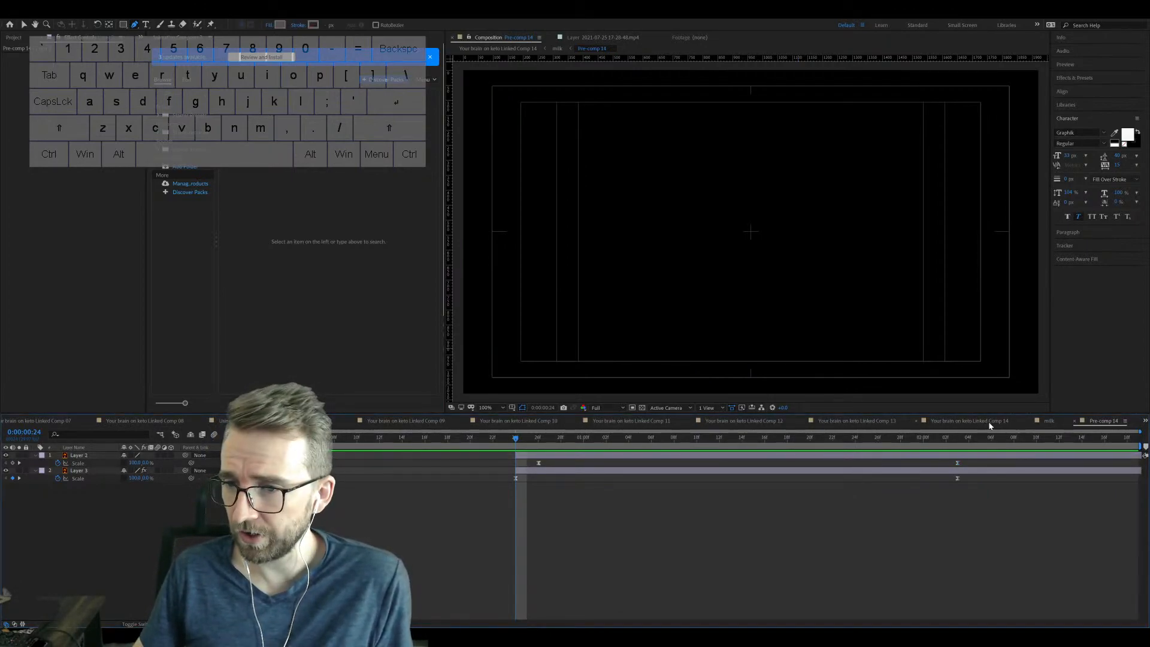
Step: Return to Your brain on keto Linked Comp 14, move the milk layer to start at about 0:00:10:05, and preview its timing
left_click(1076, 421)
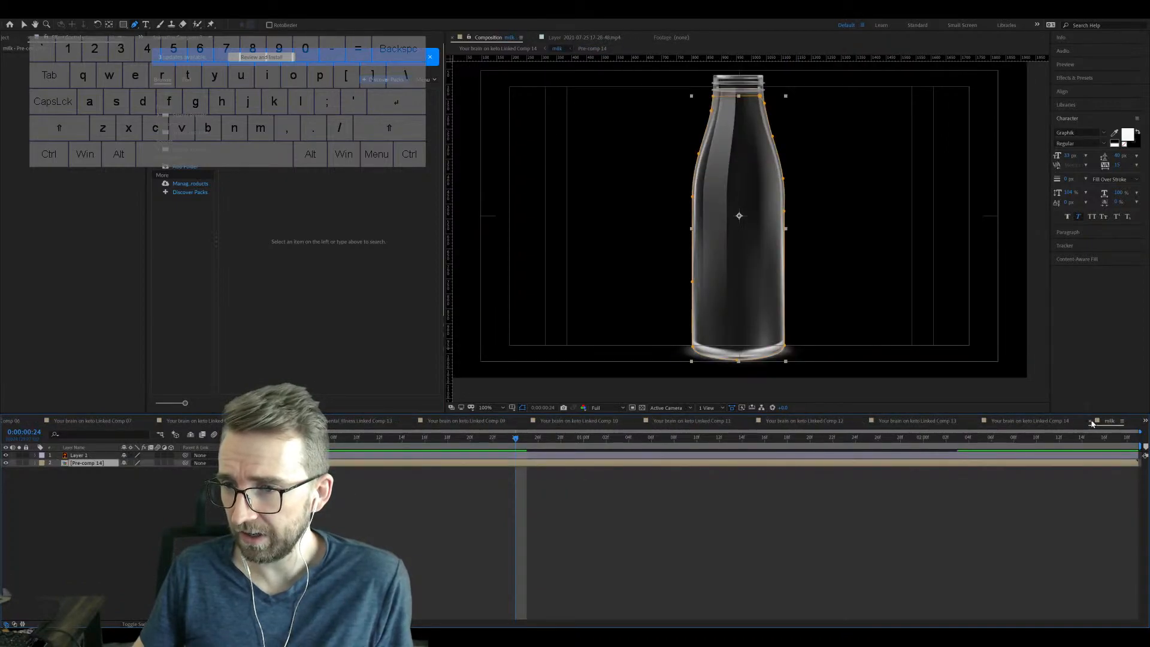
left_click(1090, 422)
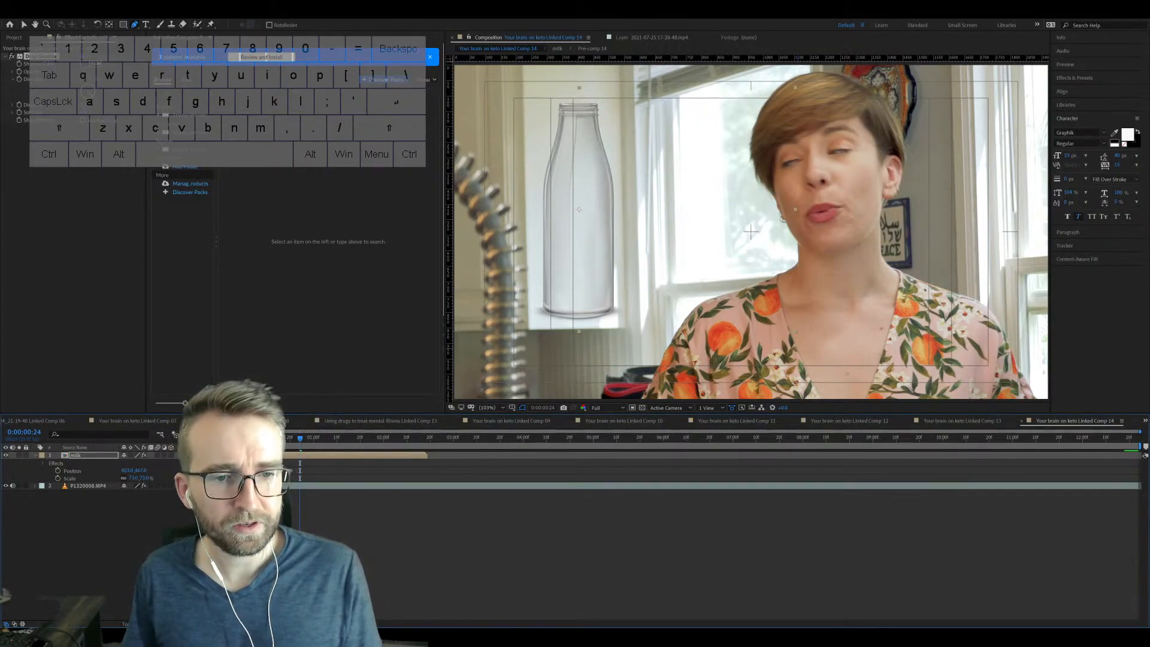
left_click_drag(326, 459, 957, 476)
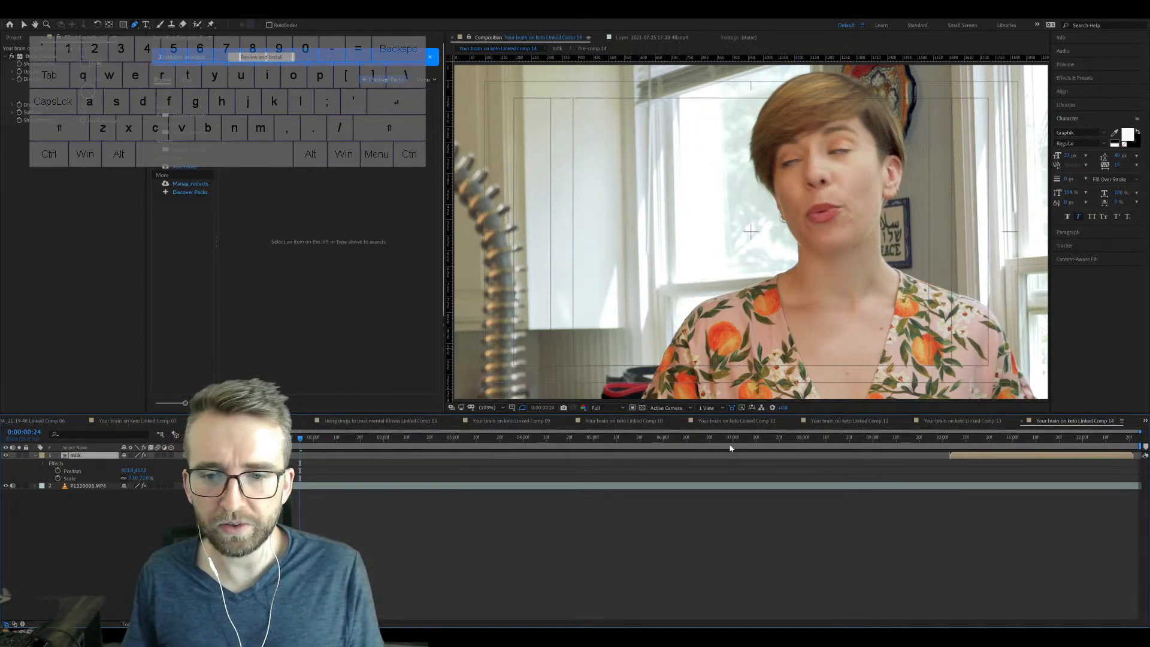
key("space")
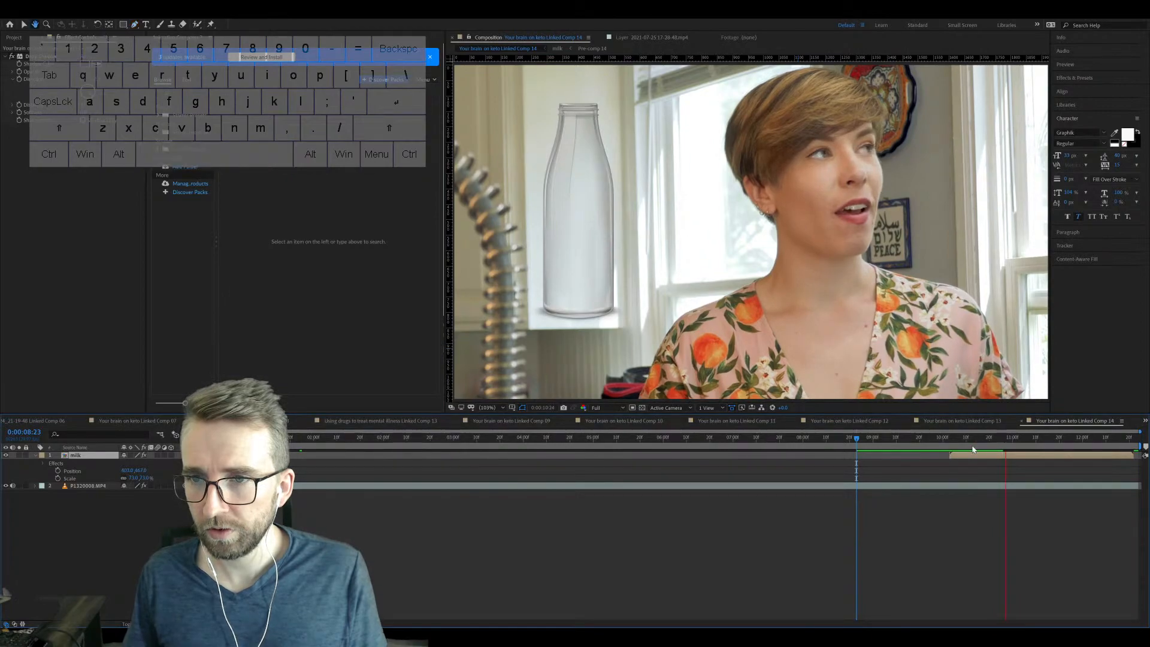
left_click(1004, 458)
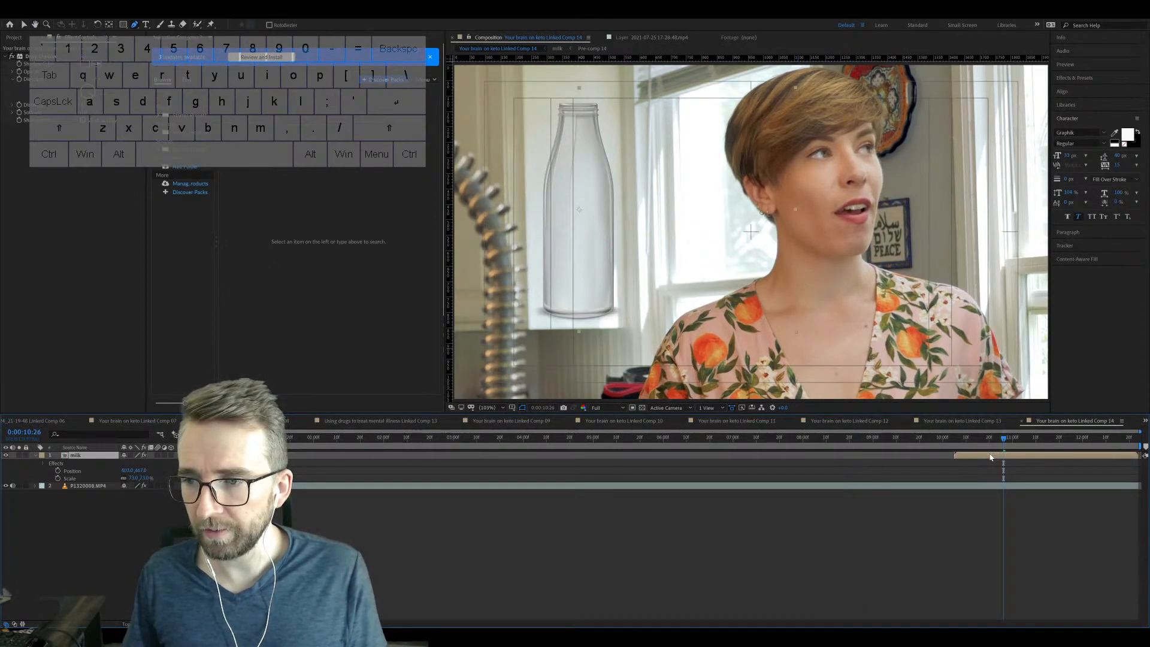
key("space")
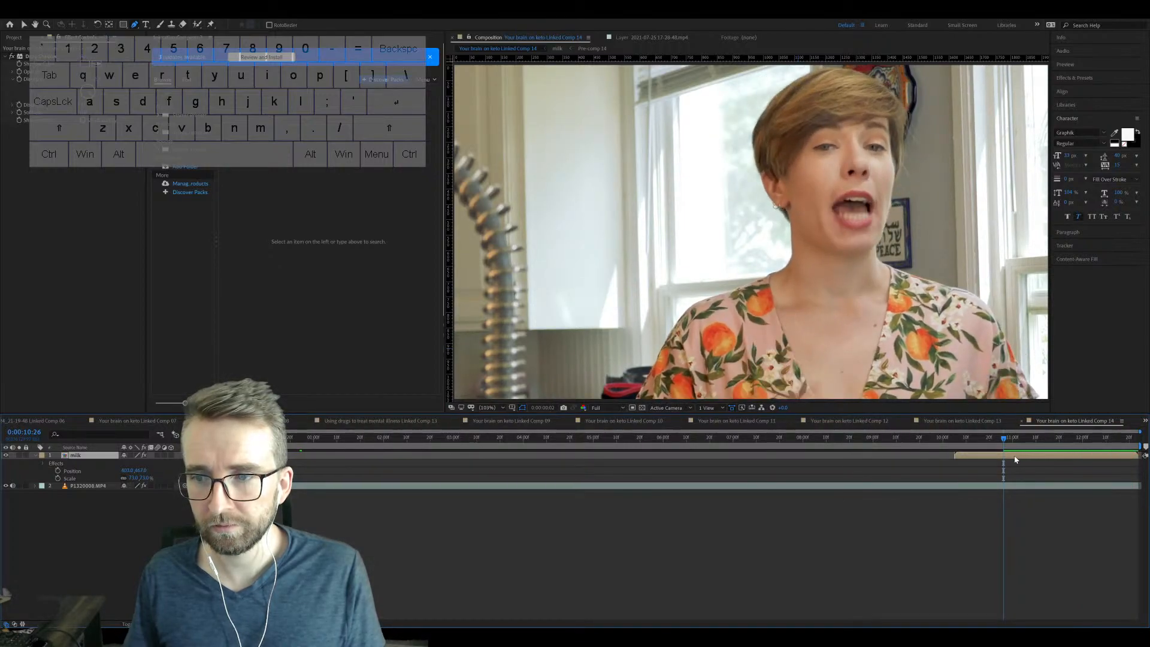
key("space")
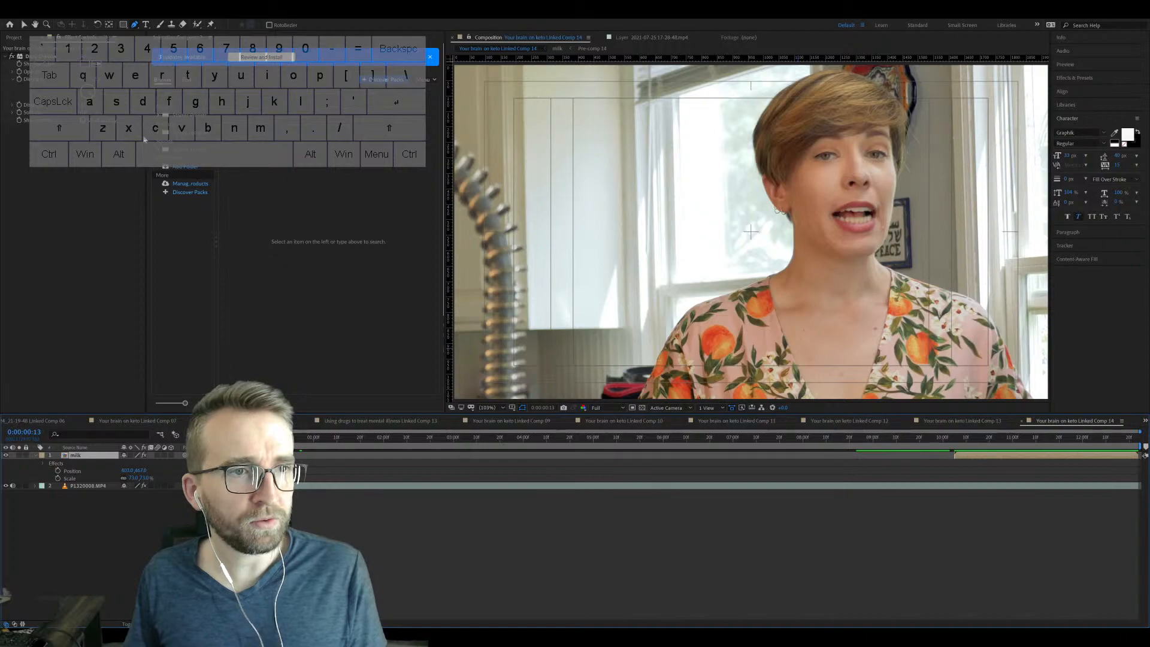
Step: Apply the Left variant of the Ease Position & Rotate transition preset to the milk layer as an In animation
left_click_drag(216, 127, 284, 128)
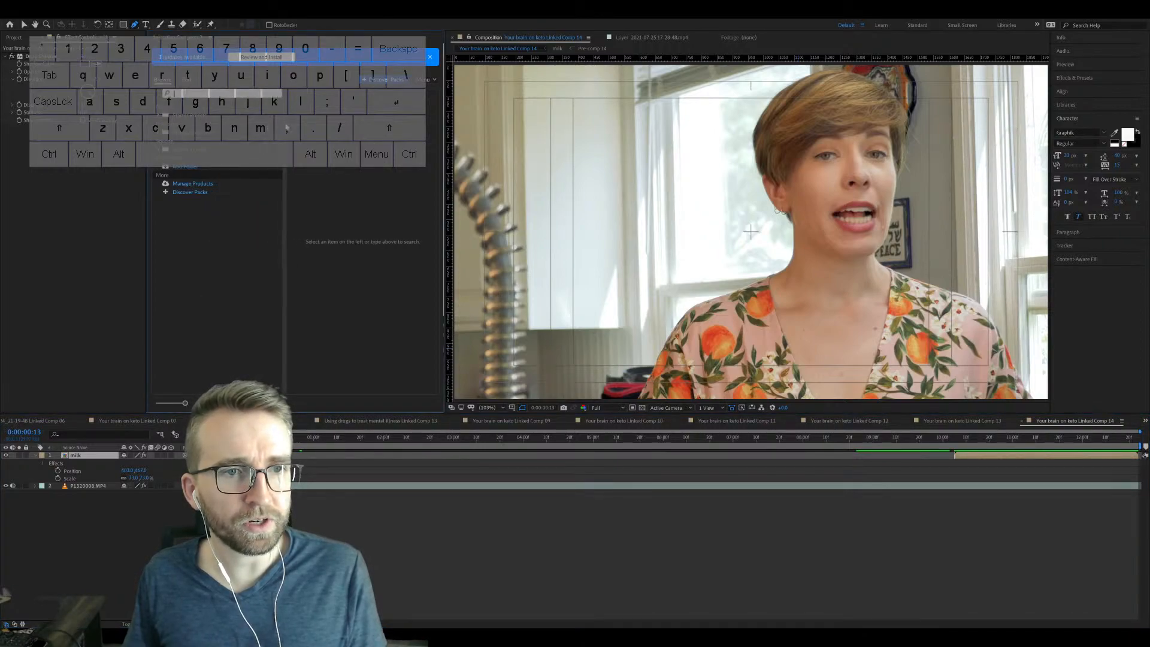
left_click(158, 114)
left_click(172, 125)
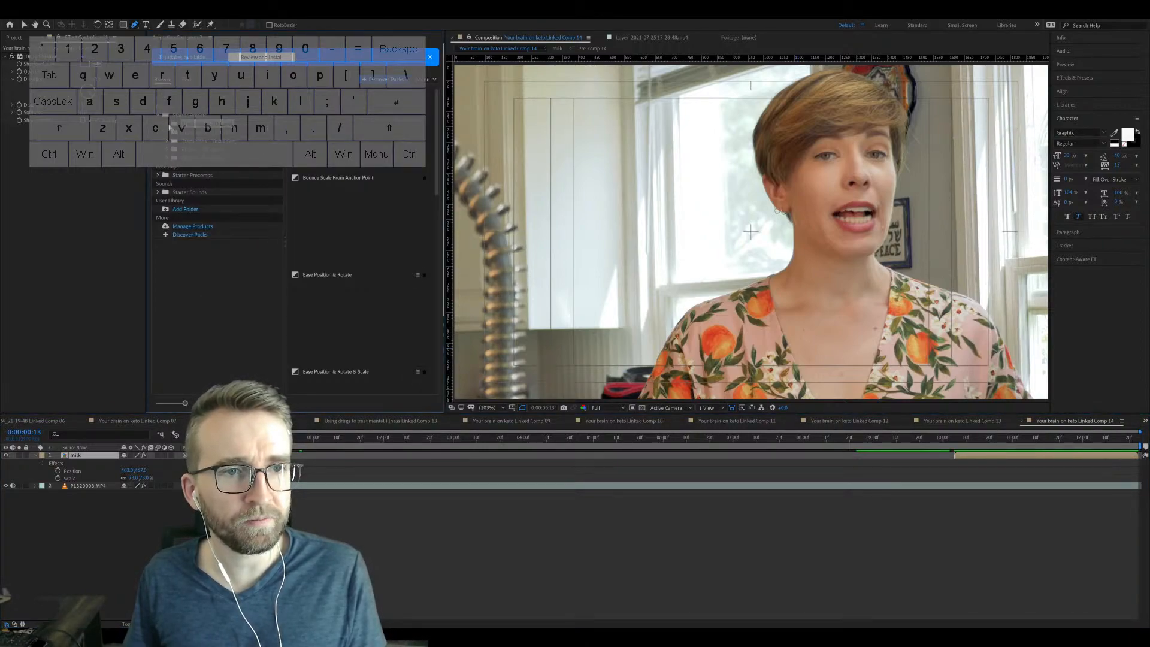
left_click(167, 123)
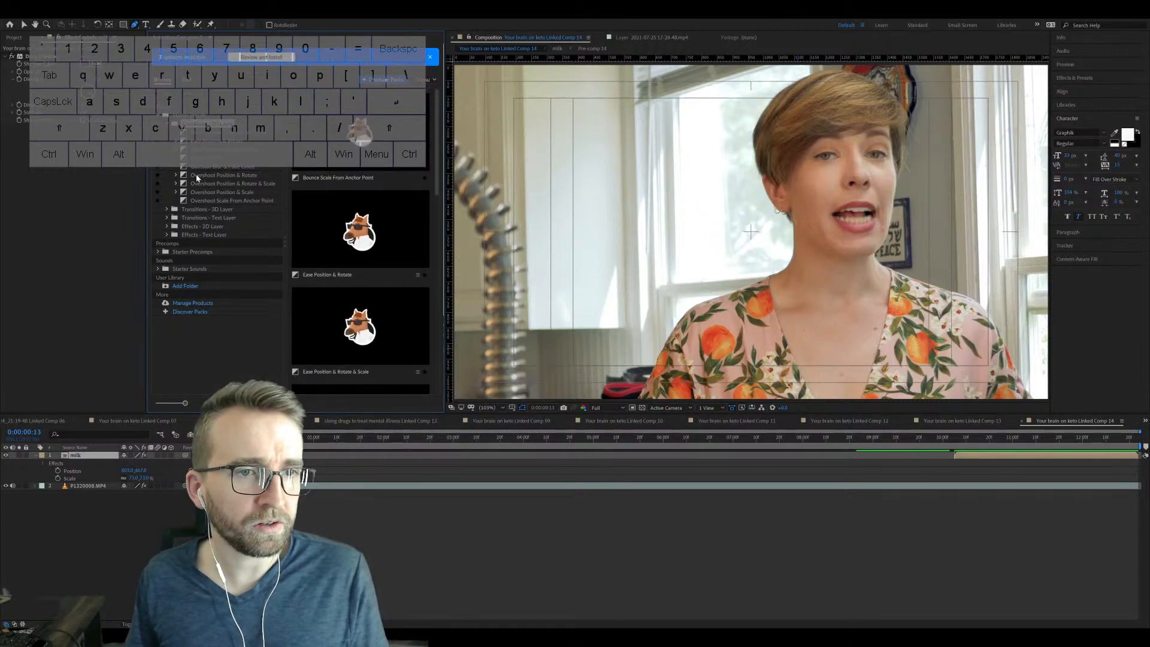
left_click(204, 142)
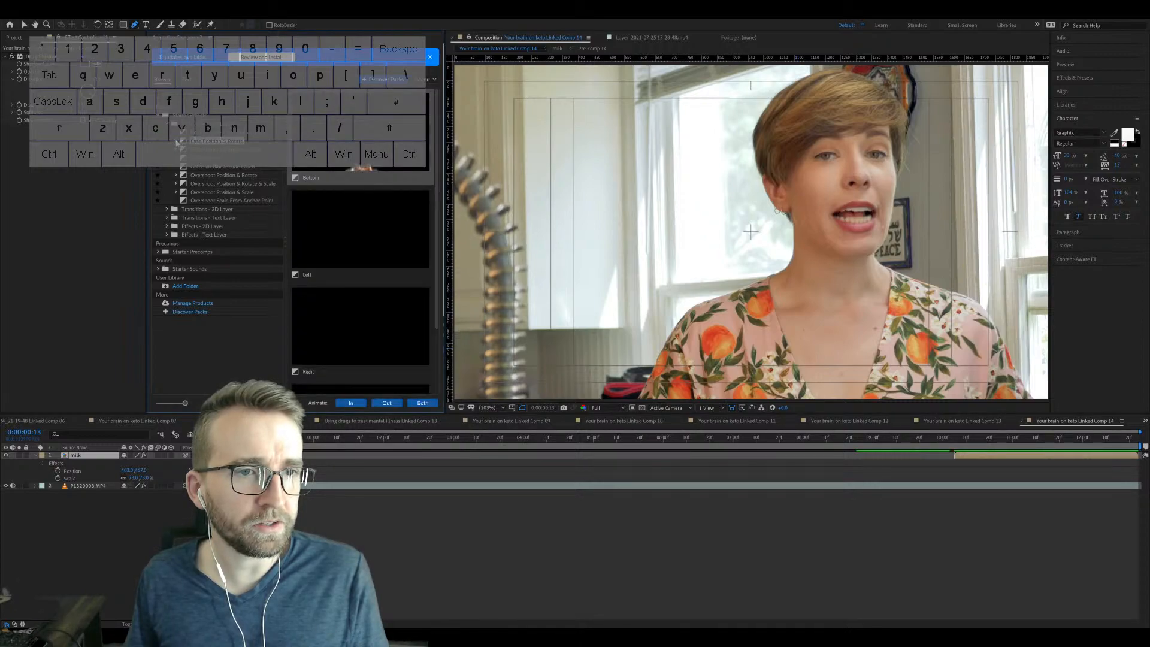
left_click(176, 141)
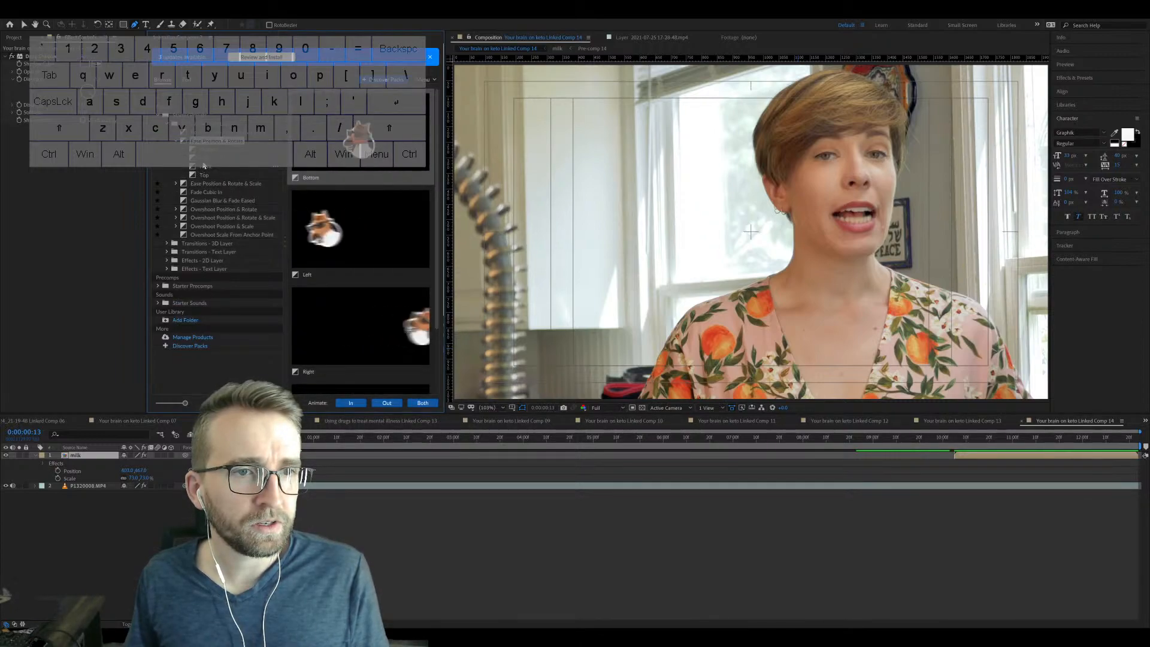
left_click(197, 158)
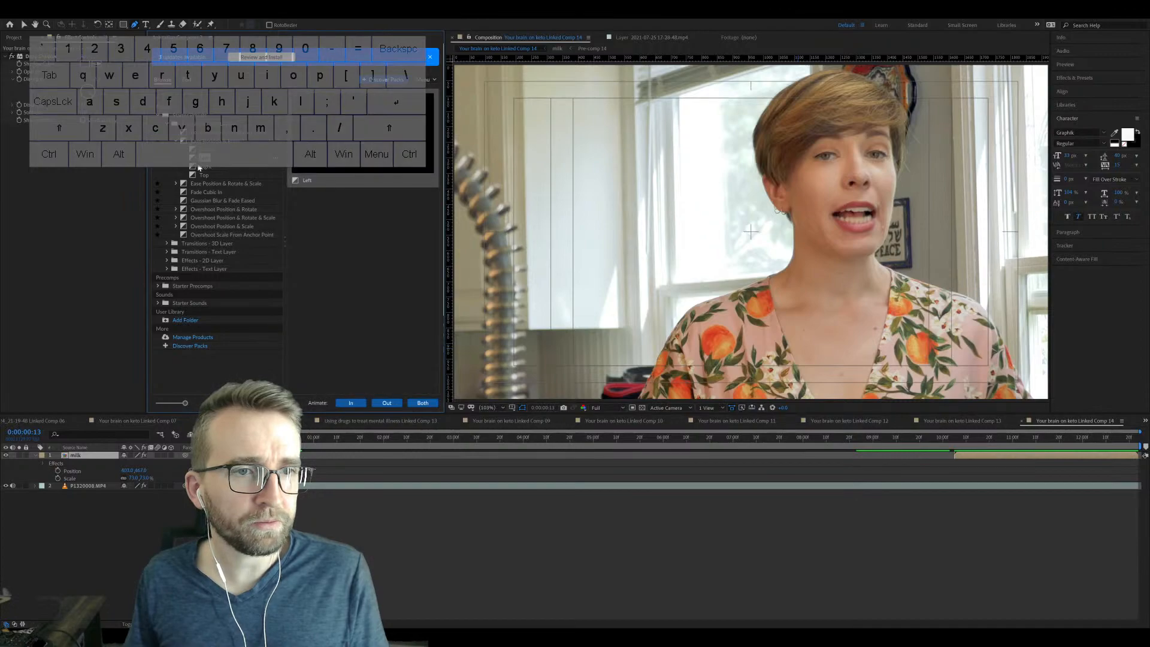
left_click(351, 403)
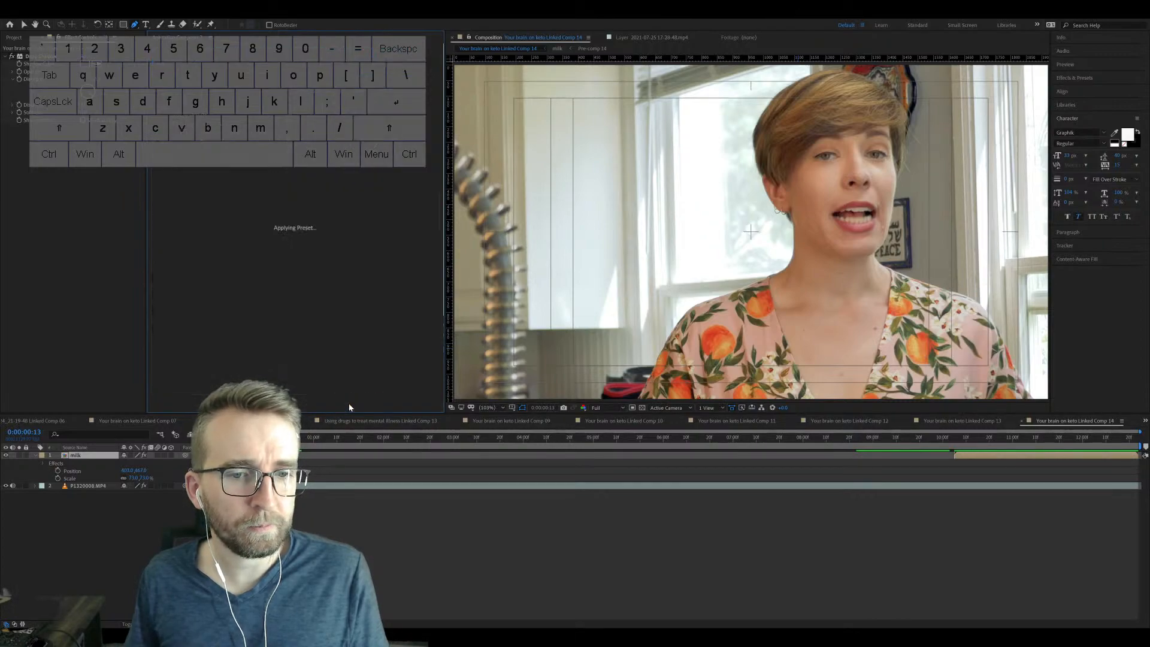
Step: Preview the bottle's entrance from 0:00:10:05 and lengthen the transition by extending its end marker along the milk layer
left_click(954, 443)
key("space")
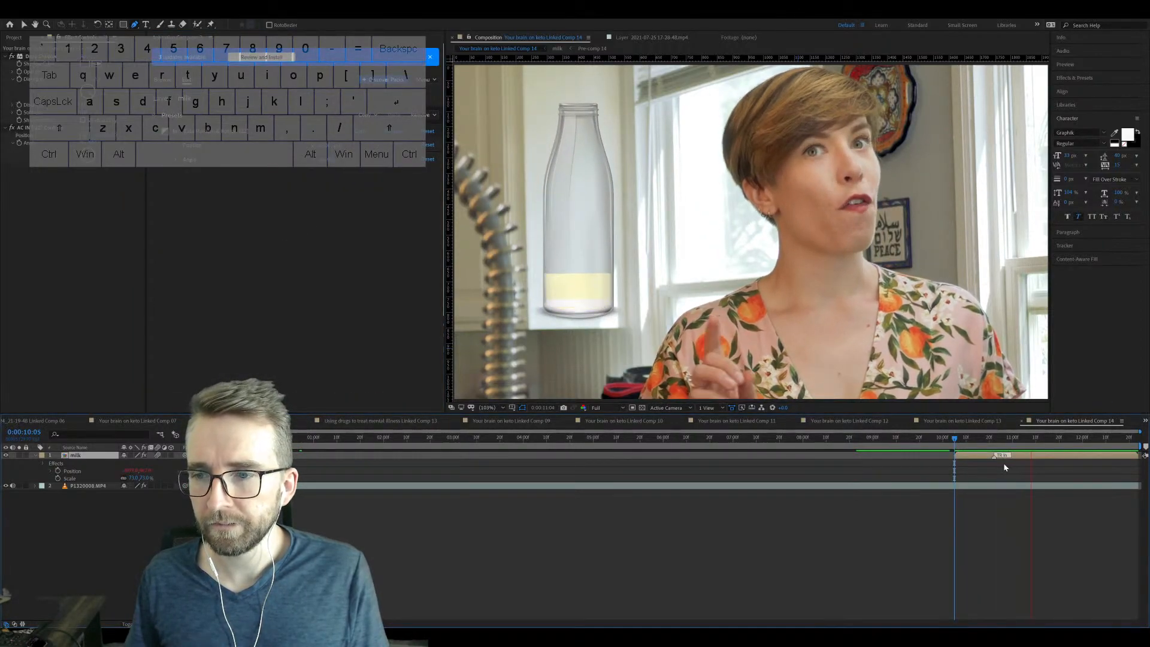
key("space")
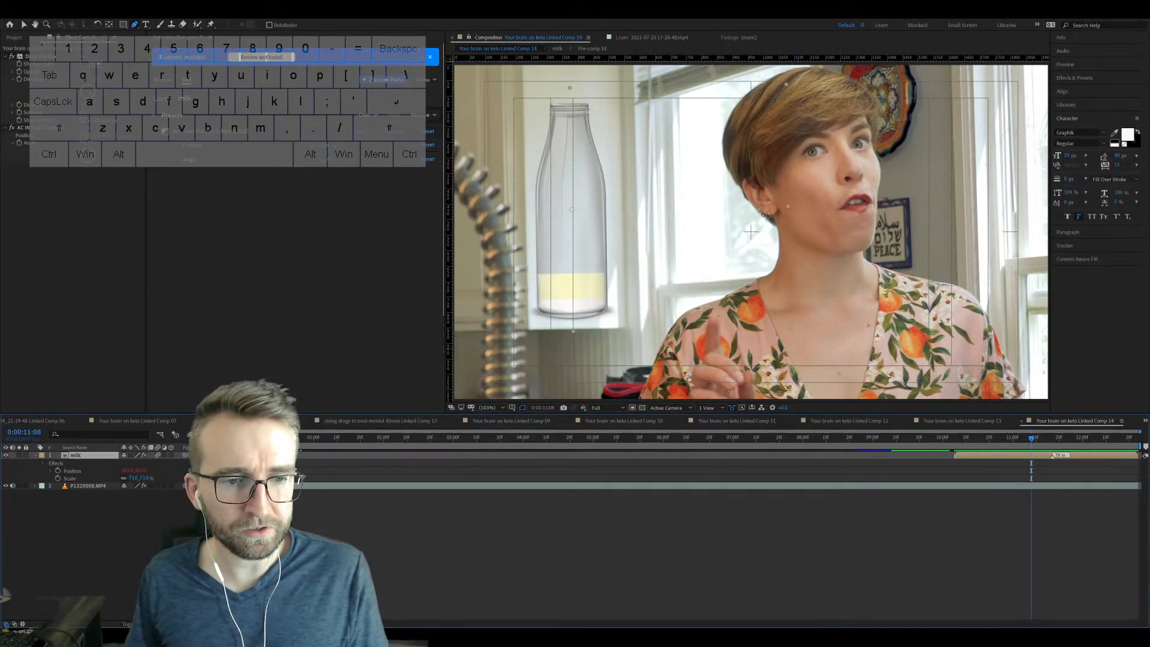
Step: Enable motion blur on Pre-comp 14 in the milk composition and on Layer 2 and Layer 3 inside Pre-comp 14
double_click(1049, 459)
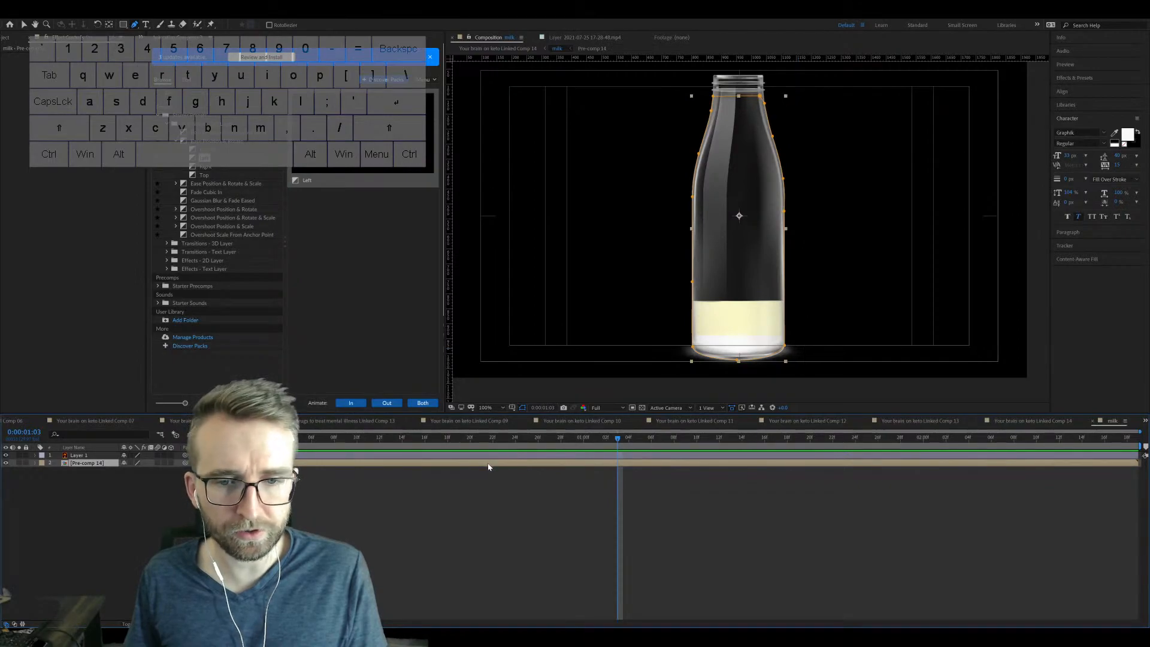
left_click(158, 462)
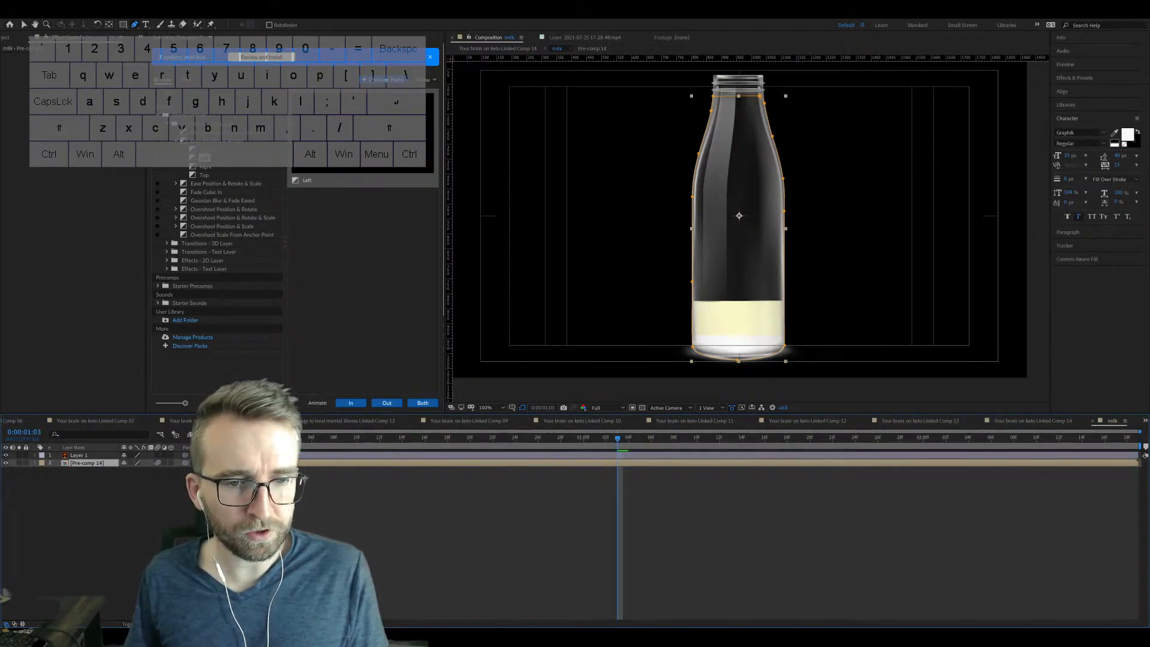
double_click(855, 461)
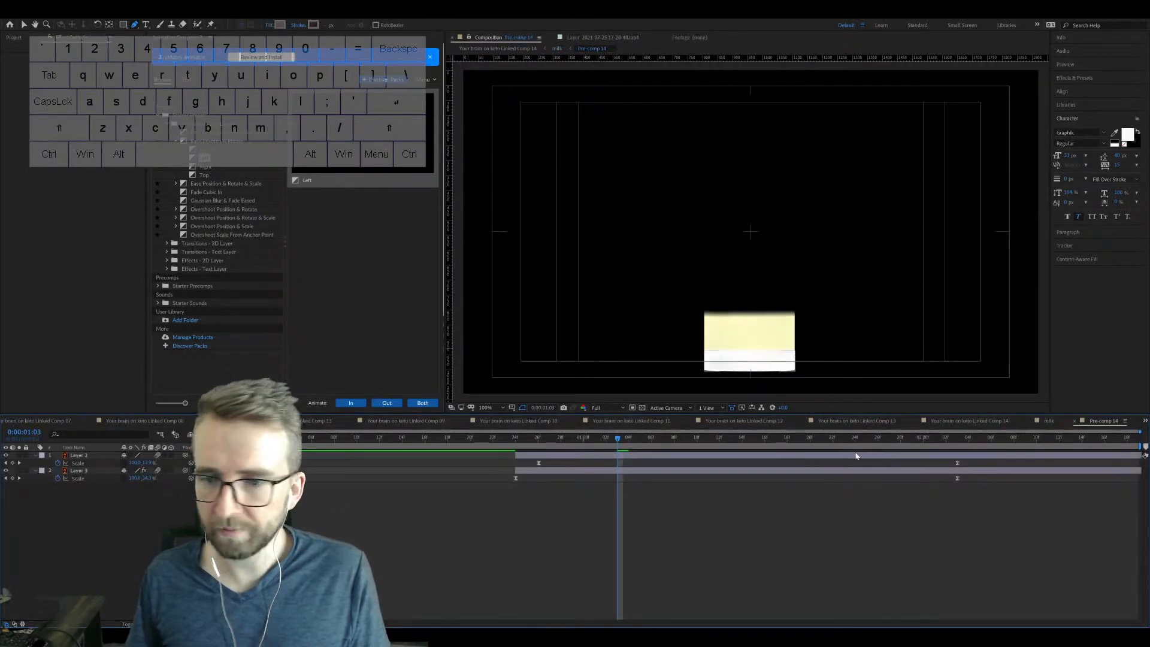
Step: Return to Your brain on keto Linked Comp 14 and preview the bottle's entrance and milk fill from 0:00:10:04
left_click(1075, 421)
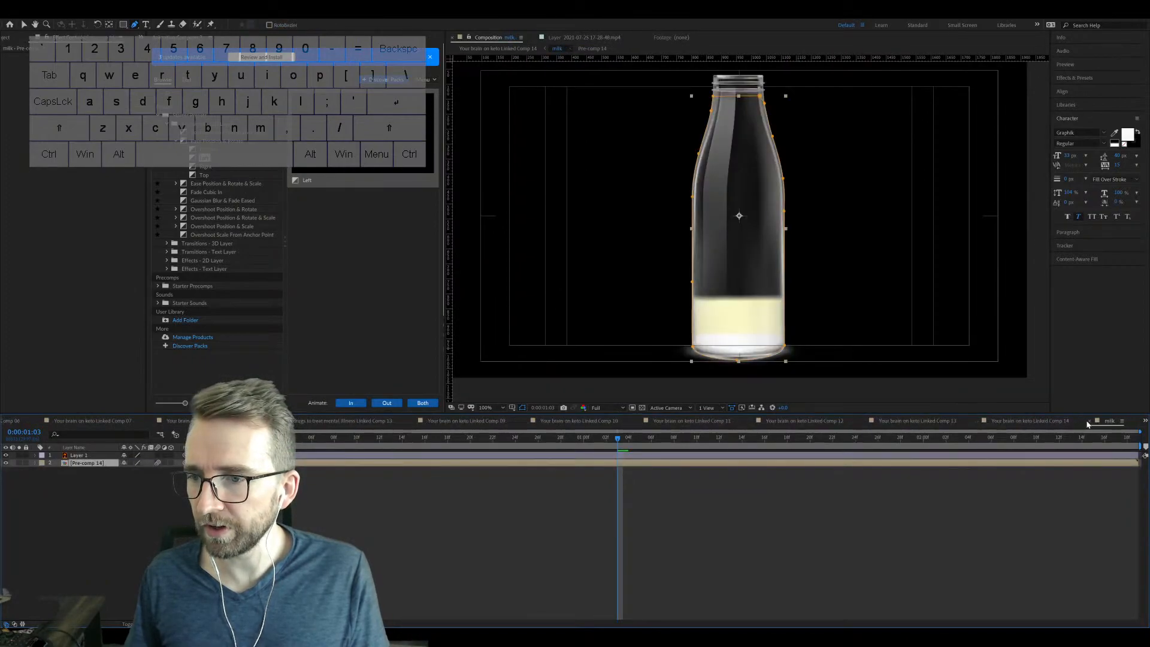
left_click(1089, 422)
left_click(954, 446)
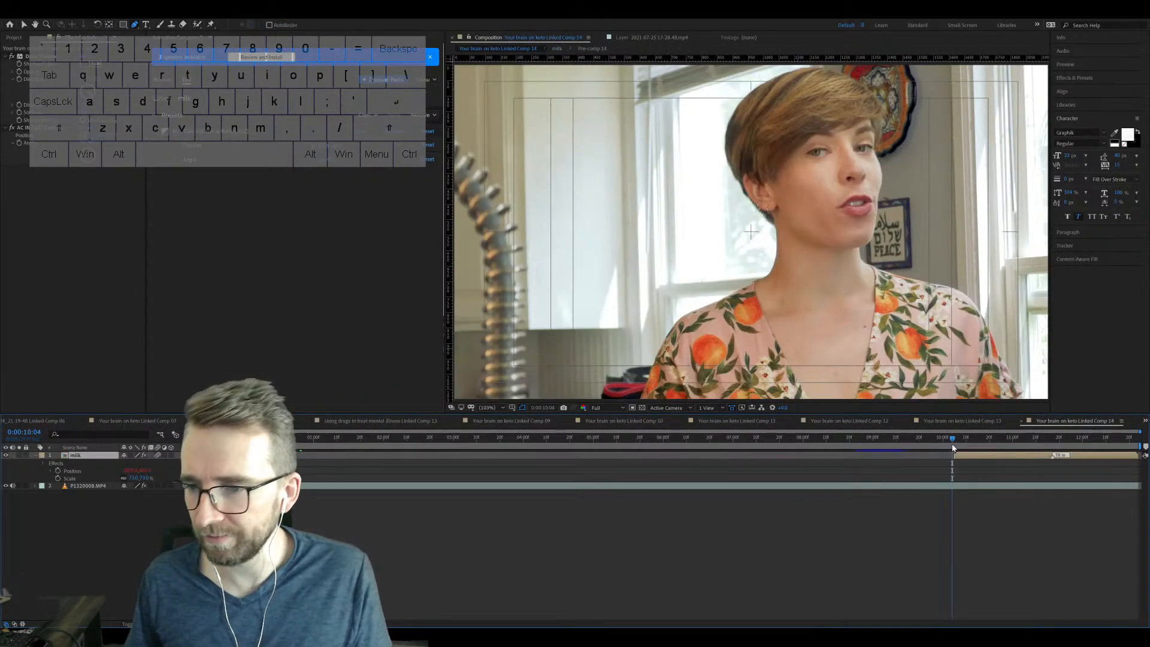
key("space")
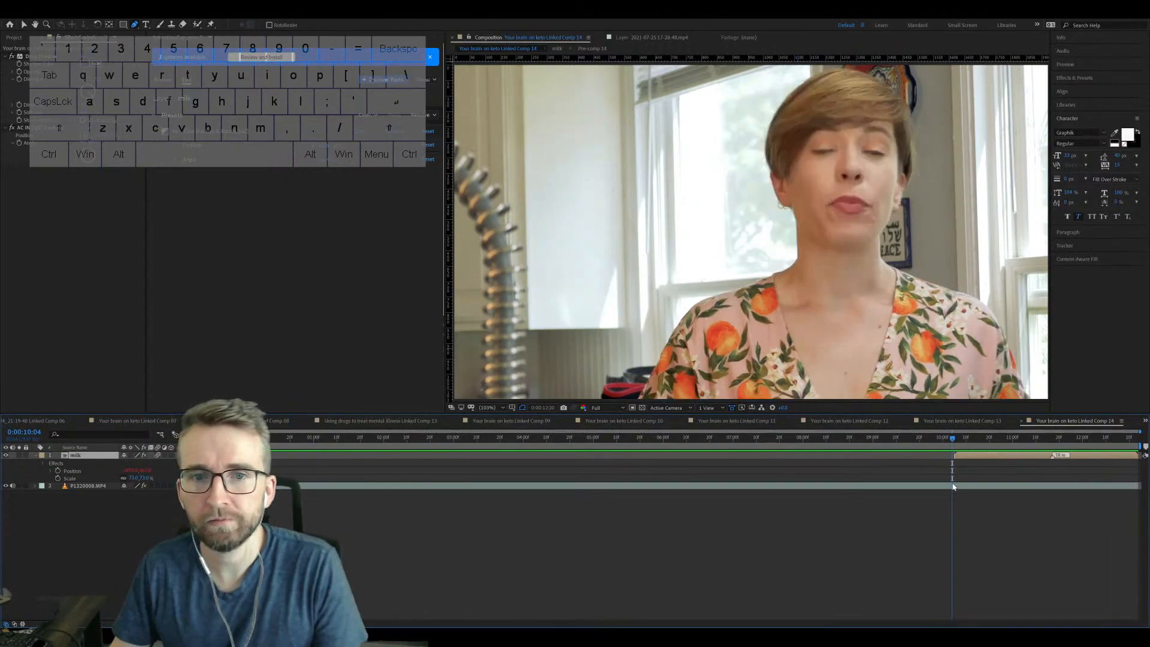
Step: Finish previewing the bottle animation in Your brain on keto Linked Comp 14 and save the project
key("space")
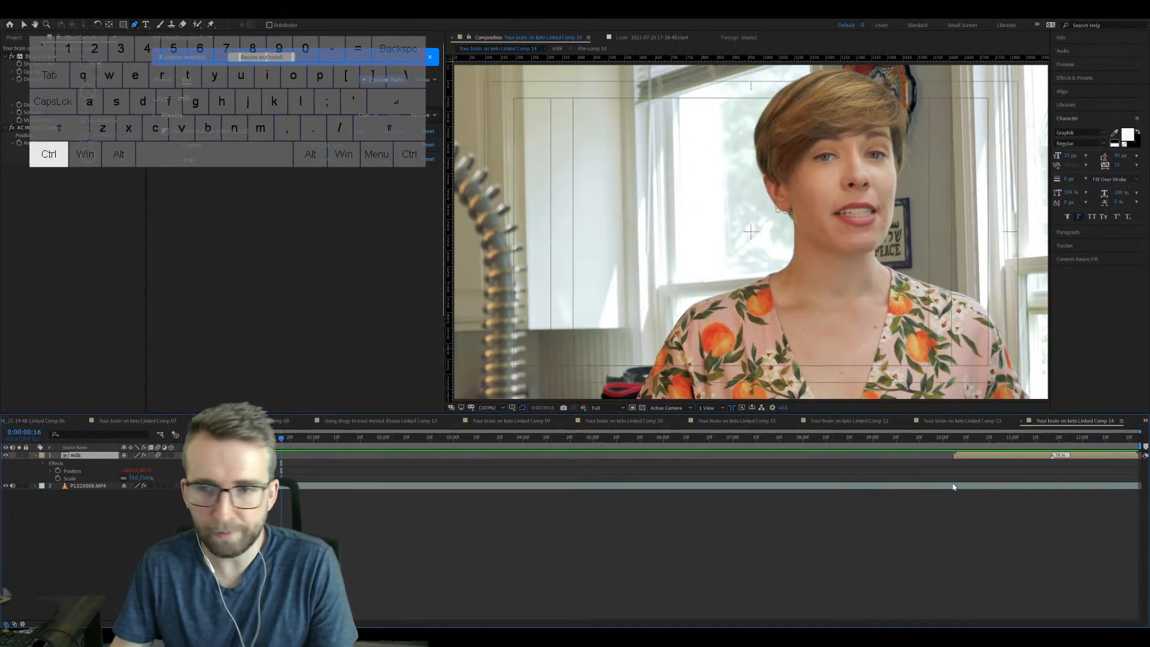
key("ctrl+s")
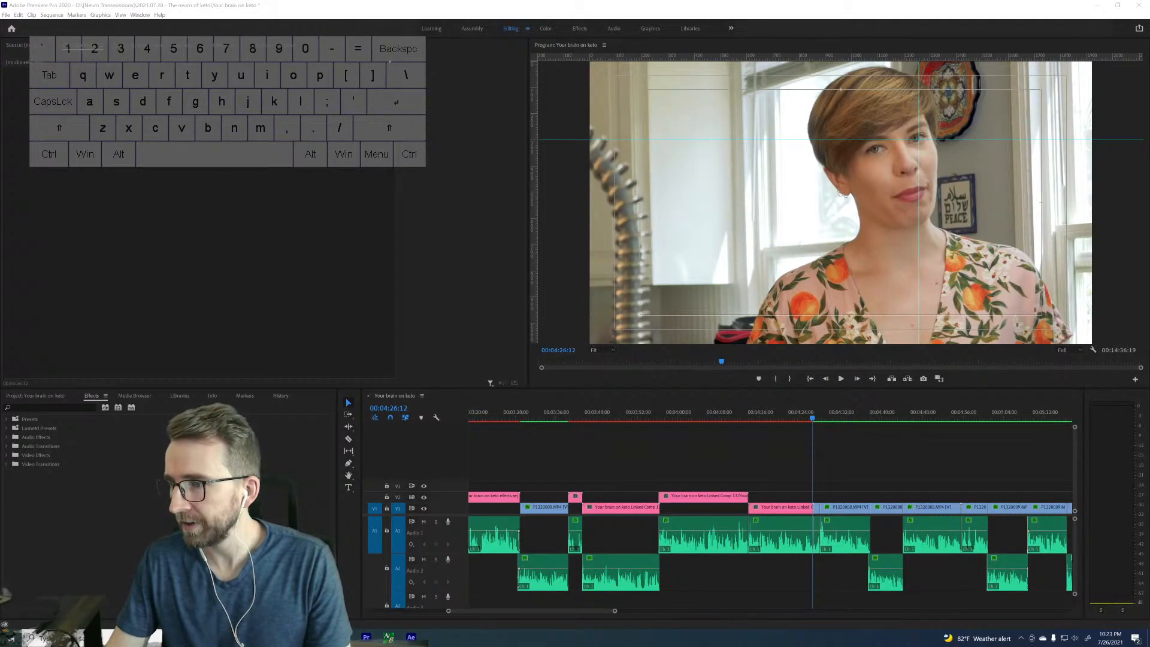
Step: Switch to Premiere Pro and play the sequence from 00:04:26:12 to review the clips up to about 00:04:44
left_click(822, 479)
key("Down")
key("space")
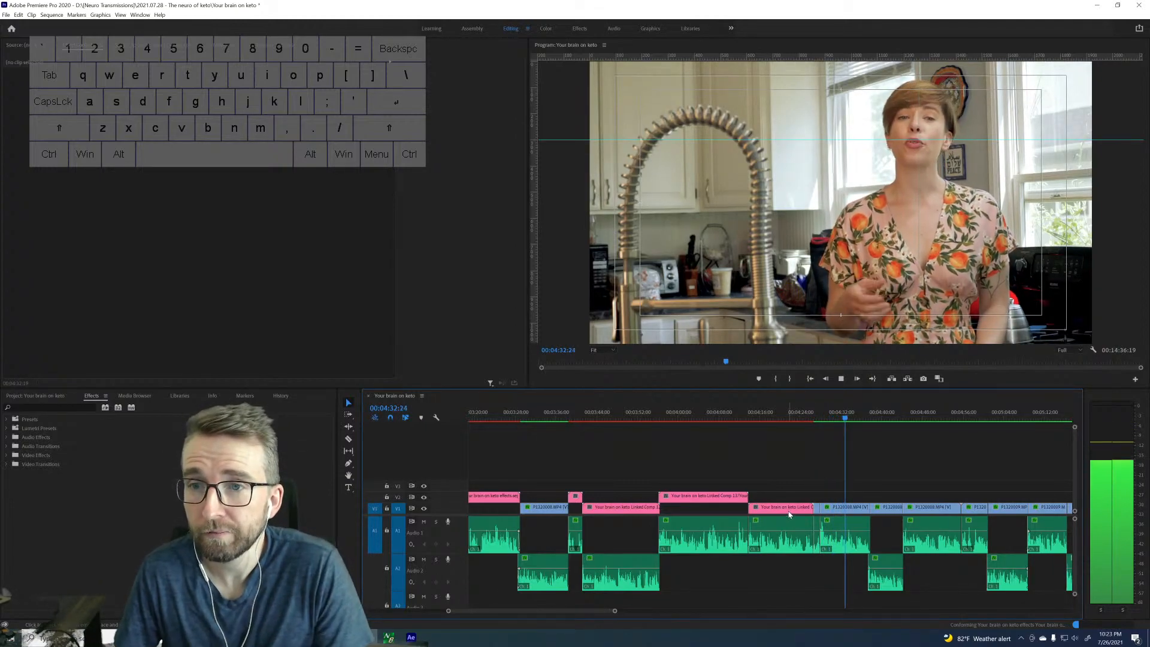
scroll(788, 513, "down", 2)
scroll(788, 513, "down", 2)
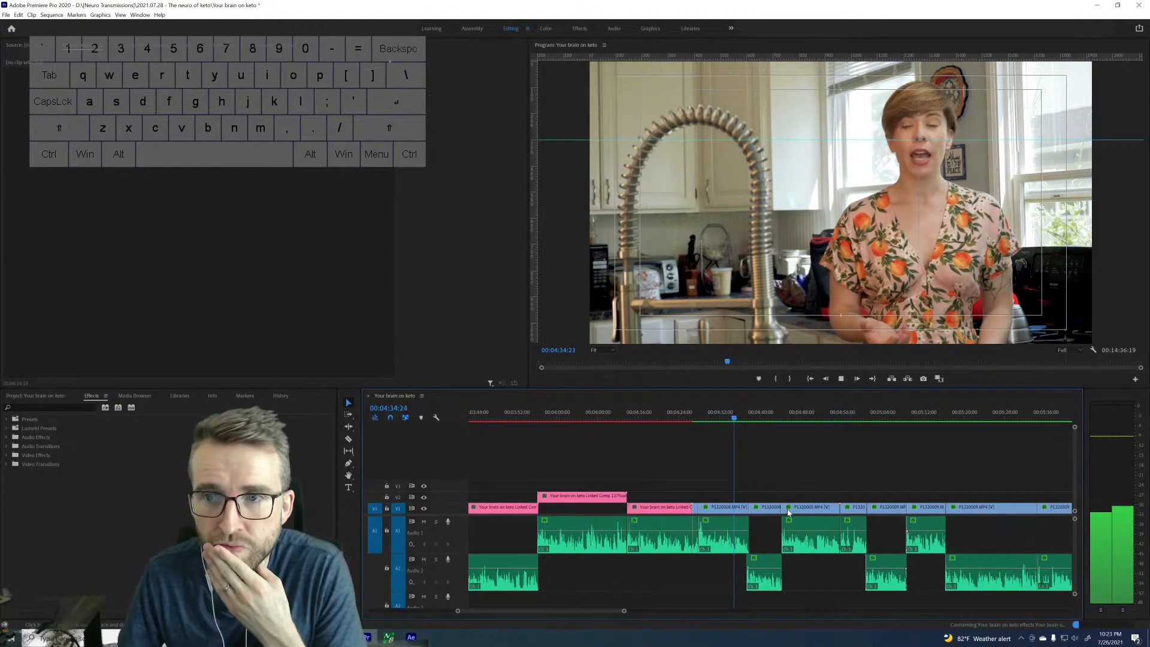
left_click_drag(623, 611, 597, 615)
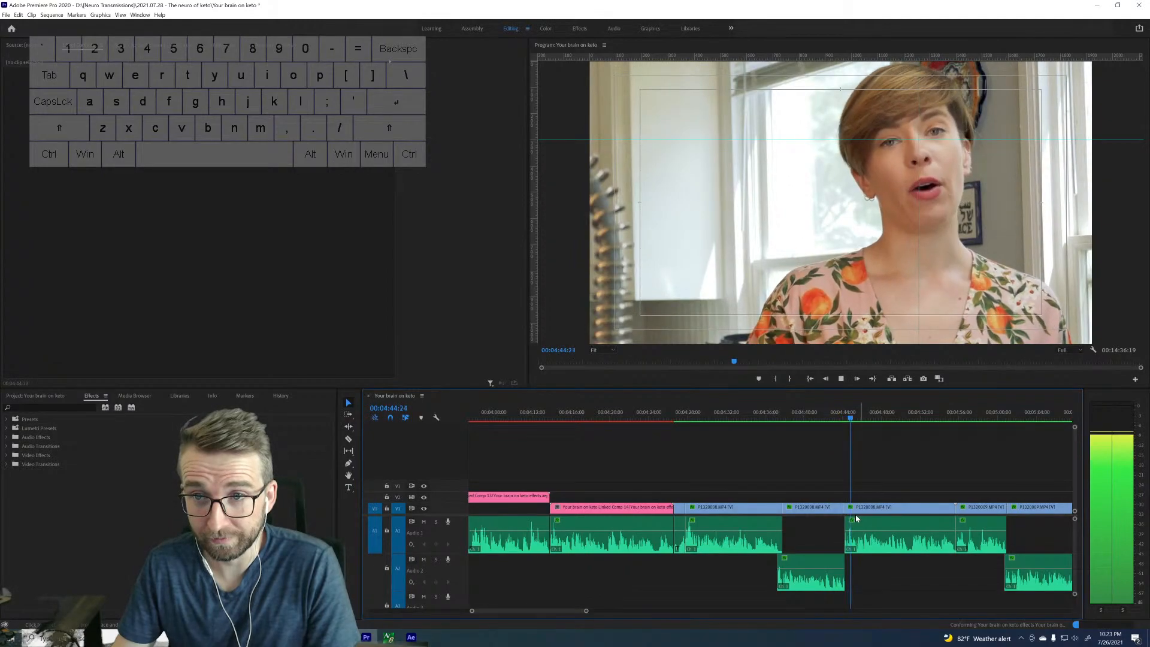
key("space")
Step: Replace the footage clip ending near 00:04:44 with an After Effects composition, load the requested LUT file, and go to 0:00:00:20
right_click(826, 510)
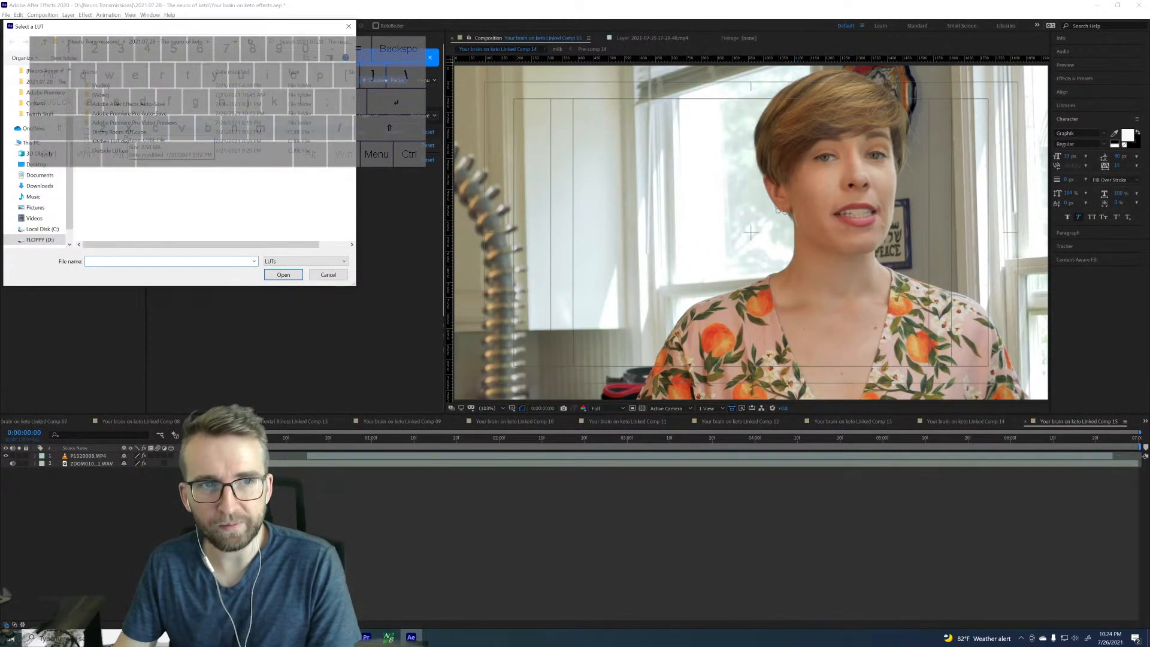
left_click(120, 141)
left_click(272, 275)
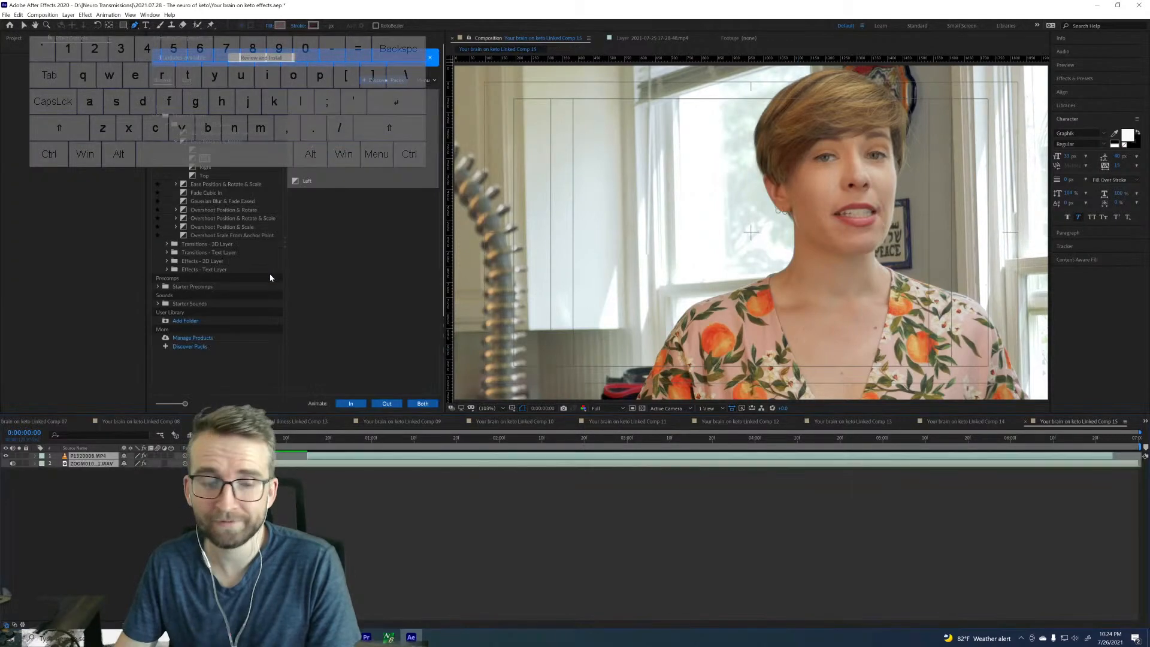
left_click(329, 438)
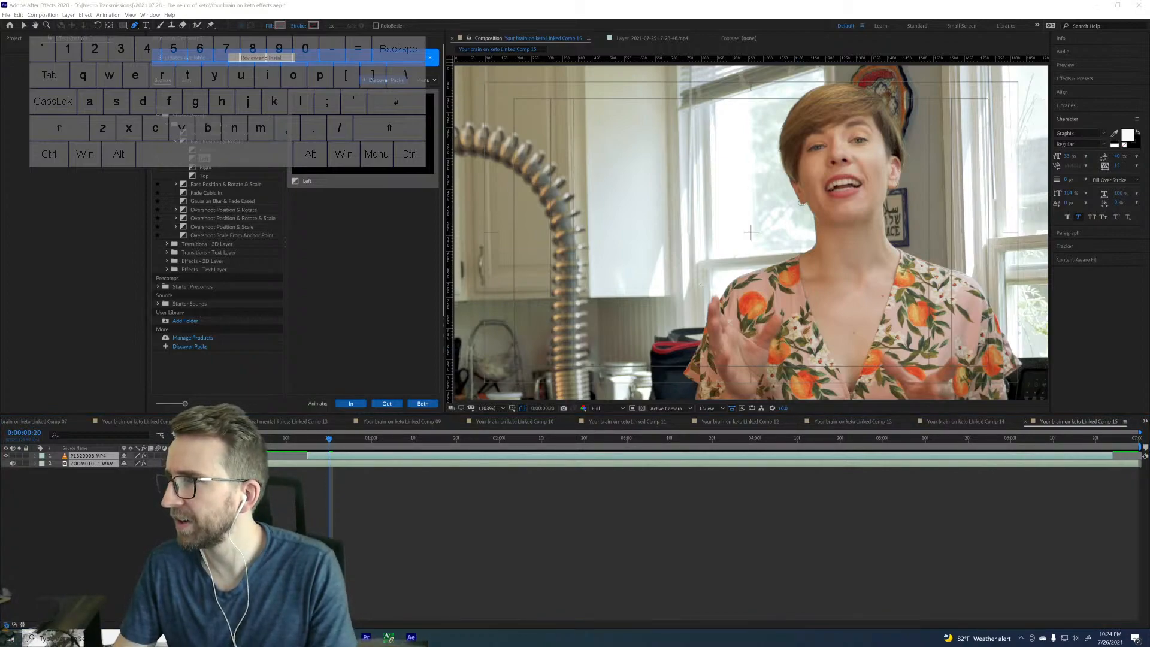
Step: Bring the browser with Google Images results for Rollin Turner Woodyatt onto this screen and maximize its window
type("rold")
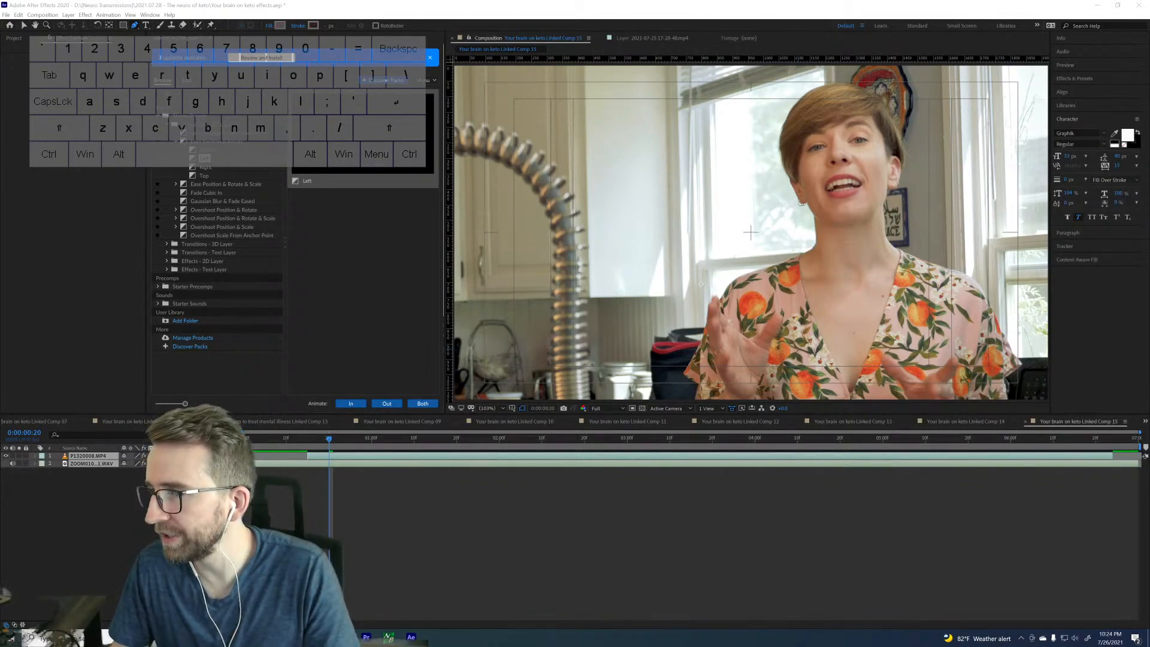
key("ctrl+c")
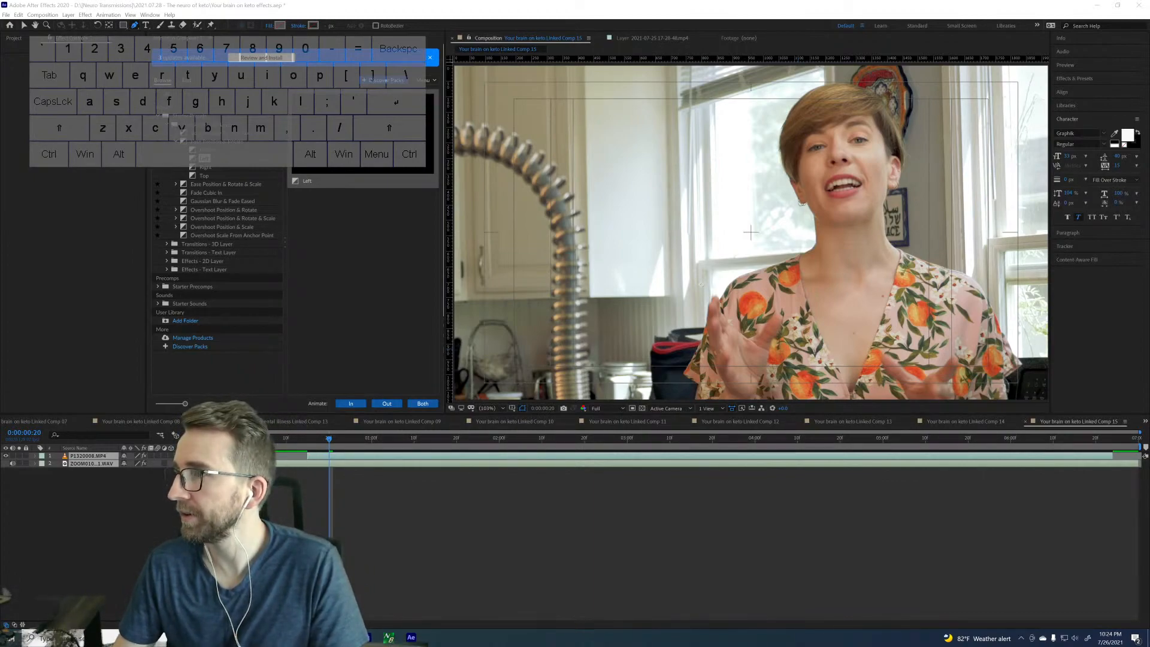
left_click_drag(1149, 198, 650, 64)
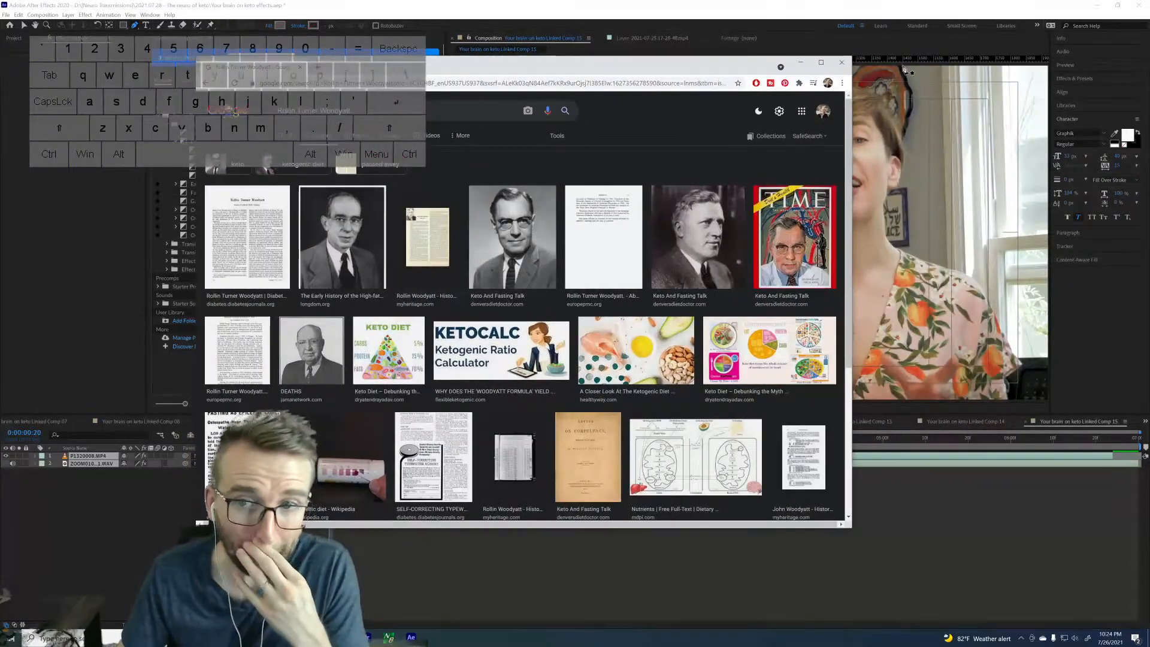
left_click(821, 61)
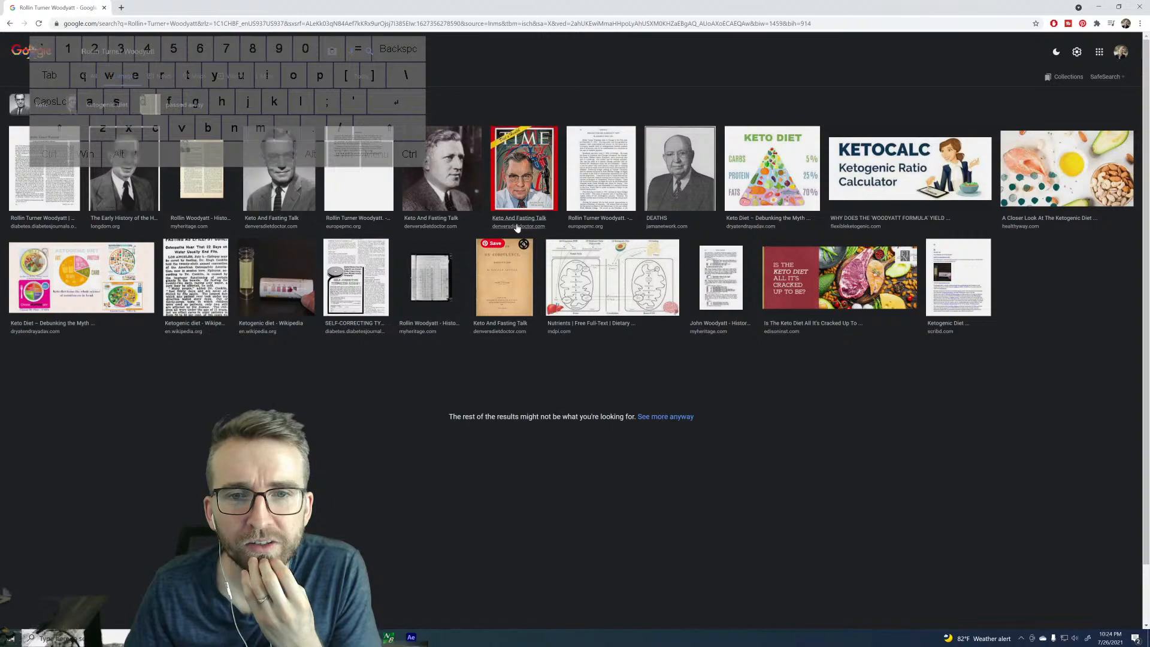
Step: Compare the TIME cover, the Keto And Fasting Talk portrait, the longdom.org portrait and their related images to identify Woodyatt
left_click(514, 189)
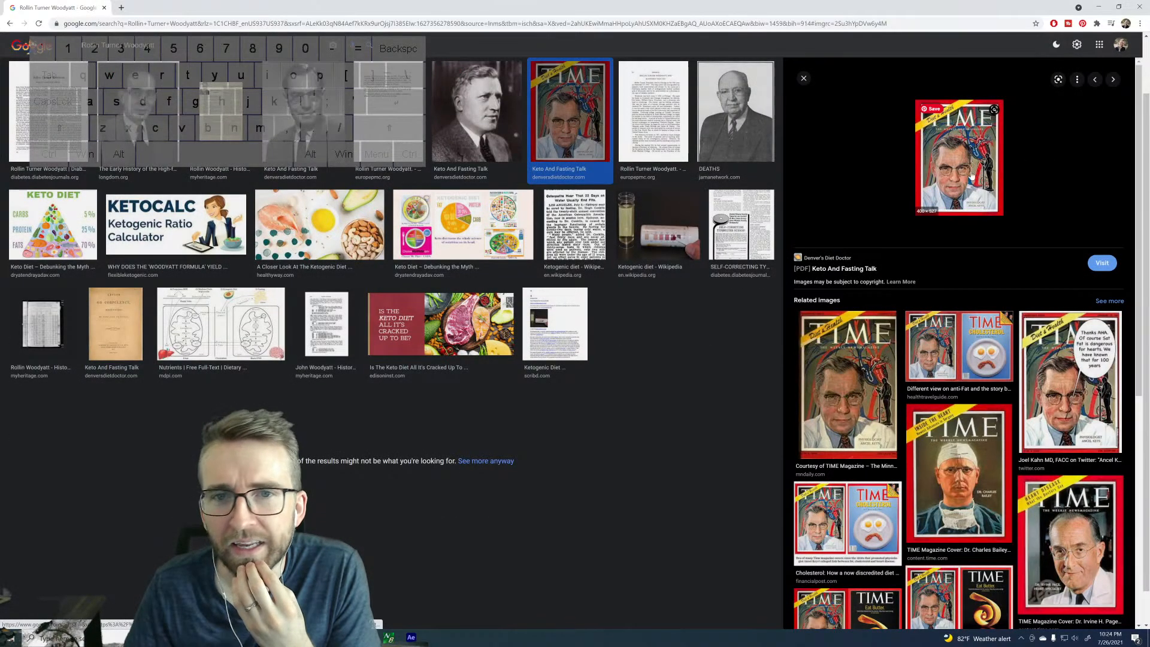
left_click(319, 133)
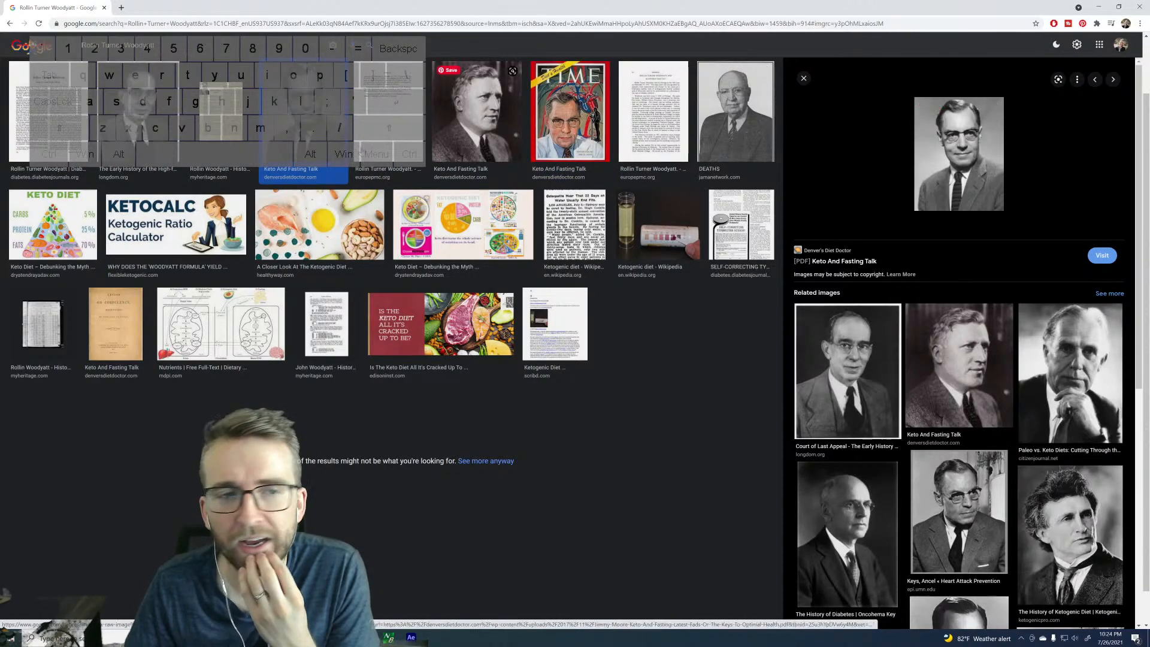
left_click(108, 136)
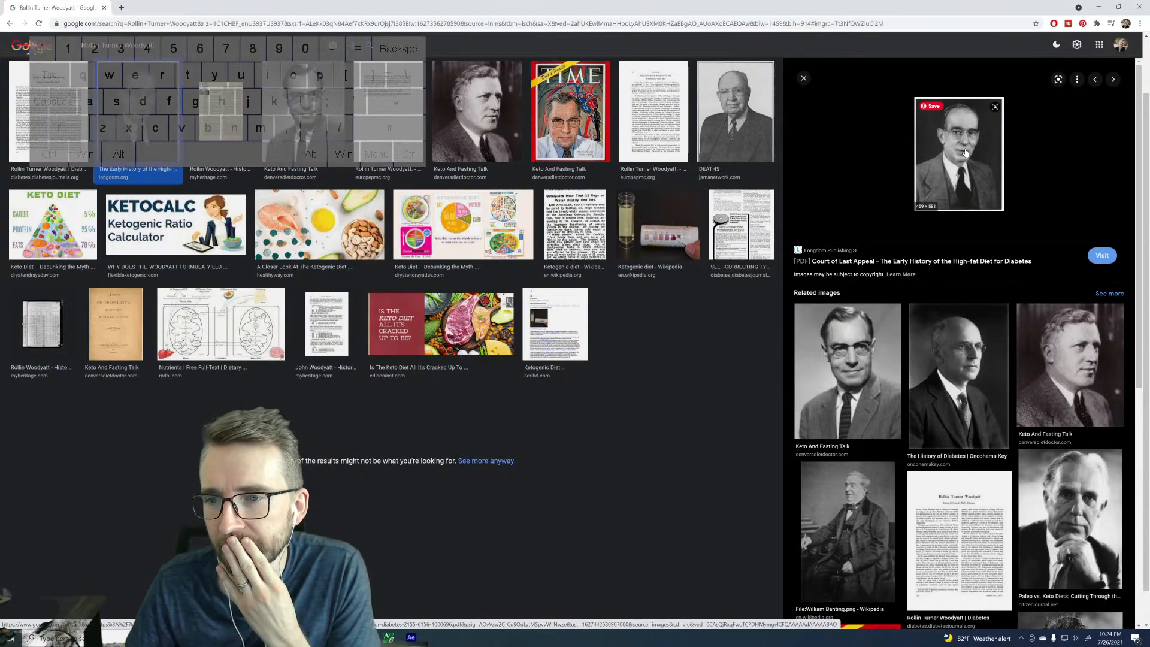
left_click(844, 381)
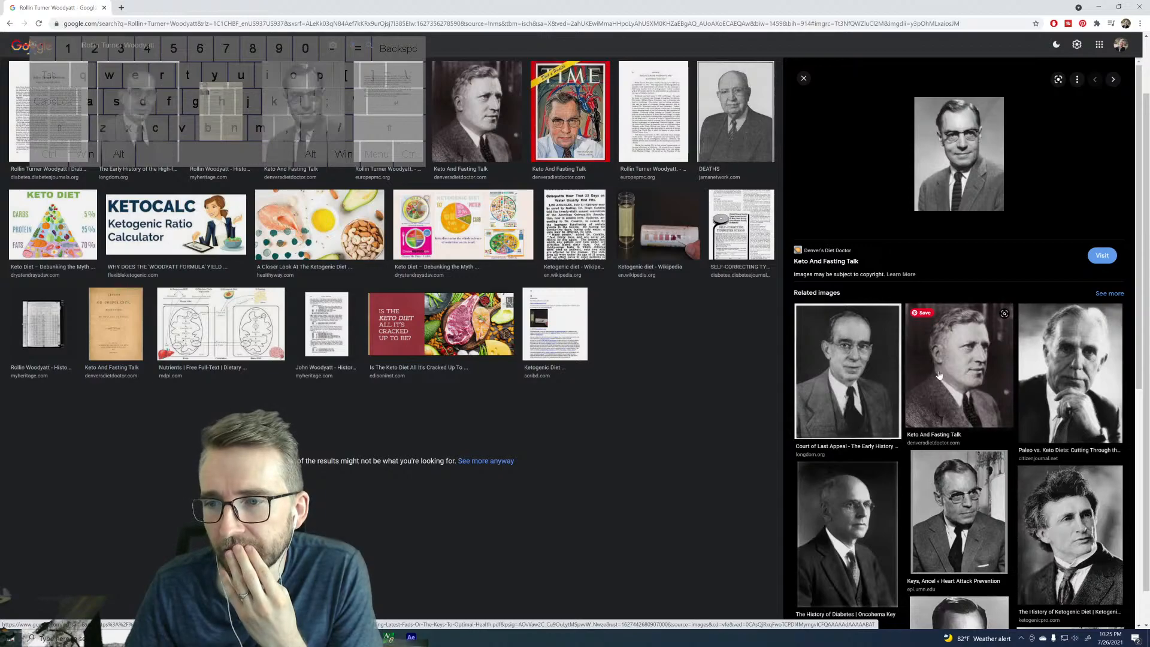
scroll(946, 408, "down", 2)
left_click(963, 429)
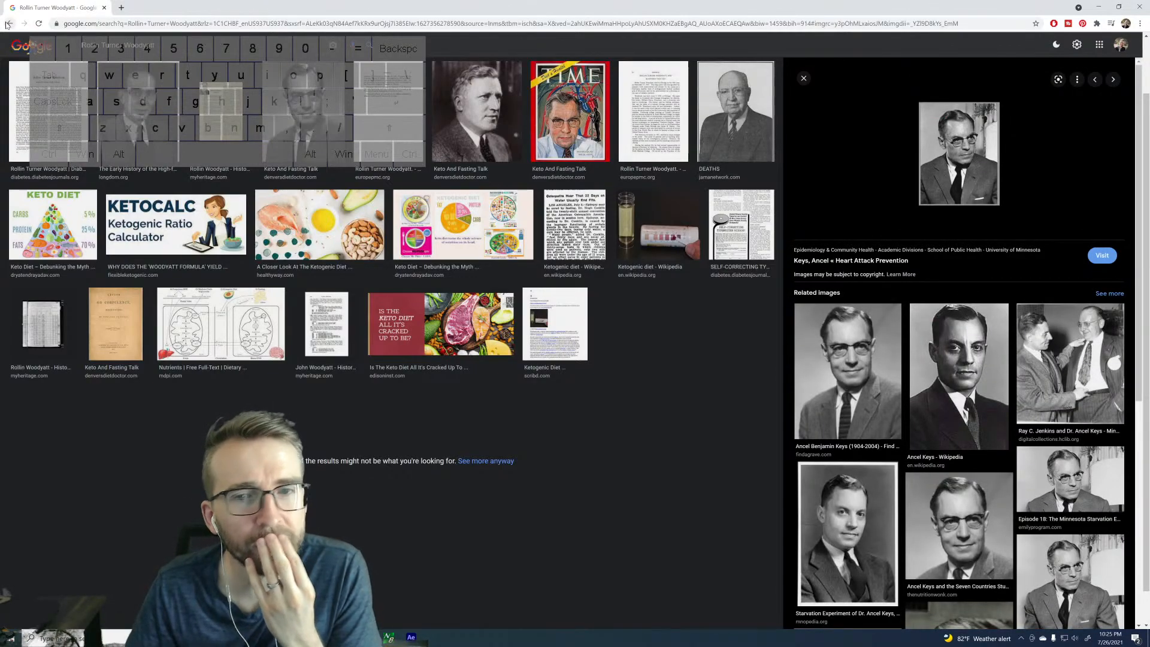
left_click(305, 111)
scroll(880, 312, "down", 5)
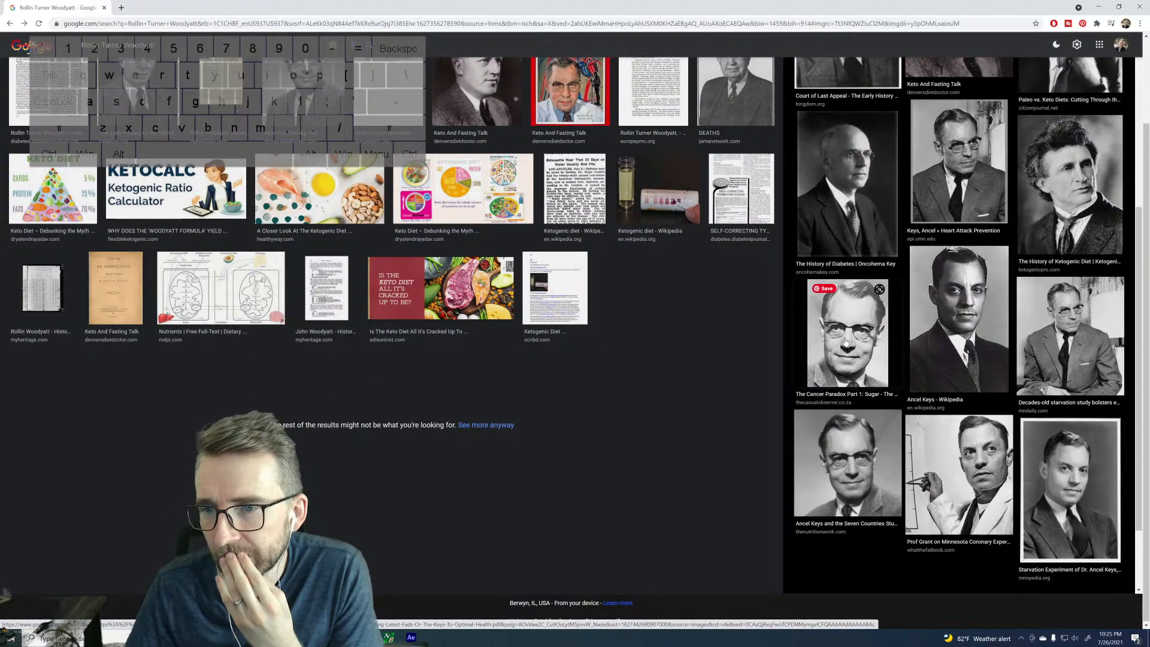
left_click(846, 342)
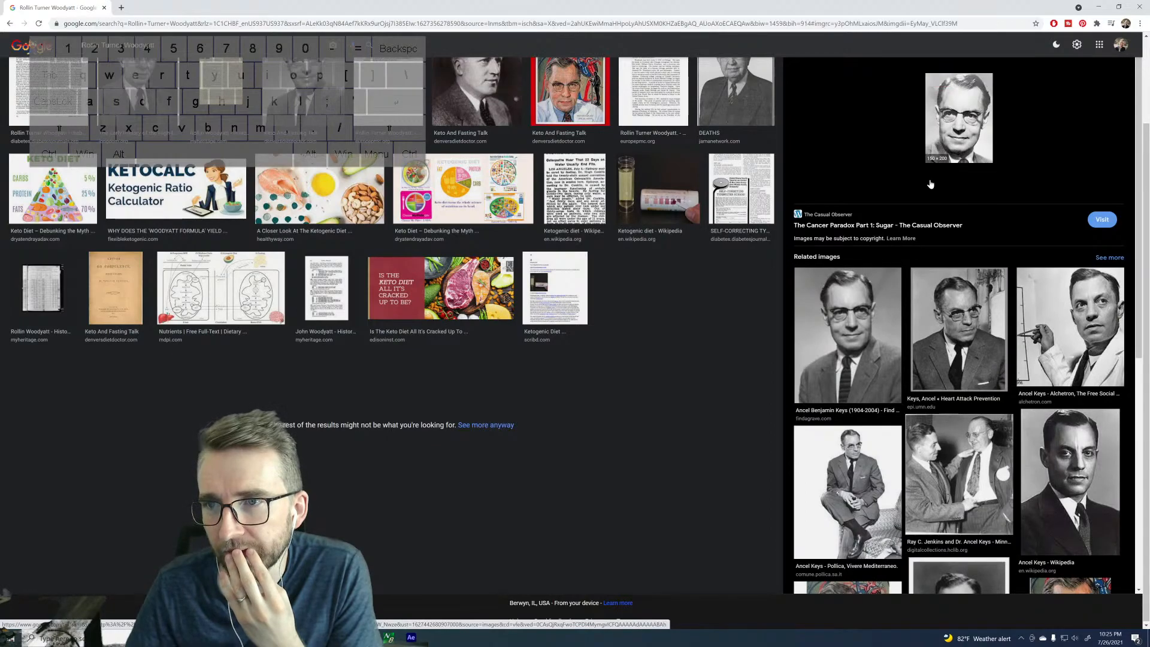
scroll(905, 271, "up", 1)
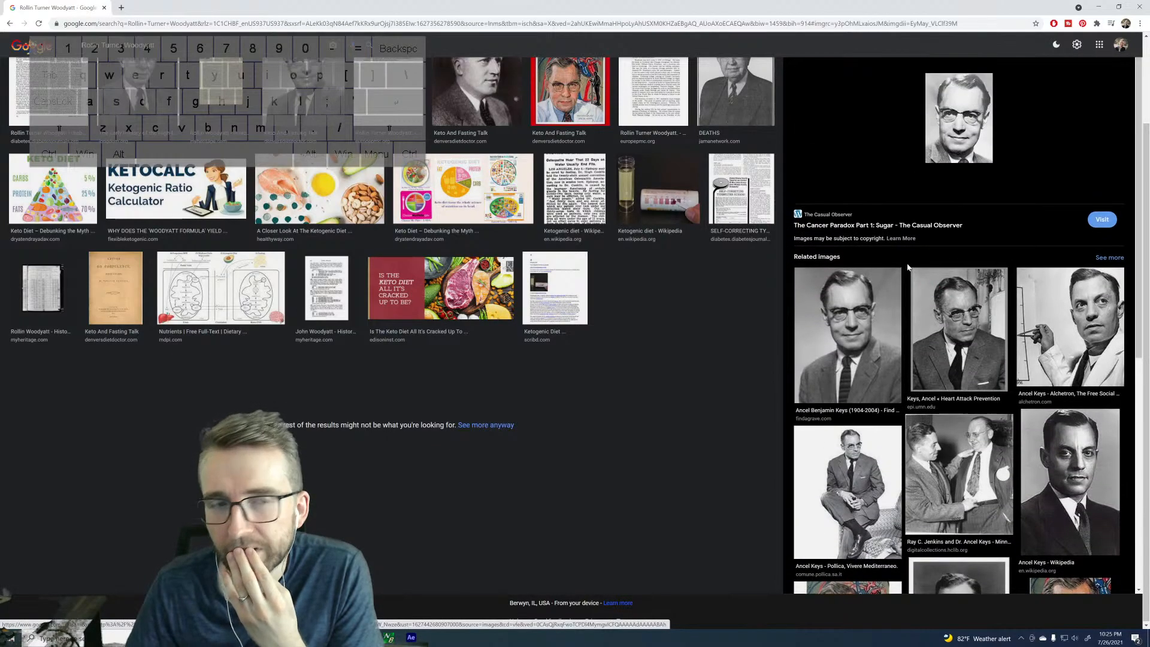
scroll(488, 147, "up", 1)
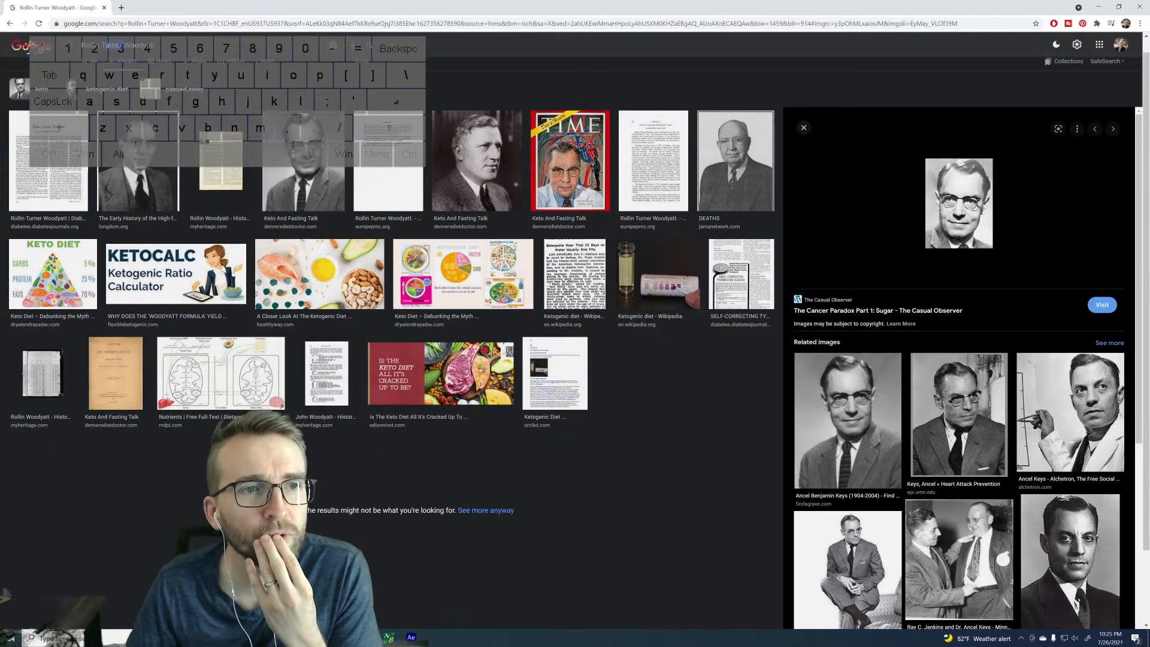
Step: Search Google Images for Rollin Woodyatt without the middle name and return to the earlier Rollin Turner Woodyatt results
key("BackSpace")
key("Return")
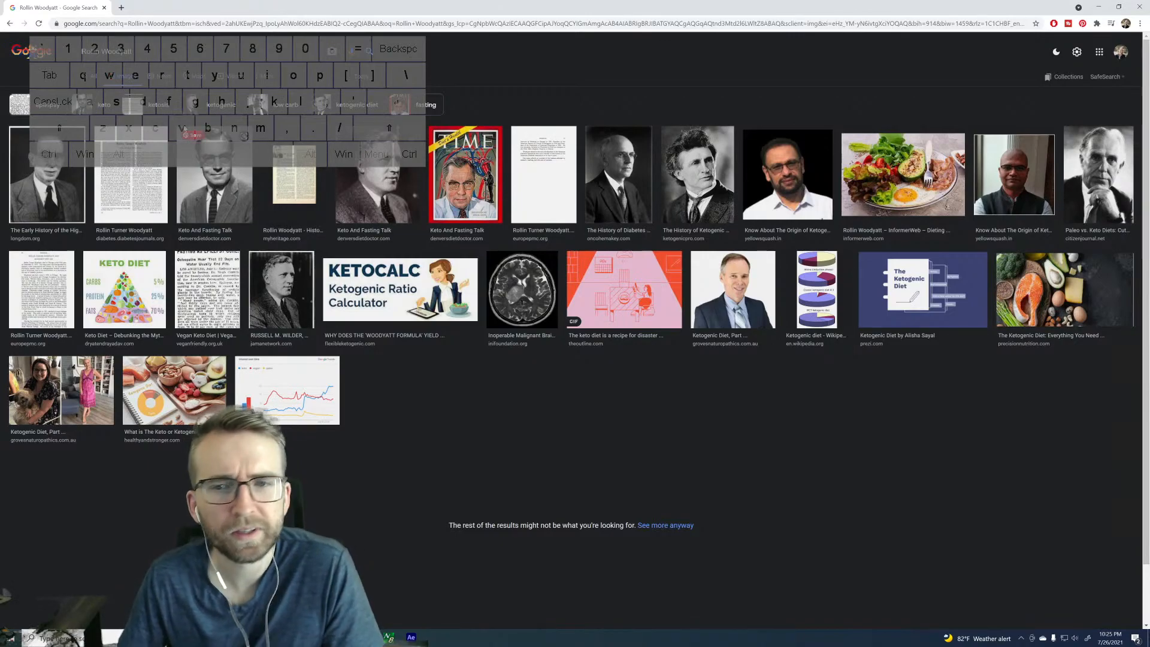
left_click(9, 24)
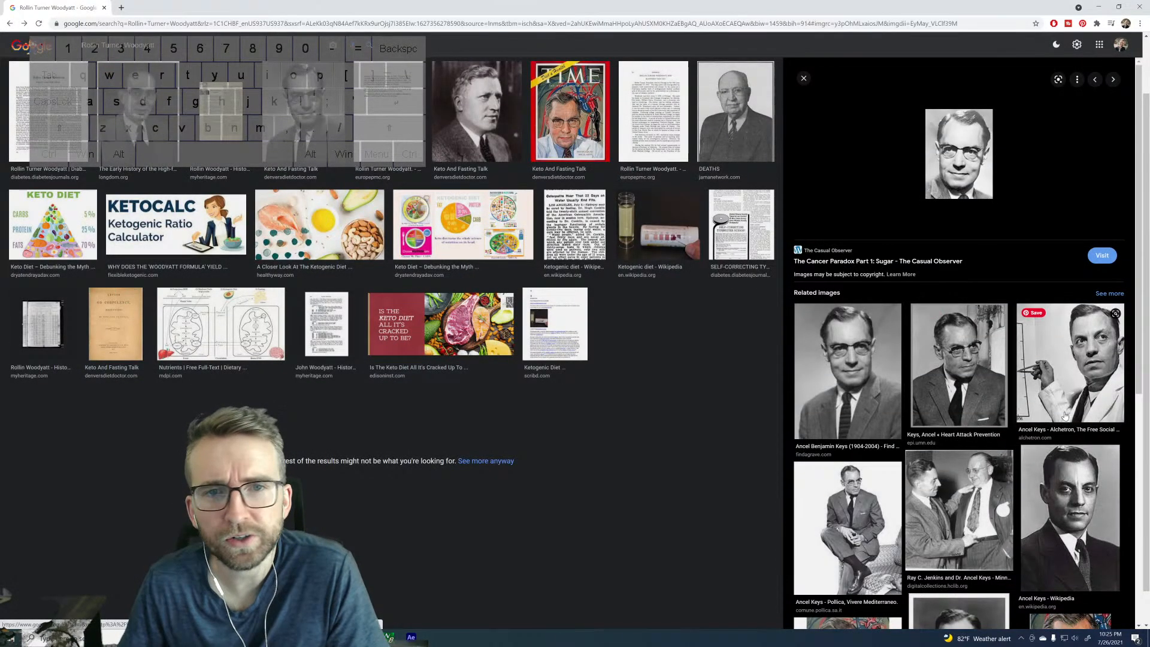
Step: Examine the related Ancel Keys images and compare the Keto And Fasting Talk portrait with the longdom.org portrait
scroll(1069, 422, "down", 1)
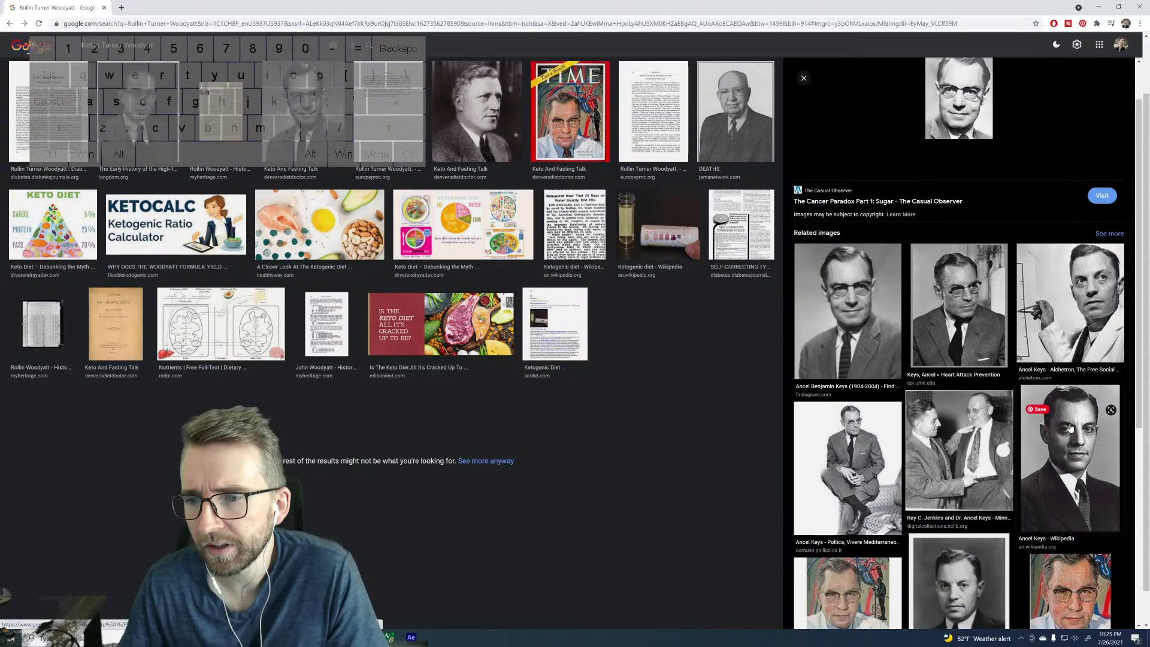
scroll(1071, 425, "down", 2)
scroll(1071, 426, "down", 1)
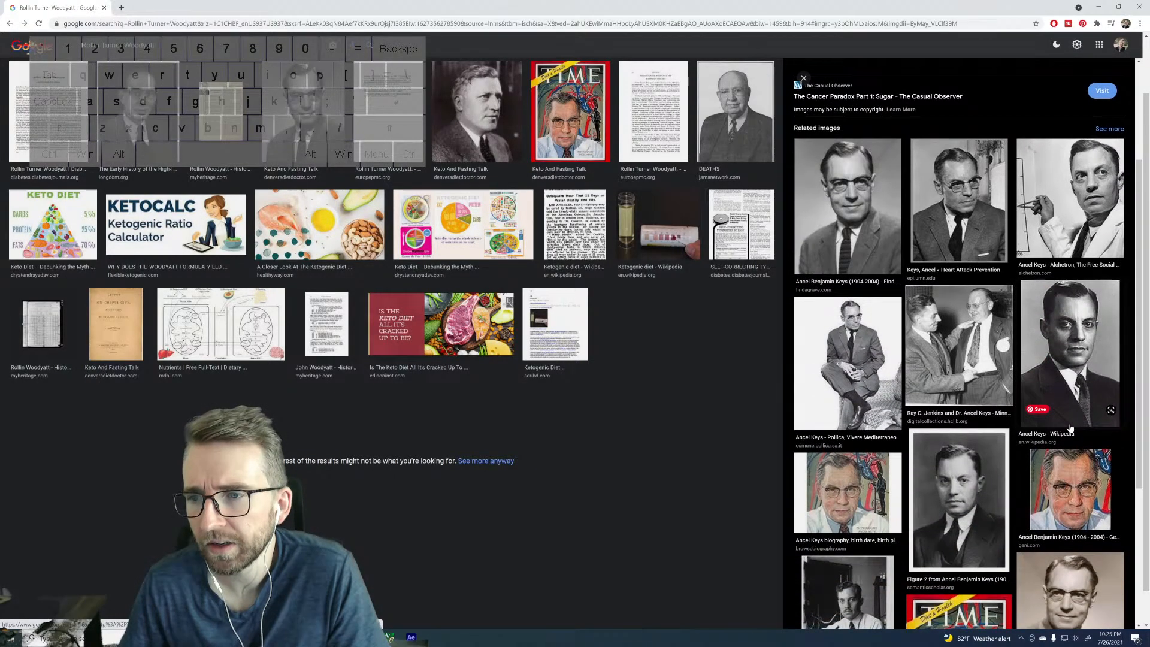
scroll(1071, 427, "up", 2)
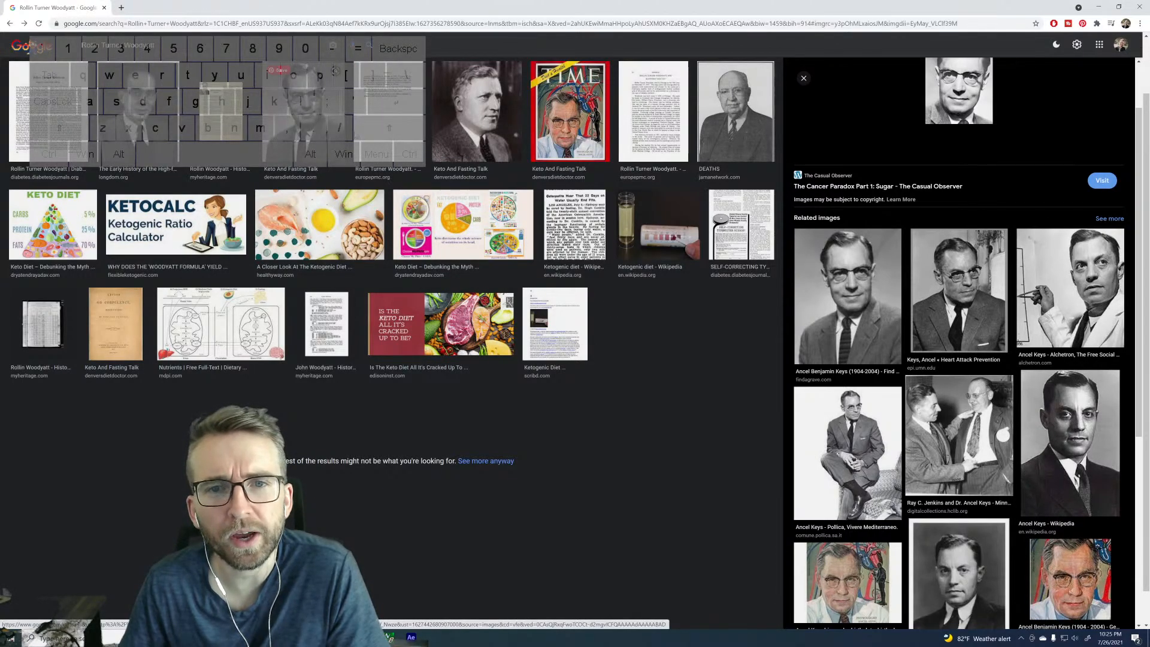
left_click(306, 114)
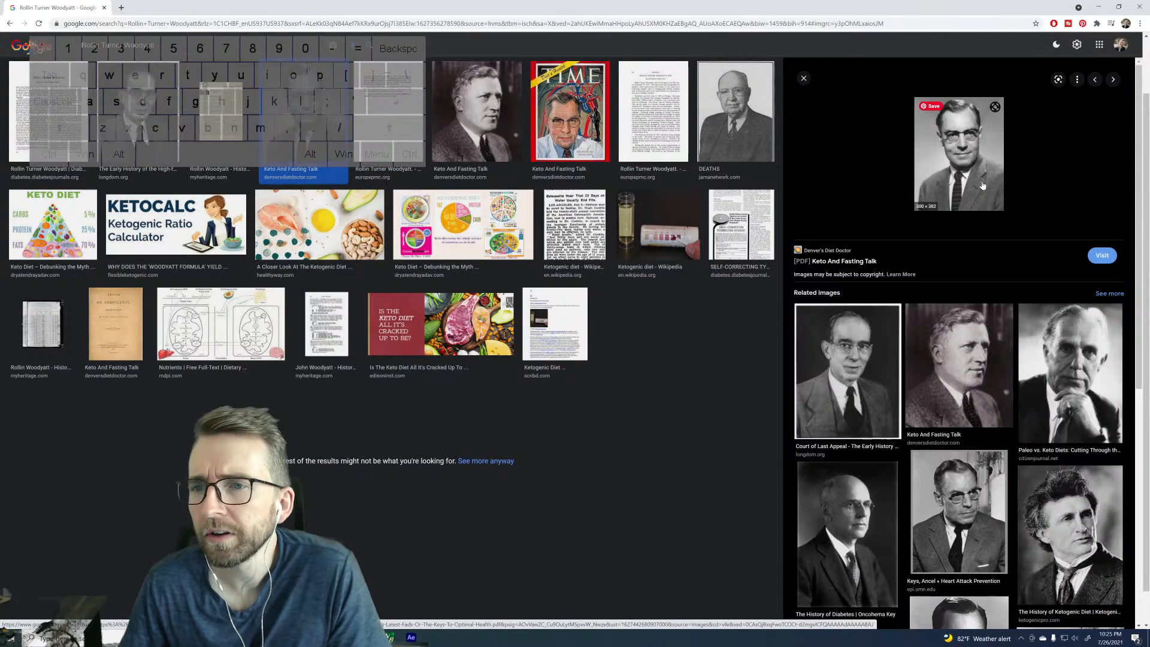
left_click(847, 371)
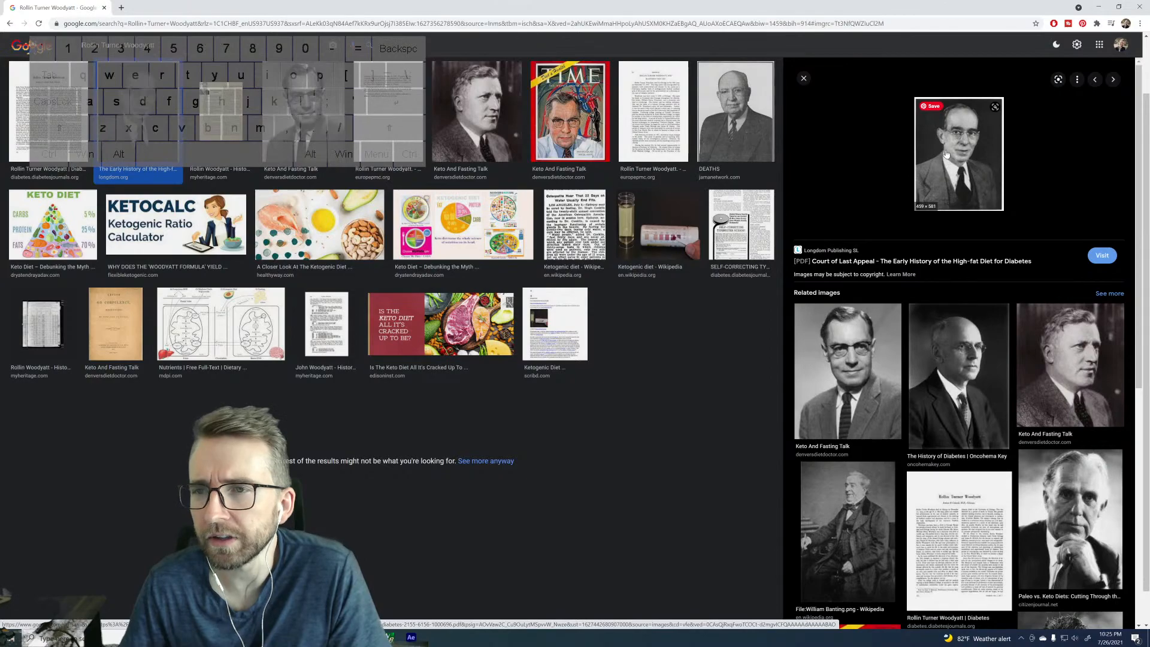
left_click(286, 114)
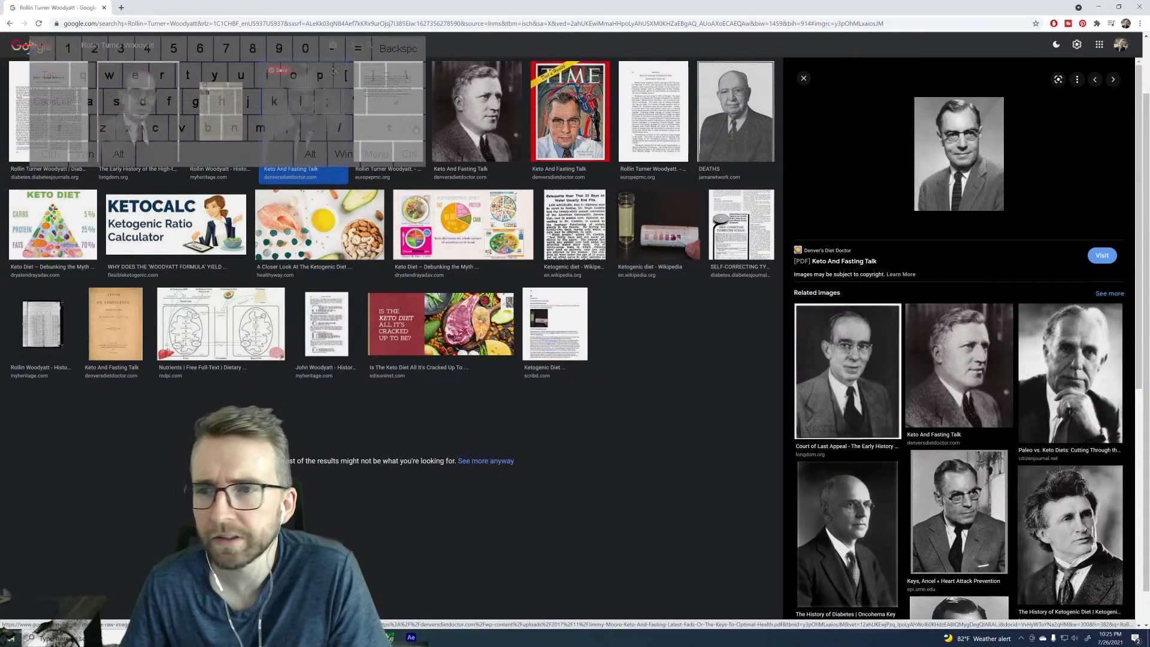
left_click(848, 371)
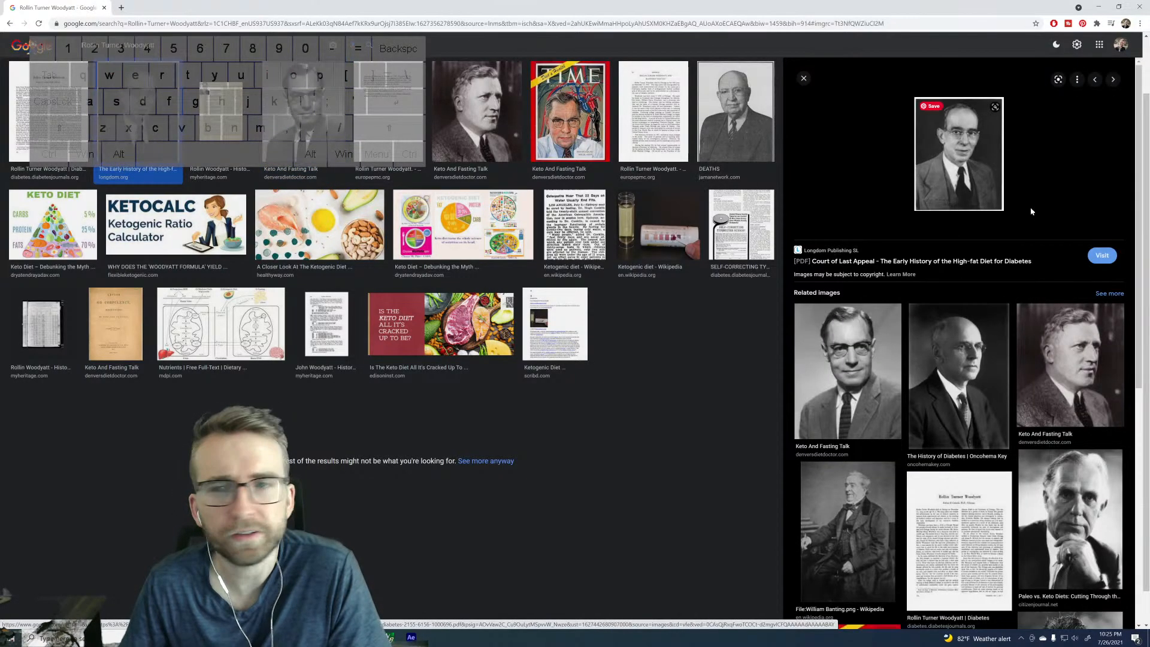
Step: Open the source PDF of the longdom.org portrait, check the portrait's caption on page 2, and close the PDF
left_click(1101, 256)
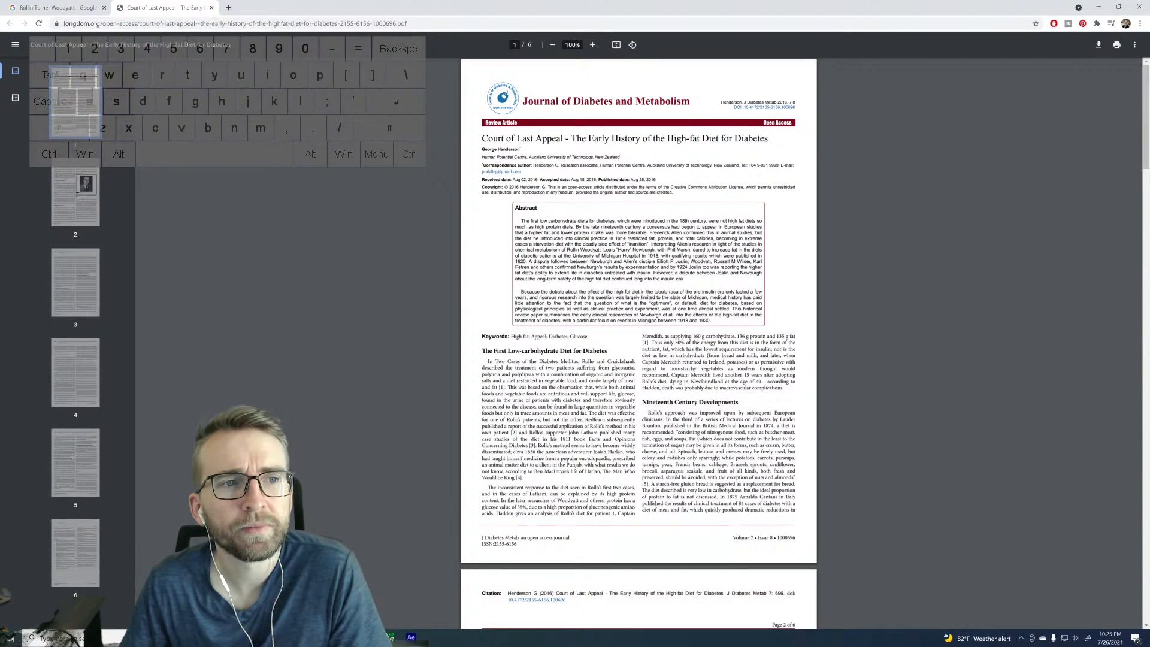
left_click(81, 193)
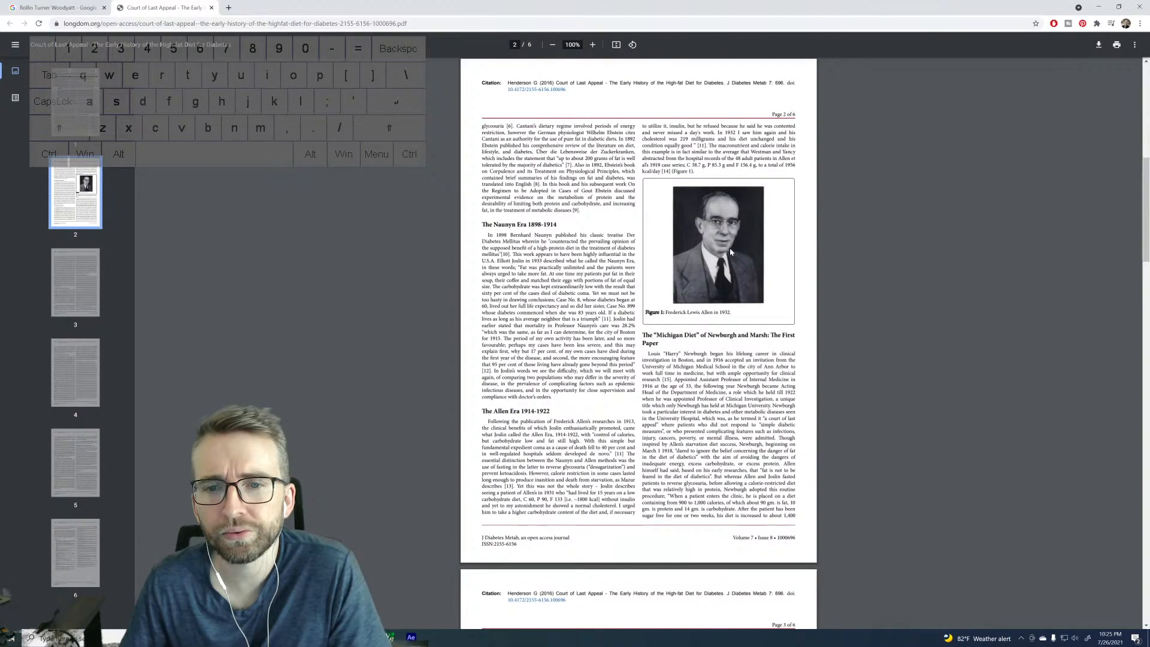
left_click(211, 8)
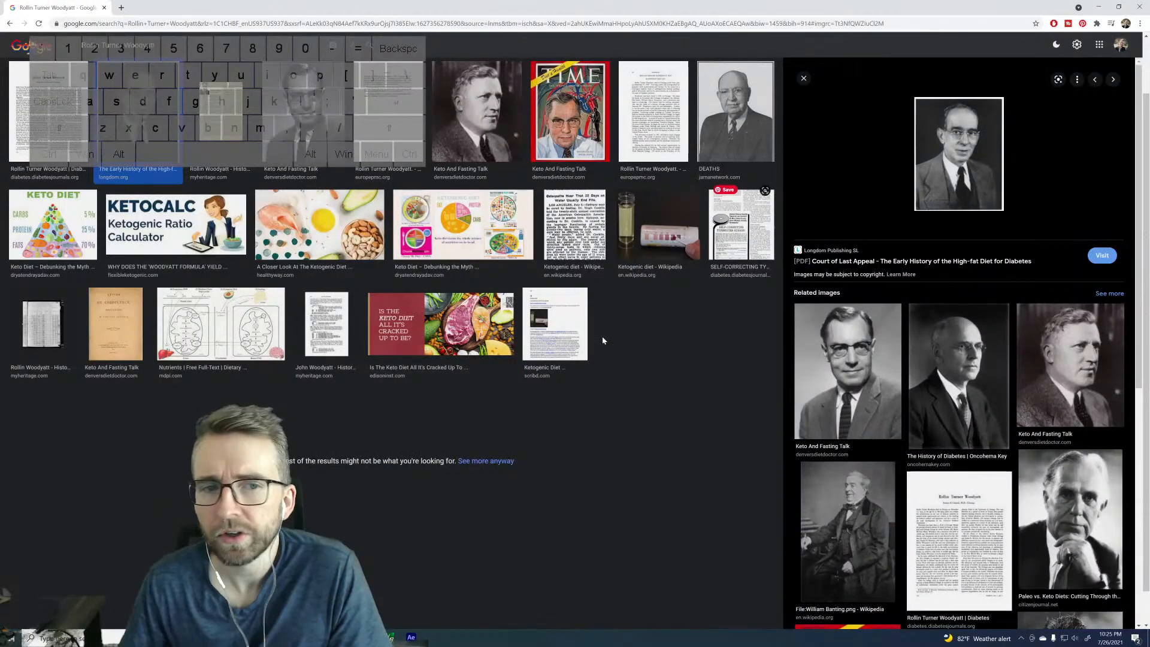
Step: Examine the Keto And Fasting Talk portrait of the man in glasses and compare it with its related images
left_click(285, 168)
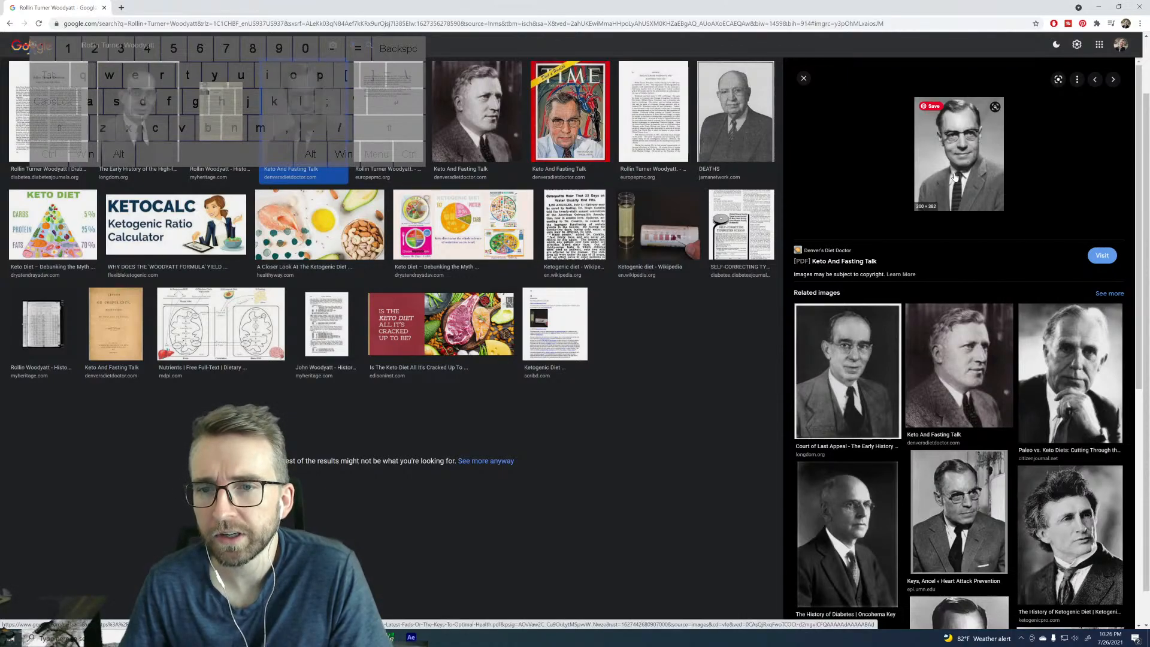
scroll(871, 374, "down", 1)
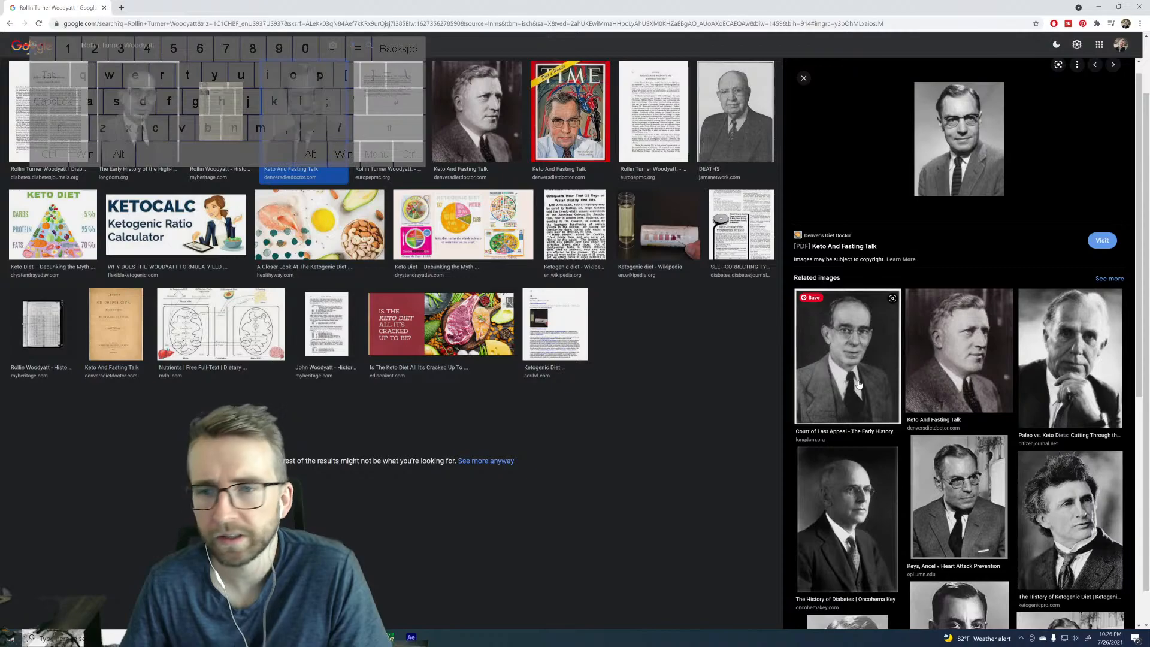
scroll(1055, 392, "down", 2)
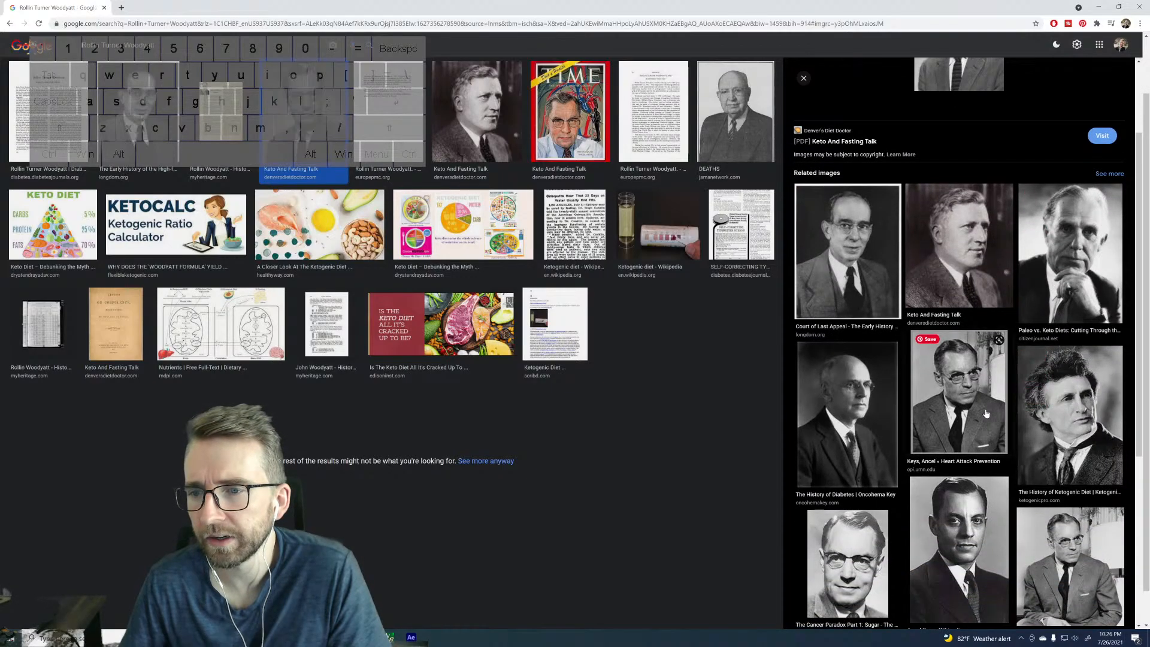
scroll(1055, 413, "down", 3)
scroll(1057, 430, "down", 1)
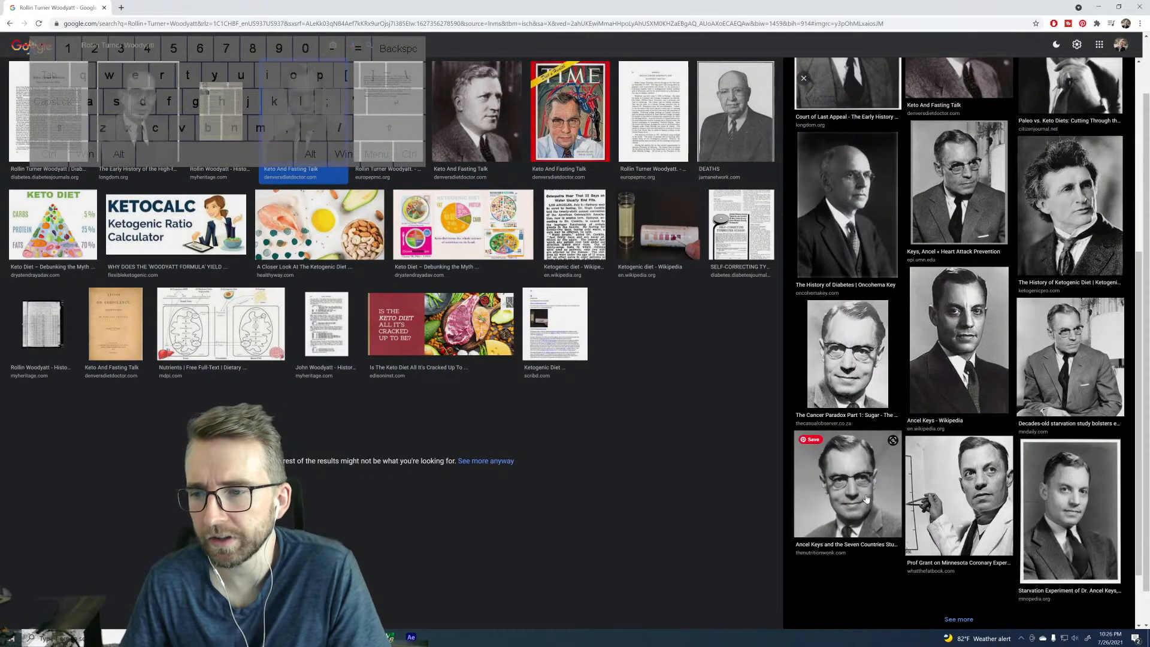
scroll(961, 328, "up", 6)
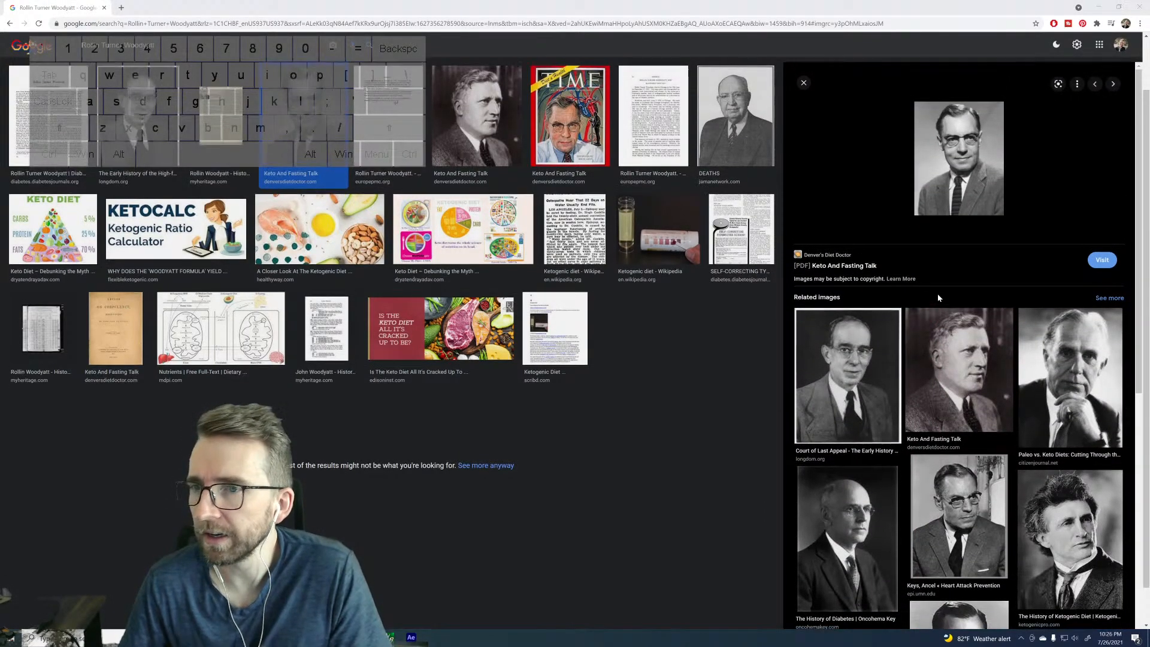
scroll(958, 264, "up", 2)
Step: Open the Keto And Fasting Talk portrait in its own tab and save the image with its default file name
right_click(964, 234)
left_click(985, 315)
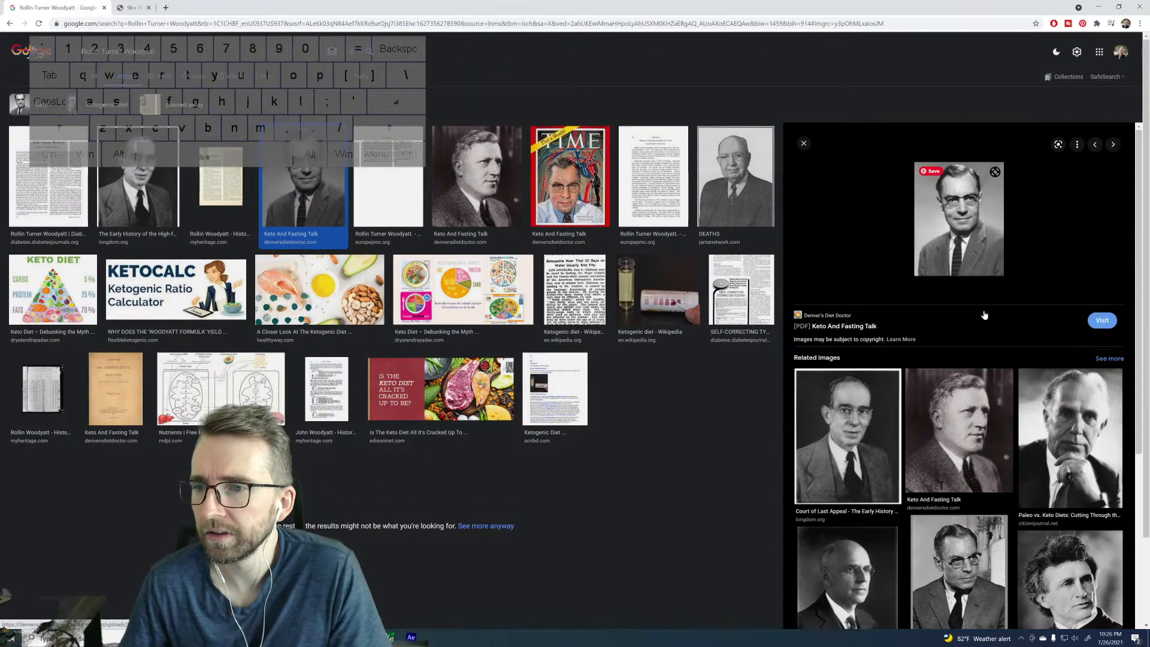
left_click(165, 8)
right_click(567, 346)
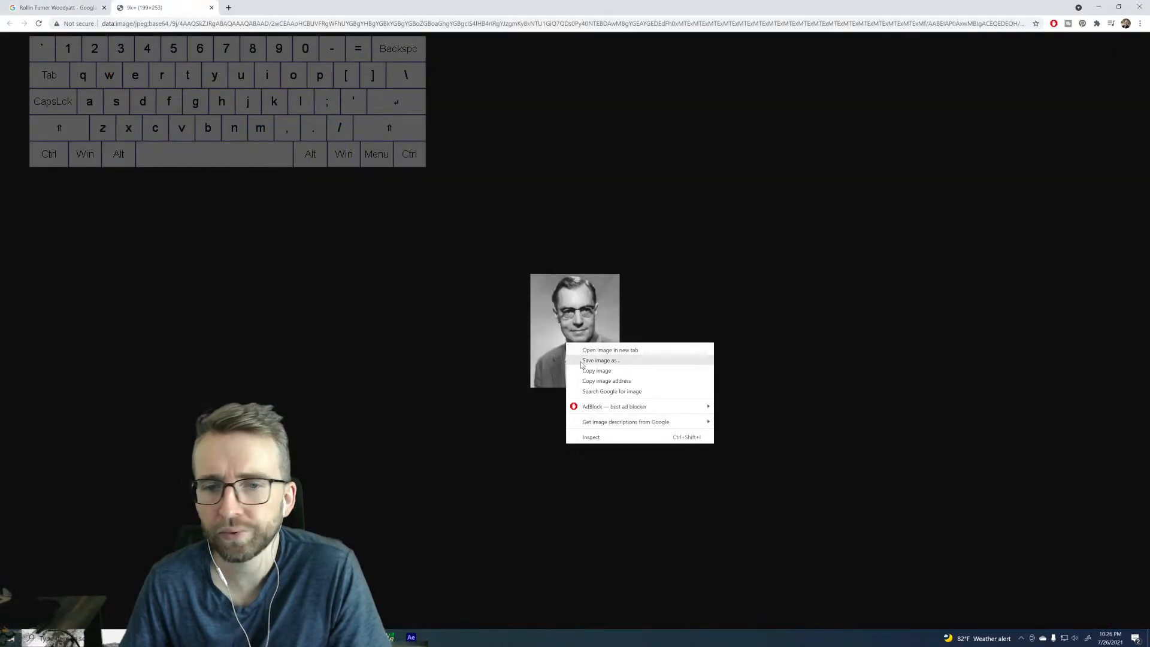
left_click(591, 361)
key("Return")
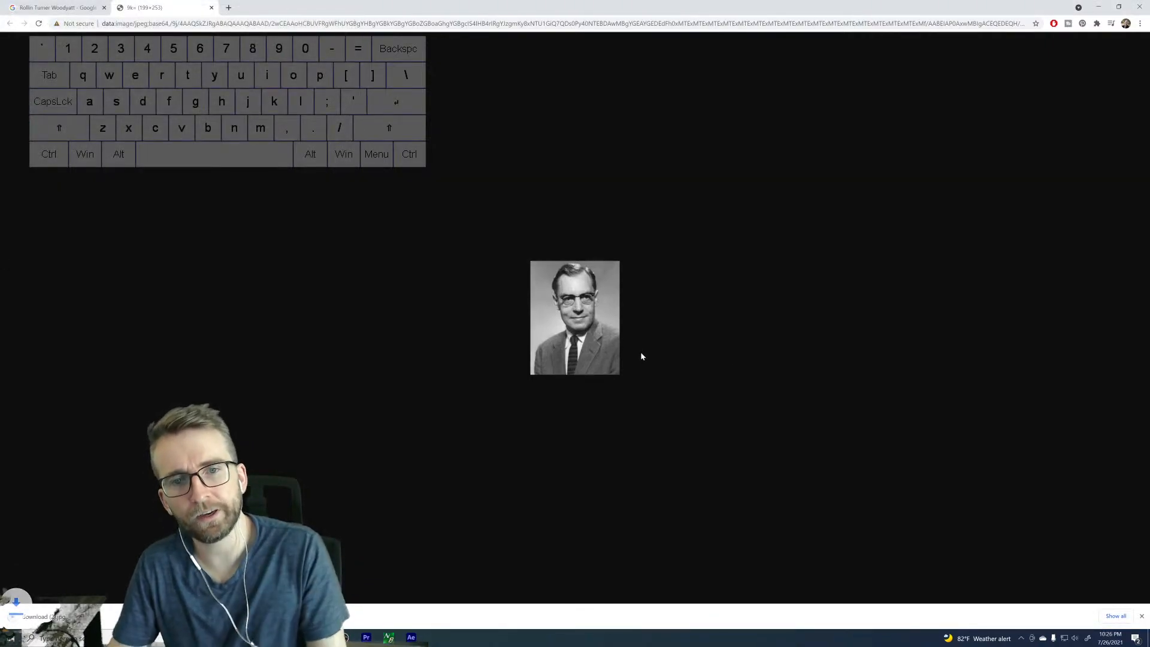
Step: Switch to After Effects, add the downloaded portrait to Linked Comp 15, and scale it up to about 269%
left_click(1138, 7)
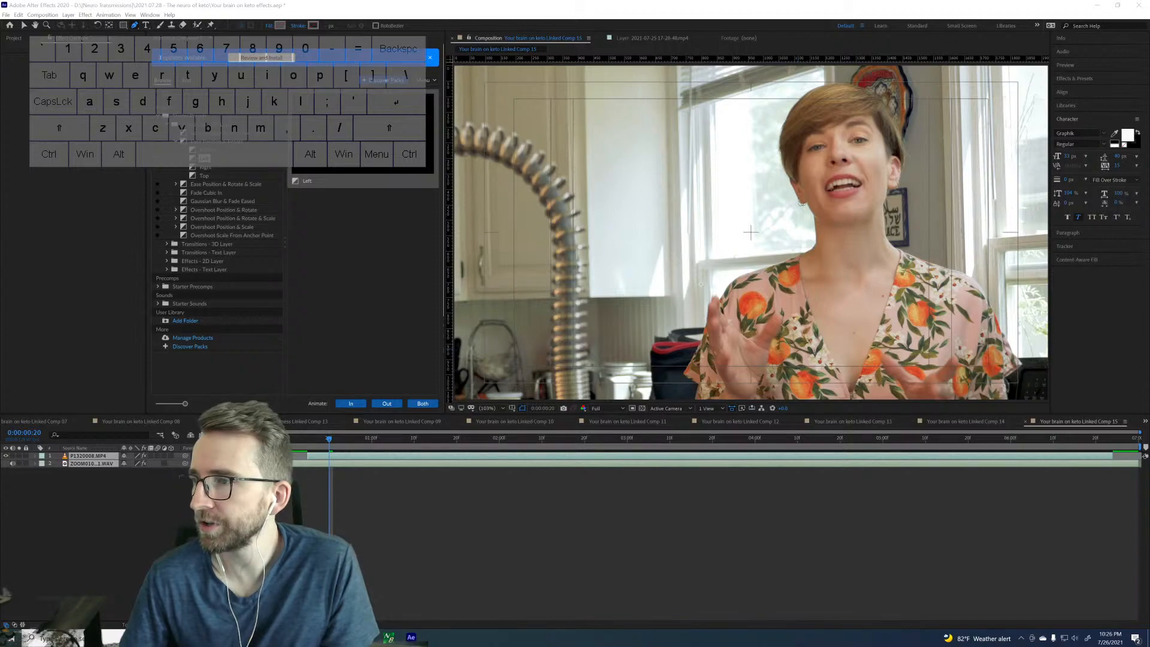
left_click_drag(681, 507, 692, 522)
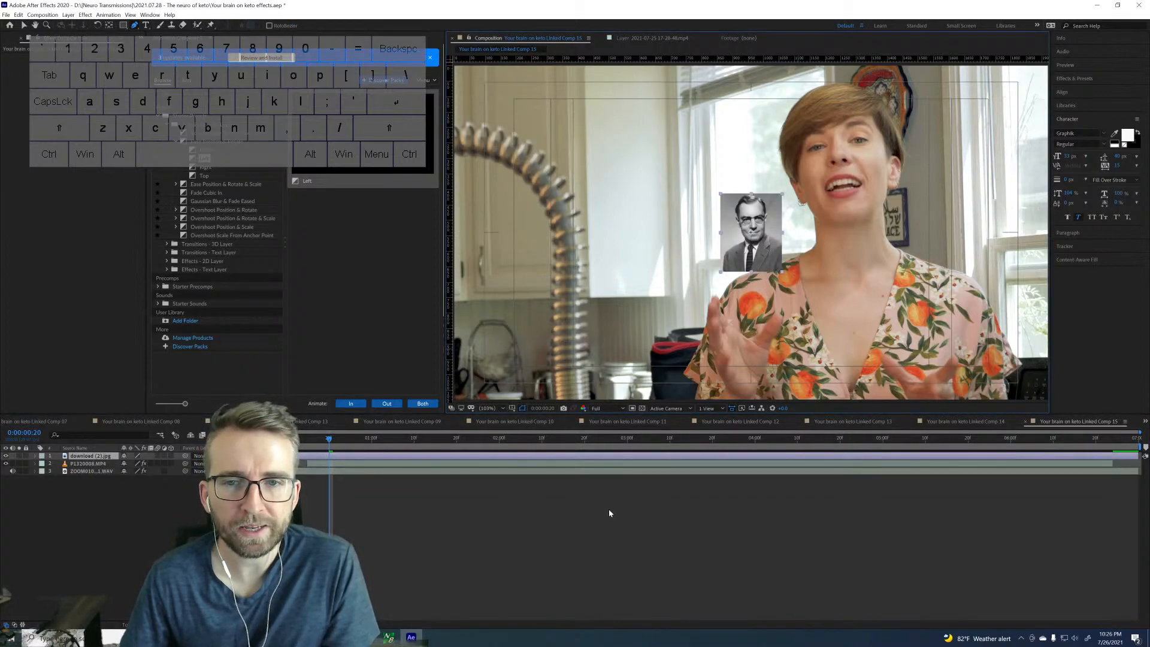
key("p")
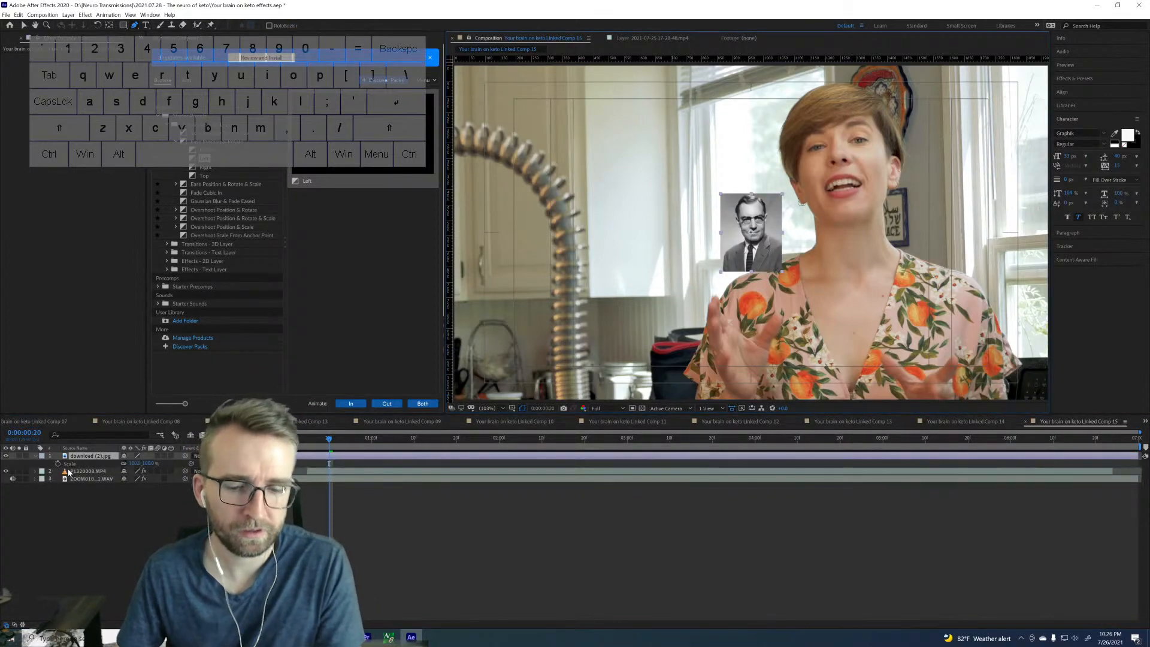
key("shift+s")
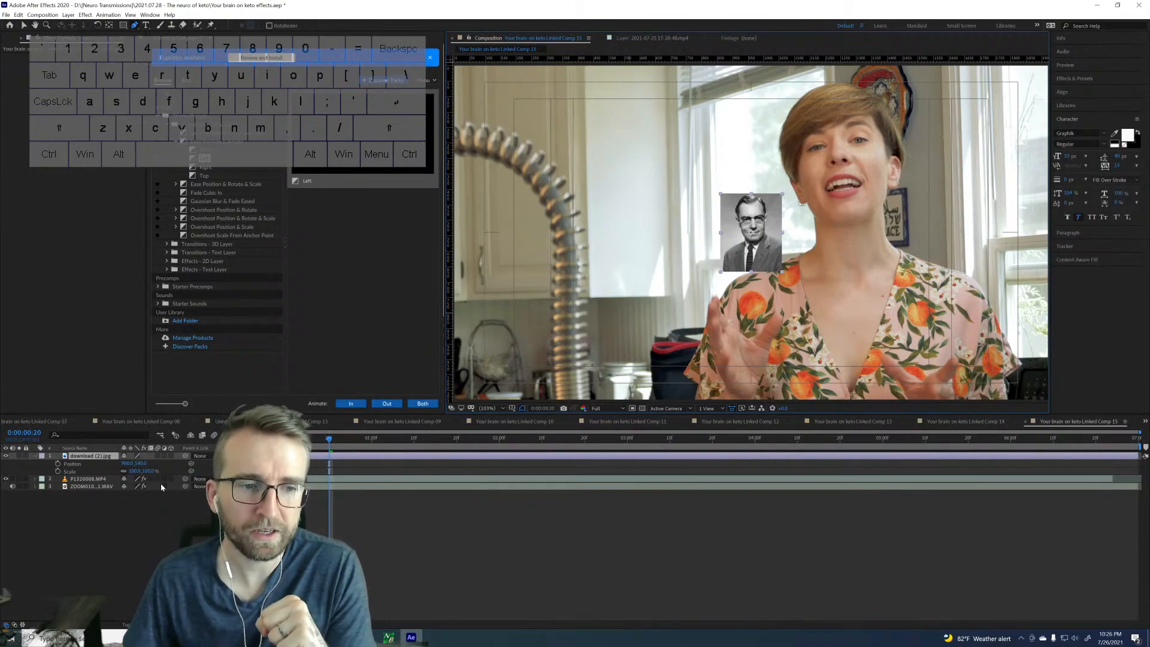
key("s")
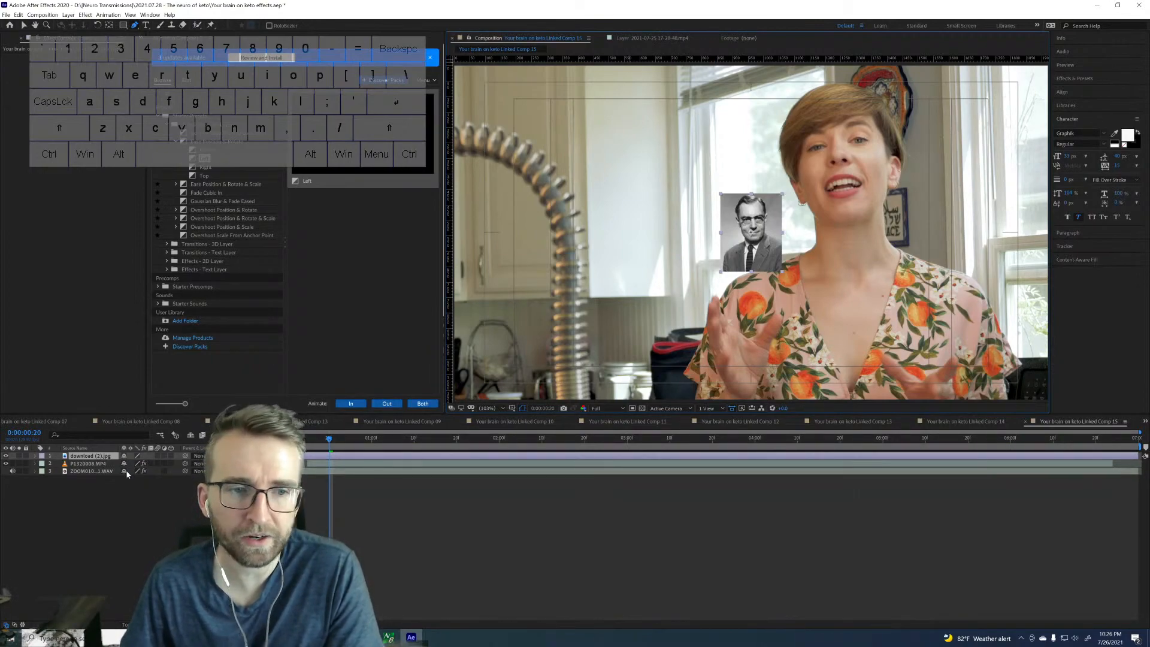
key("p")
key("shift+s")
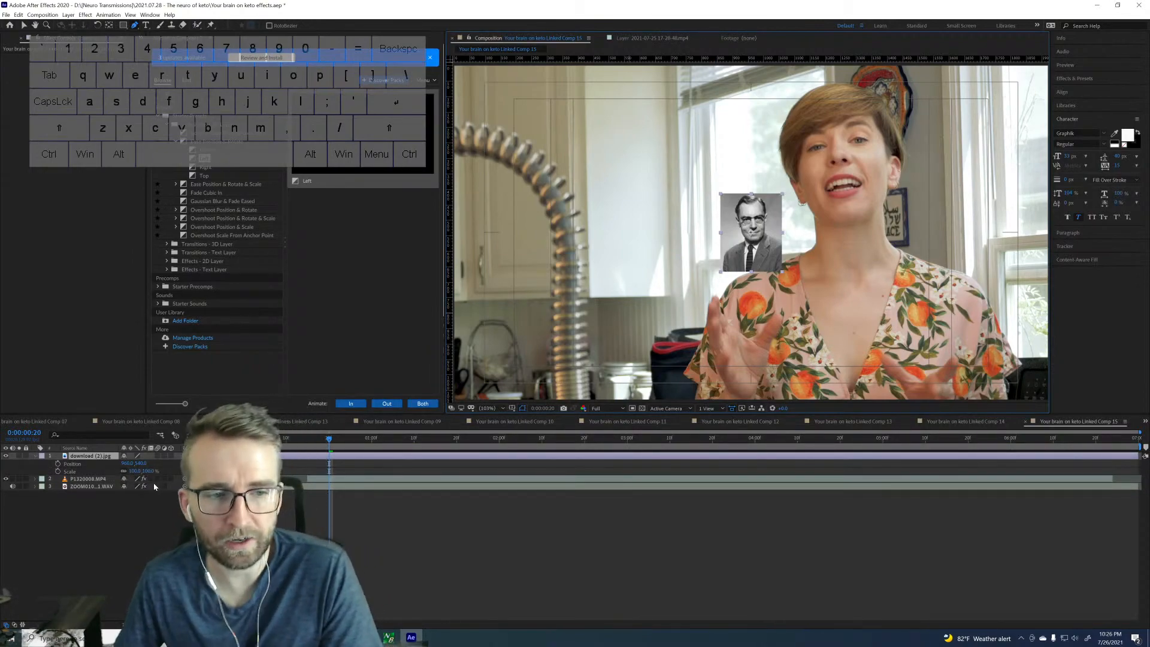
left_click_drag(141, 471, 243, 471)
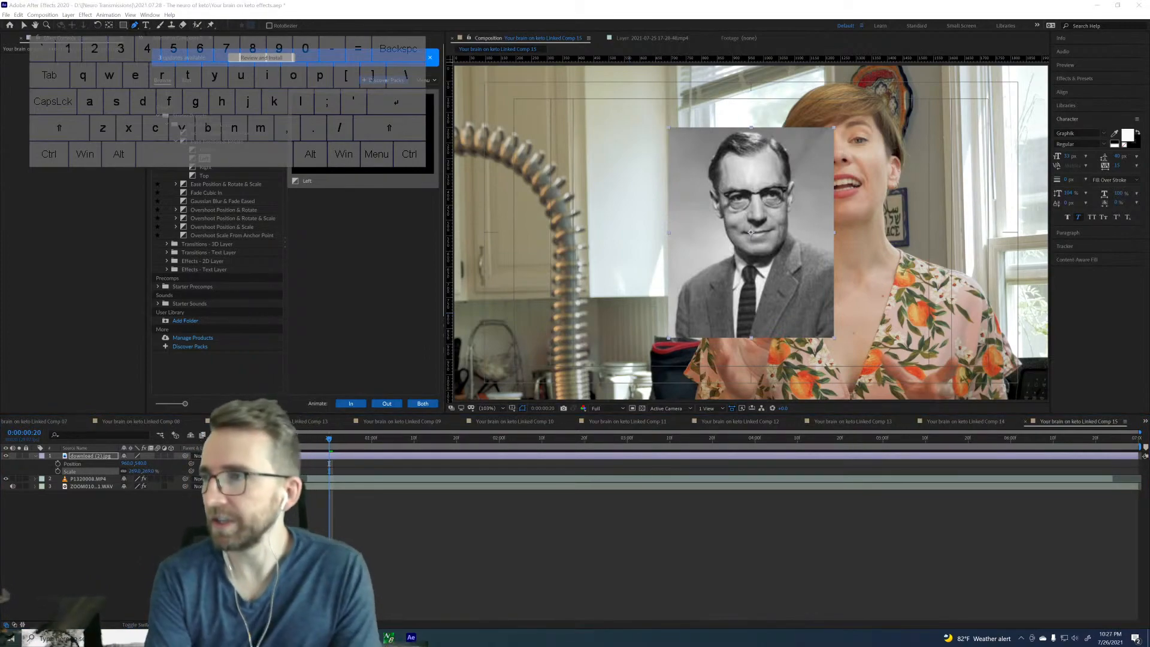
Step: Open the Smart Upscaler site in a browser and upload the downloaded portrait for enhancement
type("upsc")
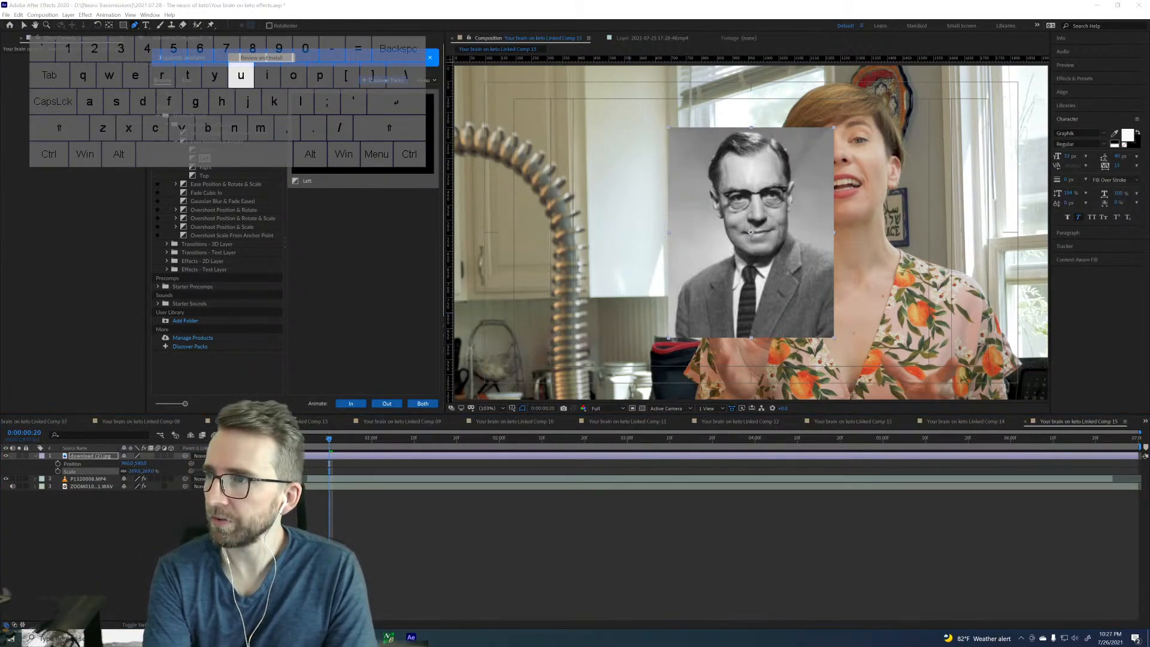
type("a")
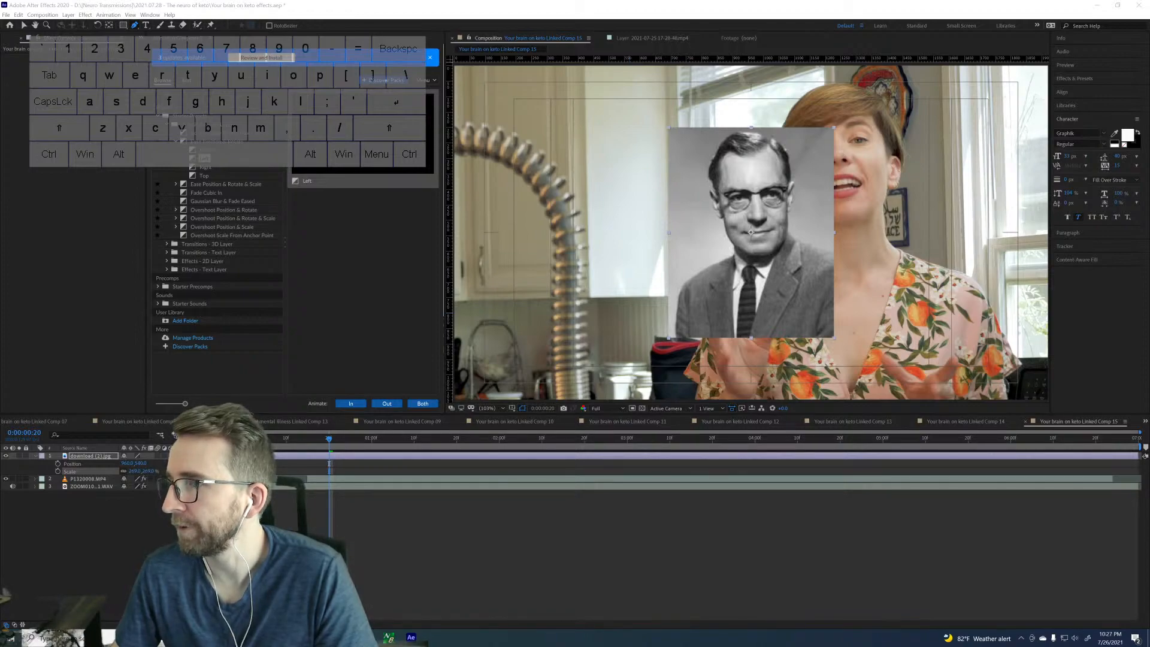
left_click_drag(1149, 324, 721, 63)
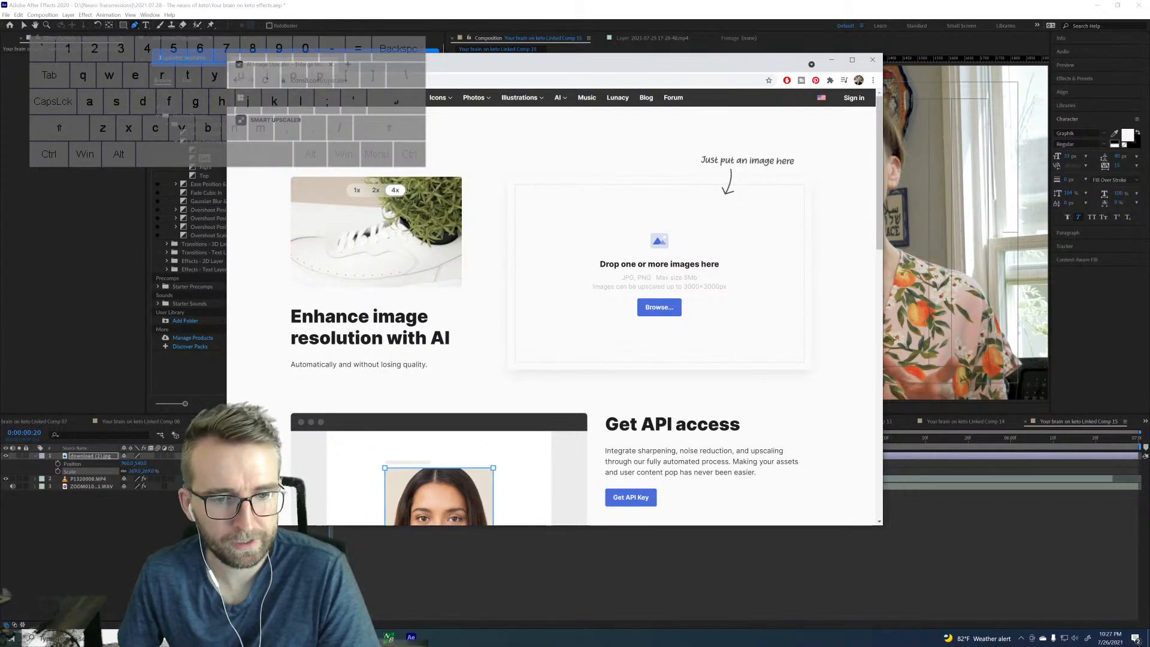
left_click_drag(1149, 323, 636, 342)
scroll(609, 233, "down", 2)
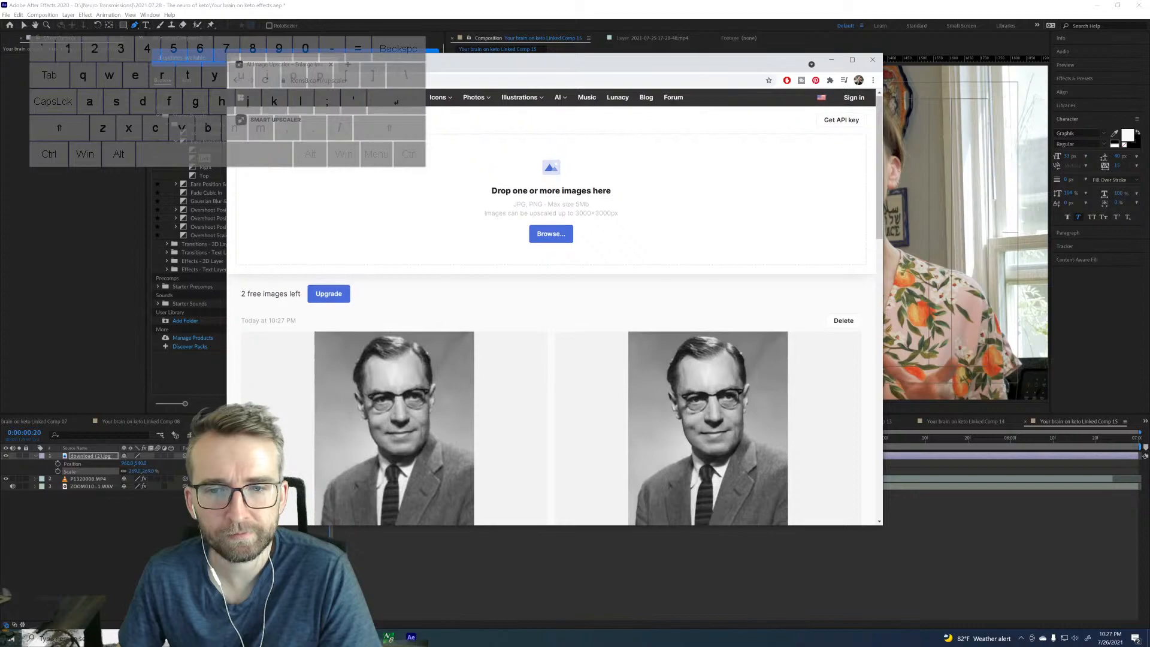
Step: Enlarge the uploaded portrait to 4x and download the upscaled version
scroll(548, 206, "down", 1)
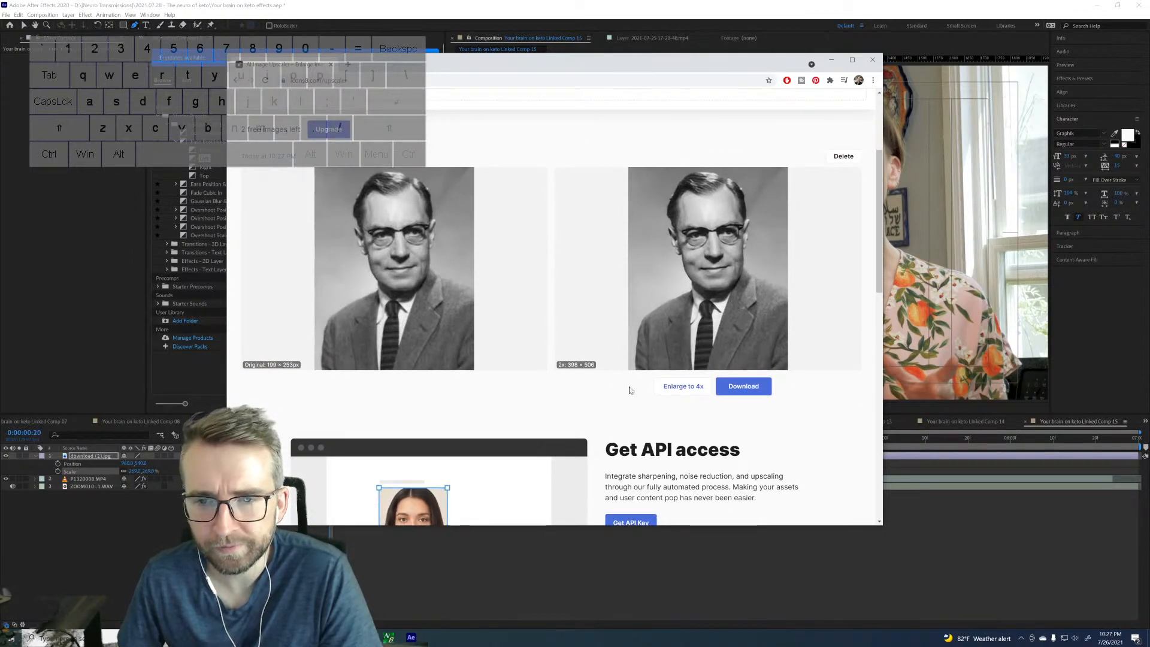
scroll(683, 384, "down", 1)
left_click(684, 385)
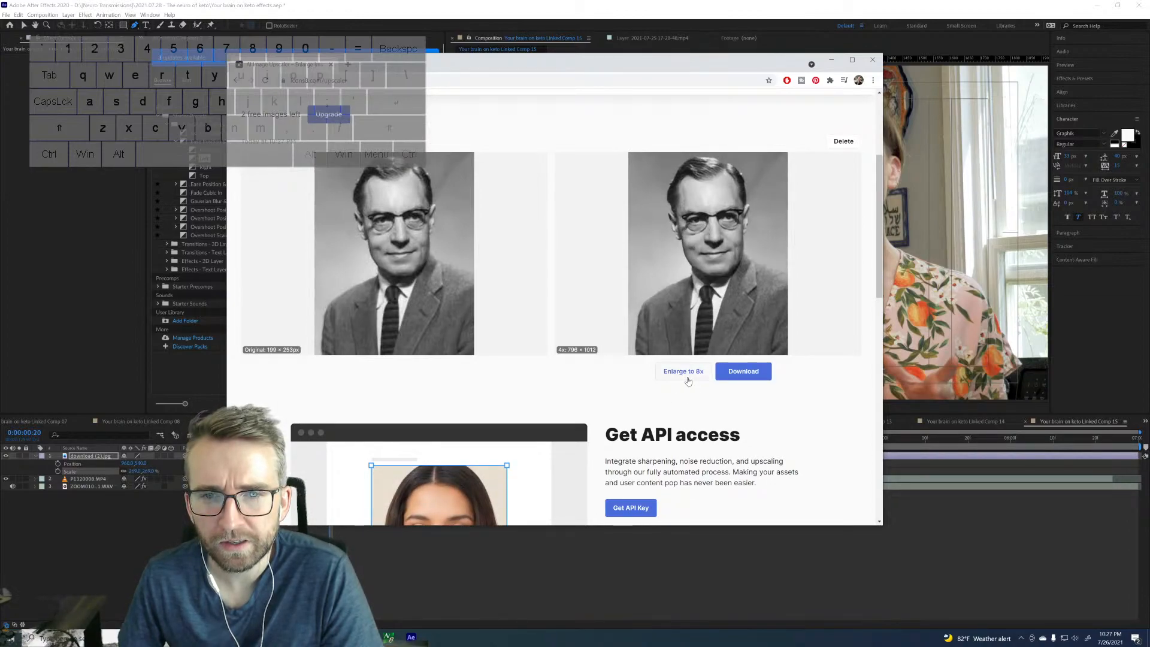
left_click(759, 372)
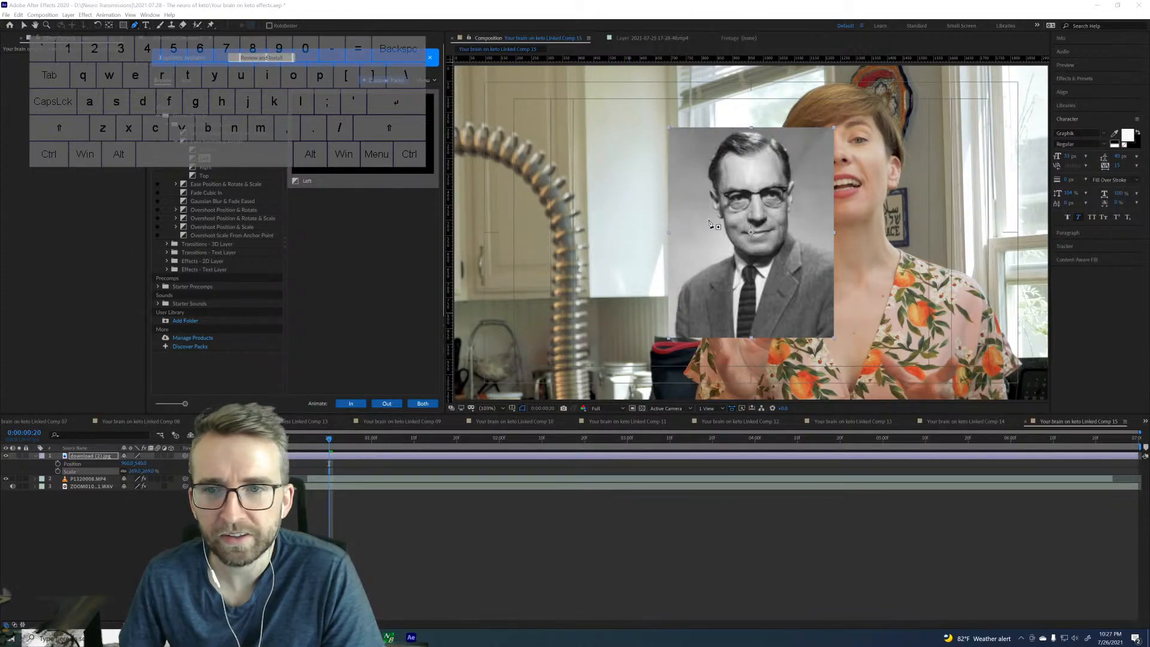
Step: Move the original portrait to the left of the frame and add the upscaled portrait beside it on the right for comparison
left_click_drag(716, 217, 630, 225)
key("ctrl+z")
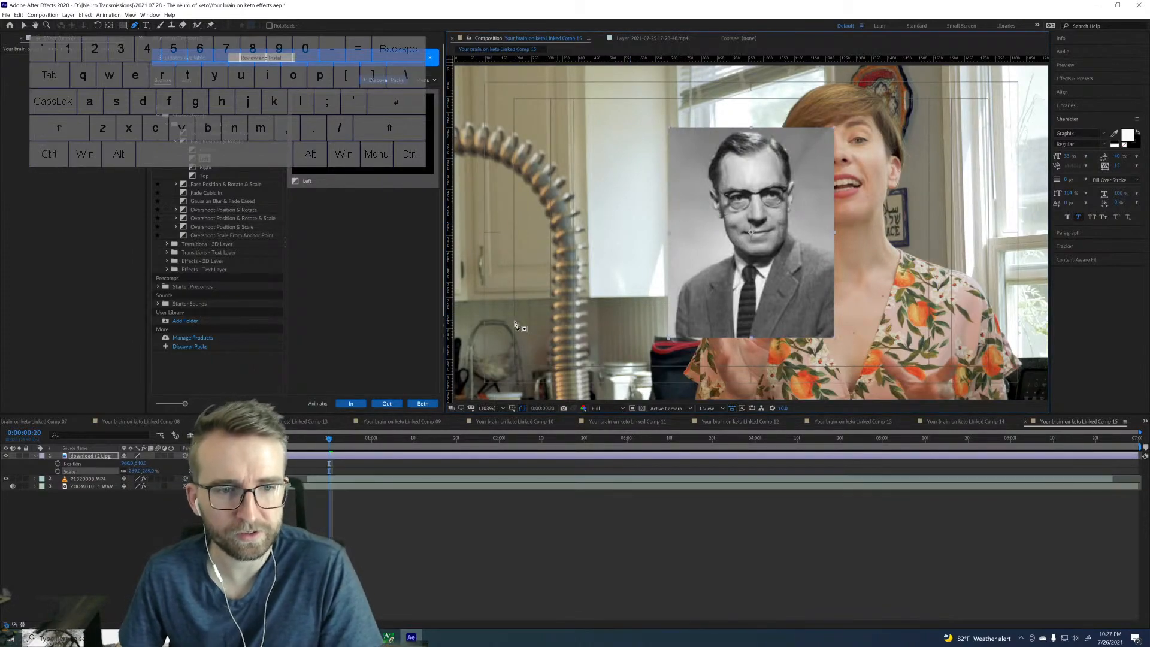
key("v")
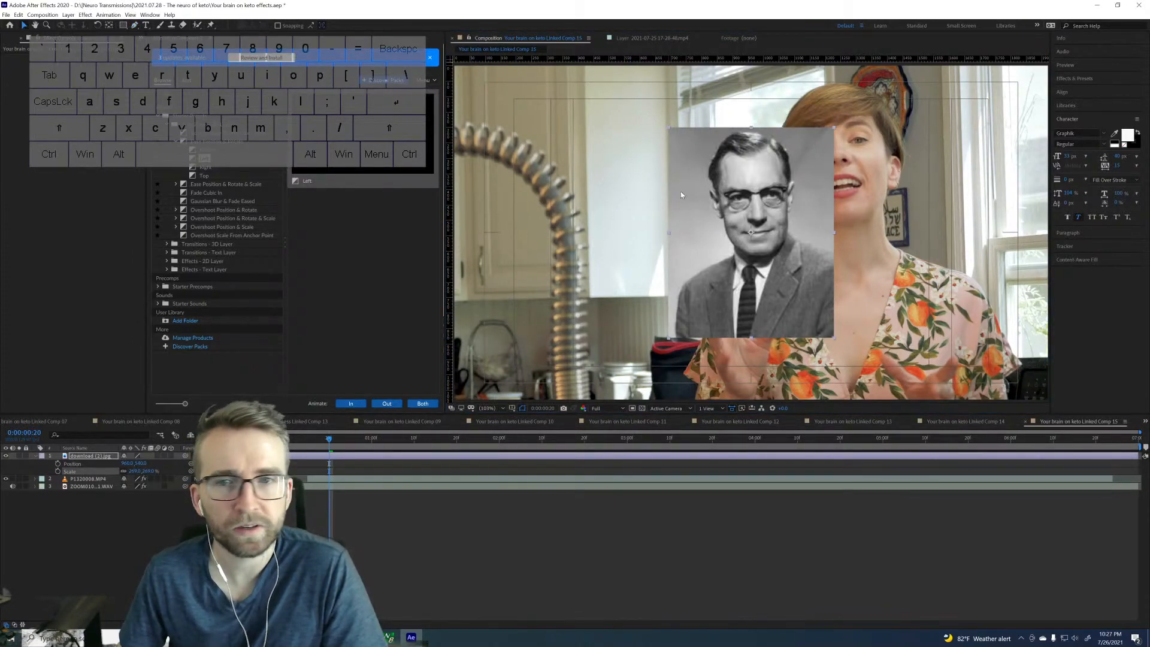
left_click_drag(680, 192, 567, 167)
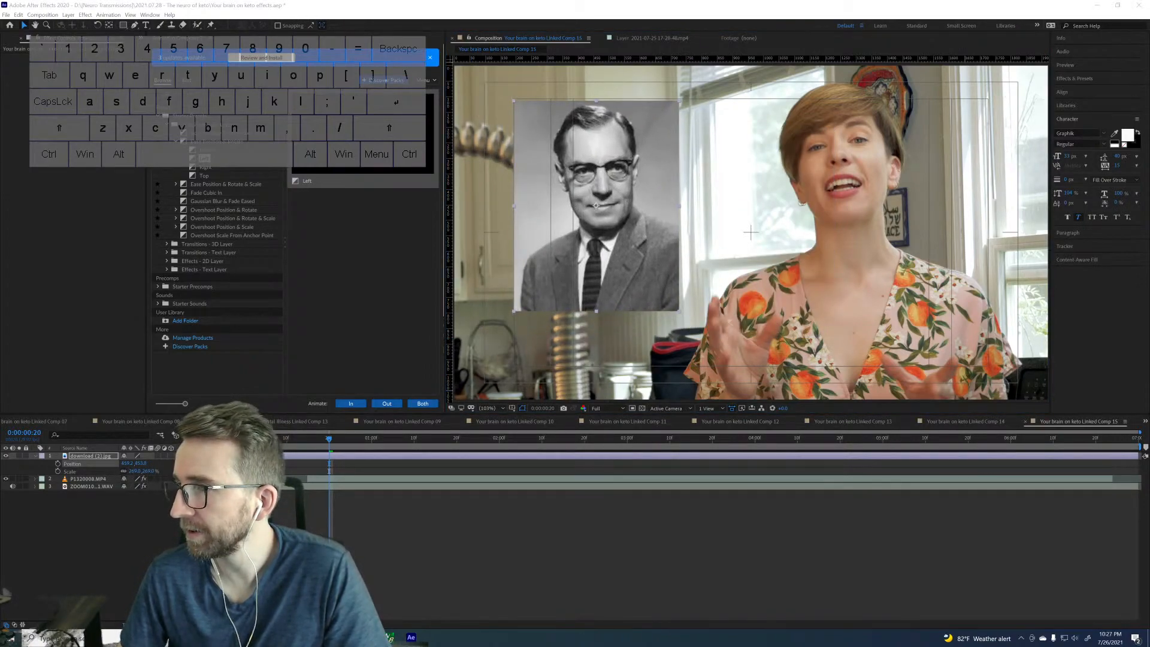
left_click_drag(743, 186, 908, 280)
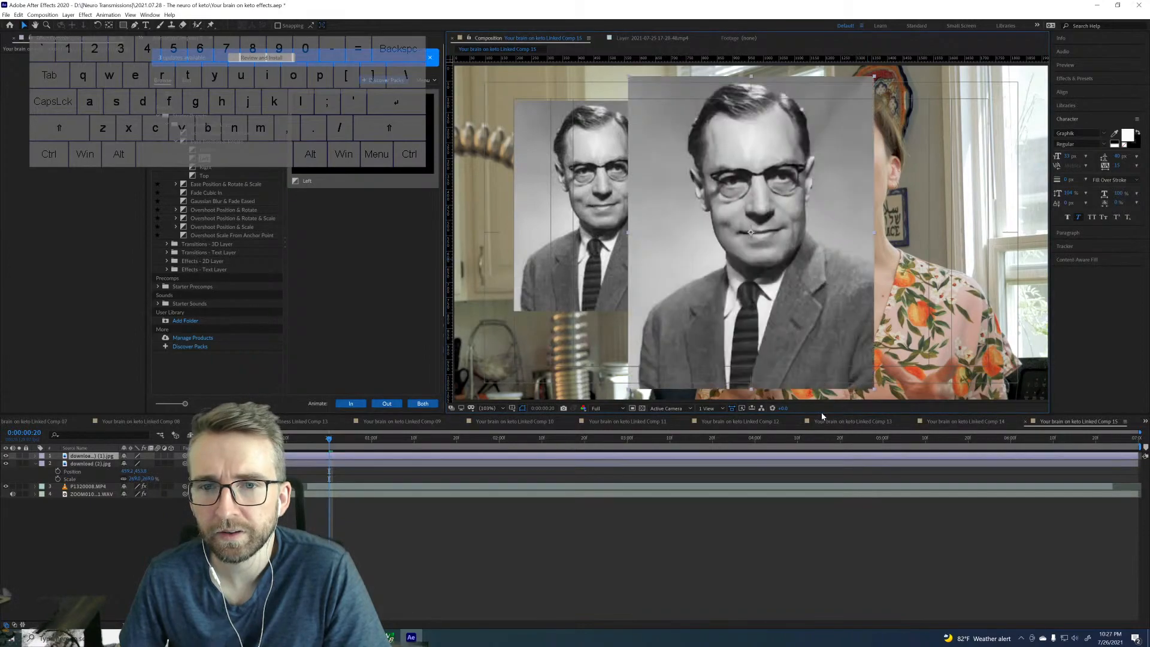
left_click_drag(760, 274, 888, 292)
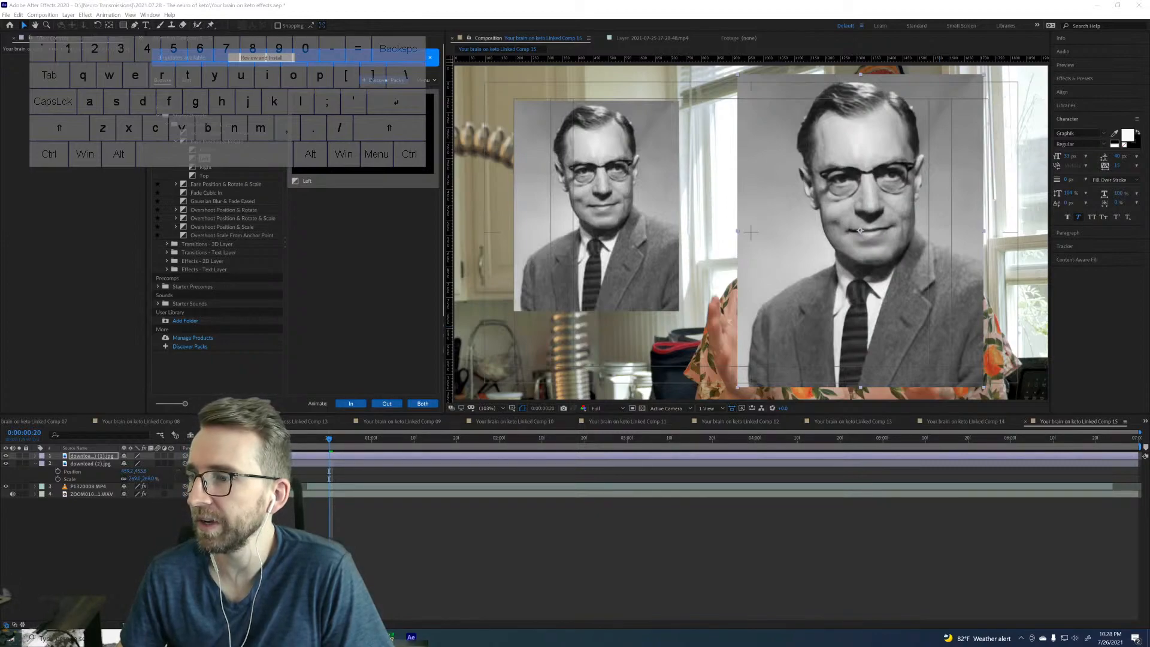
Step: Delete the original low-resolution portrait layer and move the upscaled portrait into its place beside the speaker
left_click(614, 228)
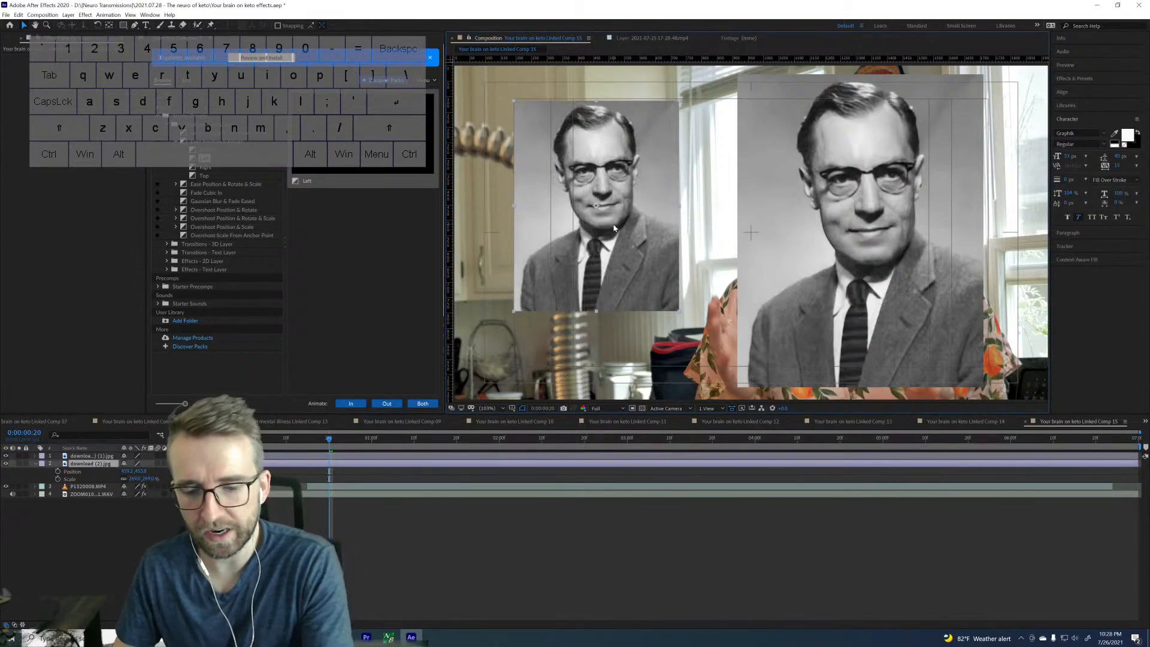
key("Delete")
left_click_drag(830, 235, 604, 252)
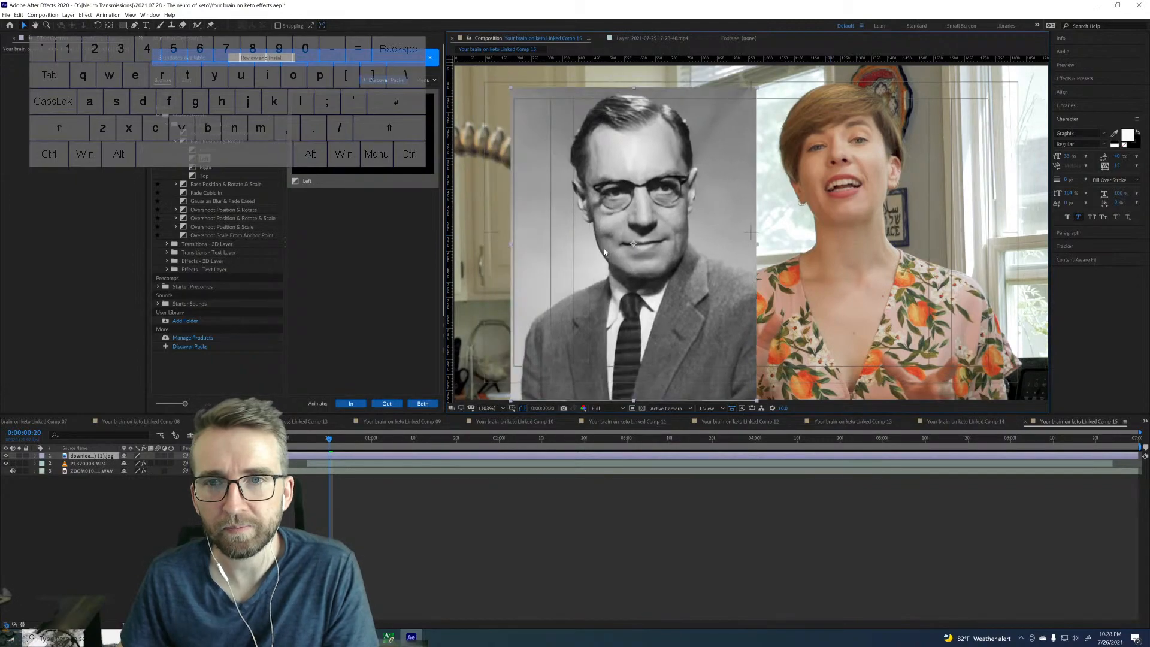
Step: Scale the upscaled portrait down to about 68% and align its left edge with the safe-area guide in the frame's upper left
key("s")
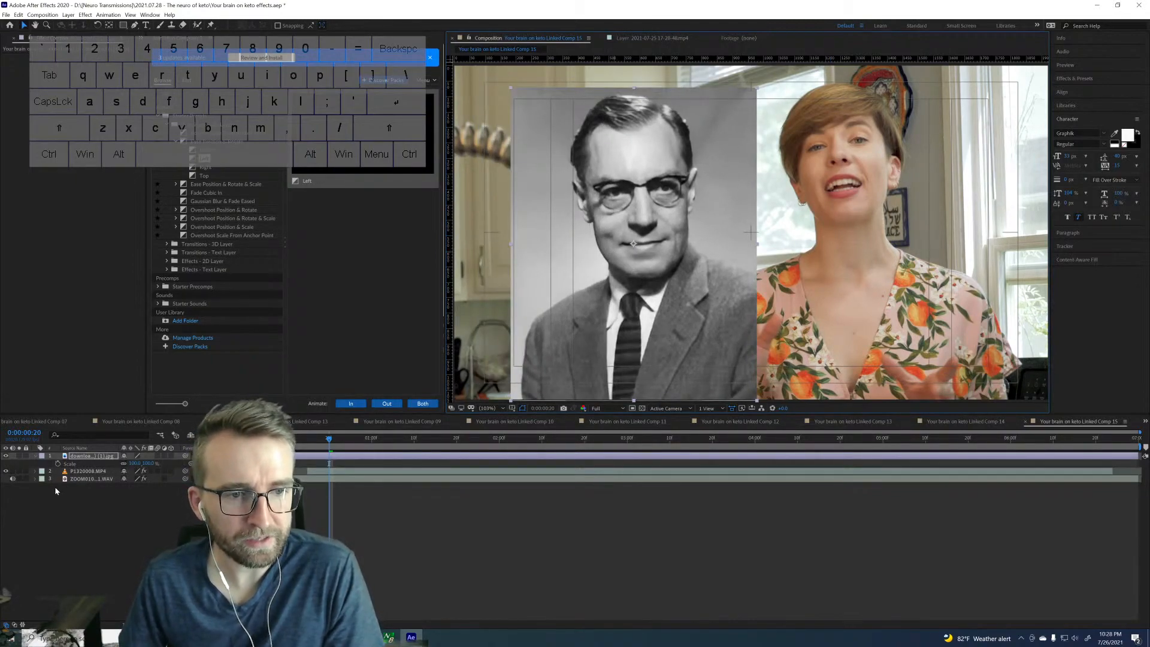
key("shift+p")
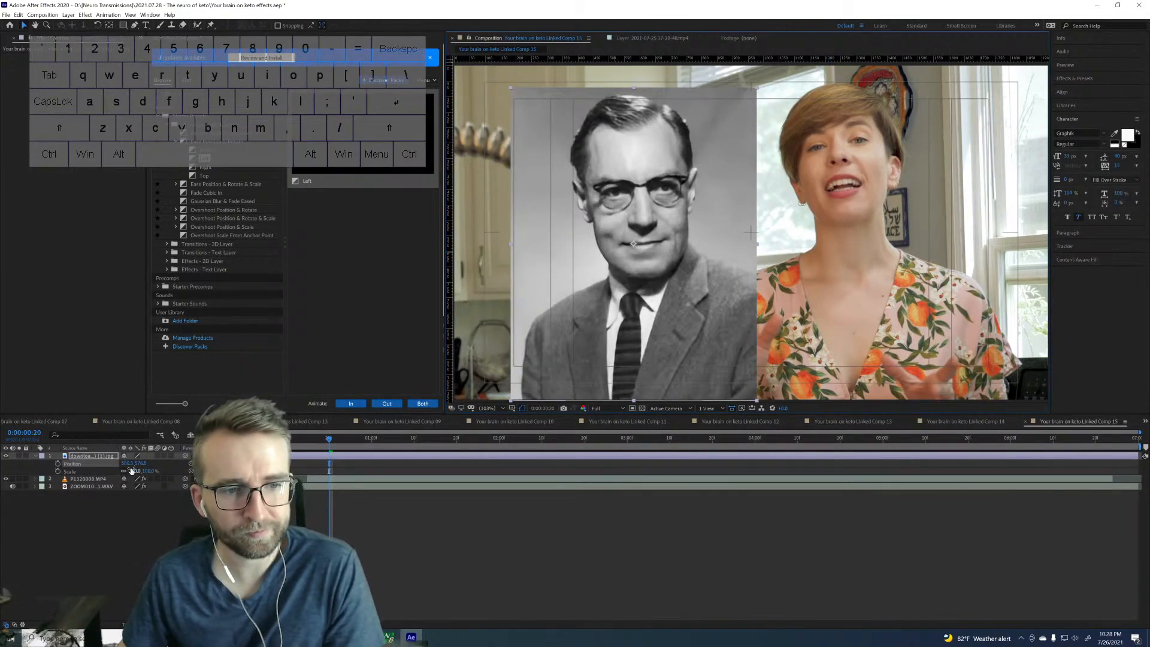
mouse_move(123, 471)
left_mouse_down()
mouse_move(90, 471)
mouse_move(130, 471)
mouse_move(103, 463)
left_mouse_up()
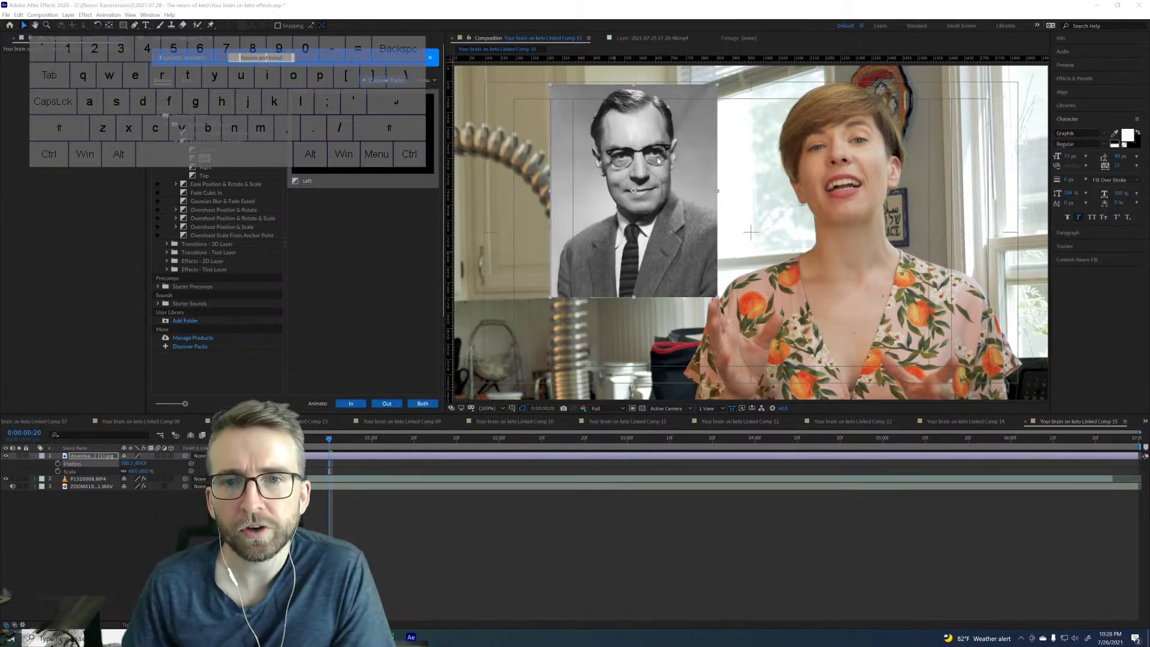
left_click_drag(651, 139, 619, 158)
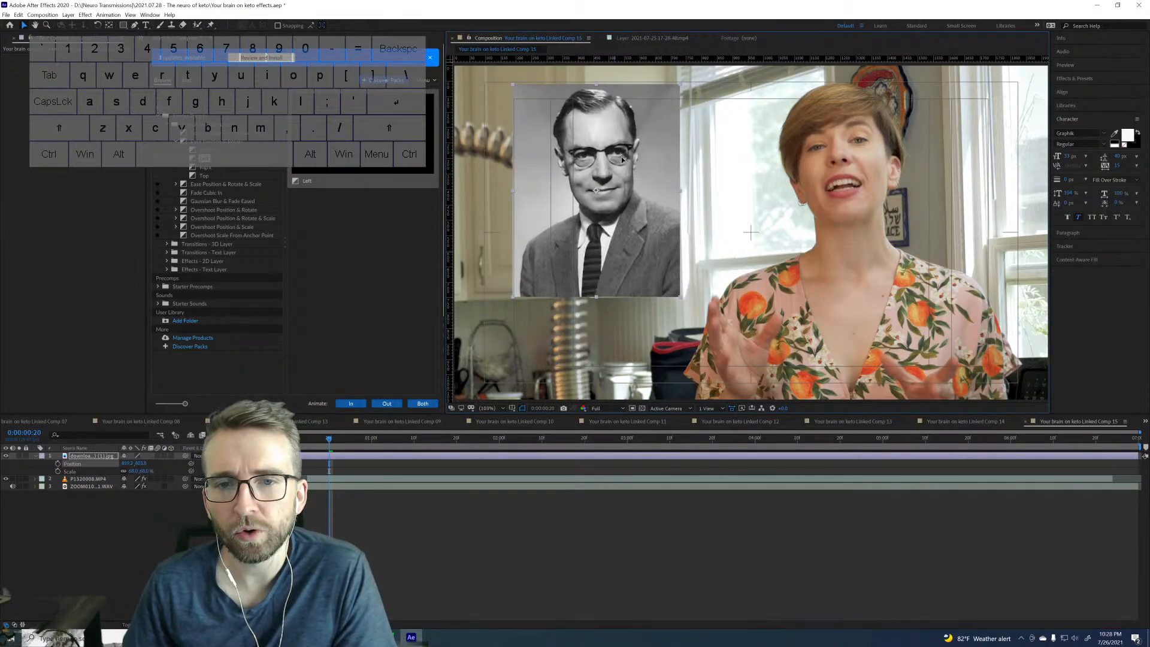
Step: Copy the W.G. Lennox title from Linked Comp 13 into Linked Comp 15 and shift it earlier so it shows at 0:00:00:20
left_click(844, 422)
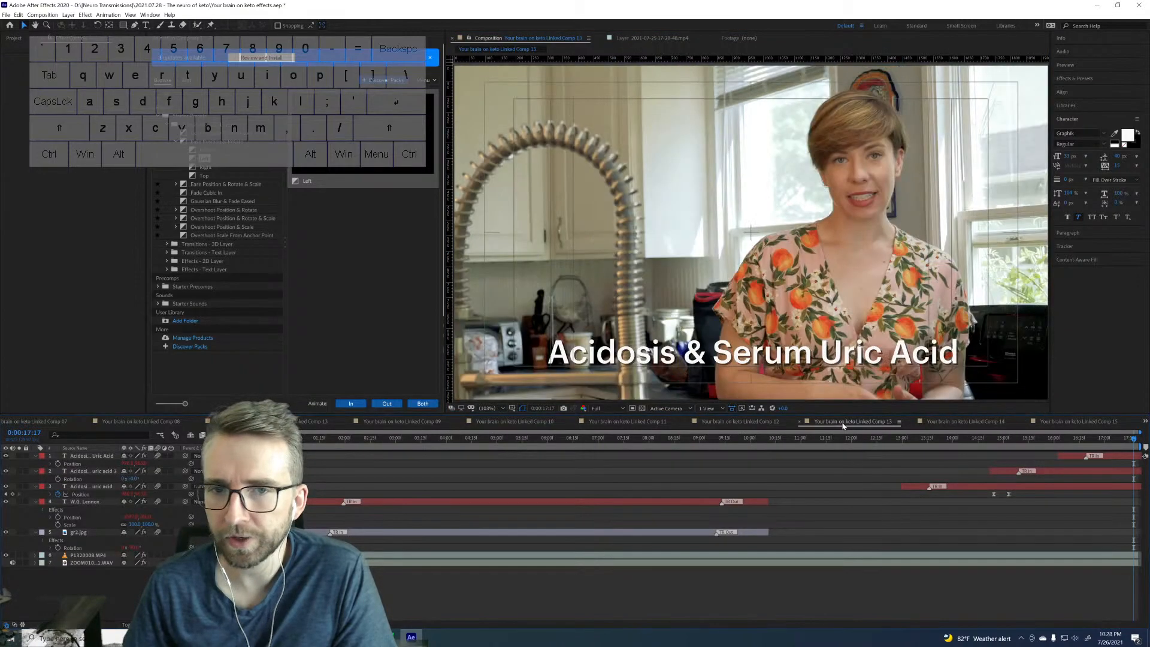
left_click(639, 438)
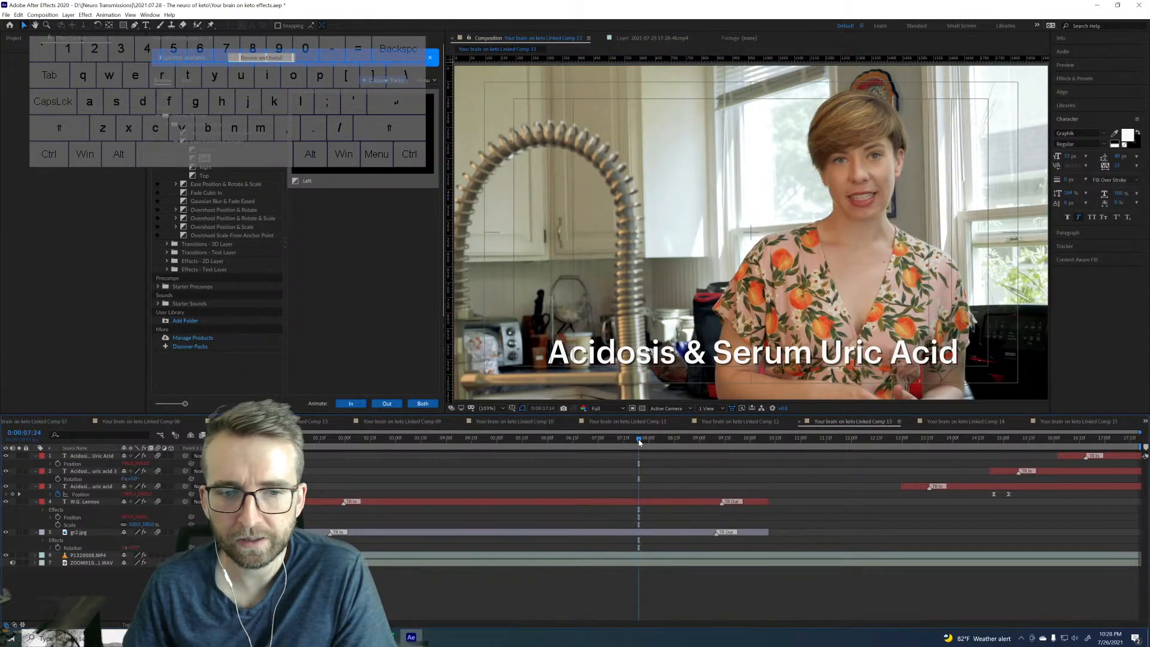
left_click(506, 502)
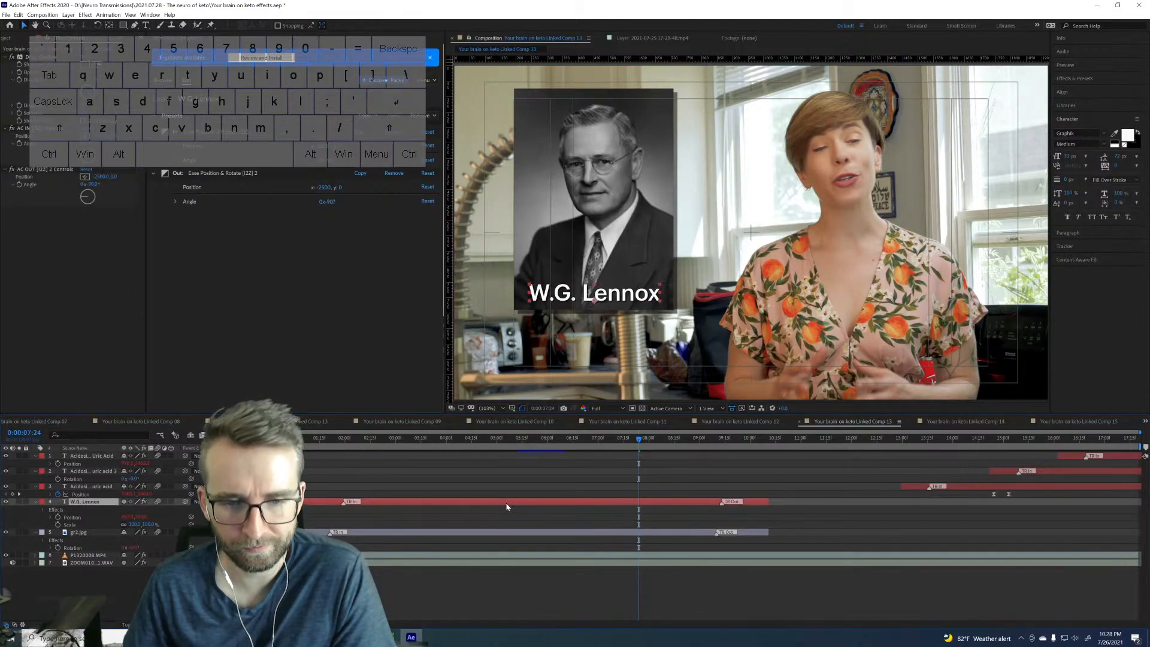
key("ctrl+c")
left_click(1061, 422)
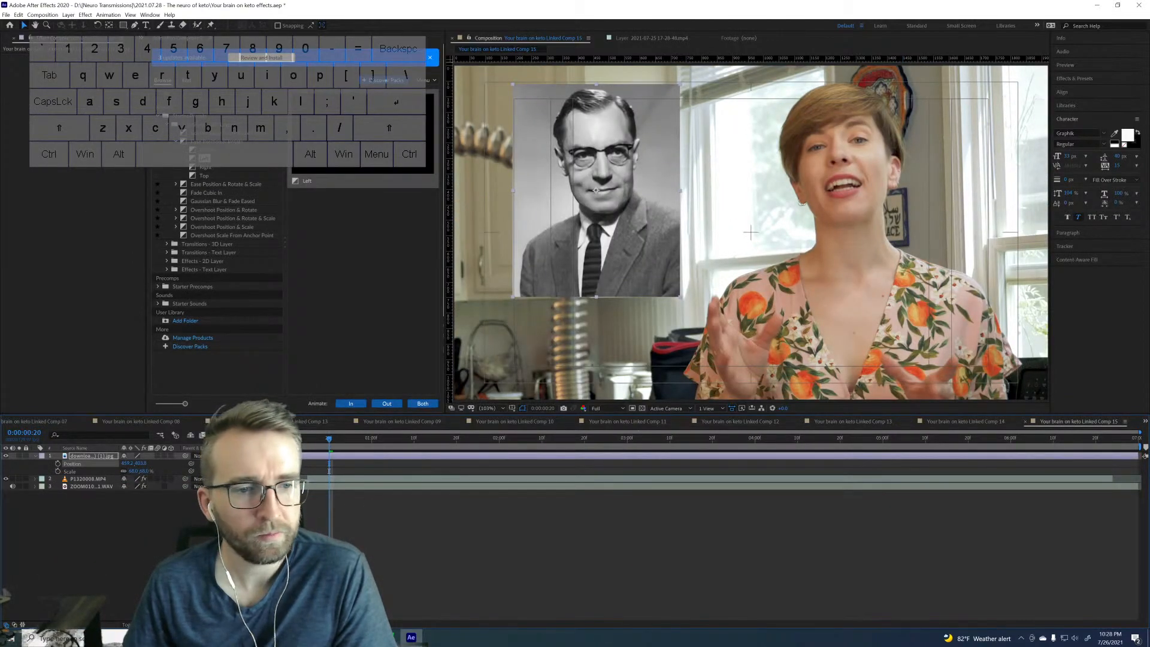
key("ctrl+v")
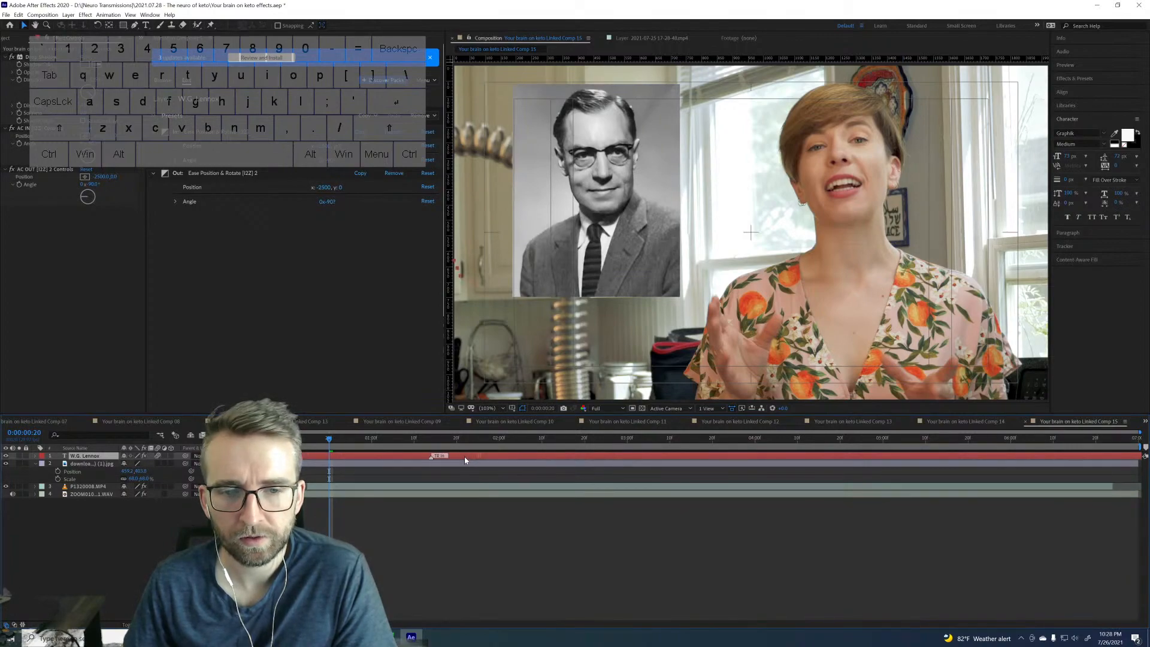
left_click_drag(464, 460, 373, 461)
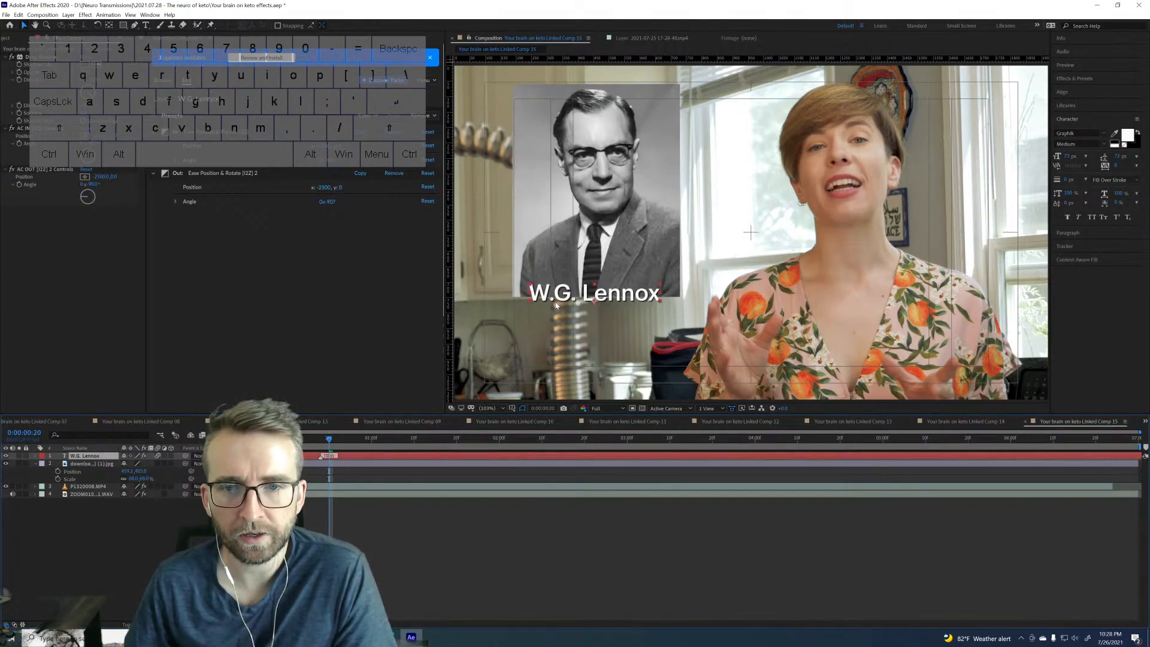
Step: Move the pasted title up onto the portrait and replace its text with "Rollin Turner" and "Woodyatt" on a second line
left_click_drag(558, 299, 563, 272)
double_click(563, 272)
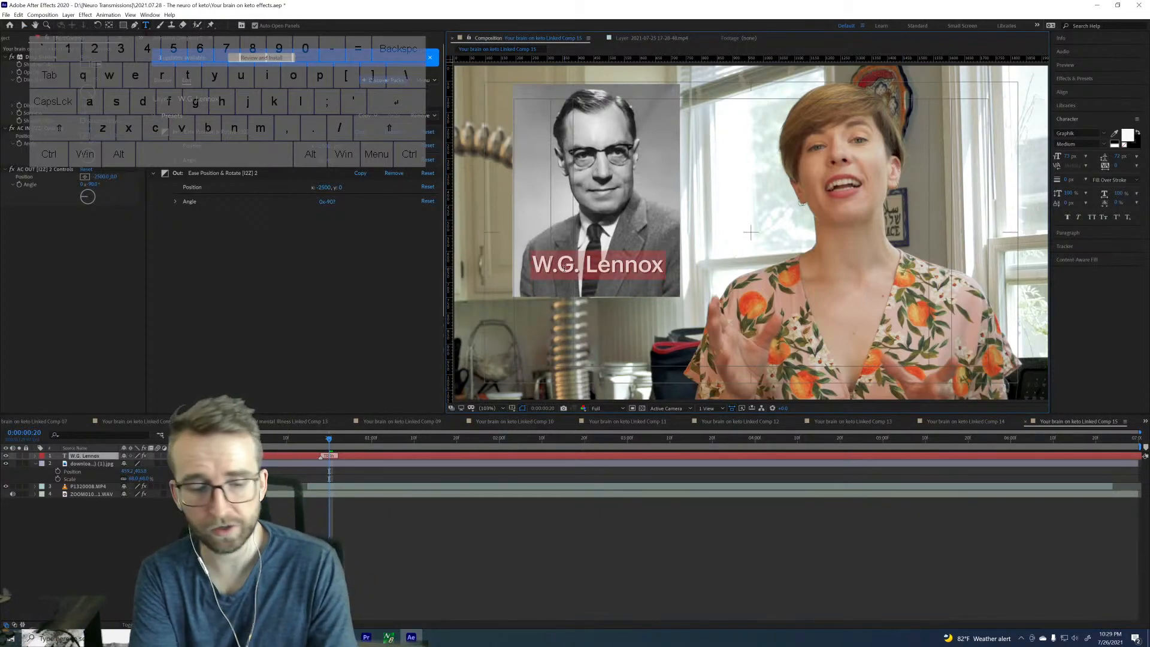
key("ctrl+v")
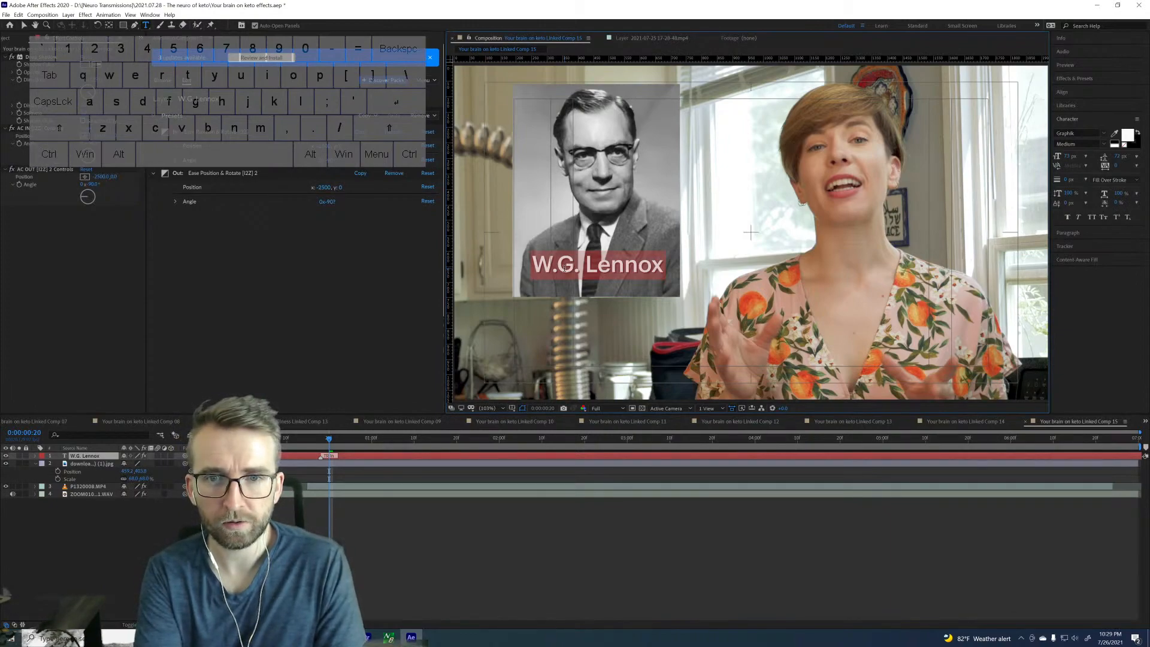
type("Rollin")
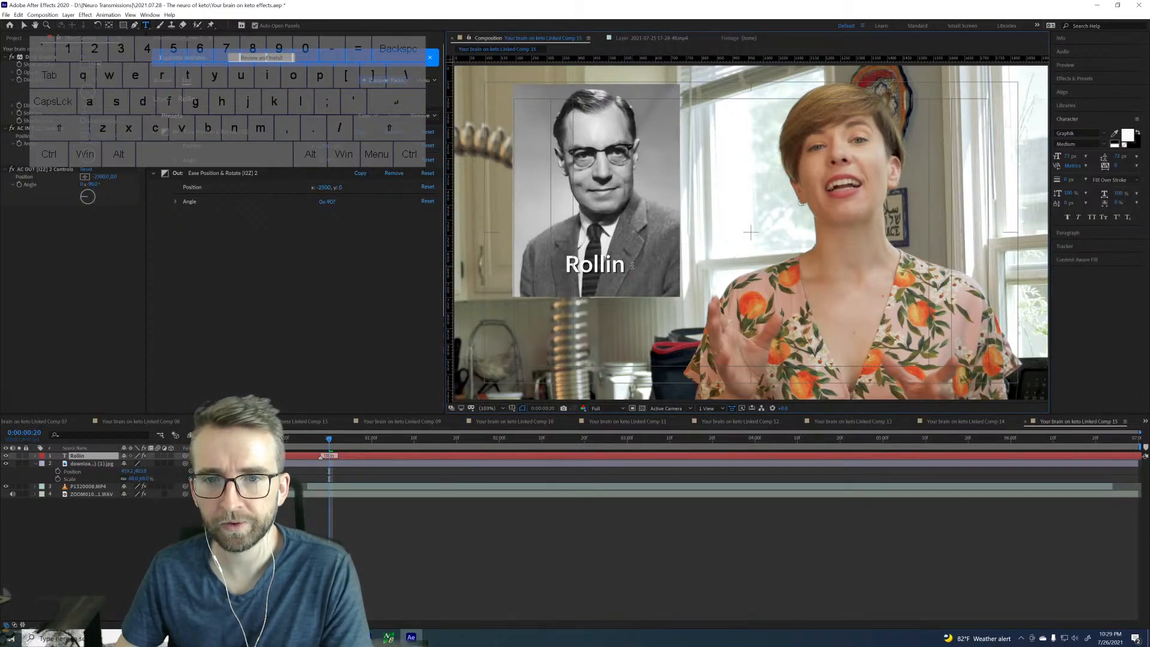
type("Turner")
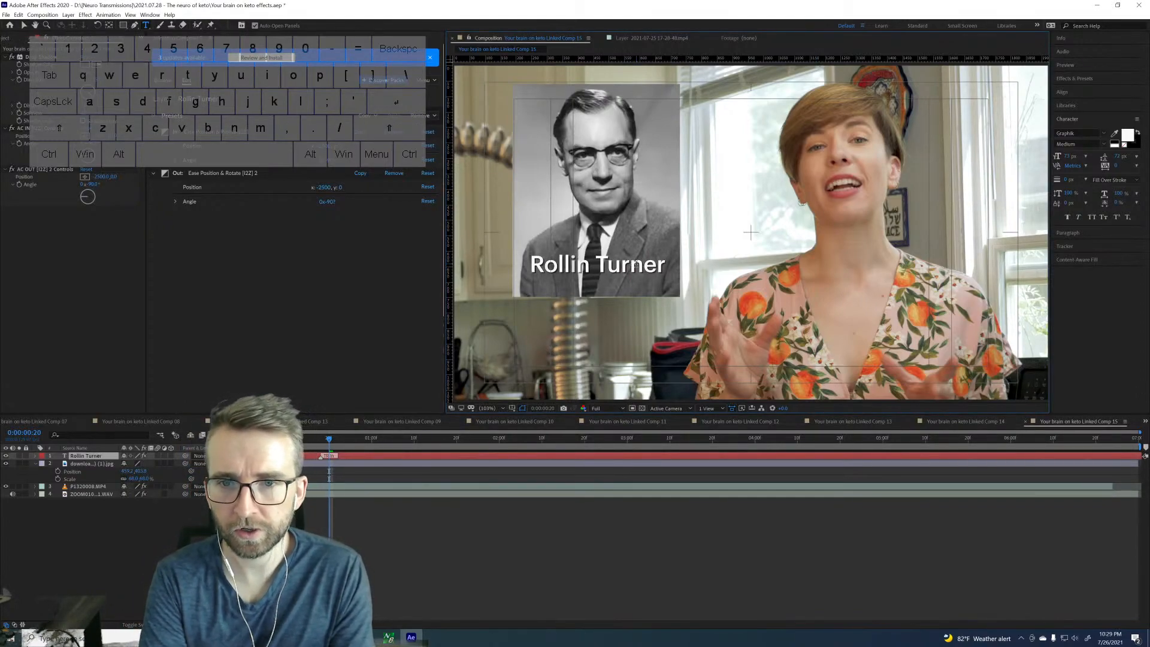
key("Return")
type("Woodyatt")
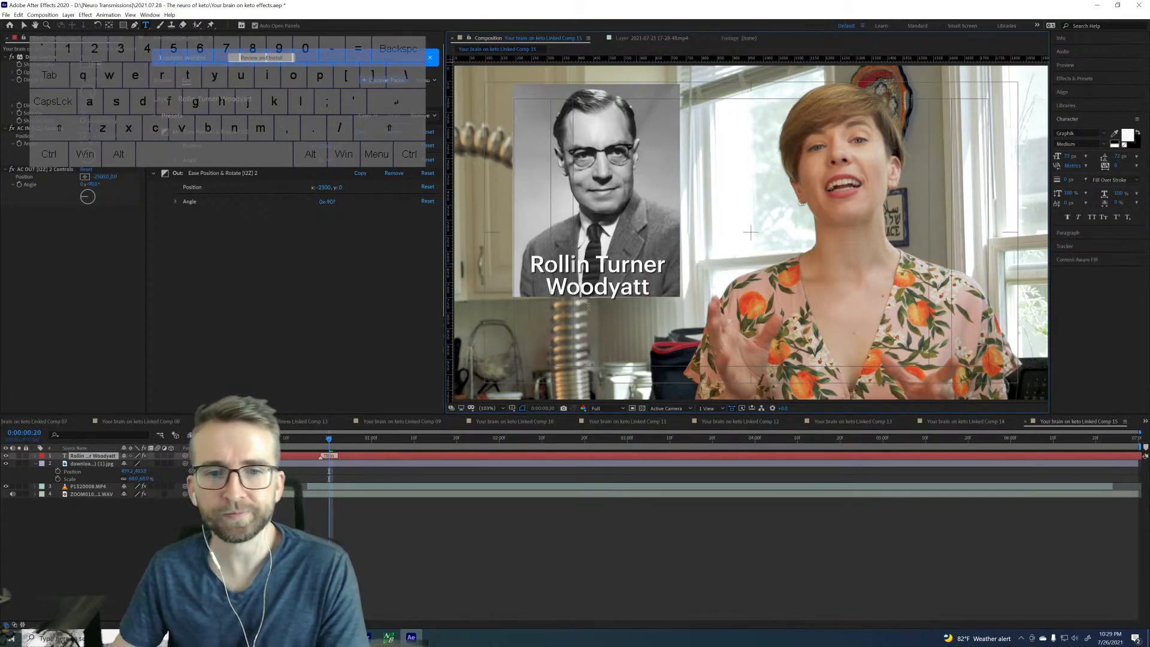
Step: Raise the name title slightly so both lines fit within the bottom edge of the portrait
left_click(91, 458)
key("s")
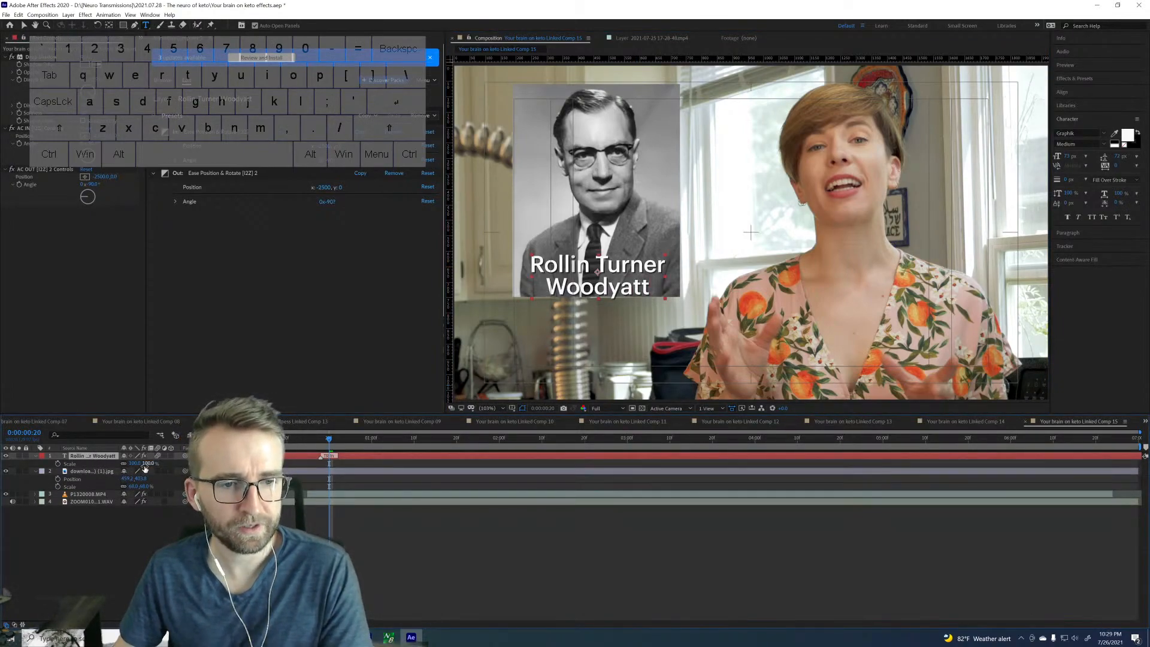
key("p")
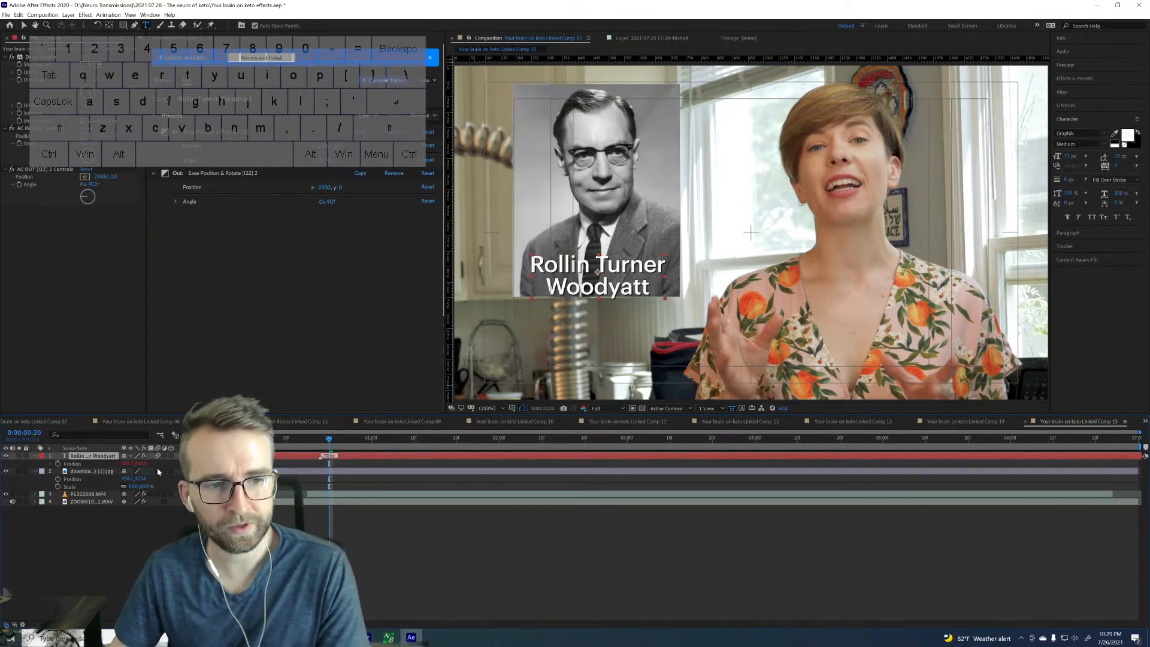
left_click_drag(144, 466, 137, 463)
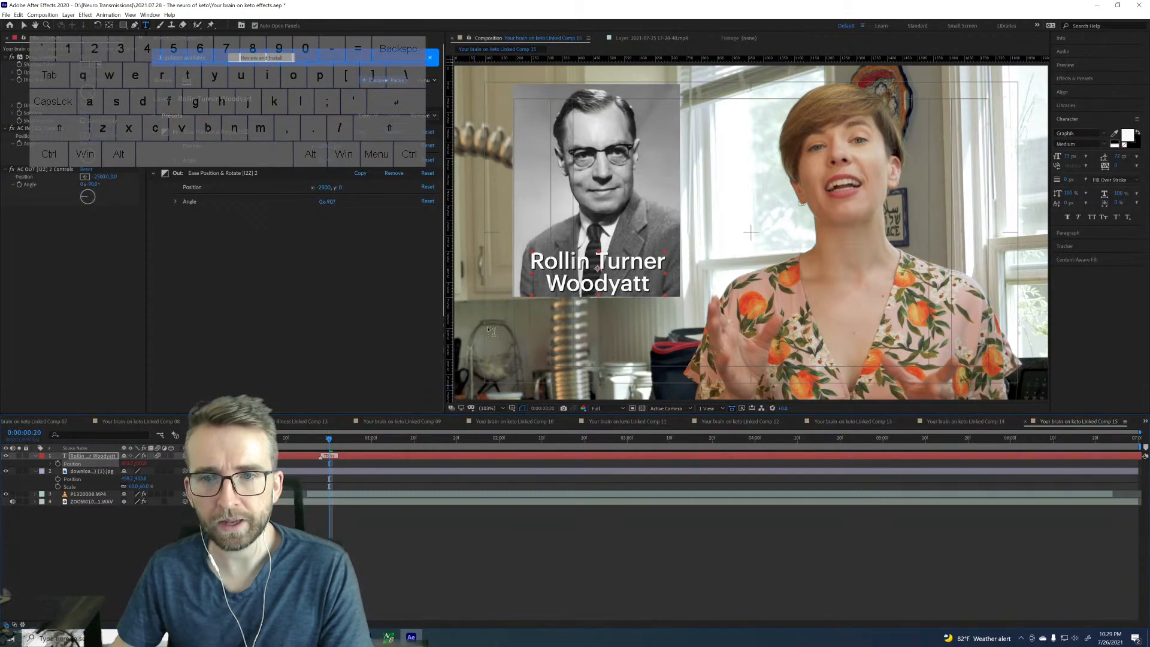
Step: Shift the name title and the portrait together slightly to the left in the frame, keeping their alignment to each other
left_click(95, 473, "shift")
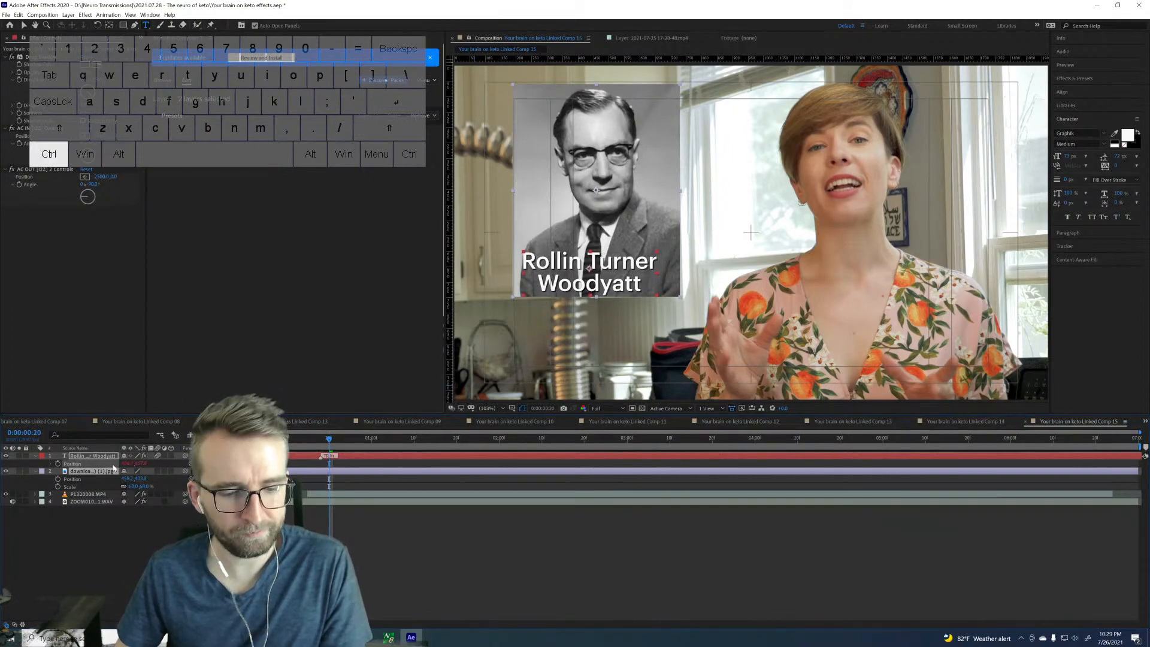
key("ctrl+z")
left_click(75, 479)
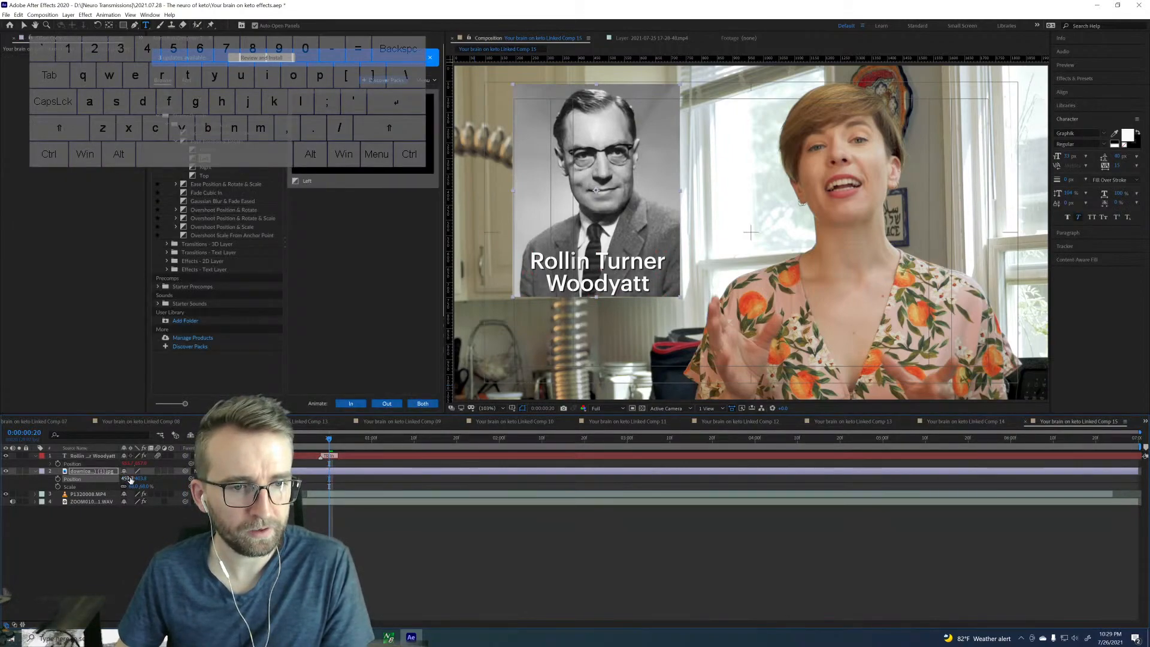
left_click(78, 464, "shift")
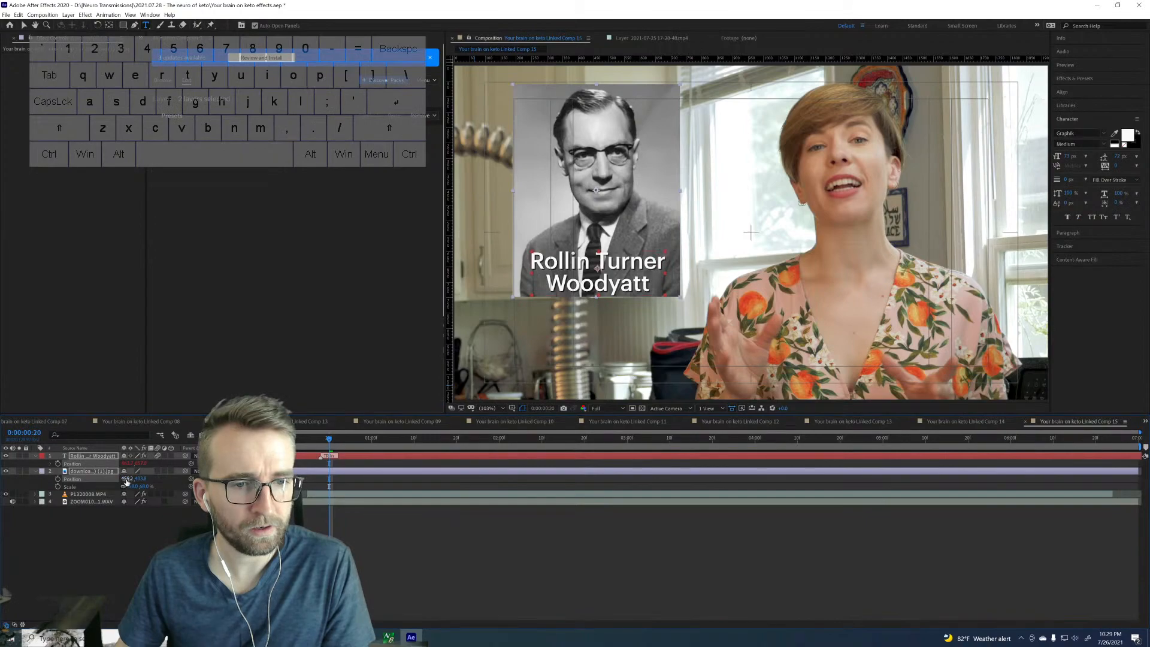
left_click_drag(129, 479, 109, 479)
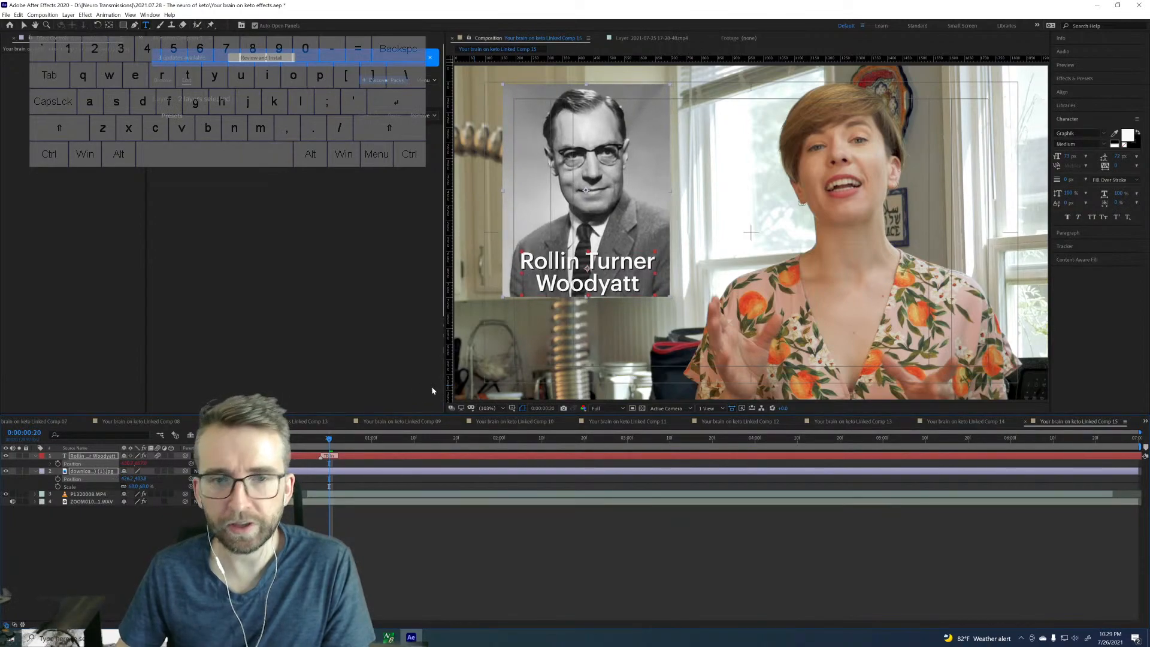
Step: Apply the Left preset as an entrance animation to the portrait layer
left_click(304, 478)
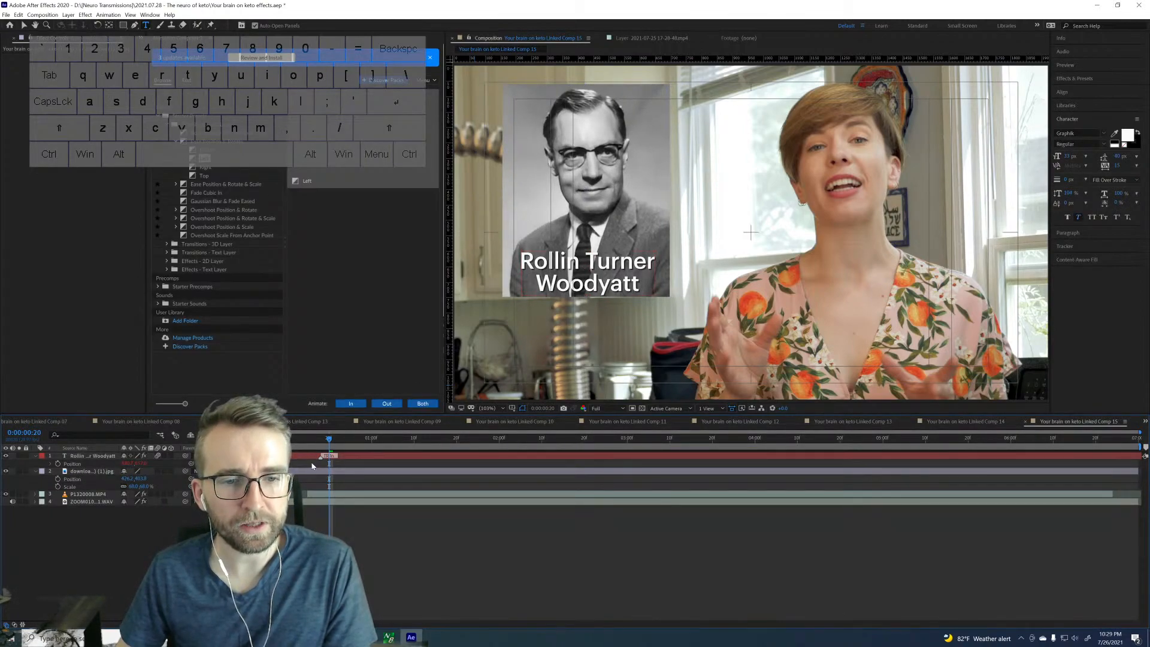
left_click(304, 470)
left_click(350, 404)
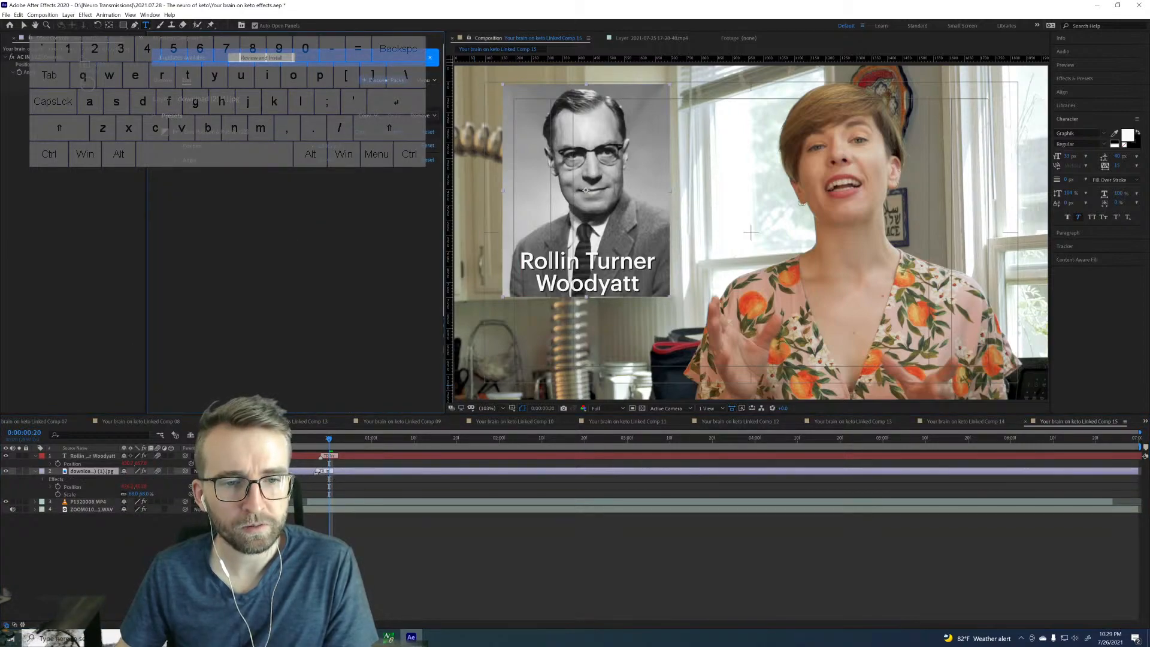
Step: Move the portrait and title layers together later in the timeline, clear of the opening speech
left_click_drag(353, 470, 358, 471)
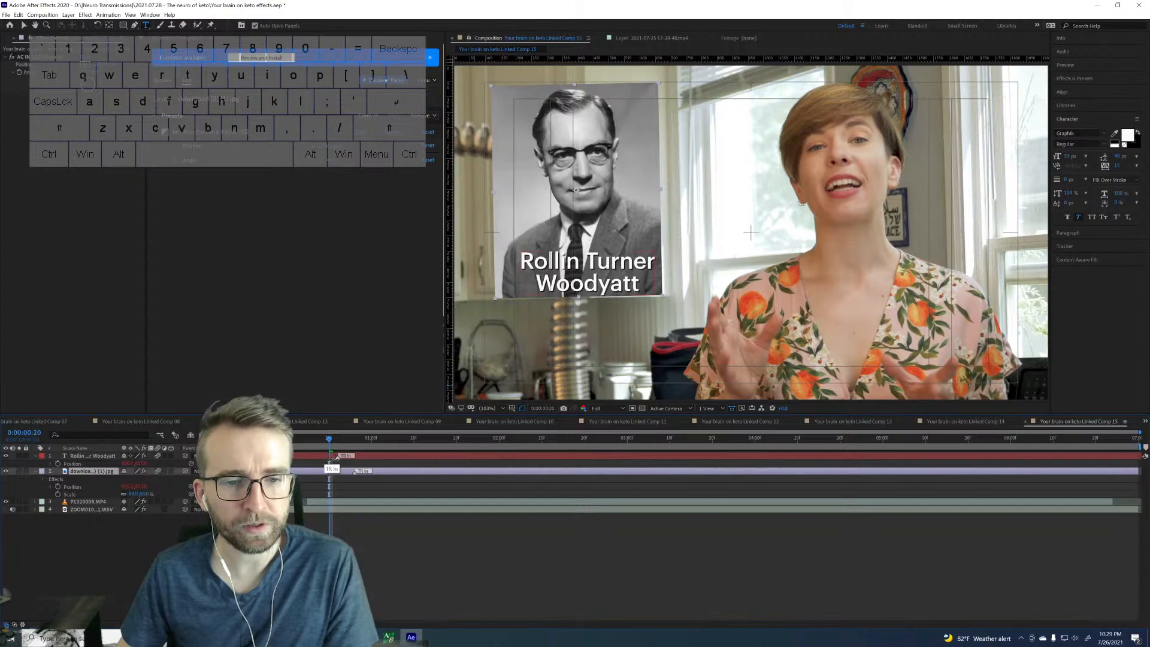
left_click(348, 457, "shift")
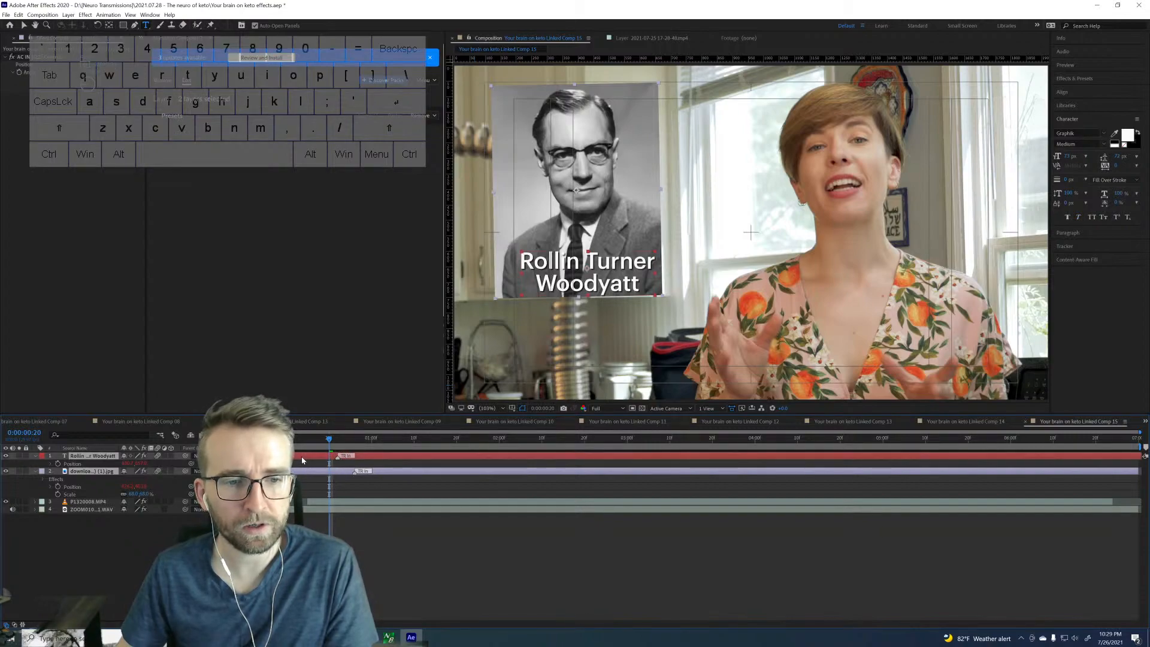
mouse_move(348, 456)
left_mouse_down()
mouse_move(526, 461)
mouse_move(444, 475)
left_mouse_up()
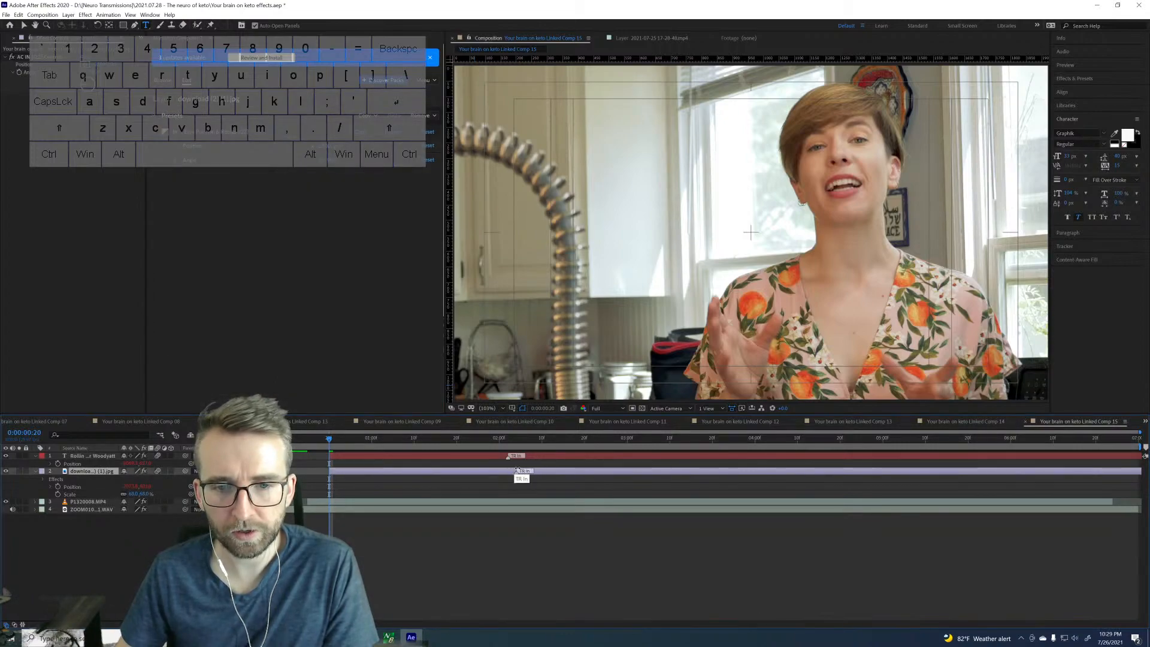
left_click(303, 438)
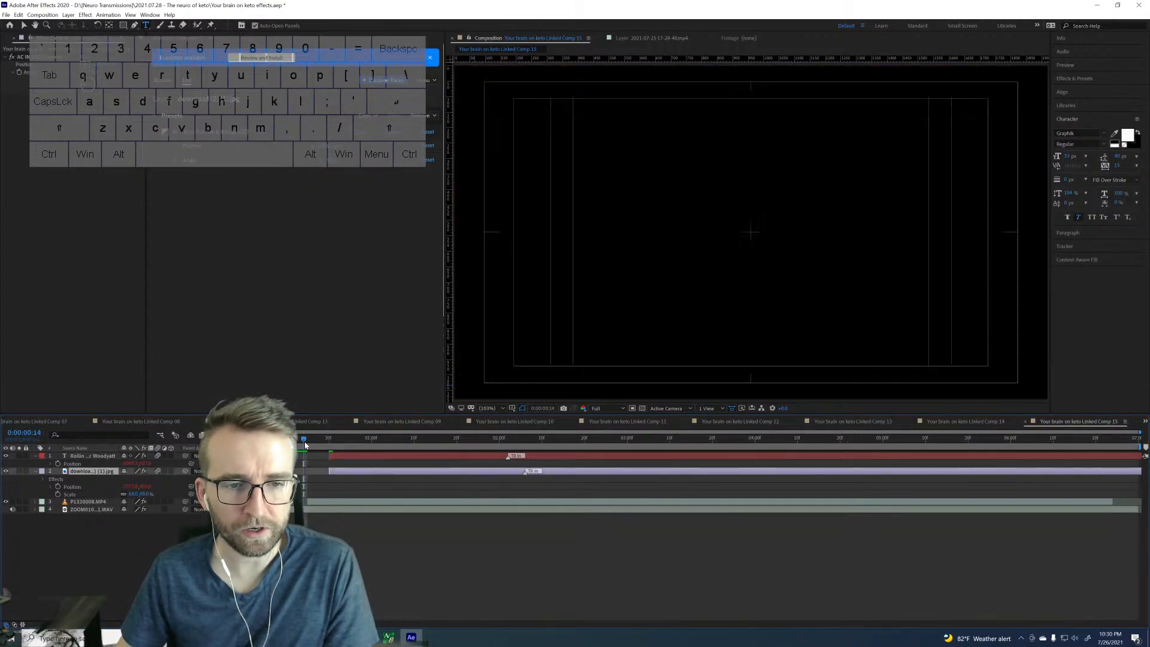
left_click(369, 457)
left_click(367, 472, "shift")
left_click_drag(389, 472, 686, 473)
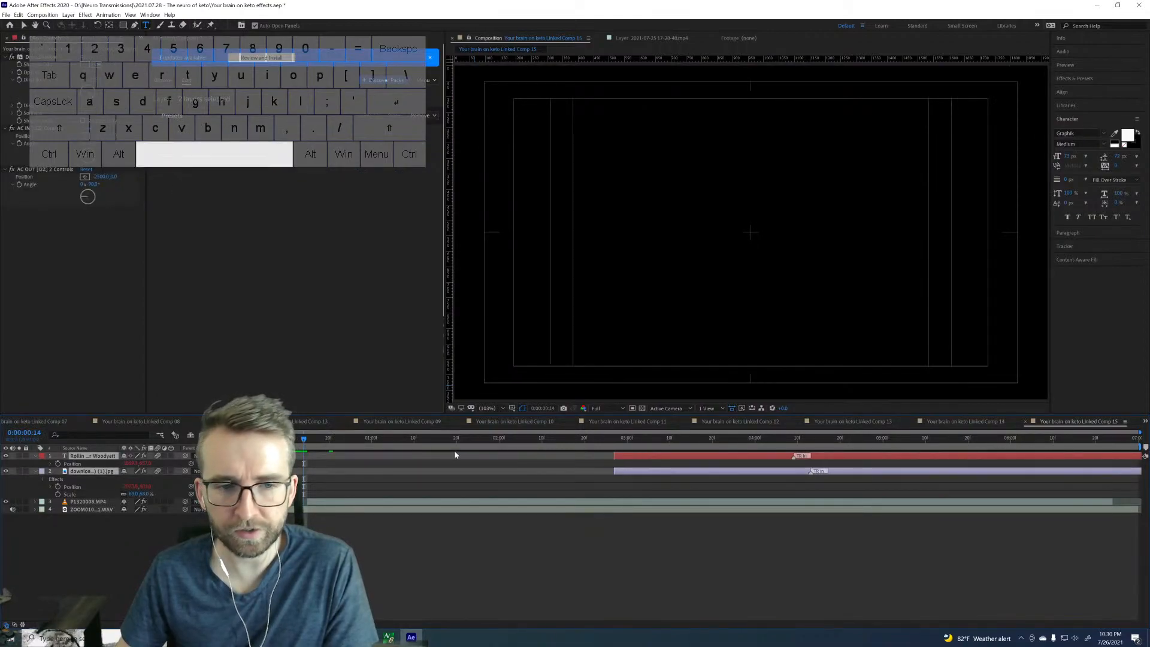
Step: Time the portrait and title entrances to the speech near 0:00:01:14, with the title entering slightly after the portrait, and preview them
key("space")
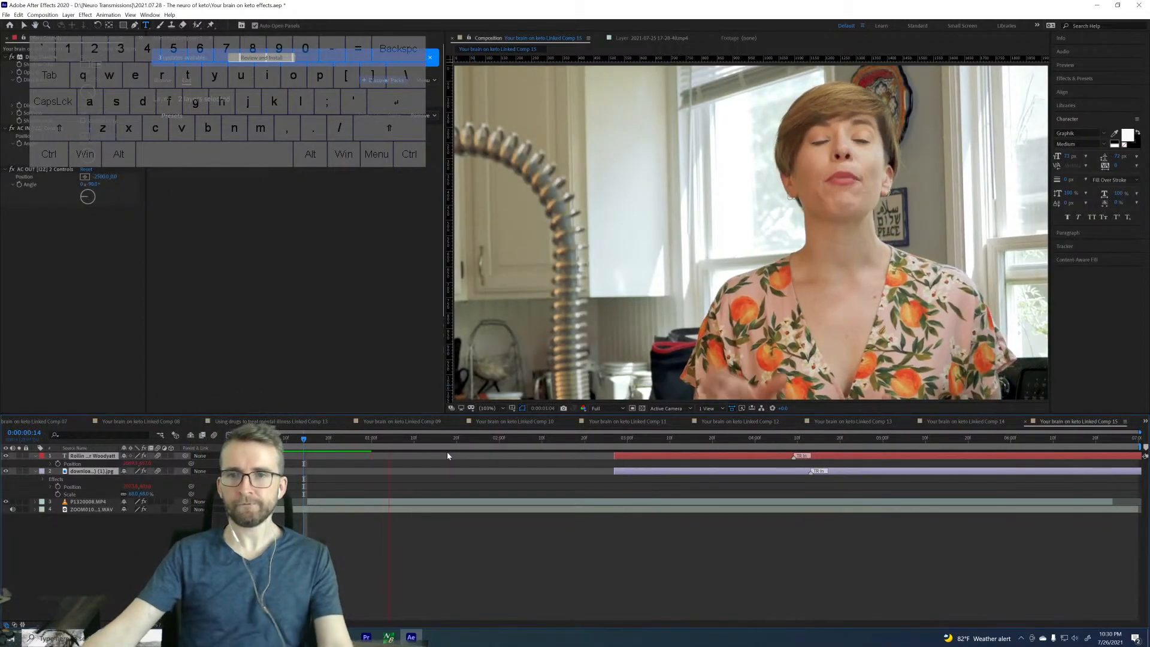
key("space")
left_click_drag(670, 472, 317, 501)
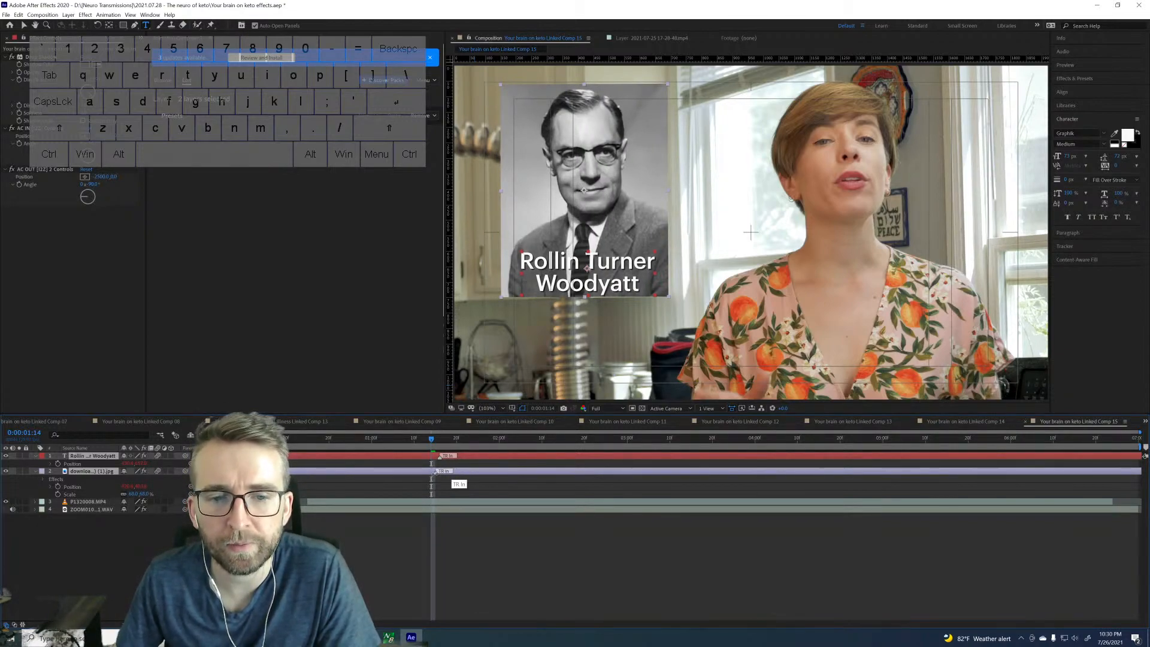
left_click_drag(439, 472, 453, 456)
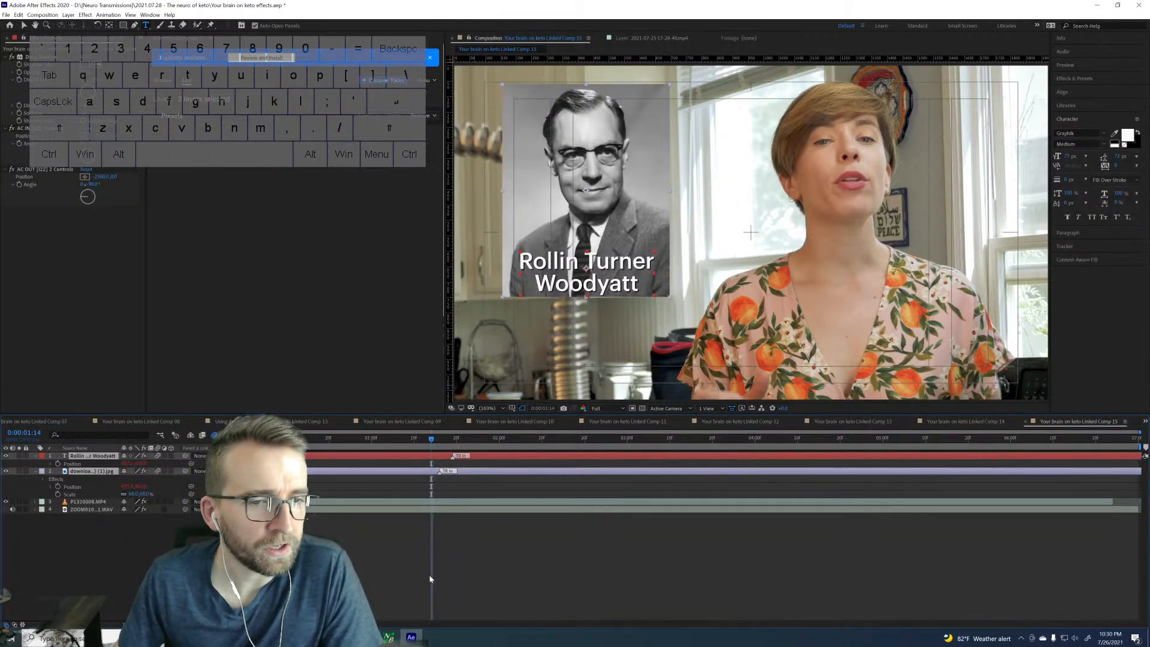
key("space")
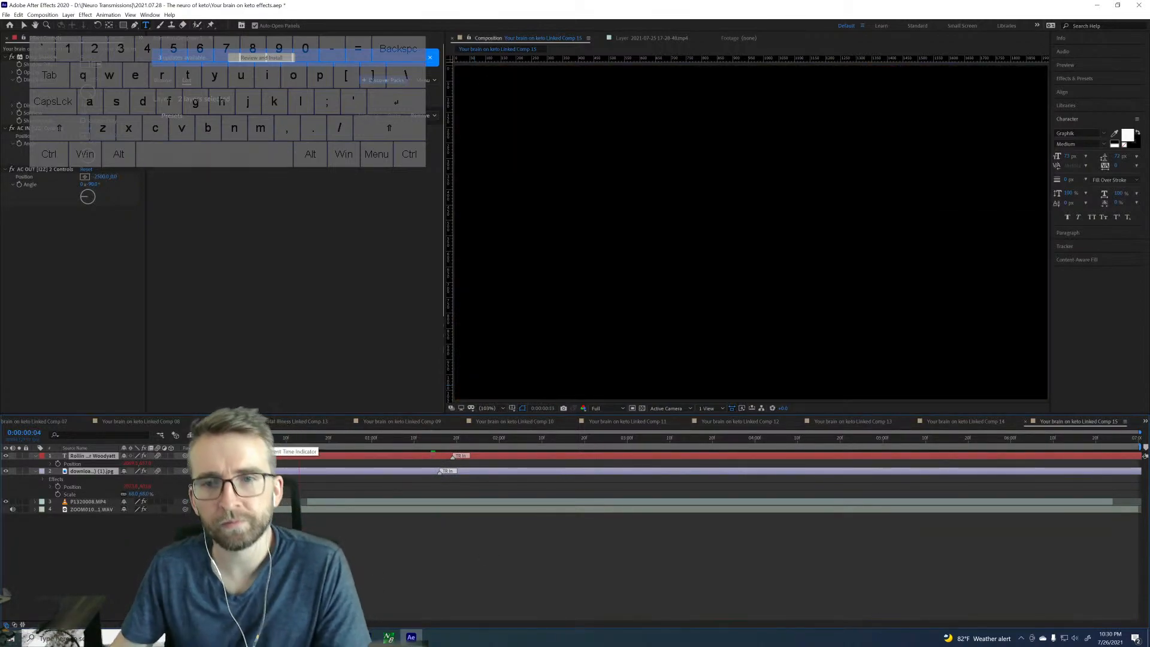
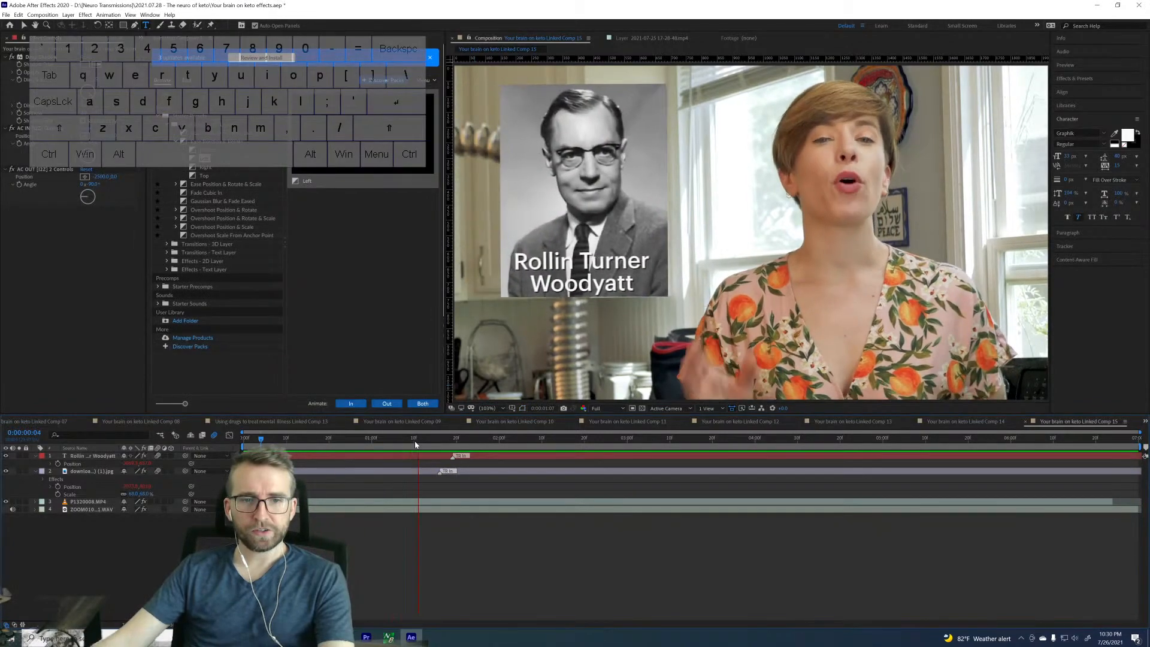
left_click(415, 442)
Step: Trim the ends of the title and portrait layers to the video clip's last frame at 0:00:06:23
left_click(1119, 444)
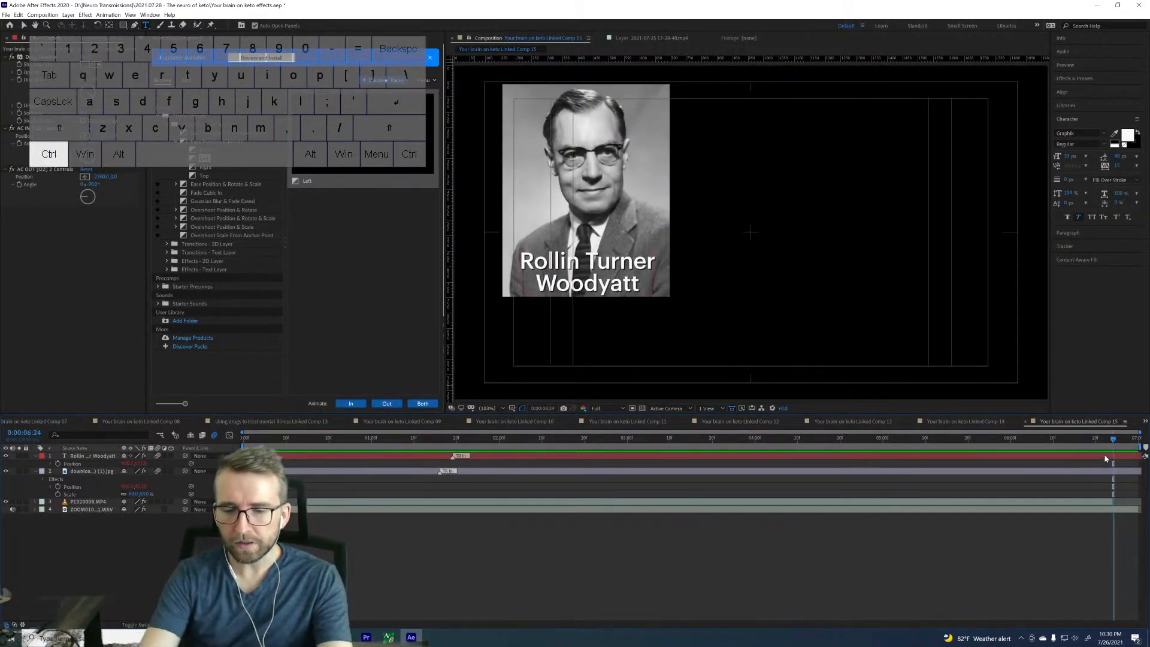
key("ctrl+Left")
left_click(1106, 456)
left_click(1111, 472, "shift")
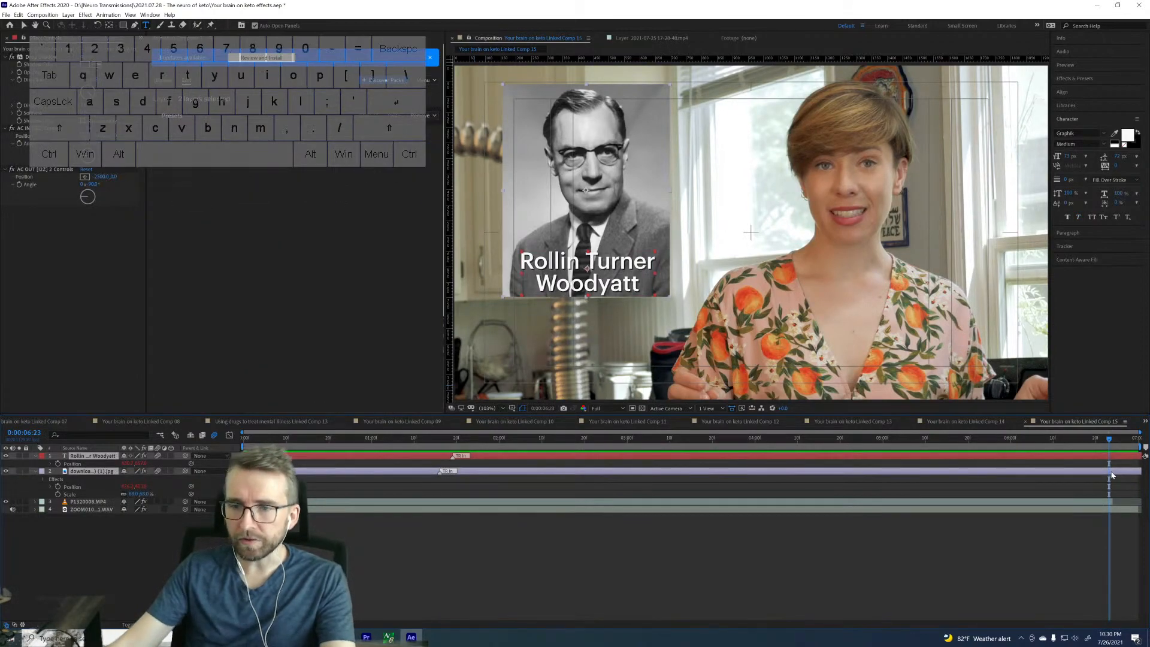
key("alt+bracketright")
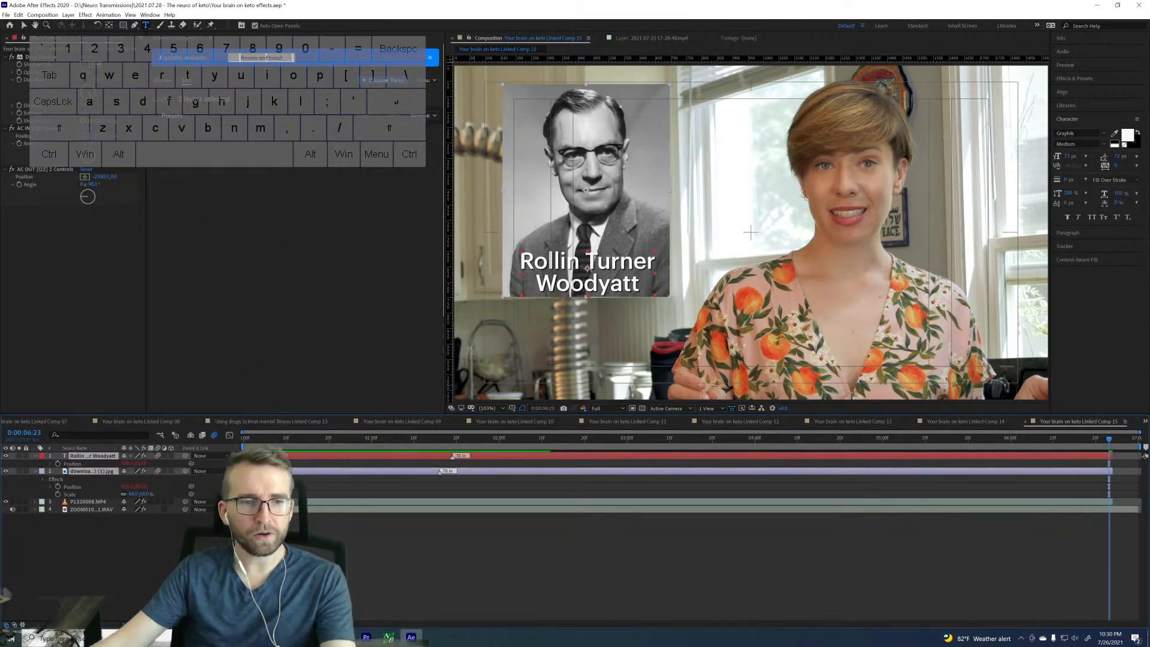
Step: Add a Drop Shadow effect to the portrait layer
left_click(296, 472)
key("ctrl+space")
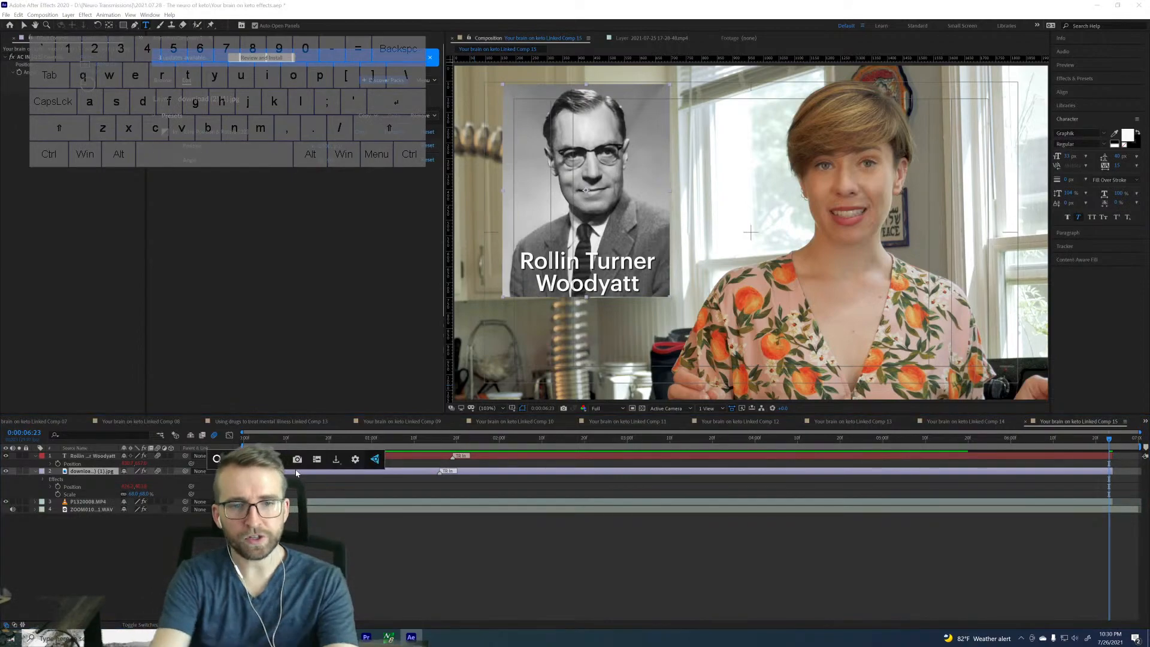
type("d")
key("Return")
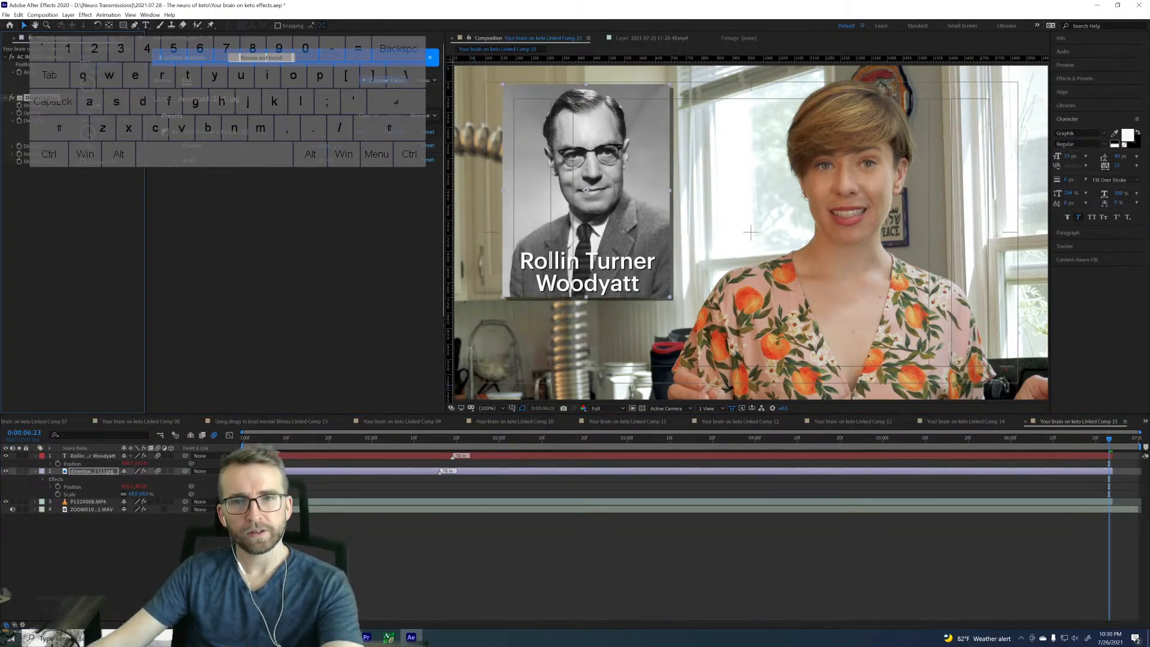
Step: Save the After Effects project and switch to Premiere Pro
left_click(519, 548)
key("ctrl+s")
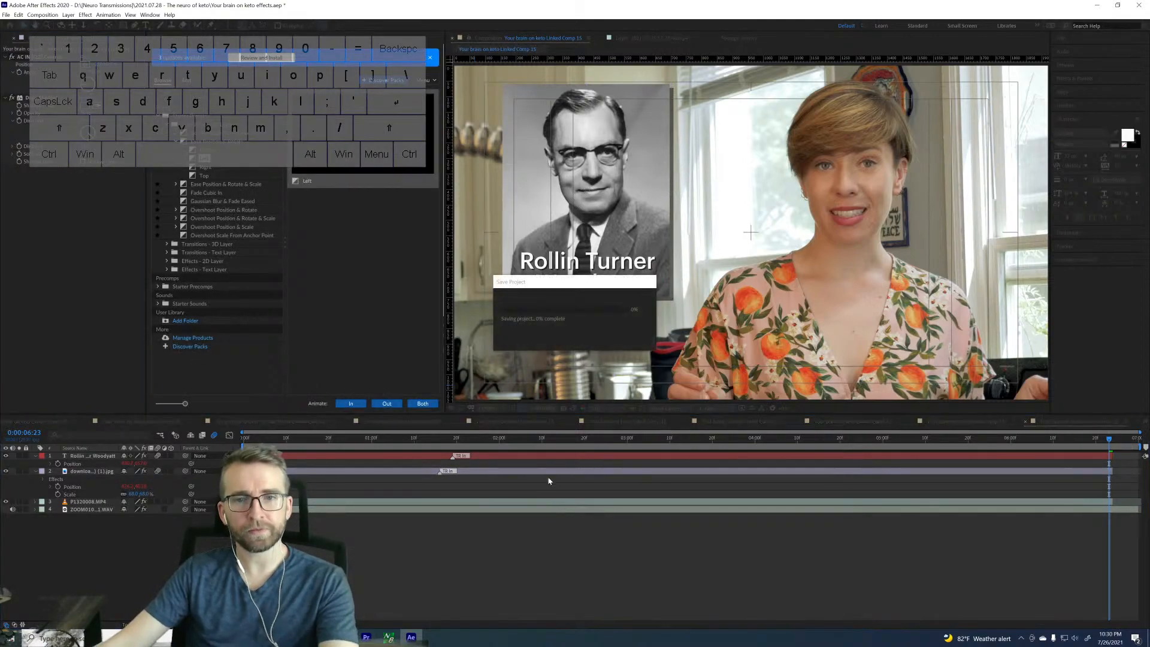
left_click(367, 637)
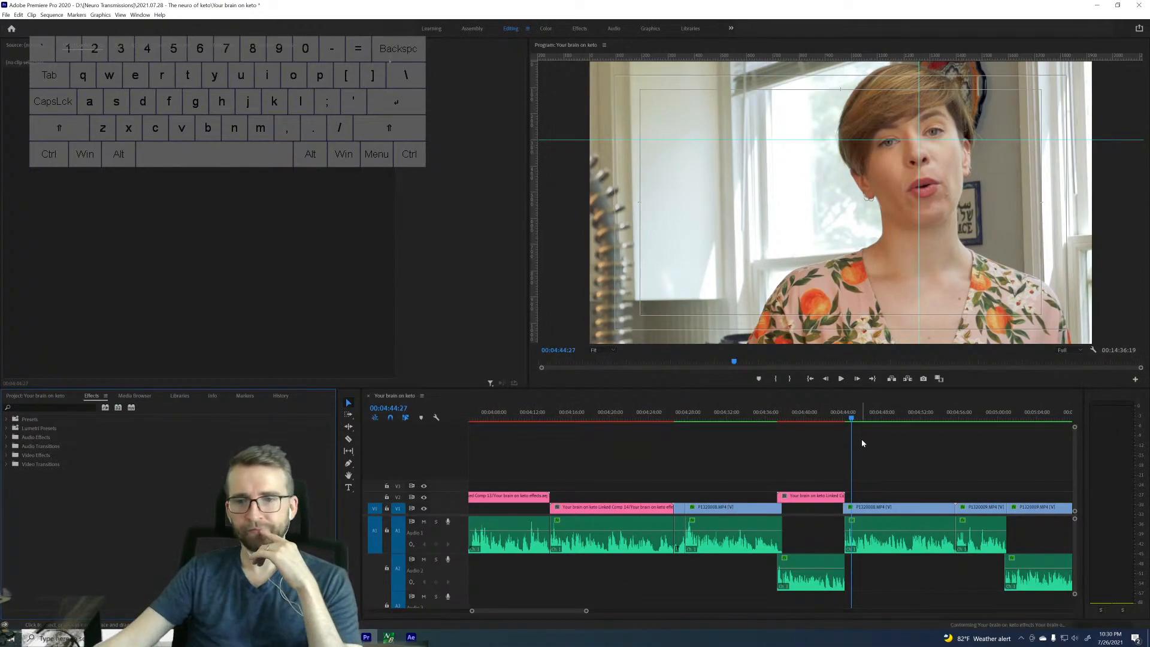
Step: Review the two clips between 00:04:44 and 00:05:00:24 and replace them with an After Effects composition, loading Kitchen LUT.cube when a LUT is requested
left_click(887, 482)
key("space")
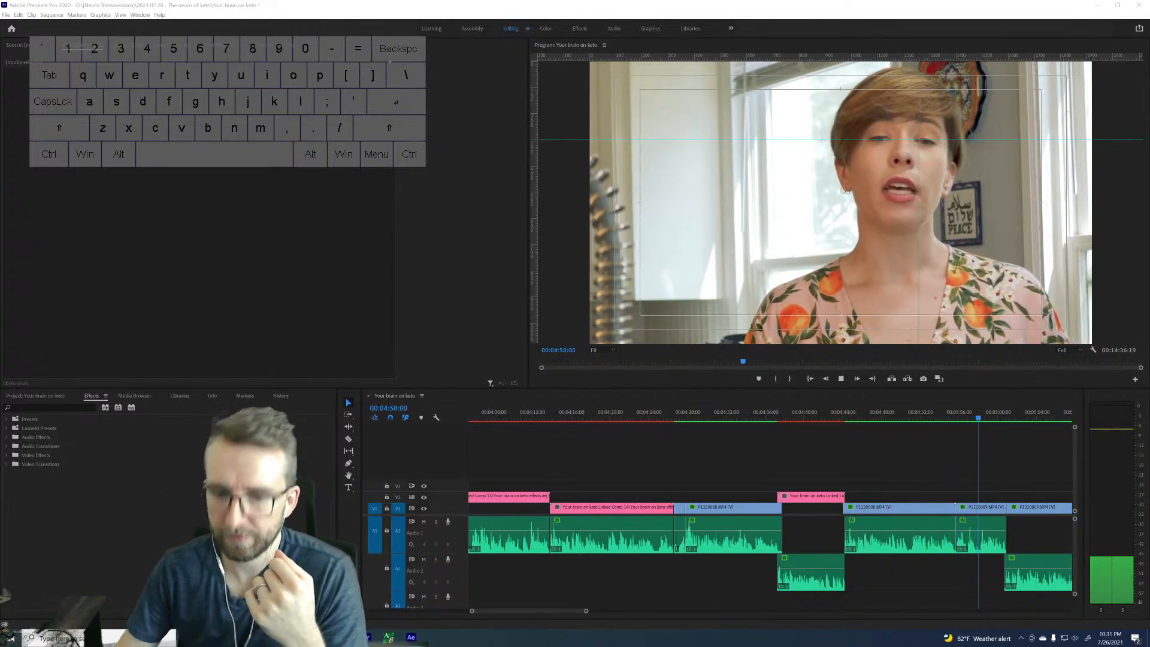
left_click(839, 454)
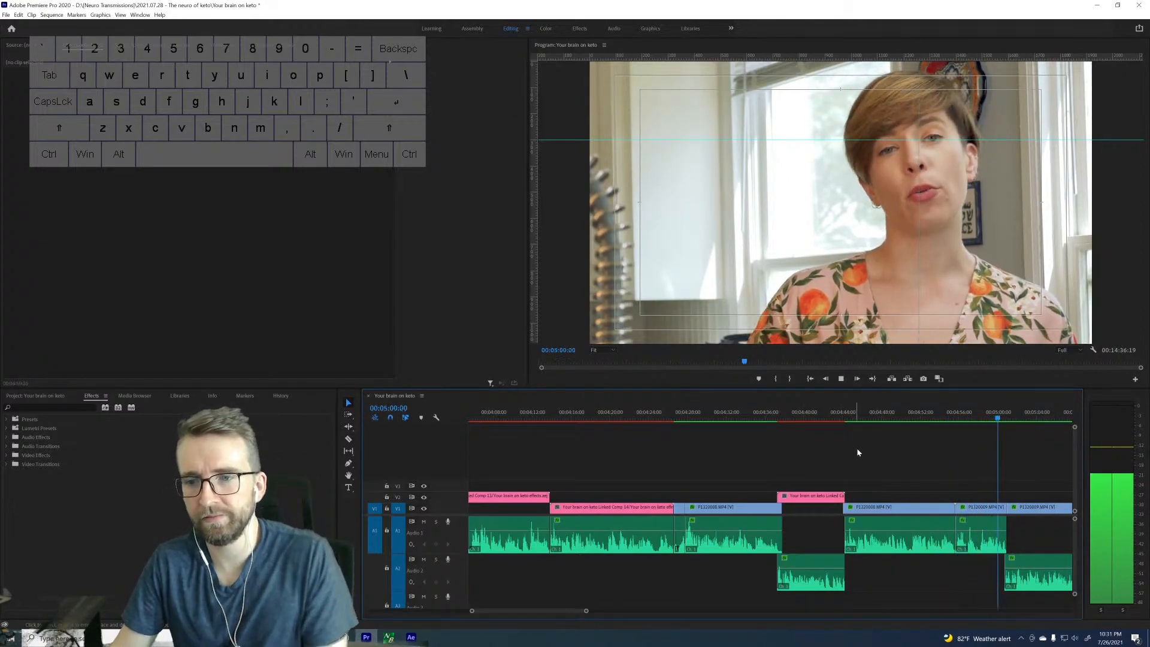
key("space")
left_click_drag(909, 488, 965, 509)
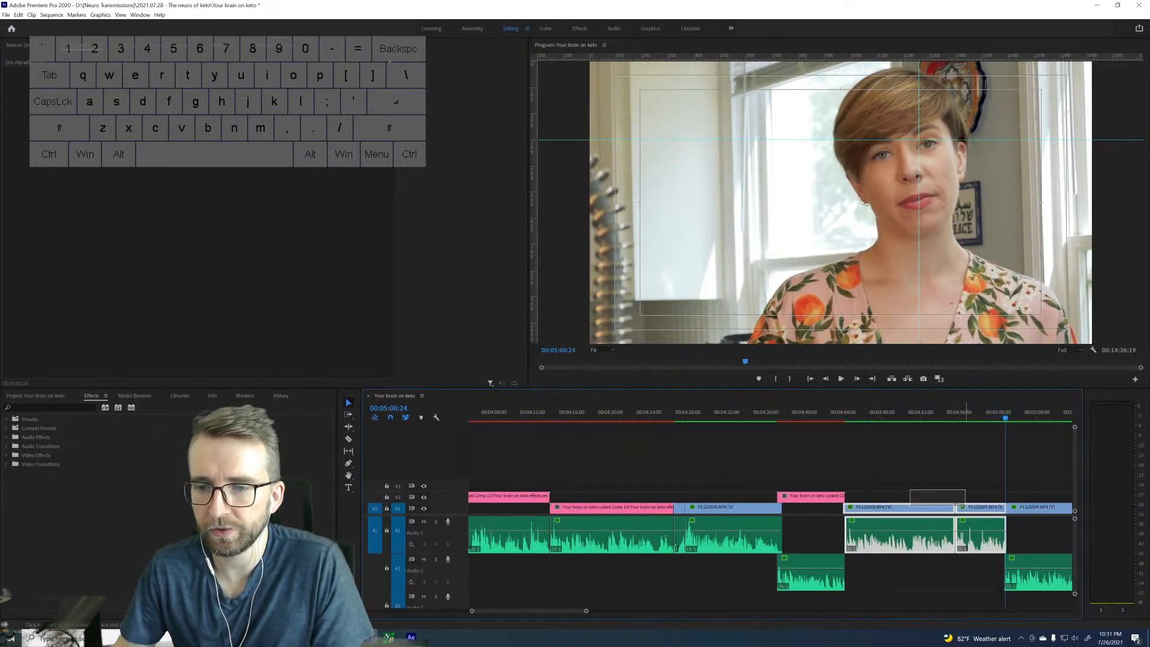
right_click(966, 507)
left_click(1019, 180)
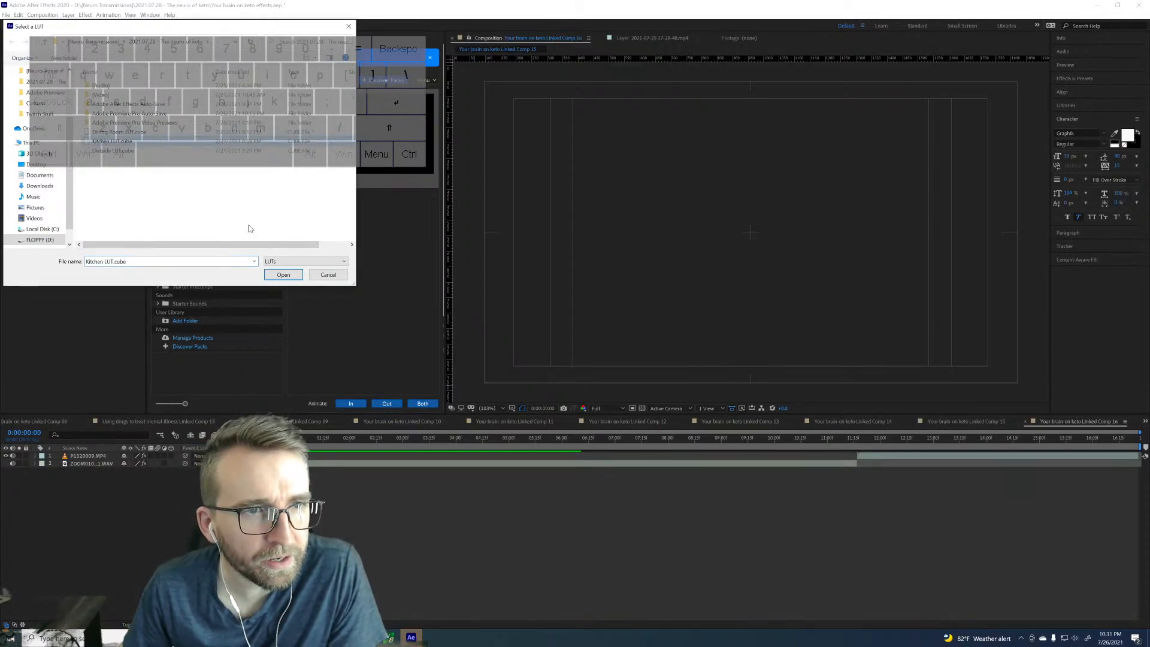
left_click(283, 274)
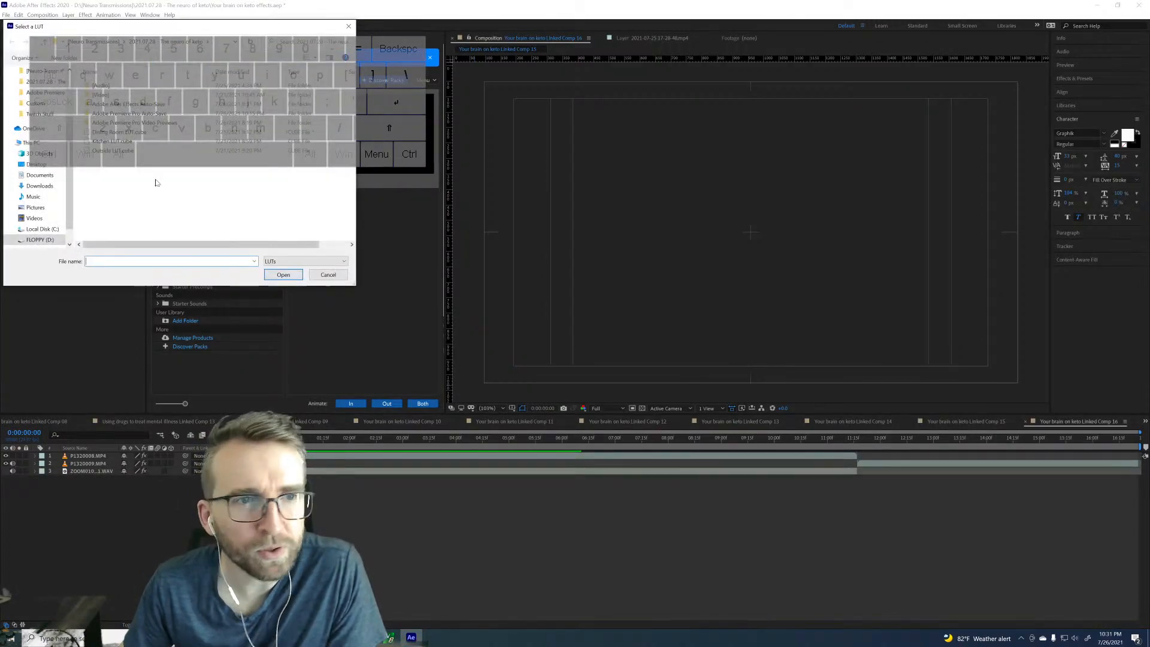
left_click(268, 277)
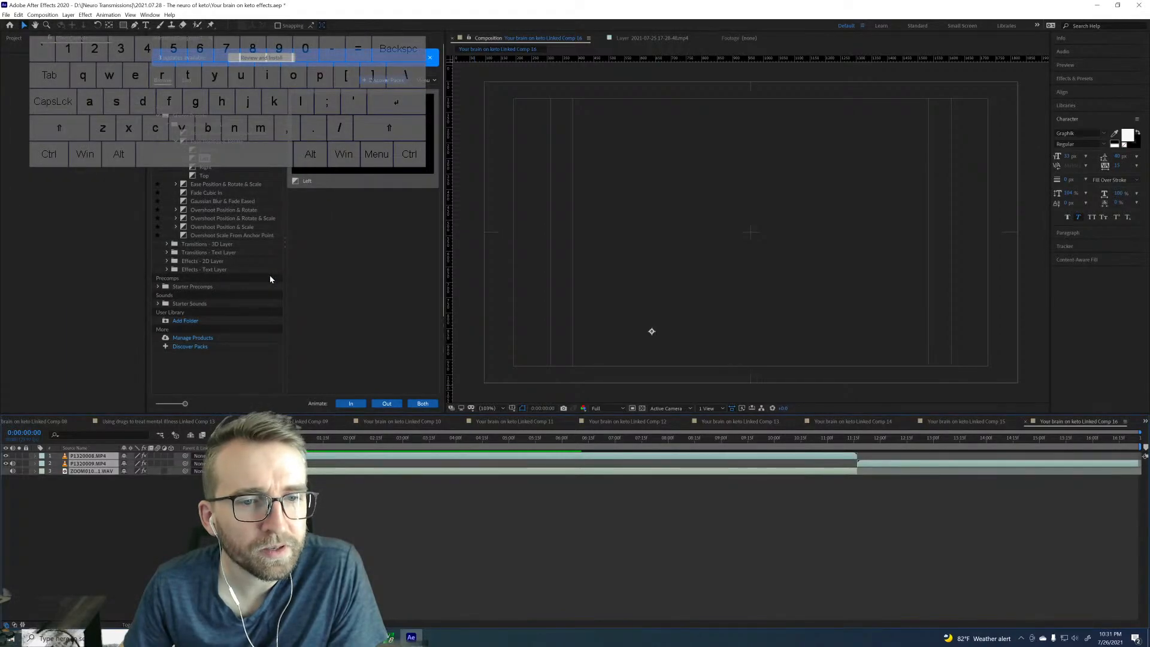
Step: Preview Linked Comp 16 from 0:00:05:18 and park the playhead at 0:00:10:01
left_click(540, 442)
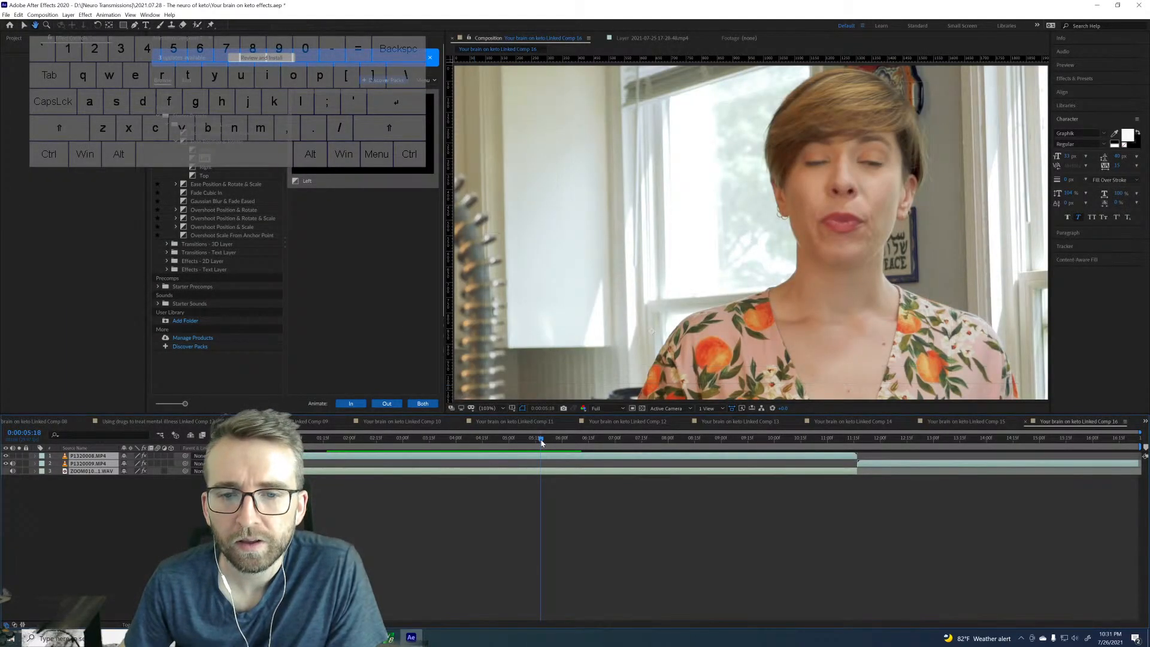
key("space")
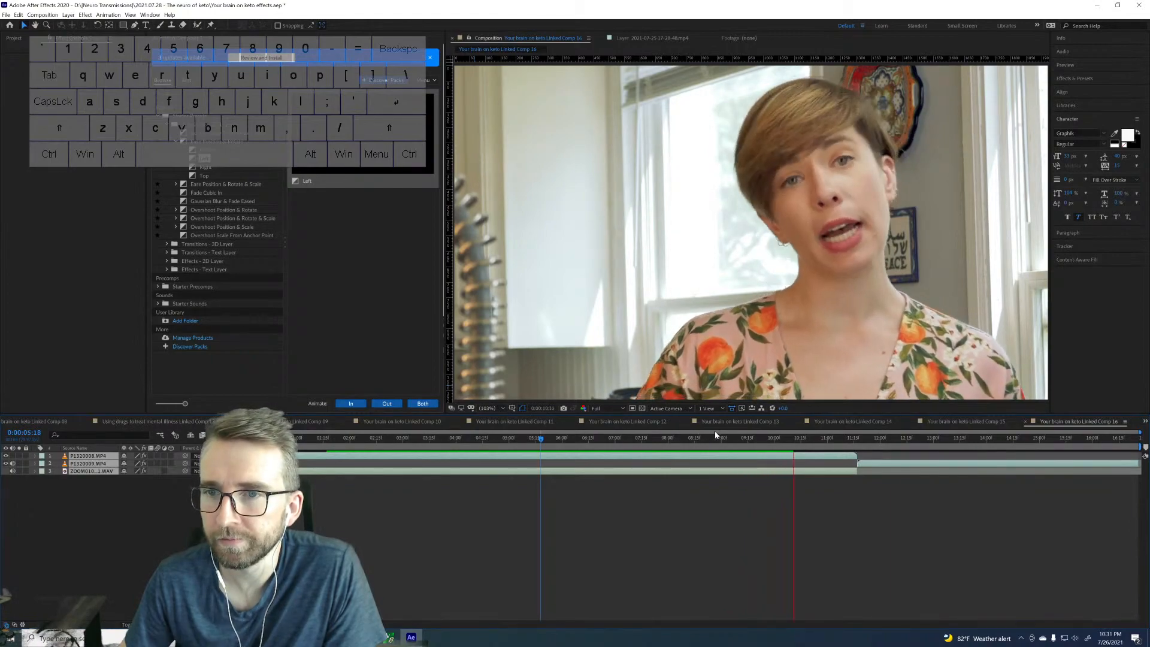
left_click(784, 440)
left_click_drag(783, 442, 777, 441)
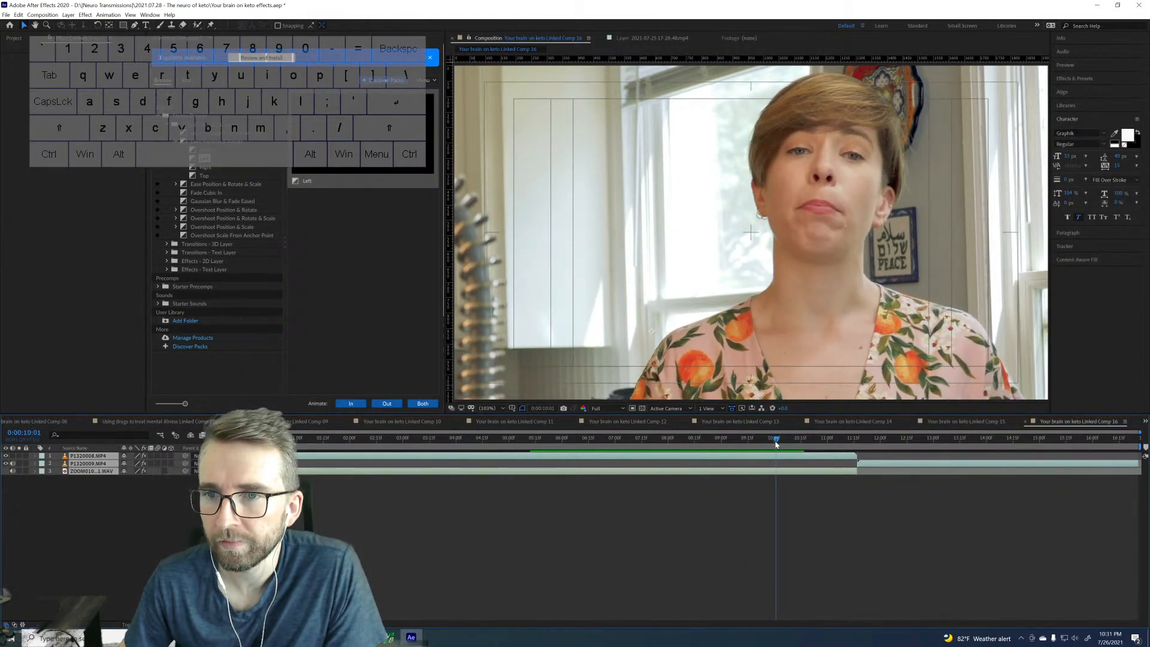
left_click(145, 25)
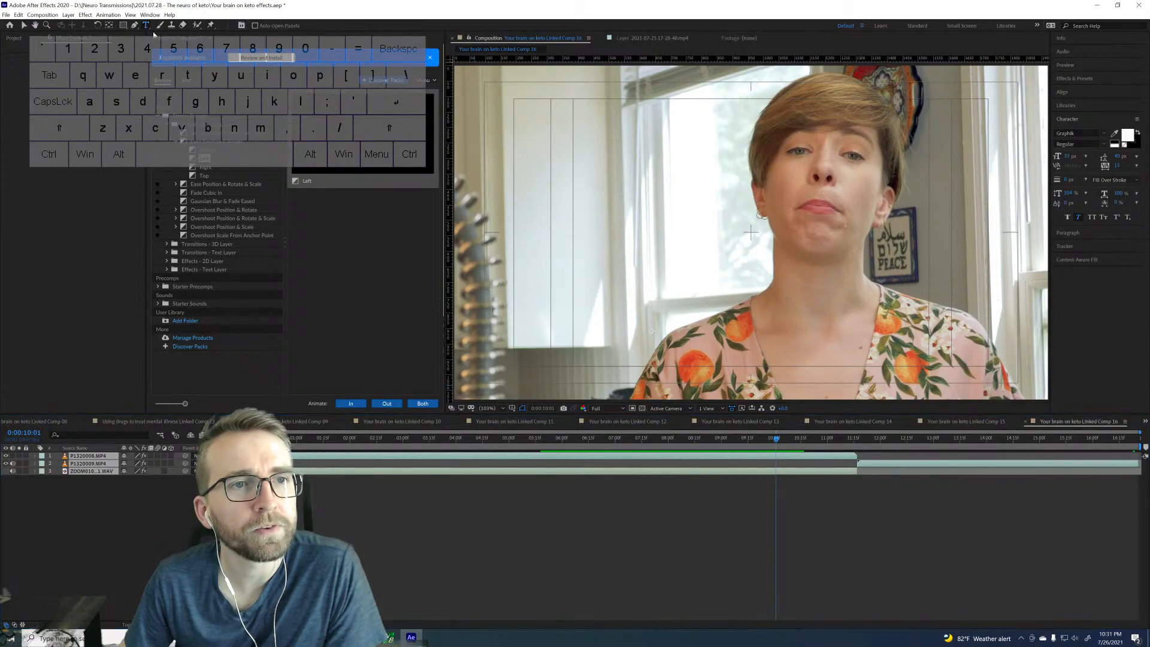
left_click(496, 192)
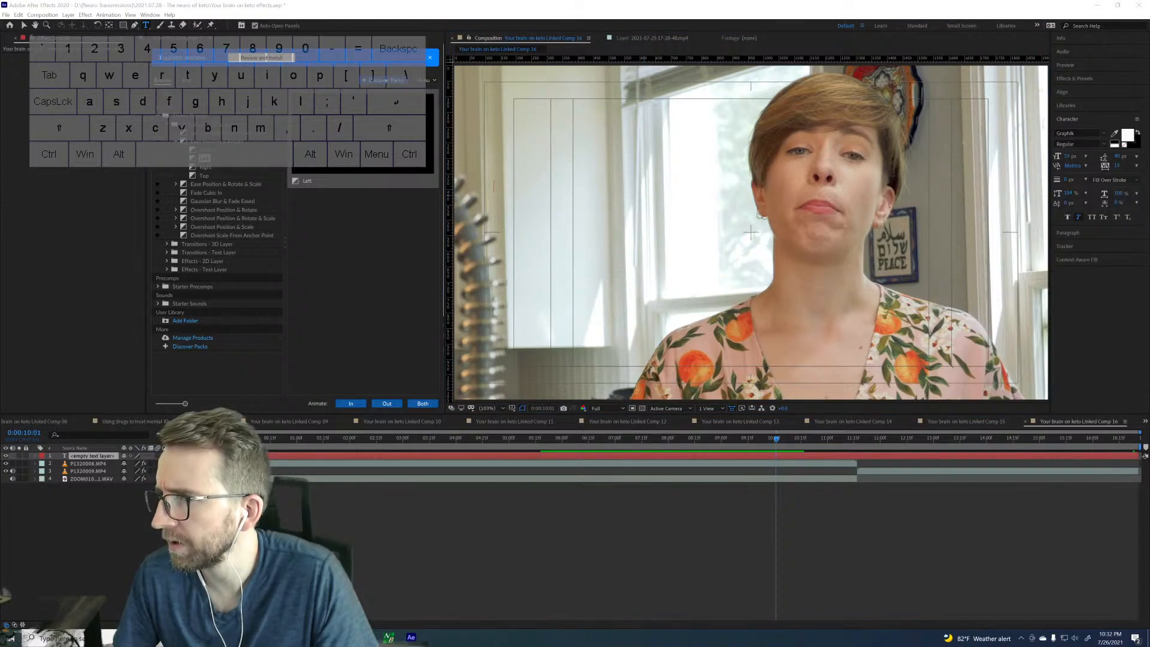
left_click(503, 460)
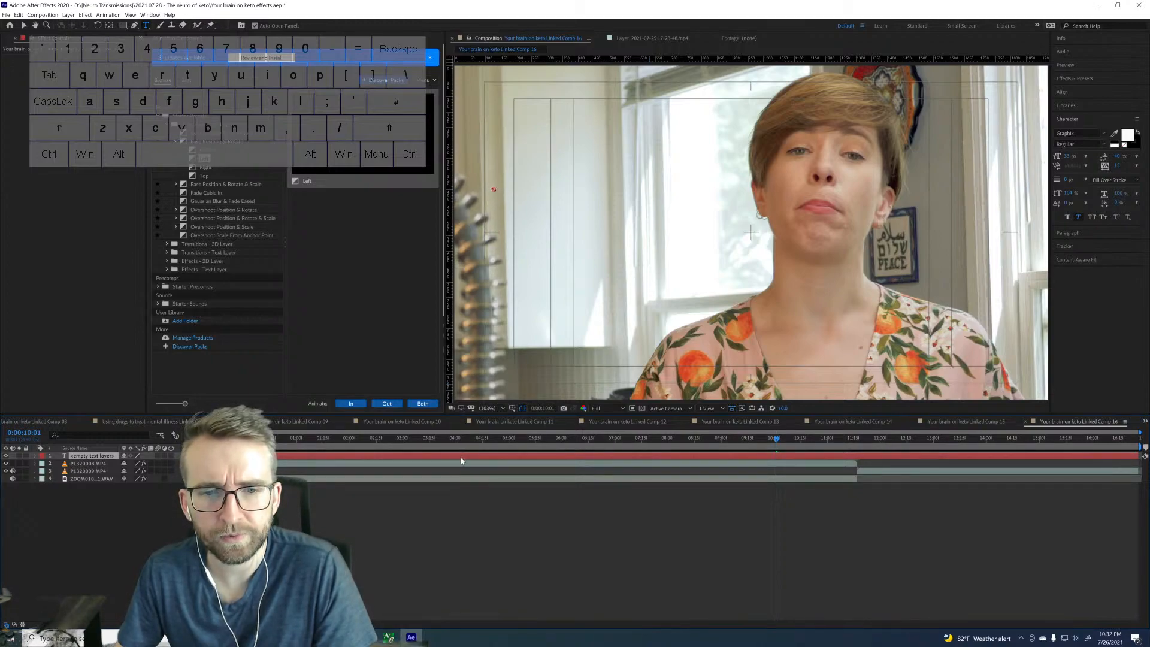
key("Delete")
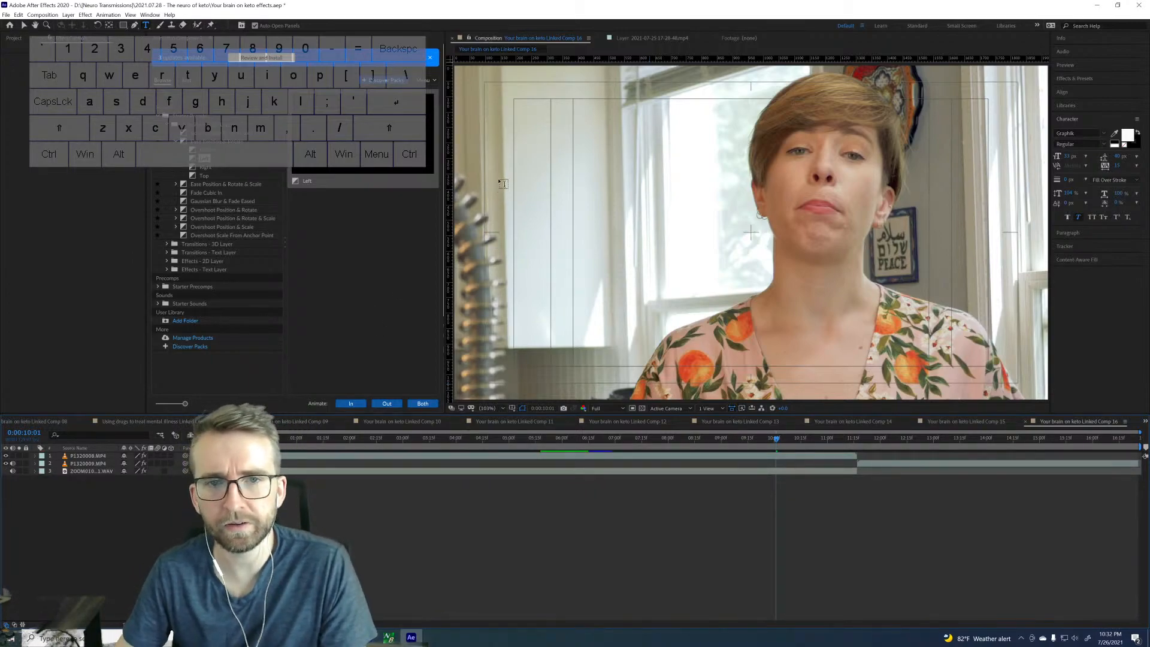
Step: Add a text layer reading "β-hydroxybutyrate" over the window beside the presenter and left-align it
left_click(503, 183)
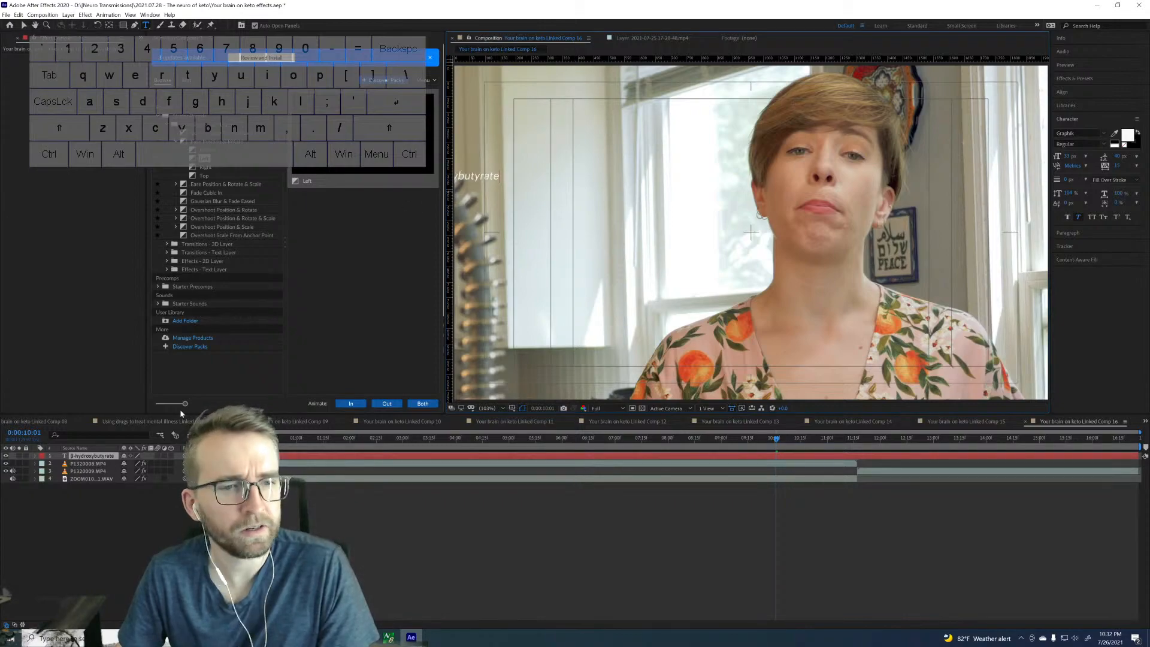
left_click(103, 458)
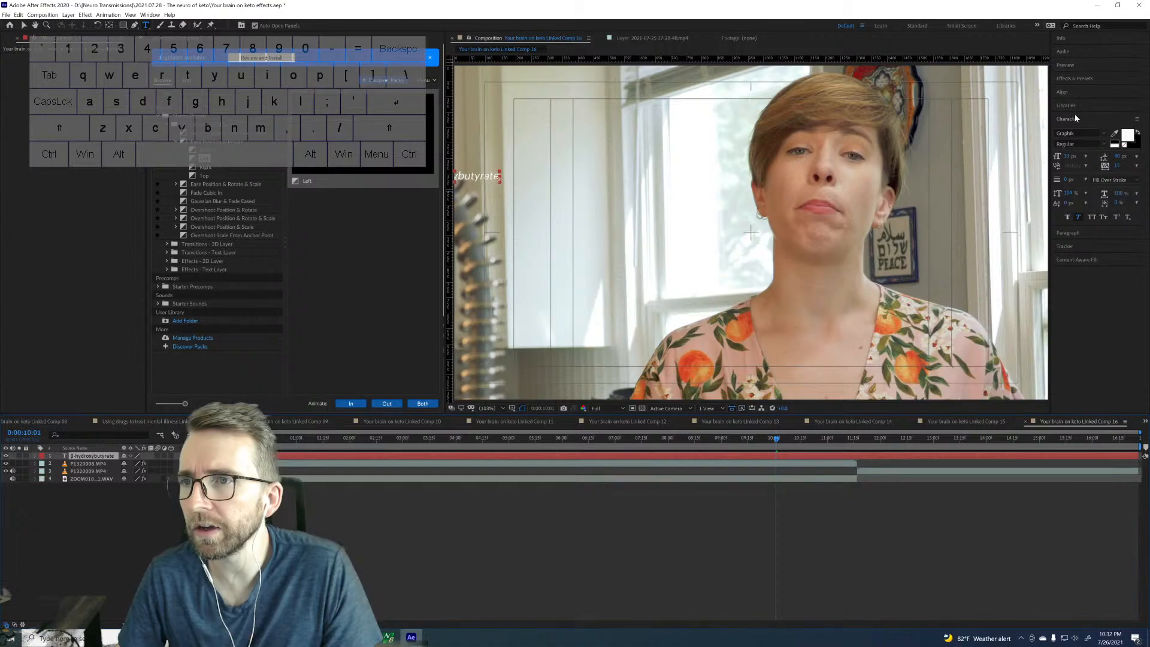
left_click(1076, 232)
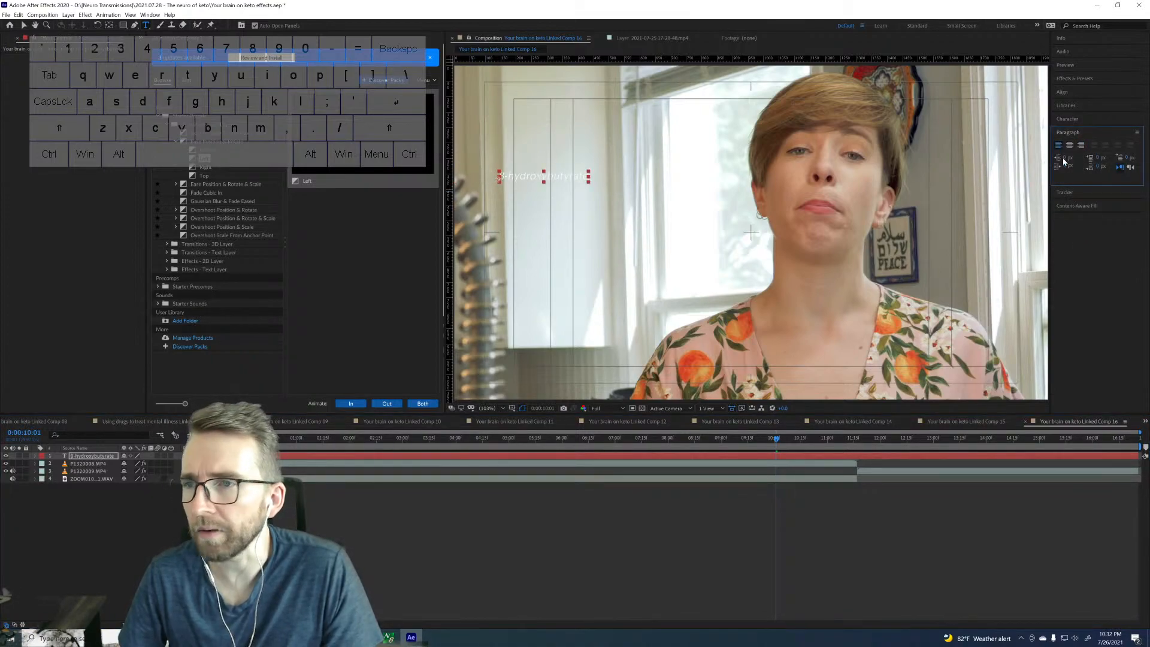
Step: Set the β-hydroxybutyrate text to Graphik Medium, turn off faux italic and enlarge the font size
left_click(1069, 119)
left_click(1103, 144)
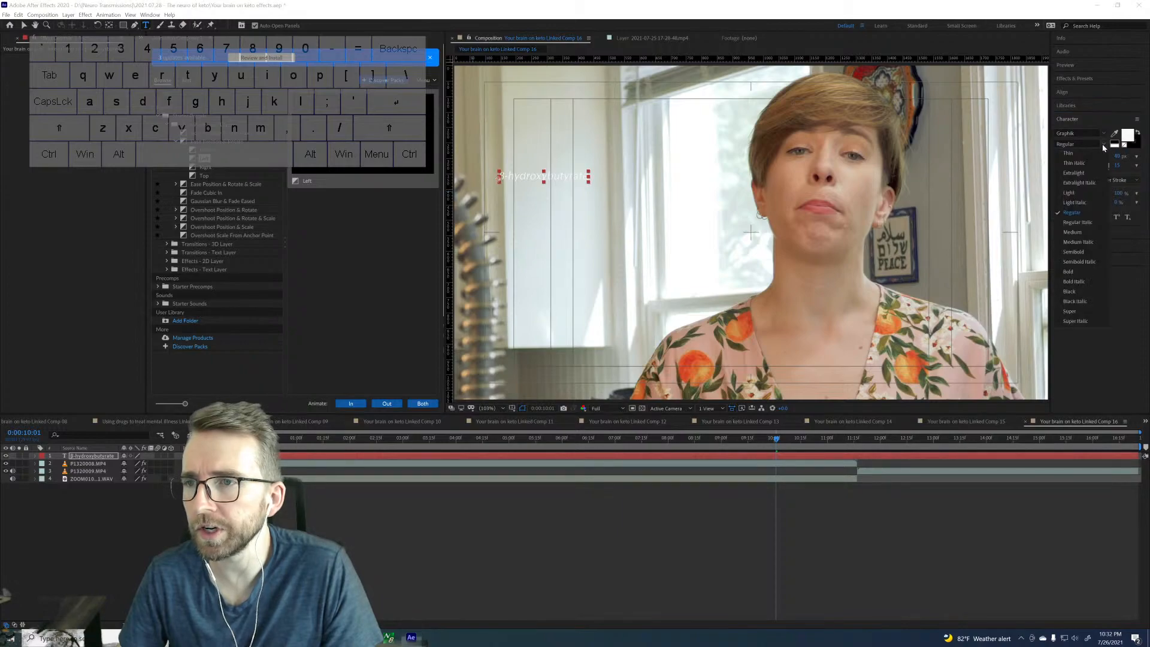
left_click(1078, 234)
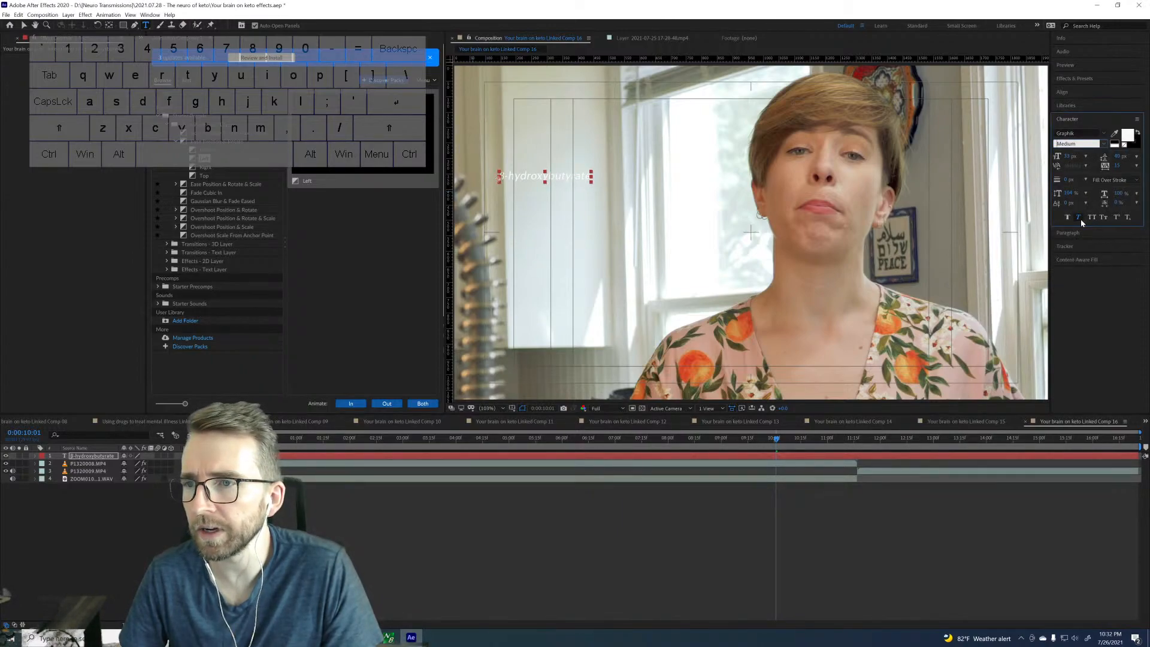
left_click(1079, 218)
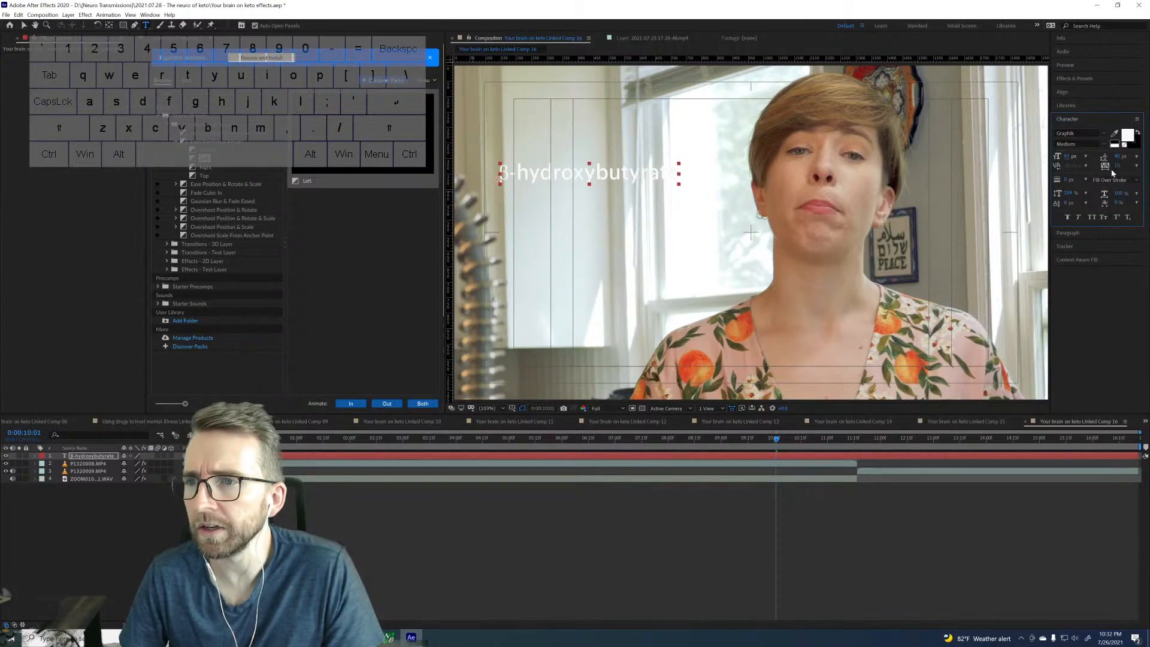
Step: Set the β-hydroxybutyrate text's vertical scale to 100% and its tracking to 0
left_click(1071, 195)
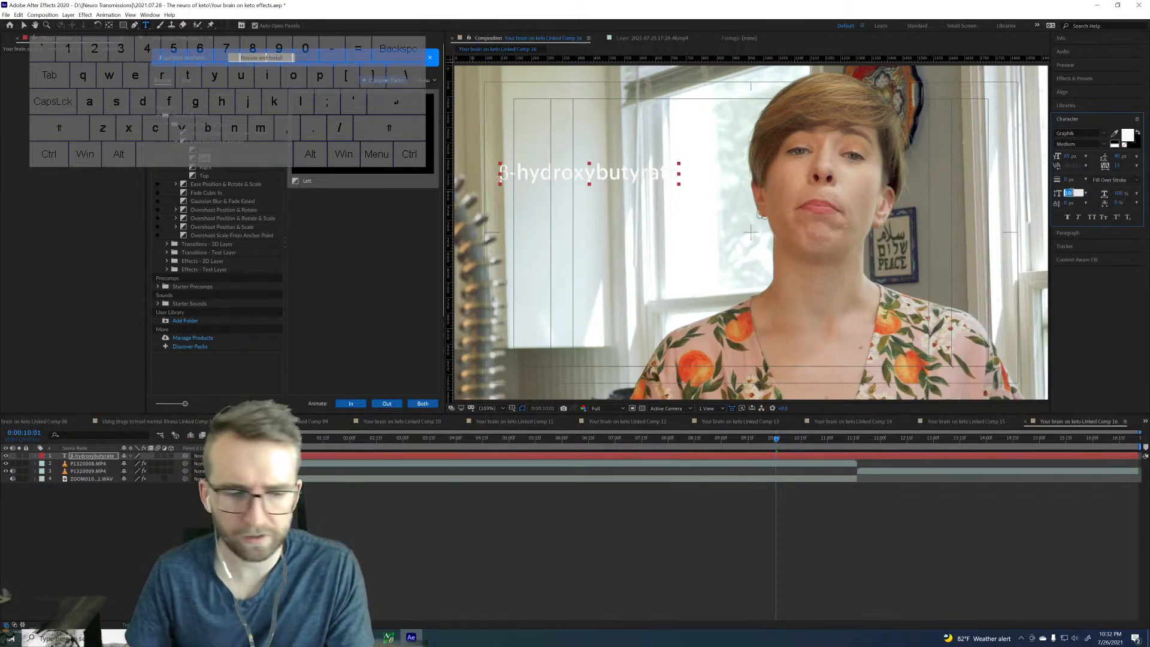
type("100")
key("Return")
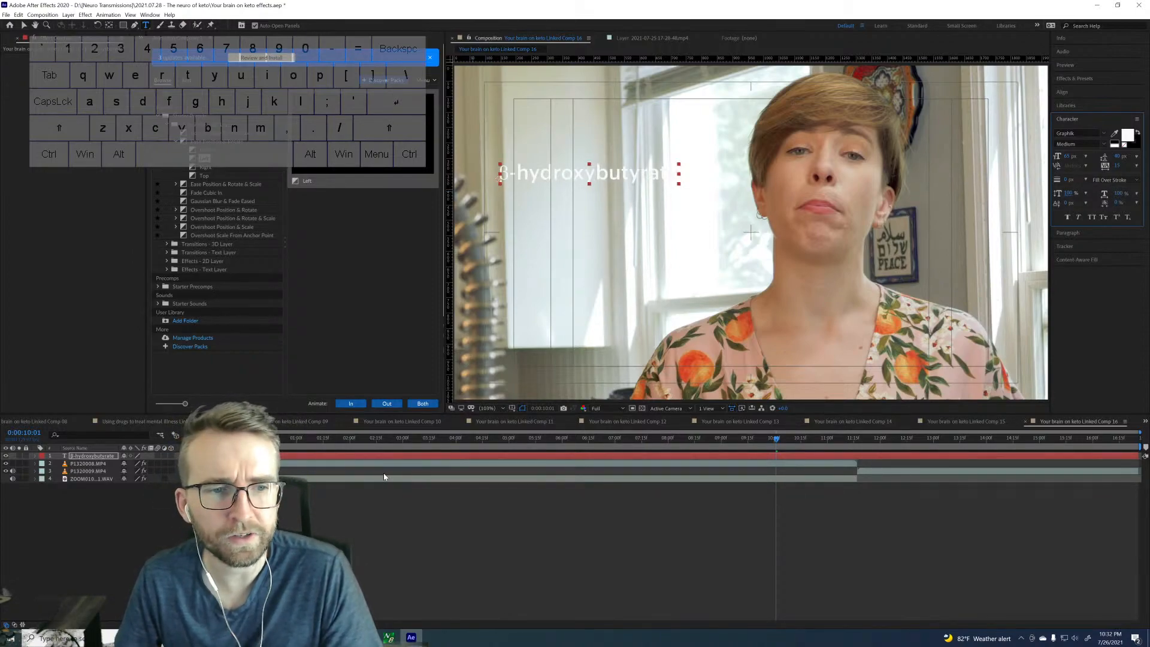
left_click(1136, 166)
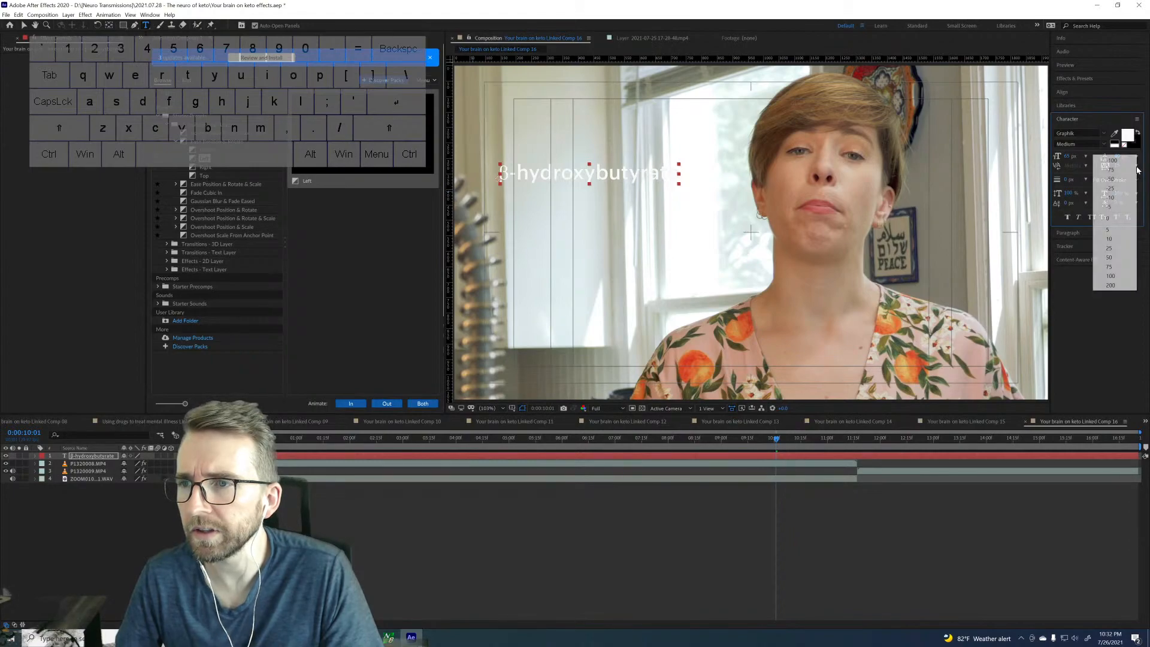
left_click(1115, 218)
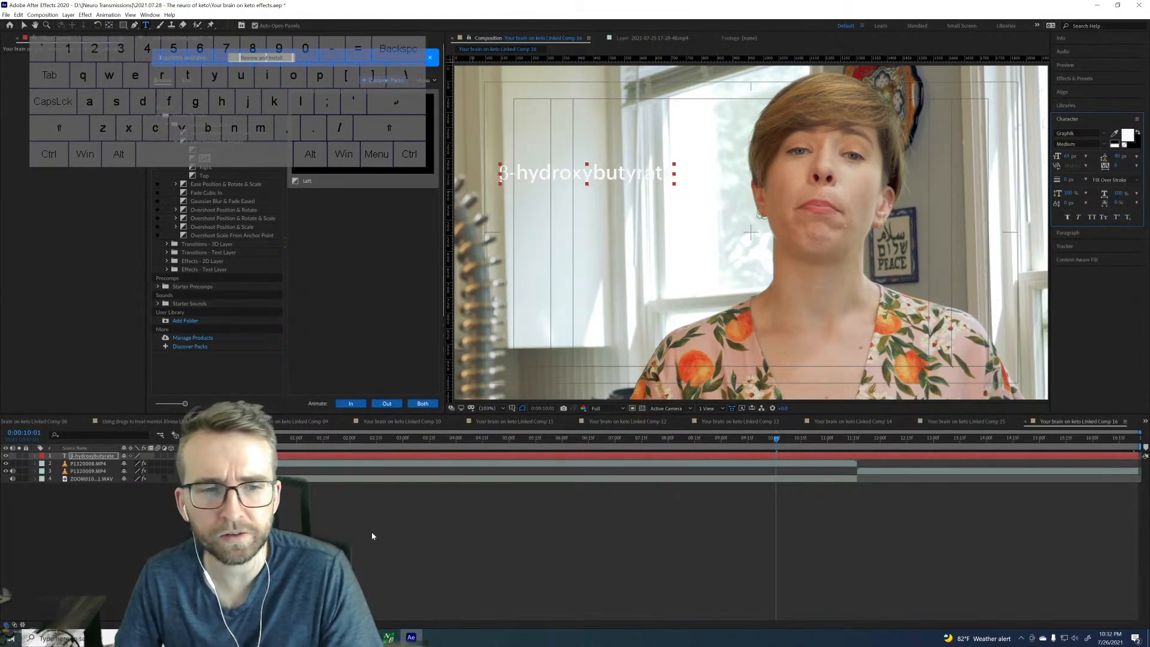
Step: Add a Drop Shadow effect to the β-hydroxybutyrate text layer
key("ctrl+space")
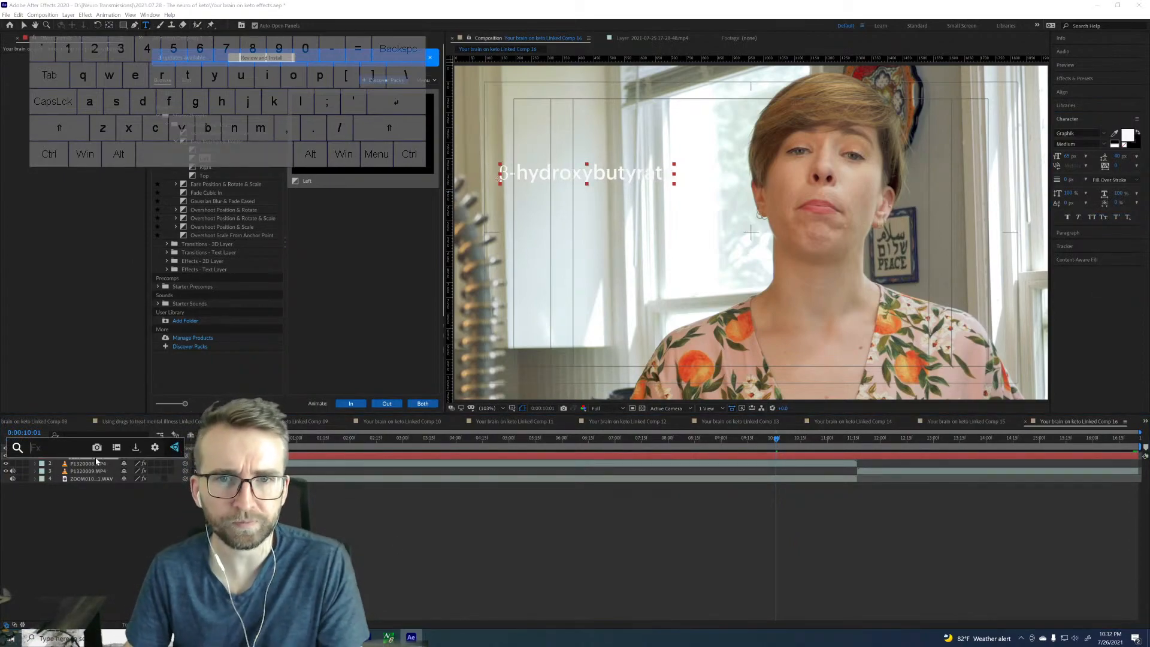
type("dr")
key("Return")
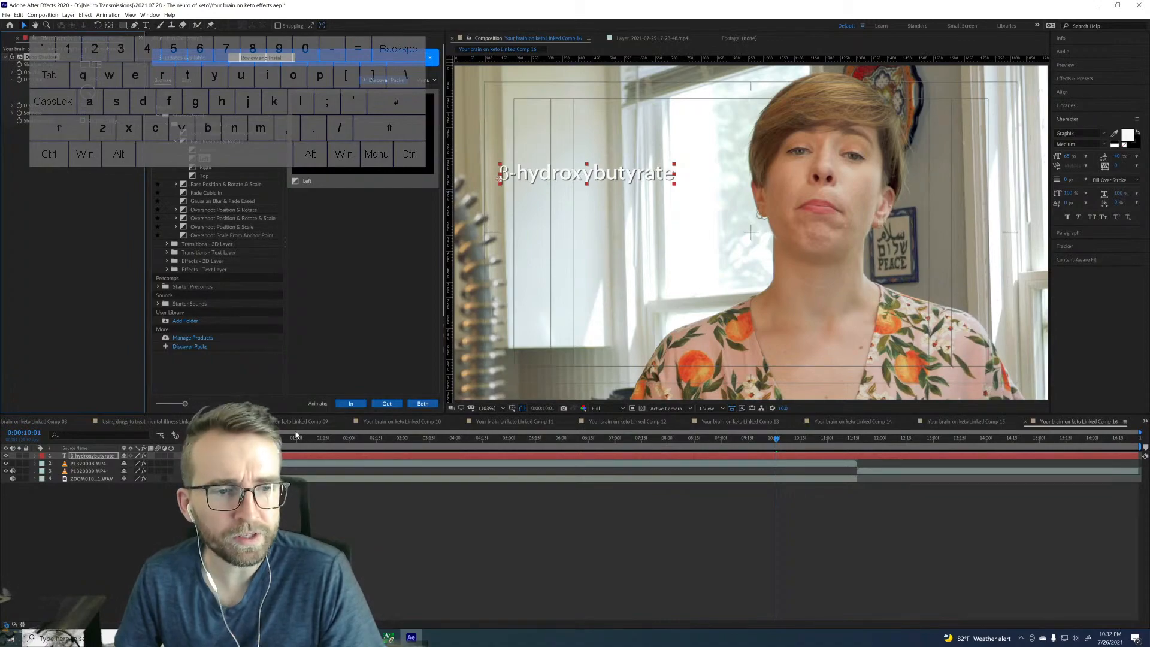
Step: Scale the β-hydroxybutyrate layer to 130% and shift it slightly up and left within the frame
key("s")
left_click_drag(133, 466, 144, 463)
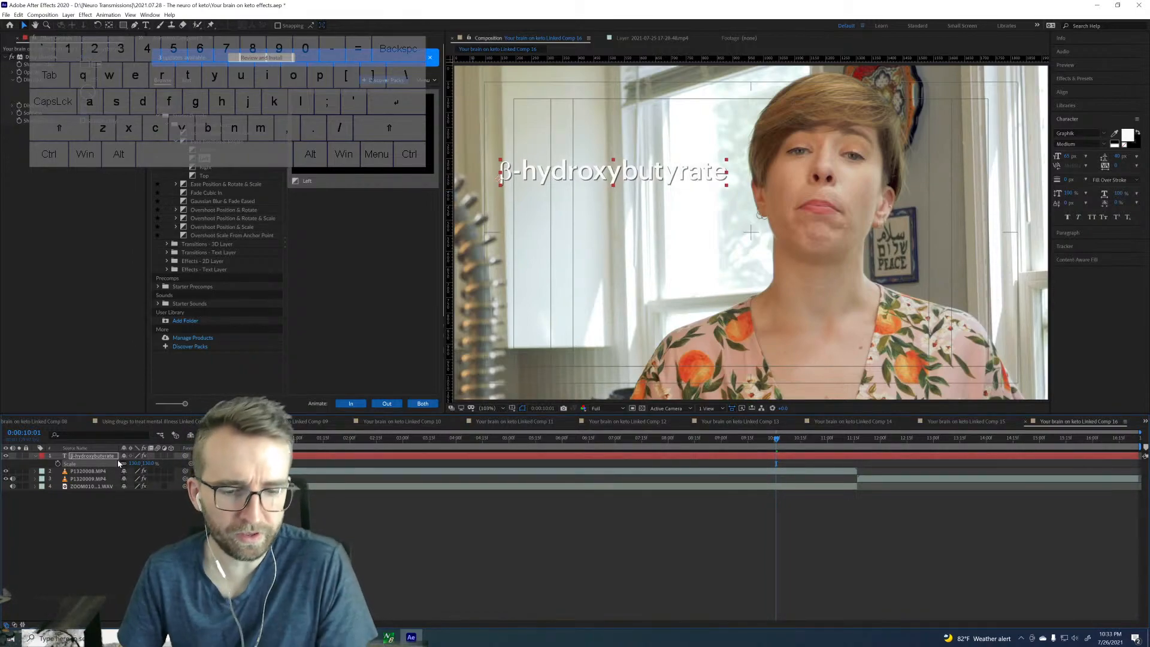
key("shift+p")
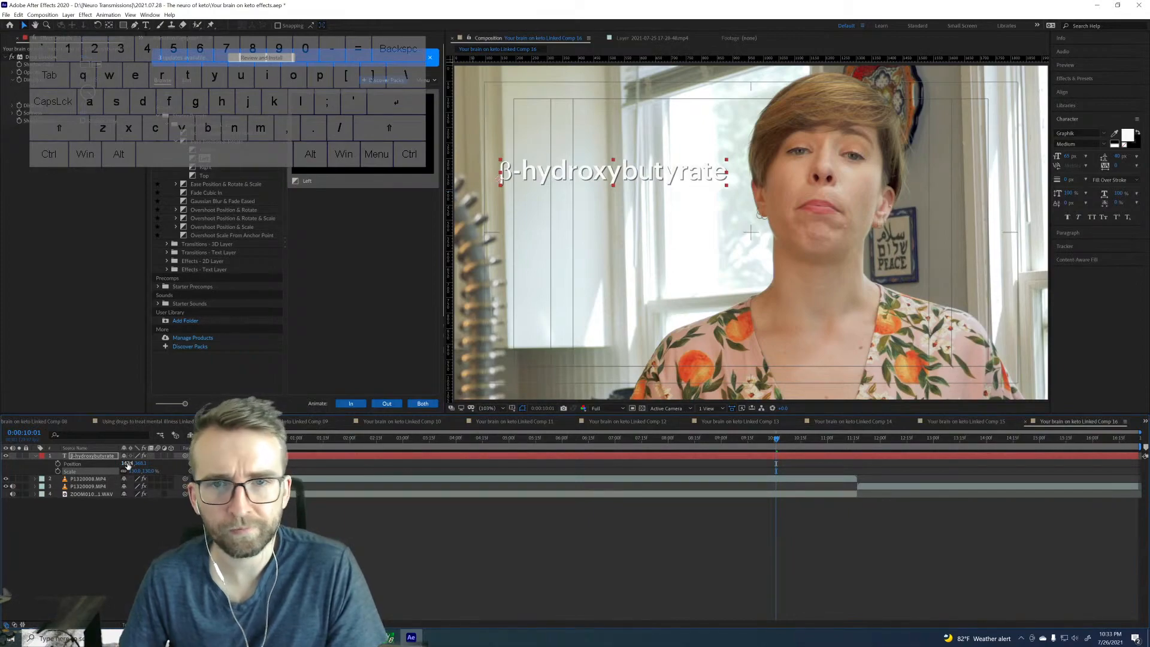
mouse_move(127, 465)
left_mouse_down()
mouse_move(96, 464)
mouse_move(142, 473)
left_mouse_up()
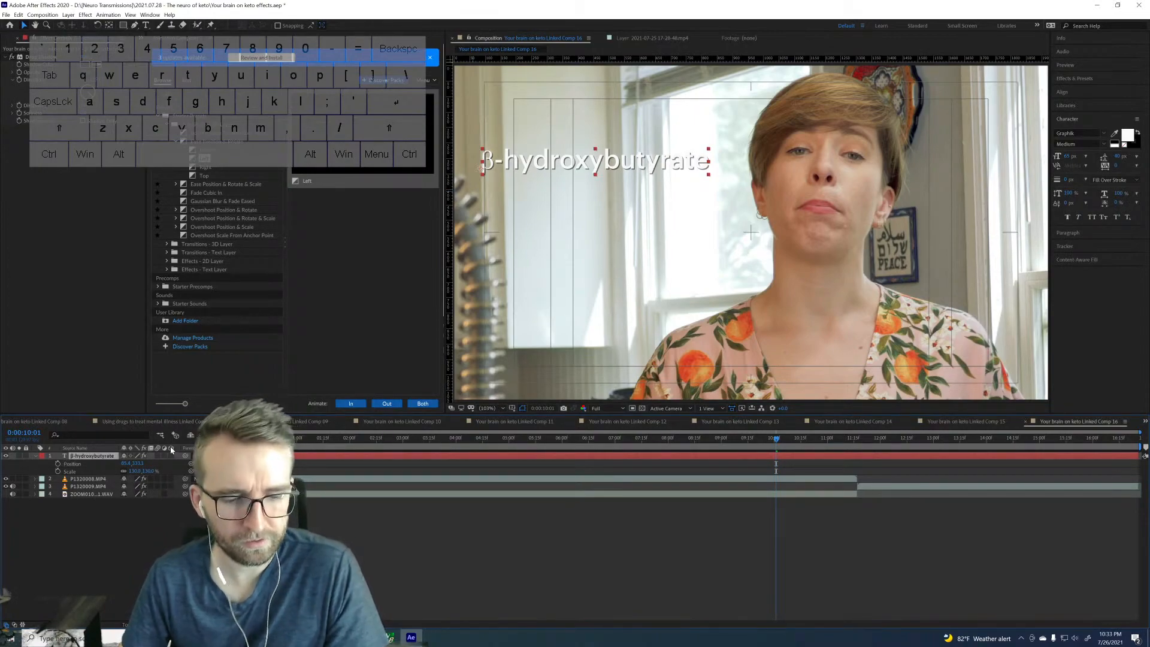
Step: Duplicate the β-hydroxybutyrate text layer and move the copy straight down below the original as a second line
key("ctrl+d")
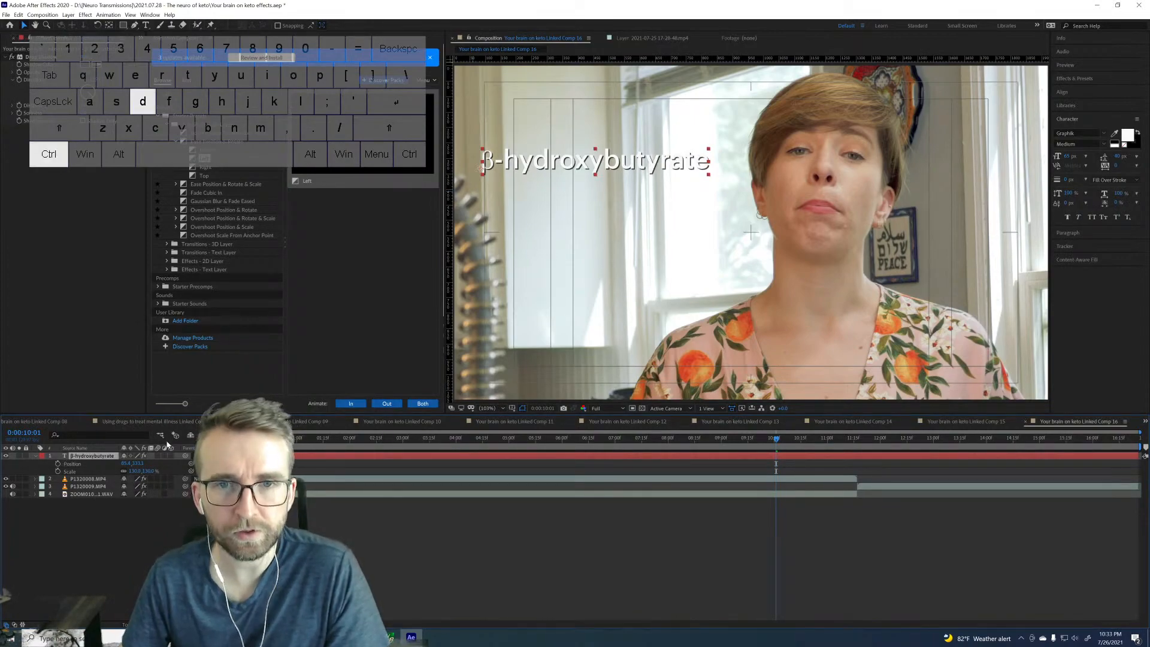
key("p")
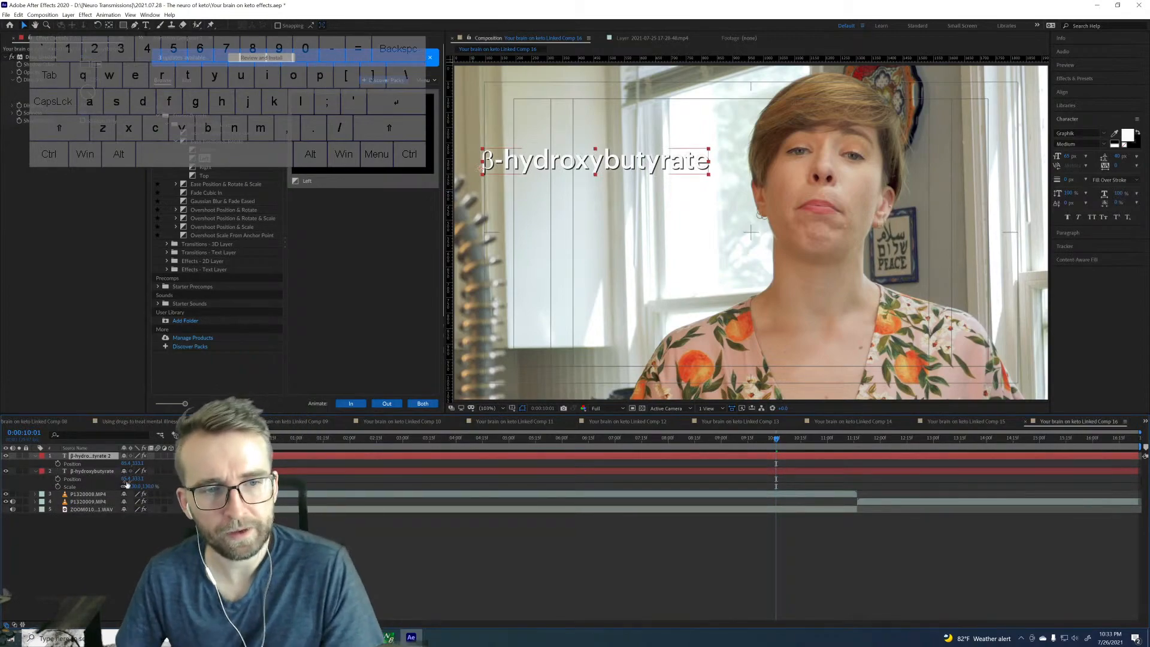
left_click_drag(137, 464, 222, 464)
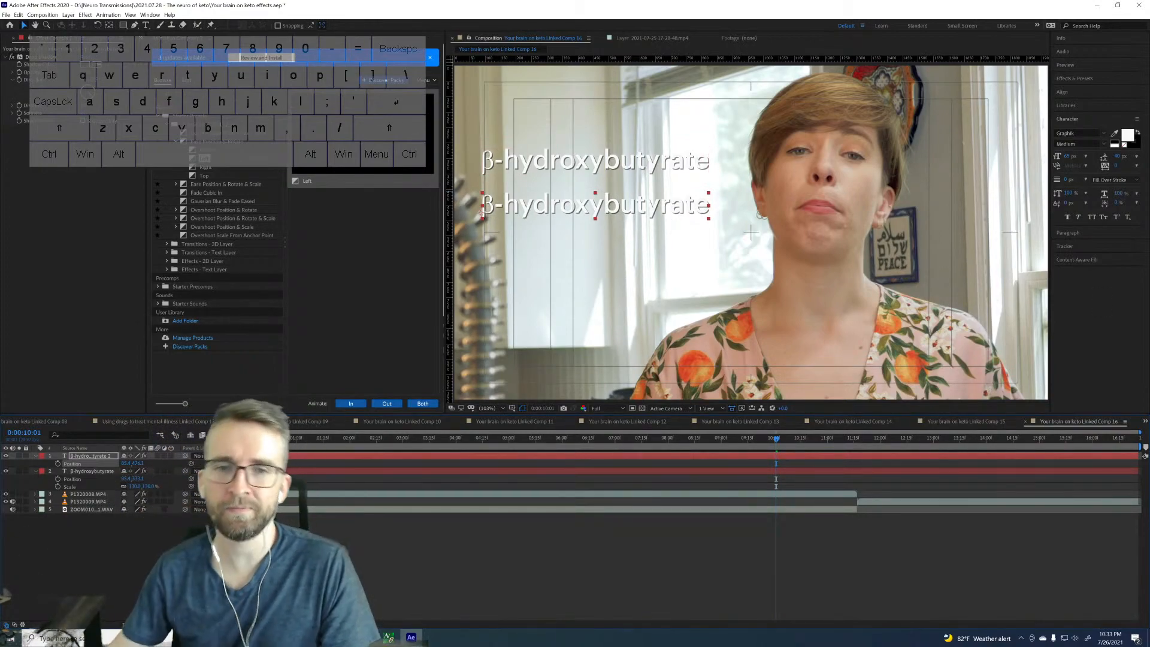
double_click(623, 204)
key("ctrl+c")
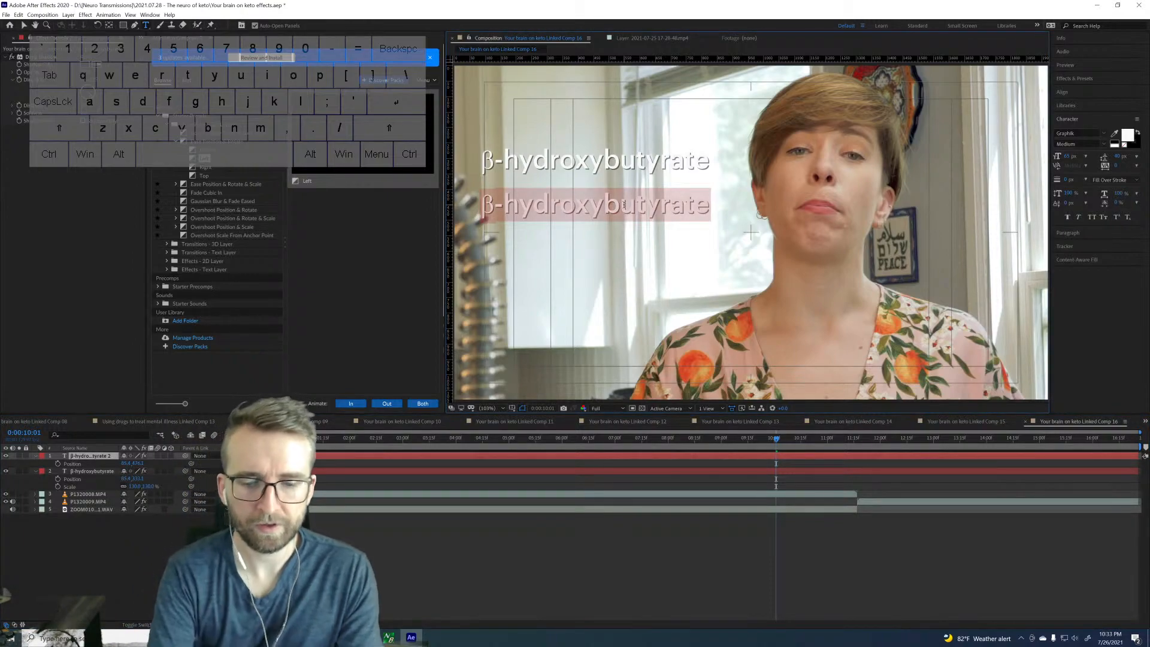
type("Ac")
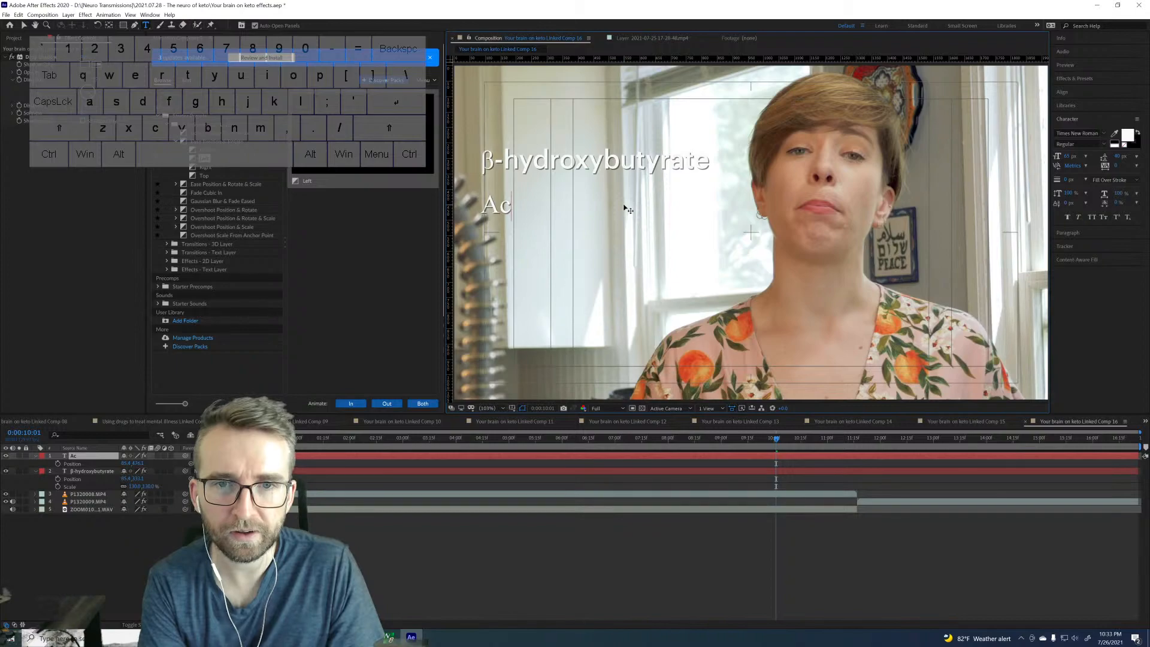
key("ctrl+z")
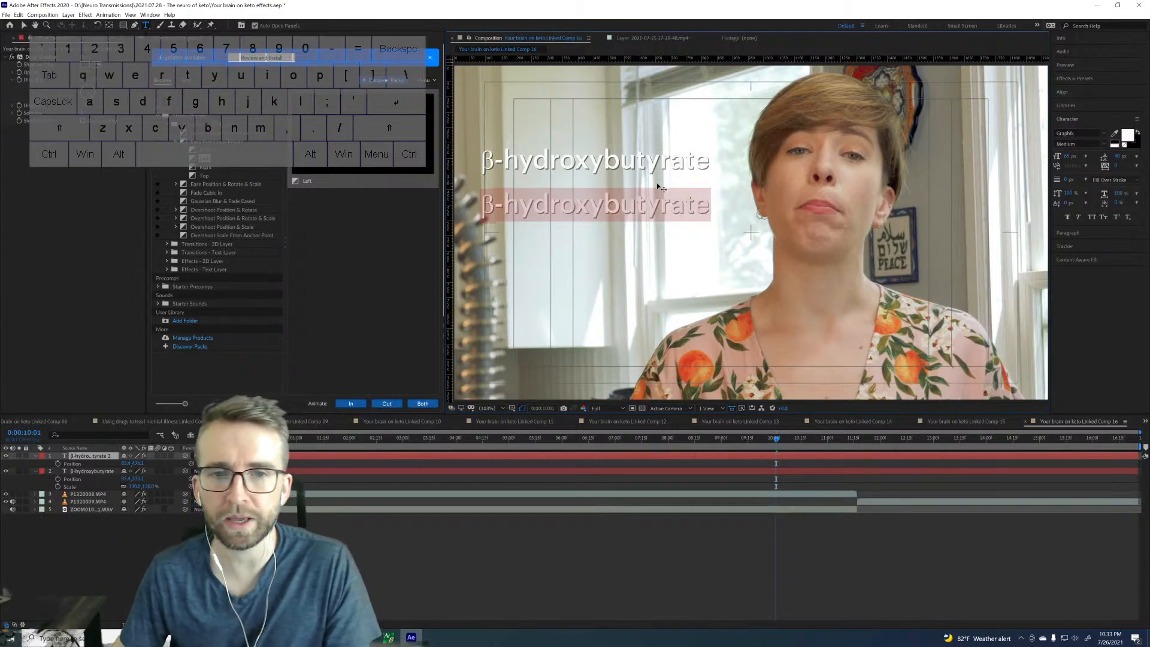
Step: Delete the second line's leading β-h characters and replace its remaining text with Acetoacetate in the Graphik font
left_click(507, 204)
key("BackSpace")
key("BackSpace")
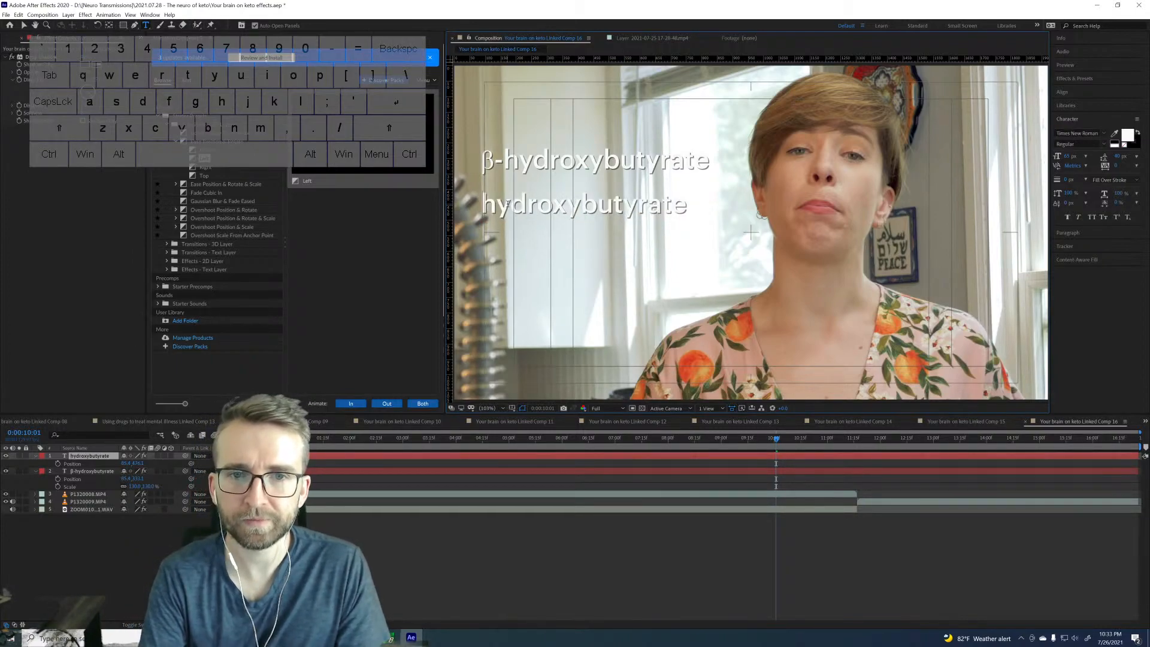
key("Delete")
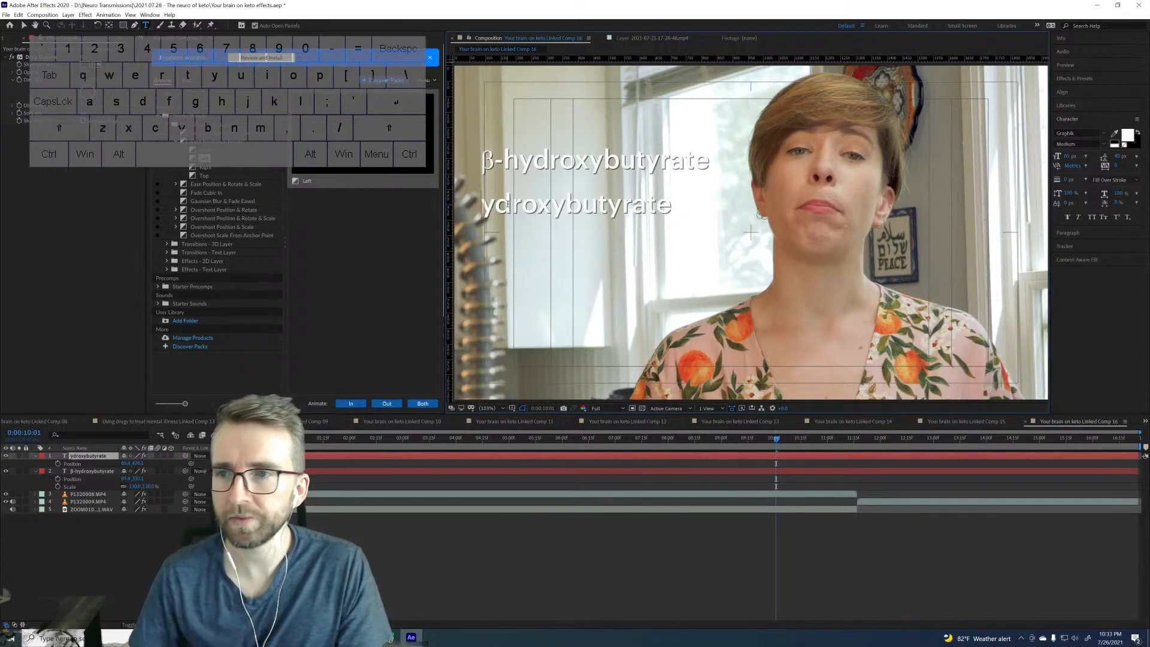
left_click_drag(486, 204, 654, 217)
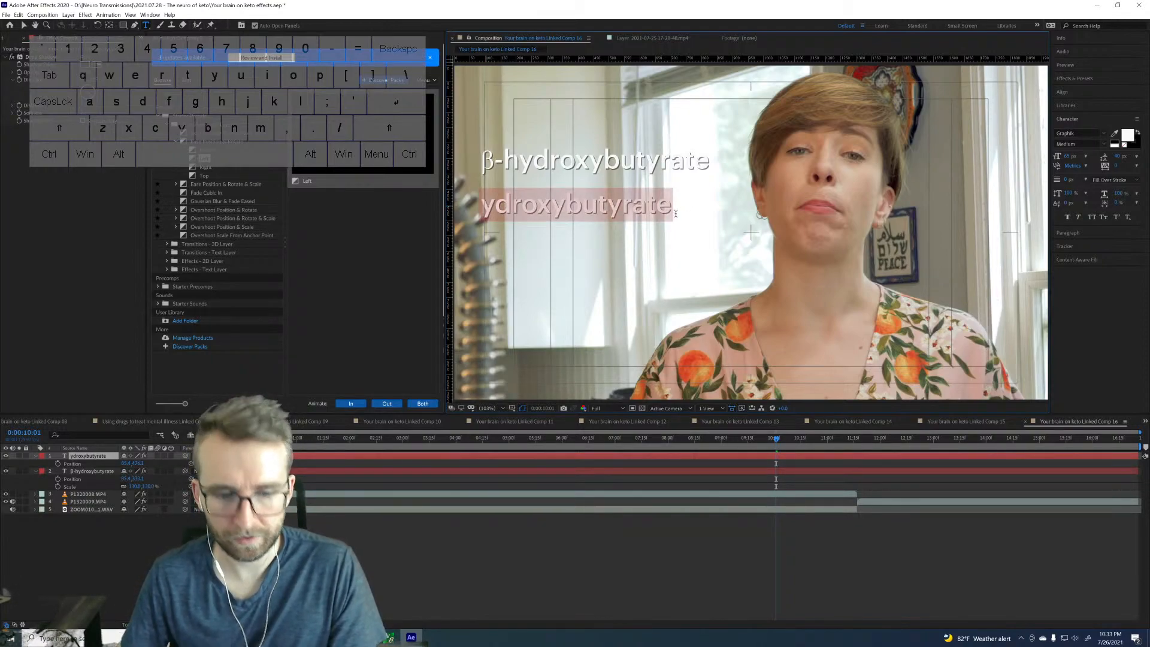
key("ctrl+v")
key("ctrl+z")
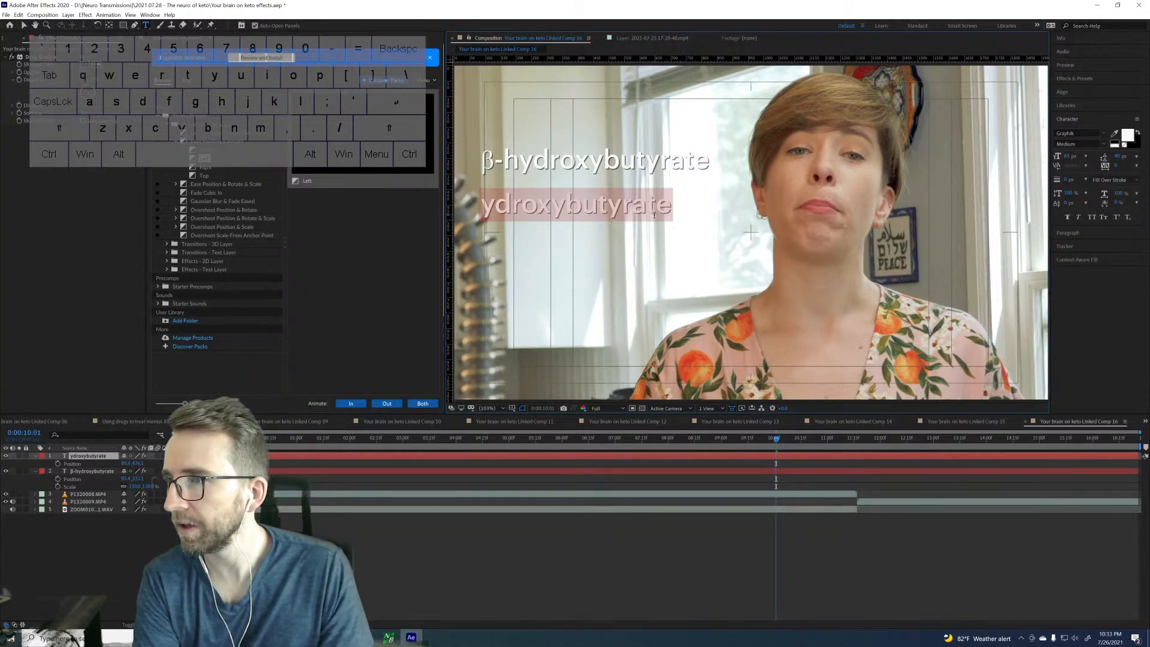
type("a")
key("BackSpace")
type("Ac")
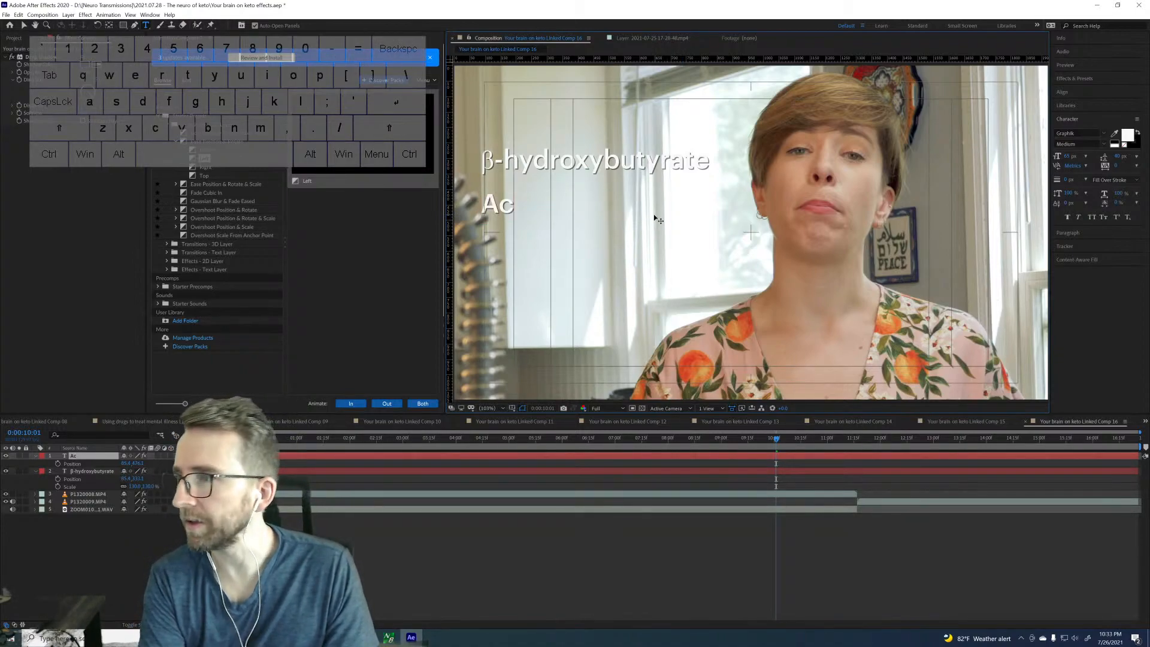
type("etoacetate")
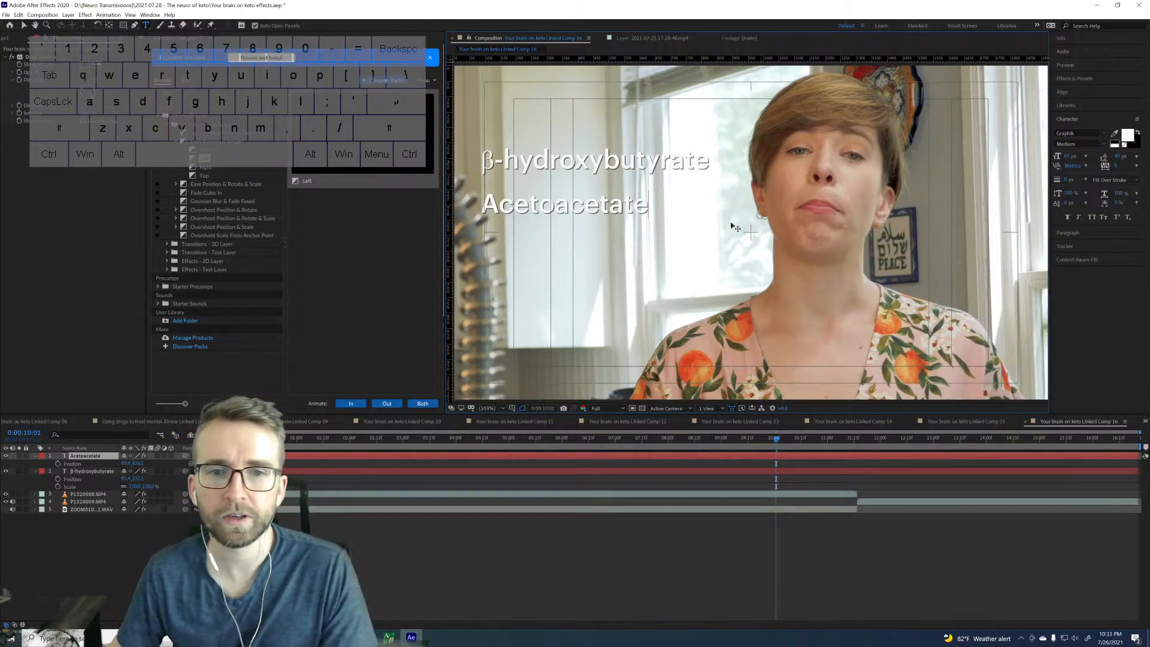
Step: Capitalize the h in the first text line so it reads β-Hydroxybutyrate
left_click(85, 457)
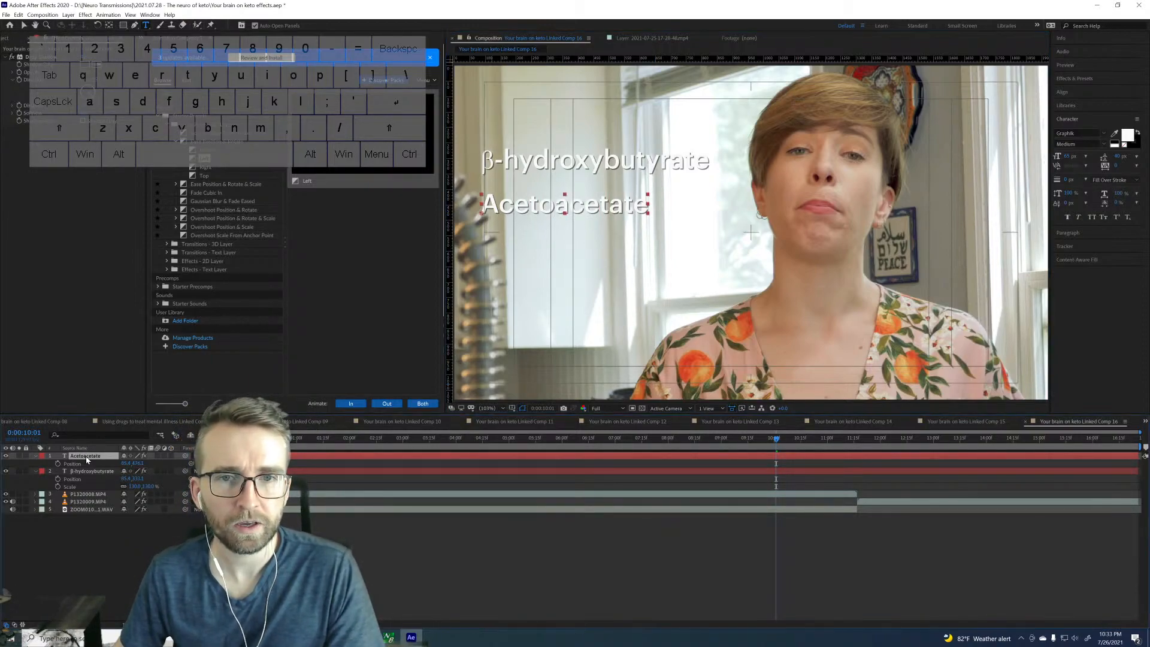
key("BackSpace")
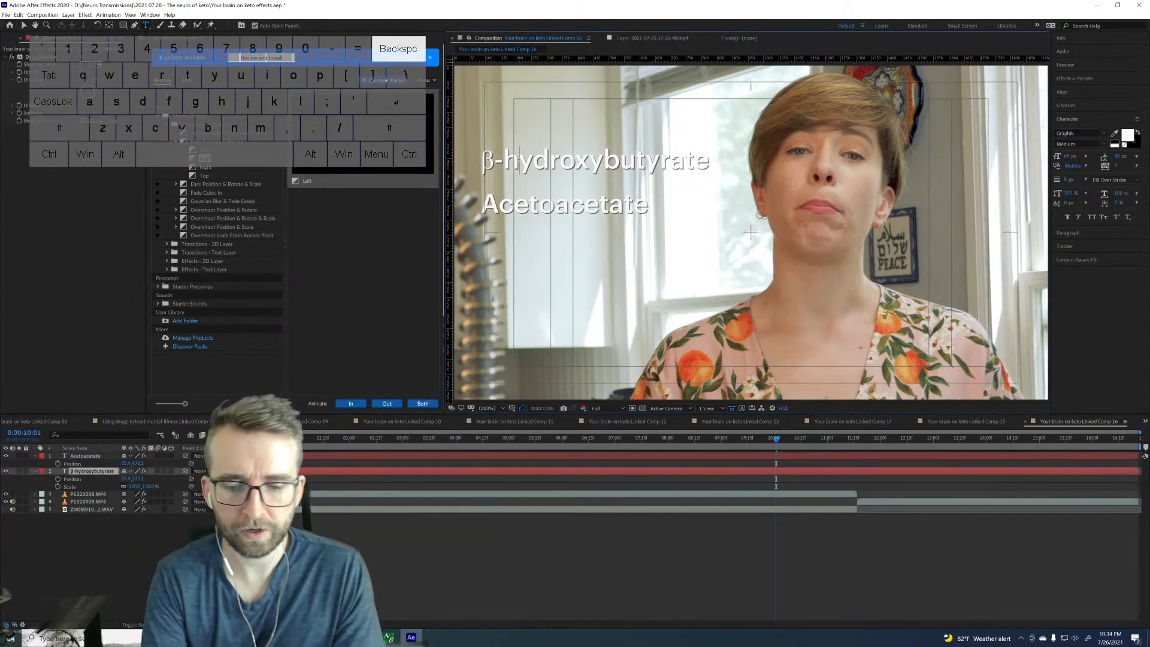
type("H")
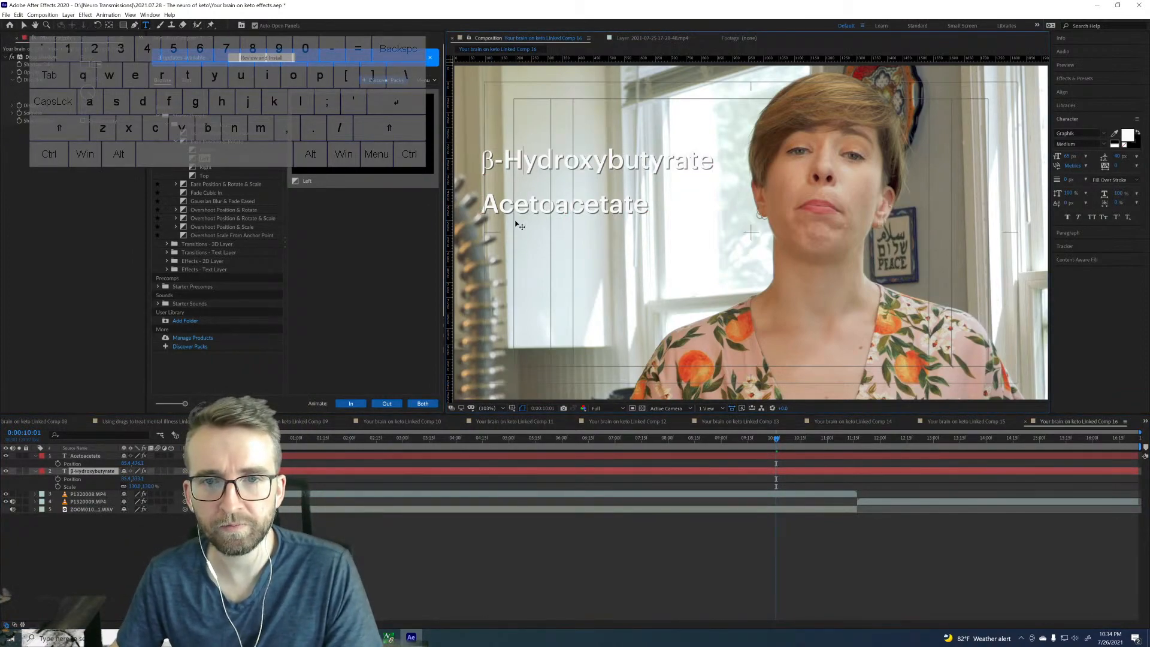
Step: Duplicate the Acetoacetate layer, placing the copy straight below as a third line with the text Acetone
left_click(102, 459)
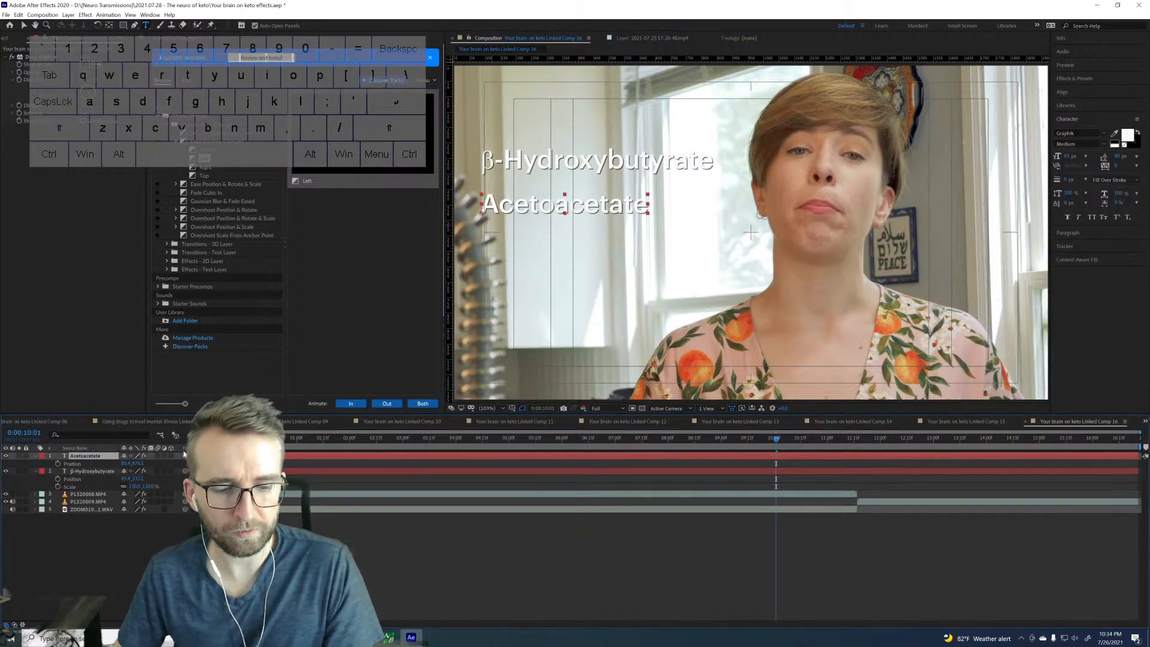
key("ctrl+d")
key("p")
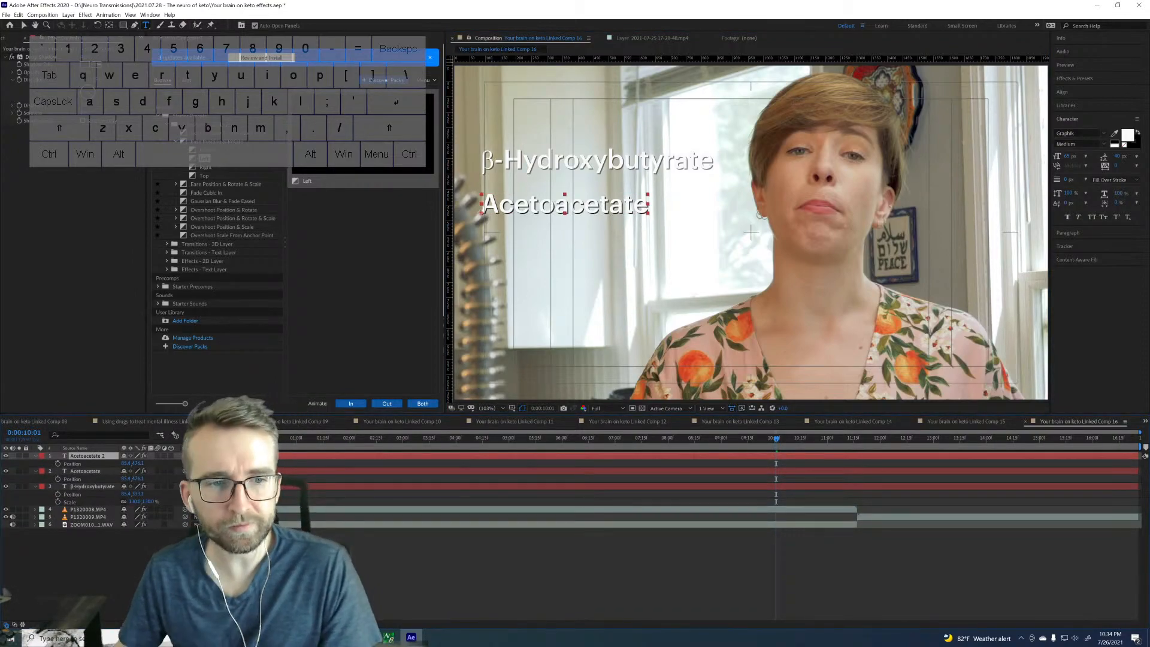
left_click_drag(136, 463, 234, 463)
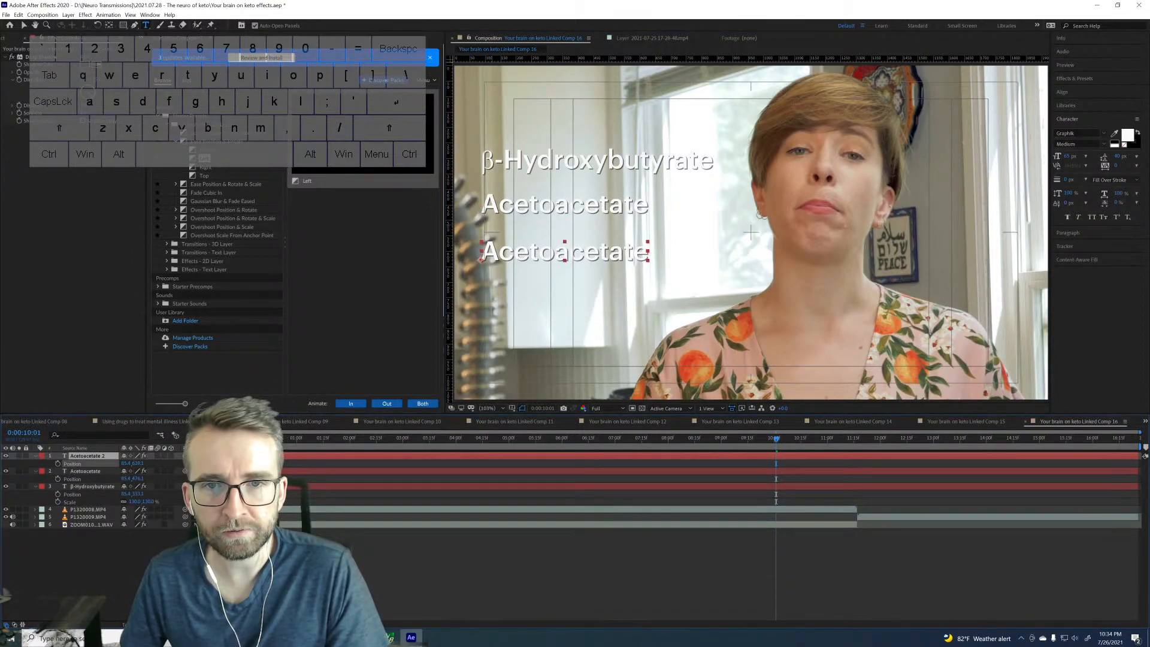
double_click(532, 256)
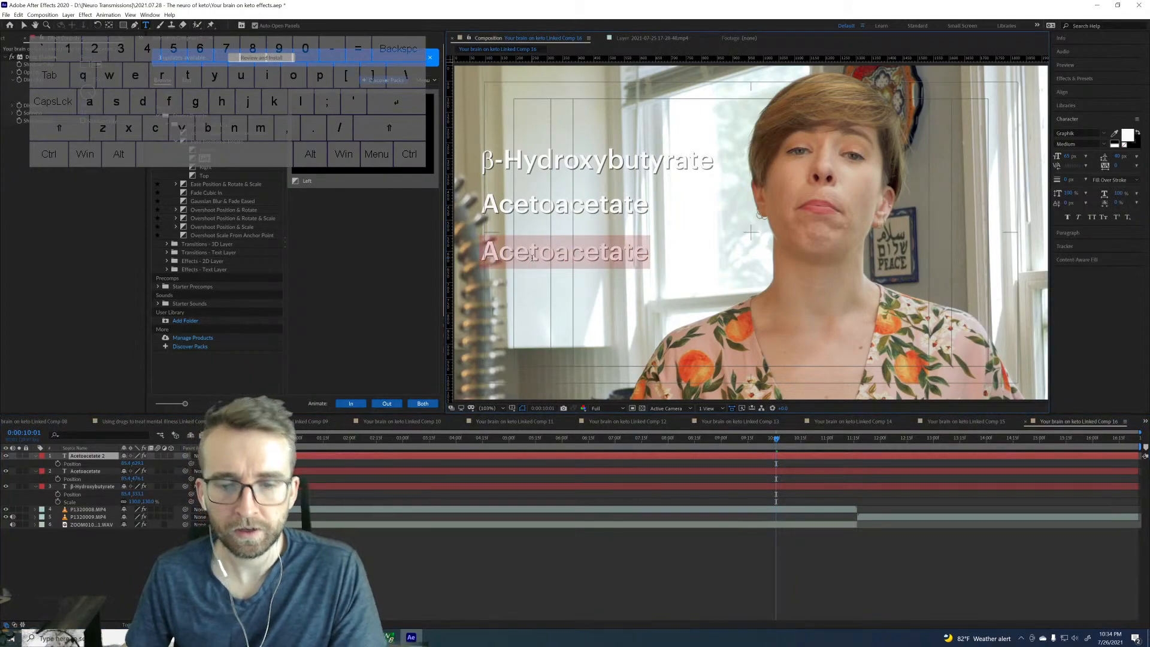
type("Acetone")
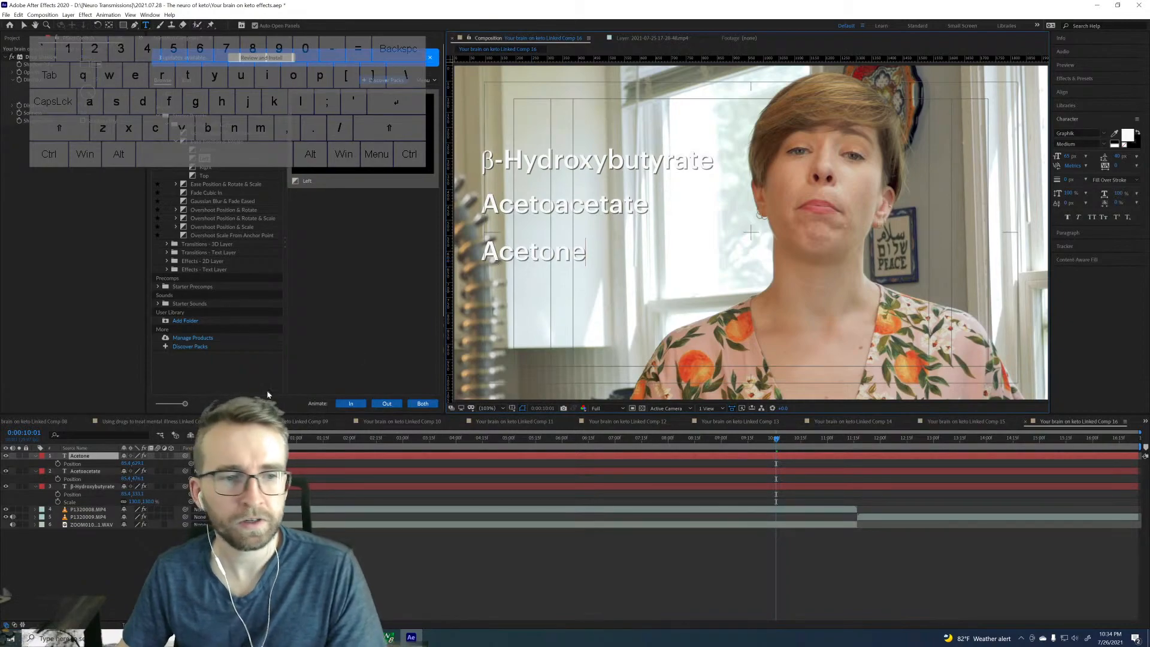
Step: Distribute the three text layers evenly in the vertical direction and scale them all to 139%
left_click(96, 486, "shift")
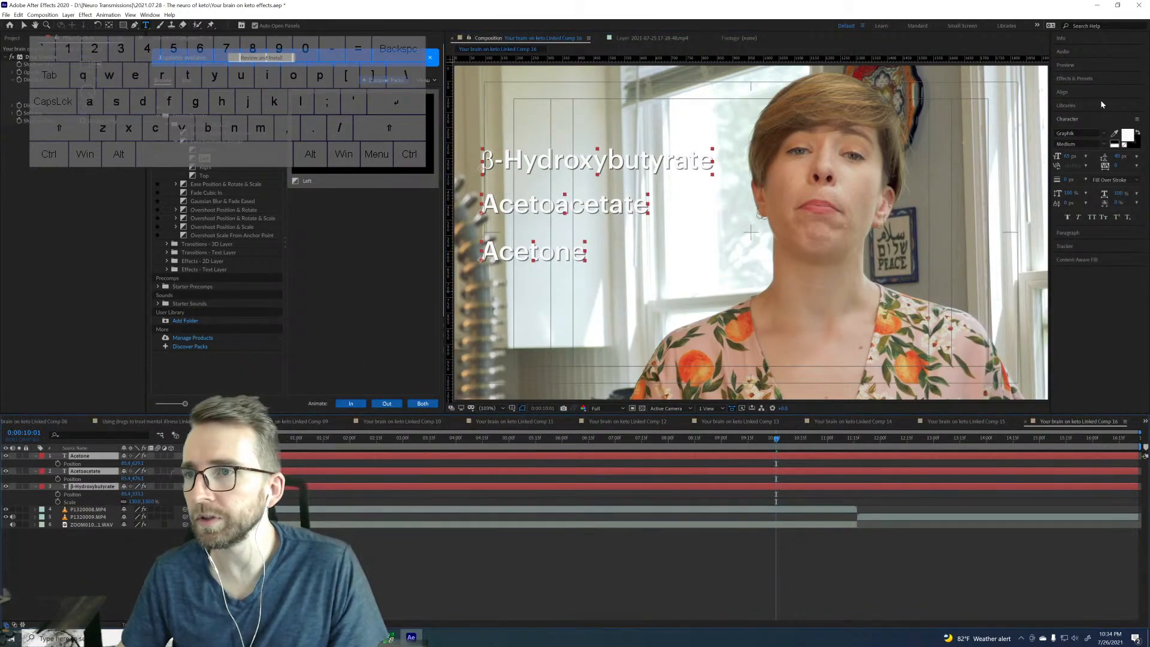
left_click(1080, 92)
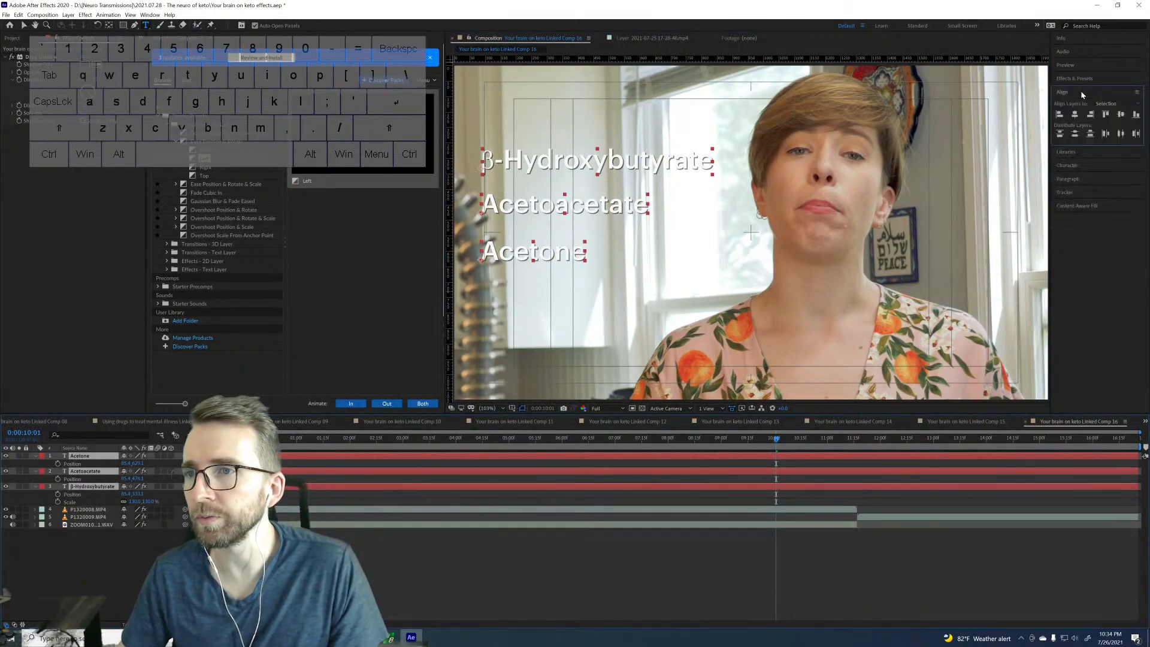
left_click(1089, 135)
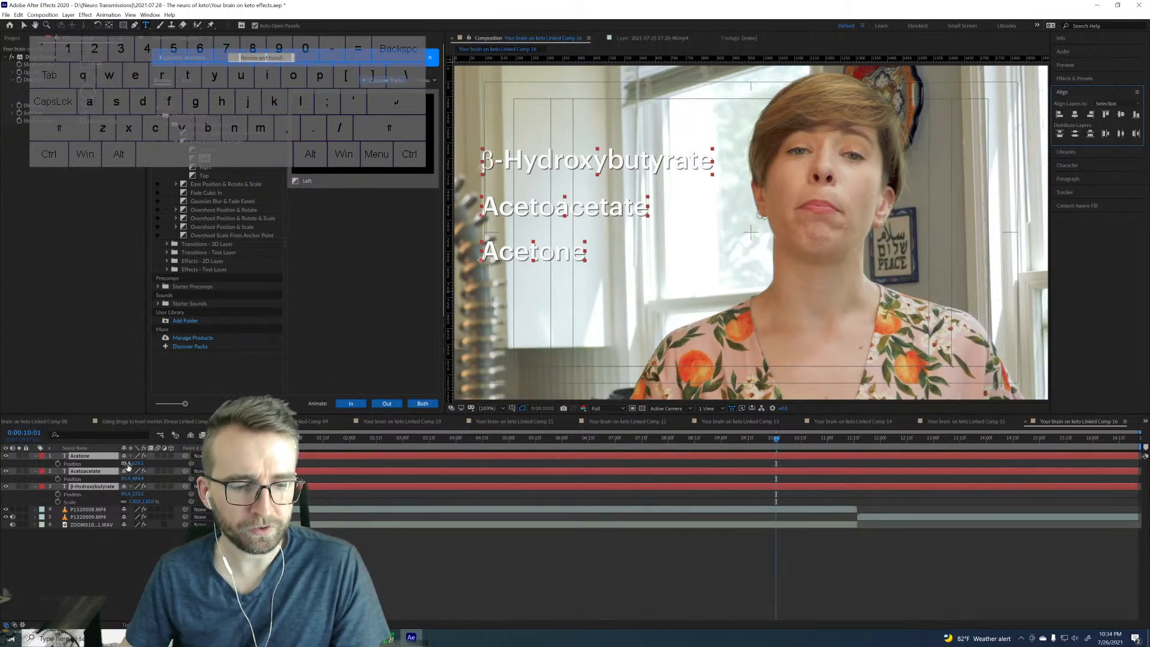
key("s")
left_click_drag(133, 464, 137, 462)
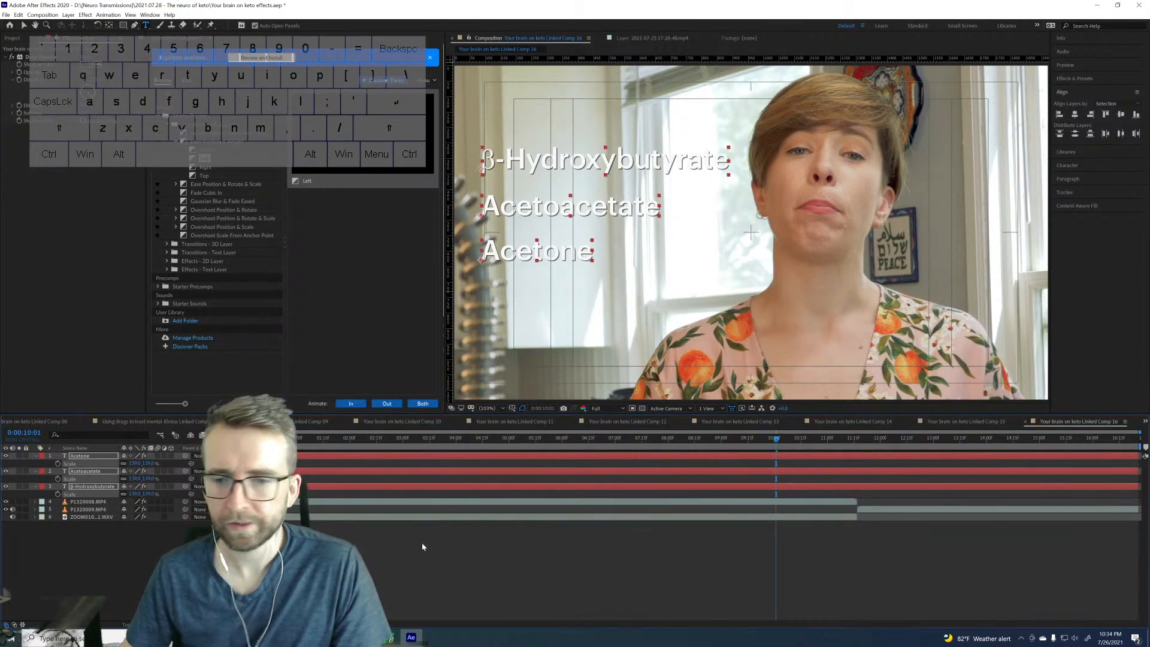
Step: Trim the start of all three text layers to 0:00:10:01
left_click_drag(357, 457, 879, 458)
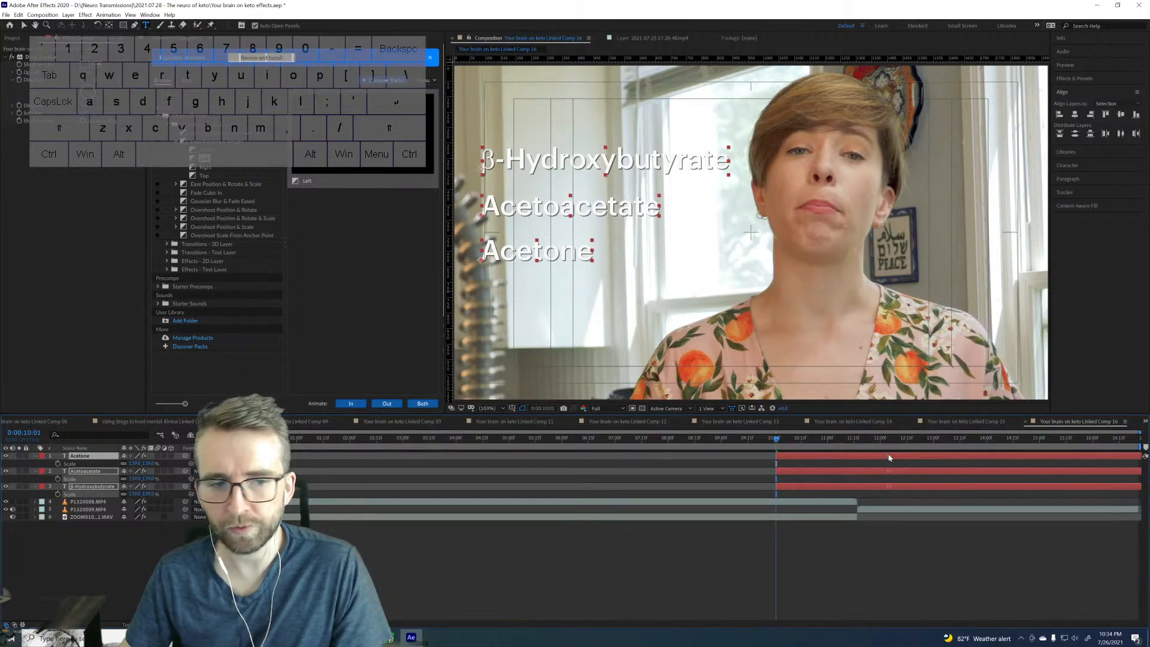
left_click(832, 482)
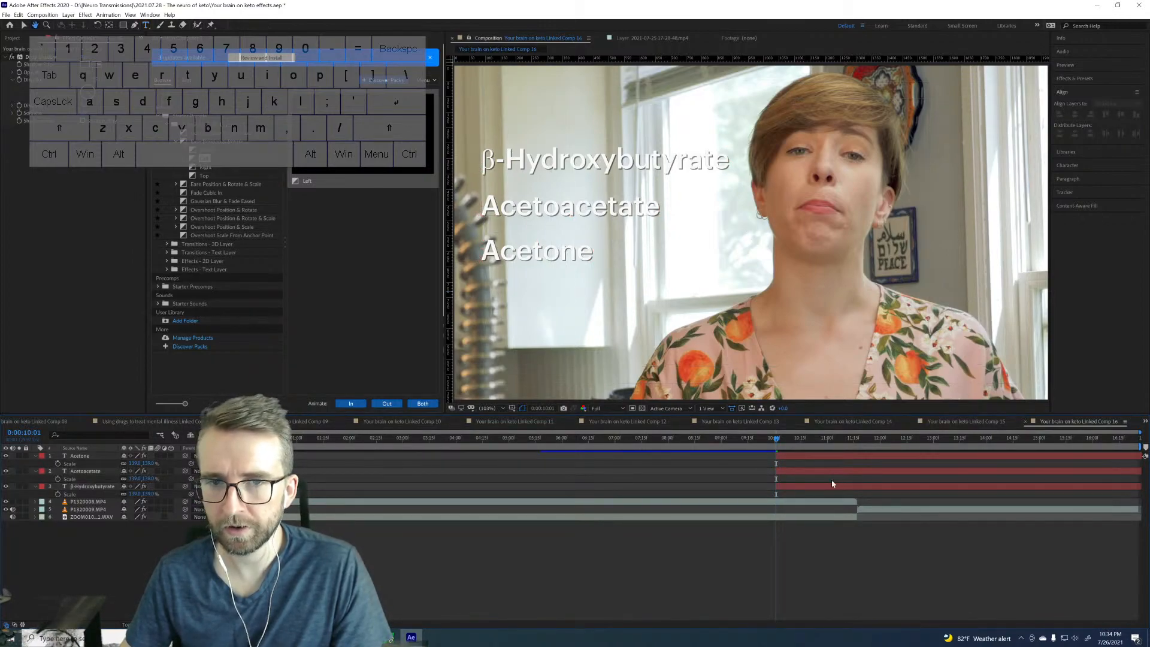
Step: Play through the narration and trim the start of Acetoacetate to 0:00:11:16 and of Acetone to 0:00:13:01
key("space")
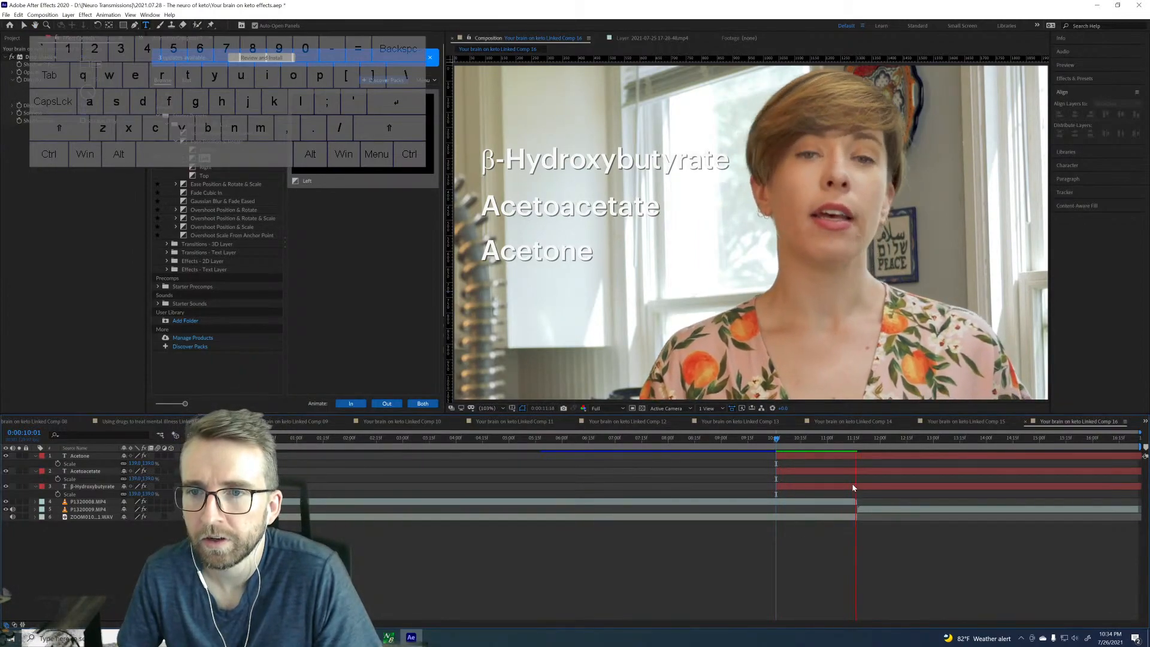
left_click(845, 472)
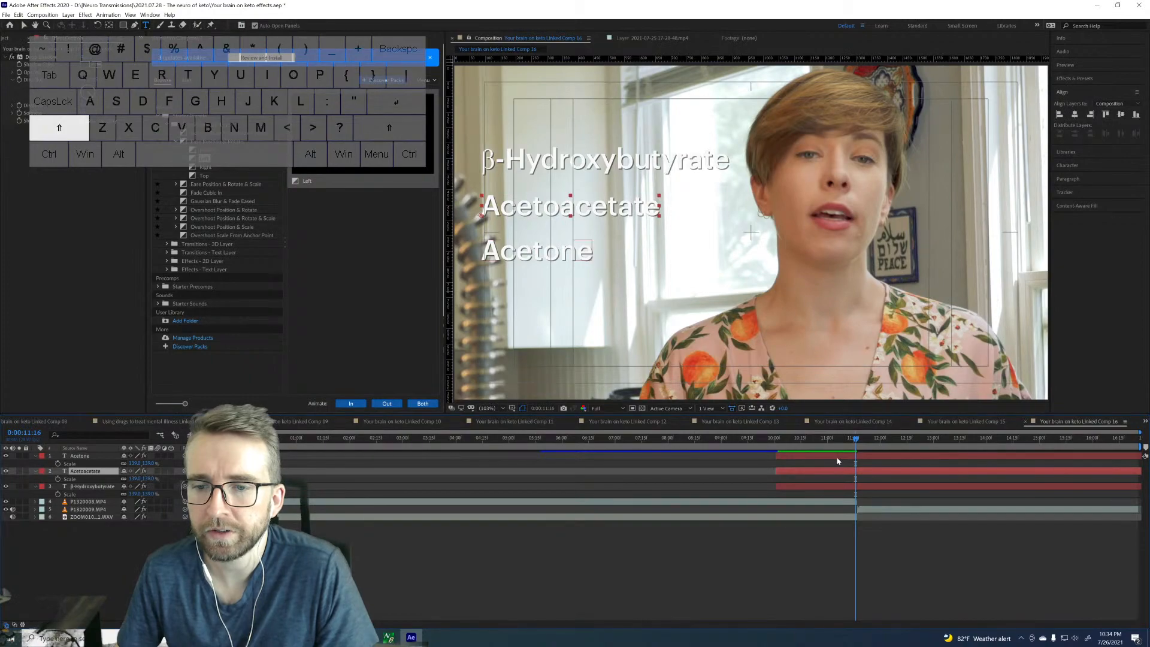
mouse_move(897, 473)
left_mouse_down()
mouse_move(922, 473)
mouse_move(910, 475)
left_mouse_up()
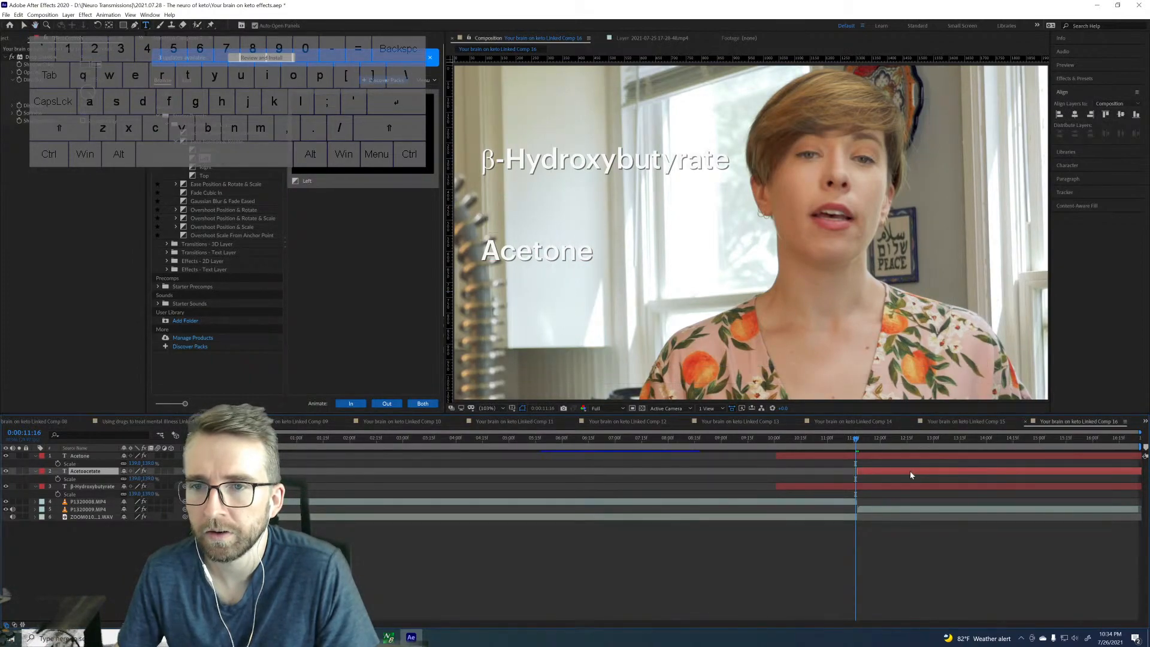
key("space")
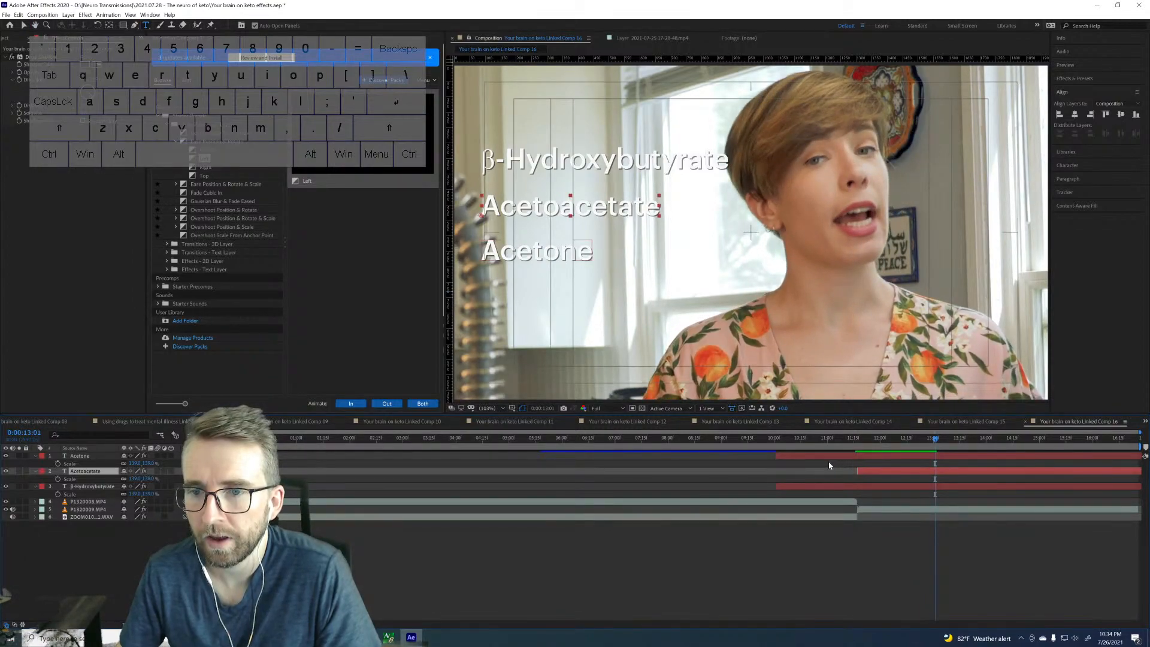
left_click_drag(829, 456, 837, 456)
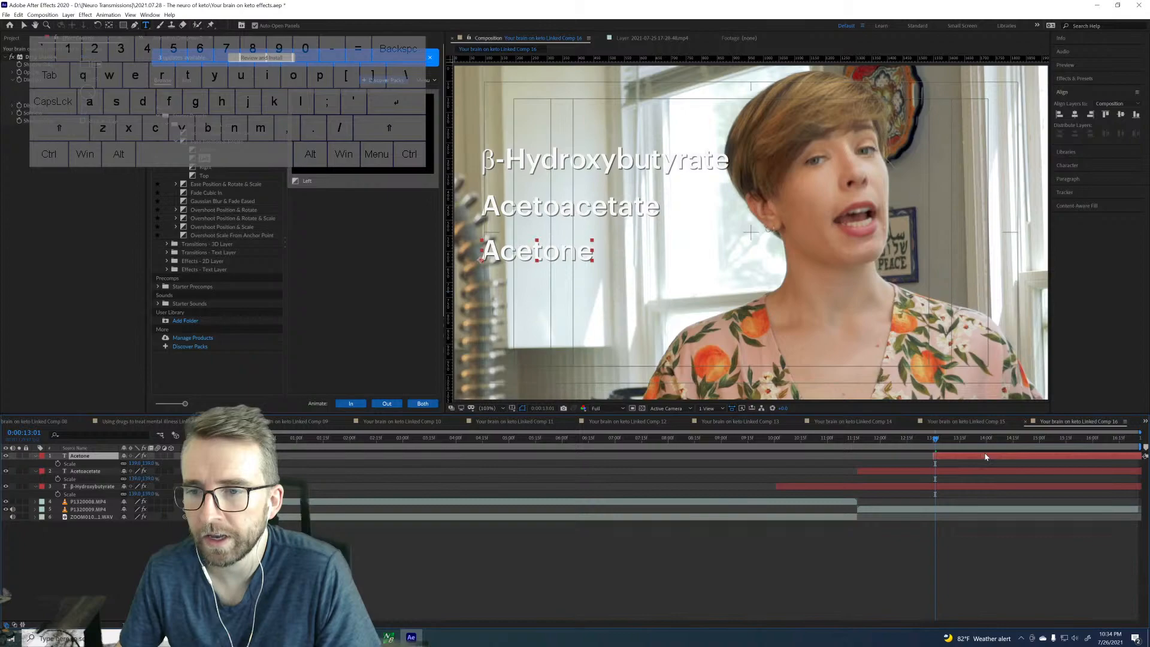
Step: Apply the Left preset as an in-animation to all three text layers and remove their rotation expressions
left_click(946, 487, "shift")
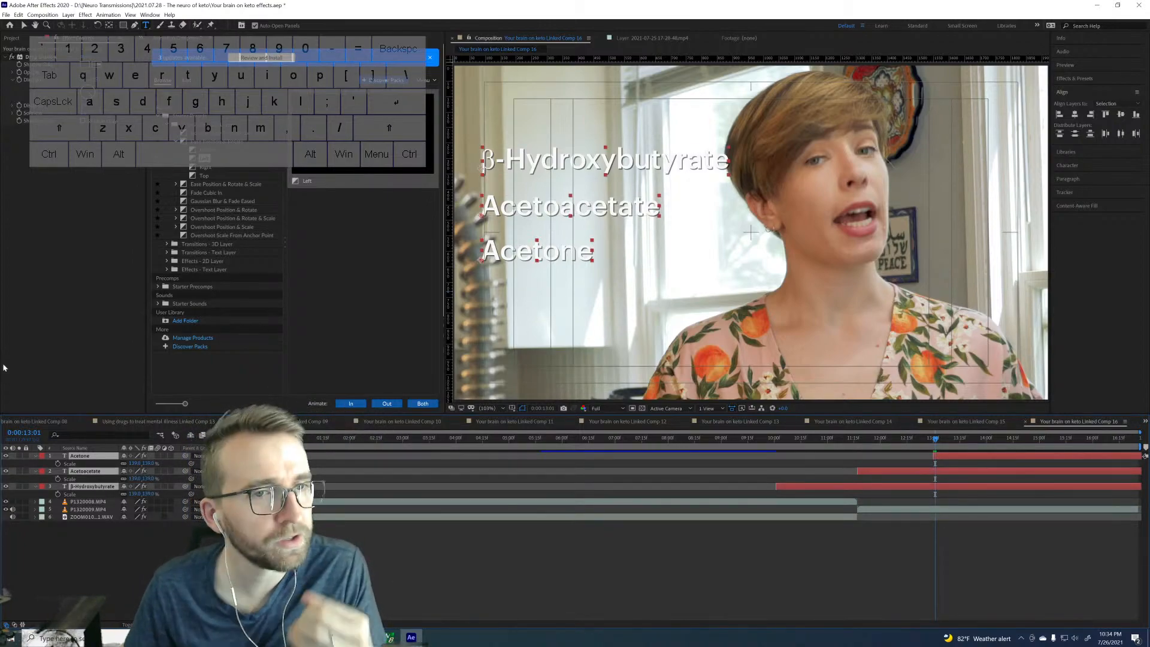
left_click(351, 404)
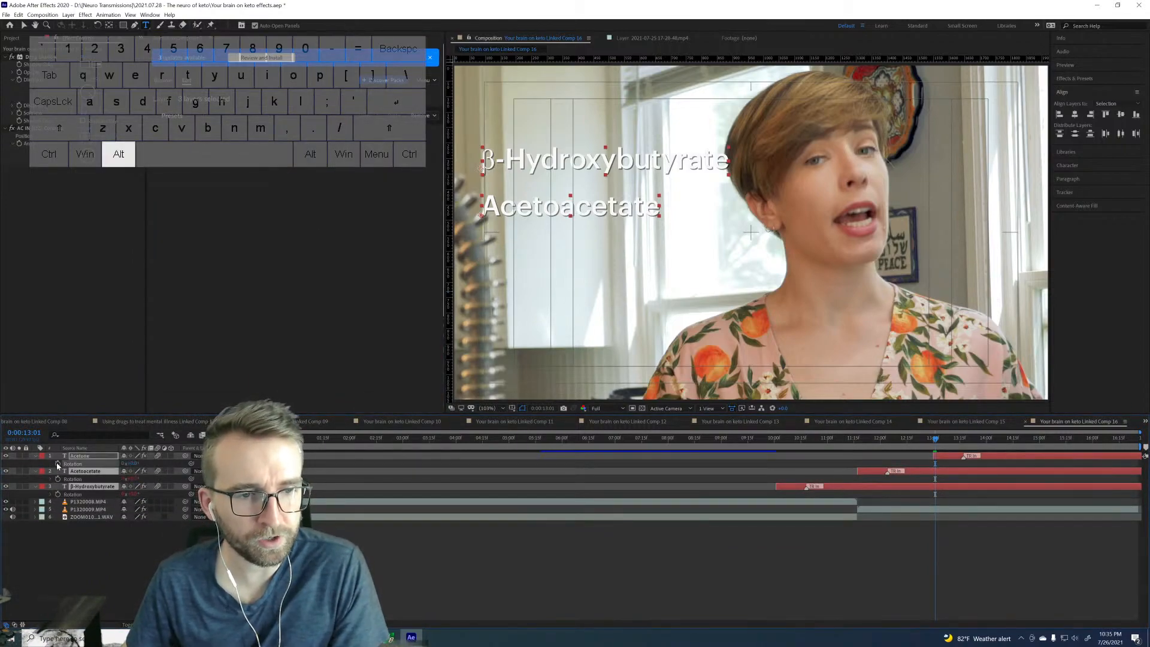
left_click(58, 494, "alt")
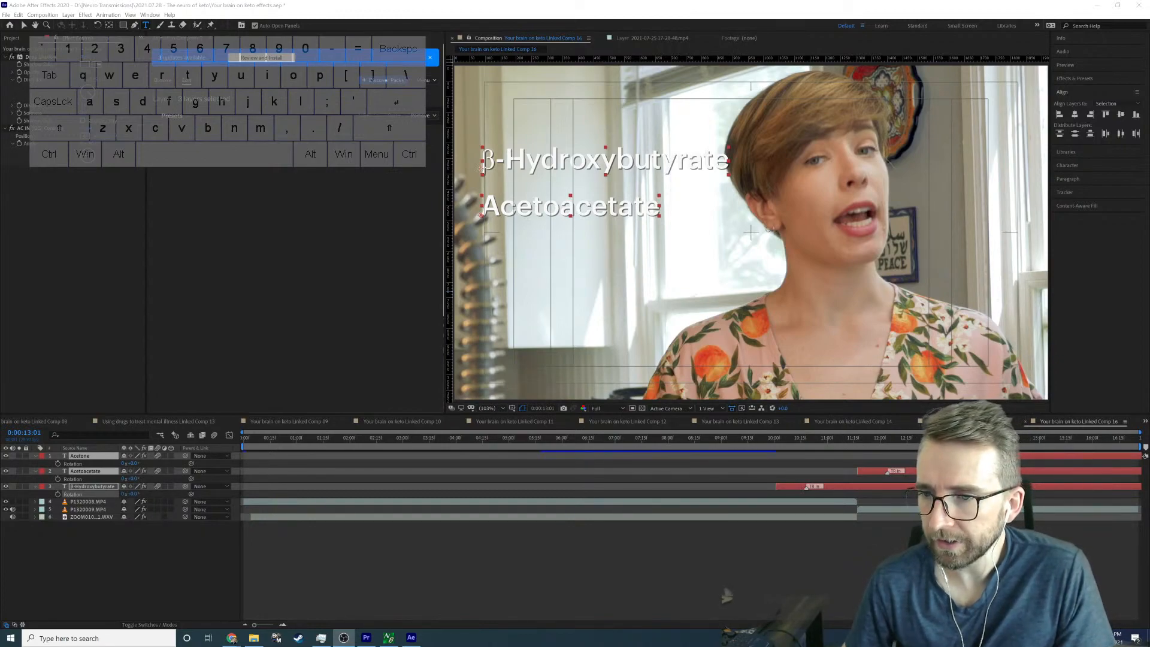
Step: Shift the three text layers a few frames earlier and preview their entrance from 0:00:09:20
key("alt+Tab")
key("alt+Page_Up")
key("alt+Page_Up")
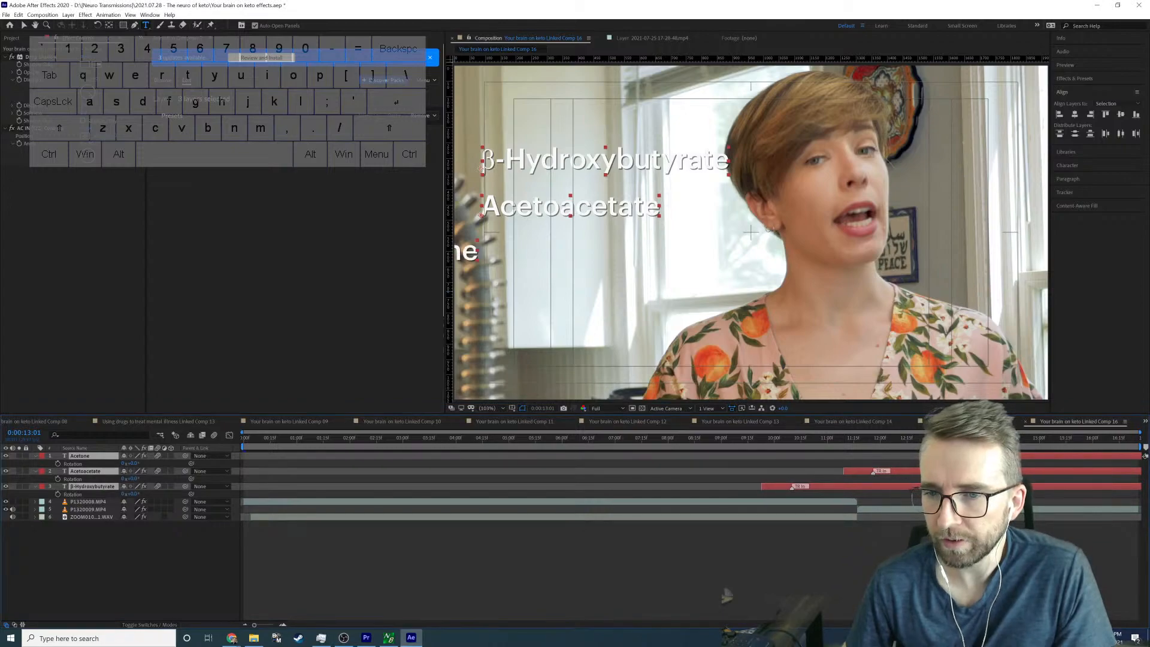
left_click(758, 442)
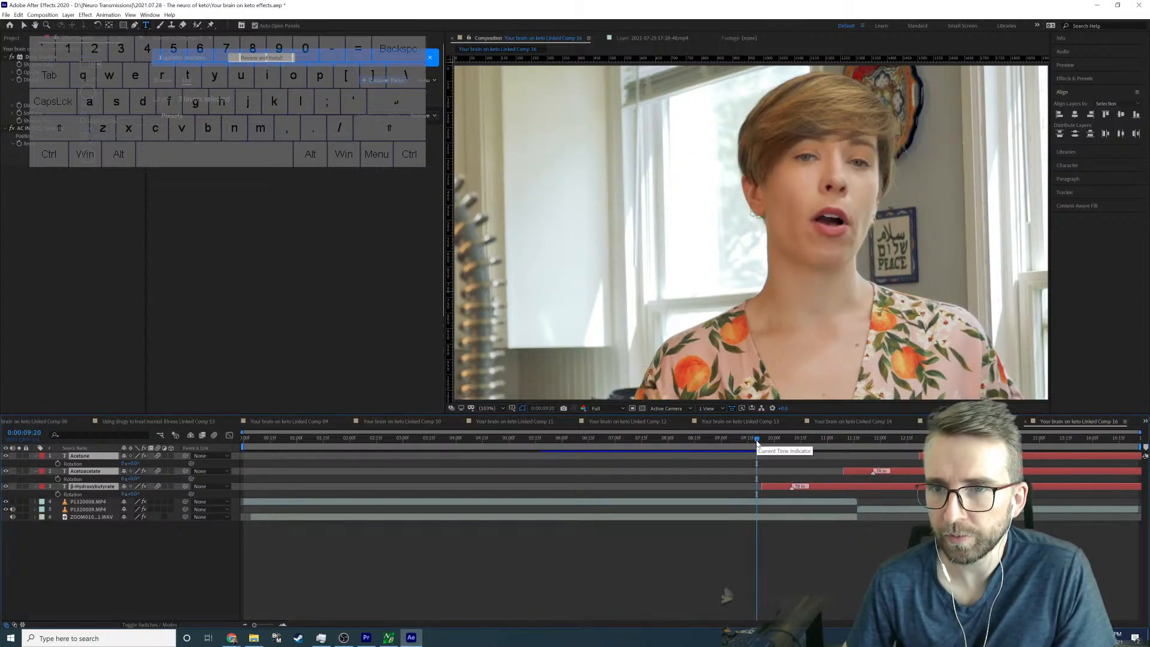
key("space")
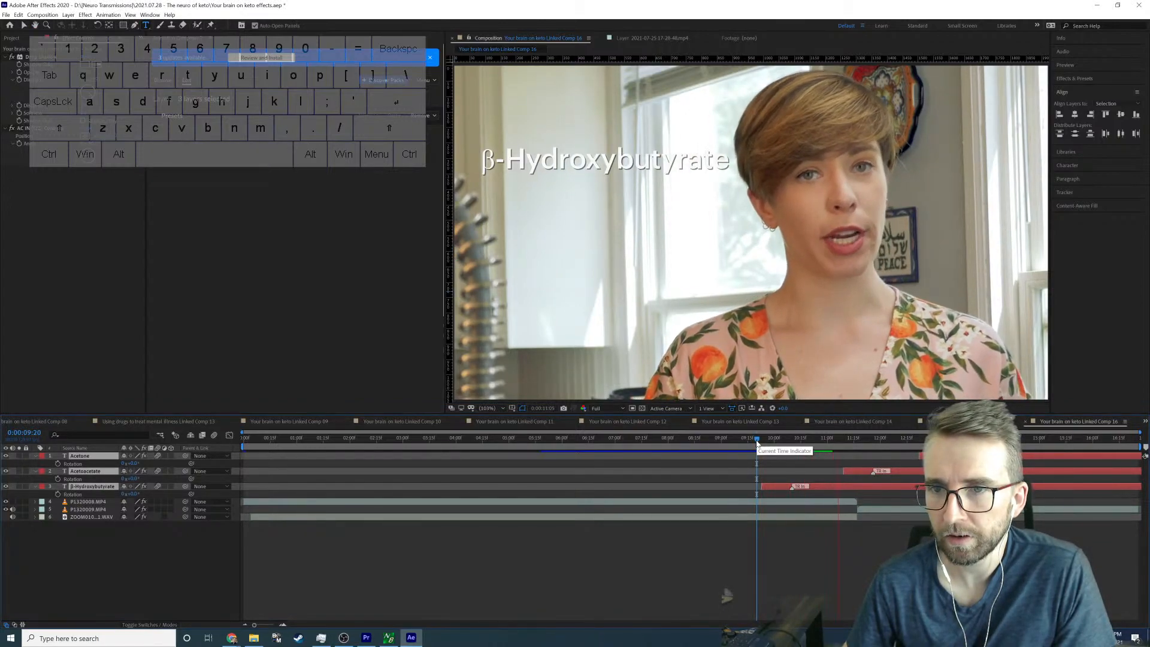
key("space")
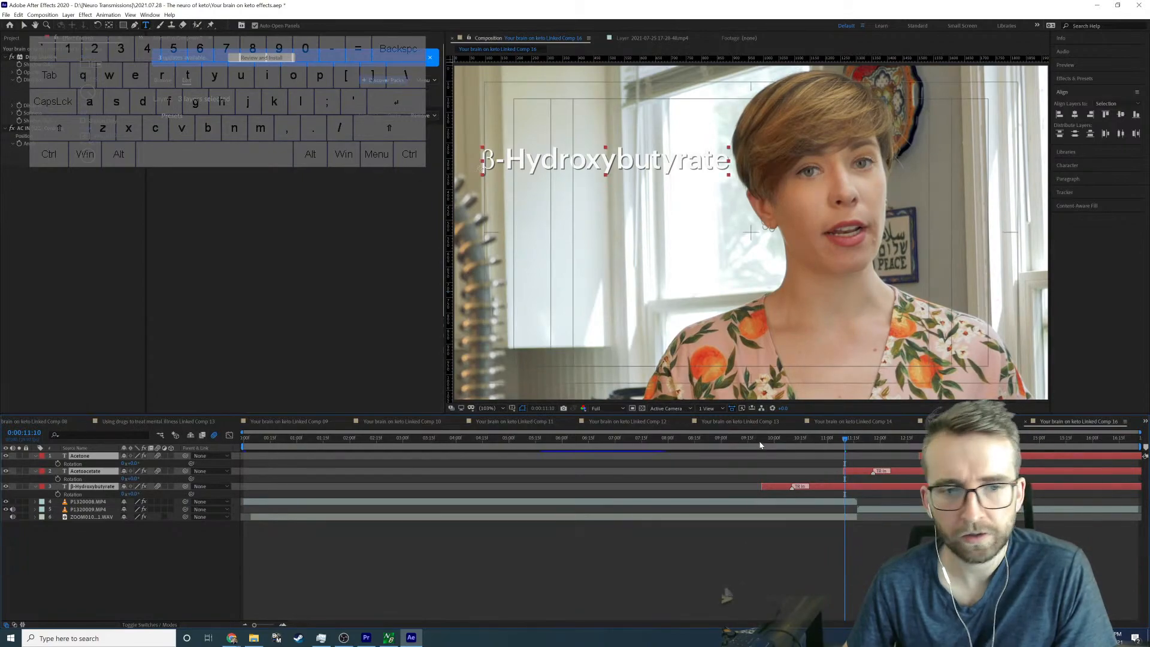
Step: Preview the three names' entrance from 0:00:09:21 and move the current time to 0:00:15:17
left_click(759, 442)
key("space")
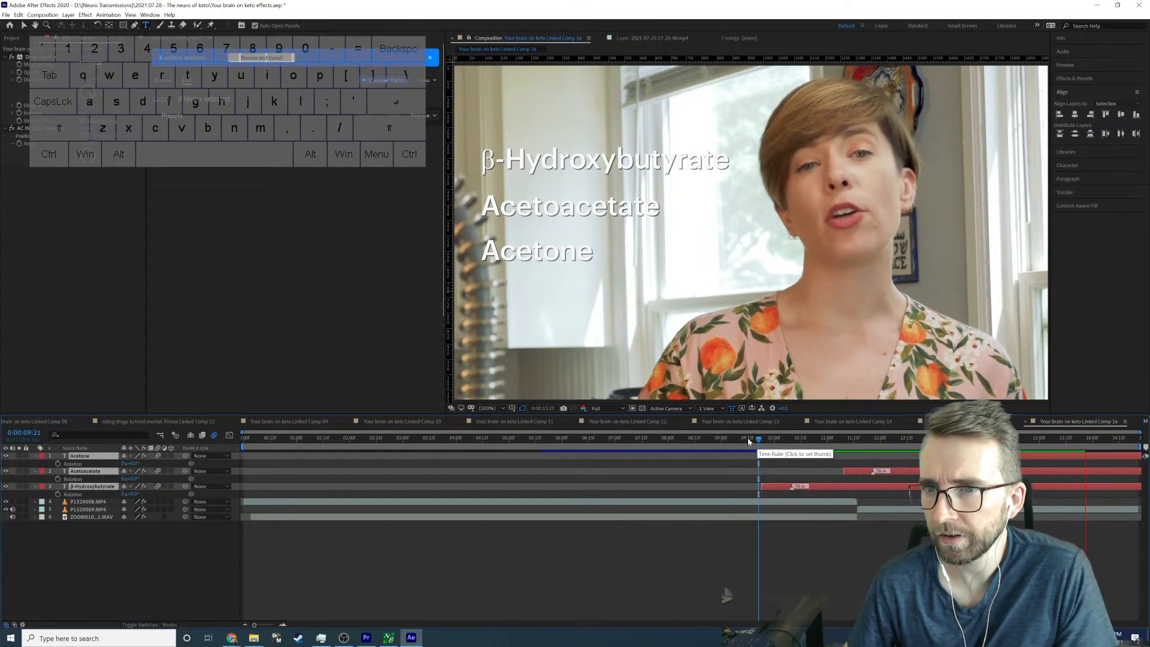
key("space")
left_click(1052, 440)
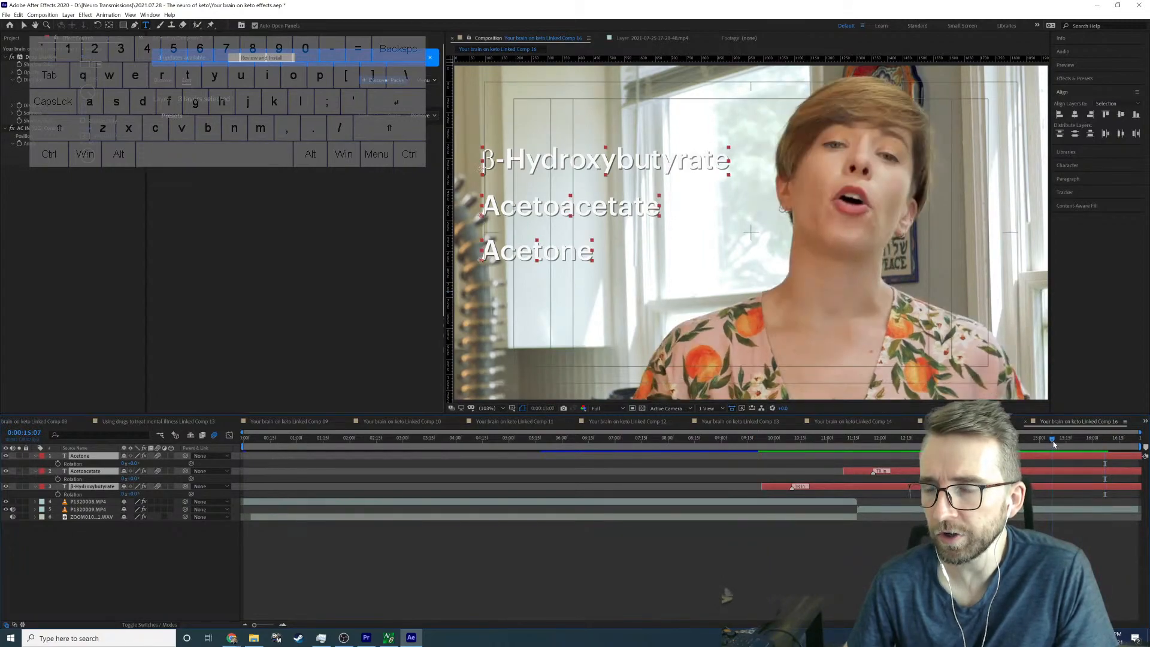
left_click_drag(1053, 445, 1069, 439)
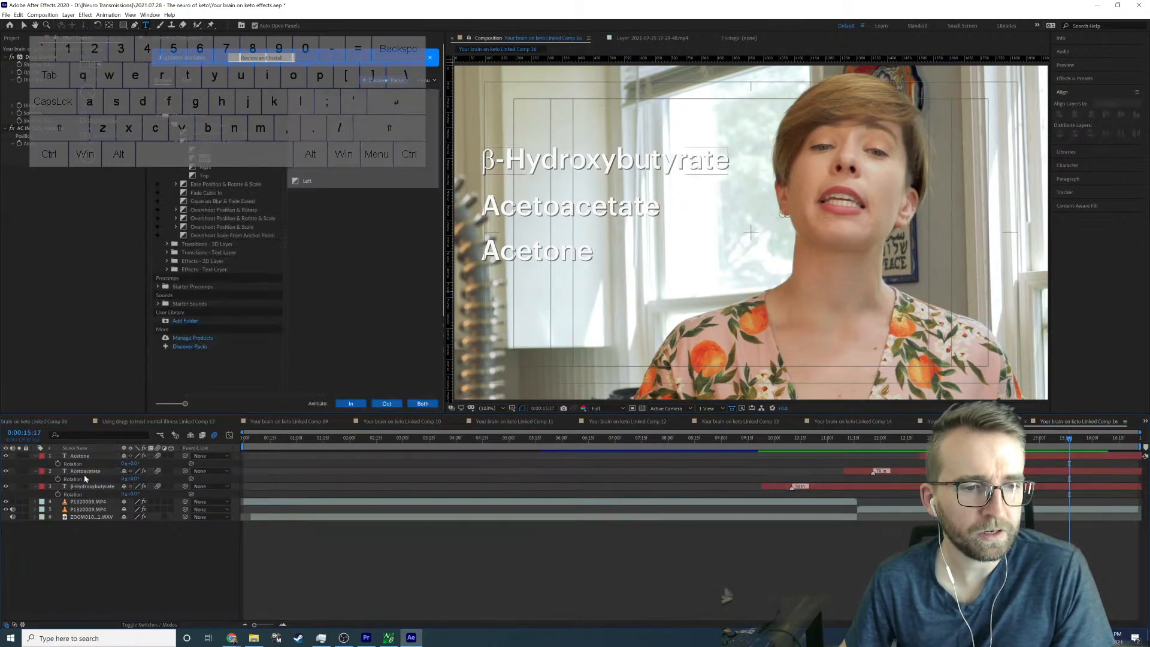
Step: Duplicate the Acetone text layer and shift the copy along the timeline to start at about 0:00:15:00
left_click(85, 456)
key("ctrl+d")
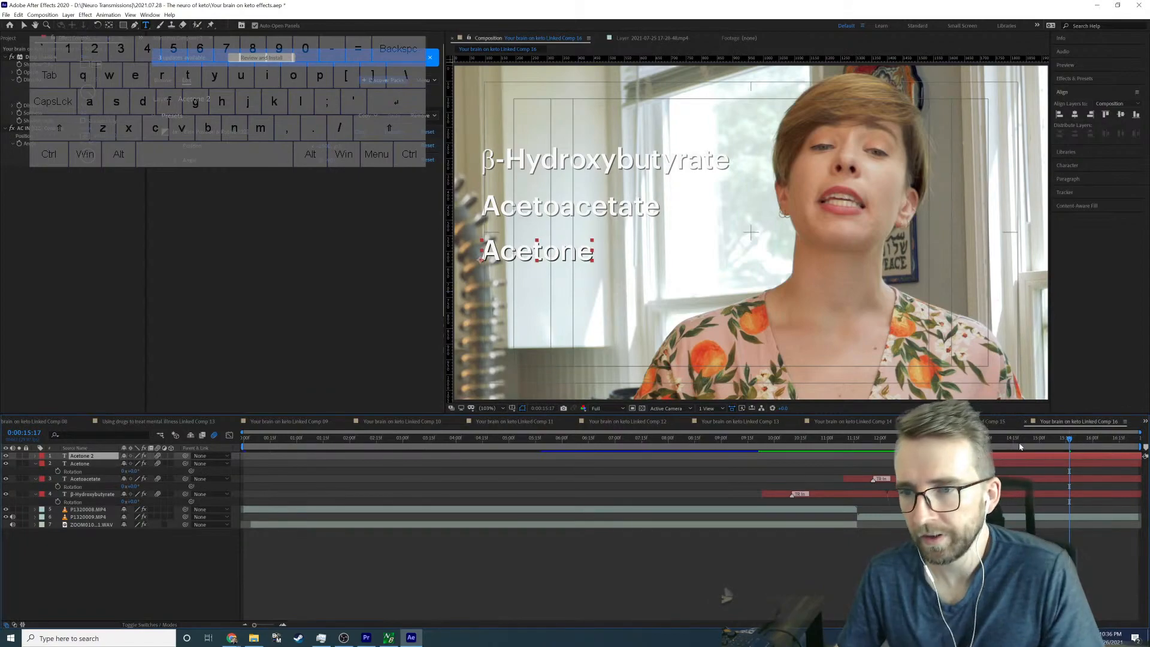
mouse_move(1118, 458)
left_mouse_down()
mouse_move(1129, 458)
mouse_move(1118, 459)
left_mouse_up()
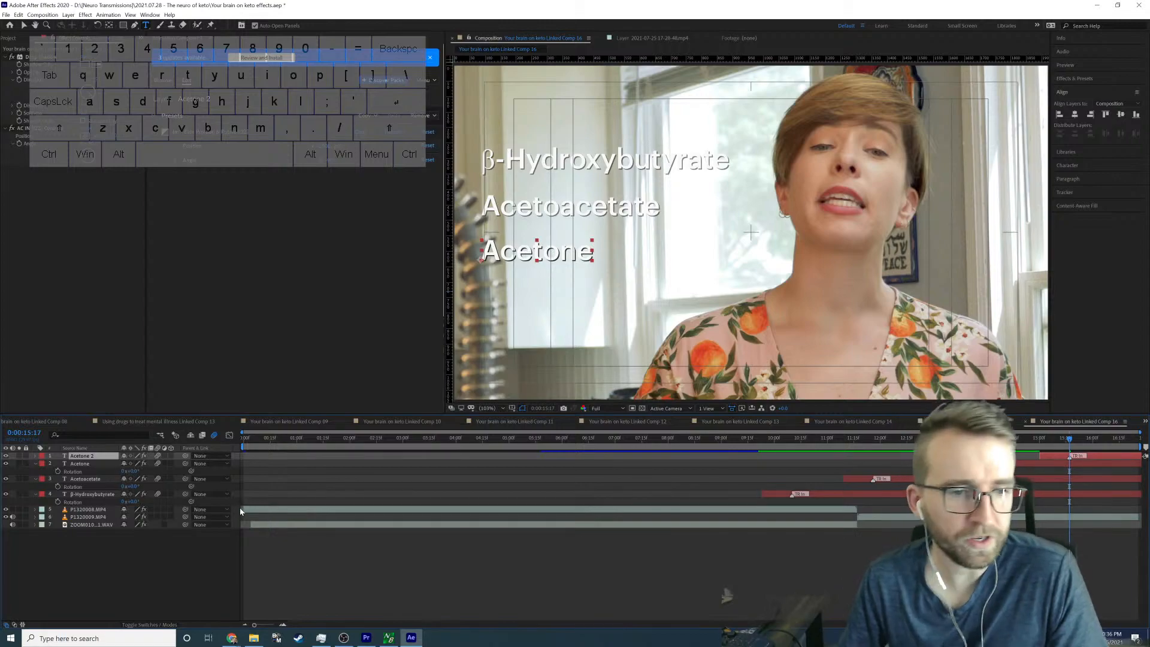
Step: Raise the duplicated Acetone text above β-Hydroxybutyrate as a heading and scale it up slightly
key("p")
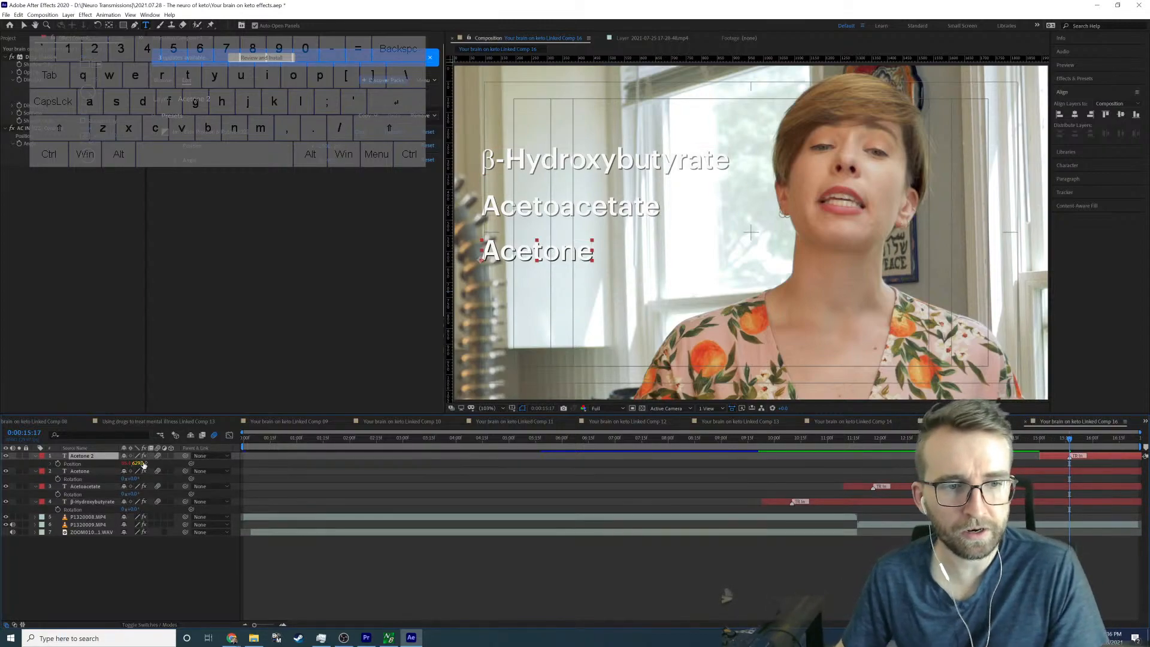
left_click_drag(143, 464, 3, 492)
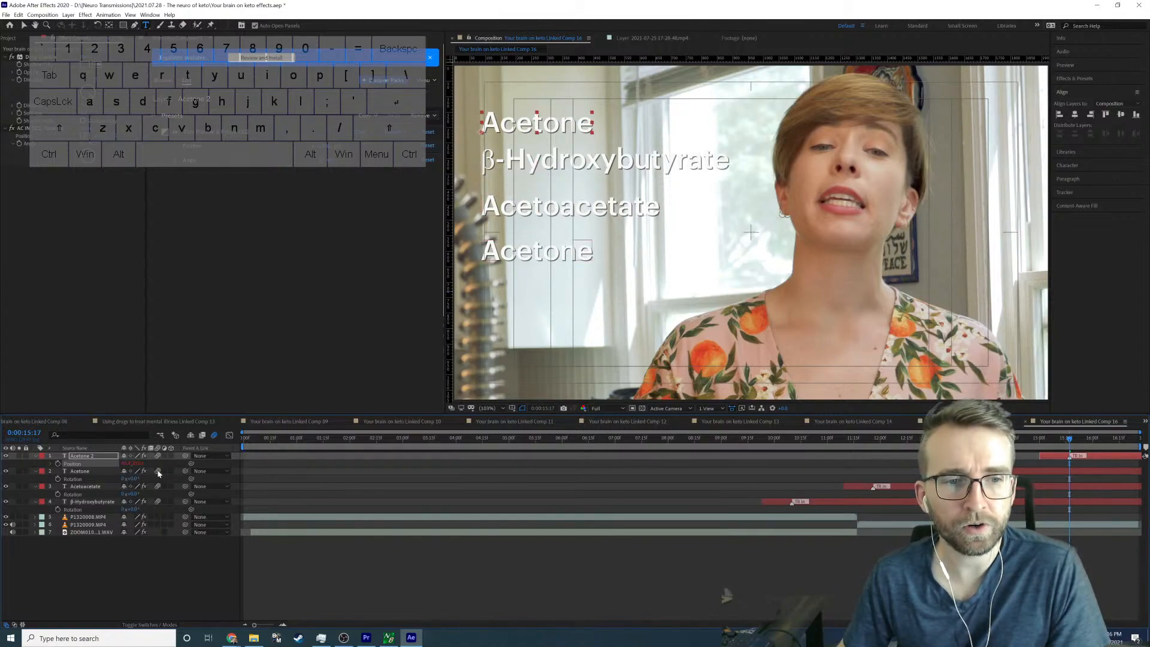
mouse_move(138, 464)
left_mouse_down()
mouse_move(109, 468)
mouse_move(143, 464)
left_mouse_up()
key("s")
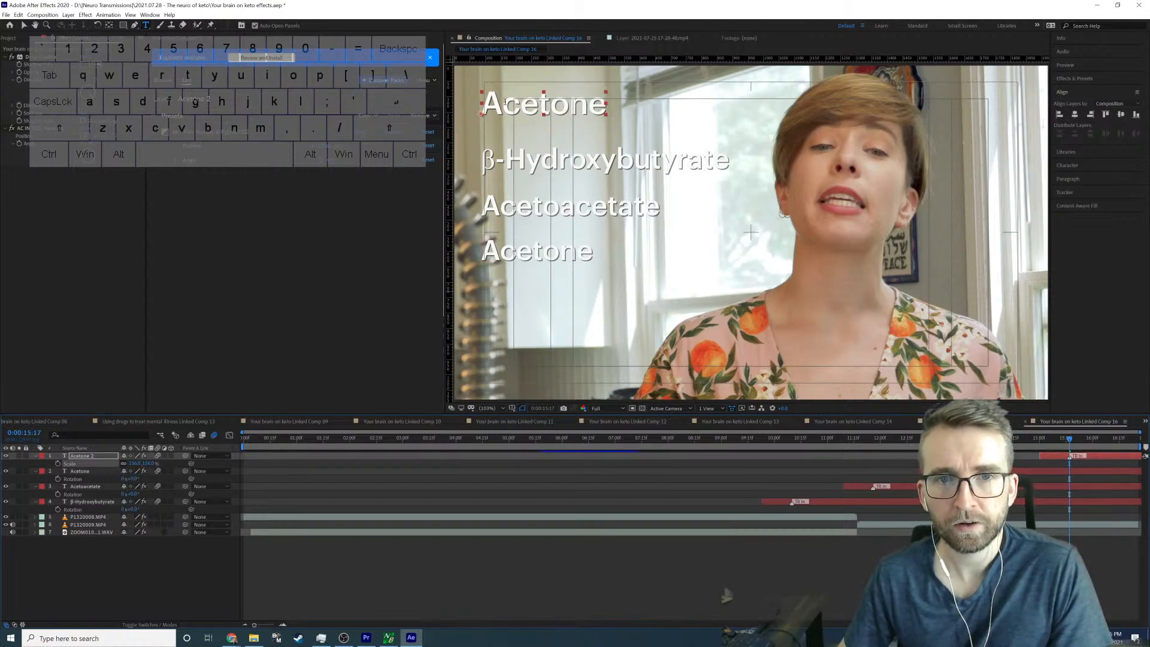
Step: Replace the heading's text with "Ketone Bodies"
double_click(504, 101)
type("Ket")
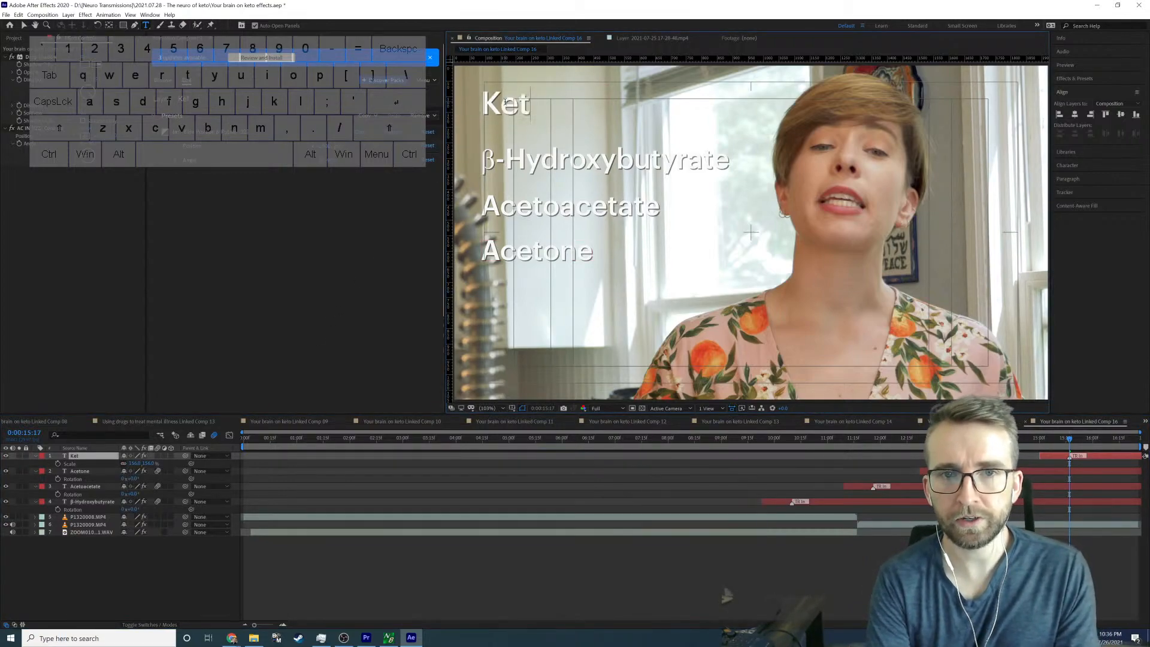
type("one Bodies")
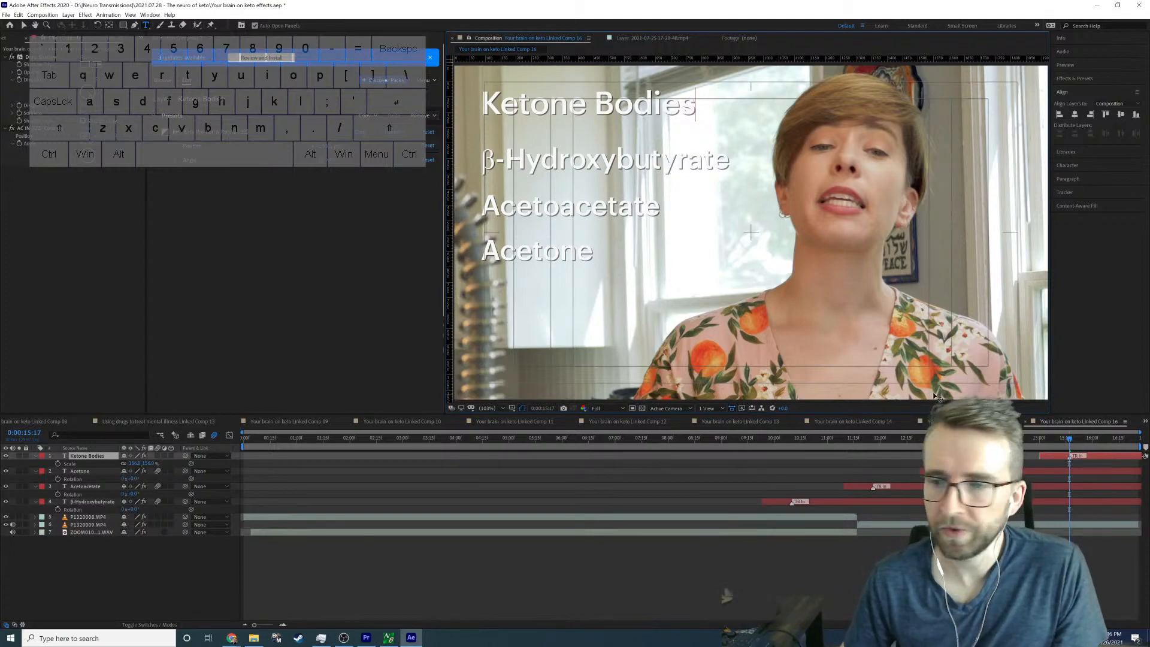
Step: Apply the Top preset as an in-animation to the Ketone Bodies layer and remove its rotation expression
left_click(393, 133)
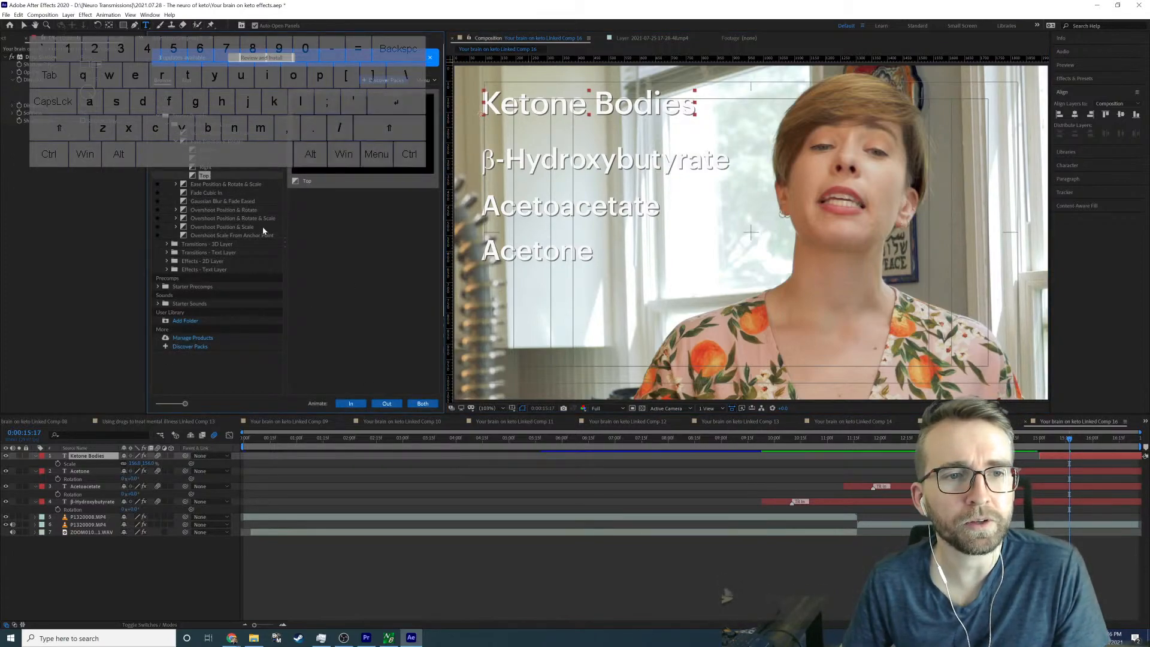
left_click(352, 402)
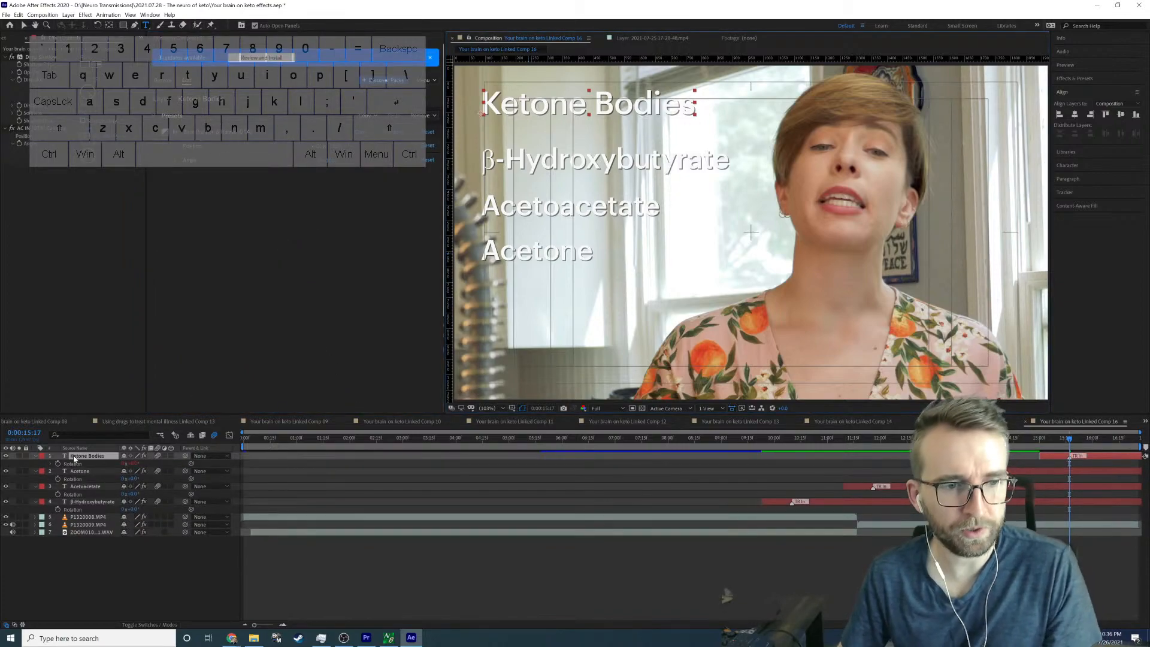
left_click(58, 464, "alt")
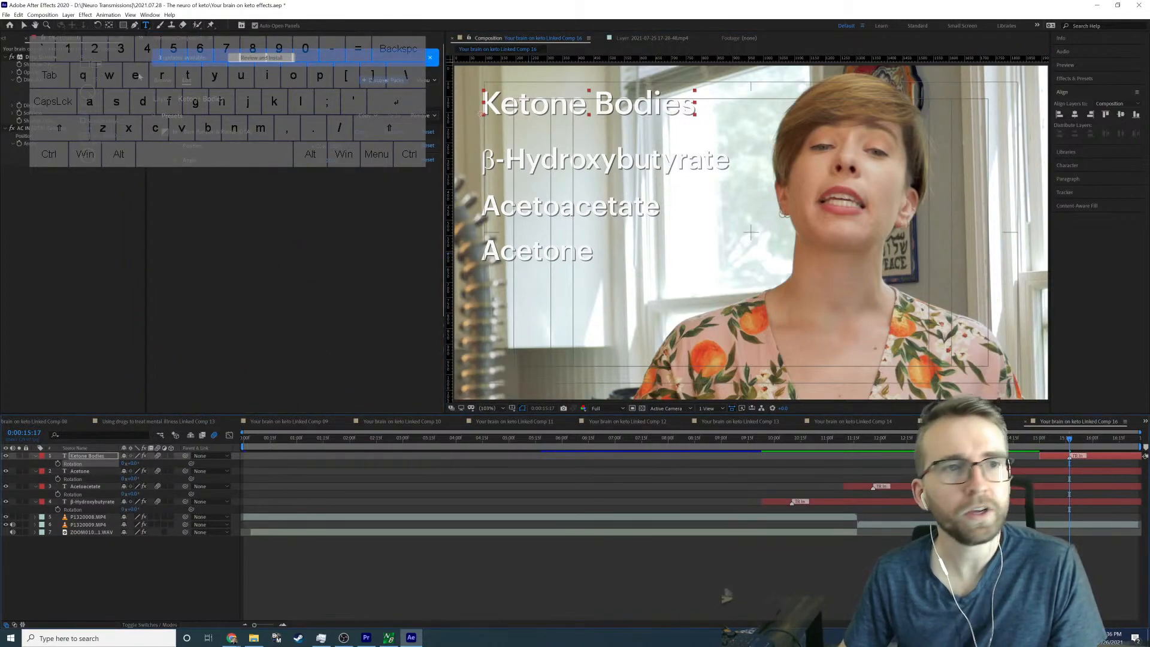
Step: Draw a straight horizontal underline with a white stroke beneath Ketone Bodies, using the Pen tool on a new shape layer
left_click(134, 26)
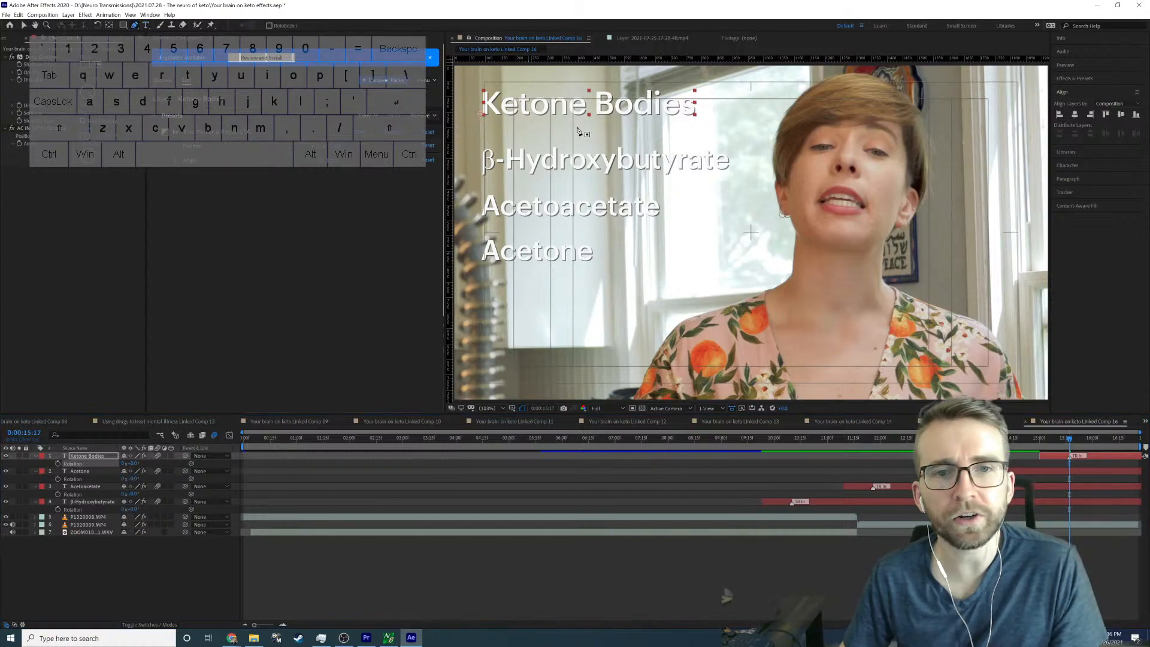
left_click(483, 123)
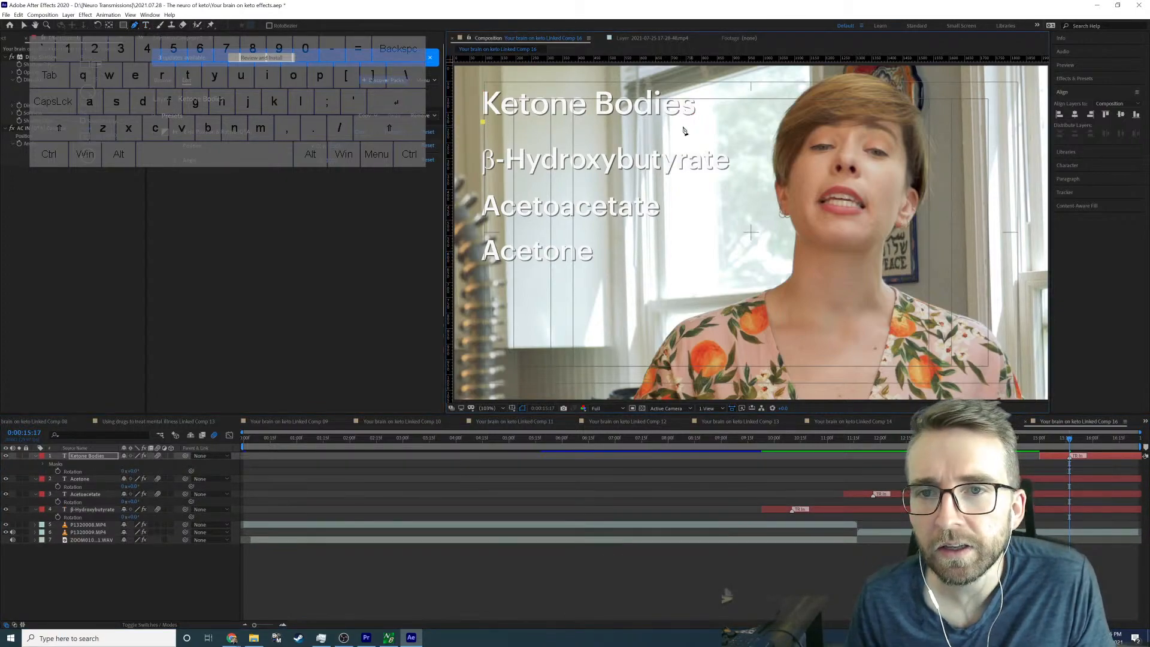
key("ctrl+z")
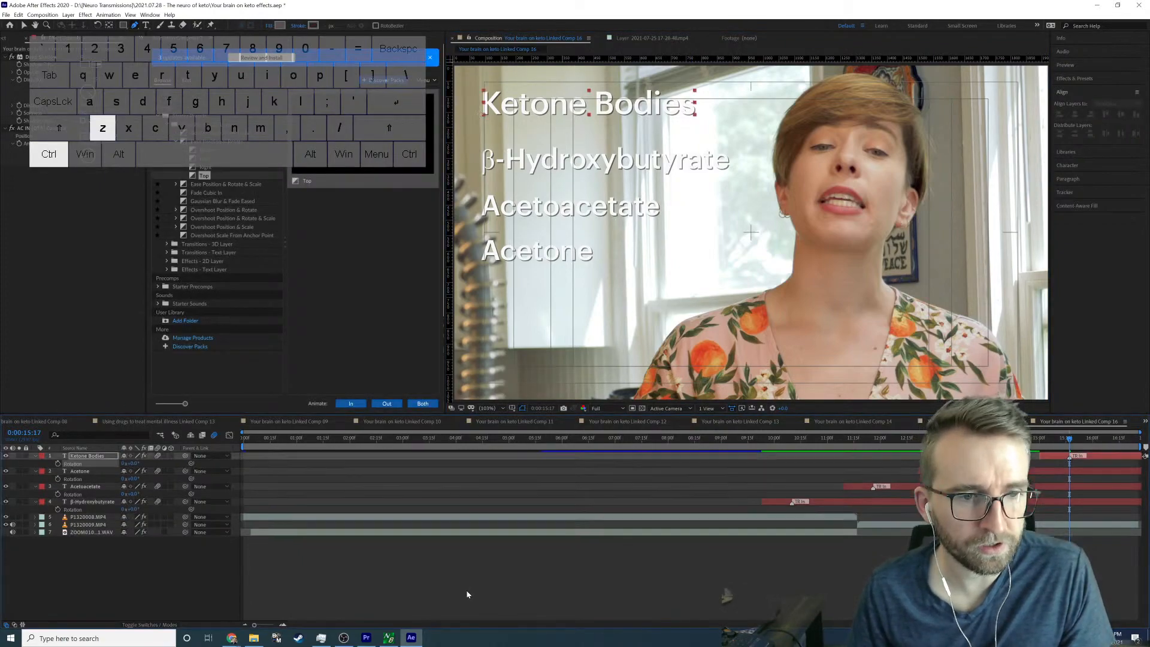
left_click(400, 580)
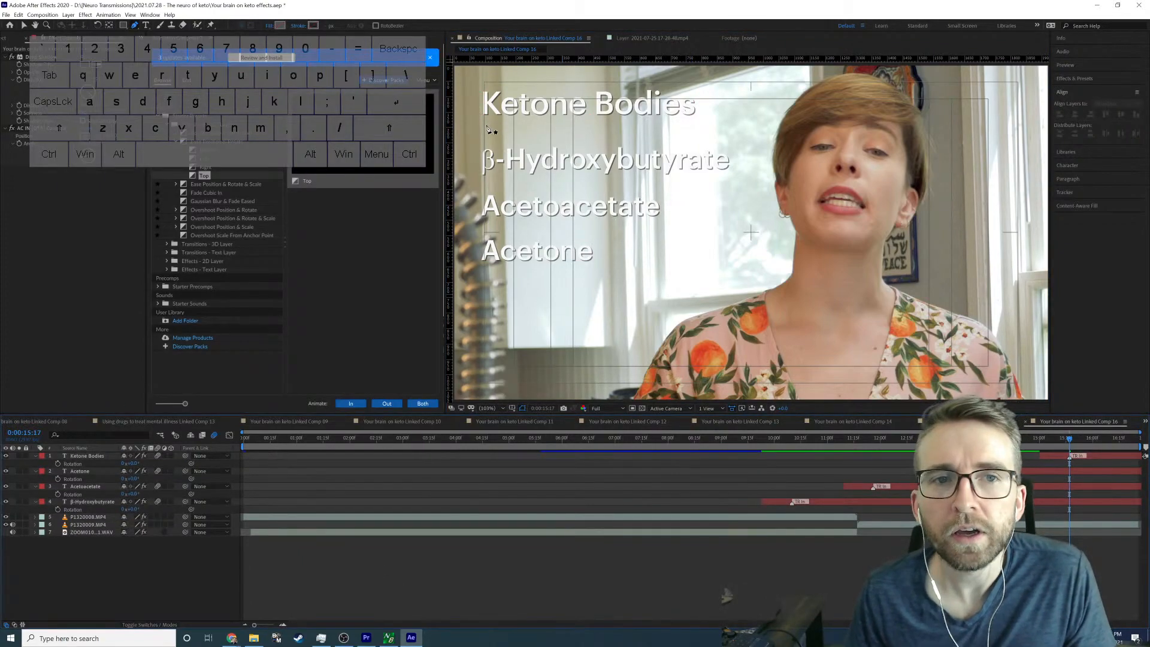
left_click(315, 26)
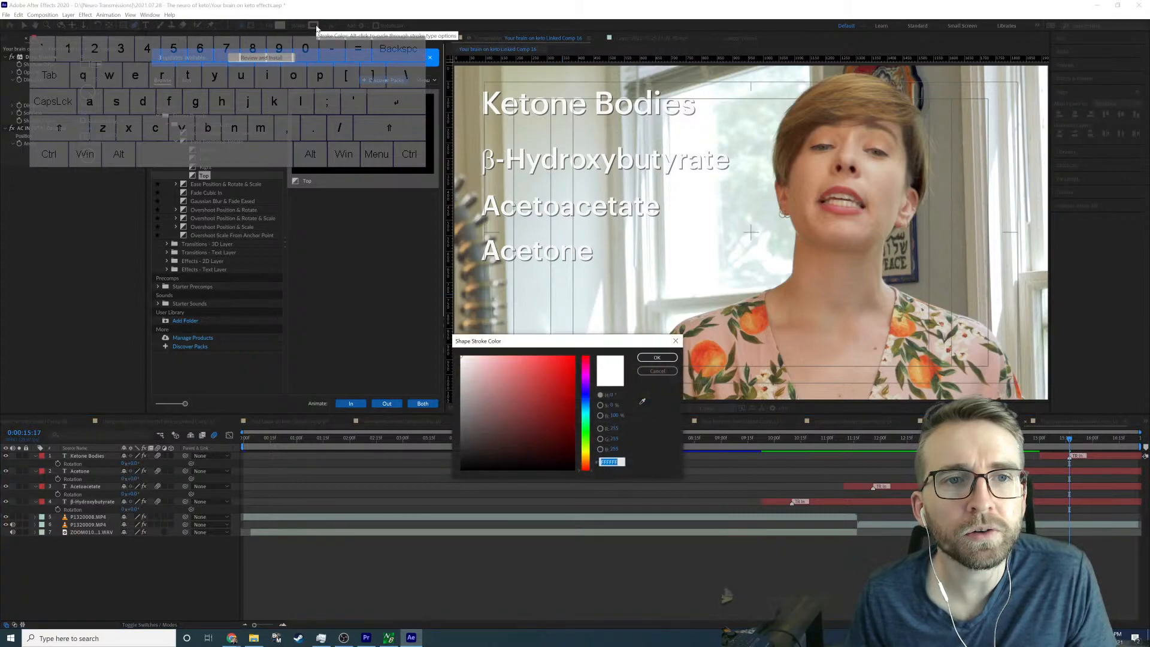
left_click_drag(465, 359, 444, 350)
left_click(662, 358)
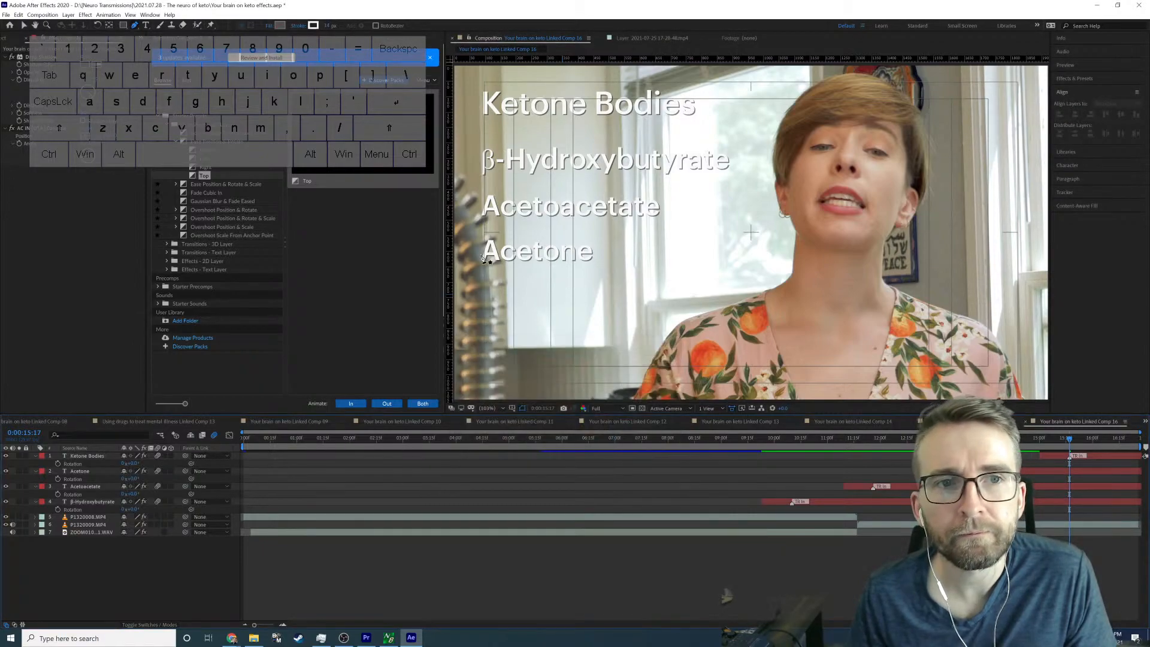
left_click(483, 122)
key("shift")
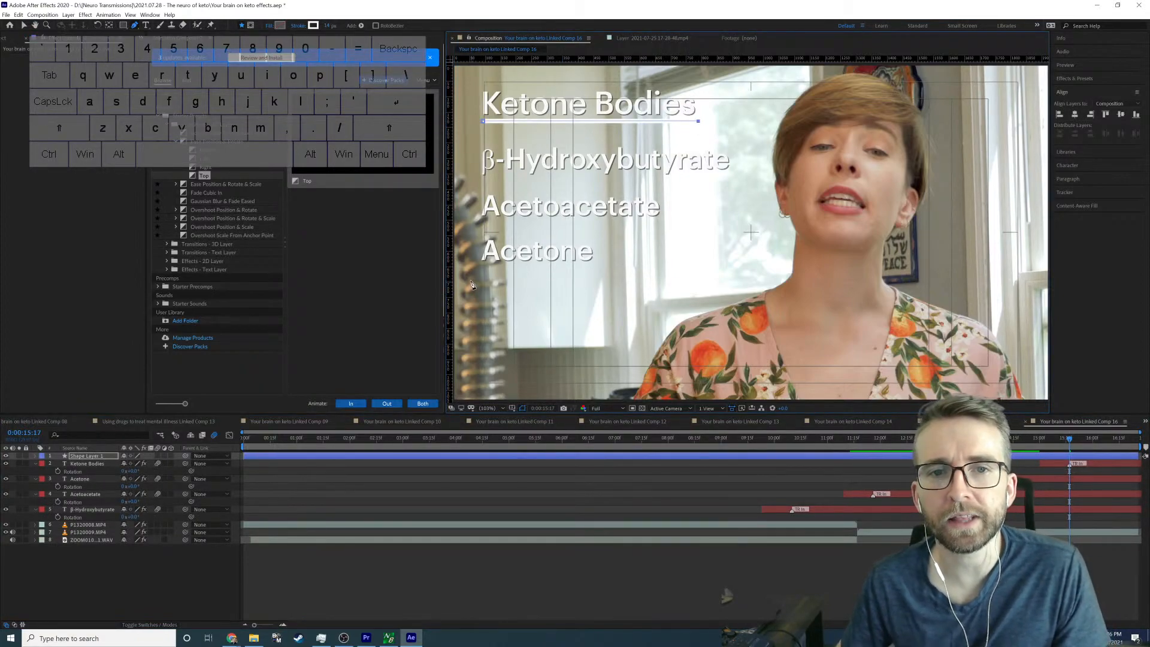
Step: Set the underline's stroke width to 12 px and sample its stroke colour from the Ketone Bodies text
left_click(328, 26)
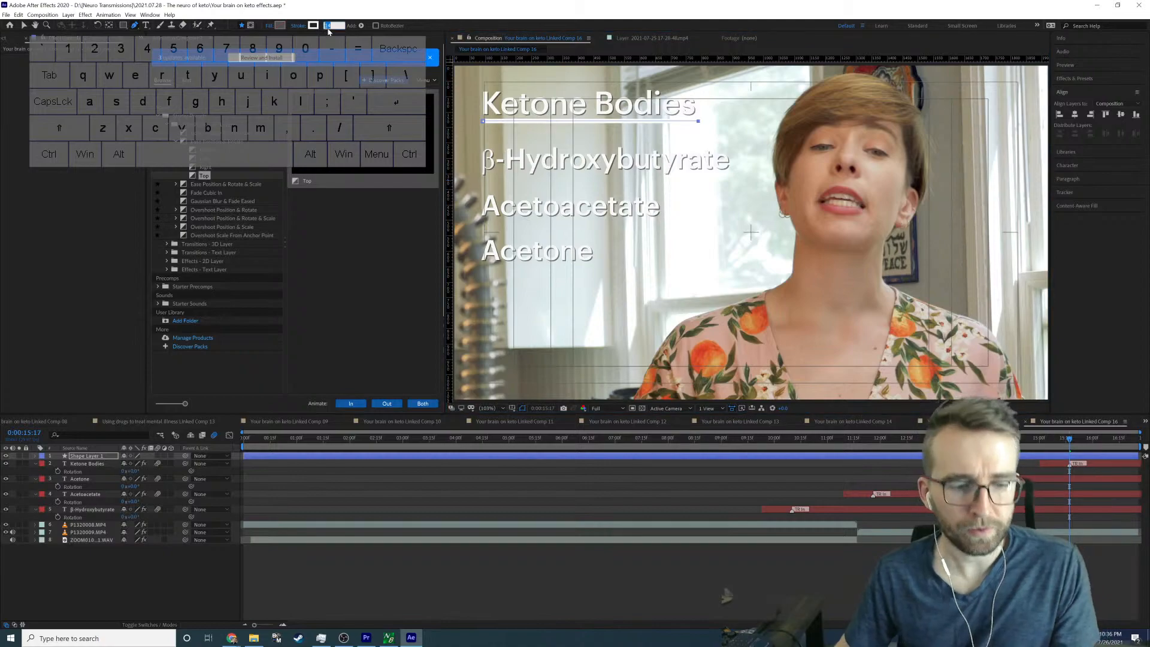
type("12")
key("Return")
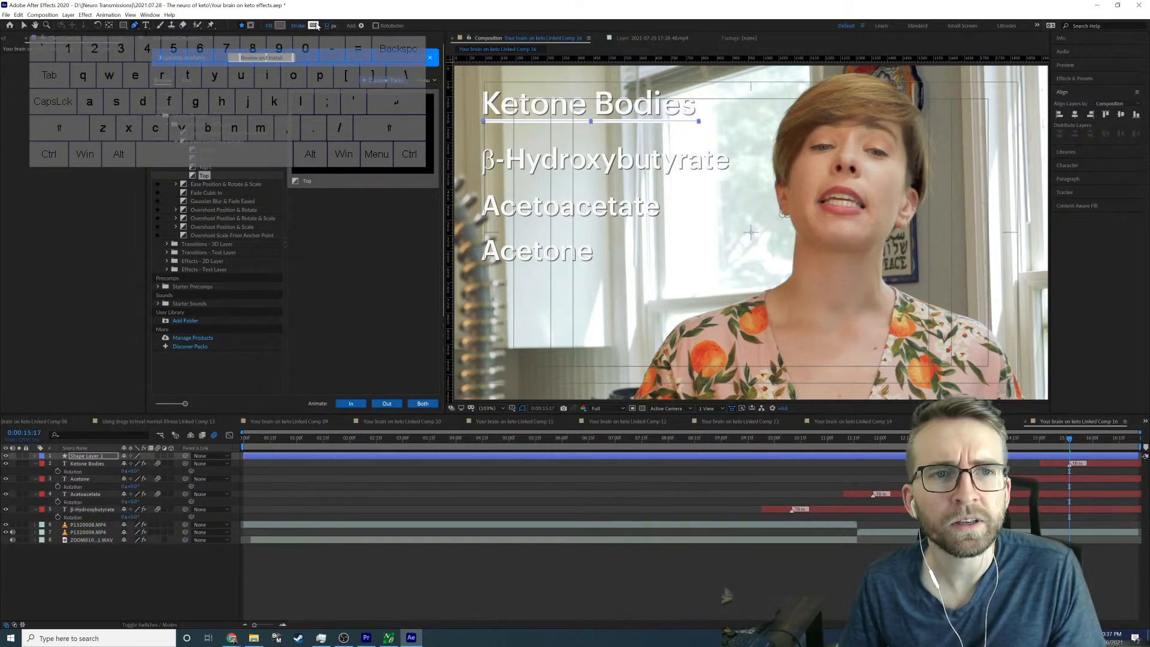
left_click(314, 25)
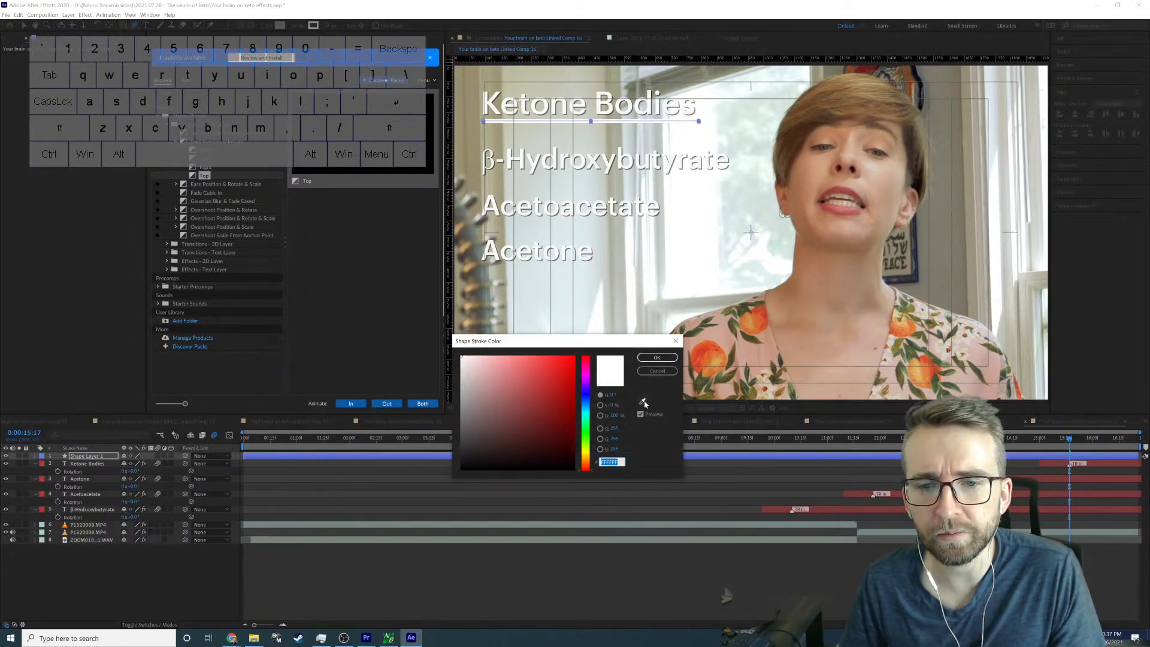
left_click(643, 402)
left_click(496, 95)
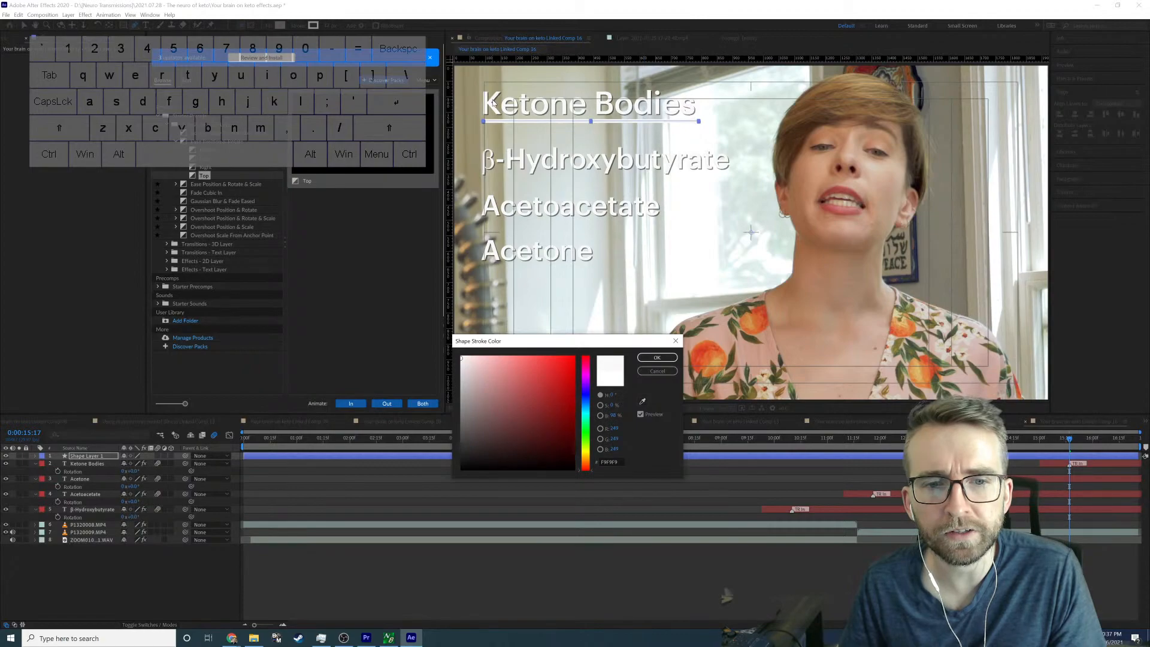
left_click(656, 358)
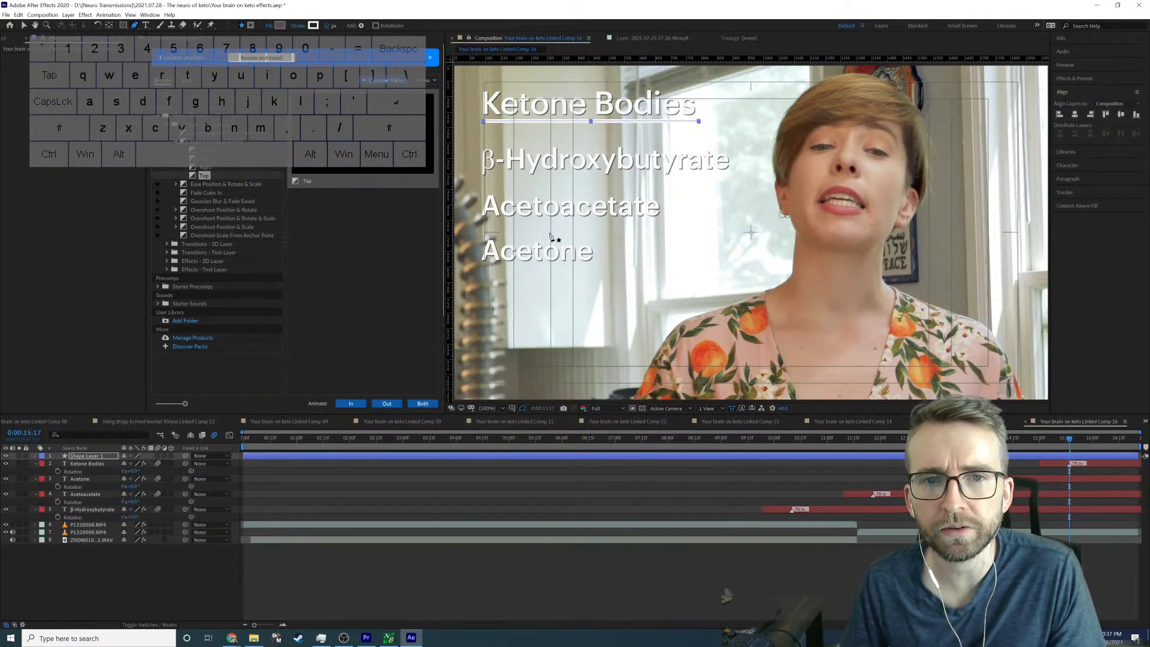
Step: Apply the Drop Shadow effect to the underline's shape layer
key("ctrl+space")
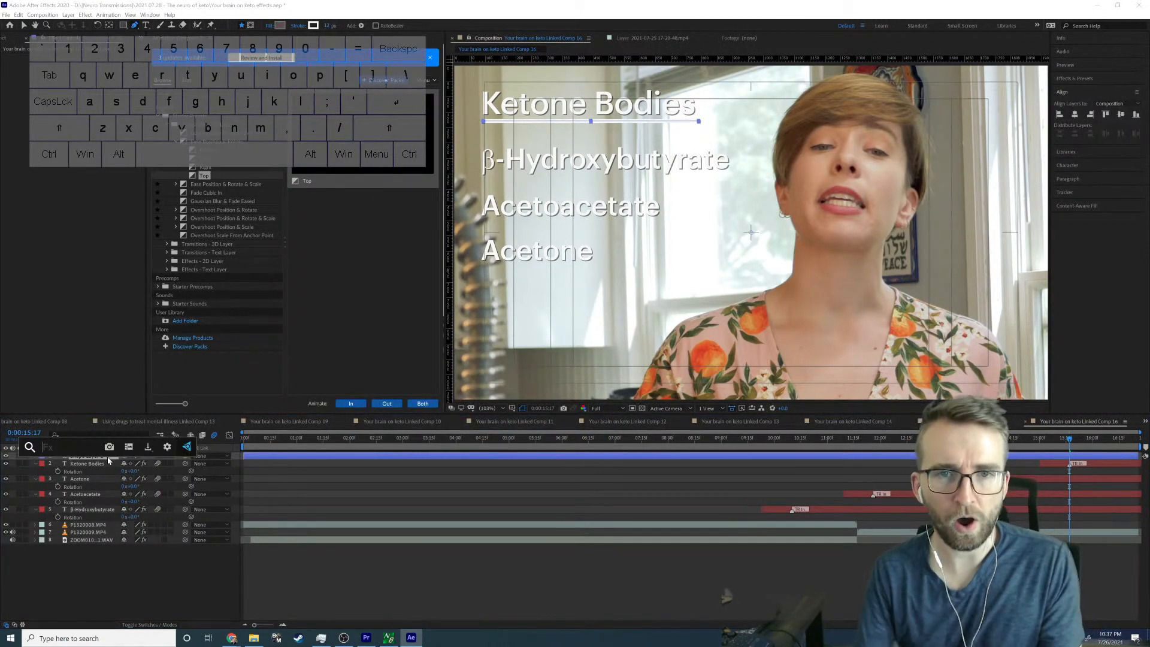
type("dro")
key("Return")
key("v")
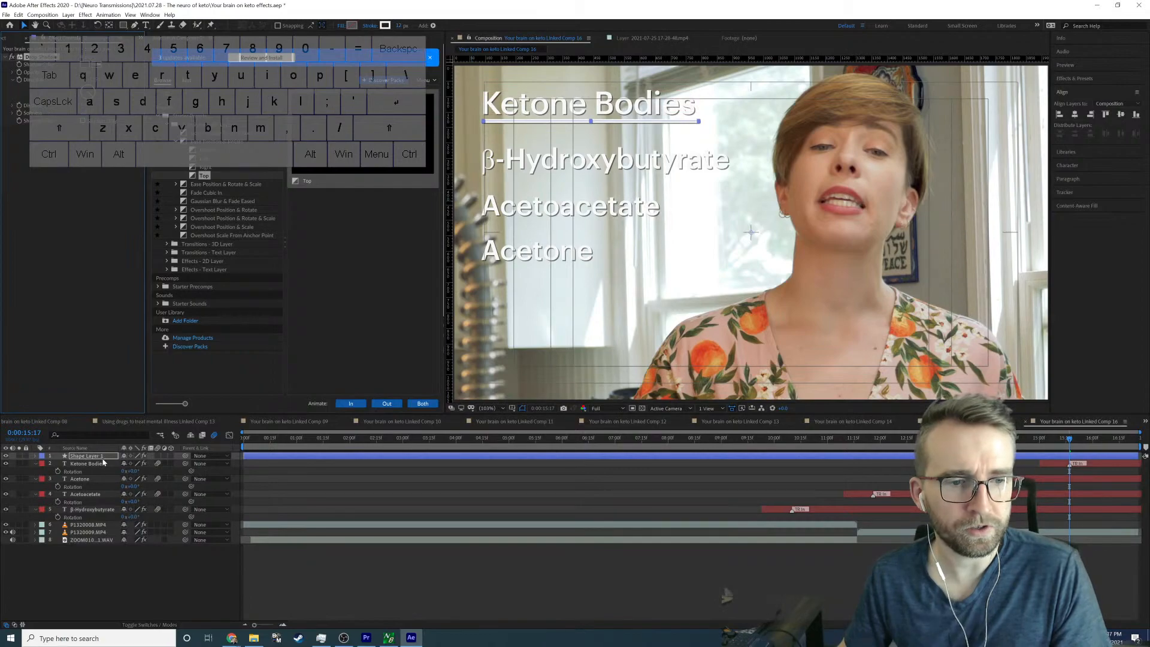
Step: Trim the start of the underline's shape layer to 0:00:15:00
left_click(35, 458)
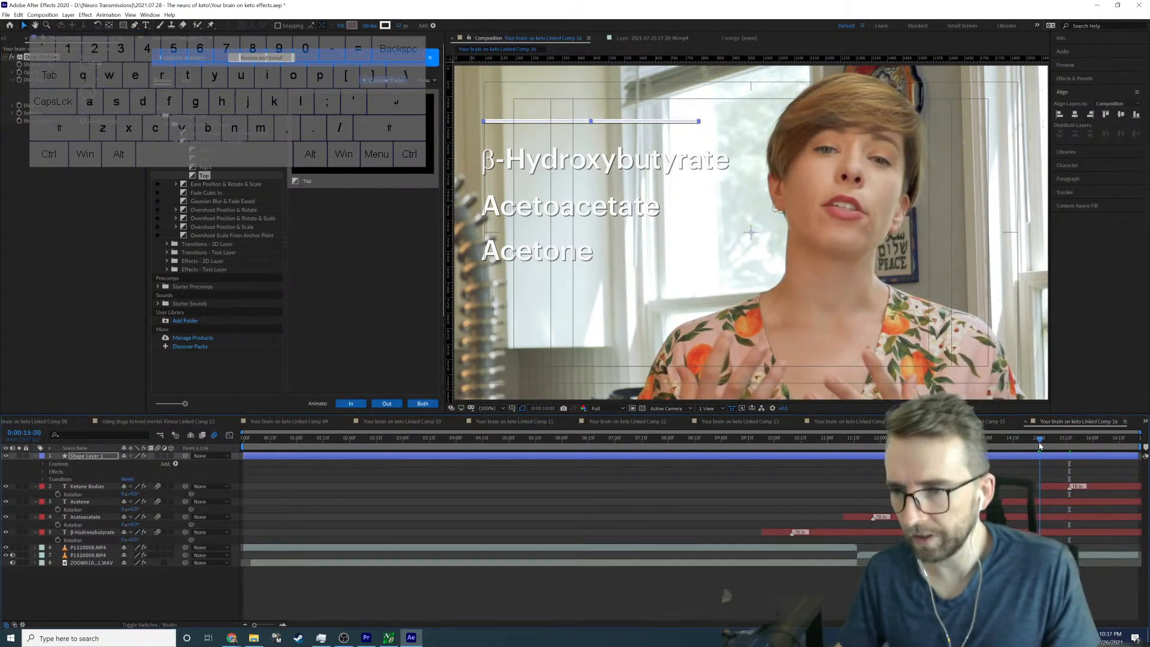
key("Page_Down")
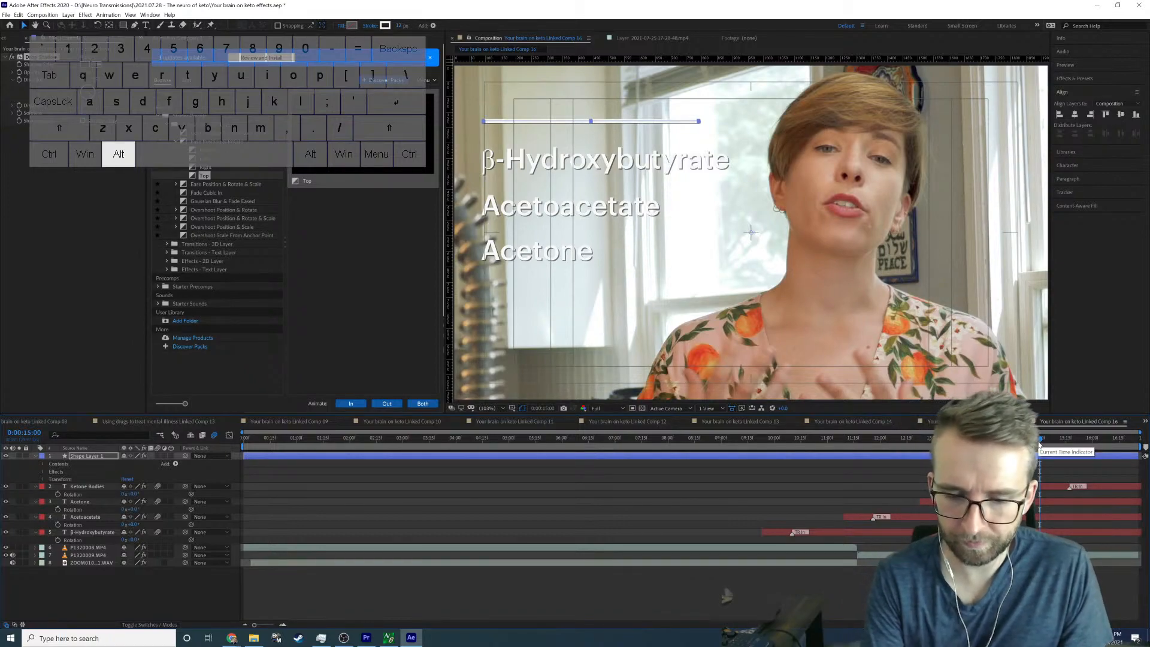
key("alt+bracketleft")
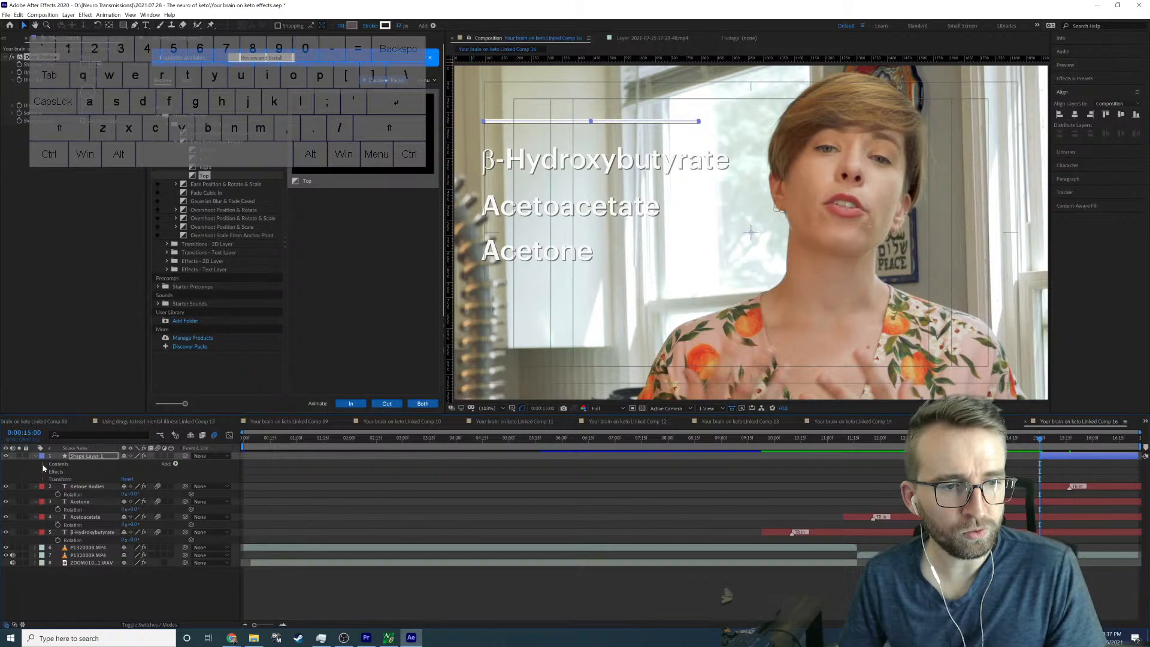
Step: Add Trim Paths to the underline's shape layer and set its Start to 50%
left_click(44, 473)
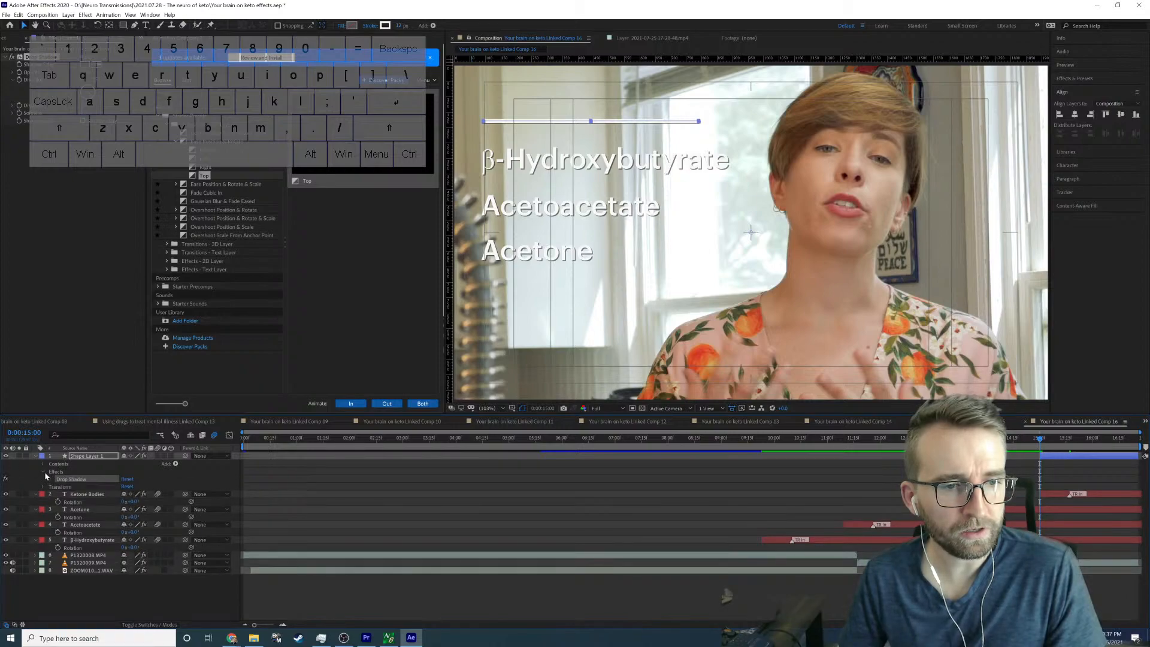
left_click(44, 473)
left_click(43, 465)
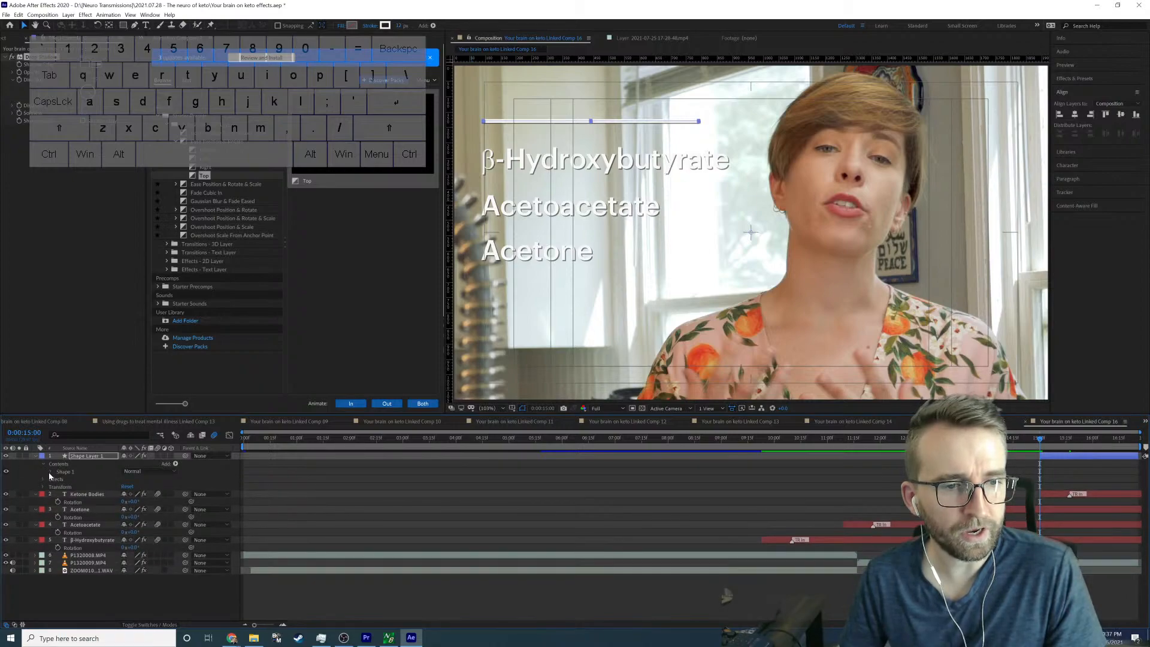
left_click(51, 473)
left_click(175, 464)
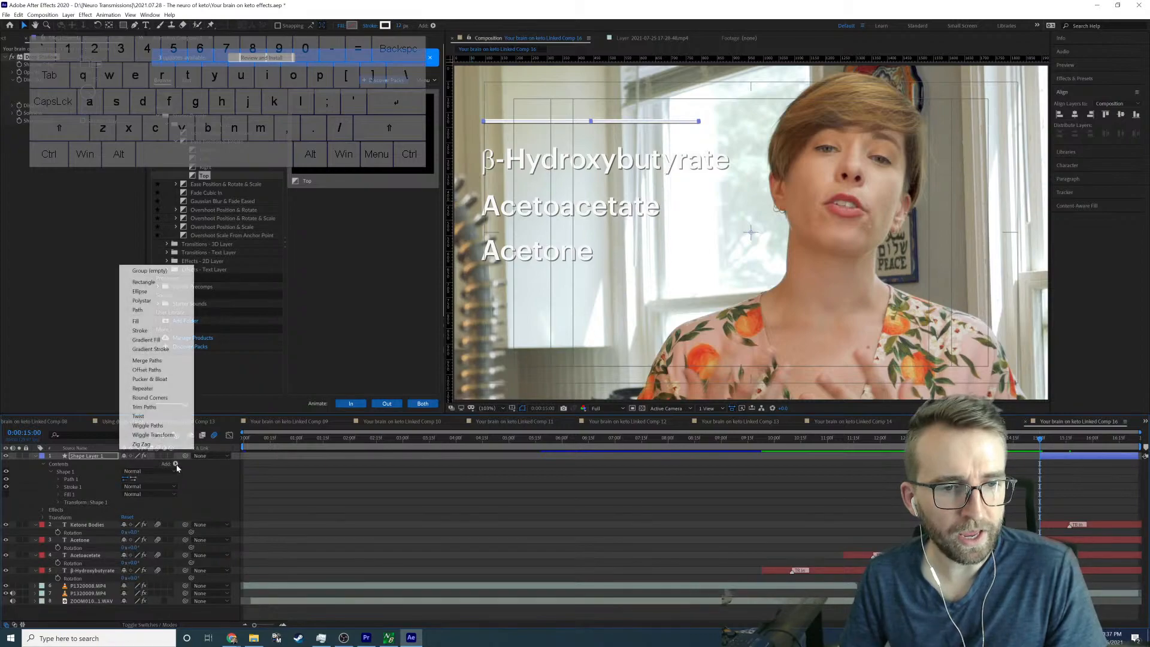
left_click(144, 407)
left_click(52, 510)
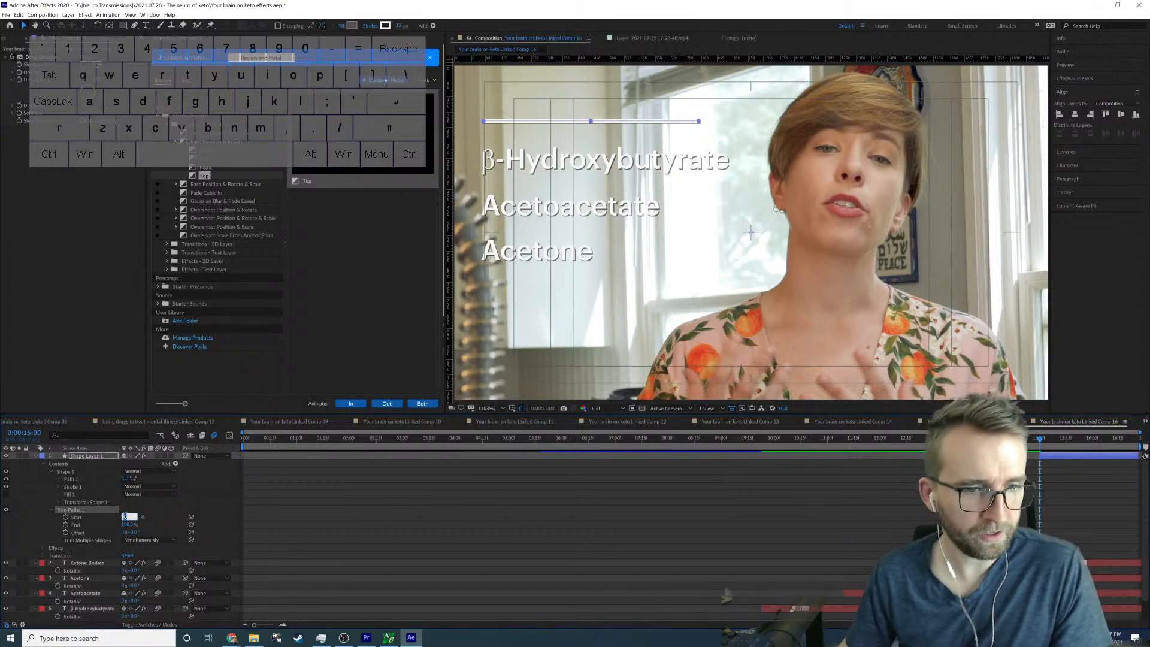
type("50")
key("Return")
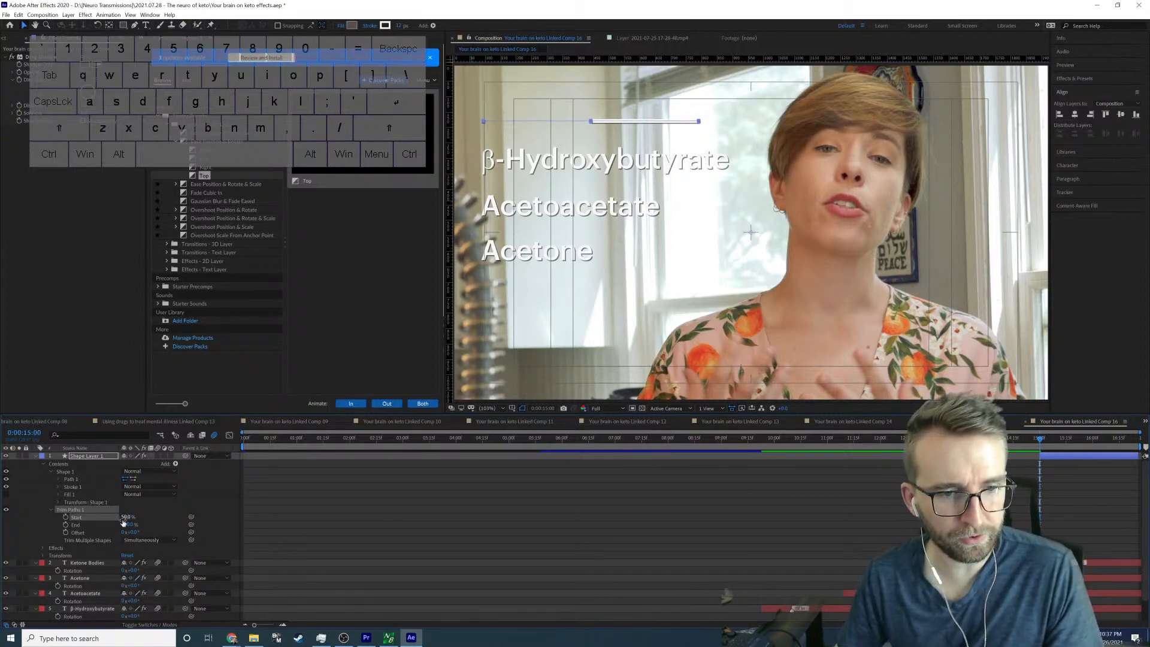
Step: Set the underline's Trim Paths End to 50% and add Start and End keyframes at 0:00:15:00
left_click(127, 524)
type("50")
key("Return")
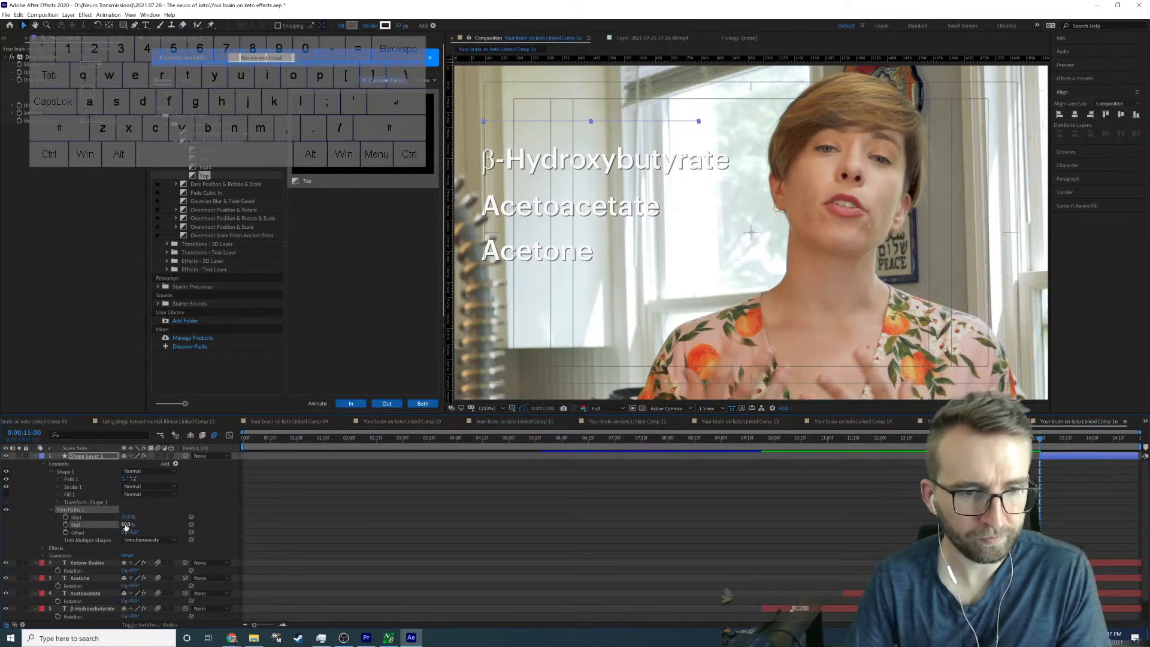
left_click(66, 524)
left_click(66, 516)
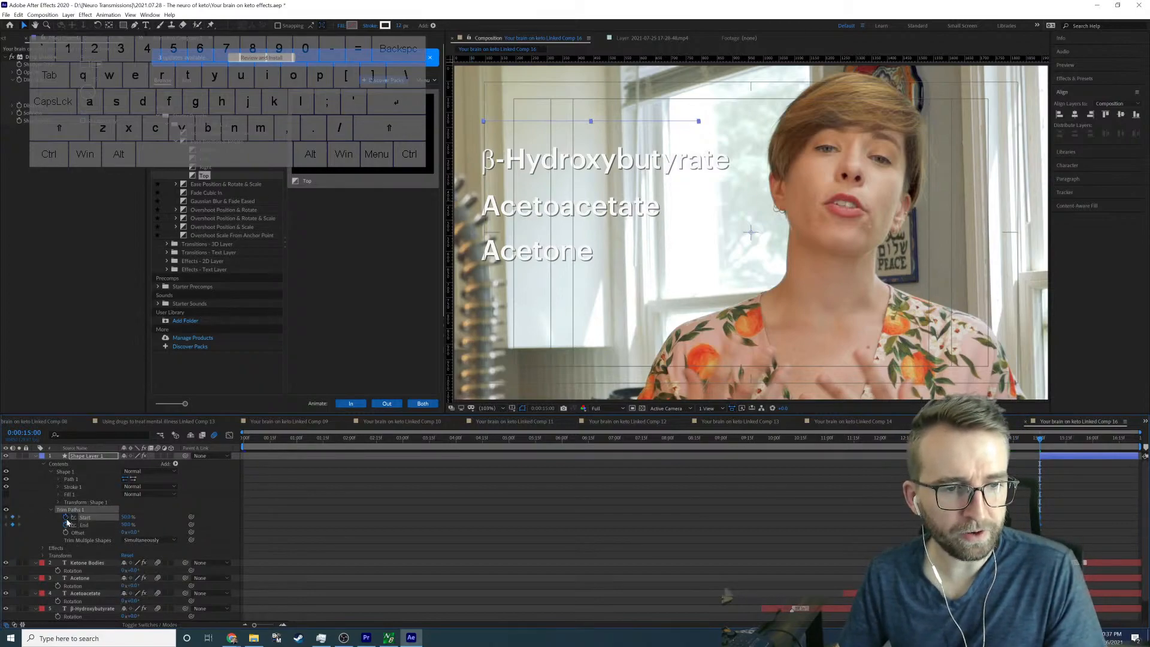
Step: At 0:00:15:20, keyframe the underline's Trim Paths Start at 100% and End at 0%
key("space")
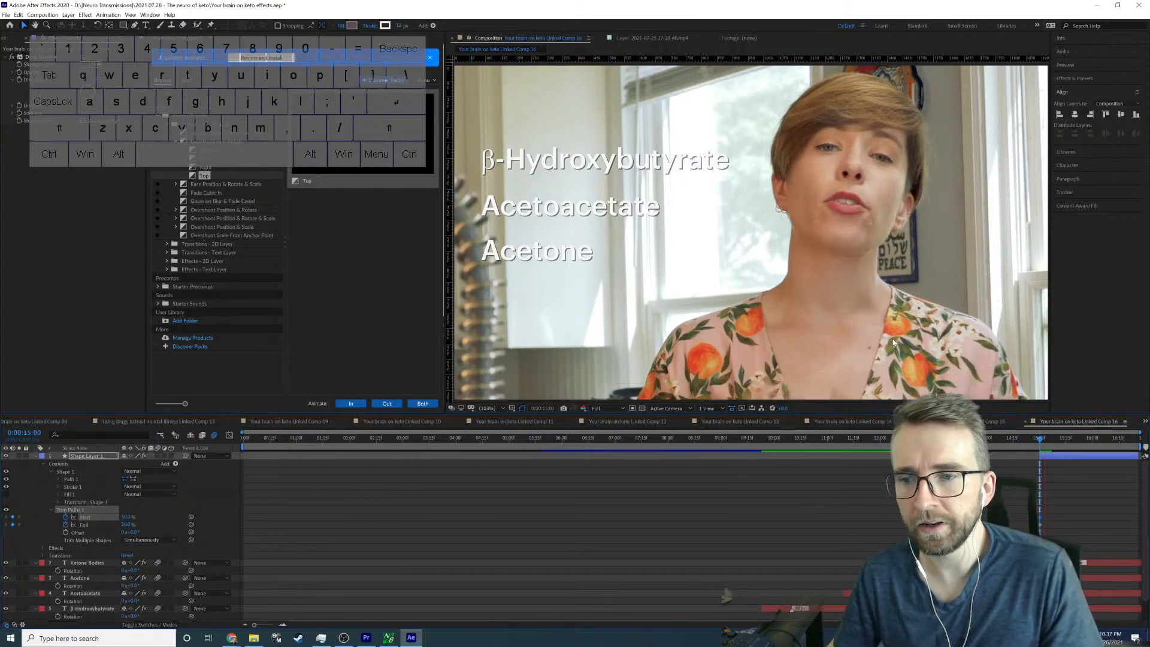
key("space")
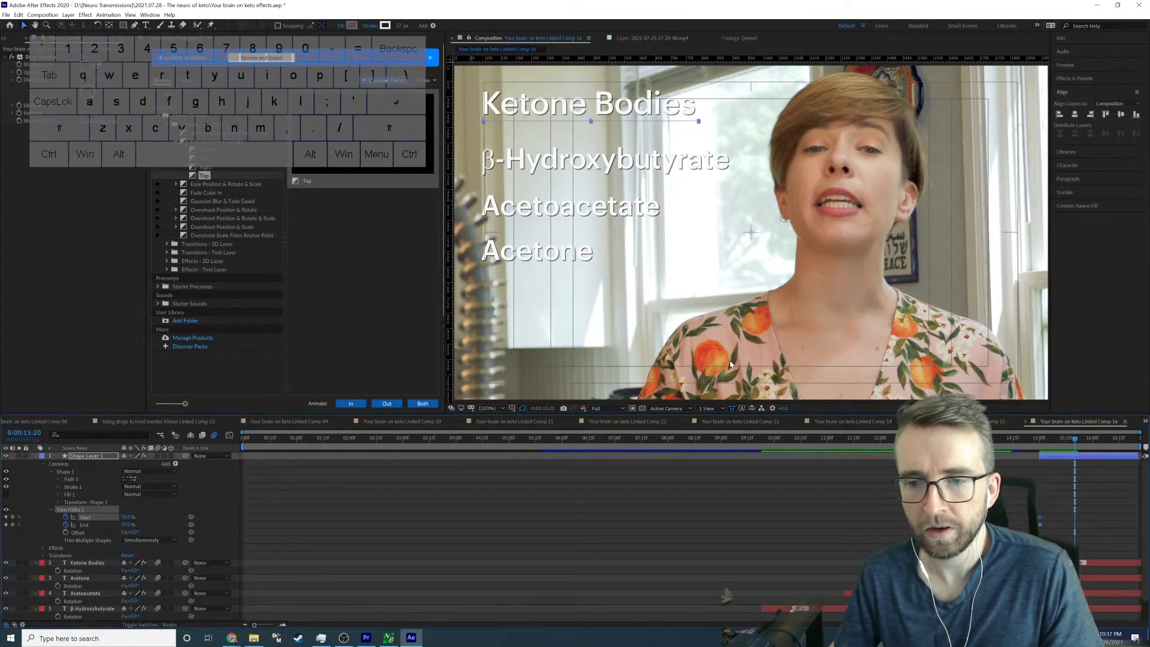
left_click(127, 516)
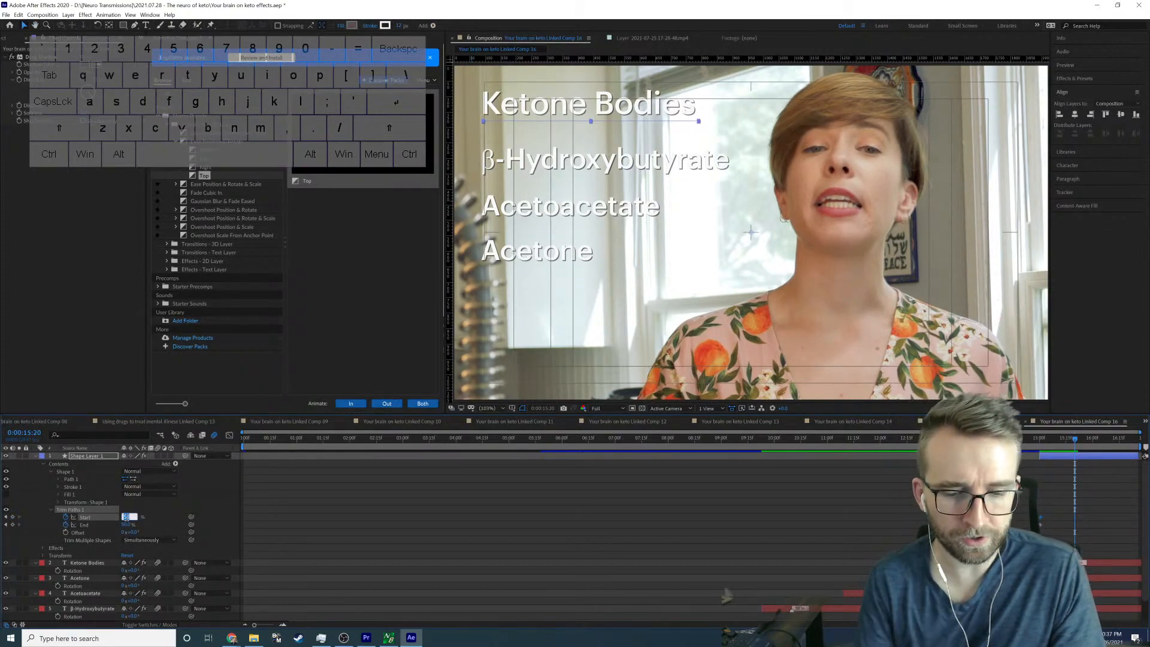
type("100")
key("Return")
left_click(127, 523)
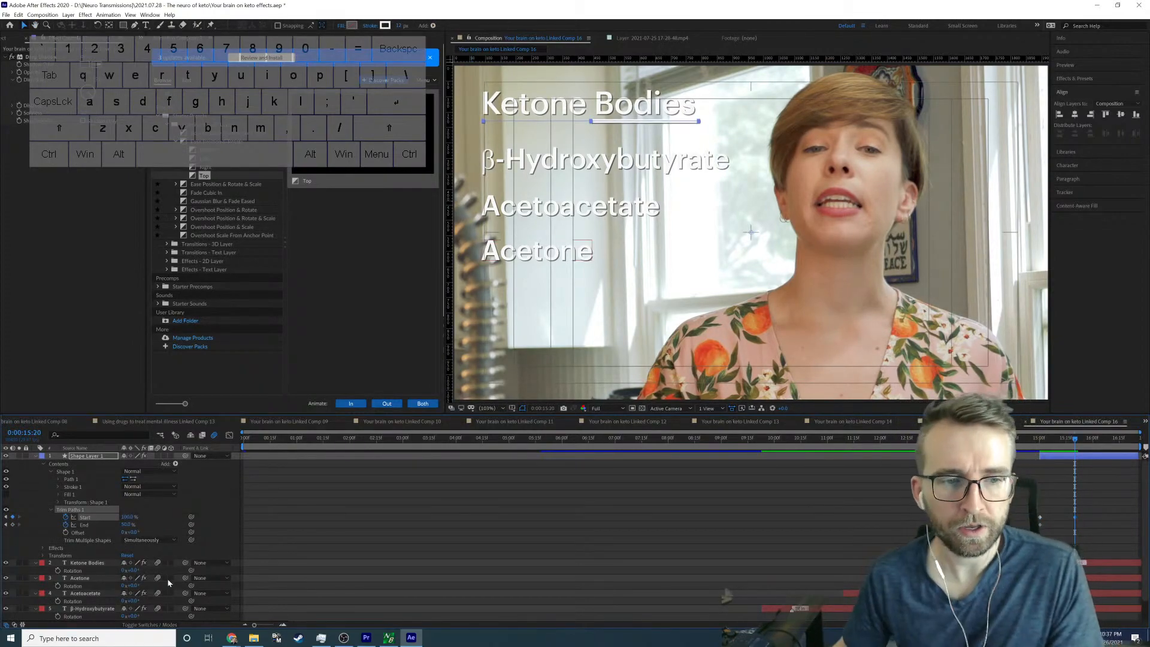
type("0")
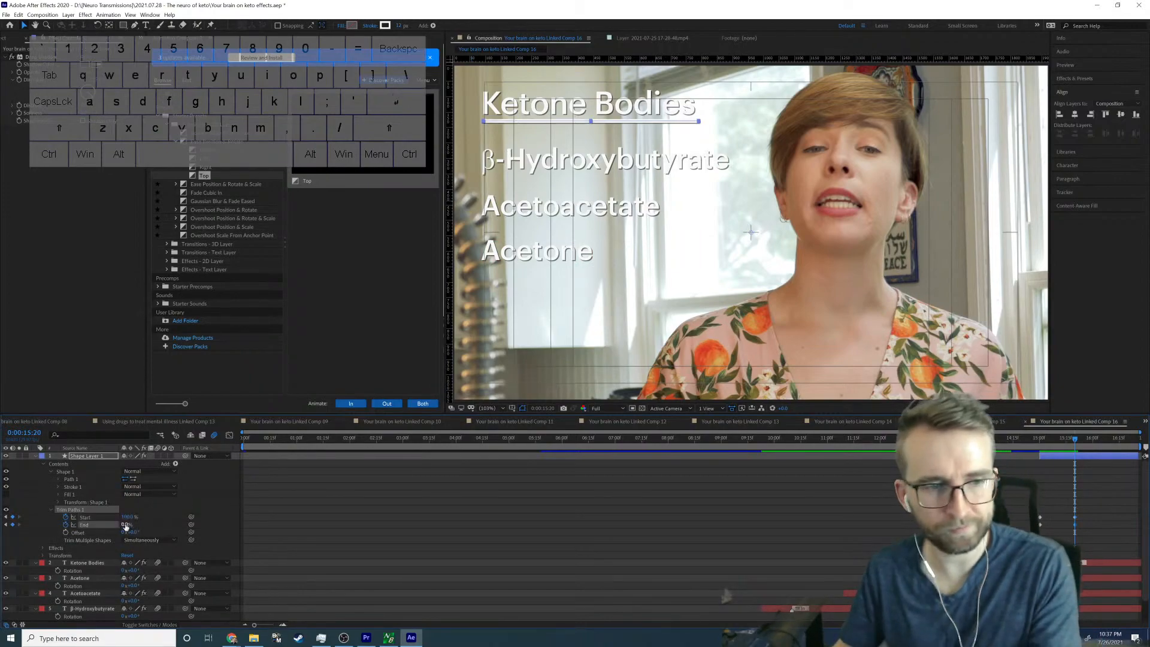
Step: Apply Easy Ease to all the underline's Trim Paths Start and End keyframes
left_click_drag(1018, 499, 1080, 524)
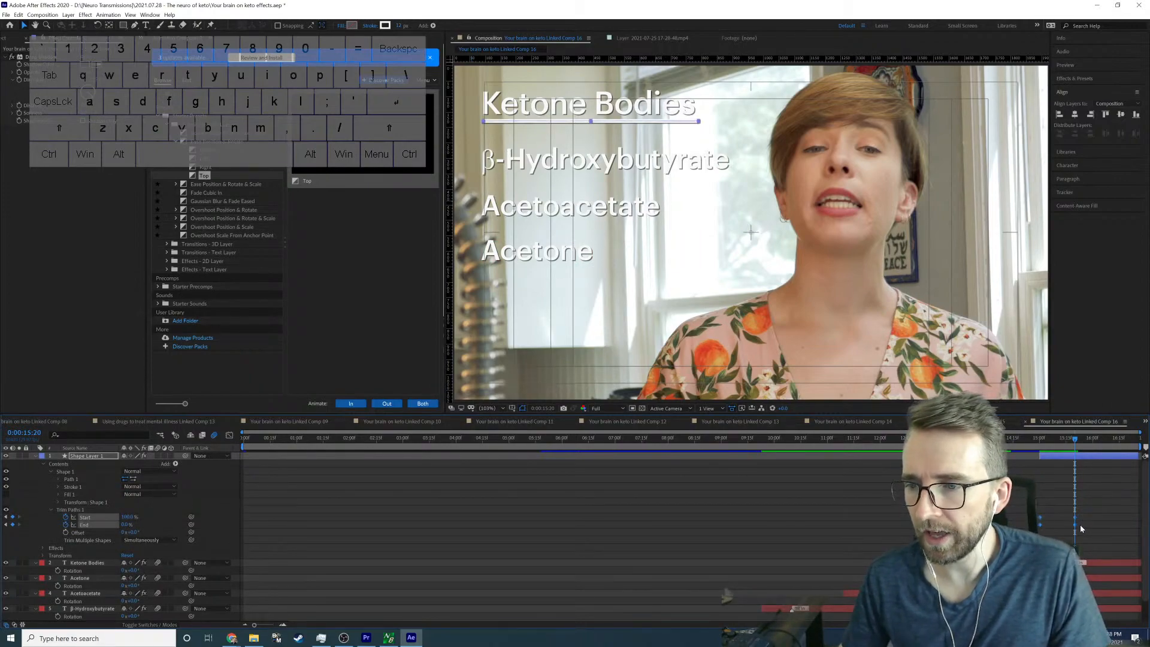
right_click(1080, 523)
mouse_move(1085, 518)
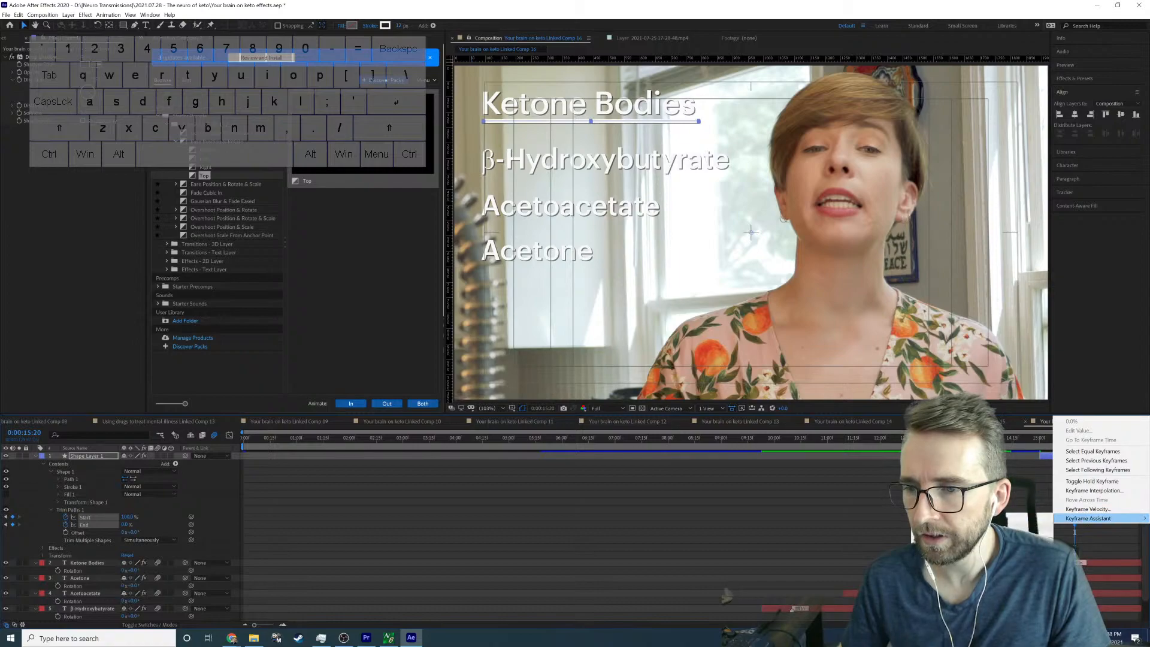
left_click(1009, 545)
Step: Reshape the Trim Paths End speed curve by stretching the first keyframe's ease handle out to the last keyframe
left_click_drag(1035, 521, 1099, 538)
left_click(228, 435)
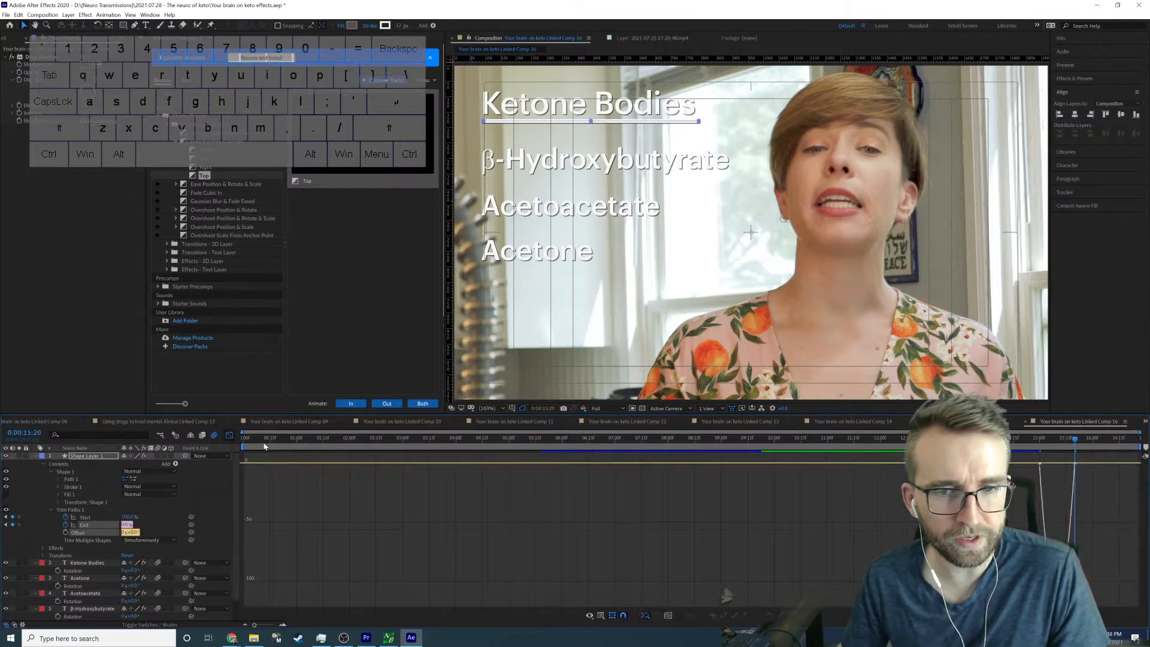
left_click(1040, 463)
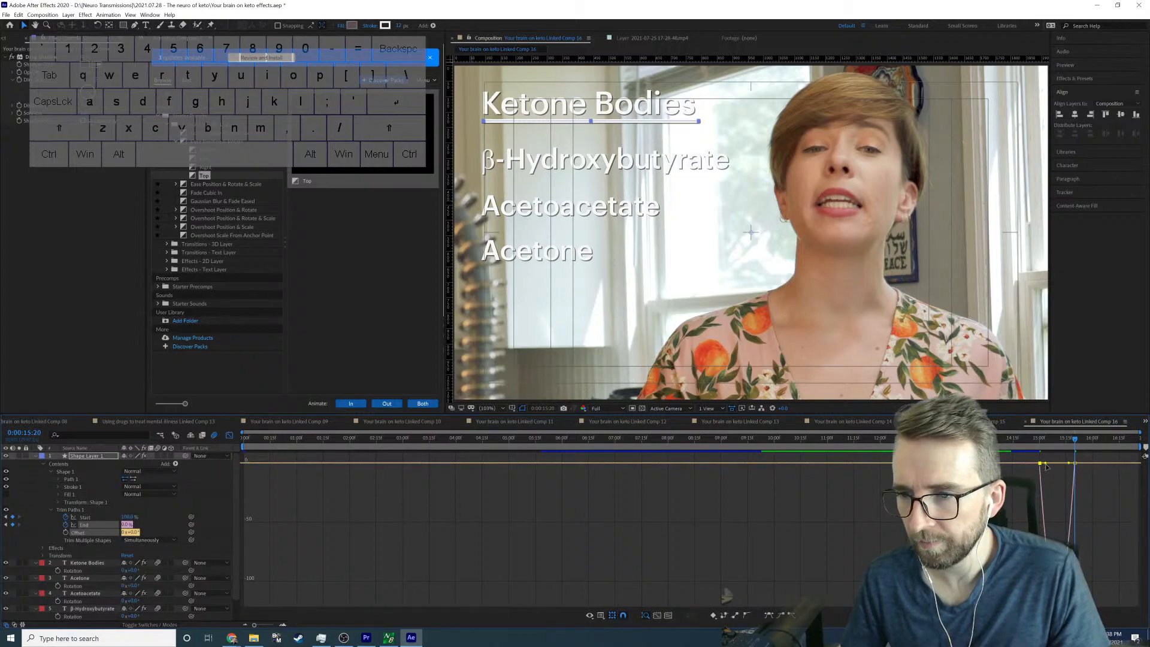
left_click_drag(1052, 463, 1074, 463)
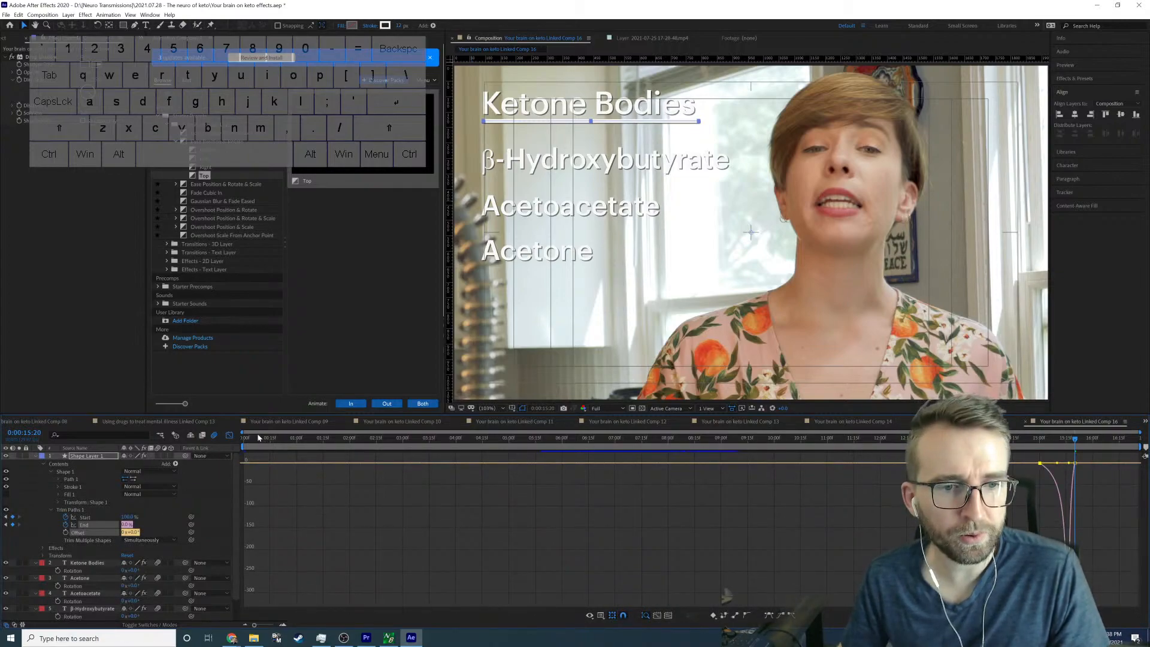
Step: Stretch the first keyframe's ease handle on the Trim Paths Start speed curve to the last keyframe, then close the graph
key("shift+F3")
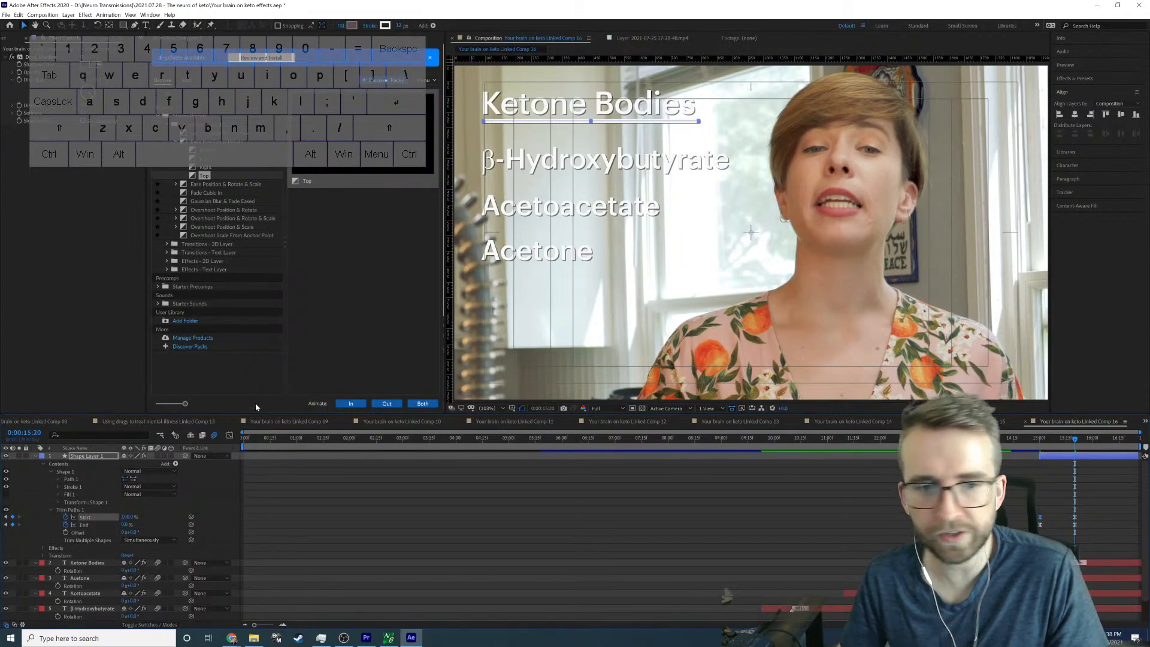
key("shift+F3")
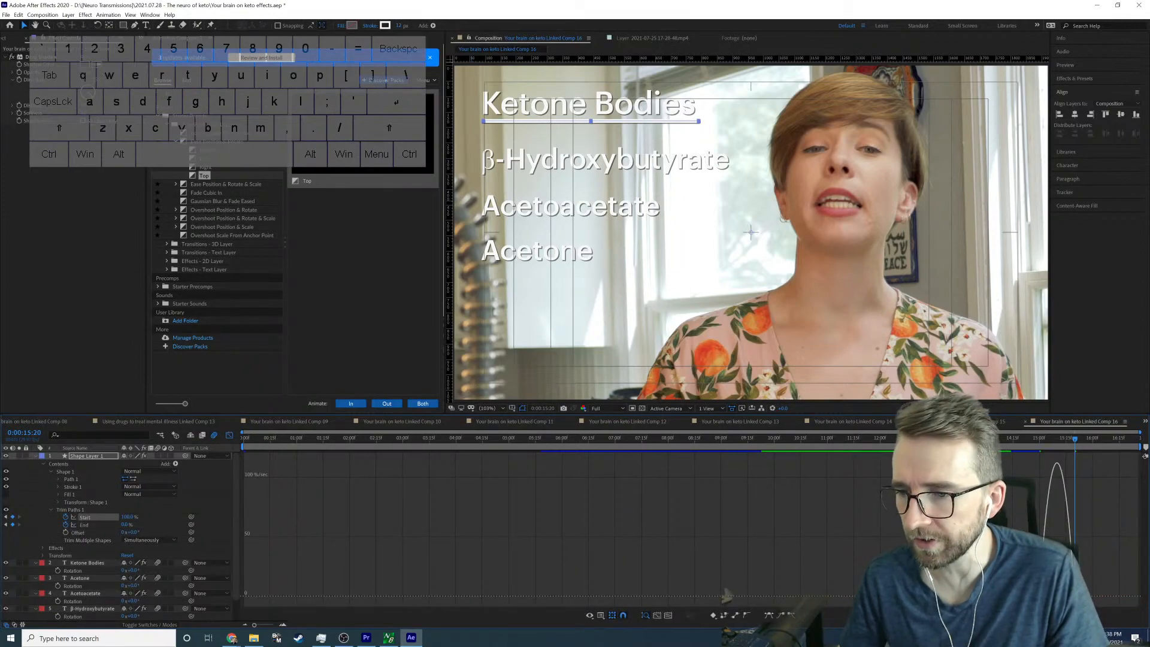
left_click_drag(1052, 596, 1074, 596)
left_click(229, 435)
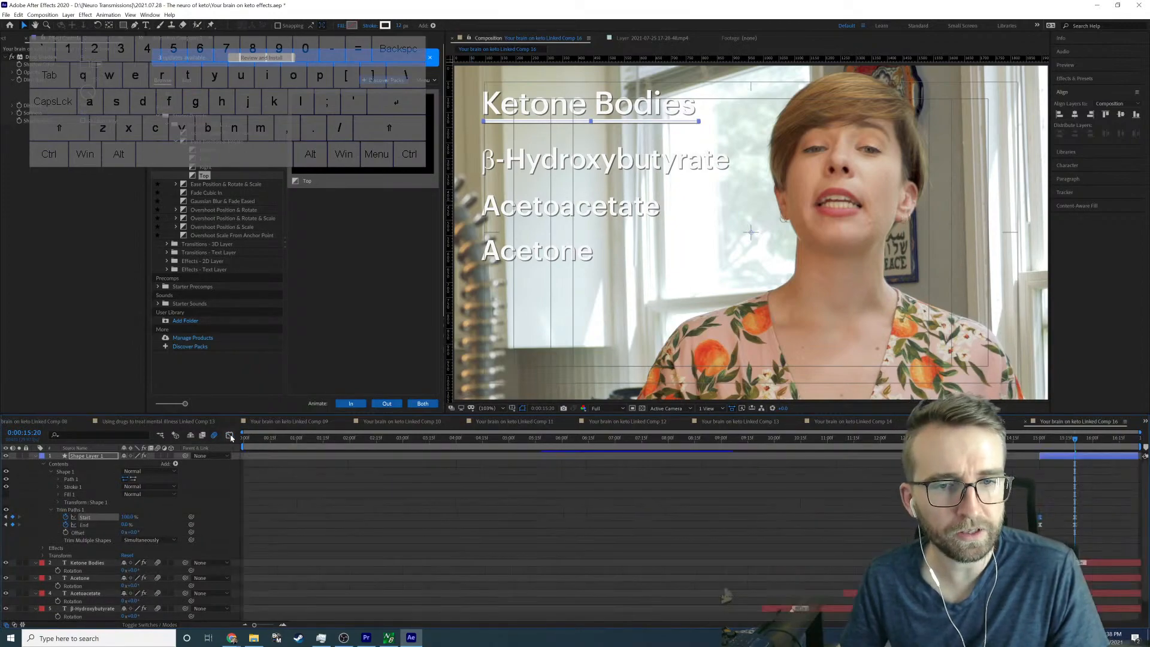
Step: Preview the underline animation, shift its layer slightly earlier and move the final Start and End keyframes closer to the first ones
left_click(1029, 445)
key("space")
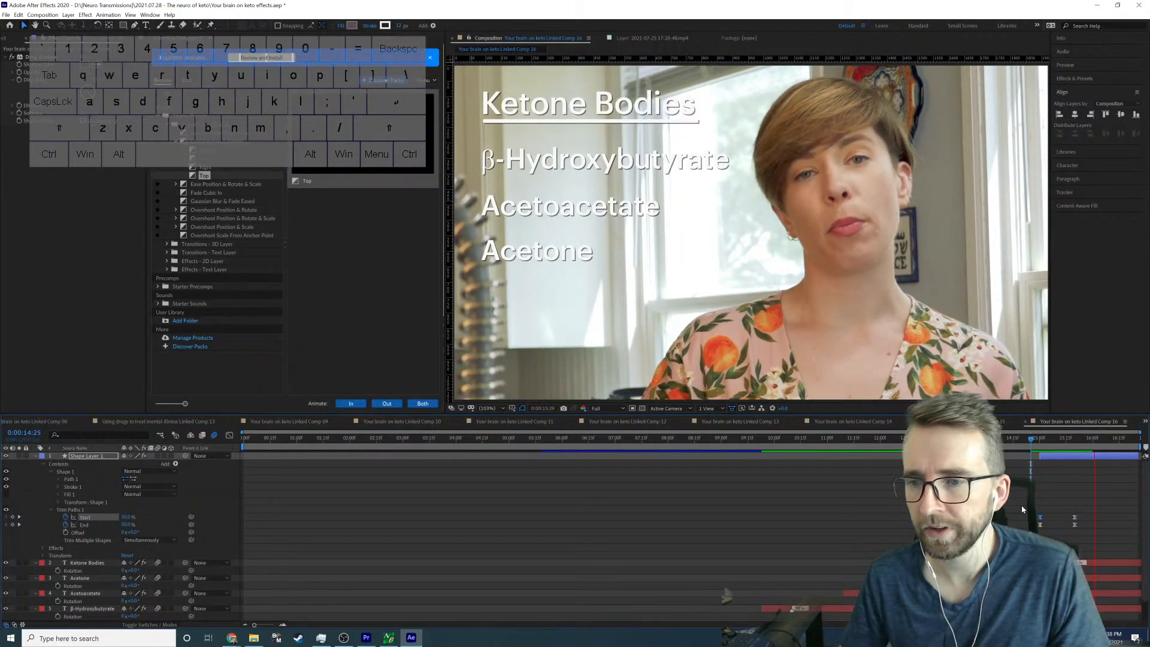
key("space")
left_click_drag(1057, 456, 1051, 456)
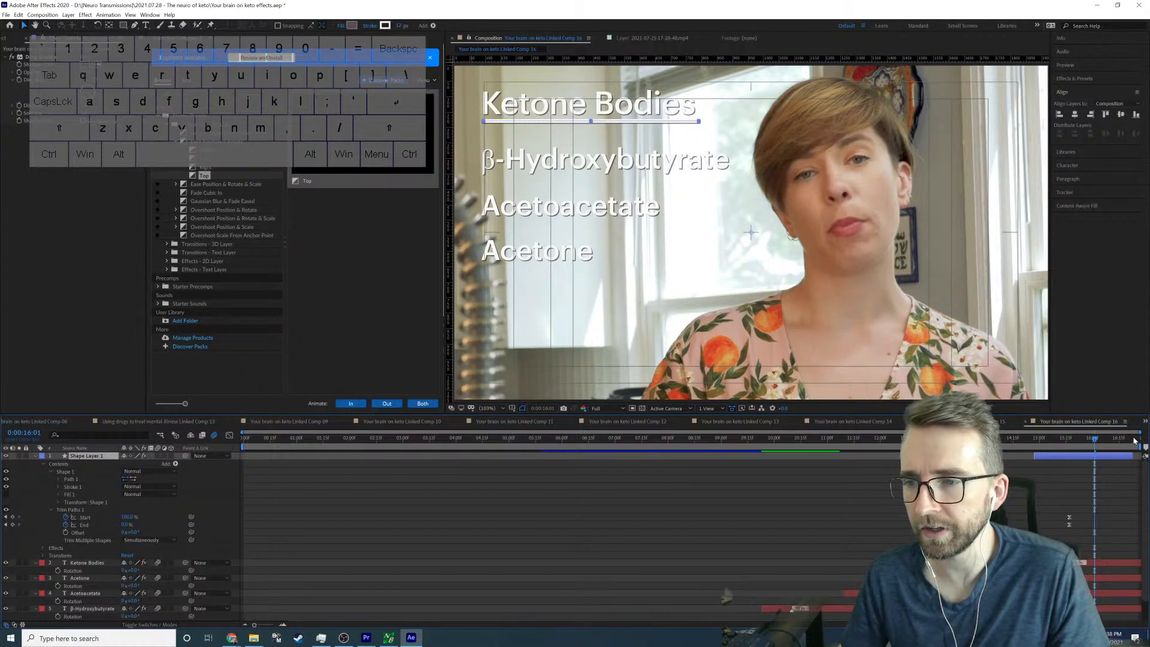
left_click(1022, 443)
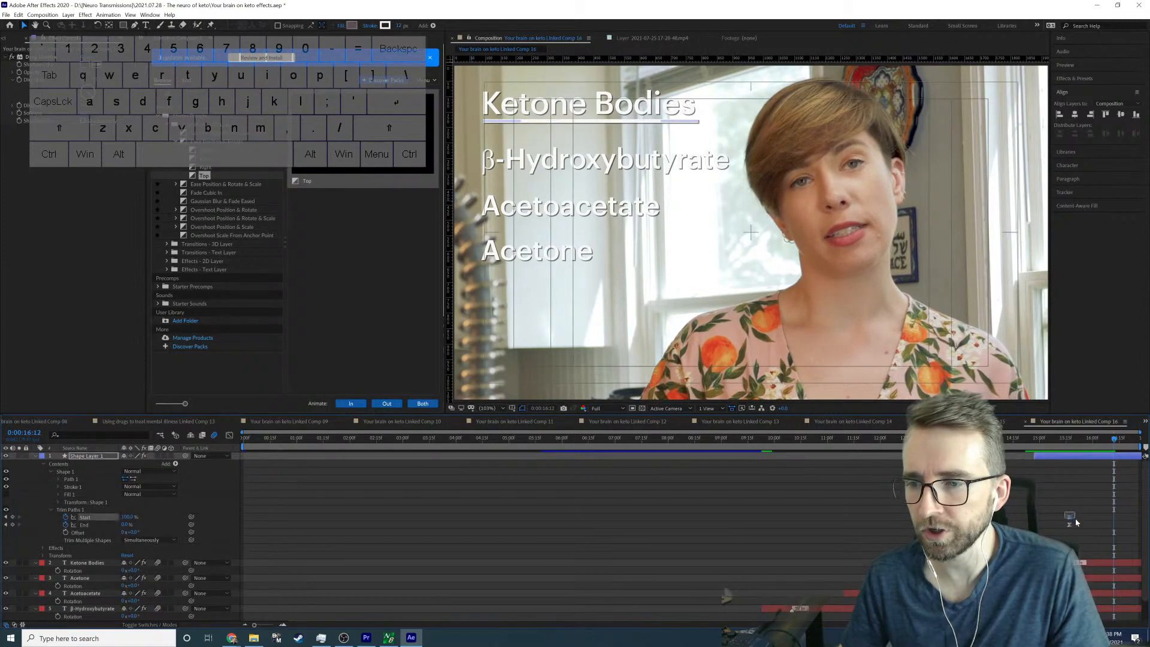
left_click_drag(1075, 506, 1062, 525)
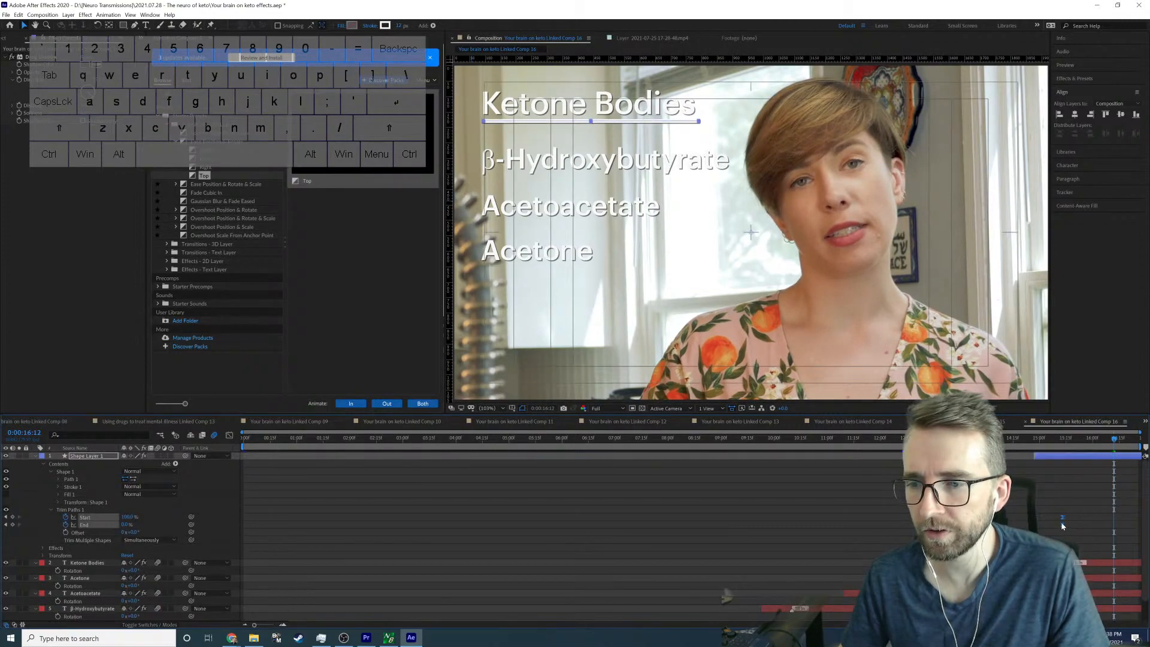
Step: Move the underline layer later so its animation starts between 0:00:15:00 and 0:00:15:15, previewing the timing against the Ketone Bodies heading
left_click_drag(1040, 454, 1043, 454)
left_click(1032, 443)
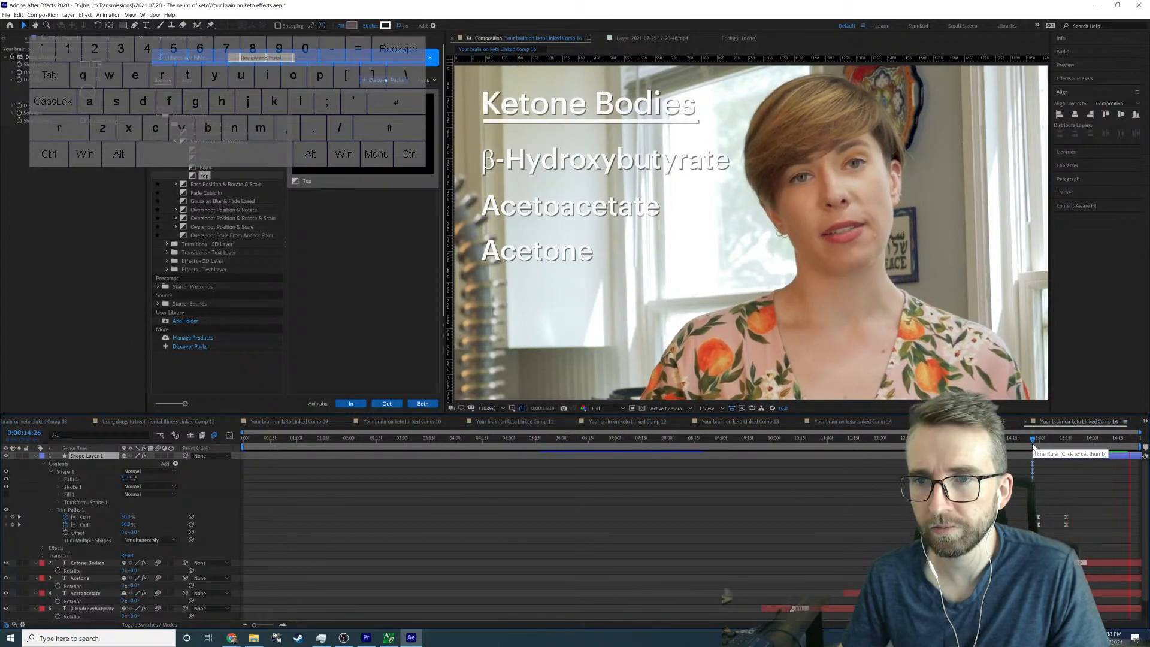
key("space")
left_click_drag(1048, 456, 1069, 456)
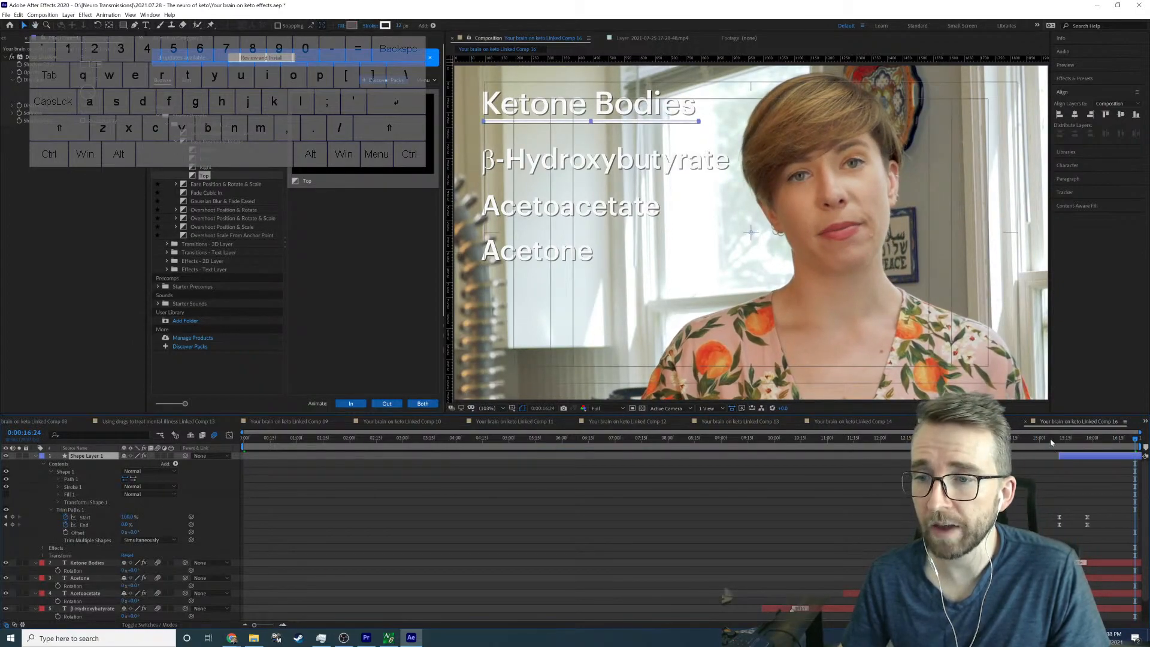
left_click(1047, 443)
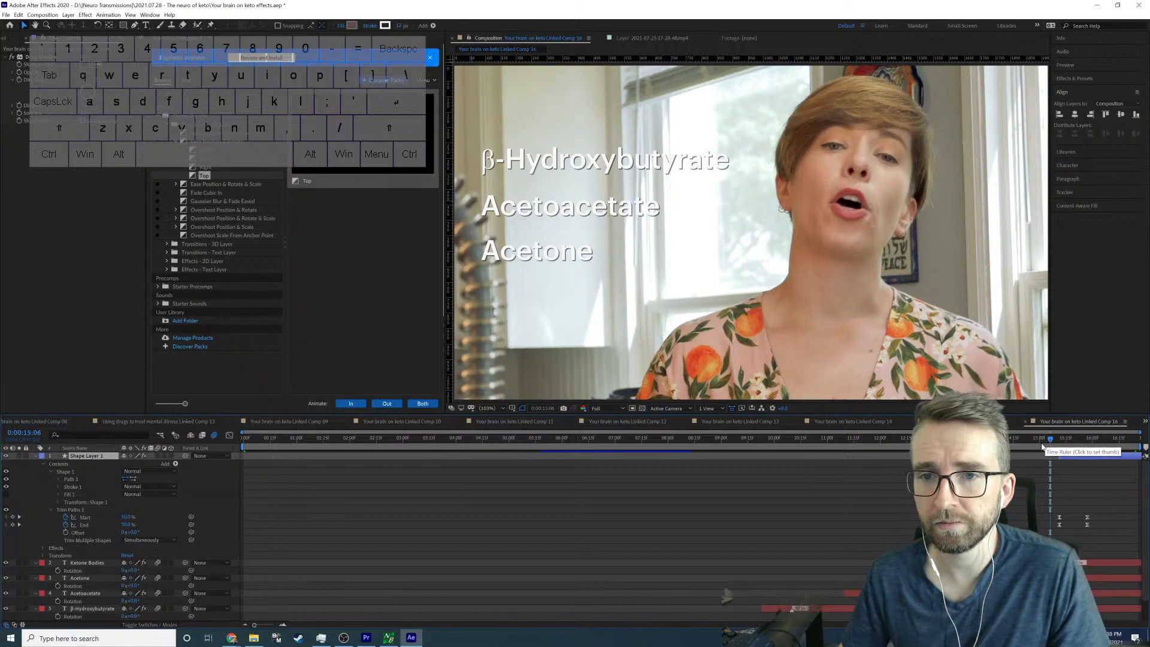
key("space")
key("space")
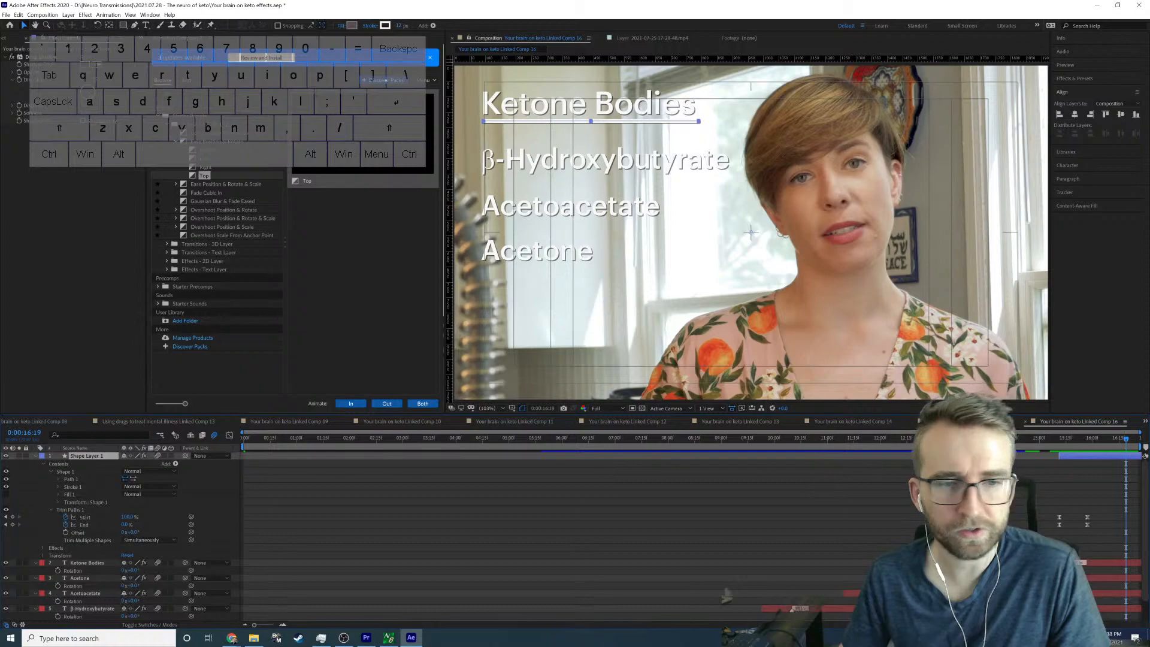
key("space")
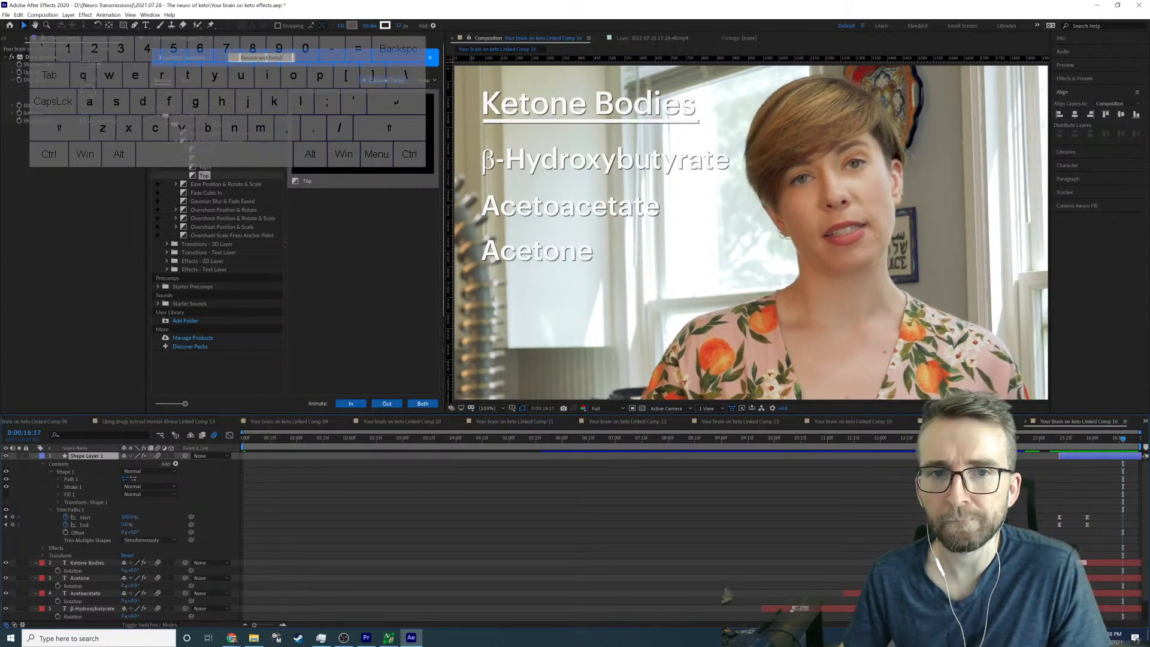
Step: Save the After Effects project and switch to Premiere Pro to see the updated comp in the Your brain on keto sequence
key("ctrl+s")
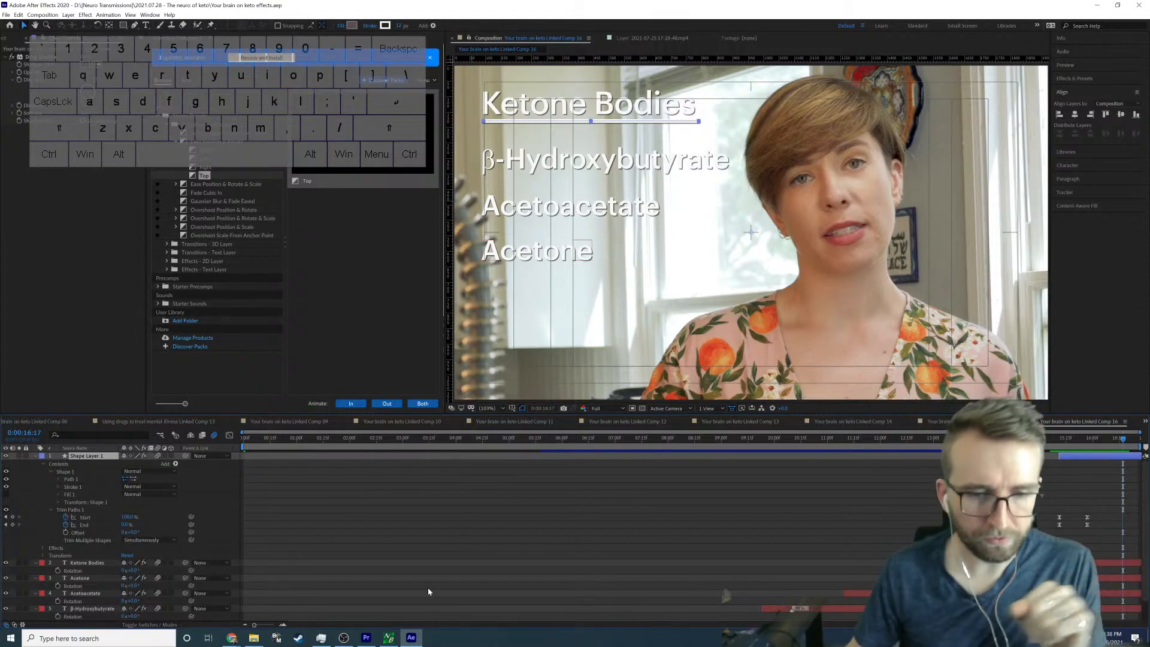
left_click(366, 637)
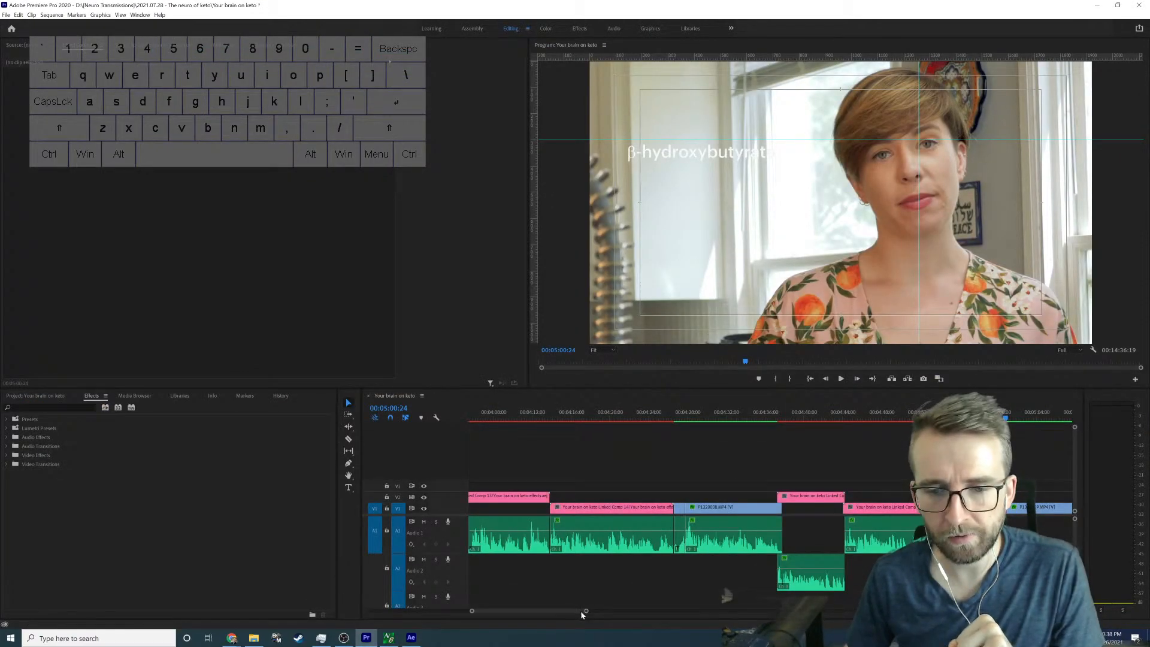
left_click_drag(586, 610, 697, 611)
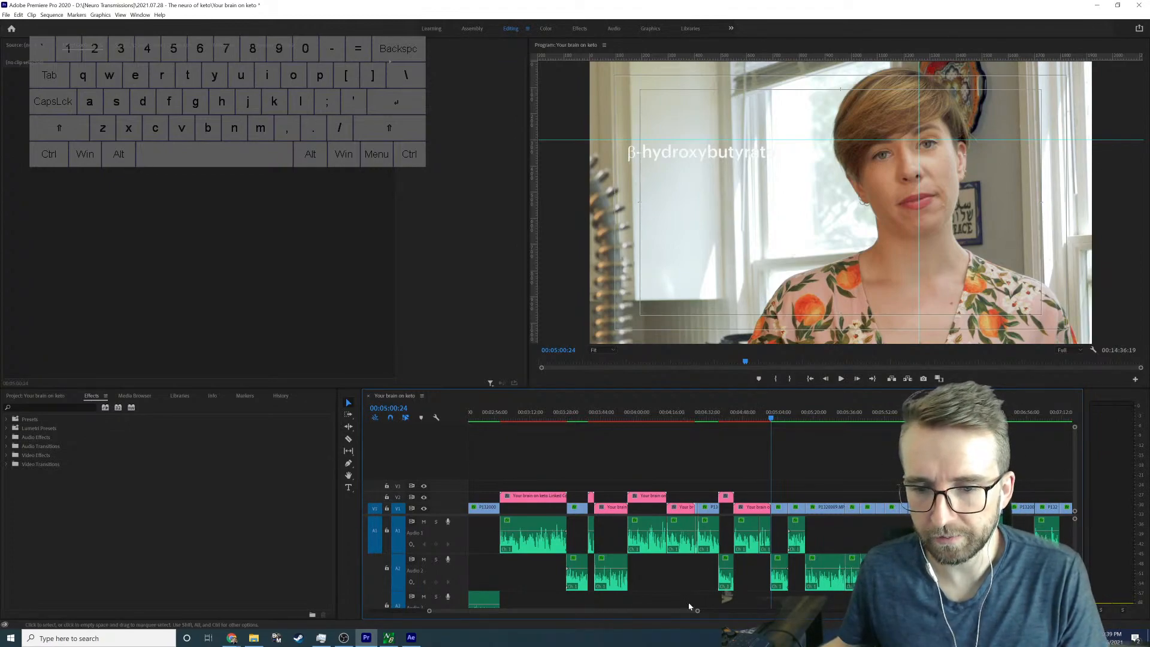
left_click_drag(696, 611, 578, 610)
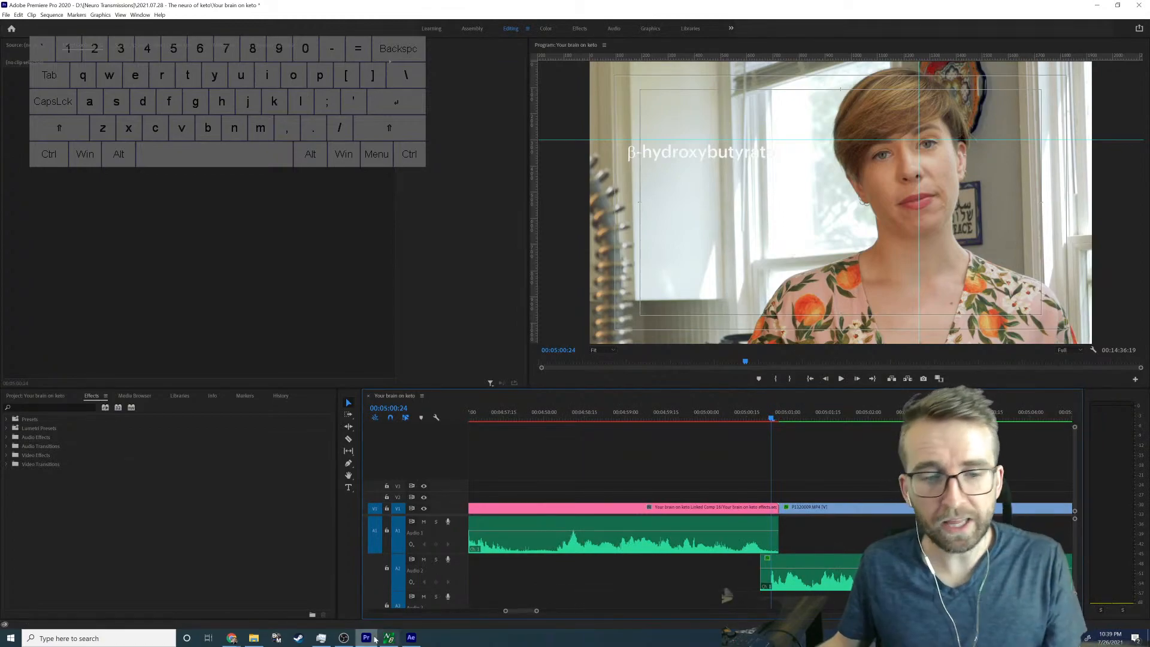
left_click(410, 637)
key("ctrl+s")
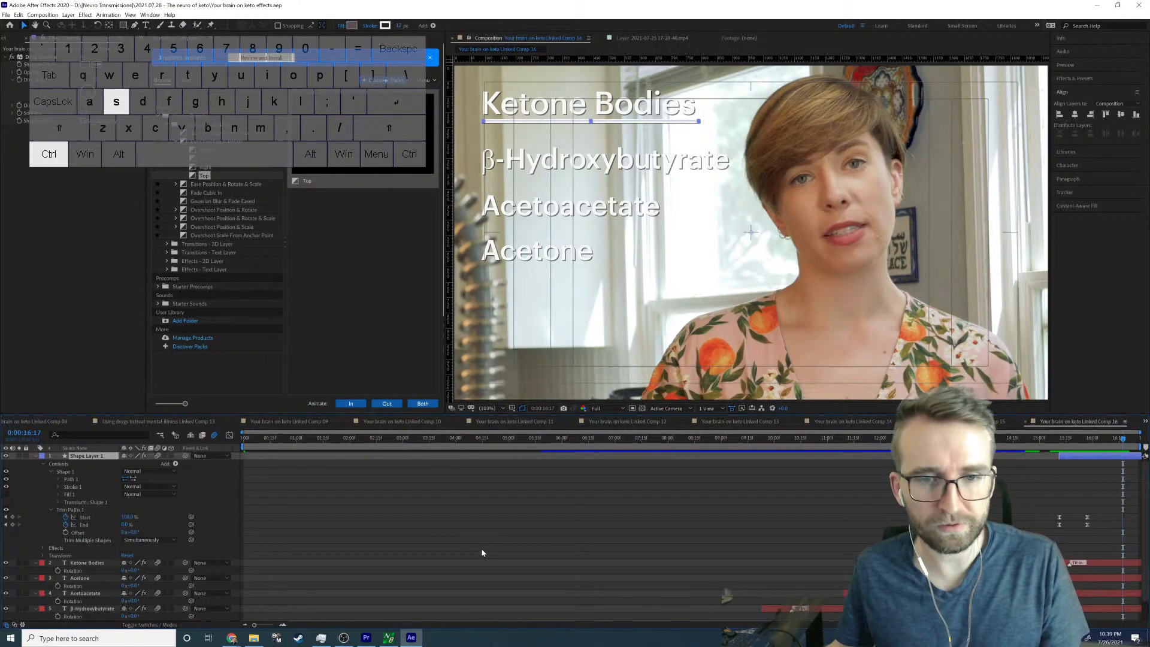
left_click(366, 638)
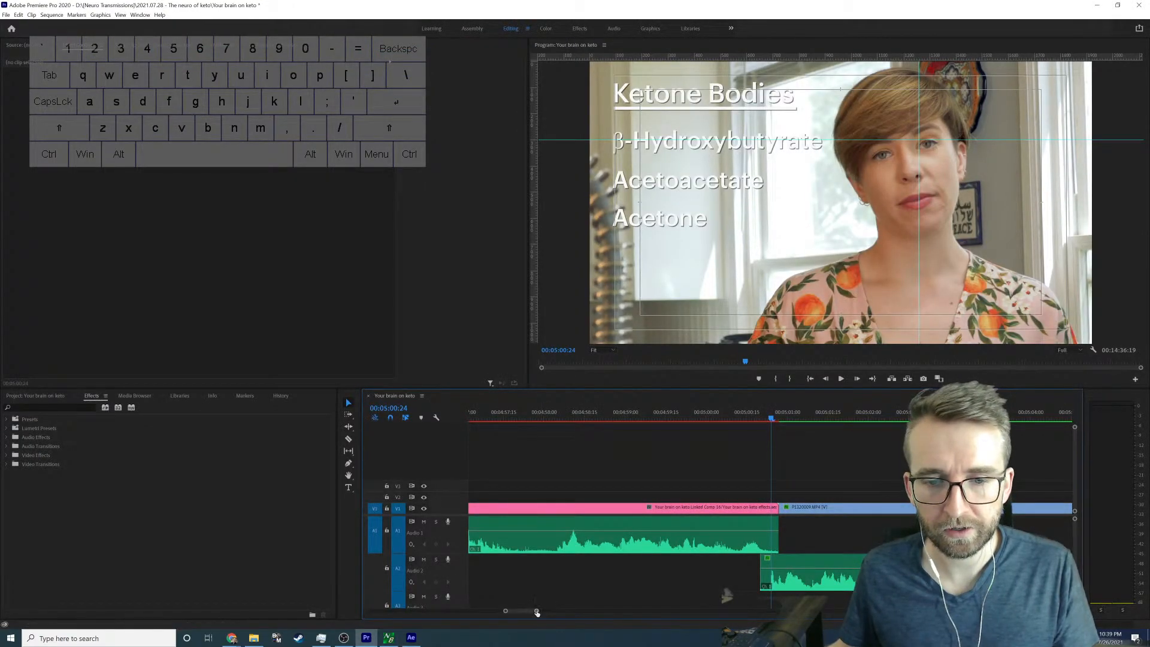
Step: Play the sequence from the end of the Linked Comp 16 clip to review the following footage up to 00:05:08:25
left_click_drag(536, 610, 621, 619)
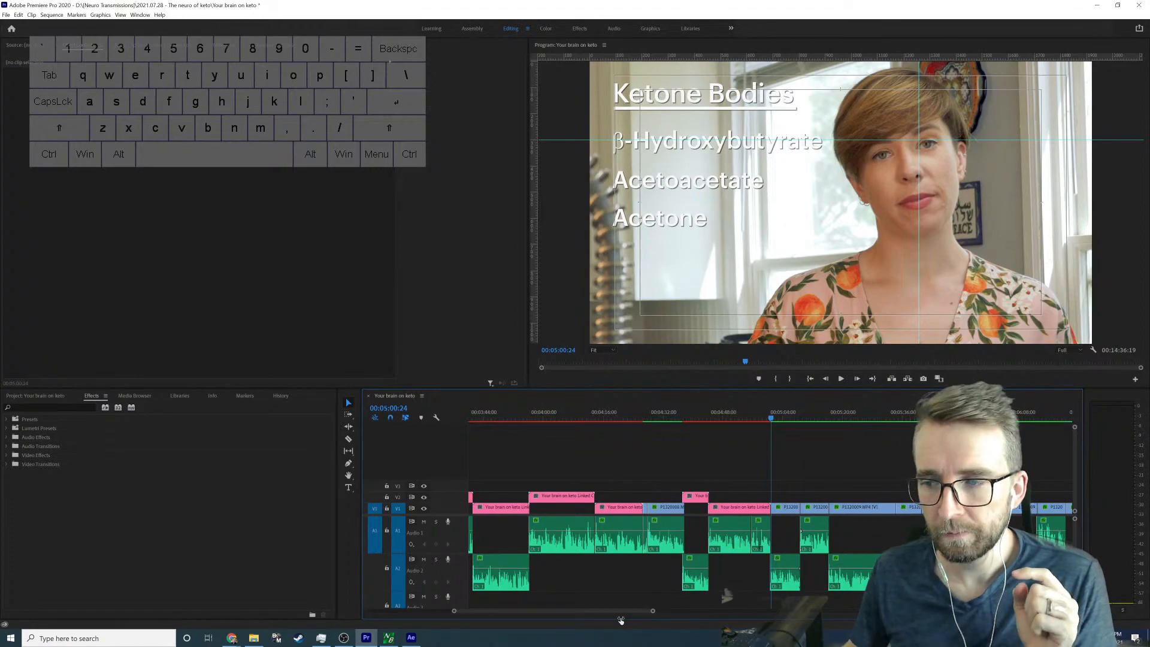
left_click_drag(621, 620, 549, 628)
key("space")
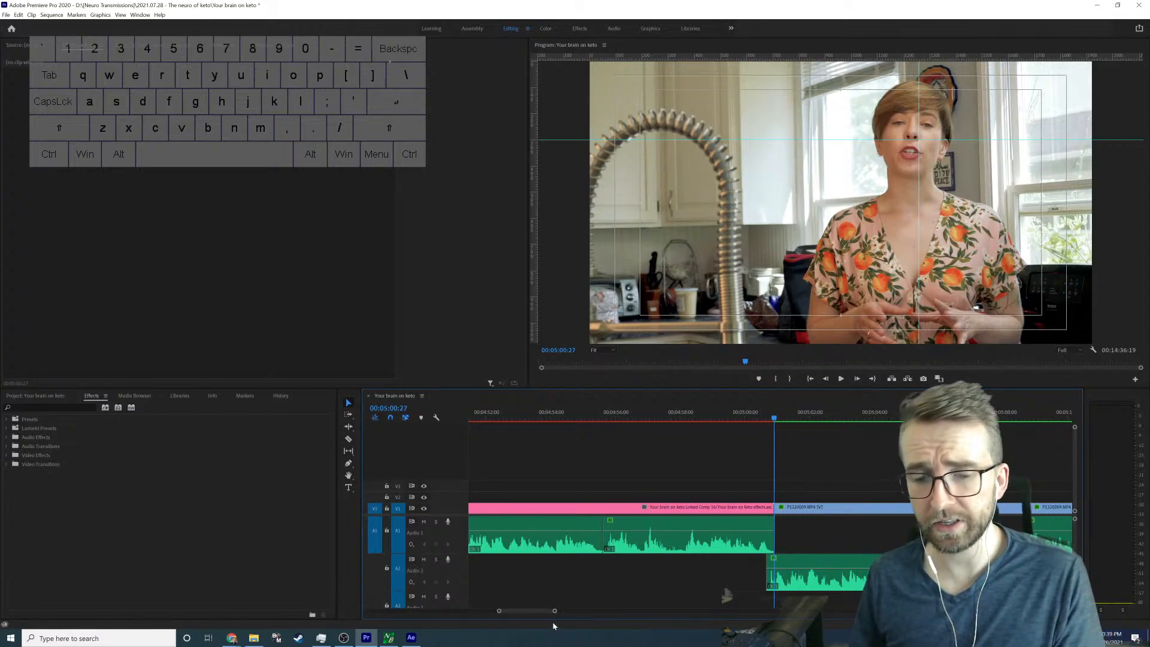
mouse_move(554, 611)
left_mouse_down()
mouse_move(598, 619)
mouse_move(541, 625)
left_mouse_up()
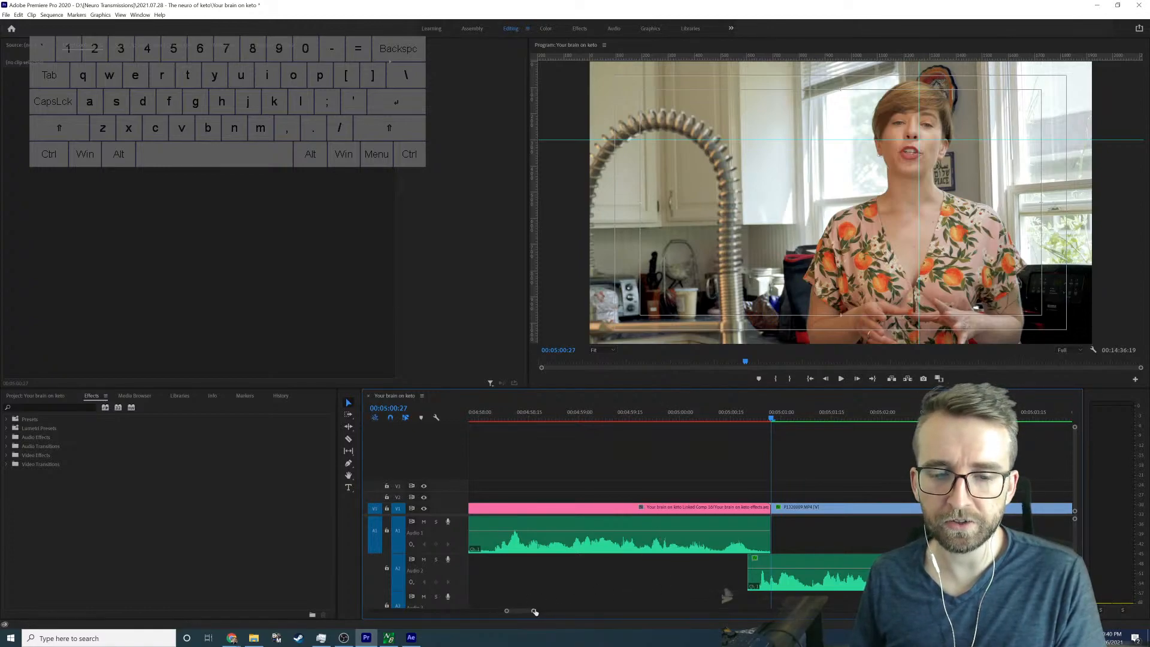
left_click_drag(534, 612, 571, 614)
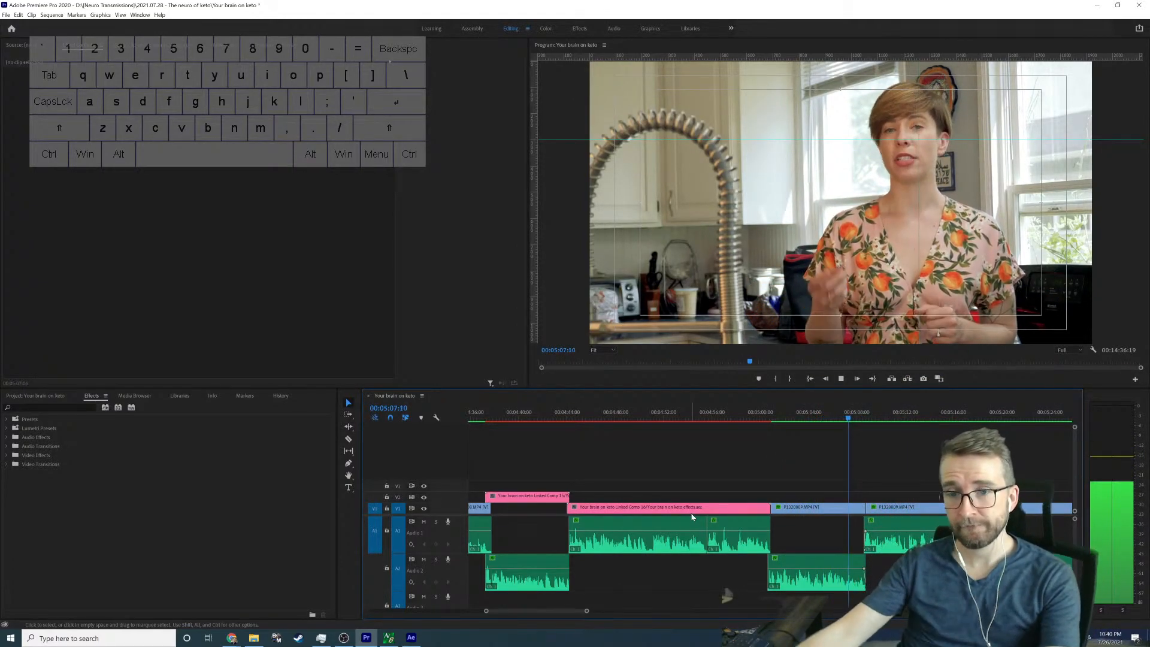
key("space")
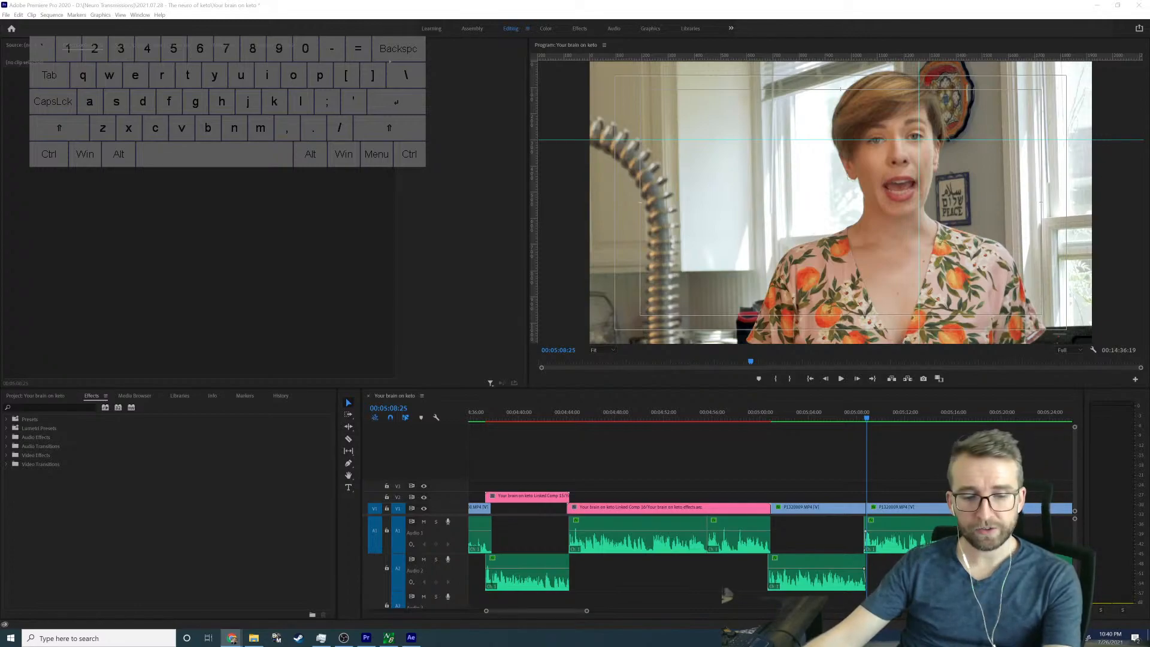
Step: Look up russell morse wilder in Google Images in an enlarged Chrome window and open the first portrait result
key("ctrl+c")
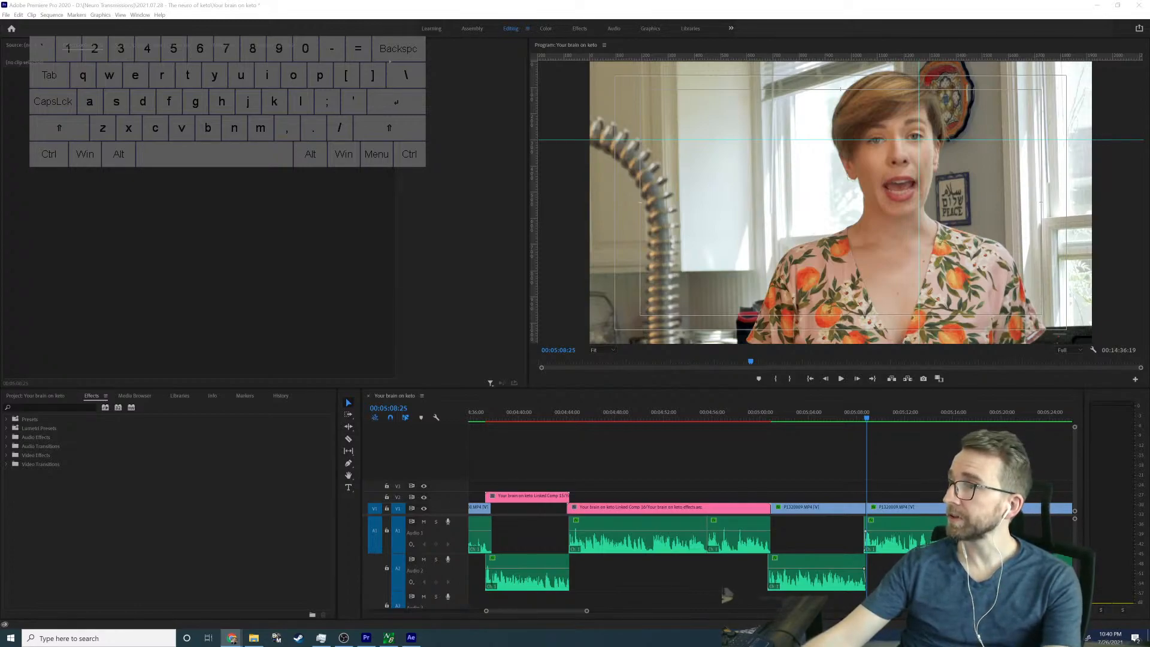
key("ctrl+v")
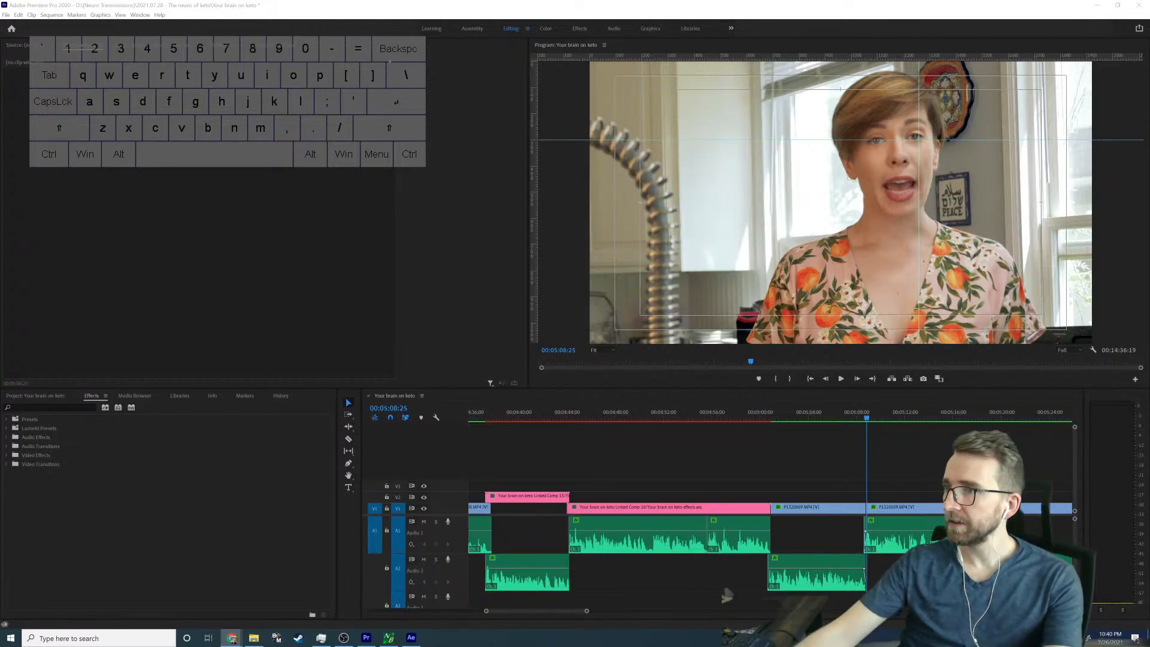
left_click_drag(1149, 239, 612, 86)
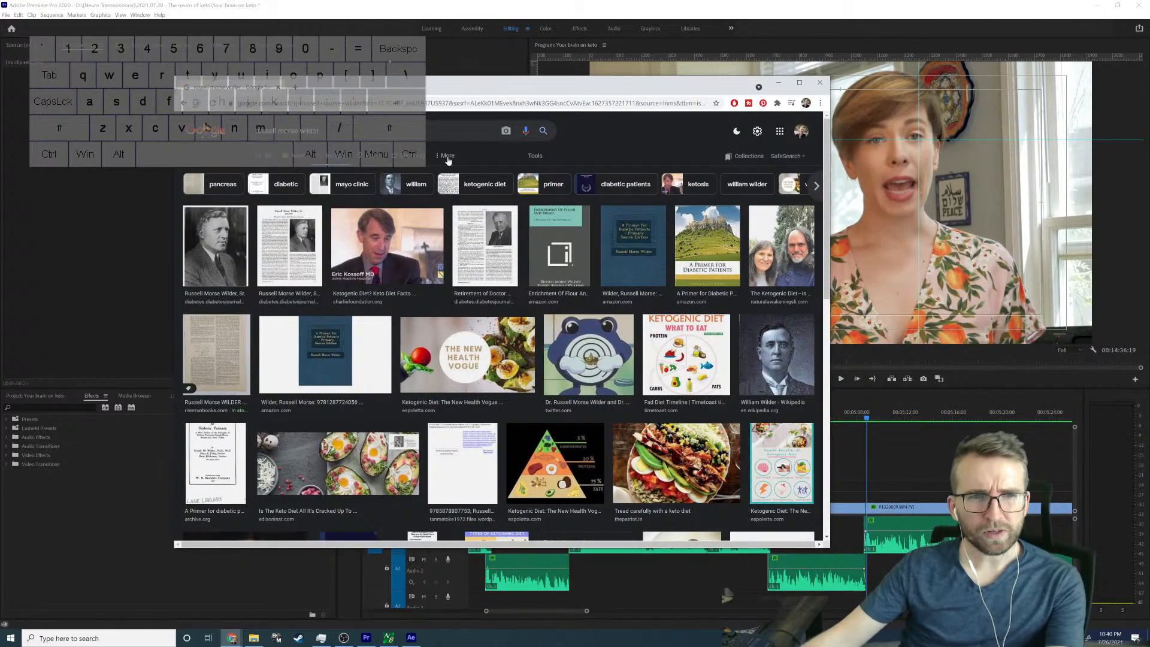
left_click(799, 82)
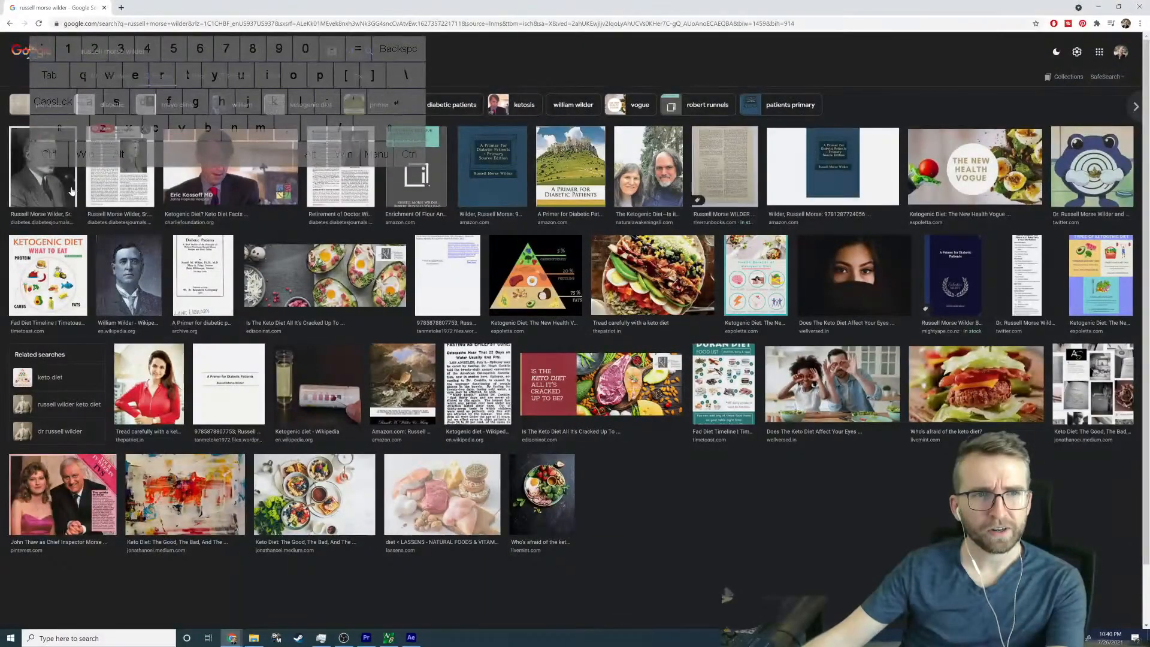
left_click(60, 188)
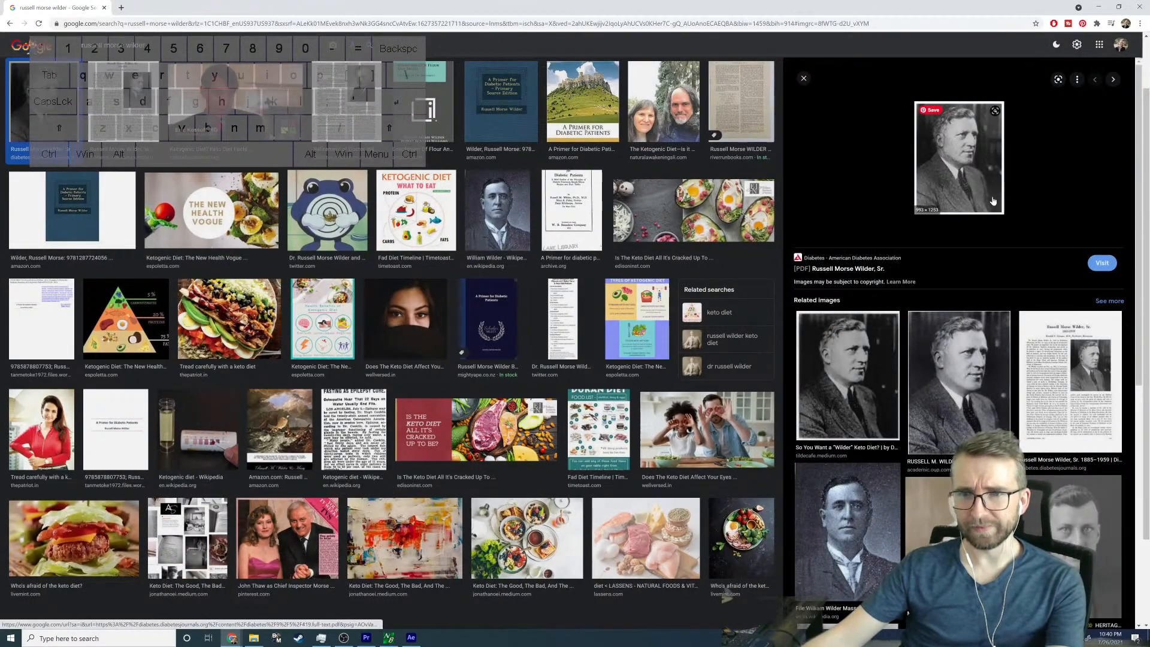
Step: Open the portrait in its own browser tab to check its size, and close that tab
right_click(960, 190)
left_click(982, 271)
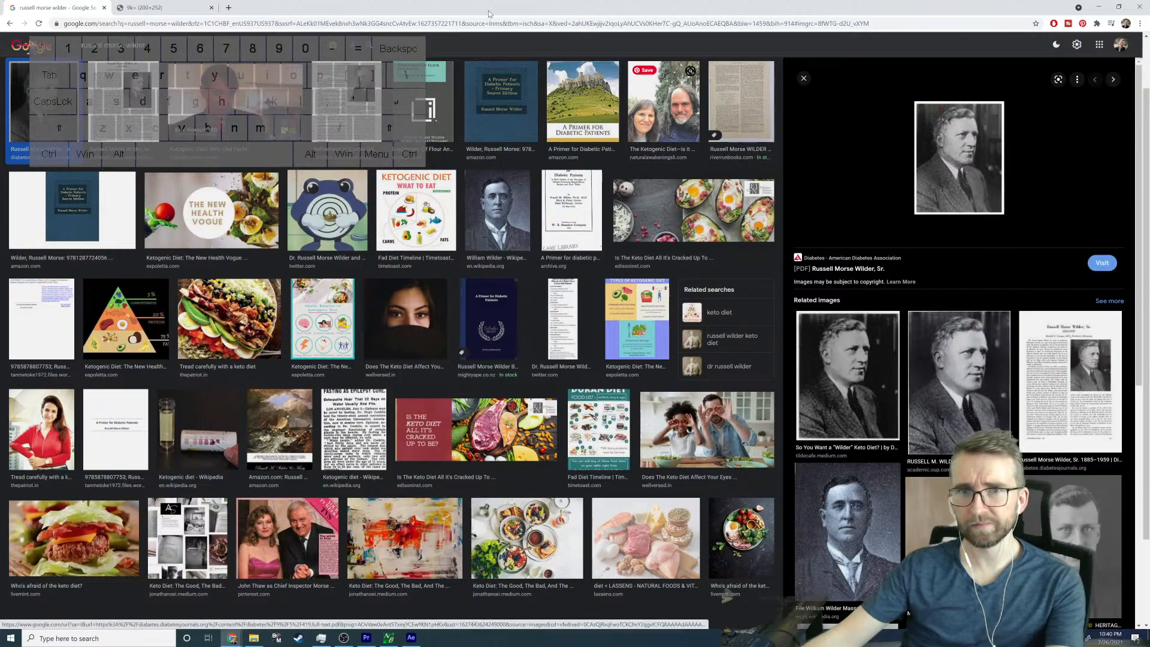
left_click(159, 10)
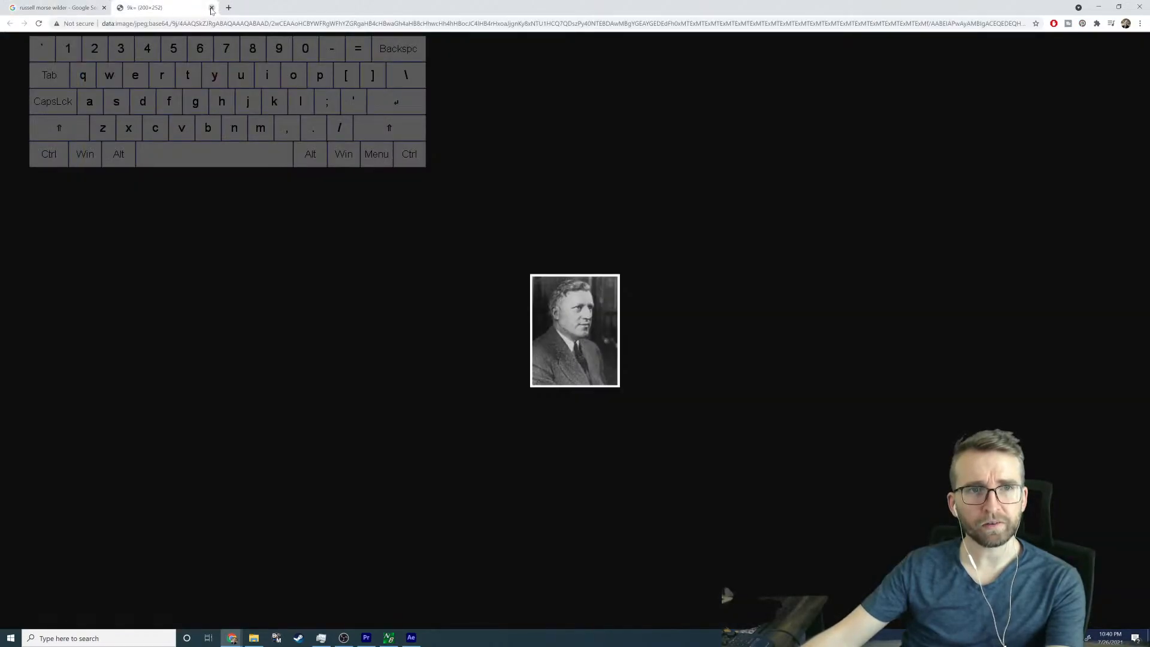
left_click(212, 8)
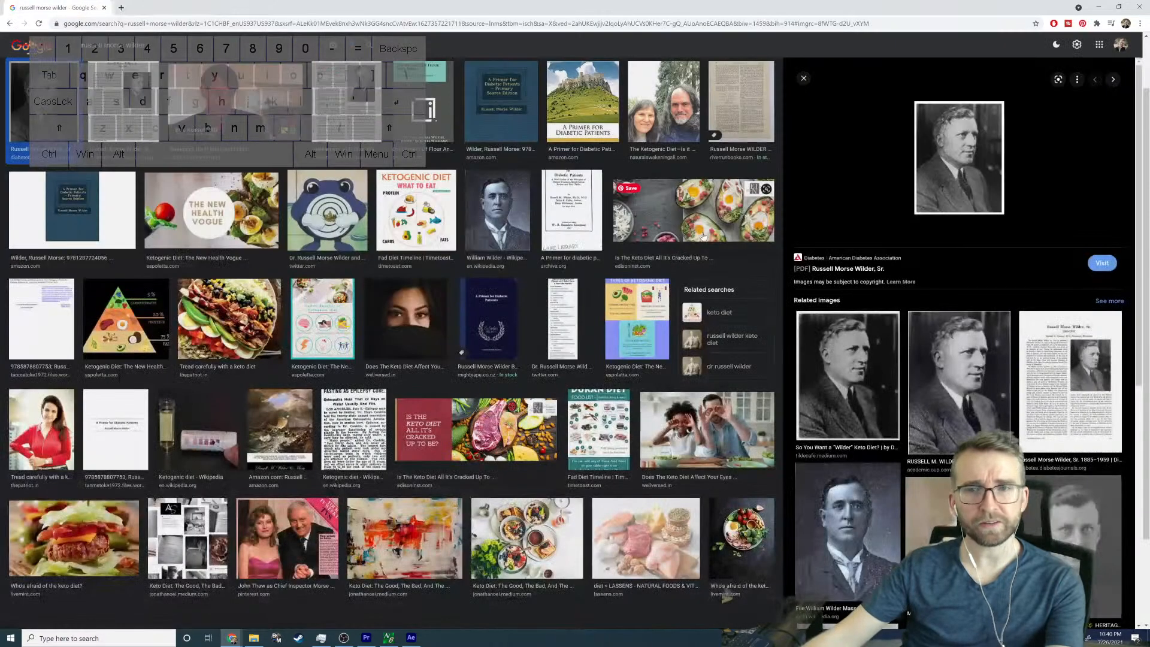
Step: Open the portrait's source article at diabetesjournals.org and capture the larger photo with Snipping Tool
left_click(1102, 263)
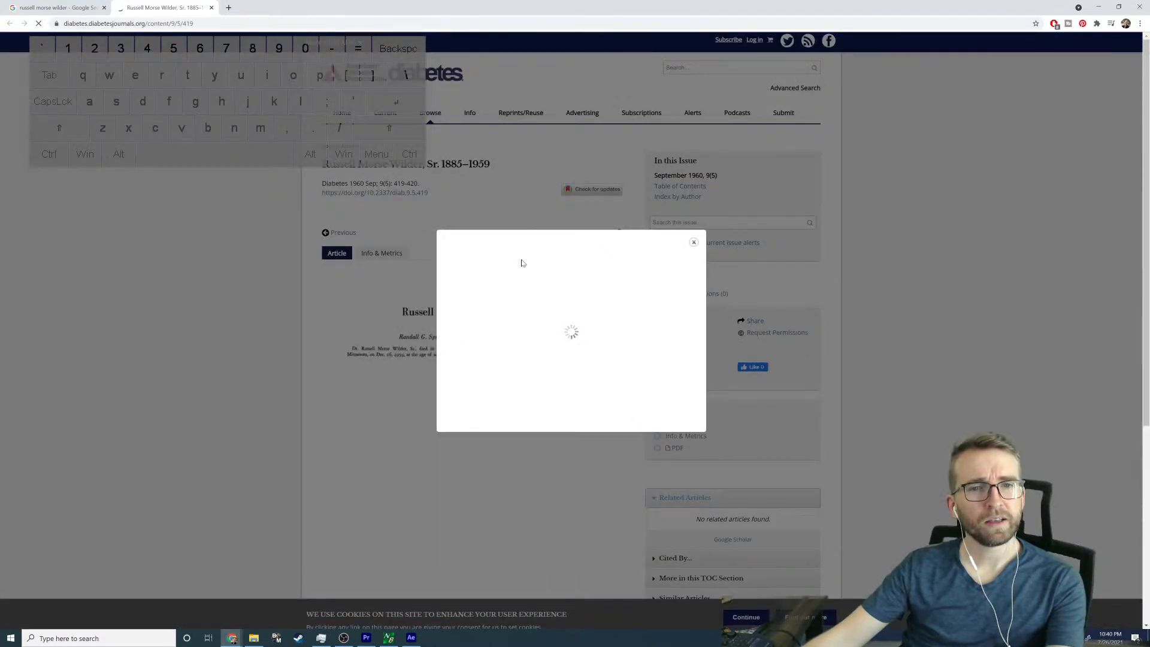
scroll(657, 281, "down", 3)
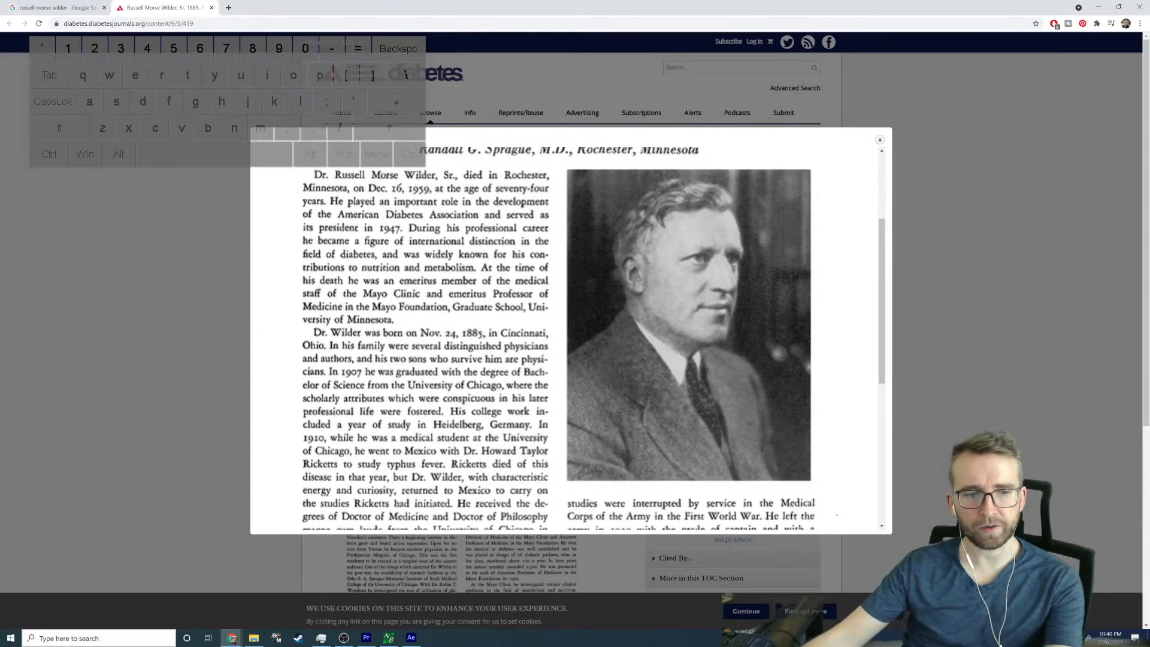
left_click(60, 636)
type("snip")
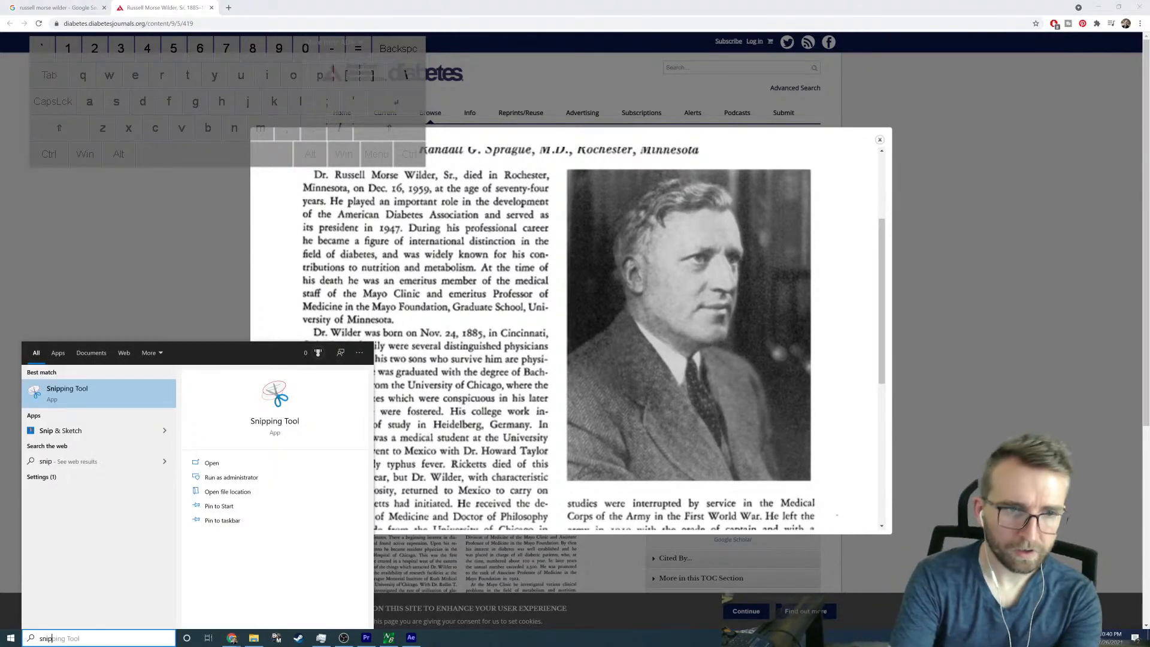
key("Return")
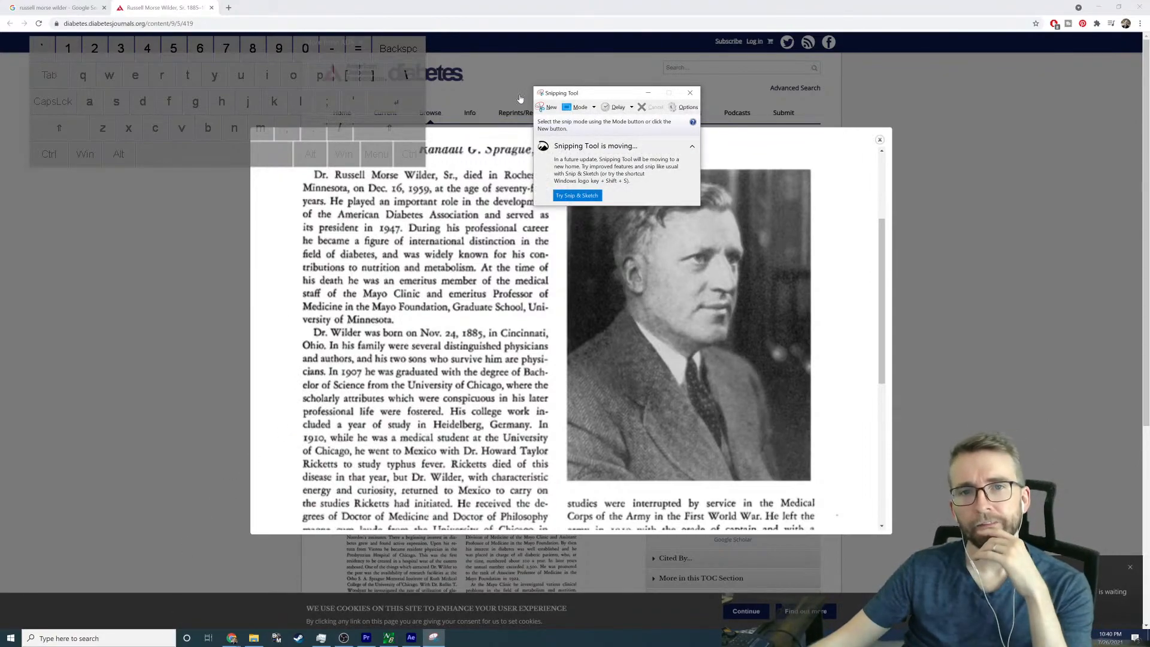
left_click(546, 108)
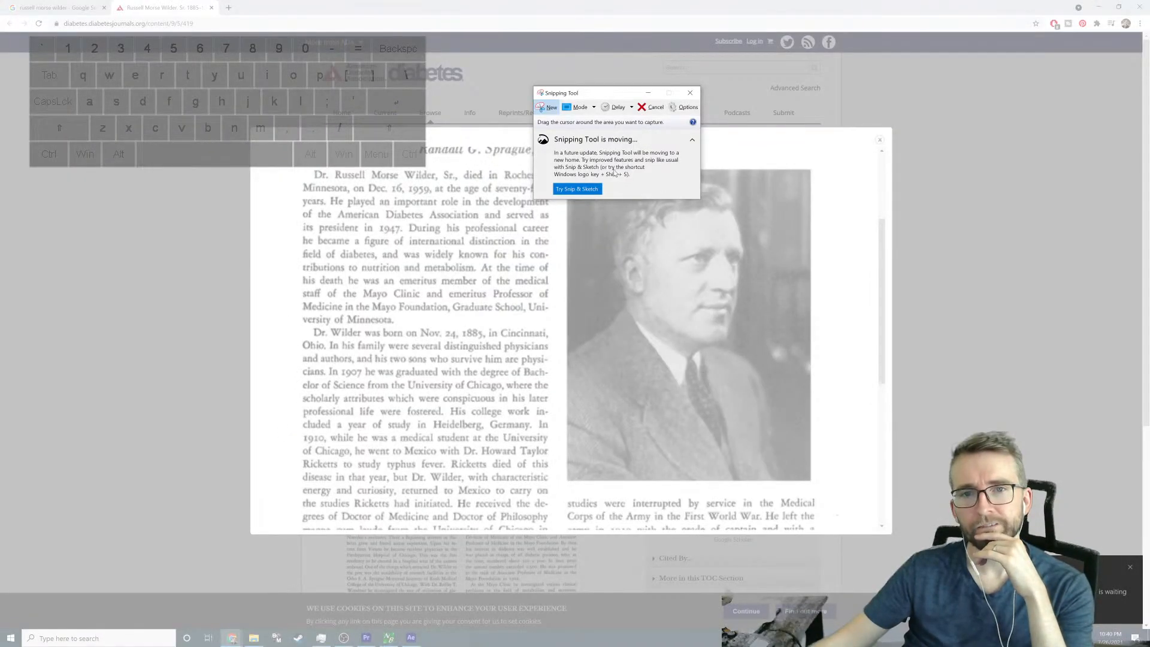
left_click_drag(612, 94, 446, 55)
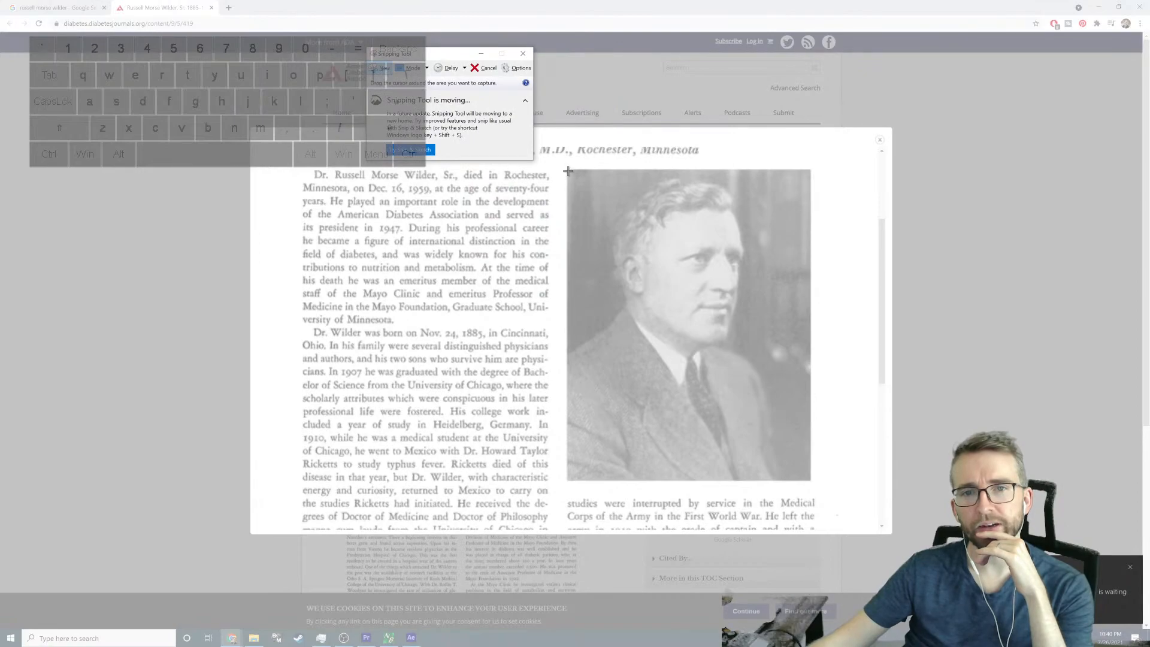
left_click_drag(567, 170, 811, 479)
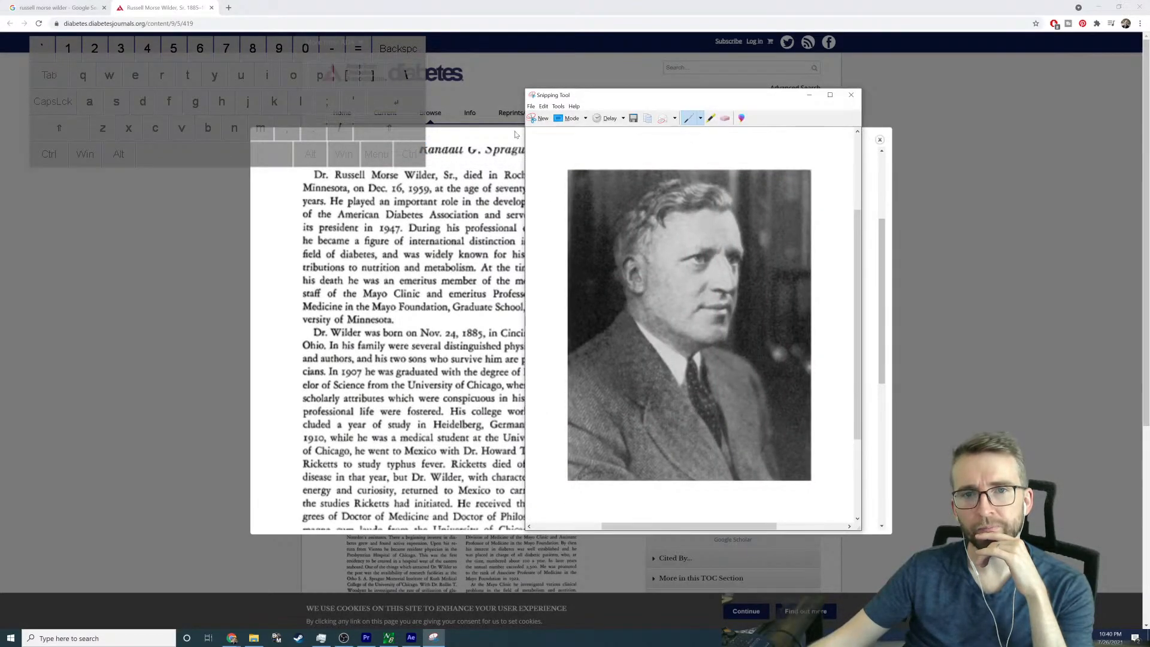
left_click(531, 107)
left_click(542, 128)
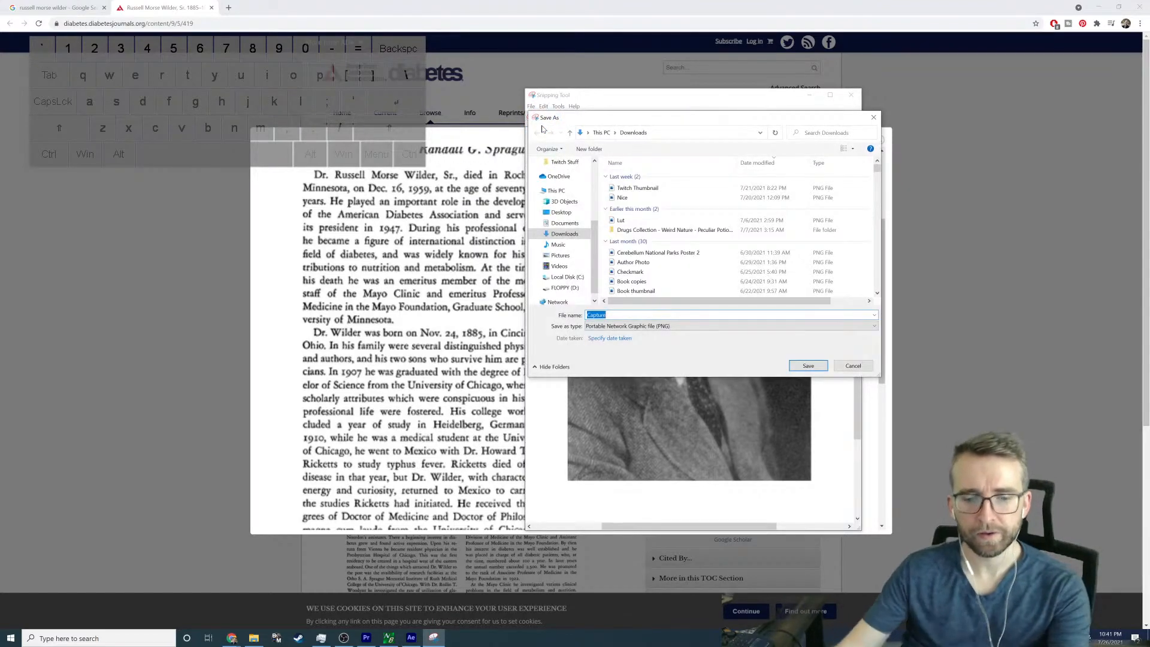
type("Russell m")
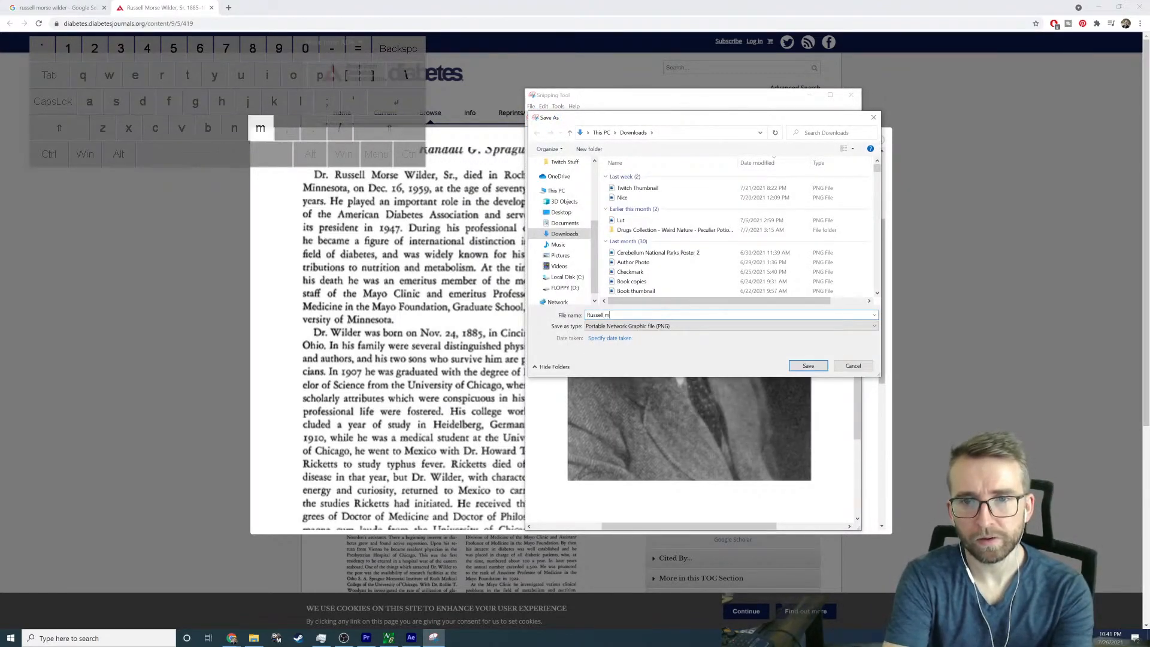
type("orse wilder")
key("Return")
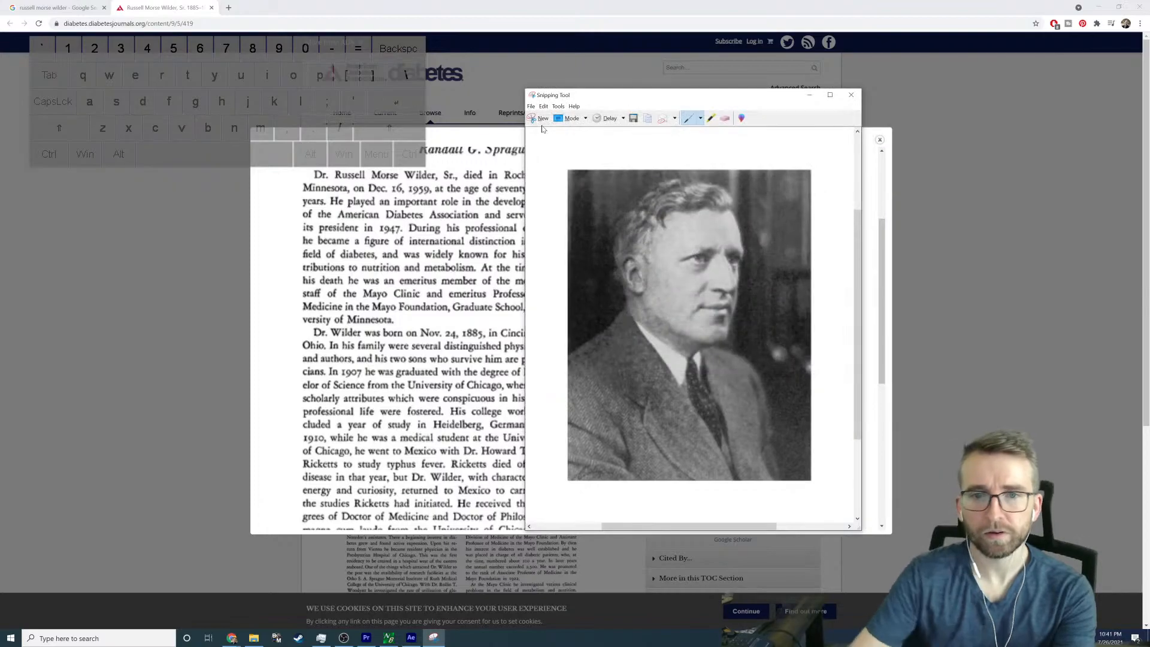
left_click(850, 96)
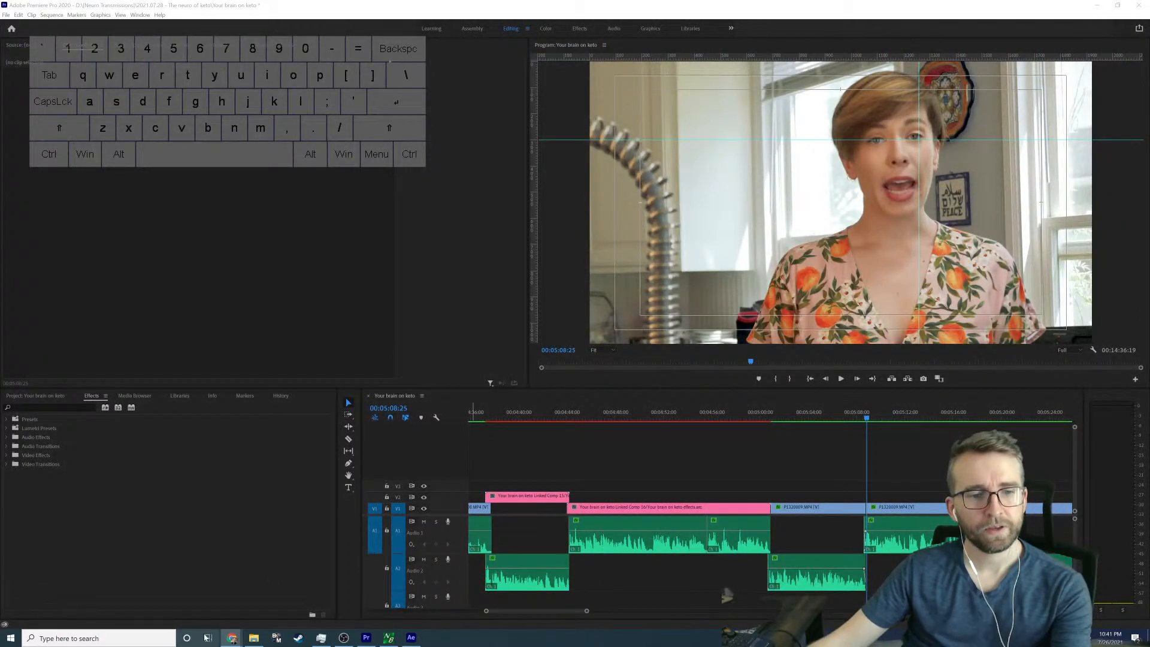
Step: In Premiere Pro, play the clip around 00:05:05:16, replace it with an After Effects composition and dismiss the LUT selection dialog
left_click(817, 413)
key("space")
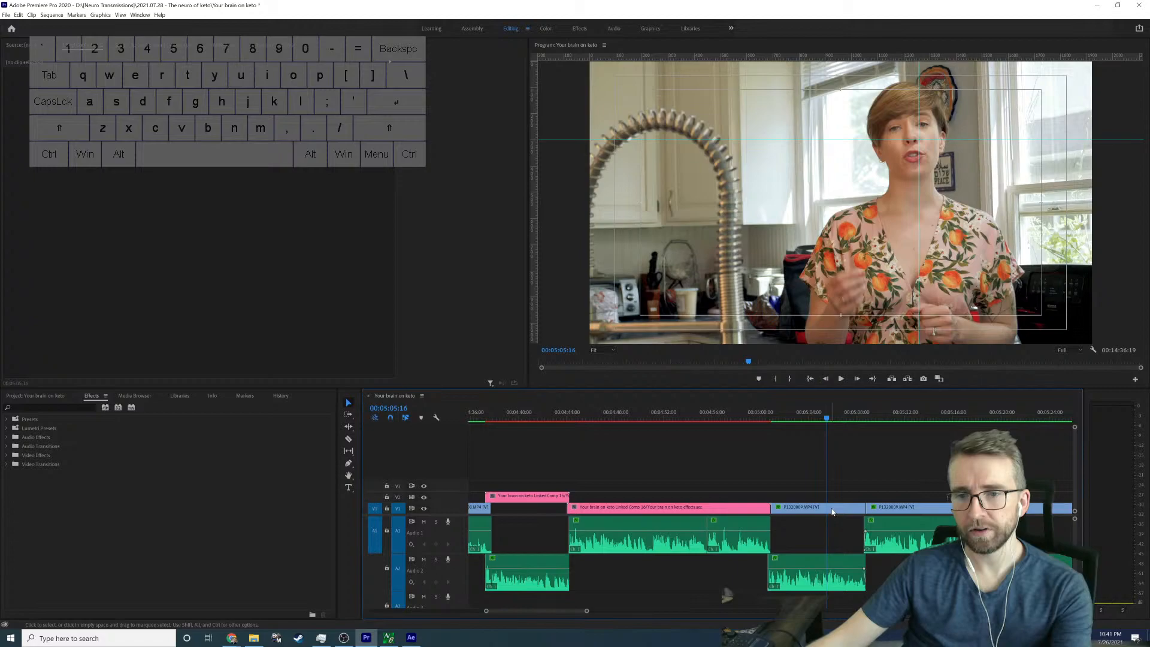
right_click(833, 508)
left_click(890, 171)
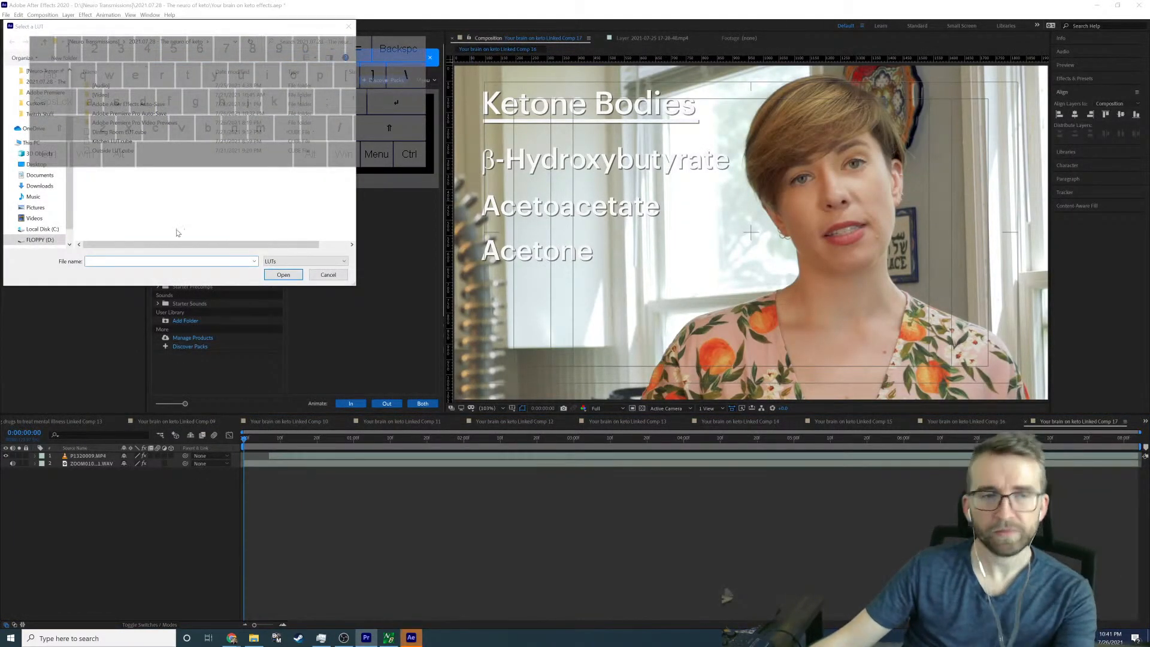
left_click(280, 275)
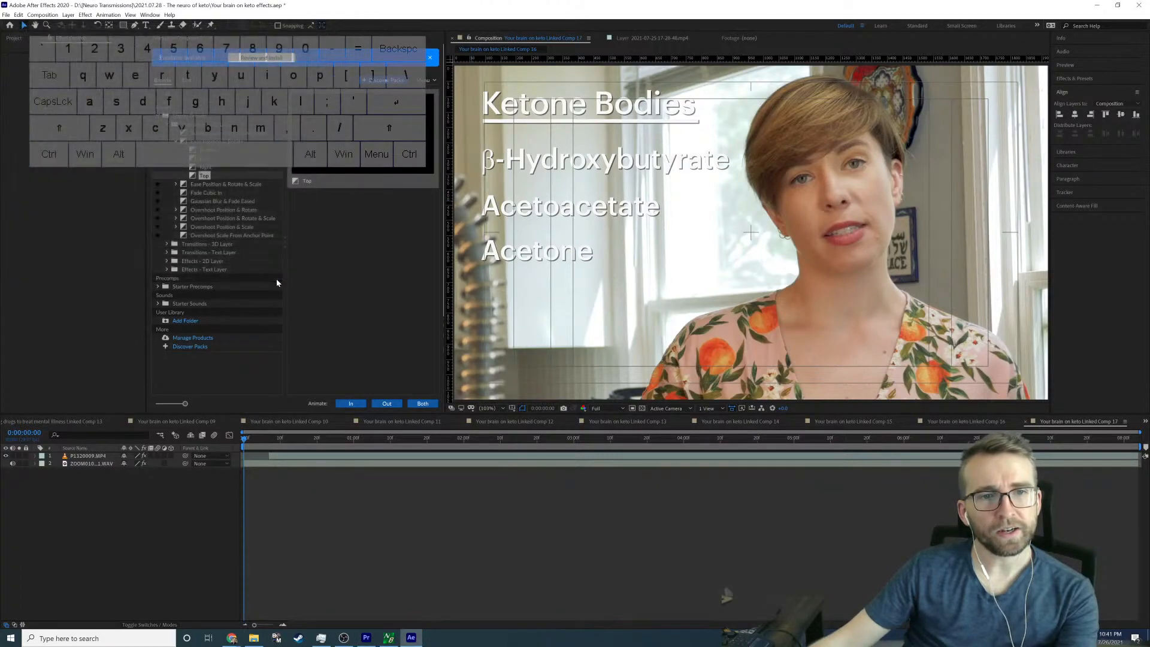
Step: Add the Wilder portrait PNG from File Explorer as the top layer of Linked Comp 17 and start it at 0:00:02:07
left_click(254, 639)
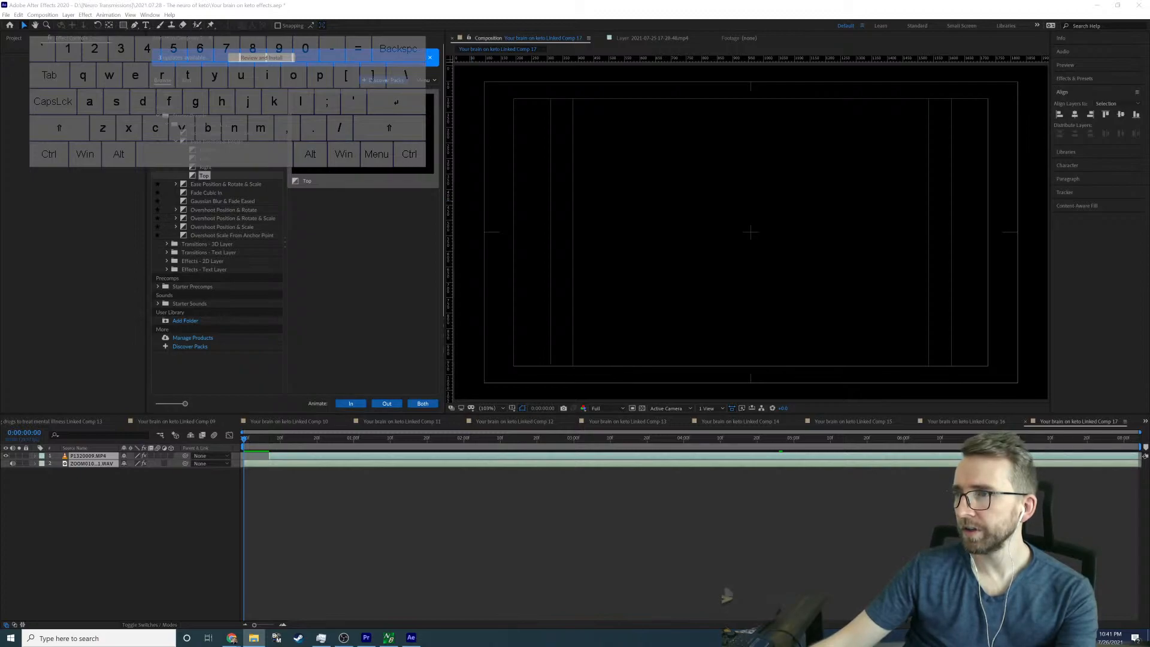
left_click_drag(1023, 341, 626, 523)
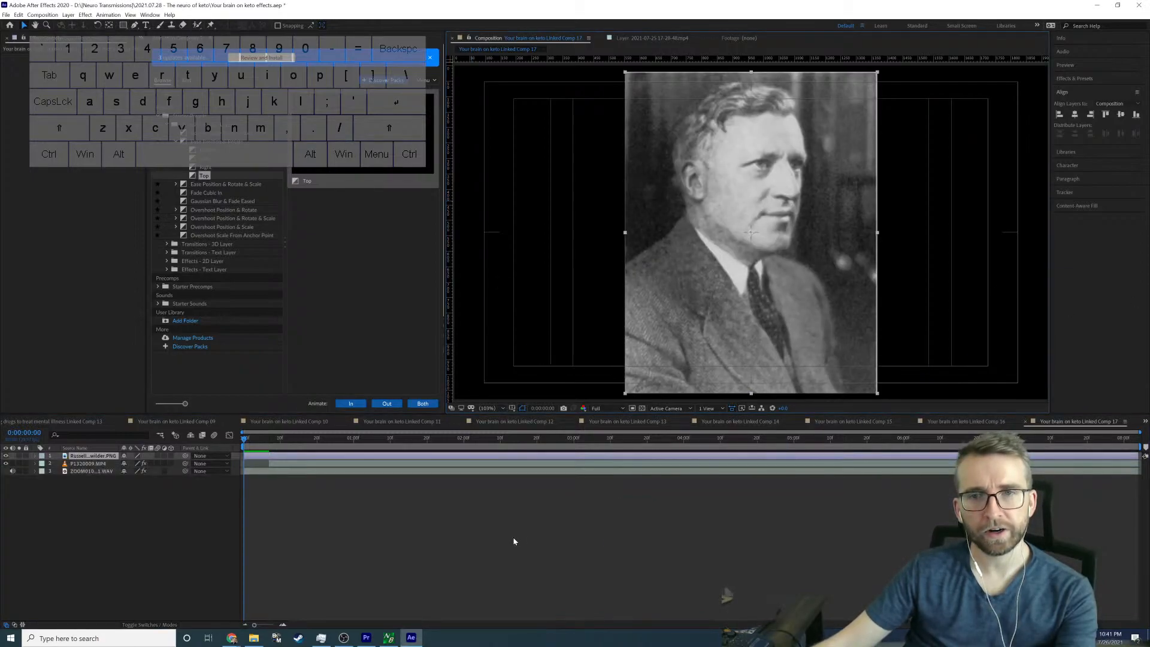
left_click_drag(321, 461, 412, 457)
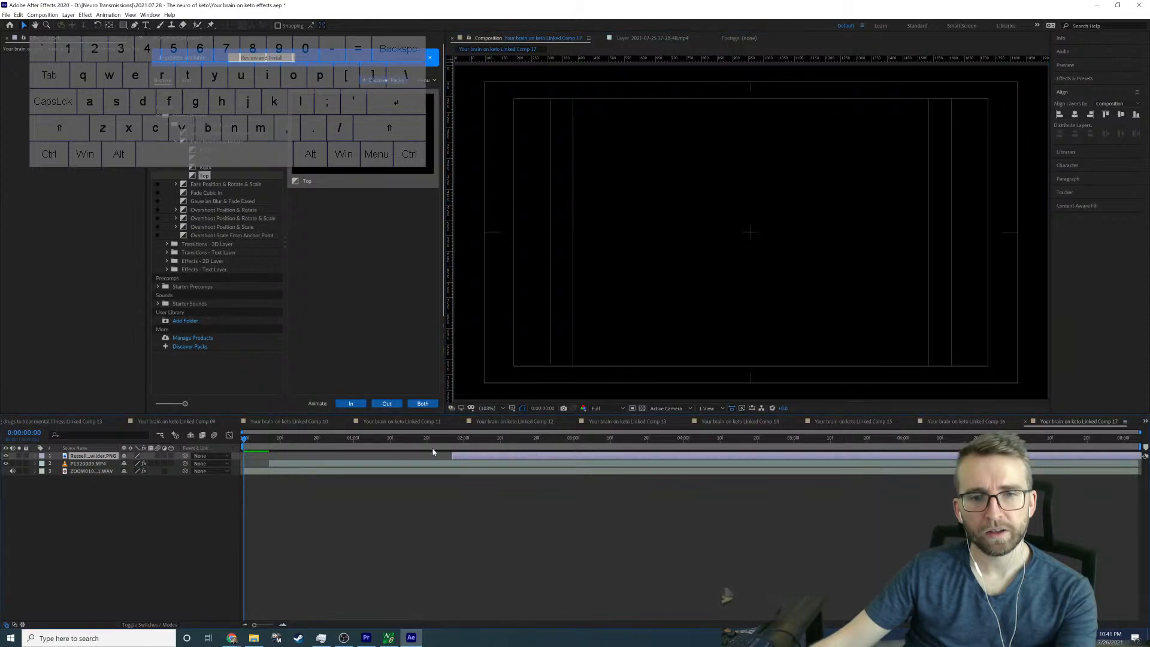
key("space")
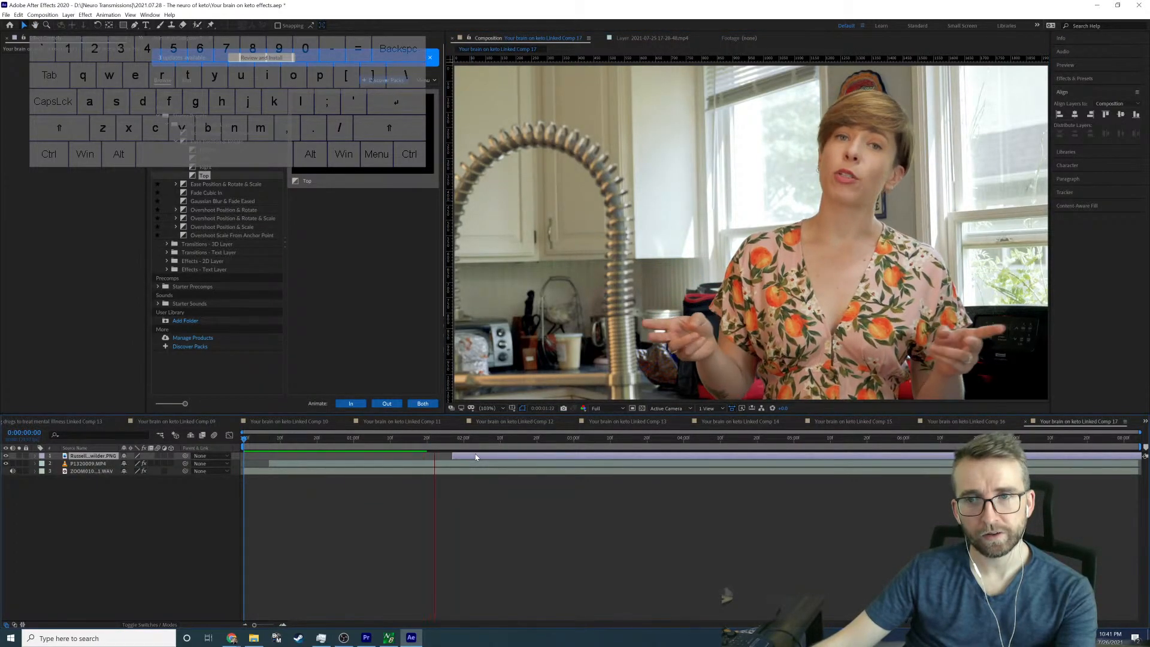
key("space")
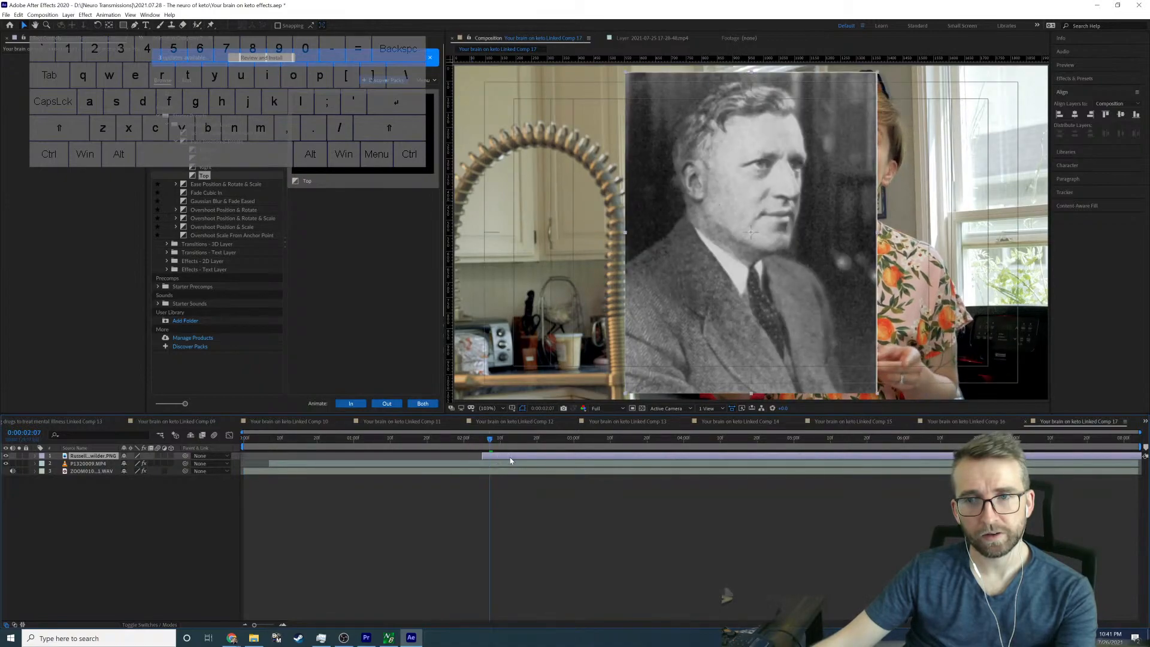
left_click_drag(518, 457, 516, 456)
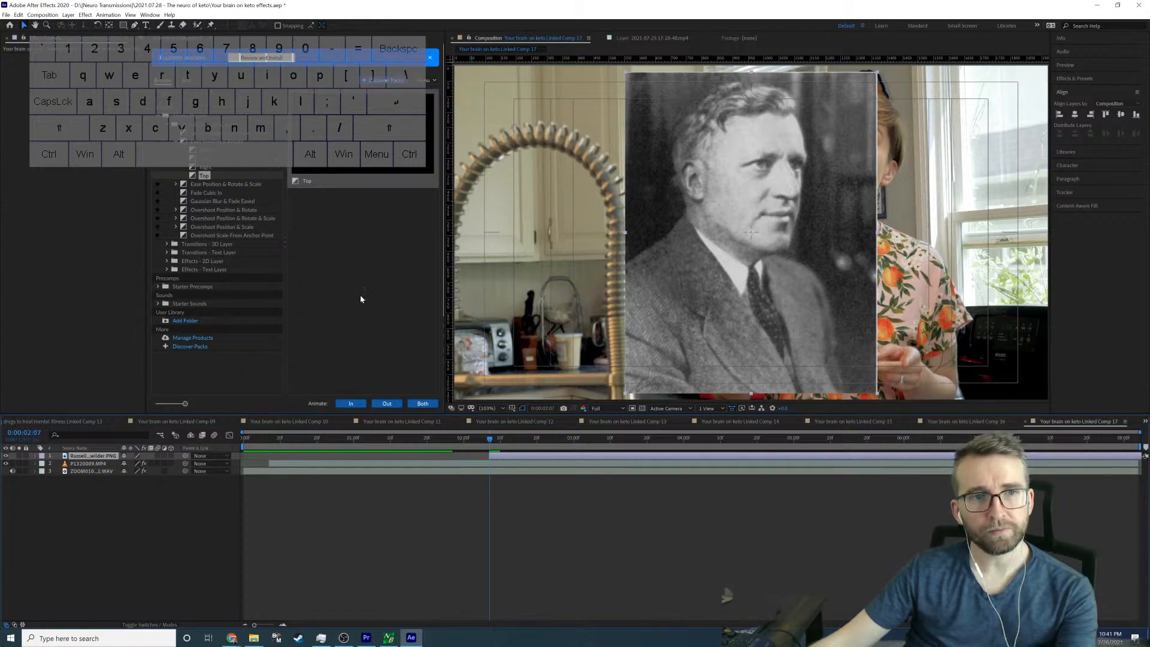
Step: Scale the portrait down to about 69% and move it into the empty area beside the presenter
key("p")
key("shift+s")
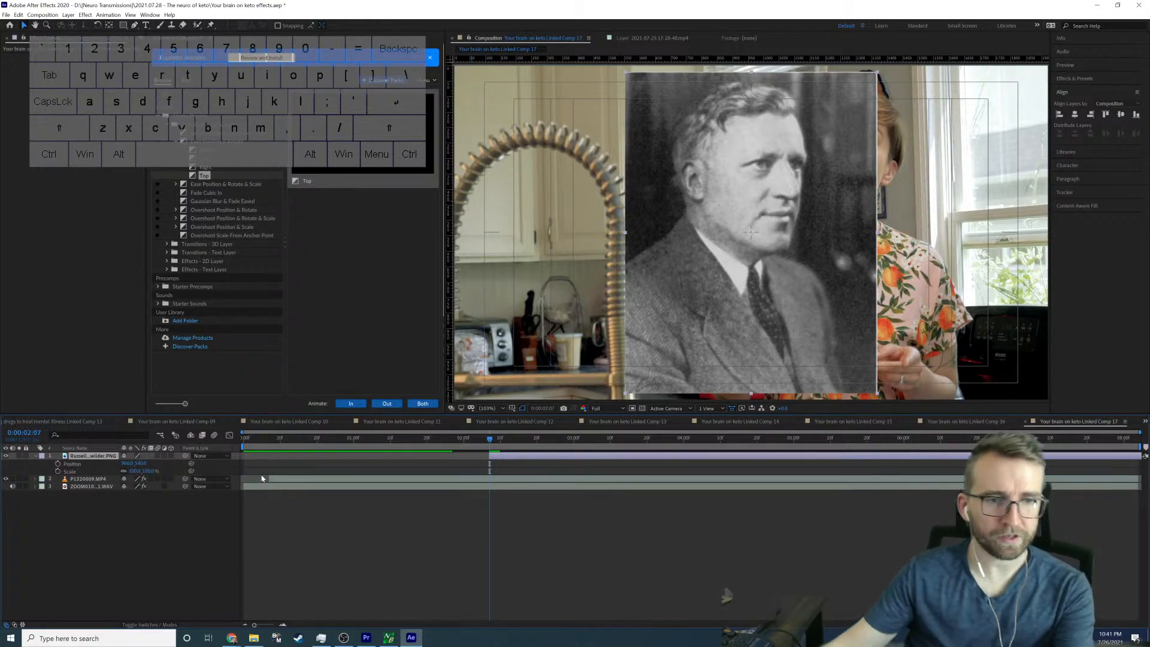
left_click_drag(137, 472, 1, 539)
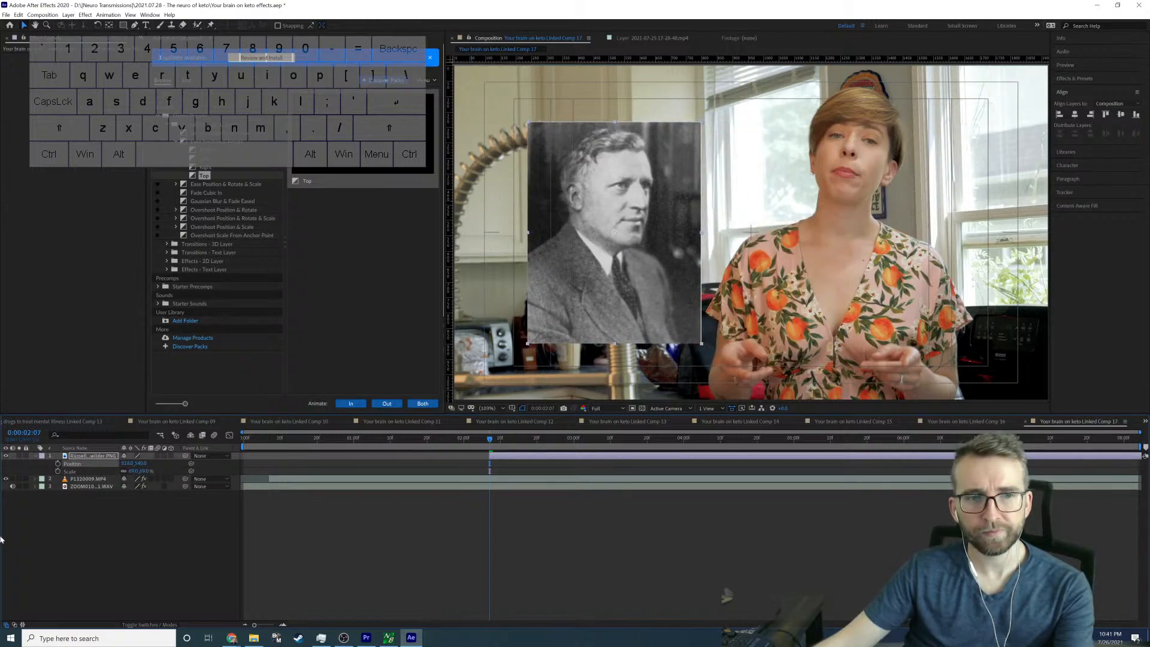
left_click_drag(137, 464, 83, 467)
Step: Copy the Rollin Turner Woodyatt caption layer from Linked Comp 15 into Linked Comp 17
left_click(957, 423)
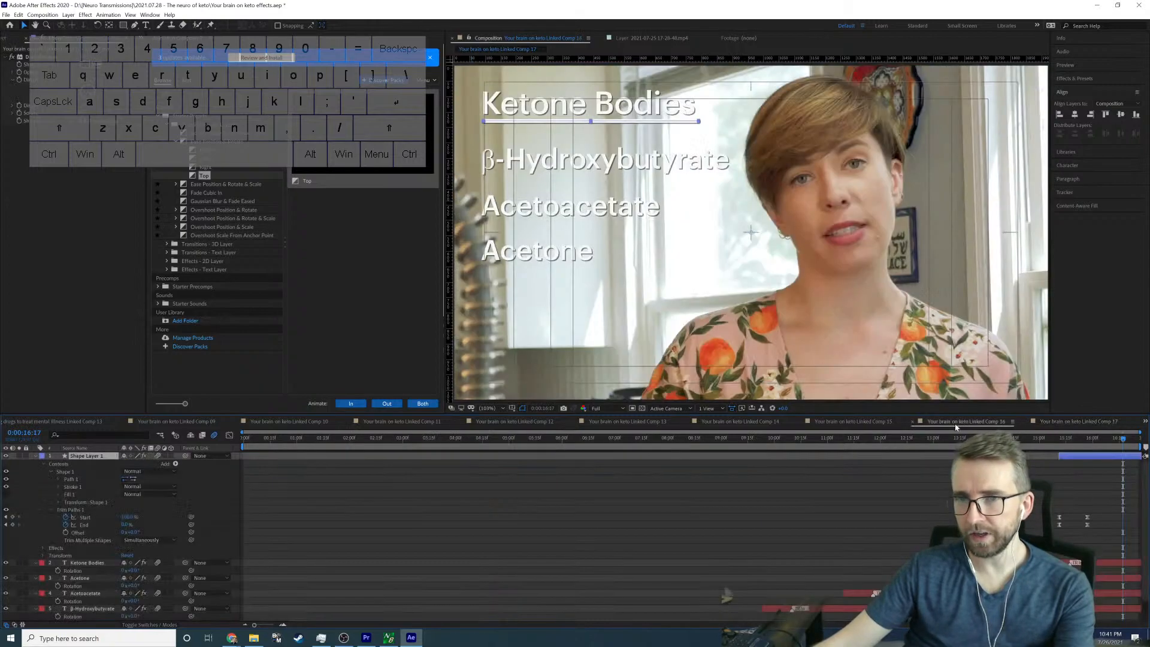
left_click(880, 423)
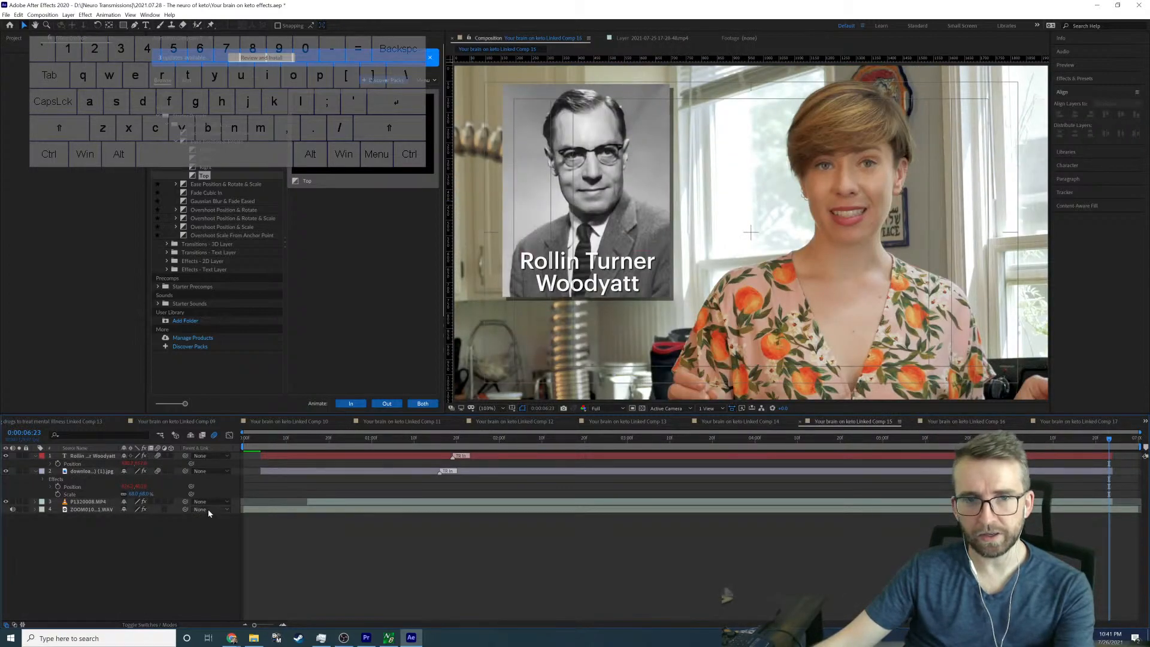
left_click(92, 457)
key("ctrl+c")
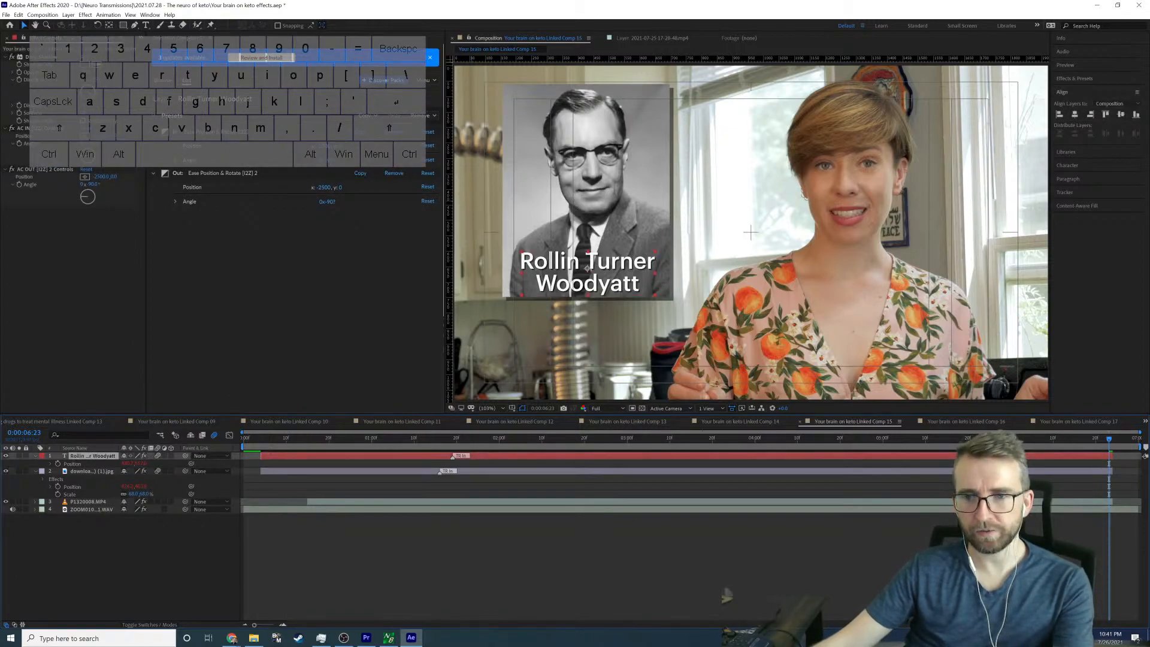
left_click(1103, 422)
key("ctrl+v")
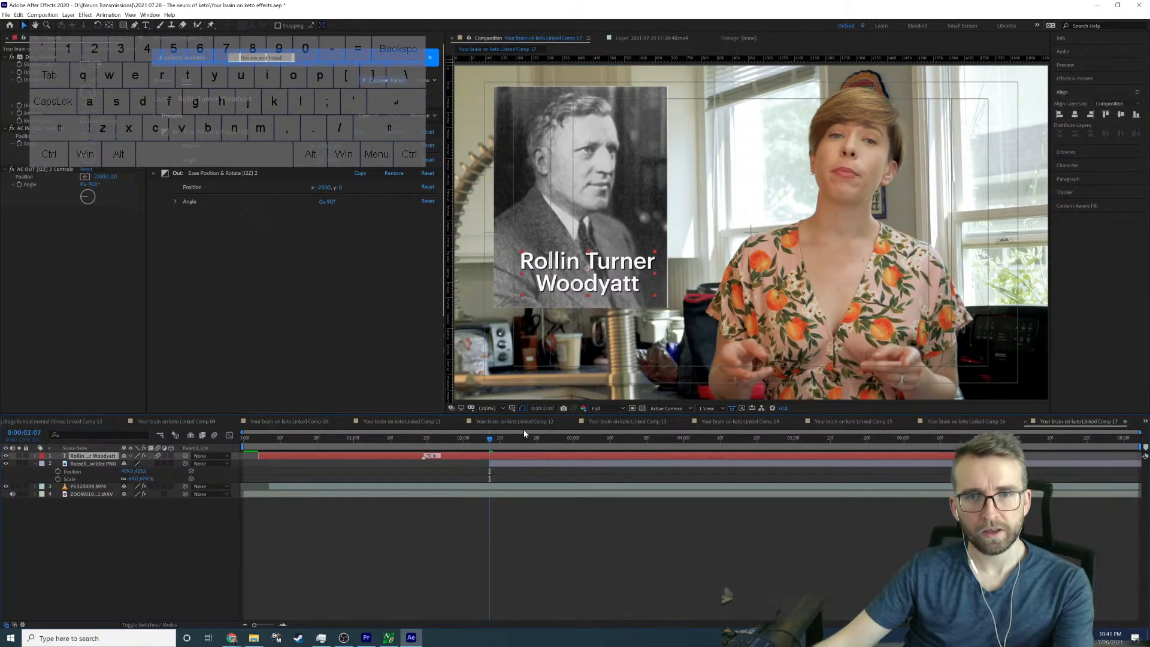
Step: Replace the pasted caption text with "Russell Morse Wilder", putting "Wilder" on a second line
double_click(602, 289)
key("BackSpace")
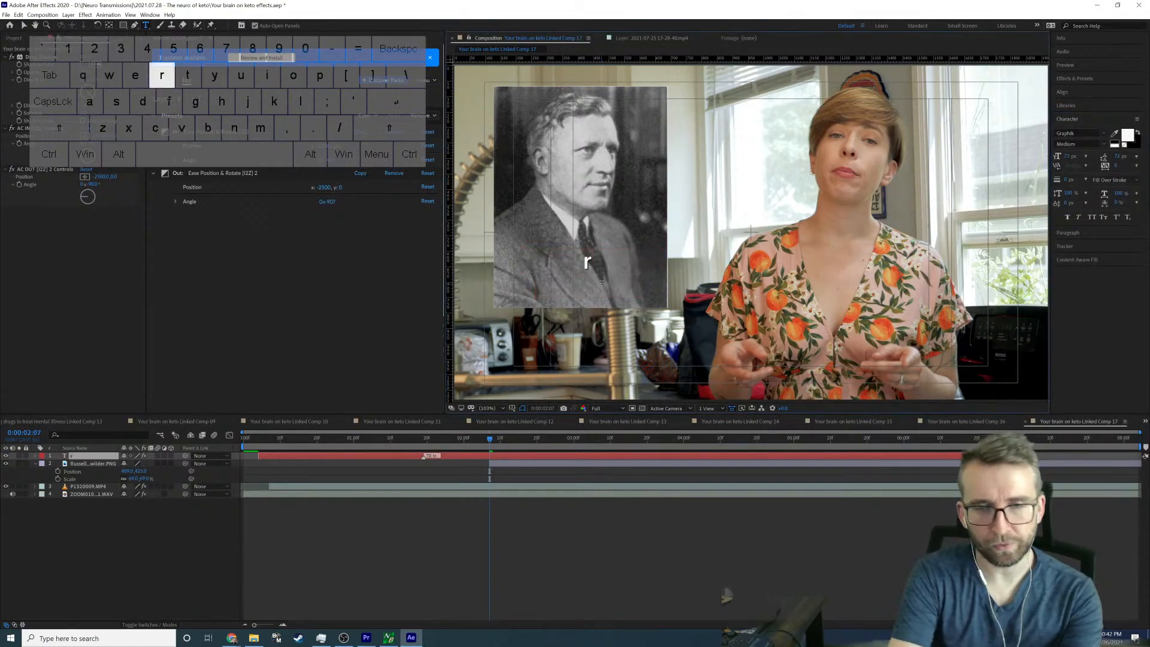
type("Russell")
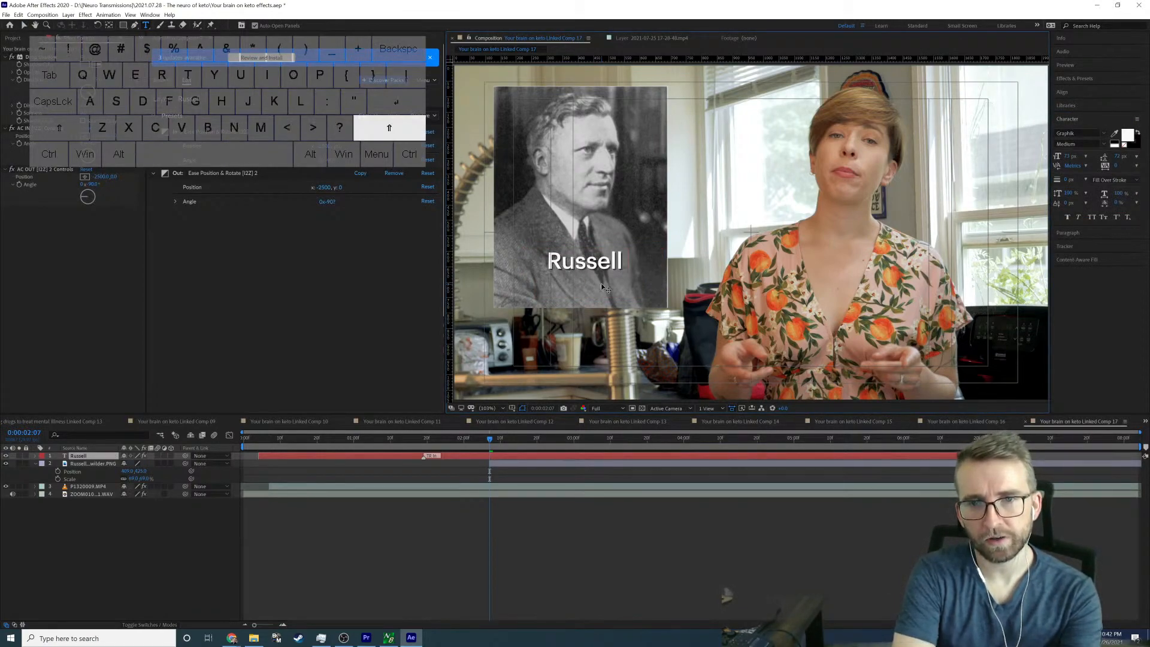
type(" Morse")
key("Return")
type("Wilder")
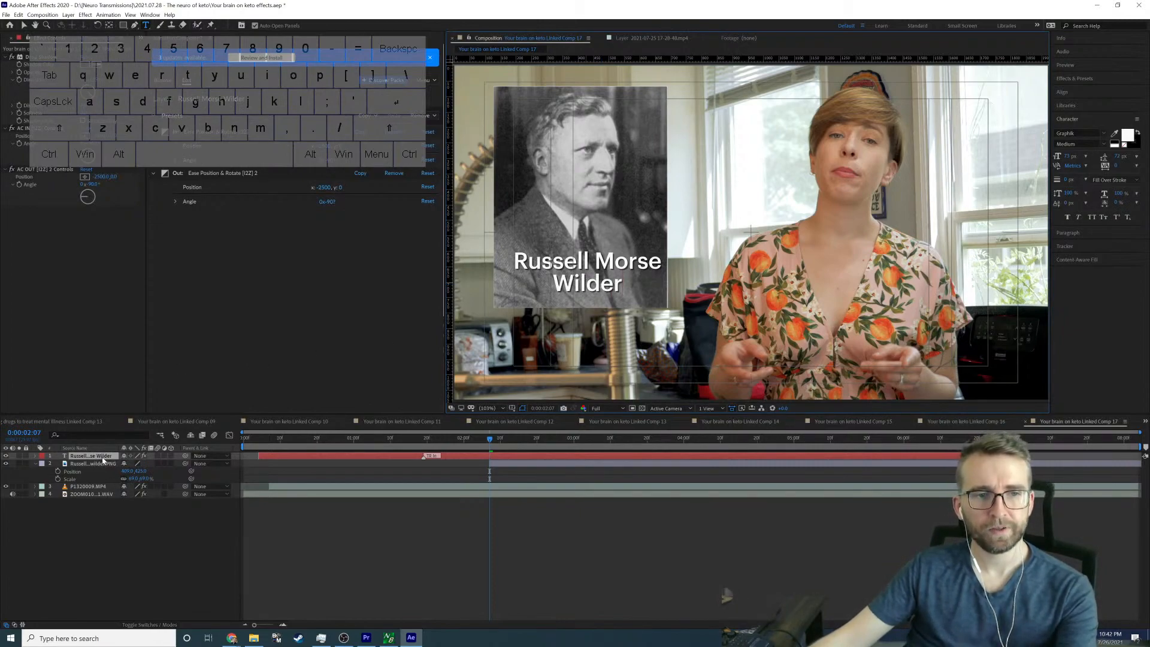
Step: Move the caption slightly down and to the left so it sits centered over the lower part of the portrait
left_click(103, 460)
key("p")
key("shift+s")
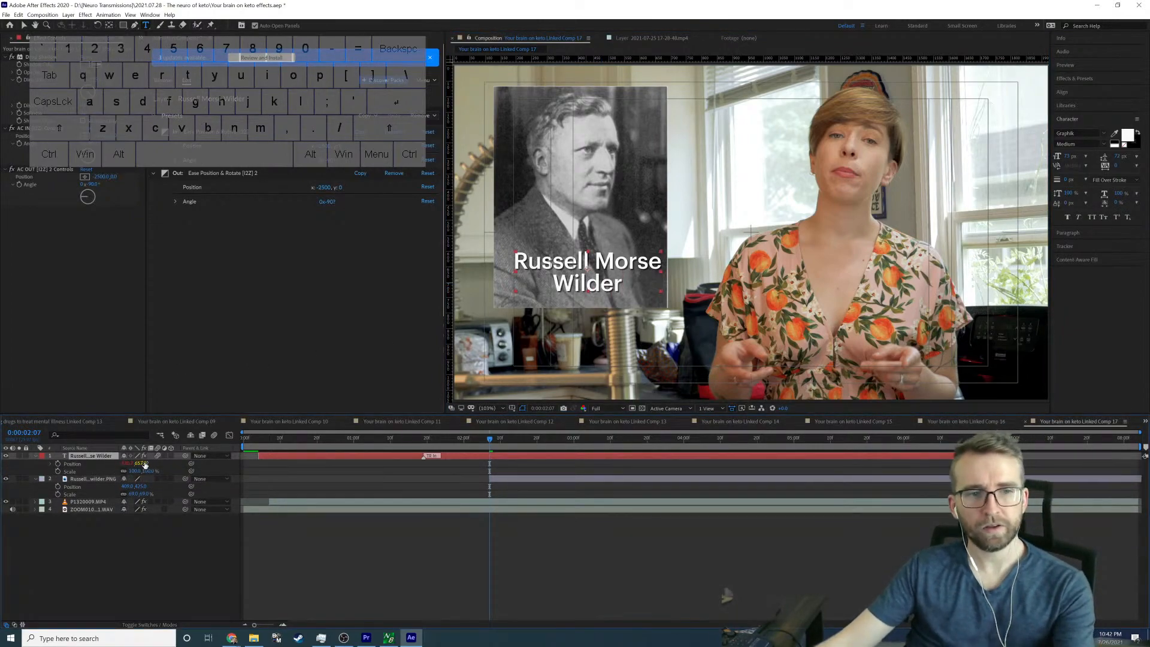
left_click_drag(144, 465, 118, 463)
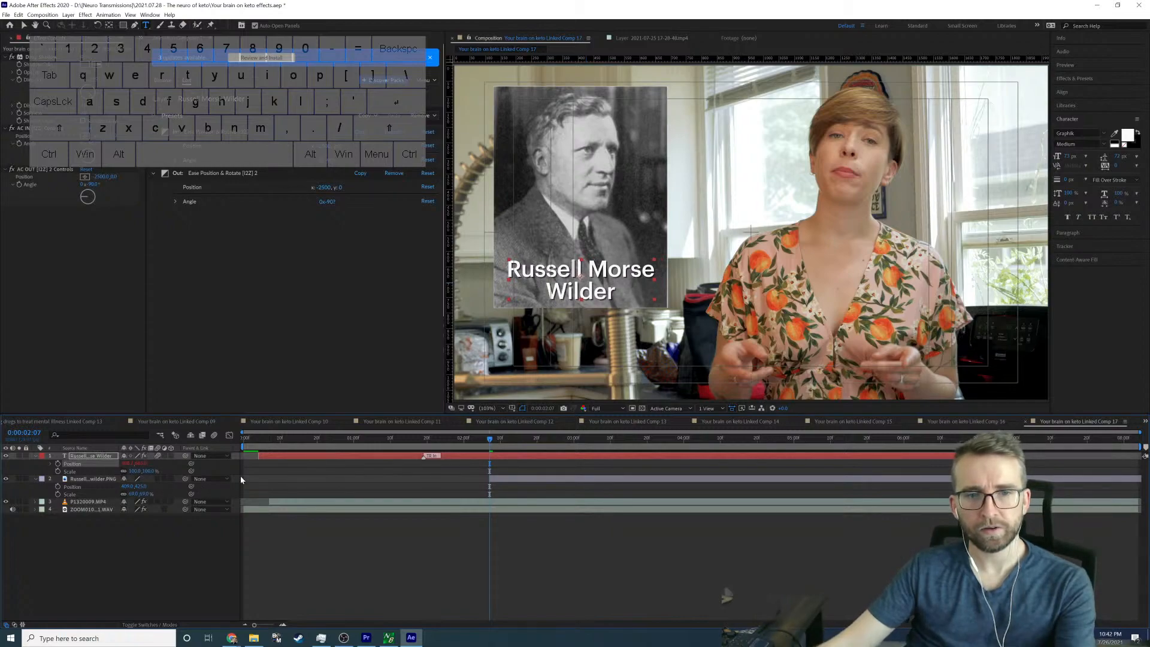
Step: Shift the caption layer to start at about 0:00:01:18 and enable motion blur for the composition
left_click_drag(303, 457, 452, 469)
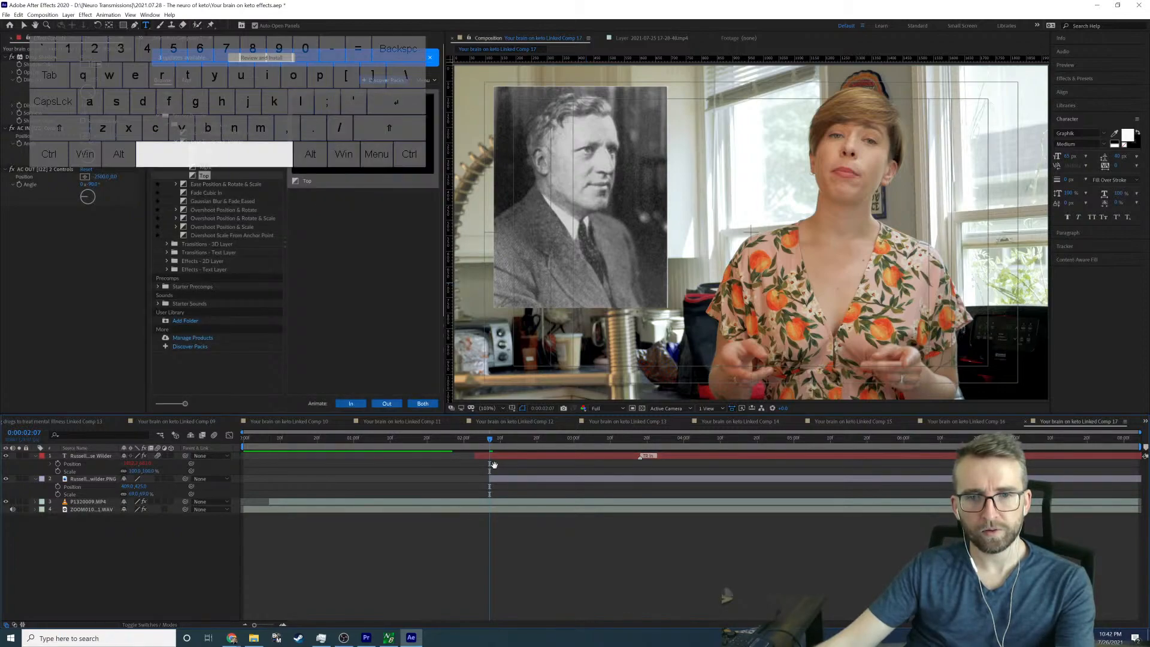
left_click(518, 444)
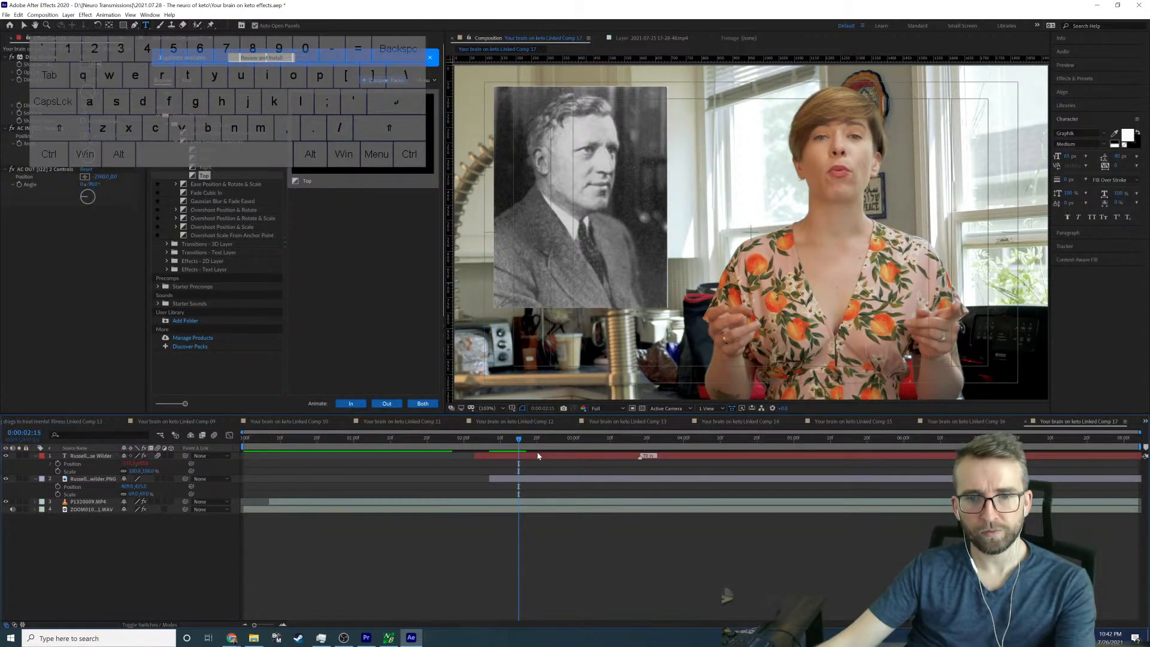
left_click(534, 457)
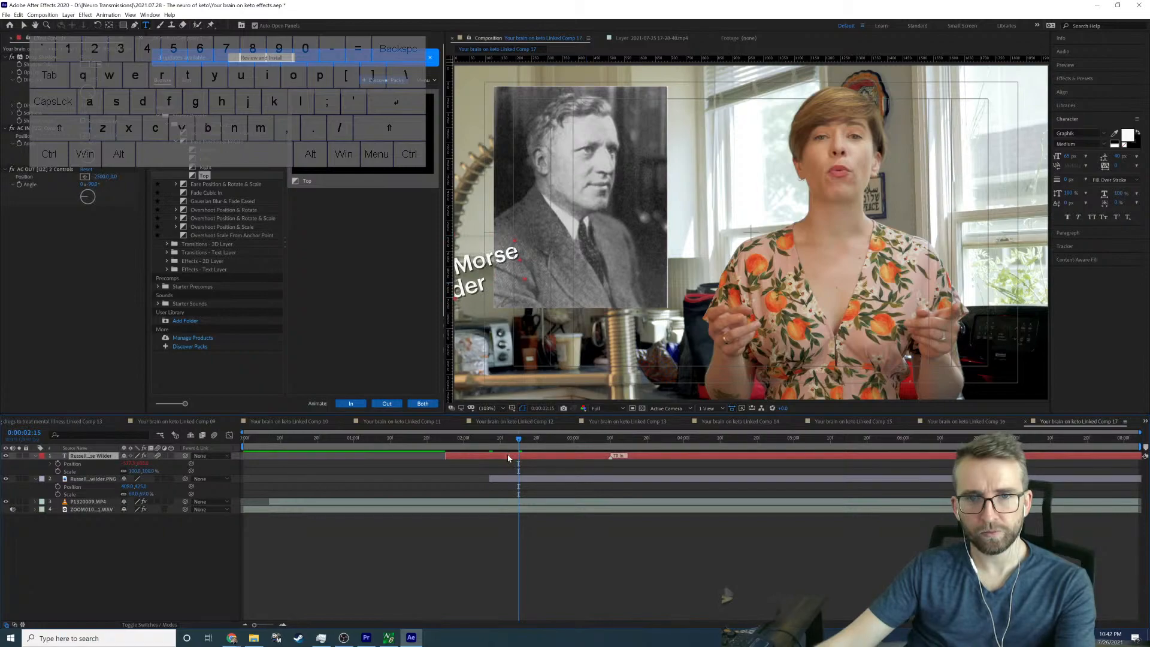
key("space")
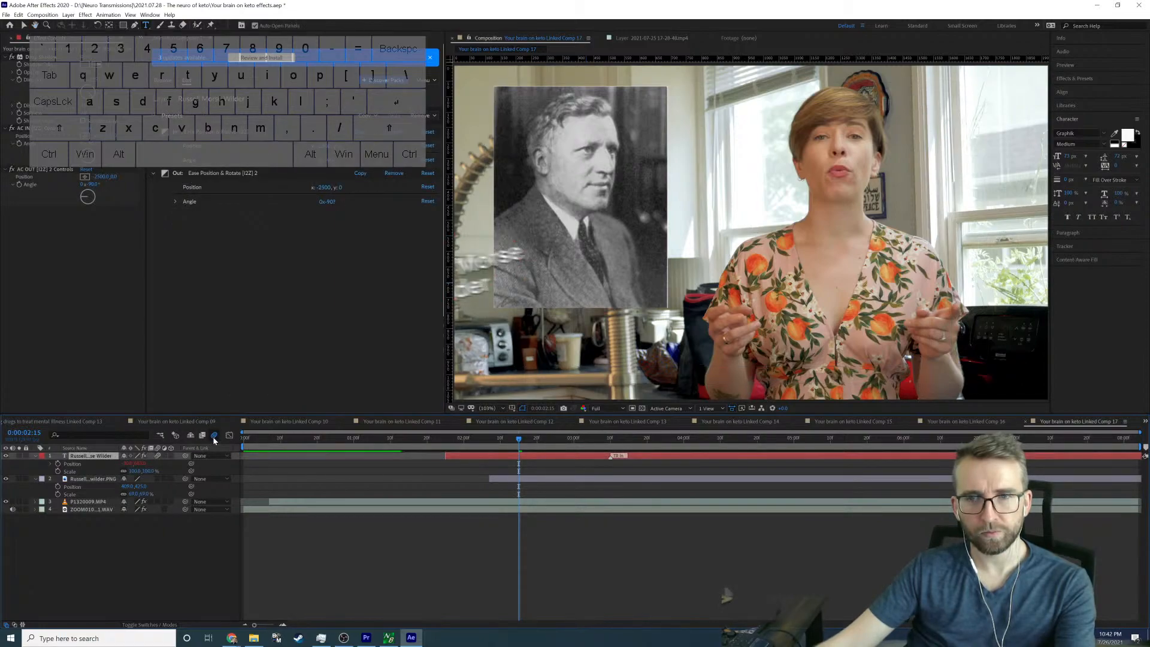
key("space")
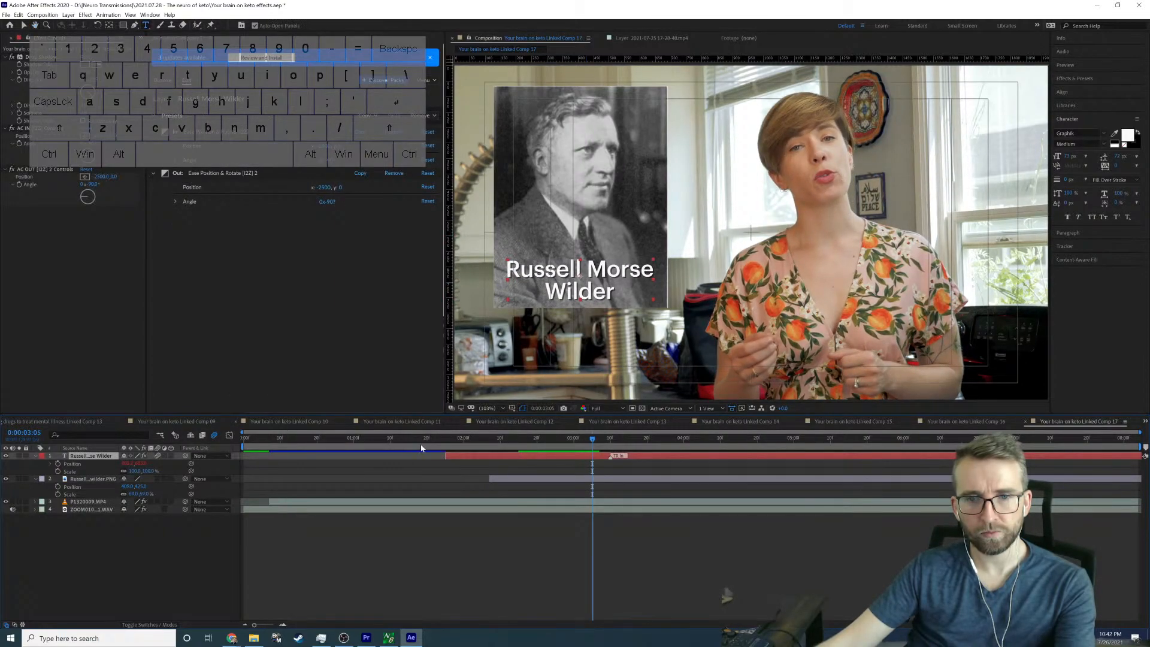
left_click_drag(523, 441, 534, 442)
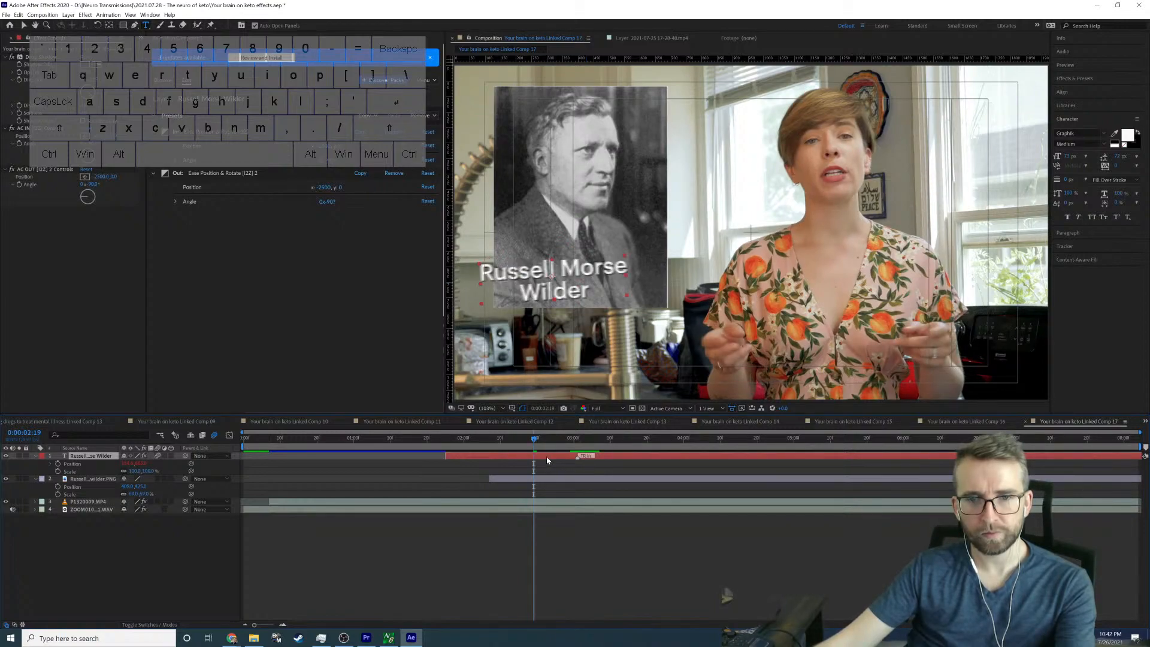
left_click_drag(546, 460, 521, 460)
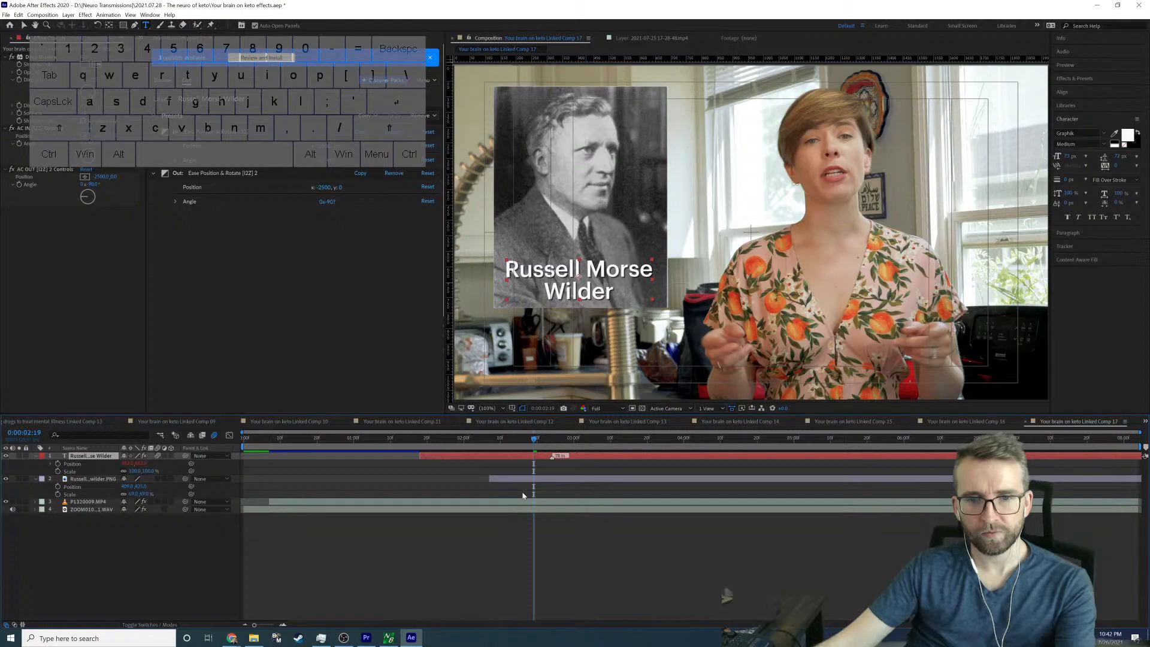
Step: Align the portrait layer's start with the caption layer and apply the Left preset as its entrance animation
left_click(517, 481)
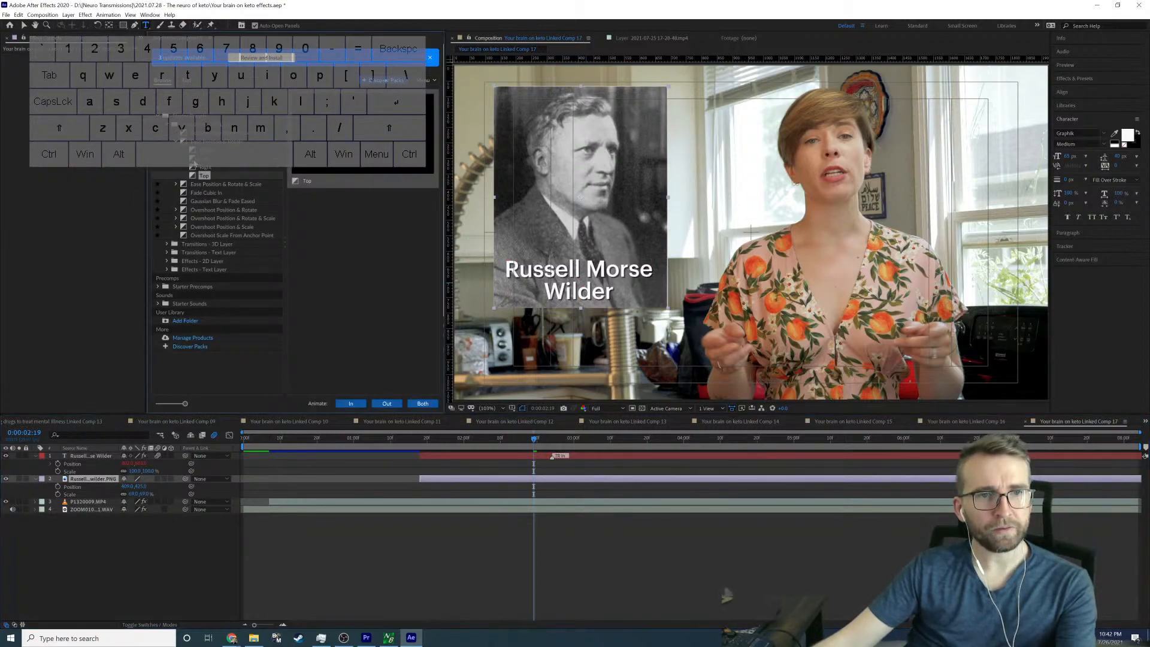
left_click(358, 405)
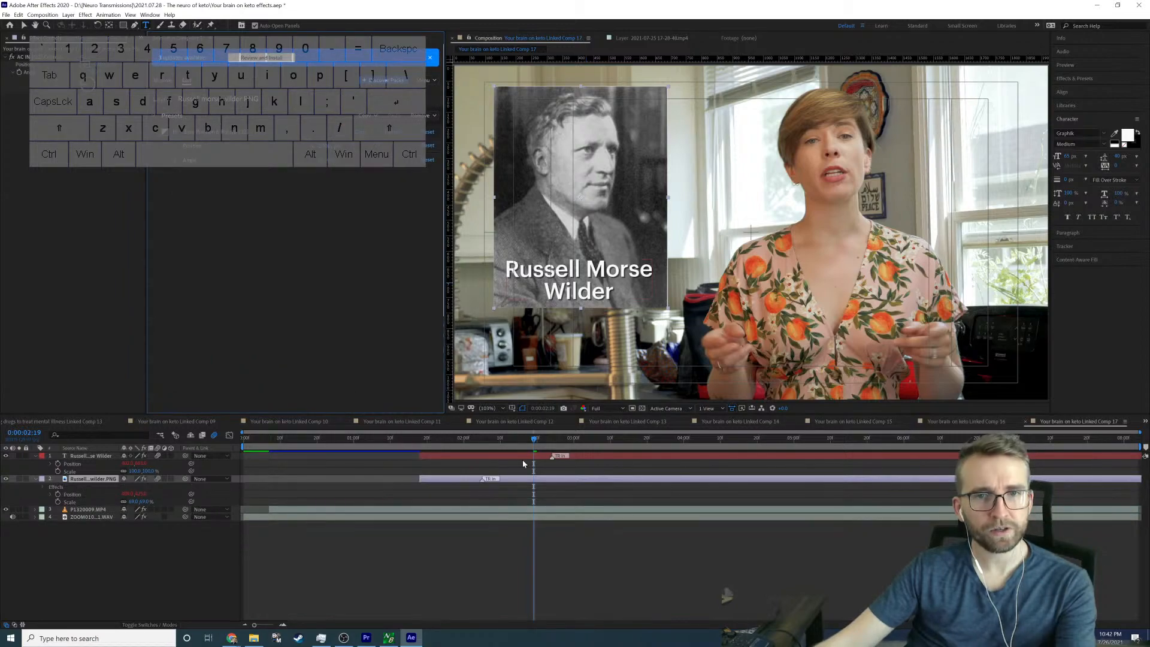
Step: Lengthen the portrait's entrance animation to end slightly before the caption's, and play it back from 0:00:01:18
left_click_drag(482, 480, 540, 479)
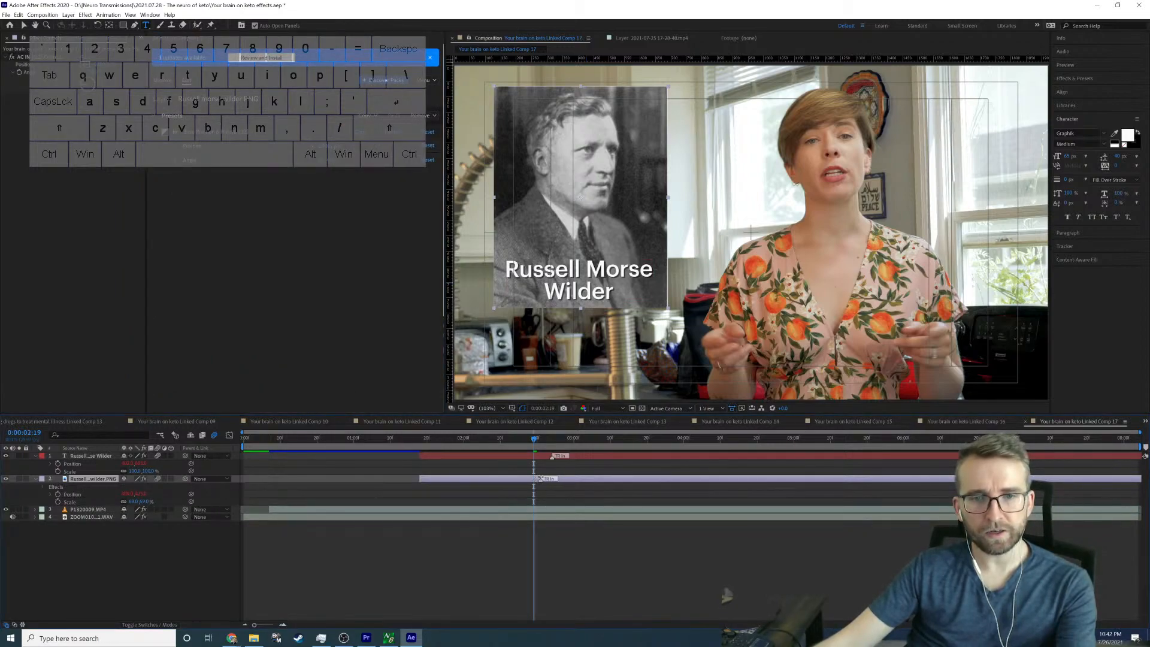
left_click(419, 438)
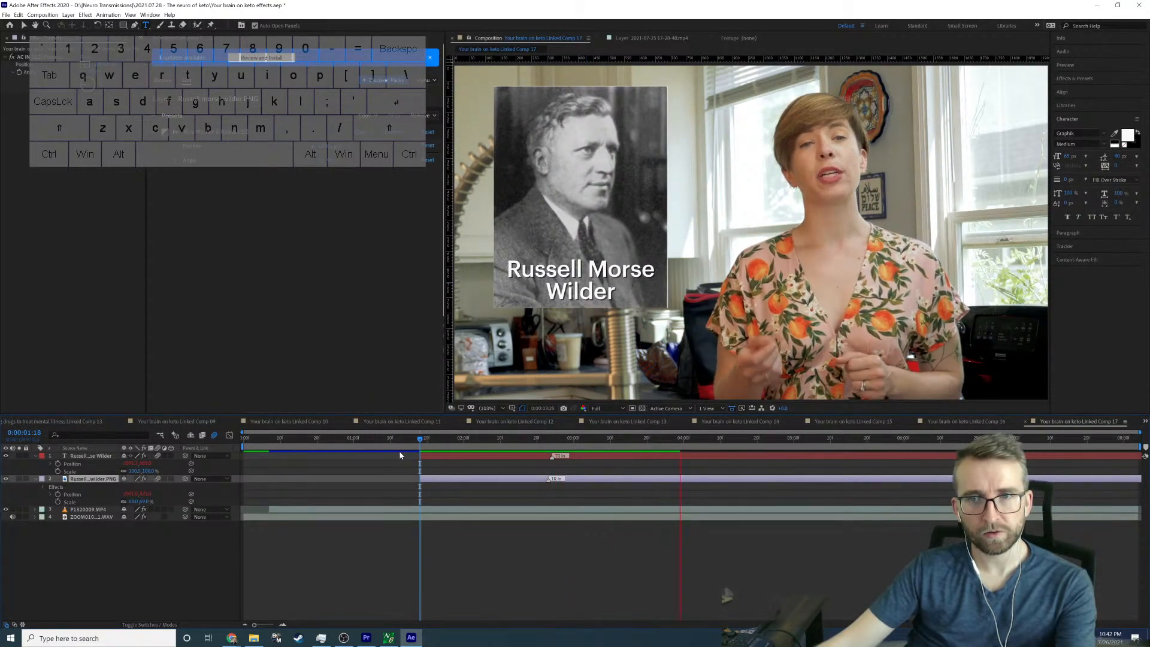
key("space")
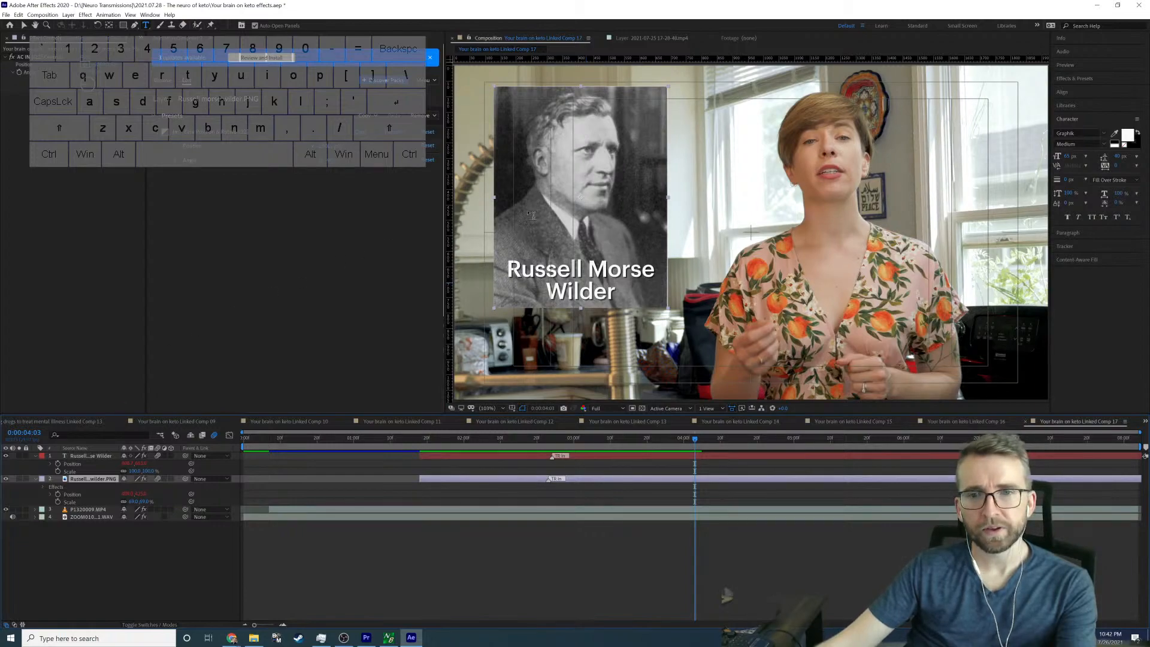
Step: Apply the Drop Shadow effect to the portrait layer
key("ctrl+space")
type("drop")
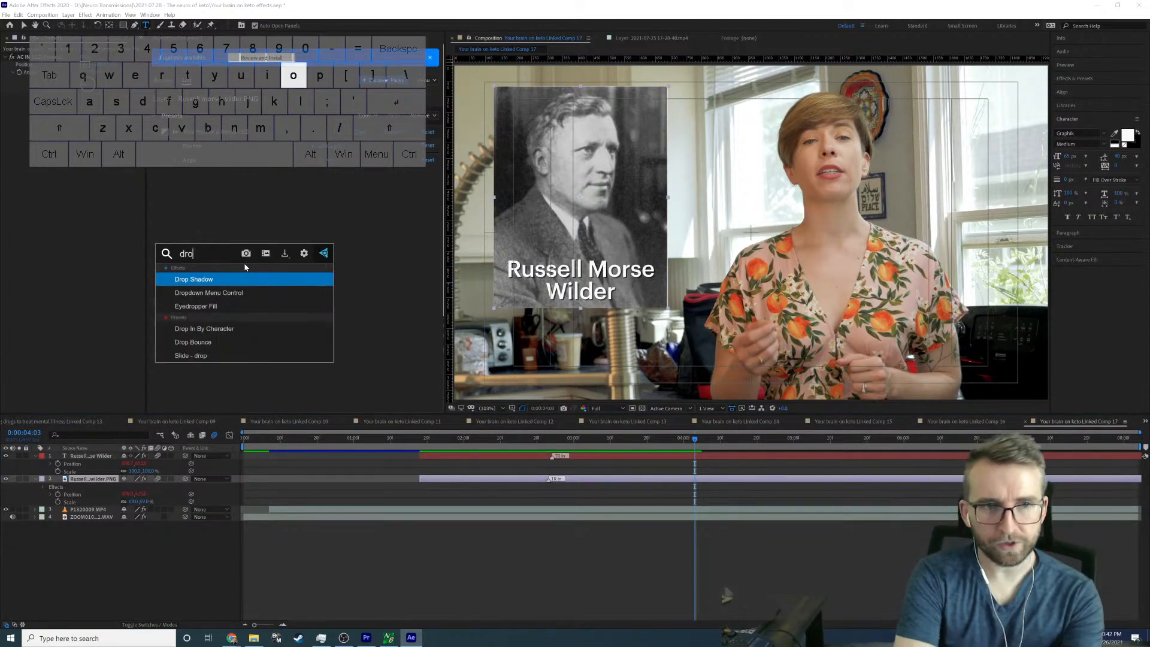
key("Return")
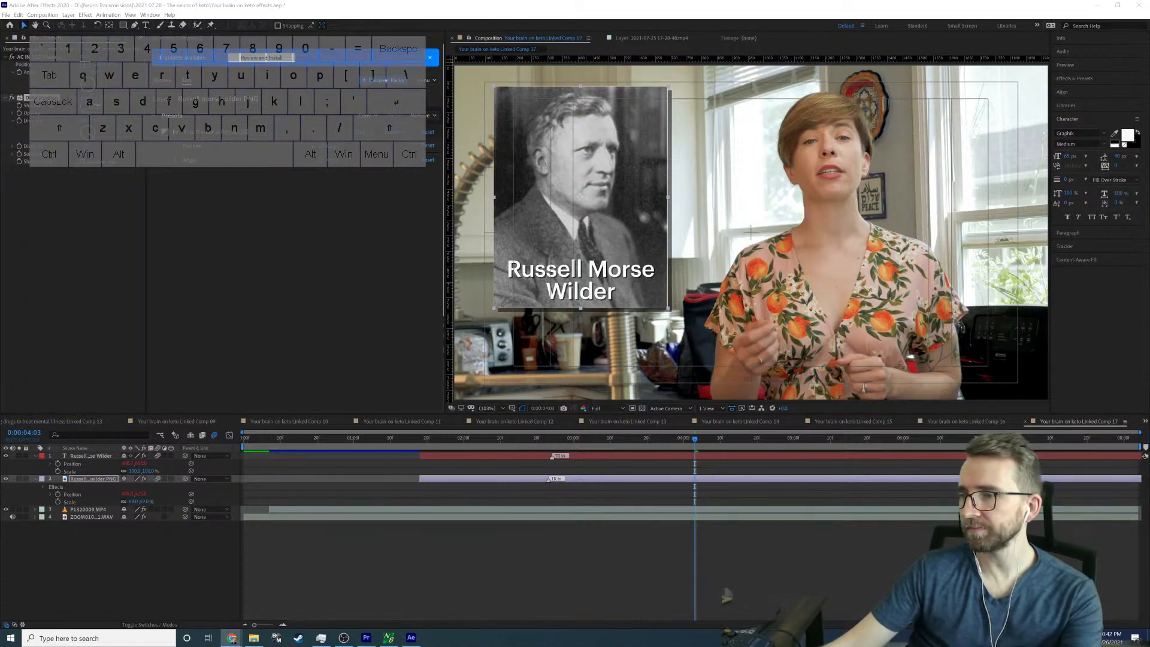
left_click(526, 494)
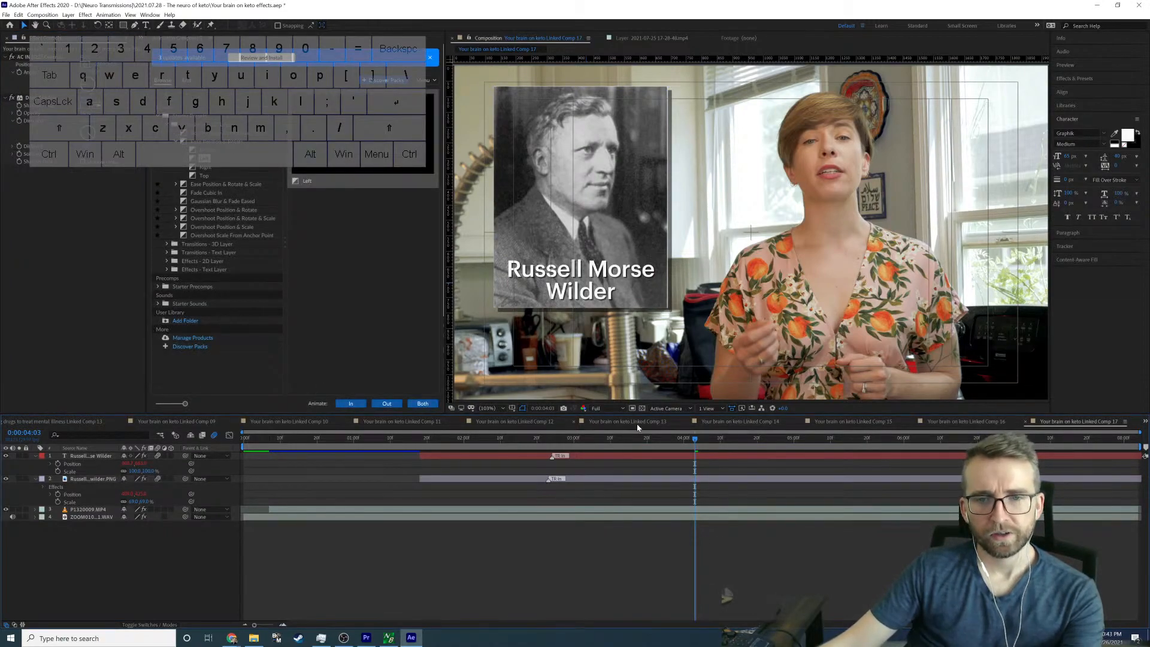
Step: Play back the composition to review the portrait and caption, and save the project
left_click(700, 441)
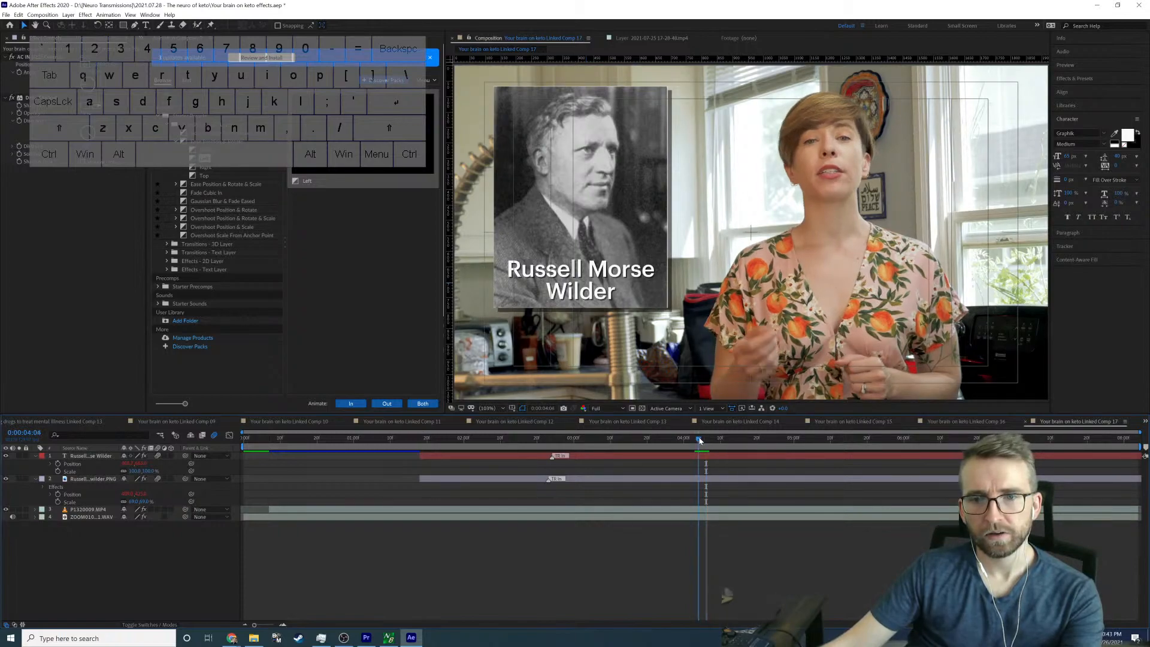
key("space")
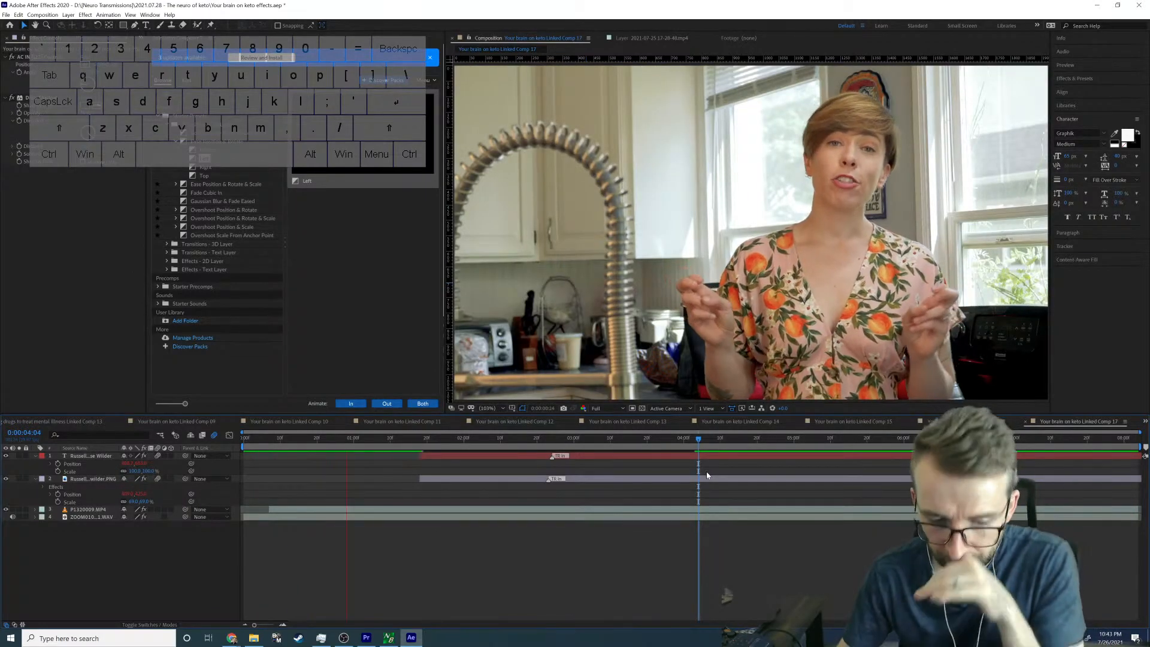
key("ctrl+s")
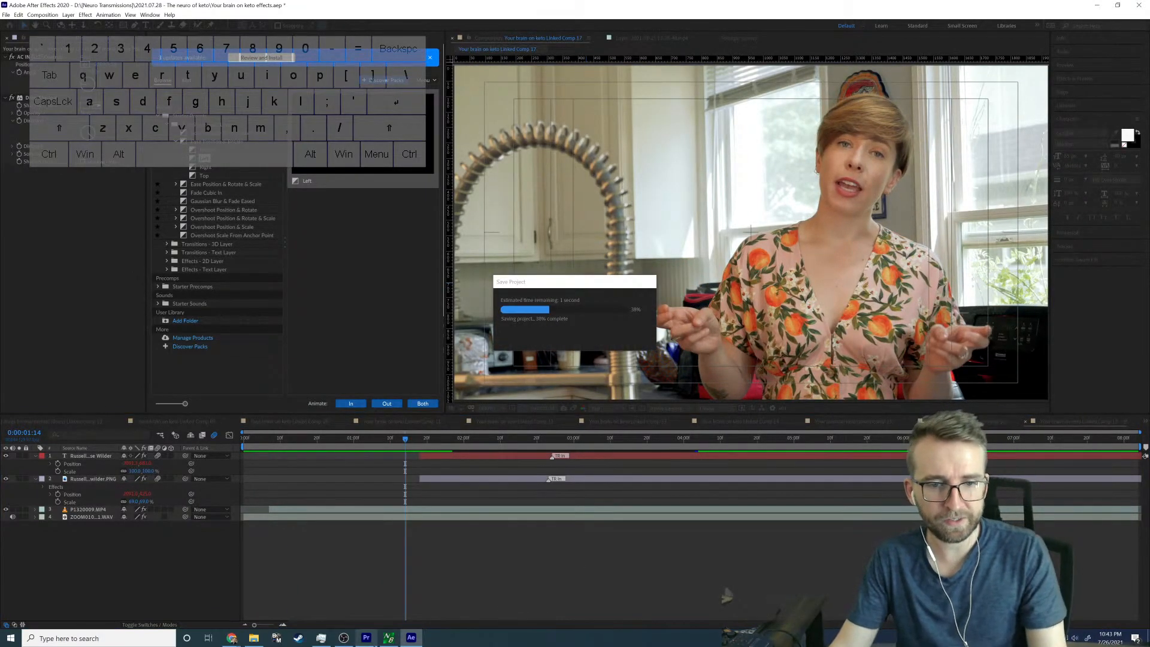
Step: Switch to Premiere Pro and play the sequence past Linked Comp 17 to find the next narration section needing graphics
left_click(371, 638)
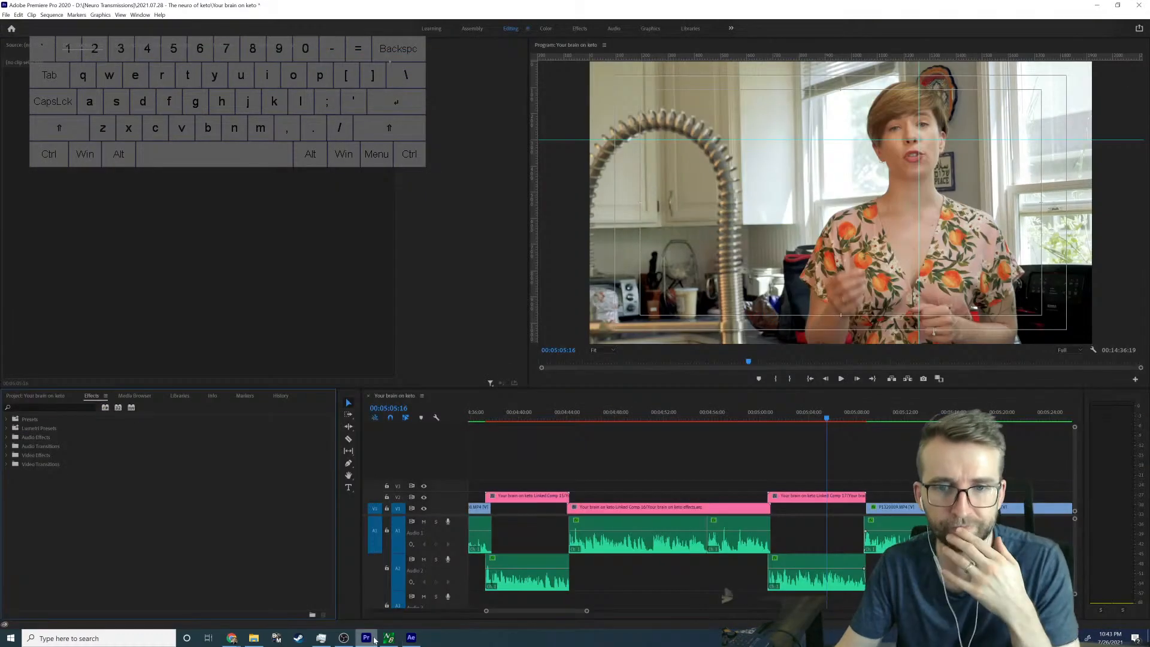
left_click(861, 419)
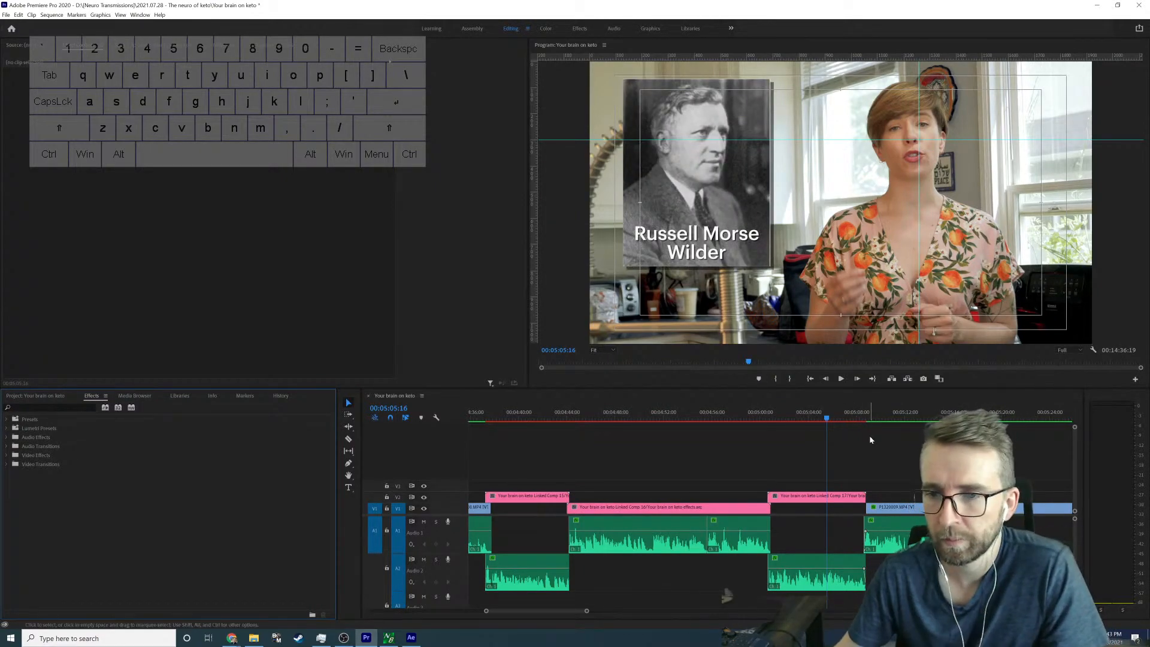
key("space")
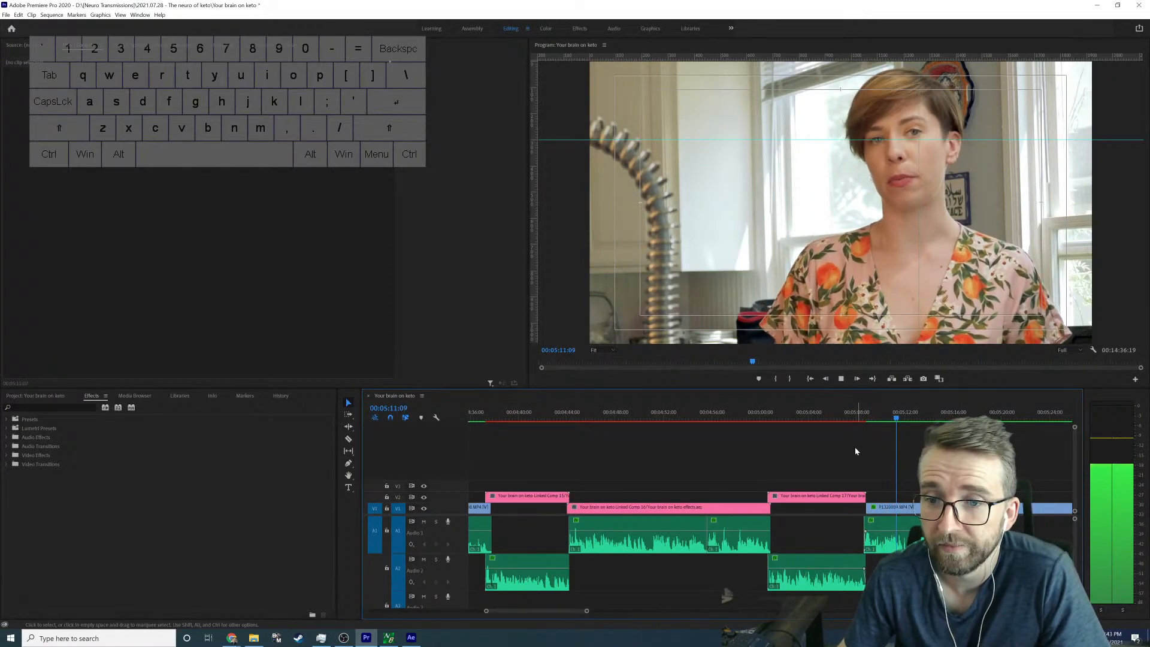
scroll(851, 449, "down", 3)
left_click_drag(588, 611, 612, 612)
scroll(621, 465, "down", 3)
scroll(620, 465, "down", 3)
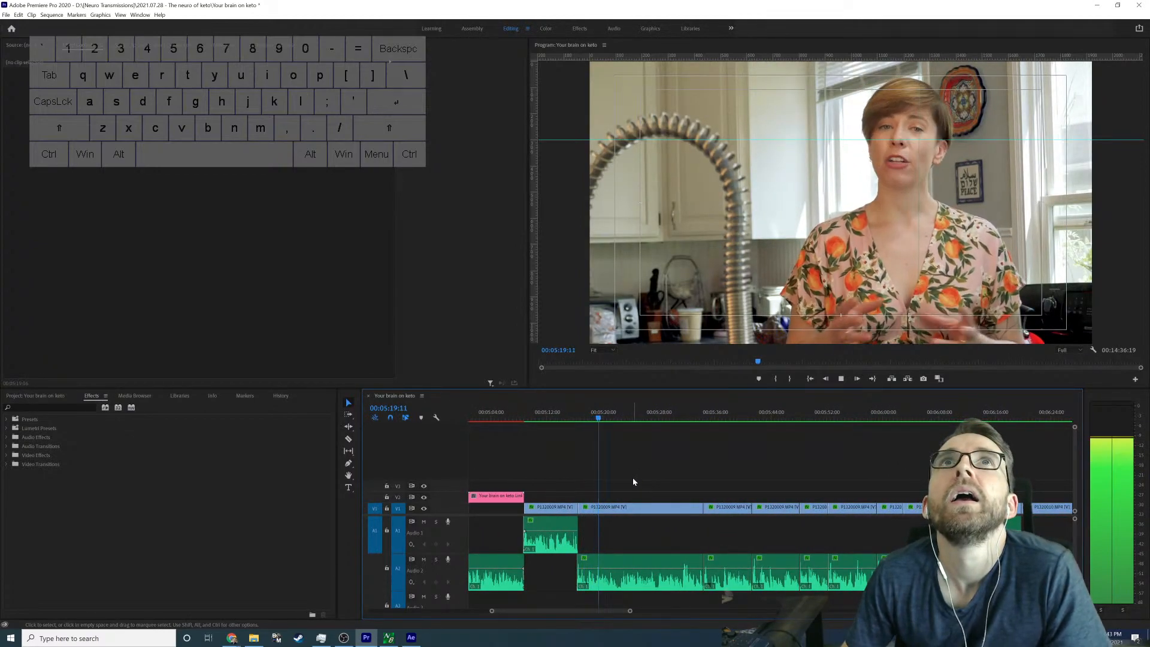
key("space")
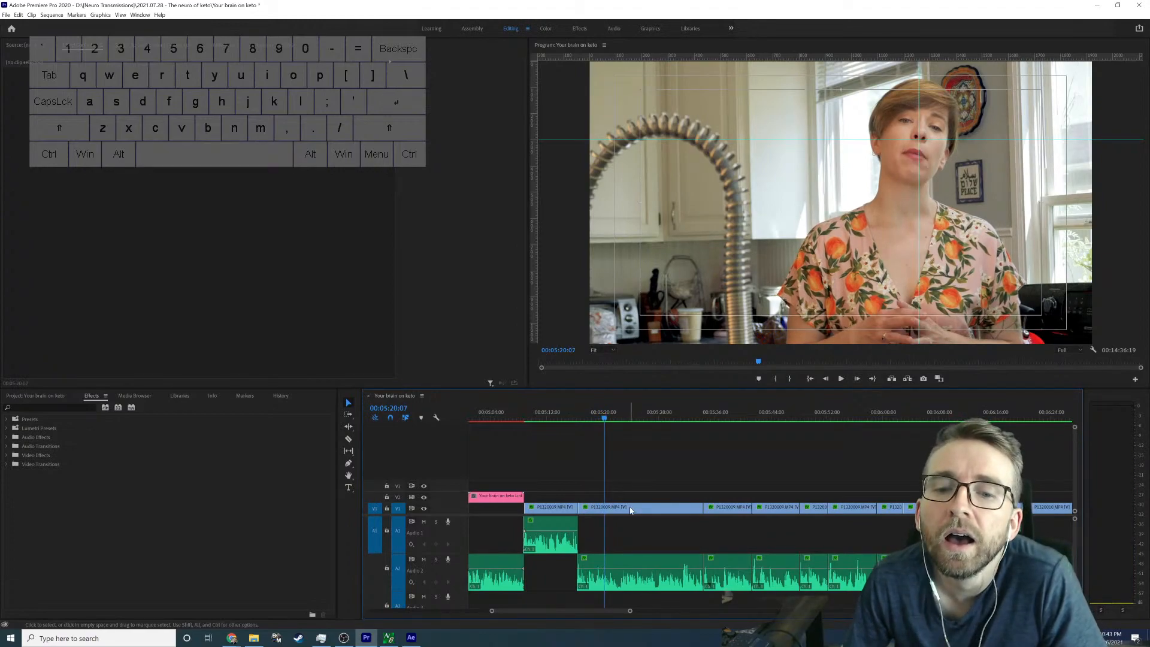
key("space")
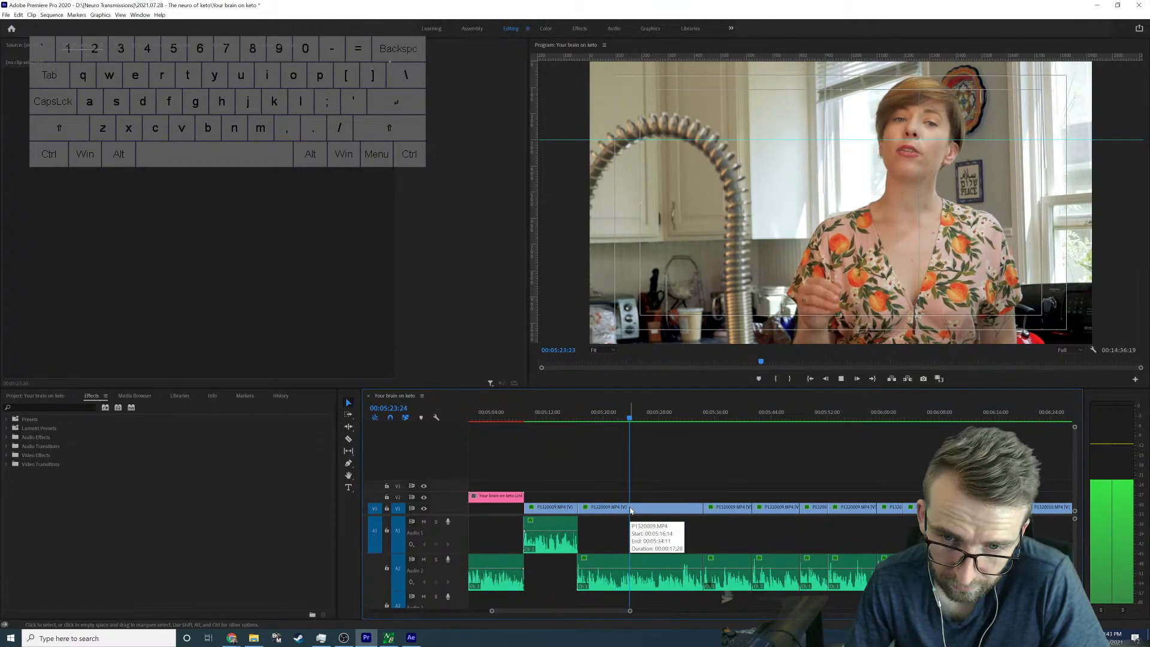
key("space")
Step: Replace the P1320009.MP4 clip at 00:05:25:02 with an After Effects composition, load its LUT, and preview the opening from 0:00:00:06
left_click(617, 509)
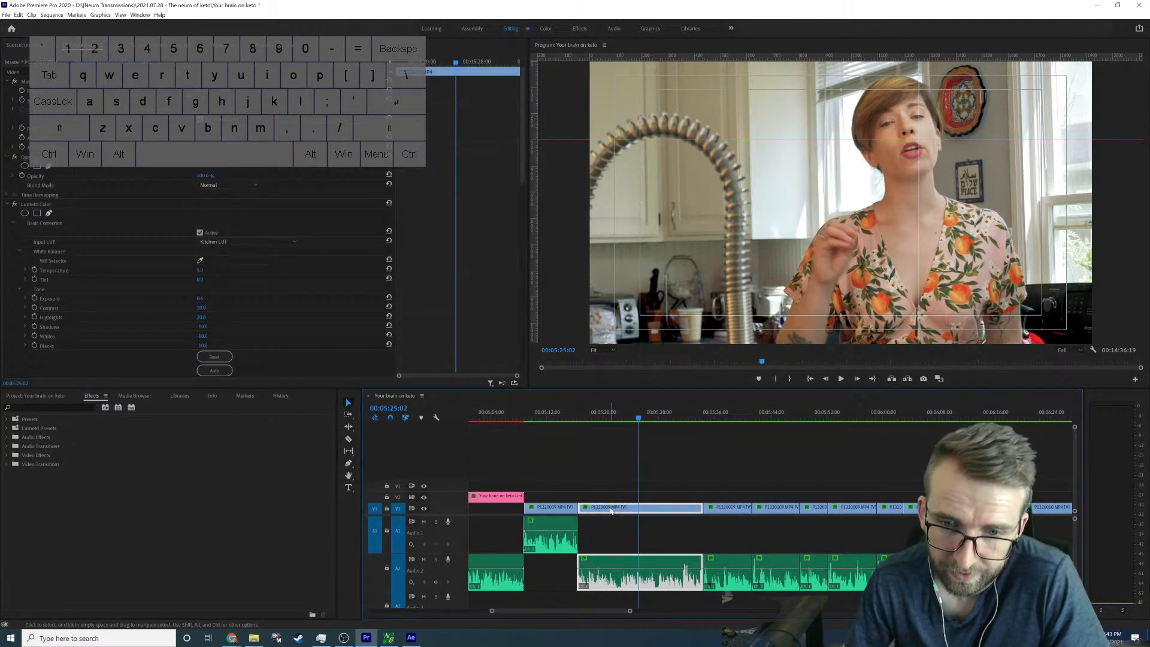
right_click(611, 511)
left_click(664, 169)
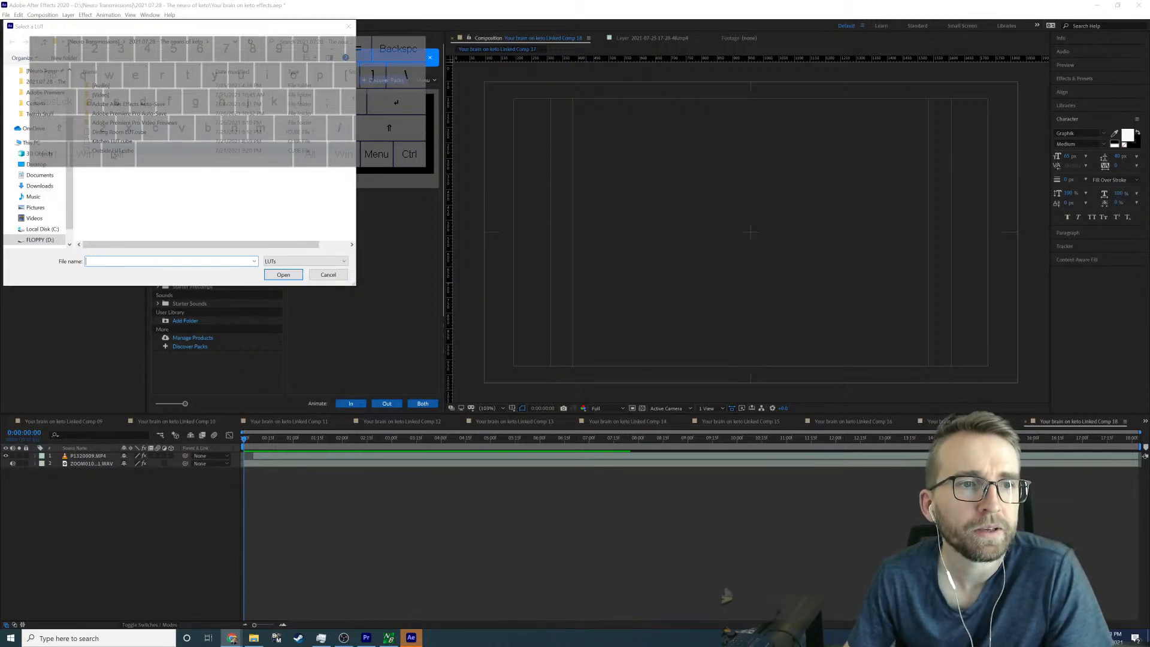
left_click(286, 276)
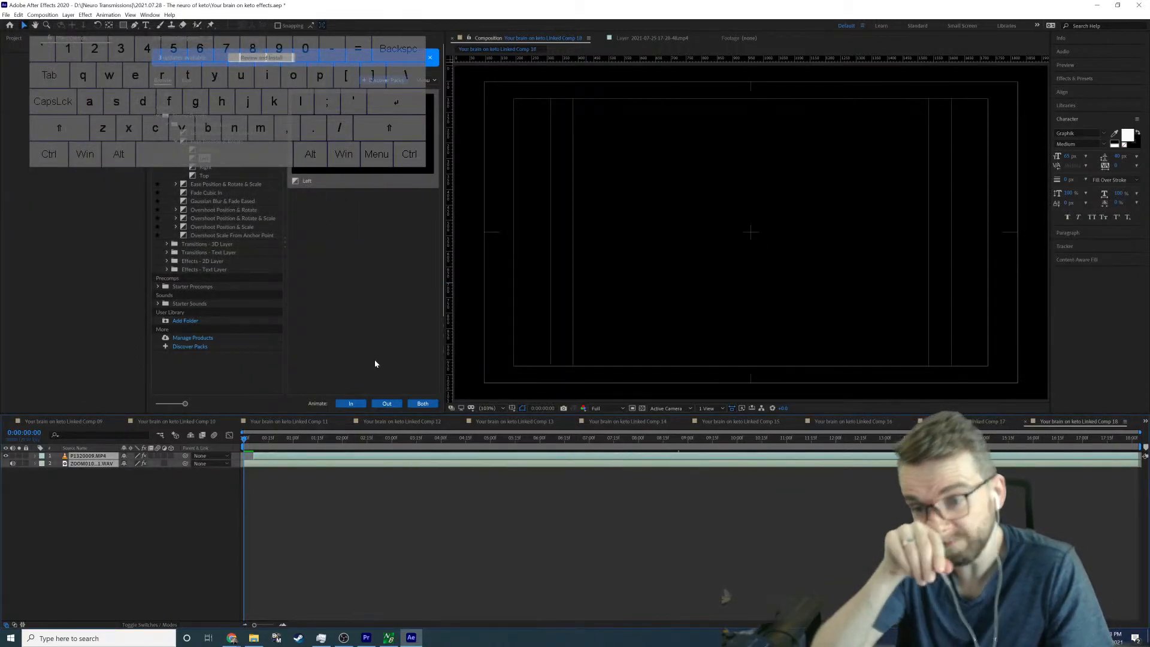
left_click(253, 441)
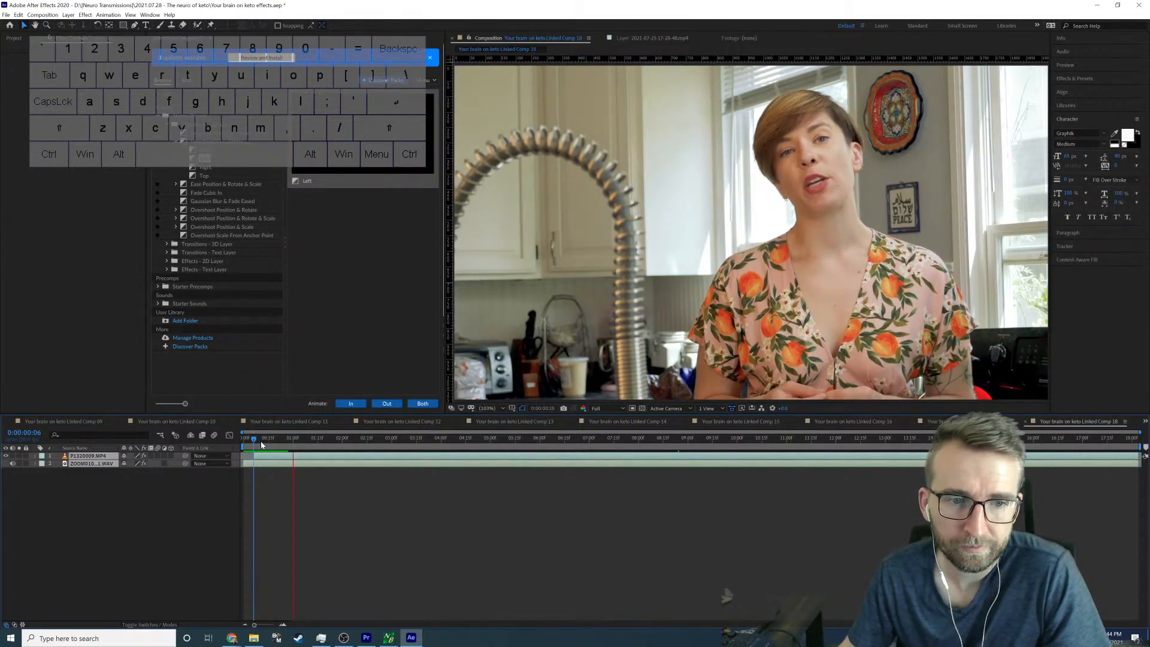
left_click(254, 444)
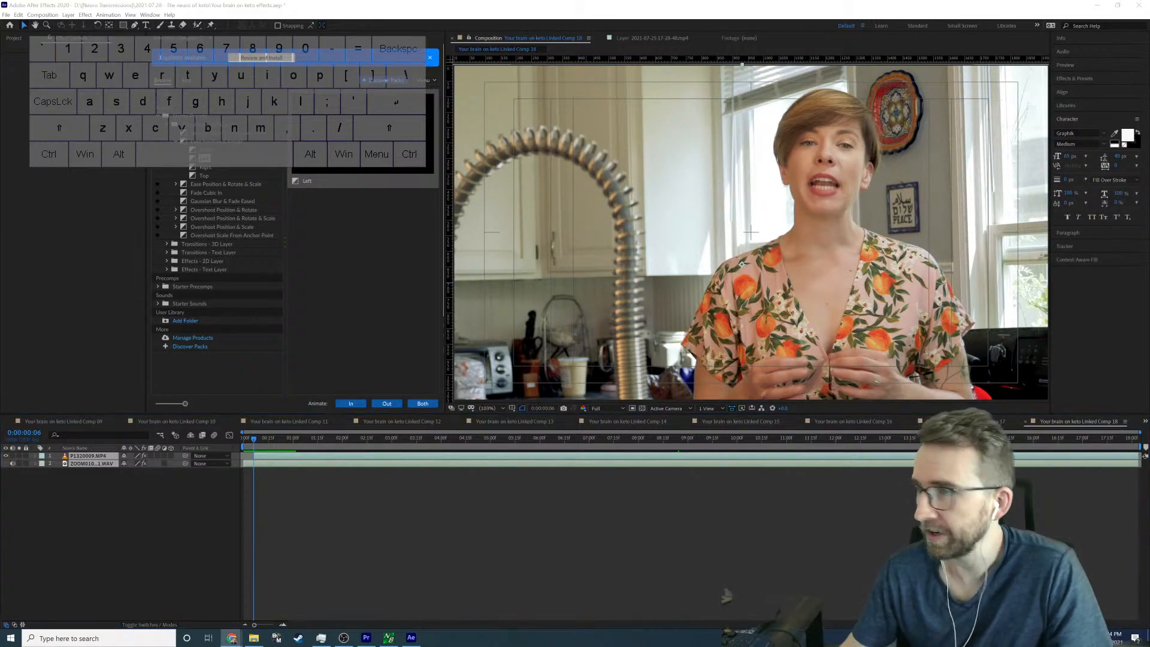
Step: Search Google Images in the browser for Mynie Gustav Peterman and open the portrait result from the National Library of Medicine
key("ctrl+v")
key("Return")
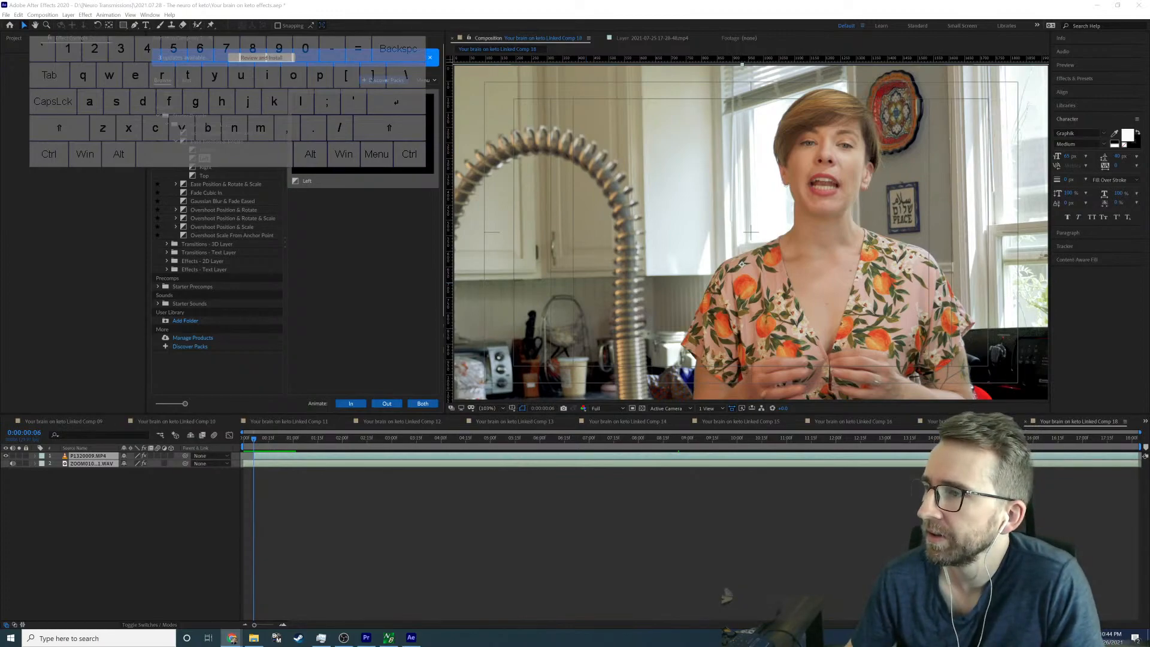
left_click_drag(865, 176, 715, 90)
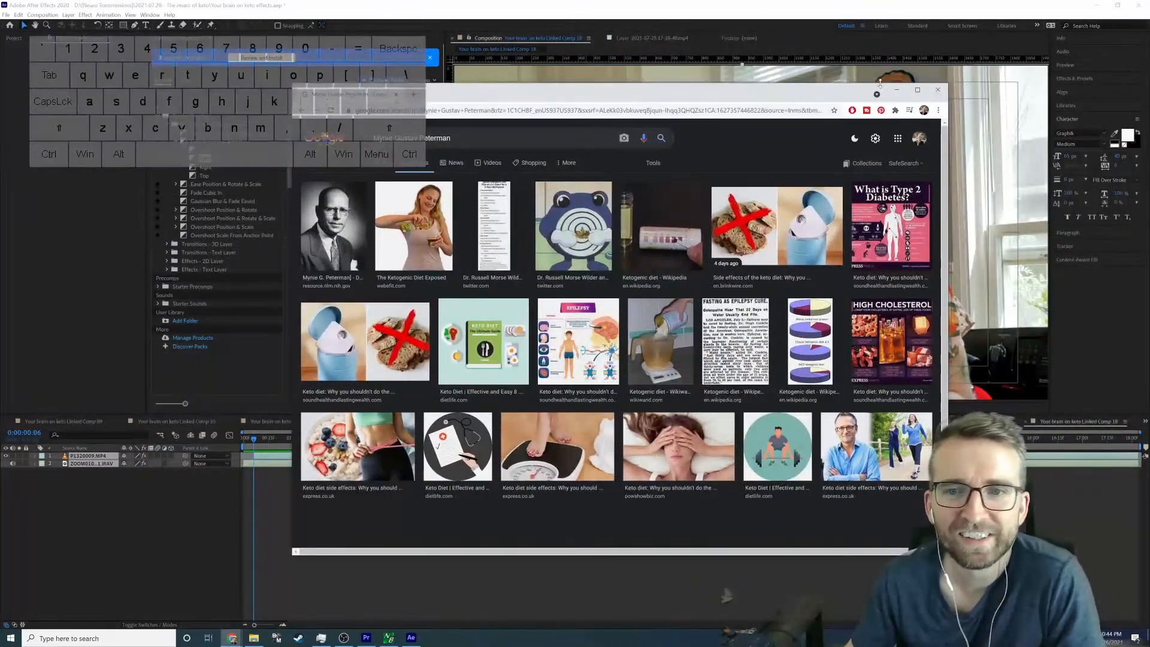
left_click(926, 90)
left_click(59, 174)
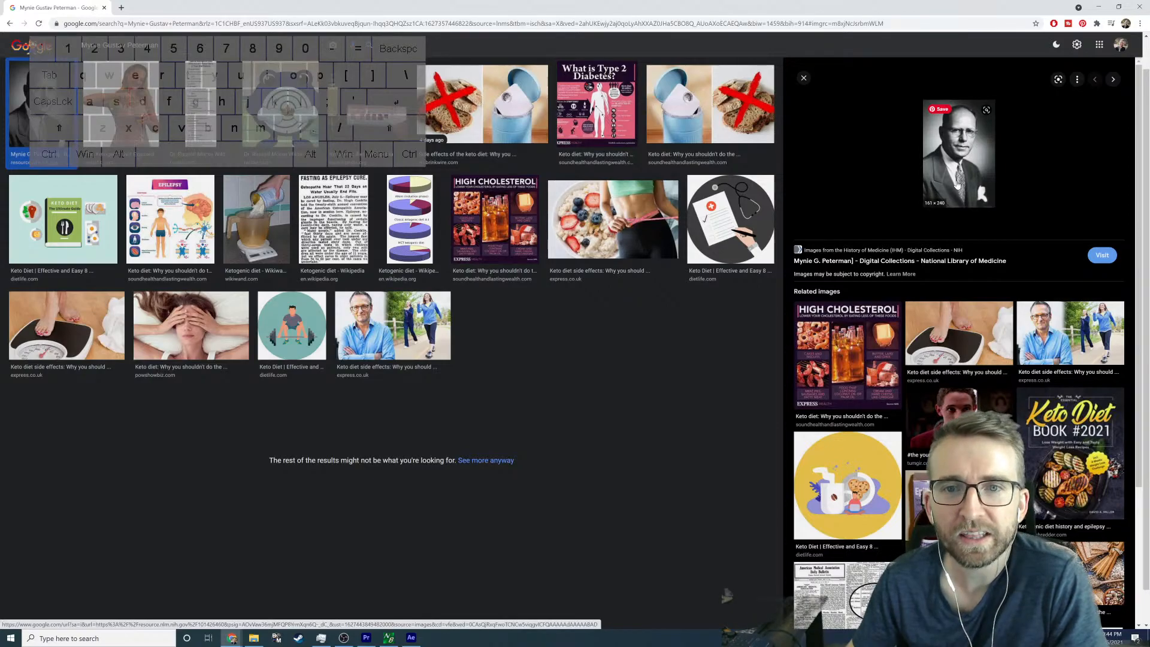
Step: Open the Peterman portrait in its own tab and save it as ajaxp.jpg
right_click(953, 182)
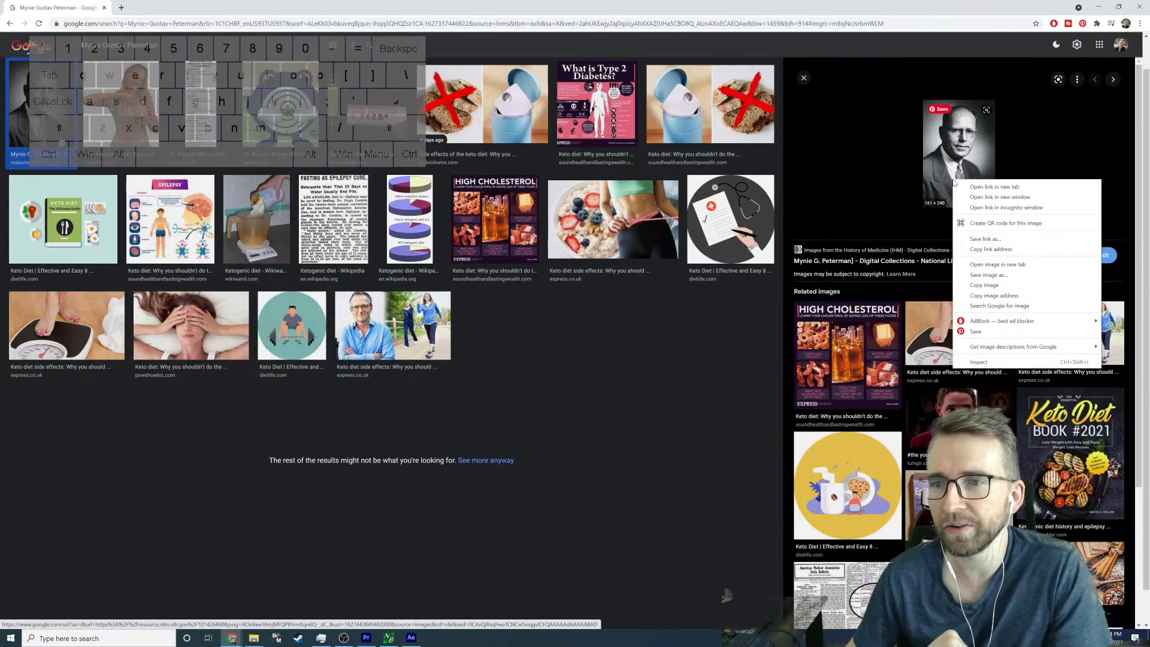
left_click(982, 261)
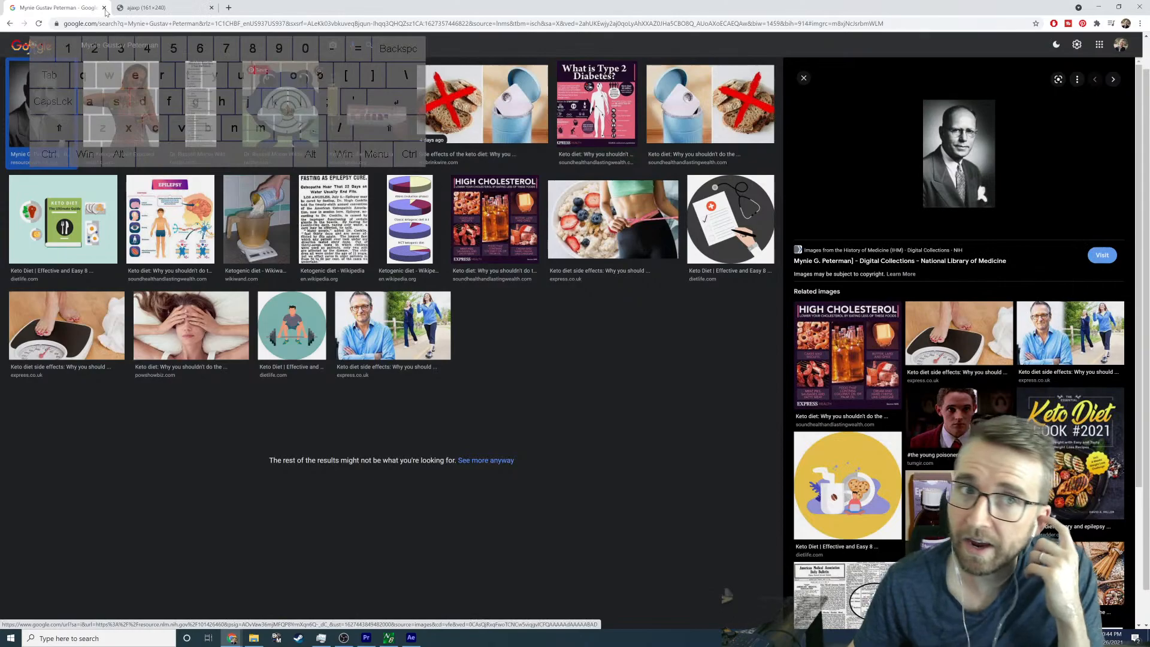
left_click(147, 8)
right_click(565, 328)
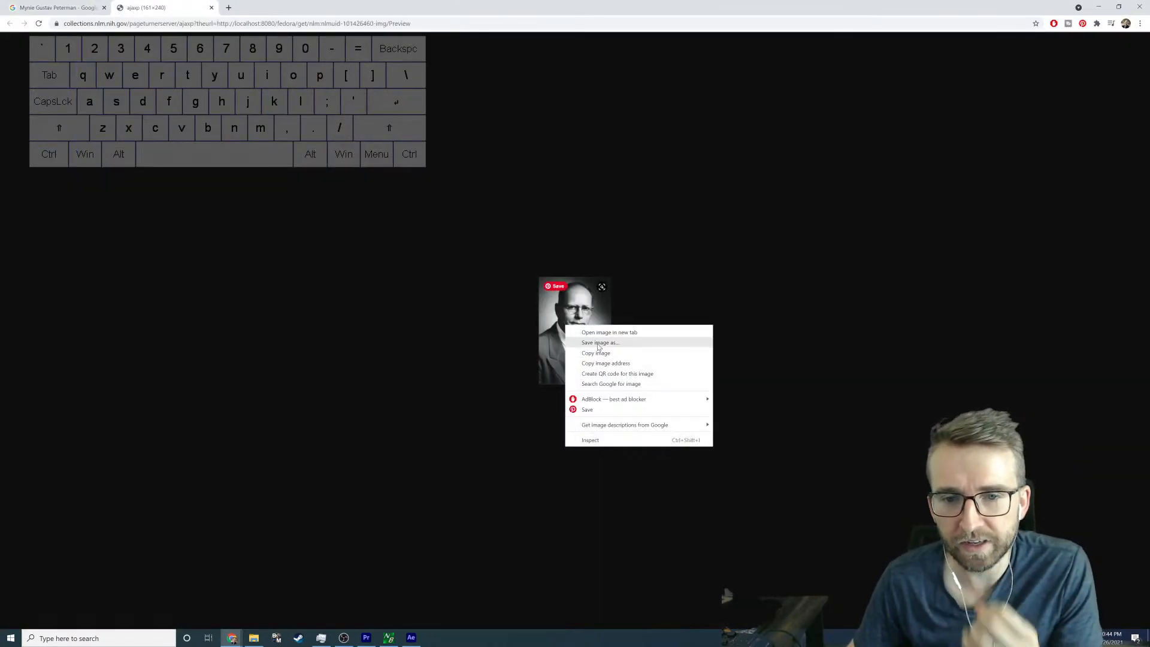
left_click(598, 344)
key("Return")
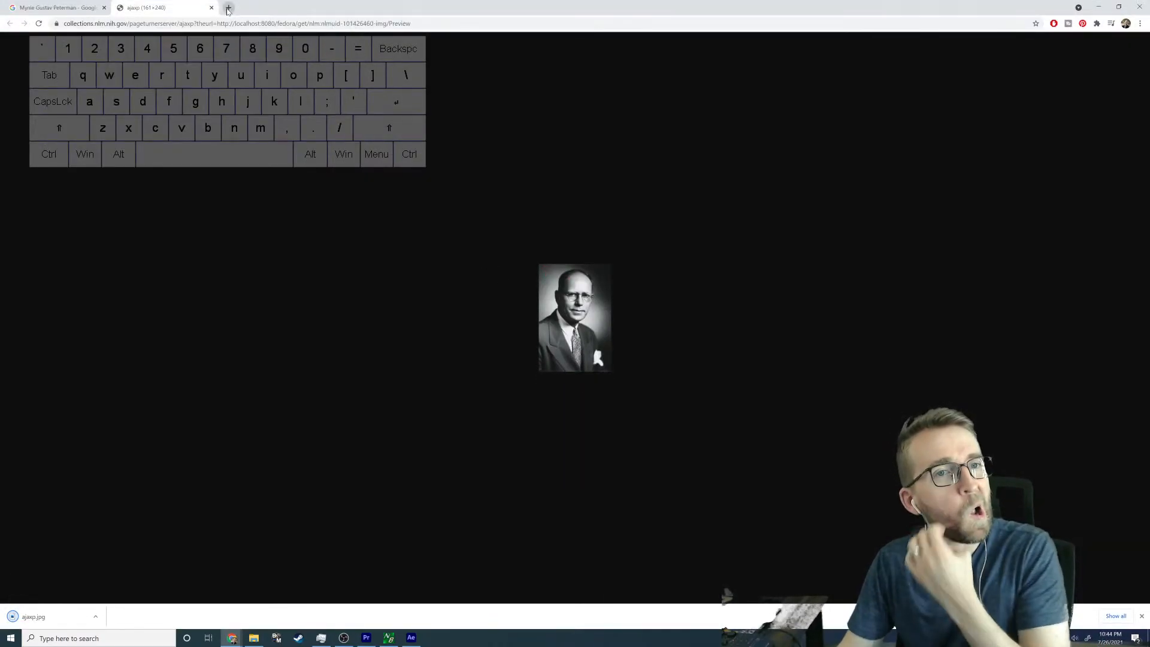
Step: Go to the Icons8 Smart Upscaler website
left_click(234, 23)
type("upsa")
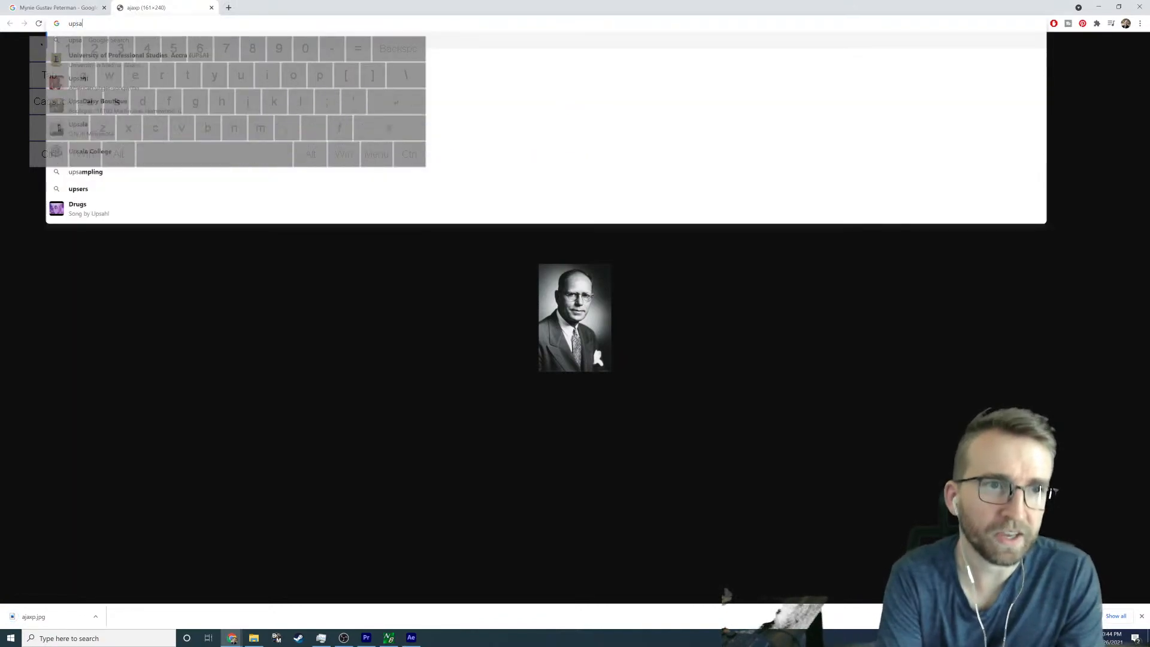
type("c")
key("Return")
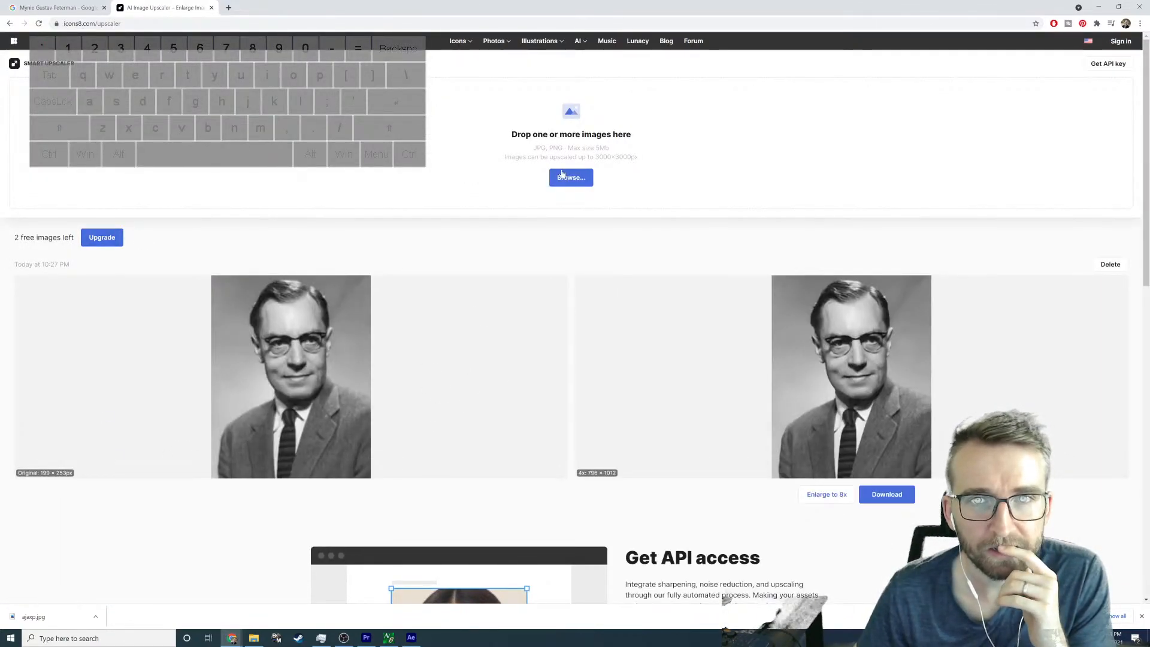
Step: Upload the saved Peterman portrait to the upscaler, enlarge it to 4x, and download the result
left_click(252, 638)
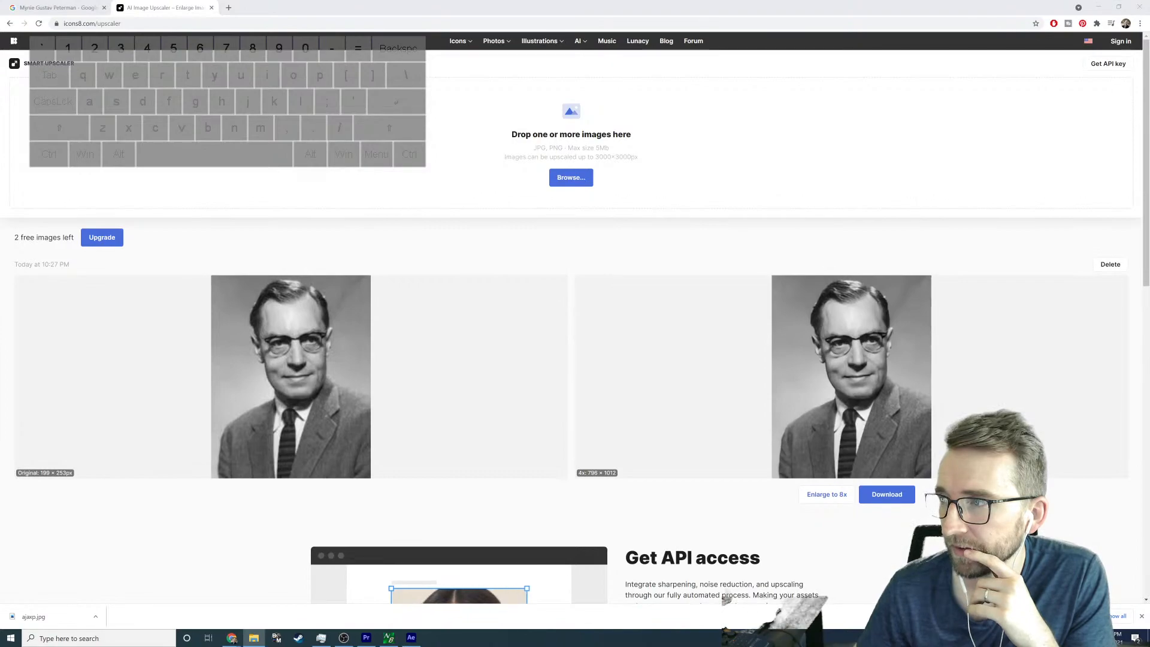
left_click_drag(0, 188, 585, 187)
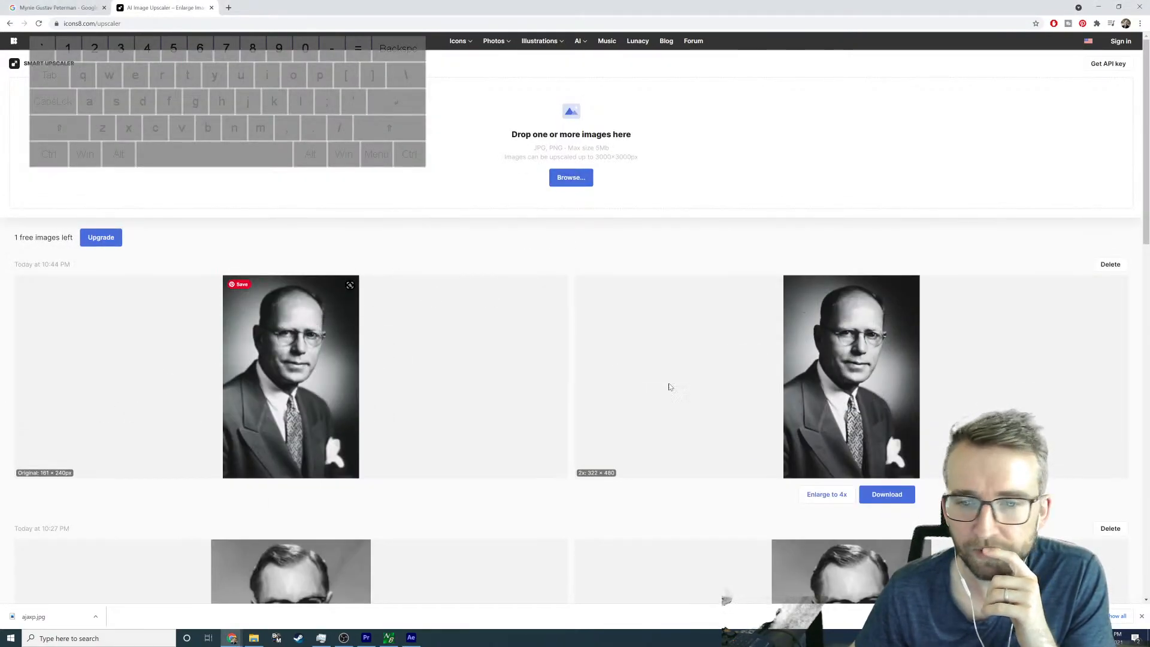
left_click(844, 503)
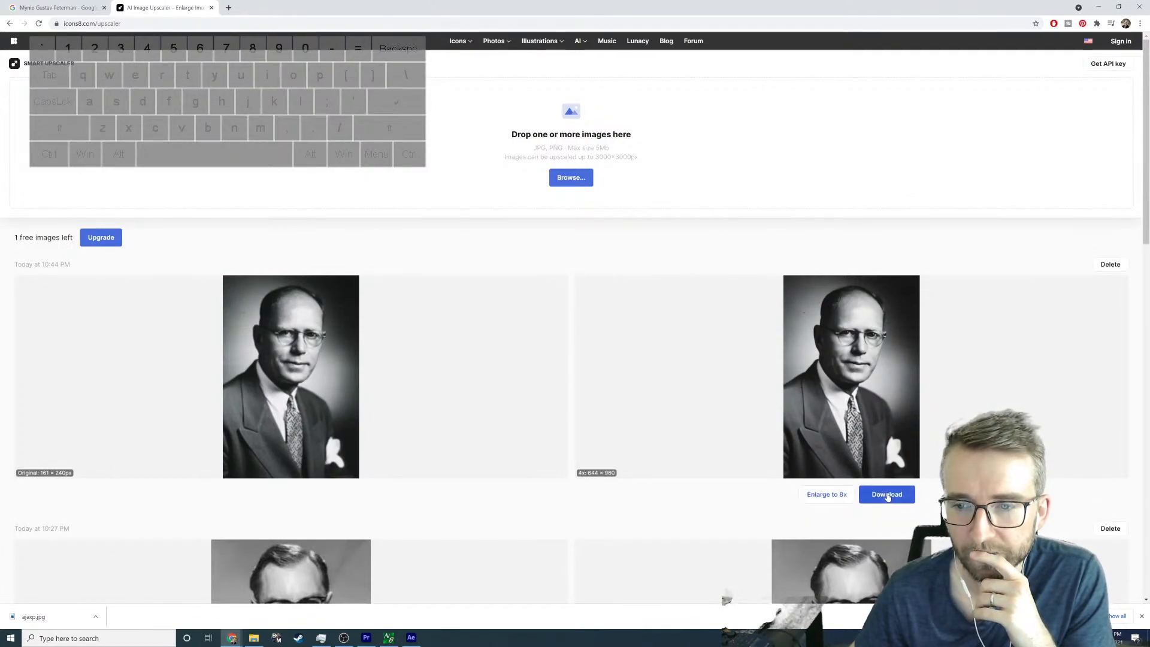
left_click(887, 496)
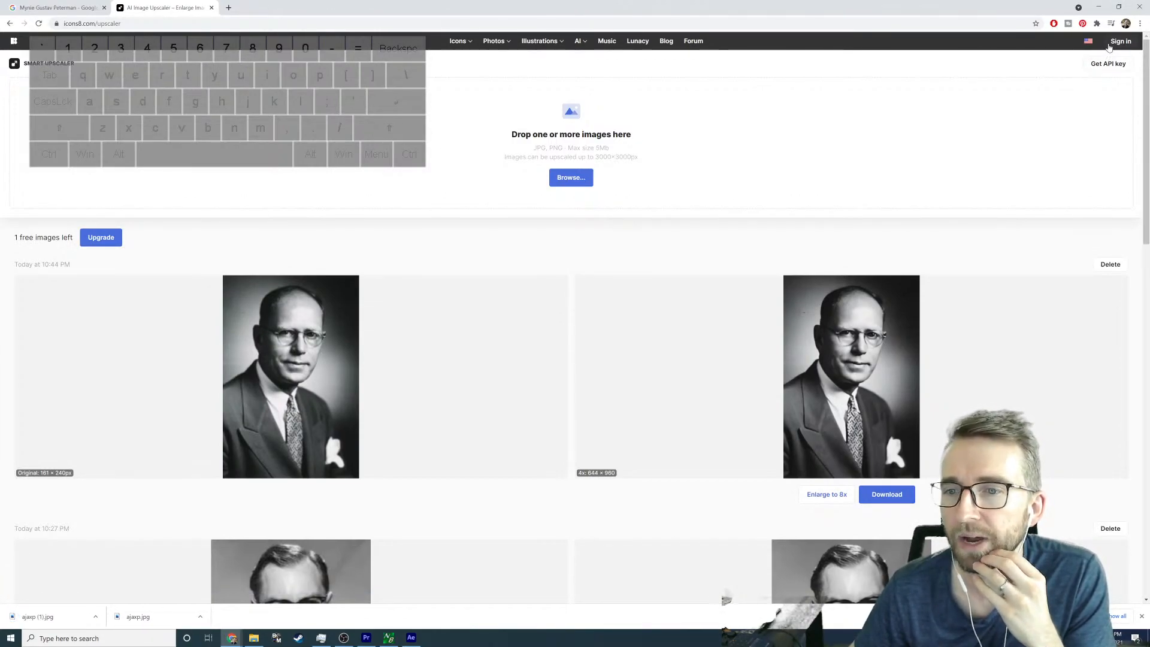
Step: Close the browser and add ajaxp (1).jpg to Linked Comp 18 as the top layer, starting at 0:00:00:06
left_click(1139, 8)
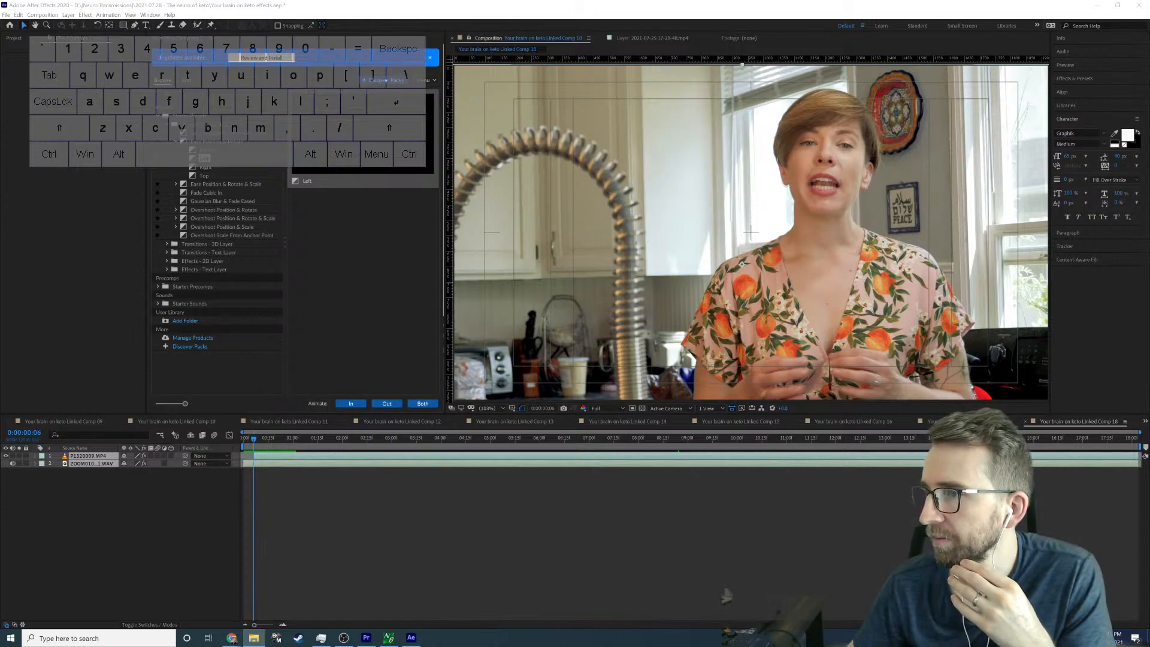
left_click_drag(1149, 359, 677, 502)
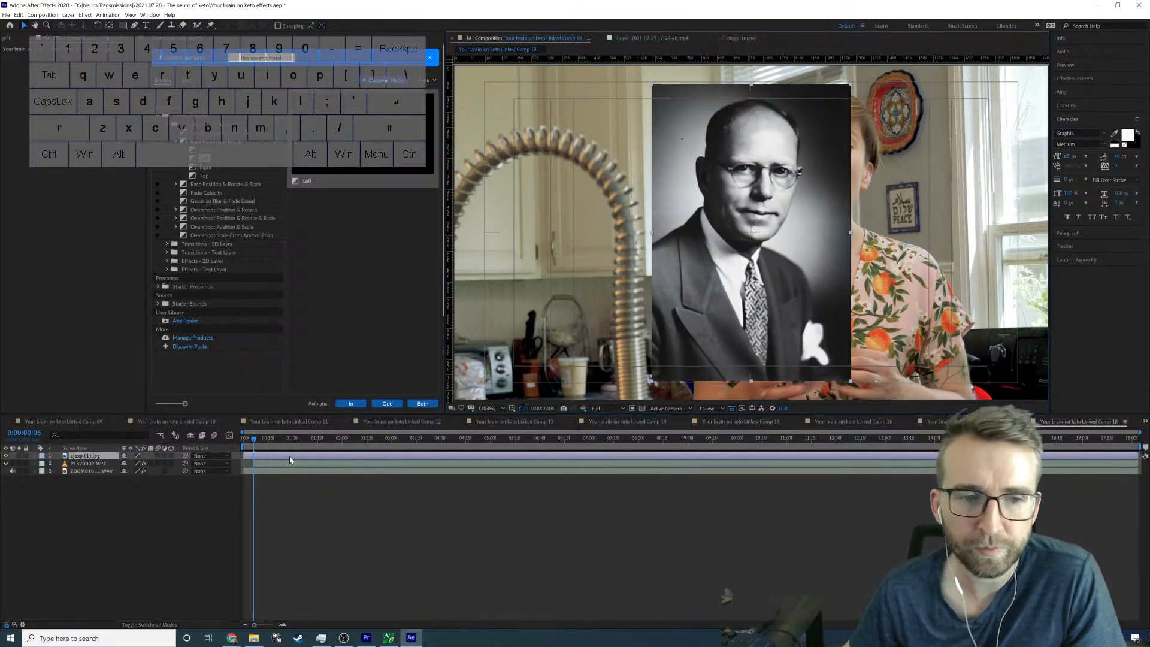
left_click_drag(289, 455, 299, 457)
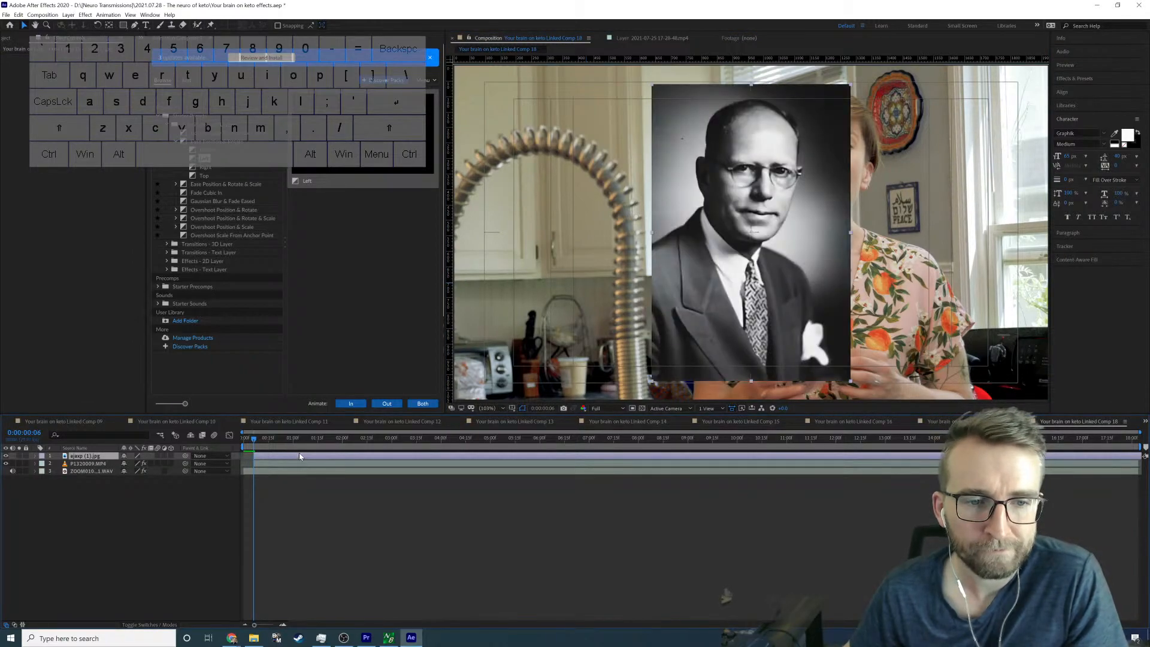
Step: Scale the Peterman portrait to 72% and position it at about 388, 403, beside the speaker
key("p")
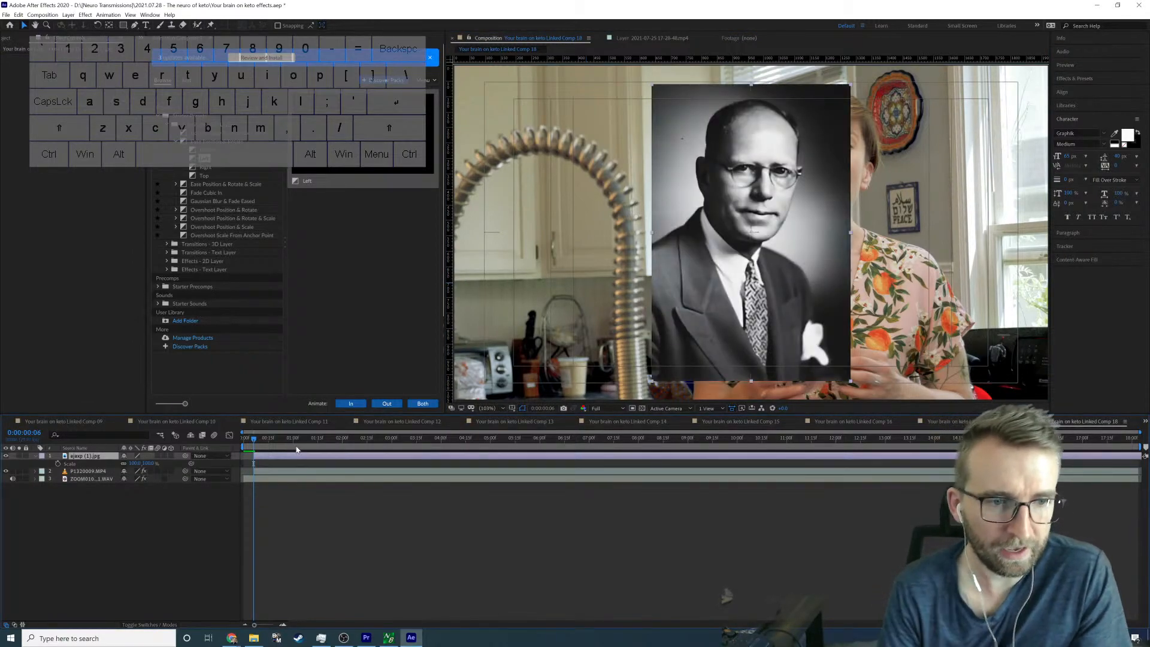
key("shift+s")
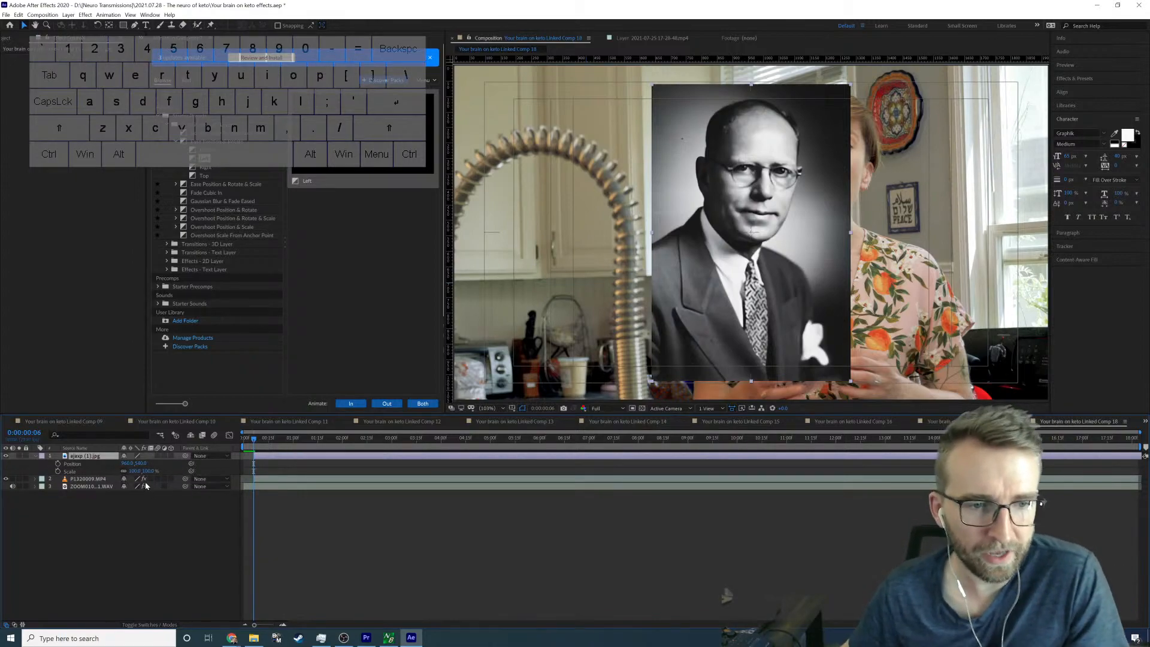
mouse_move(129, 464)
left_mouse_down()
mouse_move(73, 471)
mouse_move(144, 463)
left_mouse_up()
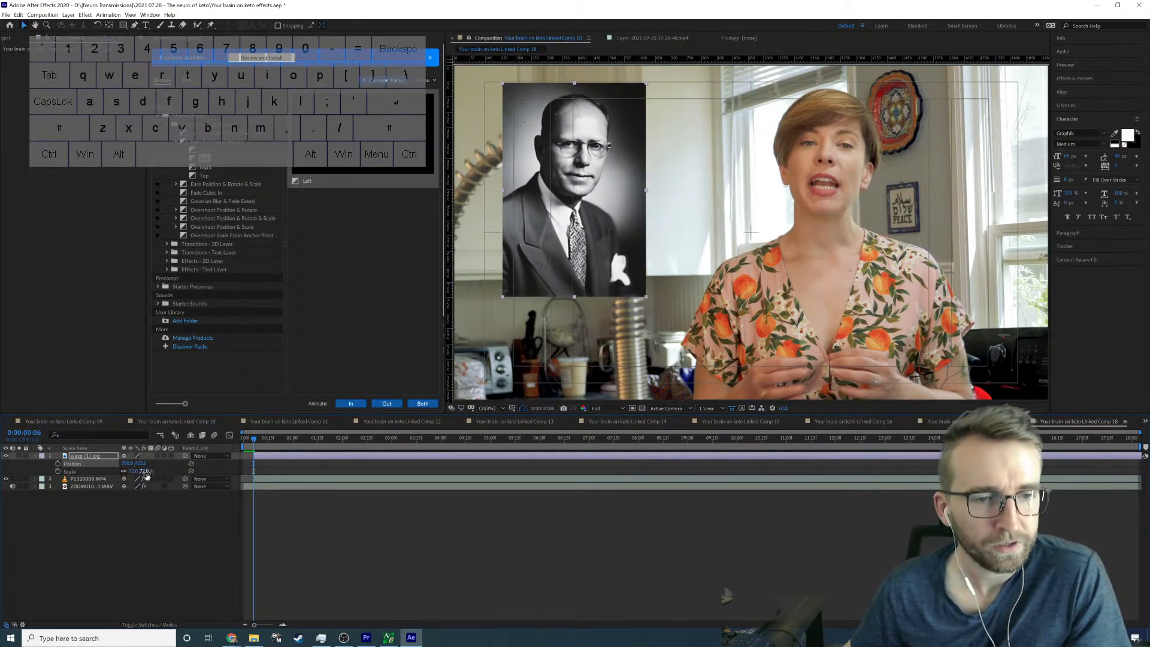
Step: Copy the Russell Morse Wilder caption layer from Linked Comp 17 into Linked Comp 18 and shift it earlier to the composition's start
left_click(937, 423)
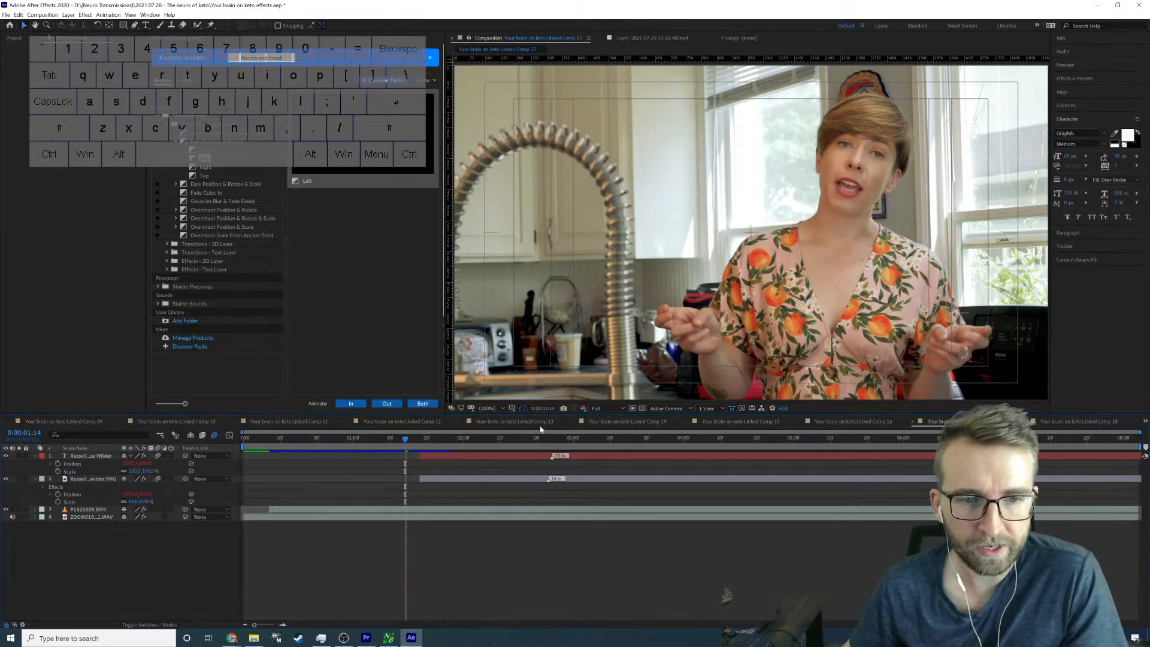
left_click(534, 454)
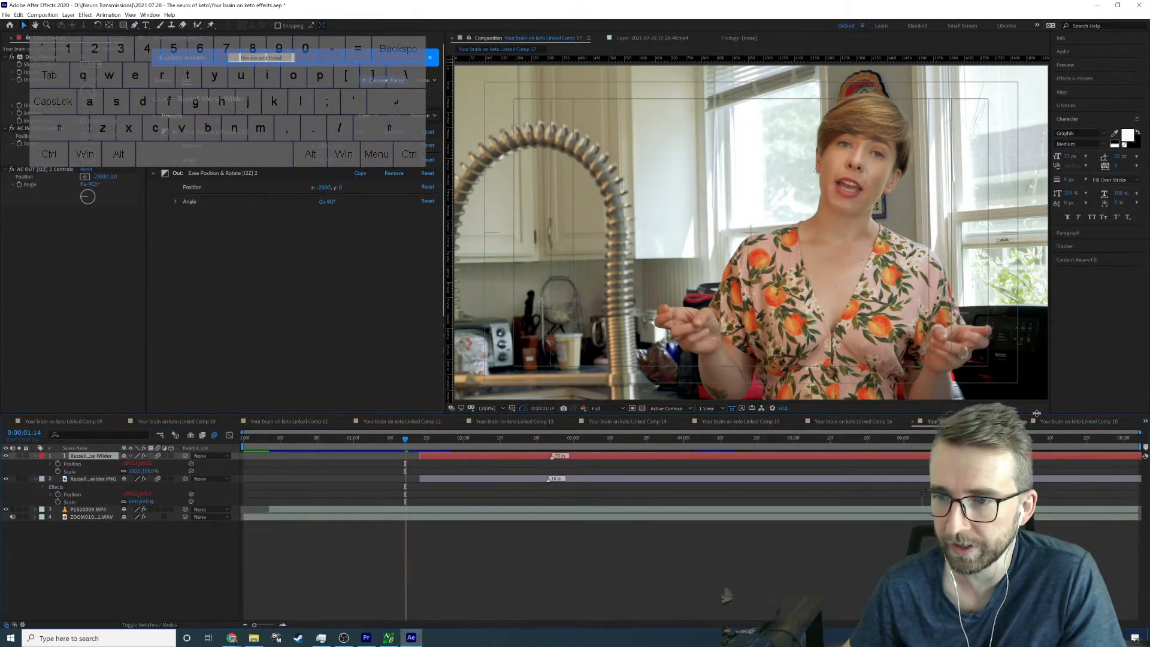
left_click(1057, 422)
key("ctrl+v")
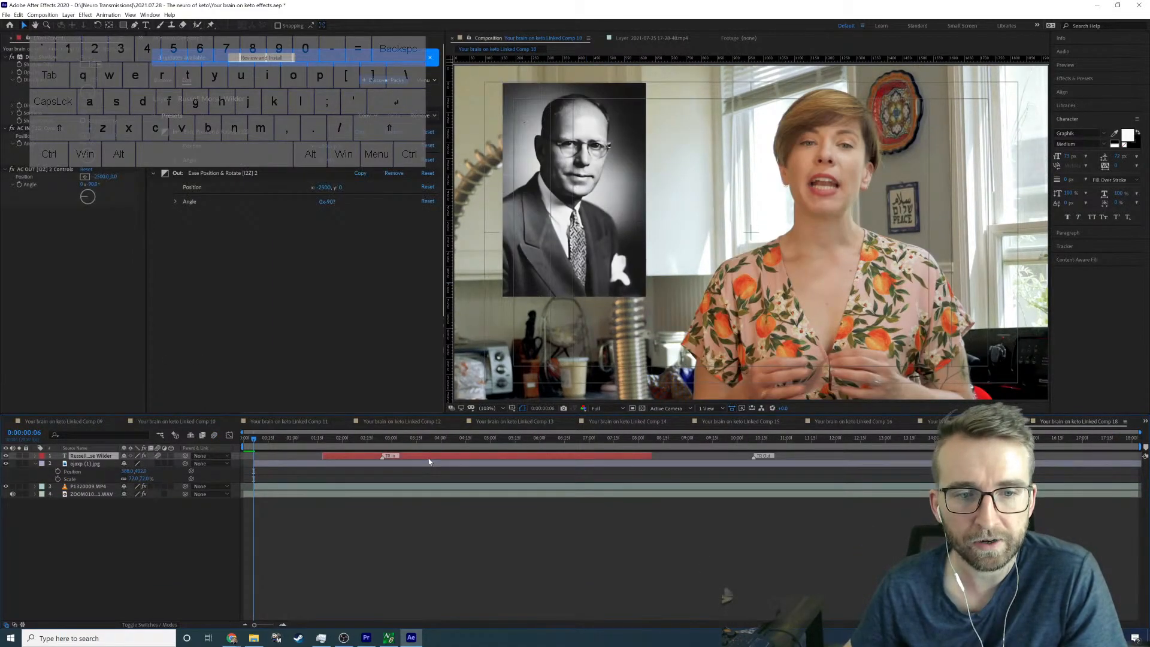
left_click_drag(415, 456, 325, 459)
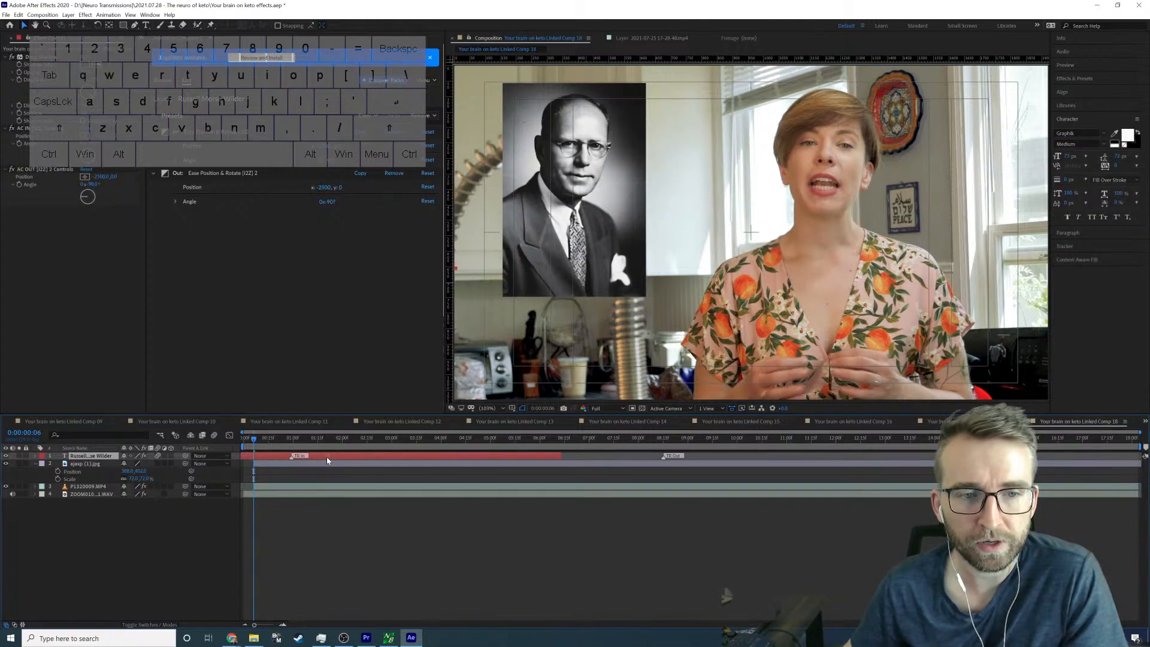
left_click(302, 444)
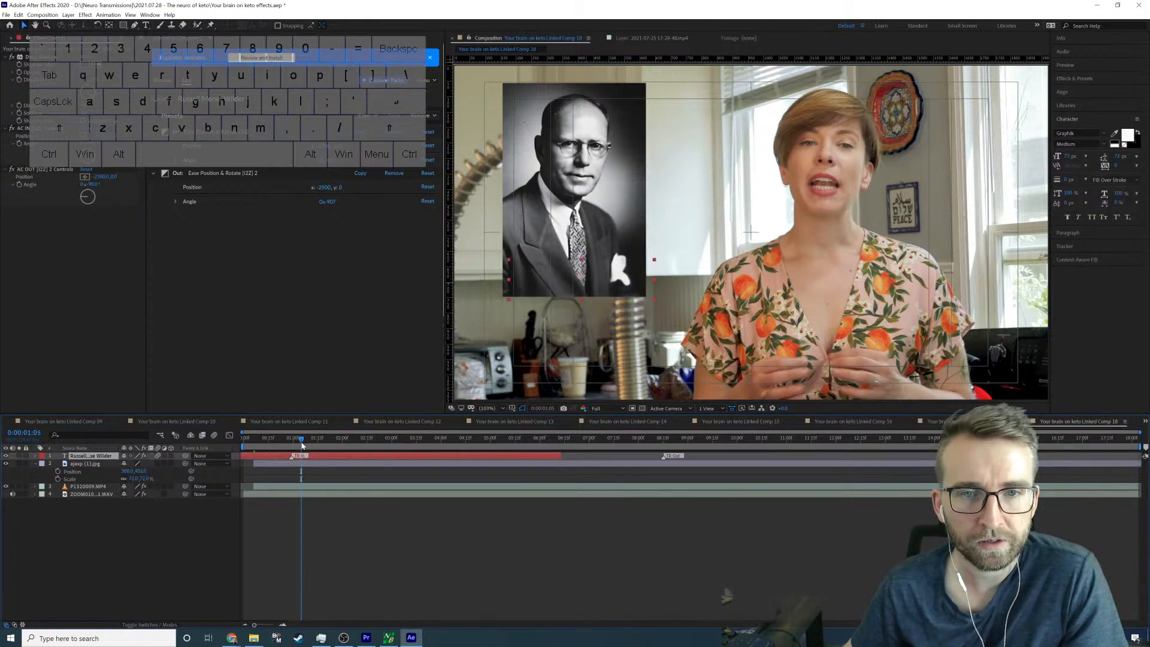
Step: Move the Russell Morse Wilder caption horizontally so it is centered over the Peterman portrait
key("p")
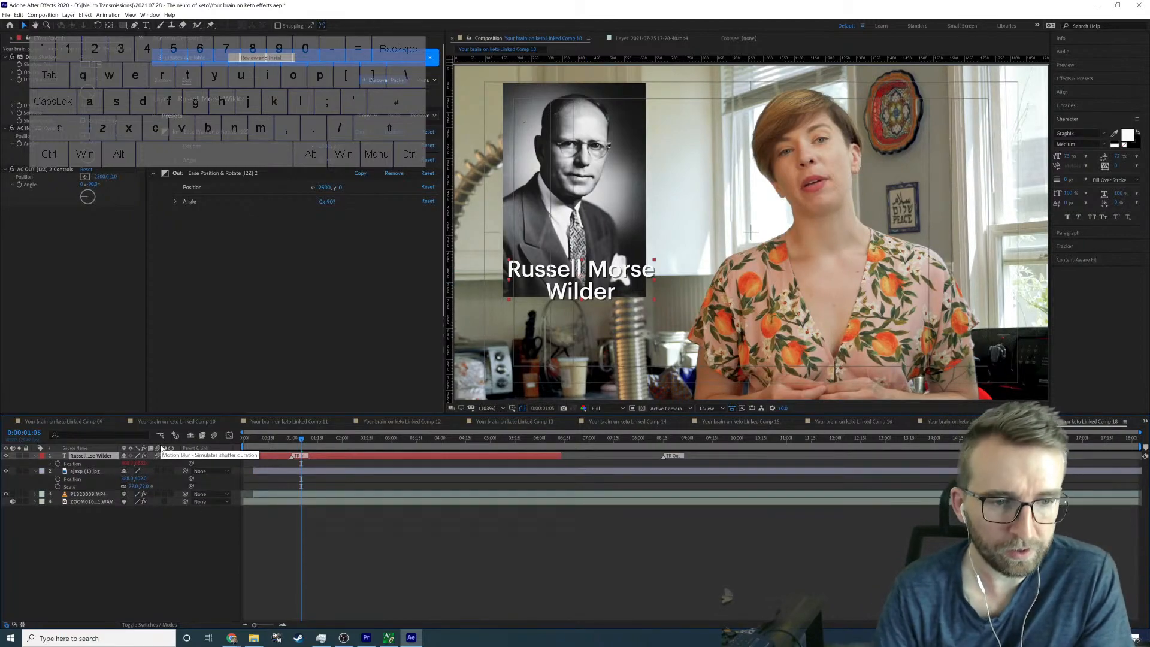
key("shift+s")
left_click_drag(134, 463, 125, 463)
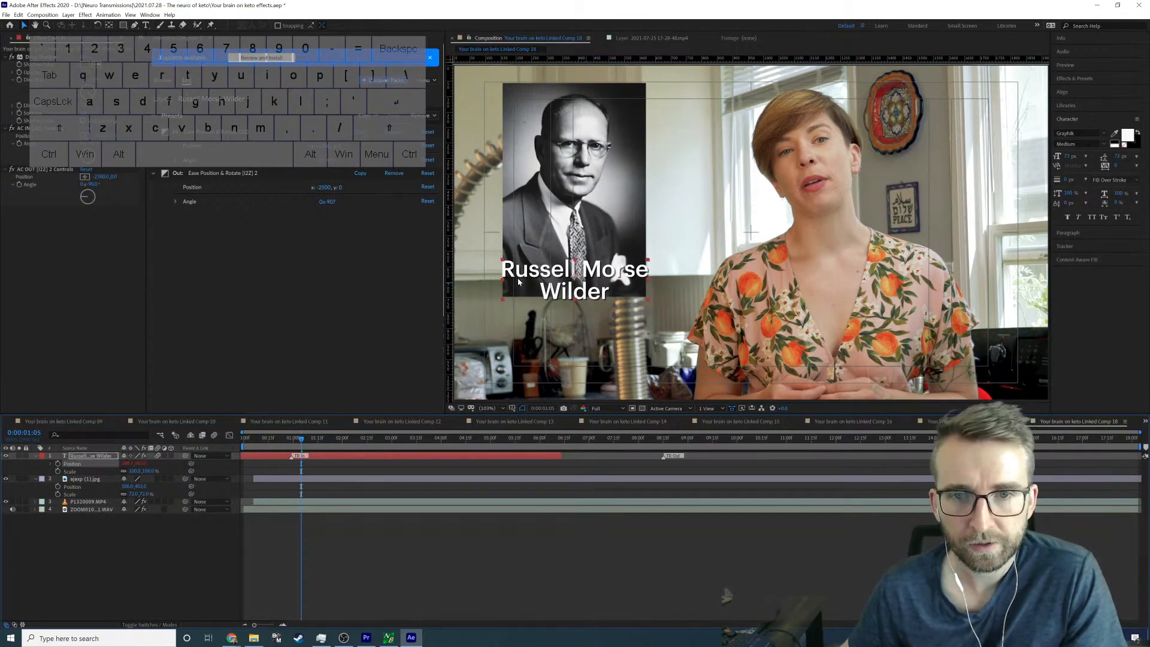
double_click(546, 292)
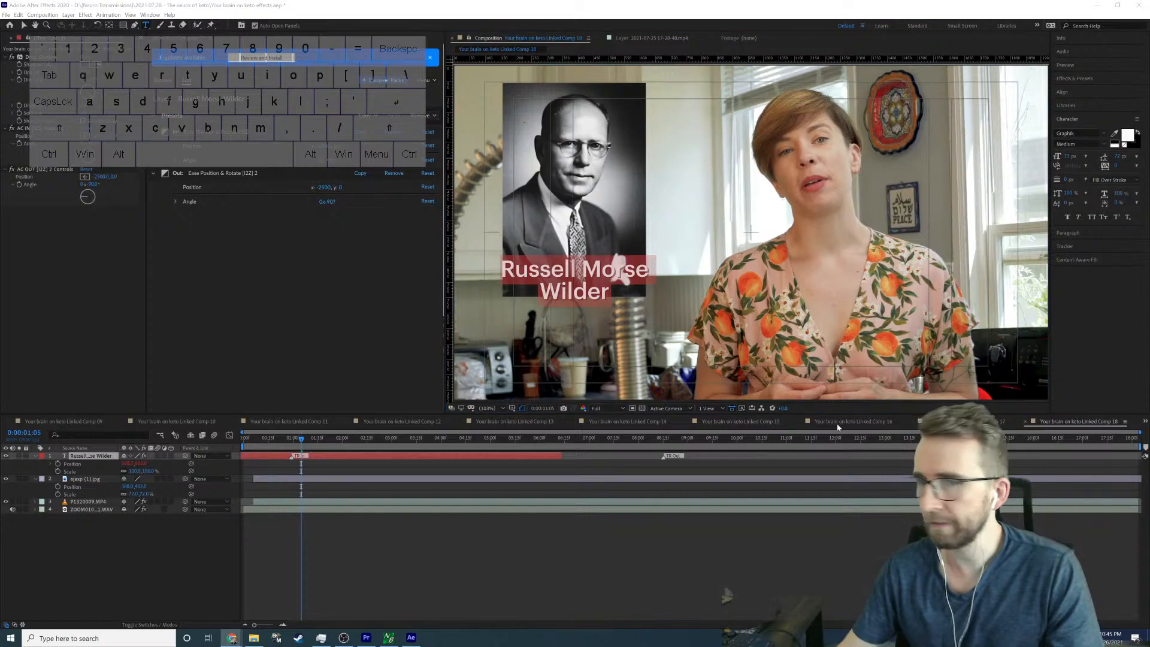
triple_click(562, 268)
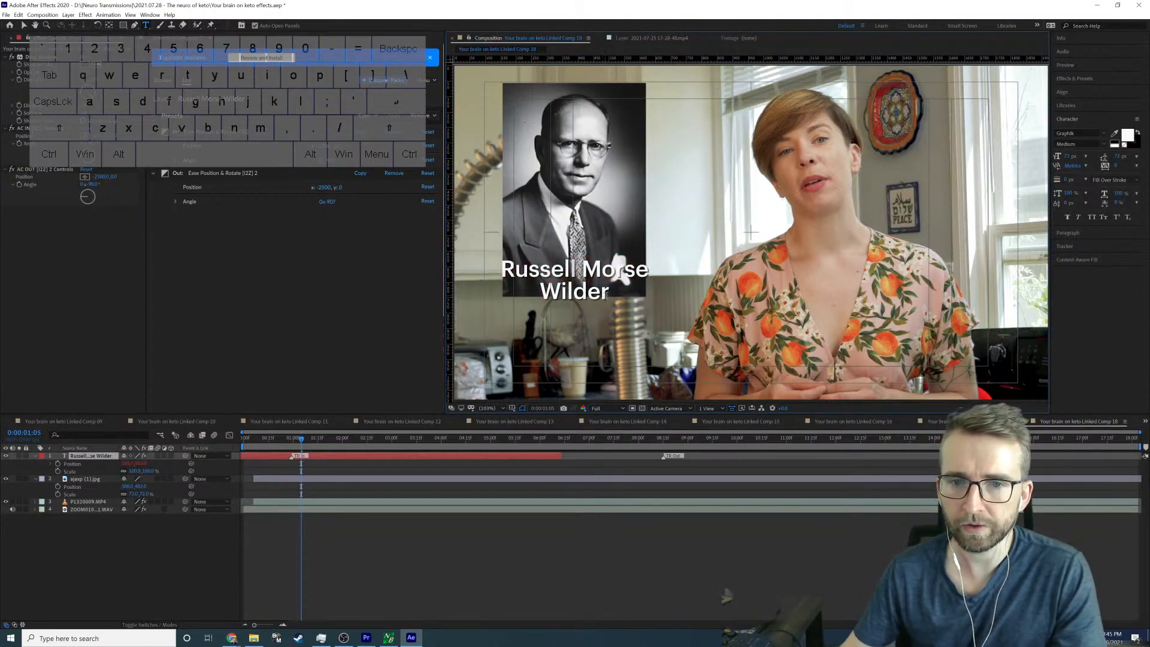
left_click_drag(608, 295, 477, 265)
type("M")
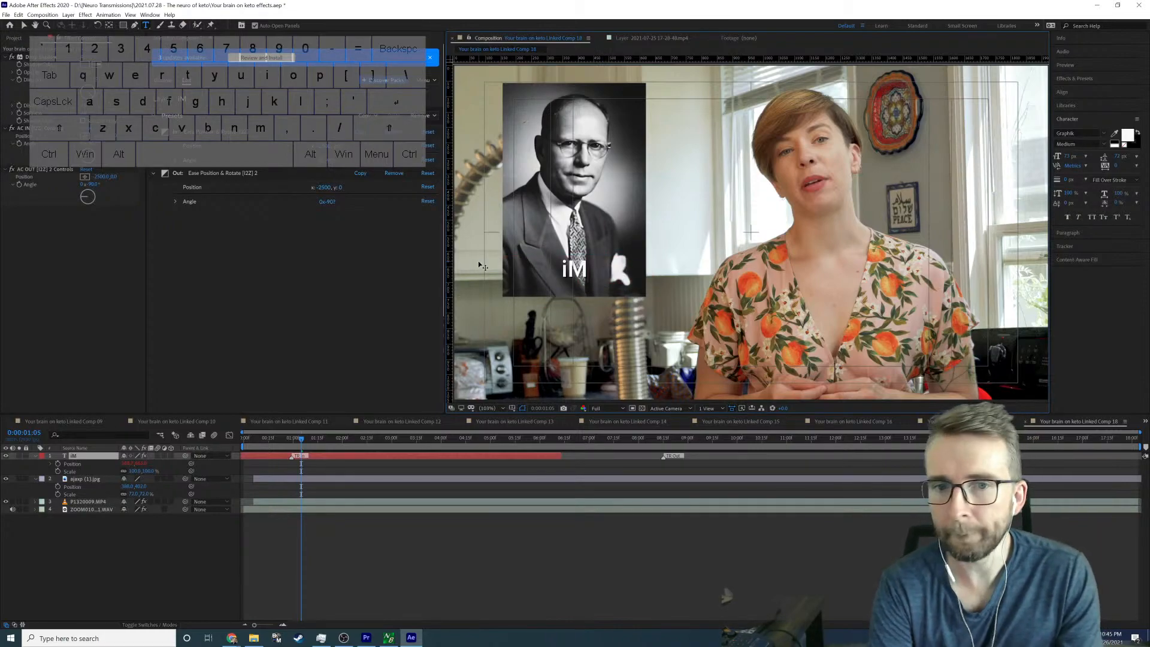
key("BackSpace")
type("My")
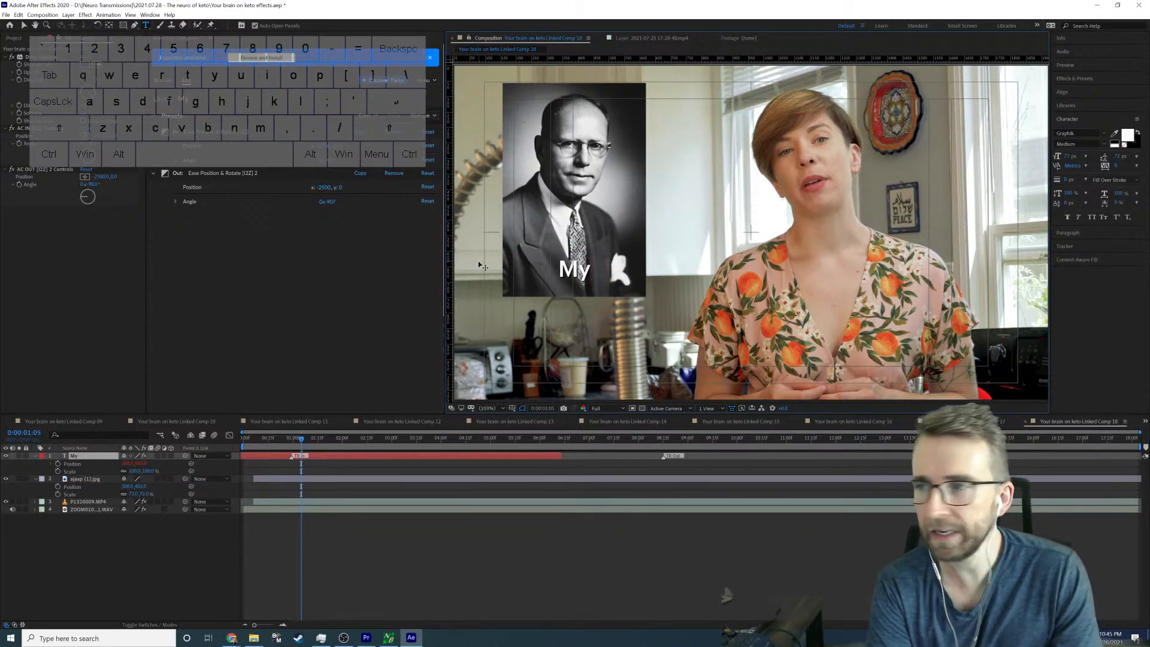
type("nie")
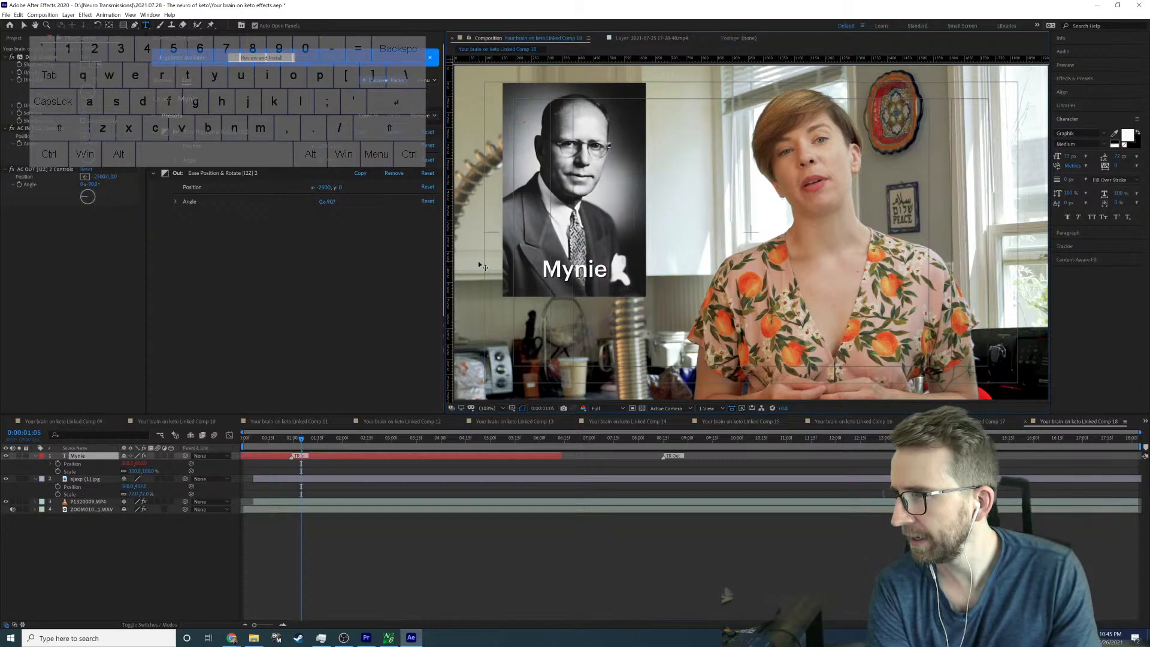
type(" Gustav")
key("Return")
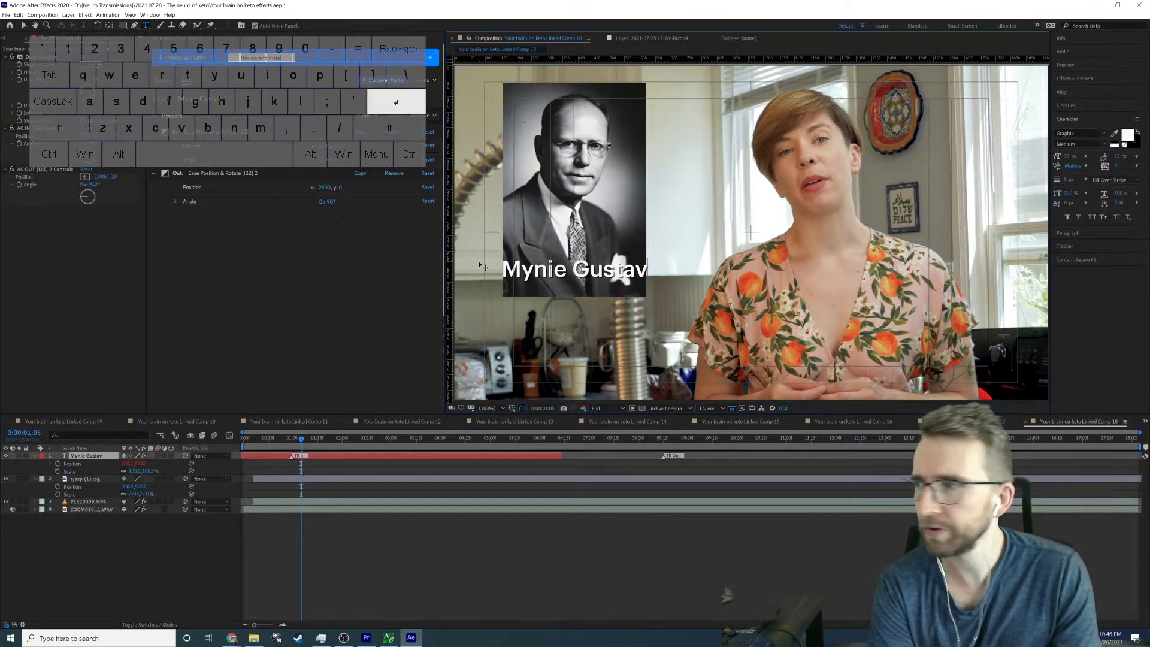
type("Peterman")
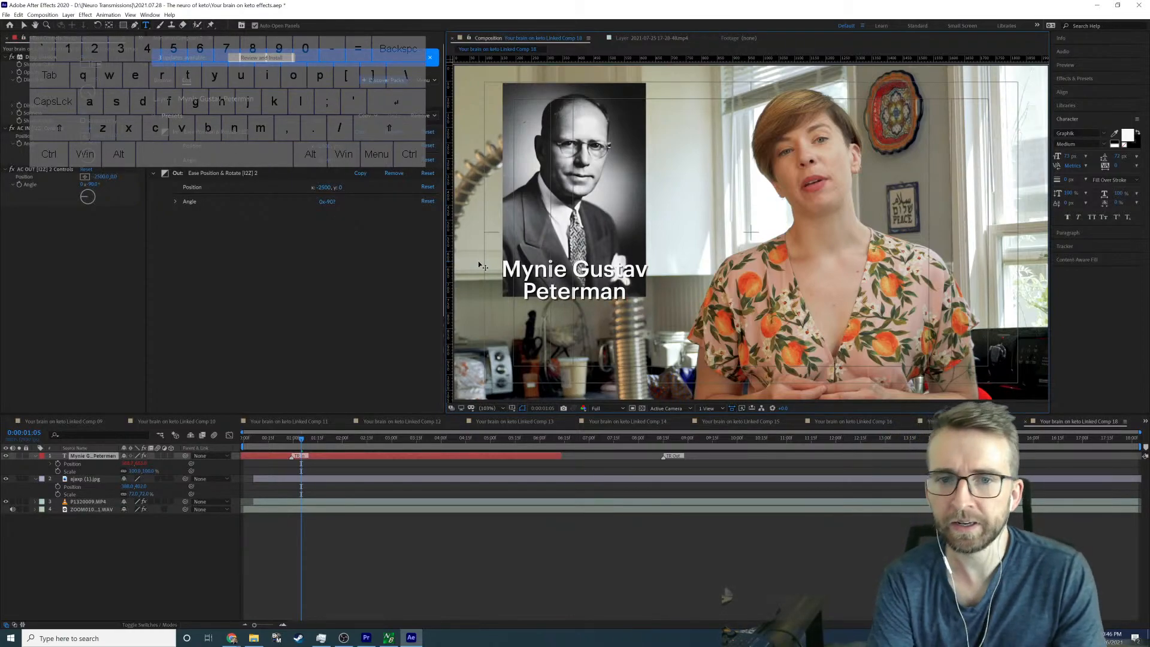
Step: Scale the Peterman portrait to 78% and lower both the portrait and its caption slightly
left_click(319, 479)
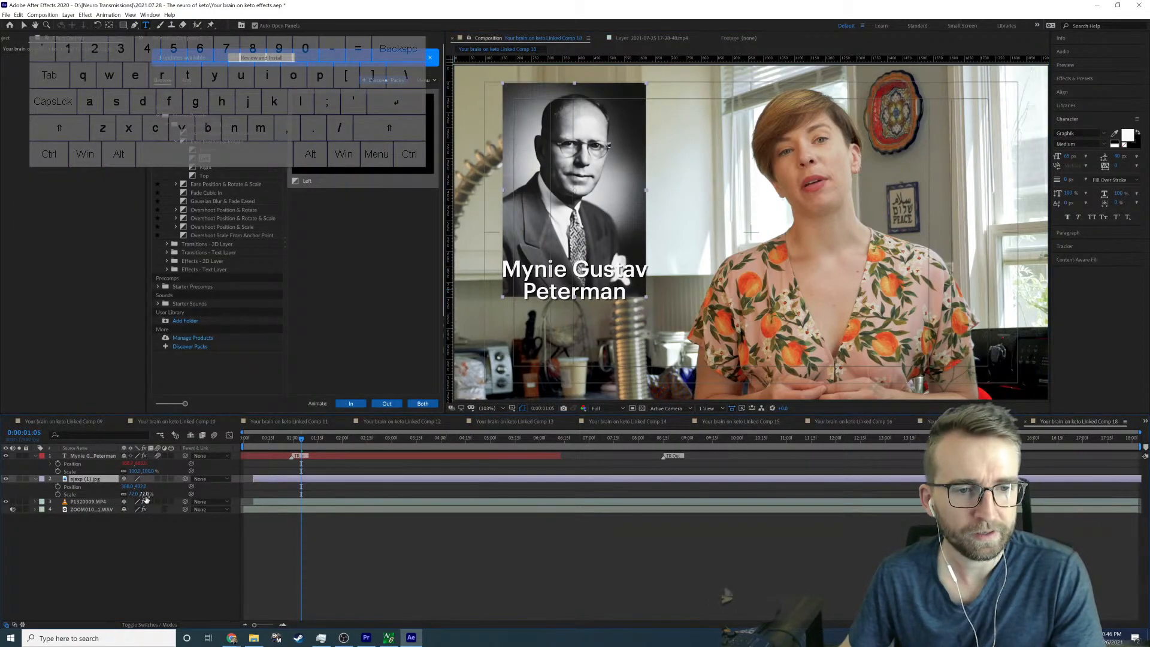
left_click_drag(145, 496, 149, 495)
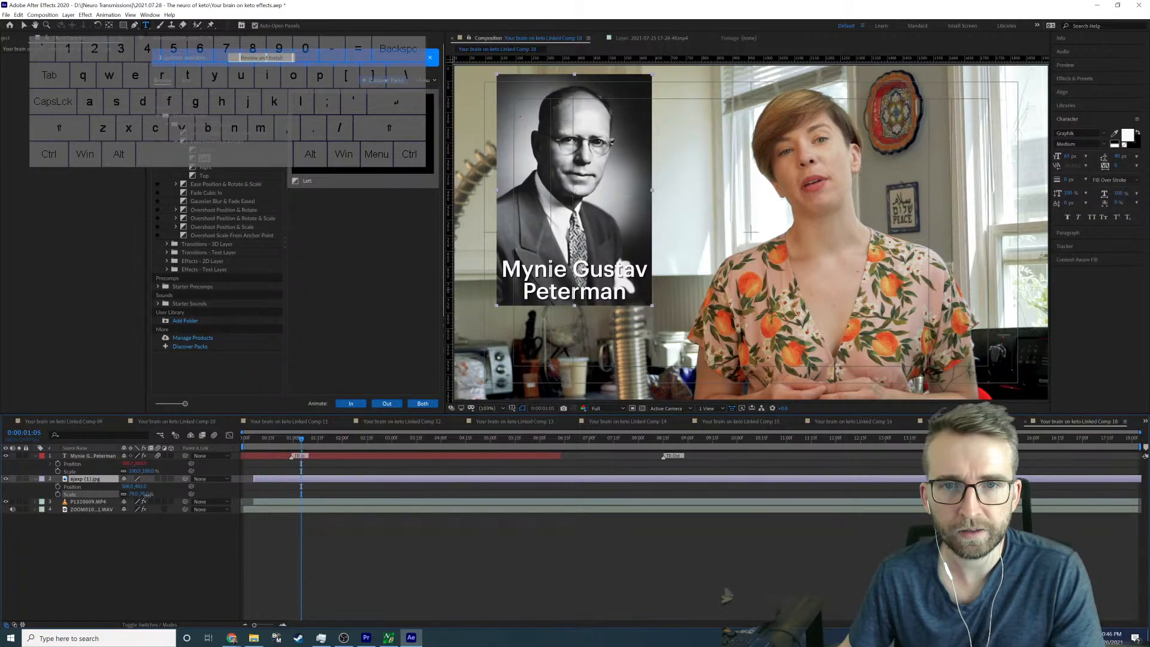
left_click(145, 494)
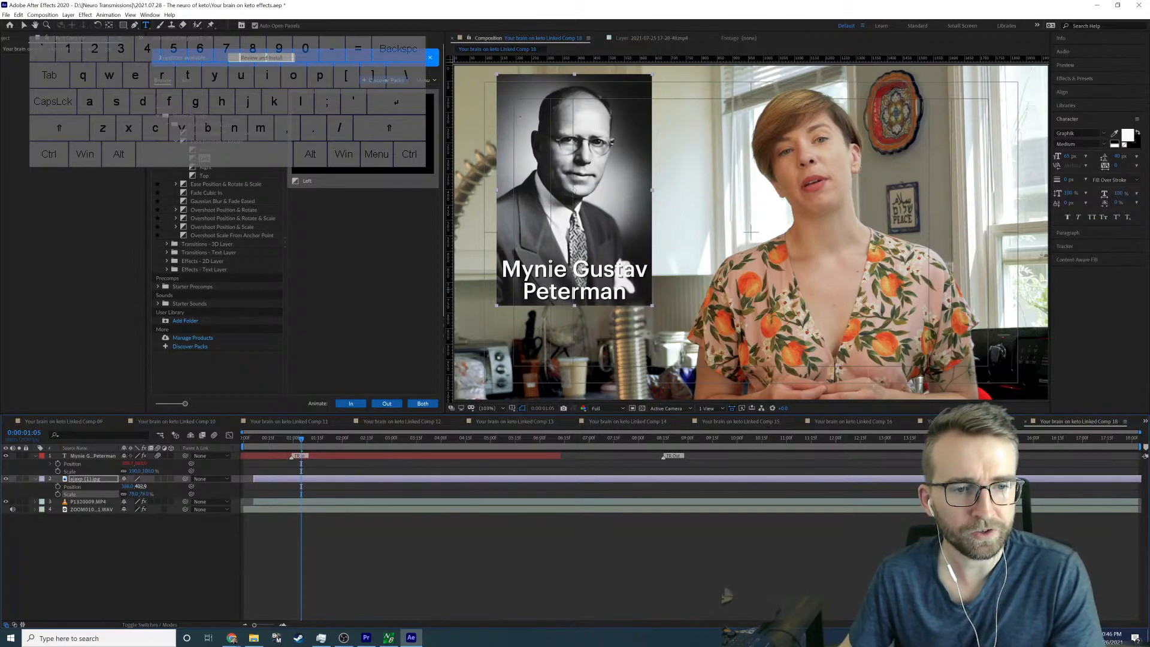
left_click_drag(140, 486, 160, 462)
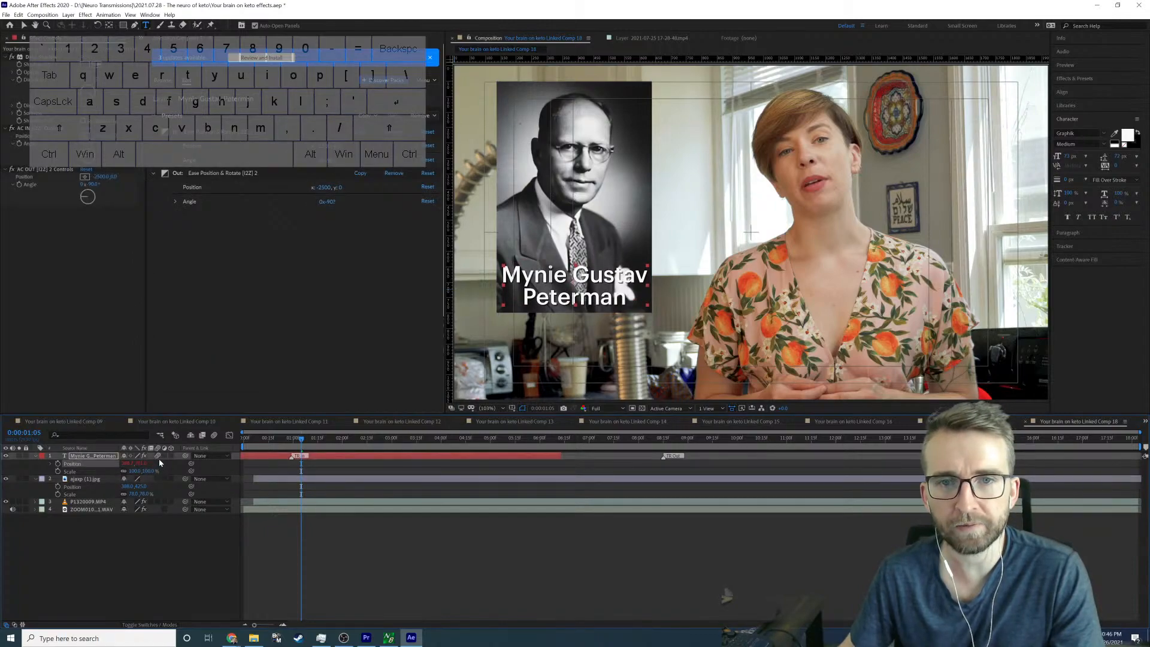
Step: Apply the Left variant of Ease Position & Rotate as the portrait's In animation and align the layer with the composition's start
left_click(272, 481)
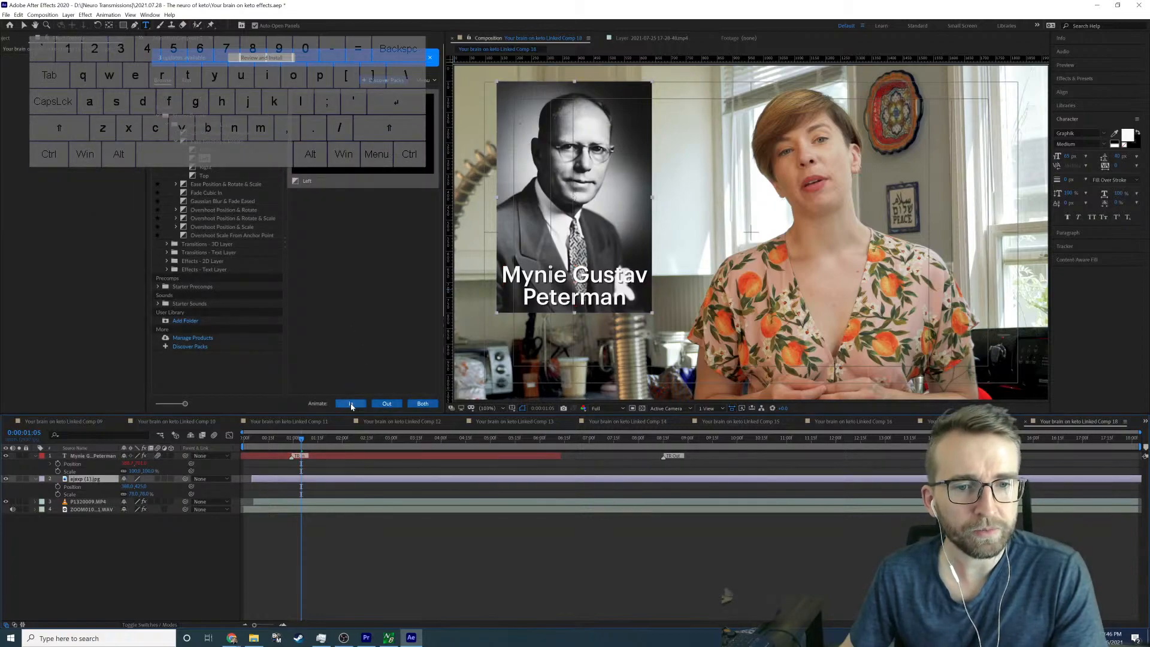
left_click(351, 404)
left_click_drag(280, 480, 301, 480)
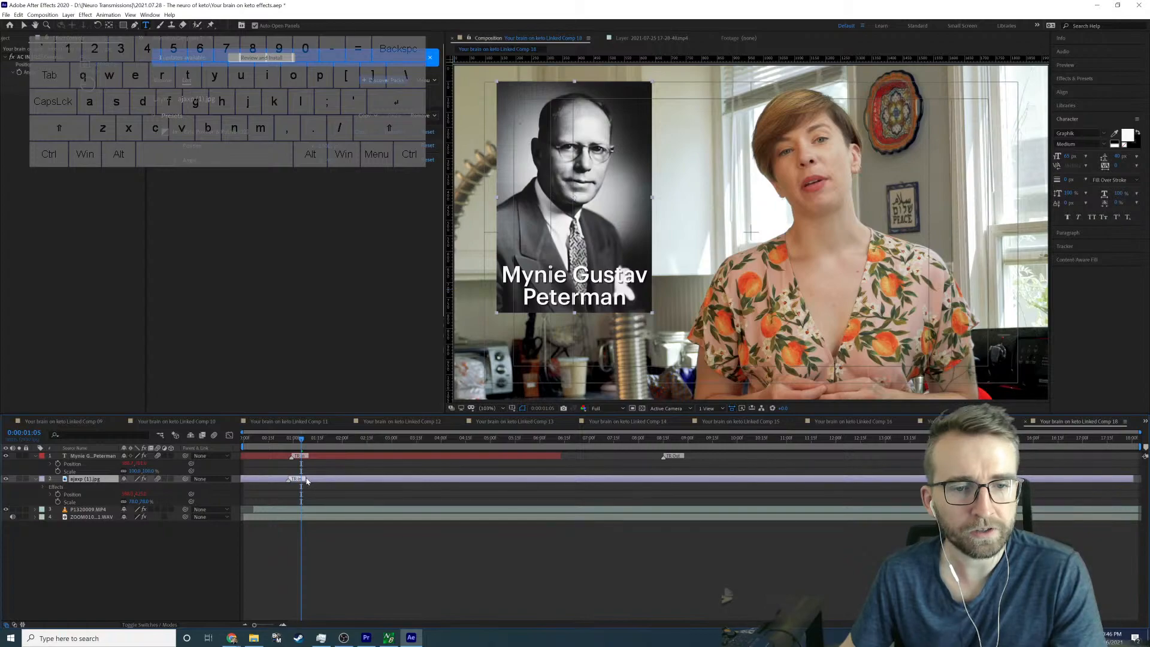
left_click(246, 448)
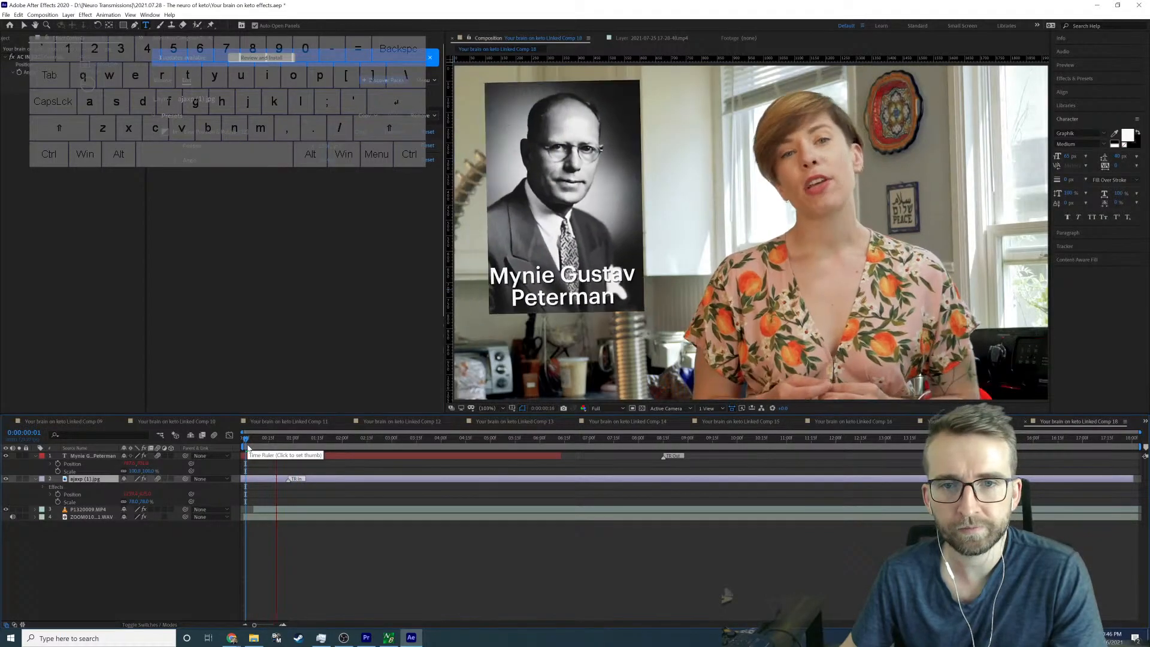
key("space")
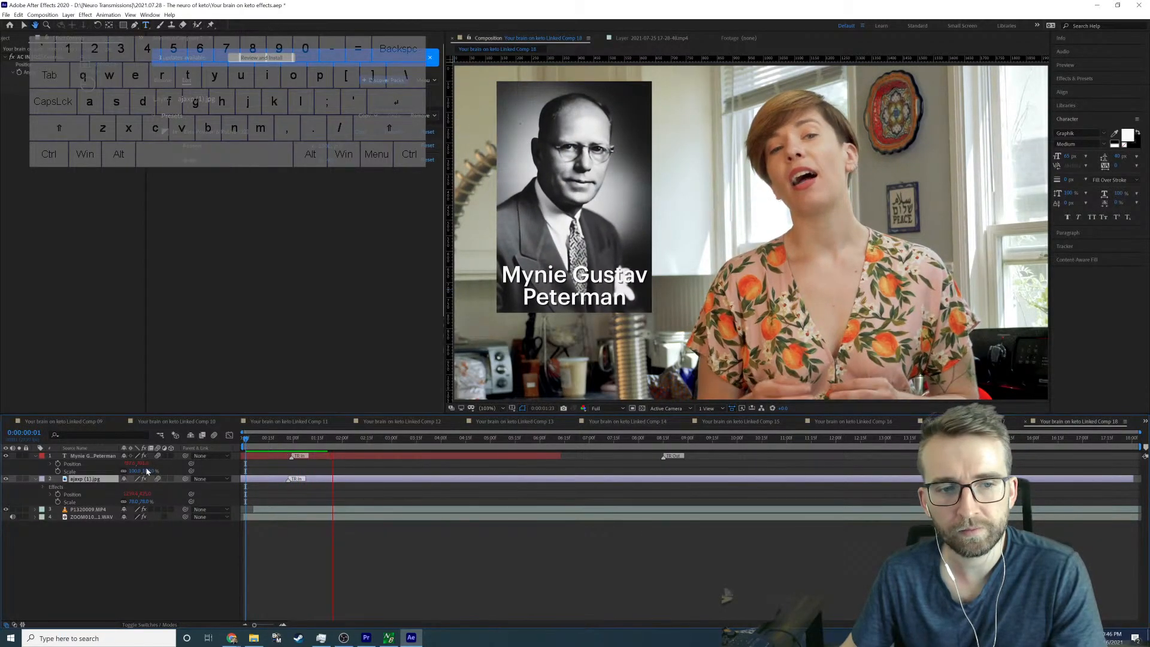
Step: Trim the portrait layer's end at 0:00:06:13 and apply the Ease Position & Rotate Out animation to it
left_click(249, 441)
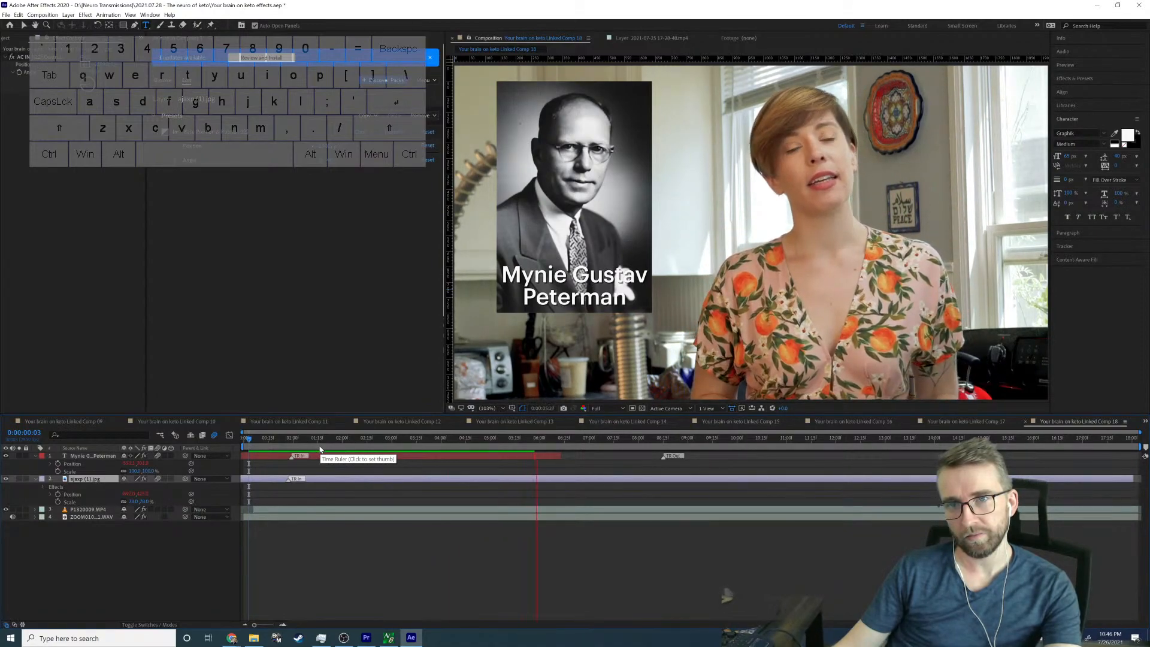
key("space")
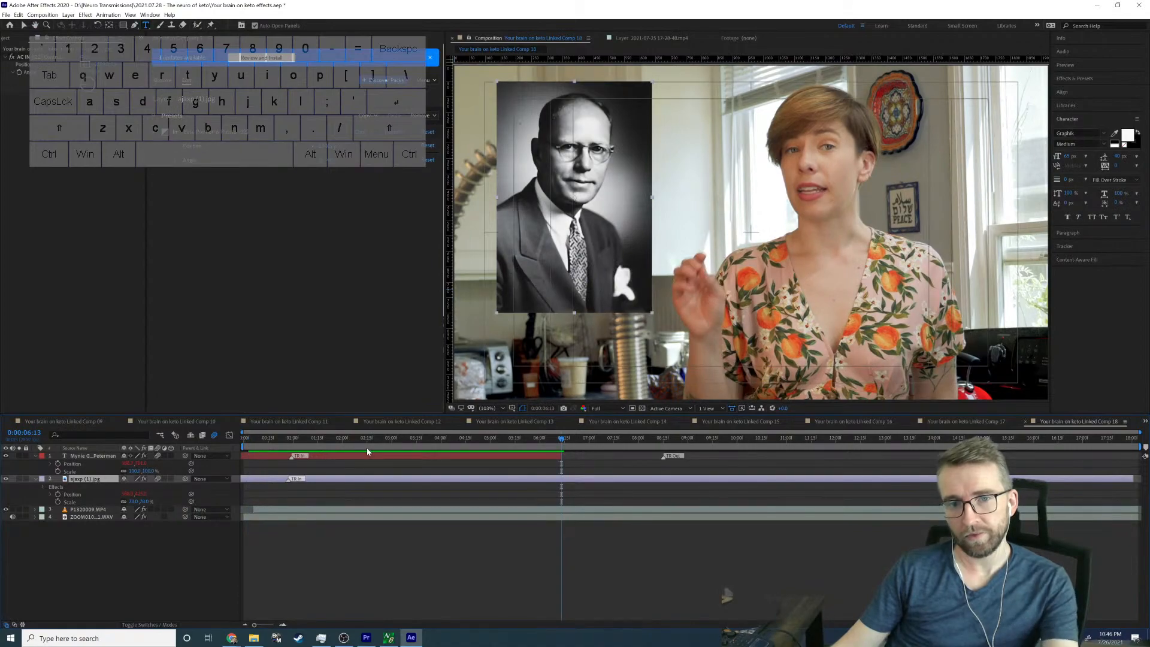
key("alt+]")
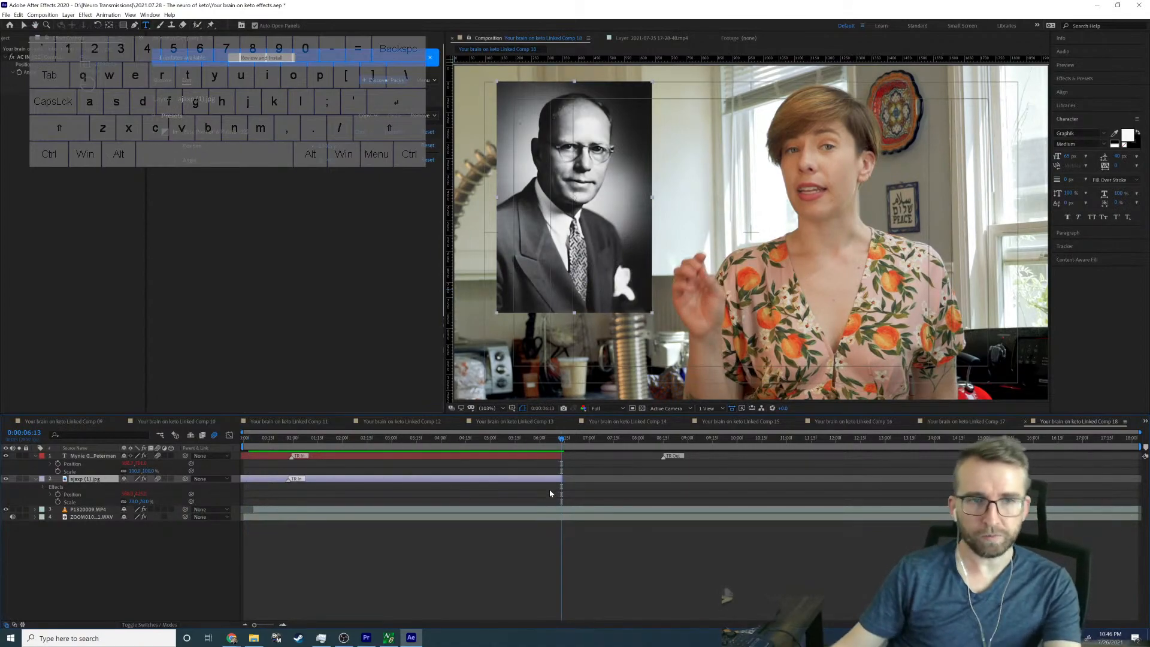
left_click(164, 81)
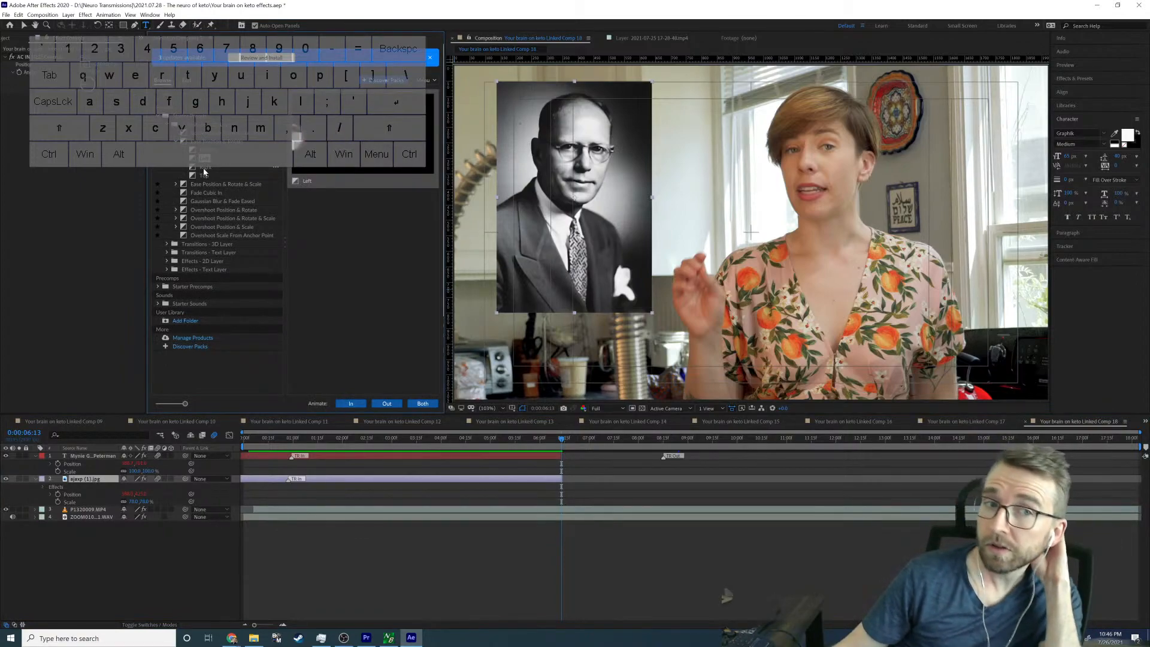
left_click(384, 404)
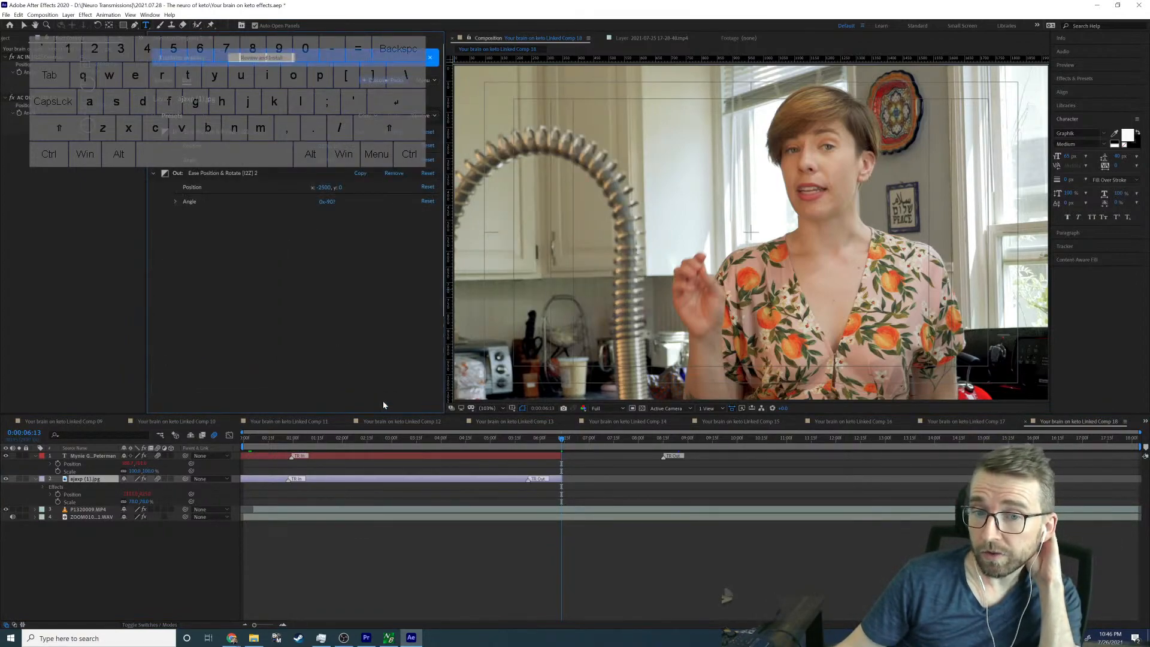
left_click(548, 457)
left_click(163, 80)
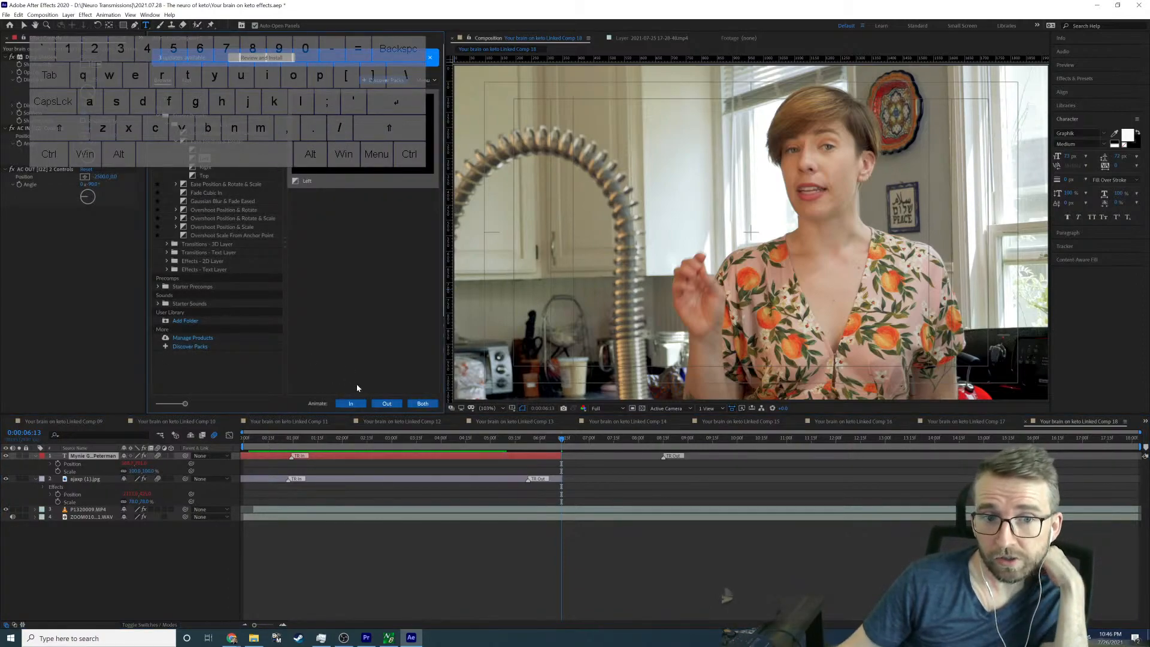
left_click(387, 403)
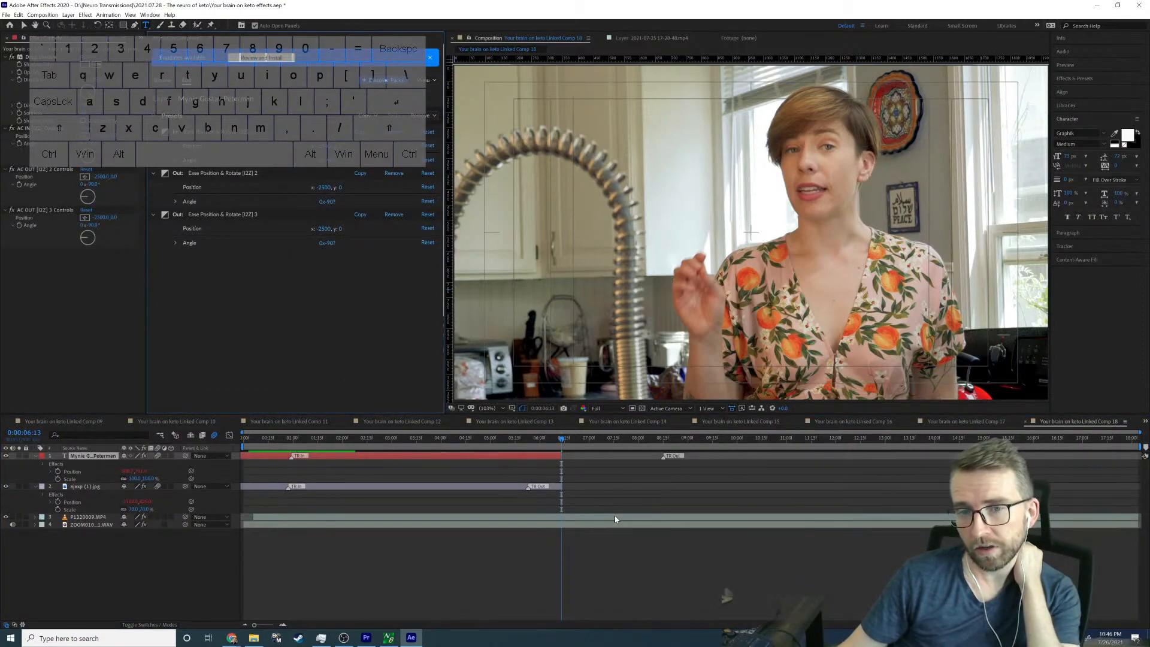
key("ctrl+z")
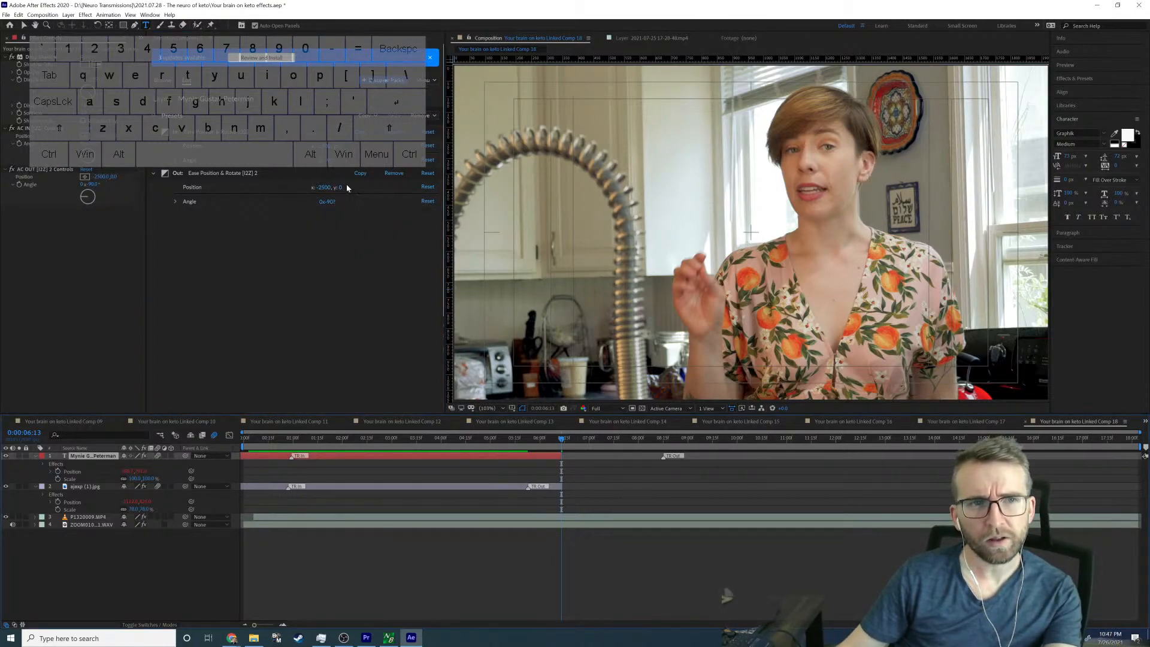
Step: Replace the caption's leftover Out animation with a fresh Ease Position & Rotate Out at the layer's end and preview the exit
left_click(394, 174)
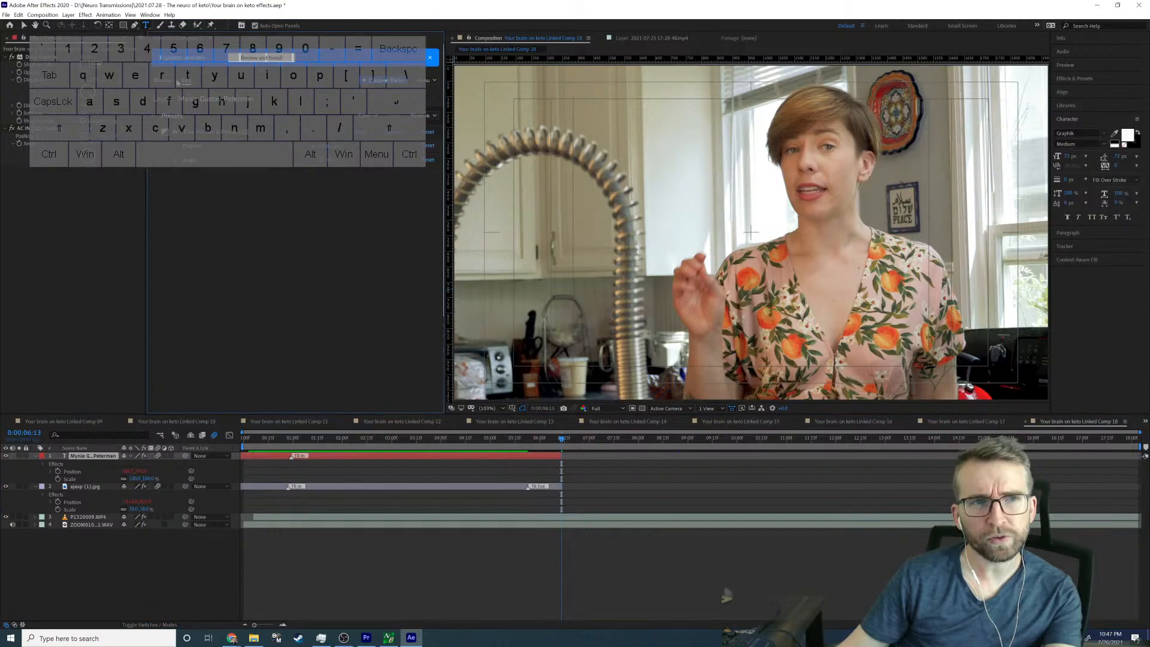
key("ctrl+z")
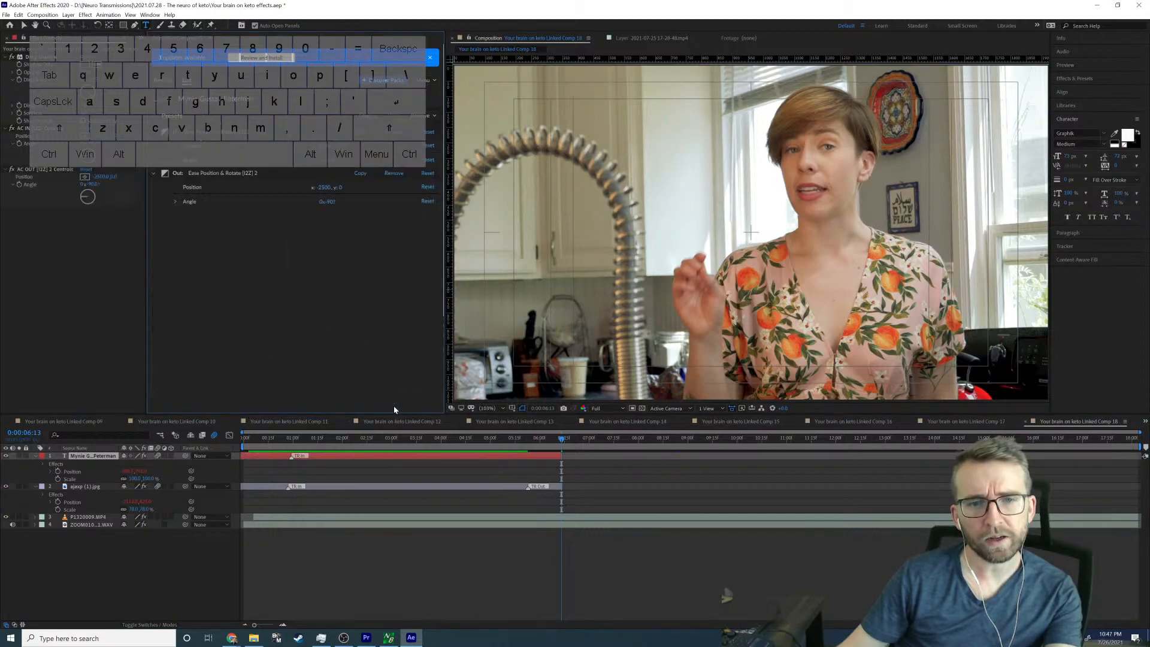
left_click(506, 439)
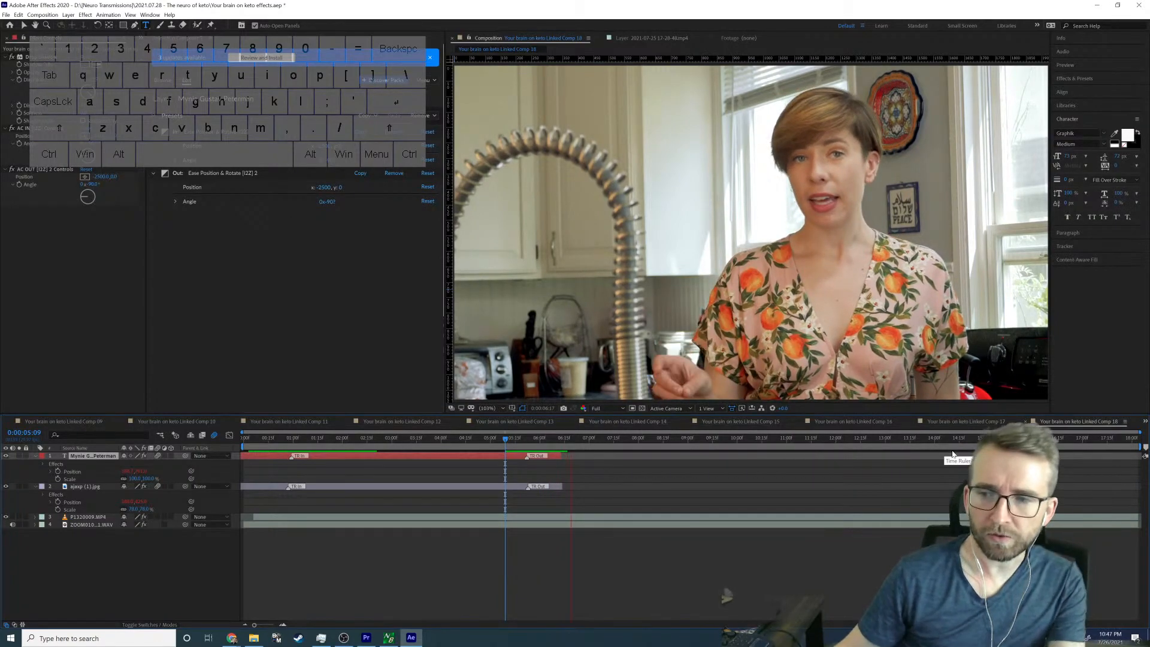
key("space")
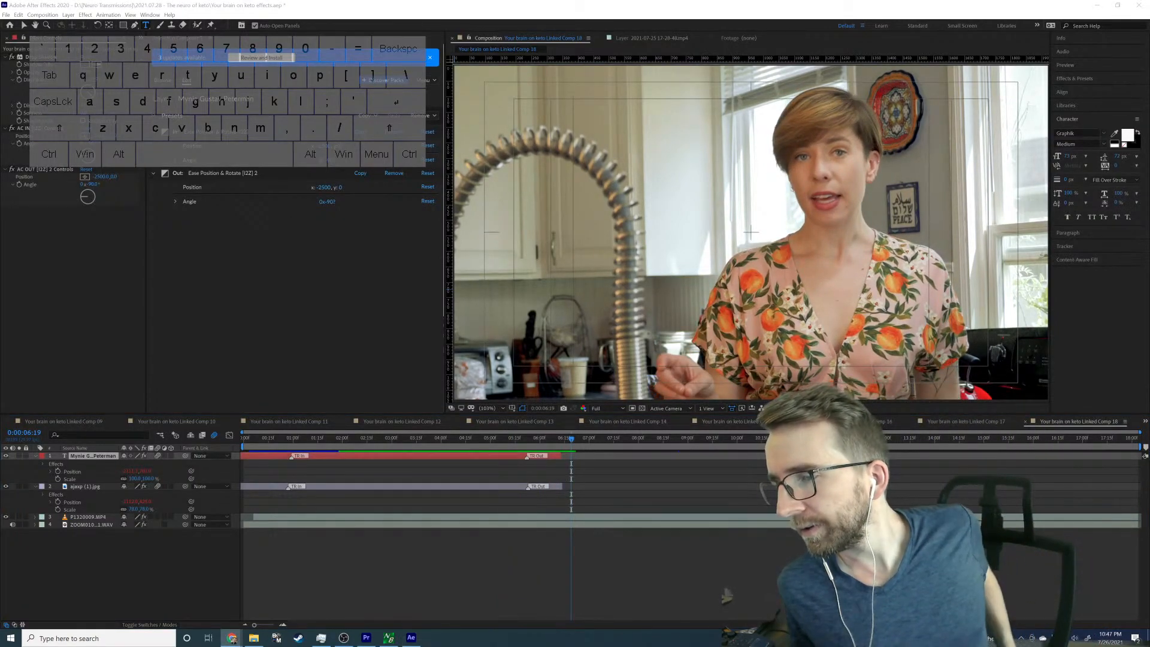
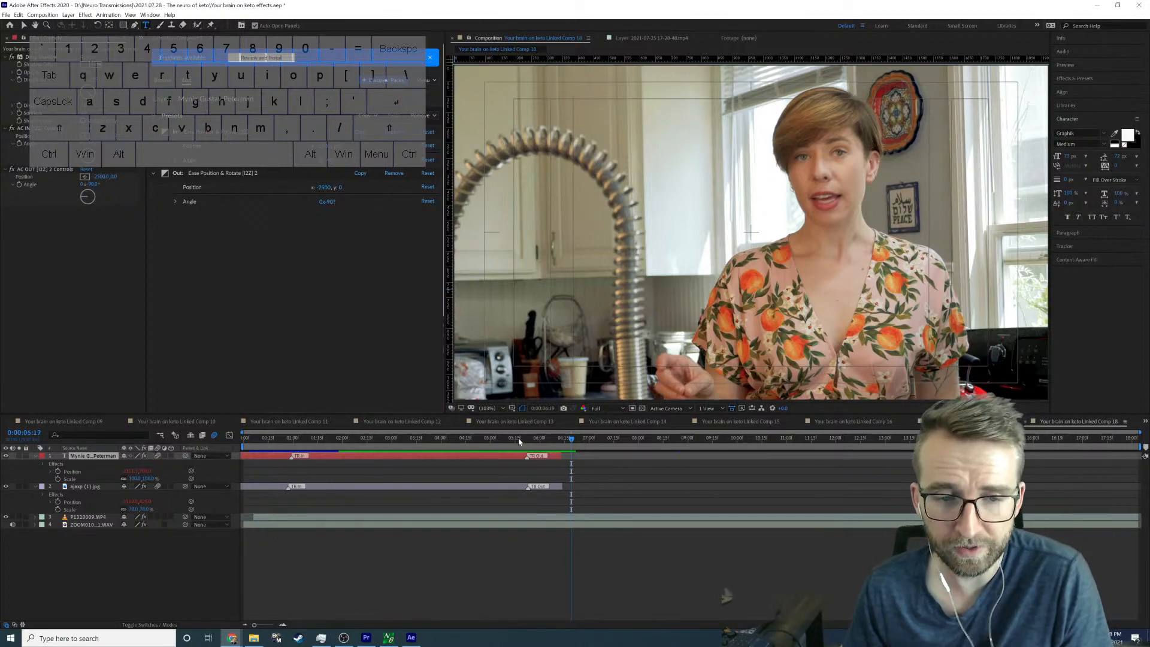
Step: Save the After Effects project after checking the composition's playback, and switch to Premiere Pro
left_click_drag(519, 440, 288, 455)
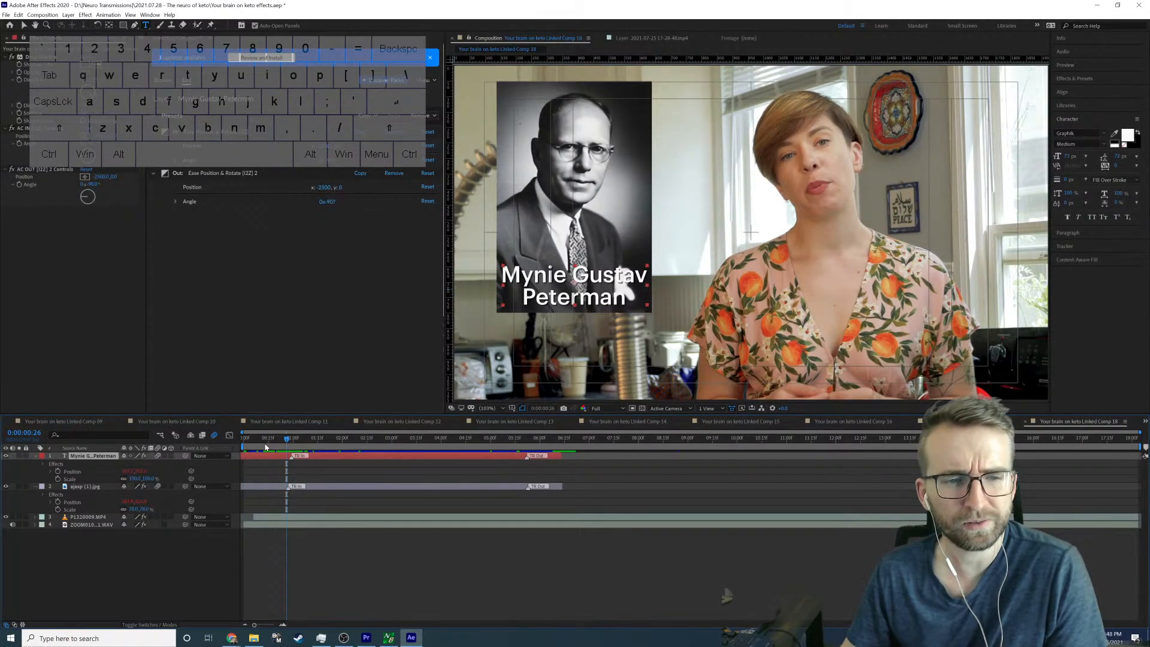
left_click_drag(288, 456, 527, 446)
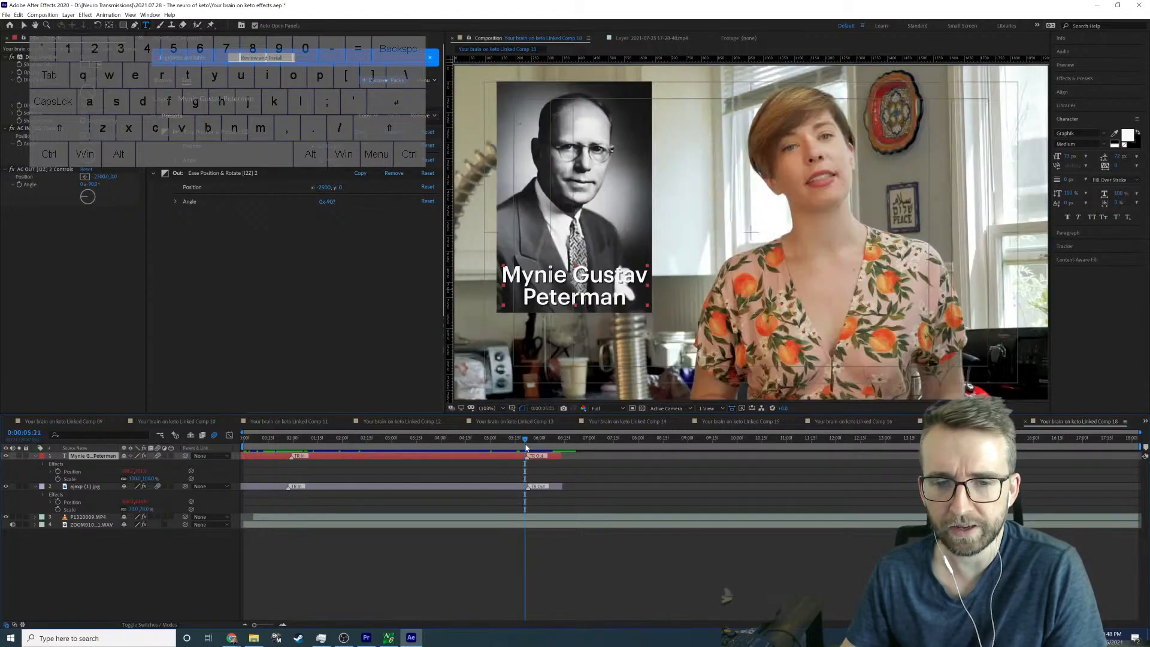
key("space")
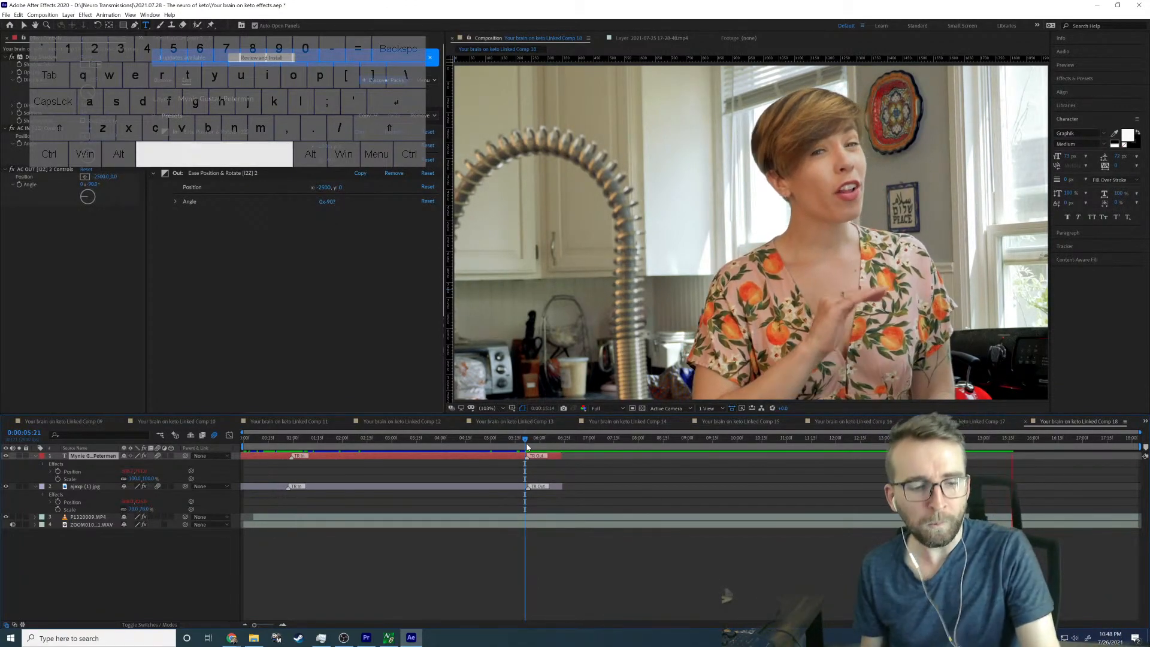
key("ctrl+s")
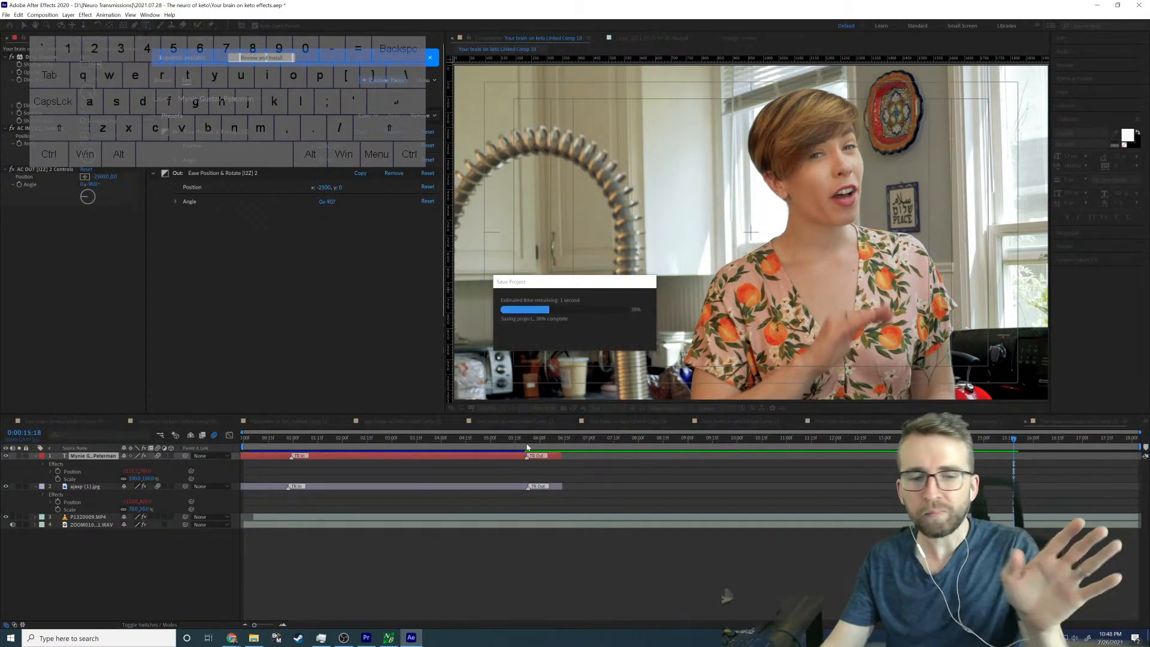
left_click(366, 639)
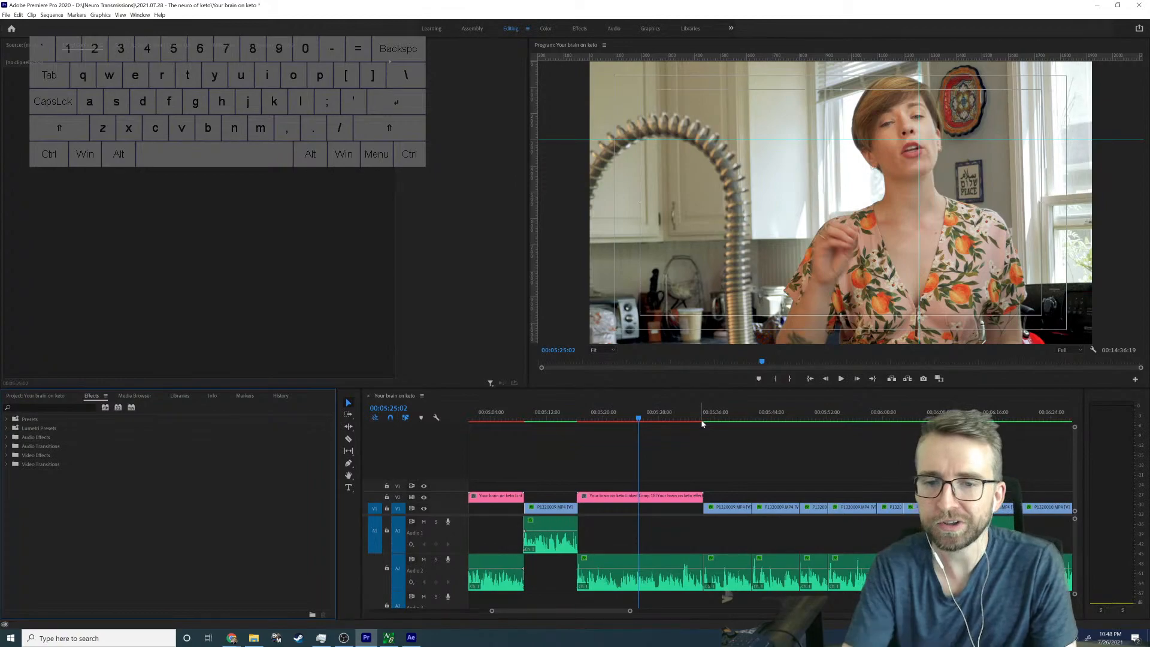
Step: Play back the footage following the linked composition to review the speaker's framing, returning to the section around 05:48
left_click(697, 446)
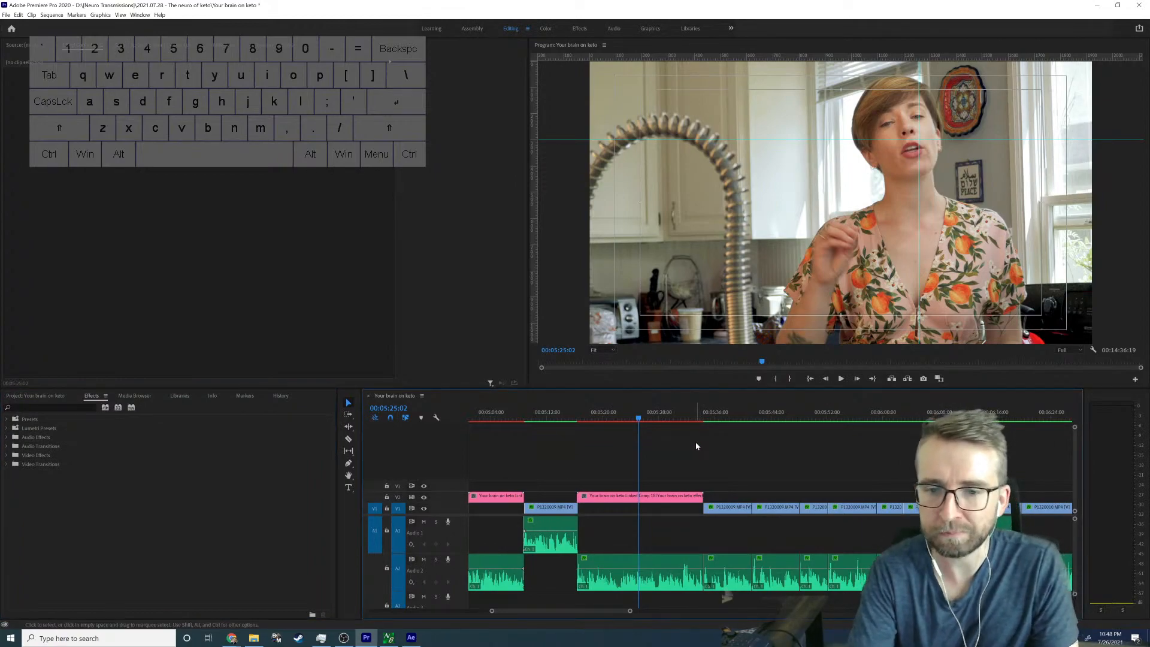
key("Down")
key("space")
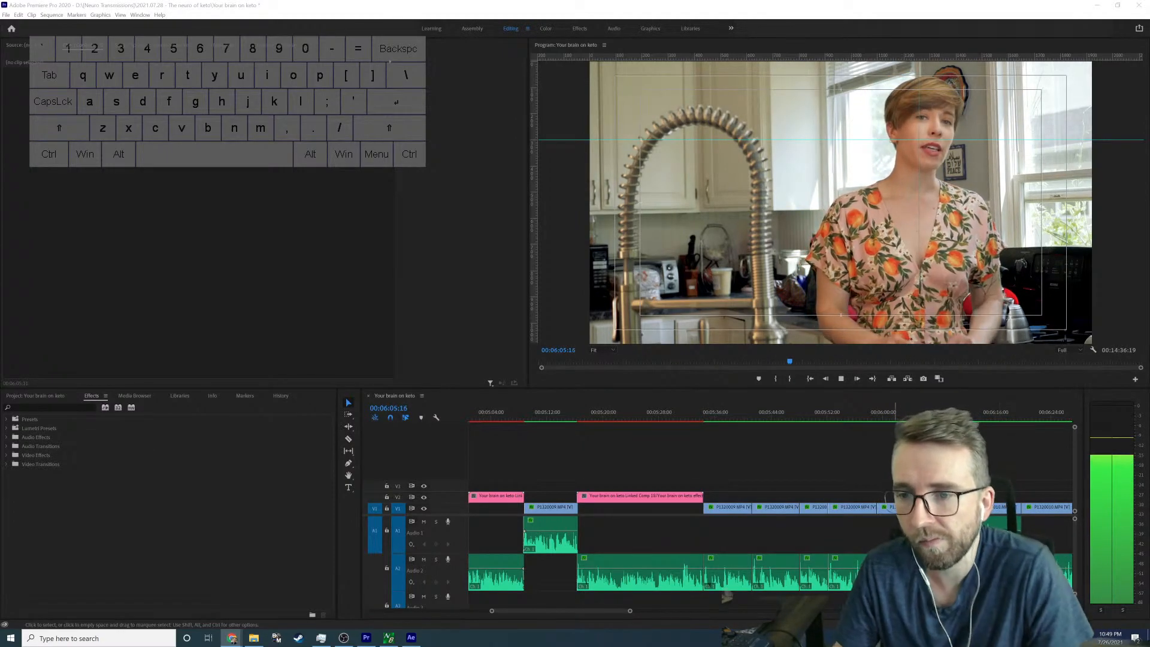
left_click(839, 464)
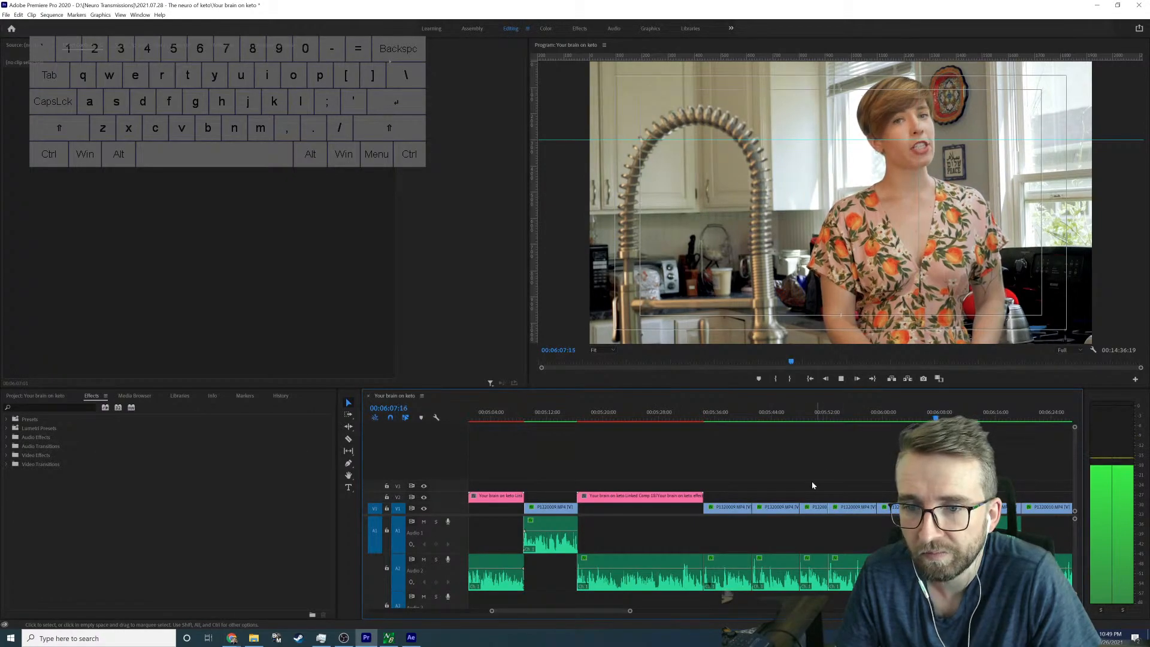
left_click_drag(629, 612, 621, 613)
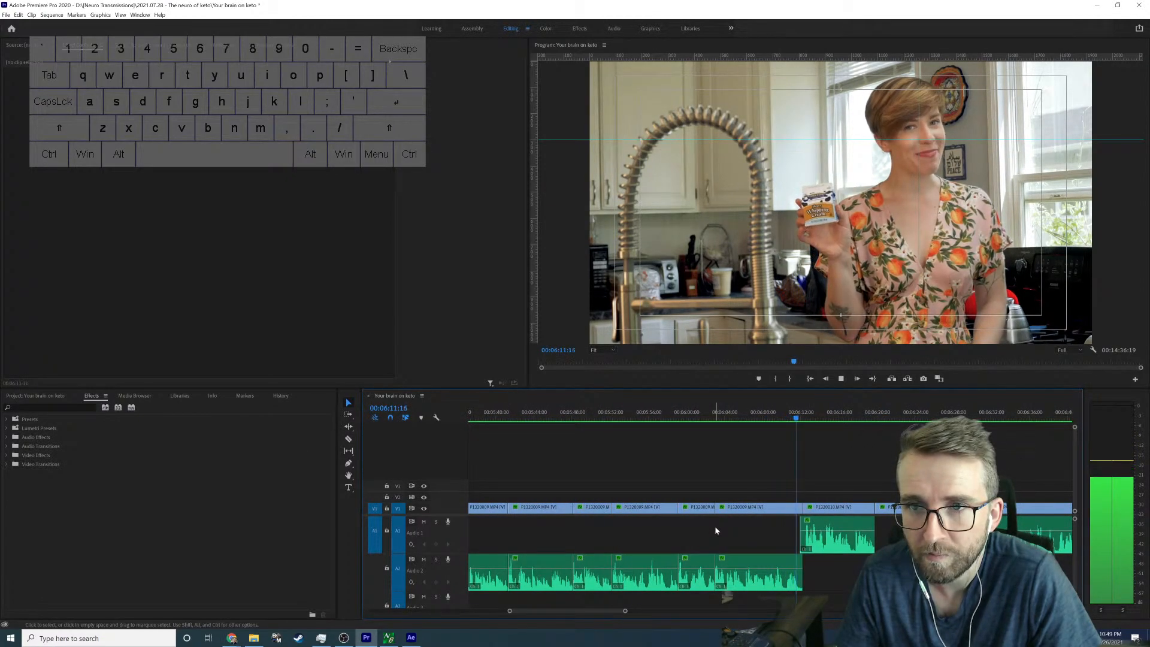
key("space")
scroll(713, 525, "left", 8)
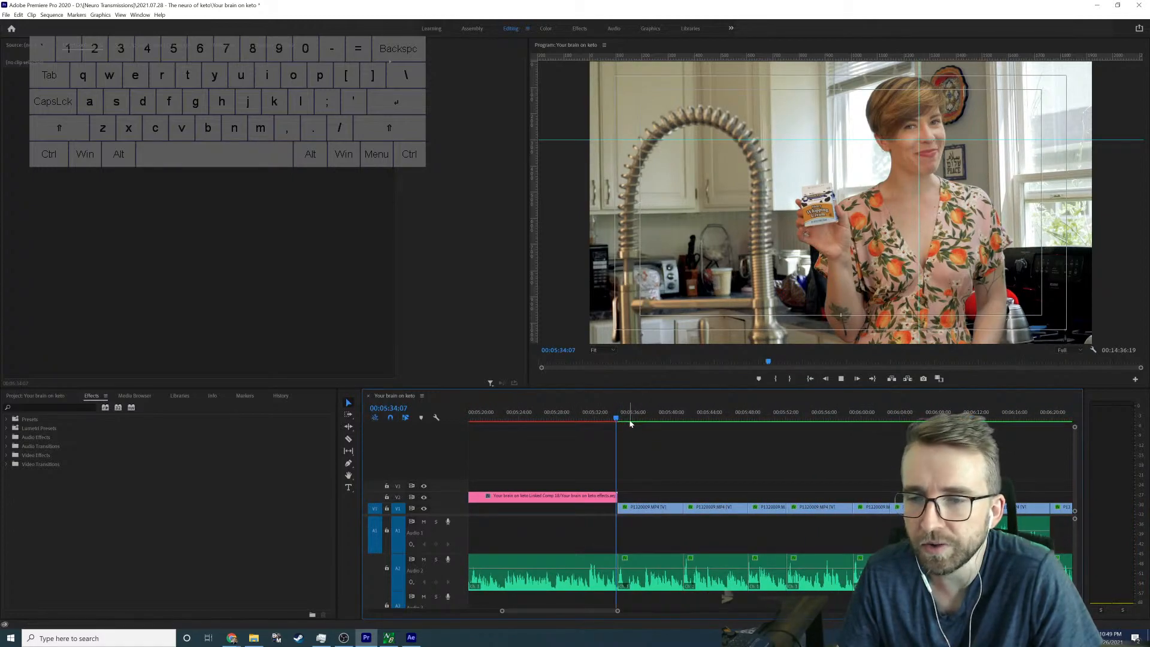
key("space")
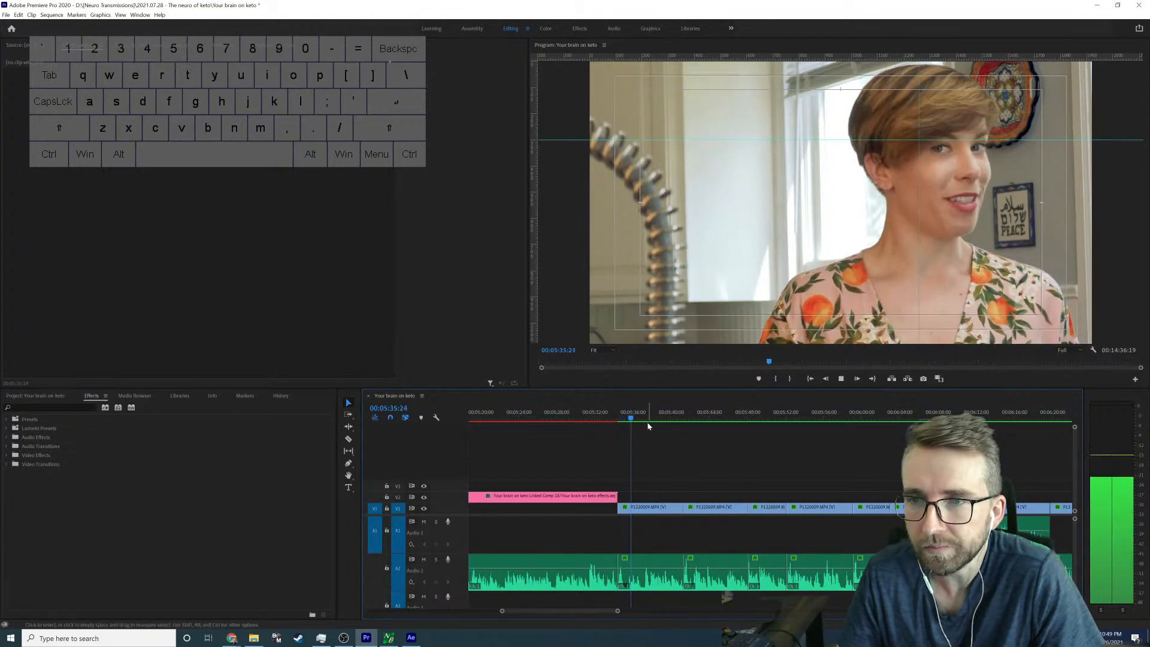
left_click(680, 419)
key("space")
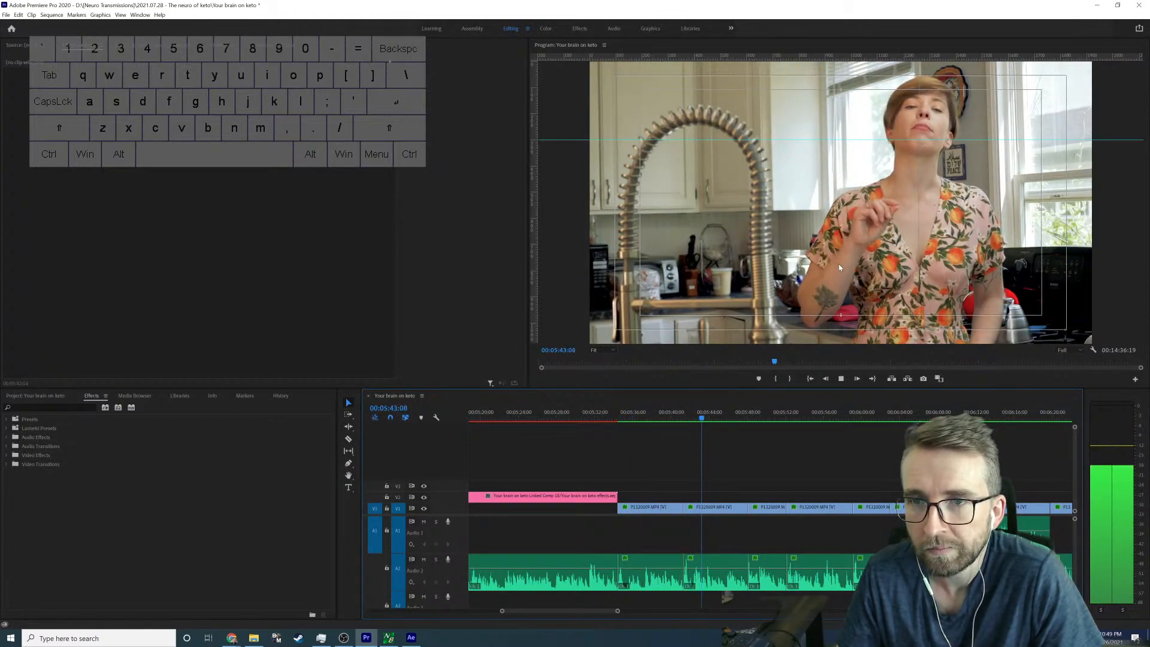
key("space")
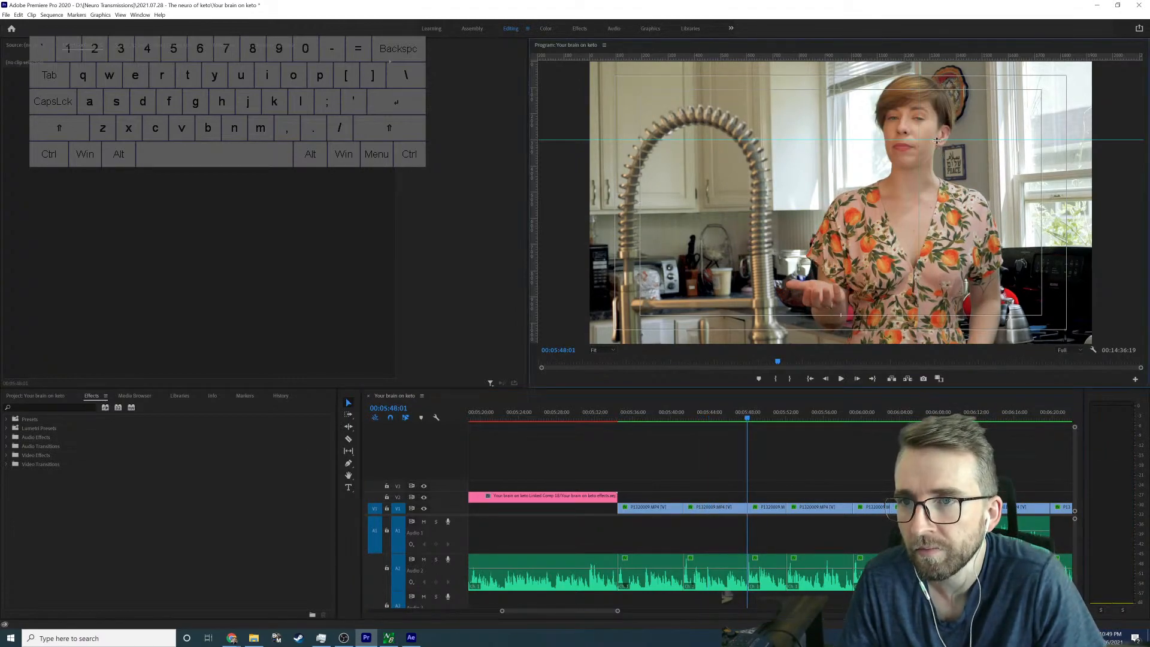
Step: Align the guides with the speaker's eyes on the last frame at 05:48:01 and check playback across the cut
left_click_drag(937, 140, 904, 139)
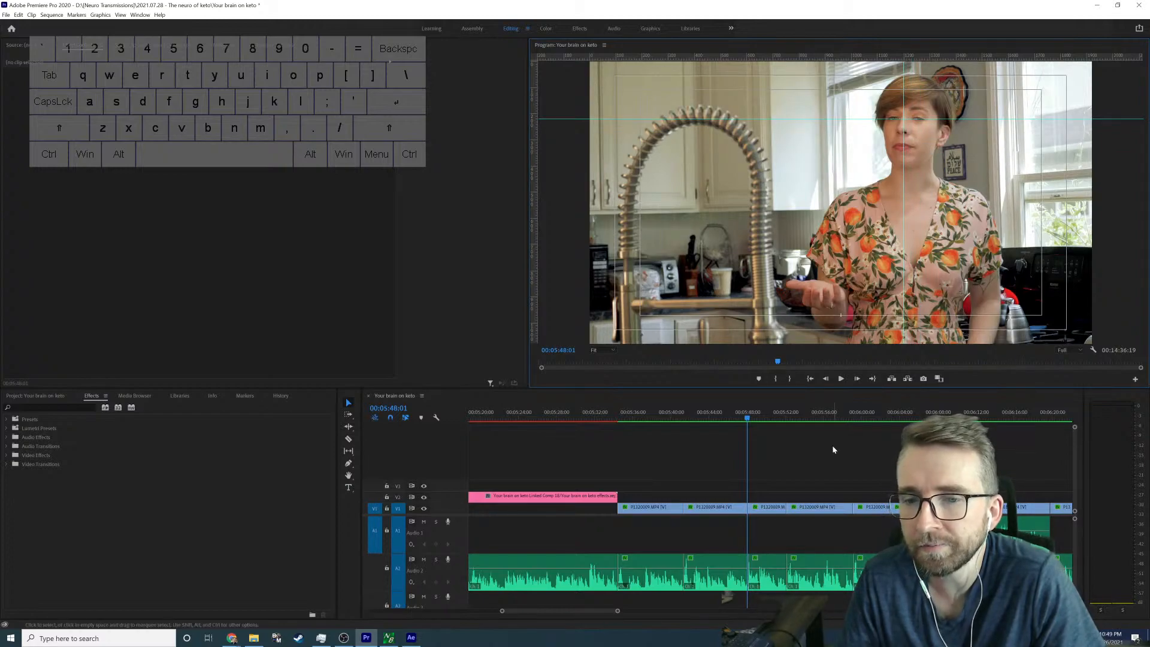
key("Right")
key("space")
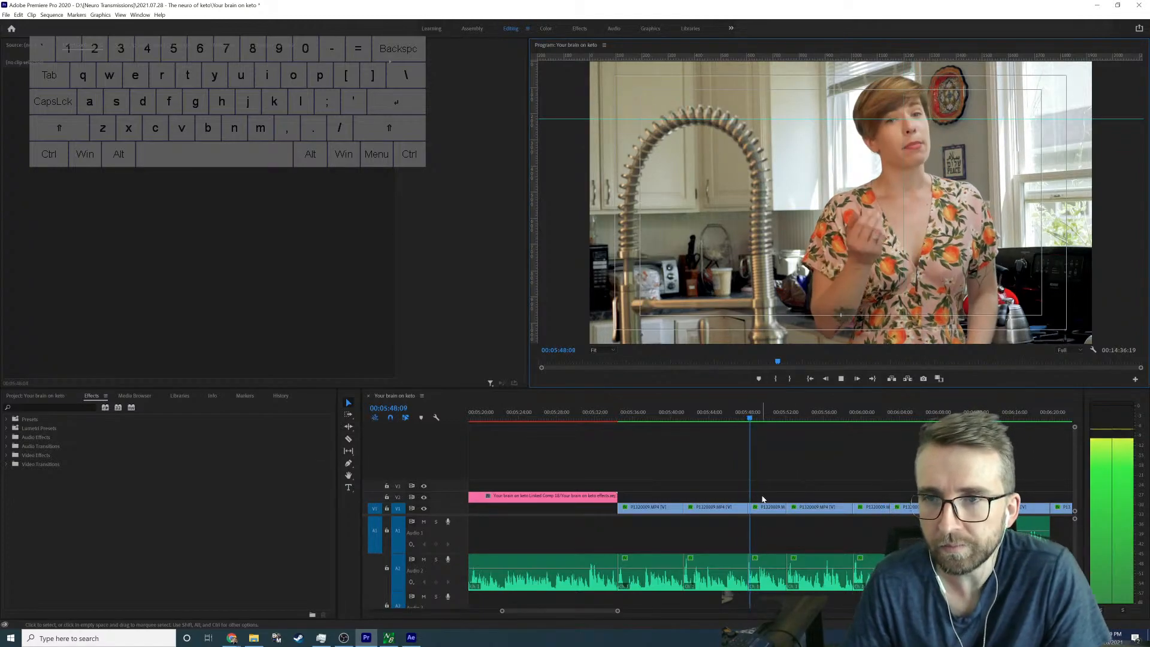
key("space")
Step: Scale up the clip starting at 05:48:02 and reposition it so the speaker's face matches the guides
key("Up")
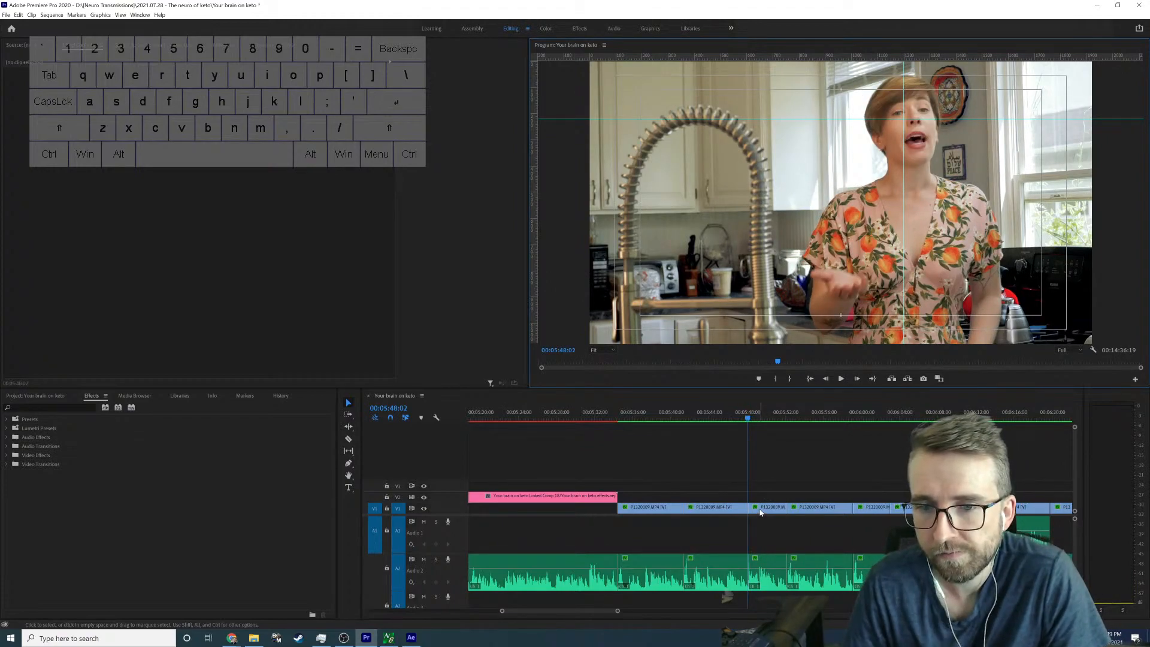
left_click(760, 512)
left_click(199, 100)
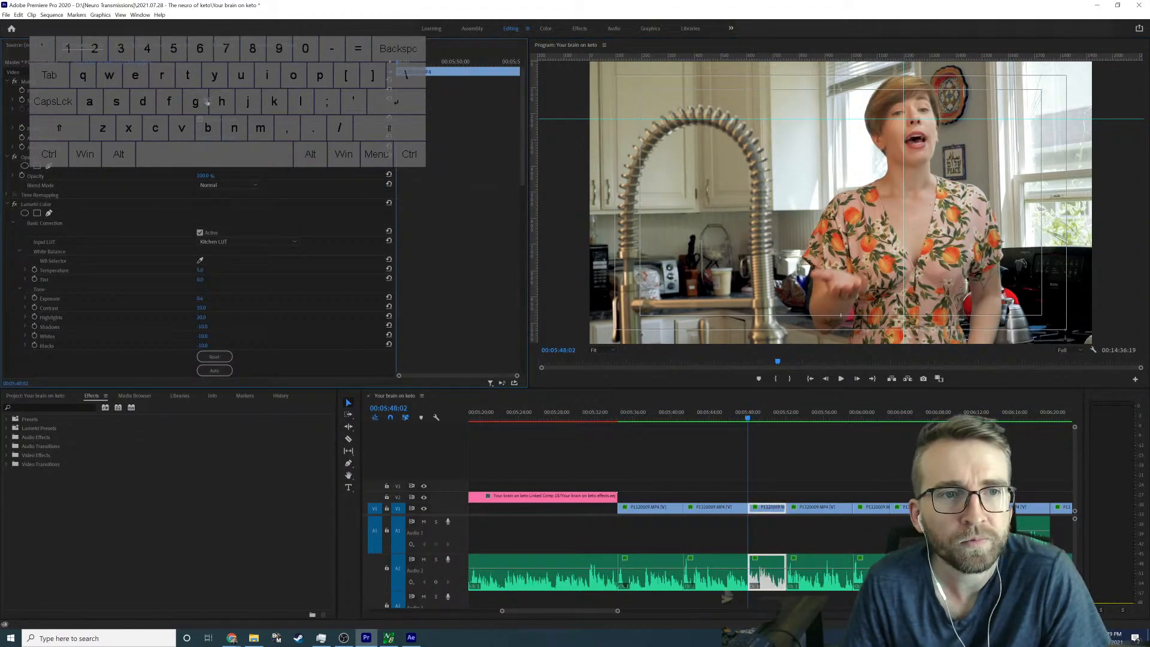
type("6")
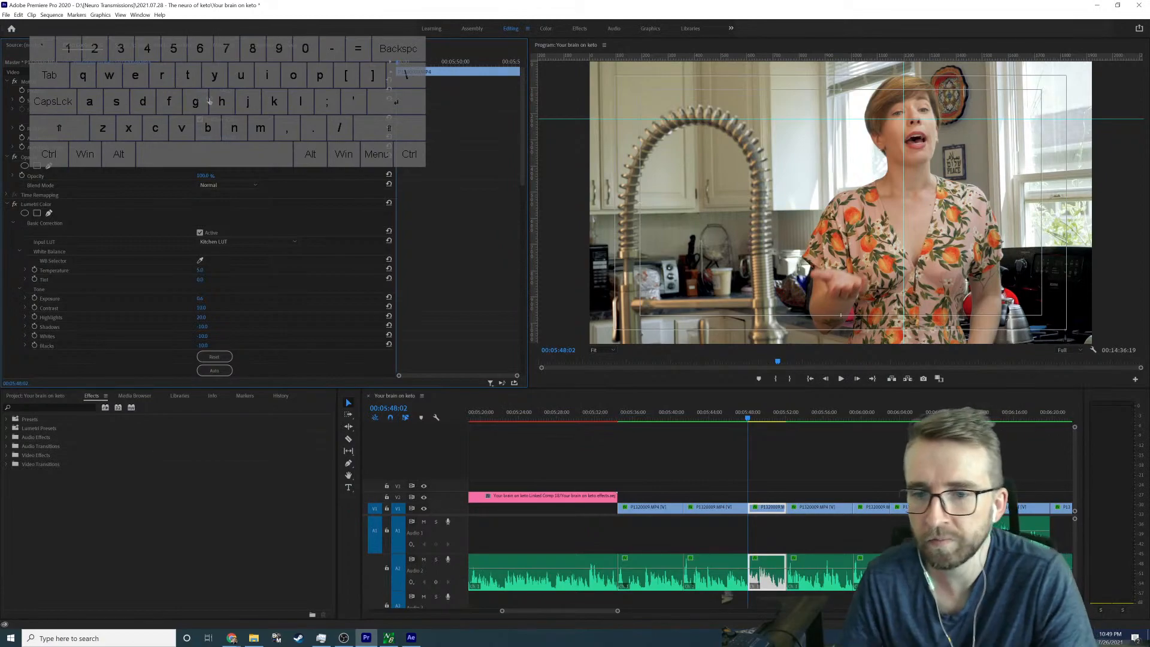
key("Return")
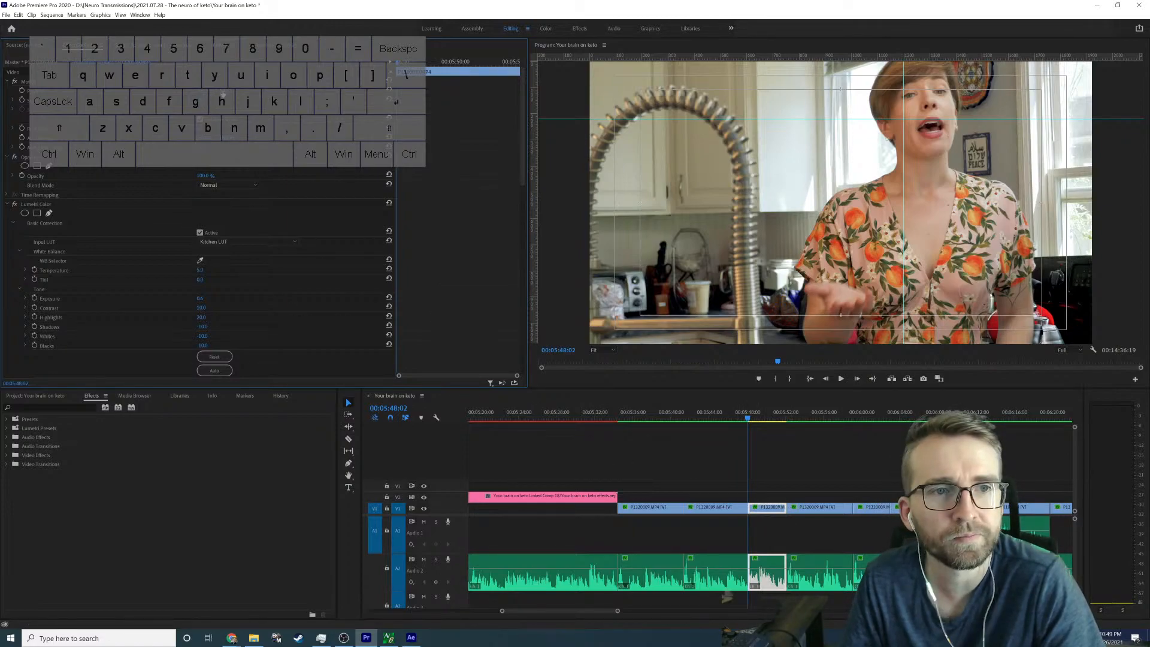
left_click_drag(222, 94, 232, 89)
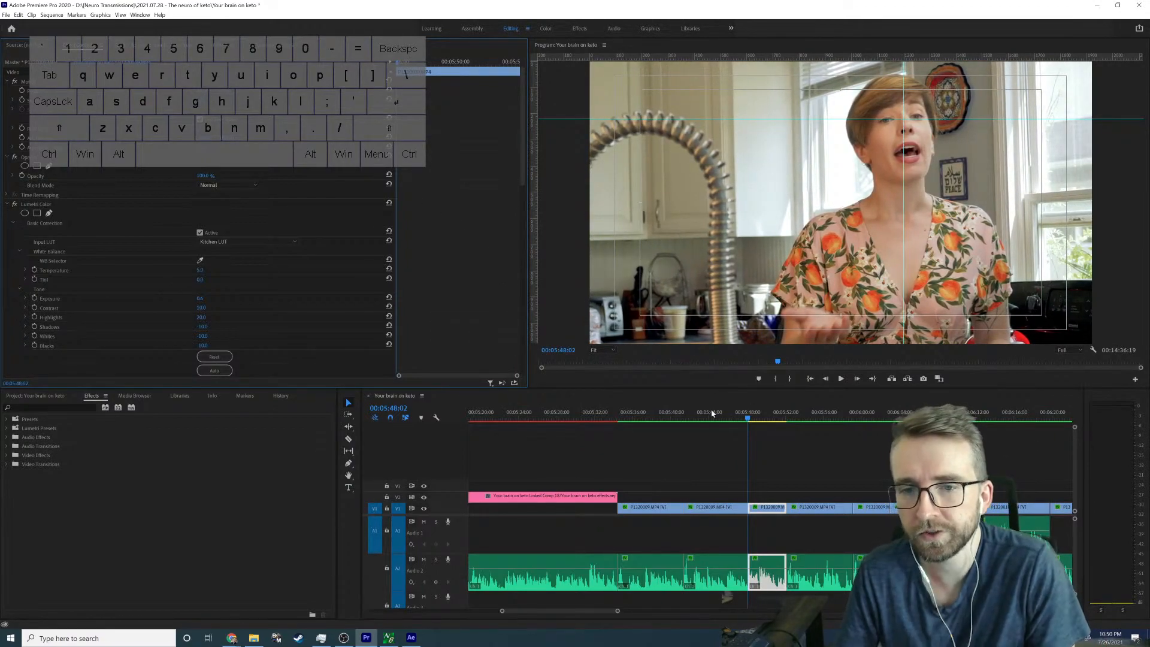
Step: Preview the reframed clip and realign the guides with the speaker's eyes on its last frame at 05:52:03
key("space")
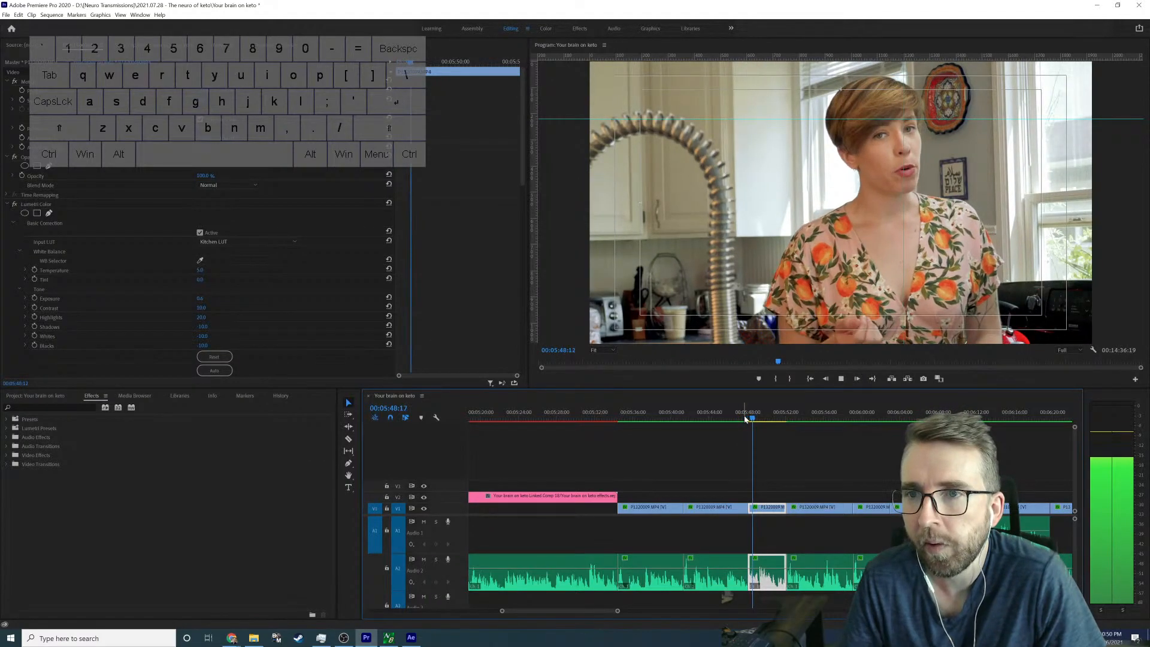
key("space")
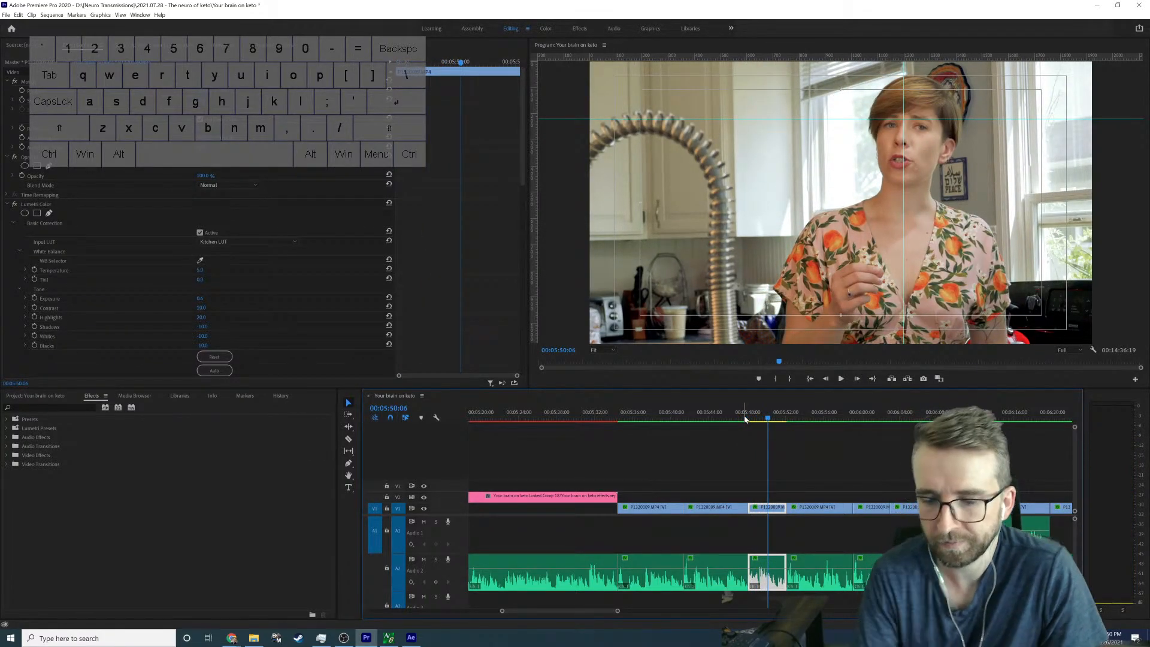
key("Down")
key("Left")
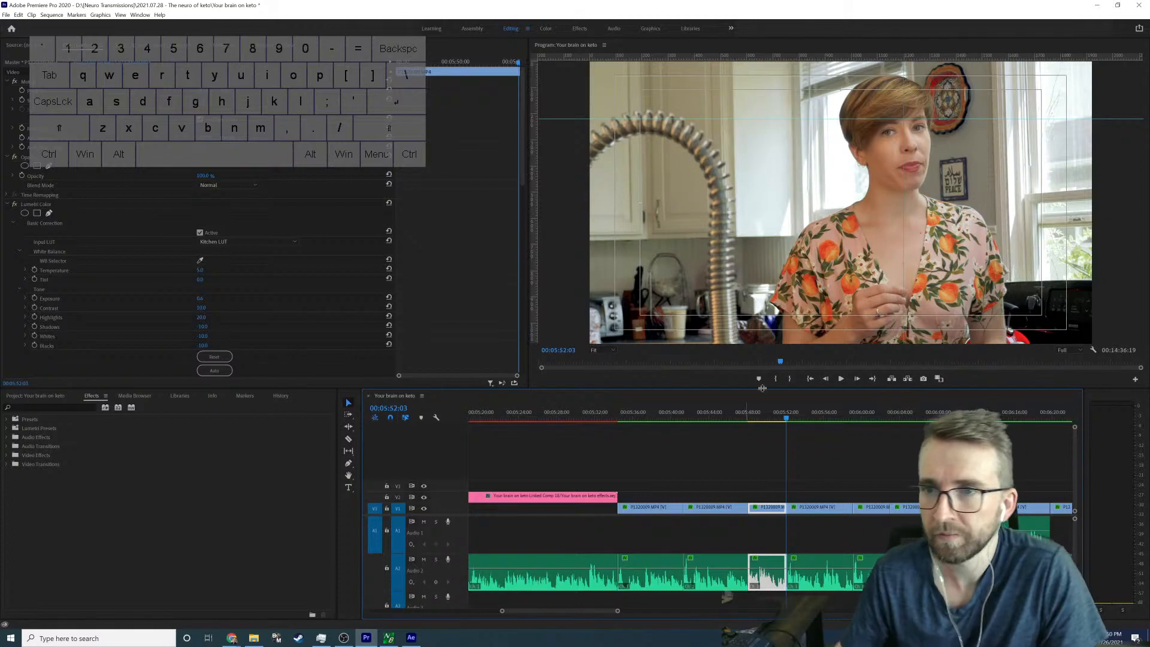
left_click_drag(940, 119, 907, 160)
Step: Set the scale of the clip starting at 05:52:04 to 70 and reposition it to match the guides
key("Right")
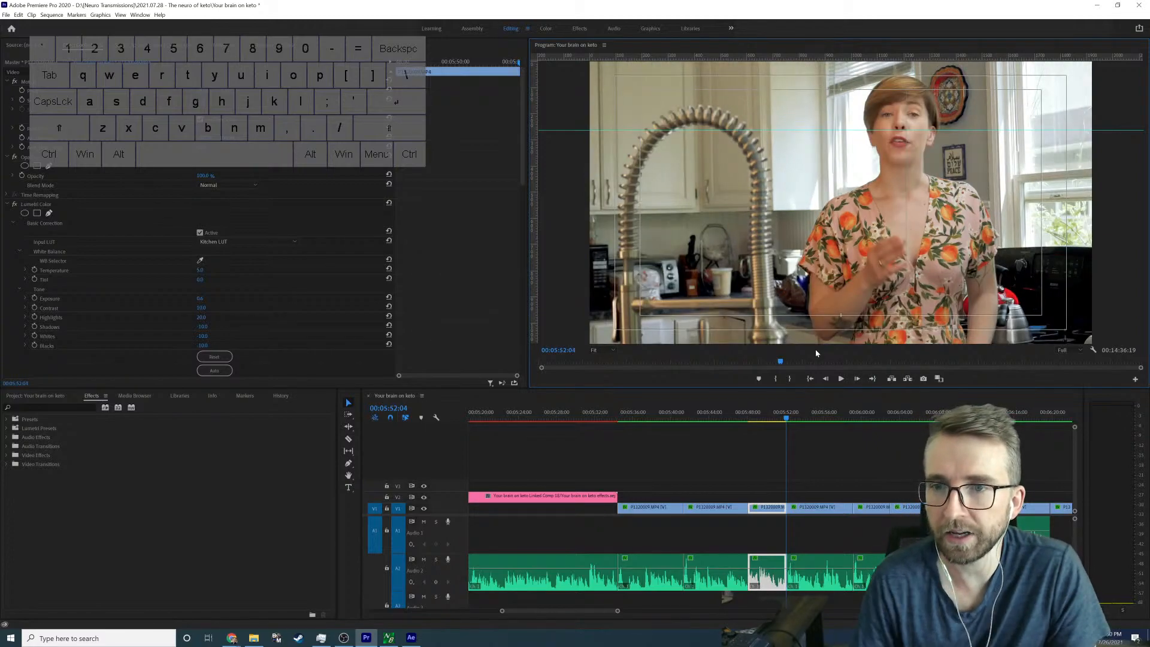
left_click(818, 508)
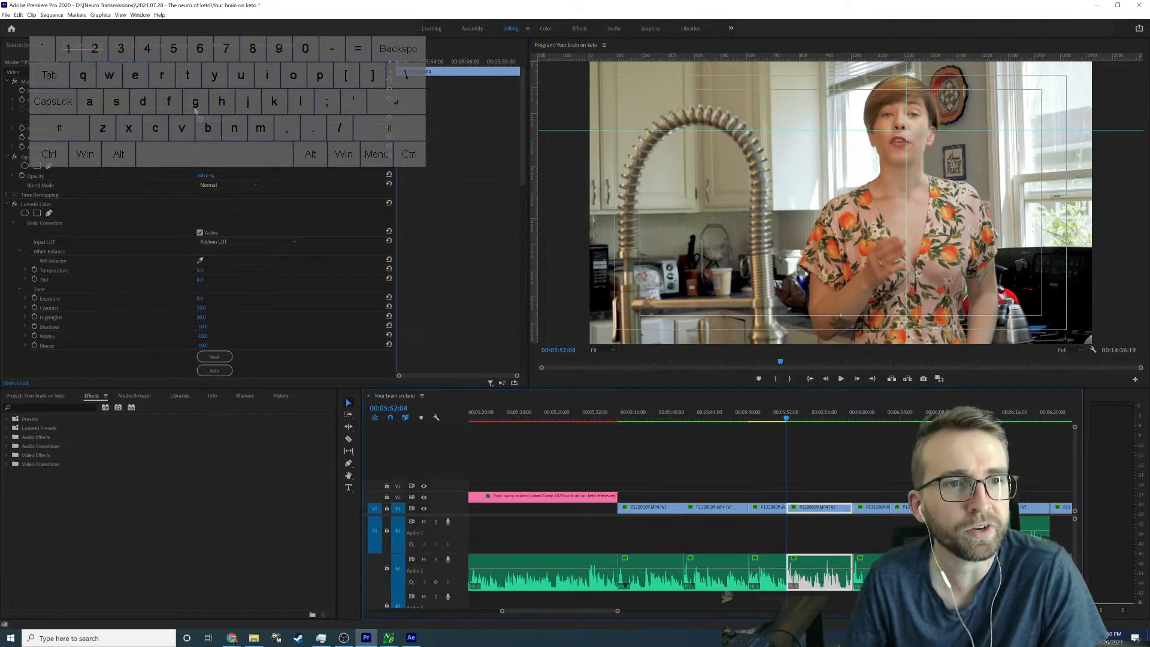
type("70")
key("Return")
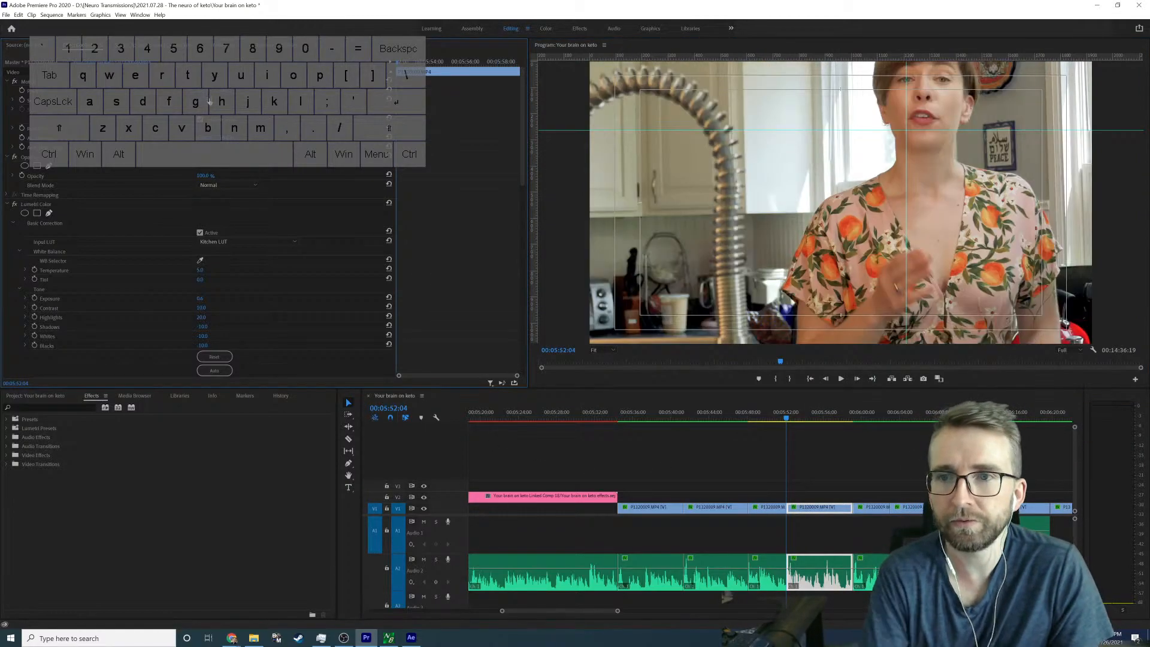
left_click_drag(229, 92, 344, 93)
left_click_drag(202, 91, 156, 91)
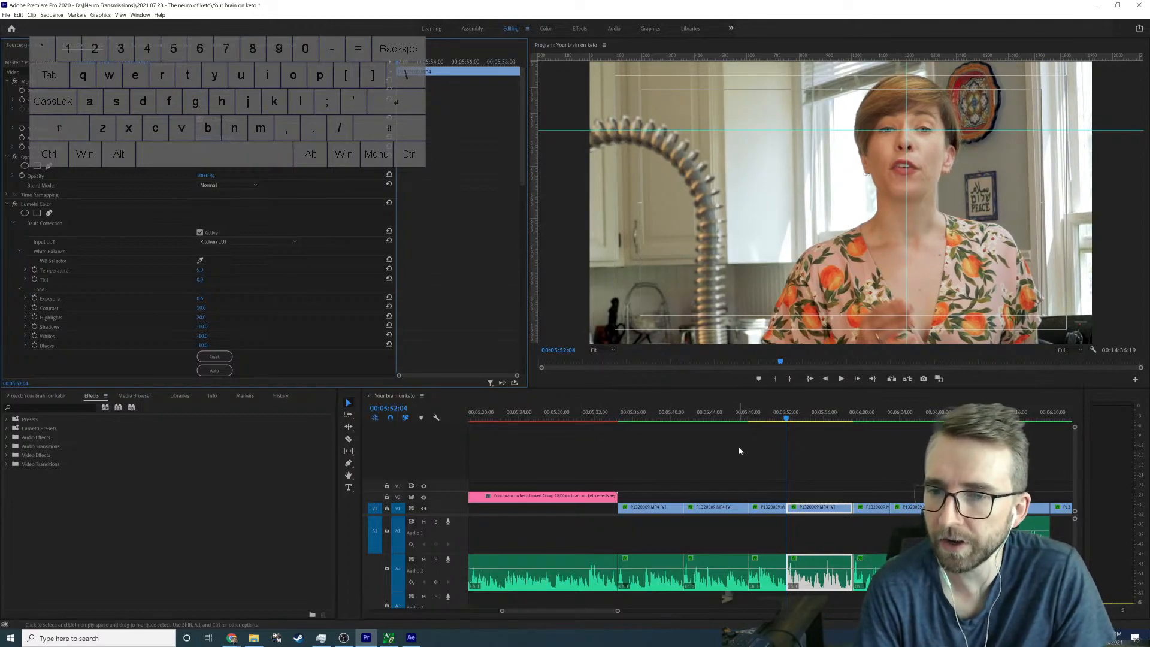
Step: Realign the guides with the speaker's eyes on the reframed clip's last frame at 05:59:02
key("Down")
key("Left")
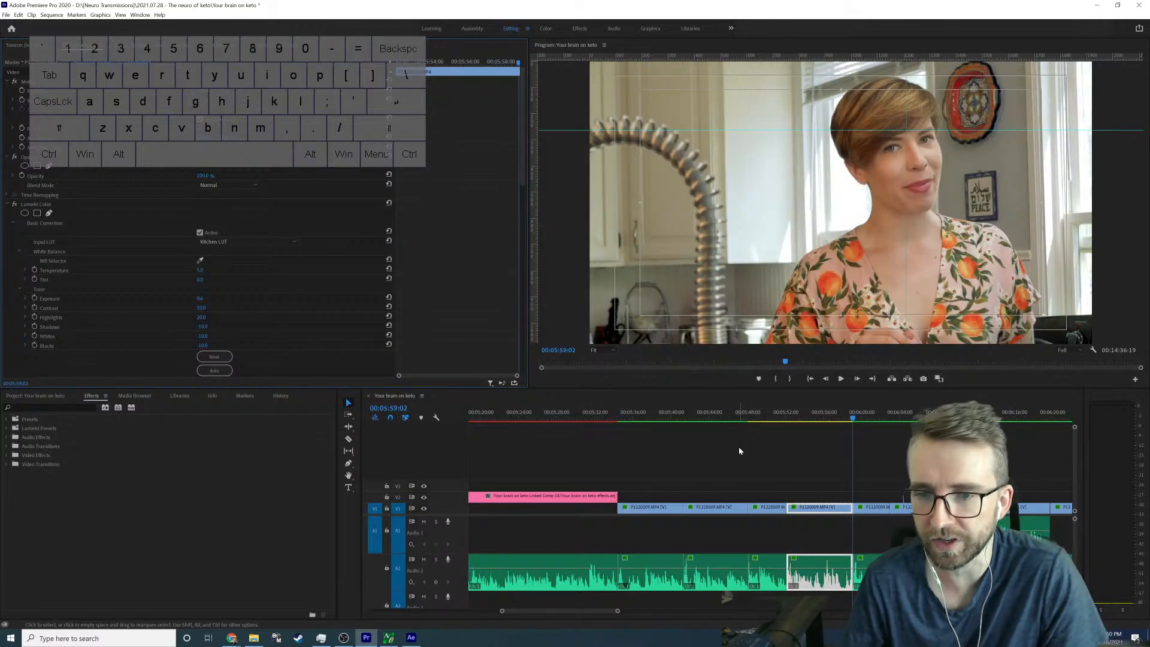
left_click_drag(923, 129, 911, 155)
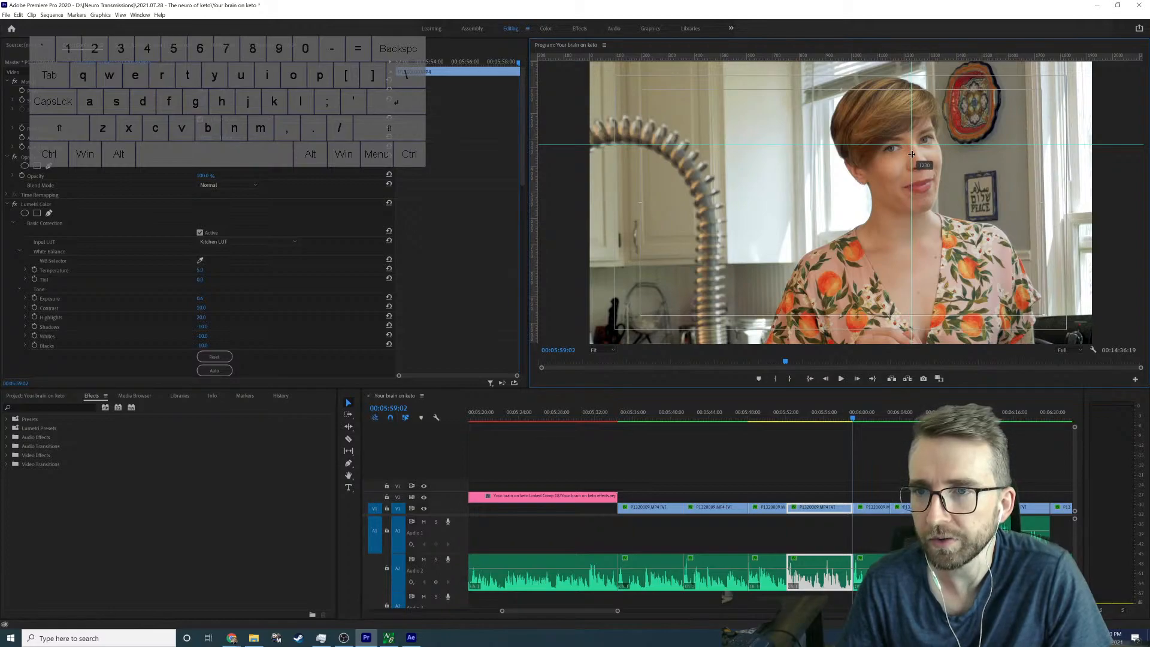
Step: Scale up the clip starting at 05:59:03 and reposition it so the speaker's eyes line up with the guides
key("Right")
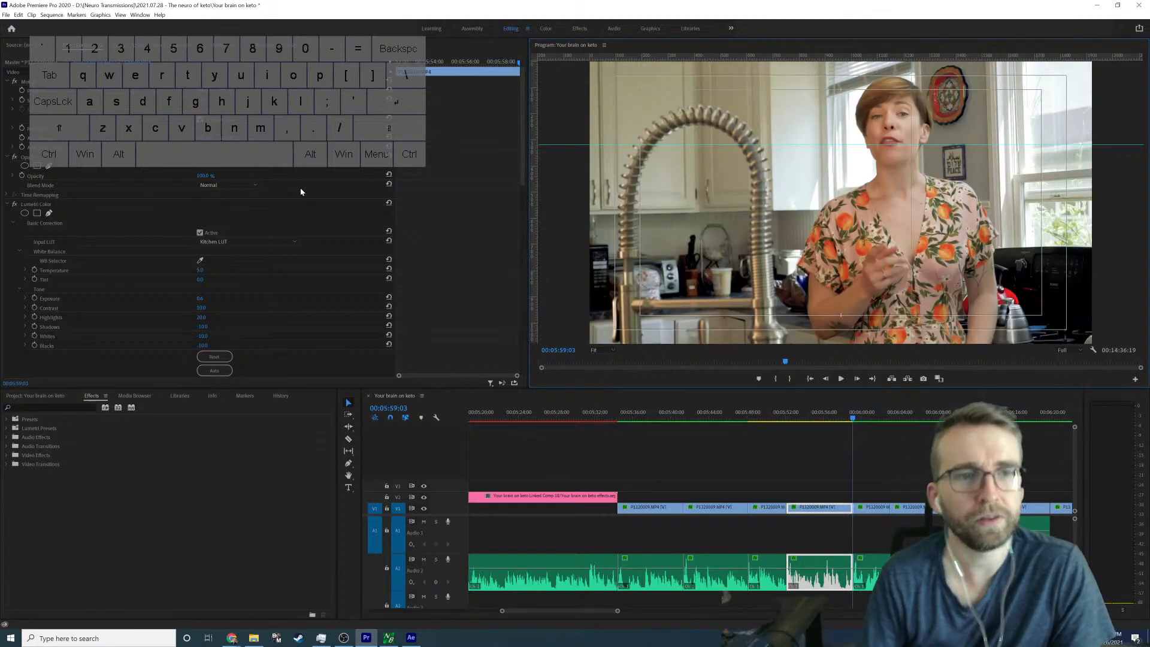
left_click(873, 508)
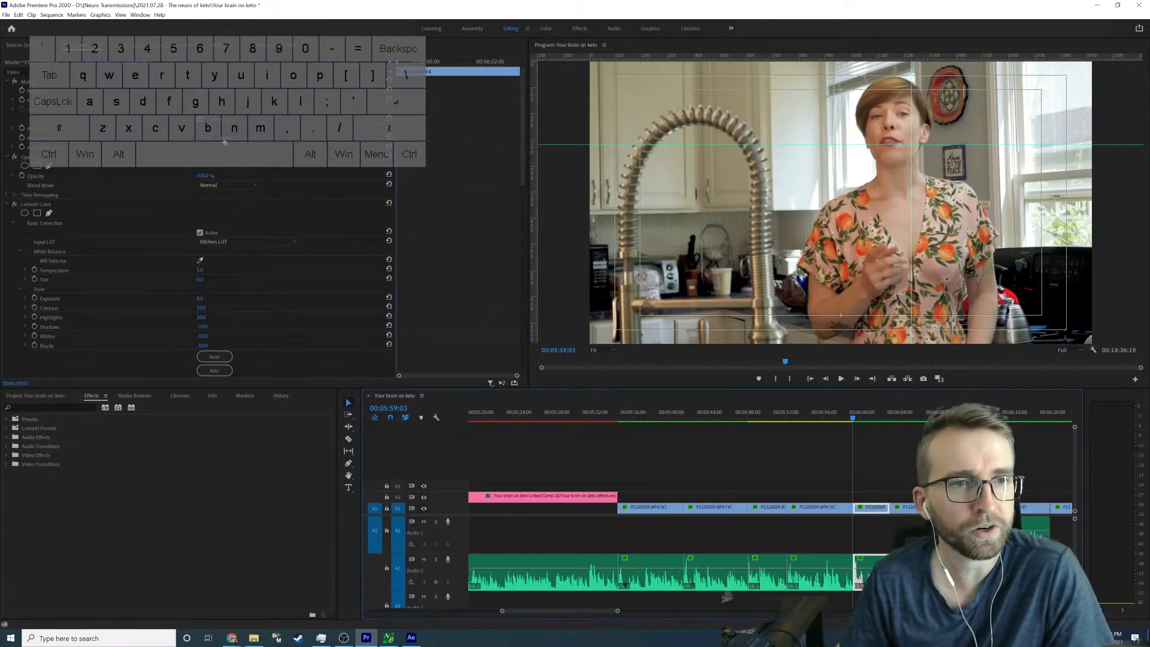
left_click(197, 100)
key("Return")
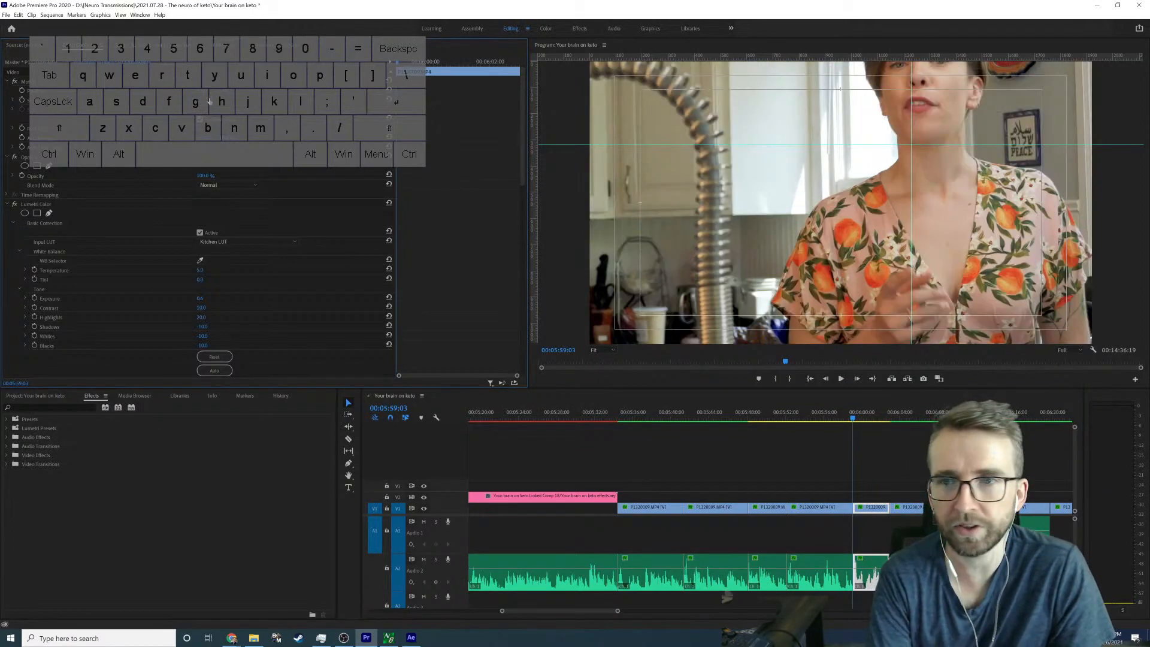
left_click_drag(225, 90, 371, 90)
left_click_drag(204, 90, 182, 90)
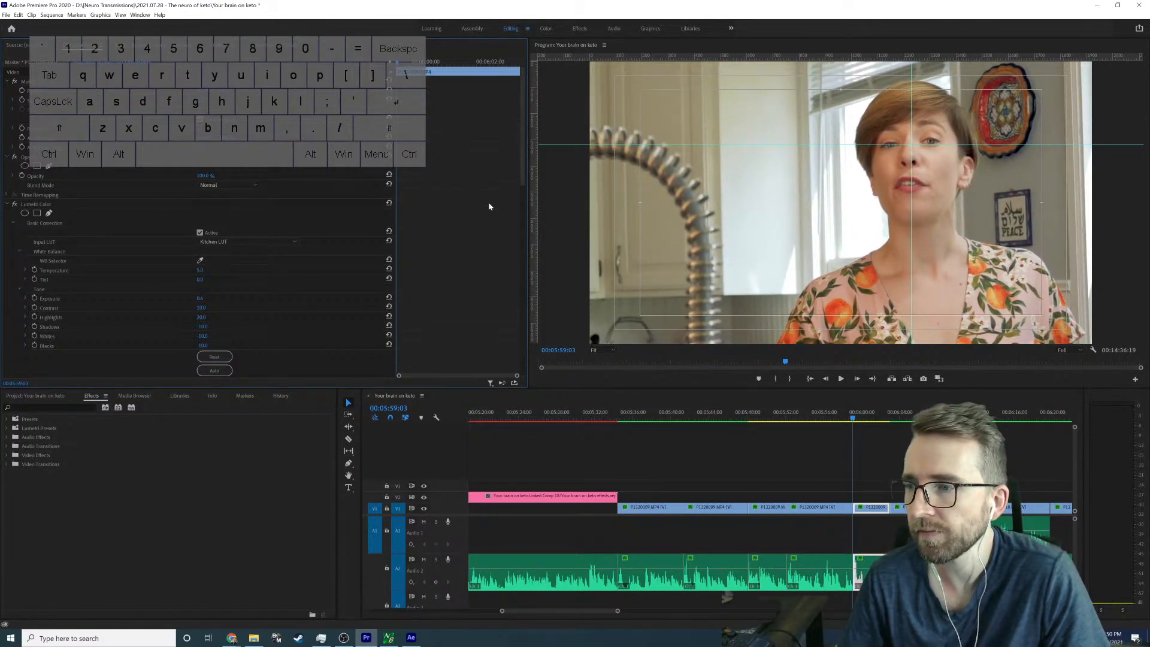
Step: Lower the horizontal guide to the speaker's eye level on the clip's last frame at 06:02:27
key("Down")
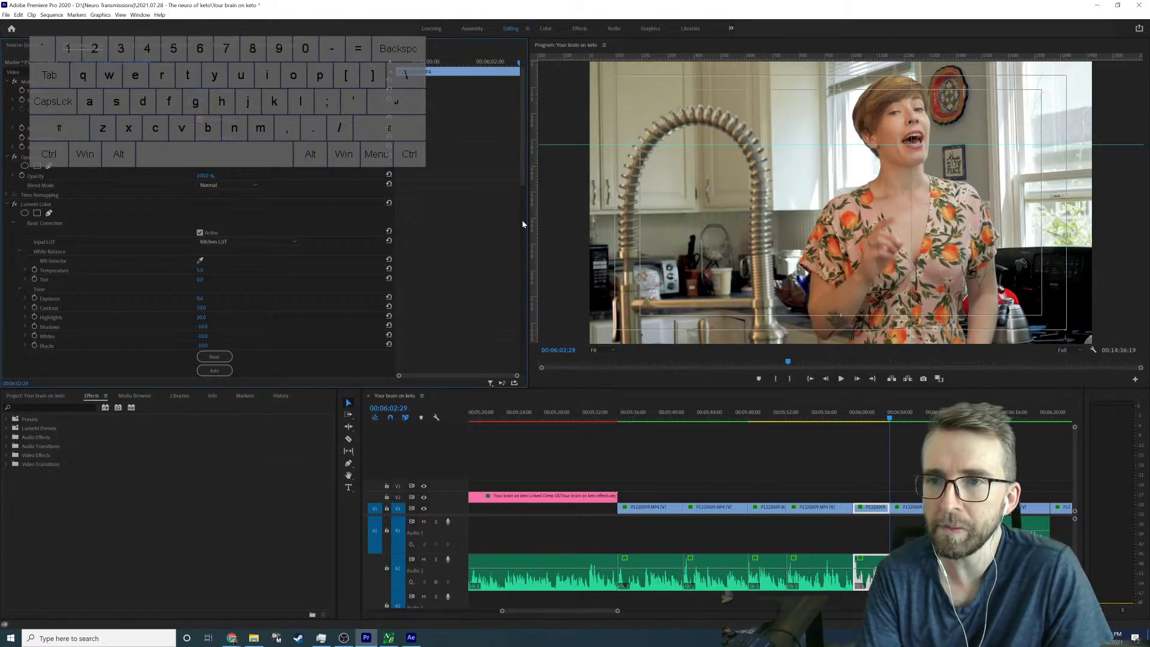
key("Left")
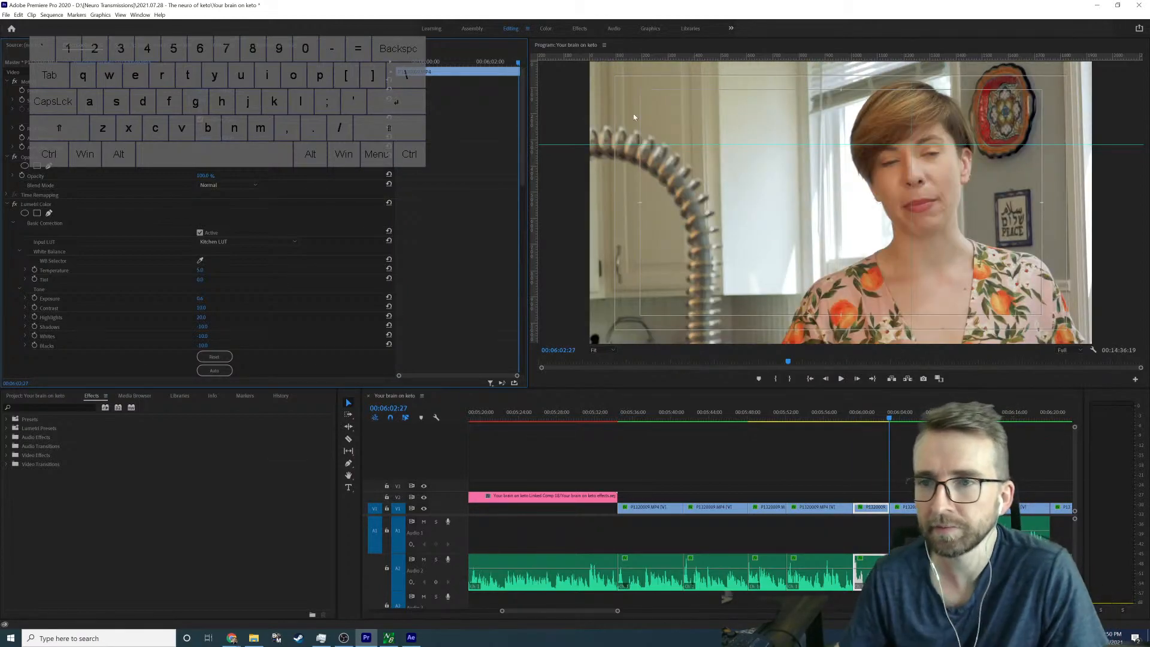
left_click_drag(915, 151, 921, 158)
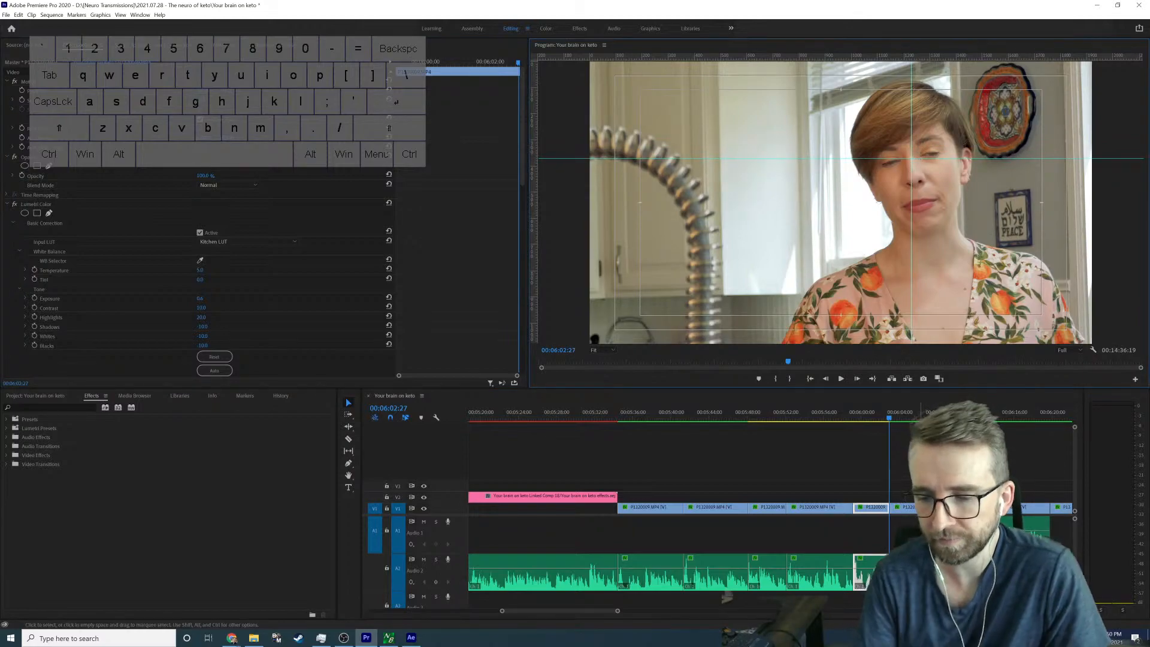
Step: Set the scale of the clip starting at 06:02:28 to 90 and reposition it so the speaker's face meets the guides
key("Right")
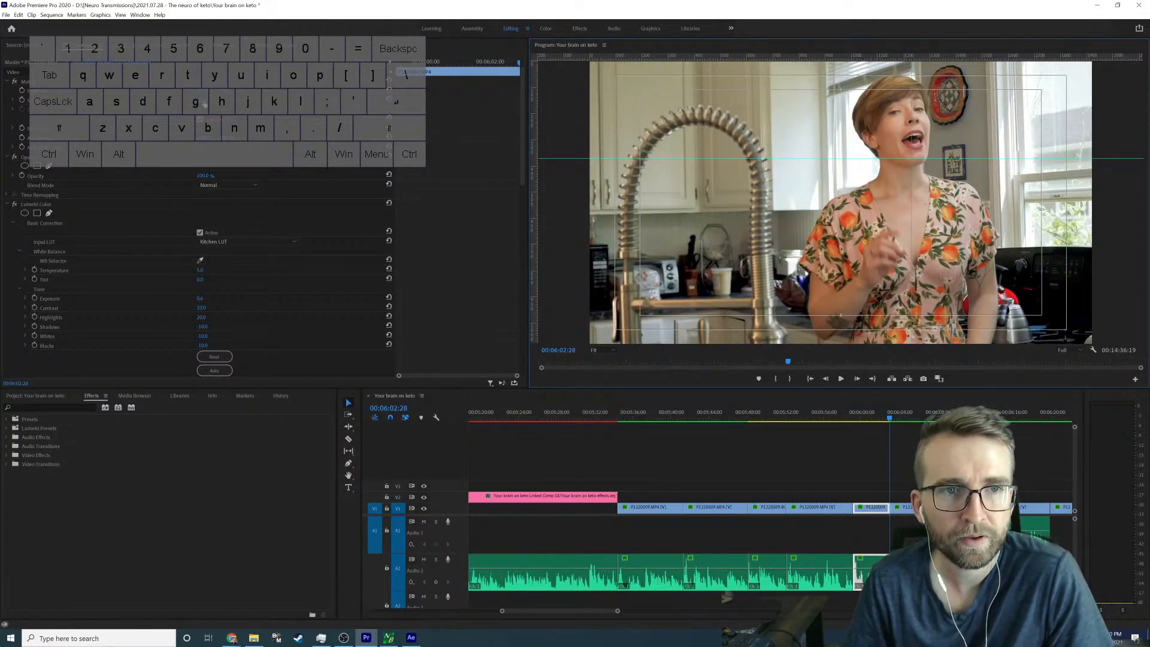
left_click(902, 507)
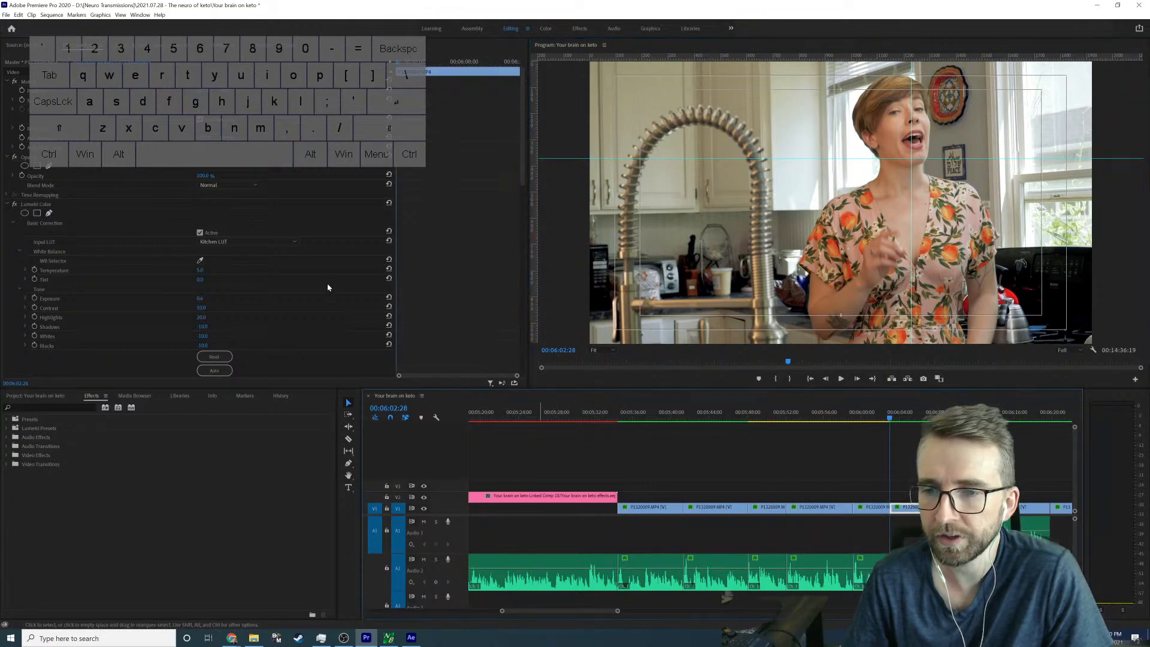
left_click(211, 100)
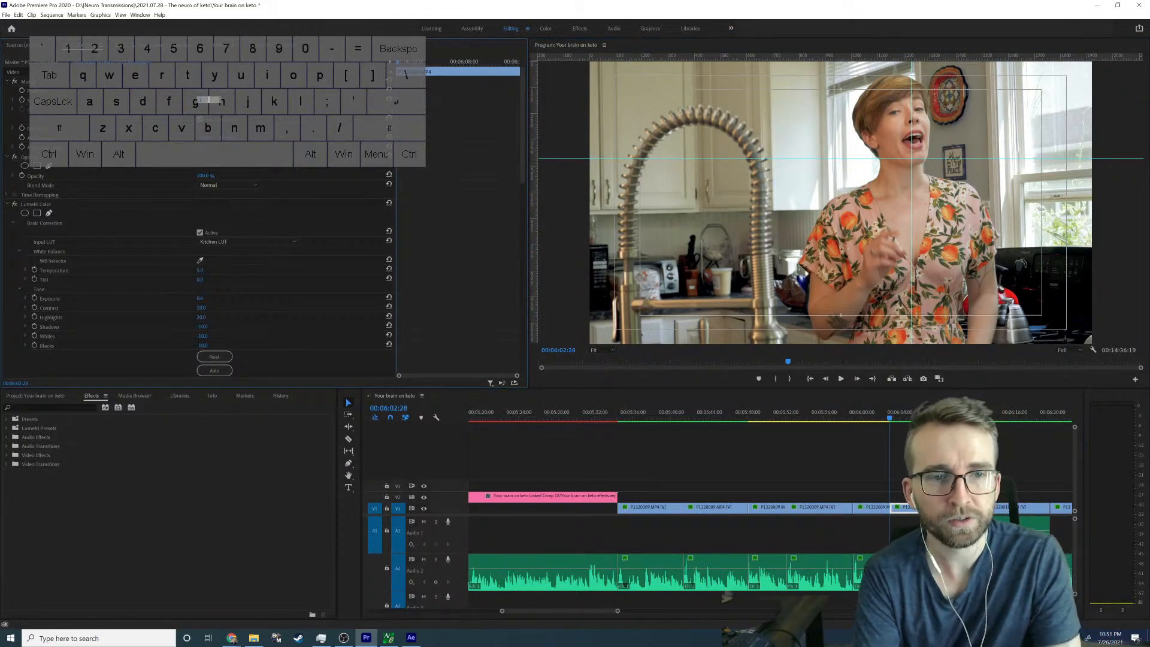
key("BackSpace")
type("90")
key("Return")
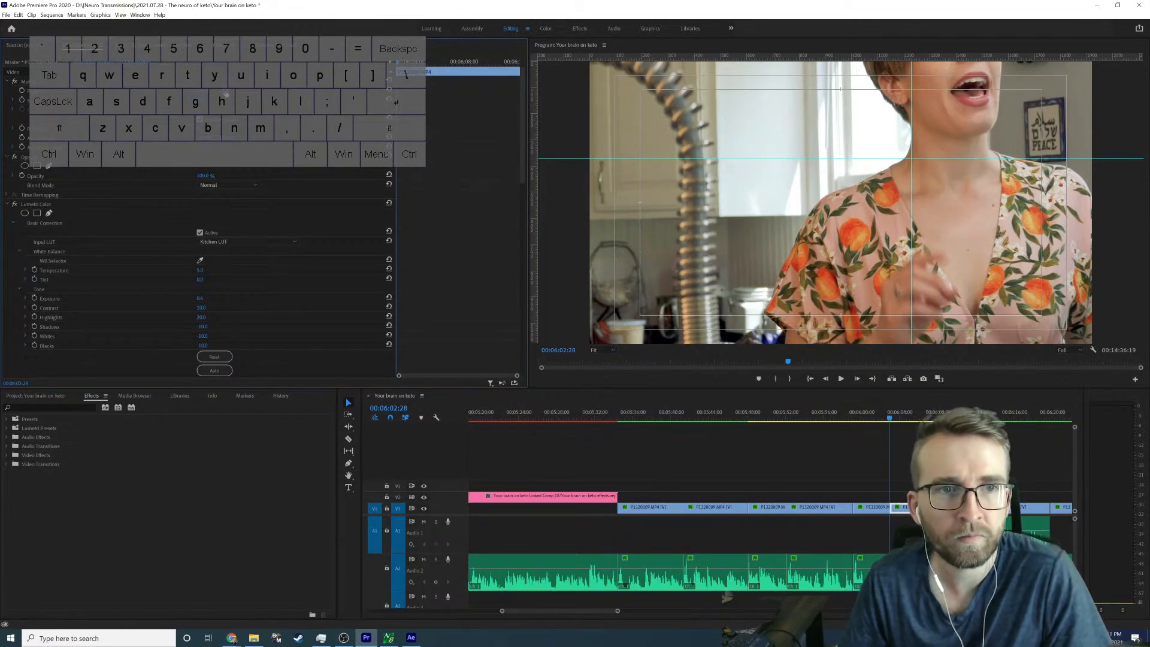
left_click_drag(226, 92, 473, 92)
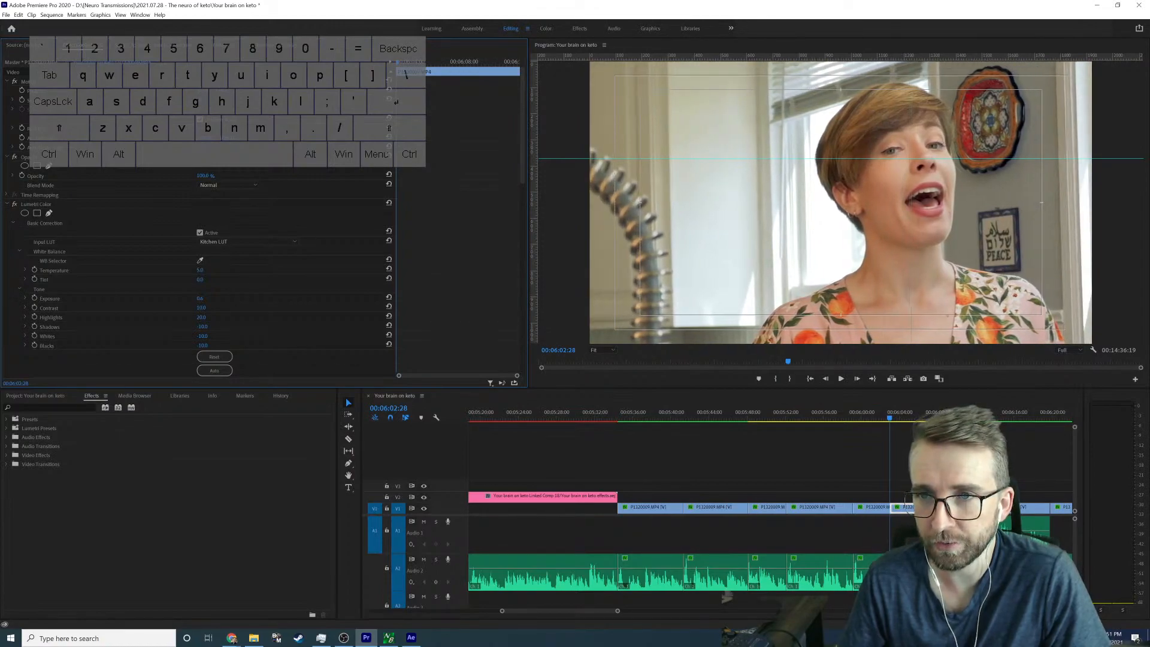
Step: Shift the clip's image upward to frame the held-up whipping cream carton, check it in playback, and save the project
key("space")
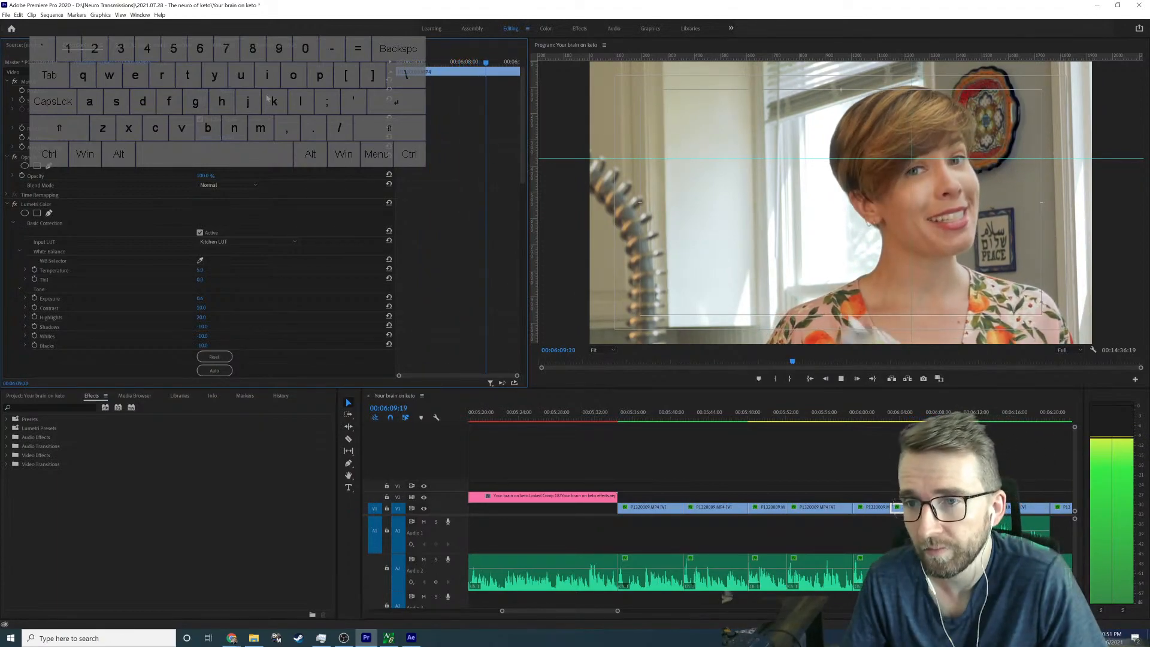
key("space")
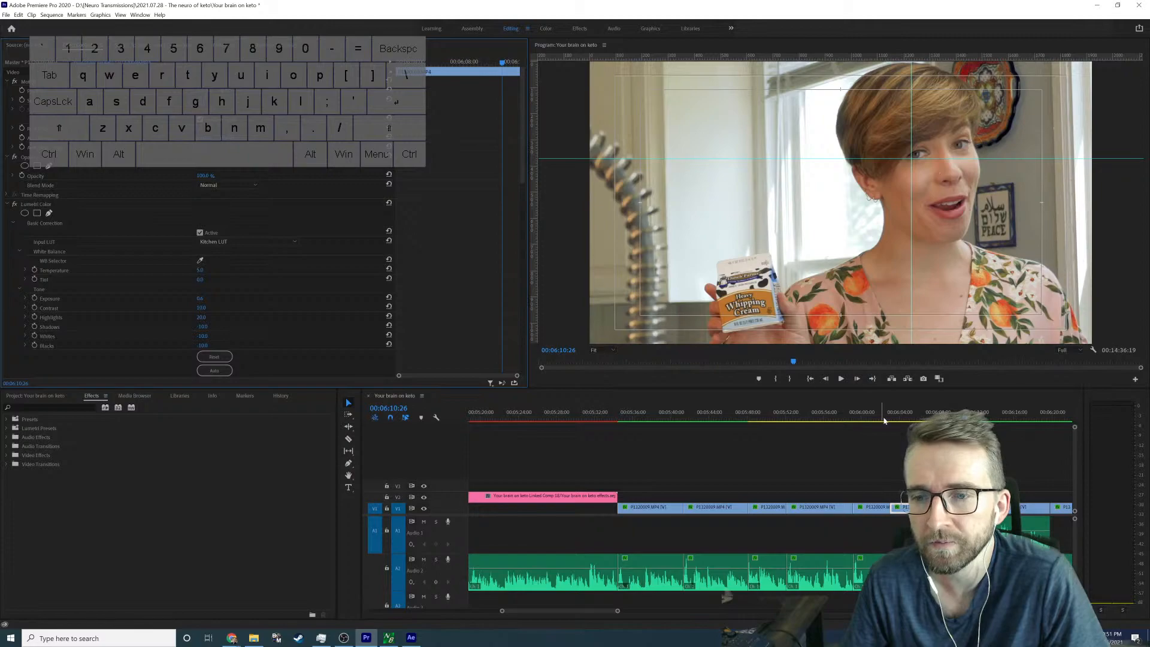
left_click(896, 417)
key("space")
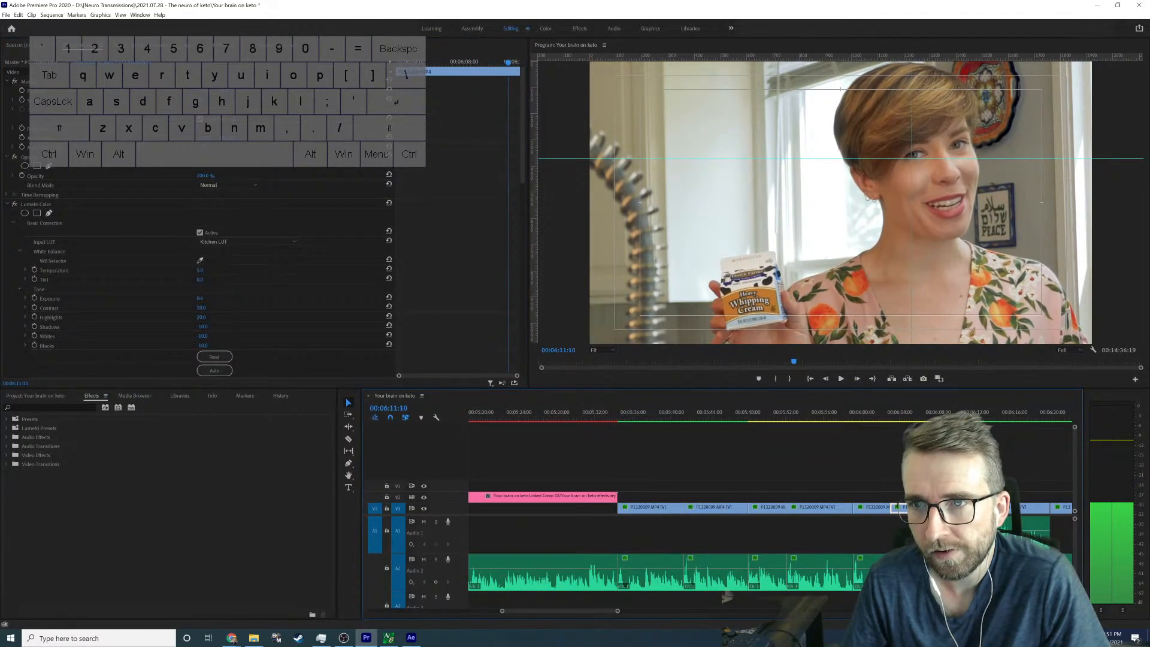
left_click(878, 417)
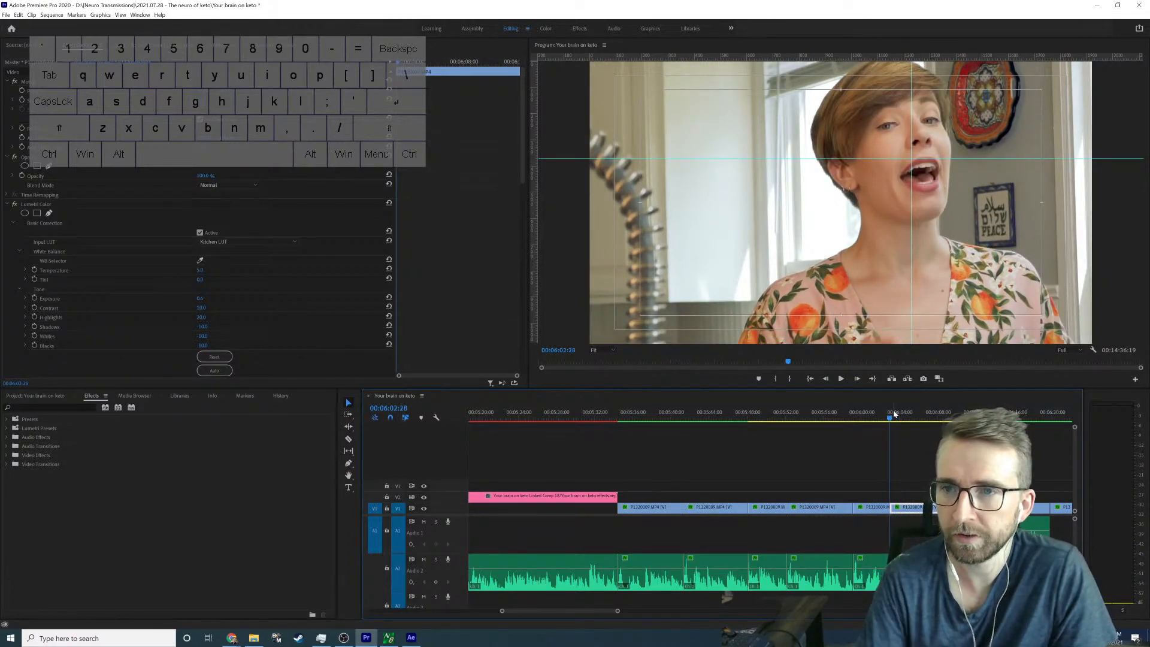
key("ctrl+s")
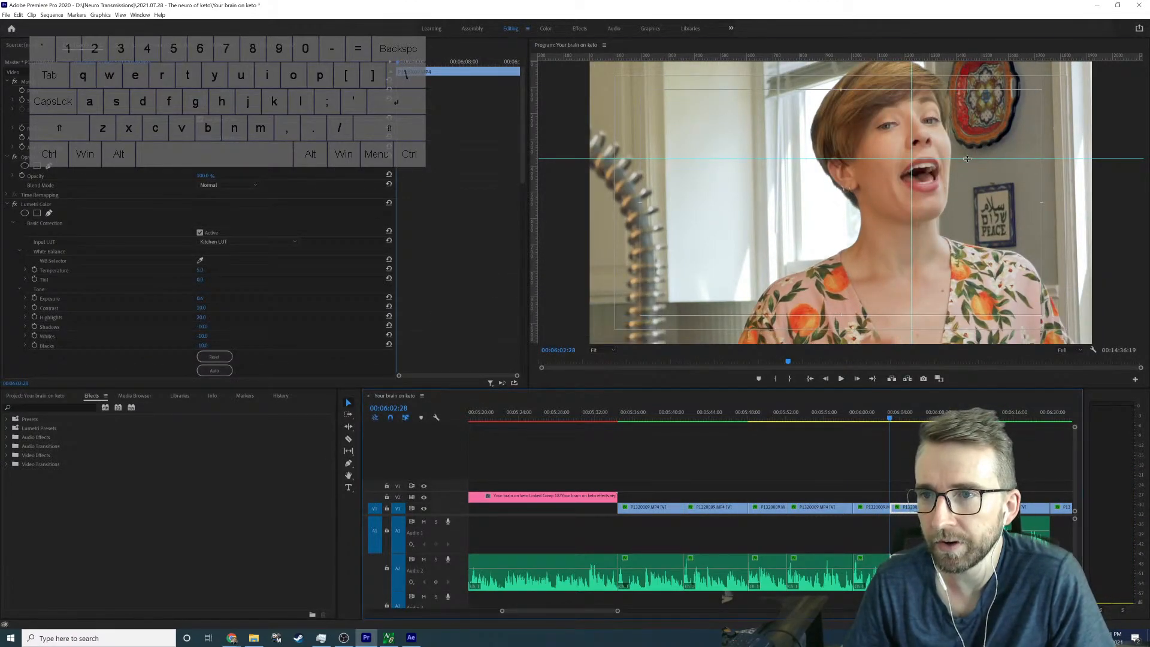
Step: Raise the horizontal guide to the speaker's eye level at 06:02:28 and move the preceding clip's image up toward it
left_click_drag(967, 158, 963, 126)
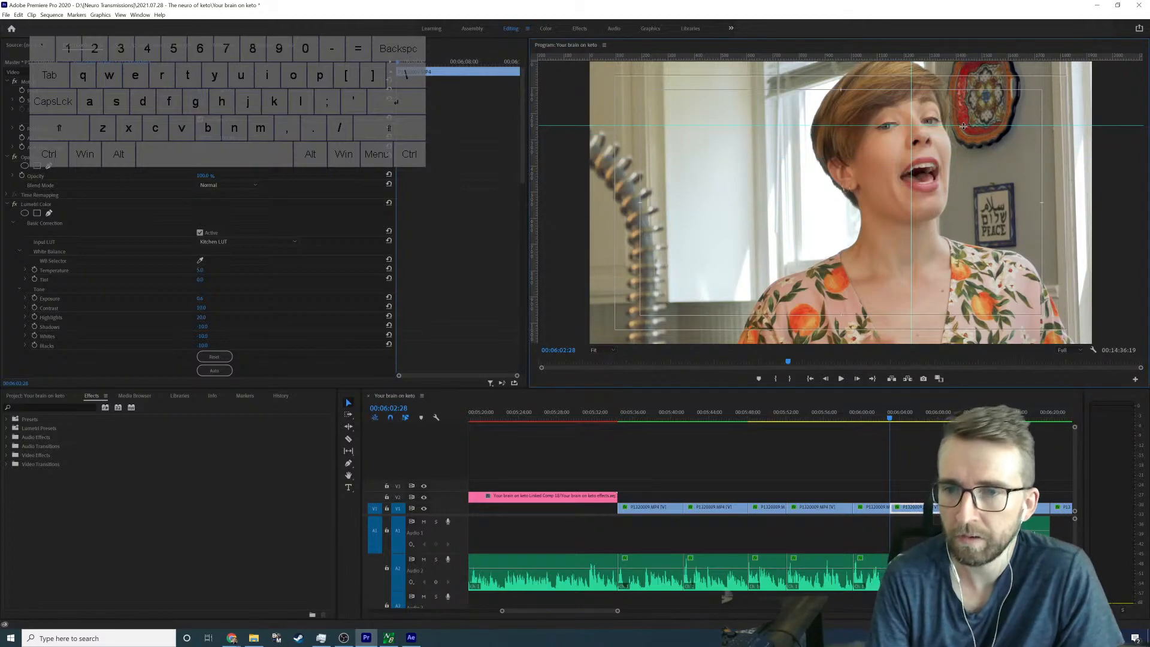
key("Left")
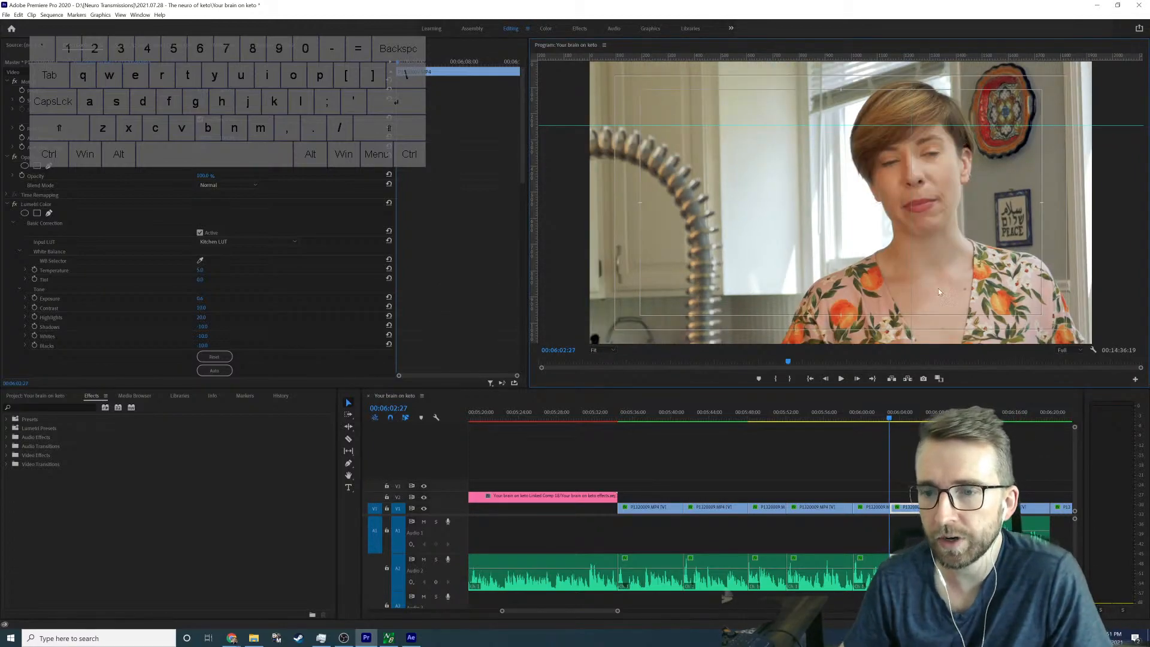
left_click(879, 509)
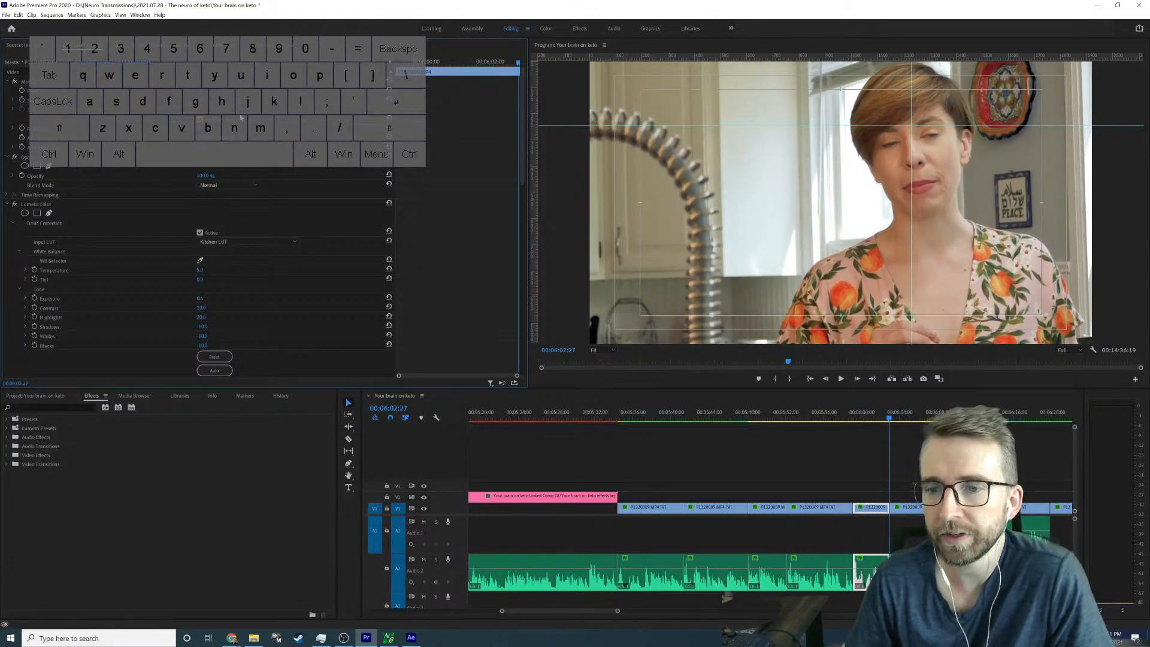
Step: Compare the frames across the cut at 05:59:03 and nudge the position of the clip starting at 05:52:04 to match
key("Up")
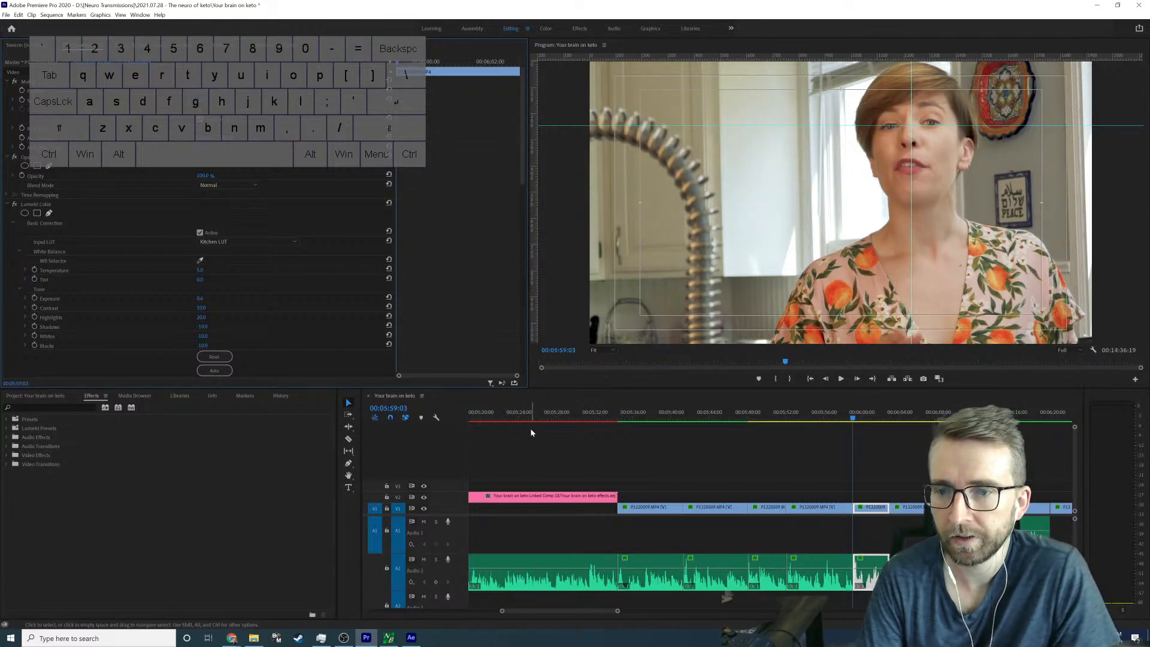
key("Left")
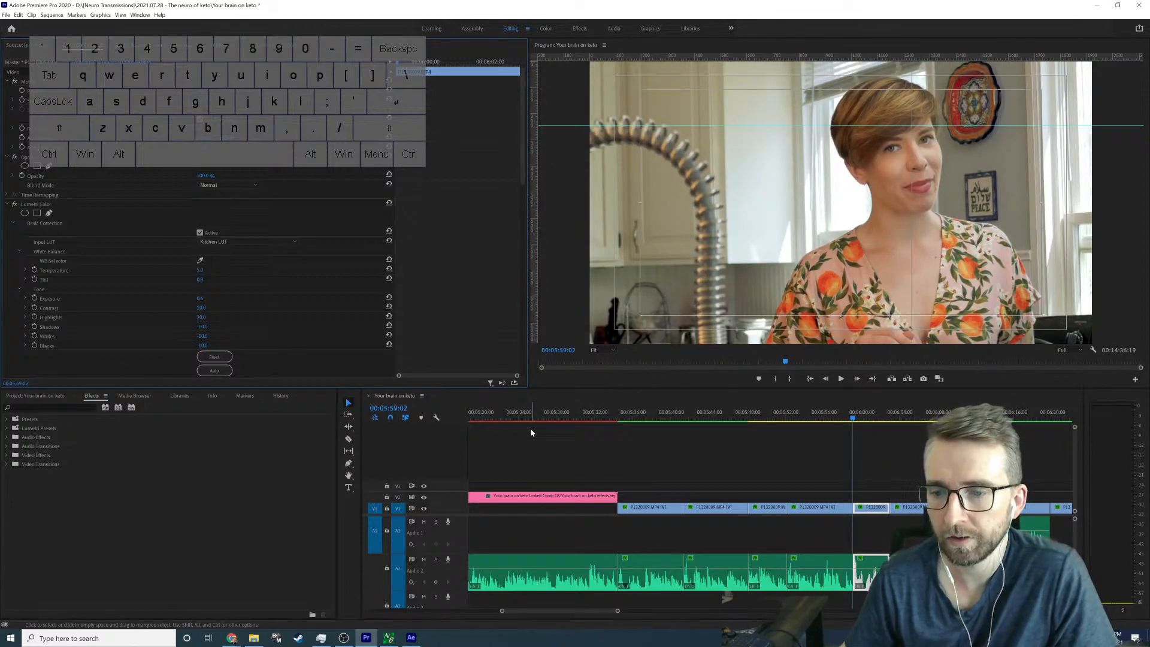
key("Right")
key("Left")
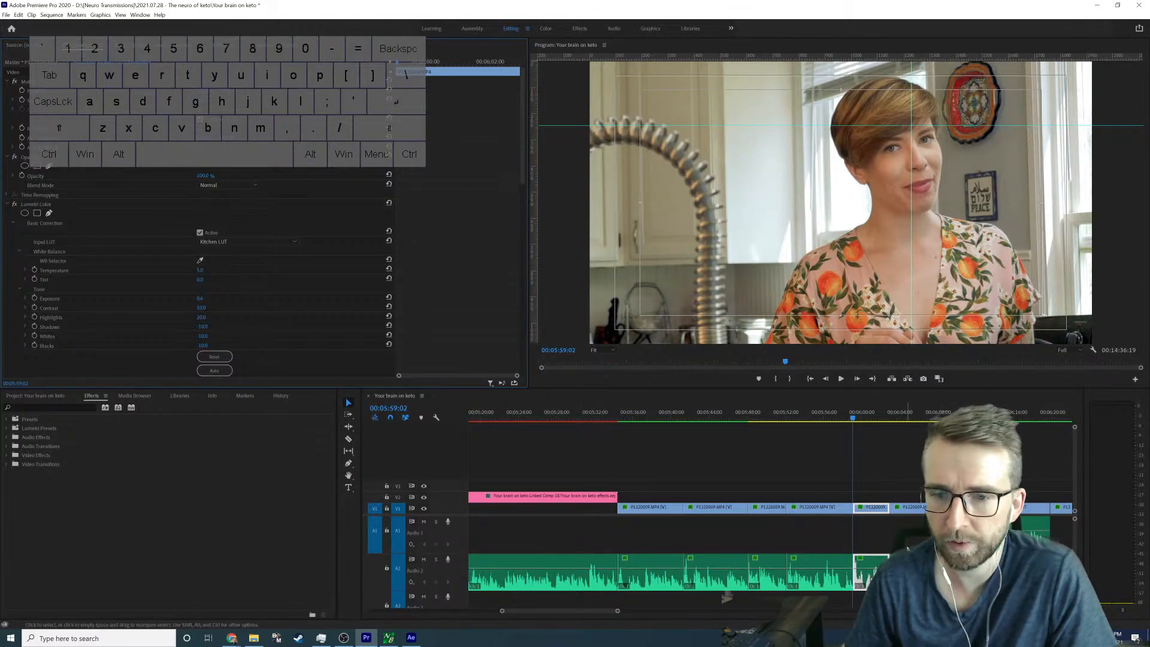
left_click(832, 508)
left_click_drag(223, 90, 213, 91)
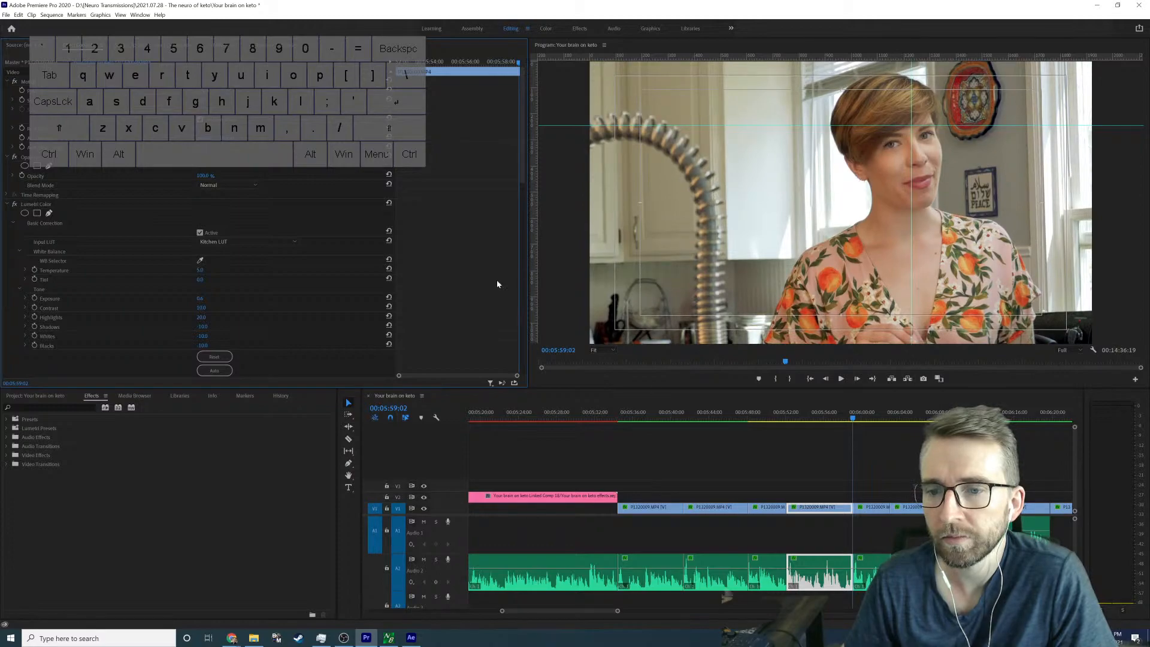
Step: Play back the reframed clips from just before 05:52:04 into the dining room shot to check the cuts
left_click(783, 417)
key("space")
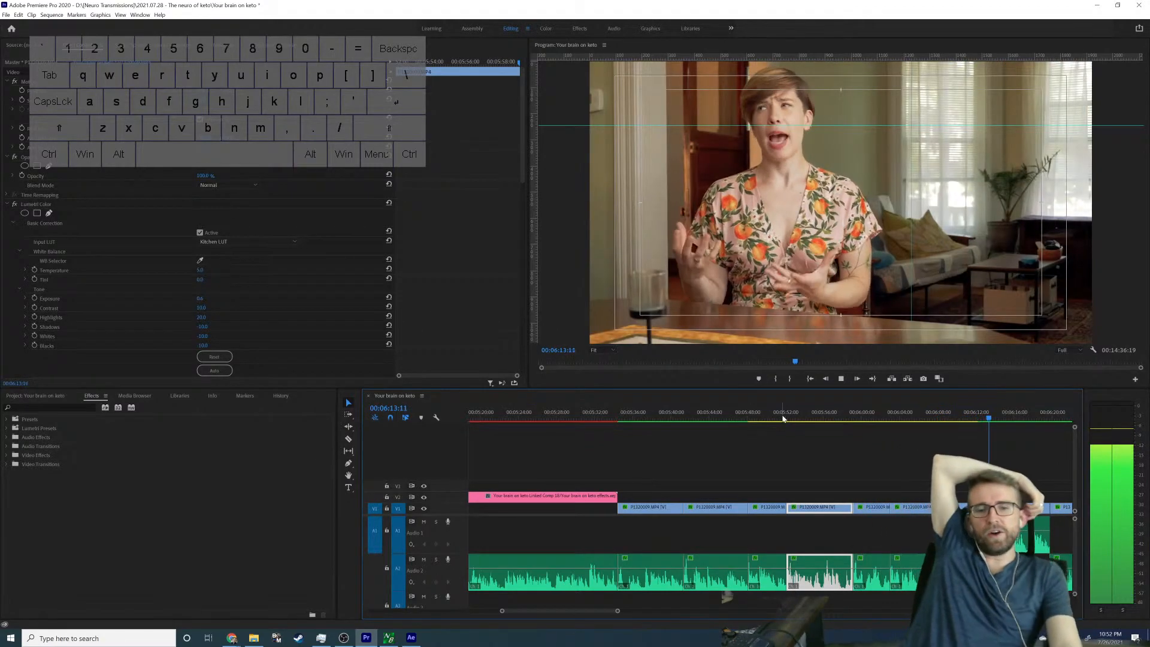
key("space")
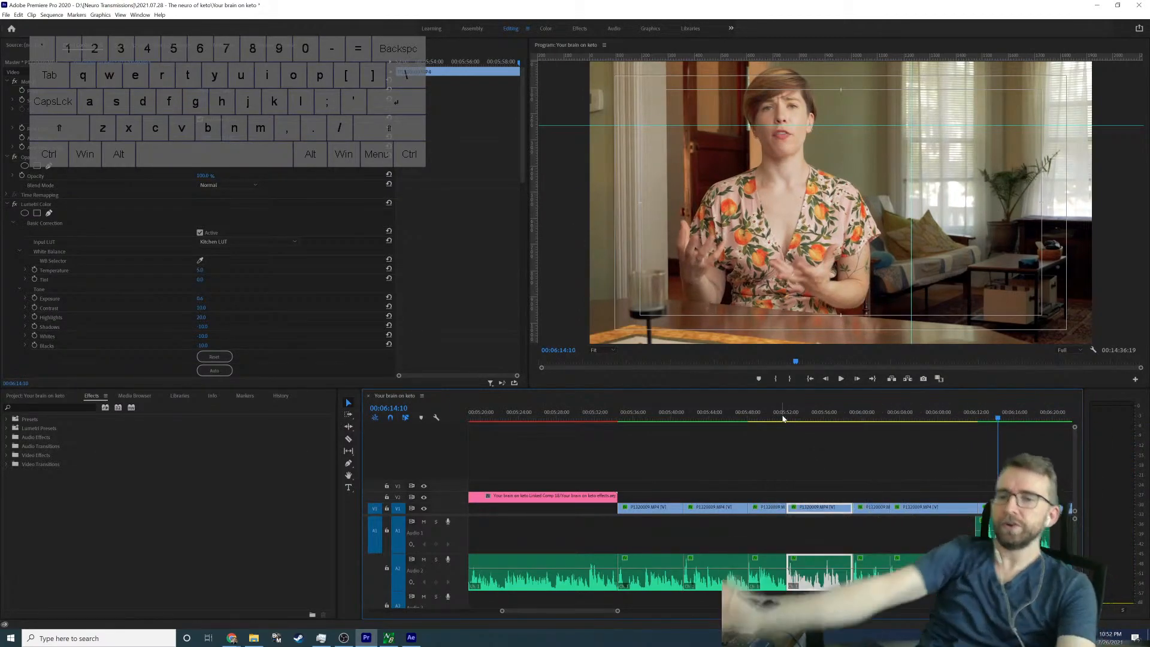
Step: Replace the last kitchen clip and the following dining room clip, with its audio, with an After Effects composition
left_click(1001, 533)
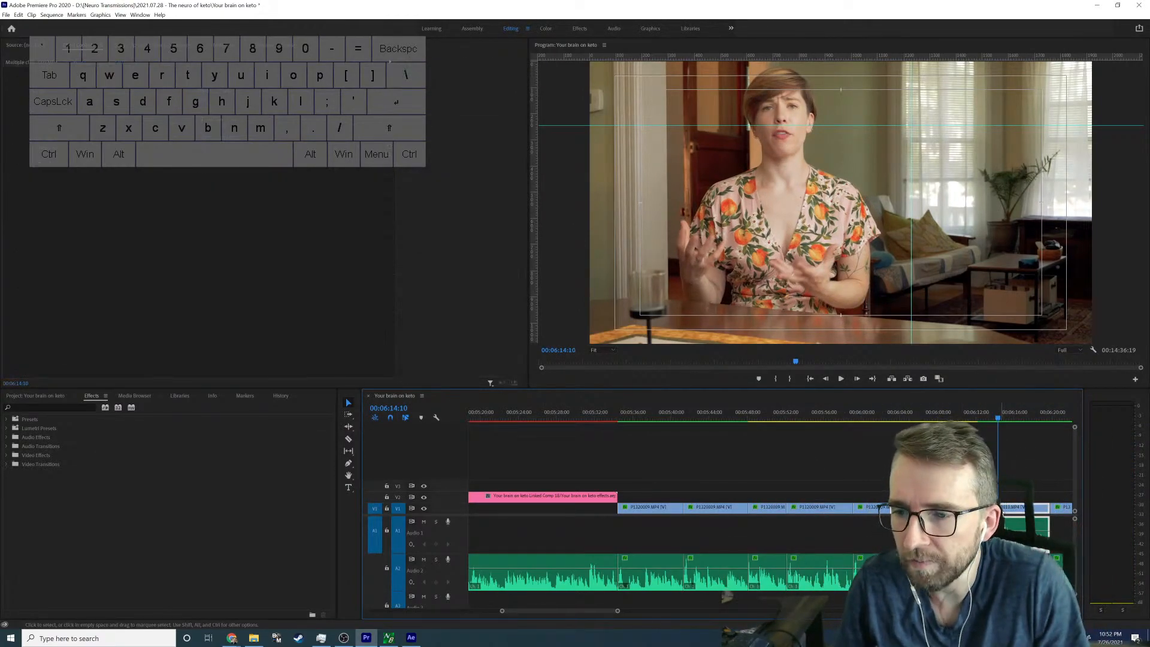
right_click(1000, 509)
left_click(1042, 182)
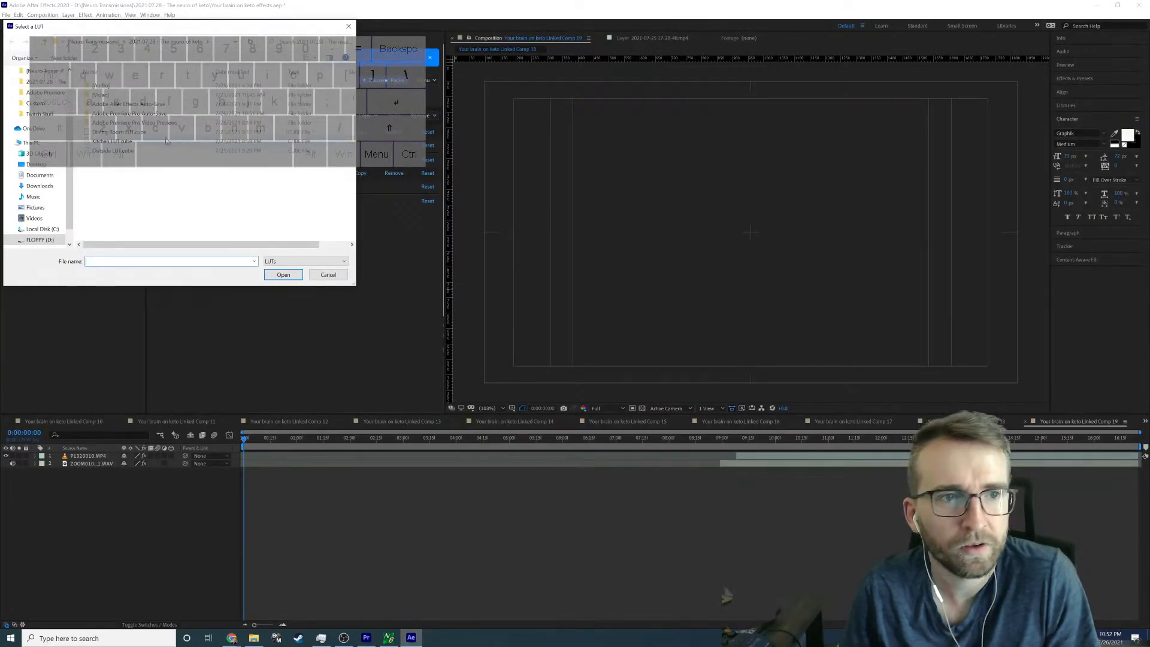
Step: Supply Kitchen LUT.cube and Dining Room LUT.cube as the LUT files requested during the import into After Effects
left_click(126, 142)
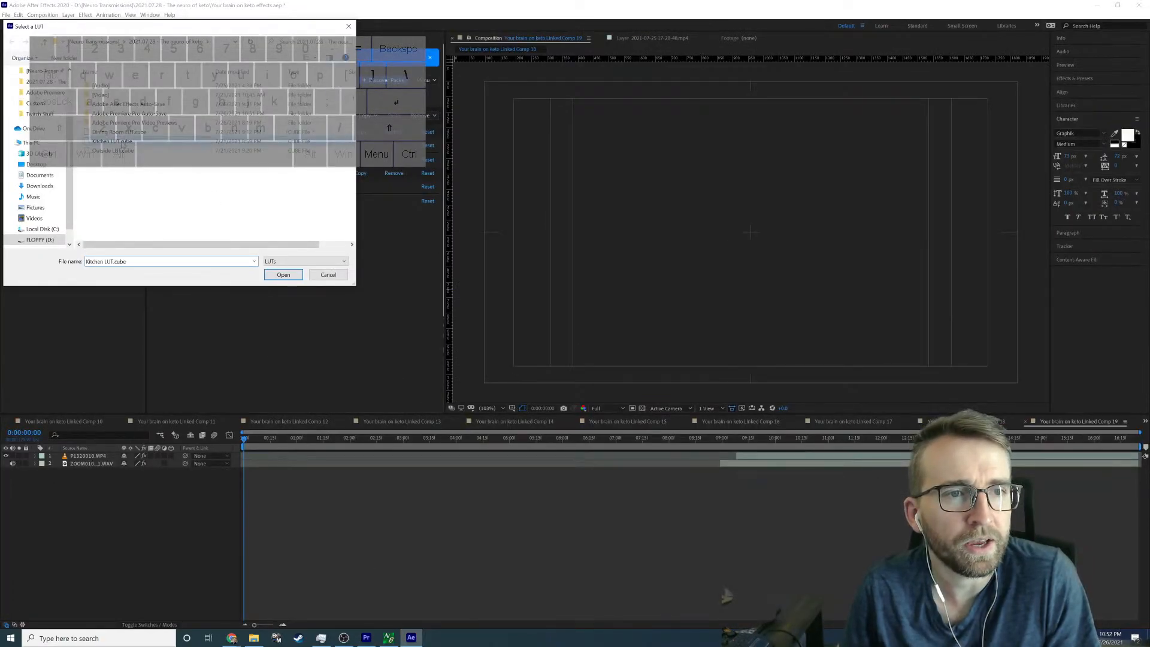
left_click(274, 276)
left_click(110, 133)
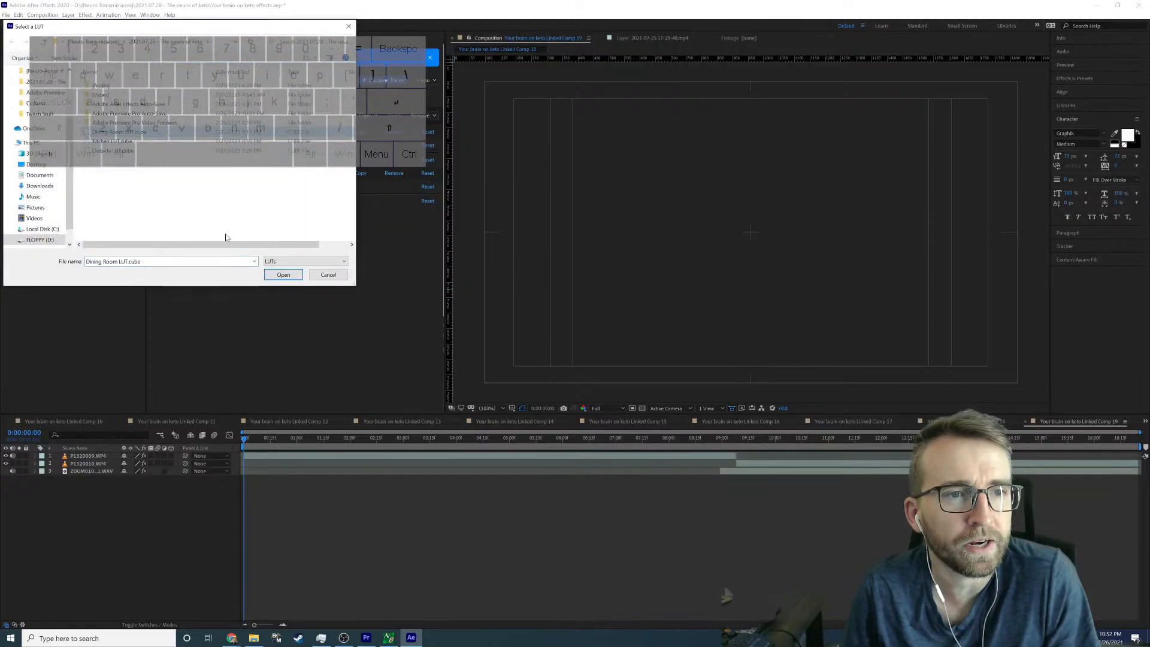
left_click(276, 274)
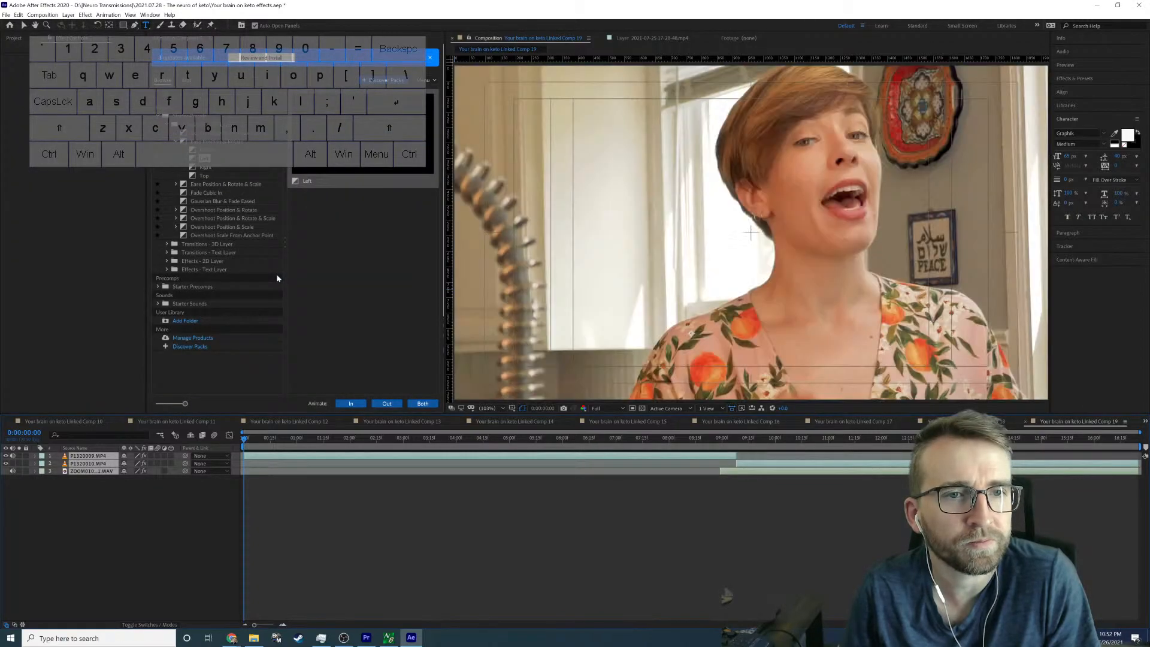
Step: Set the Lumetri input LUT of the P1320009.MP4 layer to Kitchen LUT.cube
left_click(516, 485)
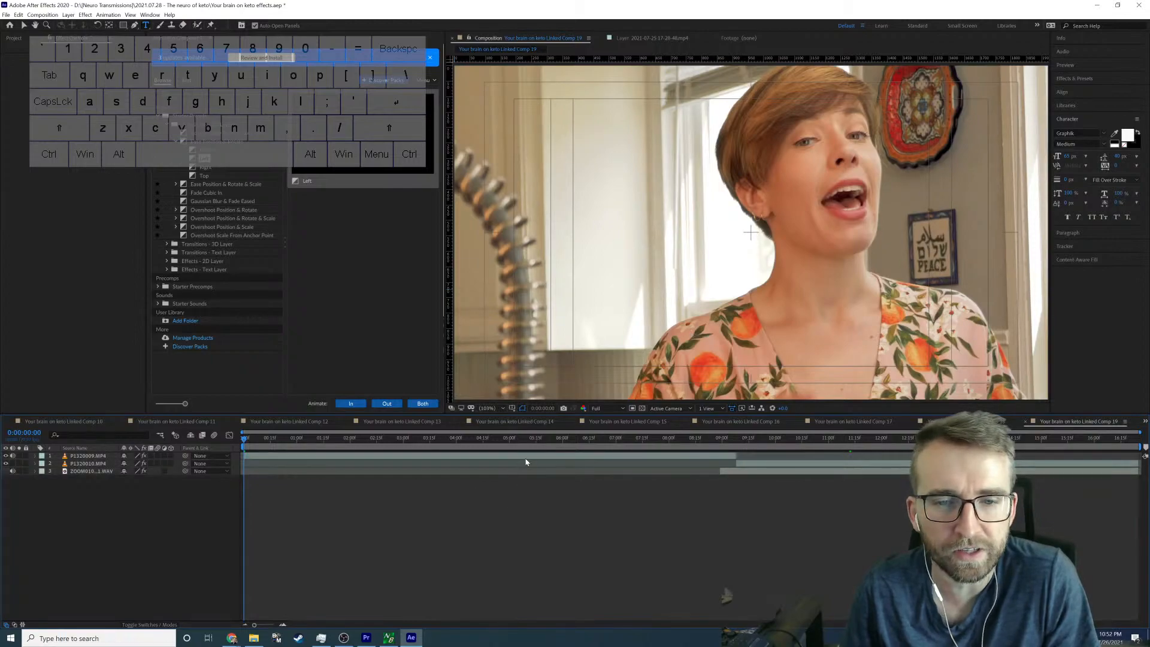
left_click(522, 456)
left_click(14, 65)
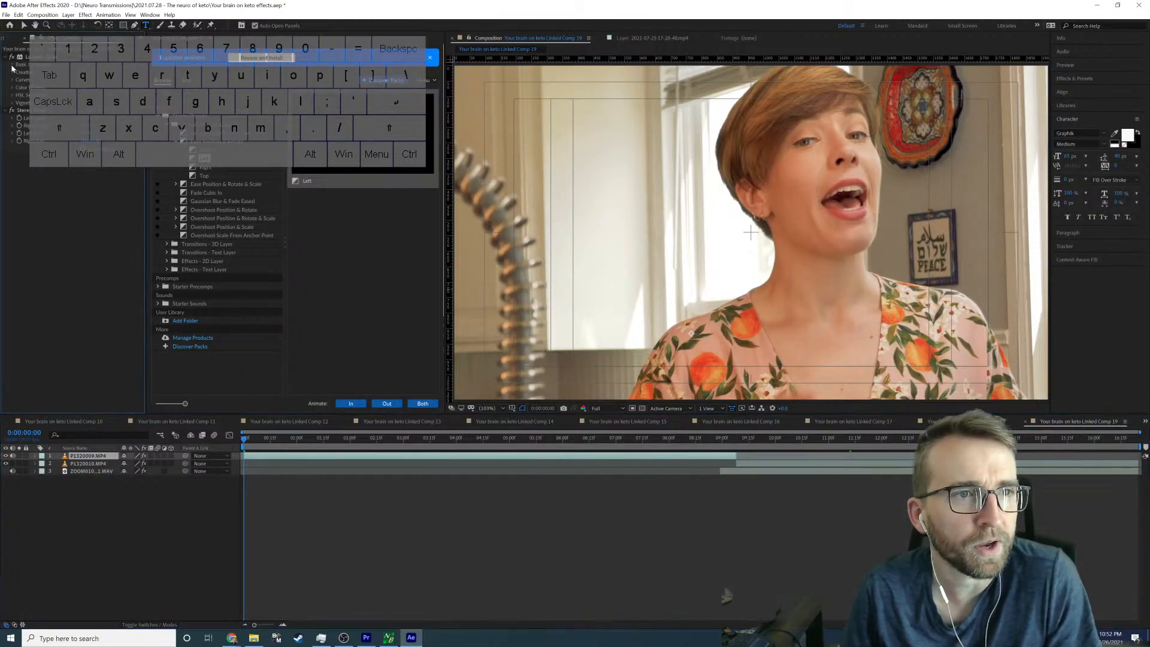
left_click(108, 82)
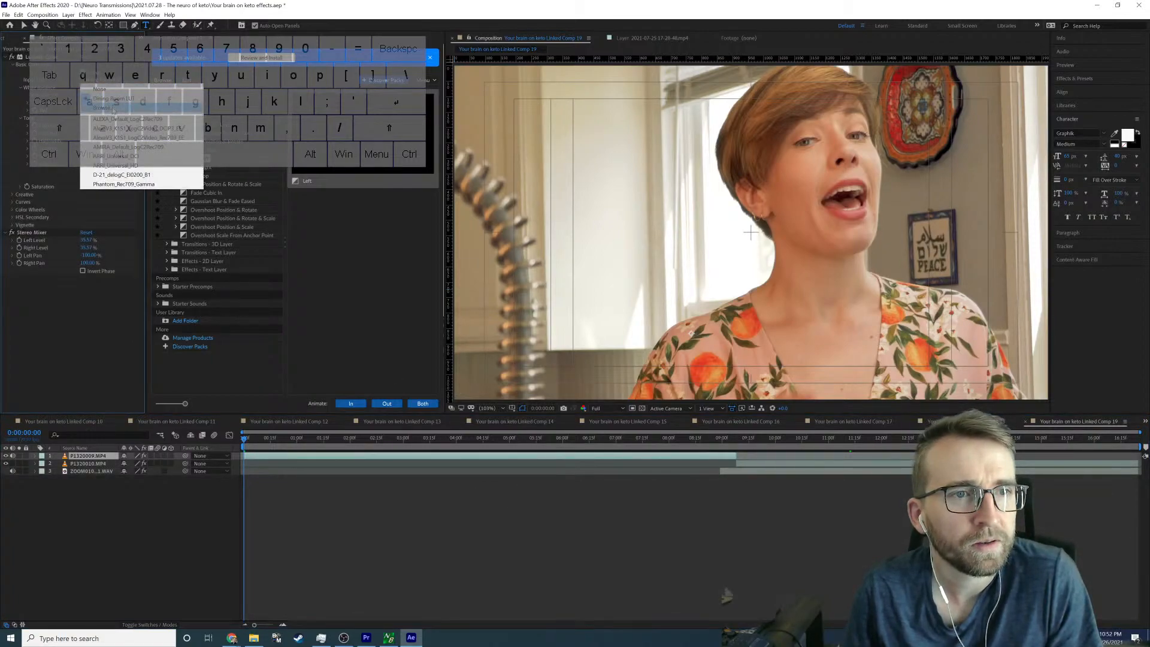
left_click(120, 106)
left_click(128, 142)
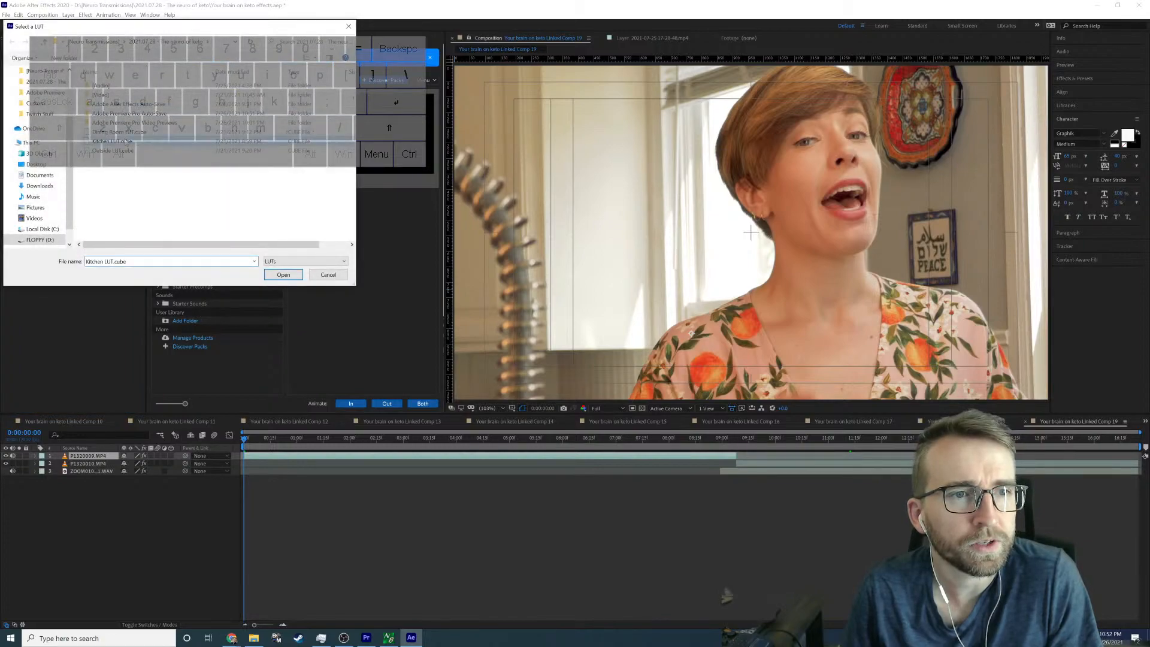
left_click(277, 273)
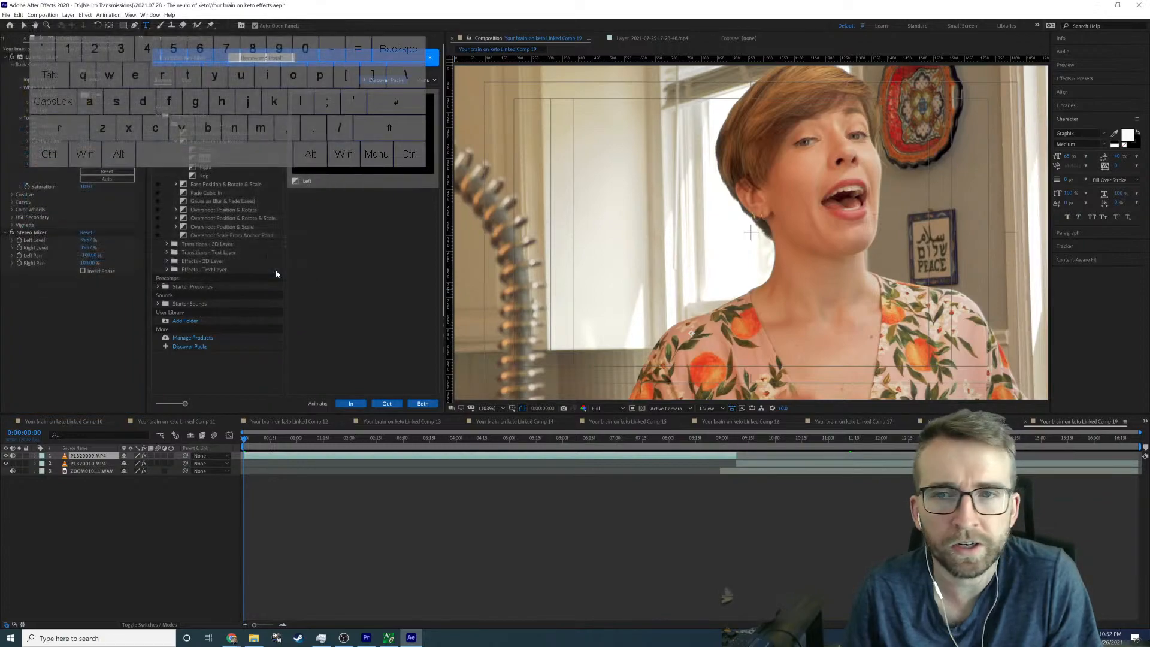
Step: Set the Lumetri input LUT of the P1320010.MP4 layer to Dining Room LUT.cube and move the playhead to 0:00:09:08
left_click(796, 442)
left_click(803, 465)
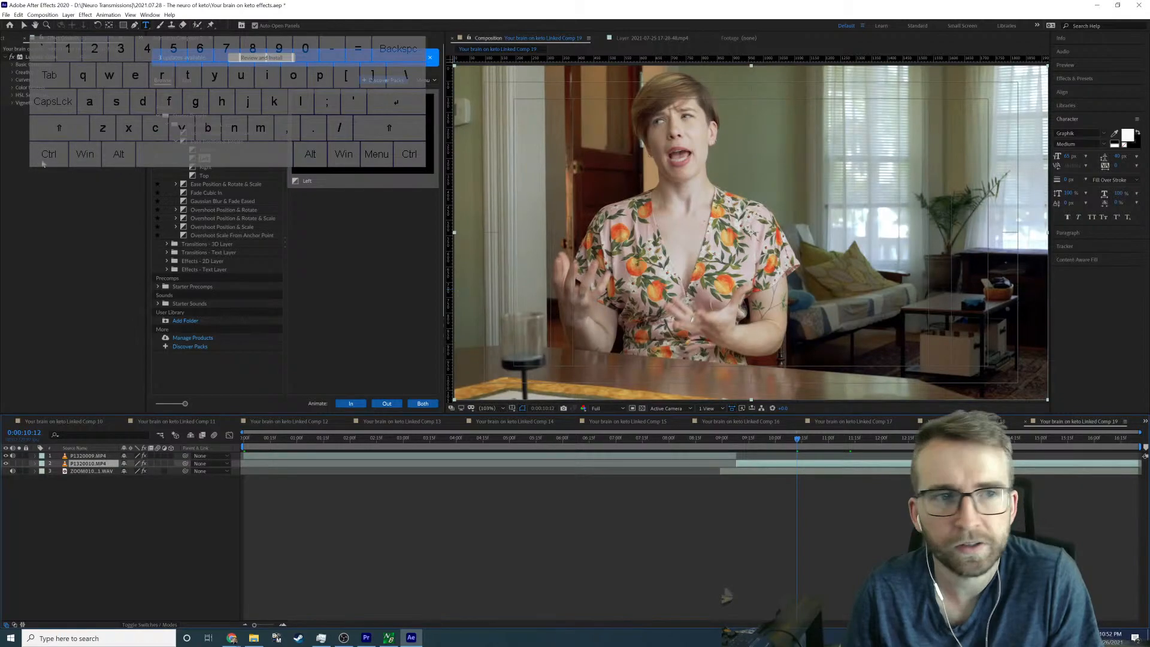
left_click(12, 65)
left_click(100, 80)
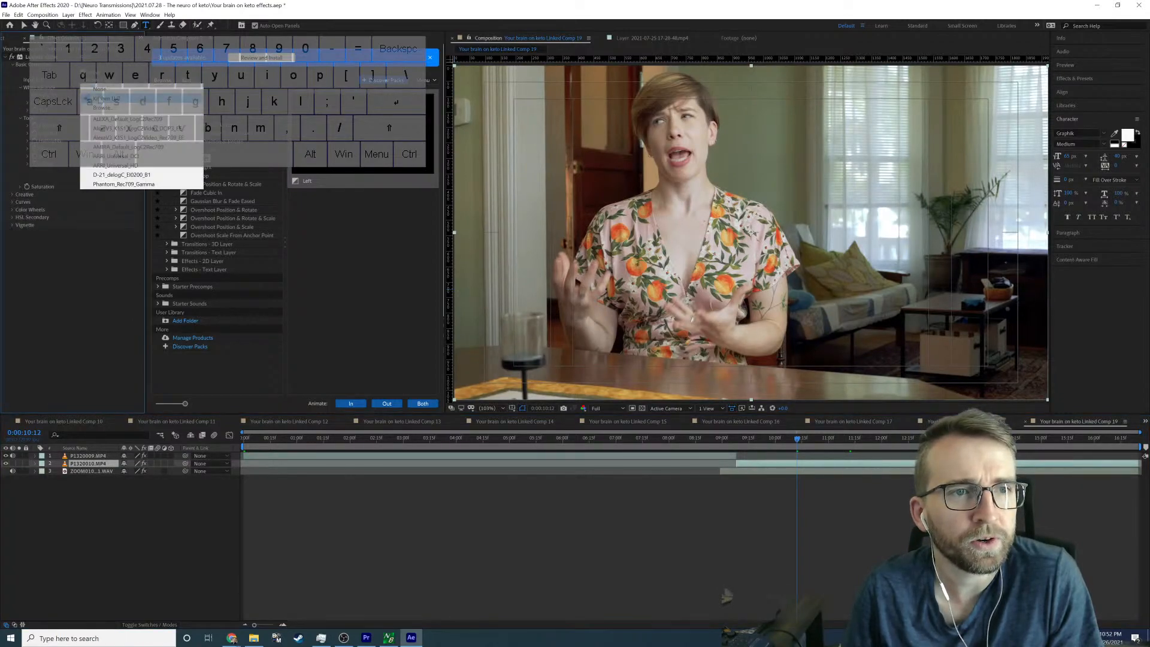
left_click(101, 108)
left_click(120, 131)
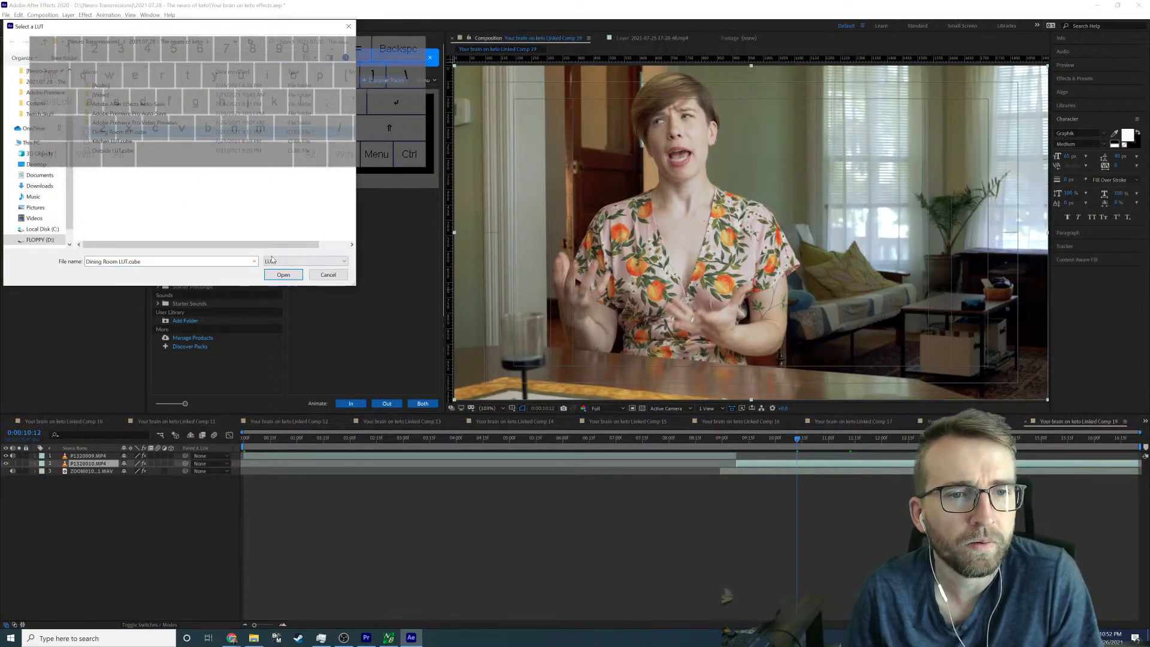
left_click(282, 275)
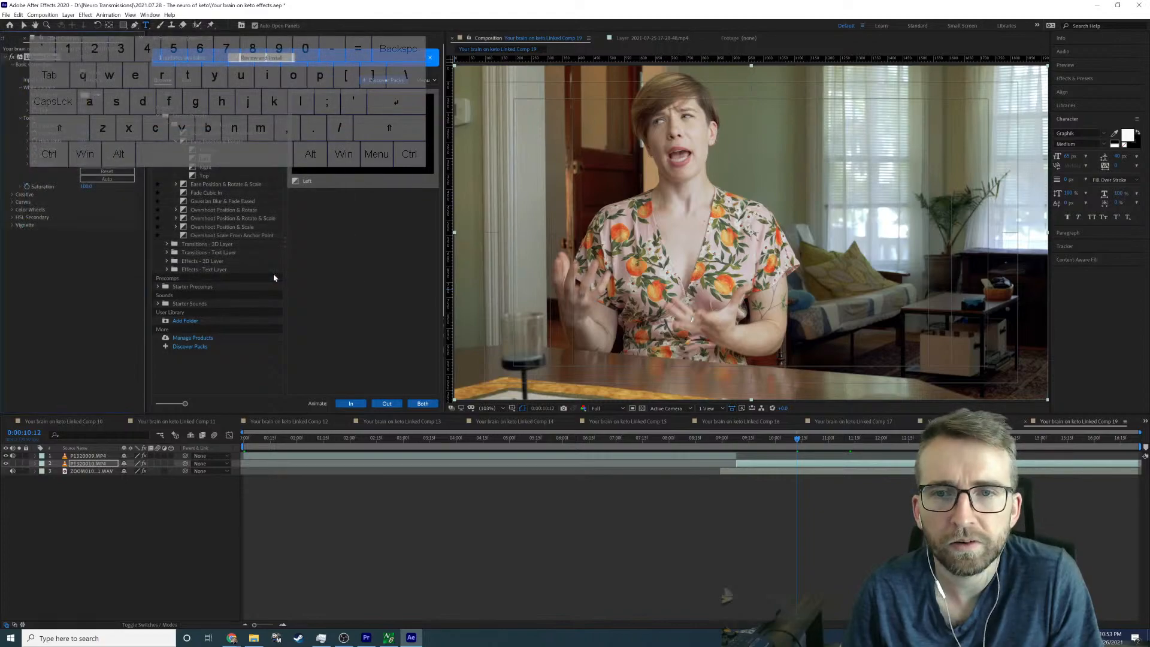
left_click(528, 503)
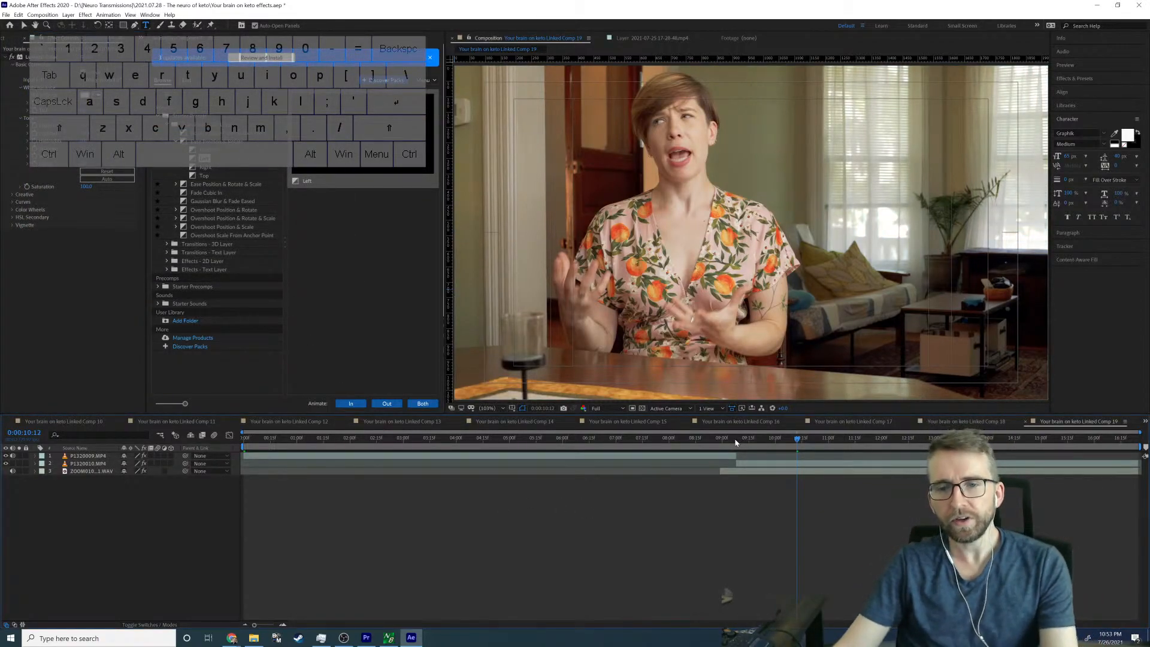
left_click(736, 440)
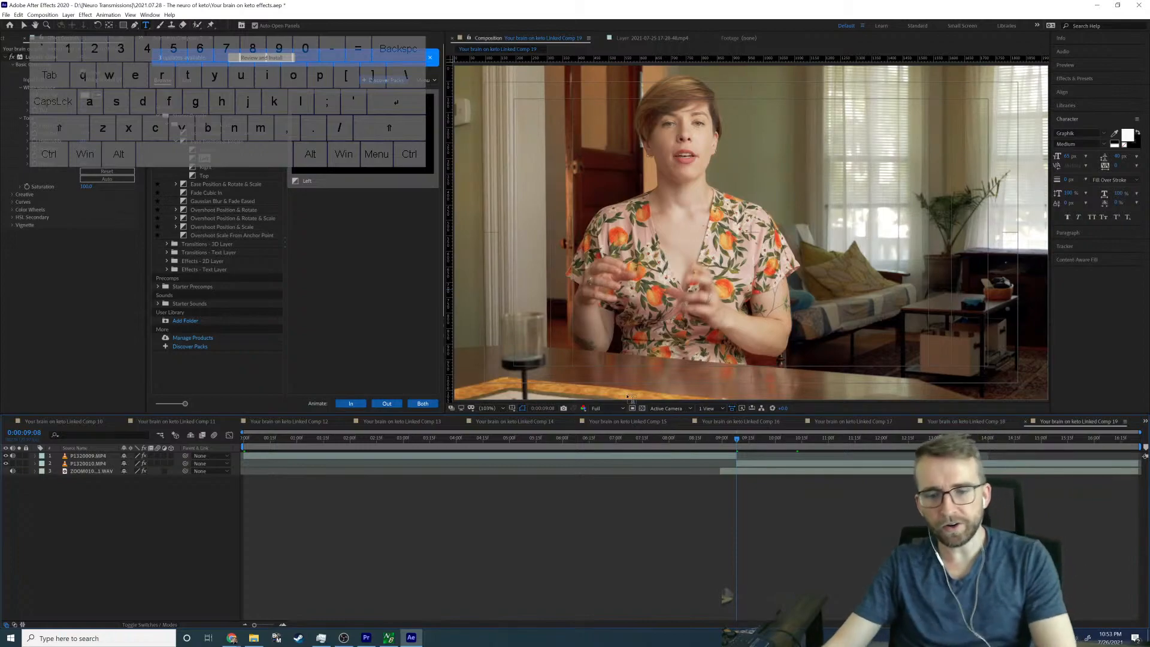
key("ctrl+Left")
key("ctrl+Right")
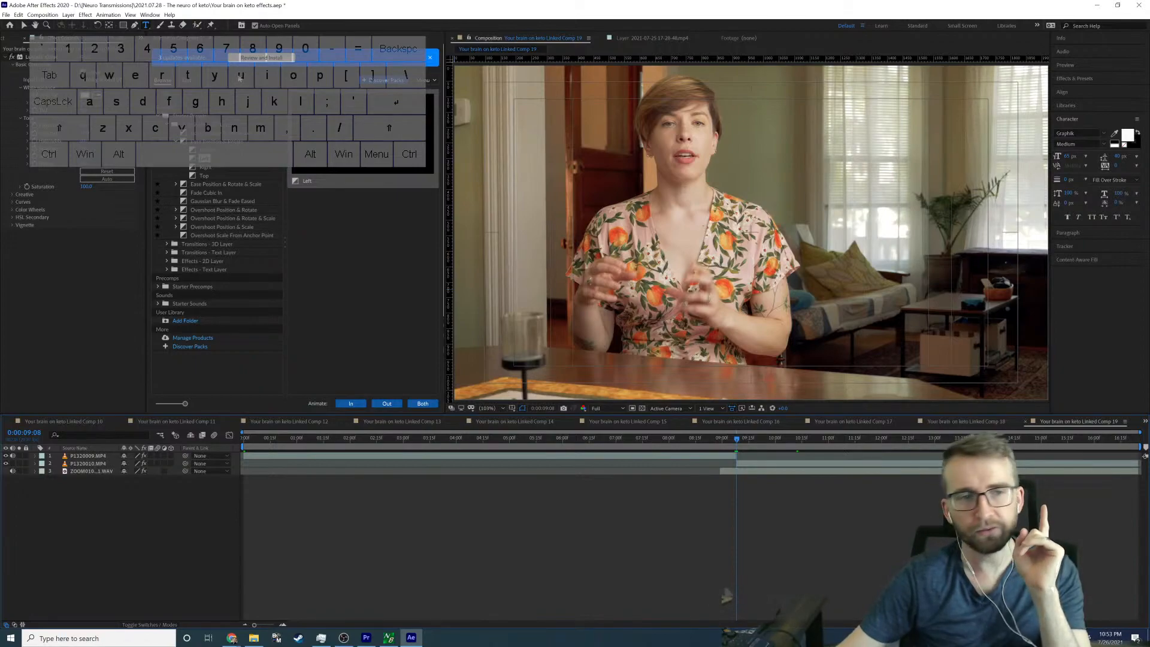
Step: Examine the previews of the transitions in the Starter Precomps library, from Pan Short through Diagonal Stripes 2-color
left_click(157, 286)
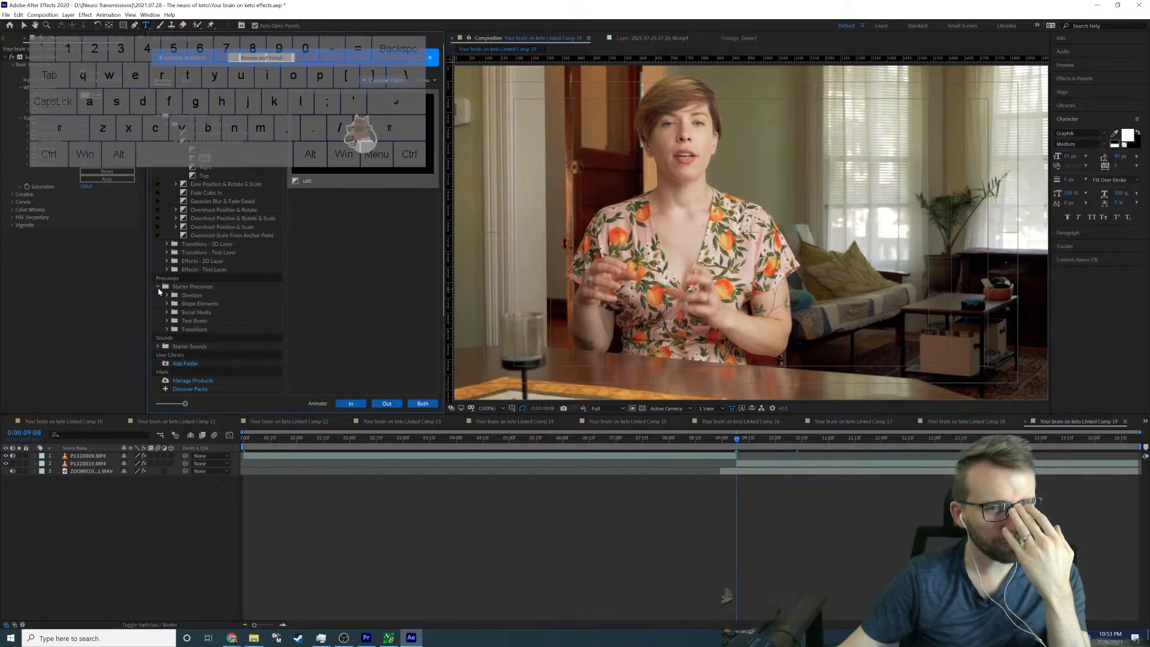
left_click(167, 330)
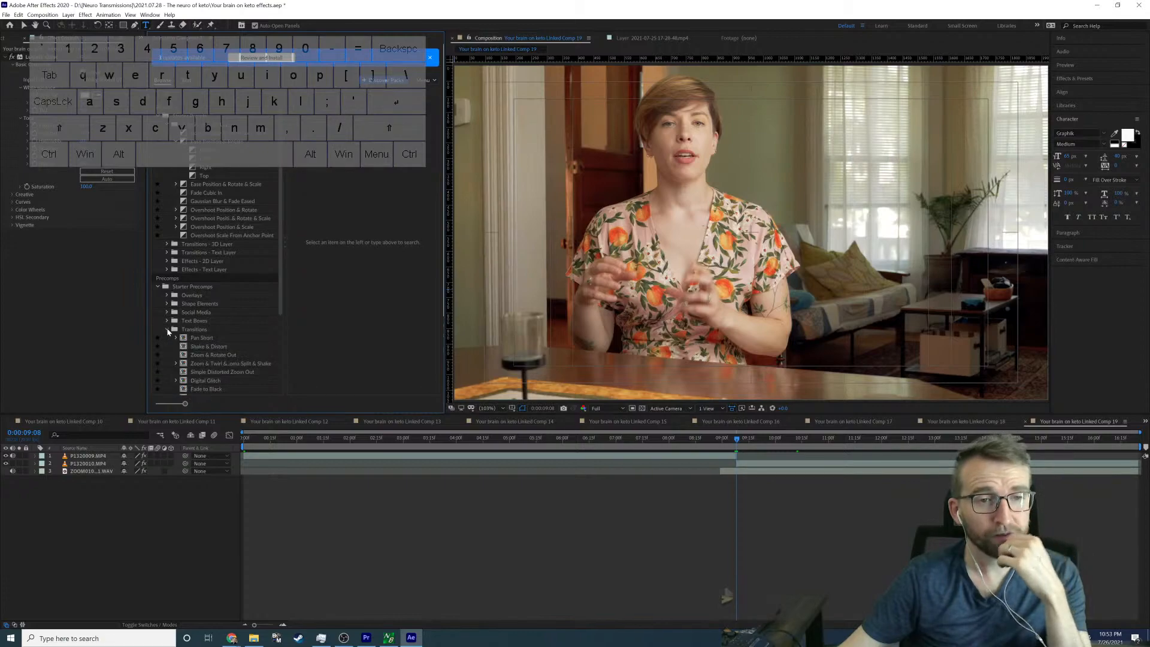
scroll(198, 281, "down", 3)
left_click(205, 231)
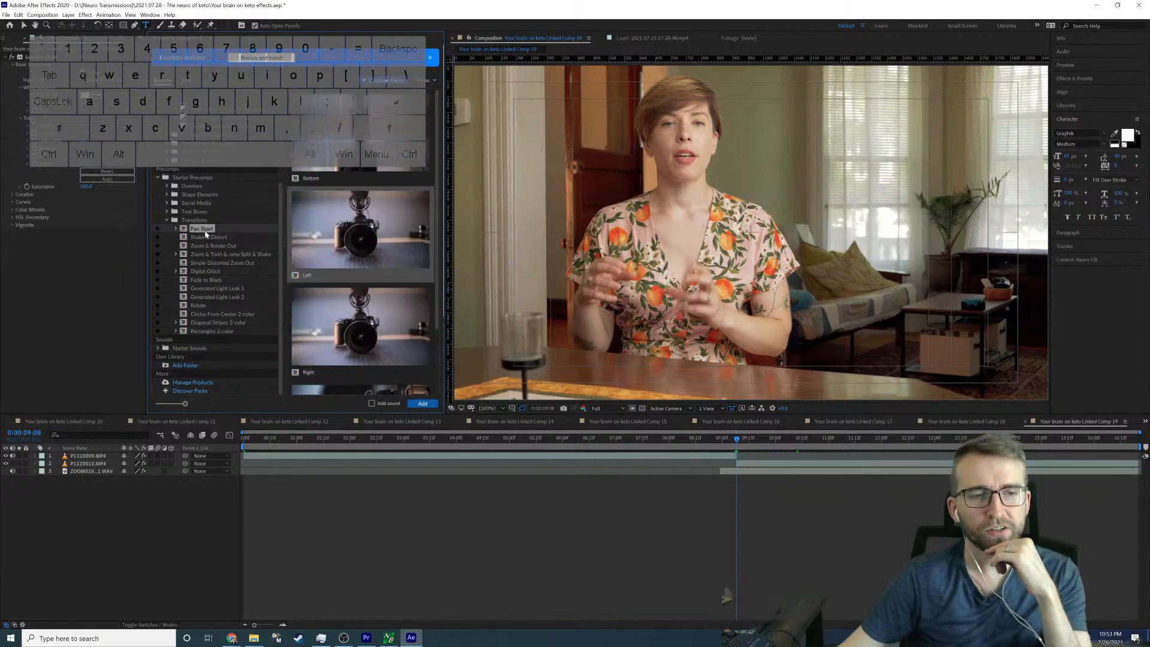
left_click(213, 238)
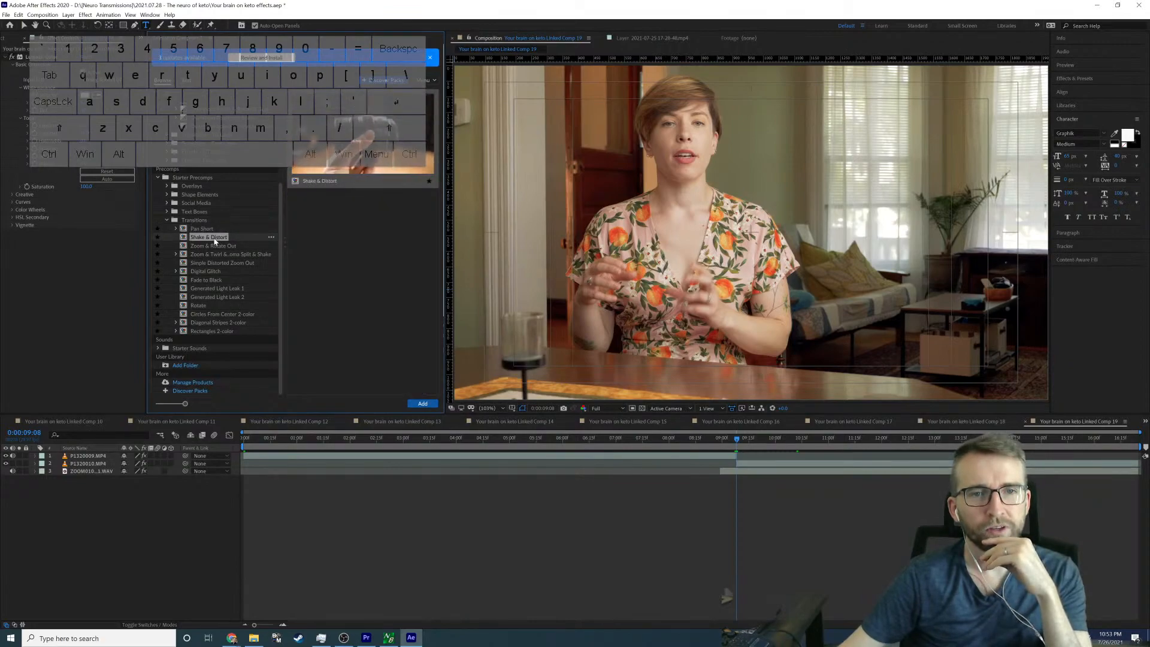
left_click(219, 247)
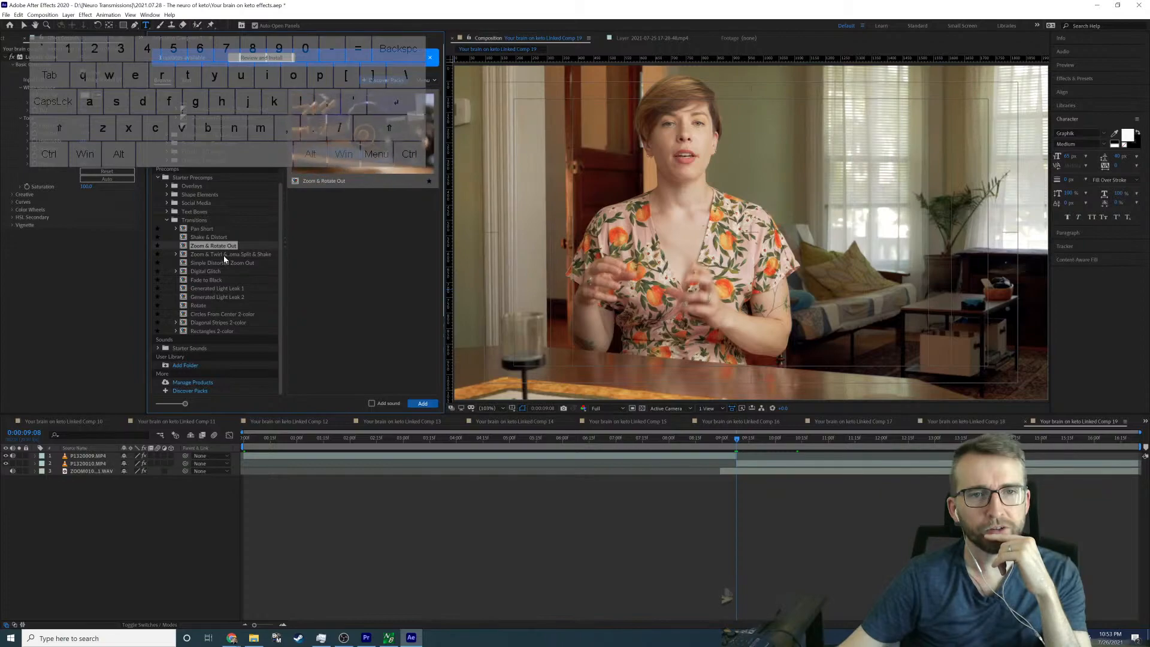
left_click(224, 255)
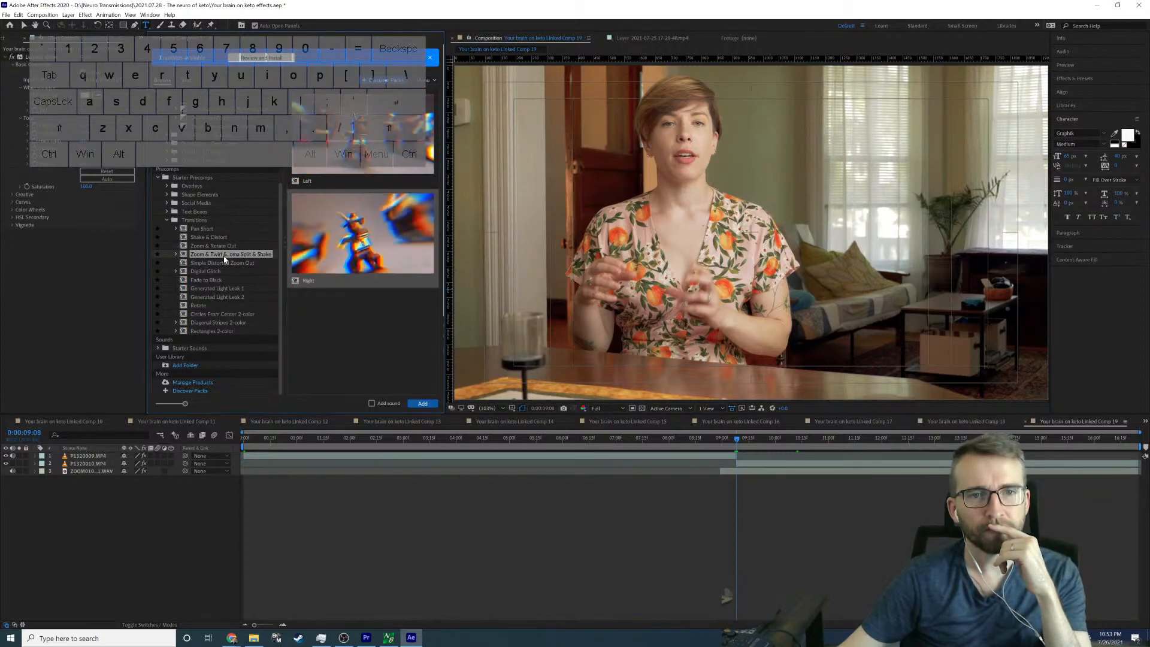
left_click(224, 264)
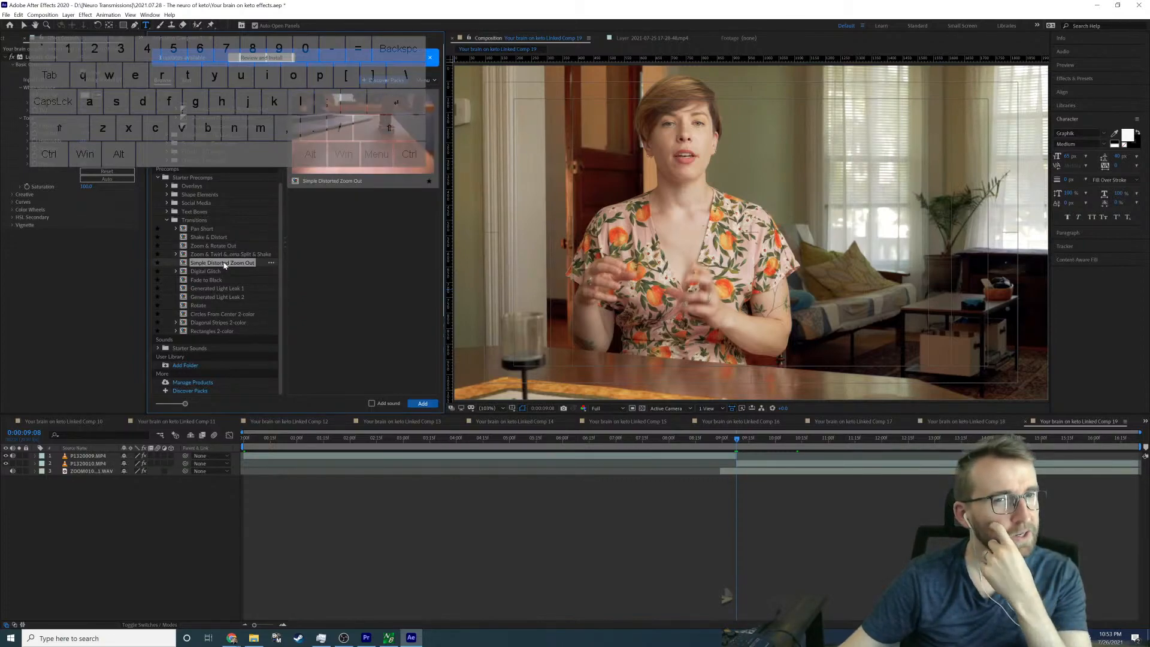
left_click(221, 271)
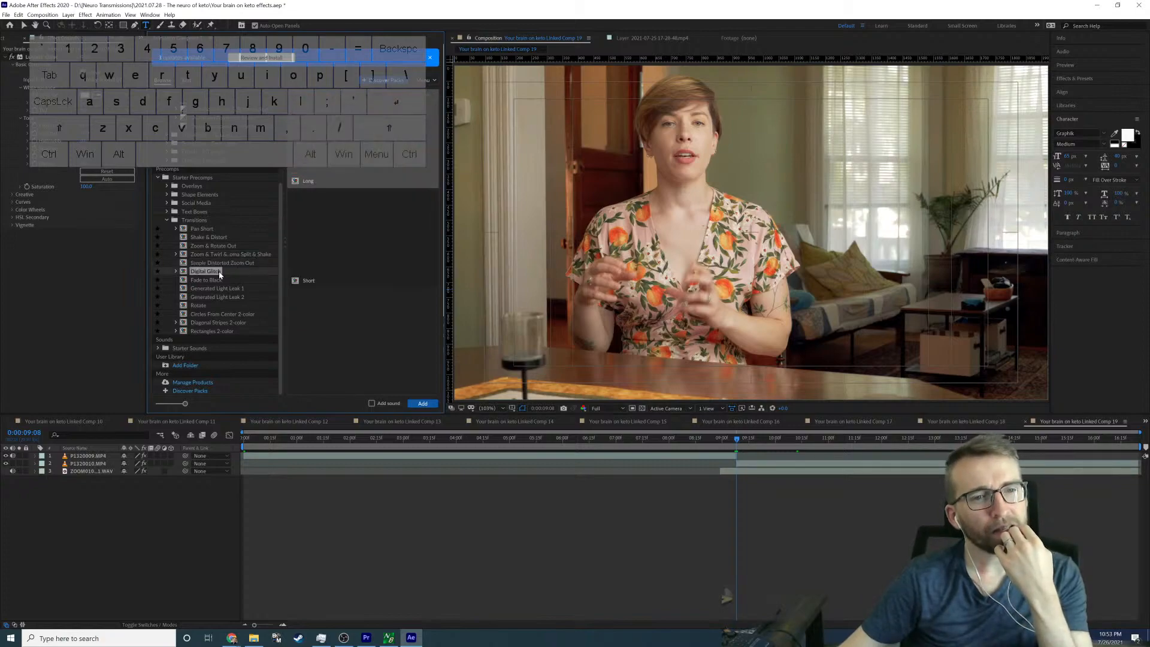
left_click(214, 280)
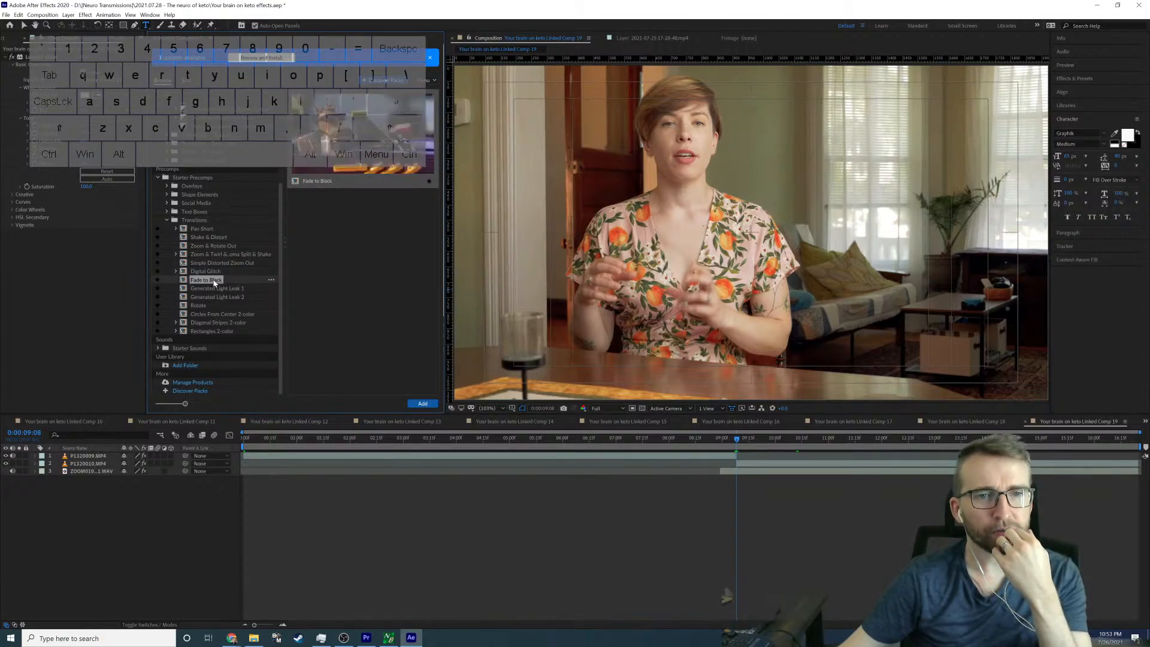
left_click(213, 289)
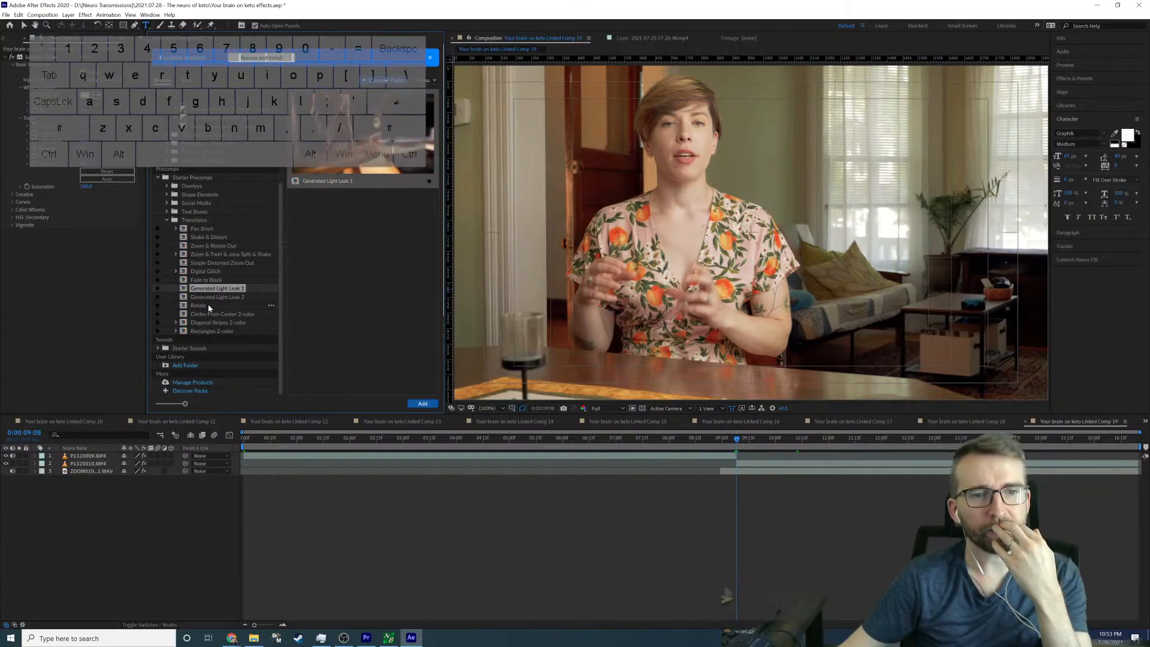
left_click(209, 306)
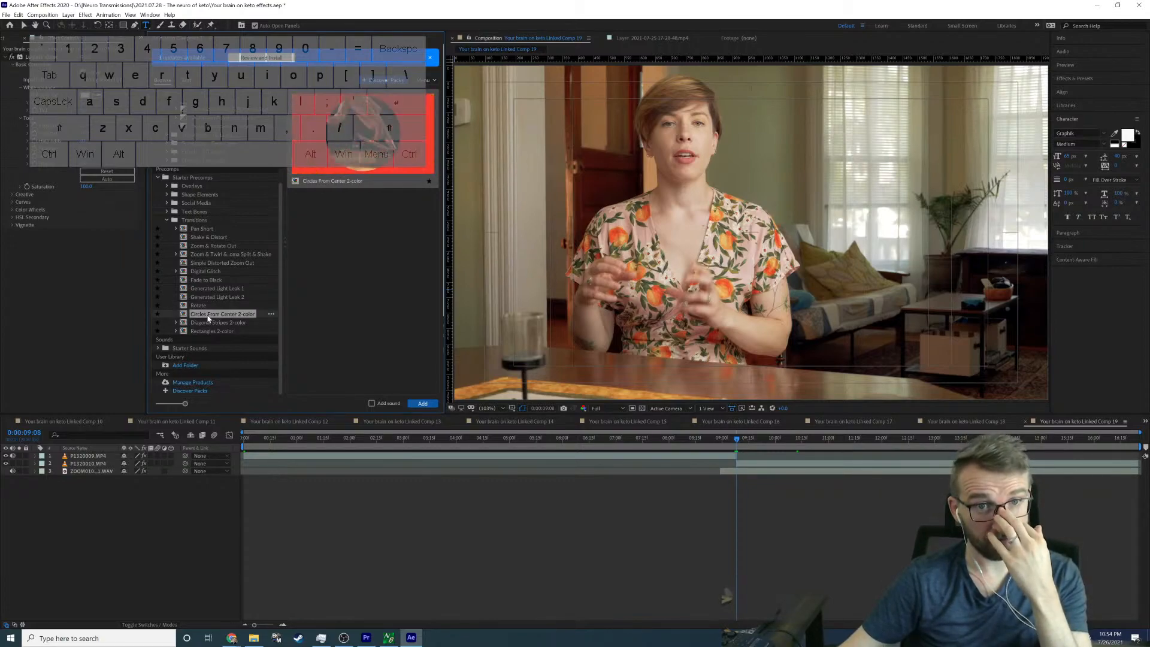
left_click(211, 330)
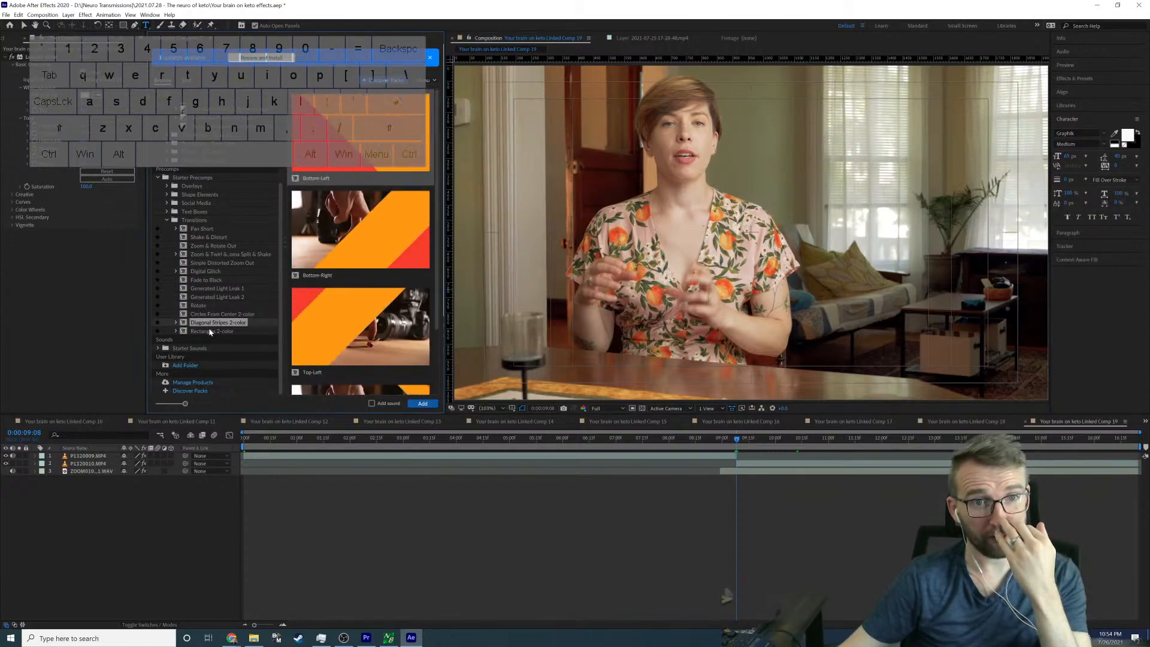
Step: Compare the previews of the Shake & Distort, Pan Short, Rotate, Zoom & Twist and Zoom & Rotate Out transitions
left_click(212, 245)
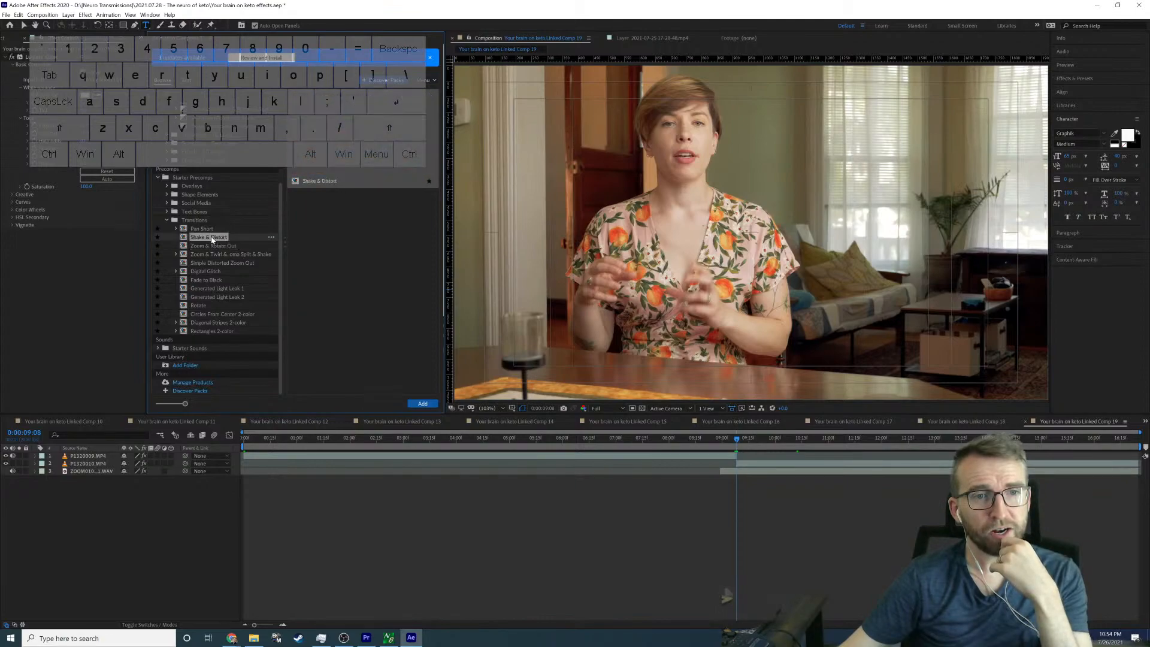
left_click(207, 229)
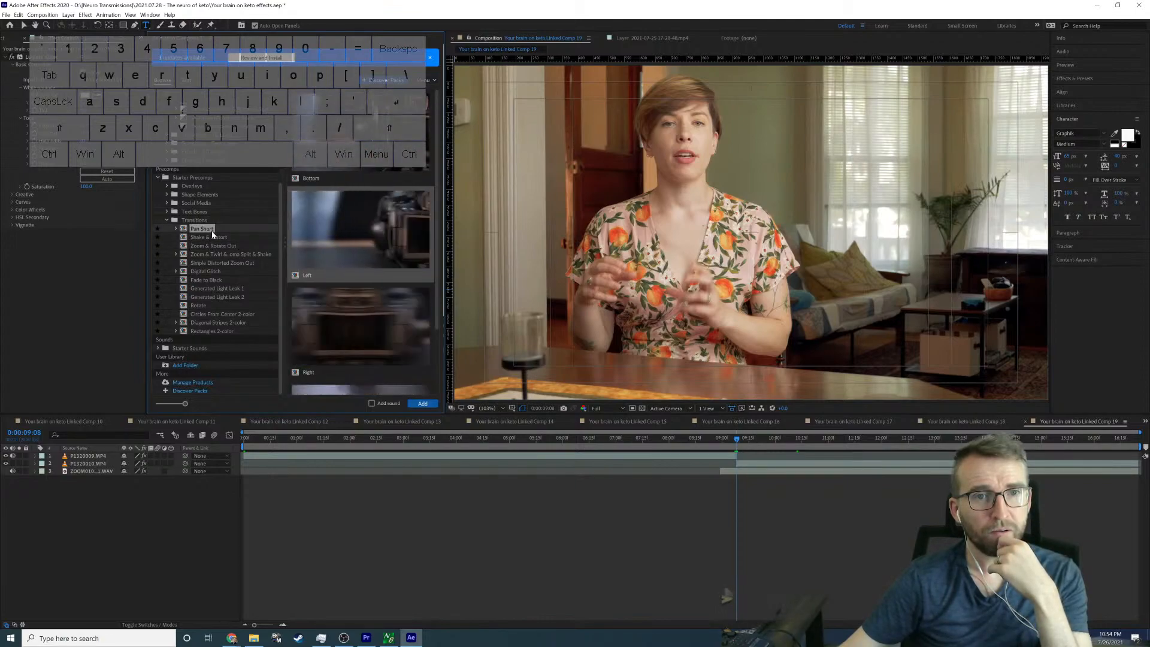
left_click(208, 307)
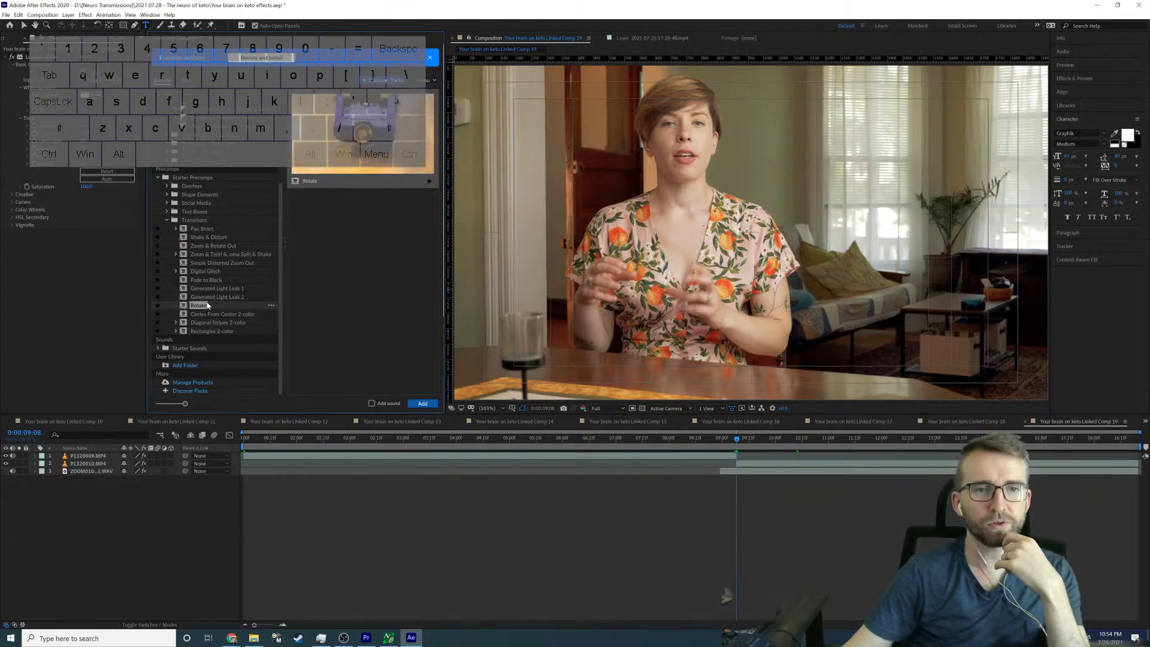
left_click(202, 230)
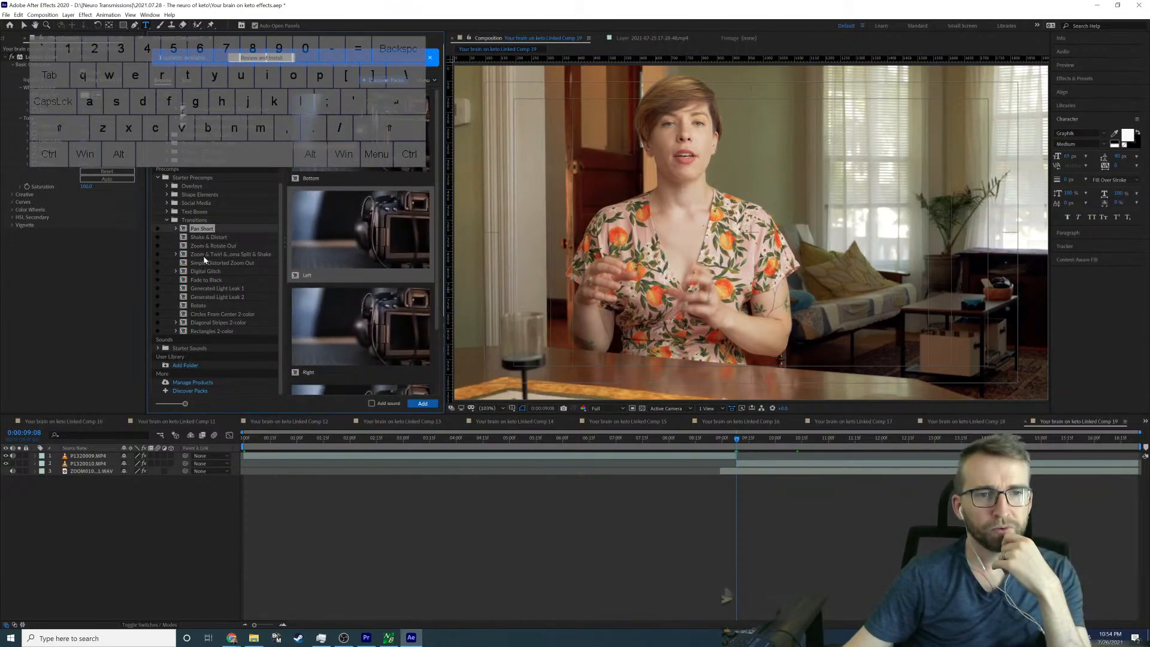
left_click(206, 257)
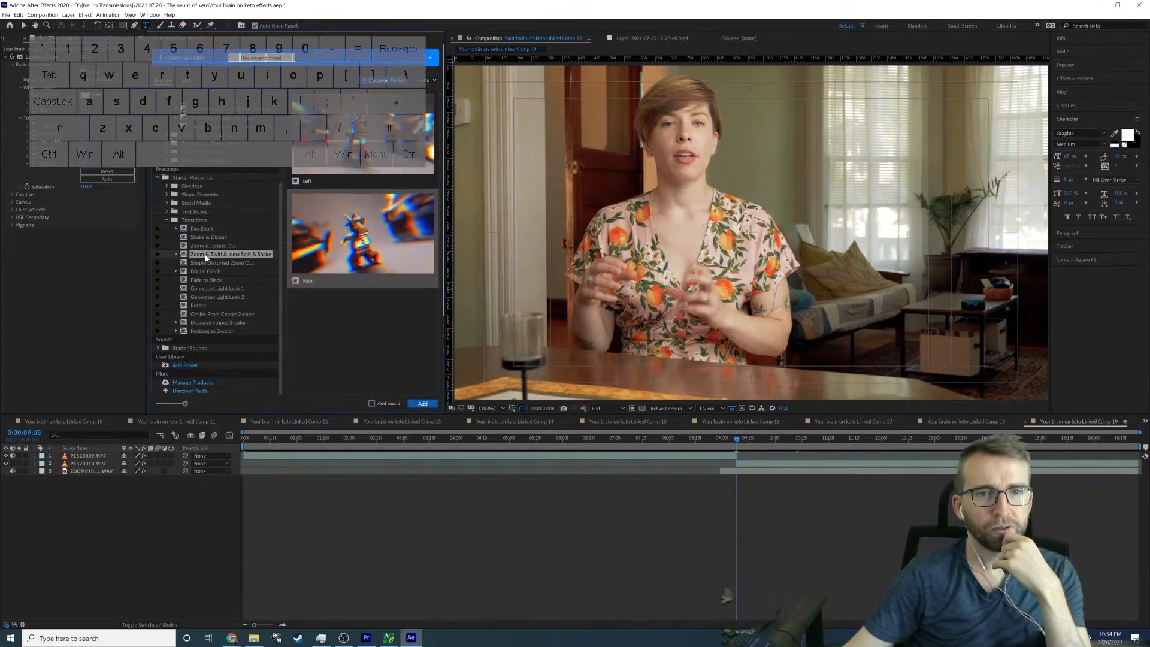
left_click(209, 263)
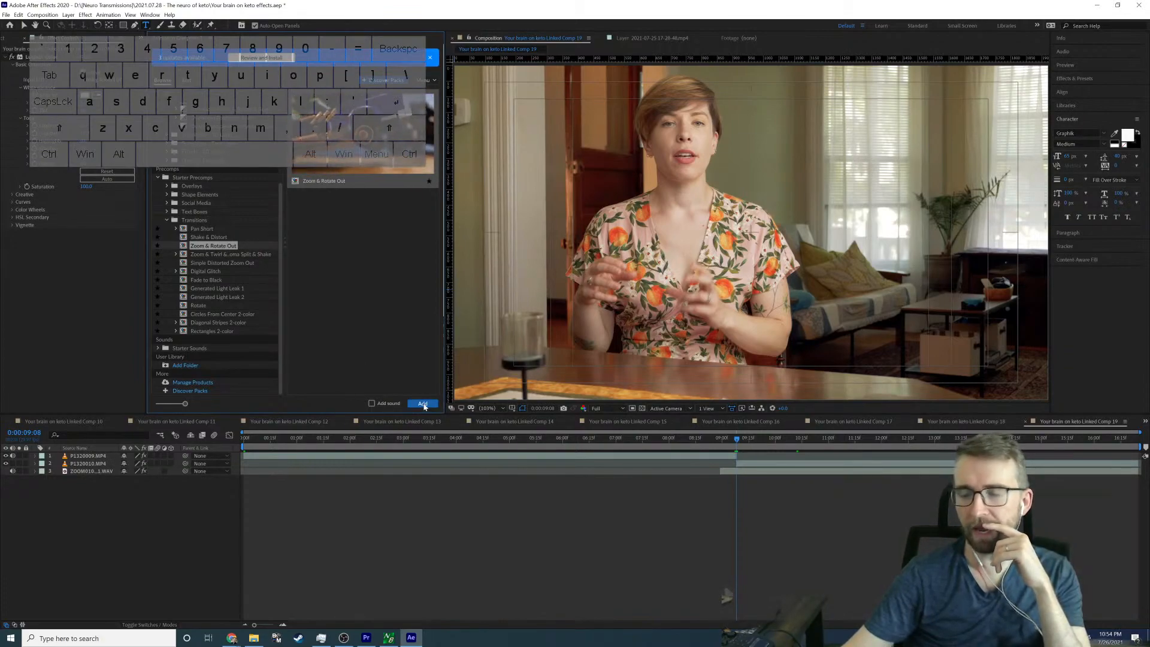
left_click(209, 229)
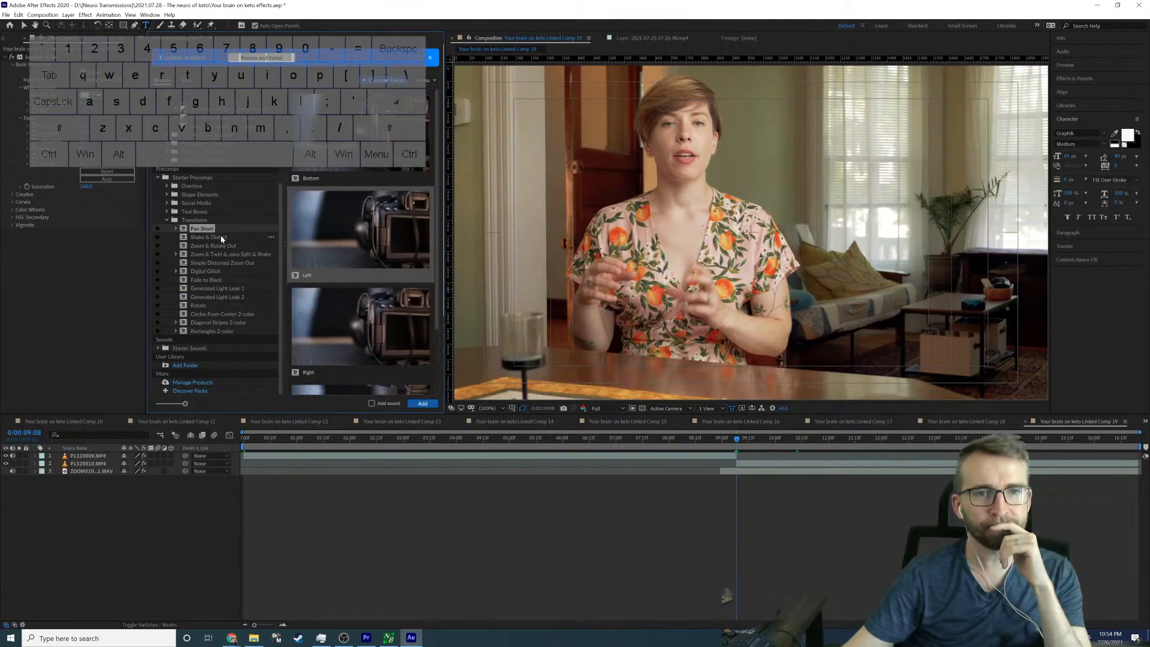
scroll(347, 269, "down", 2)
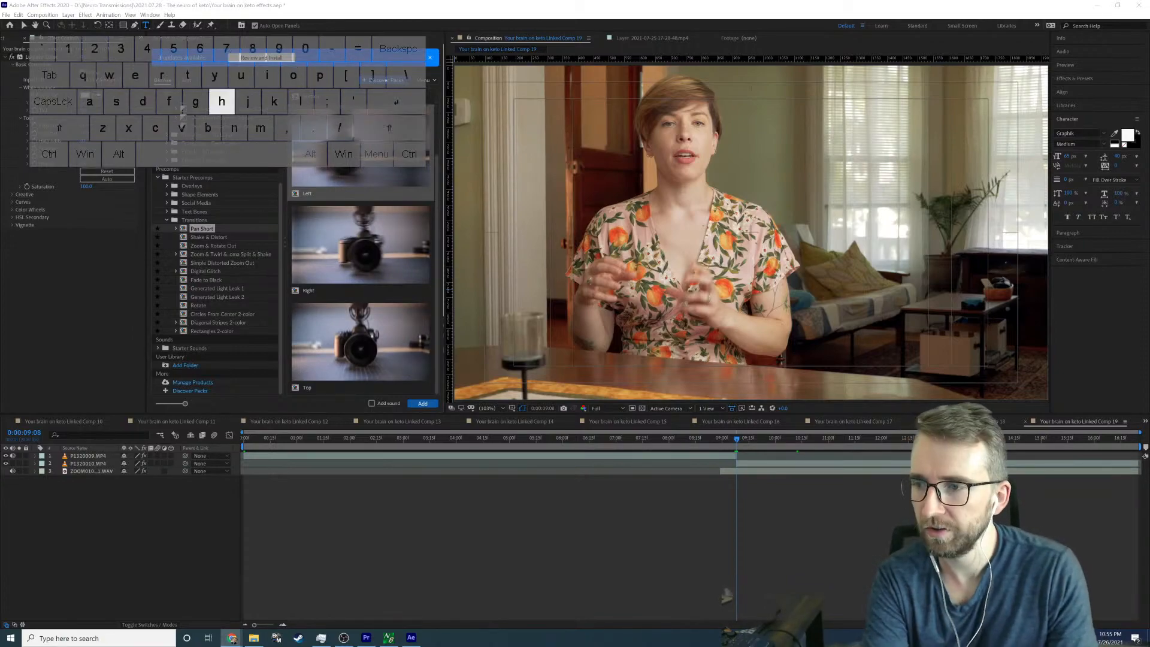
type("ich re")
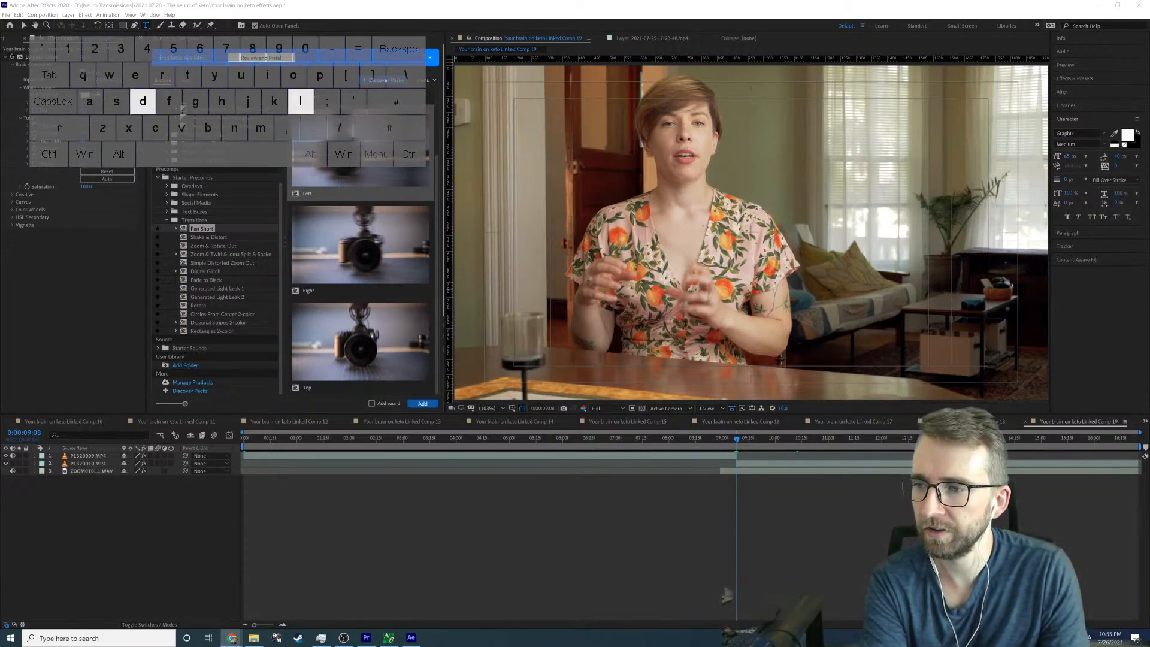
type("?")
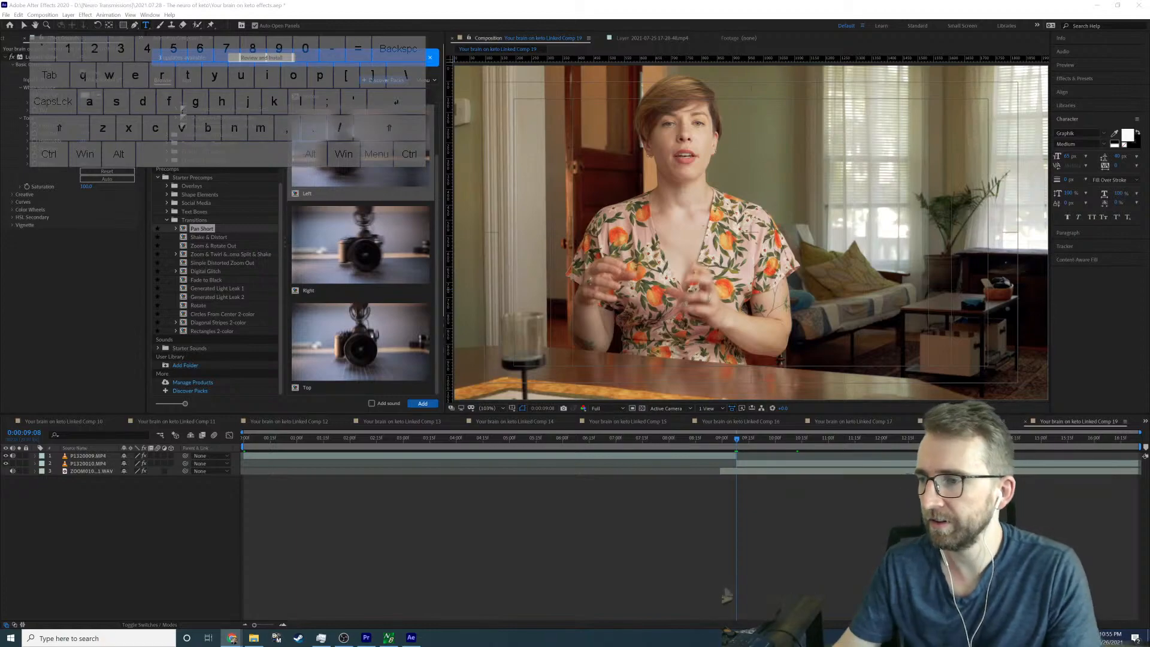
type("Lf")
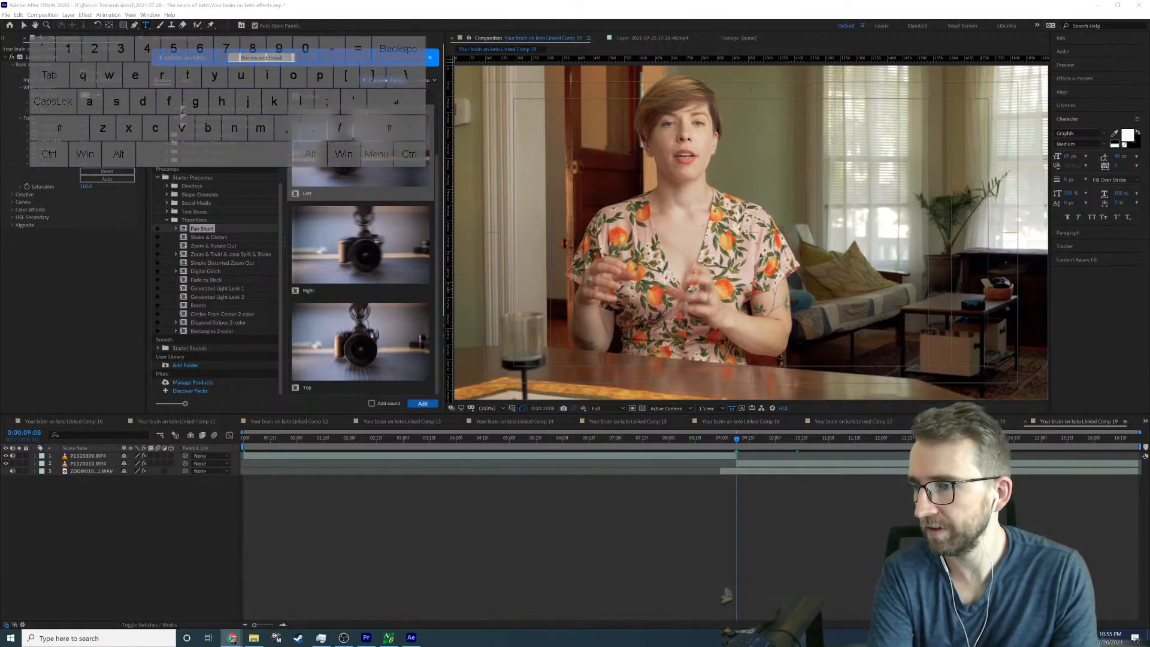
type("Gi")
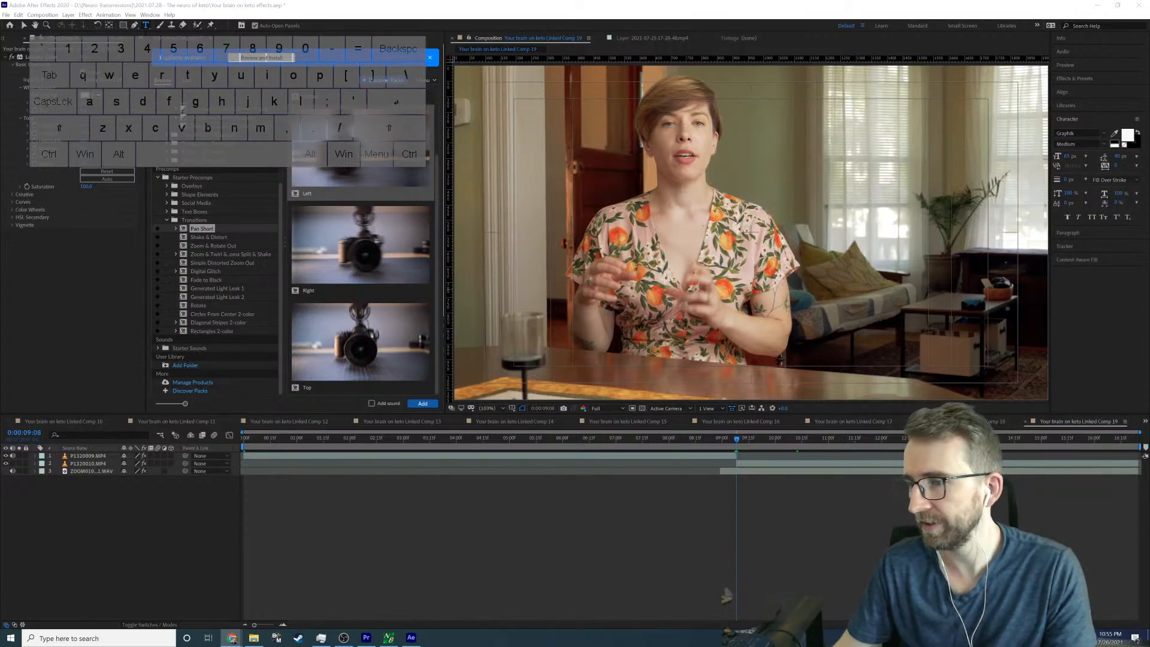
type("W")
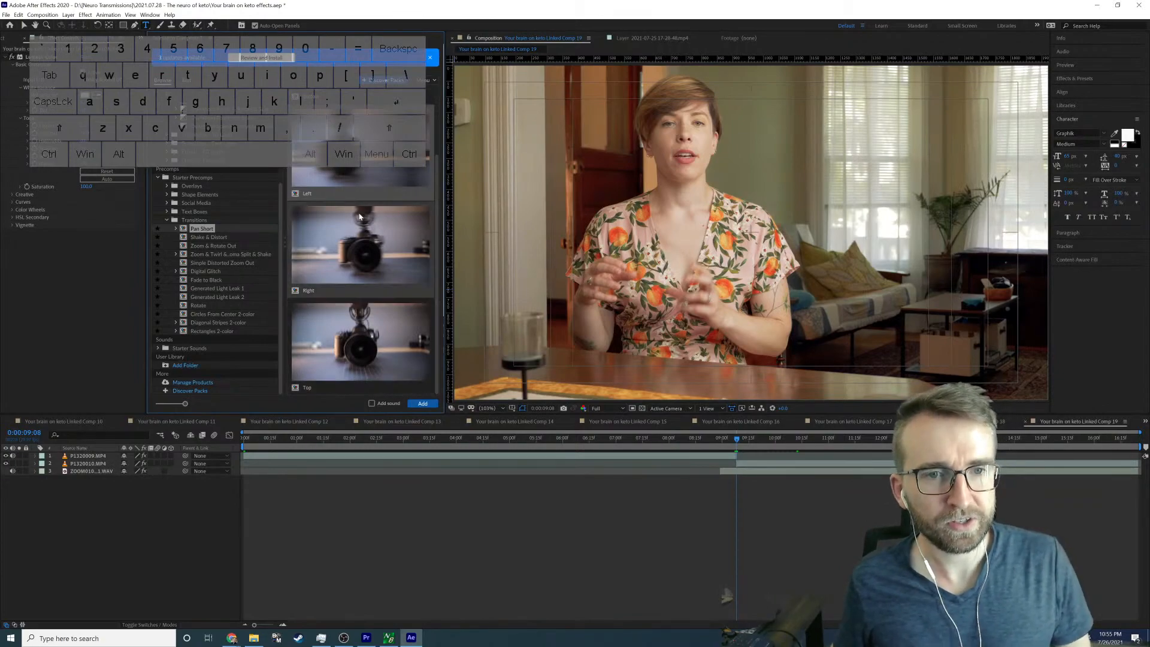
Step: Add the Left variation of the Pan Short transition at the cut between the kitchen and dining room clips
scroll(360, 126, "up", 1)
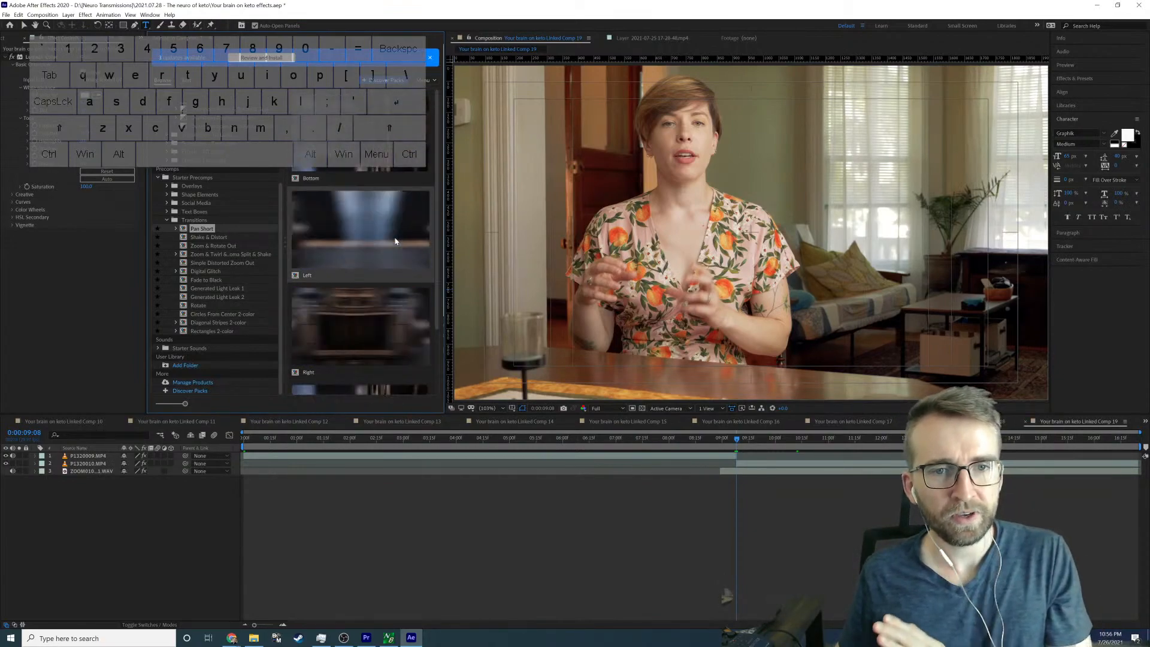
scroll(393, 231, "down", 2)
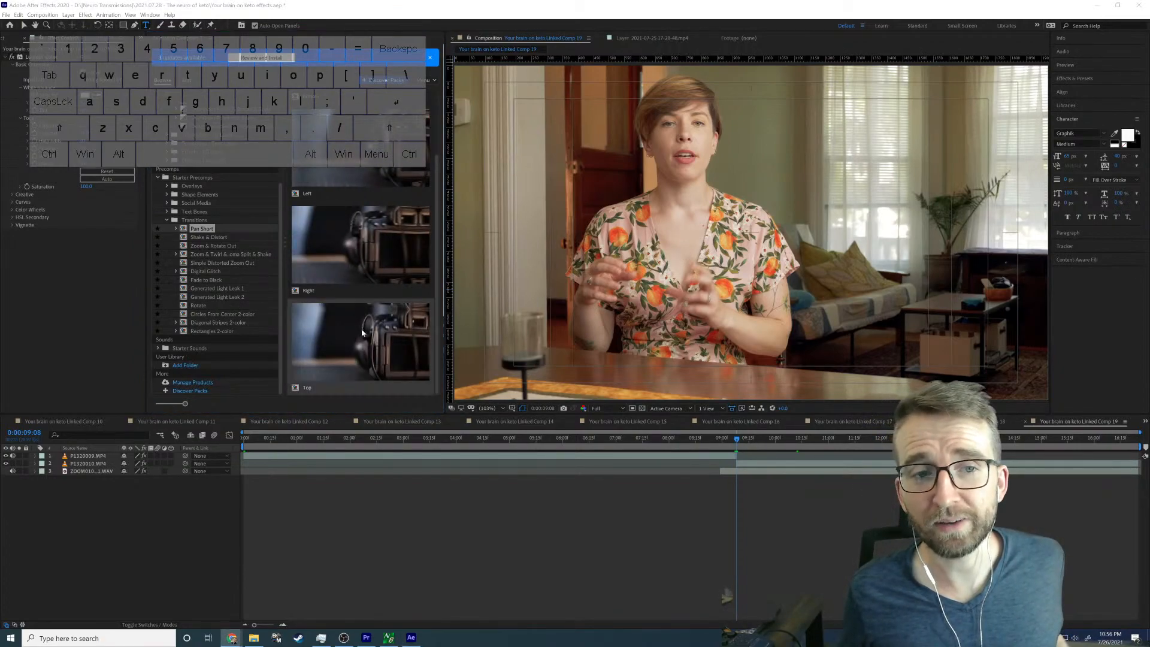
left_click(359, 175)
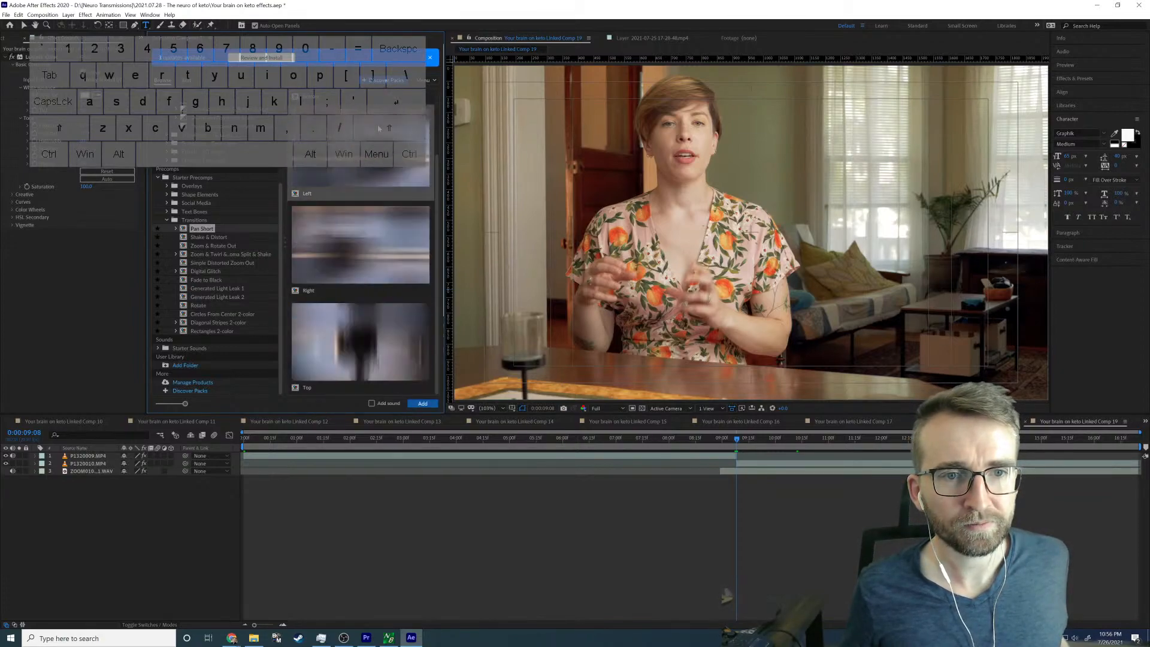
left_click(422, 404)
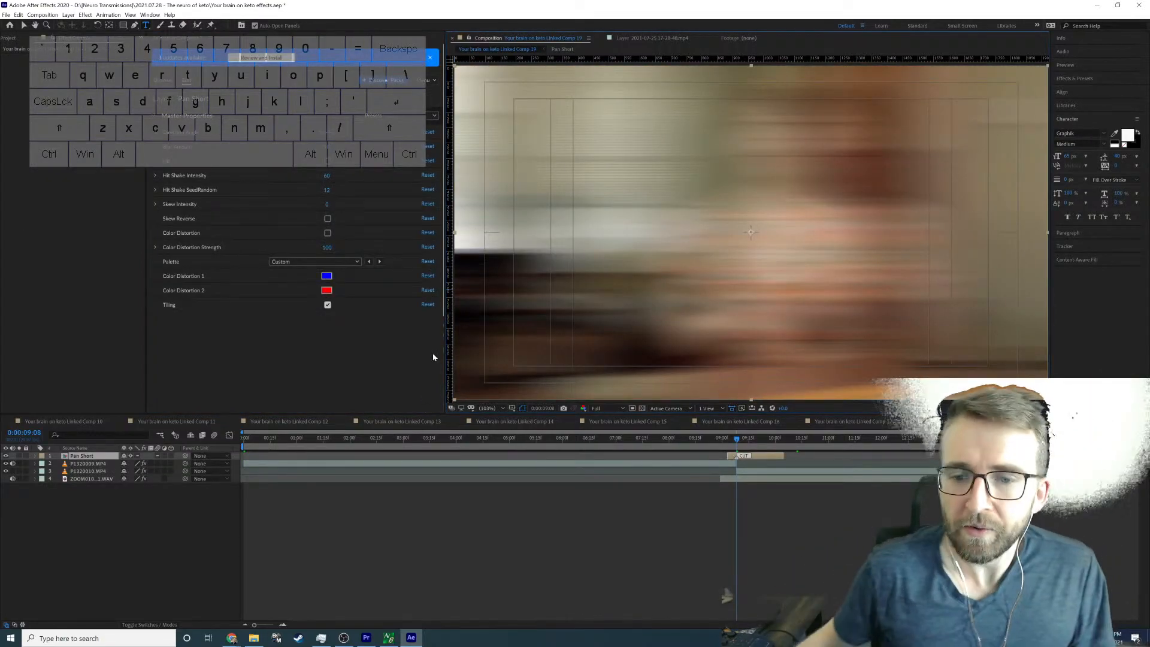
Step: Play the composition across the Pan Short transition, starting once from 0:00:08:22 and once from 0:00:06:19
left_click(707, 444)
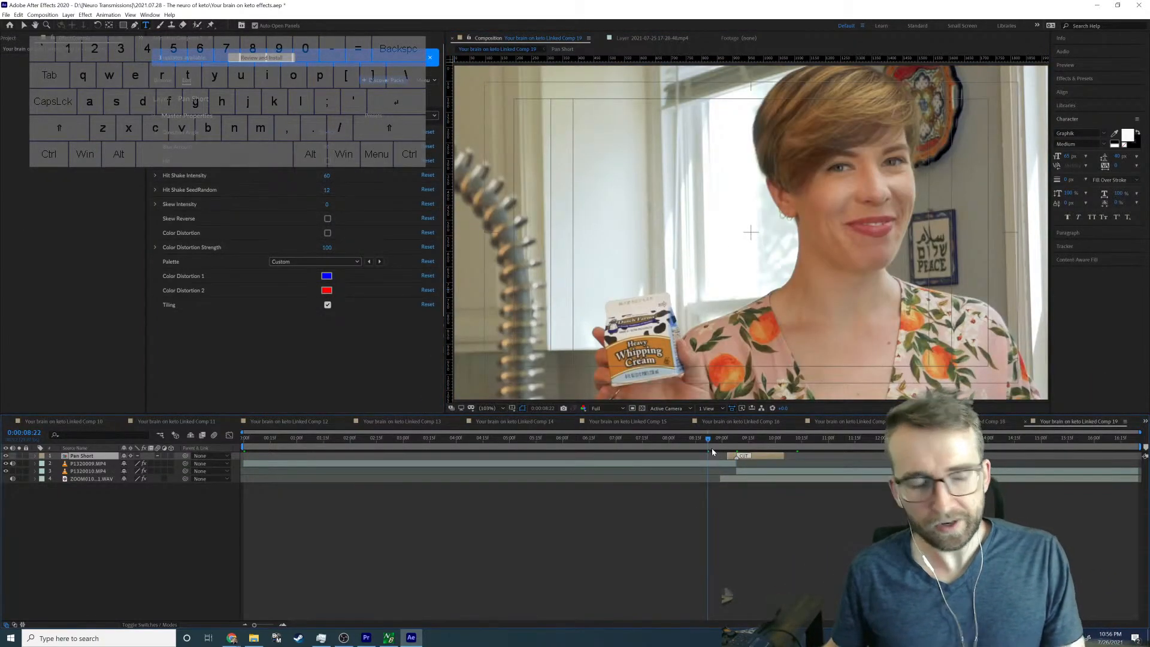
key("space")
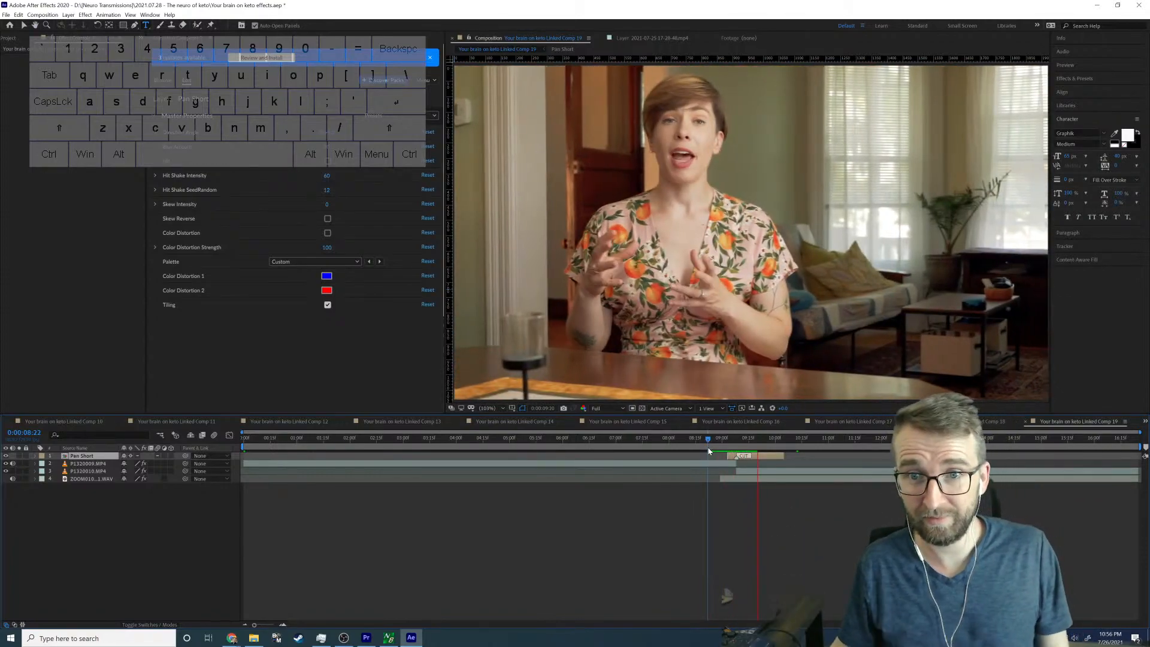
key("space")
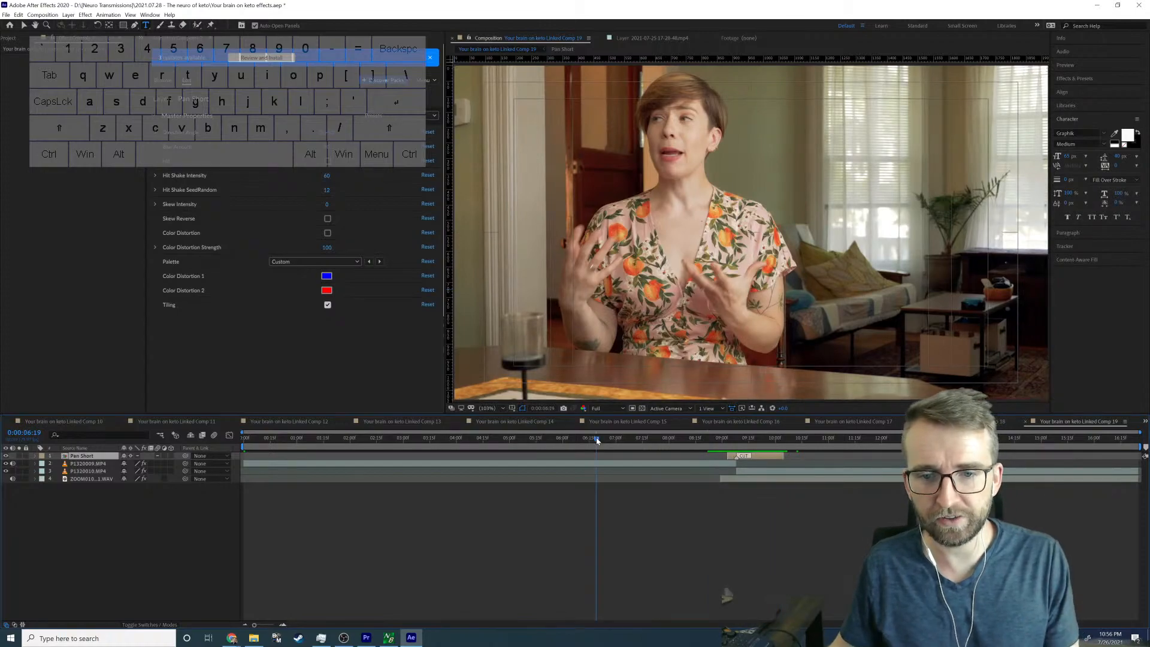
key("space")
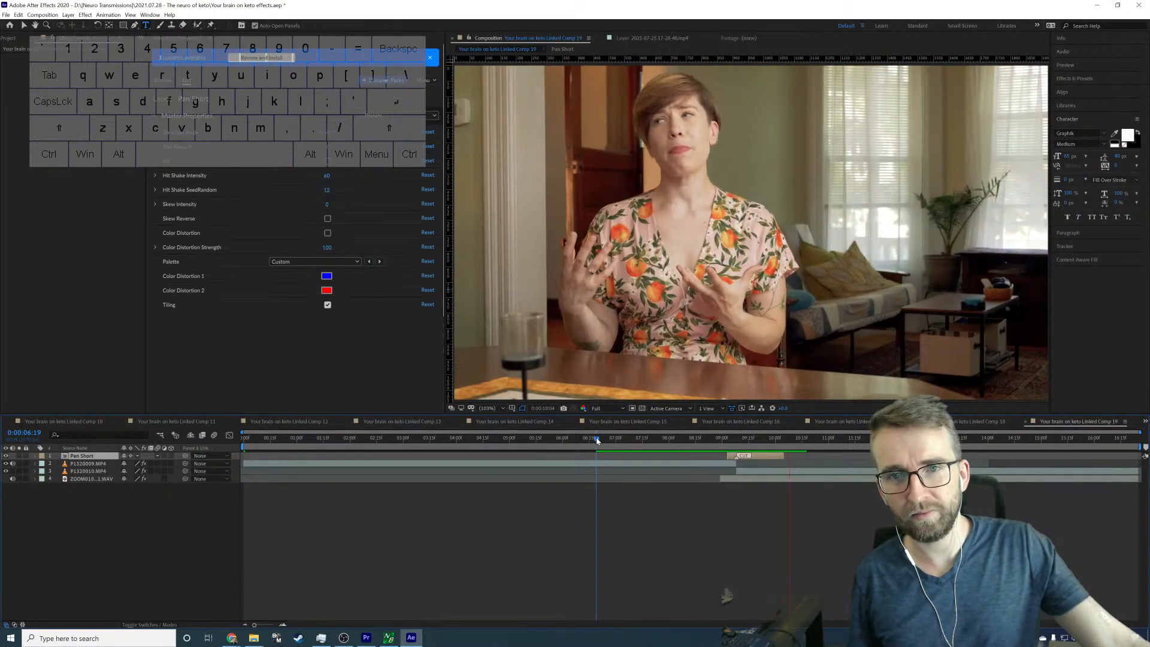
left_click(601, 437)
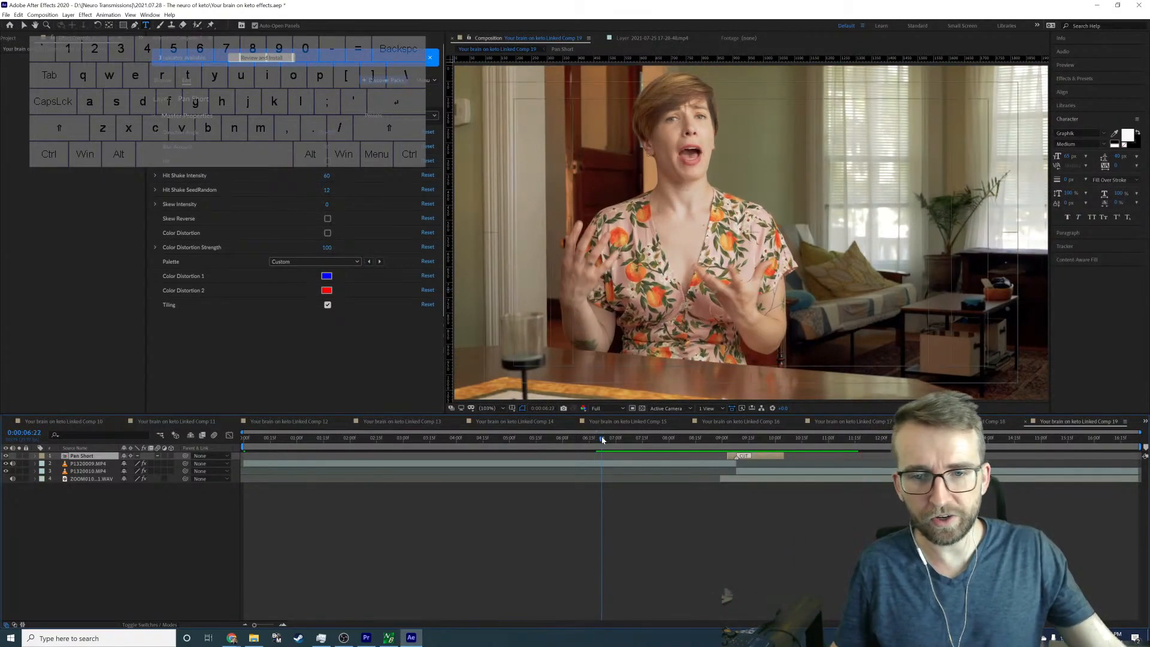
Step: Play the composition from 0:00:06:22 through the Pan Short transition, and save the project
key("space")
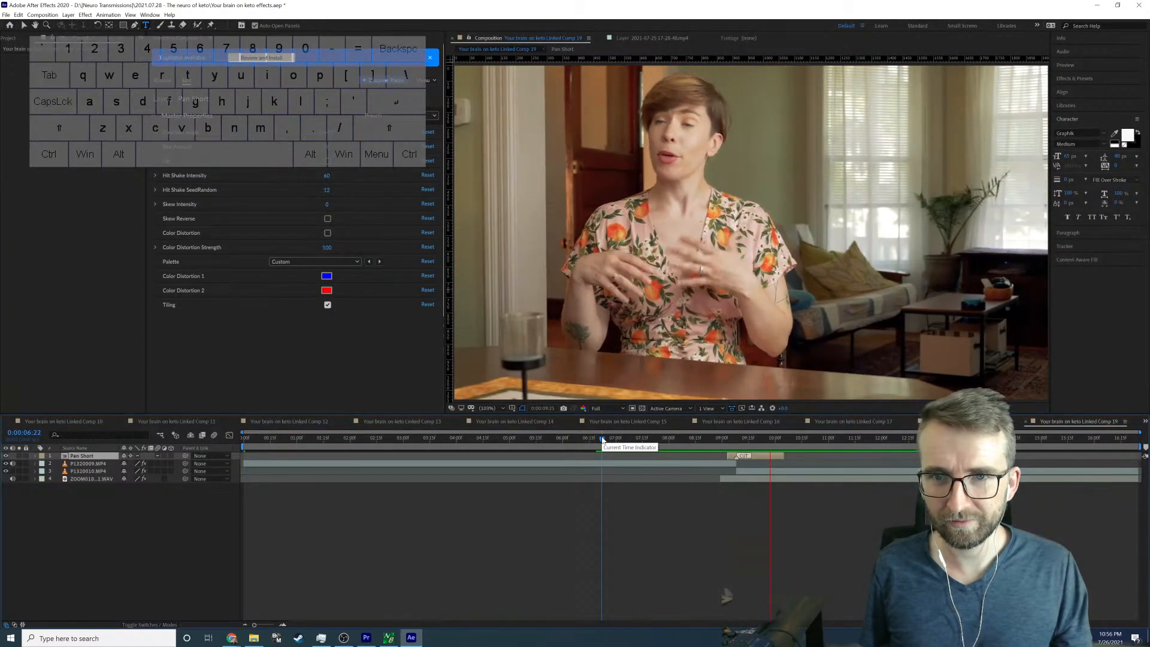
key("space")
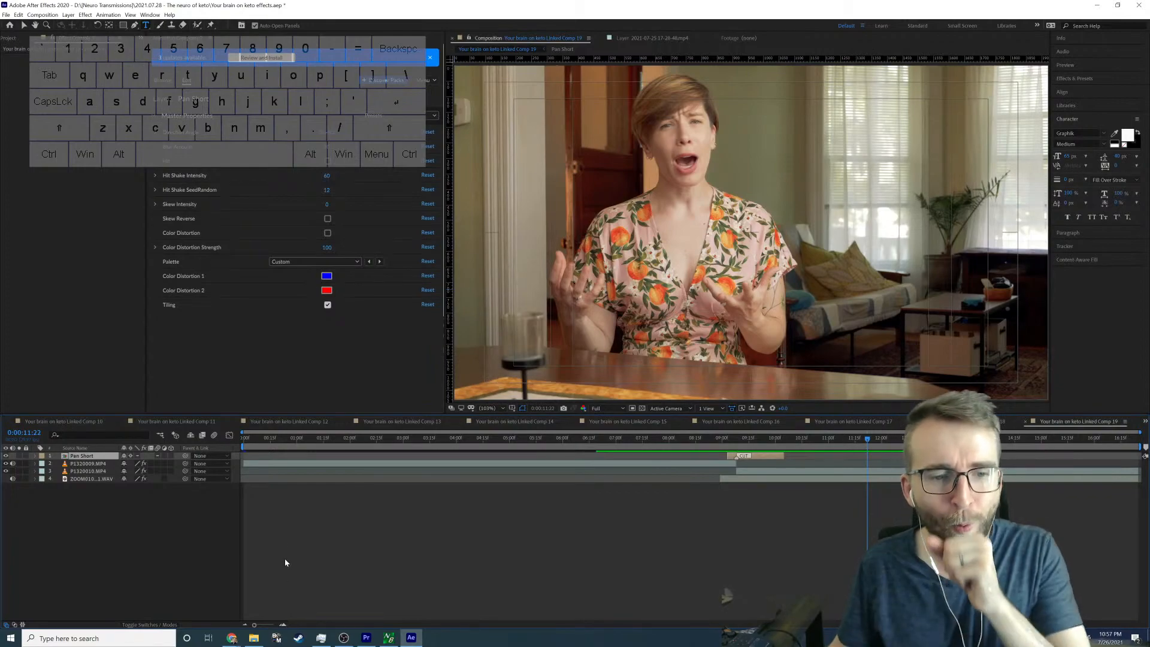
key("ctrl+s")
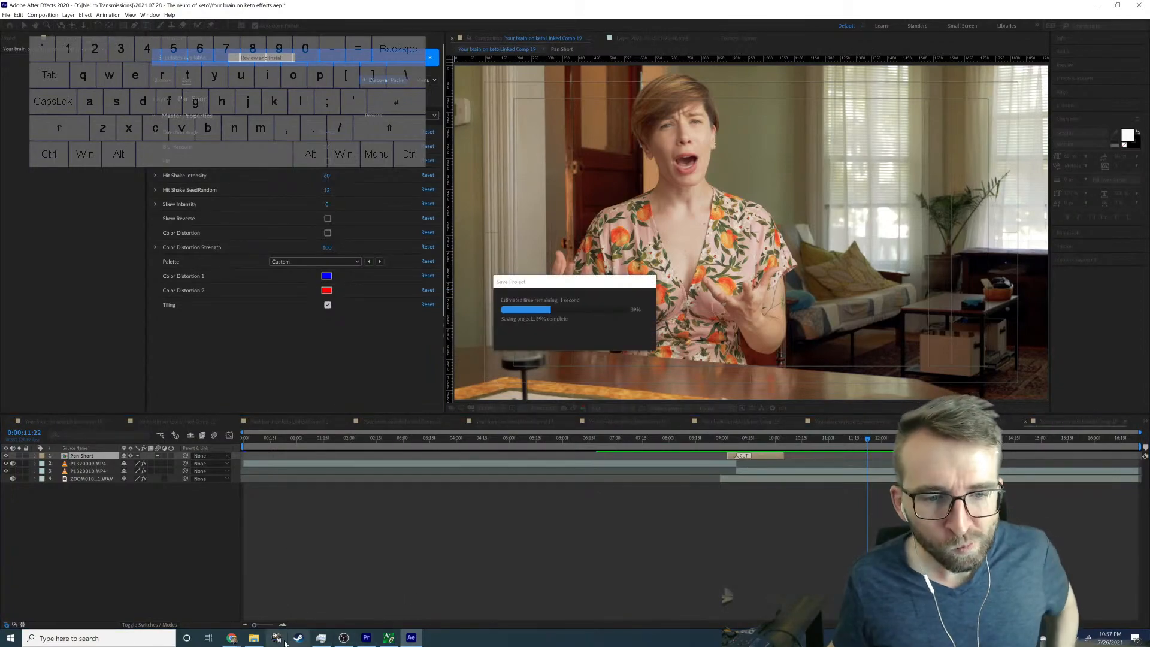
mouse_move(255, 639)
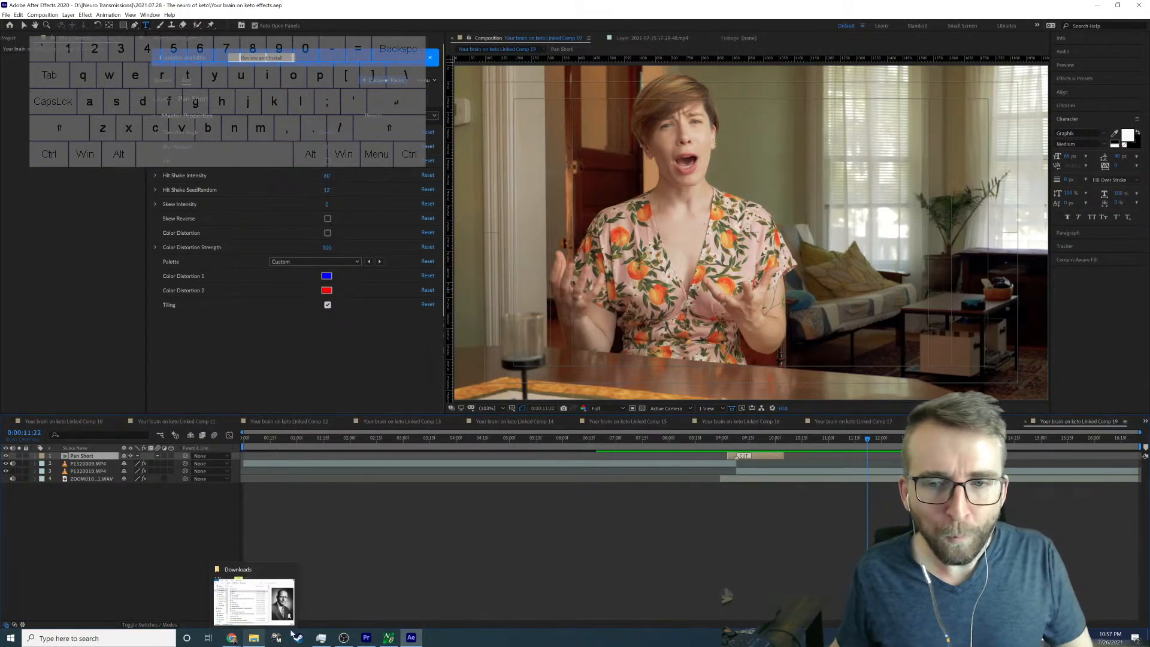
Step: Play from 0:00:11:21 to find the end of the phrase, and split the dining room clip's layer at 0:00:14:22
left_click(867, 447)
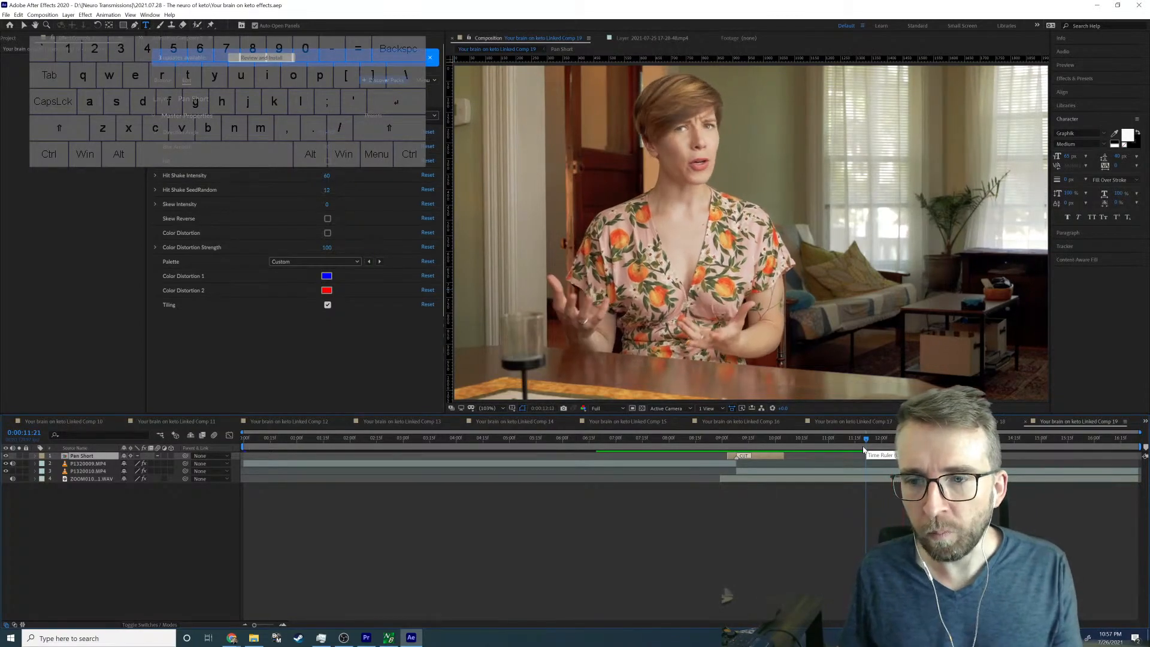
key("space")
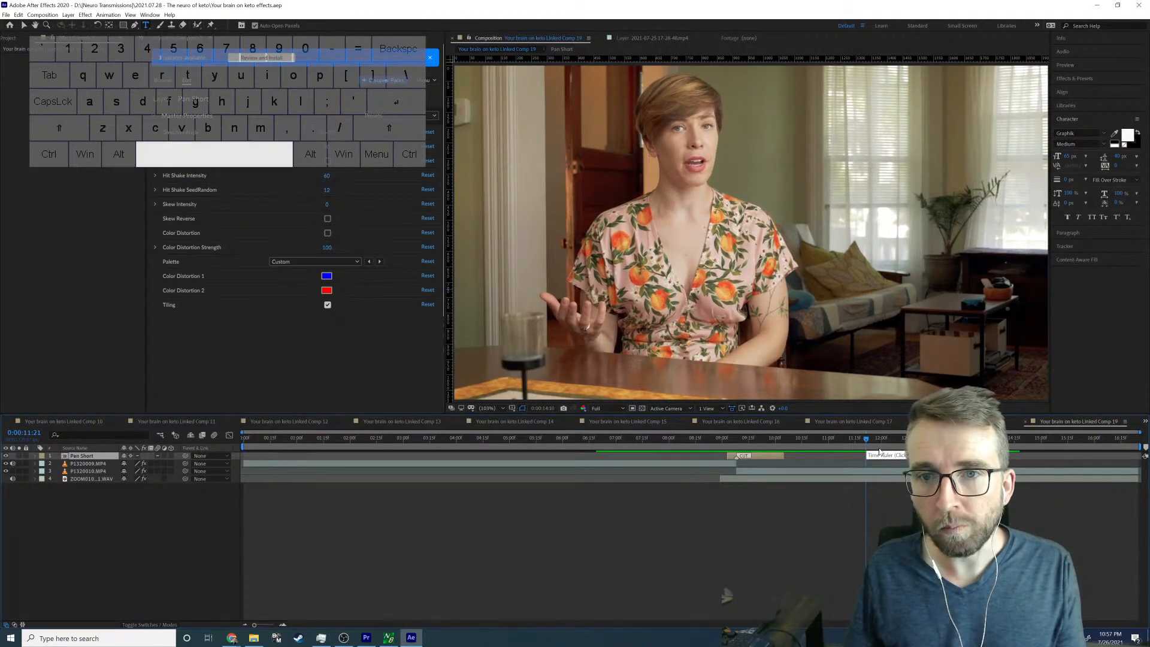
key("space")
left_click_drag(1013, 441, 1026, 440)
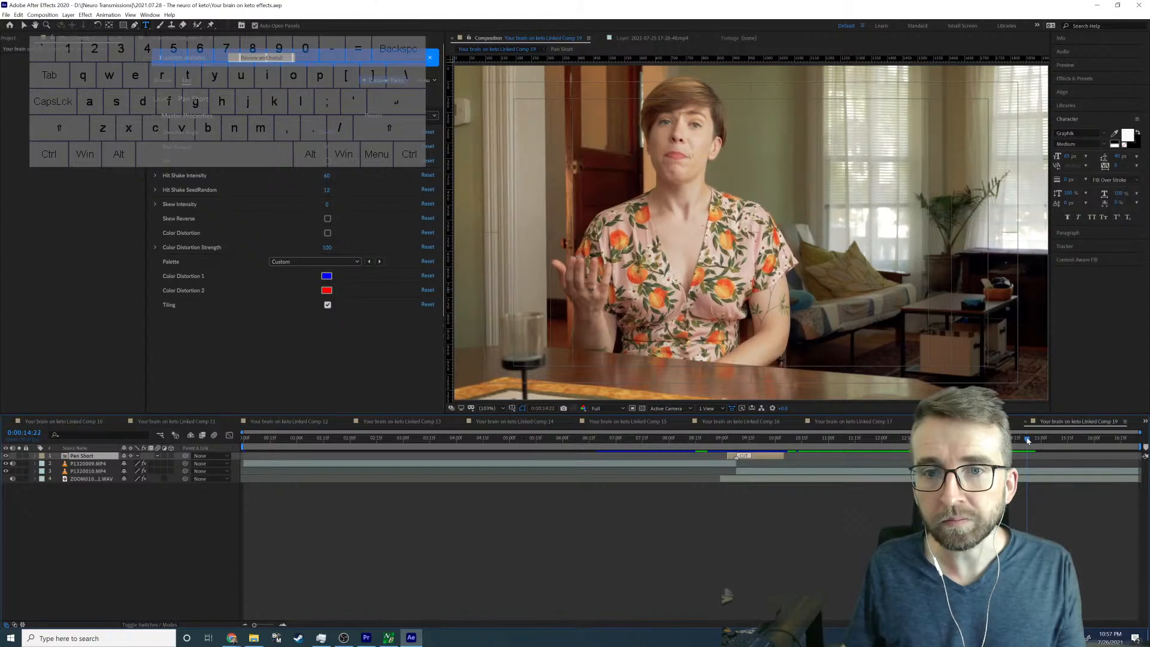
left_click(1040, 472)
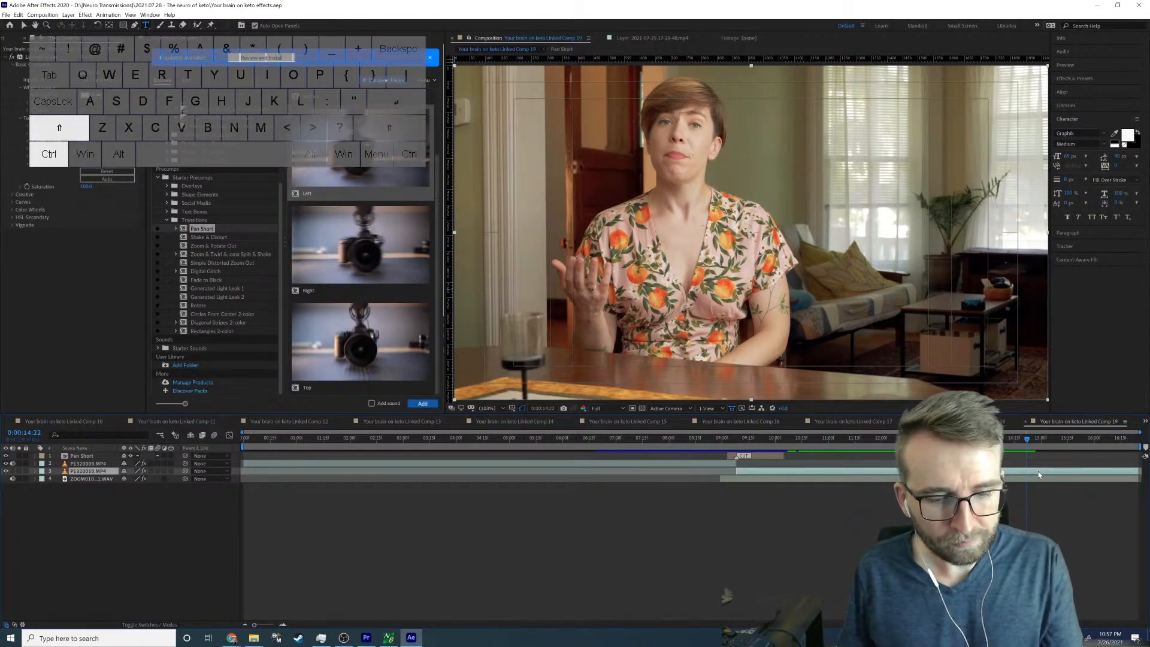
key("ctrl+d")
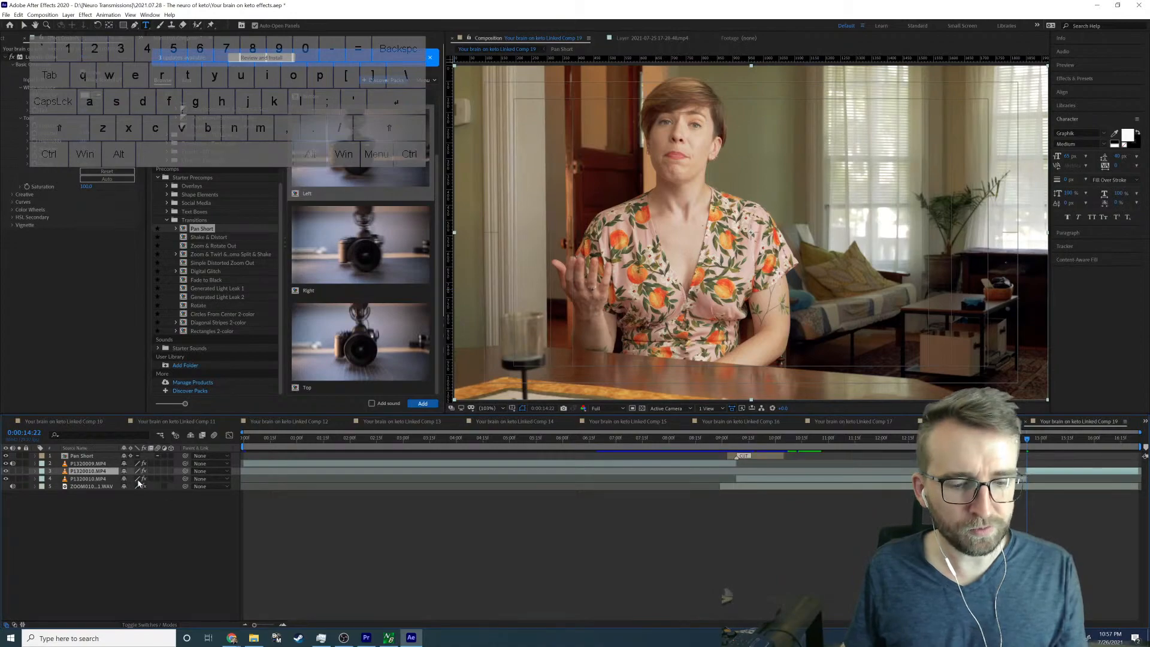
Step: Scale the segment after the split to about 97% and shift it sideways to line up the presenter's face
key("p")
key("shift+s")
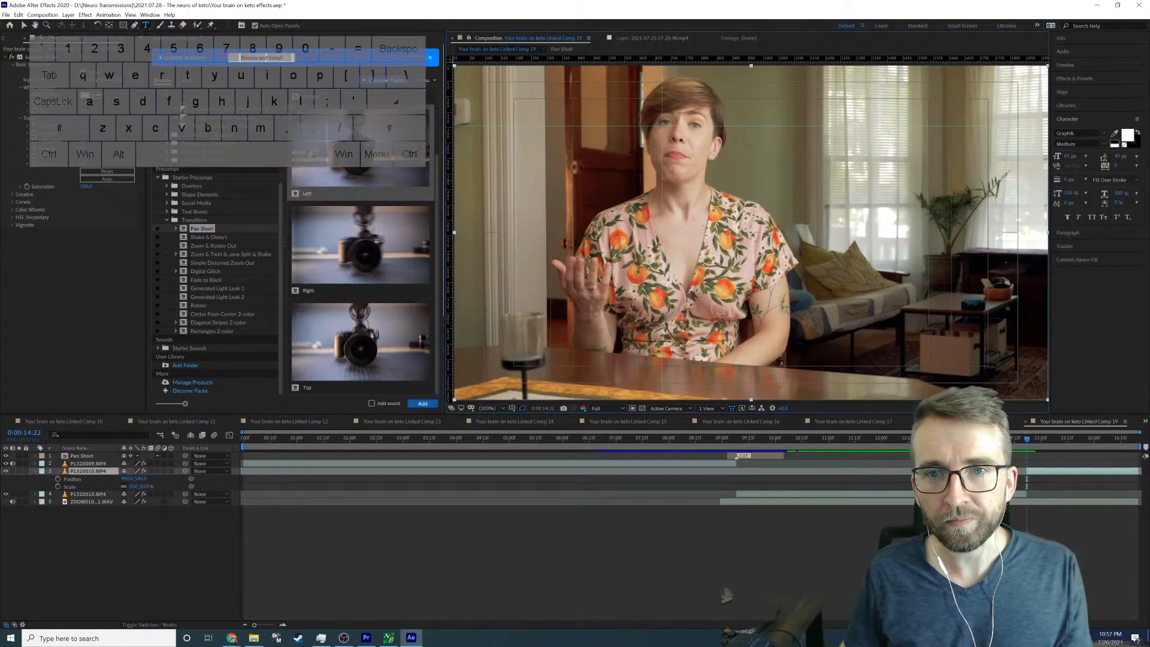
left_click_drag(128, 486, 251, 512)
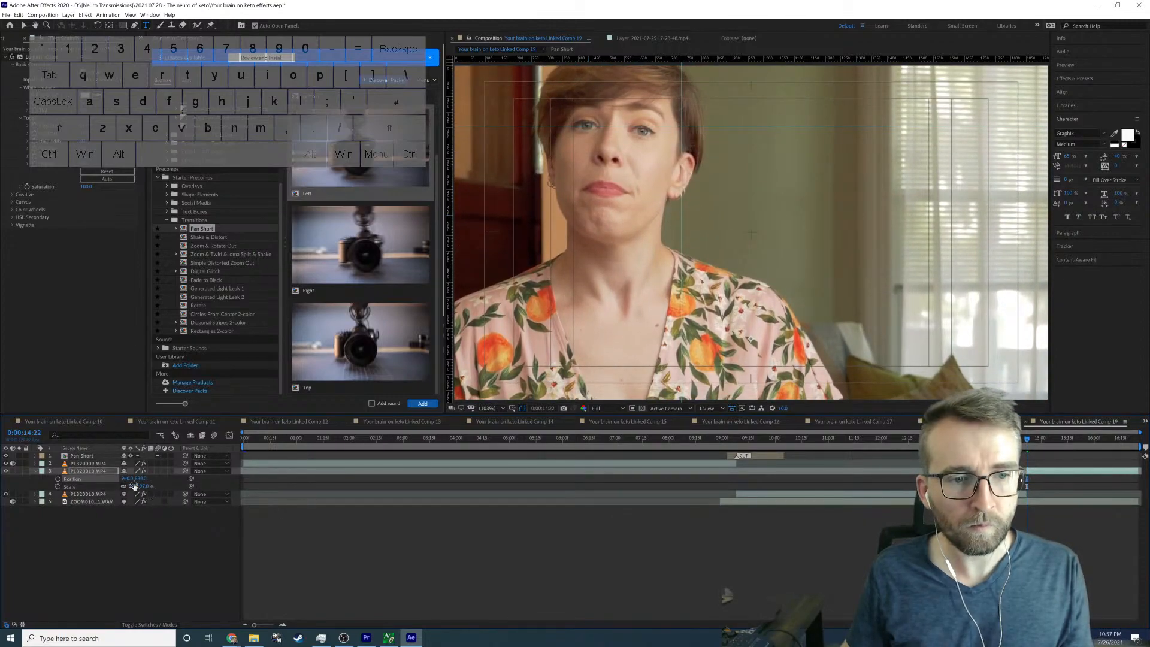
left_click_drag(128, 479, 222, 472)
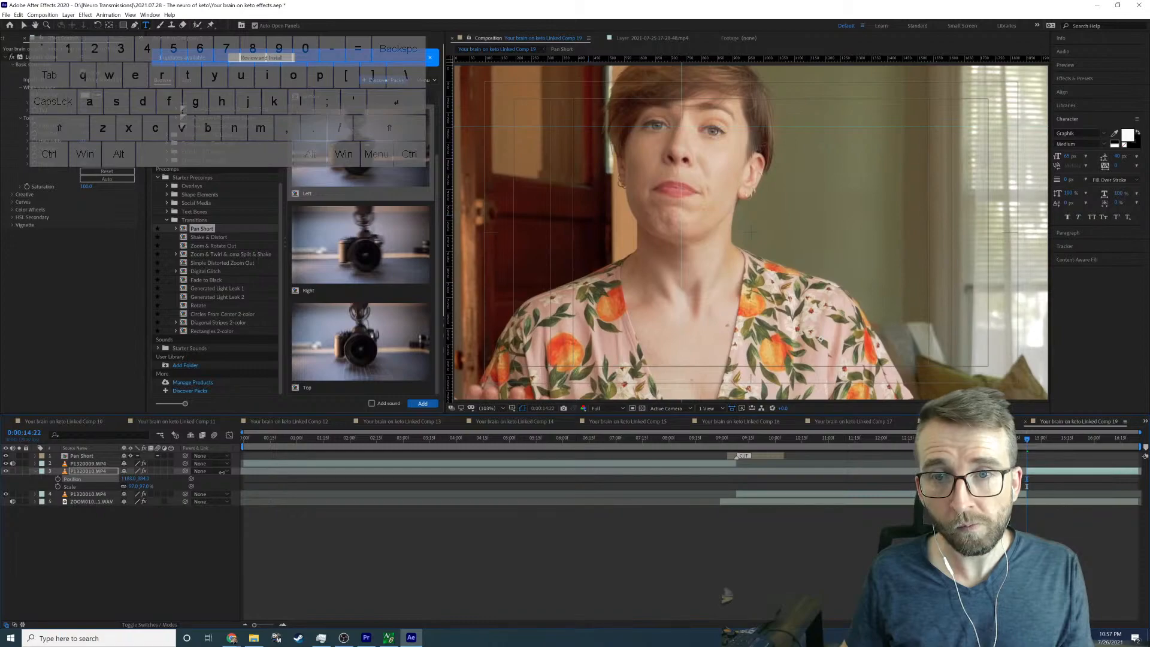
Step: Play the zoom cut from 0:00:14:00, and adjust the zoomed segment's position at its first frame, 0:00:14:22
left_click(979, 438)
key("space")
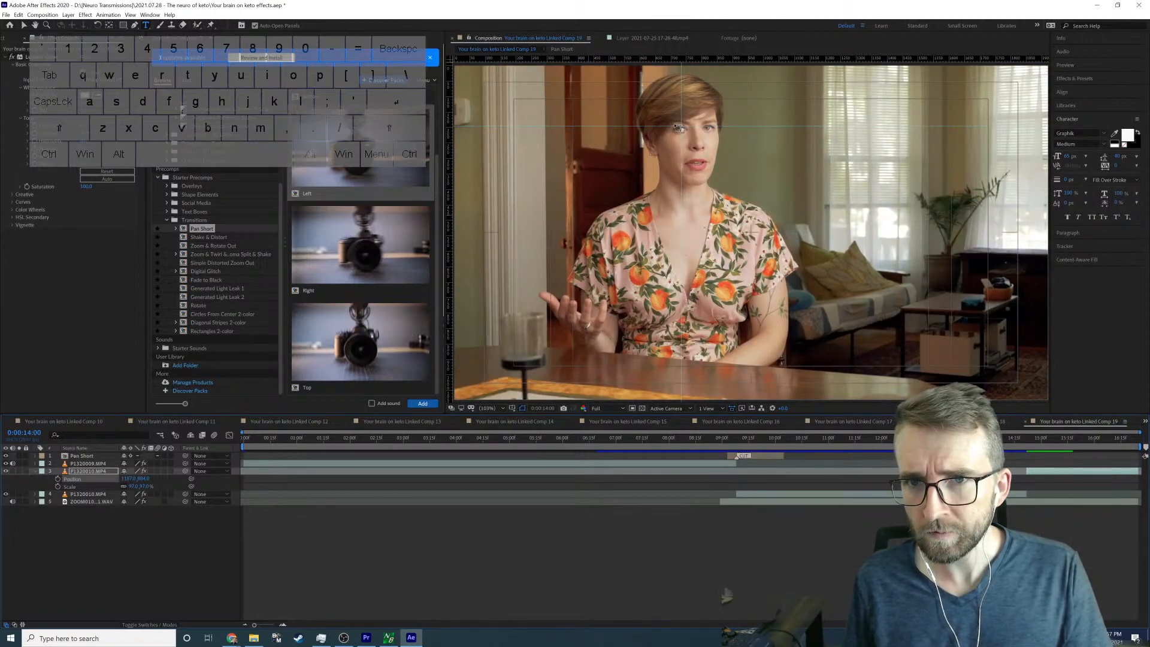
key("v")
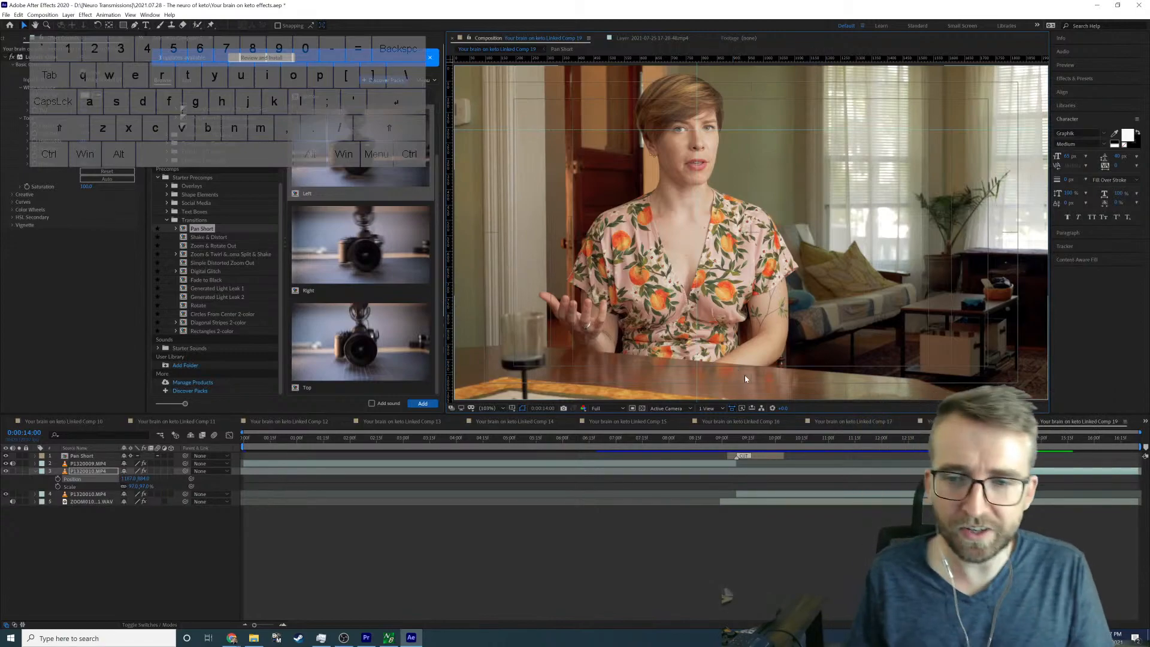
key("space")
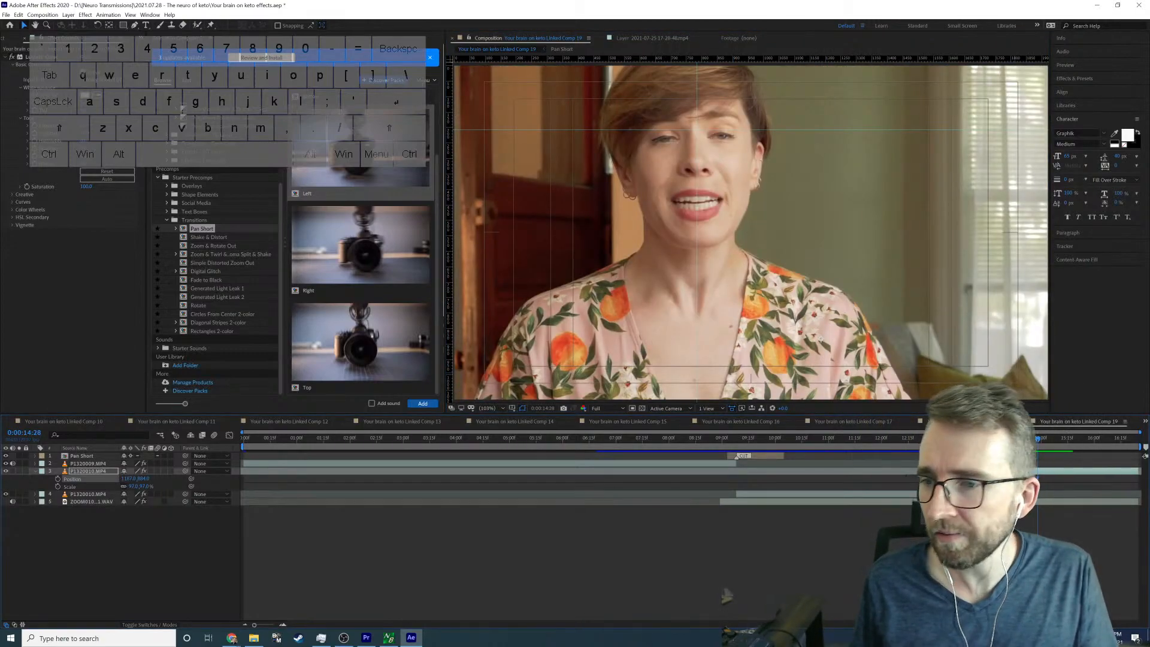
left_click(1029, 446)
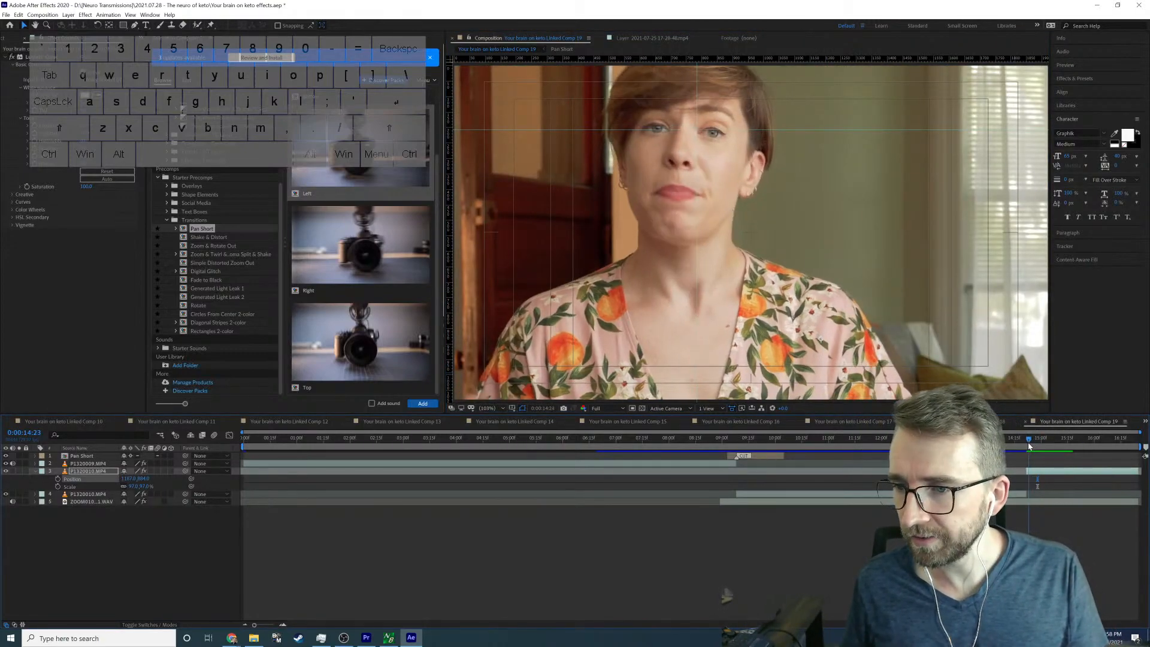
key("Page_Up")
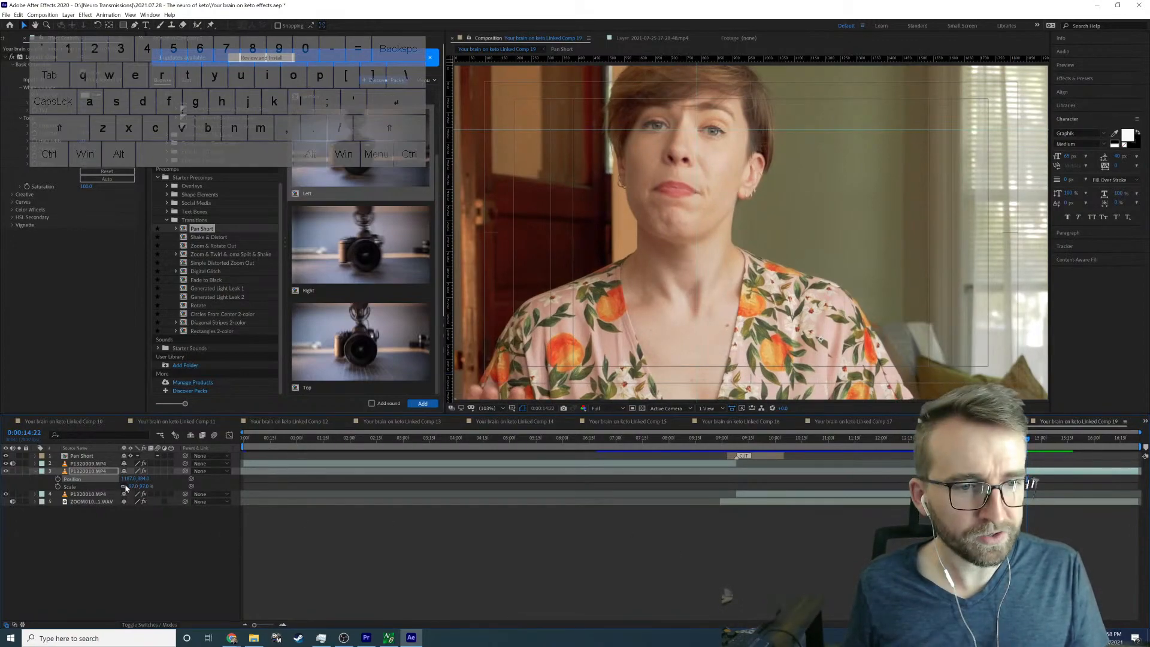
mouse_move(127, 479)
left_mouse_down()
mouse_move(166, 479)
mouse_move(126, 479)
left_mouse_up()
Step: Play the repositioned zoom cut from 0:00:13:04, and save the project
left_click(928, 437)
key("space")
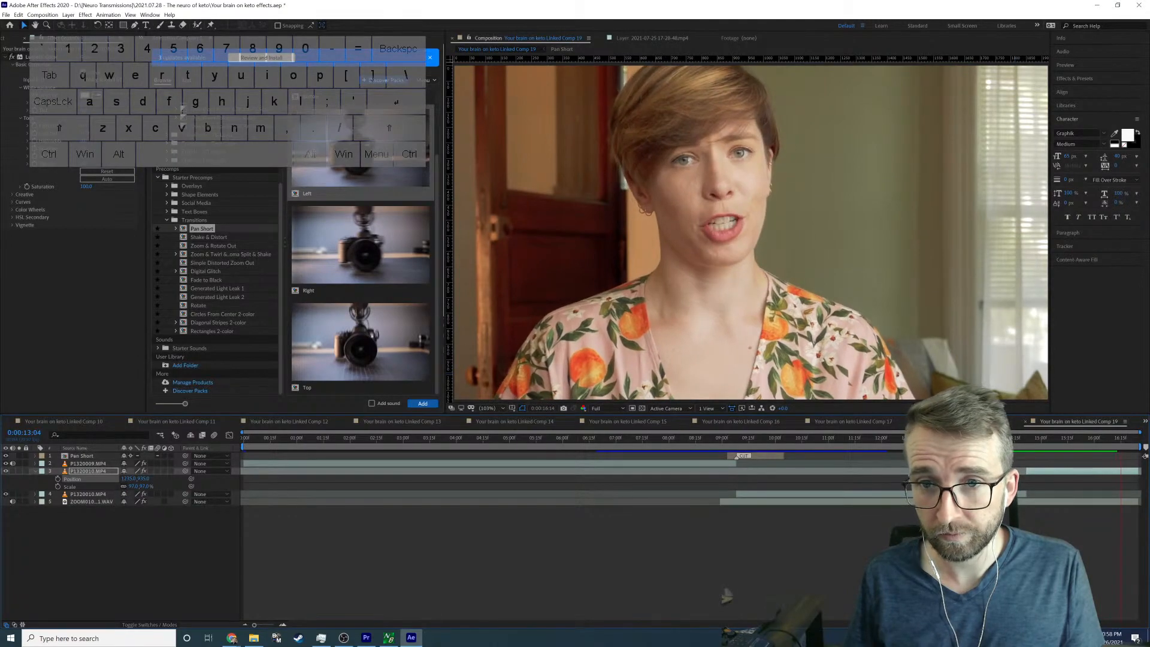
key("ctrl+s")
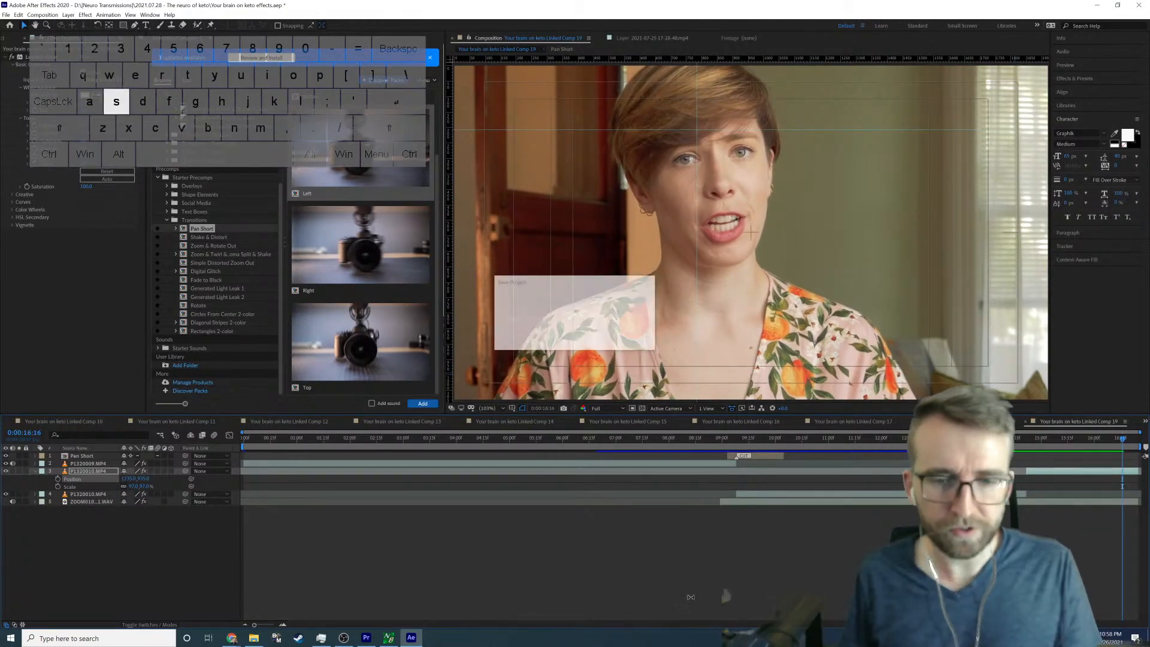
Step: Switch to Premiere Pro and play the linked composition from 0:06:15:24 through the zoom cut
left_click(367, 637)
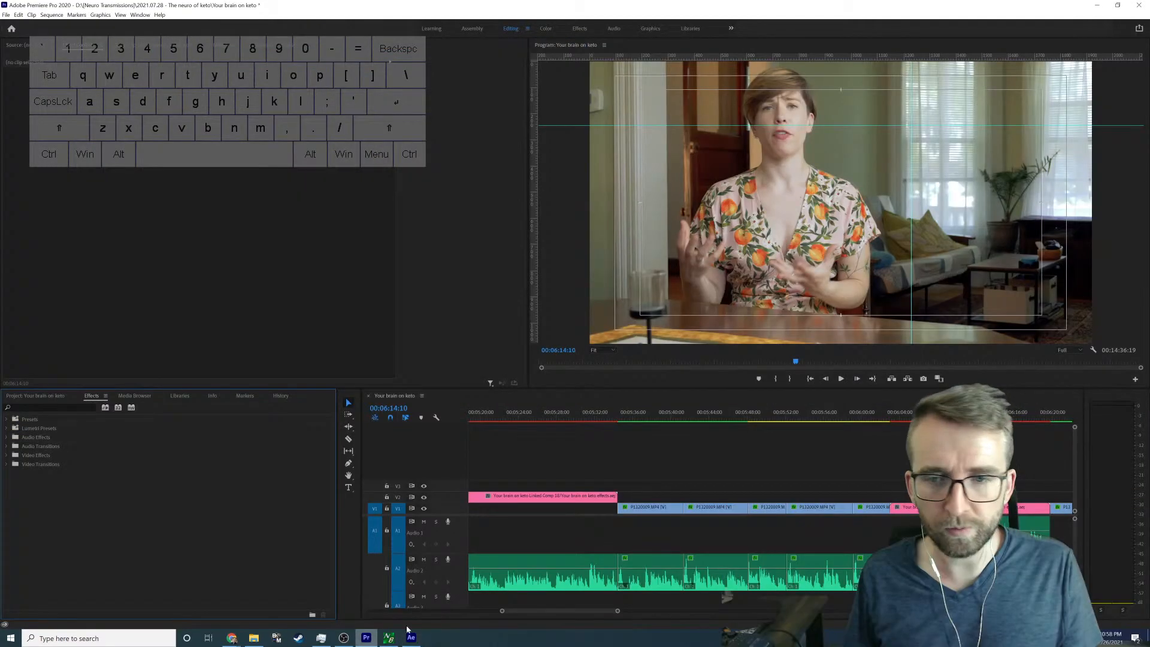
left_click(1012, 413)
key("=")
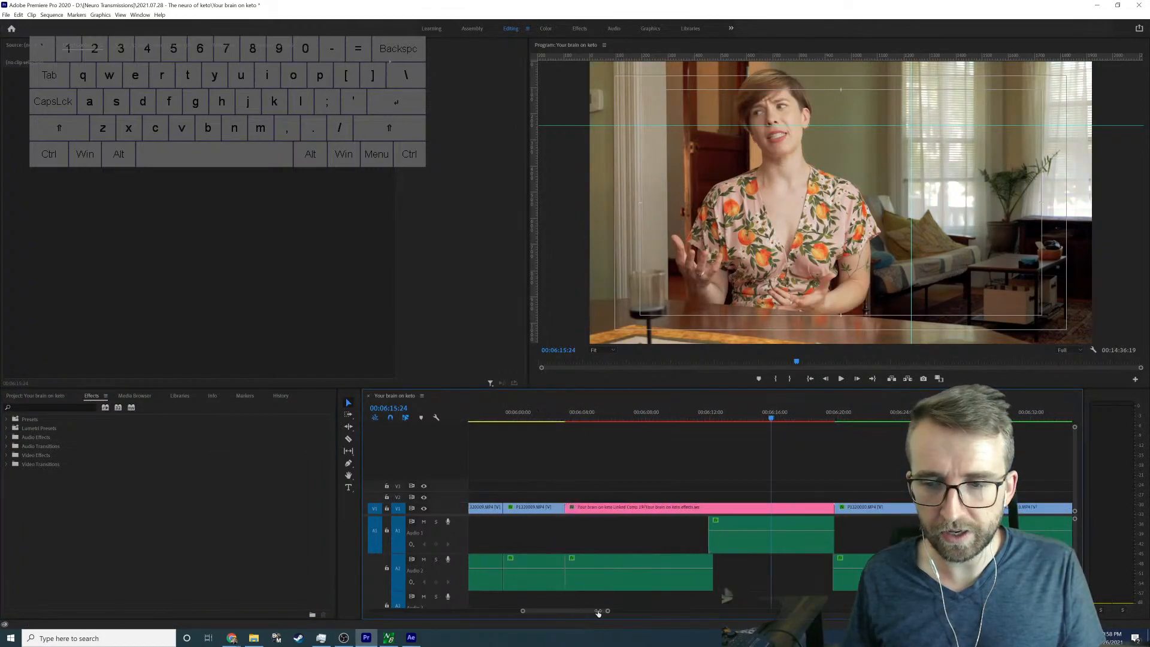
key("=")
key("space")
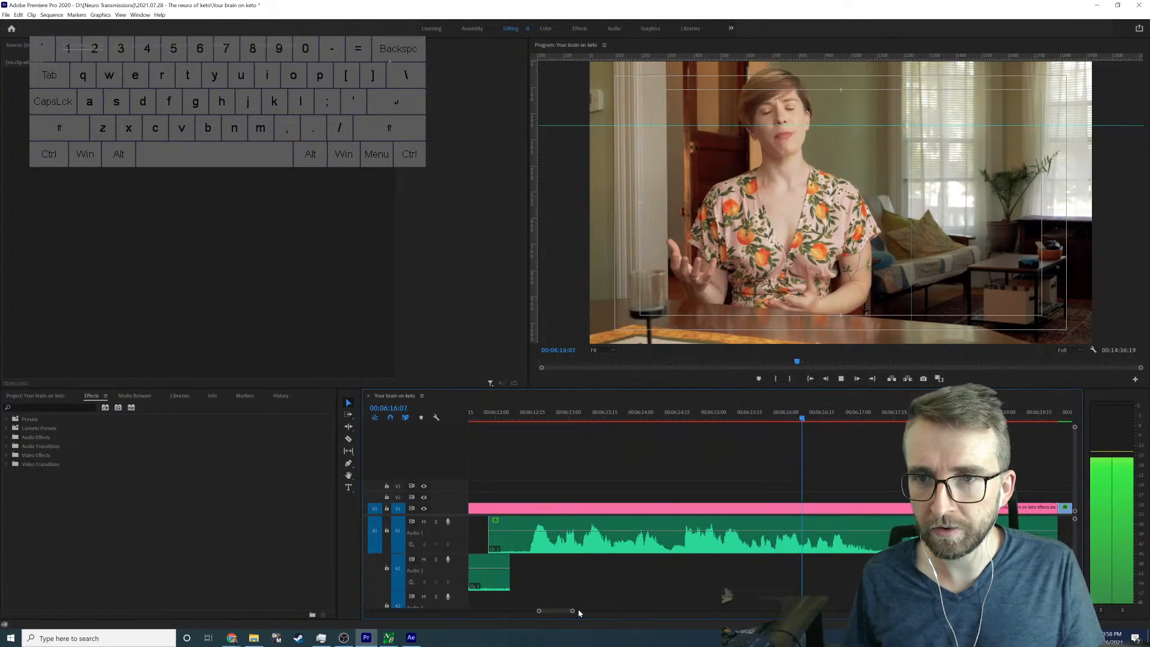
key("space")
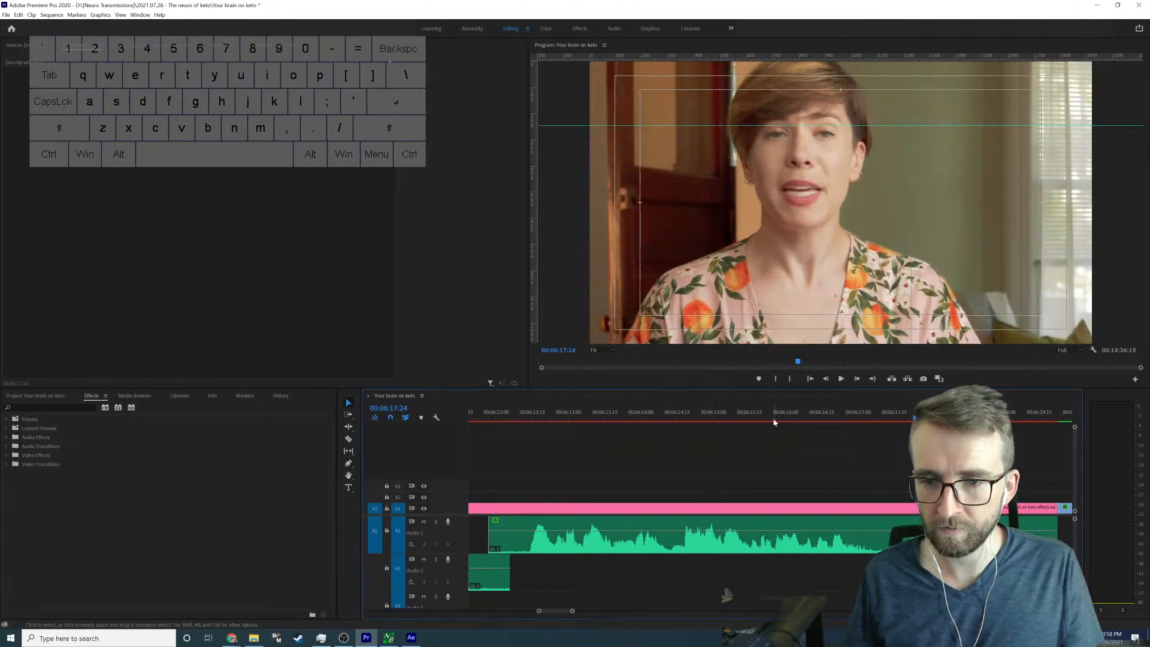
Step: Cut the linked composition and its audio at 0:06:17:06 and 0:06:17:21, and ripple delete the pause between the cuts
left_click_drag(773, 422, 867, 416)
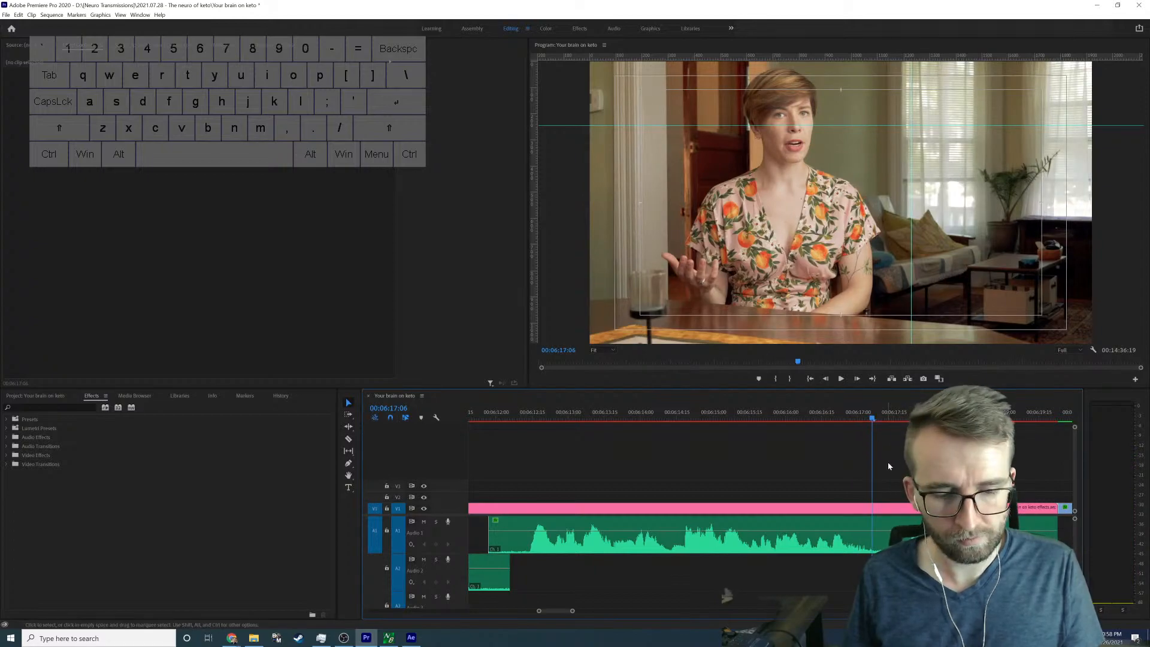
key("c")
left_click(876, 522)
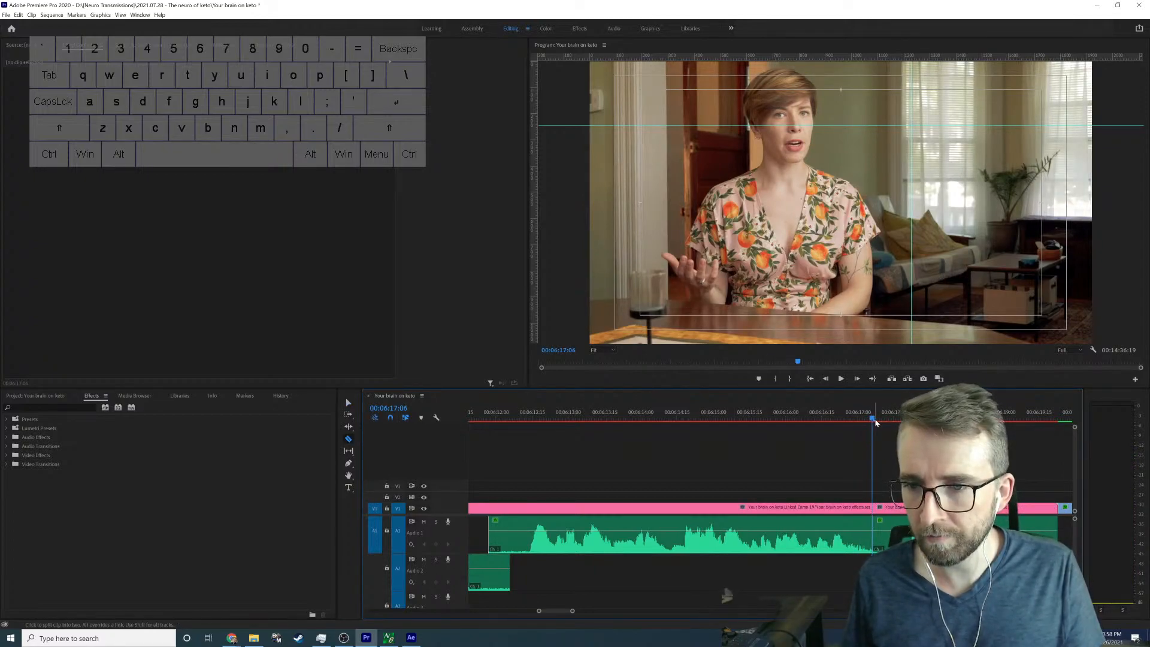
left_click_drag(875, 422, 907, 421)
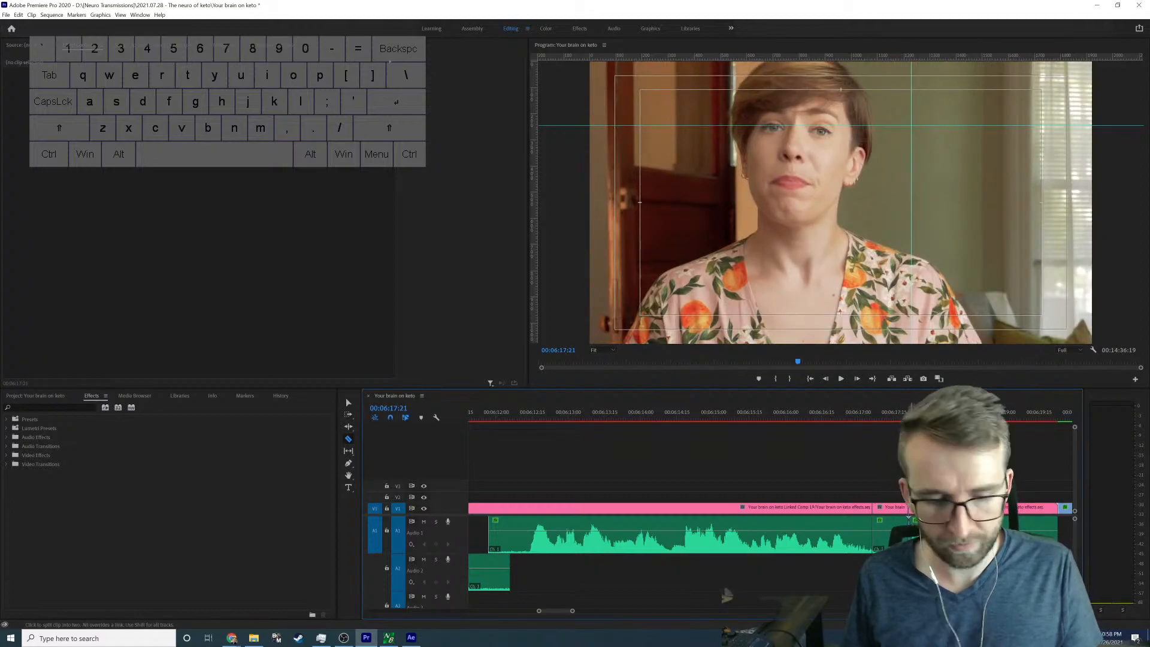
key("v")
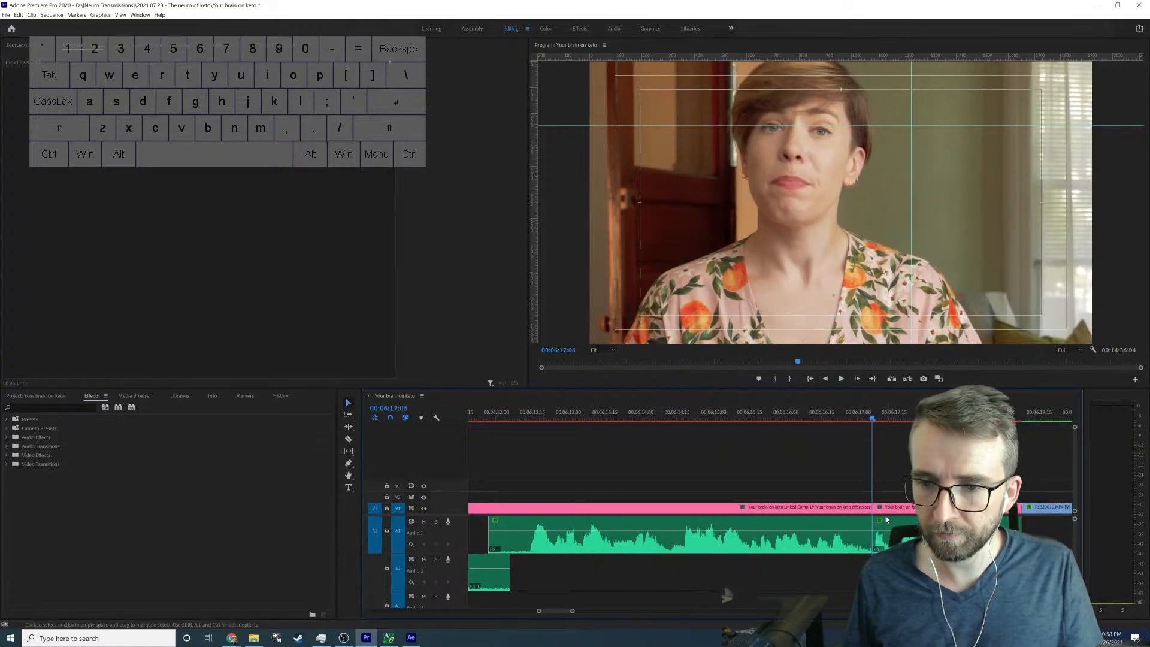
Step: Play the sequence across the tightened cut and on into the dining room clips that follow
left_click(822, 415)
key("space")
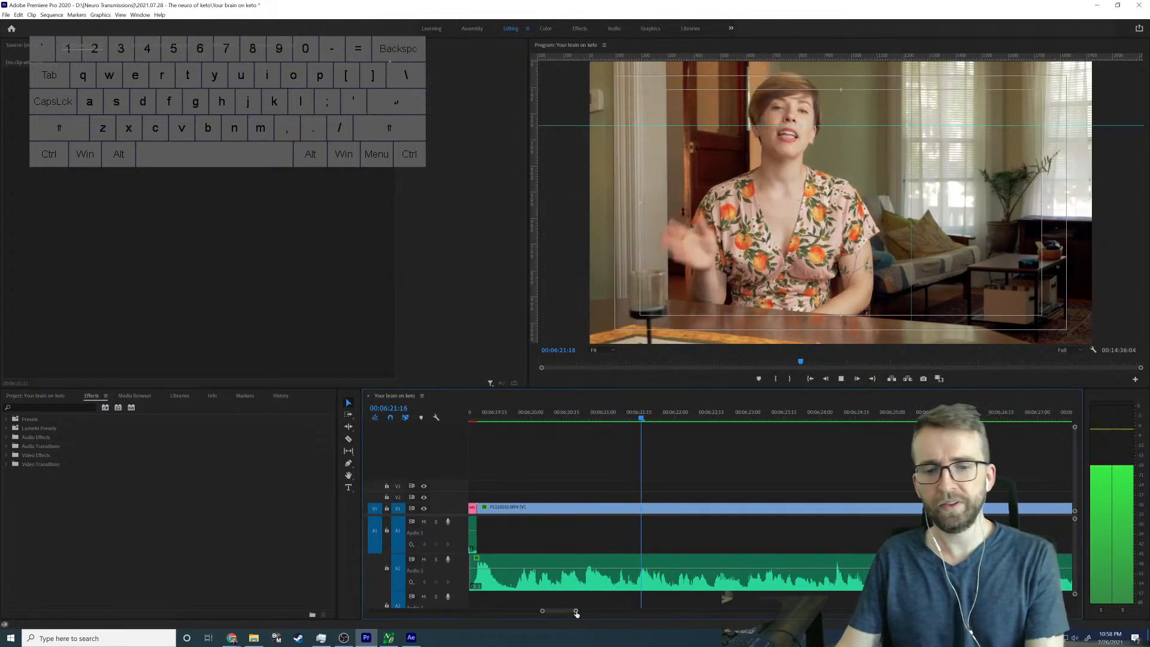
left_click_drag(575, 610, 620, 608)
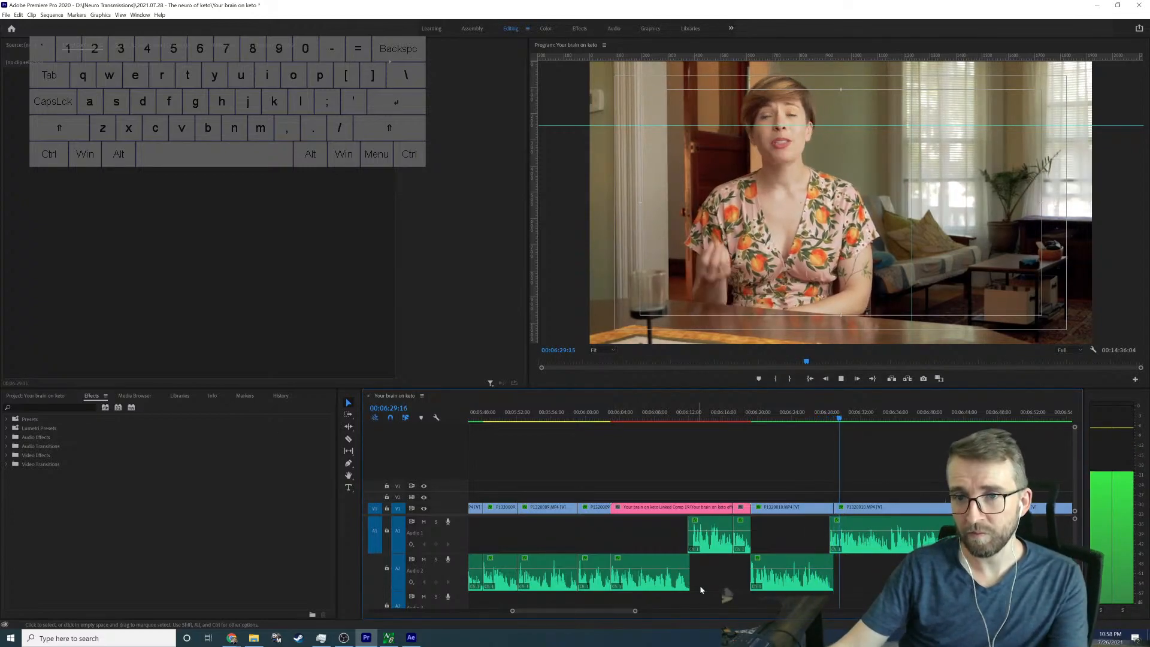
Step: Realign the guides to the presenter's face on the frame before the next dining room cut, at 0:06:28:26
left_click(852, 507)
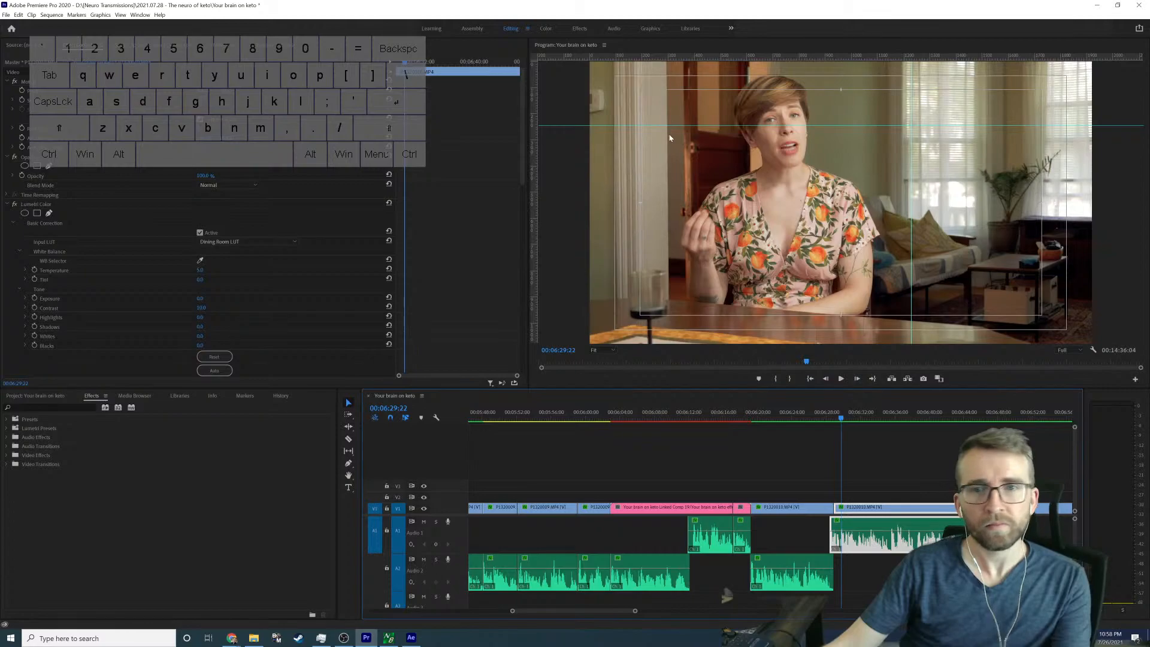
key("Up")
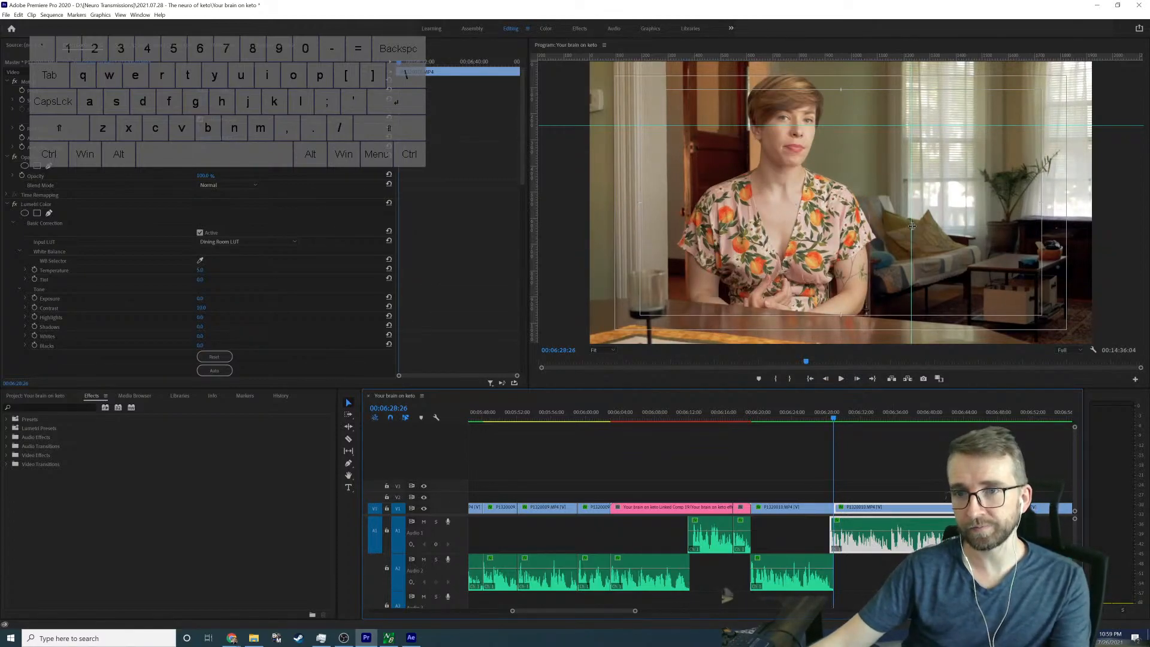
left_click_drag(911, 225, 820, 218)
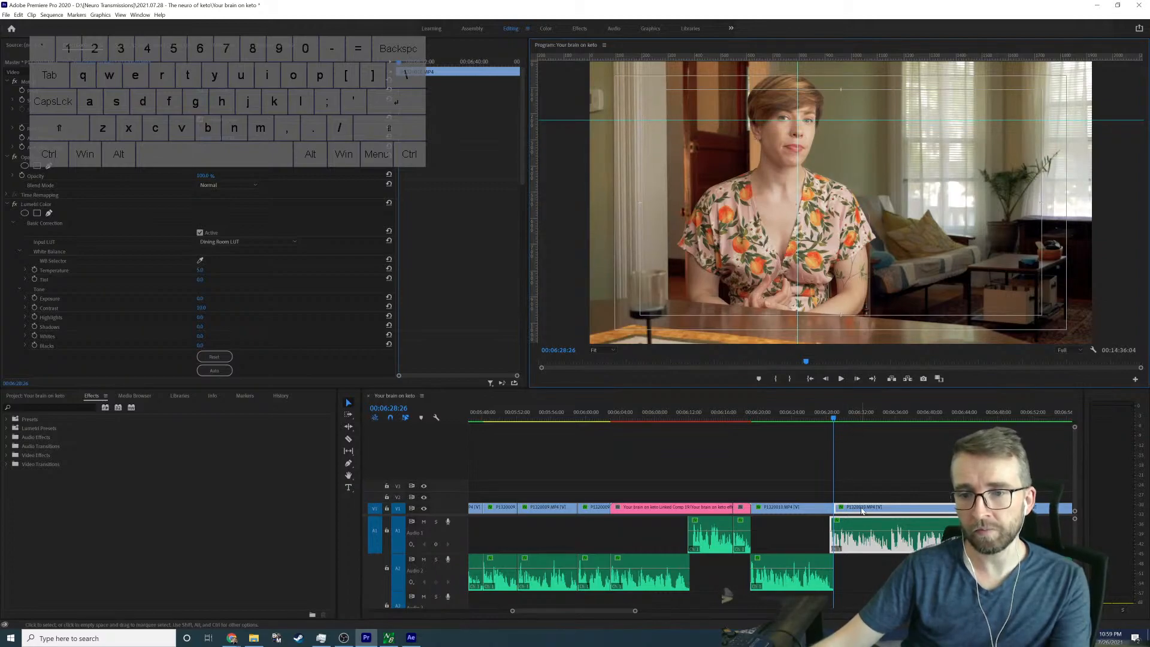
Step: Scale up the dining room clip starting at 0:06:28:27 and reposition it so the presenter's face matches the guides across the cut
key("Right")
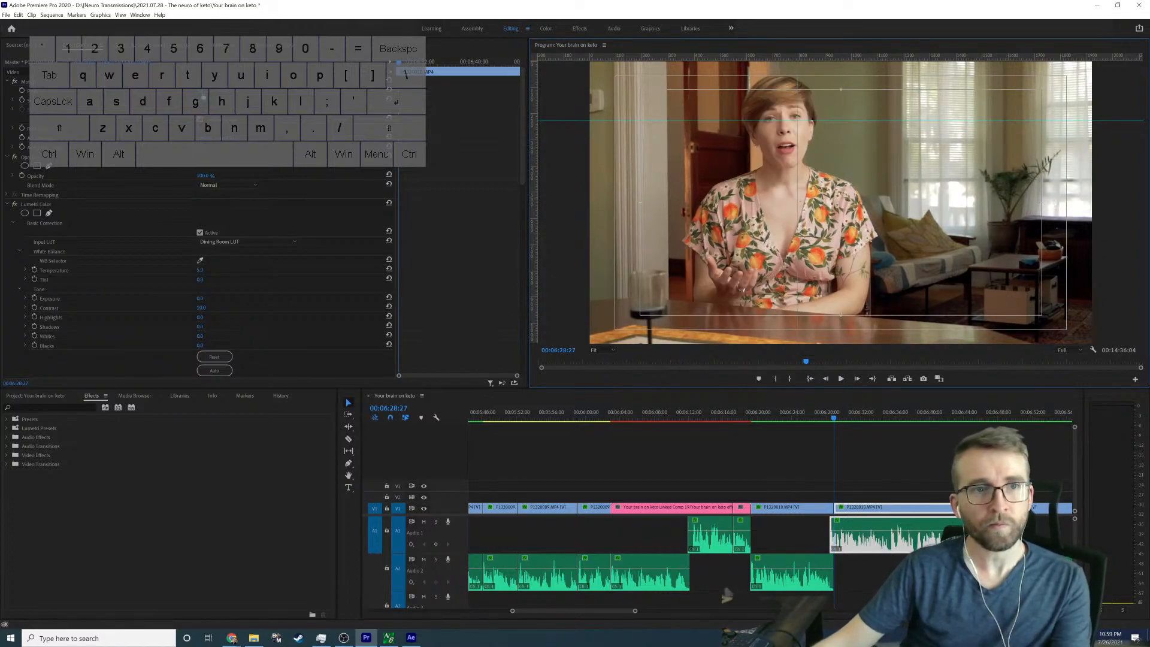
left_click(203, 97)
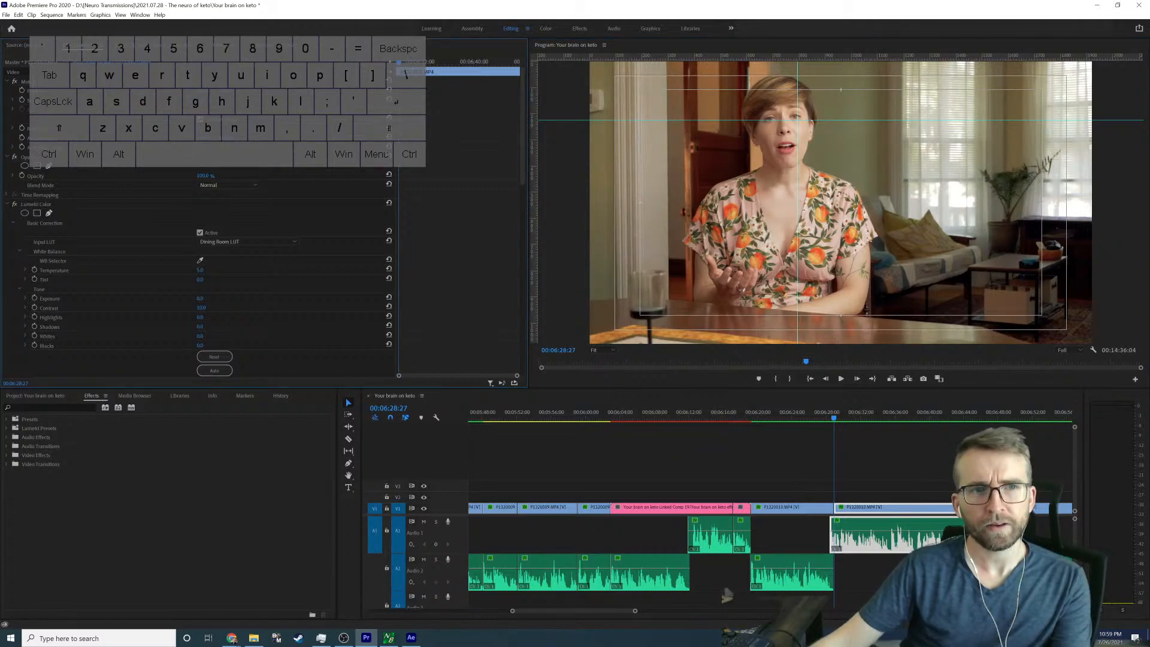
left_click_drag(203, 99, 300, 90)
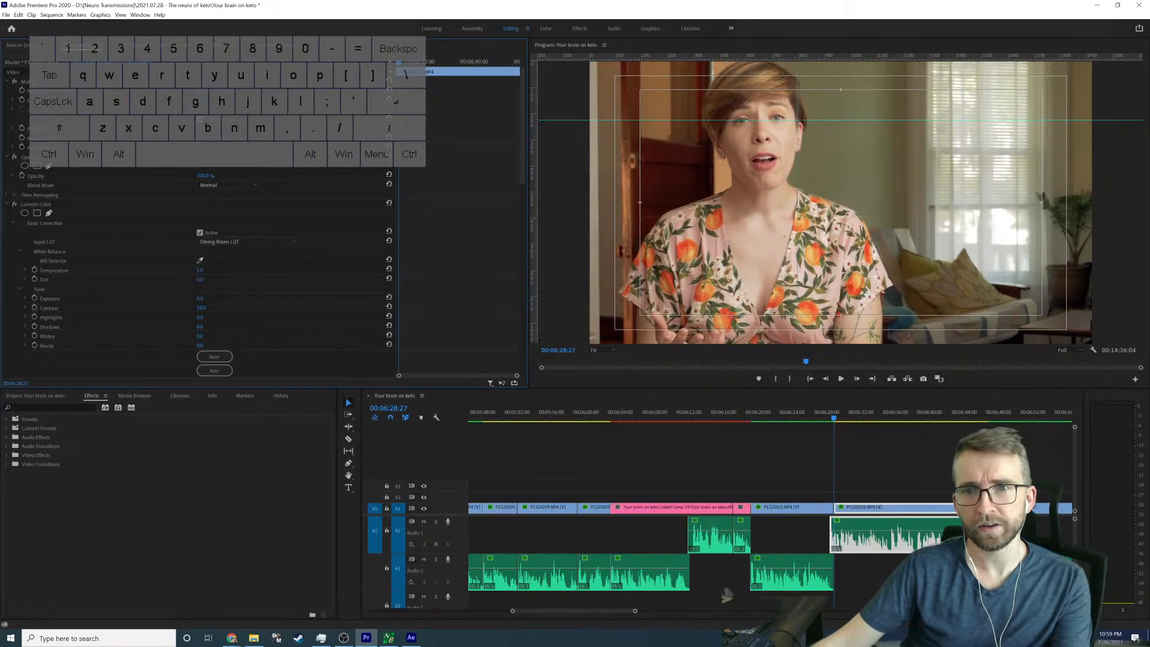
left_click_drag(203, 90, 289, 90)
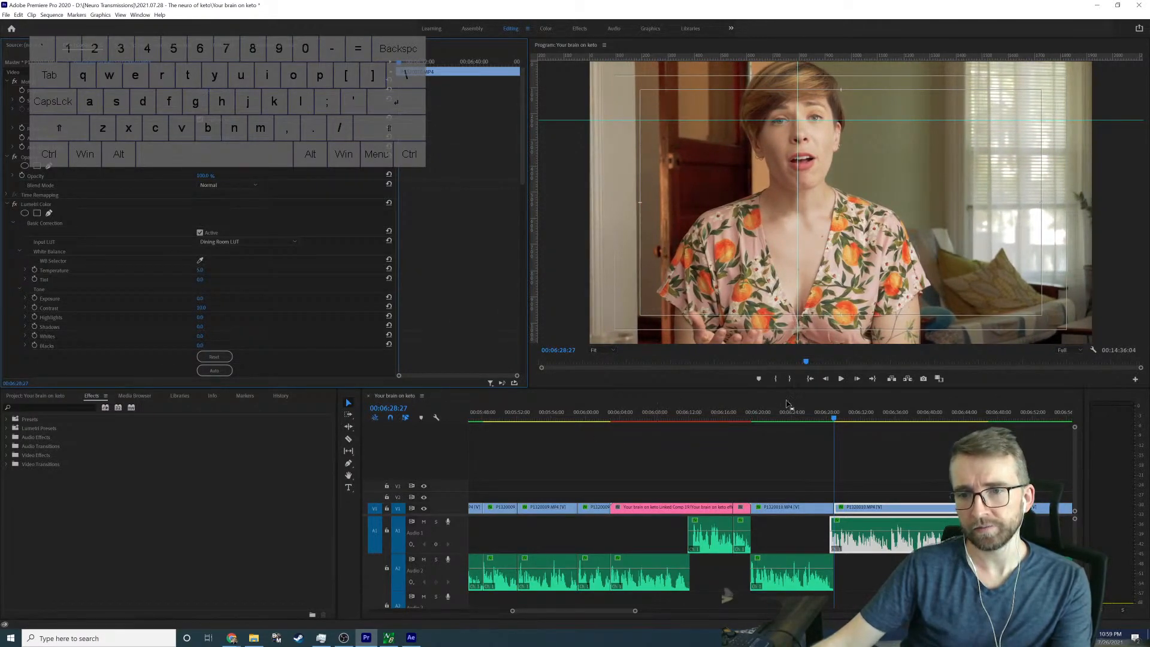
left_click(827, 418)
key("space")
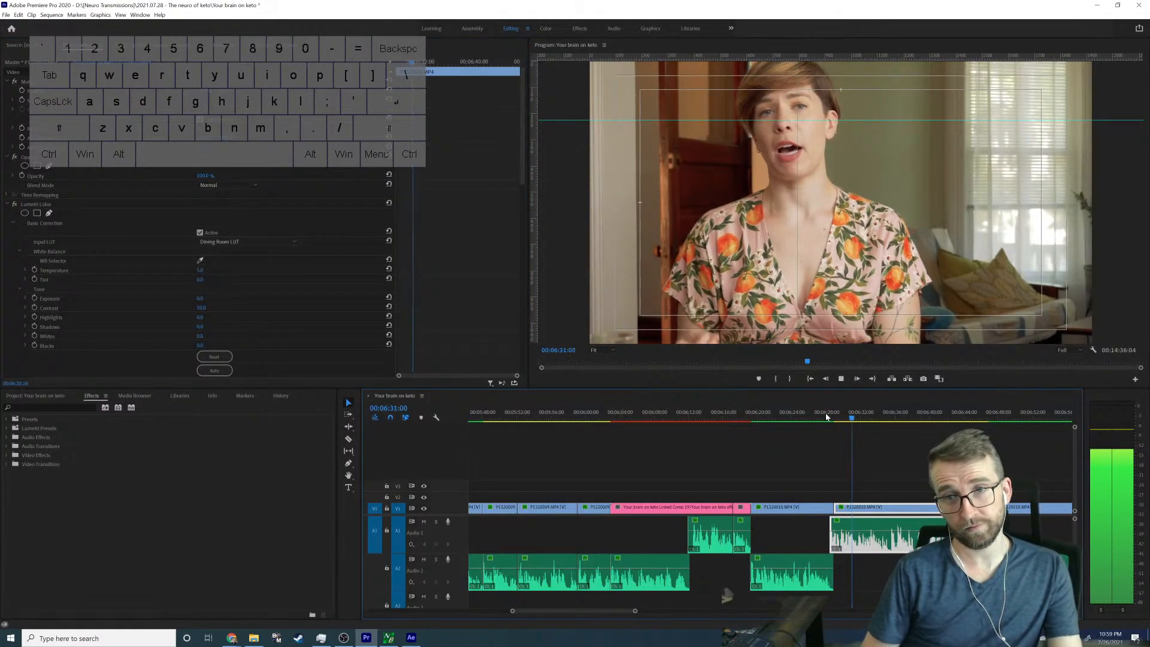
key("space")
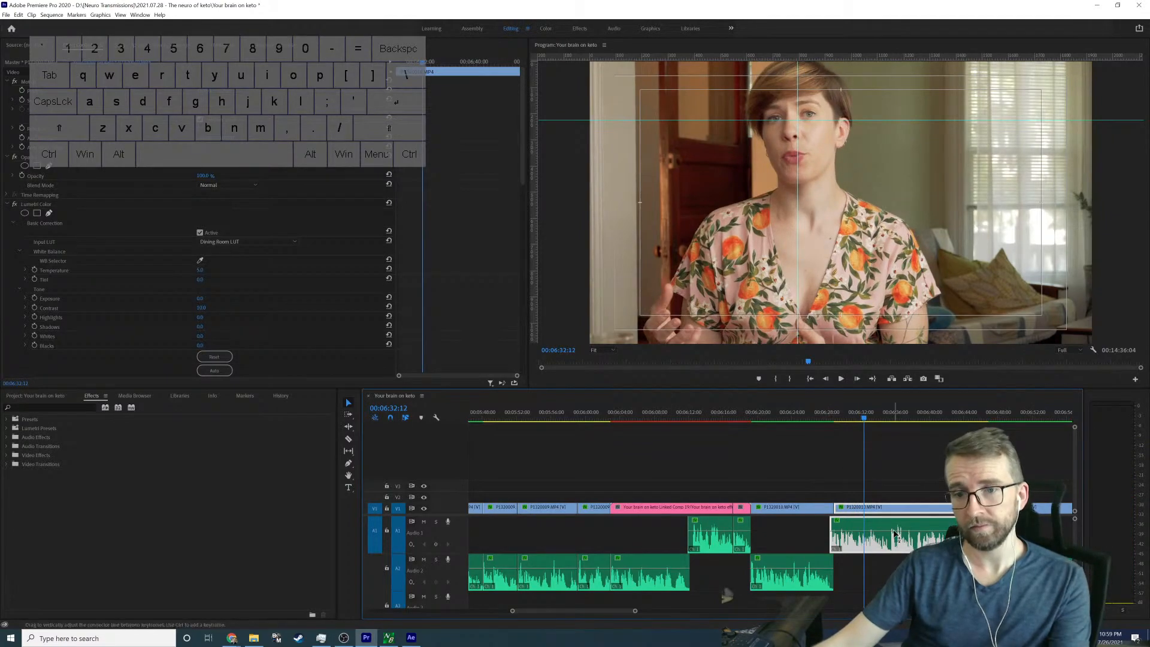
key("Up")
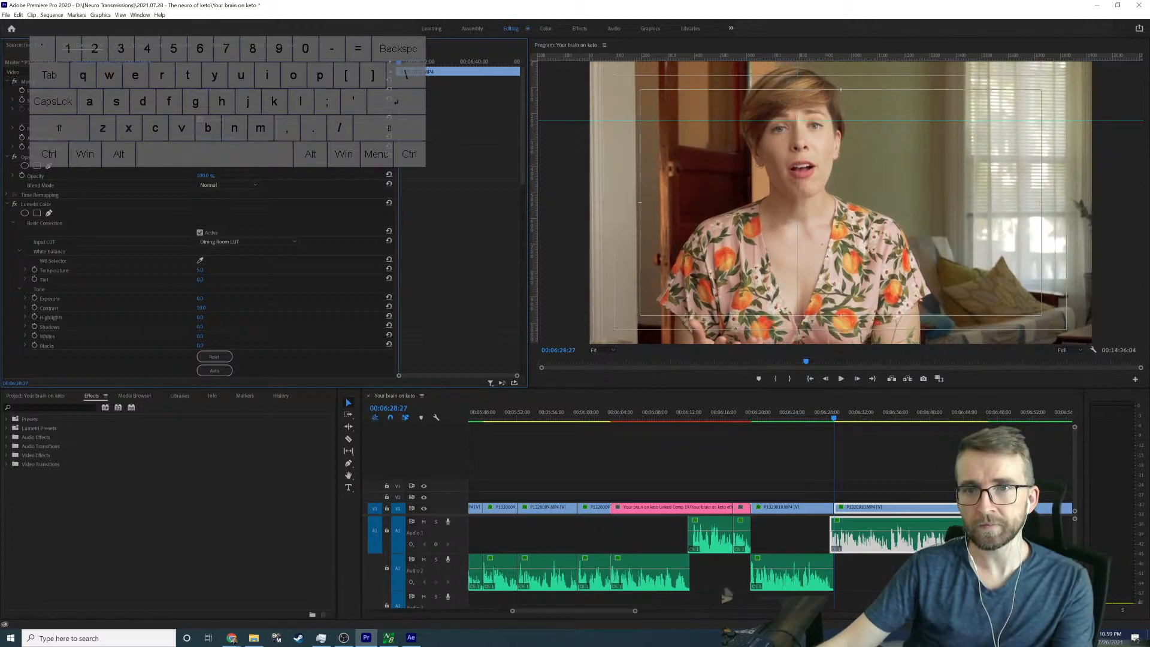
Step: Play the enlarged dining room clip from 0:06:28:27 through to its closing lines
key("space")
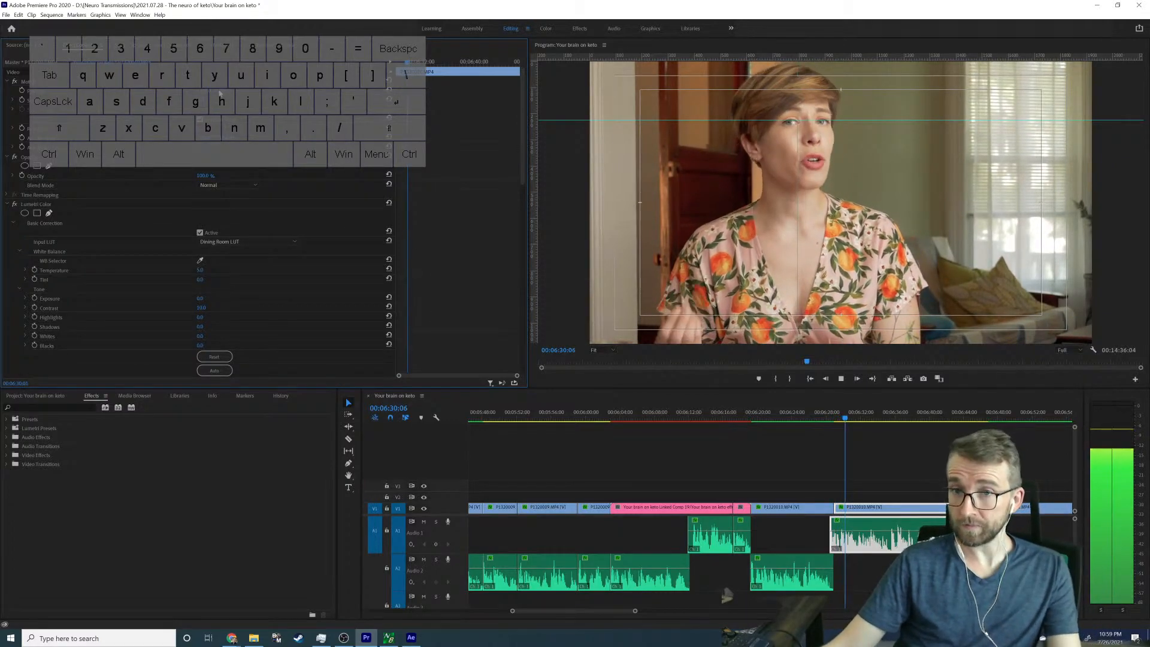
key("space")
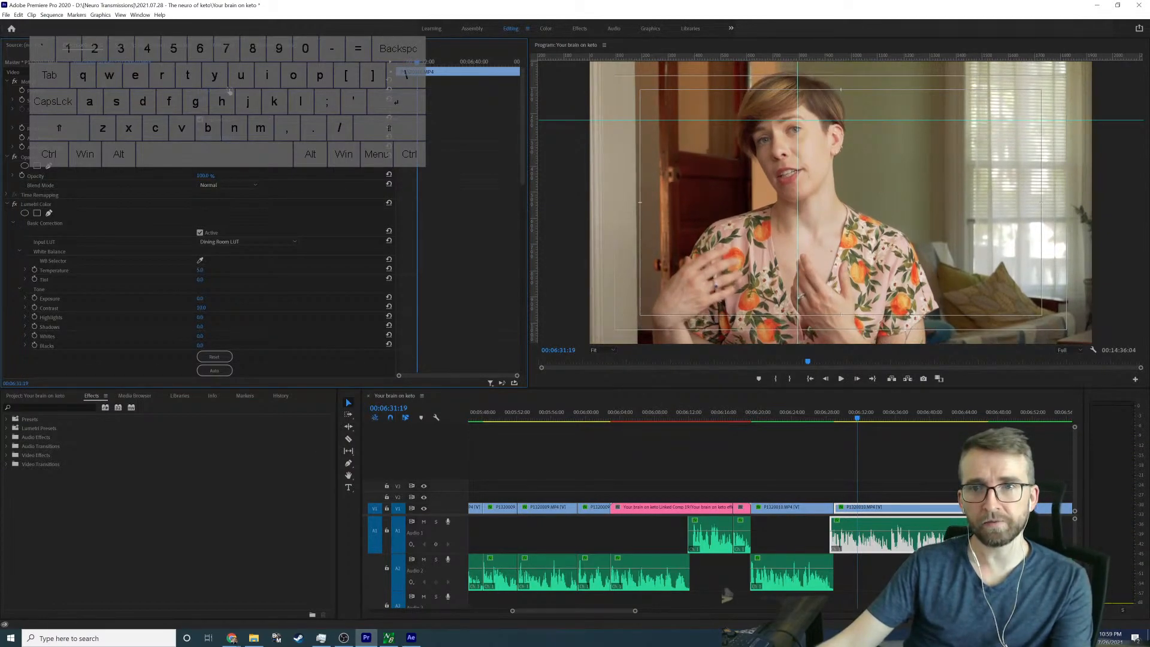
key("space")
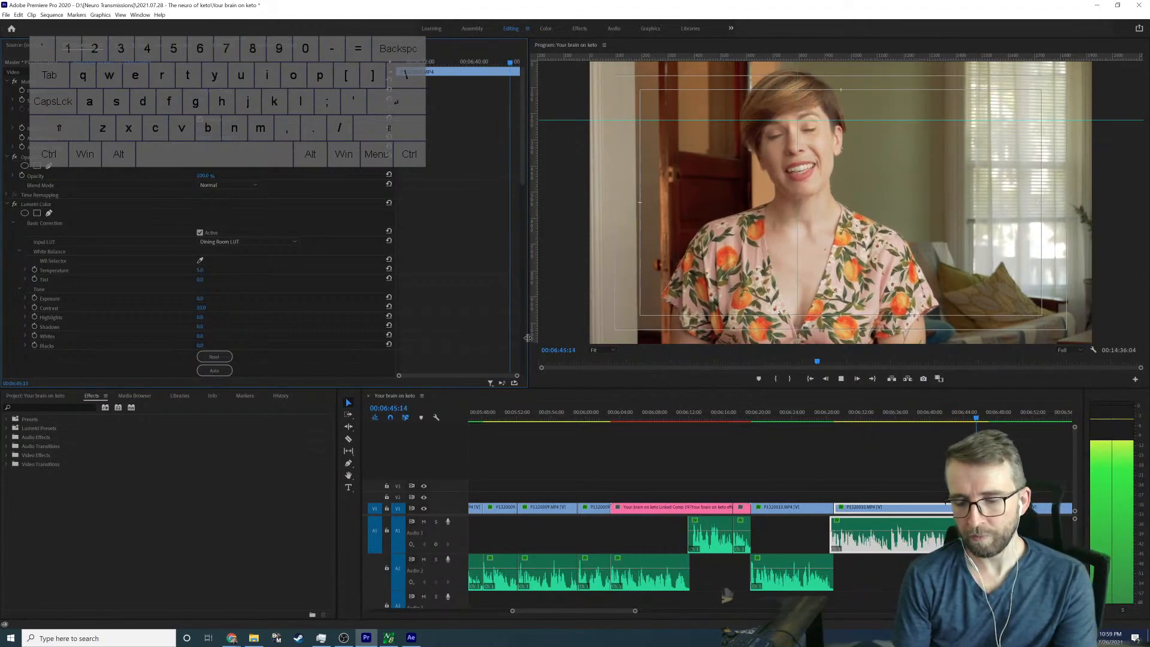
Step: Replace the enlarged dining room clip with a linked After Effects composition, loading Dining Room LUT.cube for its colour correction
right_click(874, 507)
left_click(933, 165)
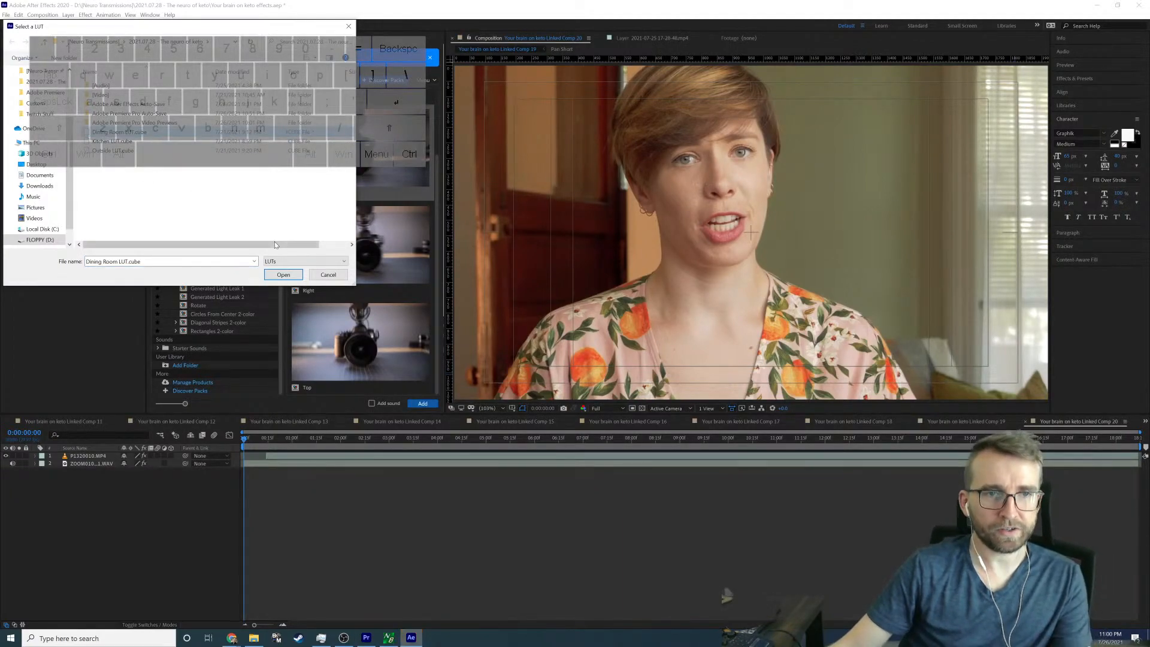
left_click(282, 275)
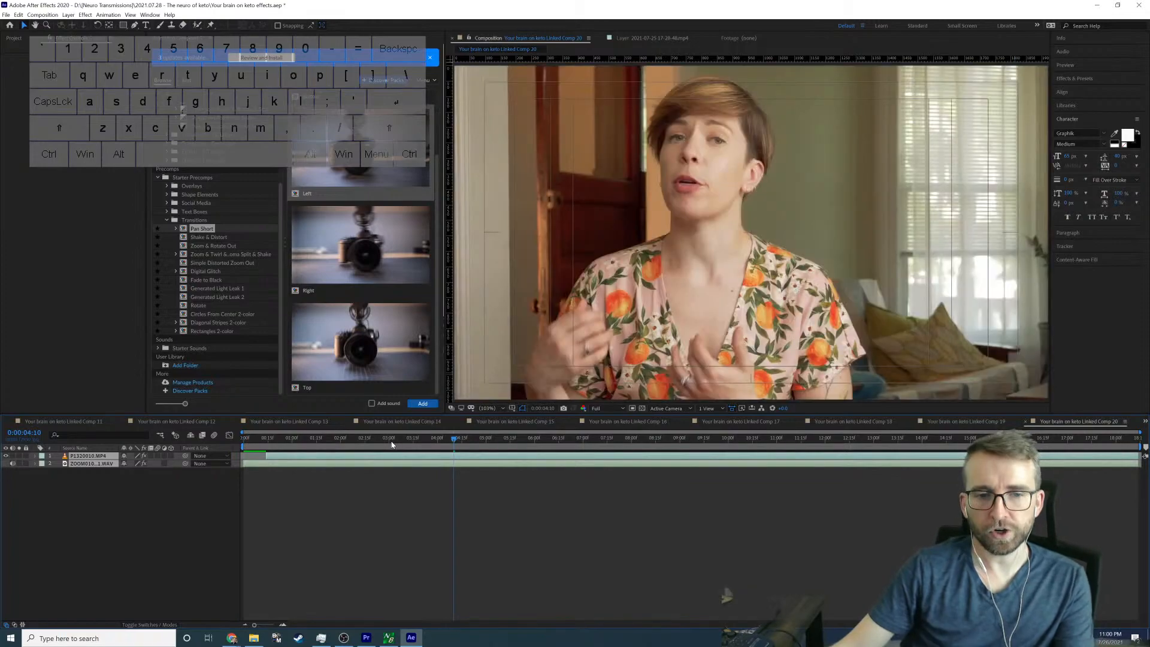
Step: Play the new linked composition to find the moment for a title, and park the playhead at 0:00:03:03
key("space")
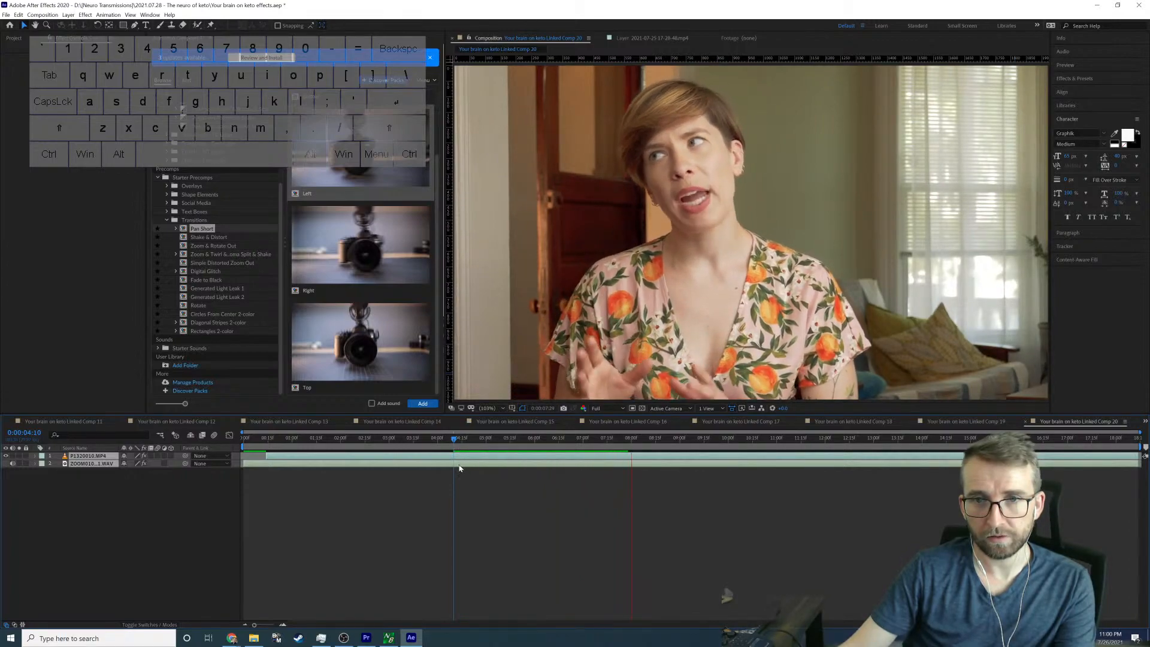
key("space")
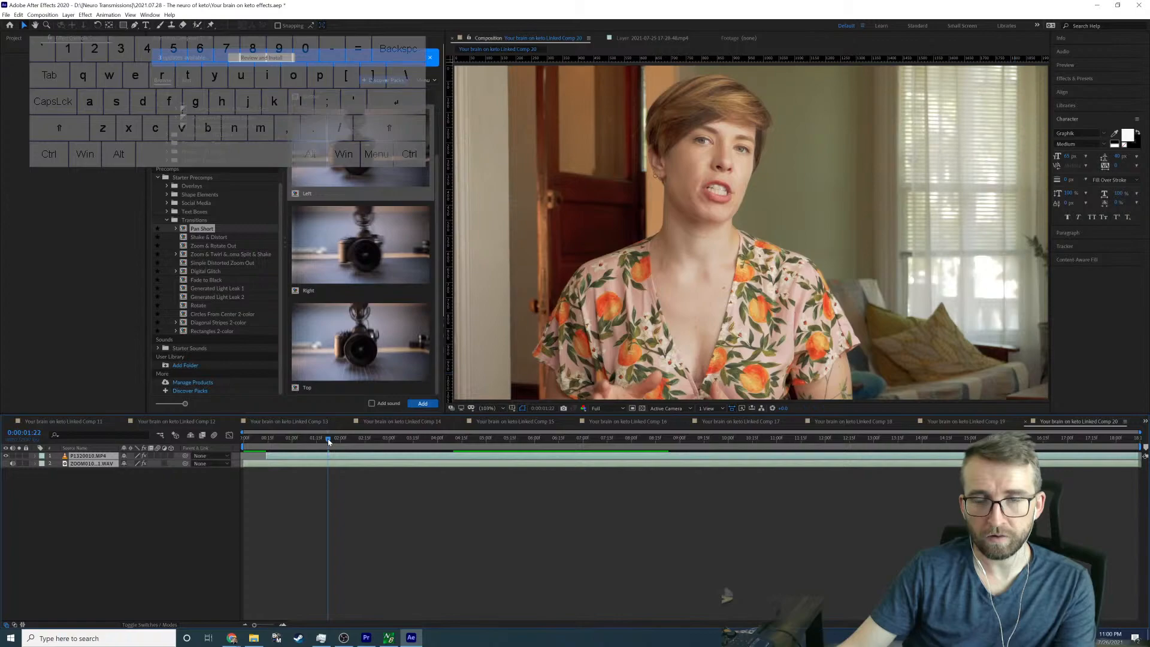
key("space")
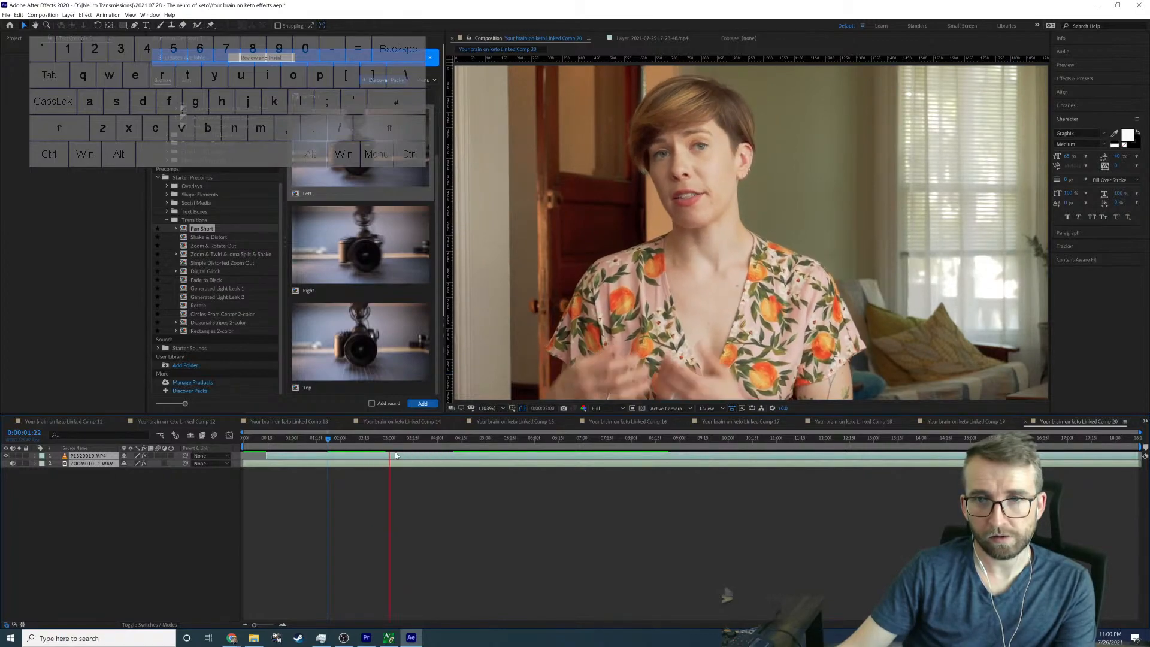
key("space")
left_click_drag(381, 444, 393, 440)
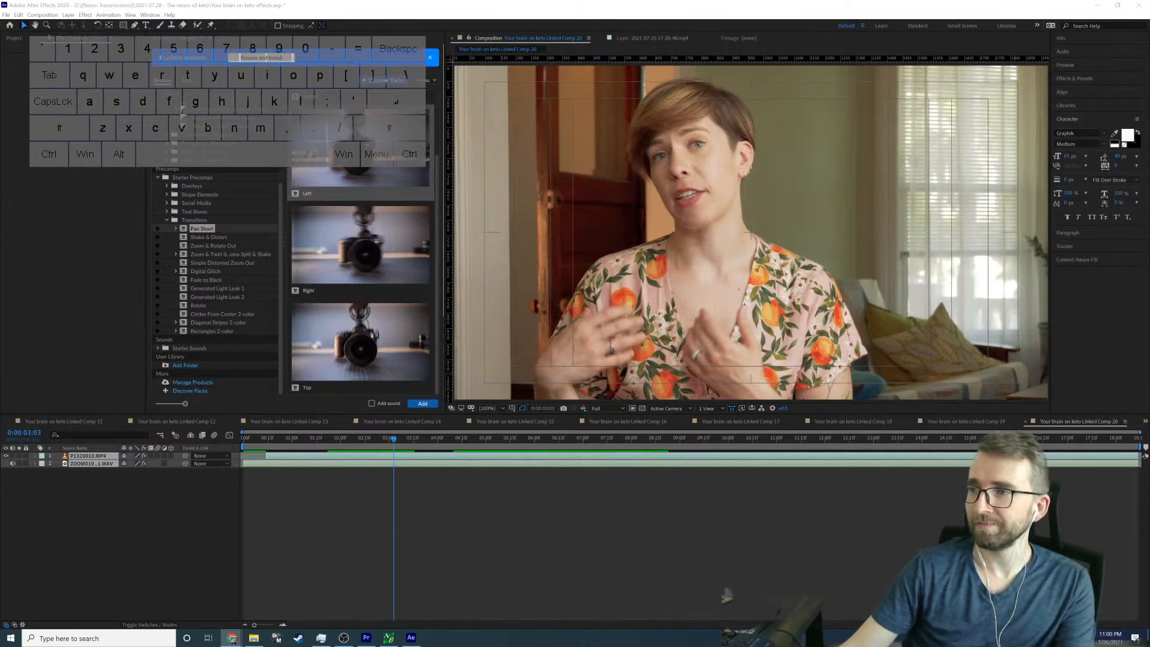
Step: Add the text "Ketosis" over the presenter's lower chest, with centred paragraph alignment, and centre it horizontally in the composition
left_click(488, 527)
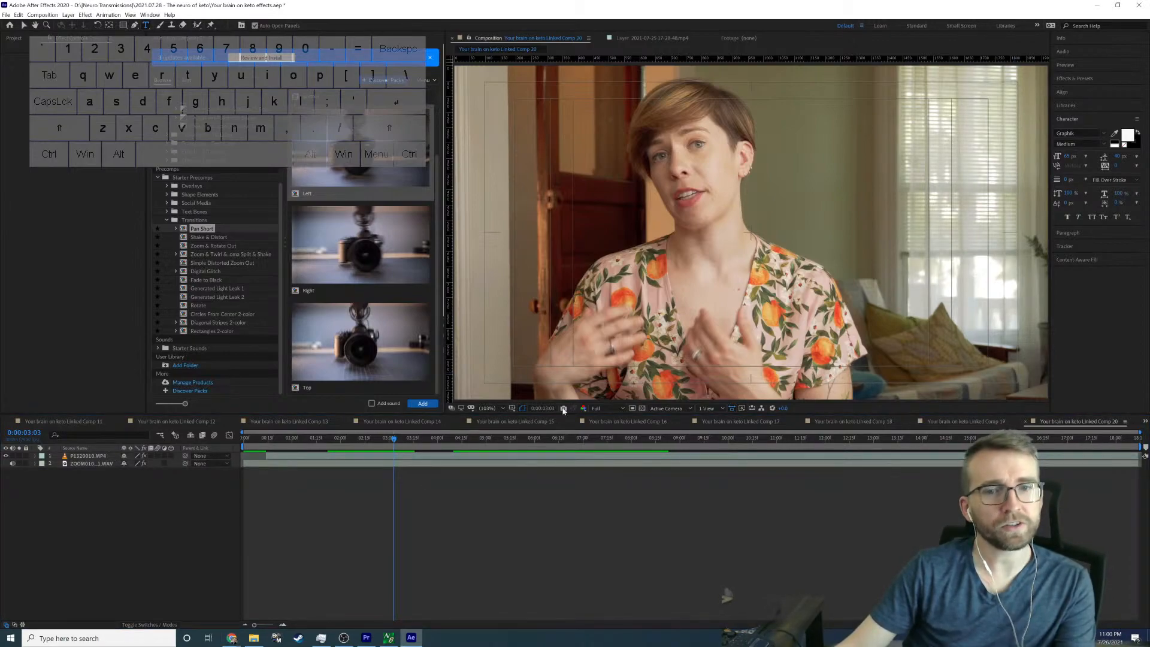
left_click(753, 360)
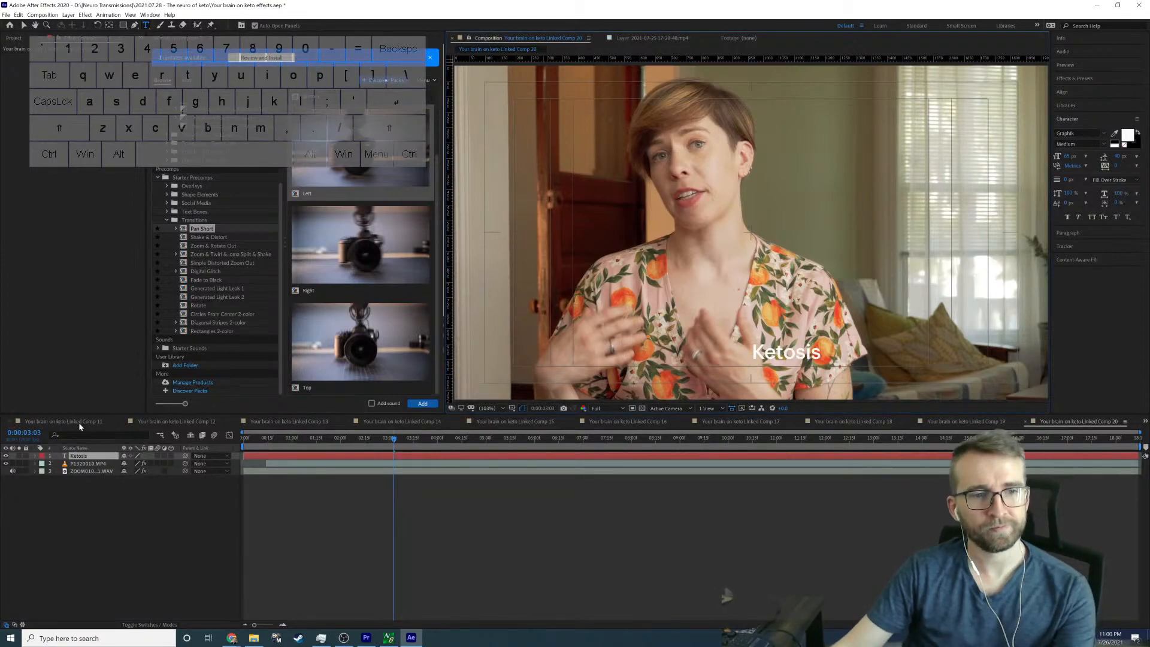
left_click(92, 458)
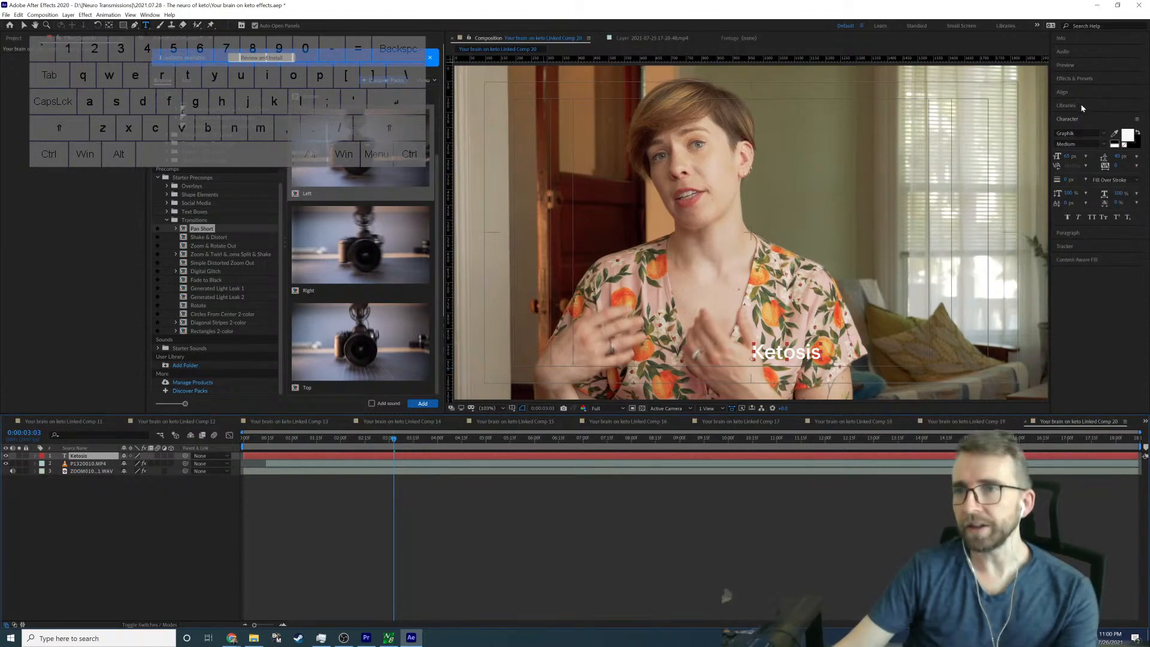
left_click(1072, 232)
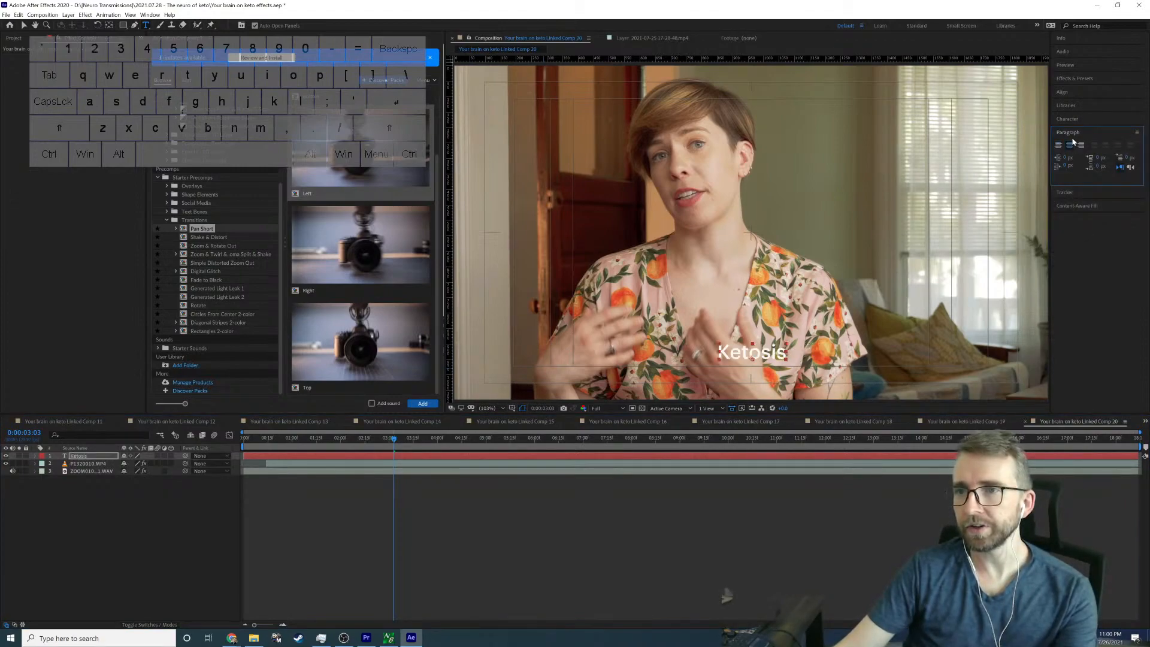
left_click(1077, 90)
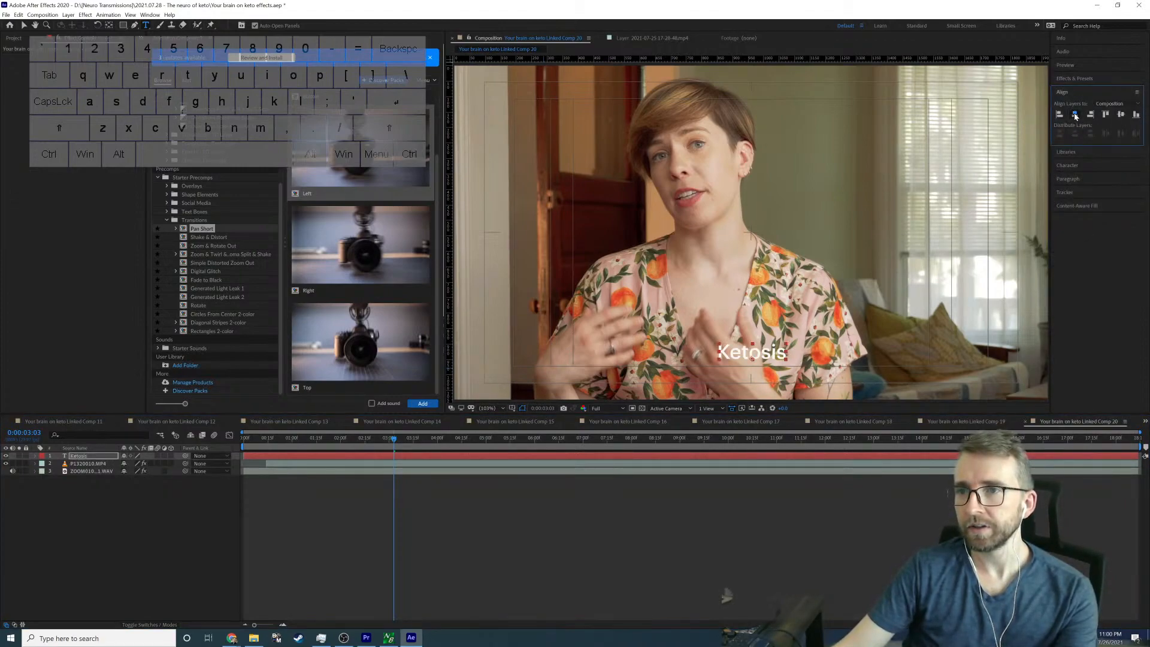
key("ctrl+z")
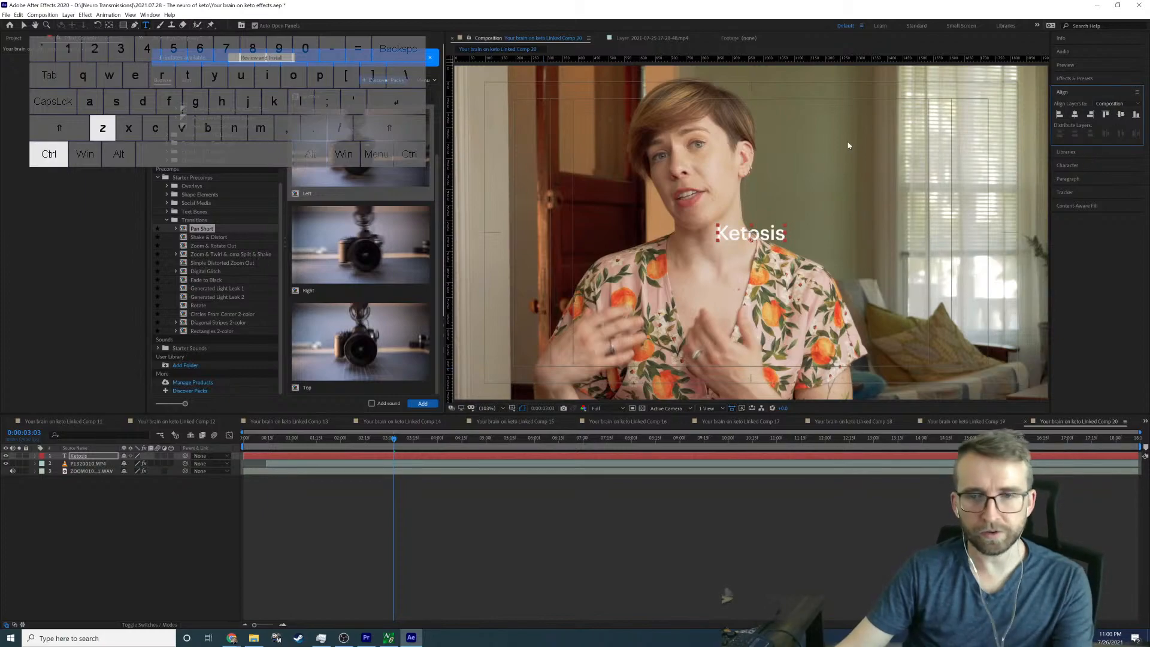
Step: Apply the Drop Shadow effect to the Ketosis text layer
key("ctrl+space")
type("dro")
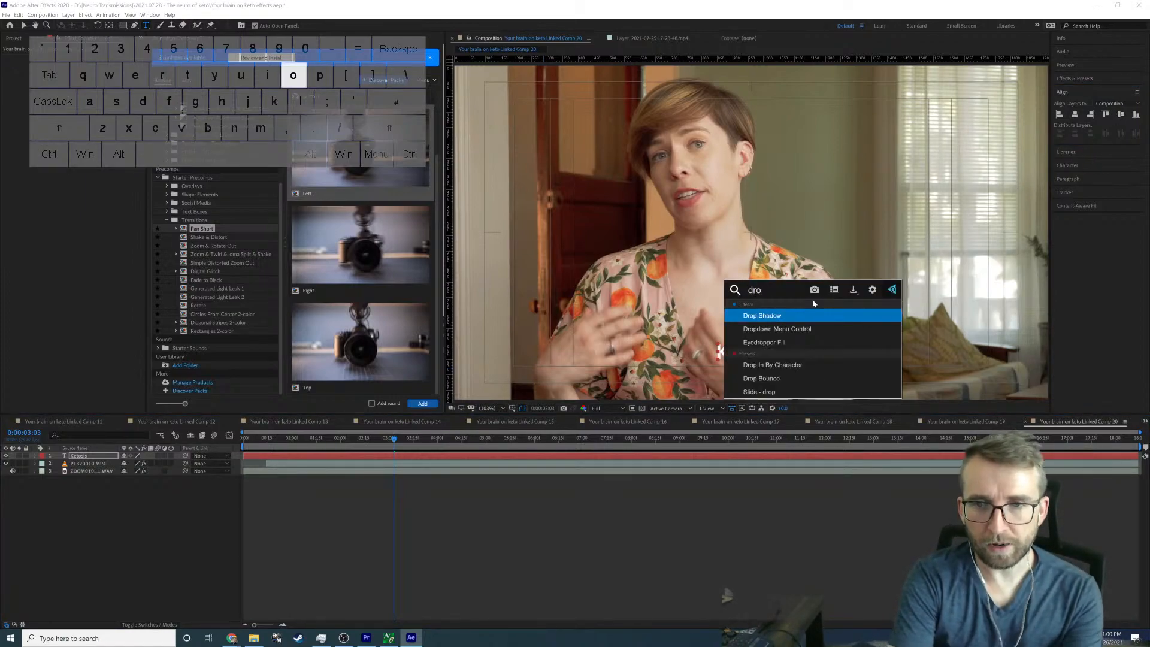
key("Return")
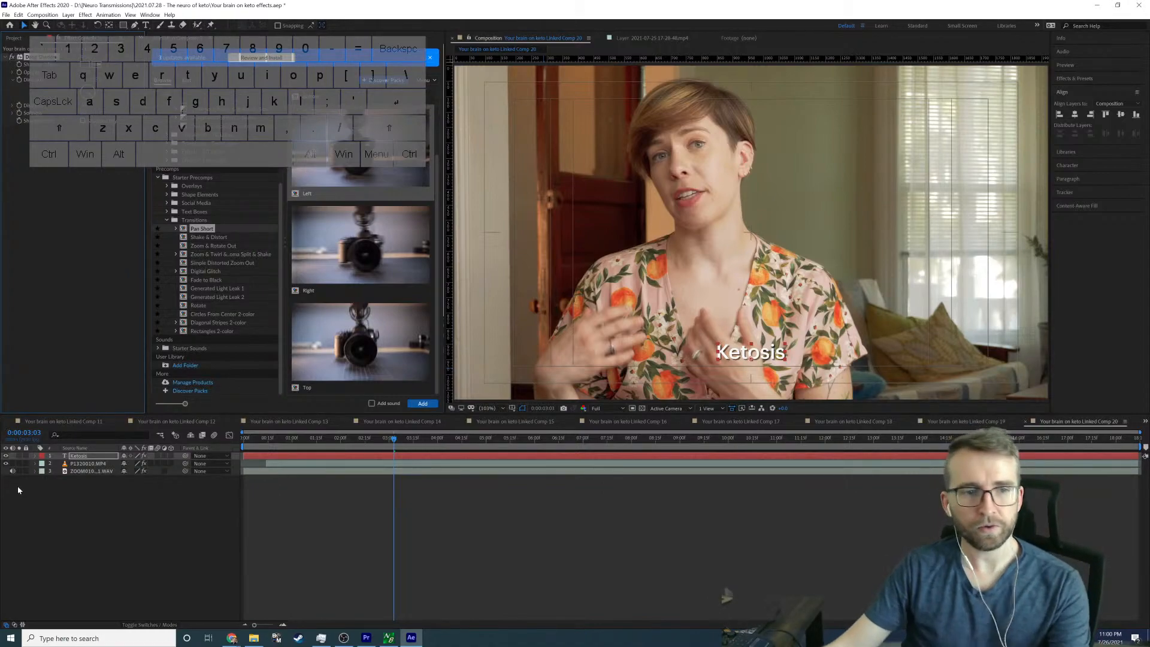
Step: Scale the Ketosis text up to nearly twice its size and lower its position slightly
key("s")
left_click_drag(153, 463, 198, 463)
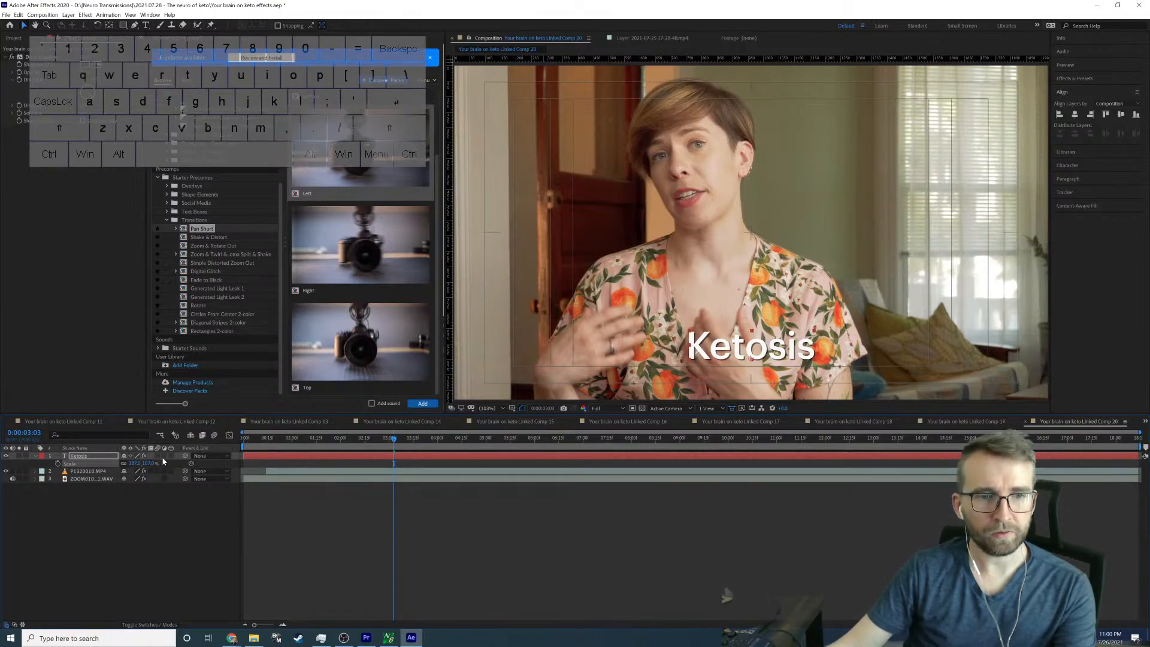
key("p")
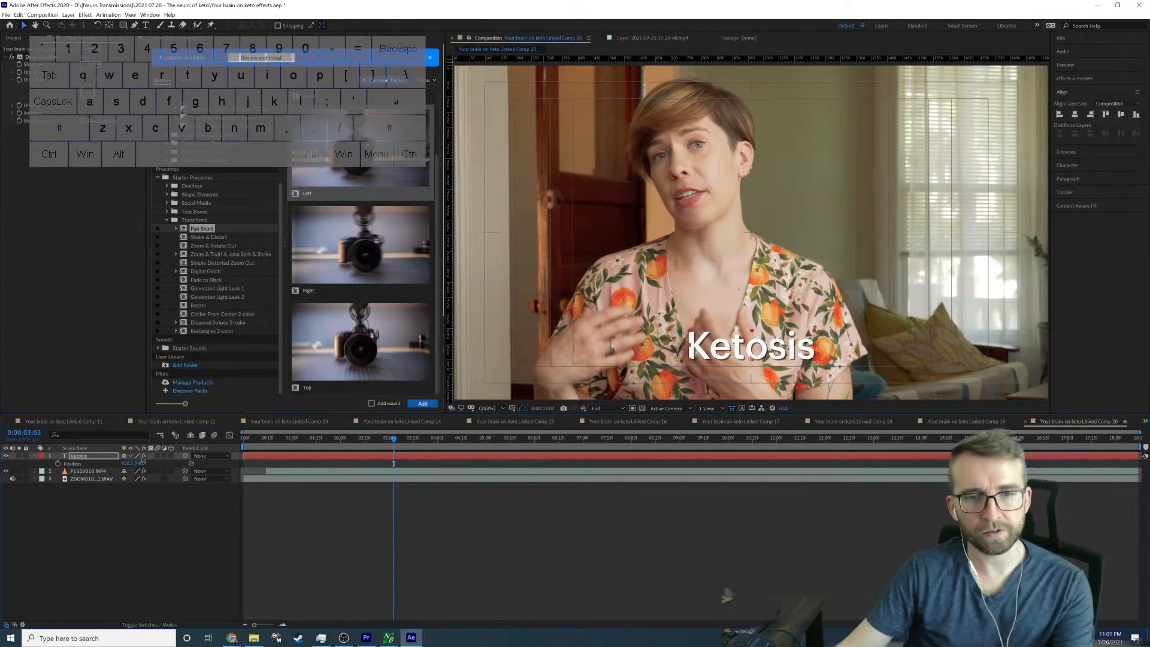
left_click_drag(142, 462, 151, 460)
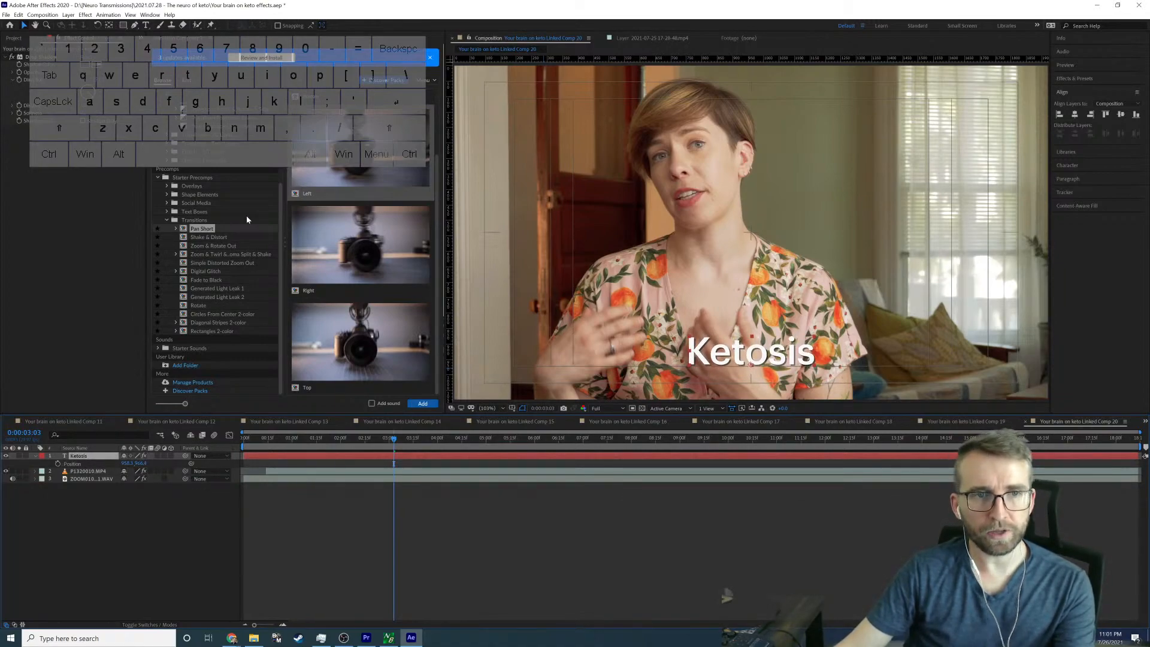
Step: Apply the Ease Position & Rotate Bottom preset as the Ketosis layer's In animation with motion blur, and start the layer at 0:00:02:23
scroll(204, 153, "up", 5)
left_click(208, 151)
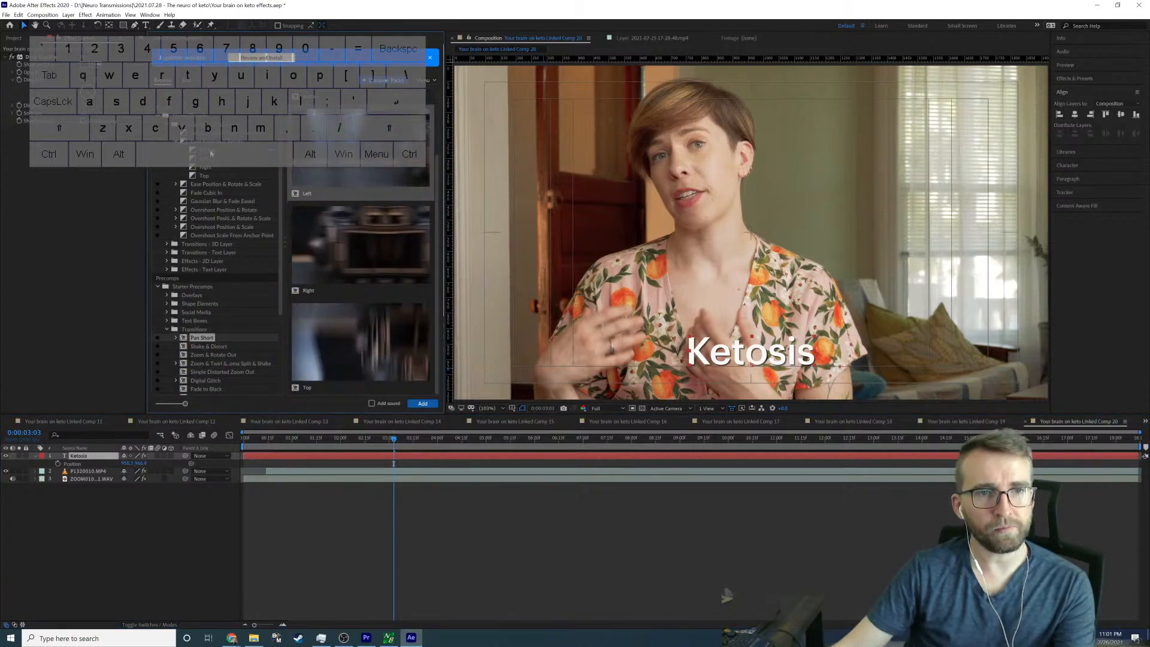
left_click(360, 403)
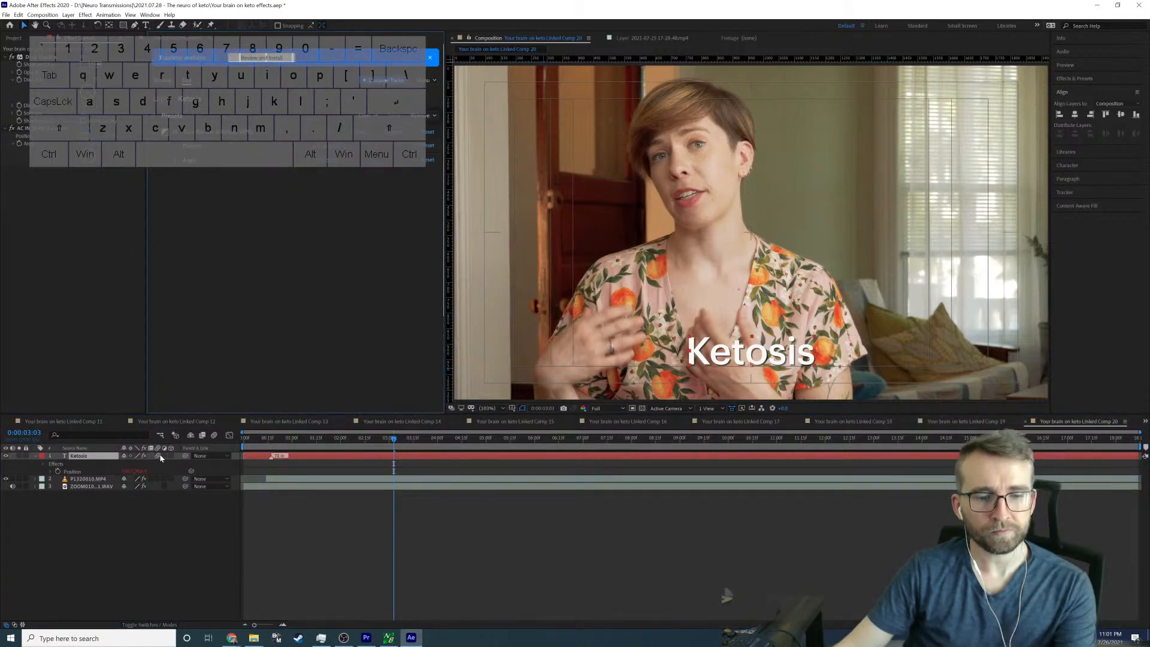
key("r")
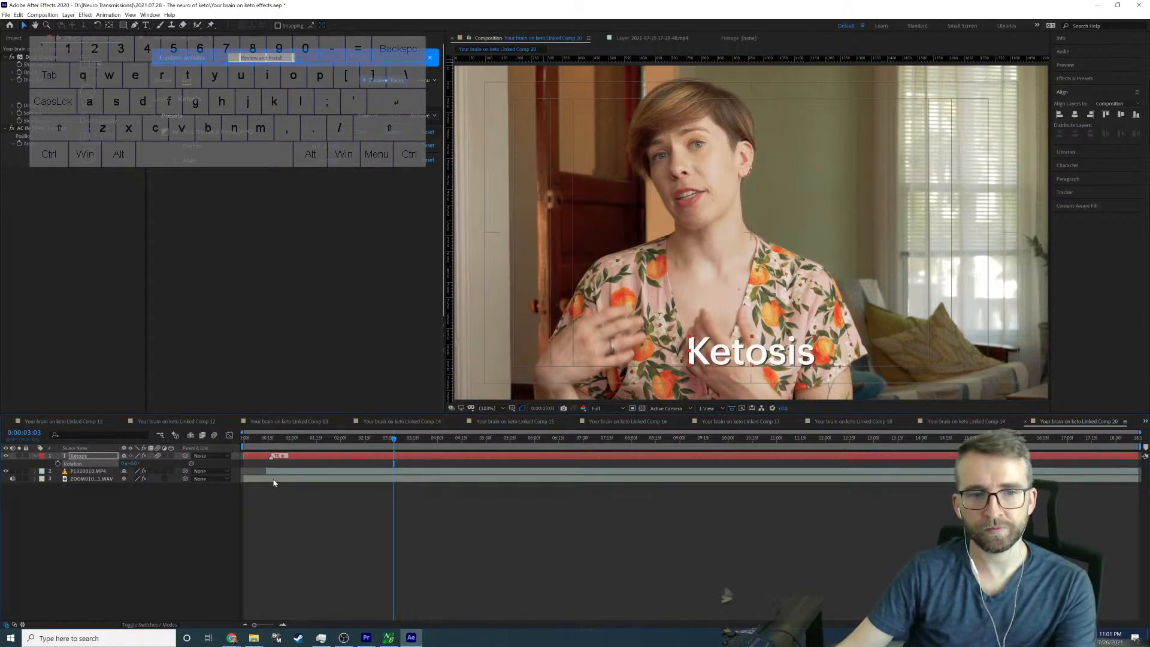
left_click_drag(404, 453, 444, 452)
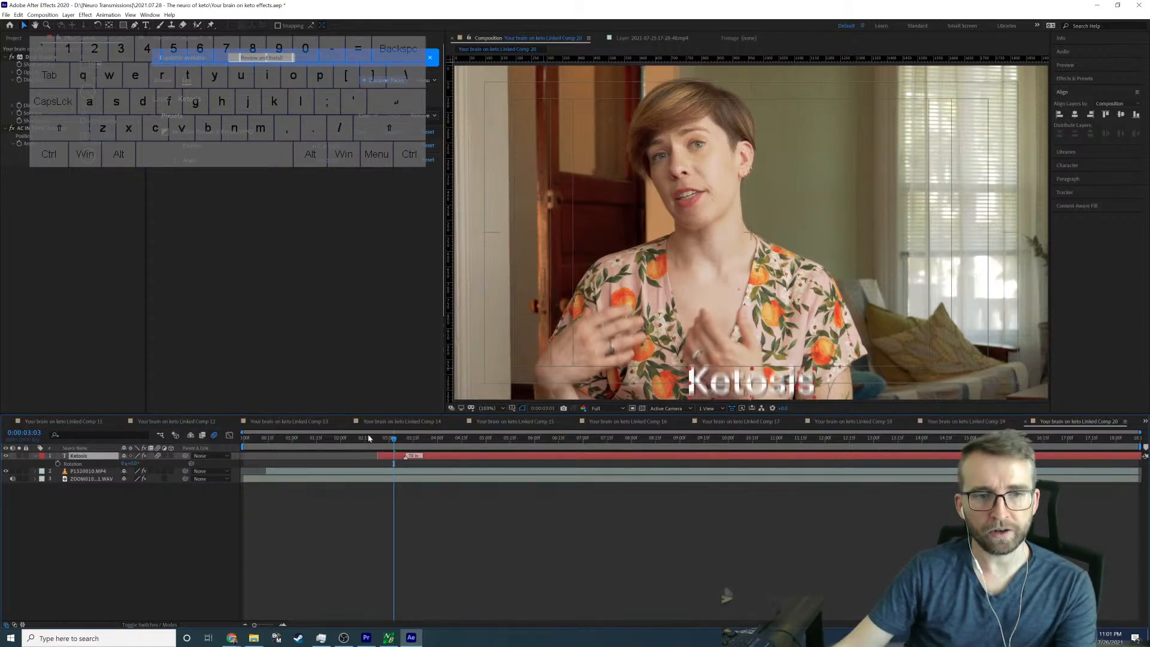
Step: Trim the end of the Ketosis layer to 0:00:10:05 and apply the Ease Position & Rotate Bottom preset as its Out animation
key("space")
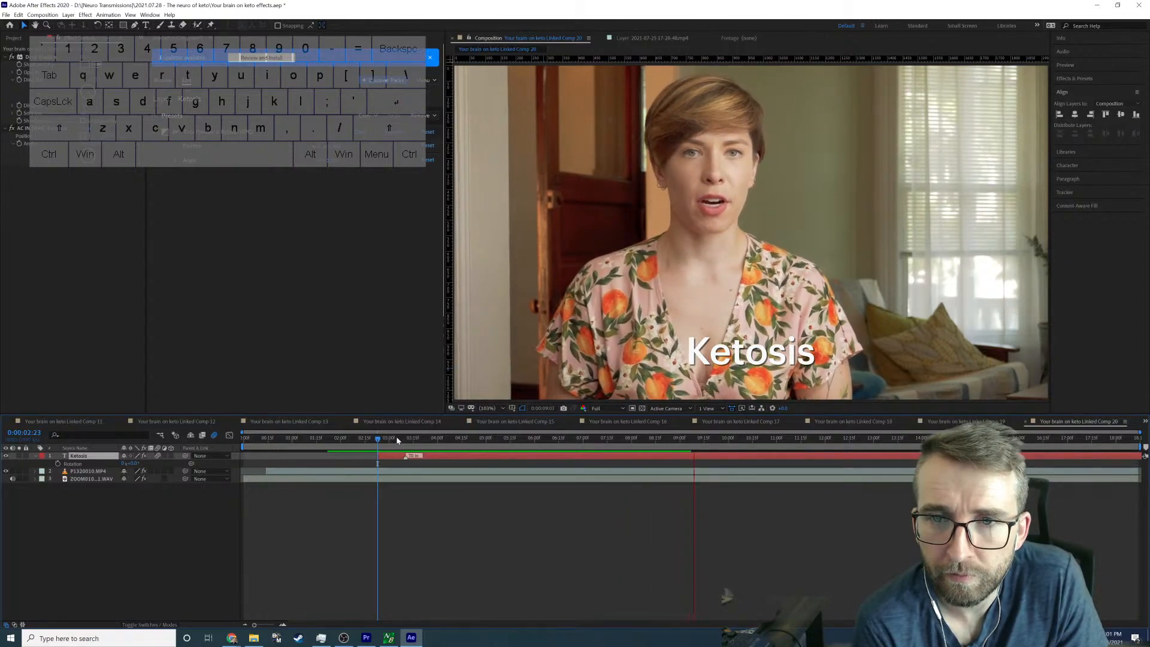
key("space")
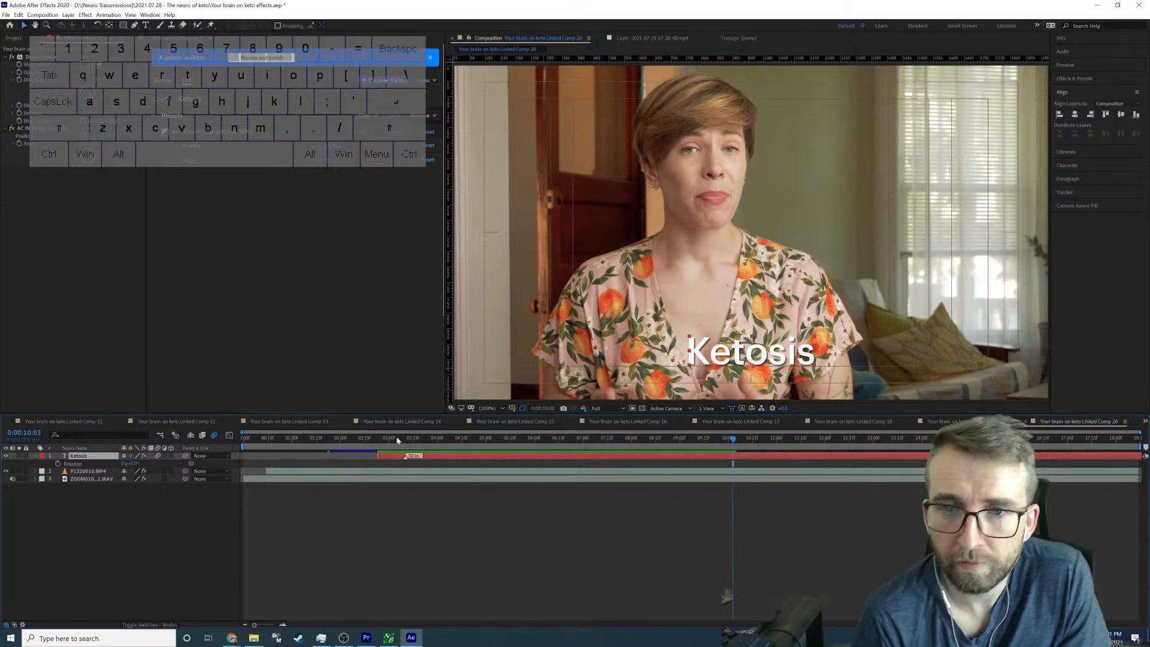
key("space")
key("space")
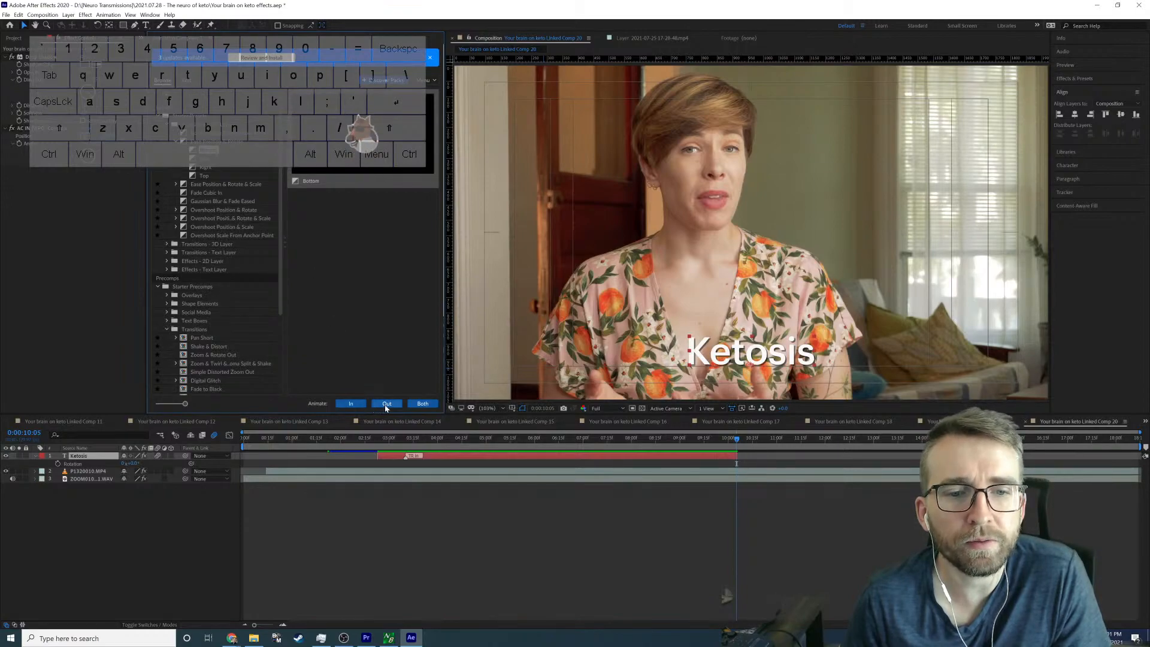
left_click(387, 404)
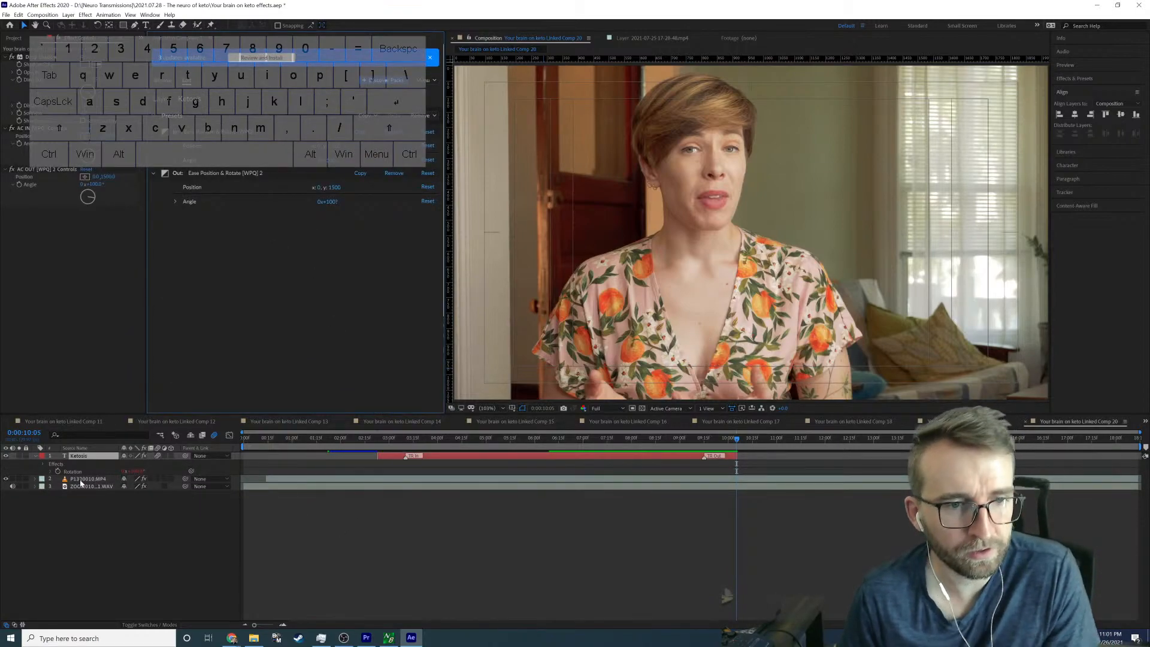
Step: Save the After Effects project, then switch to Premiere Pro and play the sequence to about 00:07:00
key("ctrl+s")
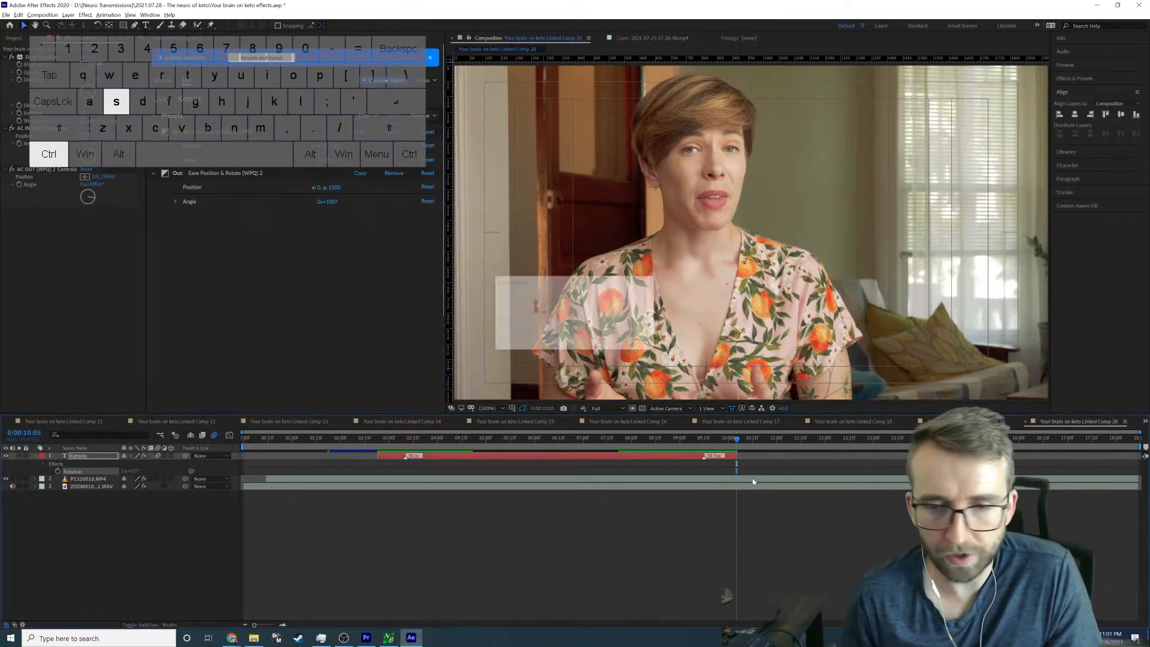
key("alt+Tab")
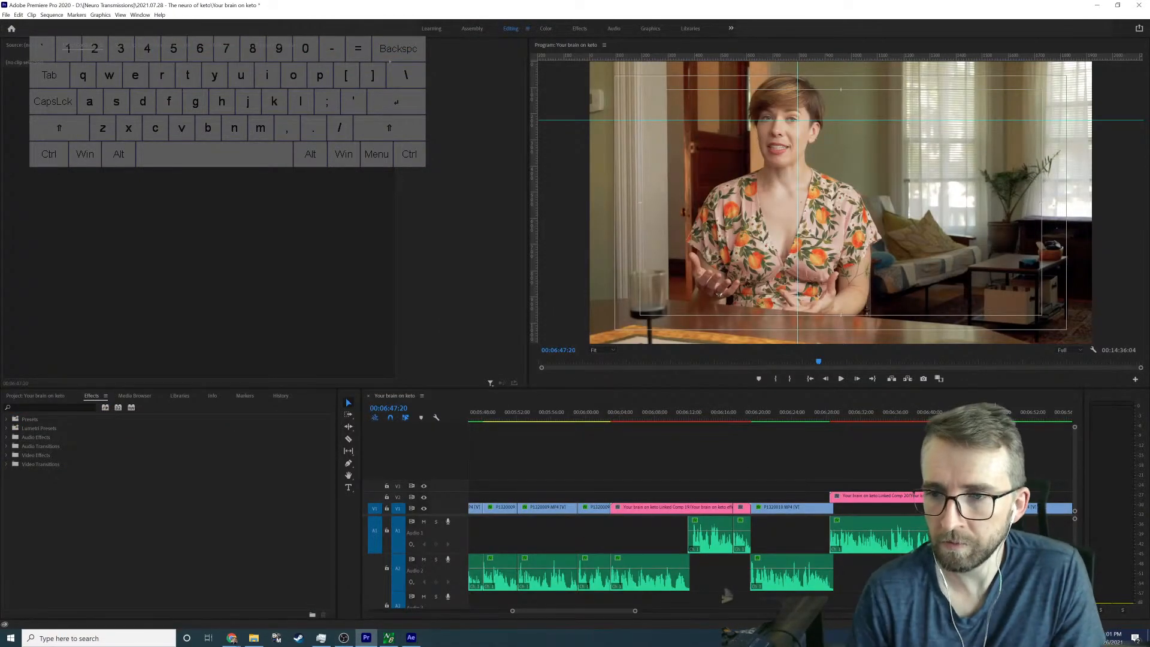
key("space")
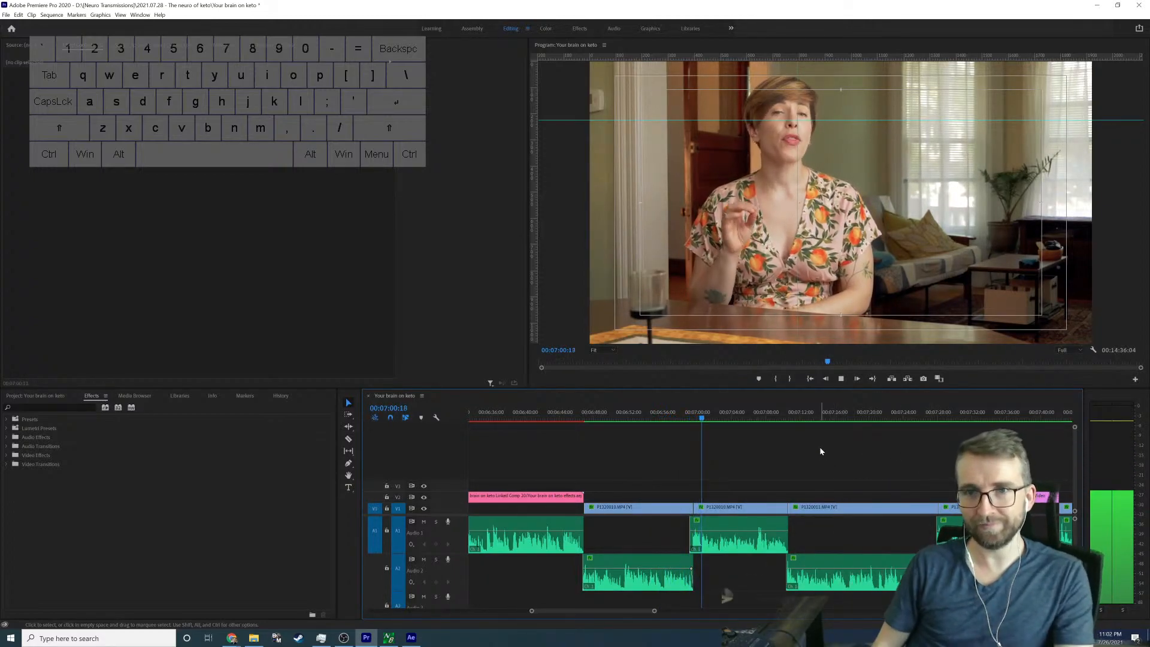
key("space")
left_click(582, 414)
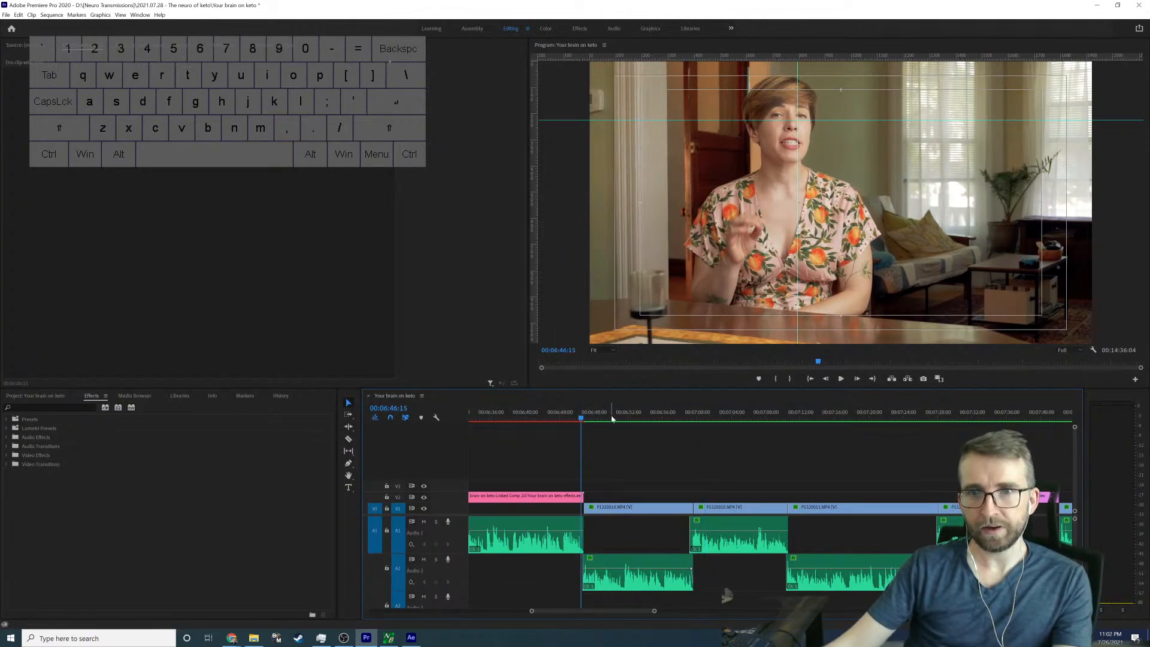
Step: Go to the cut at 00:06:59:18 and shift the vertical guide slightly left to line up with the speaker's face
left_click(612, 418)
left_click(681, 418)
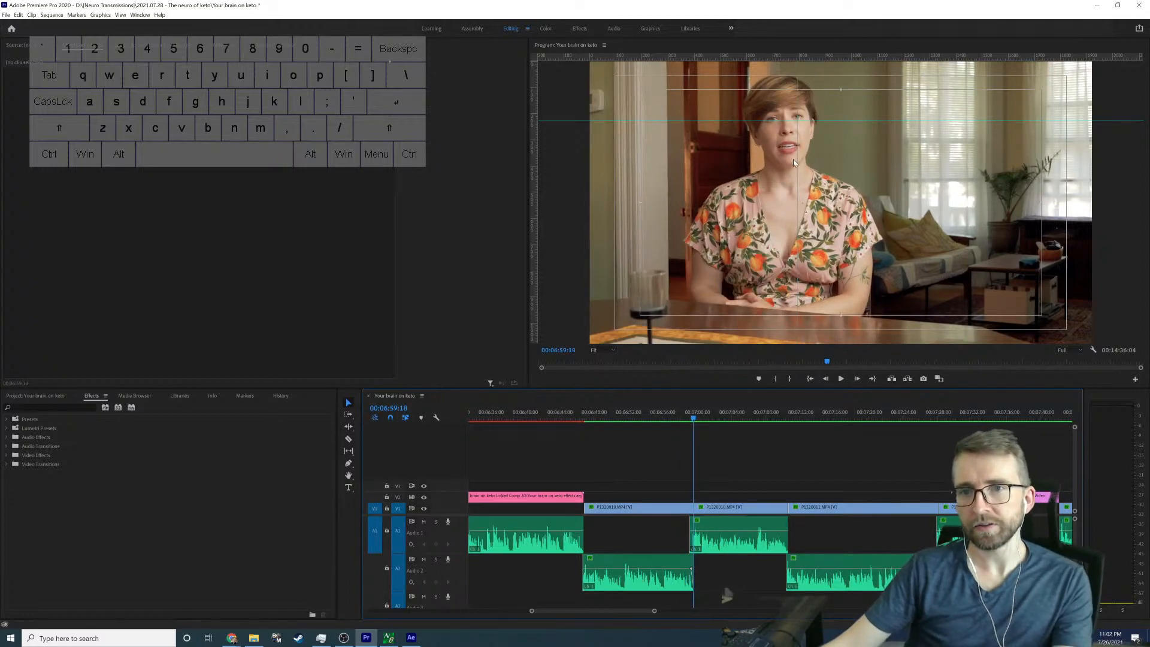
left_click_drag(796, 159, 788, 159)
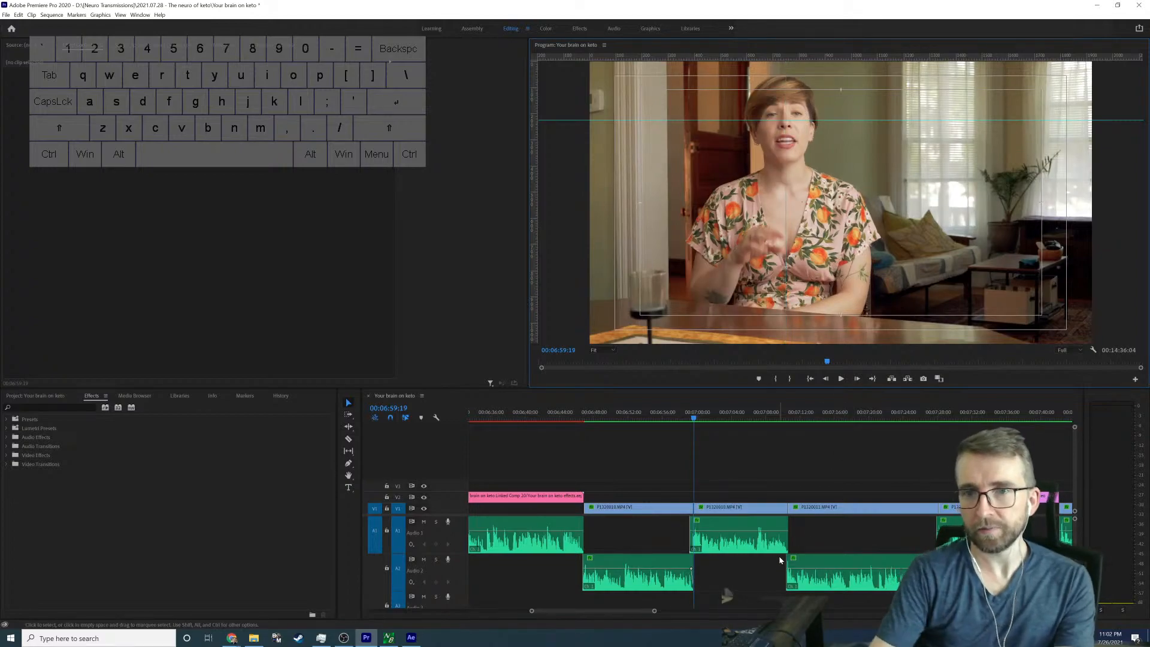
Step: Zoom in on the clip starting at 00:06:59:19 and reposition it so the speaker's face lines up with the guides
left_click(772, 539)
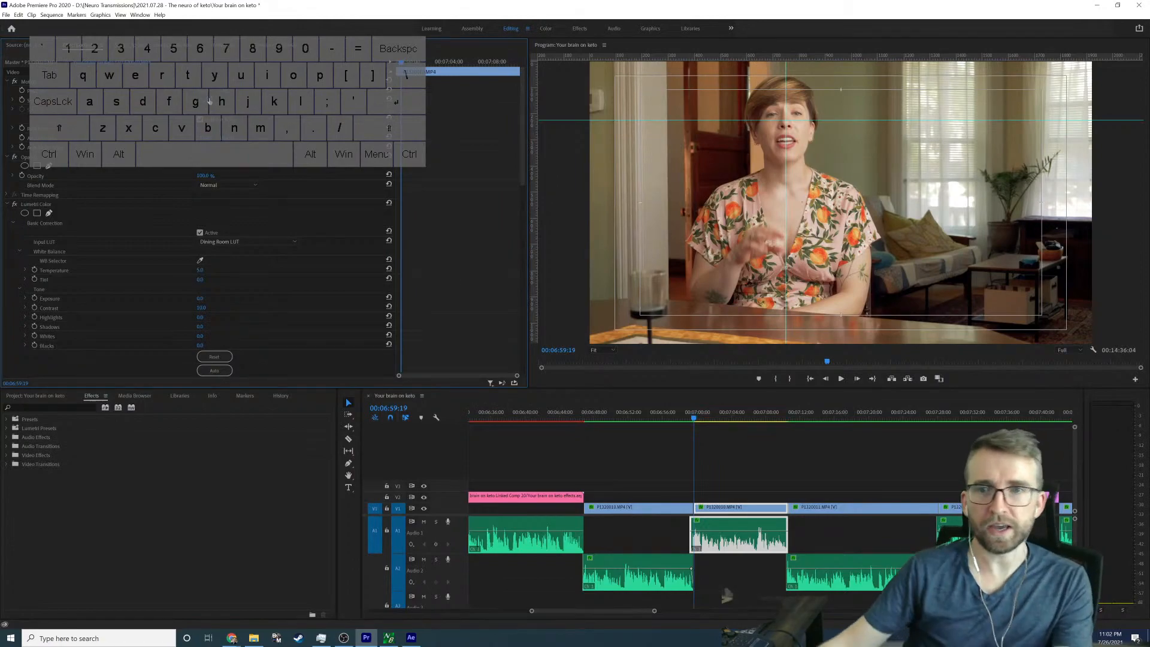
key("Return")
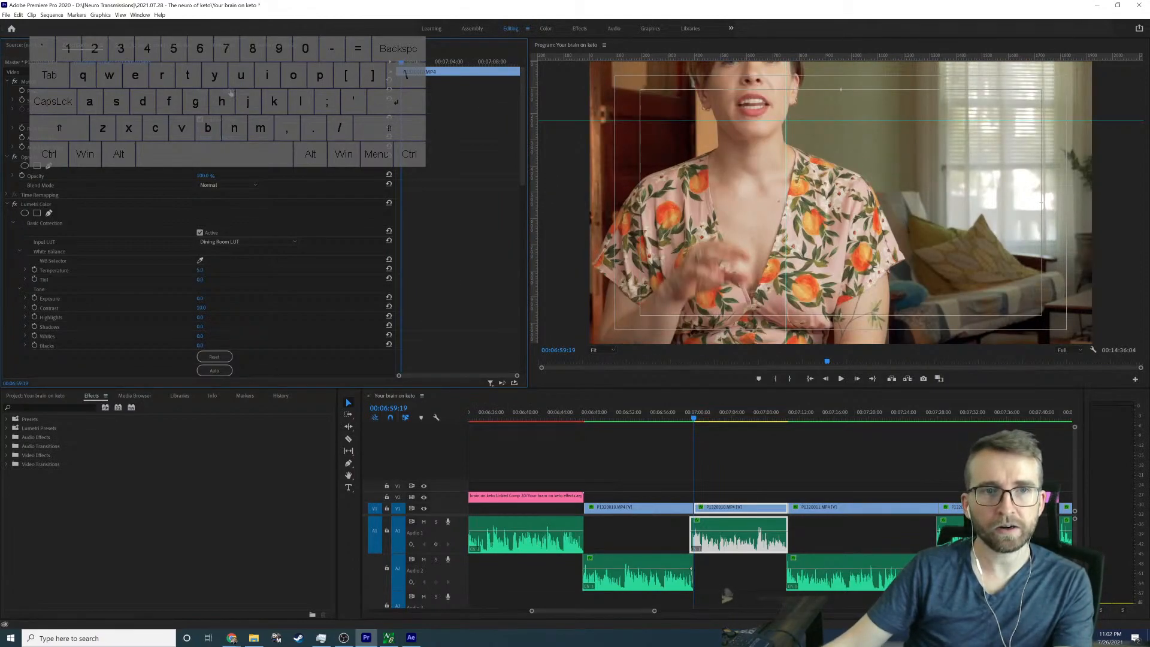
left_click_drag(231, 93, 386, 93)
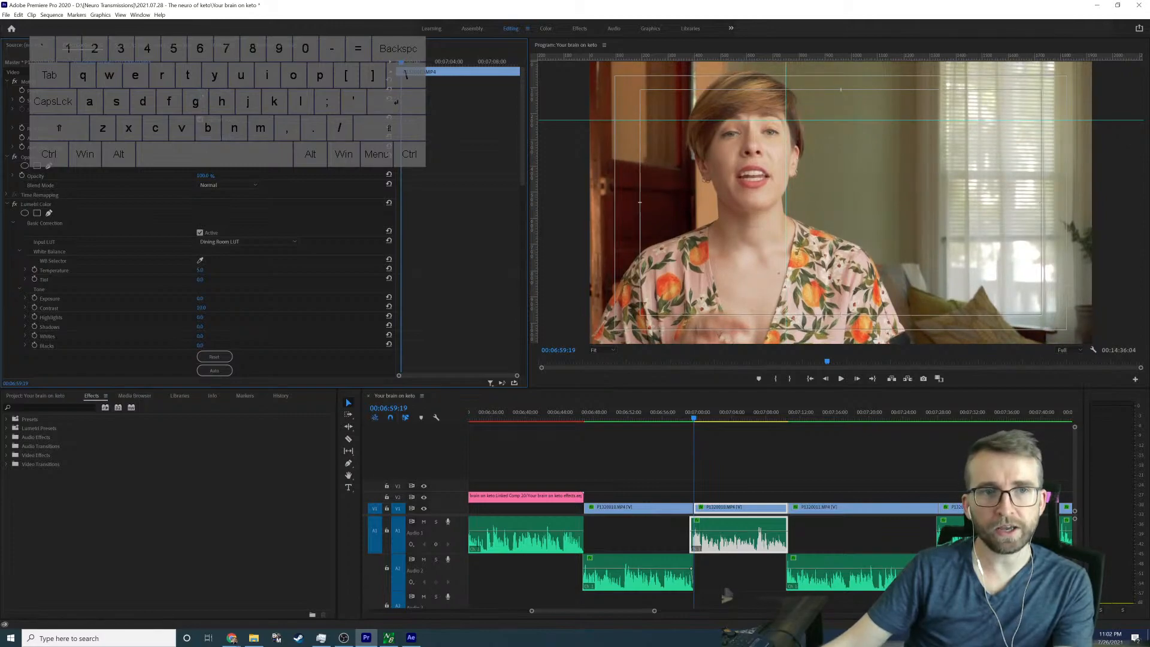
left_click_drag(202, 92, 279, 93)
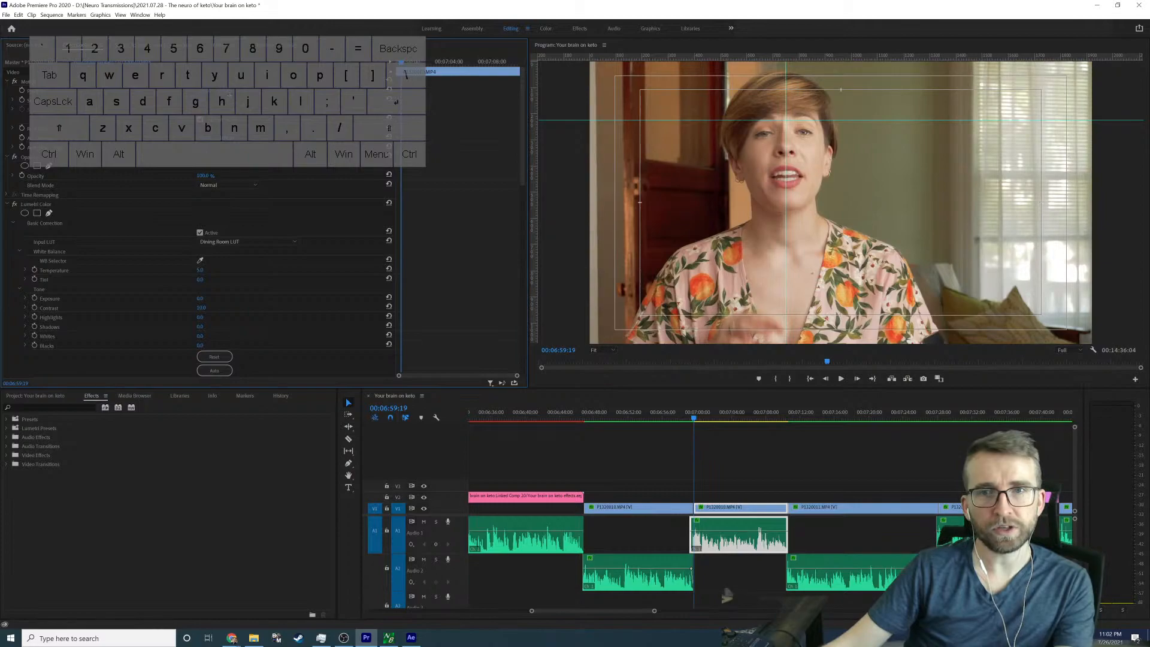
Step: Review the sequence to about 00:07:27, return the playhead to 00:07:19:05 and save the project
key("space")
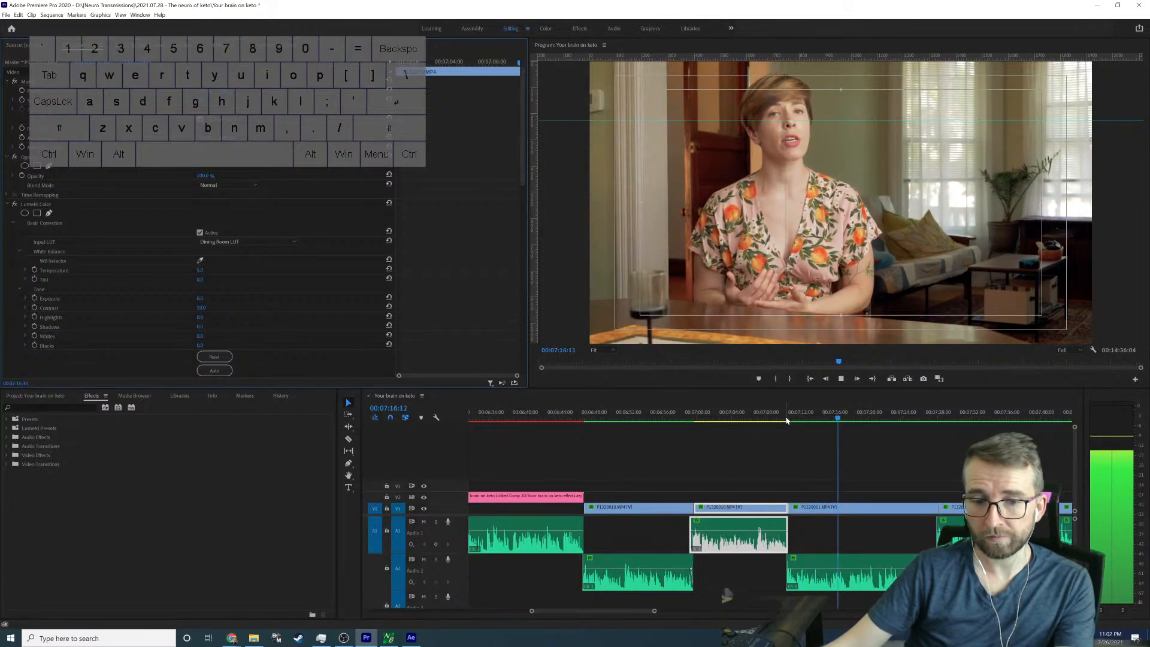
key("space")
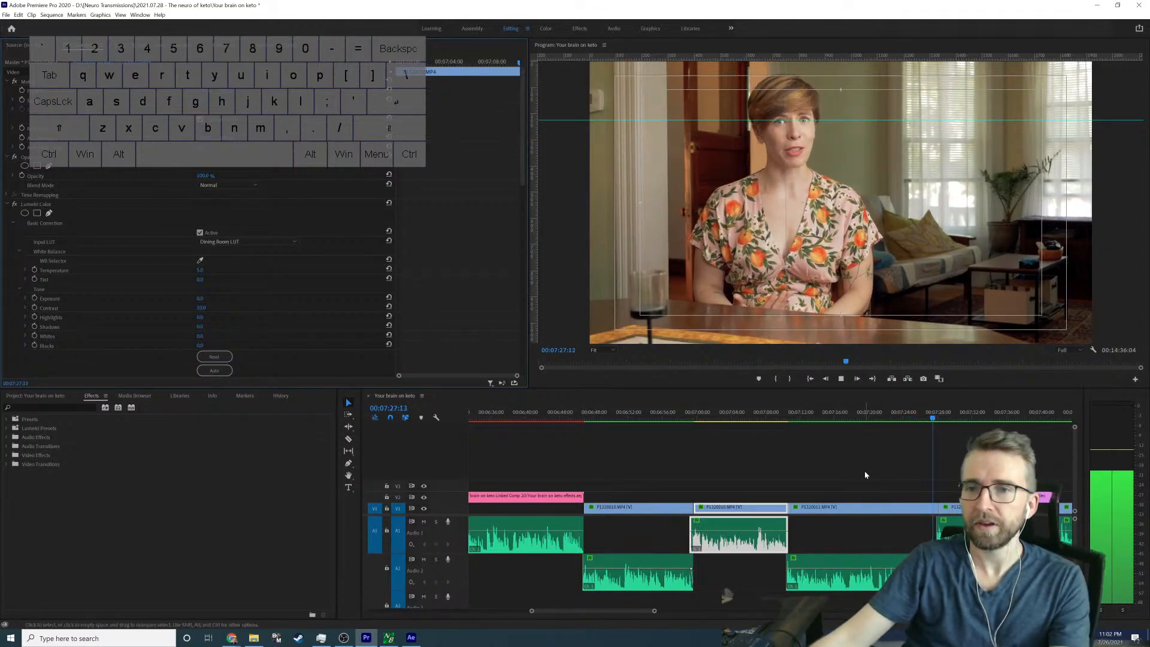
key("space")
left_click(860, 415)
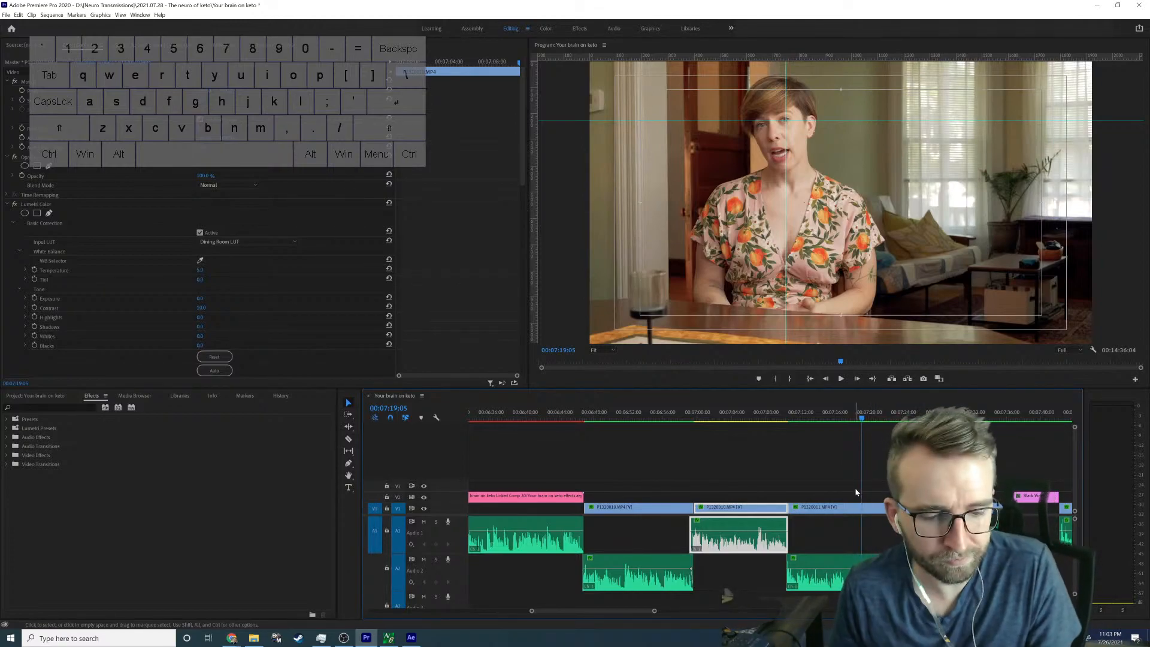
key("ctrl+s")
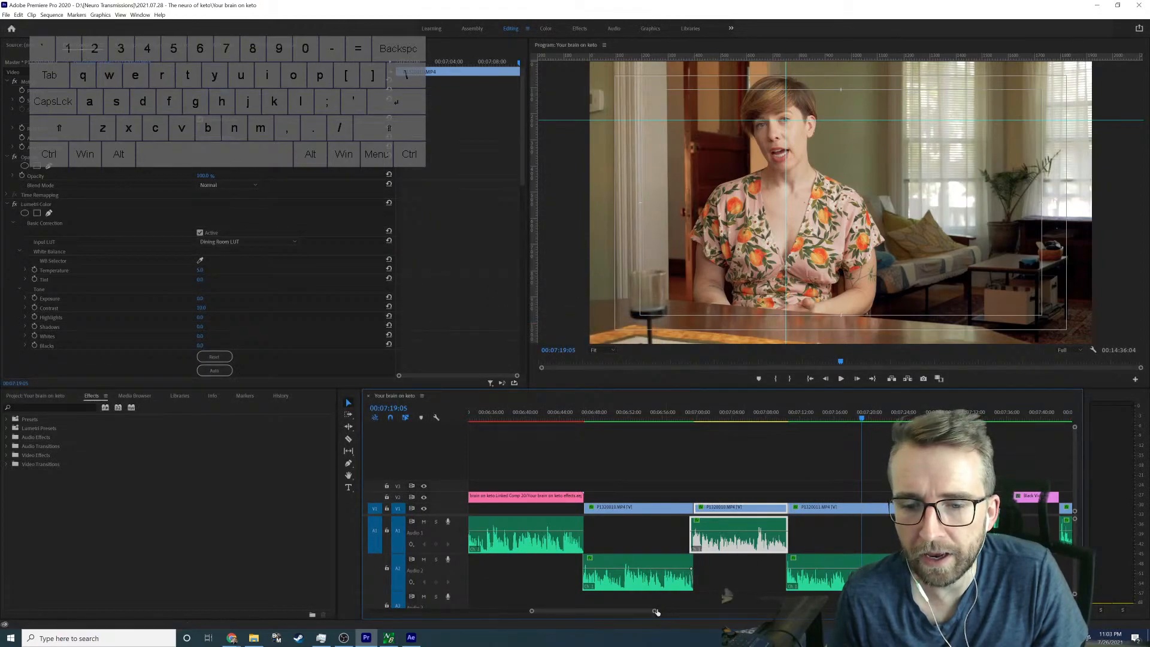
Step: Replace the talking-head clip at 00:07:19:05 with an After Effects composition, supplying Dining Room LUT.cube as its LUT
left_click_drag(655, 611, 879, 617)
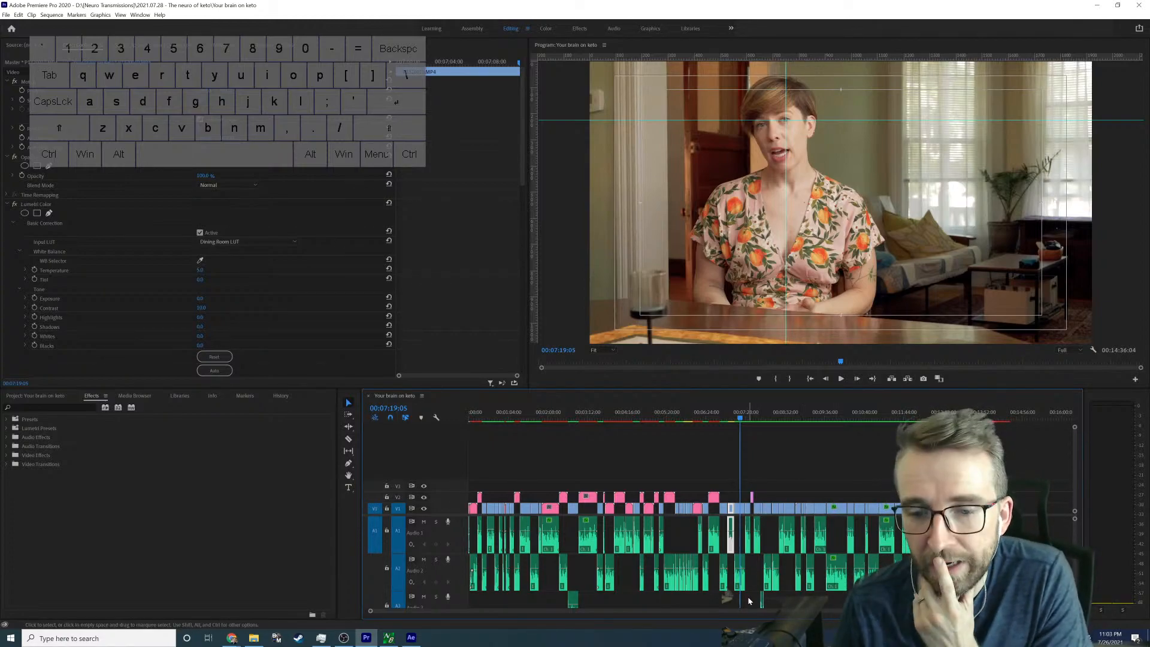
scroll(735, 625, "up", 8)
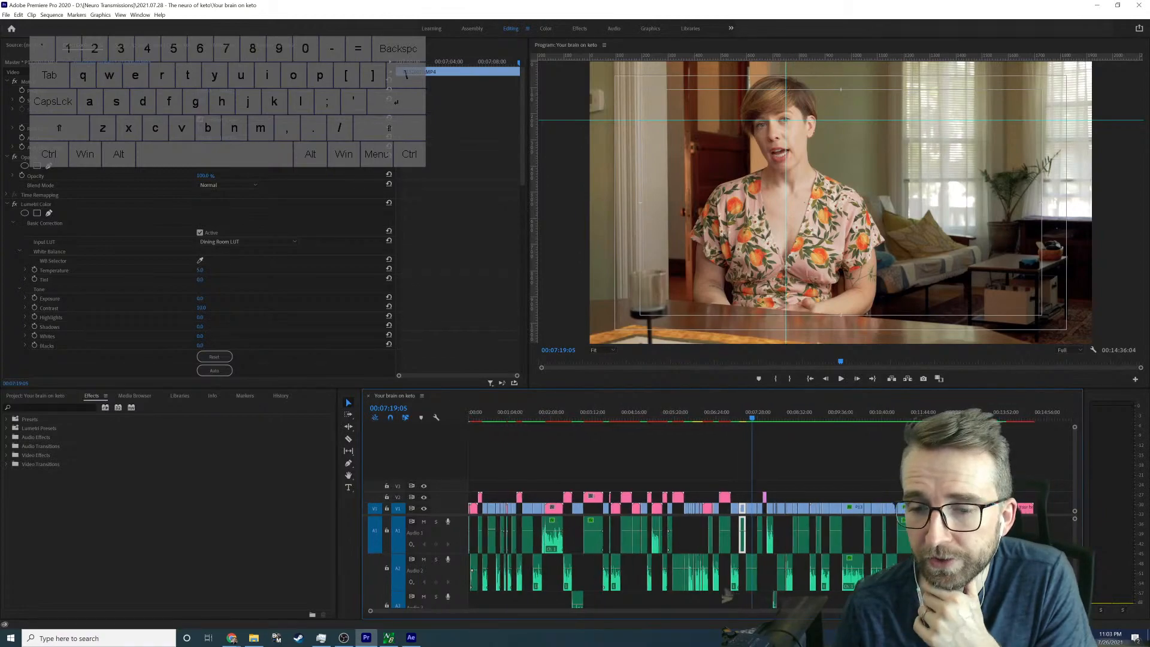
scroll(735, 624, "up", 3)
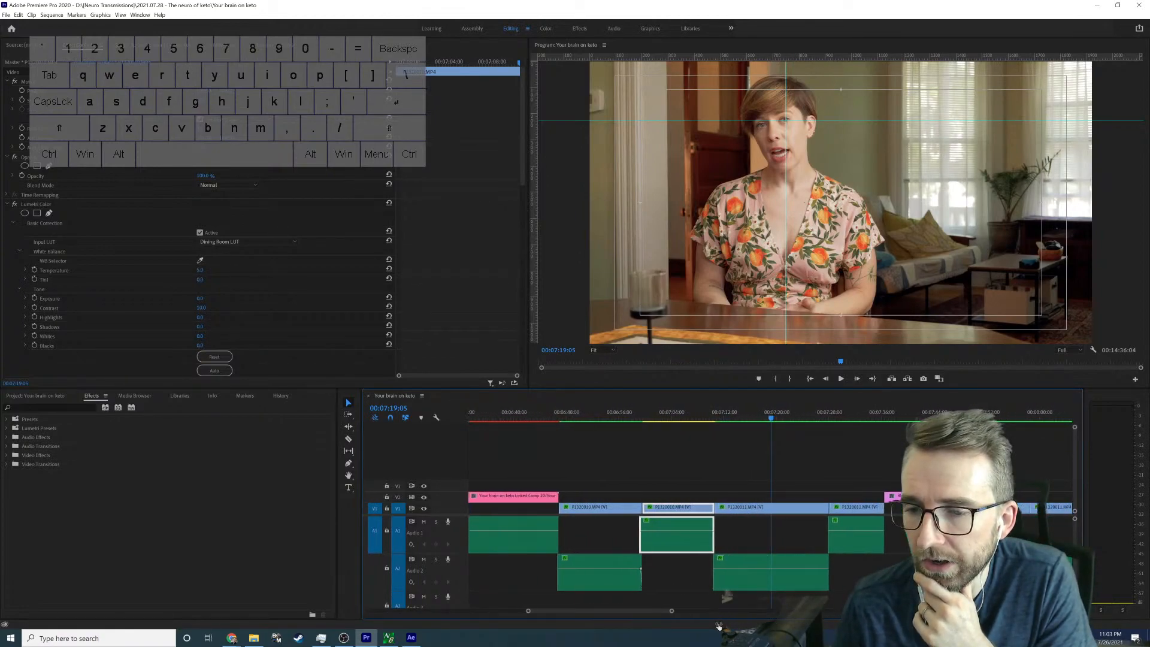
scroll(719, 625, "down", 2)
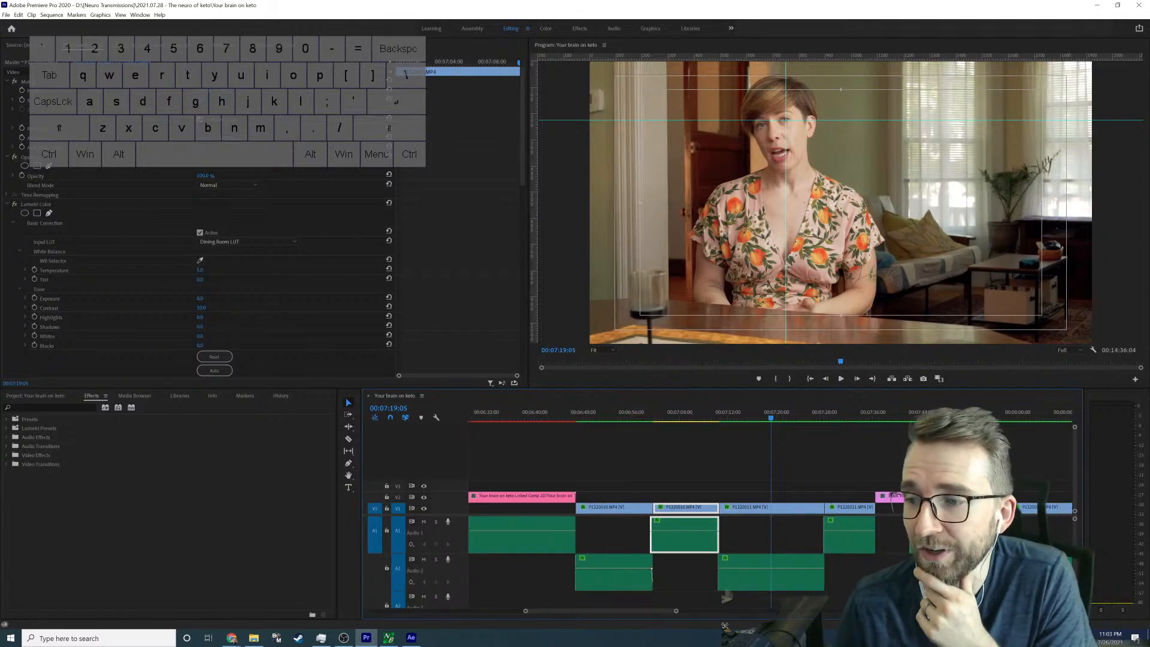
left_click(788, 509)
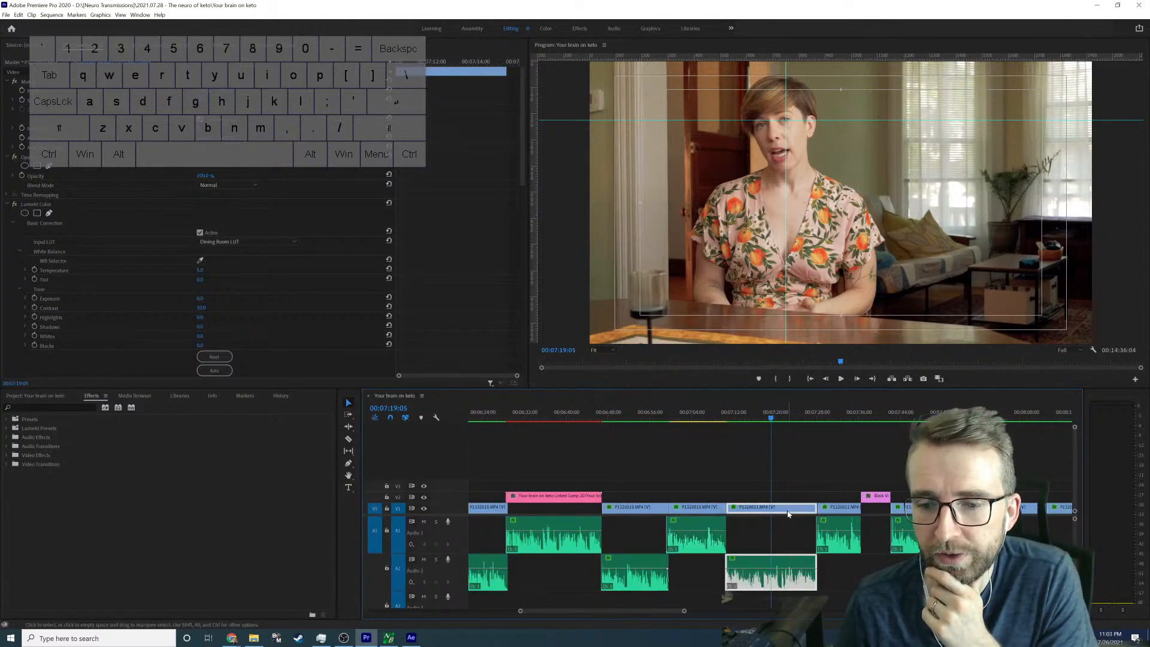
right_click(797, 510)
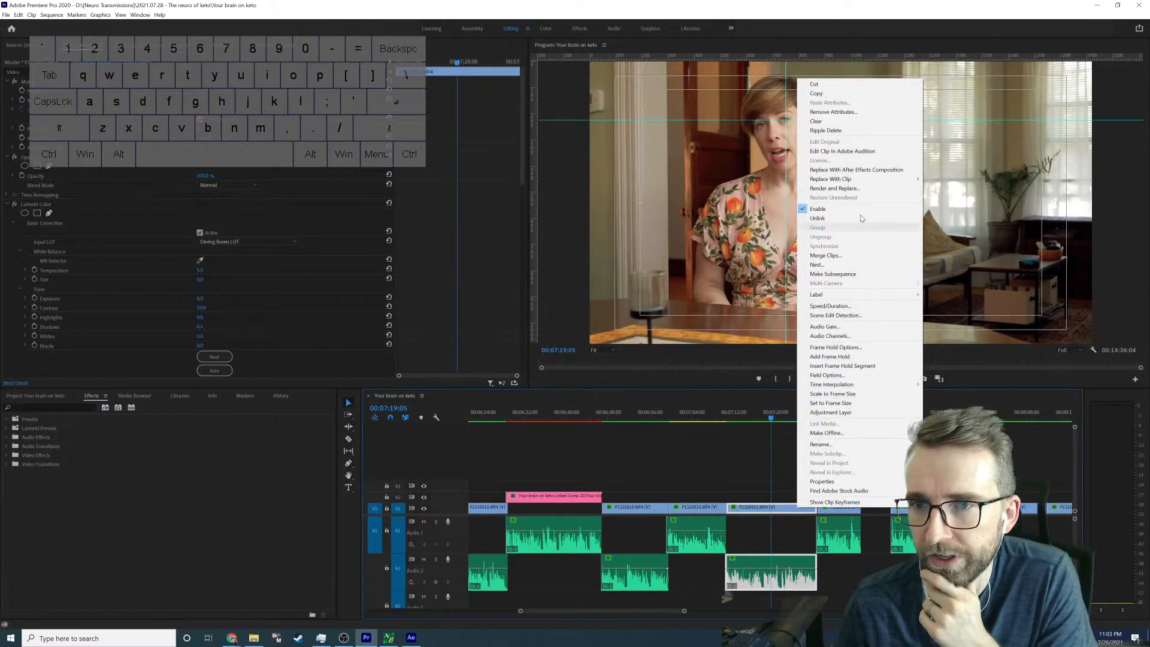
left_click(857, 169)
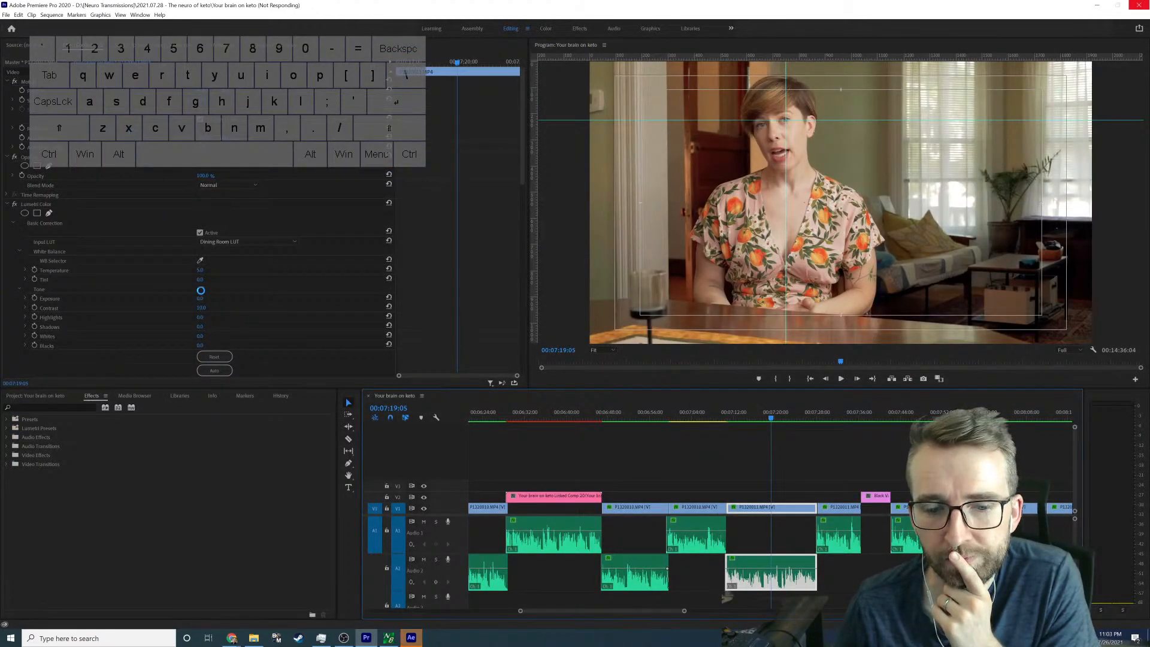
left_click(410, 639)
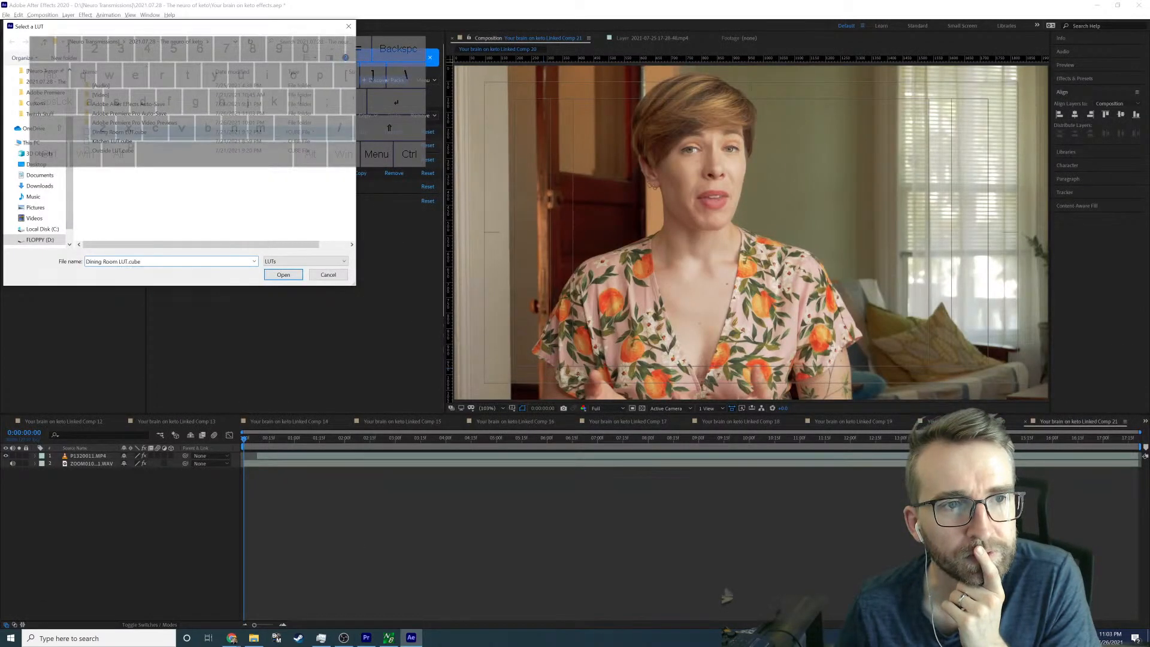
left_click(290, 277)
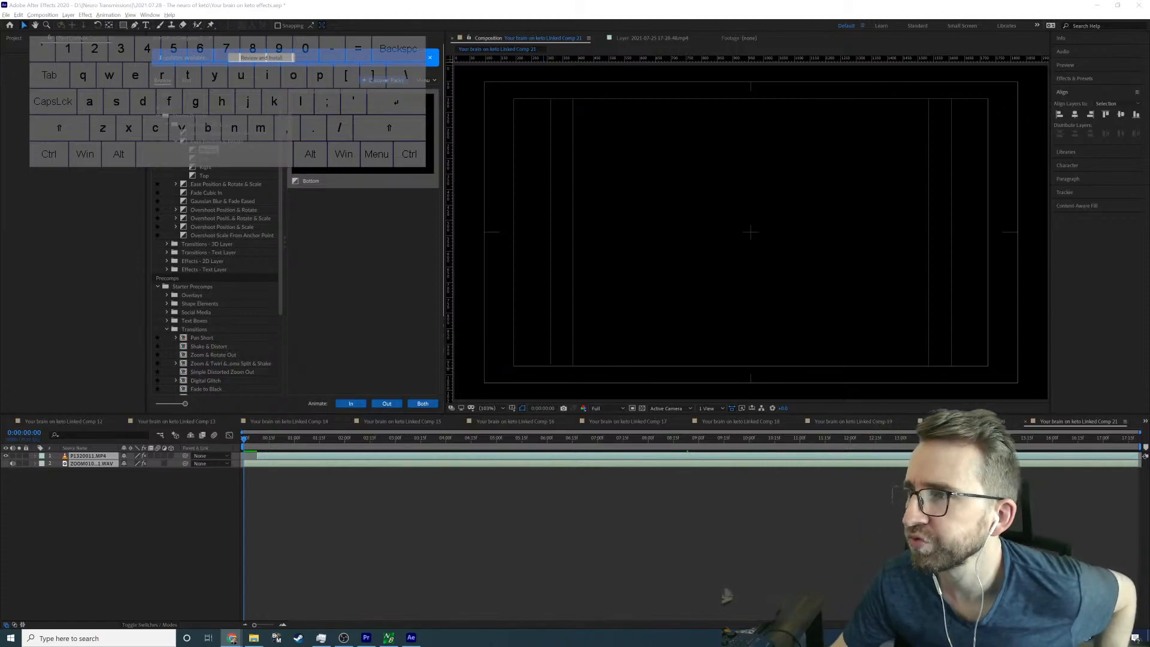
Step: Switch to Chrome, maximize its window and preview the purple Epilim Chrono 500 tablet photo in the sodium valproate image results
left_click_drag(1149, 231, 713, 108)
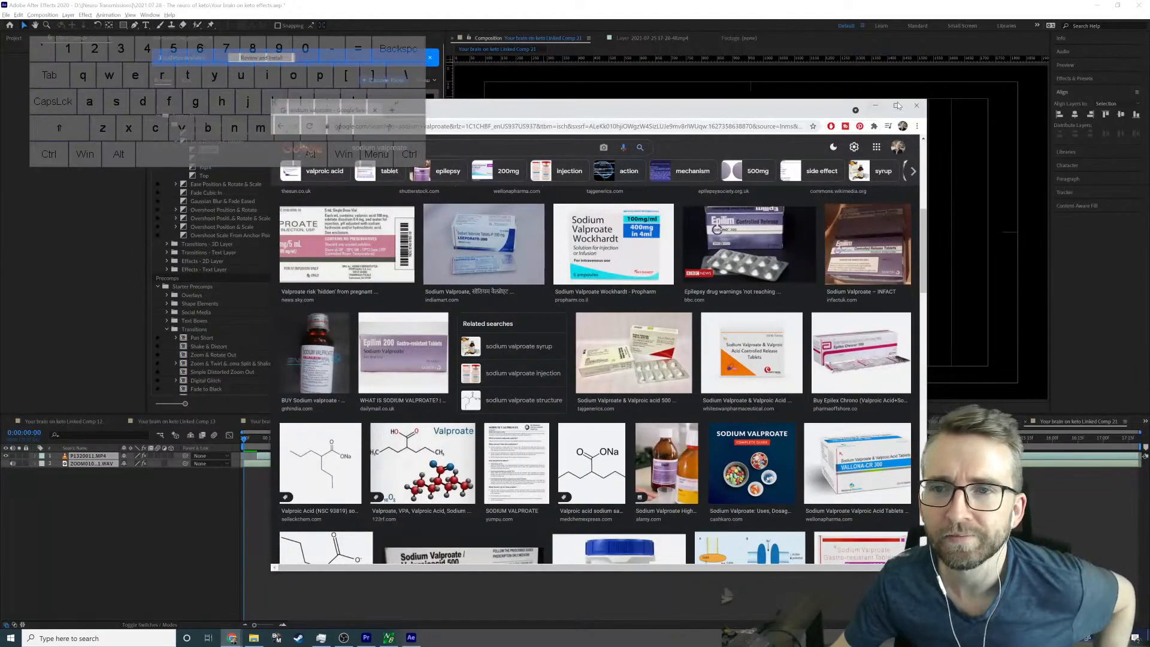
left_click(896, 104)
scroll(616, 223, "up", 3)
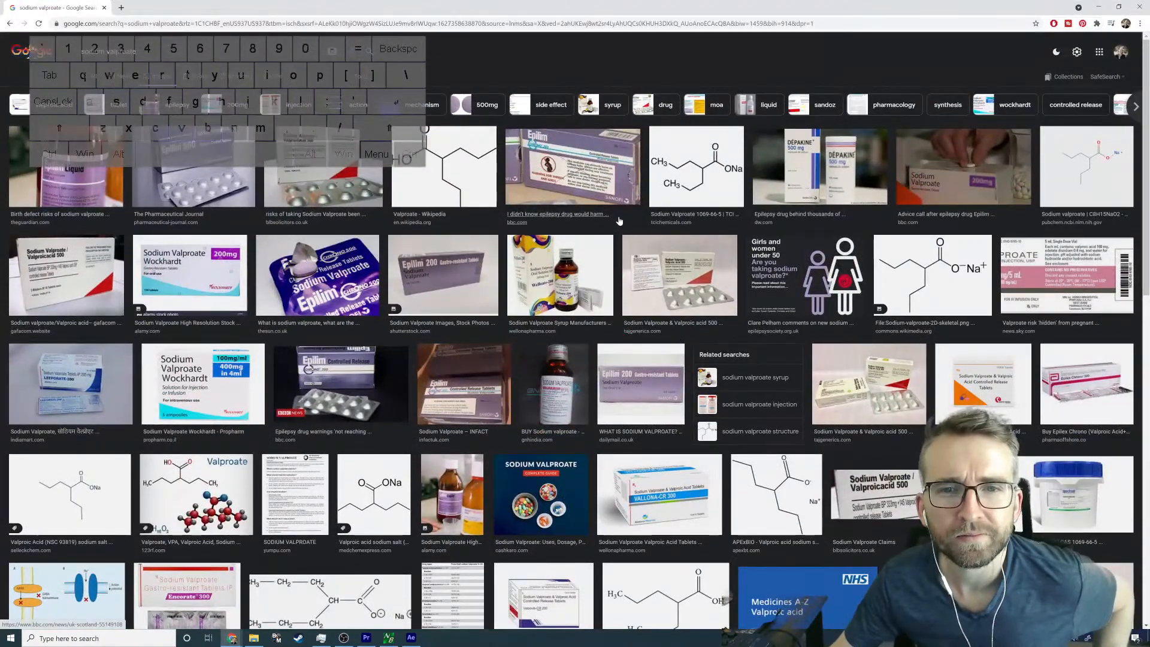
left_click(334, 280)
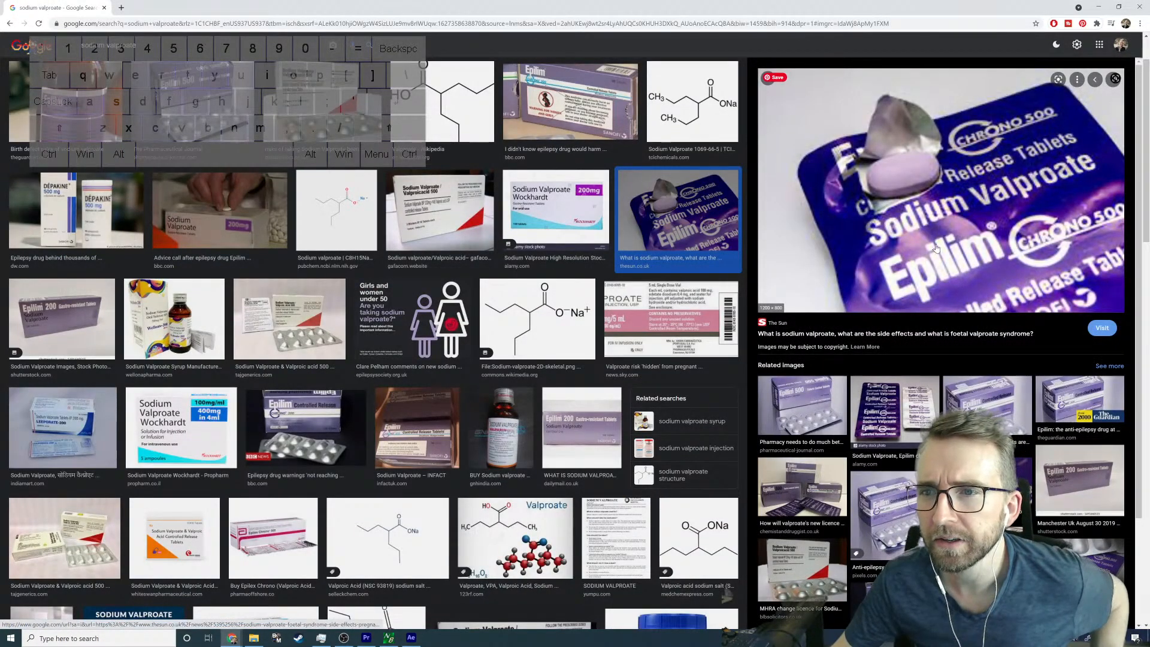
right_click(952, 211)
left_click(985, 296)
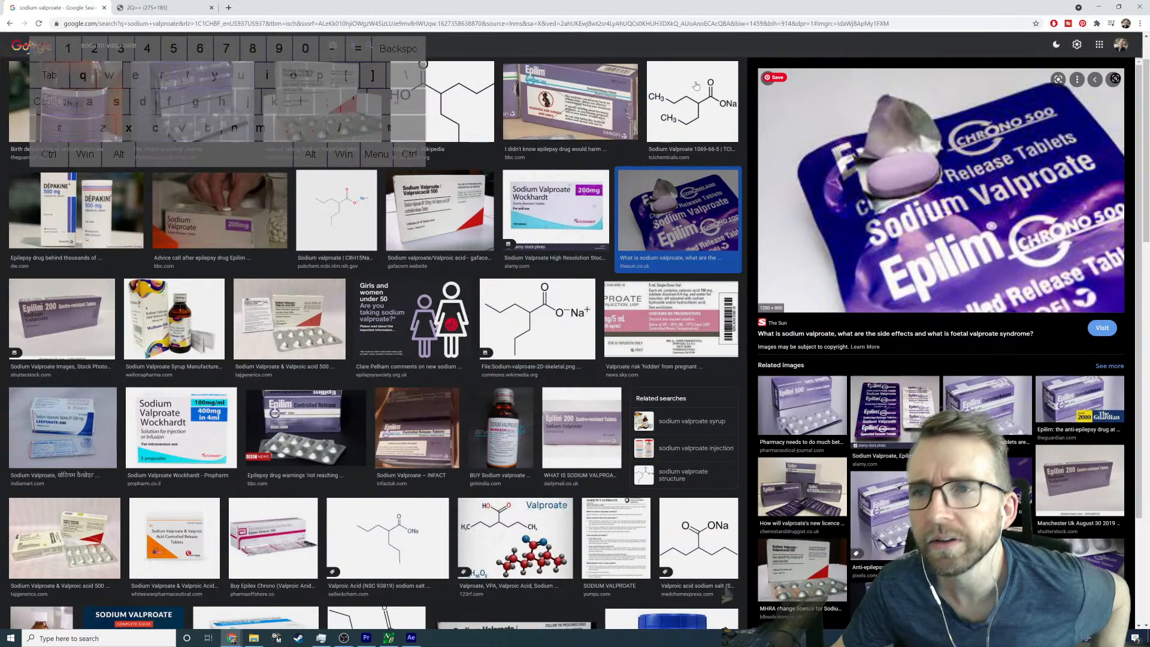
left_click(169, 9)
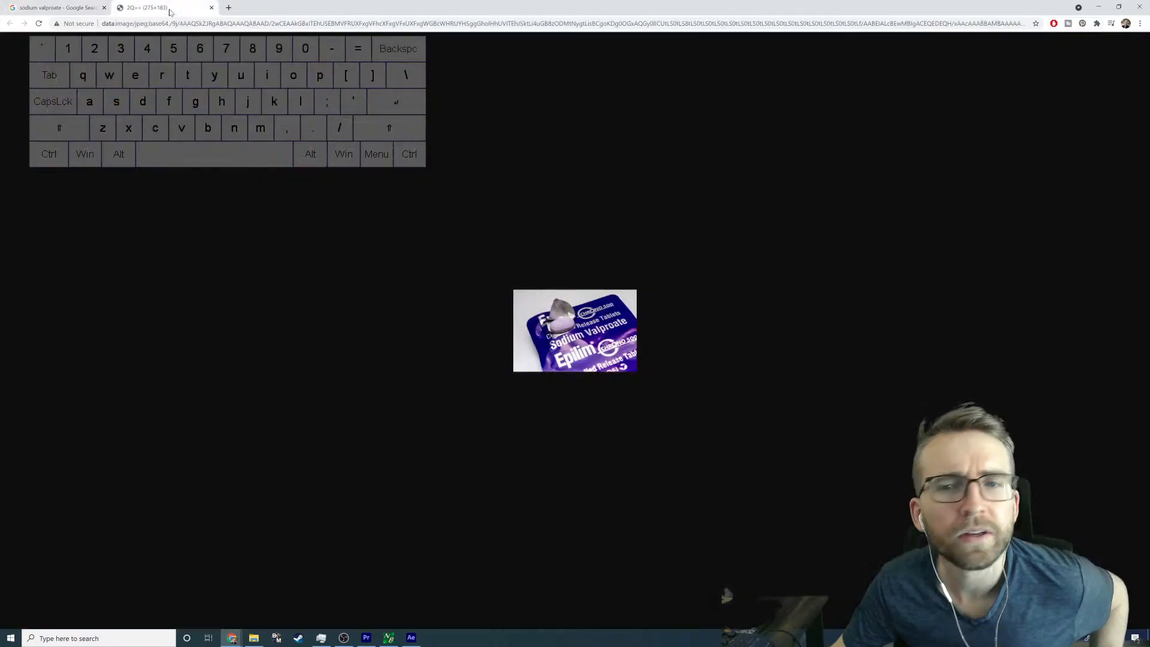
left_click(211, 8)
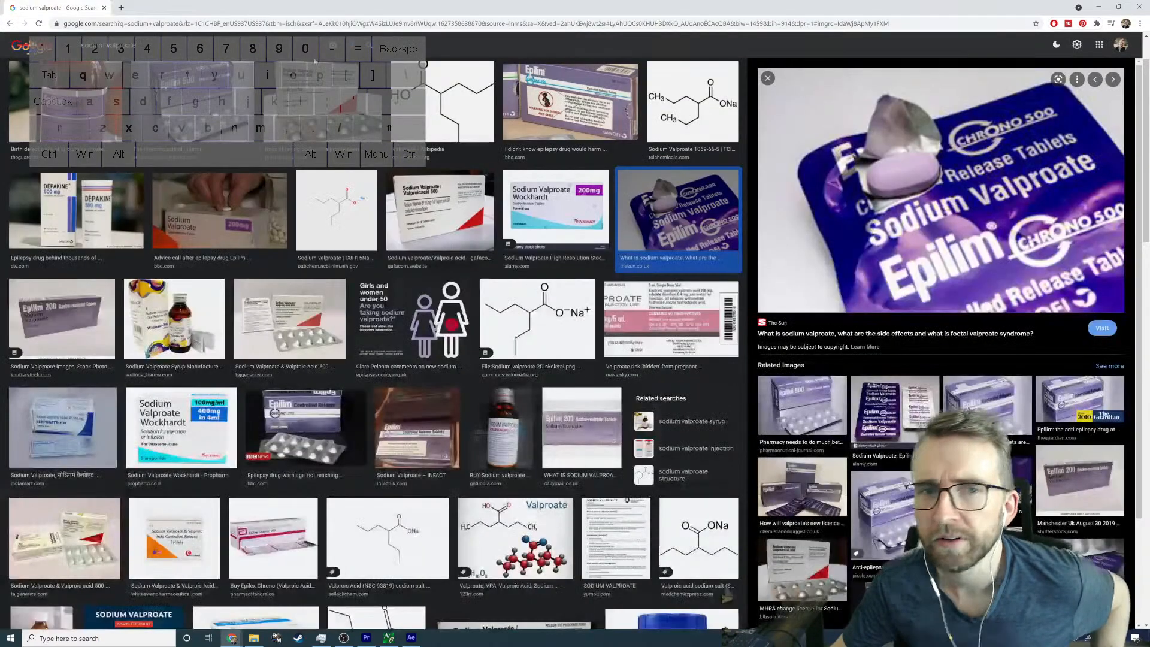
Step: Visit The Sun's sodium valproate article and open its lead tablet photo in a separate browser tab
left_click(1100, 328)
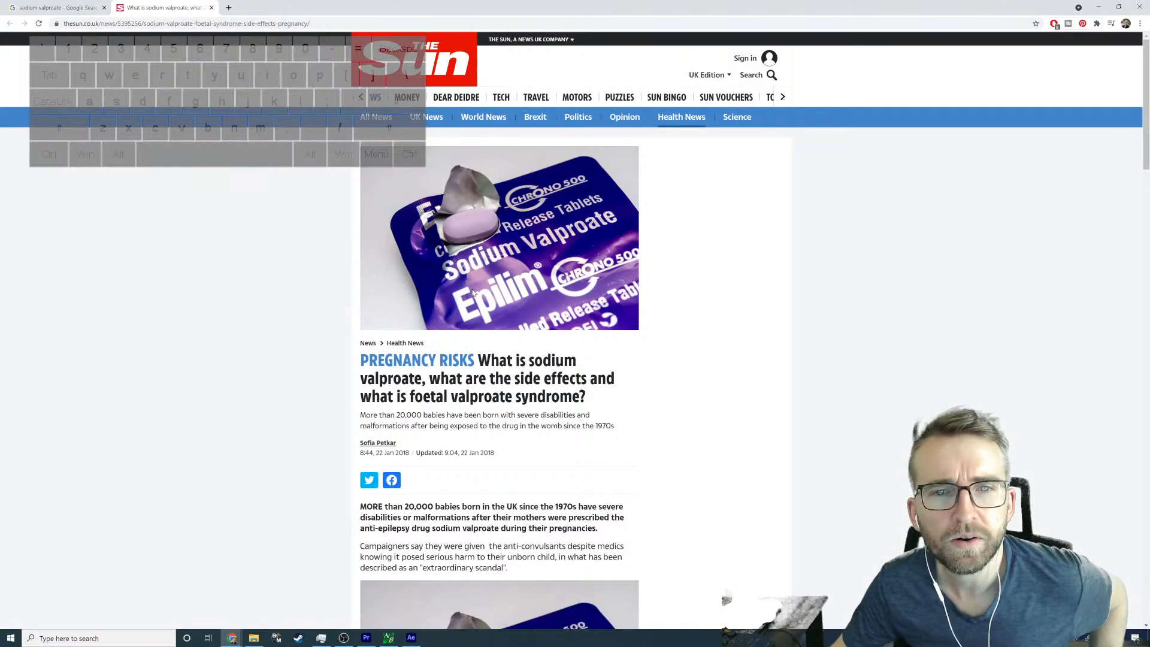
right_click(542, 271)
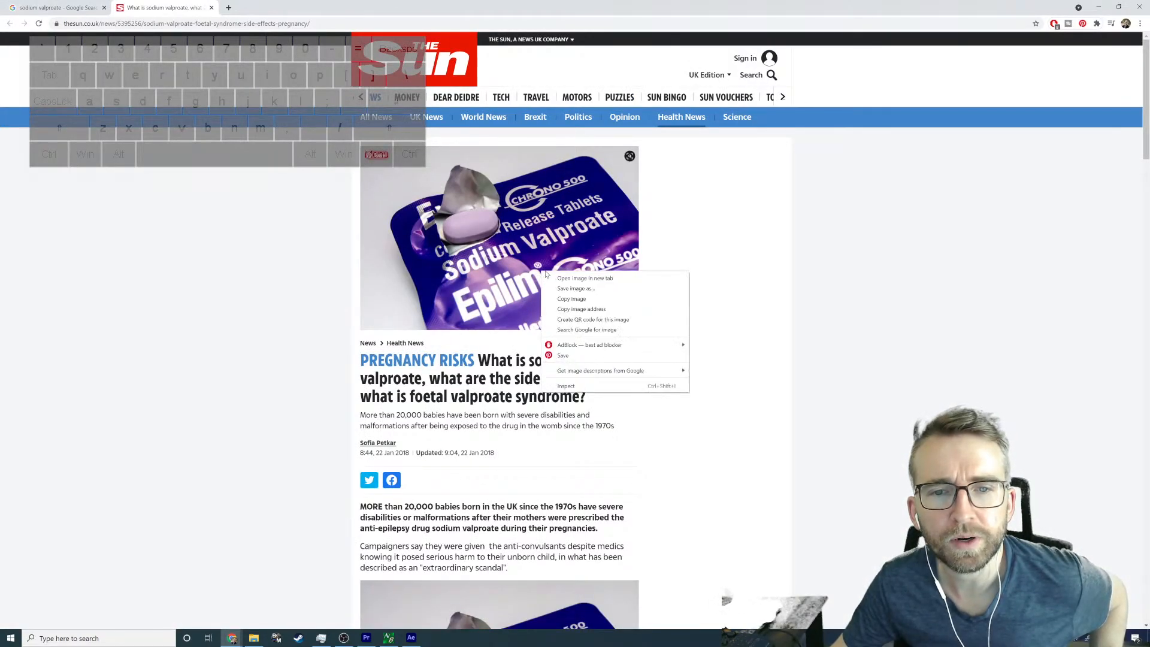
left_click(574, 288)
key("Return")
right_click(473, 263)
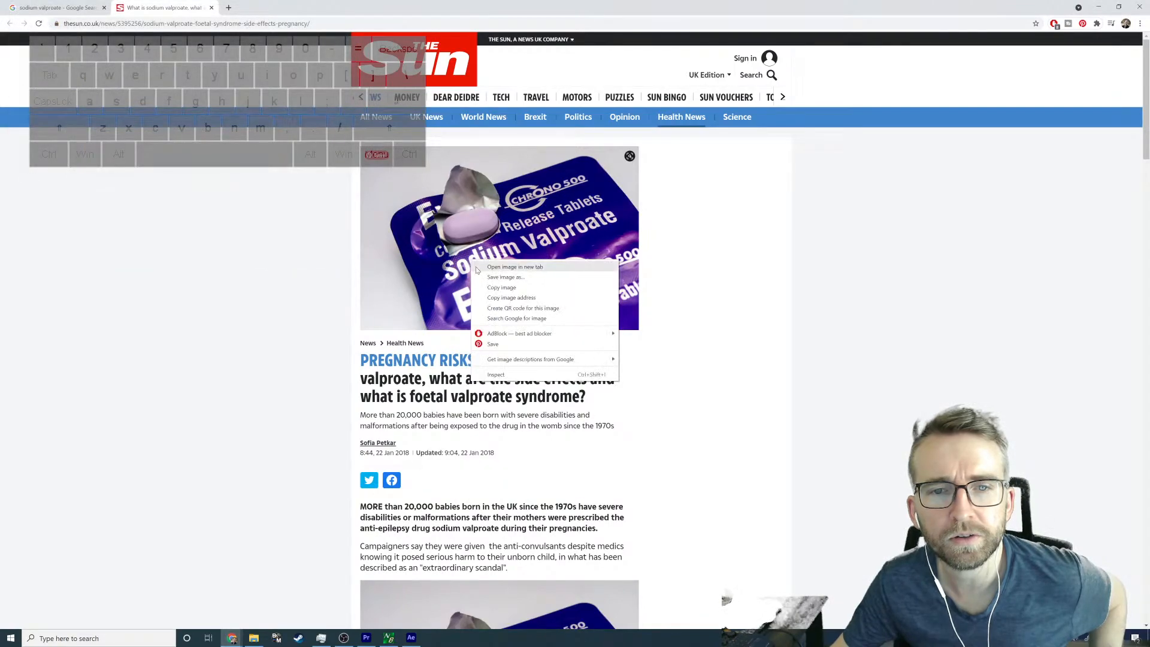
left_click(507, 268)
key("ctrl+Tab")
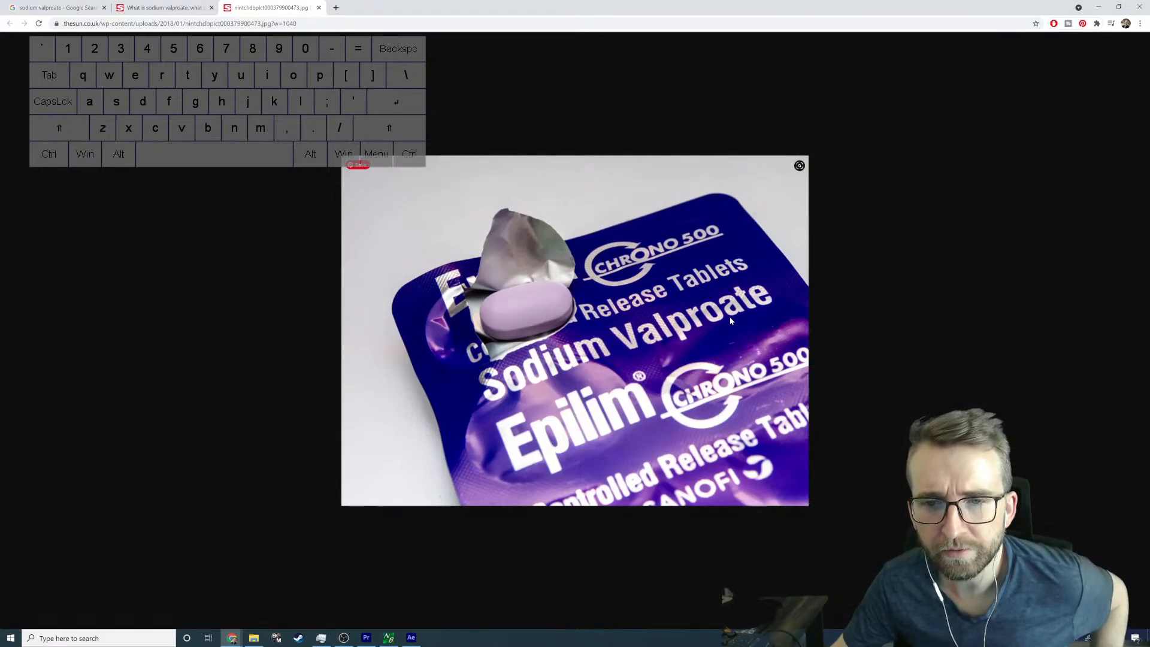
Step: Save the full-size Epilim tablet photo to disk under its suggested file name
right_click(578, 366)
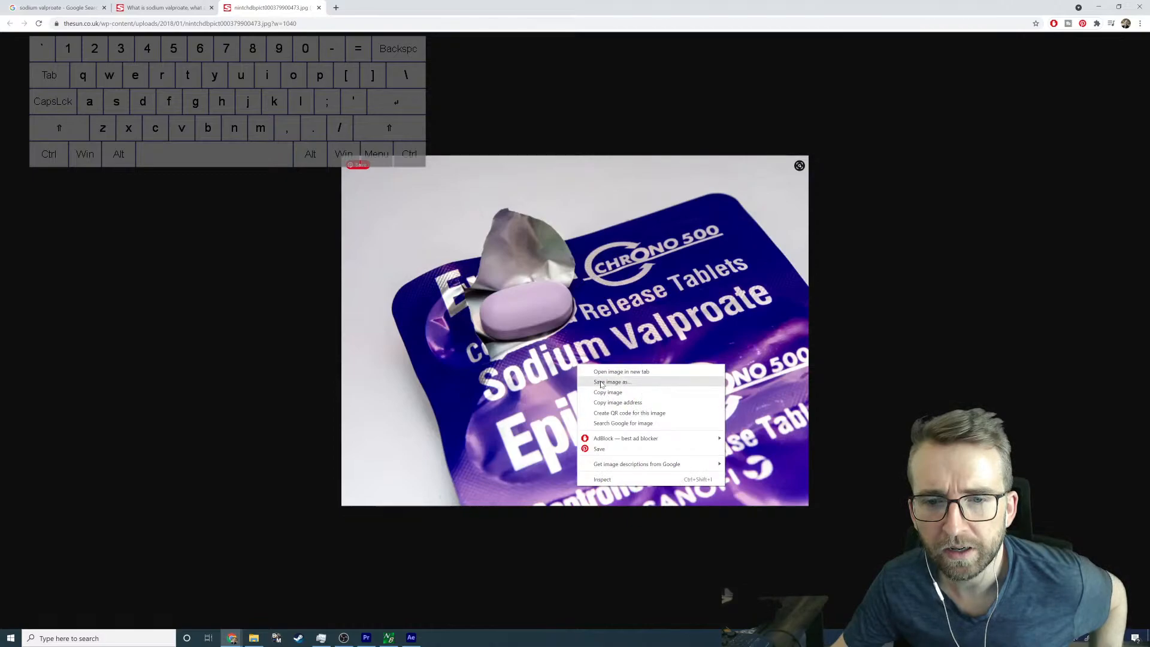
left_click(602, 385)
key("Return")
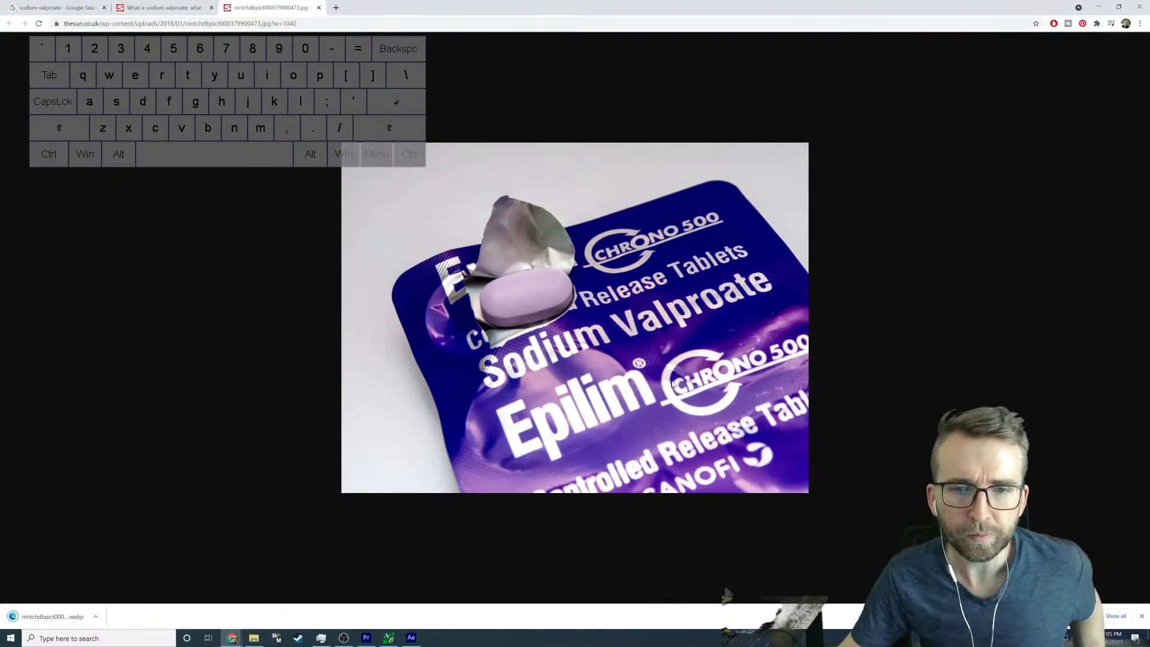
right_click(549, 440)
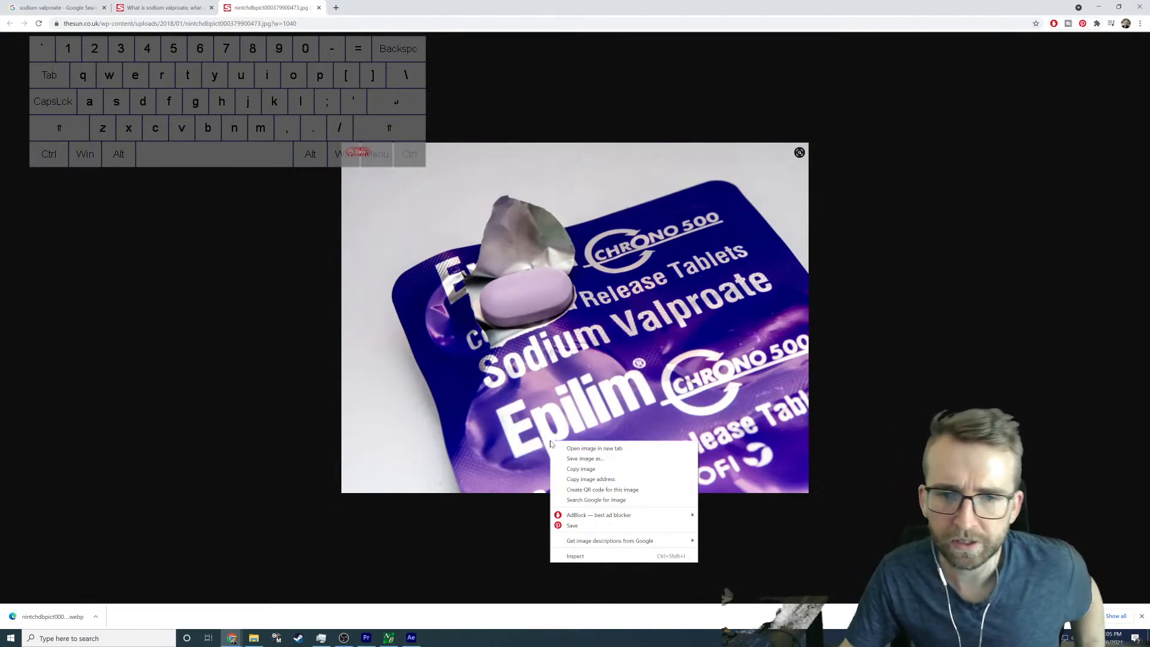
left_click(584, 461)
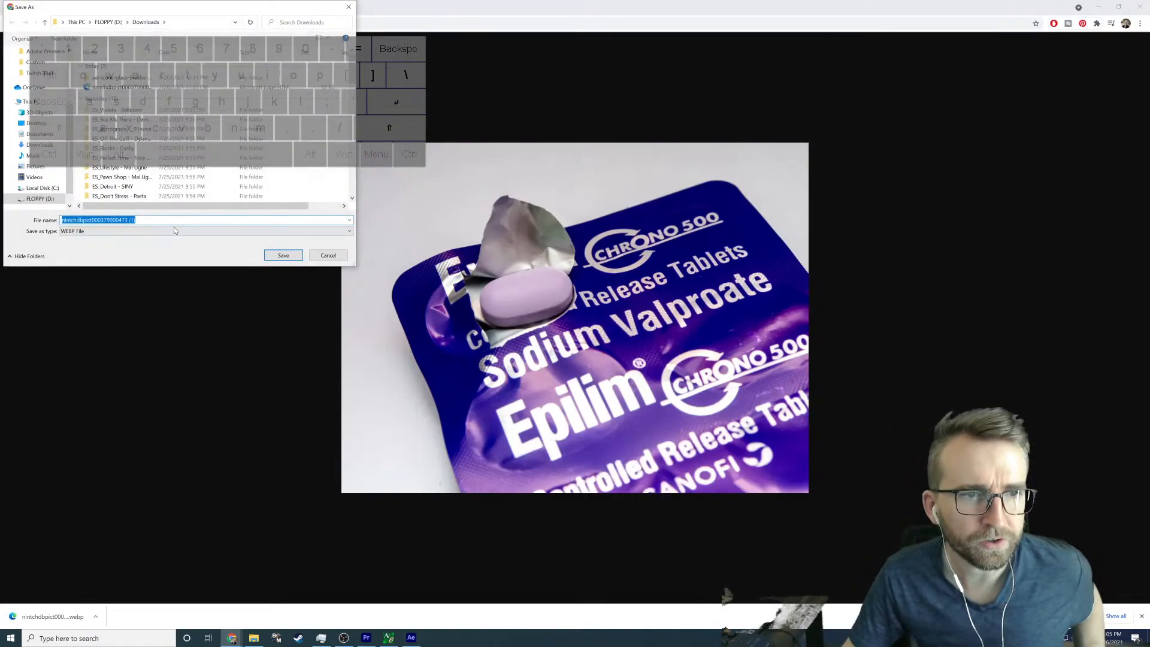
left_click(171, 230)
left_click(171, 231)
left_click(170, 219)
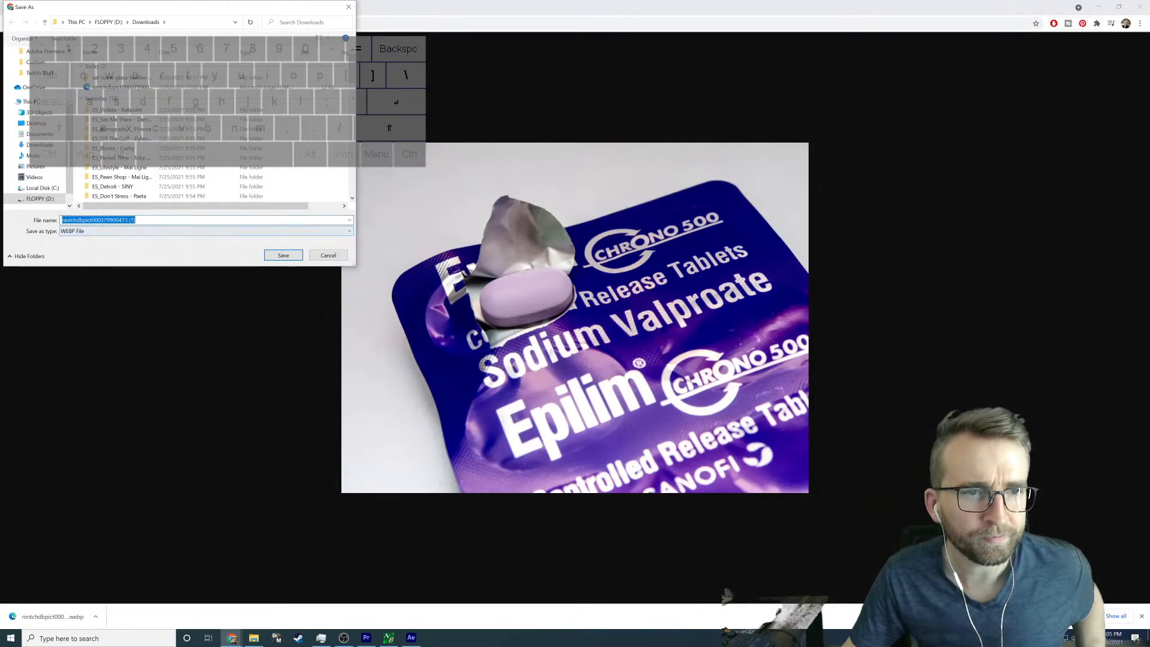
left_click(170, 220)
type("jpg")
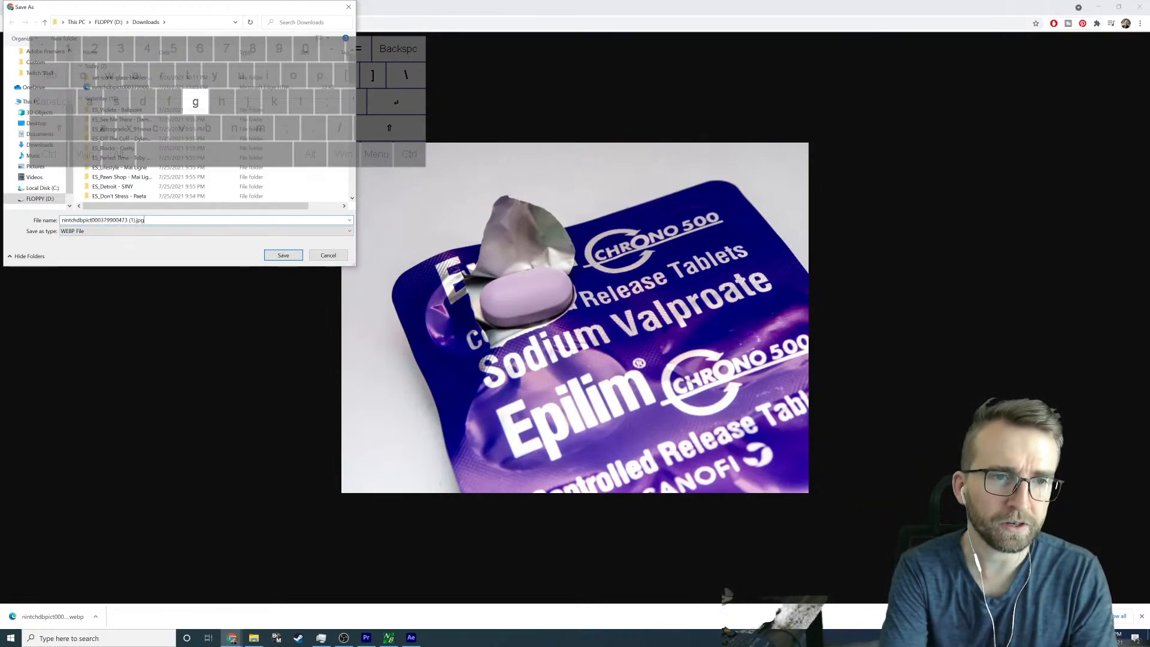
key("Return")
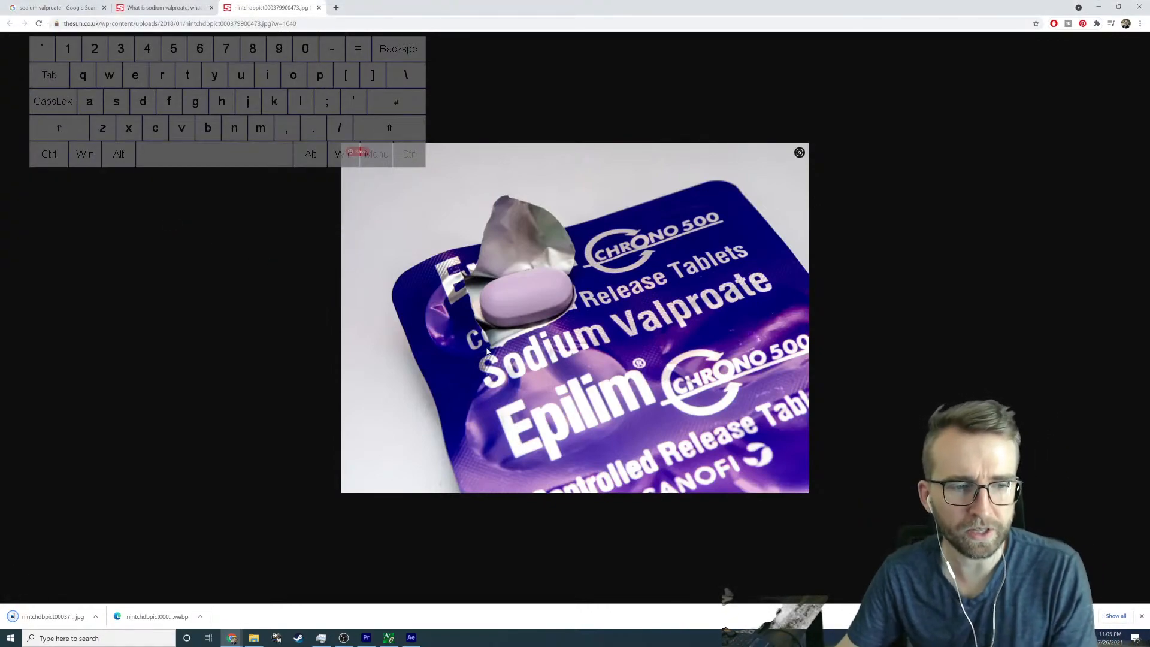
Step: Close the photo and article browser tabs, and try to import the saved JPG into After Effects
left_click(318, 7)
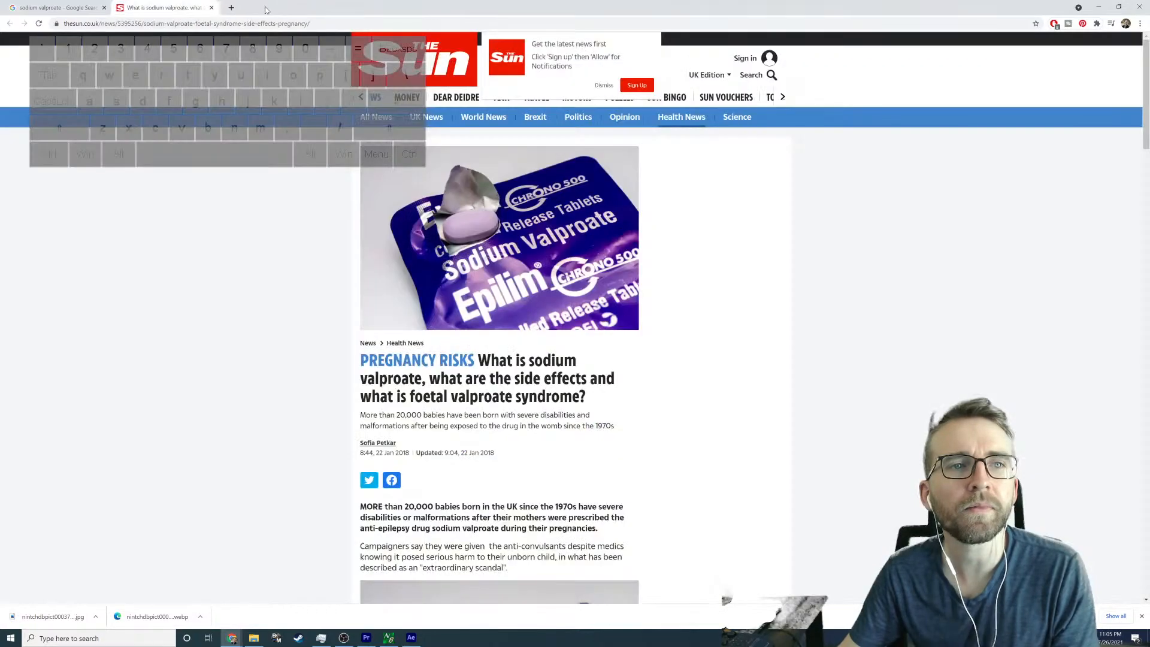
left_click(211, 7)
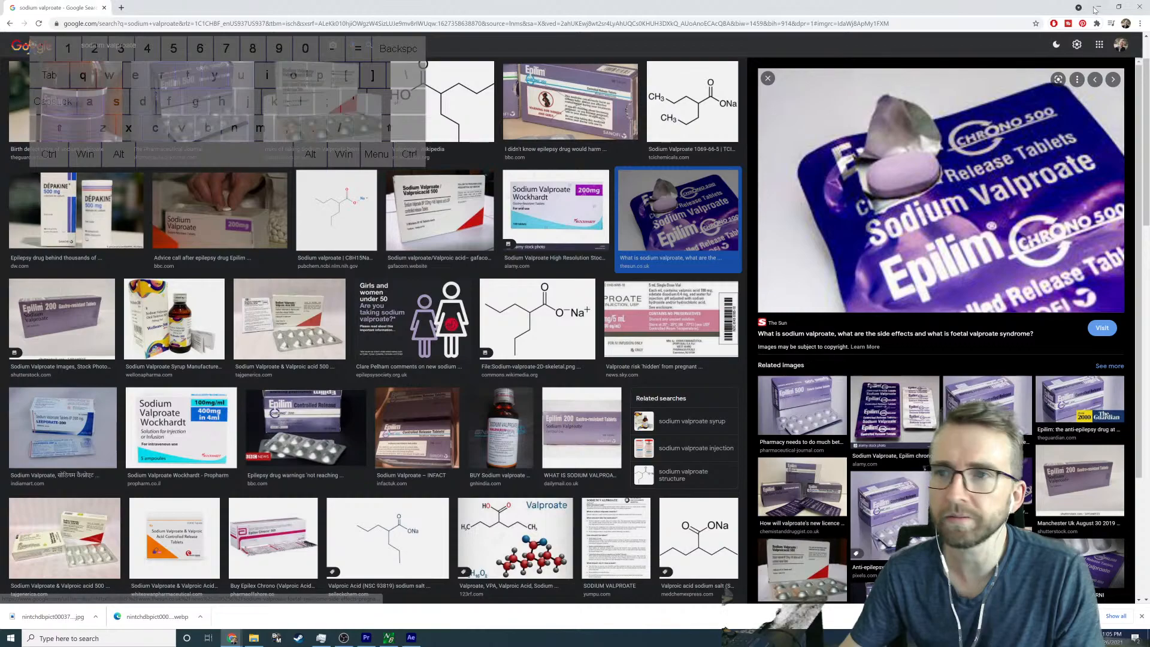
left_click(1138, 7)
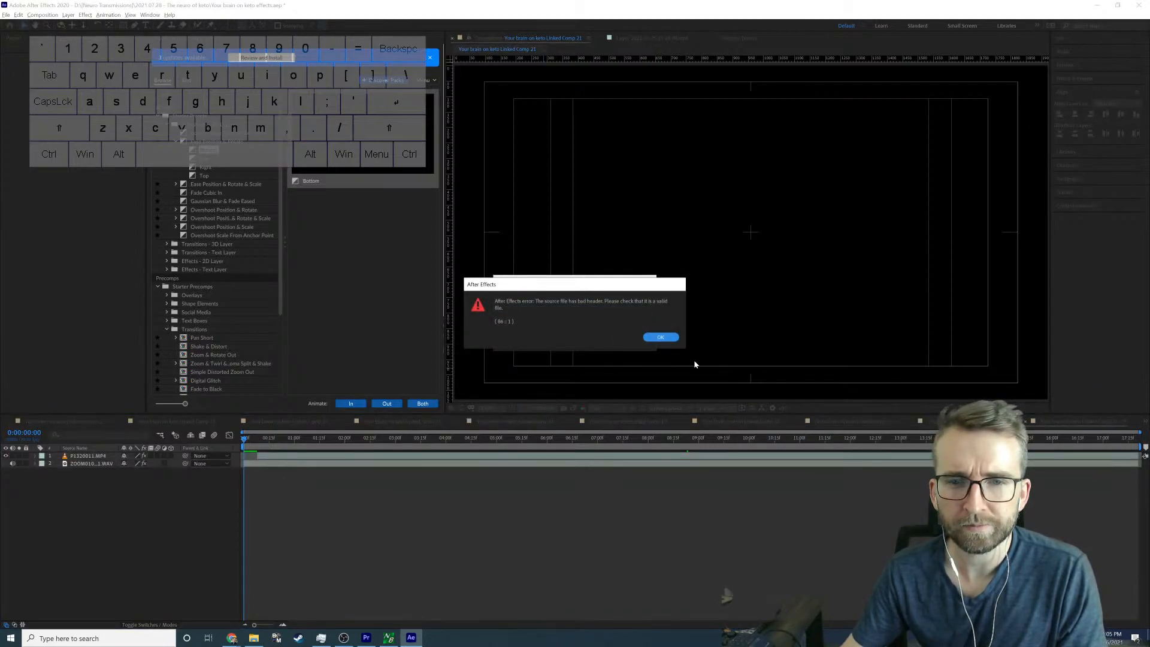
left_click(667, 337)
left_click(667, 337)
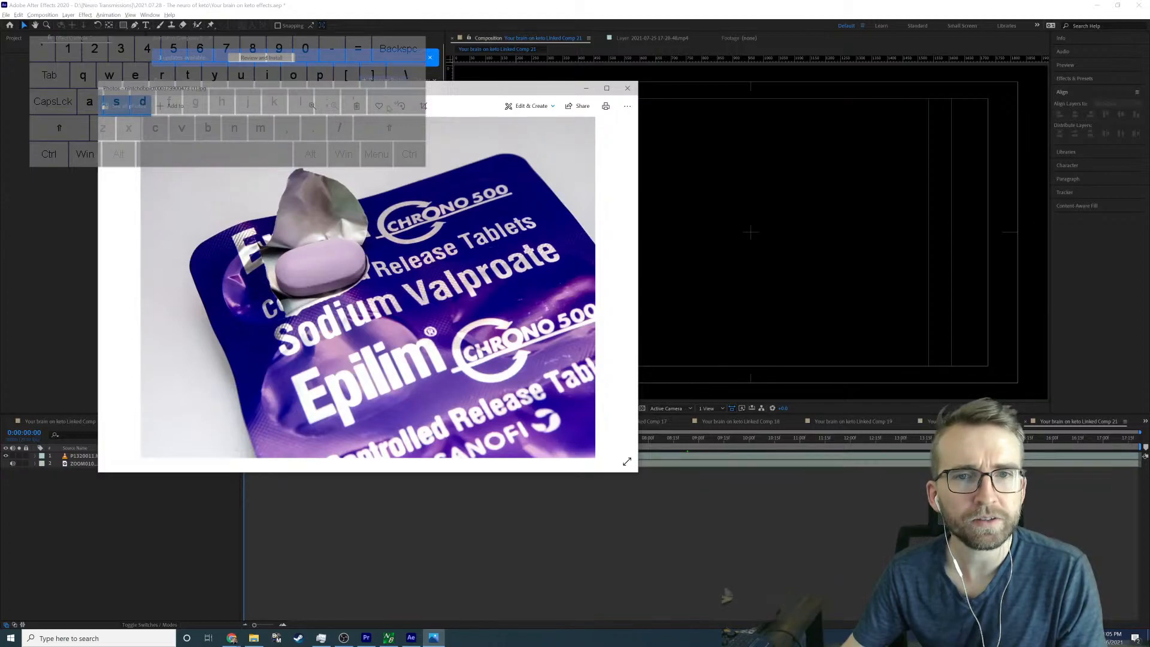
left_click(625, 106)
left_click(606, 142)
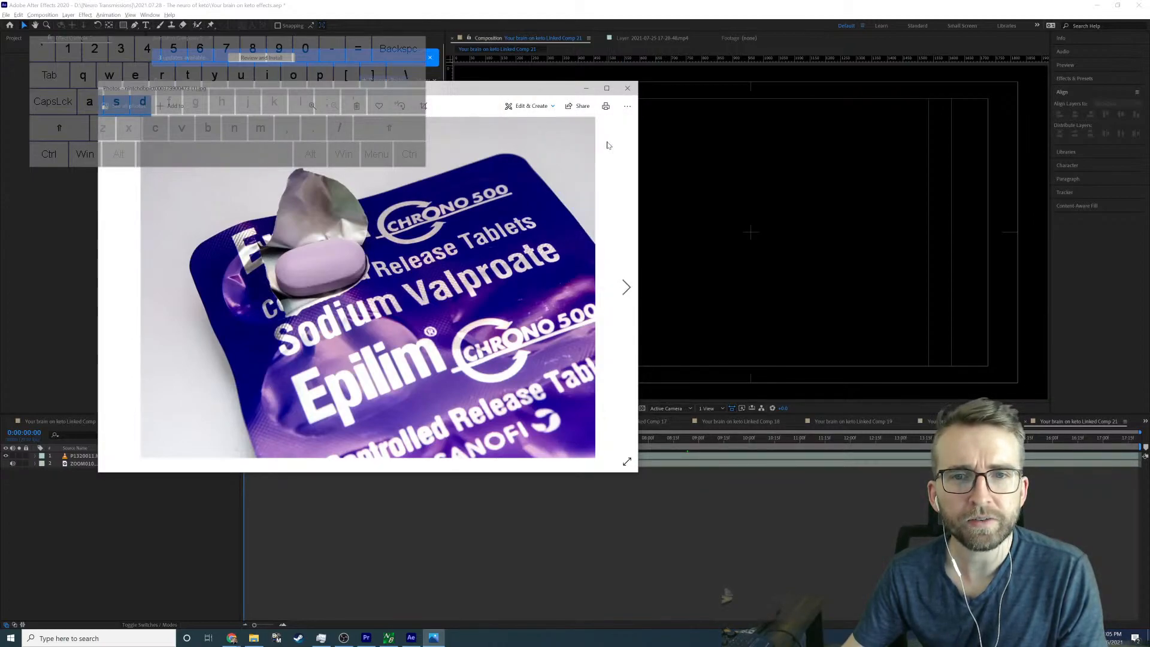
left_click(267, 339)
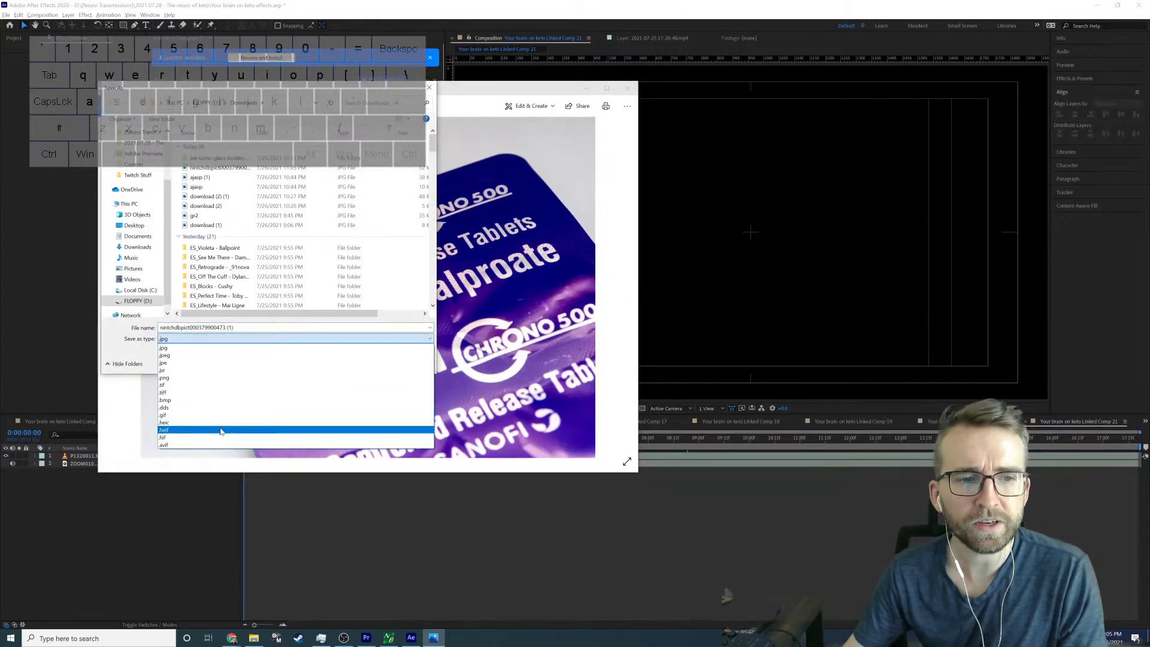
left_click(207, 356)
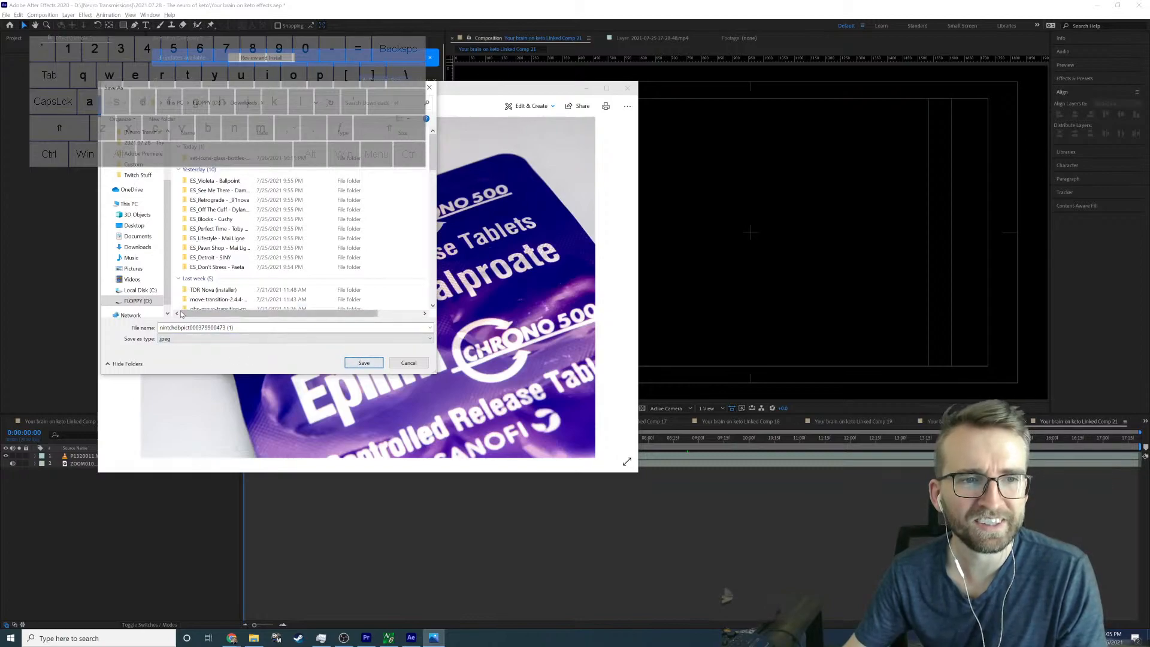
scroll(141, 174, "up", 3)
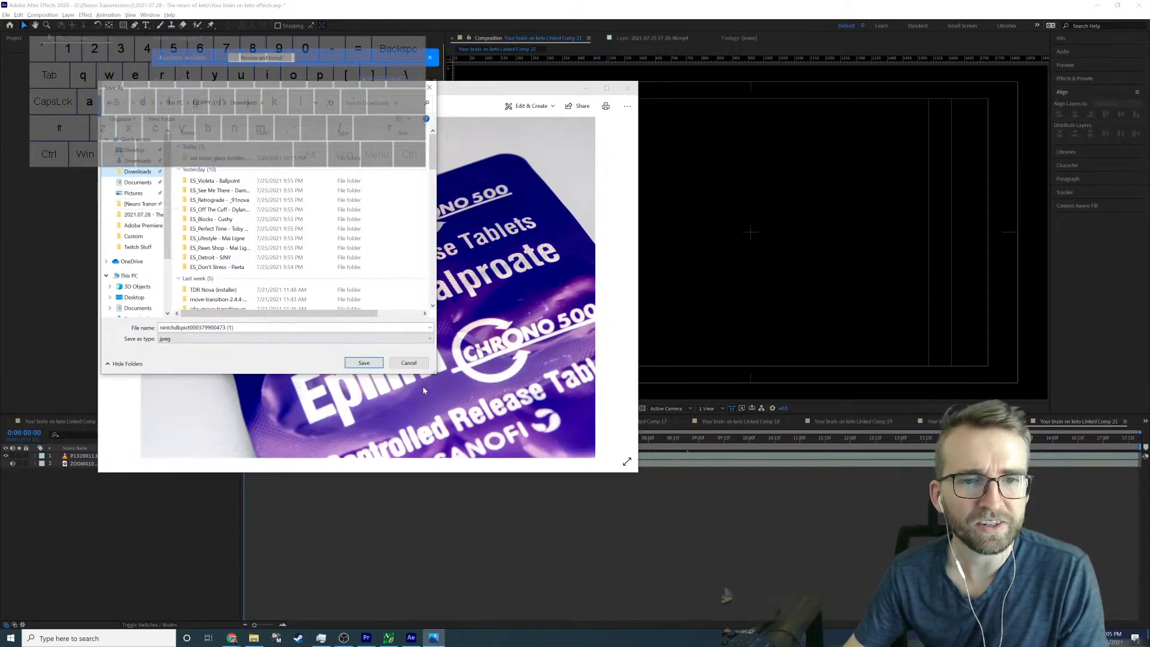
left_click(363, 362)
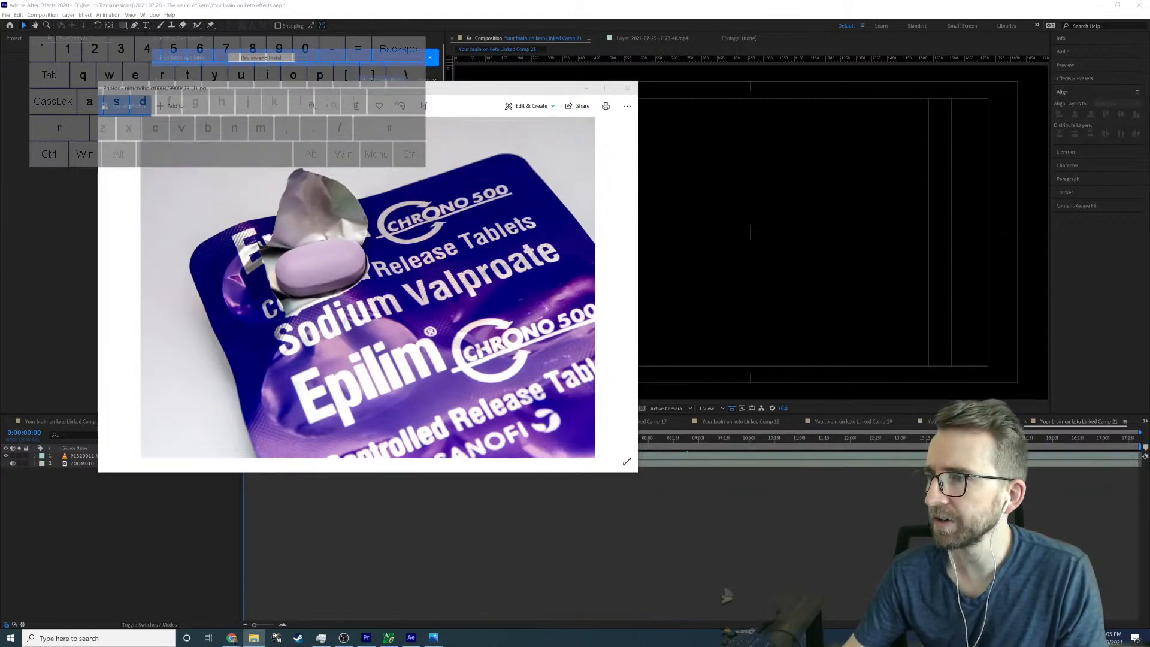
Step: Try to bring the .jpeg copy of the tablet photo into the timeline of Linked Comp 21 in After Effects
left_click_drag(867, 455, 793, 520)
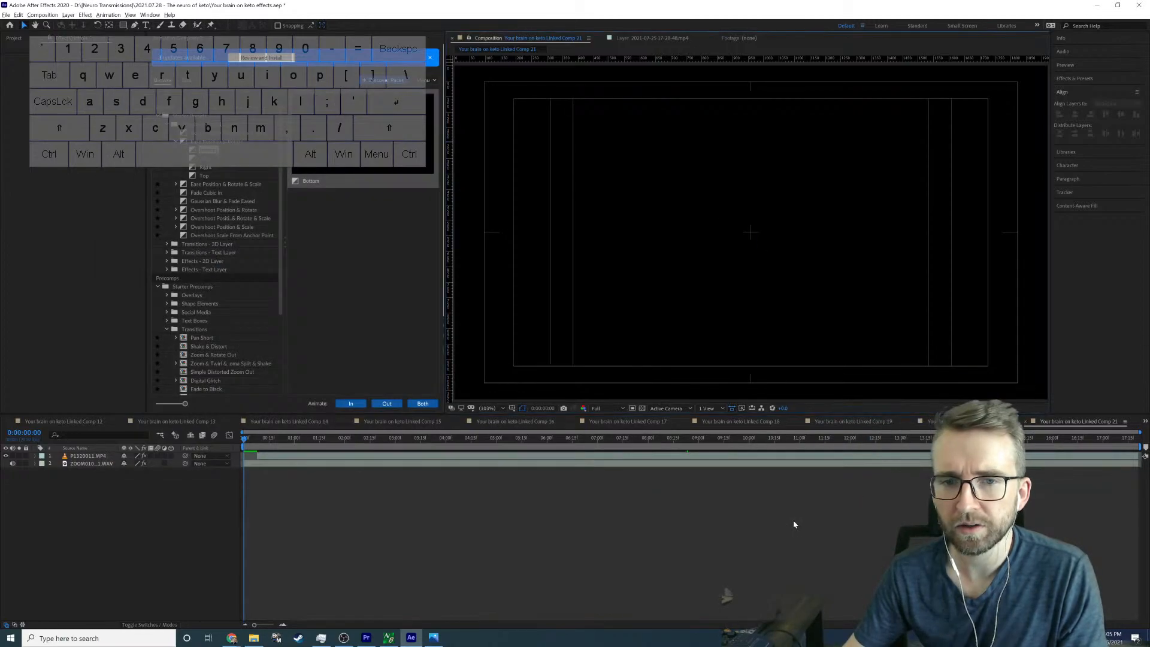
left_click(653, 338)
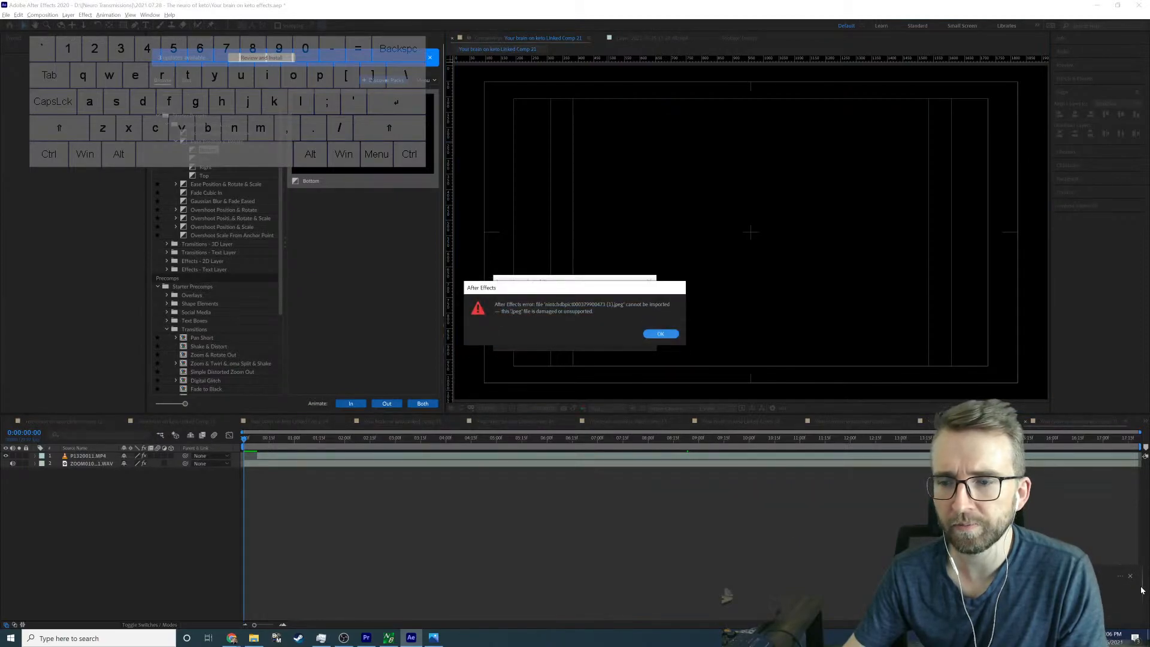
left_click(659, 335)
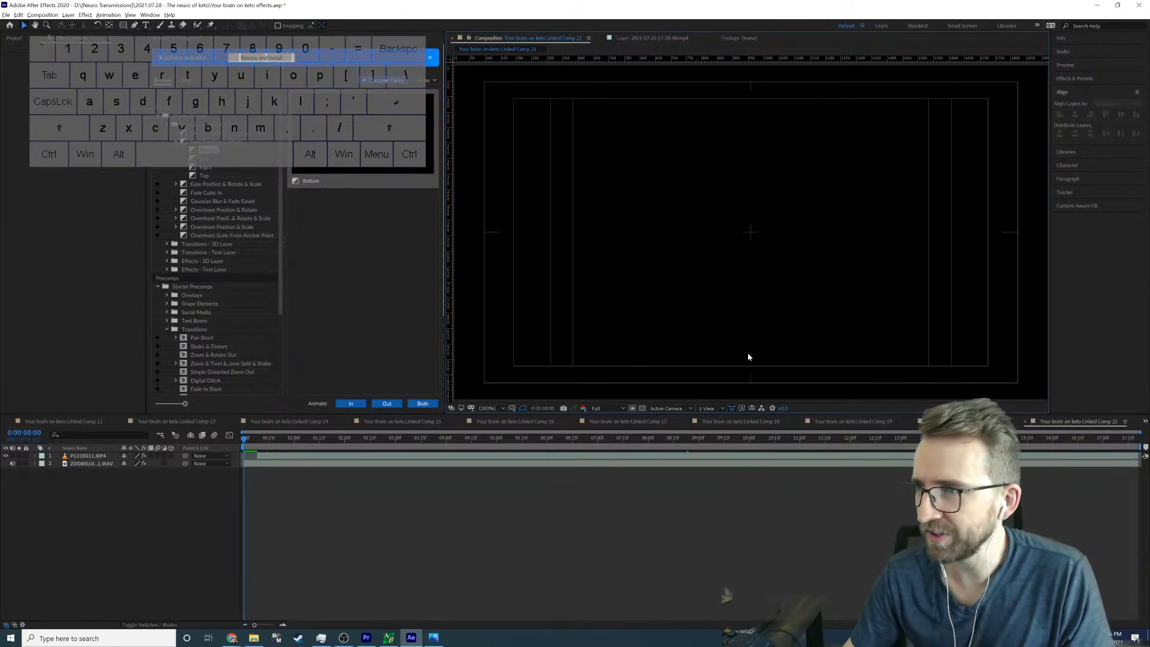
Step: Save the After Effects project, and switch to Premiere Pro with the photo viewer window minimized
left_click(266, 446)
left_click(254, 444)
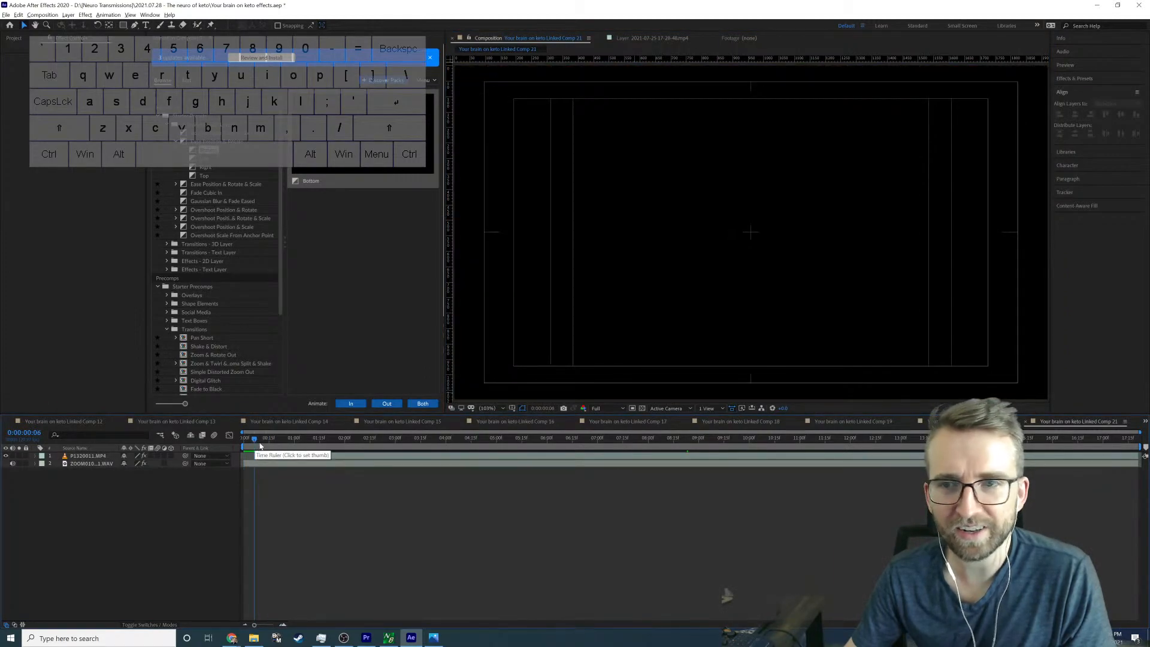
left_click(262, 441)
left_click(264, 445)
key("ctrl+s")
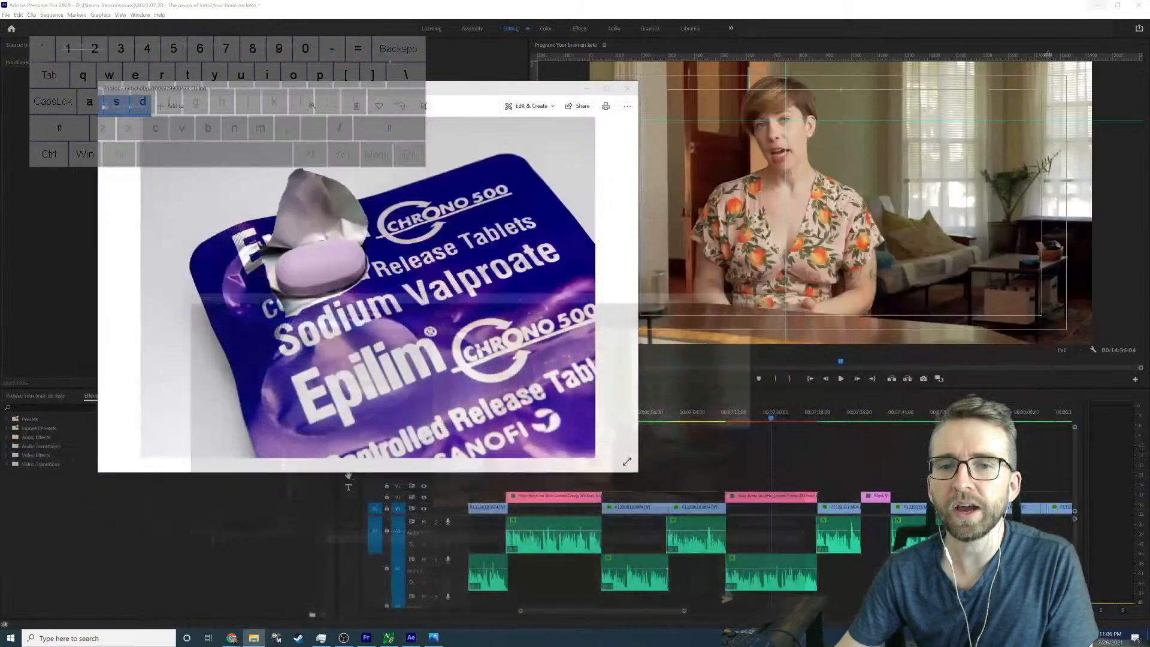
left_click(588, 89)
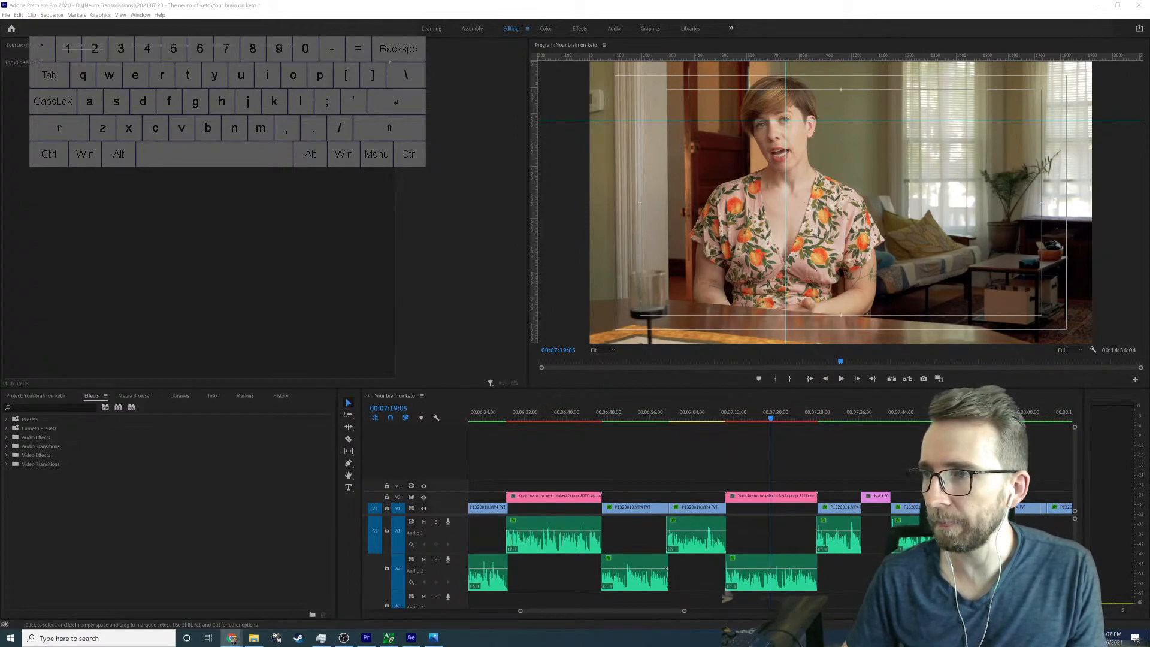
key("ctrl+c")
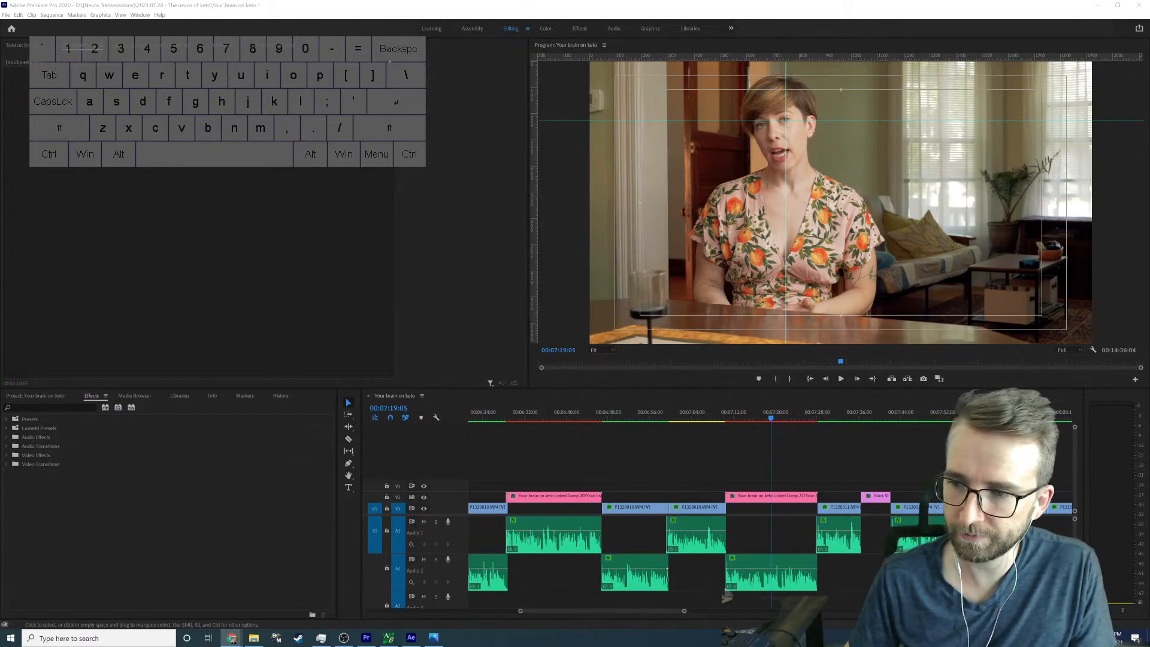
key("ctrl+v")
key("Return")
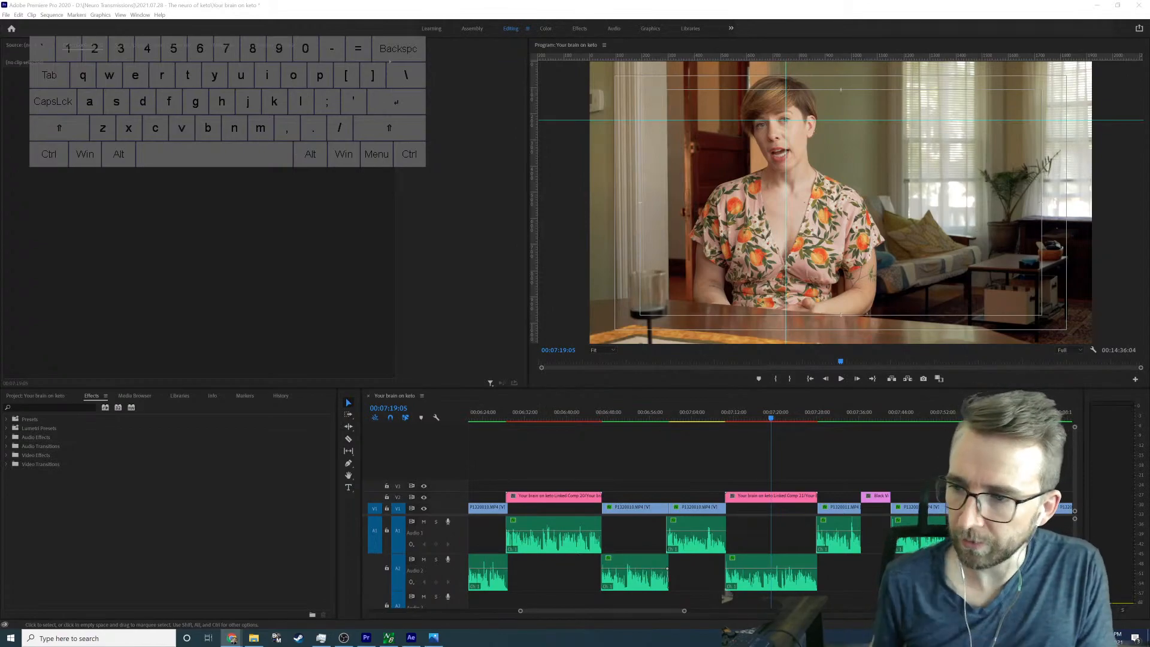